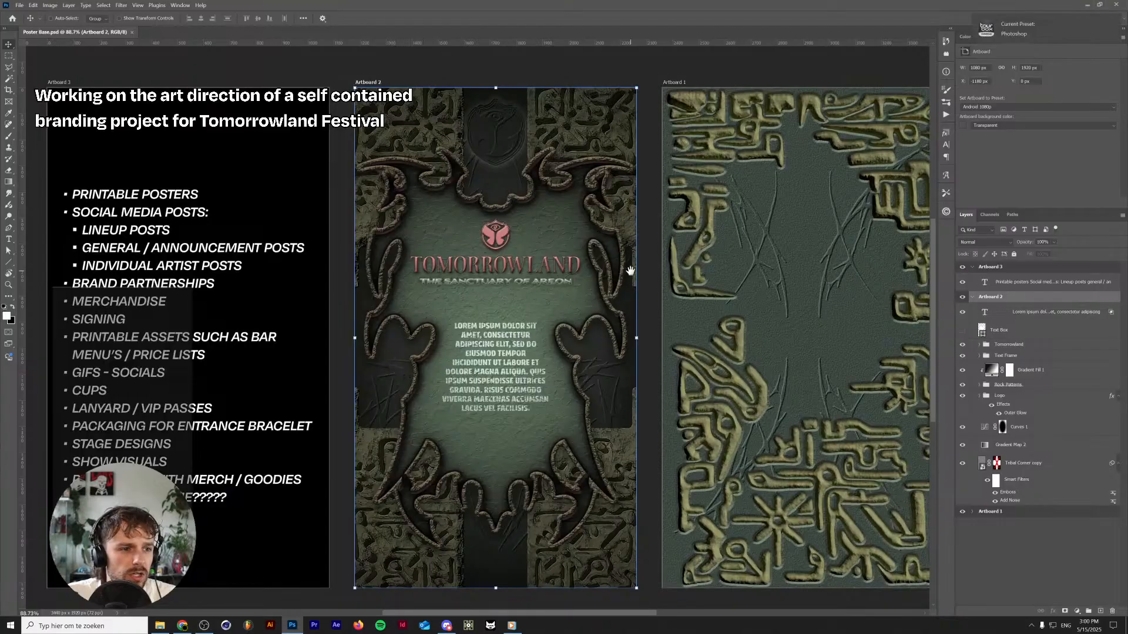
Hide the text layer with the list of project deliverables on the black Artboard 3
drag(531, 308, 572, 259)
scroll(557, 282, up, 4)
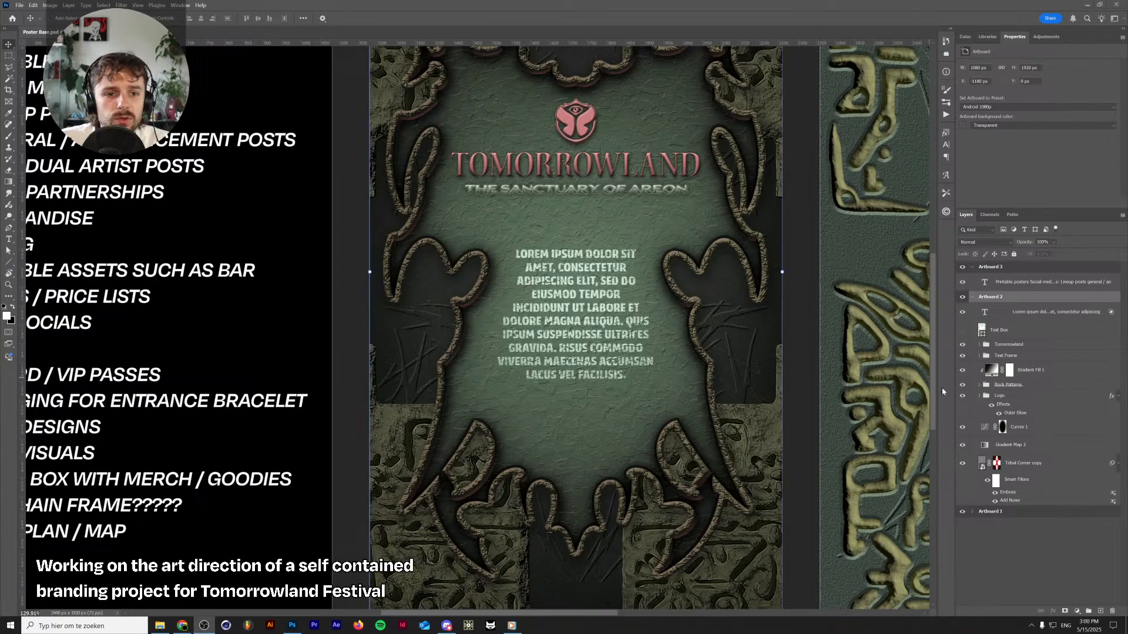
click(963, 284)
scroll(740, 339, down, 2)
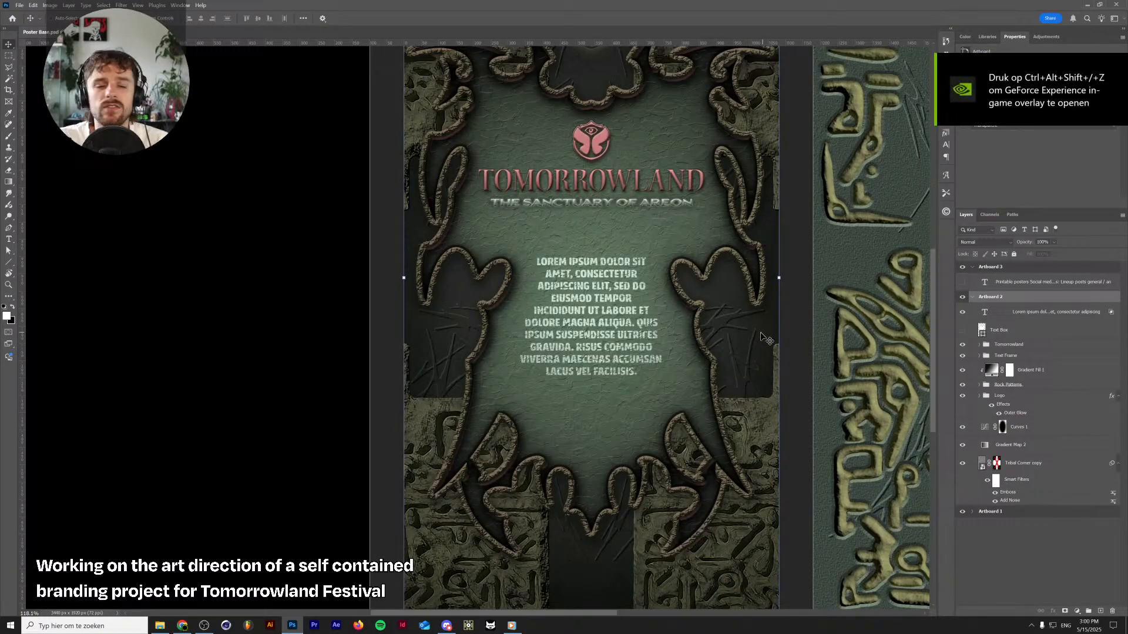
Examine the Tomorrowland poster's logo, body text and ornamental frame on Artboard 2 up close
scroll(633, 290, up, 3)
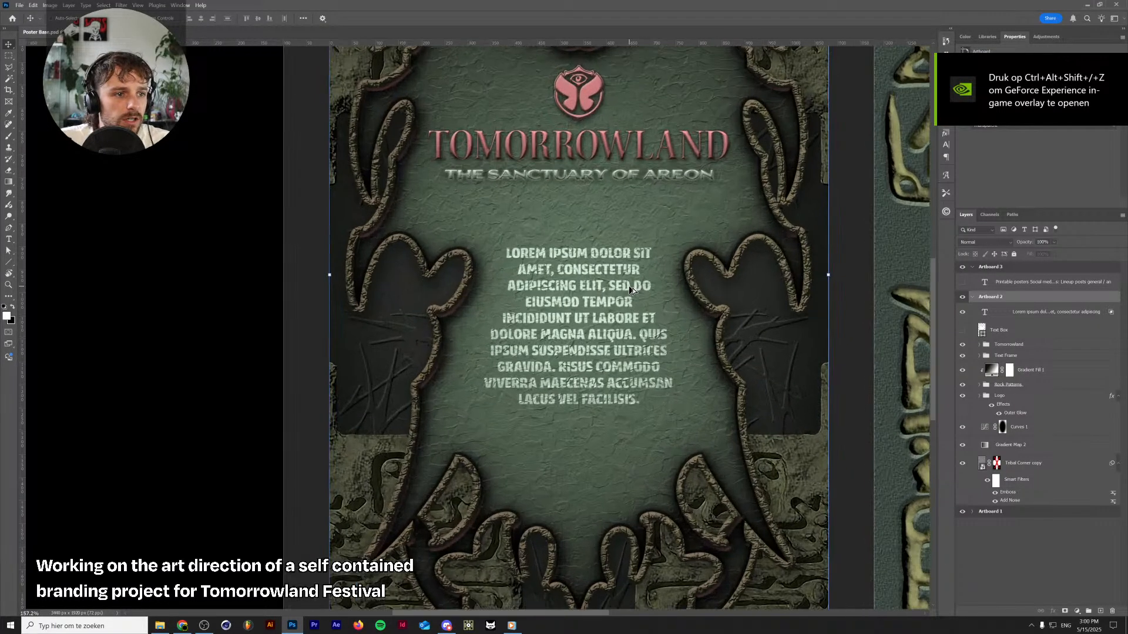
scroll(633, 282, down, 6)
drag(632, 254, 545, 288)
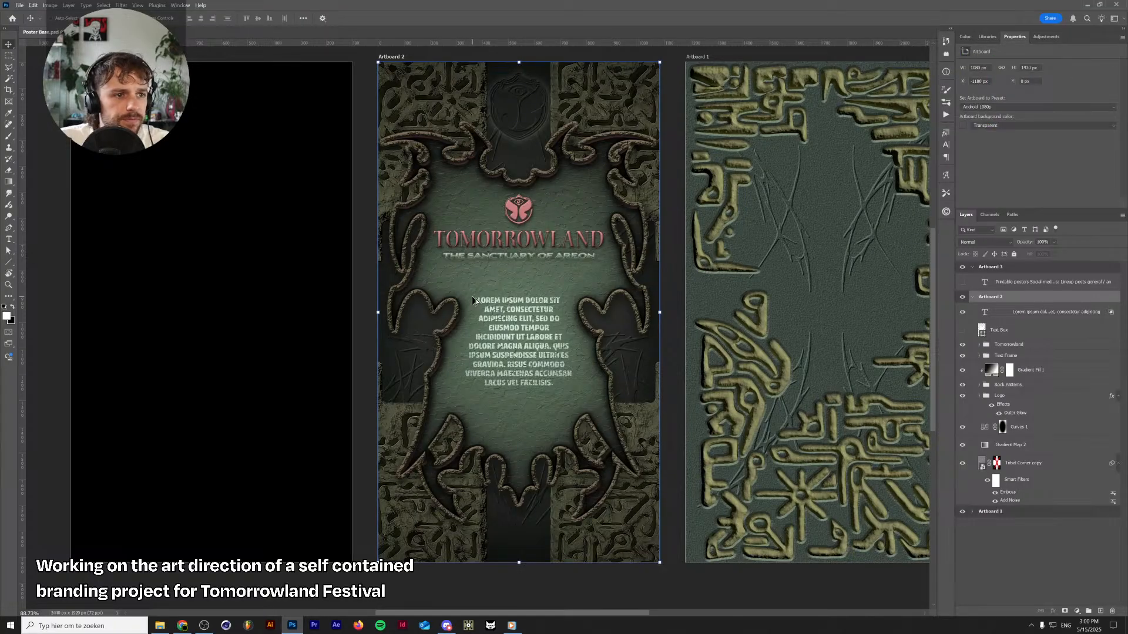
scroll(475, 301, up, 2)
scroll(474, 301, up, 4)
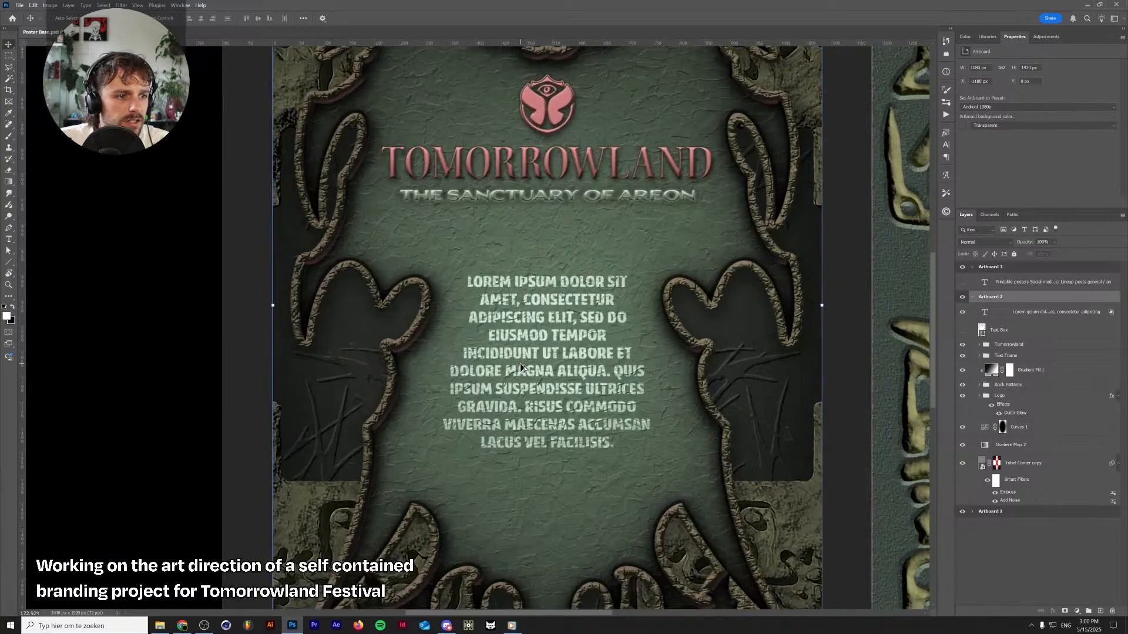
scroll(522, 368, down, 5)
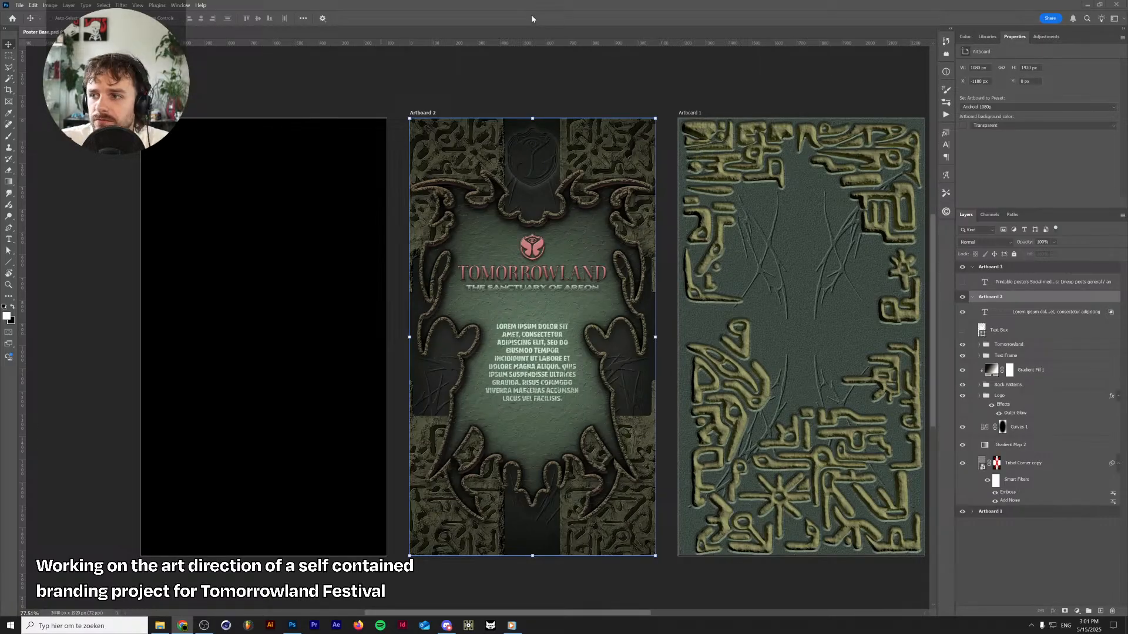
Switch to File Explorer and browse through Dreadlabs Assets and External Products to the bonus folder of fvll - cranium pack
click(18, 6)
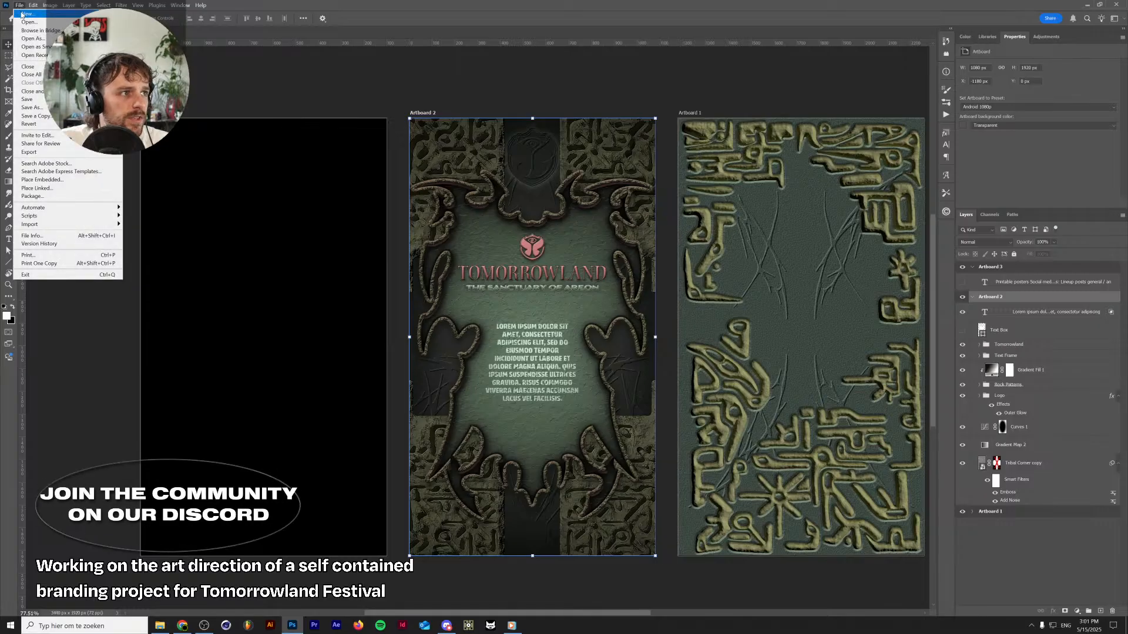
mouse_move(32, 5)
click(160, 626)
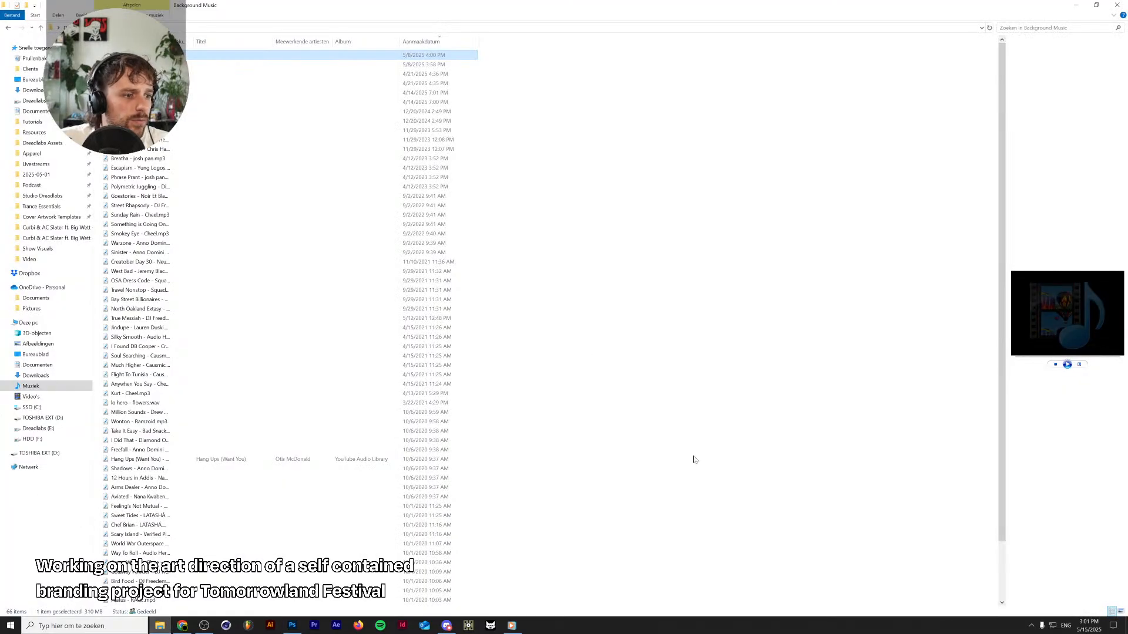
click(56, 143)
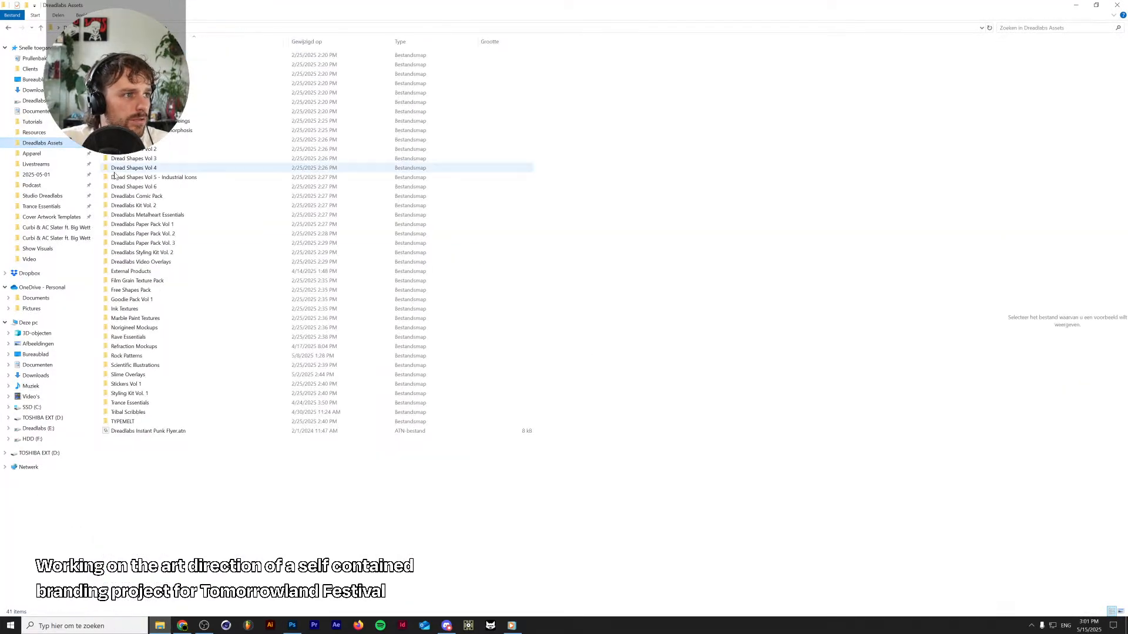
double_click(168, 272)
double_click(141, 64)
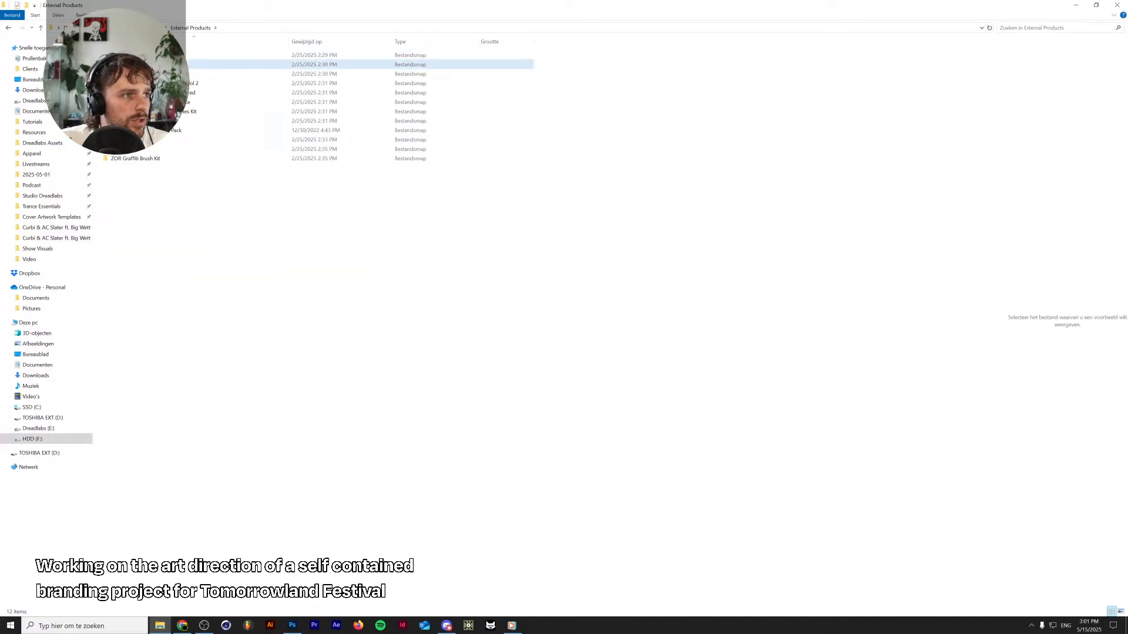
double_click(141, 56)
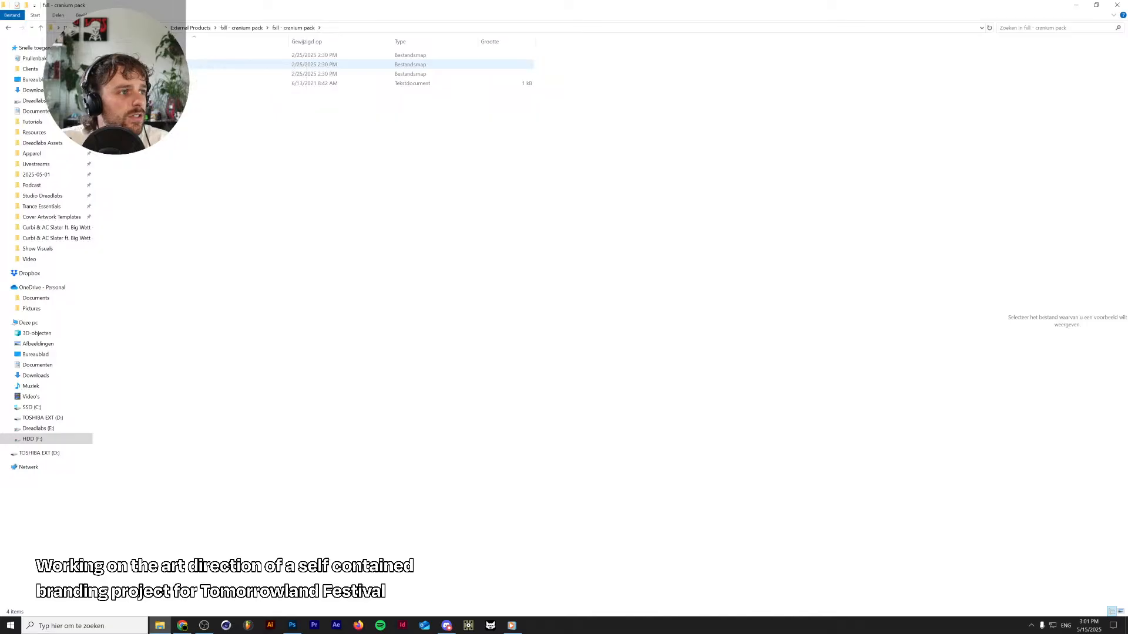
double_click(141, 55)
Place the Bearded Man (3).png bust in the Photoshop document and move its layer into Artboard 3
click(266, 62)
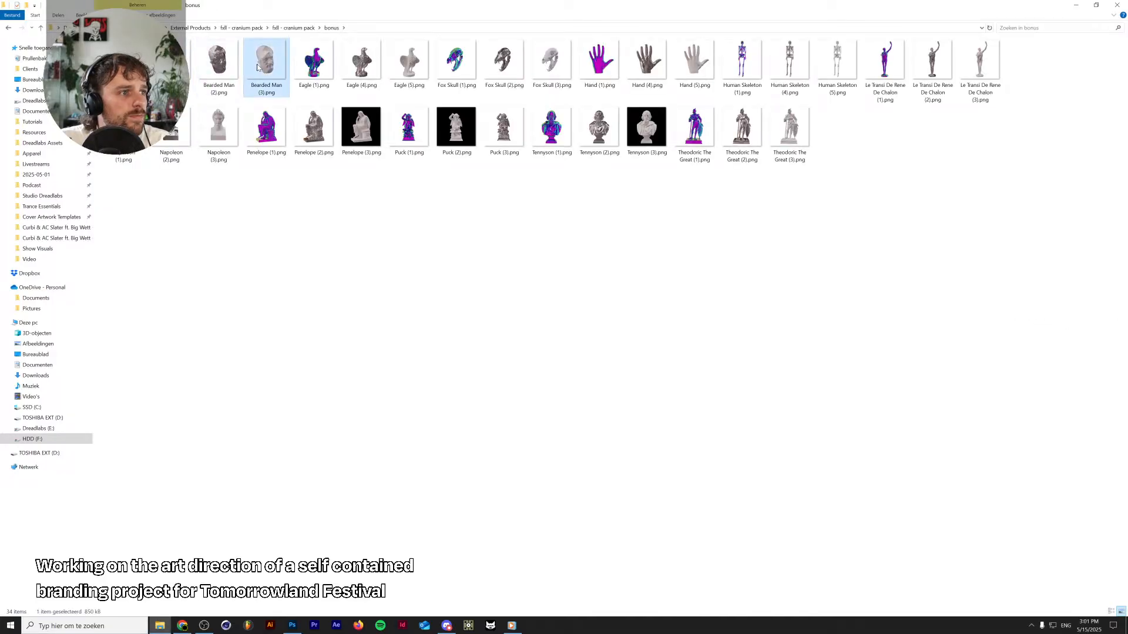
click(464, 133)
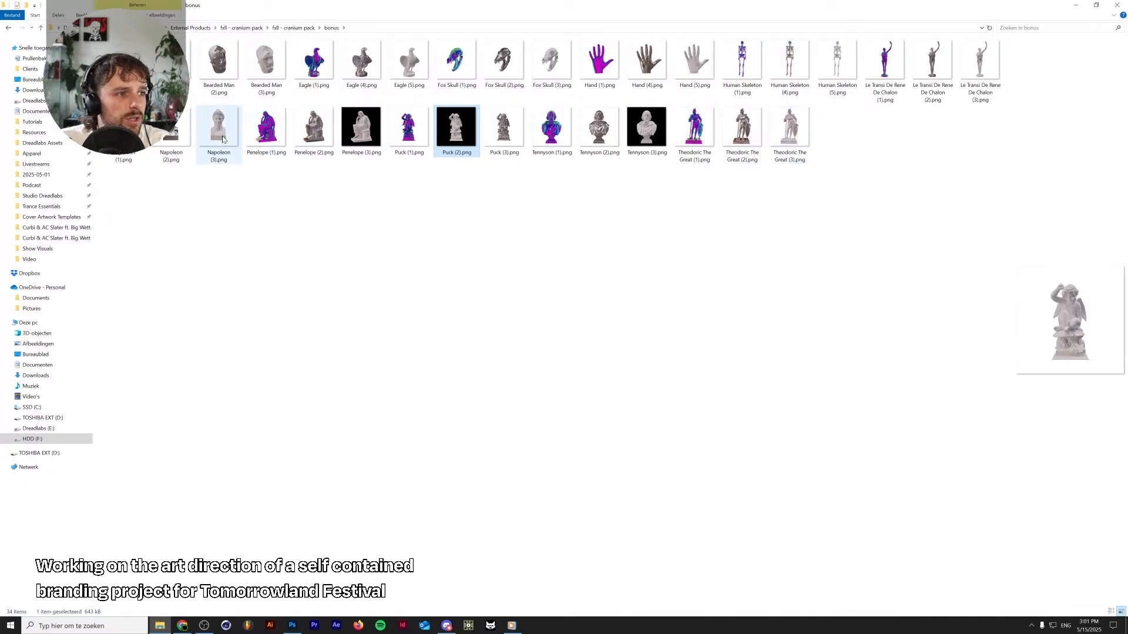
click(274, 70)
drag(274, 70, 307, 347)
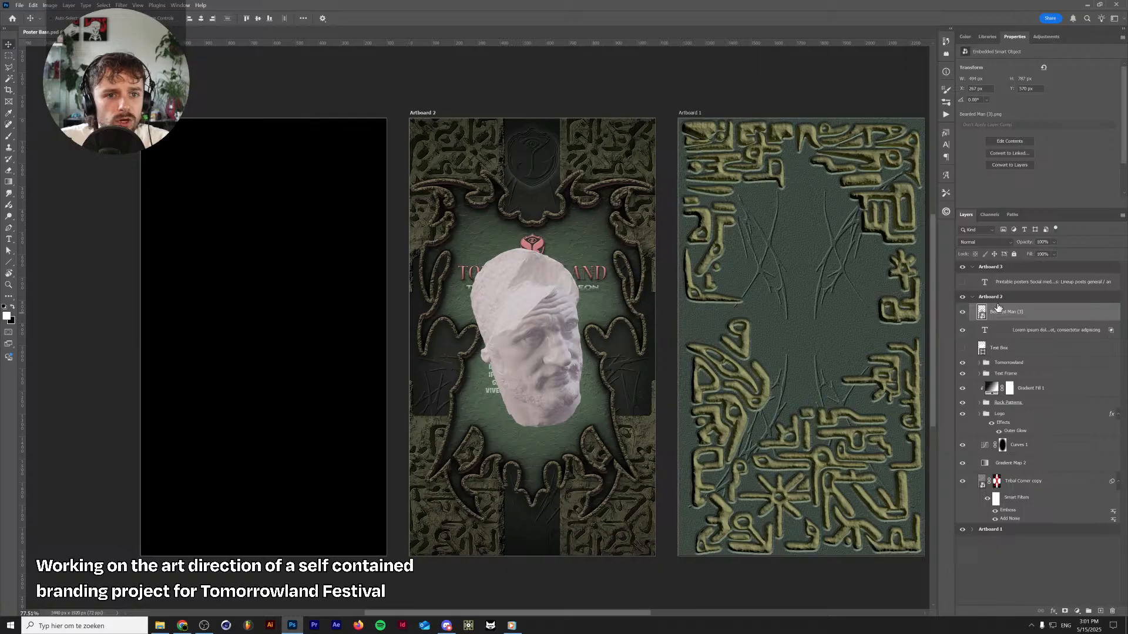
drag(997, 308, 1005, 281)
Add a new artboard beside Artboard 3 and separate the hidden deliverables text from the bust by keeping them on different artboards
click(998, 267)
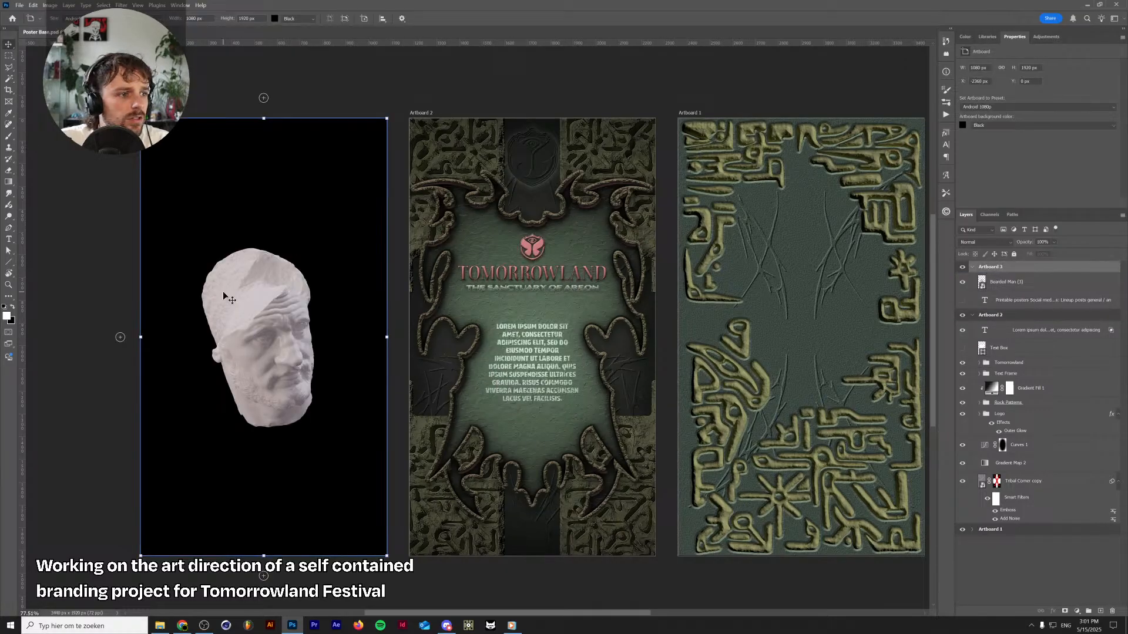
click(119, 338)
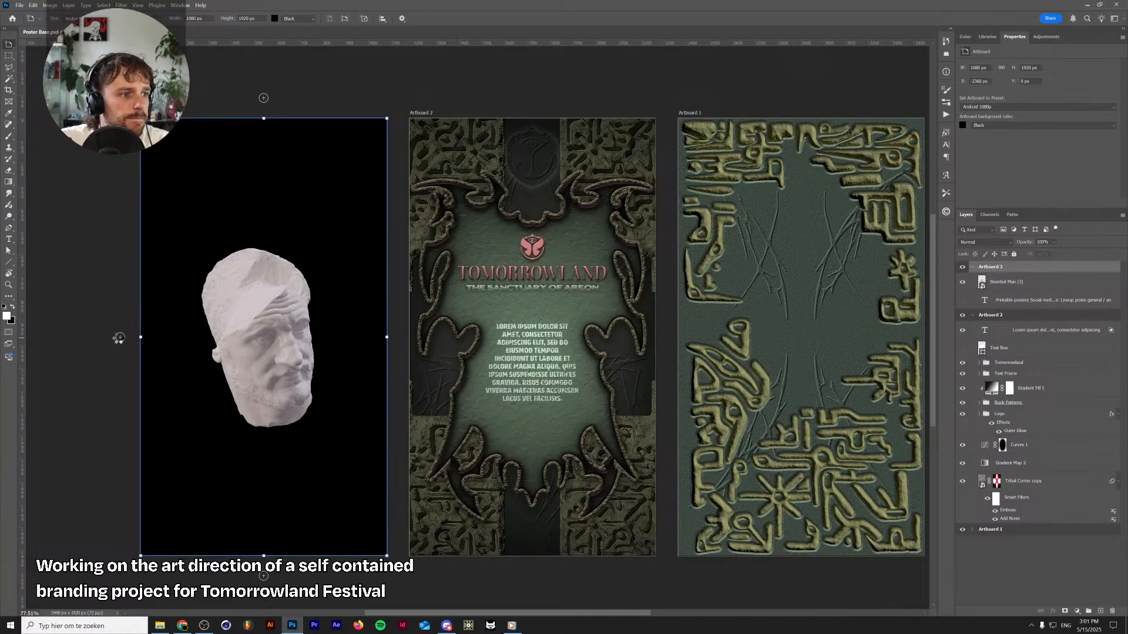
drag(1002, 311, 998, 268)
click(1025, 313)
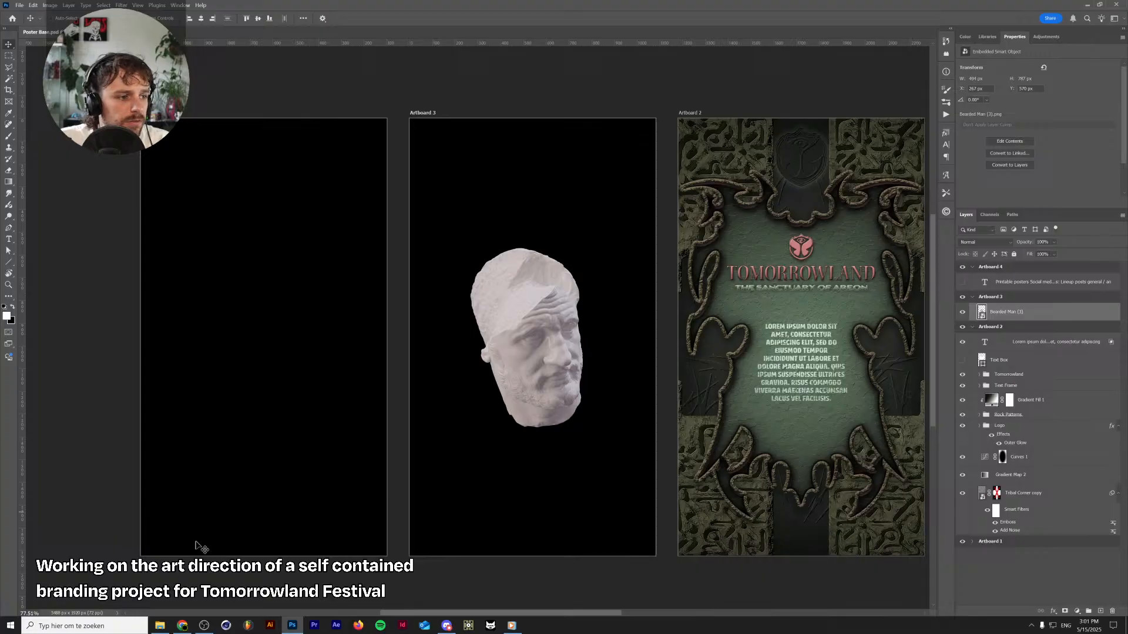
Set the background color of Artboard 3, which holds the bust, to Transparent
click(1003, 298)
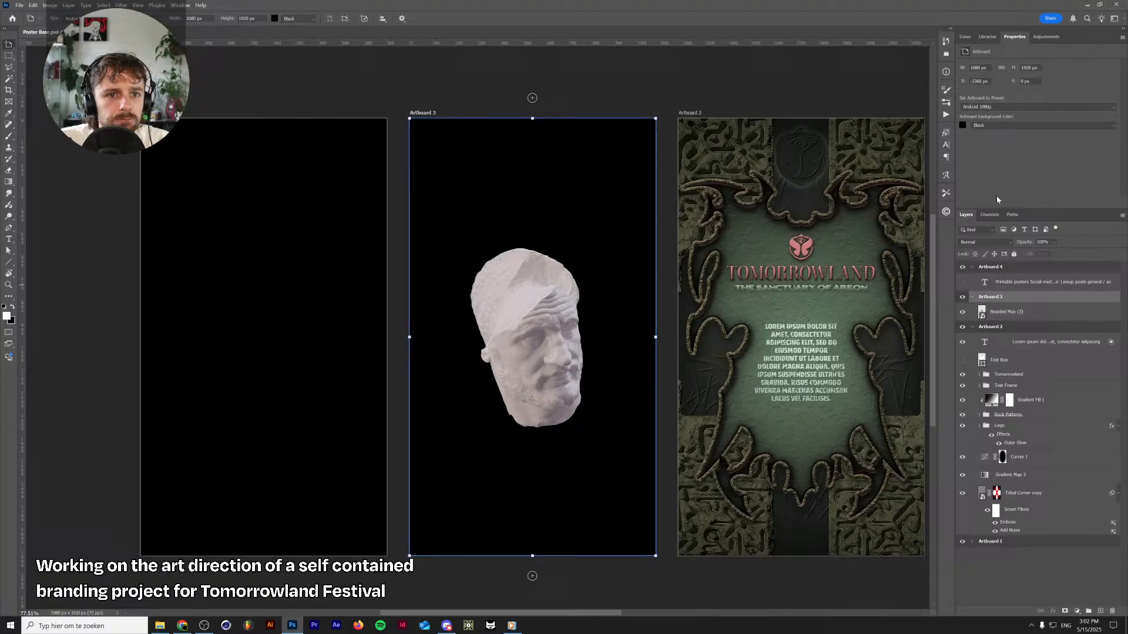
click(1017, 127)
click(999, 148)
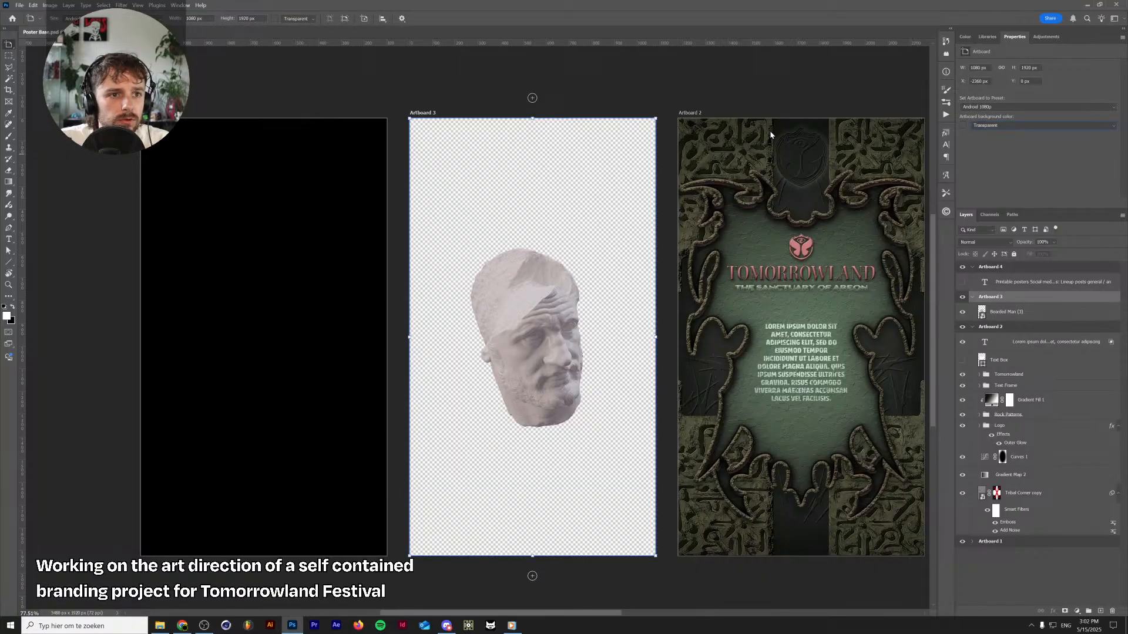
Copy the Pattern Rocks layer from Artboard 1 into Artboard 3, directly beneath the Bearded Man layer
drag(879, 272, 460, 295)
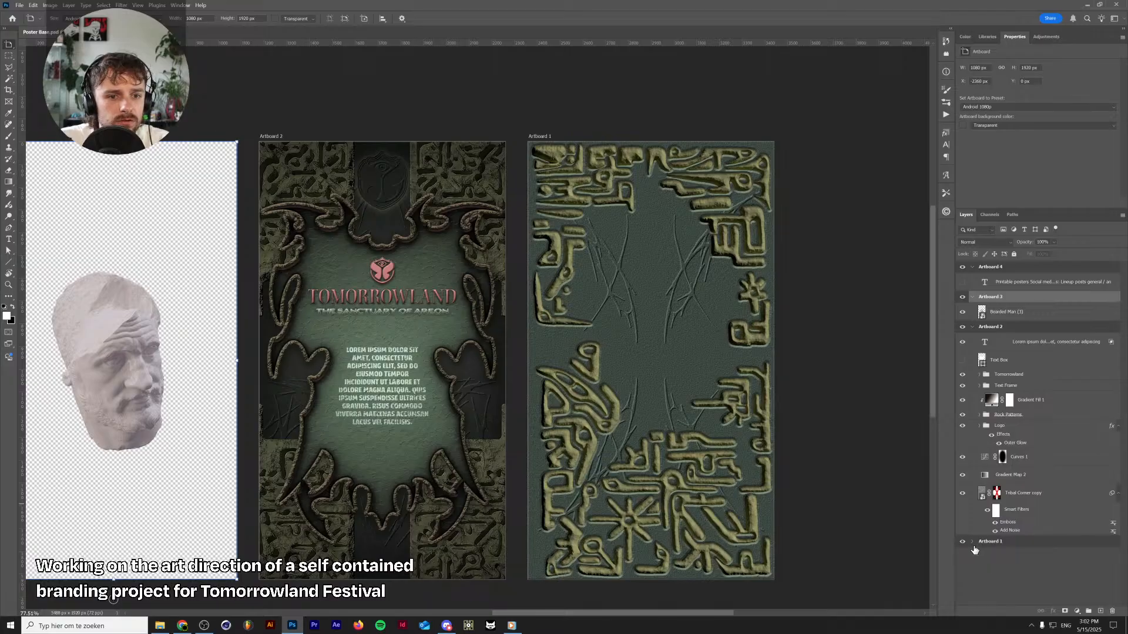
click(972, 542)
click(1007, 556)
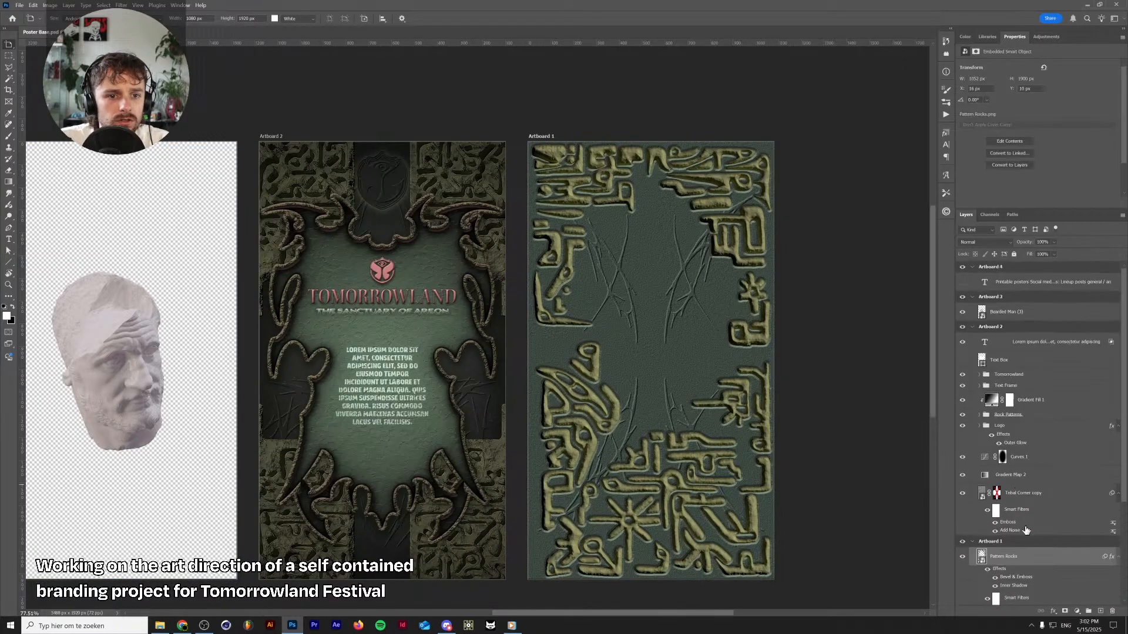
drag(1036, 558, 1001, 321)
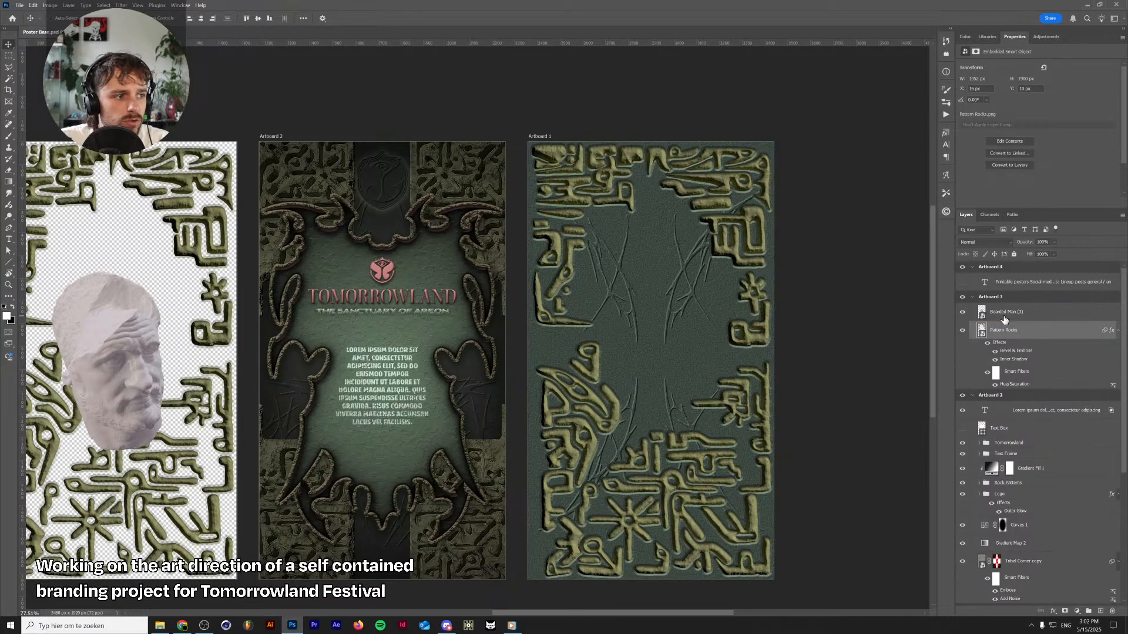
Clear the layer style and the smart filters from the Pattern Rocks copy in Artboard 3
drag(416, 349, 771, 349)
right_click(1097, 333)
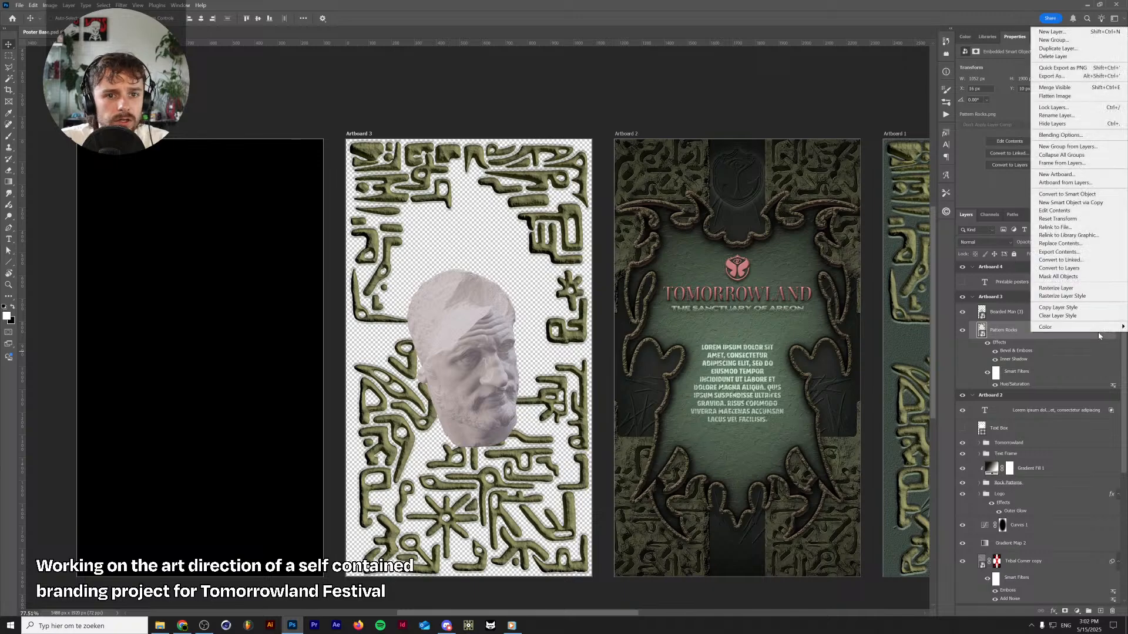
click(1088, 318)
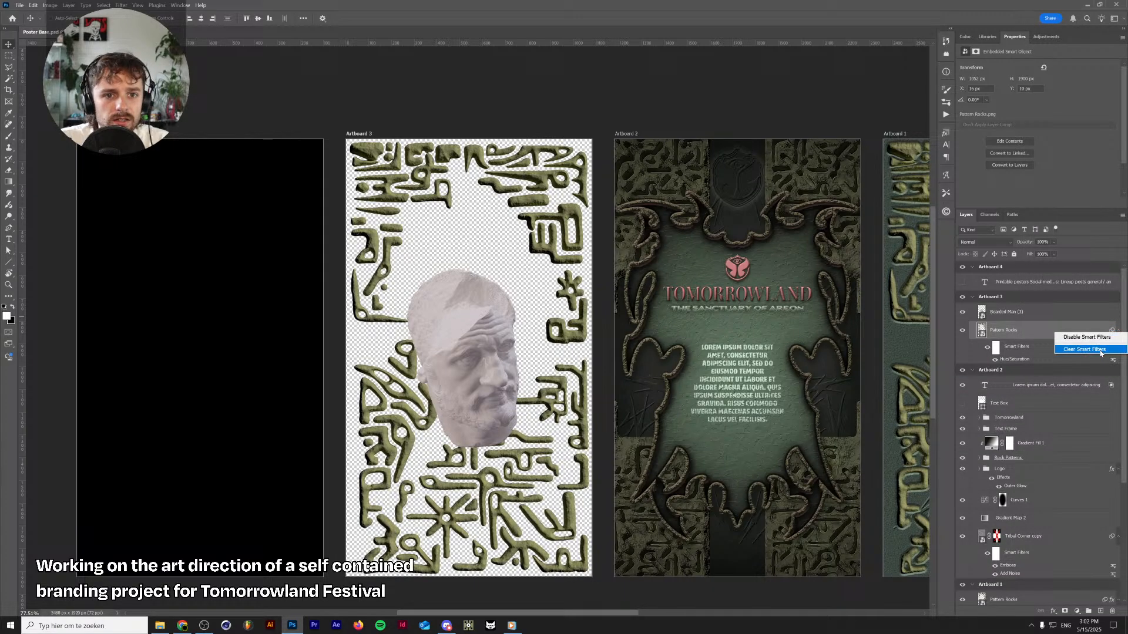
Move the bust up into the pattern's opening and strengthen its contrast with Curves, using white input 221 and a highlight point of 198 to 236
click(1018, 313)
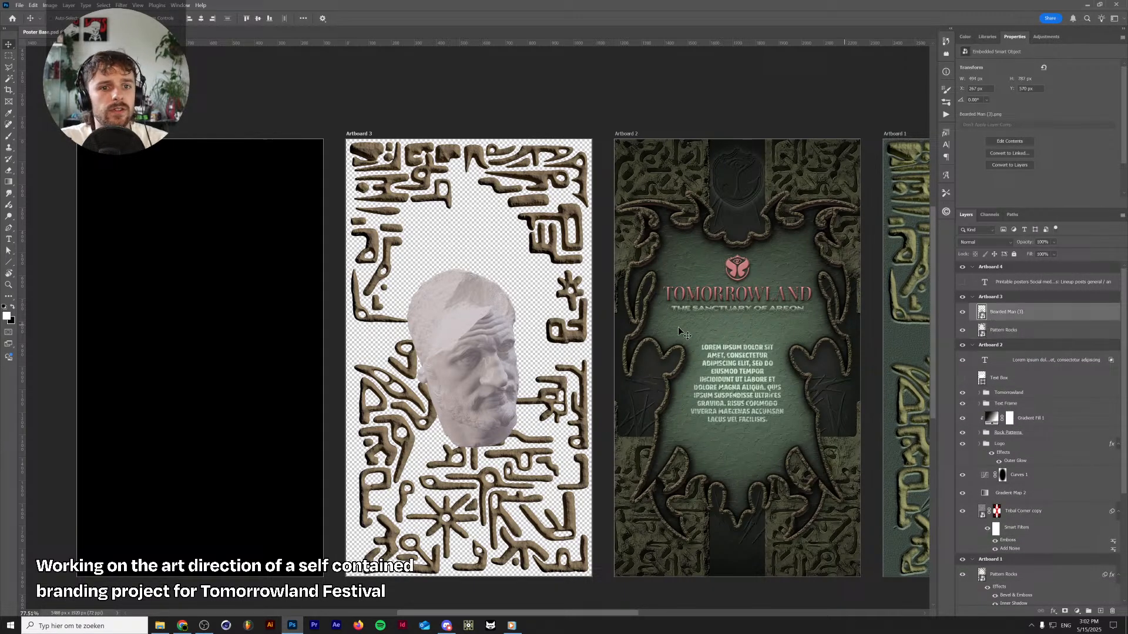
drag(441, 320, 447, 268)
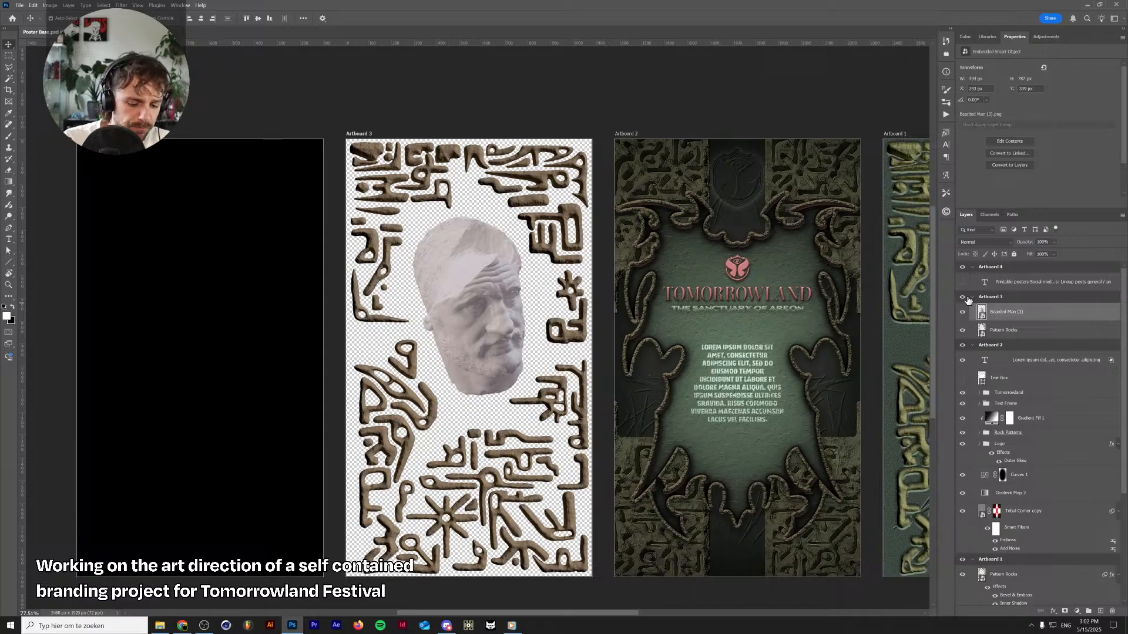
key(ctrl+m)
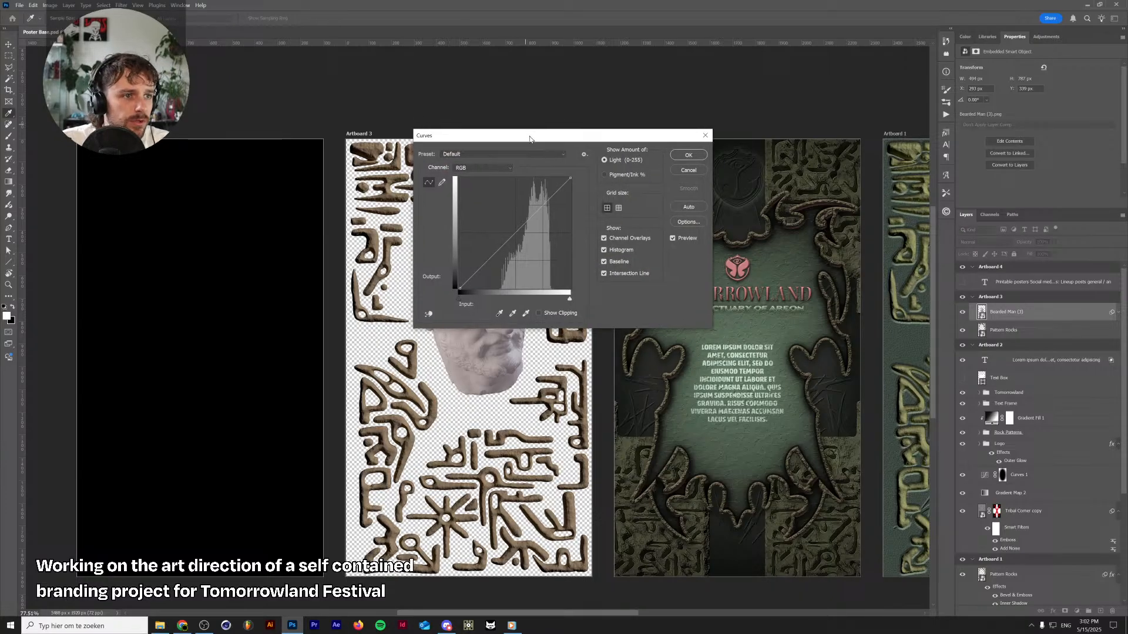
drag(529, 139, 779, 263)
drag(710, 423, 731, 425)
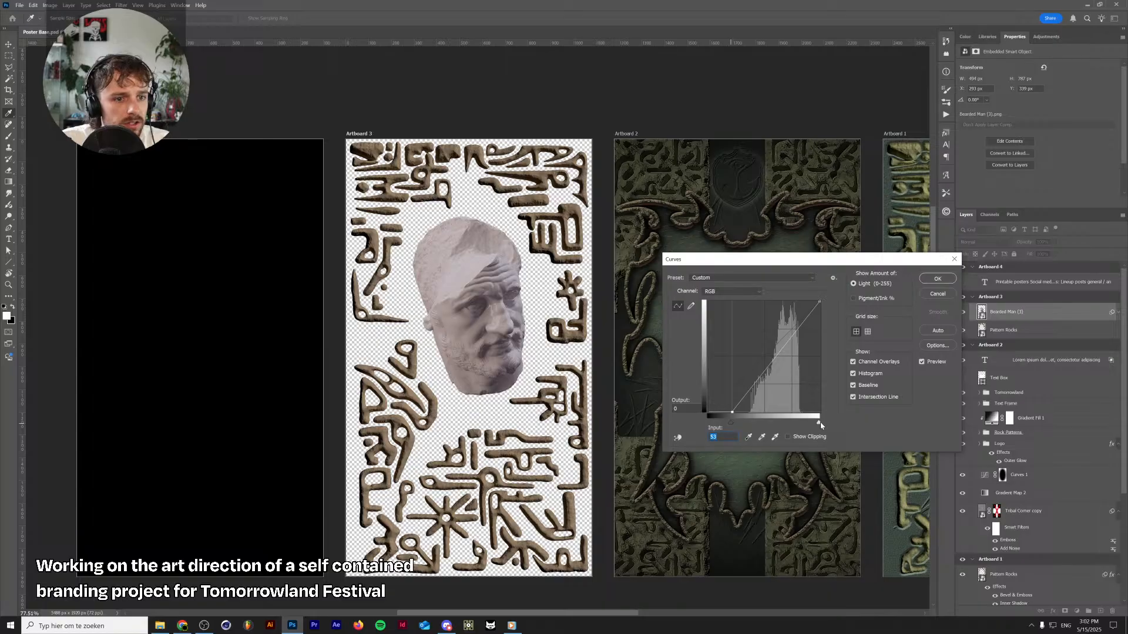
drag(820, 422, 805, 423)
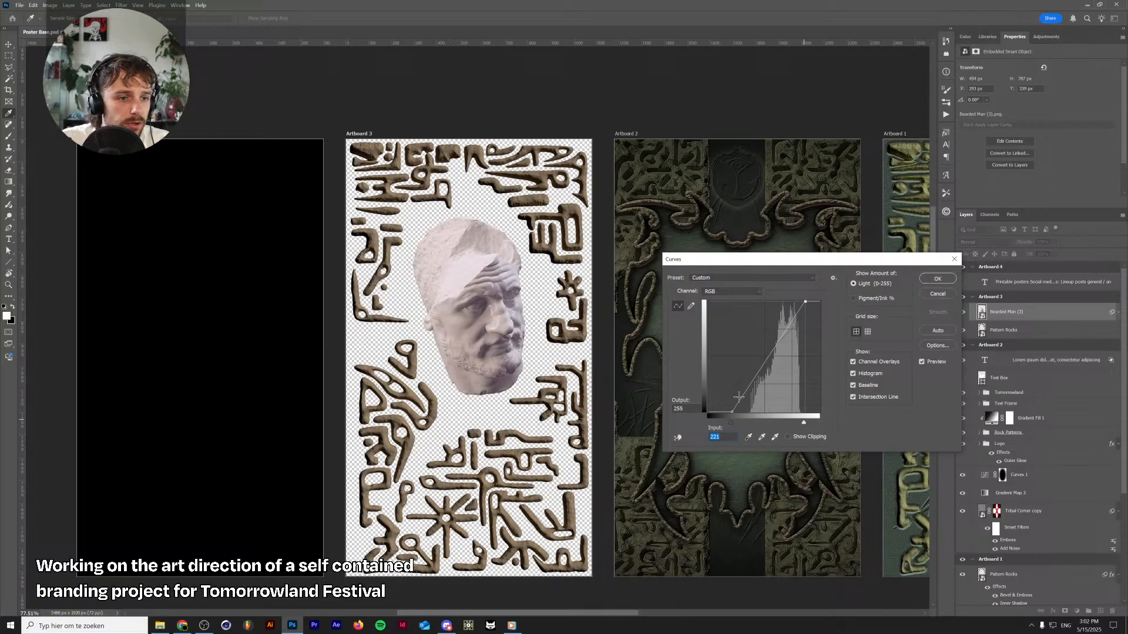
drag(746, 396, 751, 398)
drag(795, 314, 795, 309)
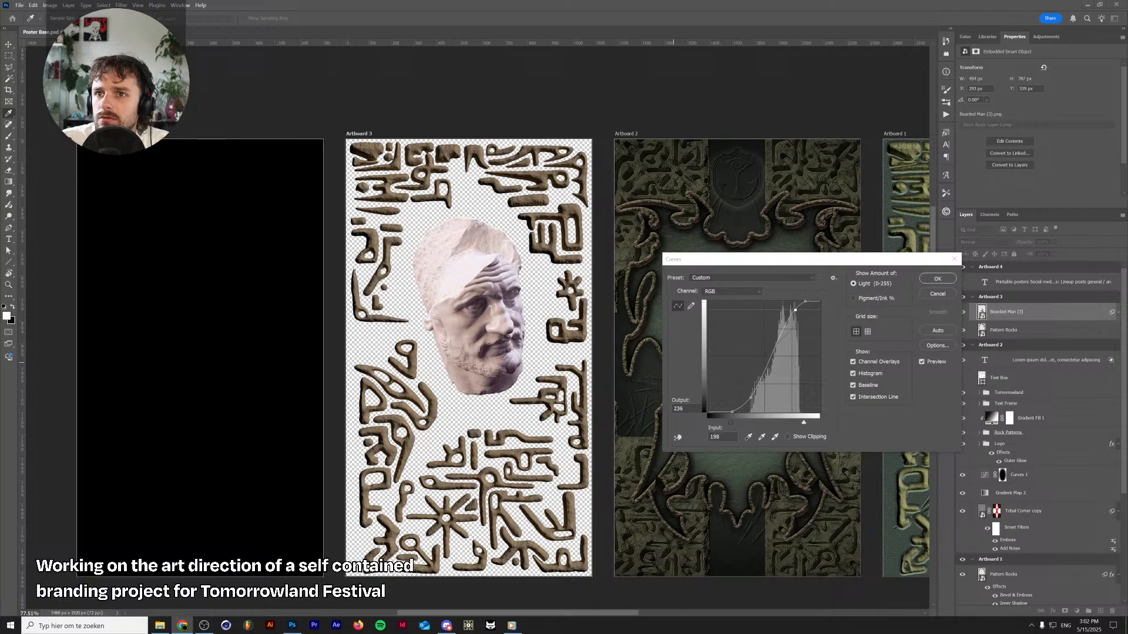
click(927, 279)
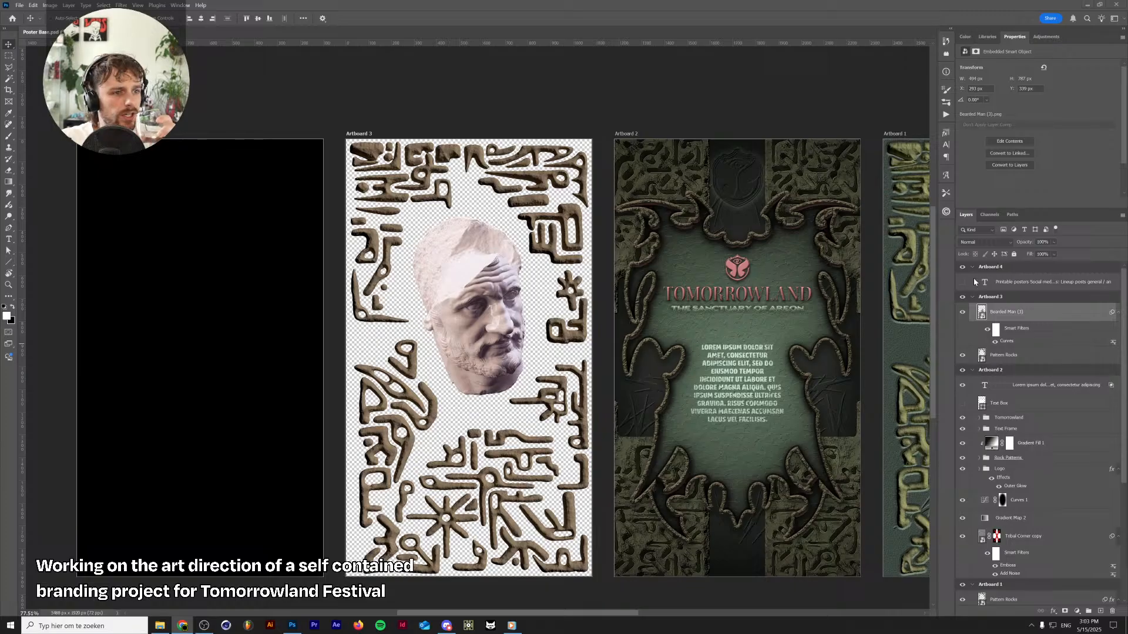
Add a new layer beneath Pattern Rocks in Artboard 3 and fill it with white
click(1051, 358)
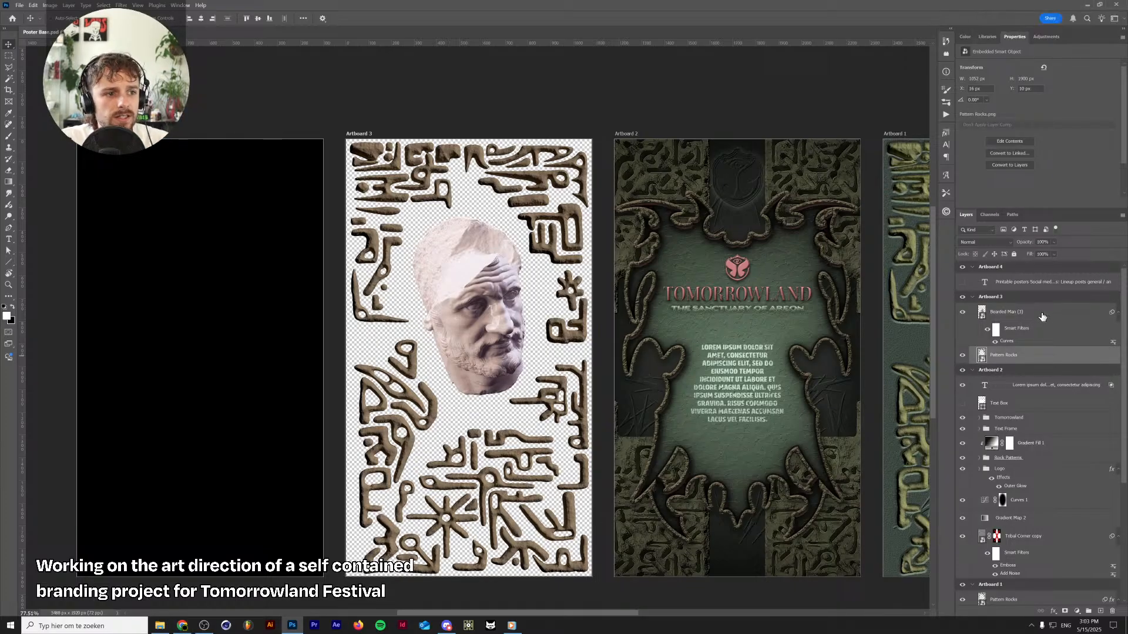
click(1102, 612)
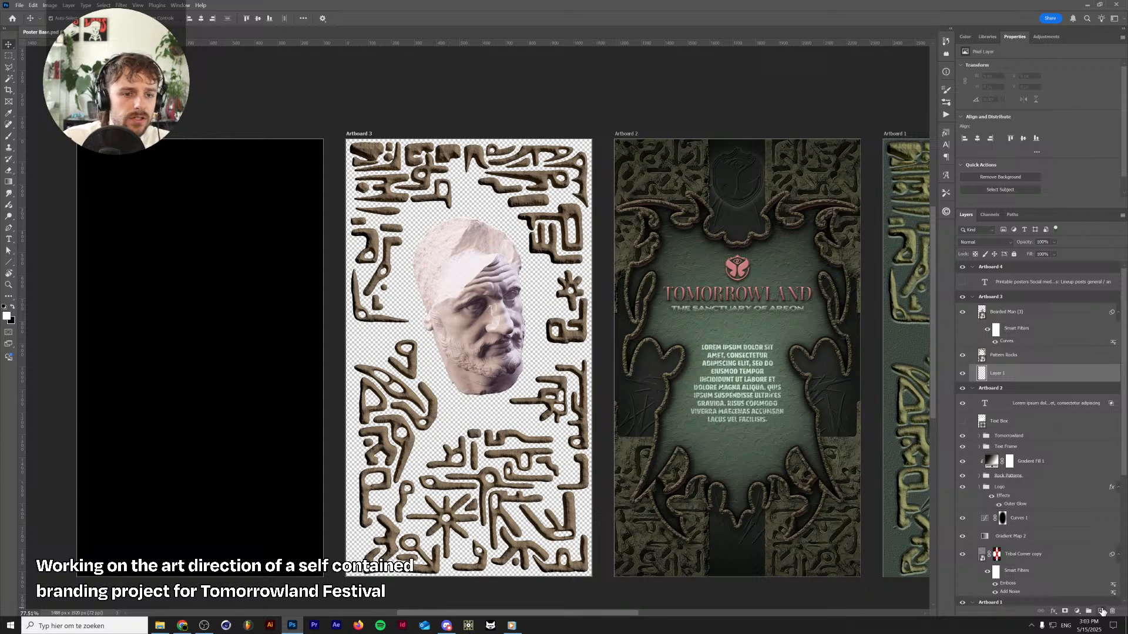
key(ctrl+BackSpace)
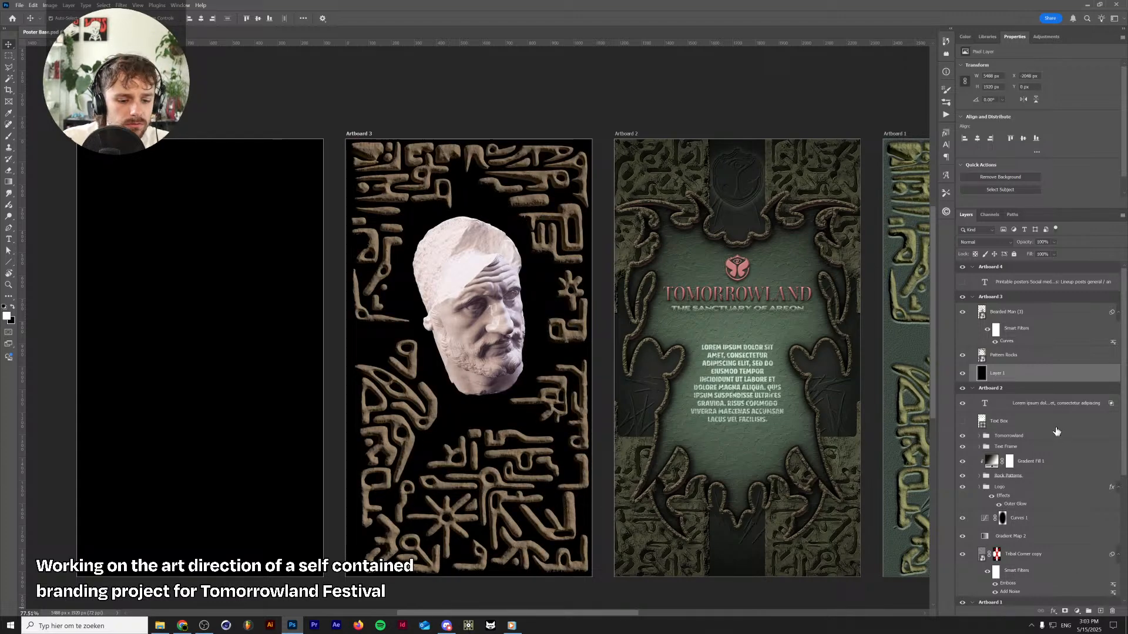
key(alt+BackSpace)
Group the Bearded Man, Pattern Rocks and white fill layers in Artboard 3 and add a layer mask to the group
shift+click(1052, 313)
right_click(1053, 313)
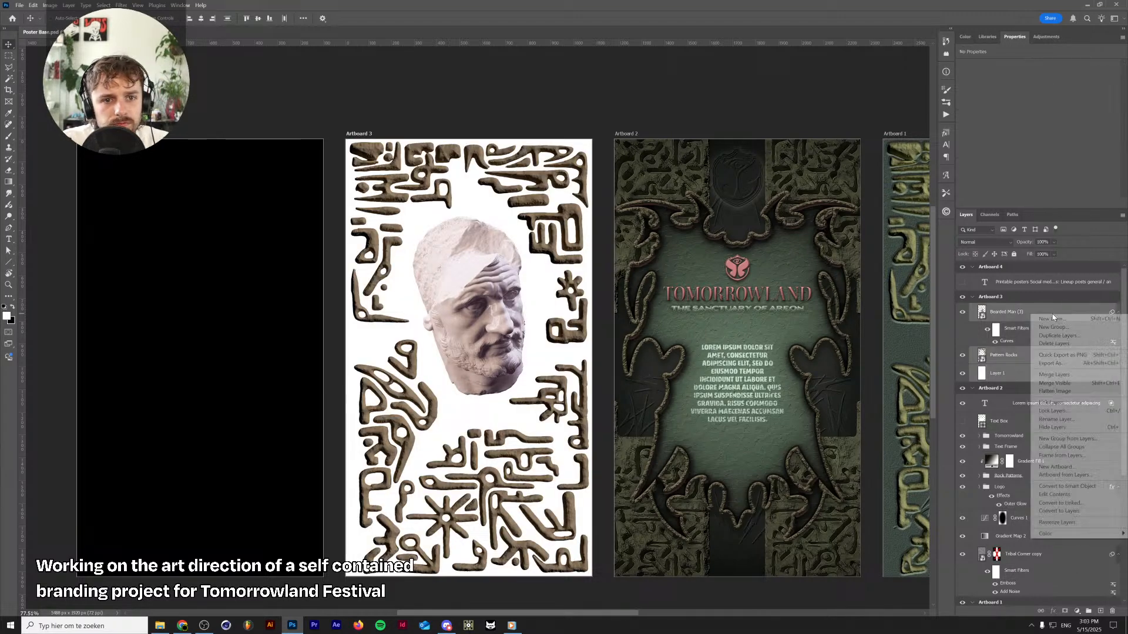
click(1023, 369)
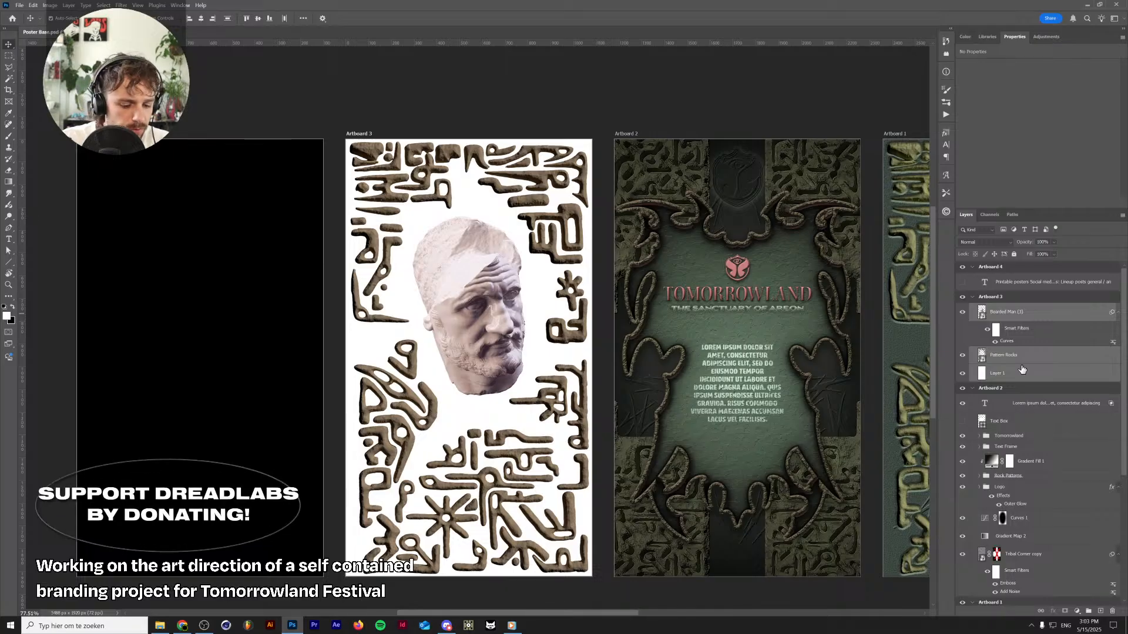
key(ctrl+g)
click(1063, 611)
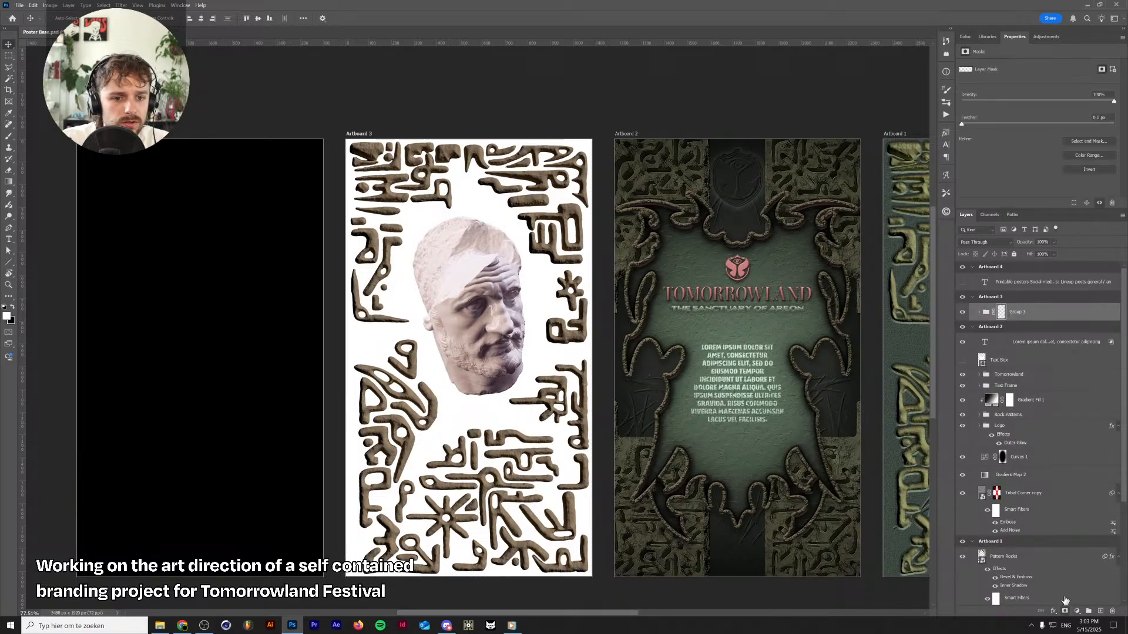
Convert the masked group to a smart object and crop the canvas of its contents to the mask's area
right_click(1015, 313)
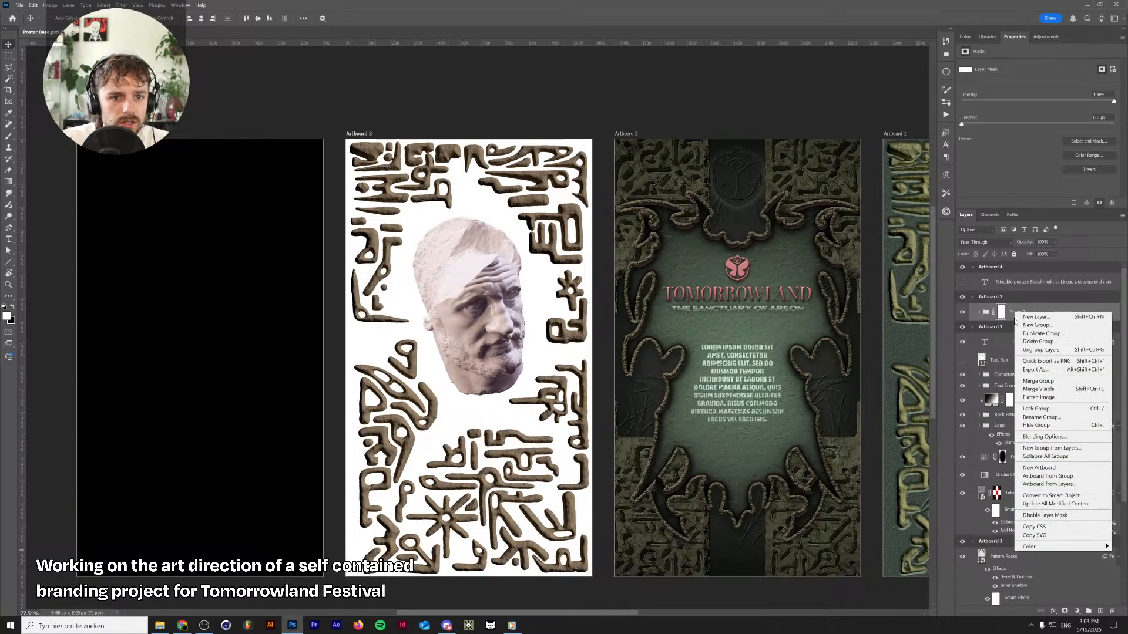
click(1051, 496)
double_click(981, 312)
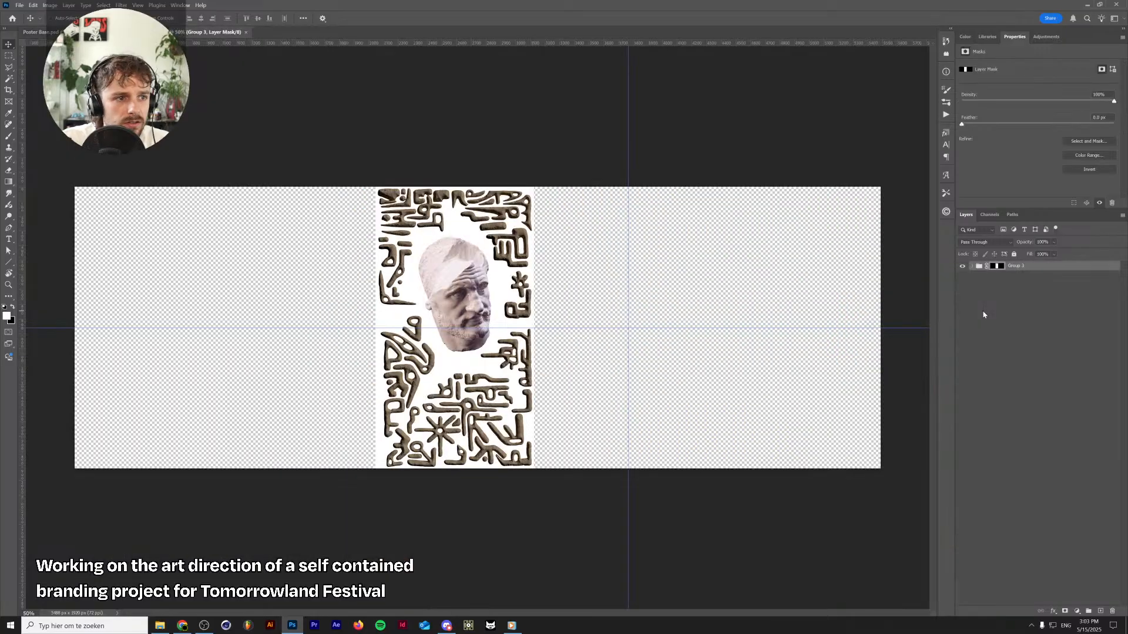
ctrl+click(997, 270)
key(alt+i)
key(p)
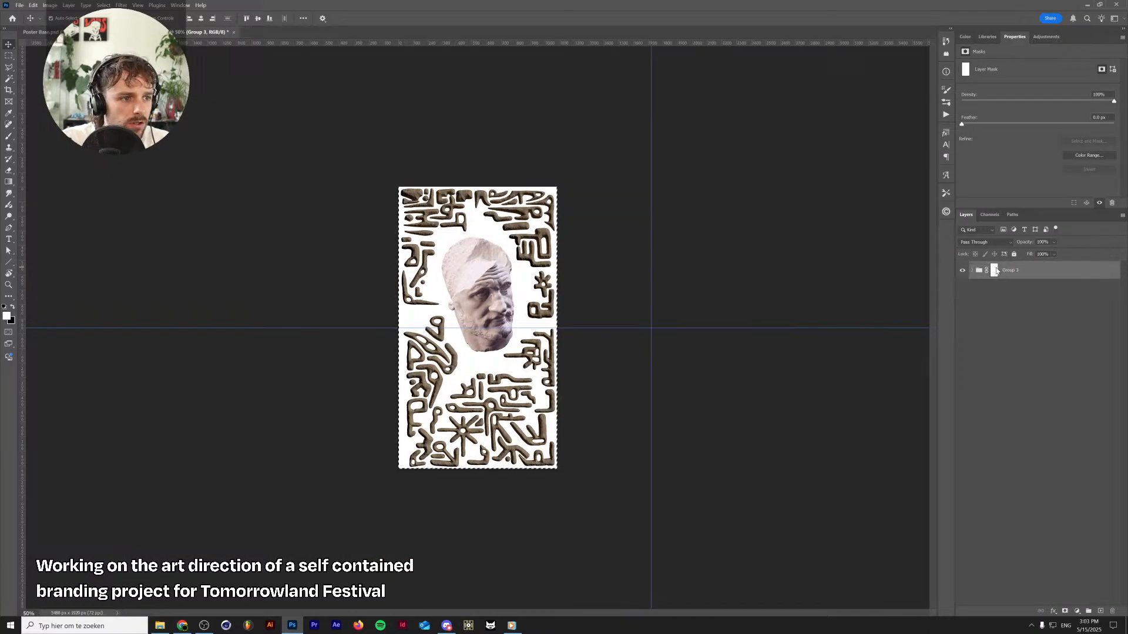
Save and close the cropped smart object contents, and realign the smart object horizontally with Artboard 3
key(ctrl+d)
key(ctrl+s)
key(ctrl+w)
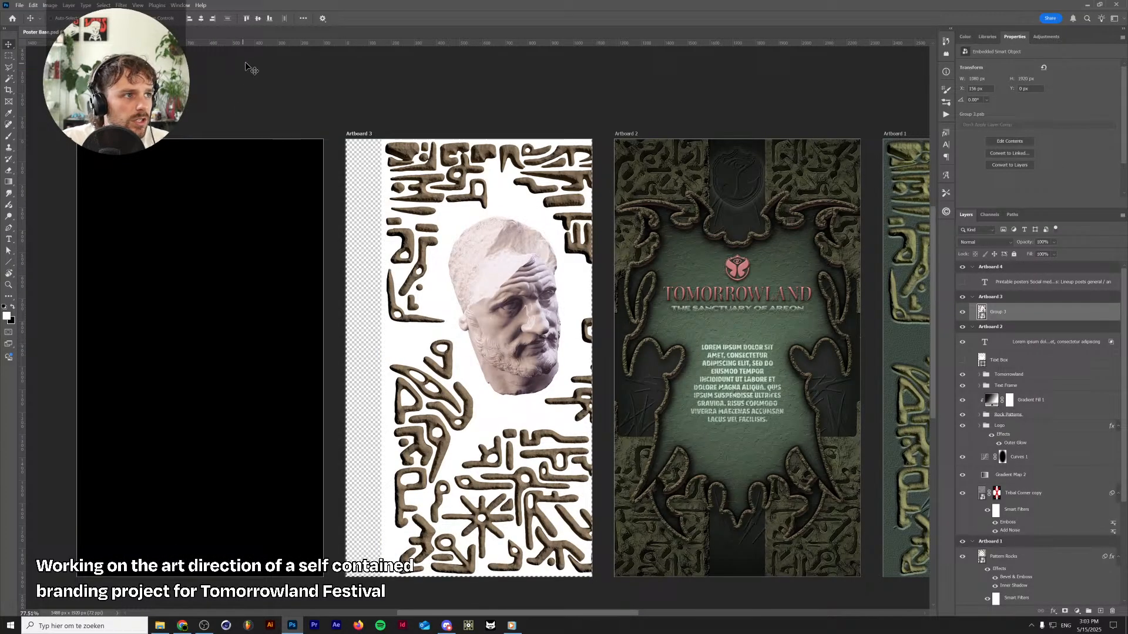
key(ctrl+a)
click(204, 19)
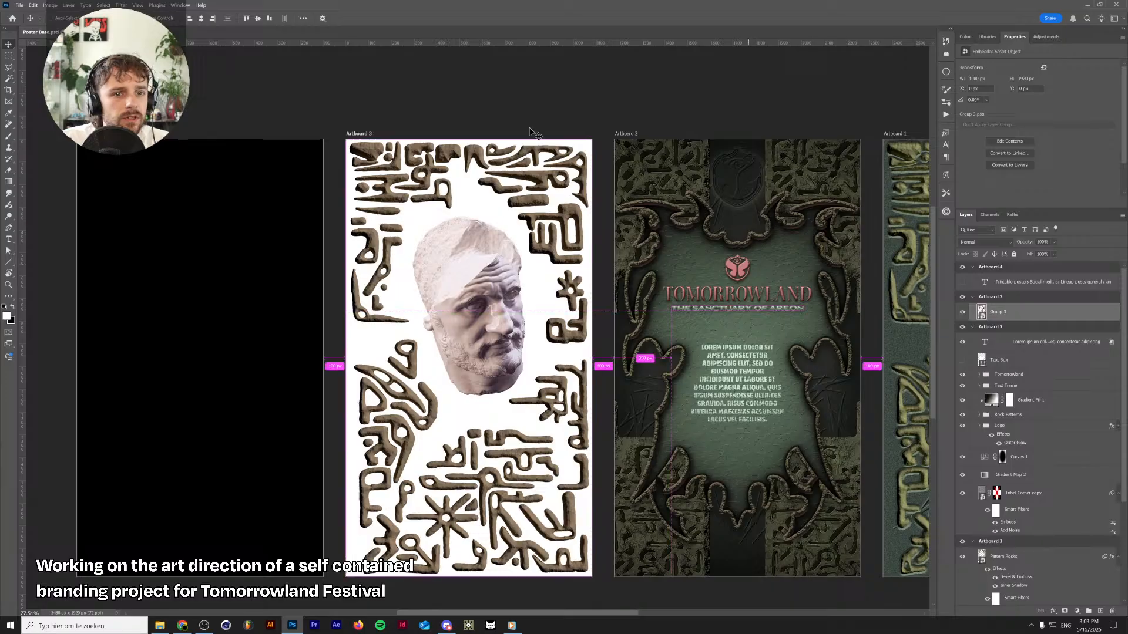
Apply a Mosaic filter with a cell size of 10 to the smart object in Artboard 3
click(125, 6)
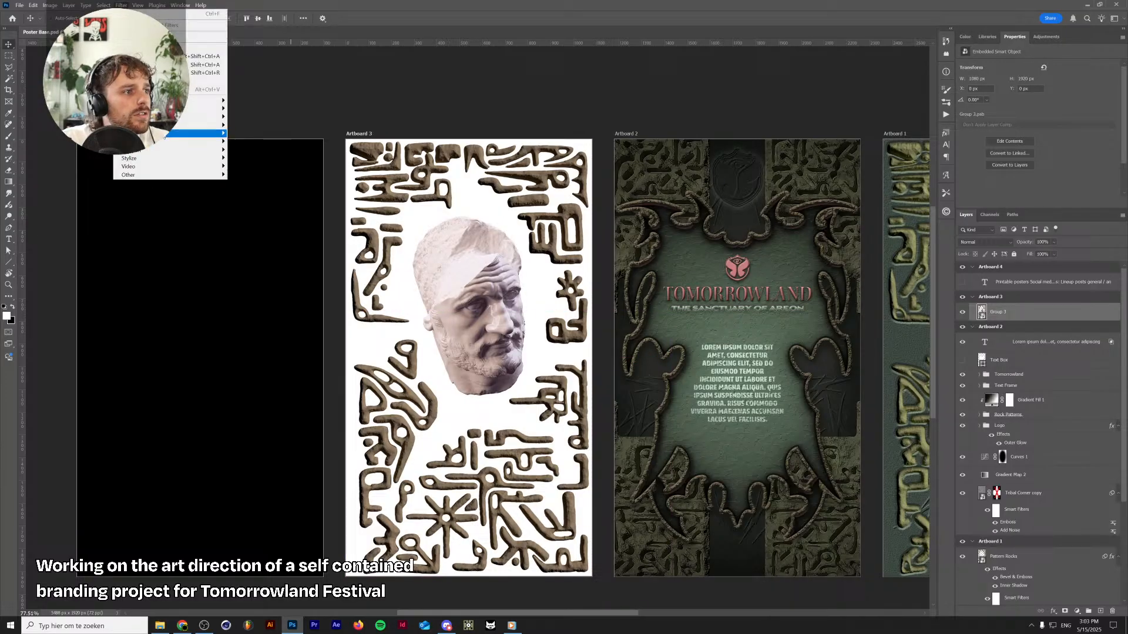
mouse_move(203, 134)
click(244, 175)
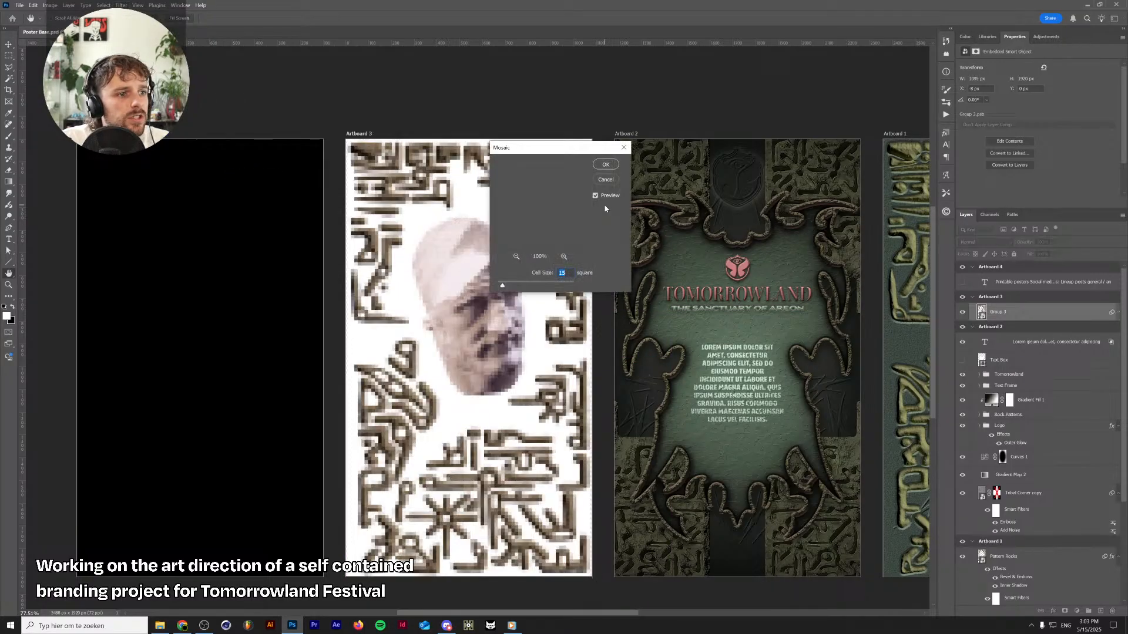
drag(552, 148, 684, 137)
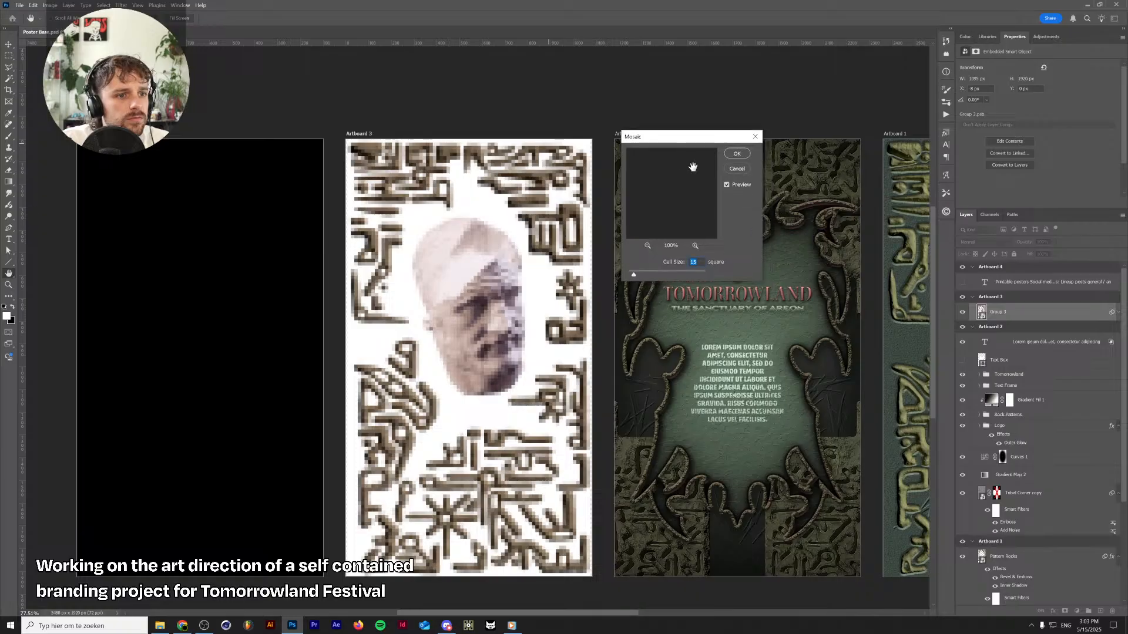
text(10)
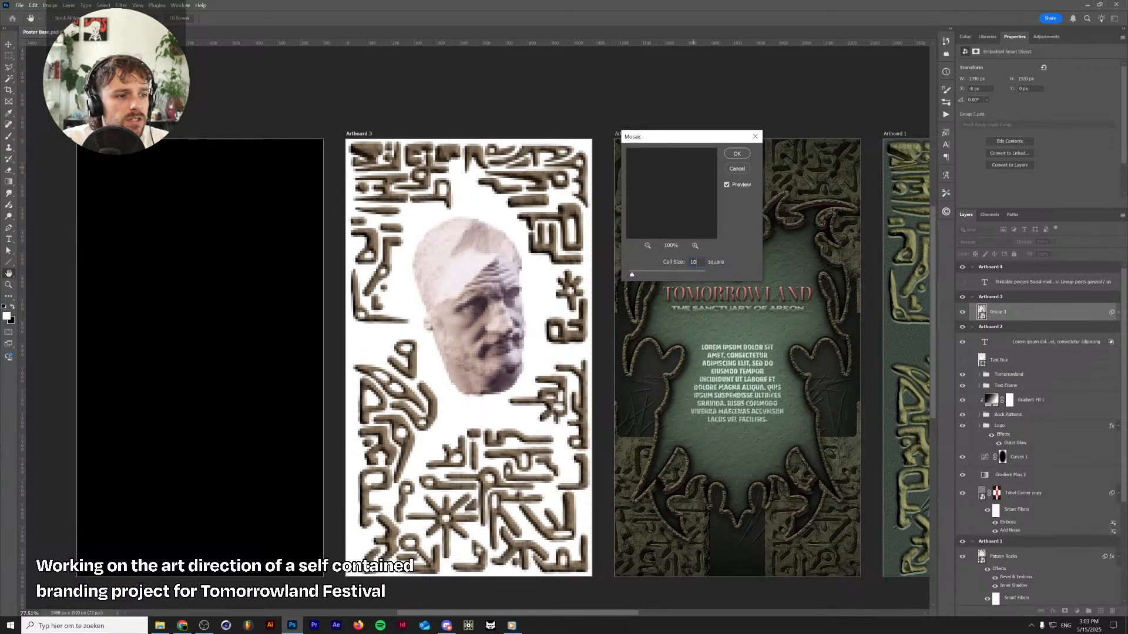
key(Return)
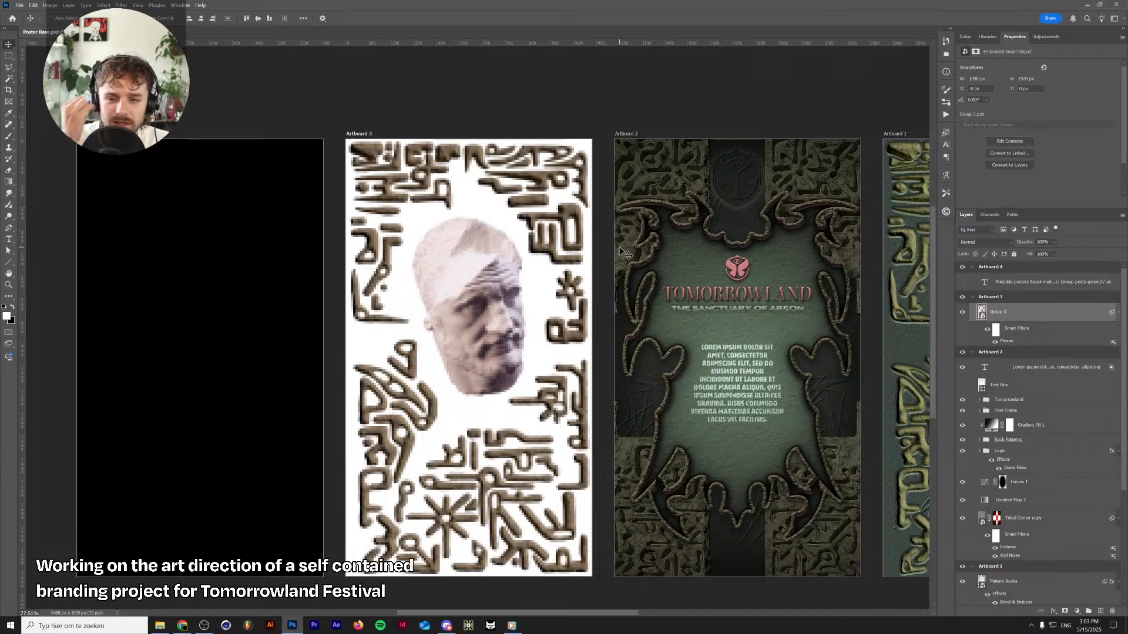
Desaturate the pixelated smart object in Artboard 3 with Hue/Saturation, setting saturation to -100
scroll(215, 486, up, 3)
scroll(632, 453, down, 1)
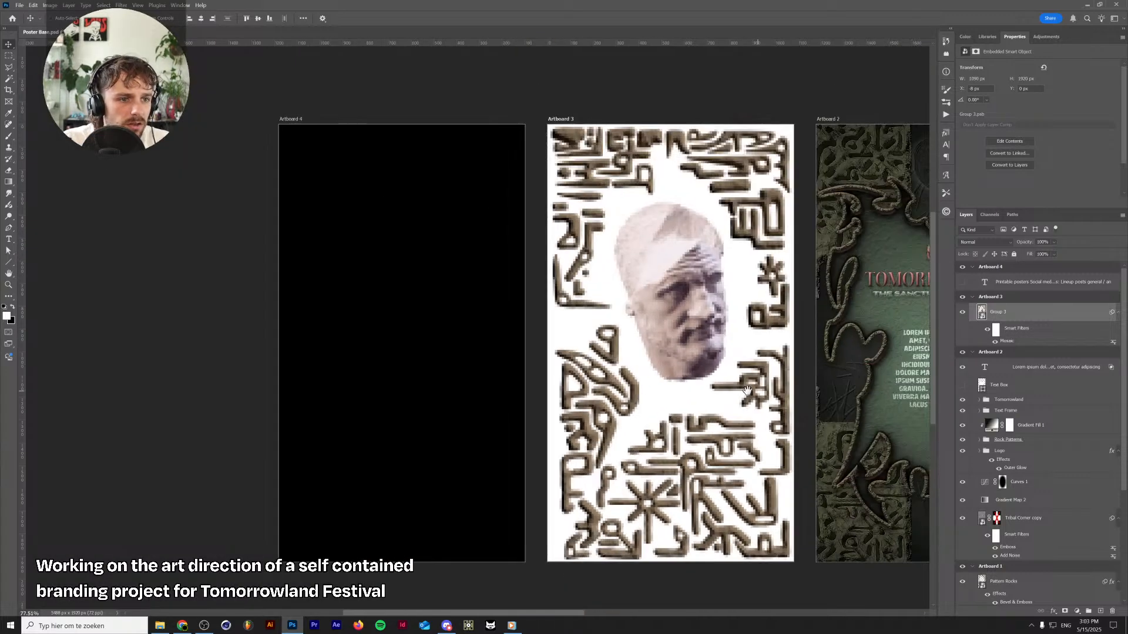
drag(718, 392, 682, 406)
scroll(718, 404, up, 2)
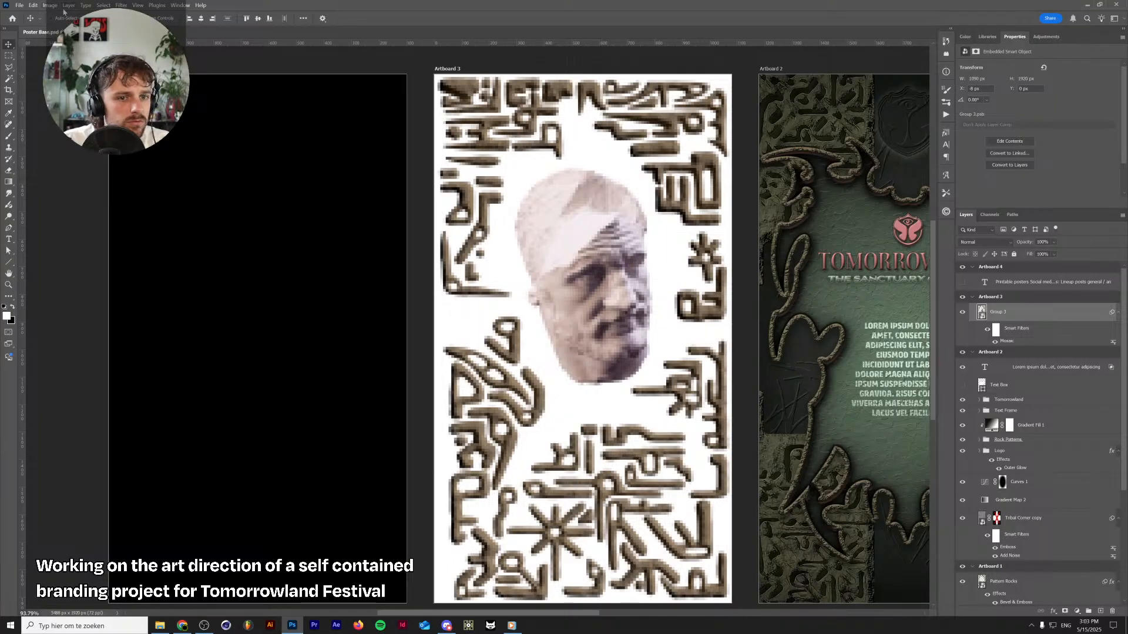
click(65, 6)
mouse_move(58, 25)
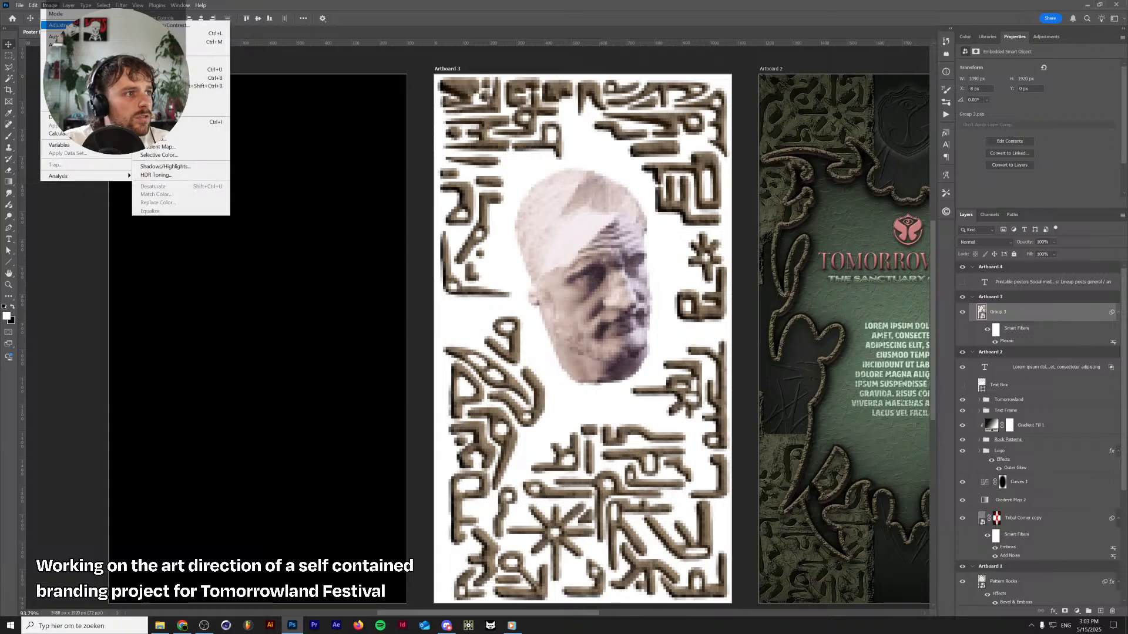
click(1055, 613)
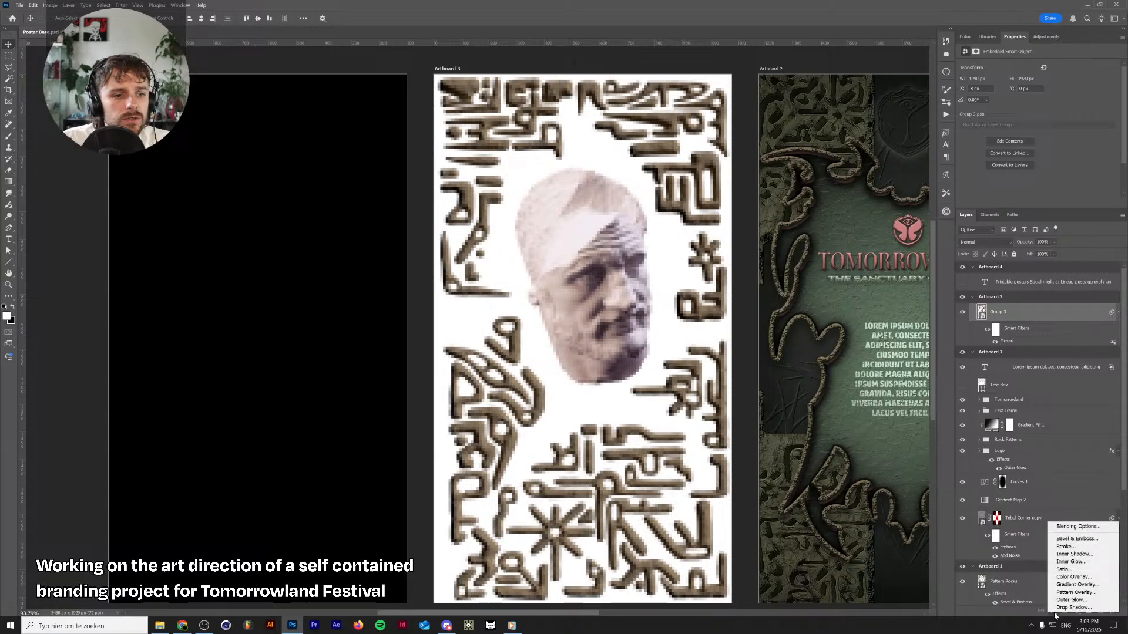
click(1020, 311)
key(ctrl+u)
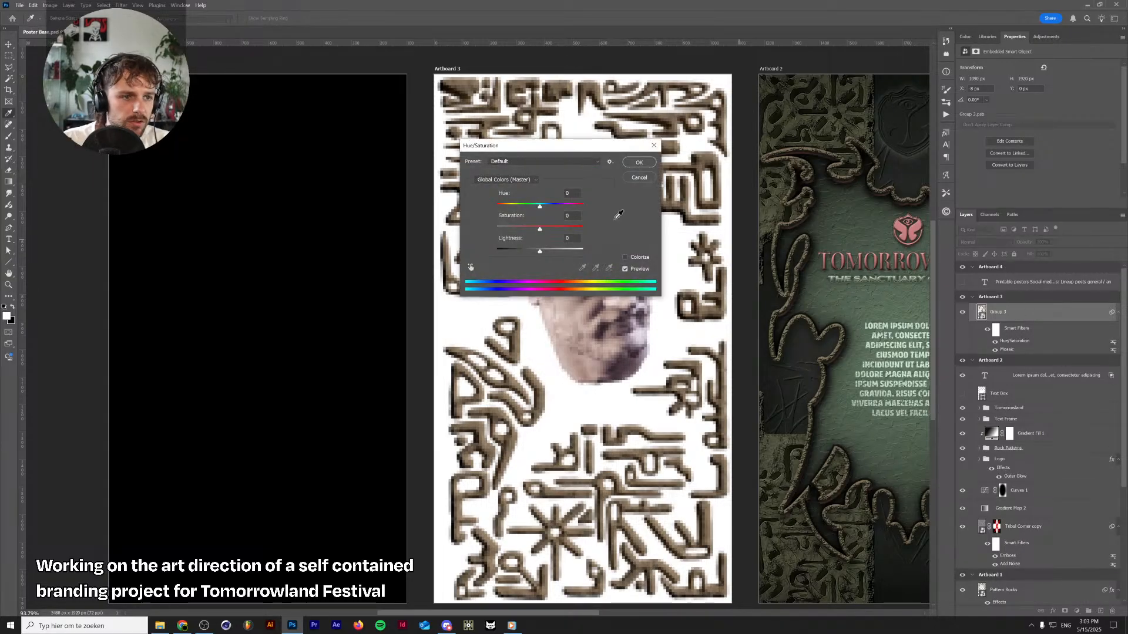
drag(539, 229, 372, 226)
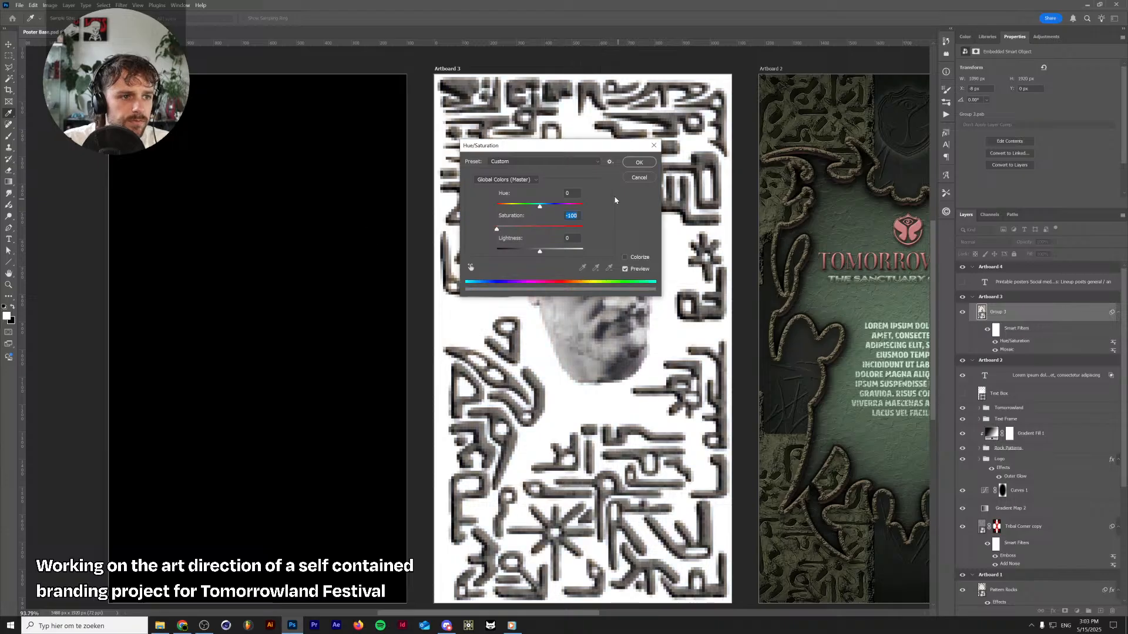
click(641, 164)
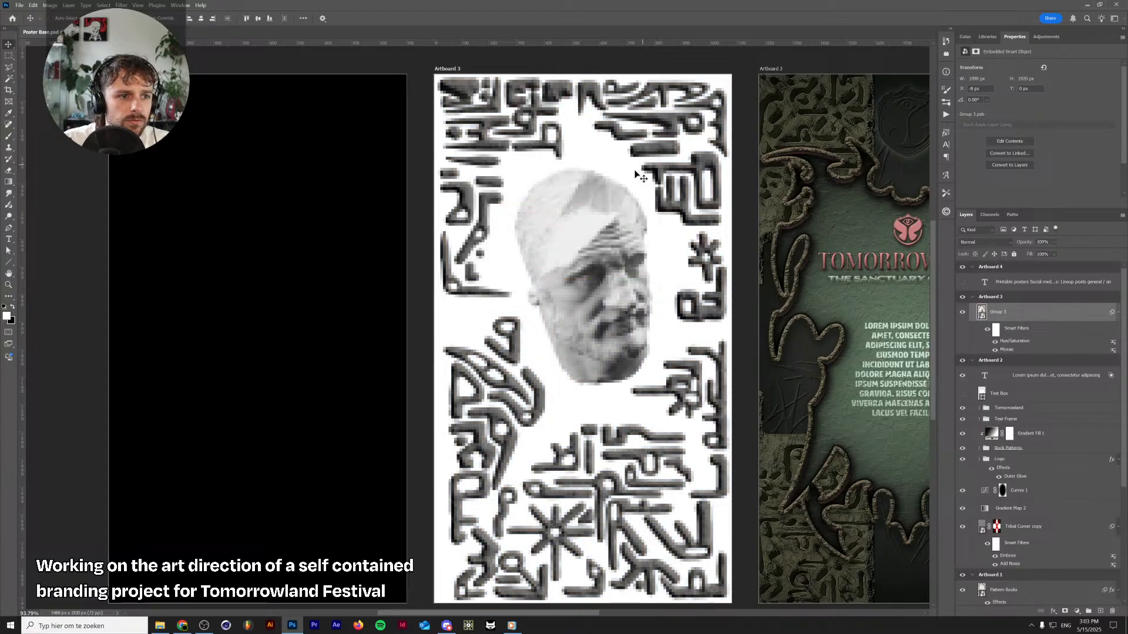
click(69, 5)
mouse_move(51, 5)
mouse_move(61, 25)
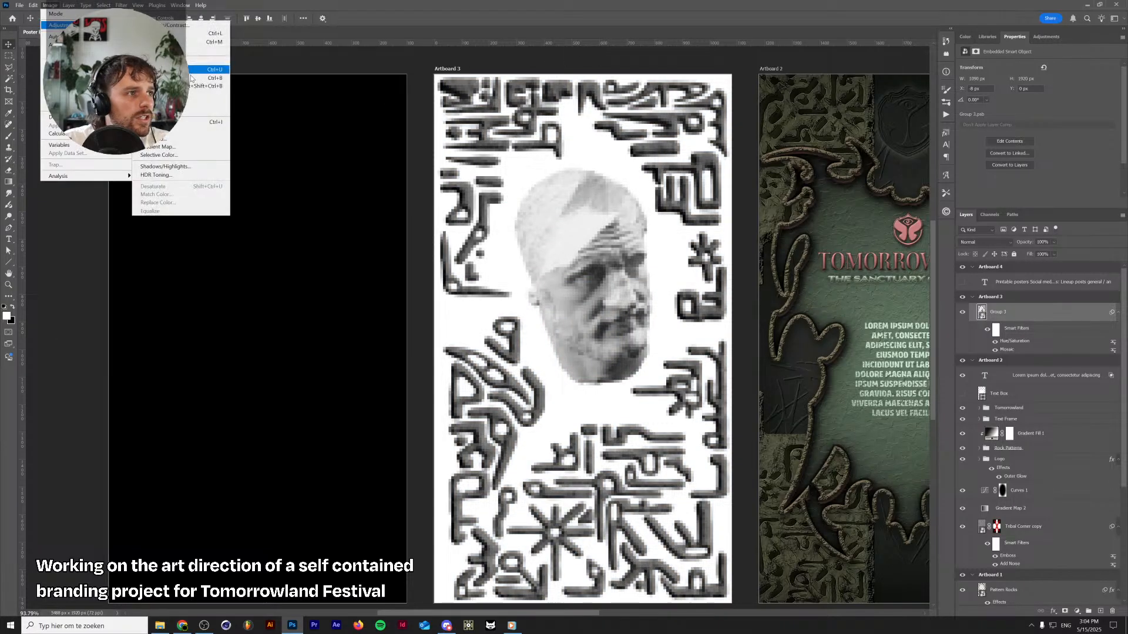
click(194, 146)
drag(559, 170, 300, 174)
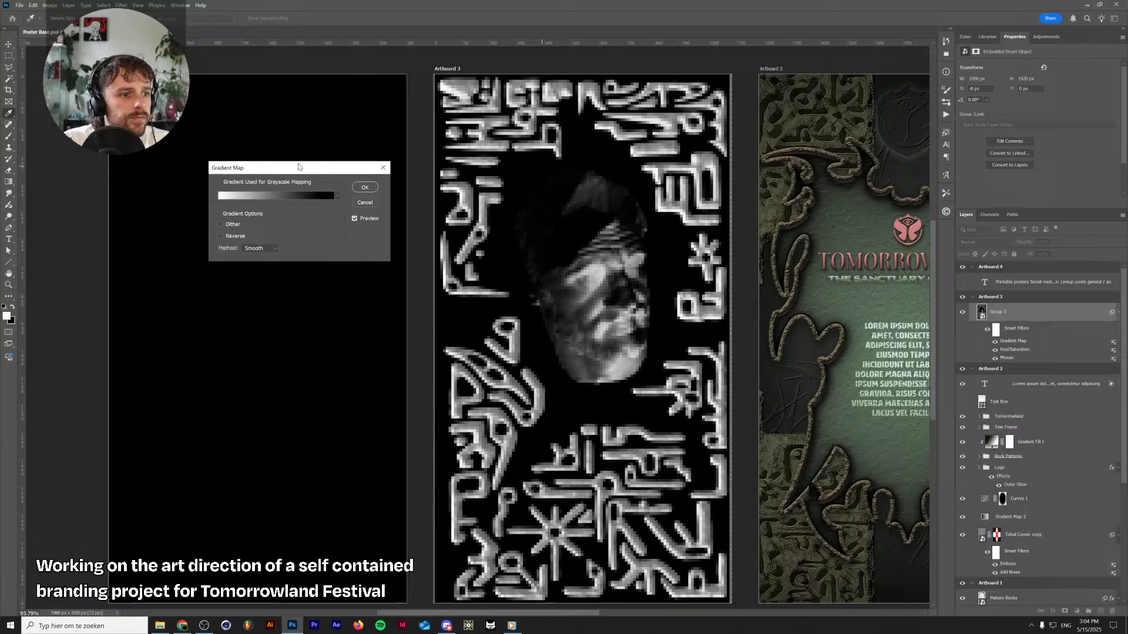
click(364, 203)
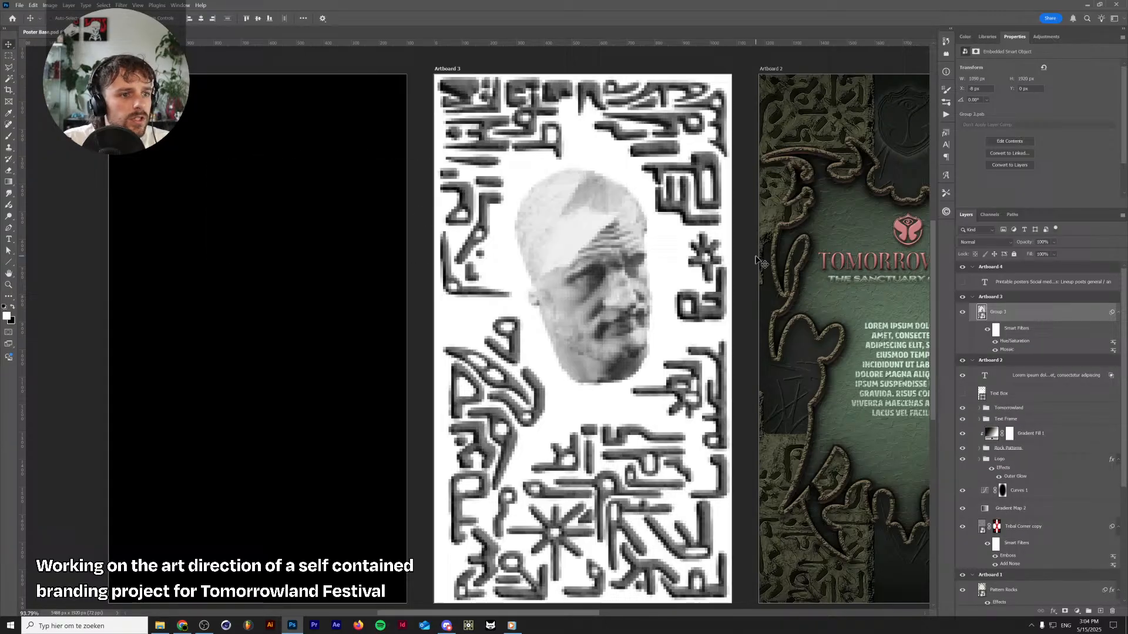
Clear all smart filters from the smart object in Artboard 3
right_click(1021, 331)
click(1038, 360)
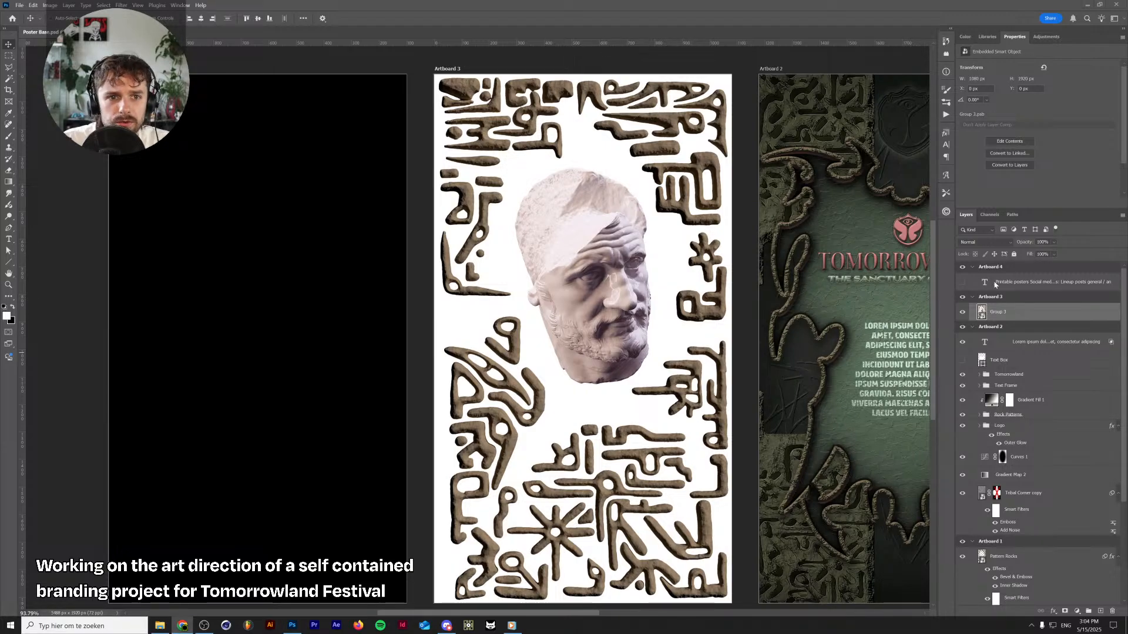
Paste the copied pixel-art reference image into Artboard 4 and examine its textured shapes up close
key(ctrl+v)
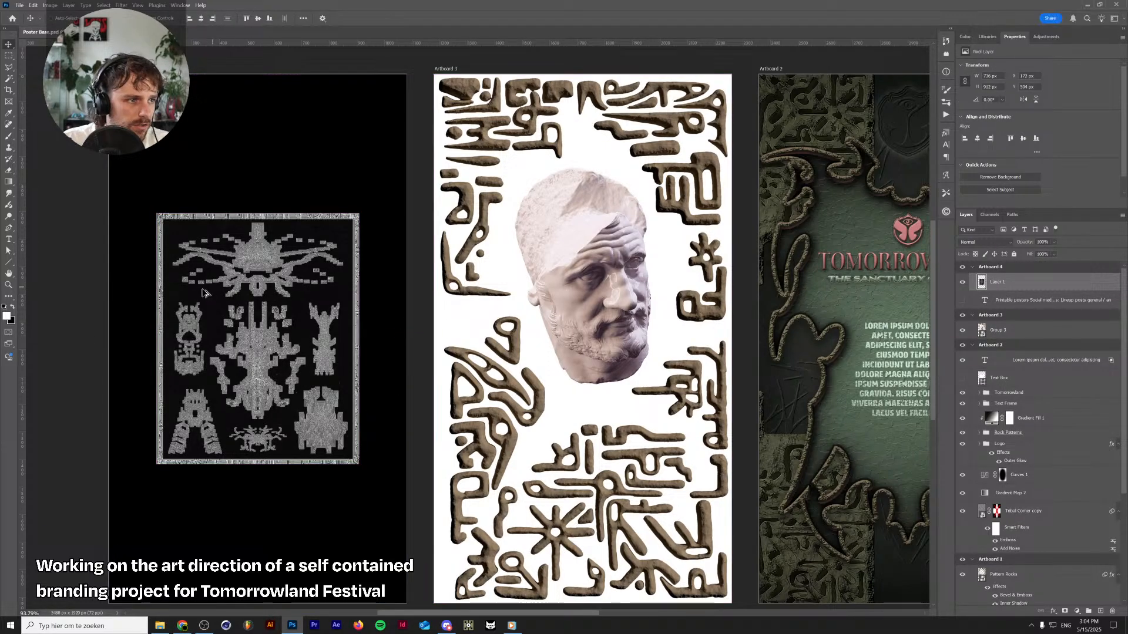
scroll(204, 293, up, 5)
scroll(201, 294, down, 3)
scroll(235, 329, up, 5)
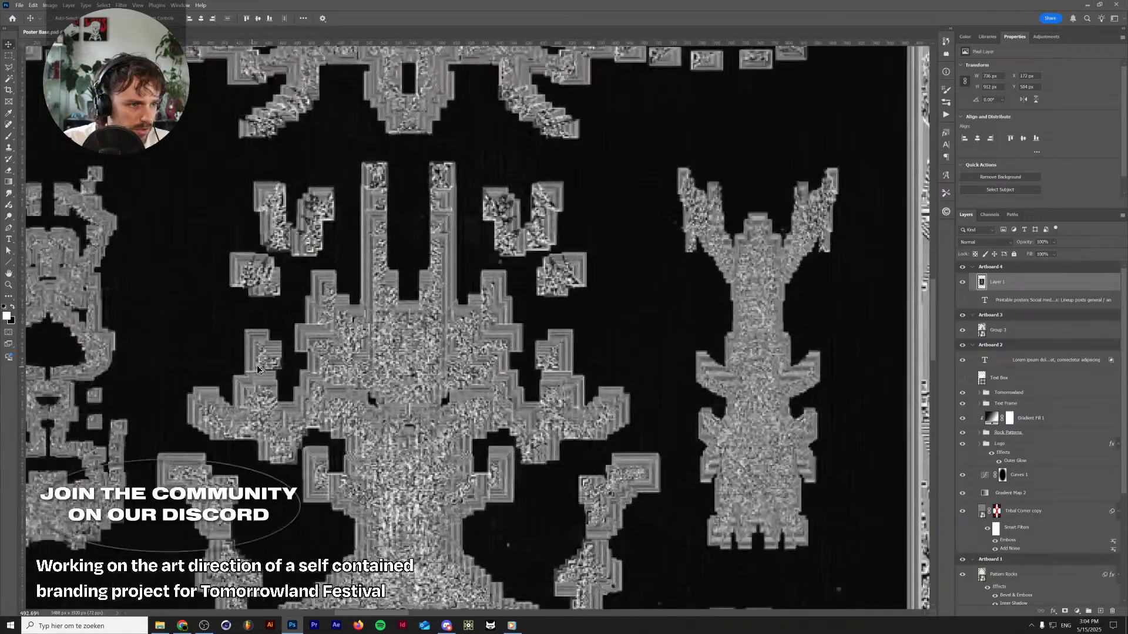
scroll(291, 358, down, 8)
scroll(407, 348, down, 2)
scroll(407, 350, up, 1)
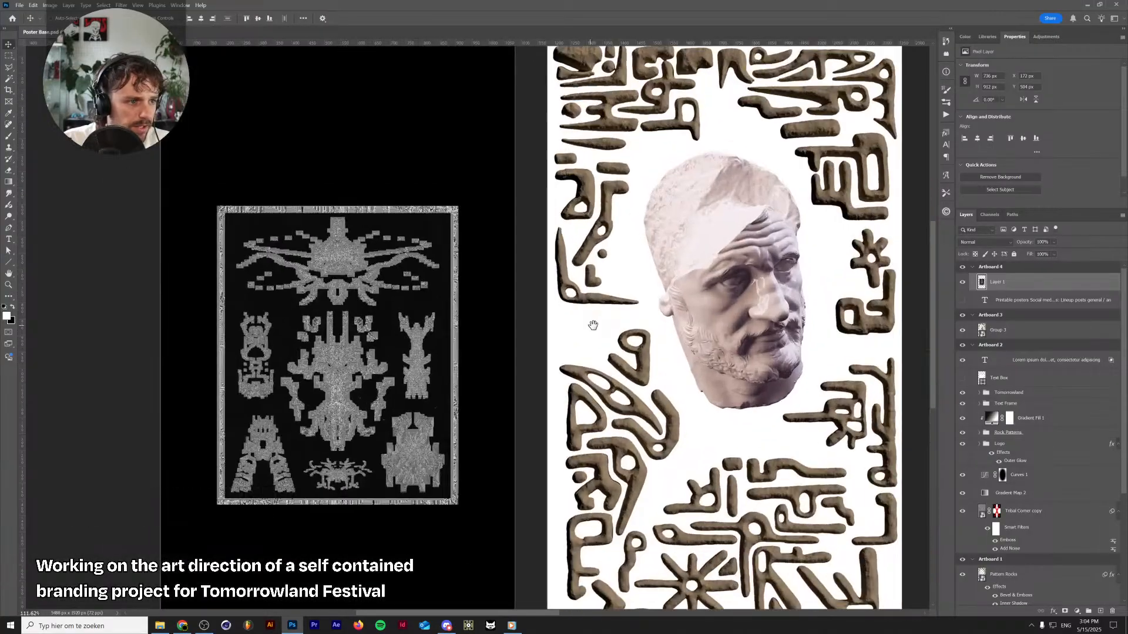
scroll(593, 324, down, 4)
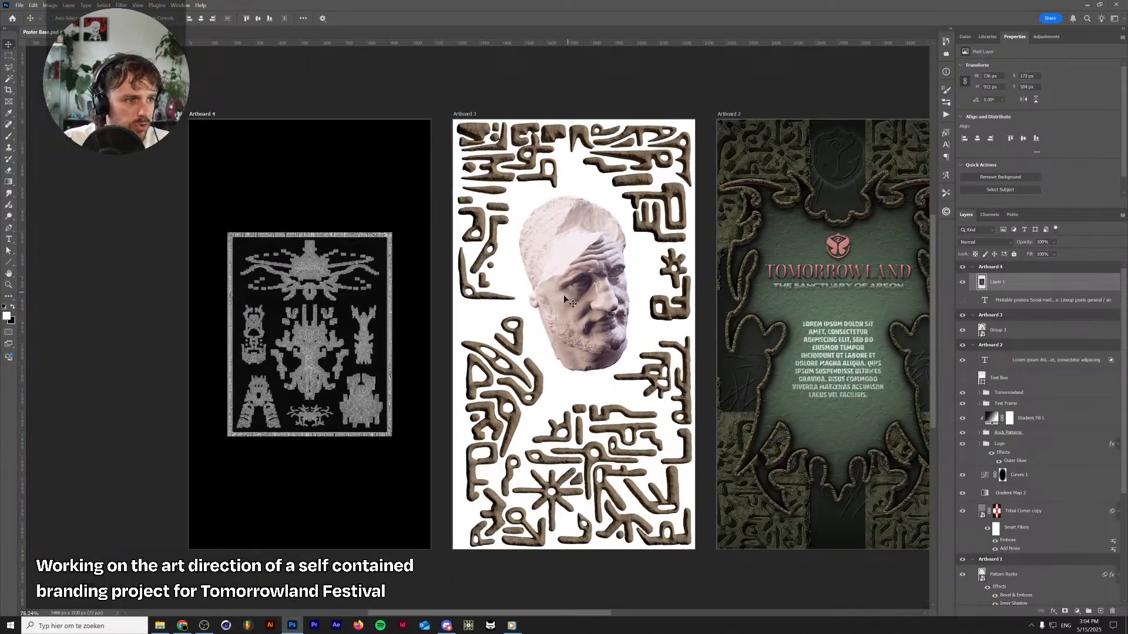
Open the contents of the Artboard 3 smart object and expand the group inside it
click(1009, 330)
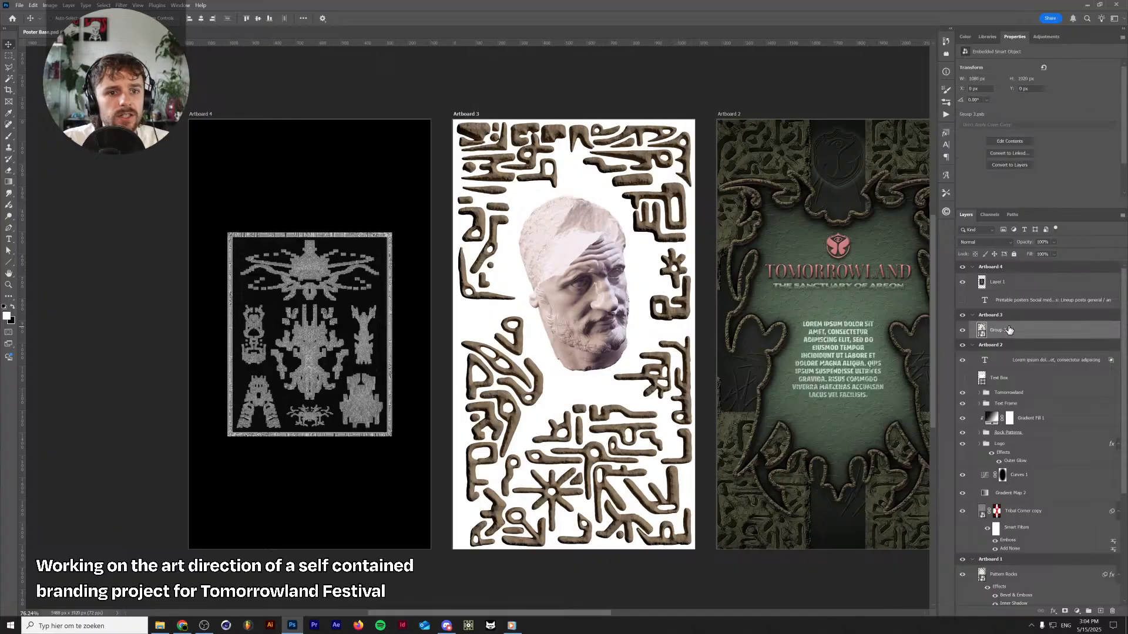
click(1010, 286)
click(1004, 331)
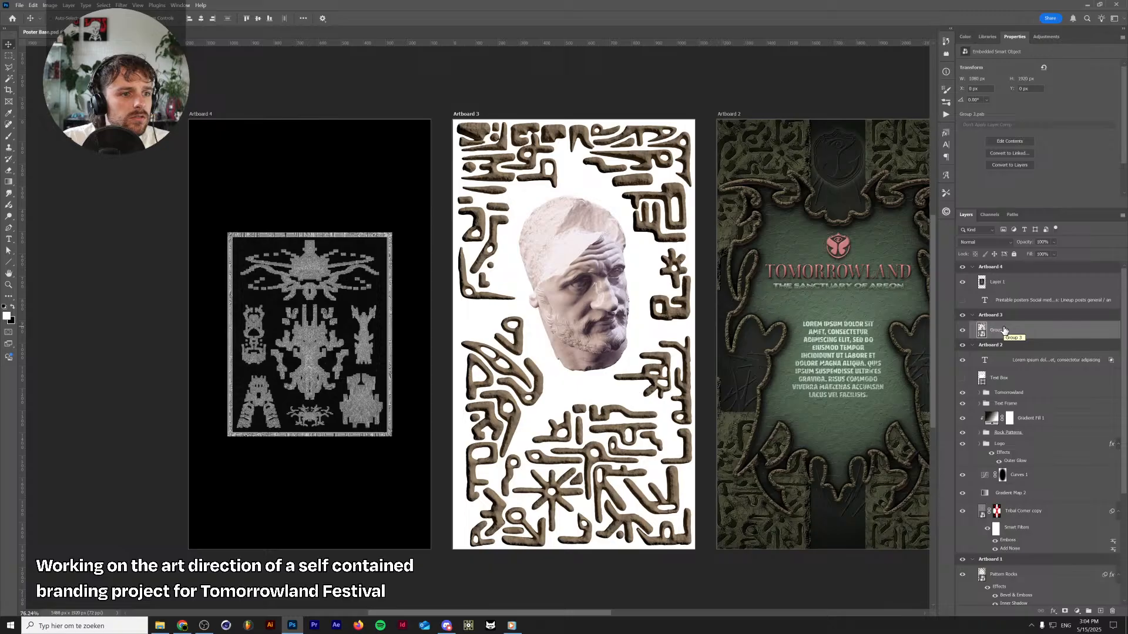
double_click(982, 330)
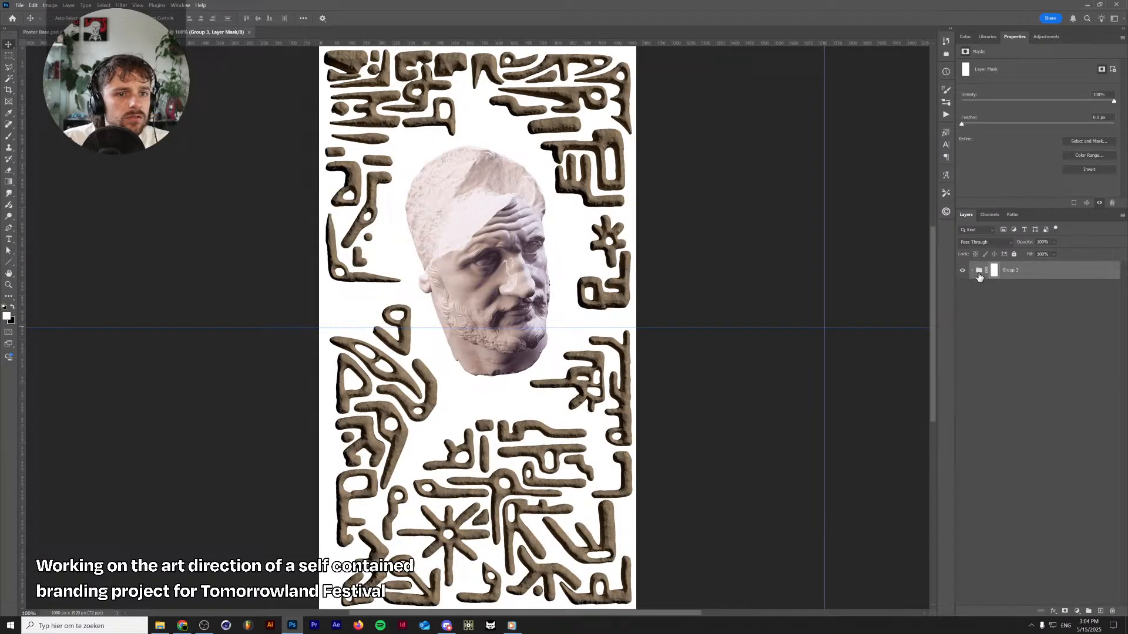
click(973, 271)
Add a Threshold adjustment layer directly above the Bearded Man layer inside the group
click(992, 348)
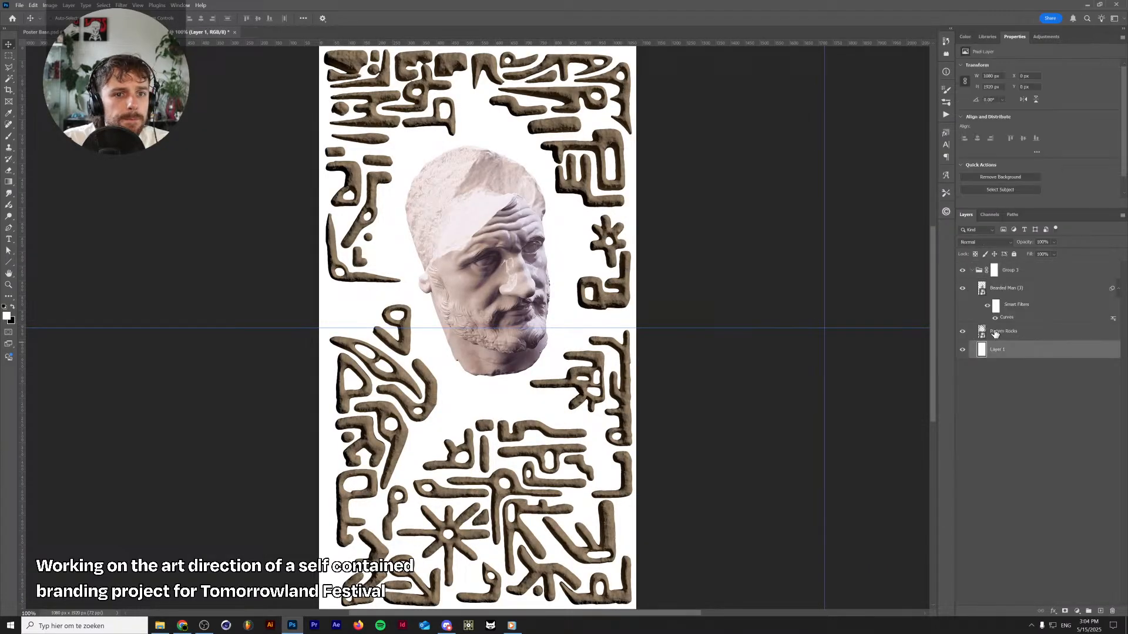
click(1023, 330)
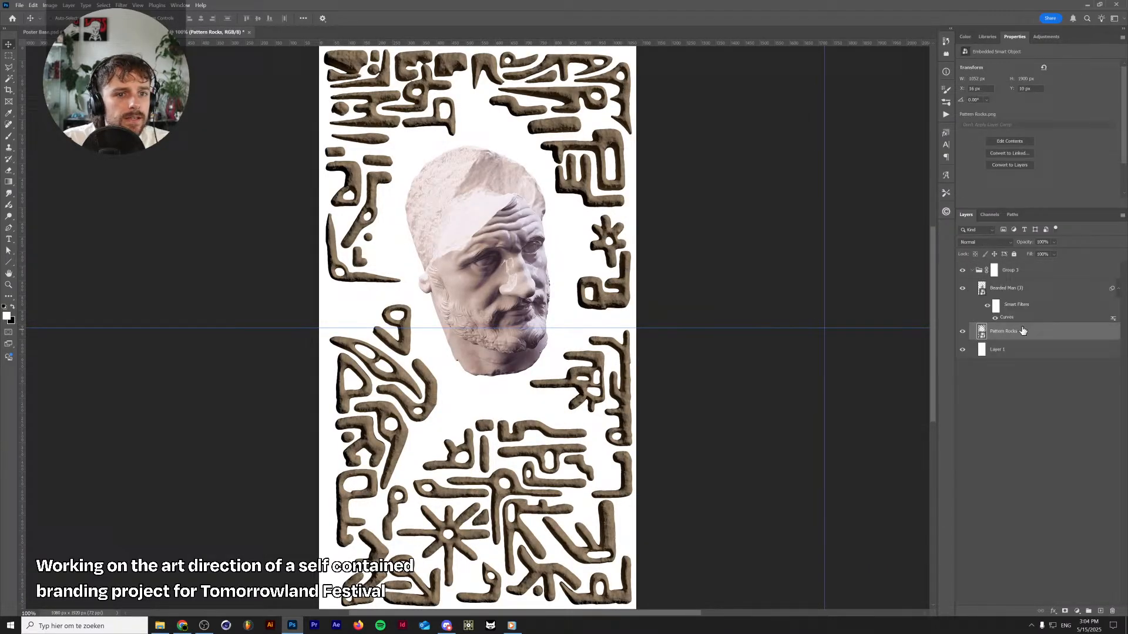
click(1021, 271)
click(1000, 287)
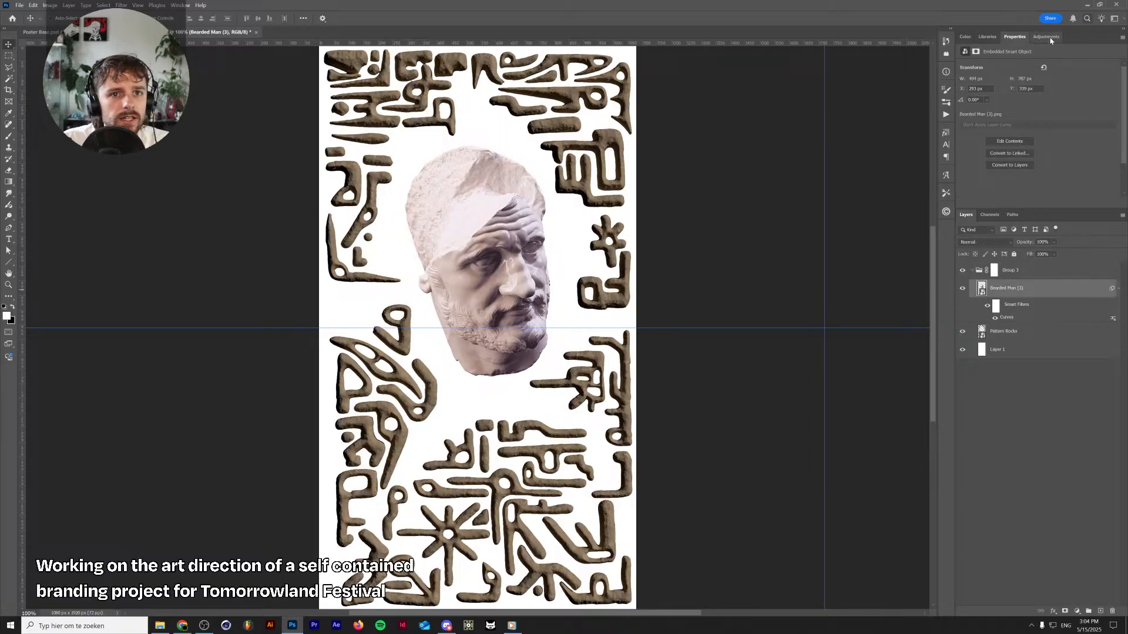
click(1048, 37)
click(1001, 82)
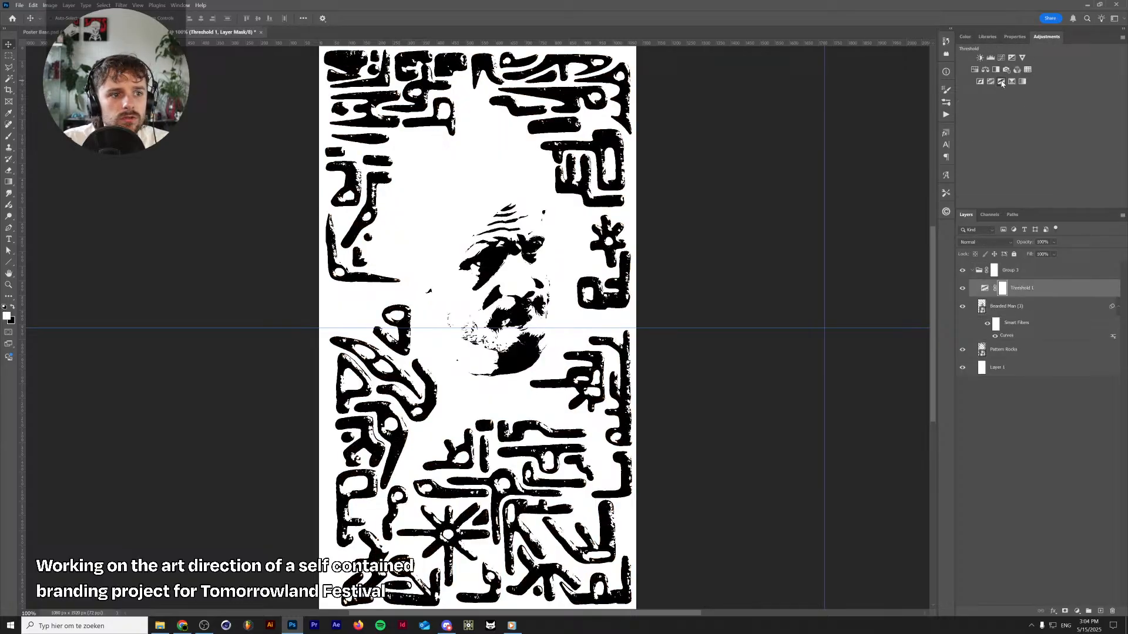
Set the threshold level to 138 and add a drop shadow to the Bearded Man layer
drag(1038, 116, 1042, 113)
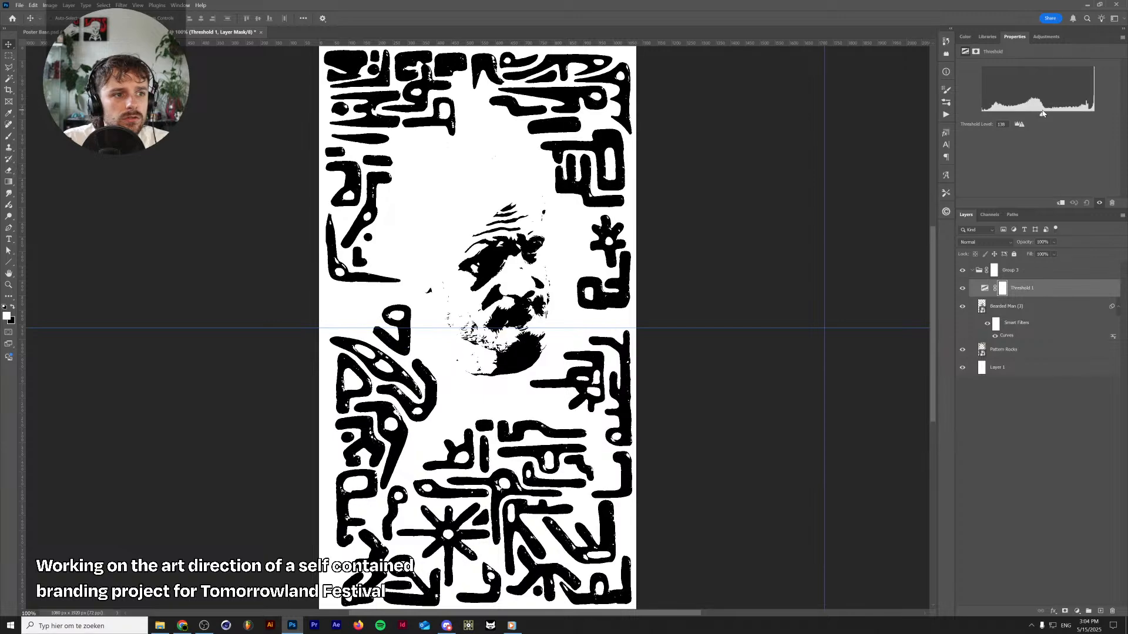
click(1013, 306)
click(1052, 612)
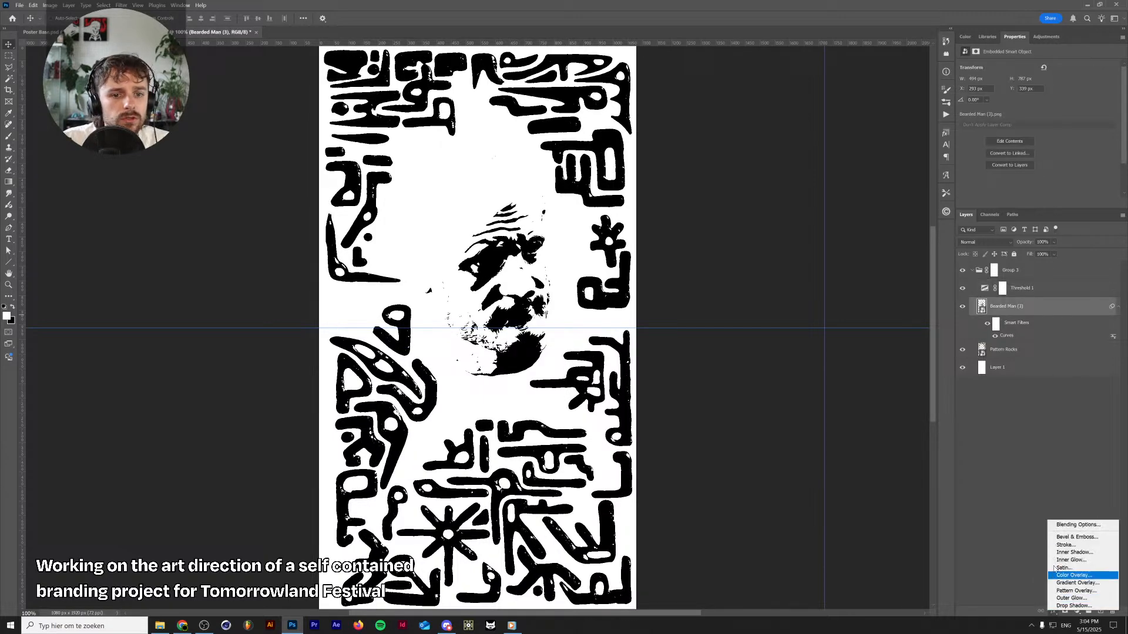
click(1069, 609)
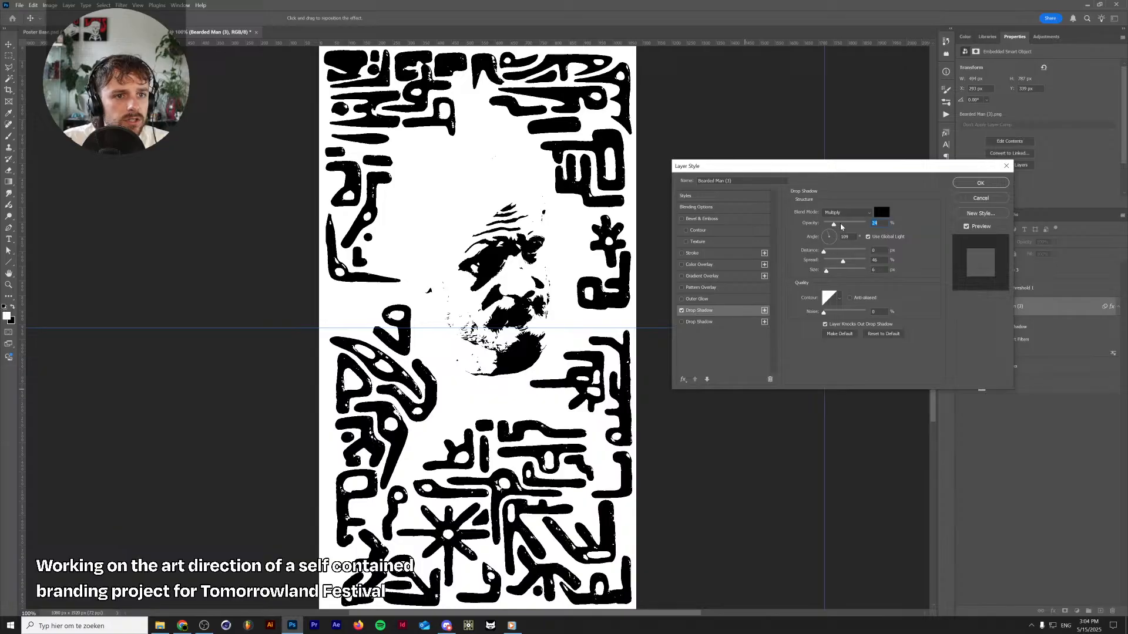
Set the Bearded Man's drop shadow to Dissolve at 100% opacity, with about 66% spread, 24 px size and 7% noise
drag(841, 225, 867, 224)
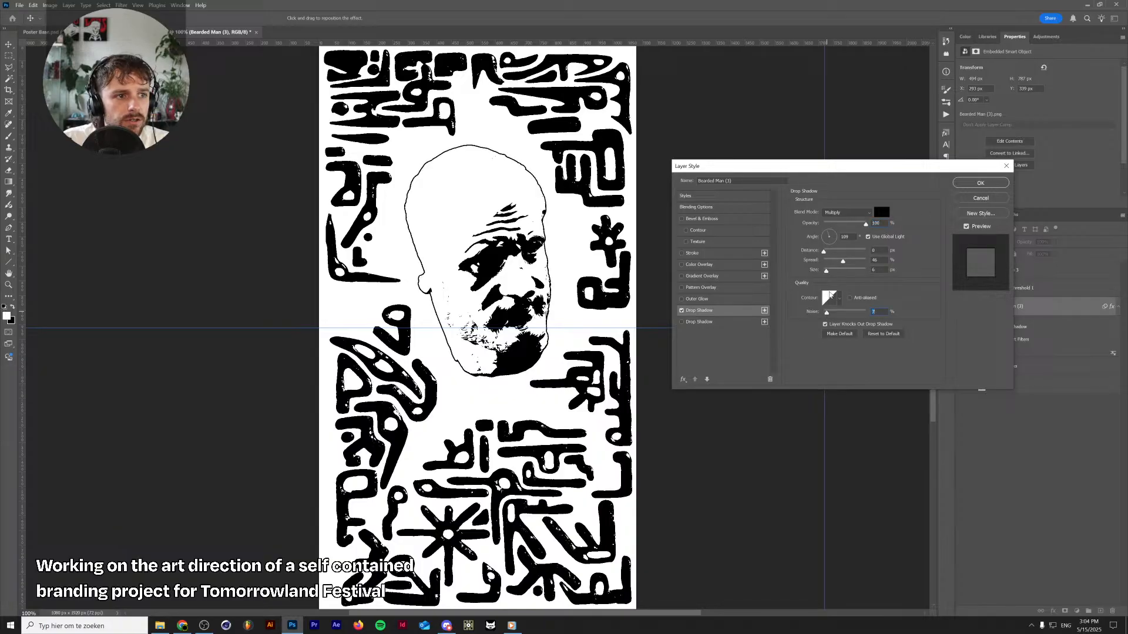
drag(829, 274, 831, 271)
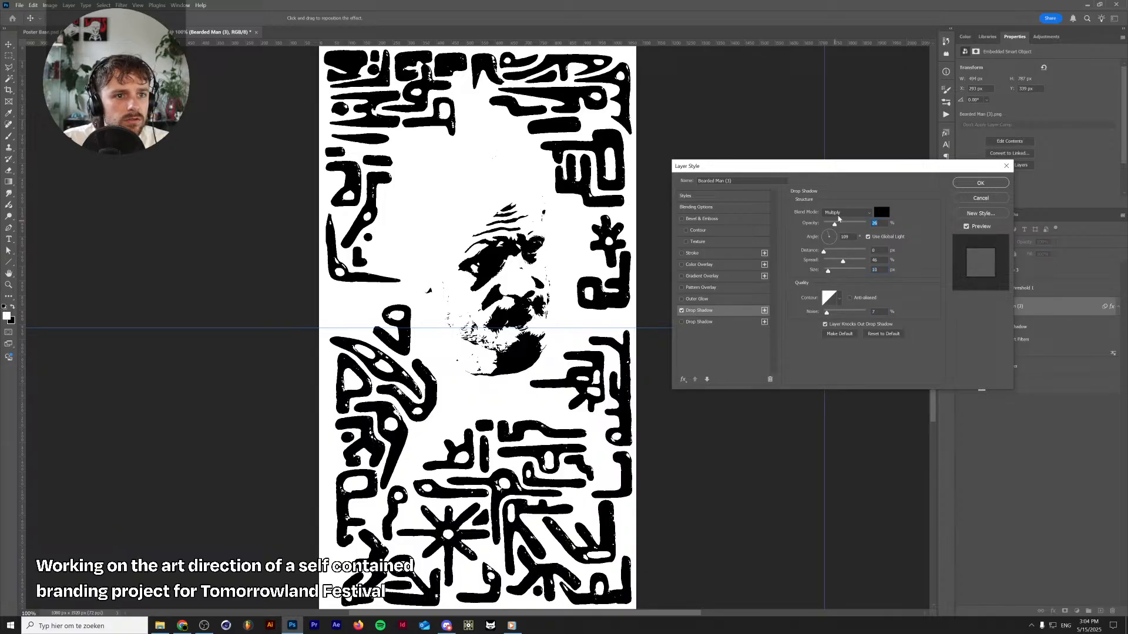
click(845, 212)
click(846, 224)
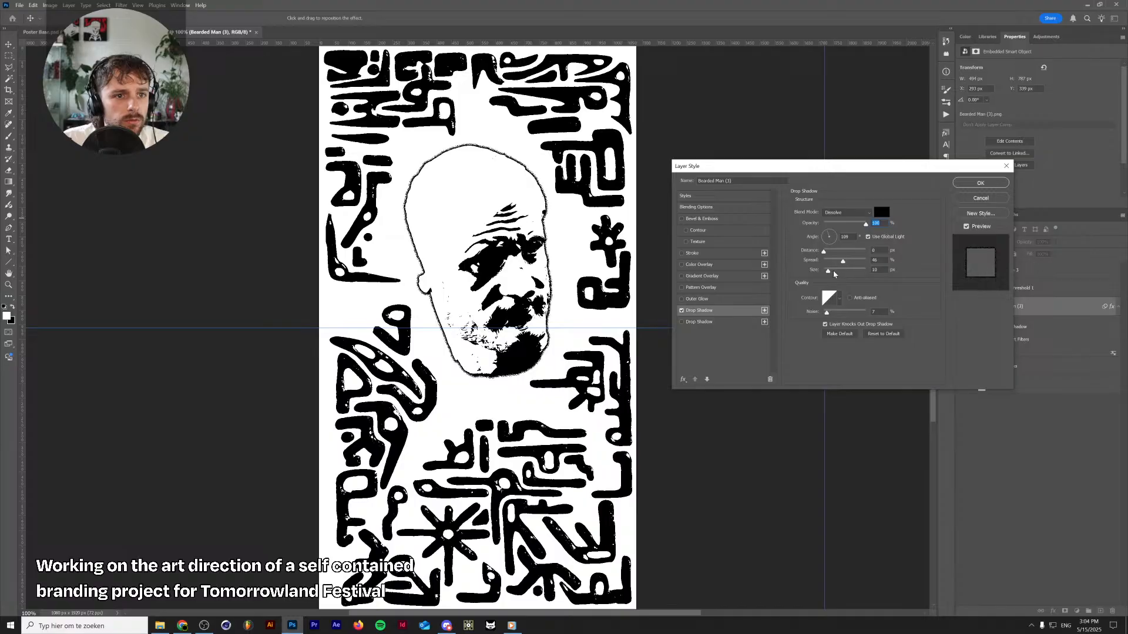
drag(834, 274, 851, 262)
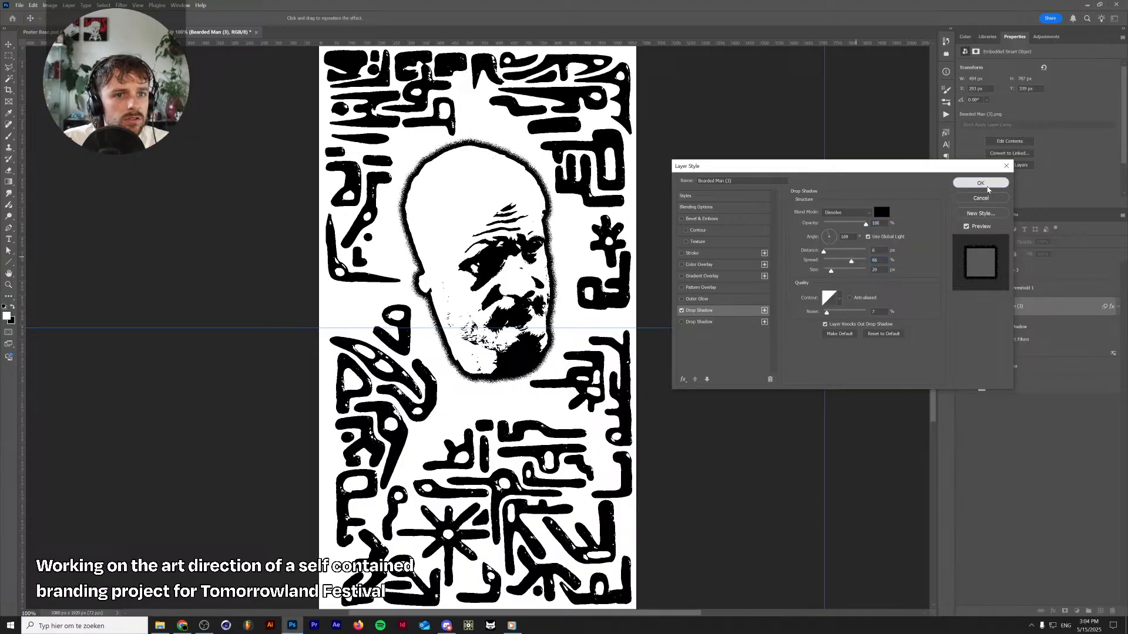
click(981, 182)
Apply a 25% monochromatic Gaussian Add Noise smart filter to the Bearded Man layer
click(121, 4)
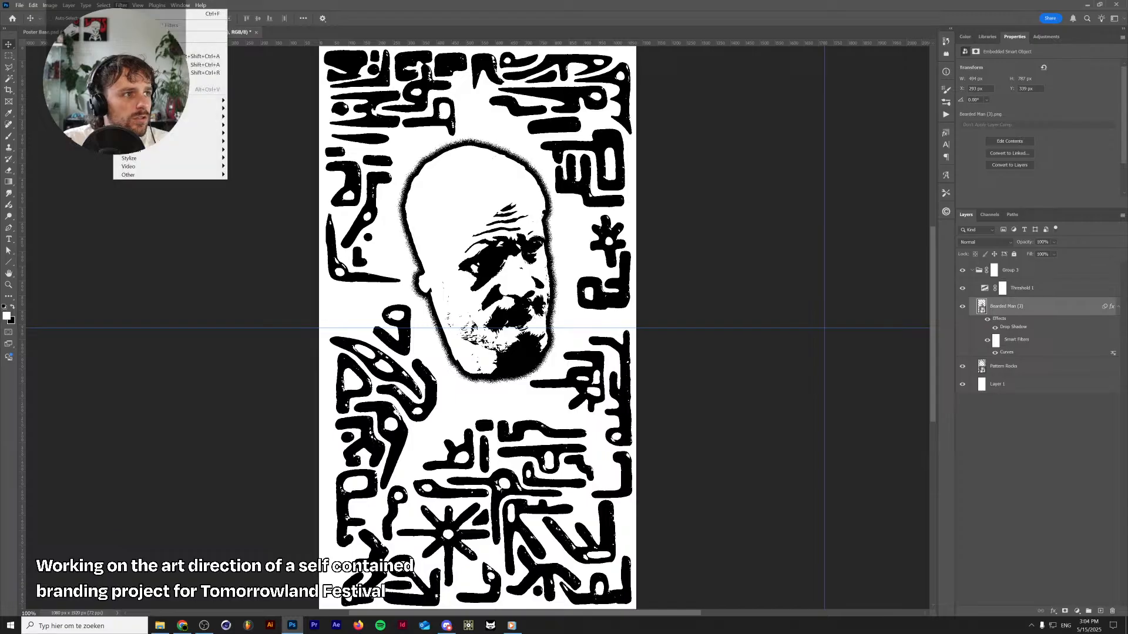
click(235, 126)
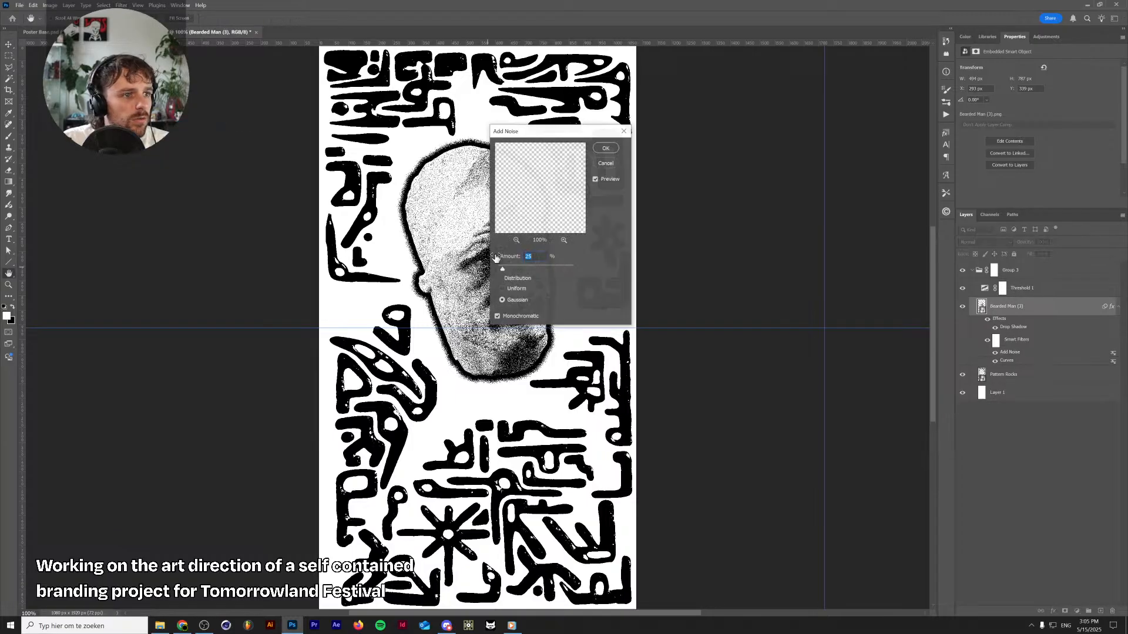
drag(536, 145, 846, 178)
key(Return)
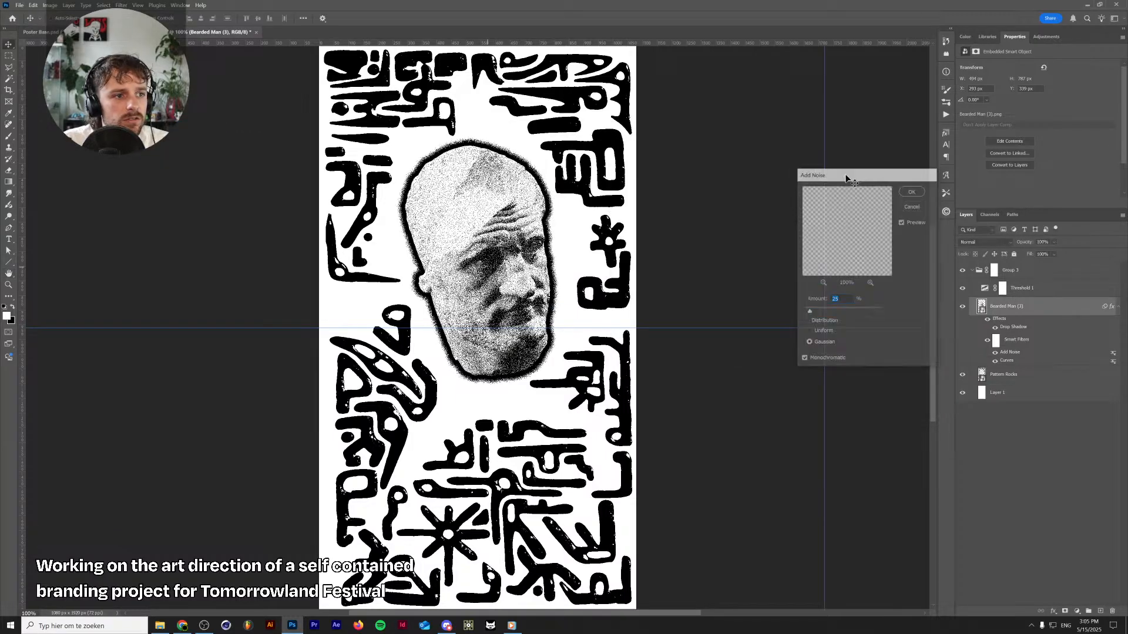
Apply a Mosaic smart filter with a cell size of 2 to the Bearded Man layer
click(121, 4)
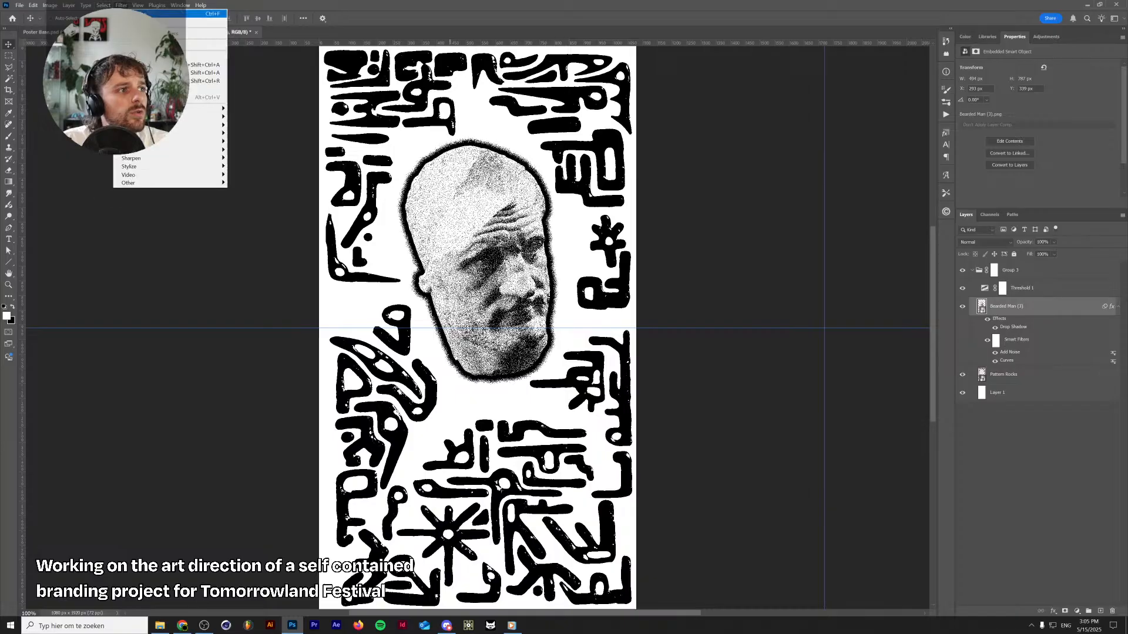
click(176, 15)
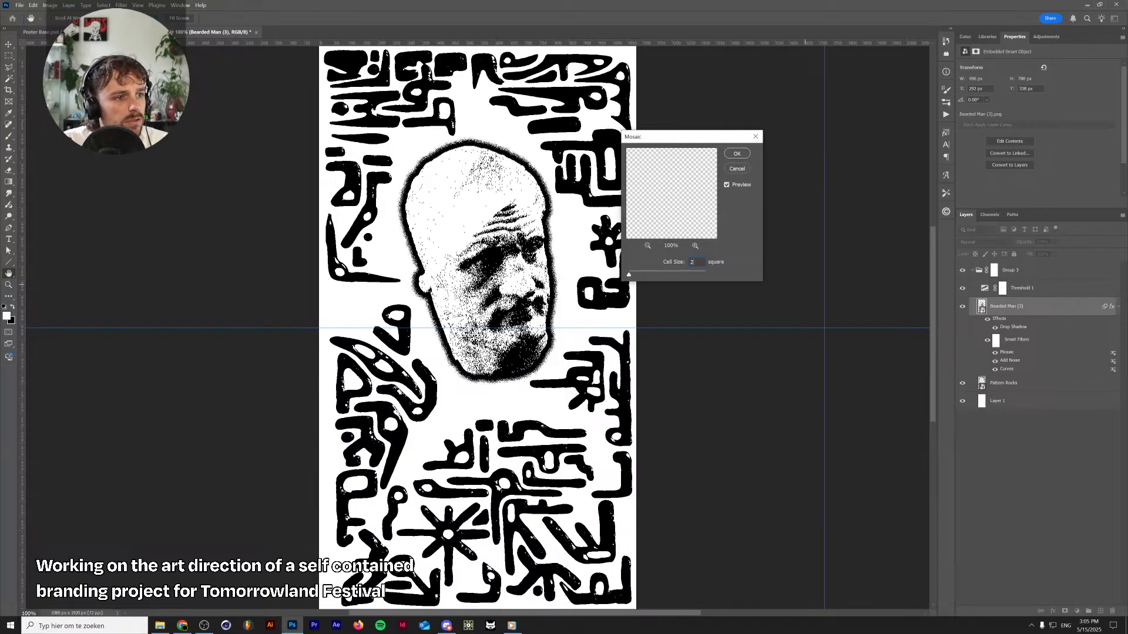
key(Return)
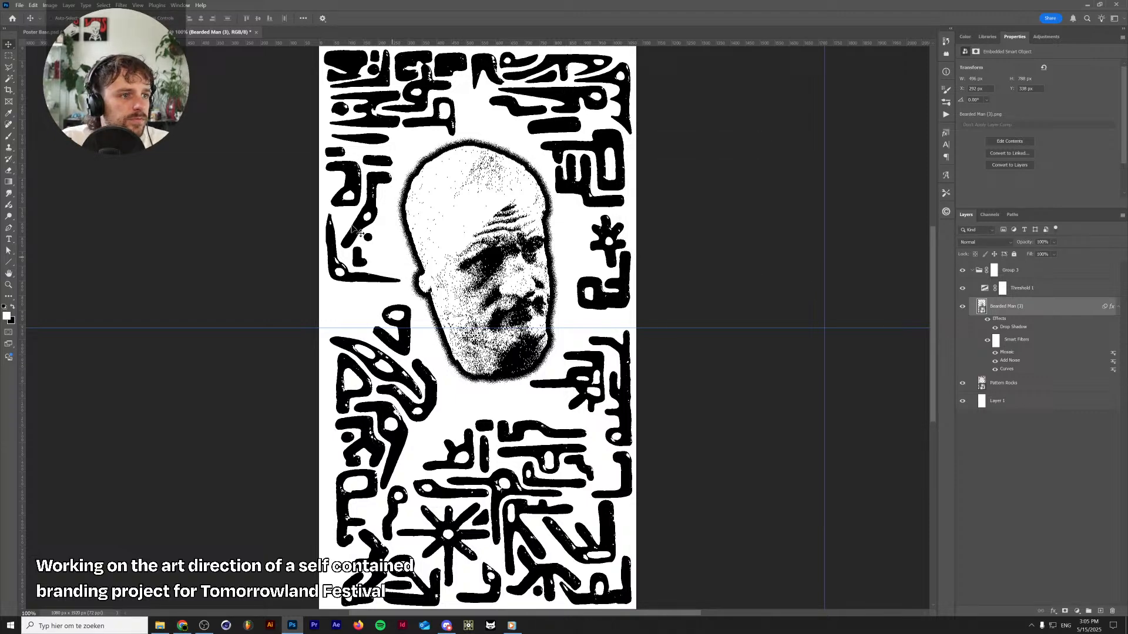
Hide the white areas of Group 3 by lowering the current layer's white limit in Blend If, and save and close the smart object
double_click(1046, 270)
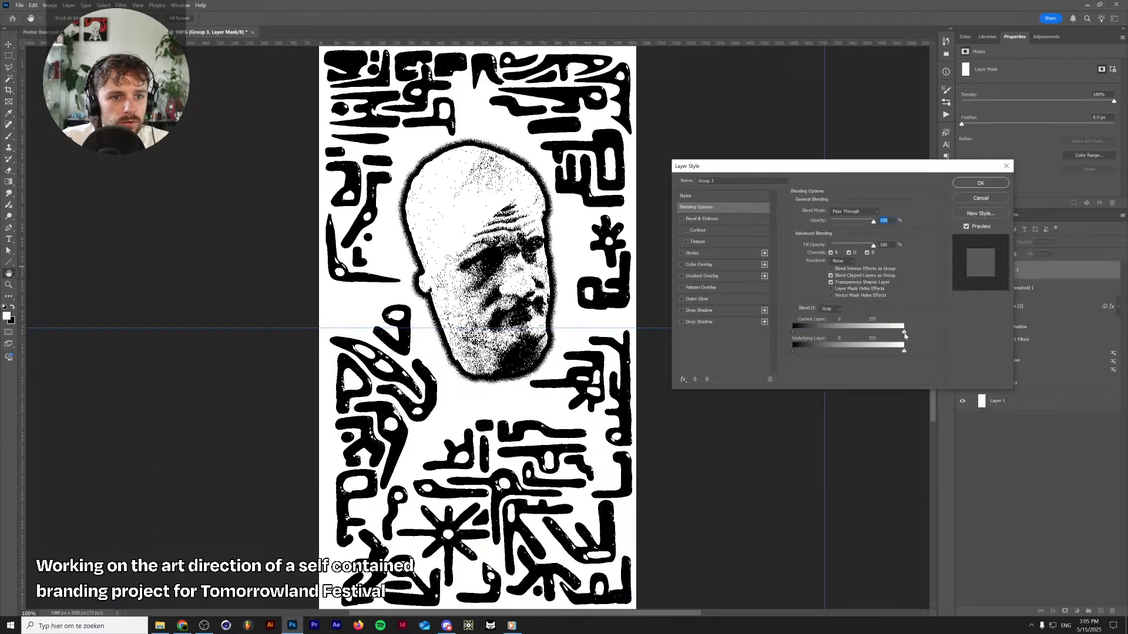
drag(903, 332, 857, 335)
click(980, 182)
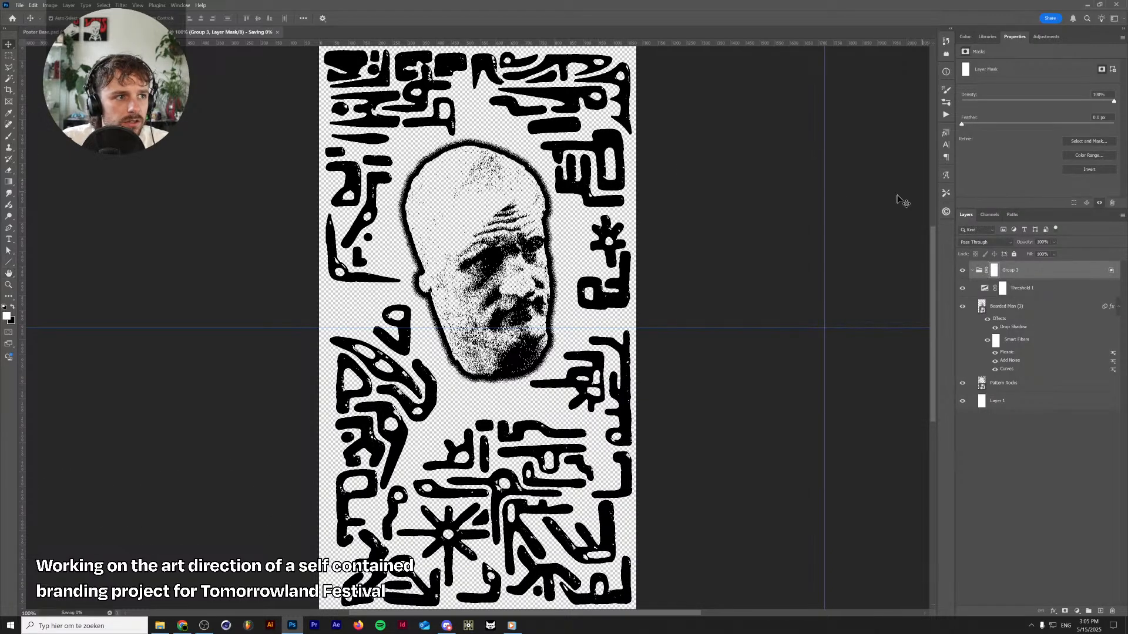
key(ctrl+s)
key(ctrl+w)
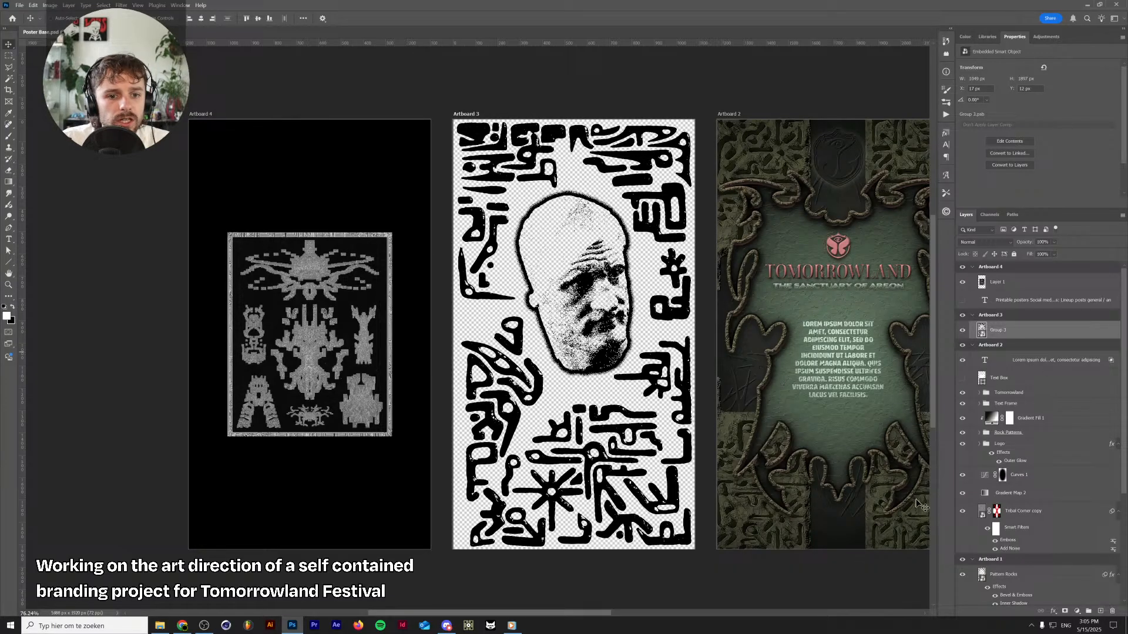
Copy the pink text colour of the TOMORROWLAND title in Artboard 2
drag(827, 443, 624, 417)
scroll(622, 213, up, 8)
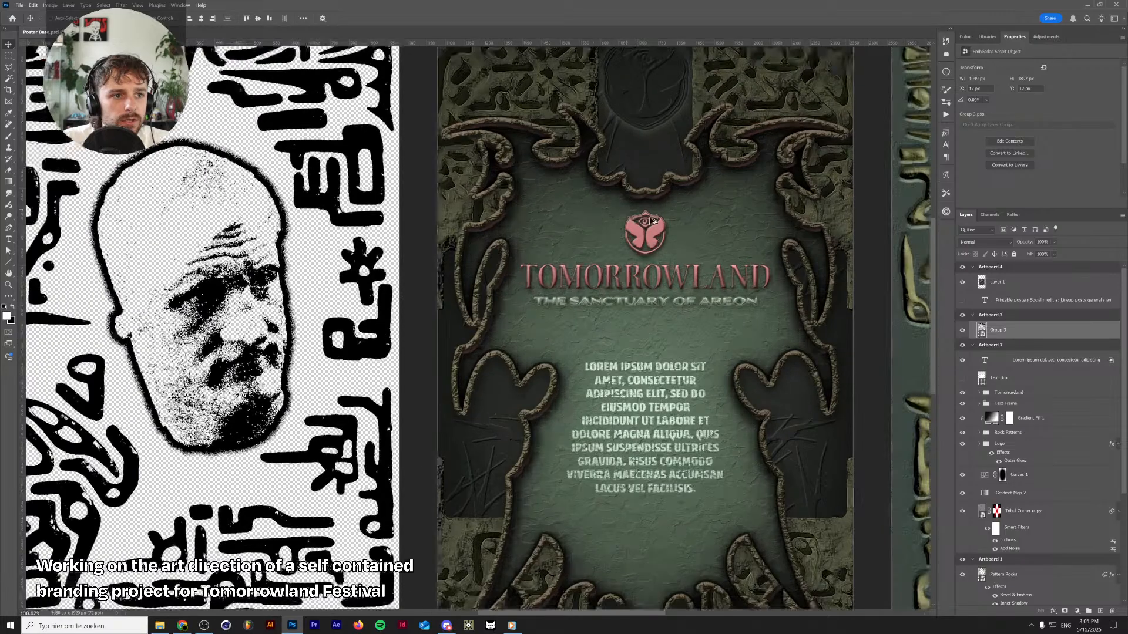
scroll(546, 260, down, 7)
scroll(545, 260, down, 1)
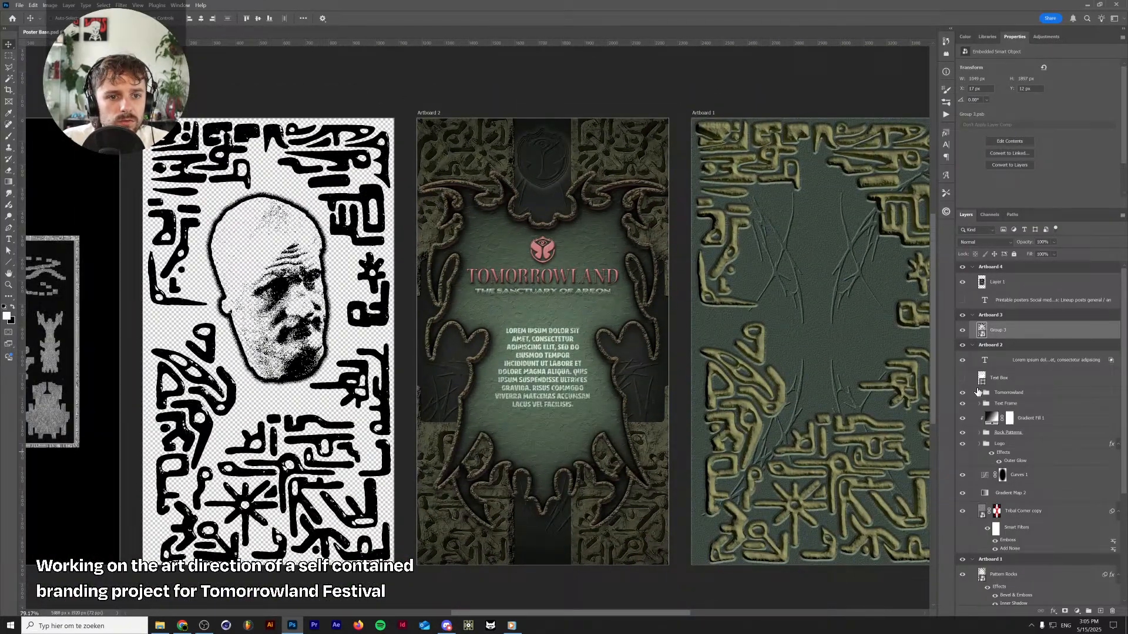
click(986, 361)
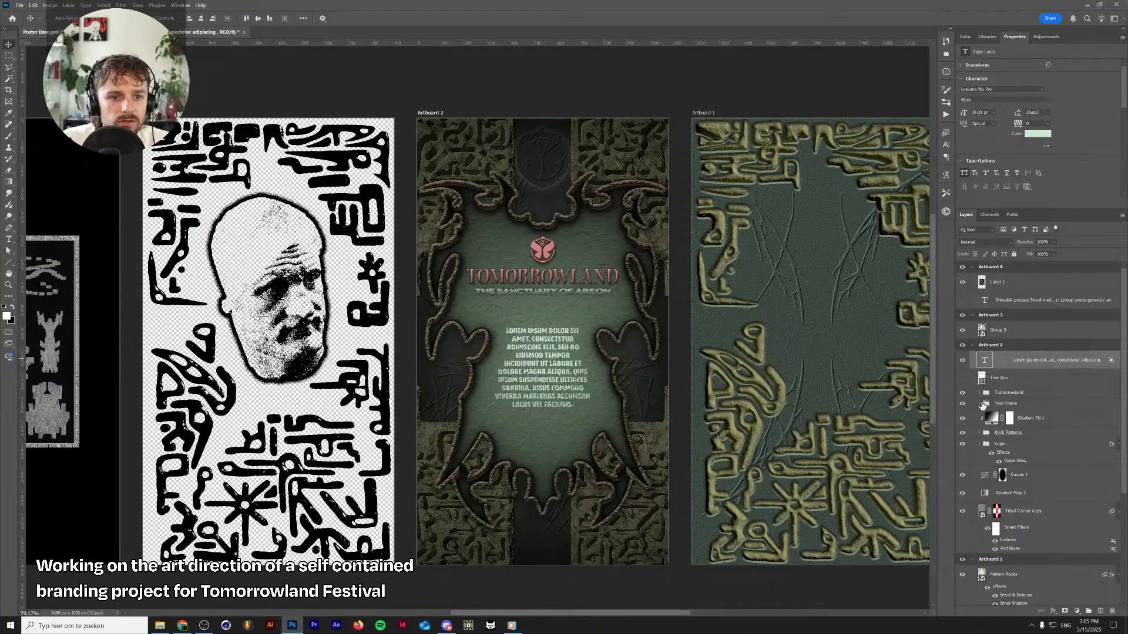
click(980, 393)
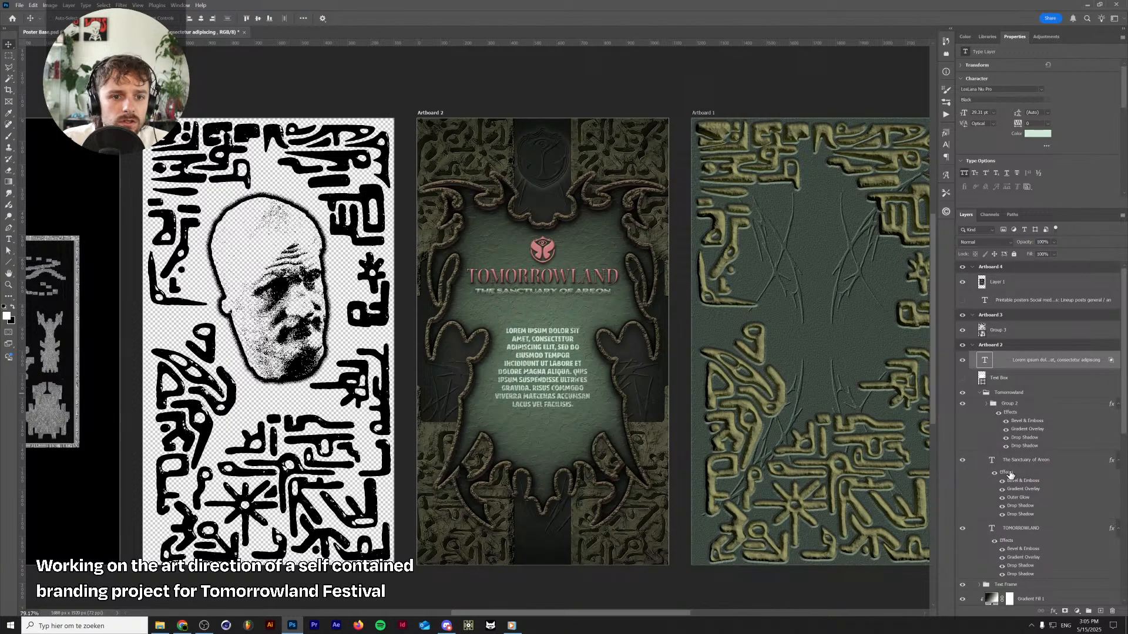
click(994, 532)
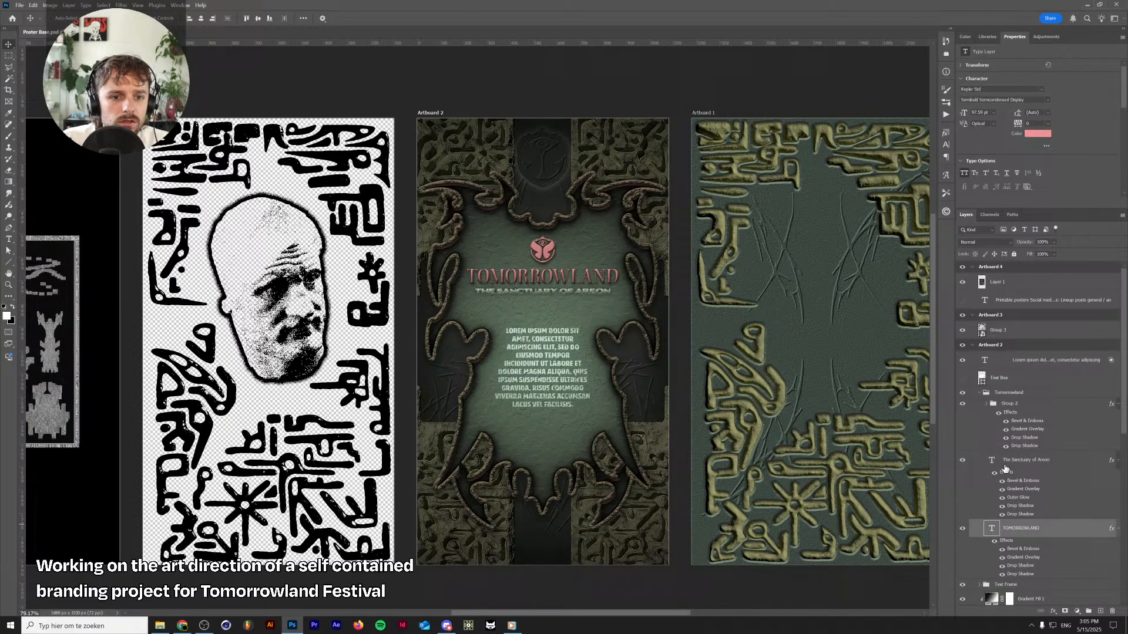
click(1038, 135)
click(890, 318)
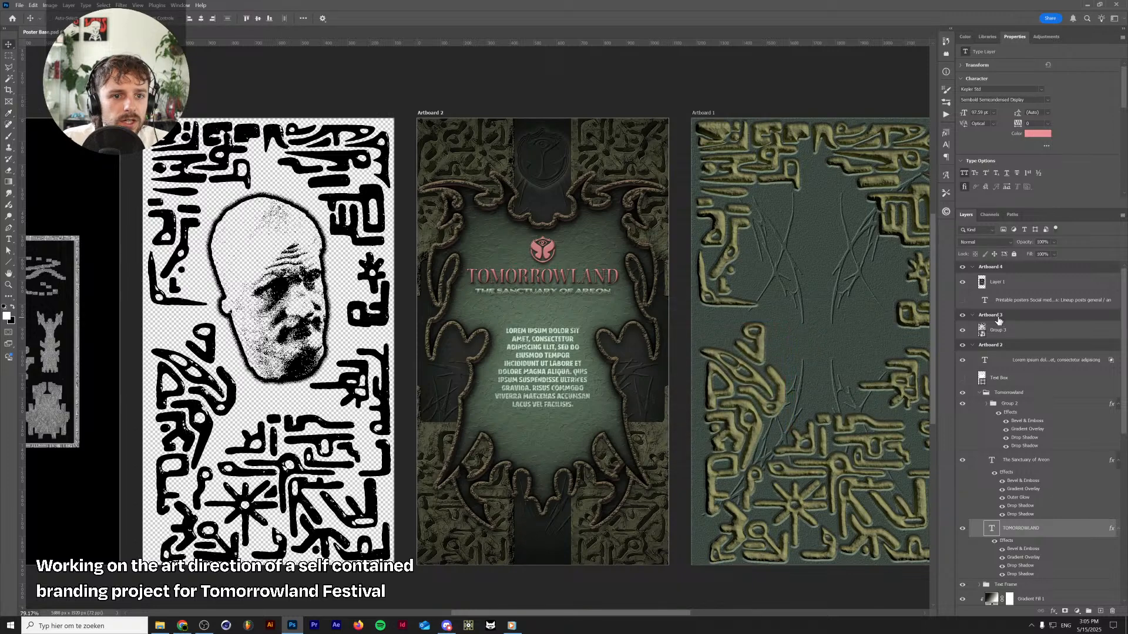
Add a solid colour fill of #eb9494 beneath Group 3 in Artboard 3
click(999, 330)
click(1101, 612)
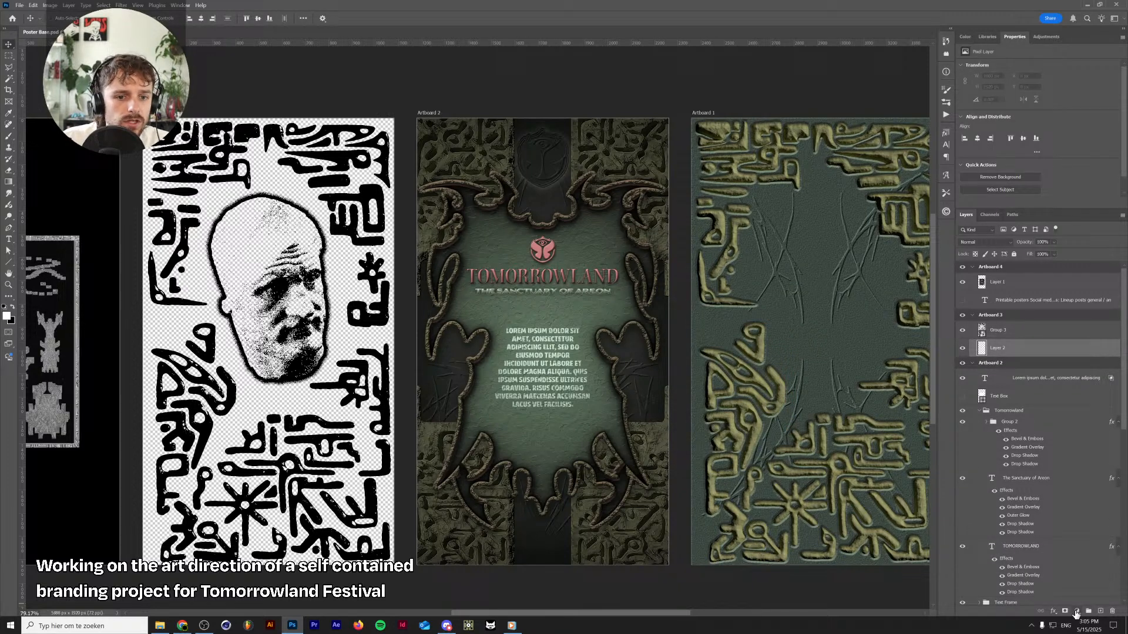
click(1077, 612)
click(1064, 454)
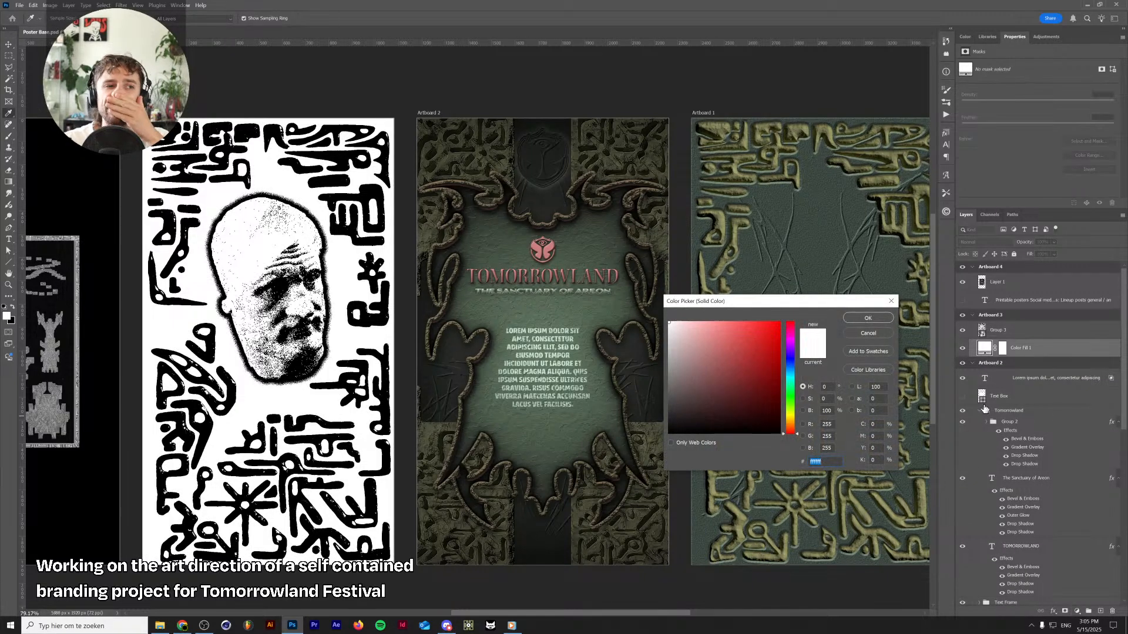
text(eb9494)
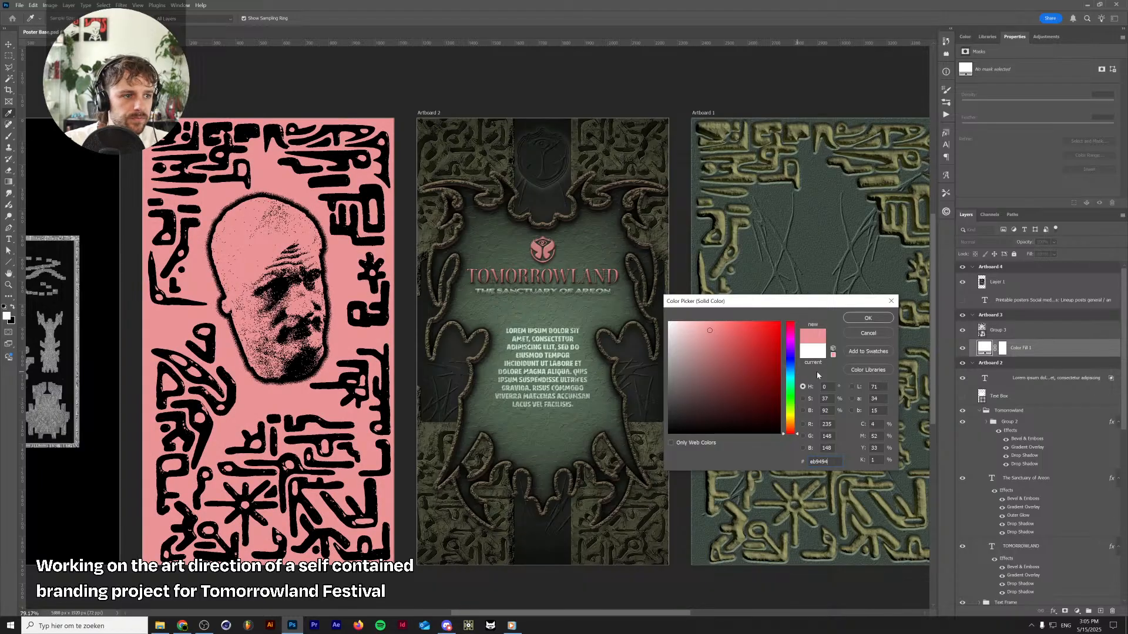
click(873, 321)
Compare the Artboard 3 design with the pixel-art reference and duplicate the Group 3 smart object
click(997, 330)
drag(322, 355, 661, 351)
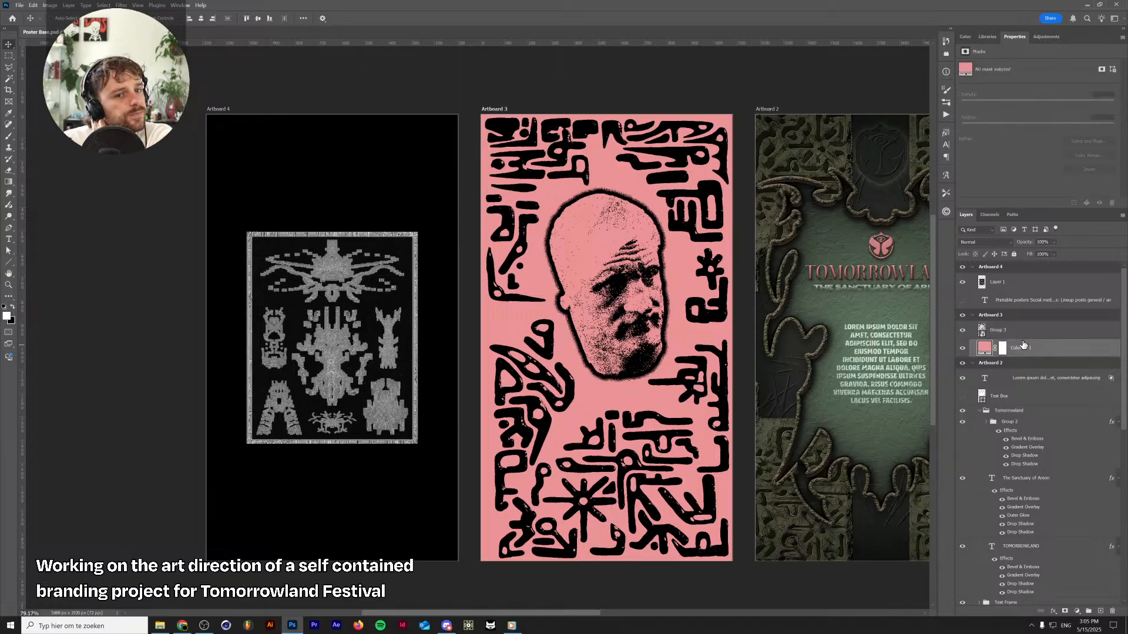
scroll(504, 282, up, 5)
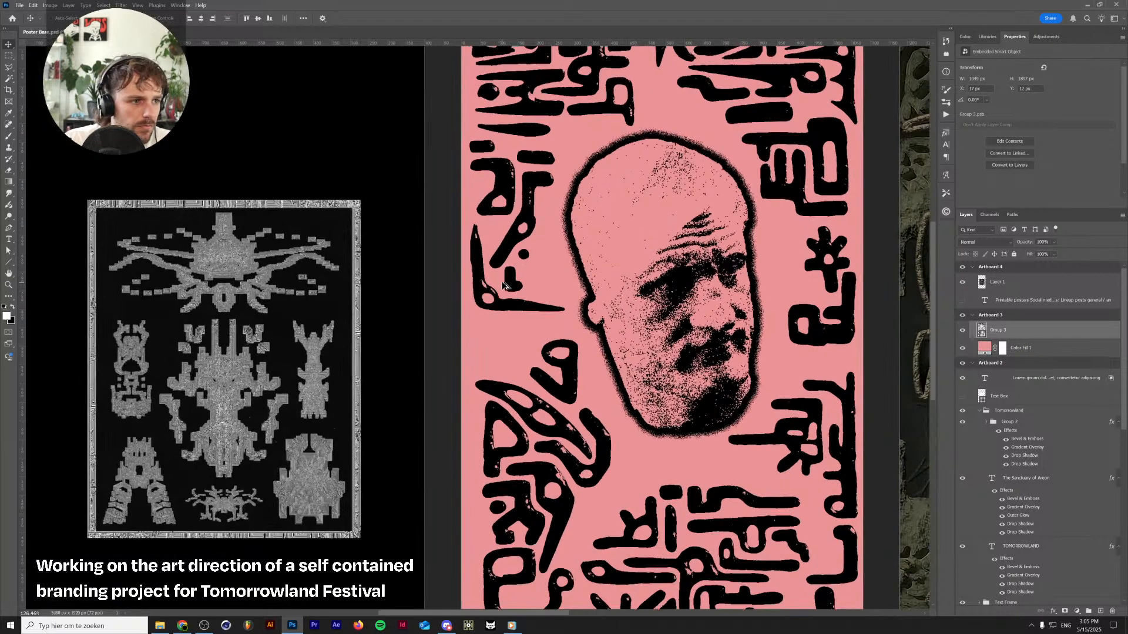
scroll(504, 283, down, 4)
scroll(504, 283, up, 1)
scroll(504, 282, down, 2)
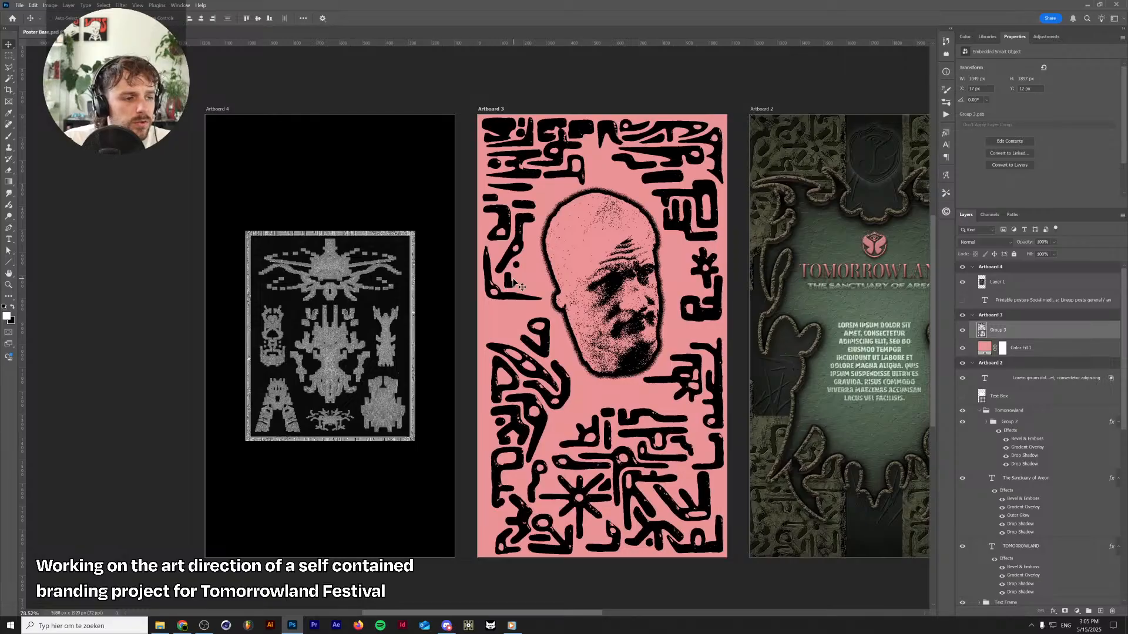
key(ctrl+j)
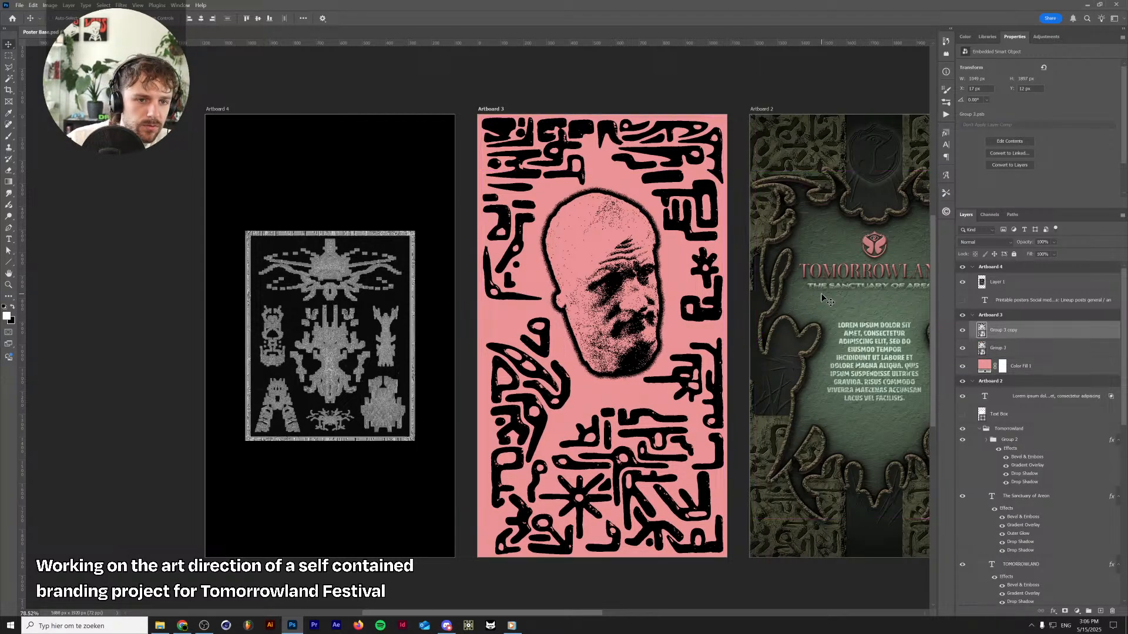
drag(1028, 254, 737, 284)
Apply 50% monochromatic Gaussian noise to the original Group 3 smart object beneath its copy
click(1044, 347)
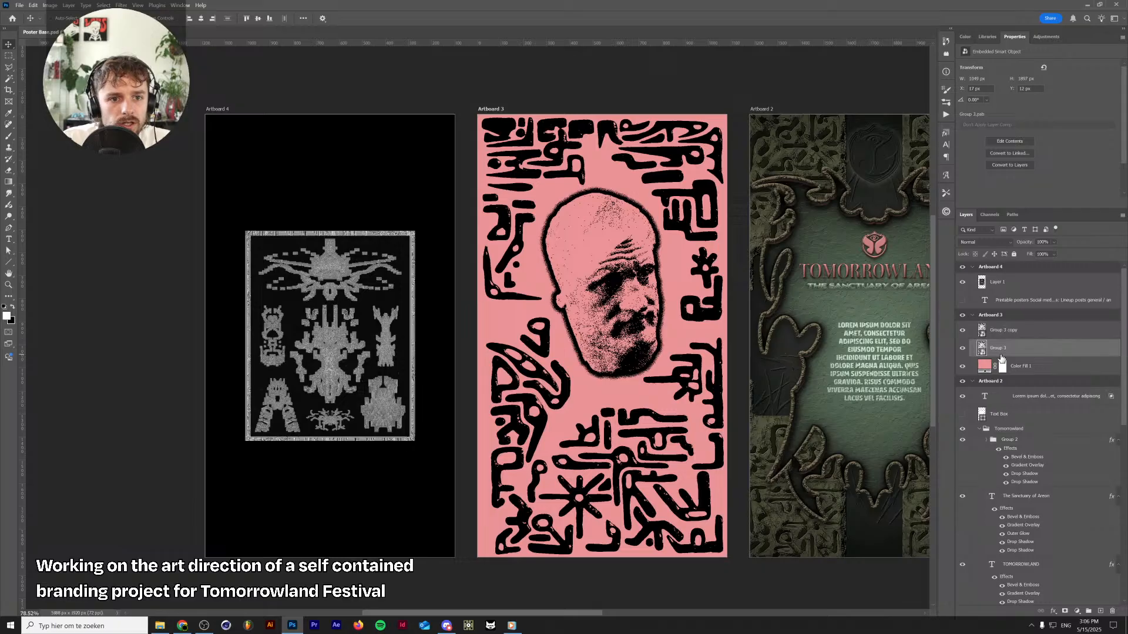
click(119, 5)
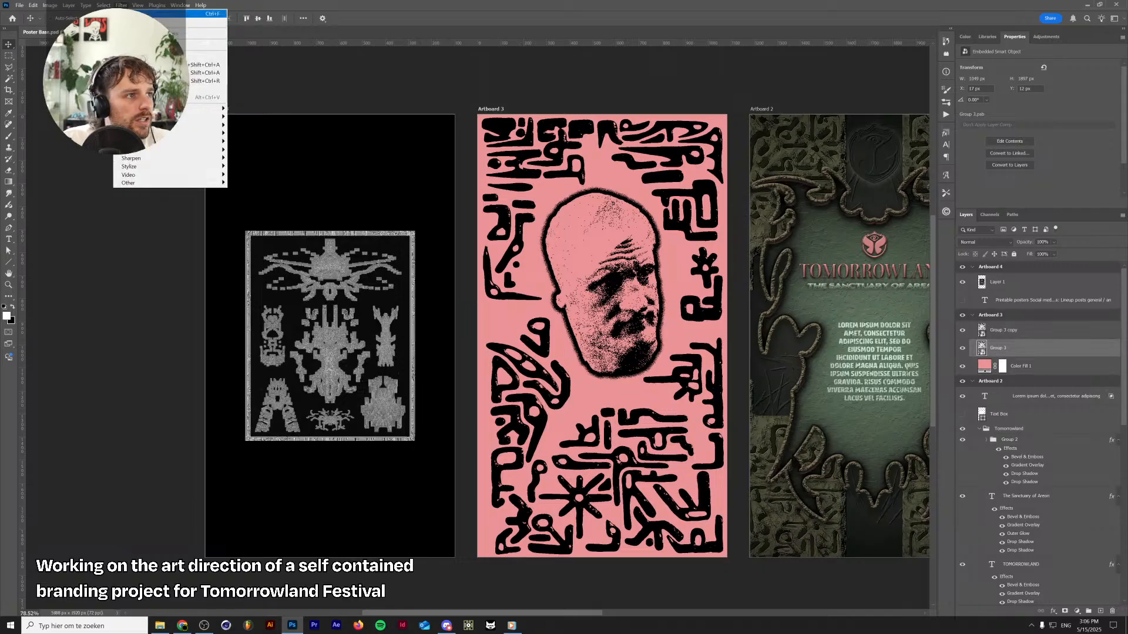
mouse_move(207, 138)
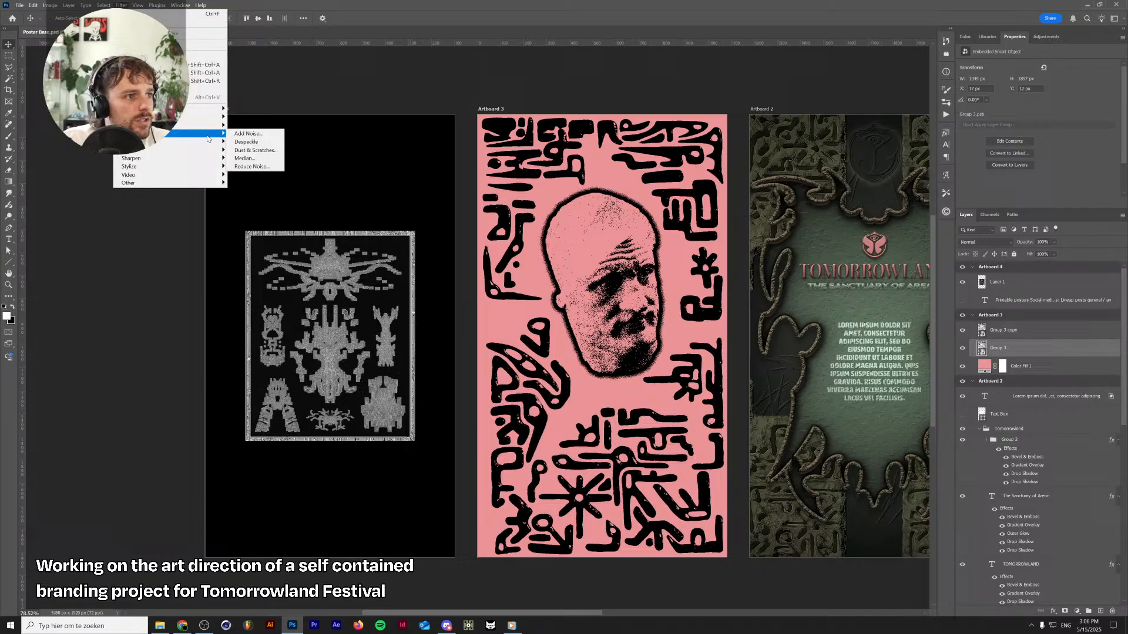
click(244, 135)
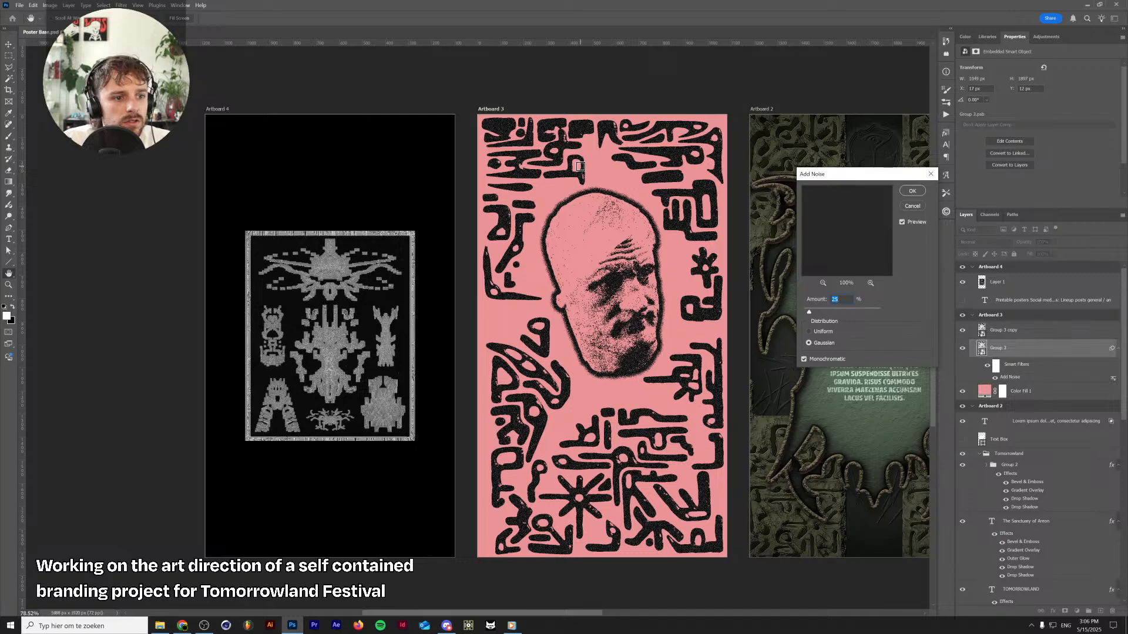
text(50)
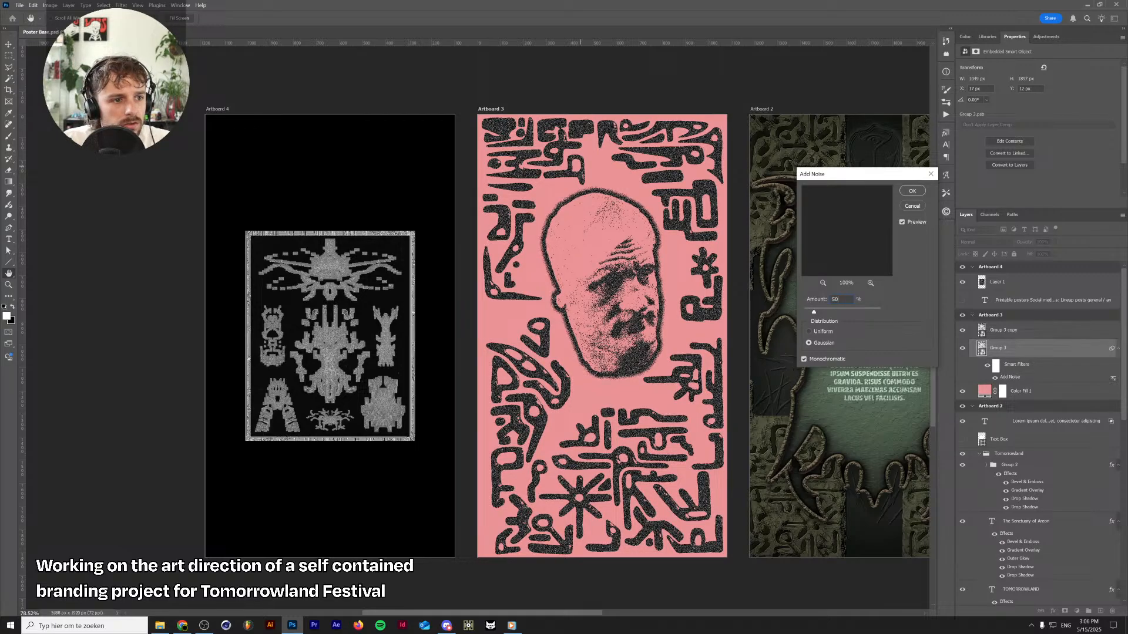
key(Return)
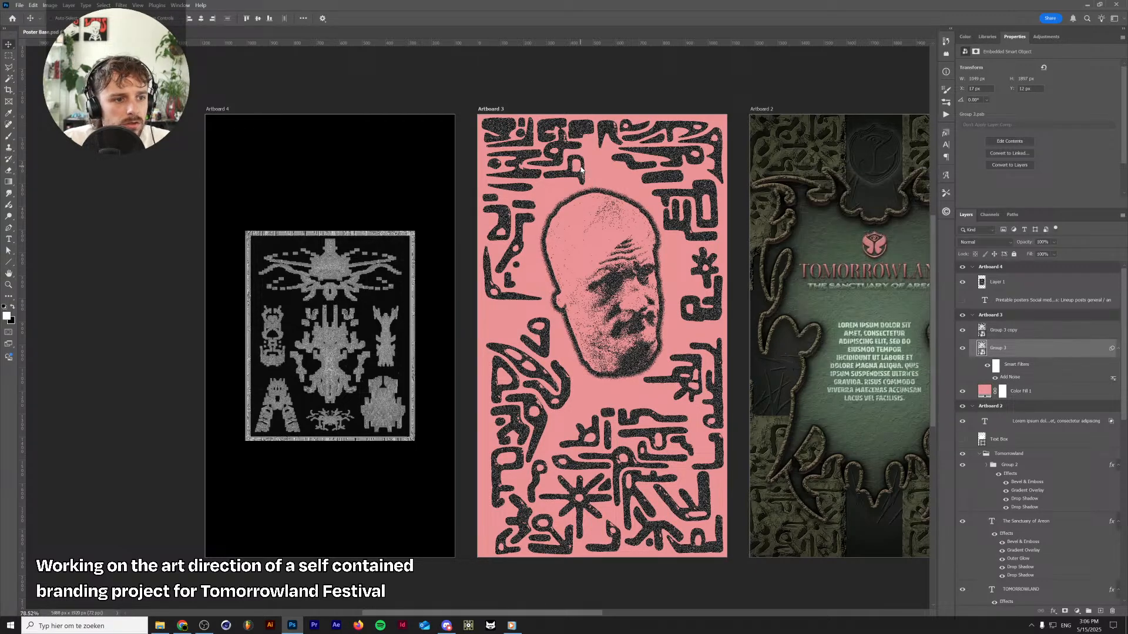
Apply a Threshold adjustment at level 78 to the noisy Group 3 smart object
scroll(697, 258, up, 5)
scroll(698, 259, up, 4)
scroll(697, 258, down, 9)
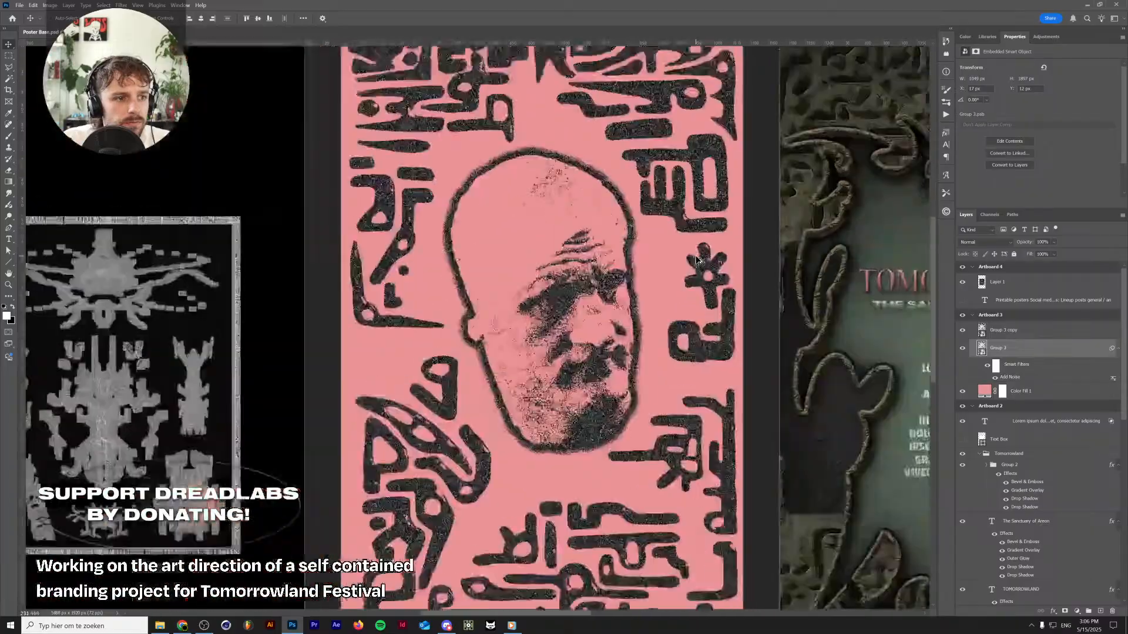
scroll(553, 284, up, 10)
scroll(553, 283, down, 10)
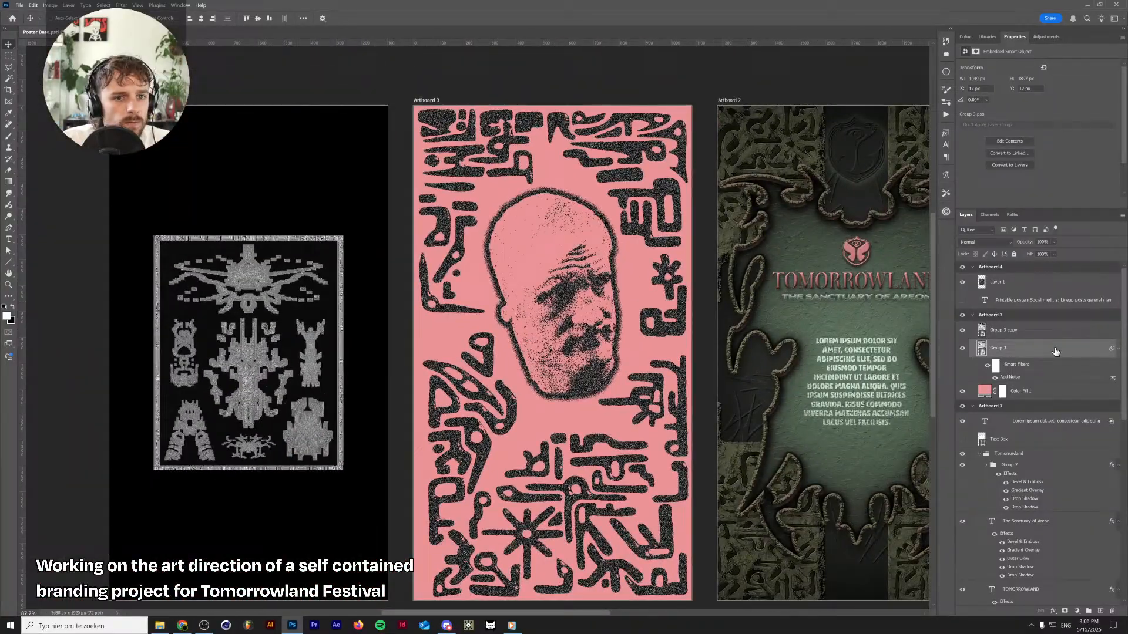
click(981, 198)
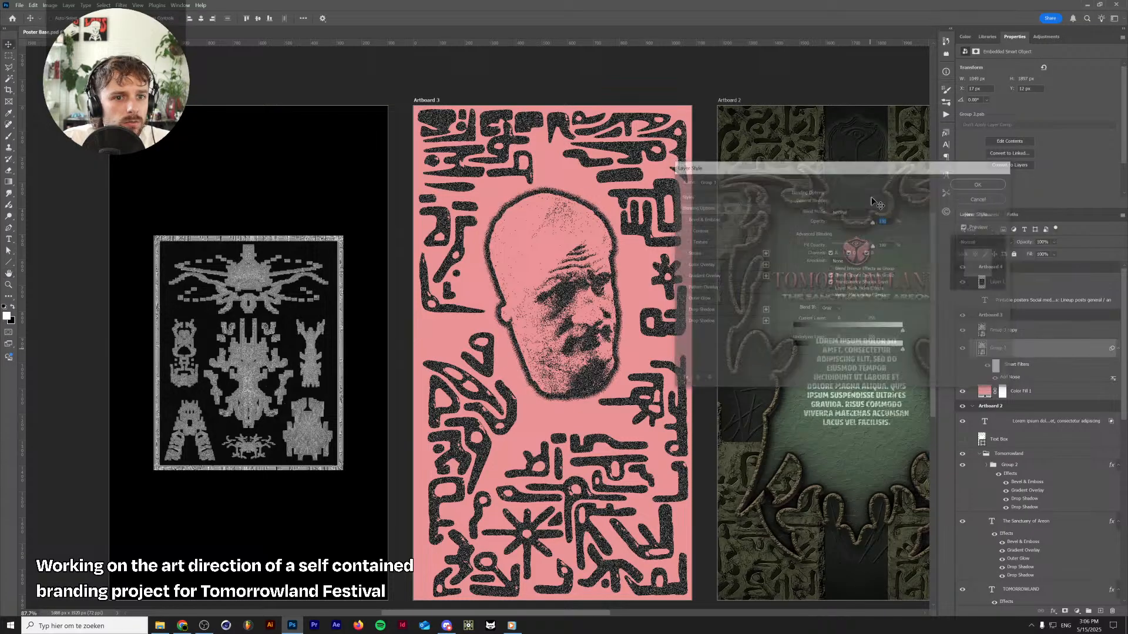
click(49, 7)
mouse_move(59, 25)
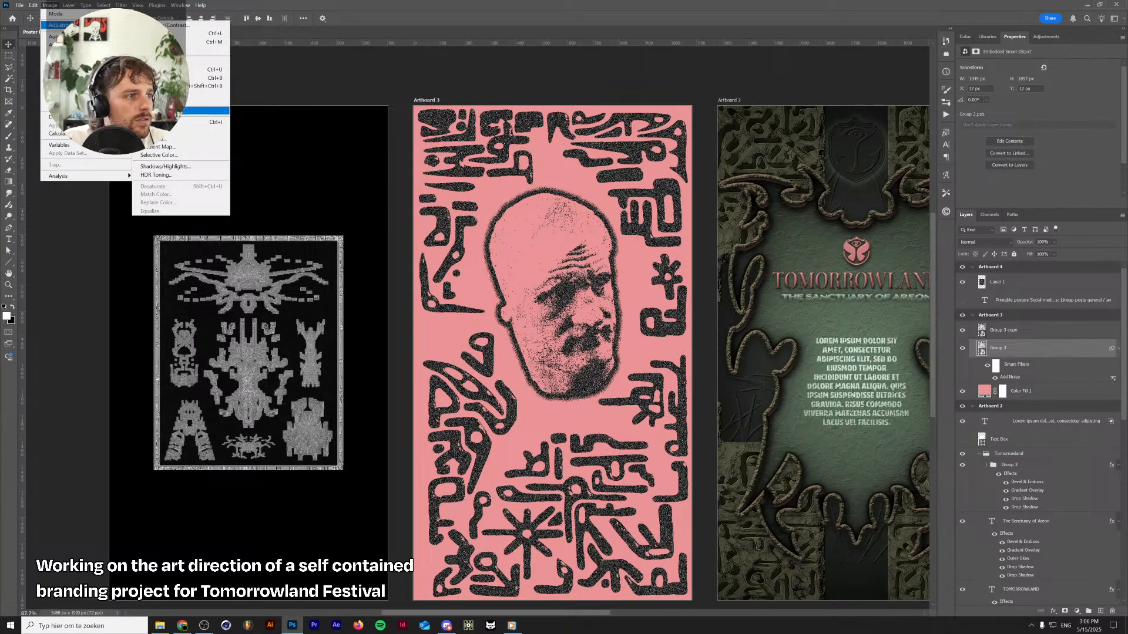
click(188, 139)
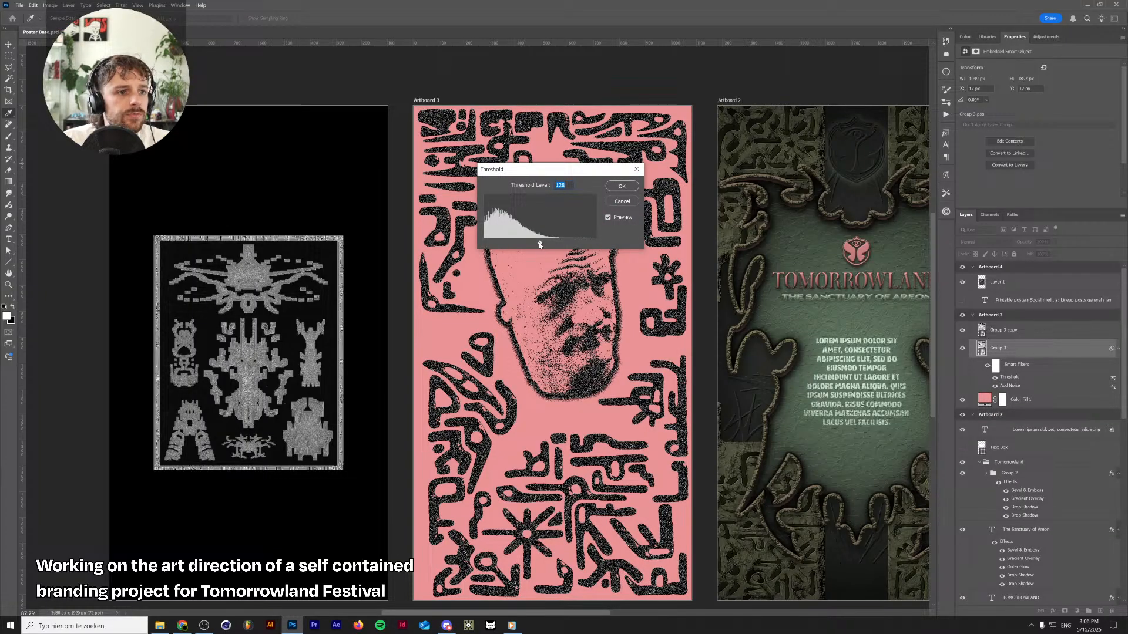
drag(525, 244, 518, 238)
click(622, 186)
Hide the white grain in Group 3 by lowering the white limit of its current-layer Blend If range
scroll(652, 230, up, 5)
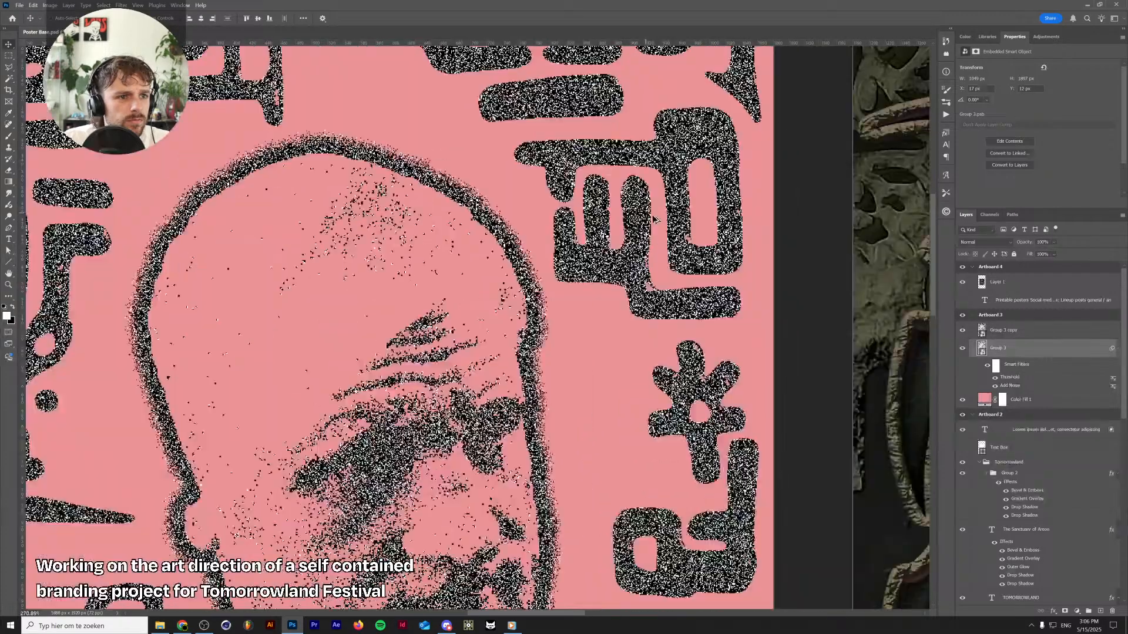
scroll(655, 226, down, 4)
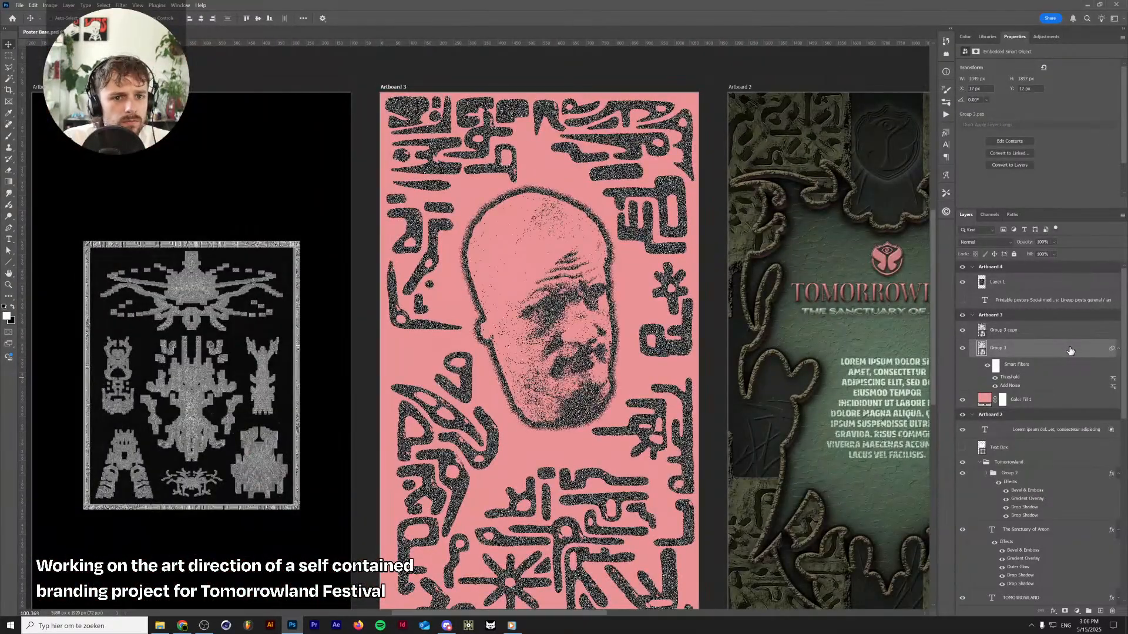
drag(903, 333, 875, 333)
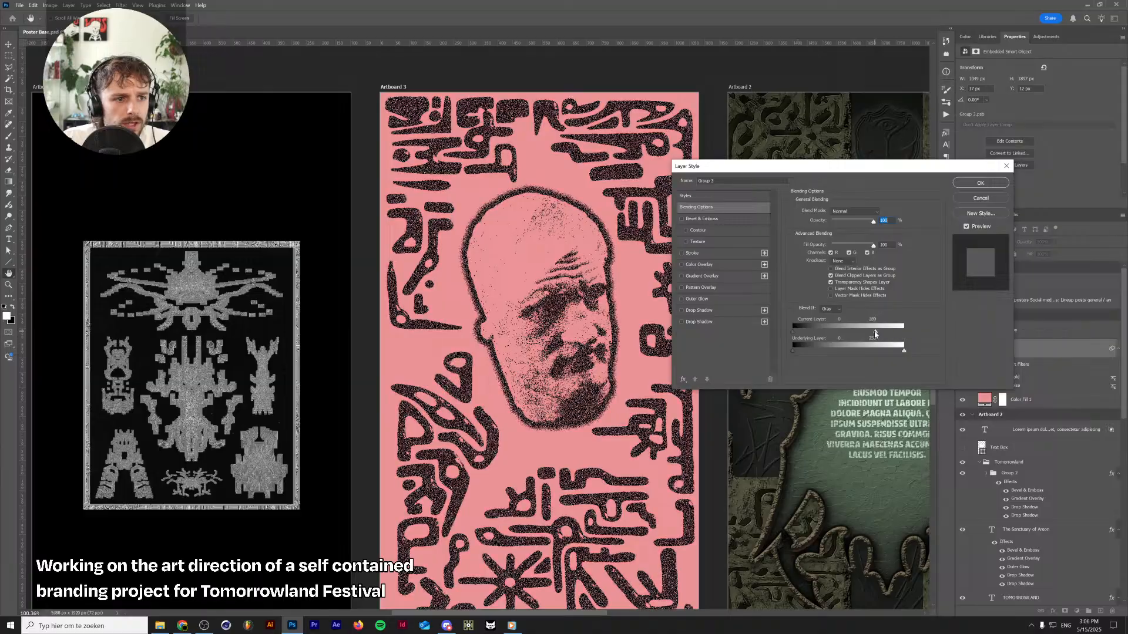
click(997, 187)
Apply a Graphic Pen sketch filter to Group 3 with stroke length 15, light/dark balance 50 and vertical strokes
scroll(564, 327, up, 4)
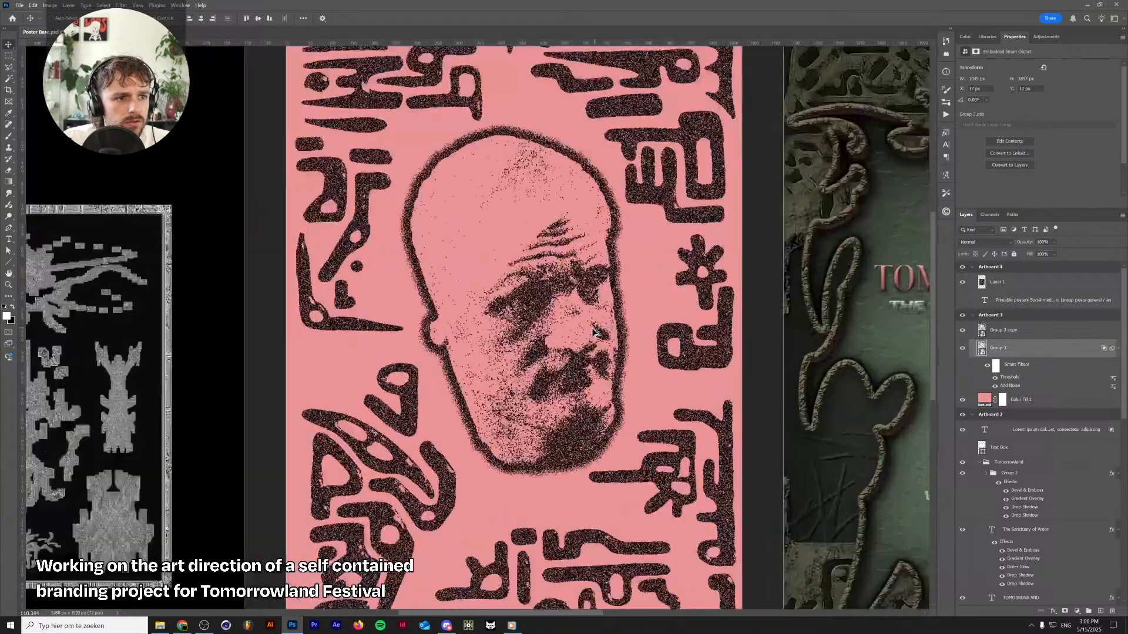
scroll(578, 327, down, 4)
scroll(583, 328, down, 2)
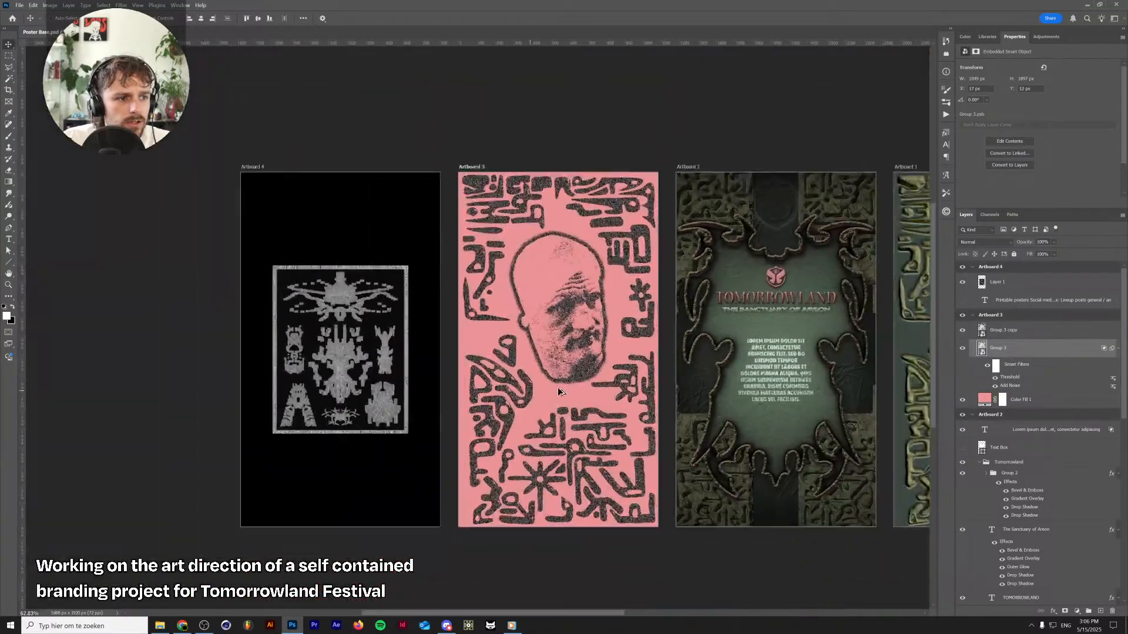
scroll(454, 405, up, 7)
scroll(454, 405, down, 4)
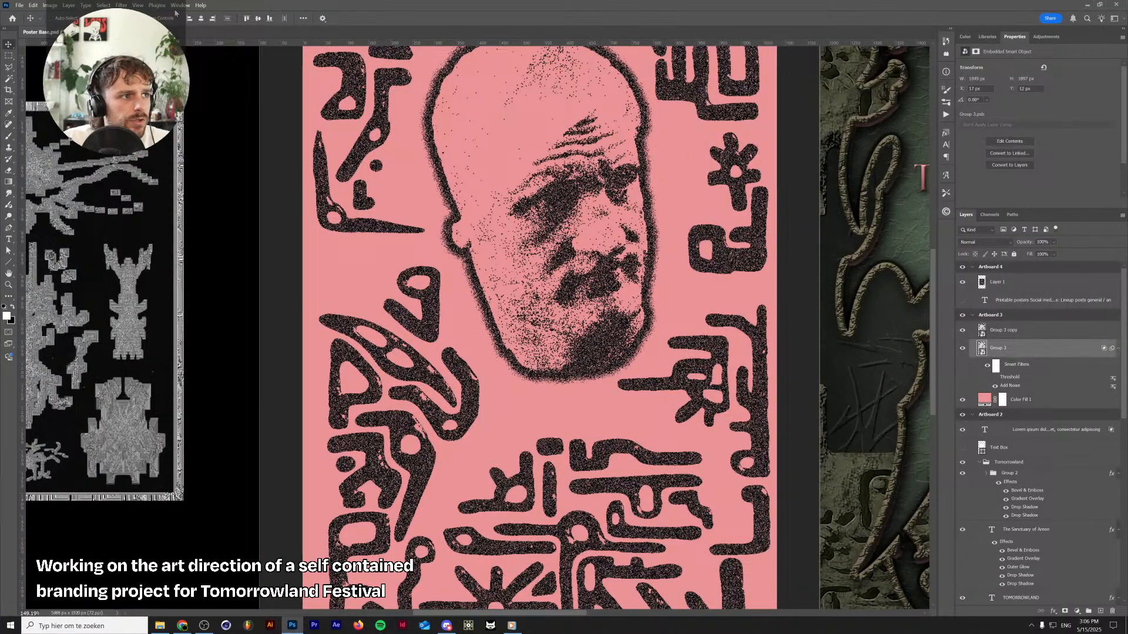
click(122, 5)
click(141, 55)
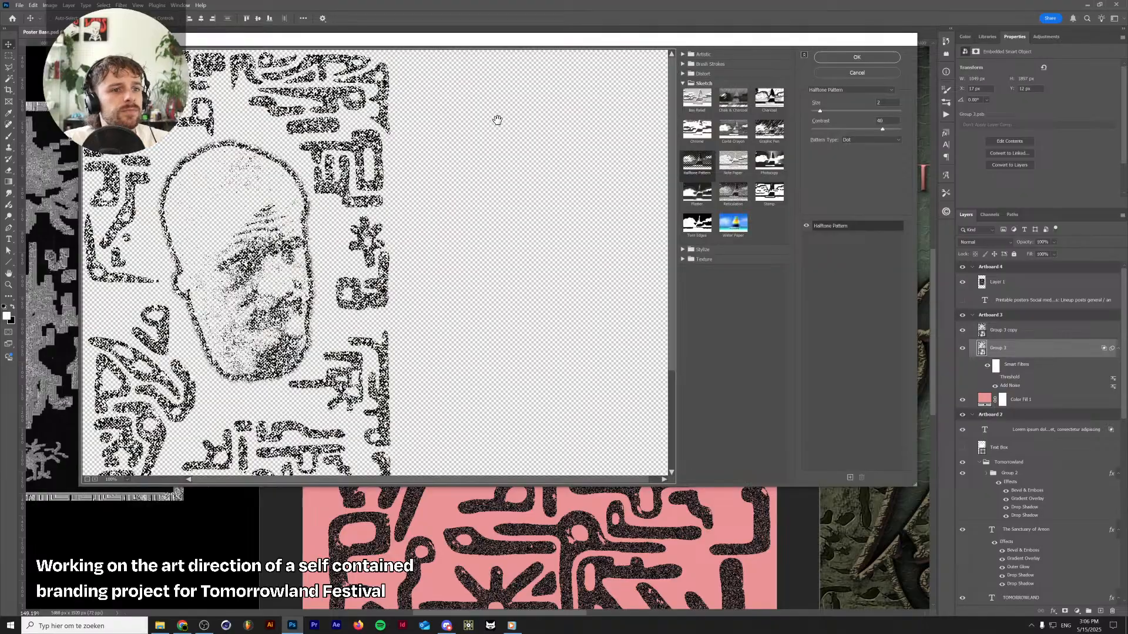
click(769, 130)
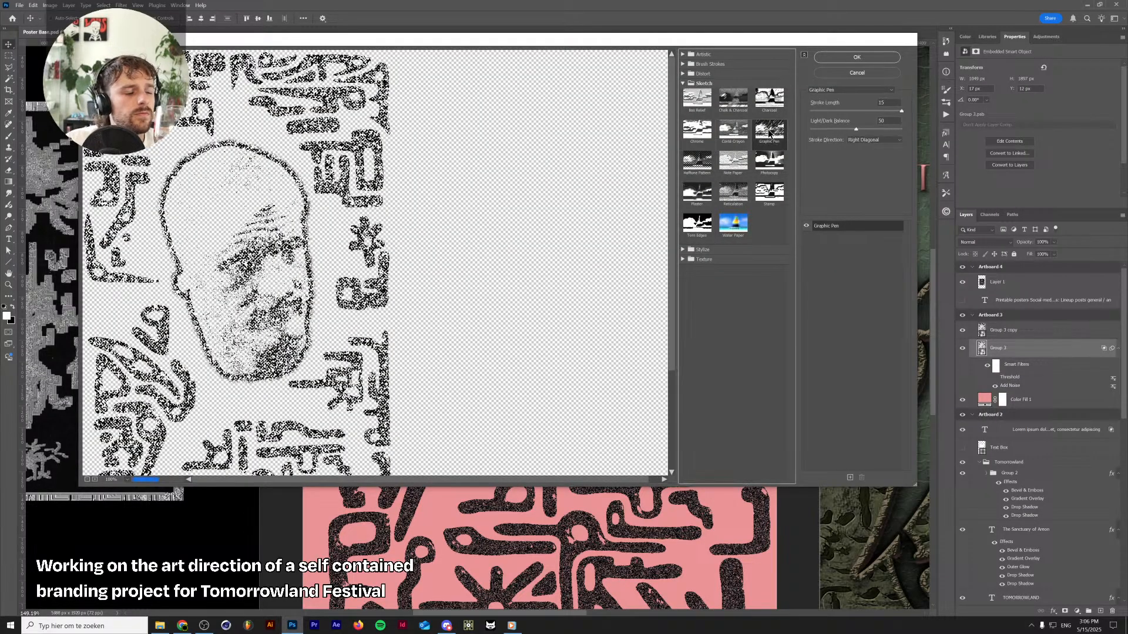
click(862, 140)
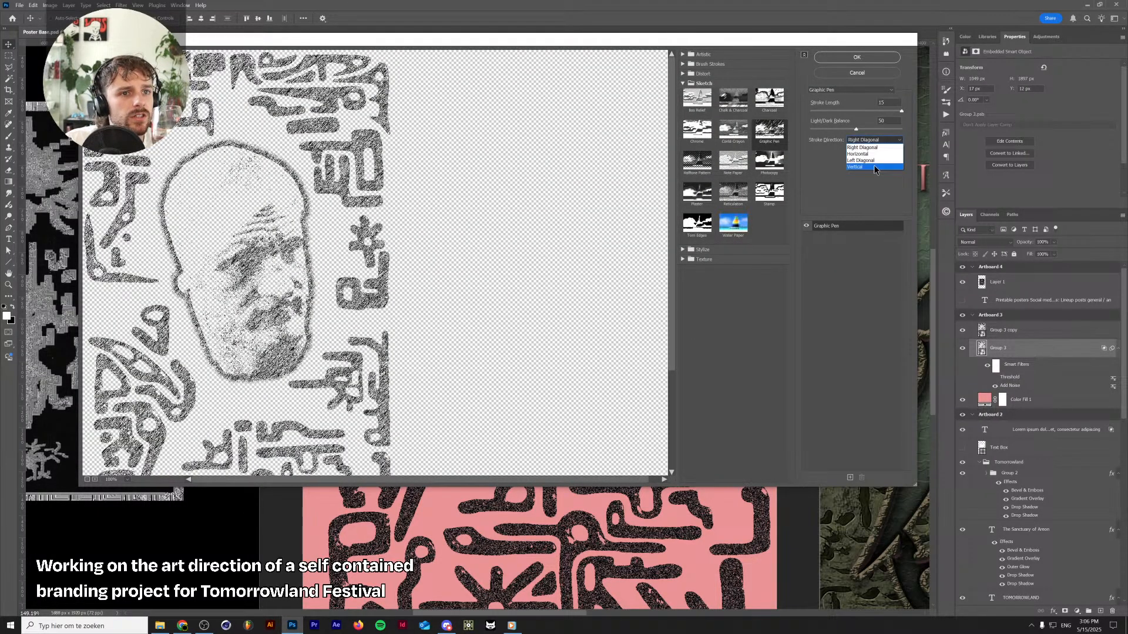
click(873, 167)
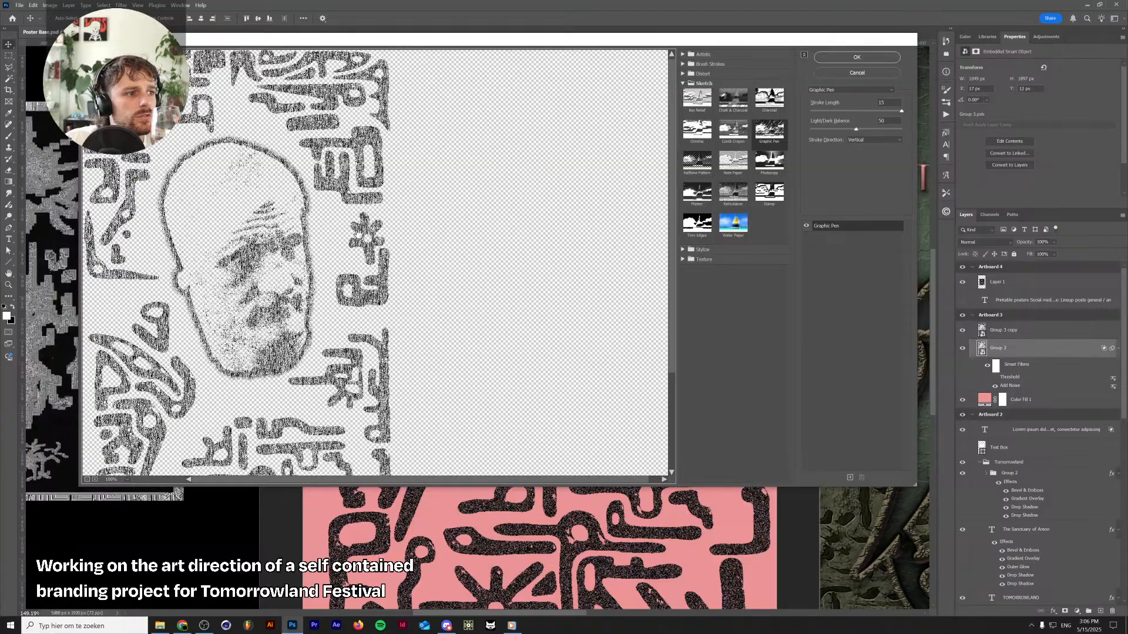
click(891, 56)
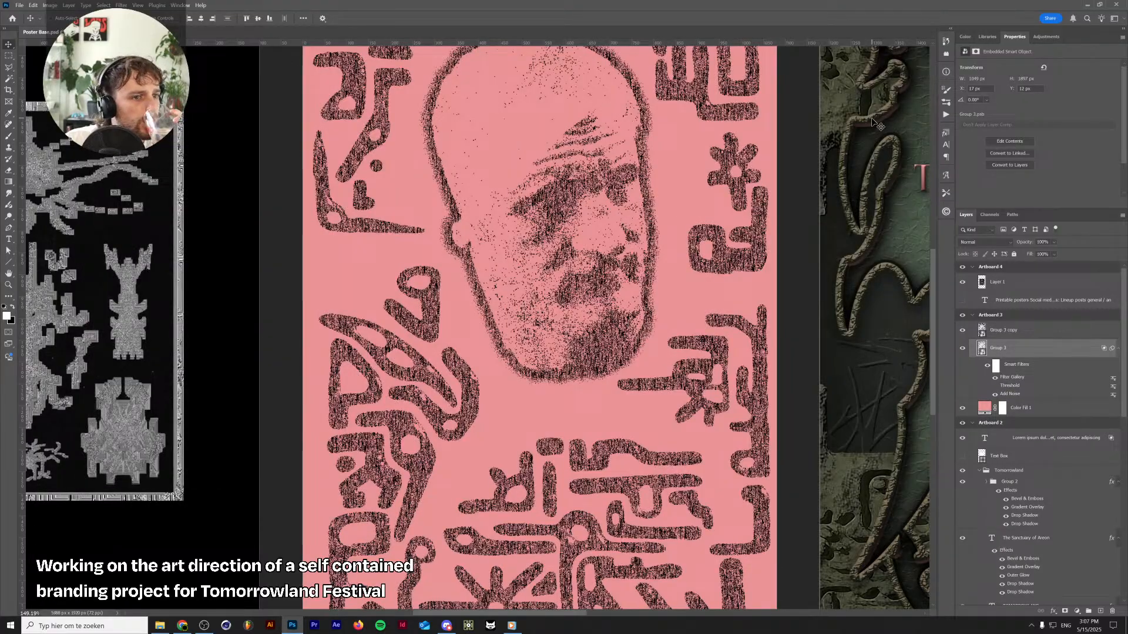
Move Group 3's Threshold smart filter above the Filter Gallery filter and set its level to 205
drag(1008, 385, 997, 382)
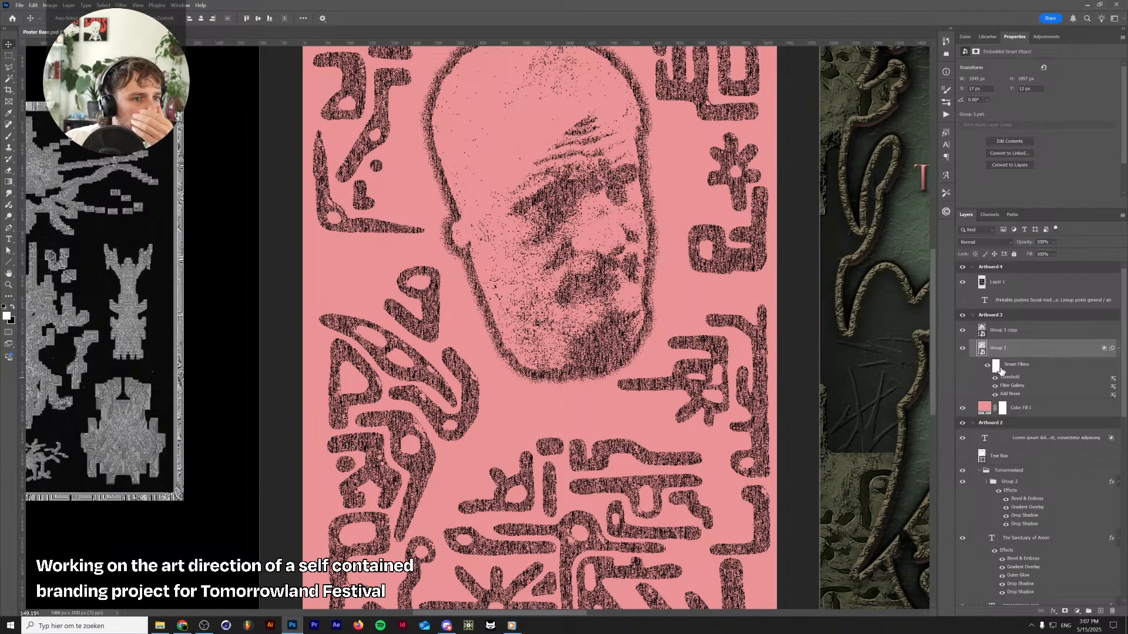
double_click(1013, 378)
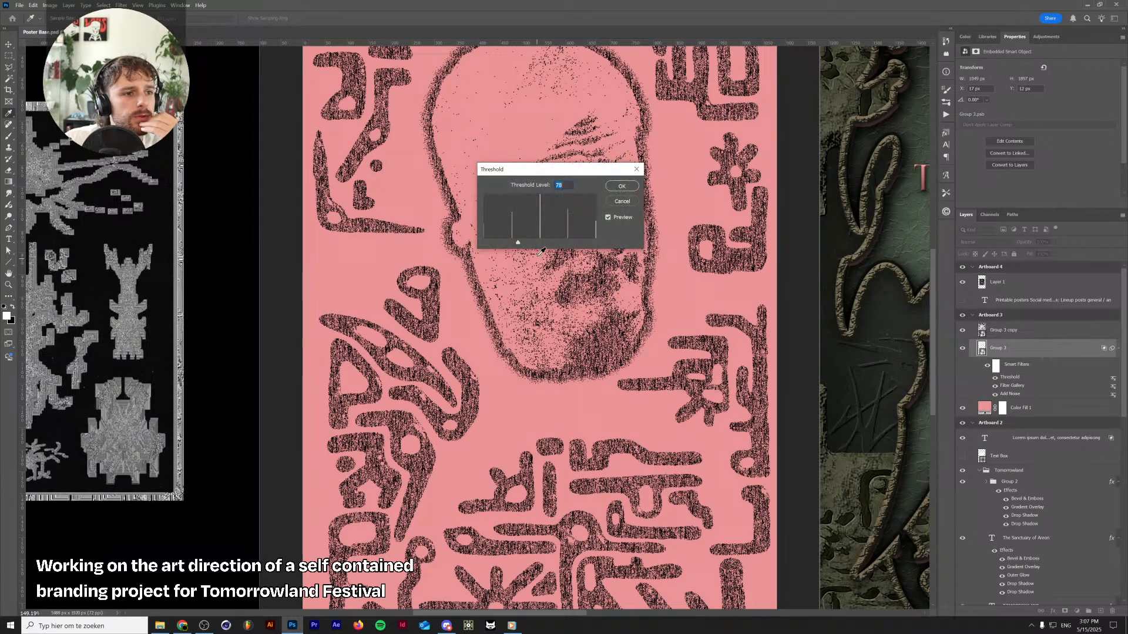
drag(519, 246, 574, 250)
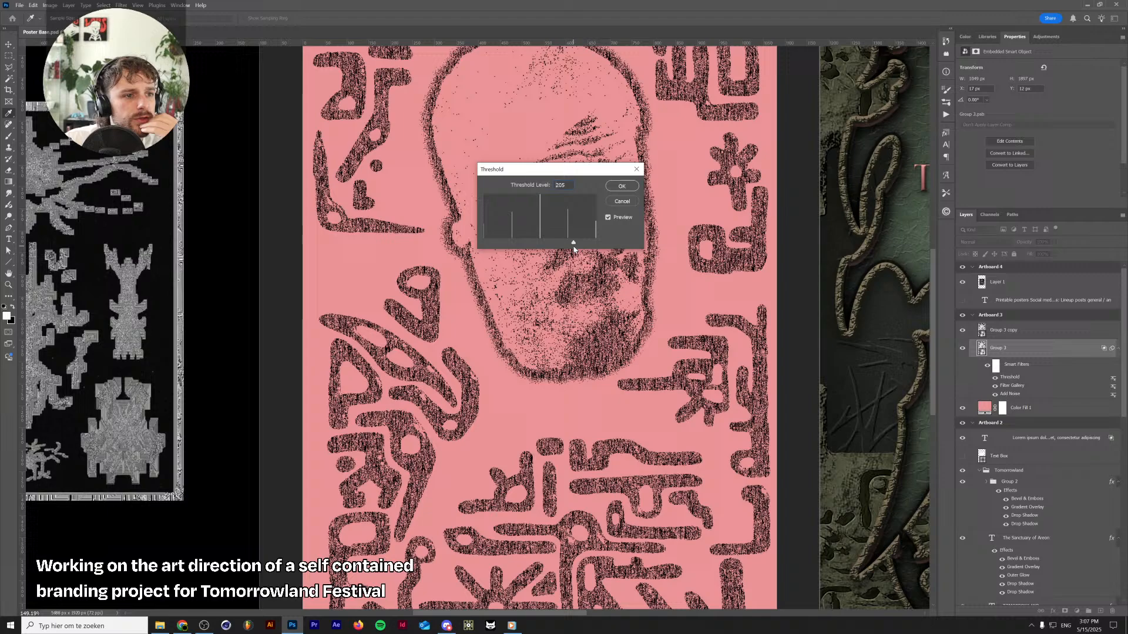
click(622, 187)
Try a 2 px centred black stroke on Group 3 copy
scroll(692, 346, up, 3)
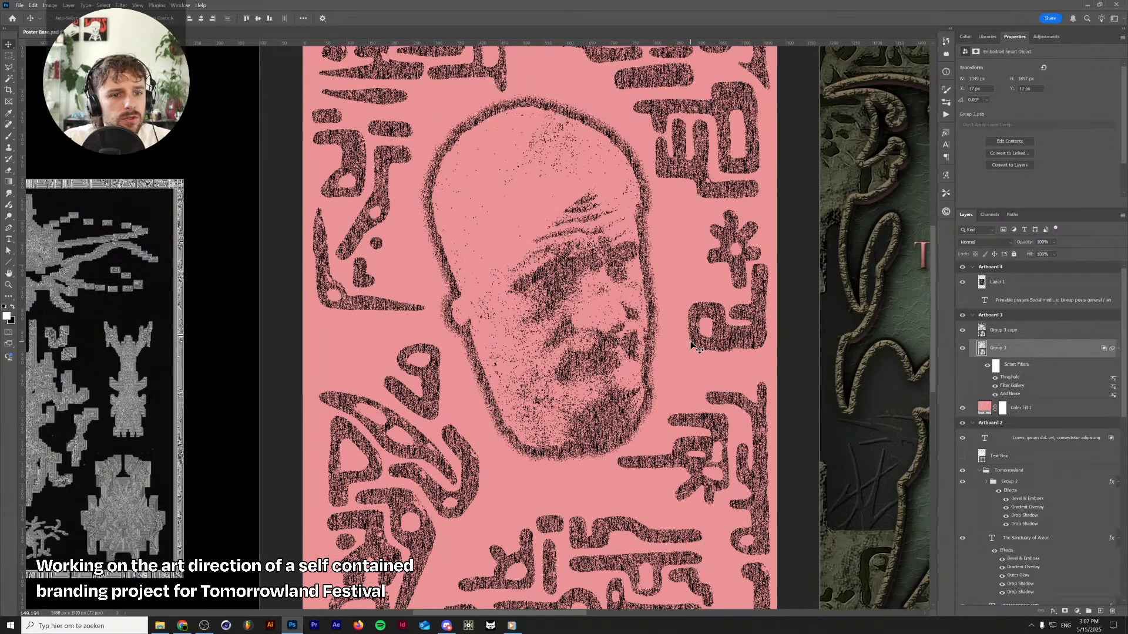
scroll(692, 345, down, 4)
scroll(692, 345, up, 4)
click(982, 331)
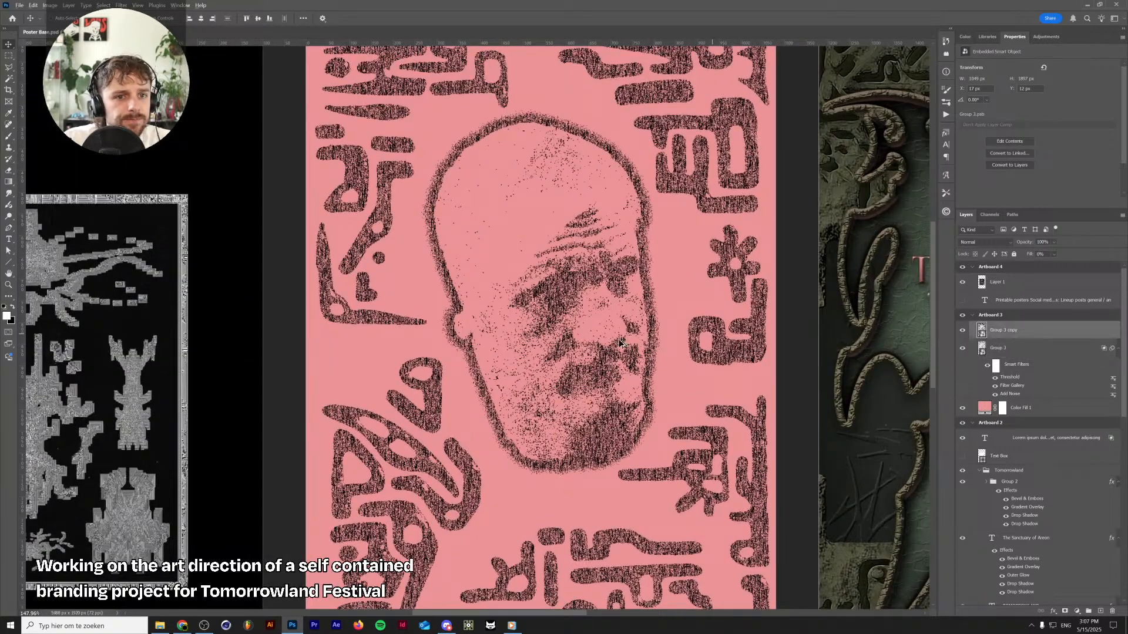
scroll(621, 343, down, 2)
click(1054, 612)
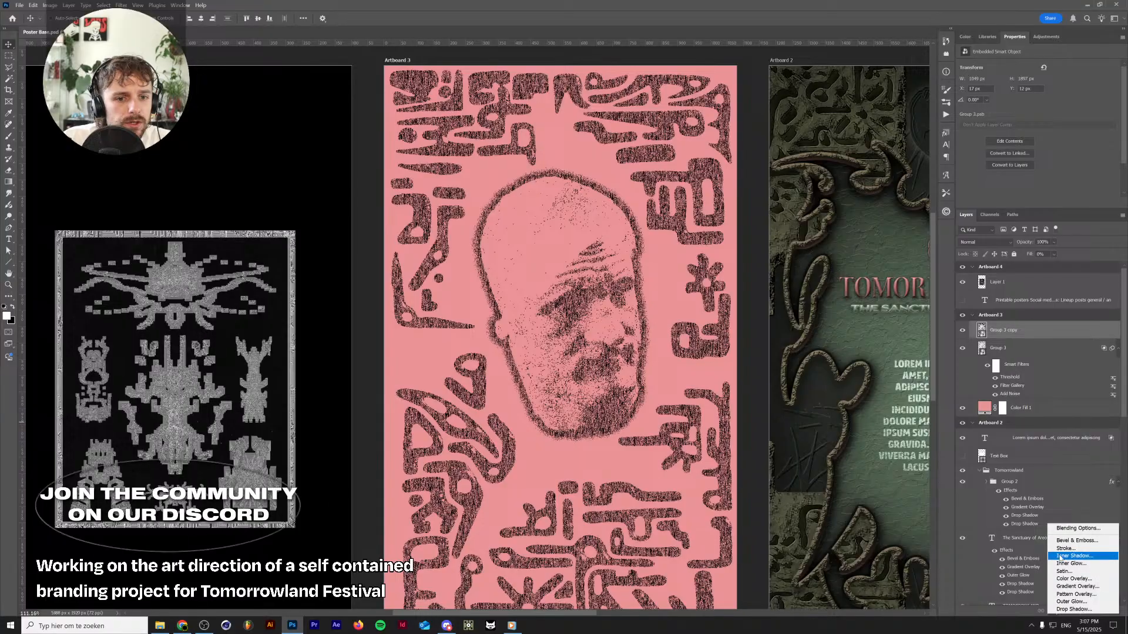
click(1065, 548)
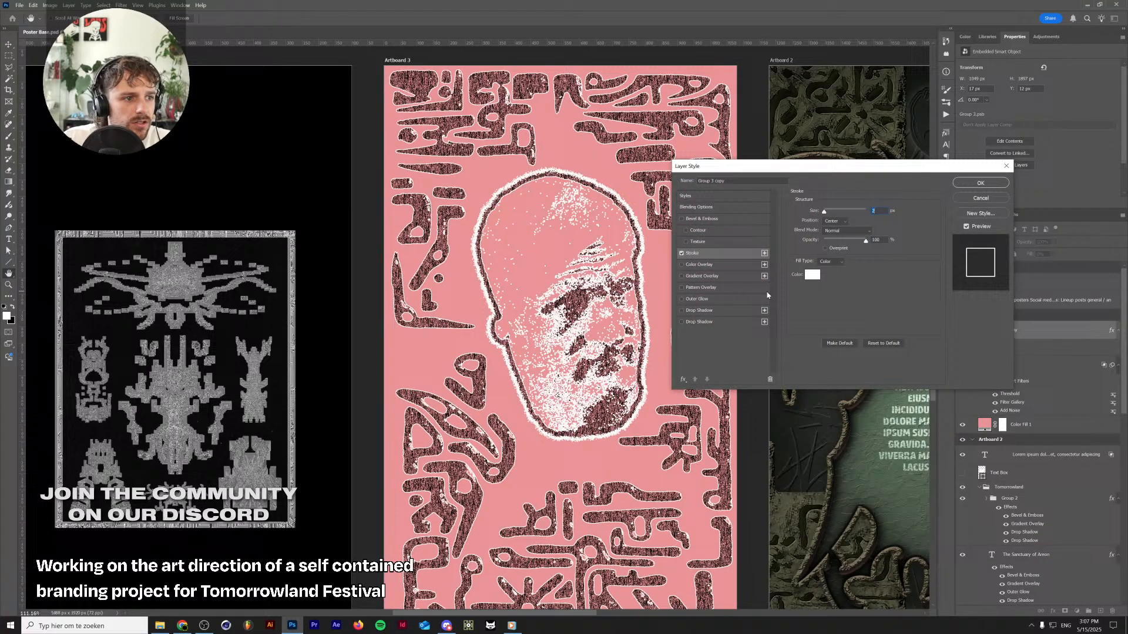
click(813, 275)
click(669, 433)
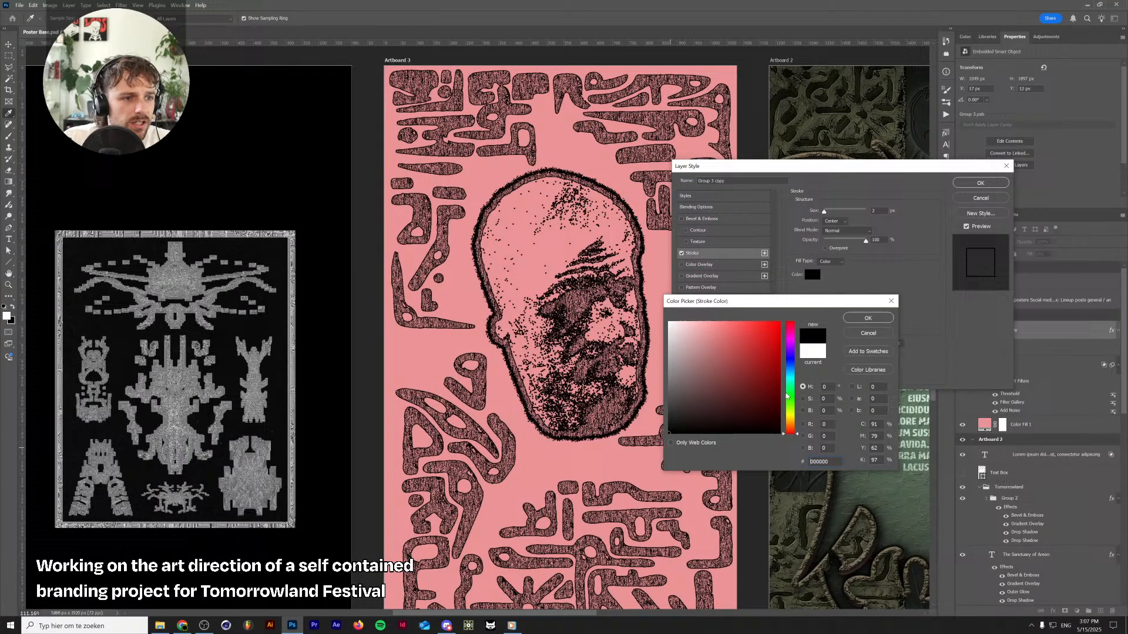
click(869, 319)
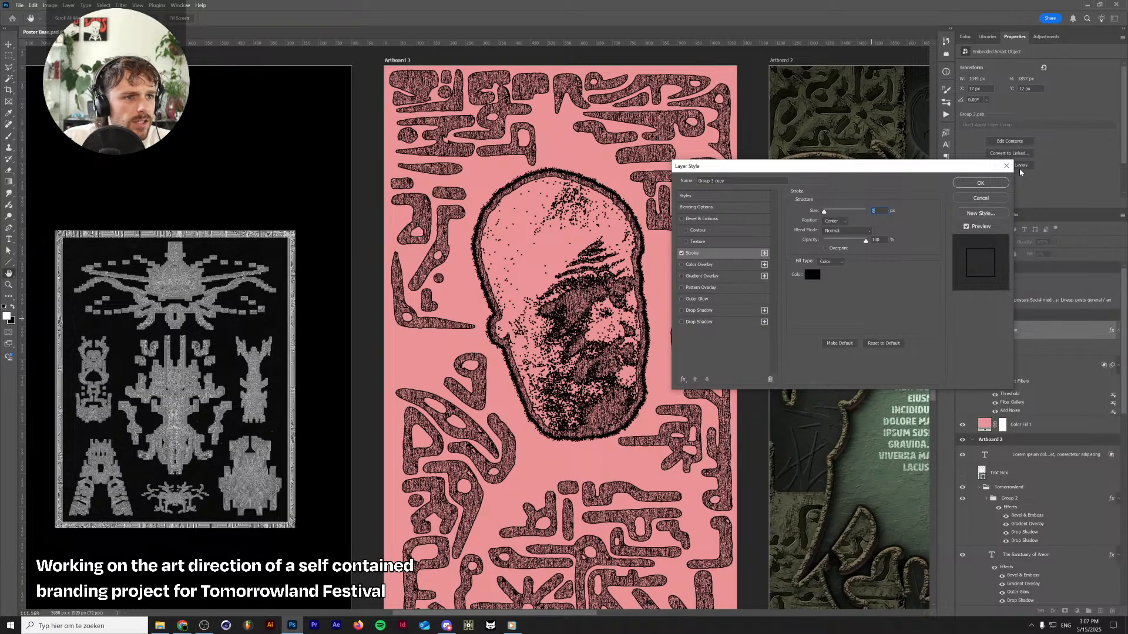
click(979, 183)
Apply a Mosaic filter to Group 3 above its Threshold filter and copy that filter onto Group 3 copy
click(992, 347)
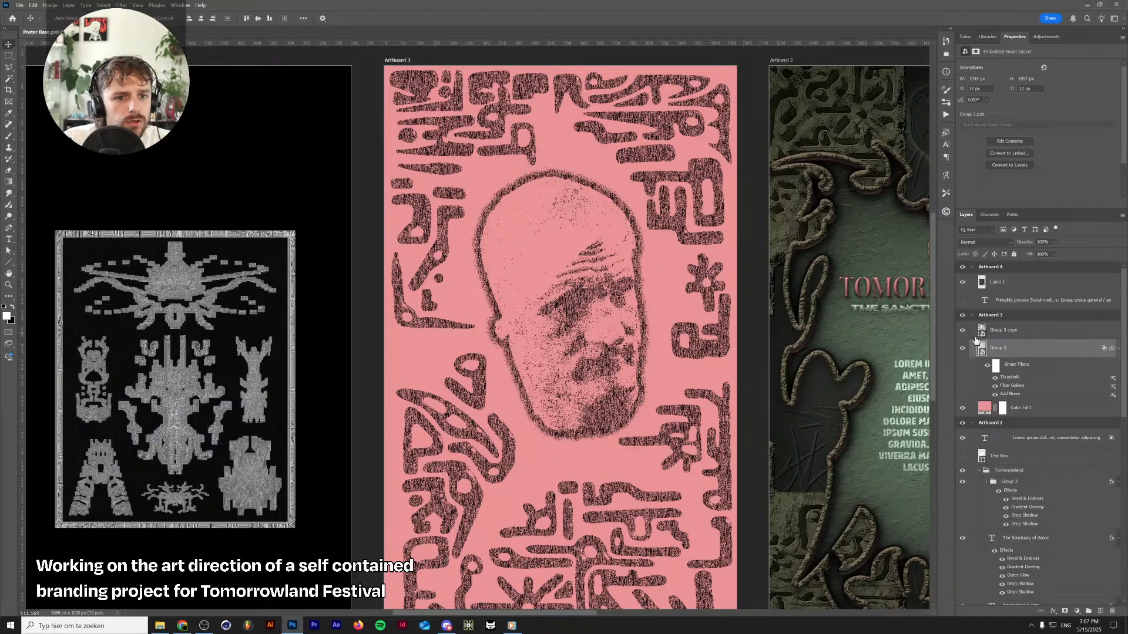
click(121, 4)
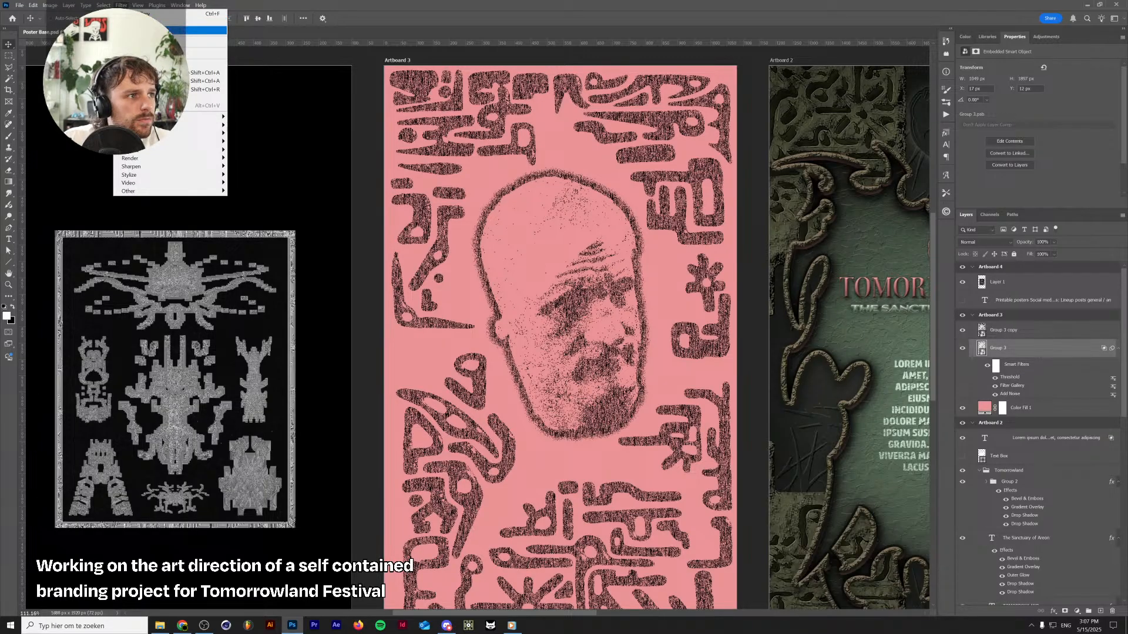
click(203, 30)
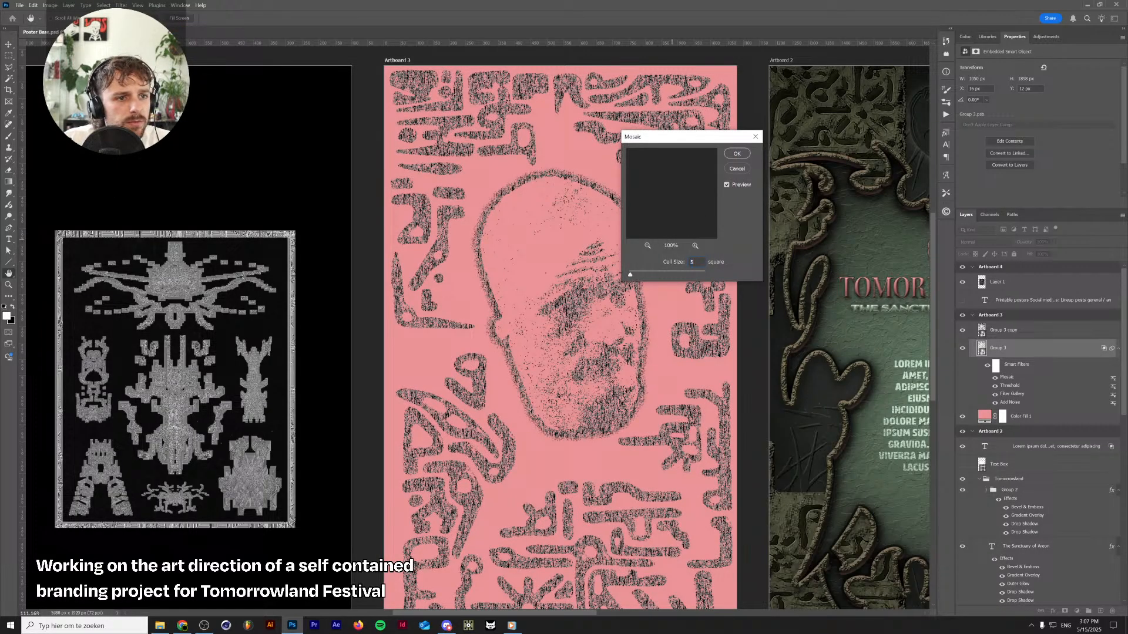
key(Return)
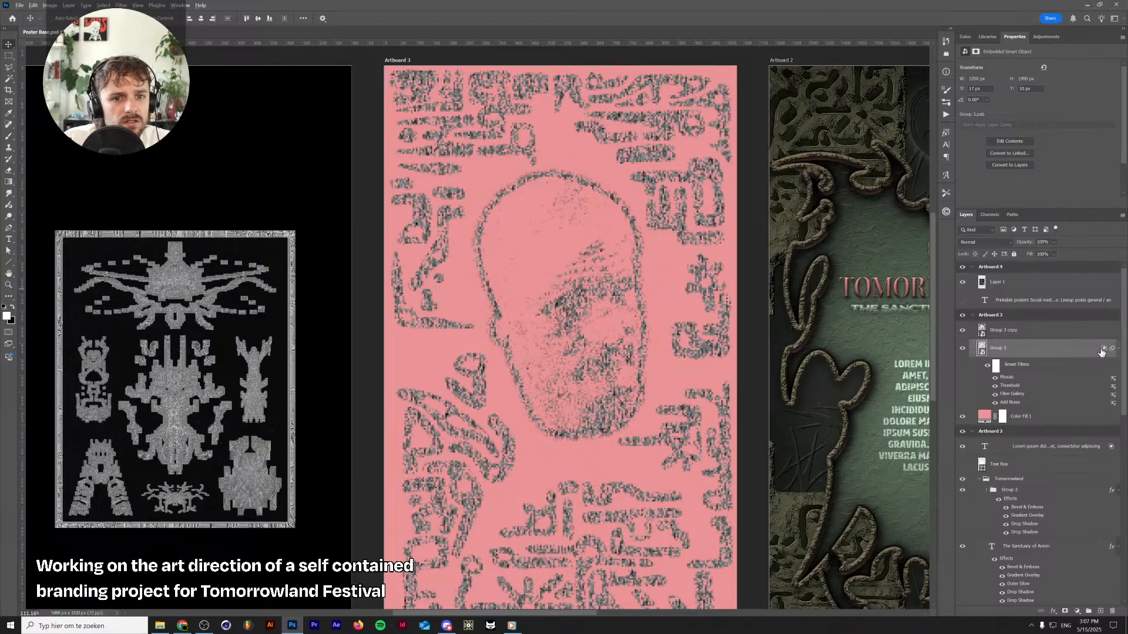
drag(1006, 379, 1012, 332)
click(1015, 336)
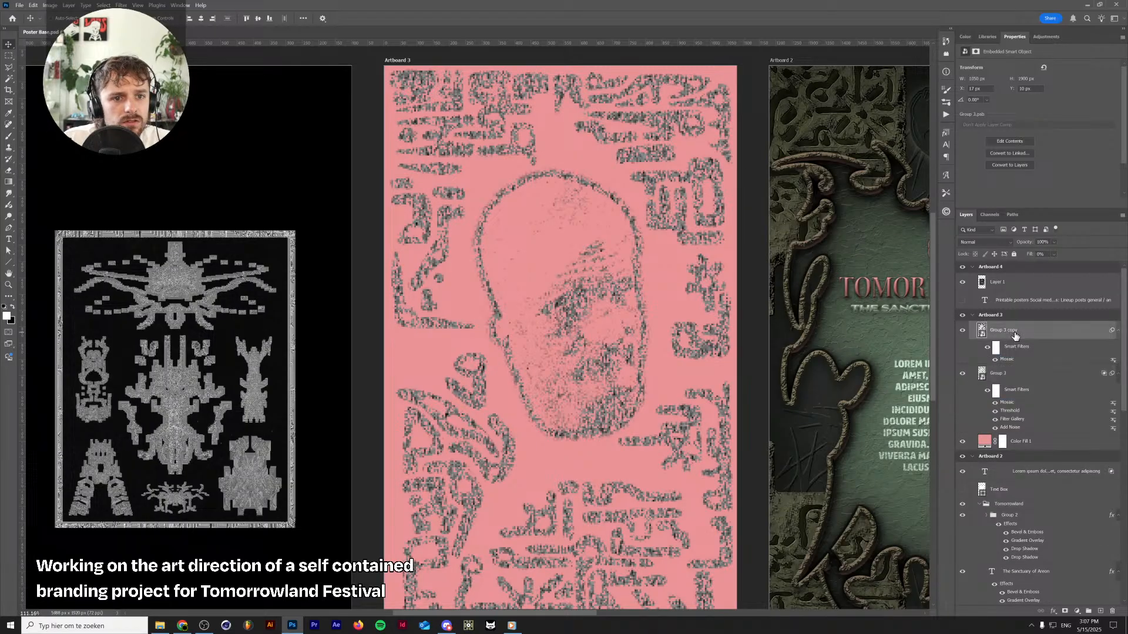
Add a 2 px centred stroke to Group 3 copy in dark green #455445, sampled from the Artboard 2 background
click(1053, 611)
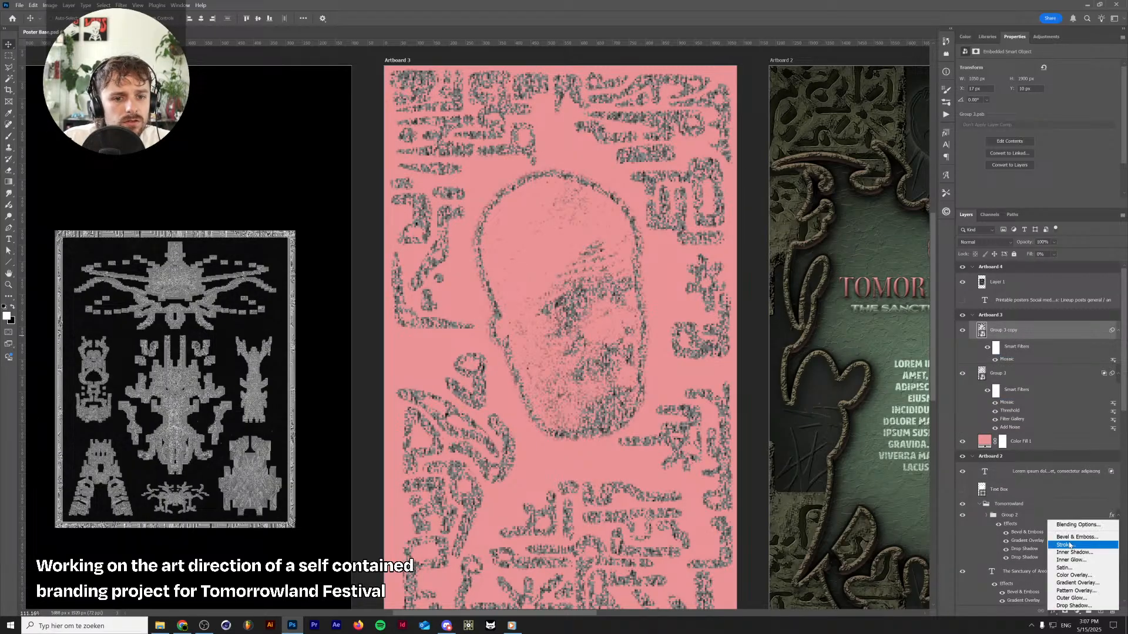
click(1069, 545)
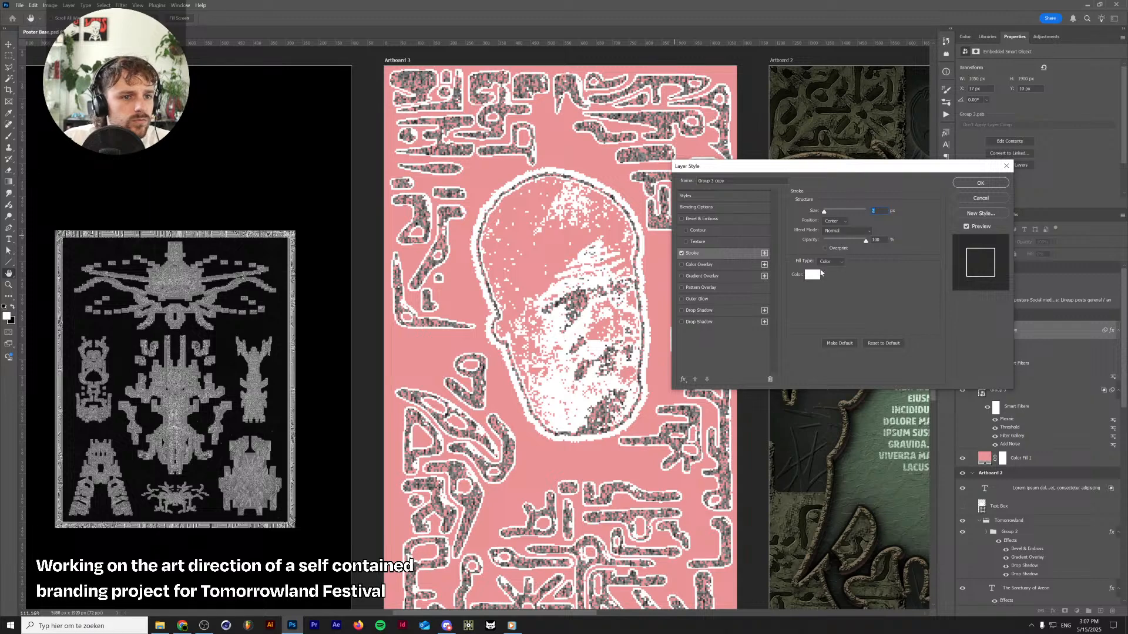
click(820, 274)
click(897, 506)
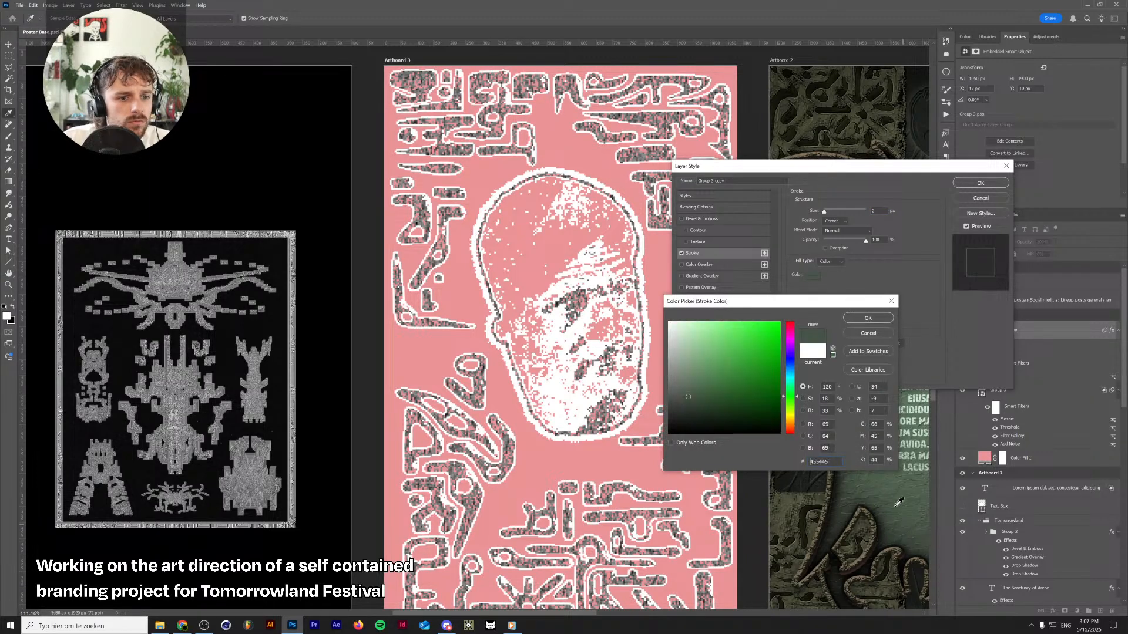
click(869, 317)
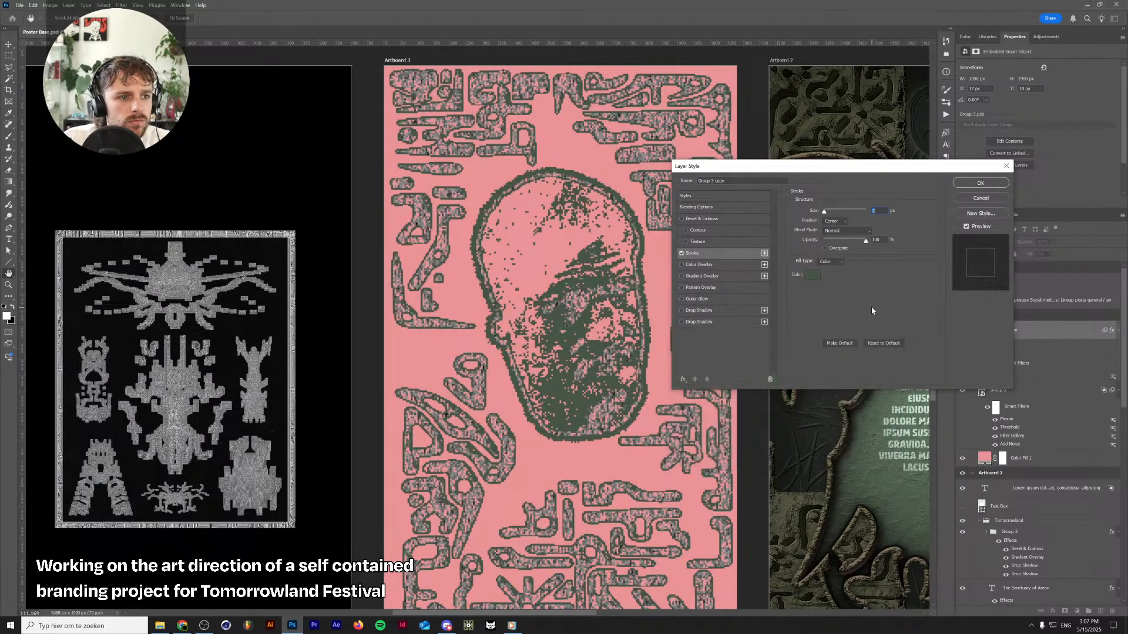
click(980, 184)
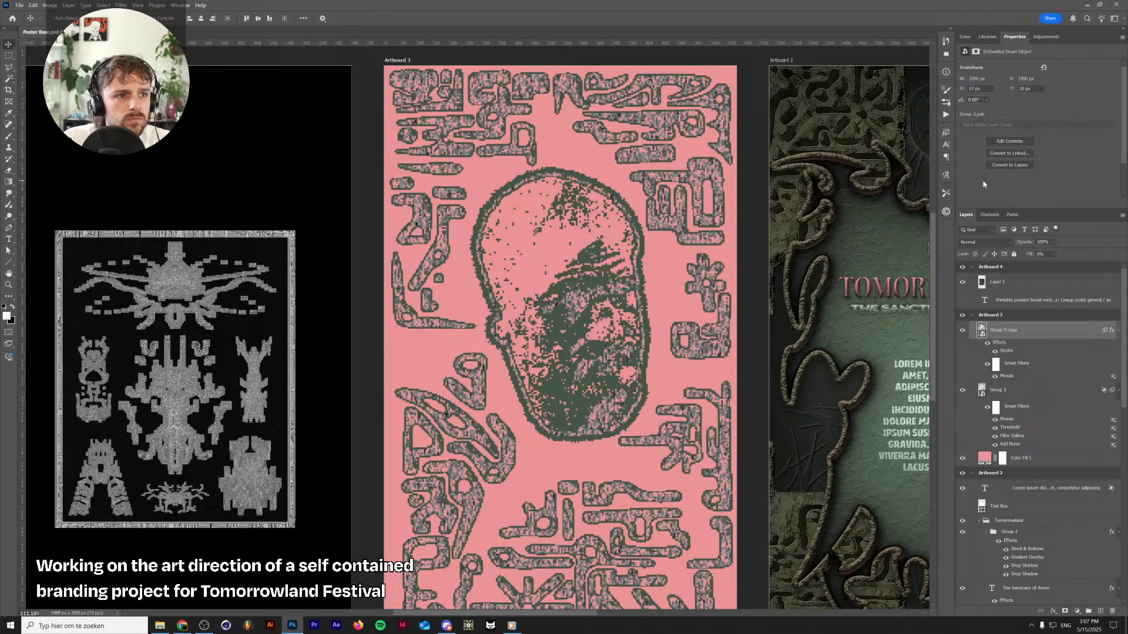
Remove the Mosaic smart filter from Group 3, keeping its Threshold, Filter Gallery and Add Noise filters
click(1061, 396)
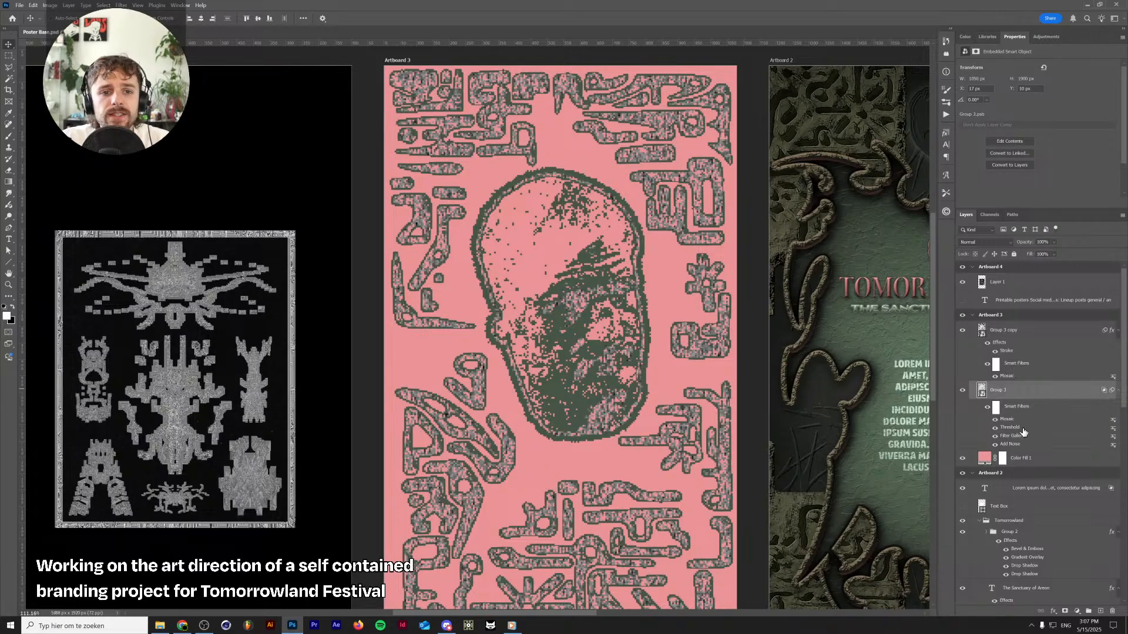
click(995, 419)
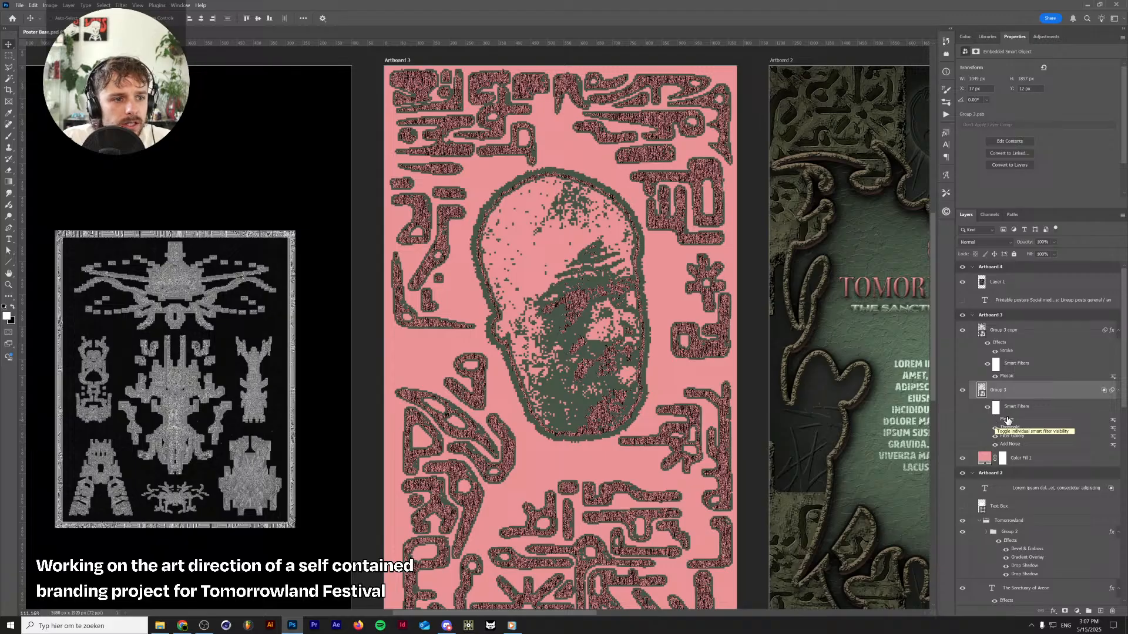
right_click(1007, 419)
click(1022, 432)
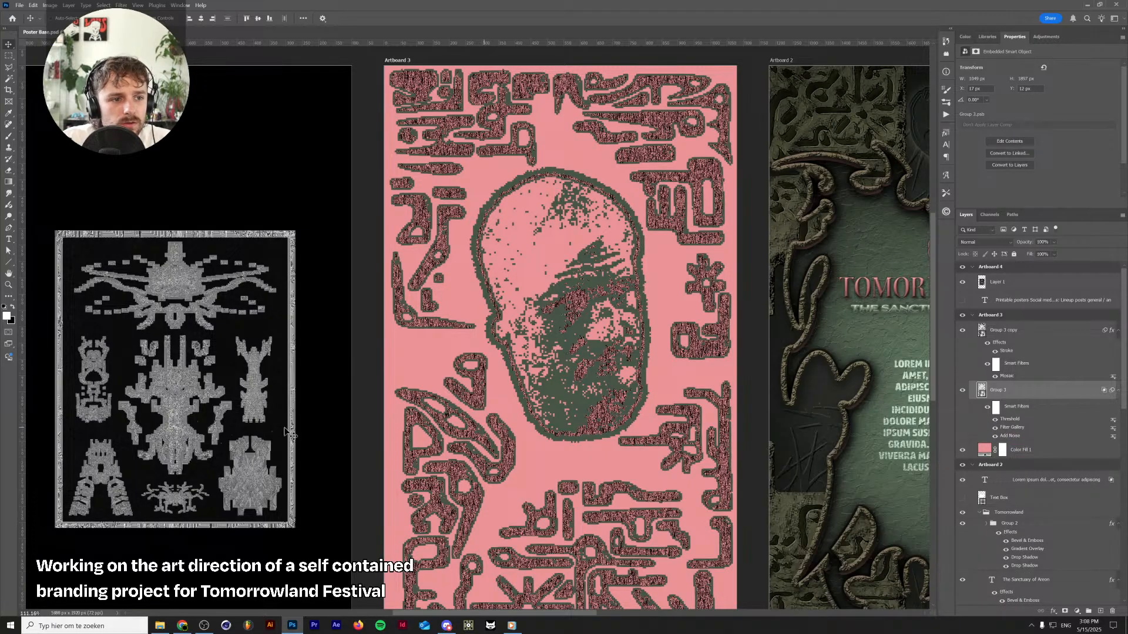
Change Group 3 copy's stroke to an outside position, a 5 px size and a darker green colour
scroll(563, 343, up, 1)
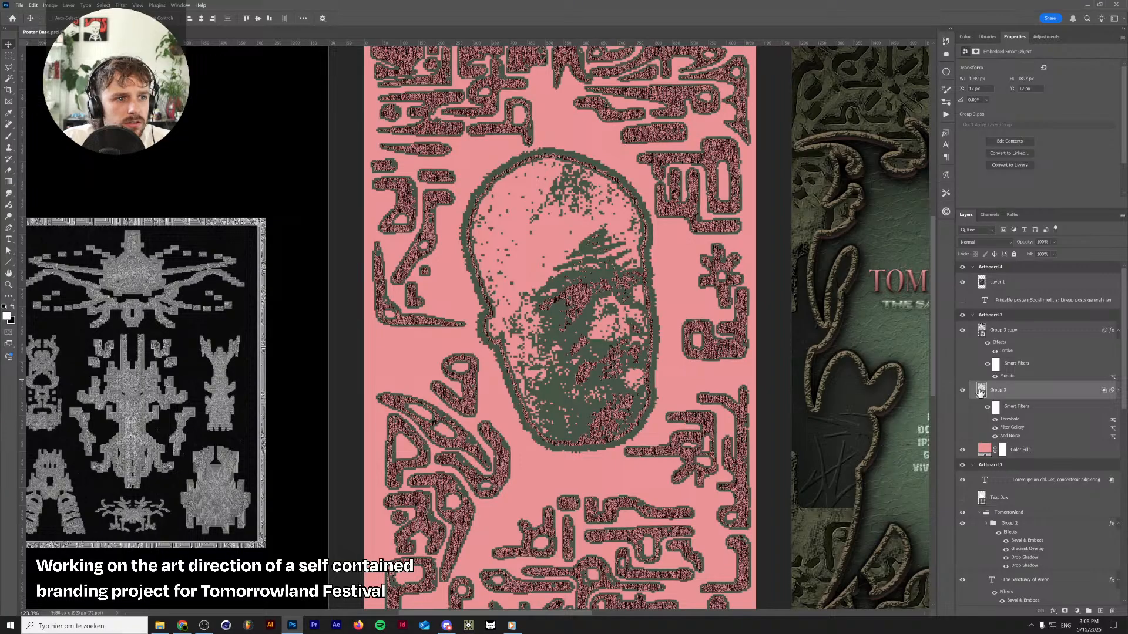
double_click(1007, 351)
click(844, 220)
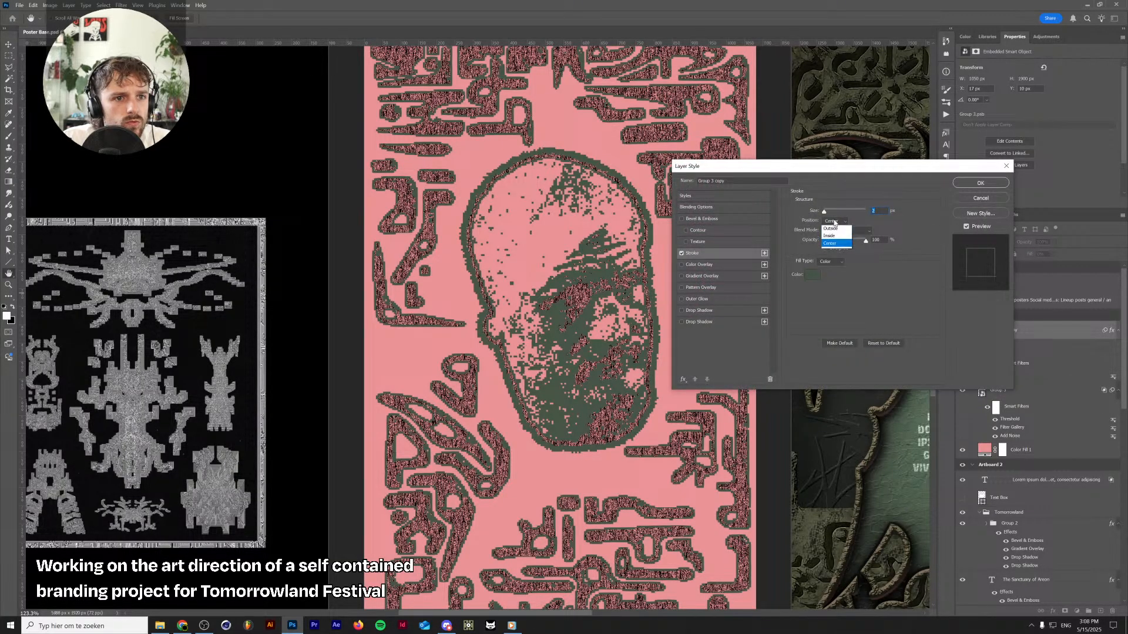
click(838, 232)
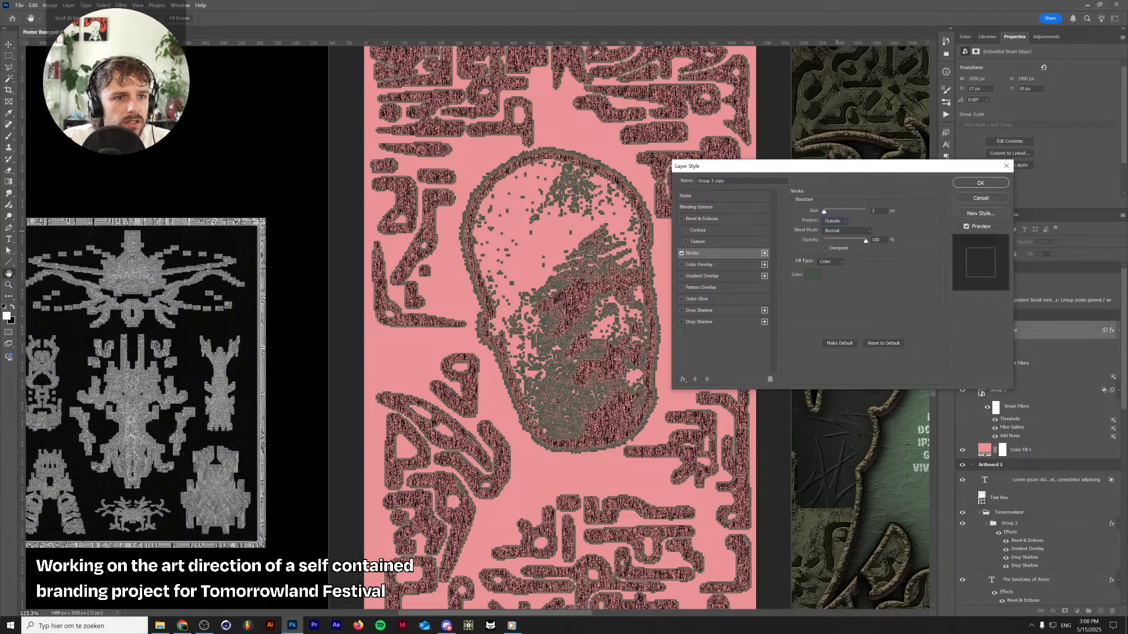
key(Up)
key(Up)
key(Up)
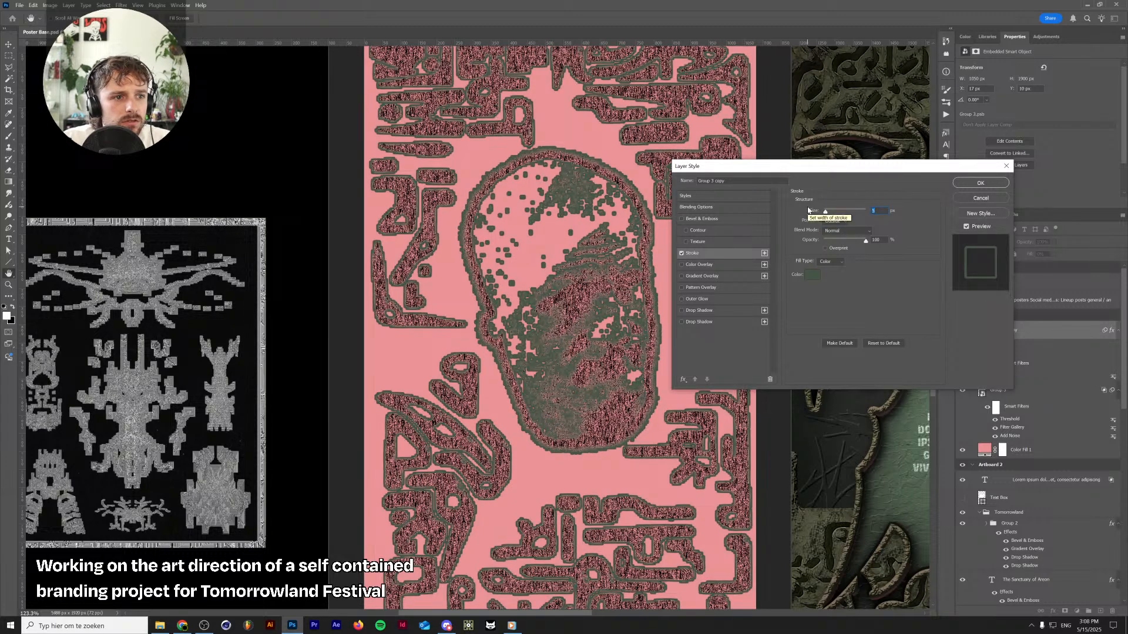
click(811, 274)
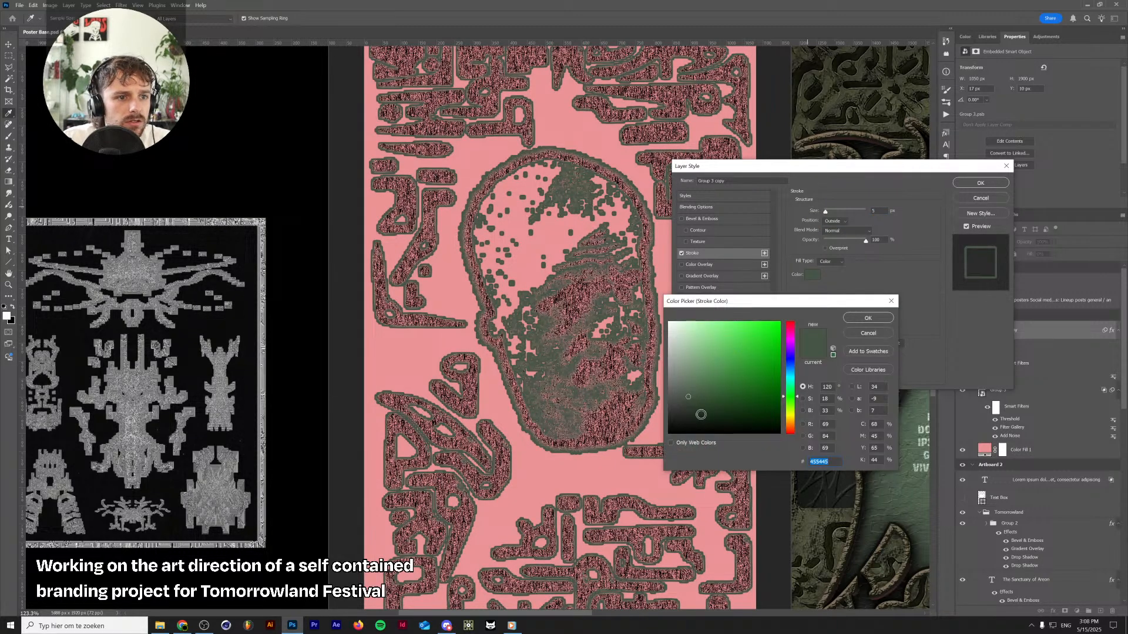
click(699, 413)
click(867, 318)
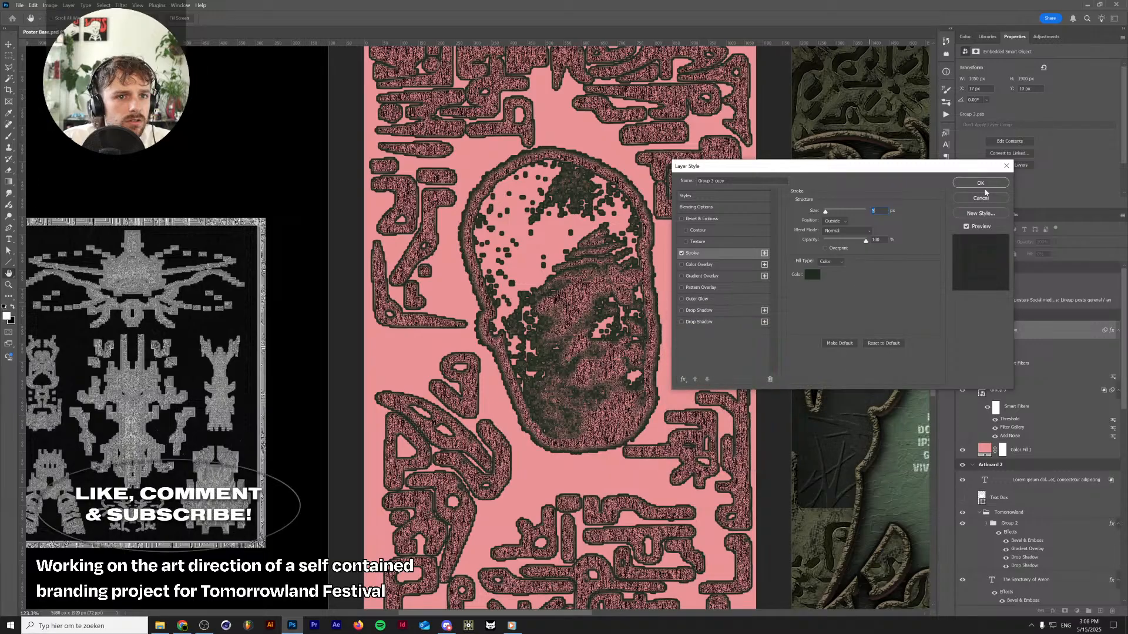
click(981, 183)
Increase the cell size of Group 3 copy's Mosaic filter for coarser pixel blocks
scroll(577, 266, down, 3)
scroll(577, 266, down, 1)
scroll(577, 266, up, 3)
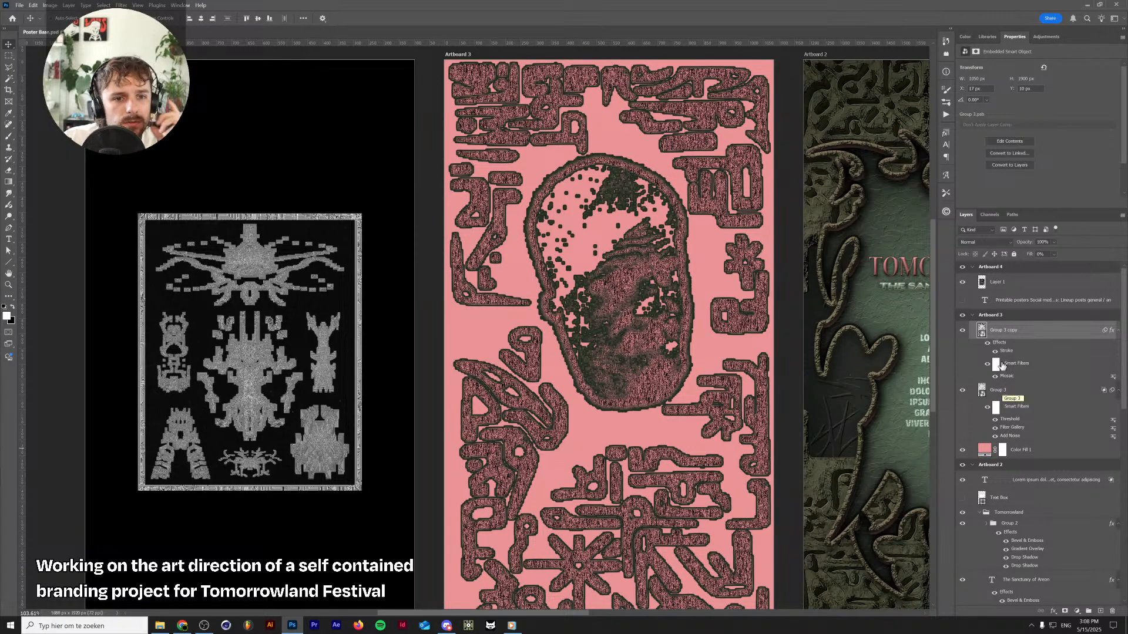
double_click(1007, 377)
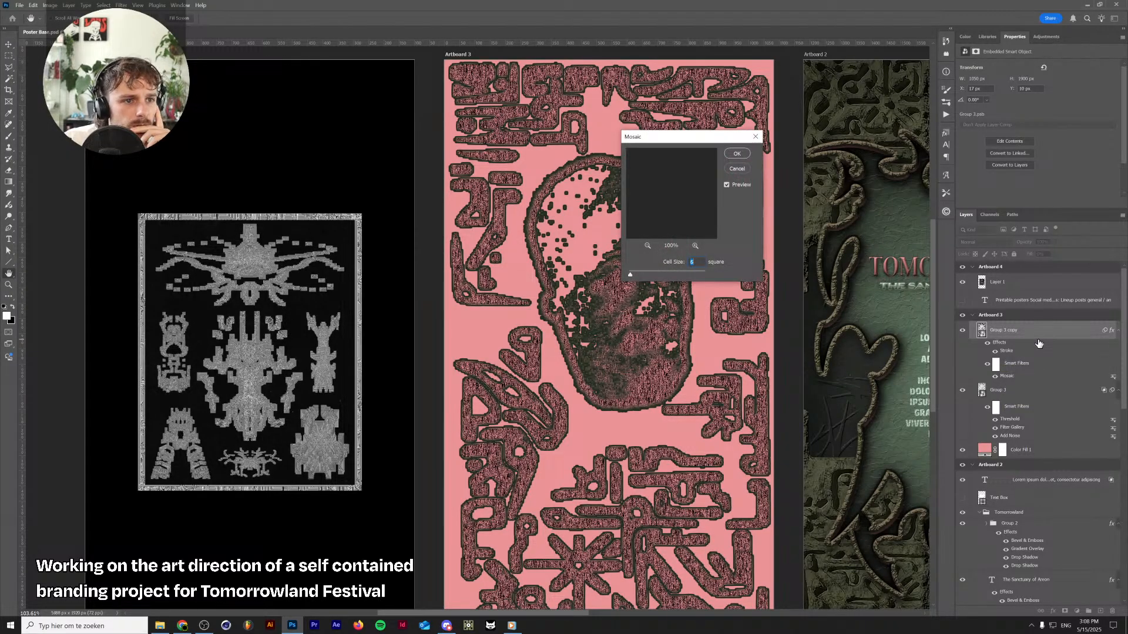
key(Return)
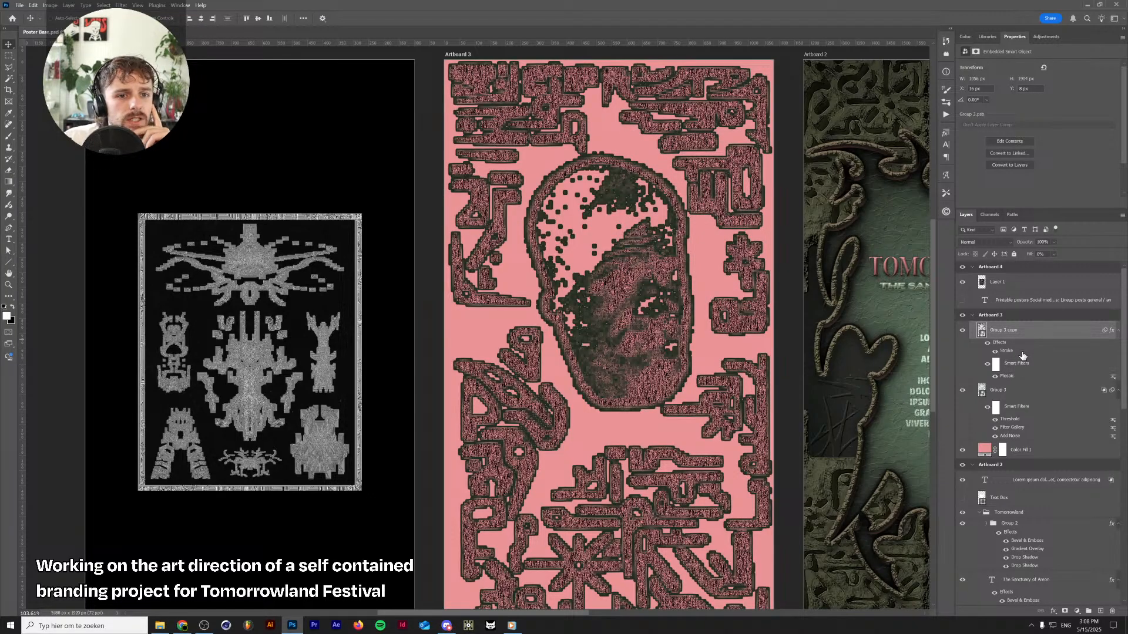
Put Group 3 copy into its own group and clip a new empty layer to that group
key(ctrl+g)
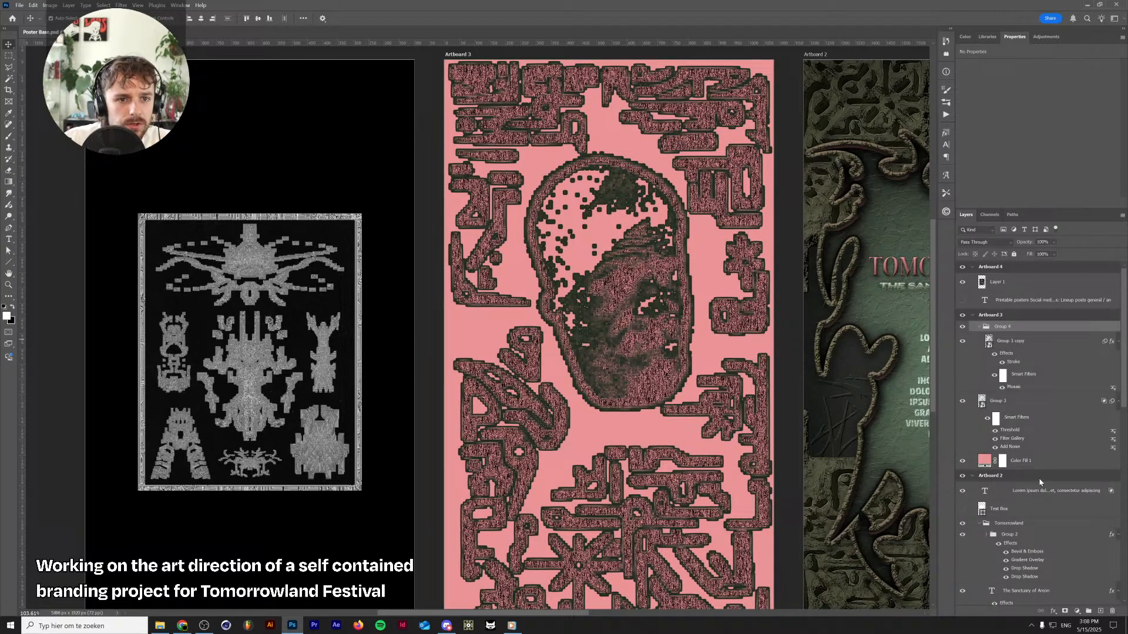
click(1100, 611)
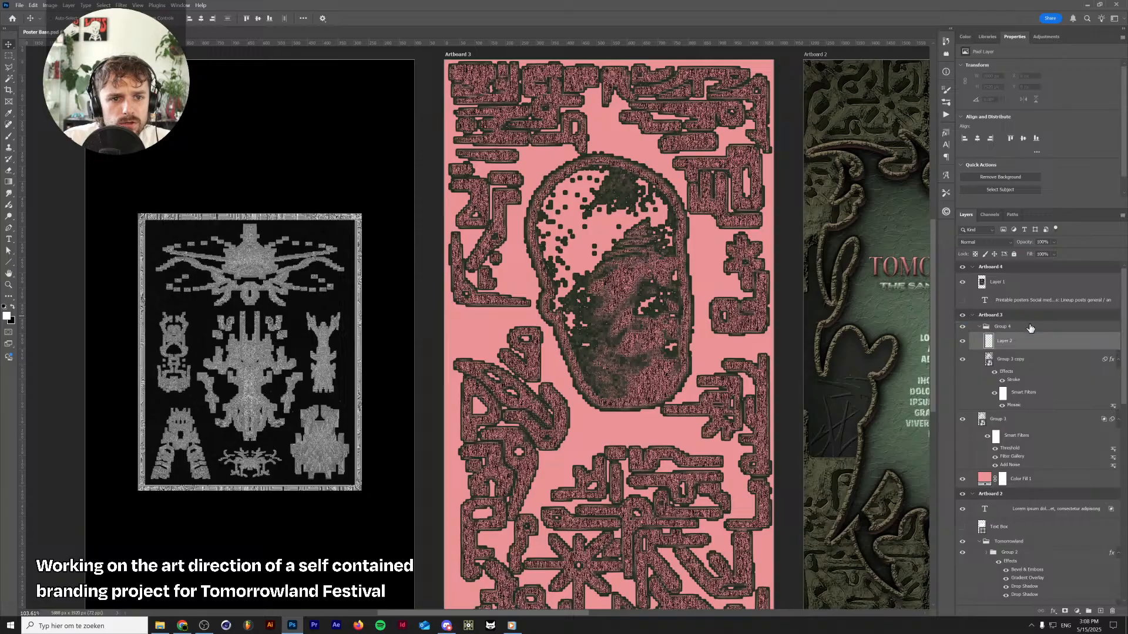
key(ctrl+bracketright)
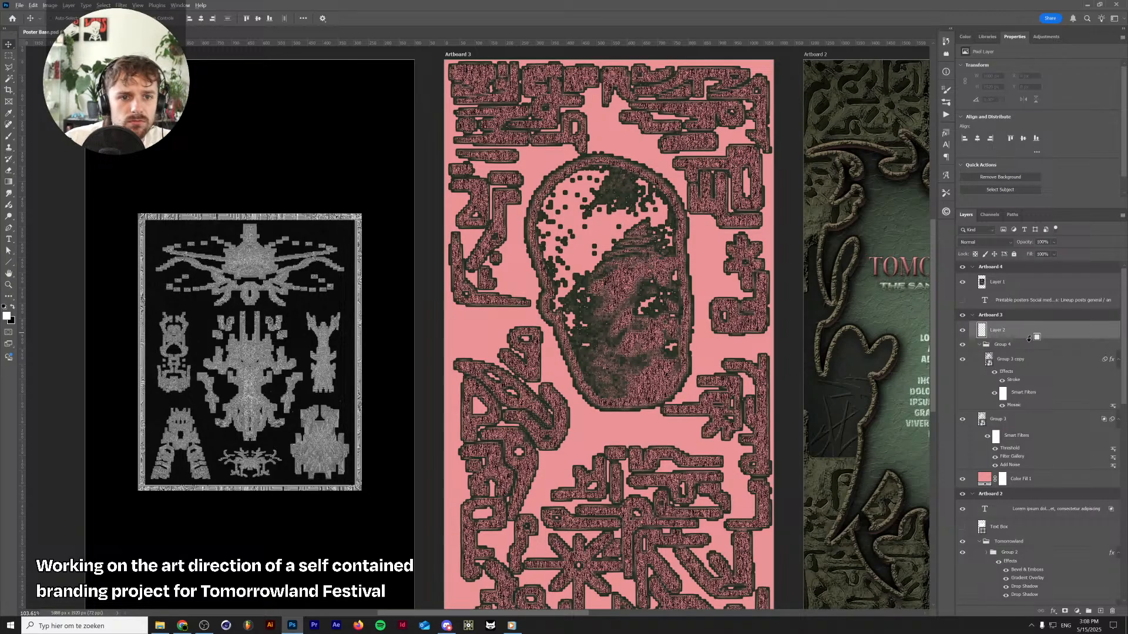
key(ctrl+alt+g)
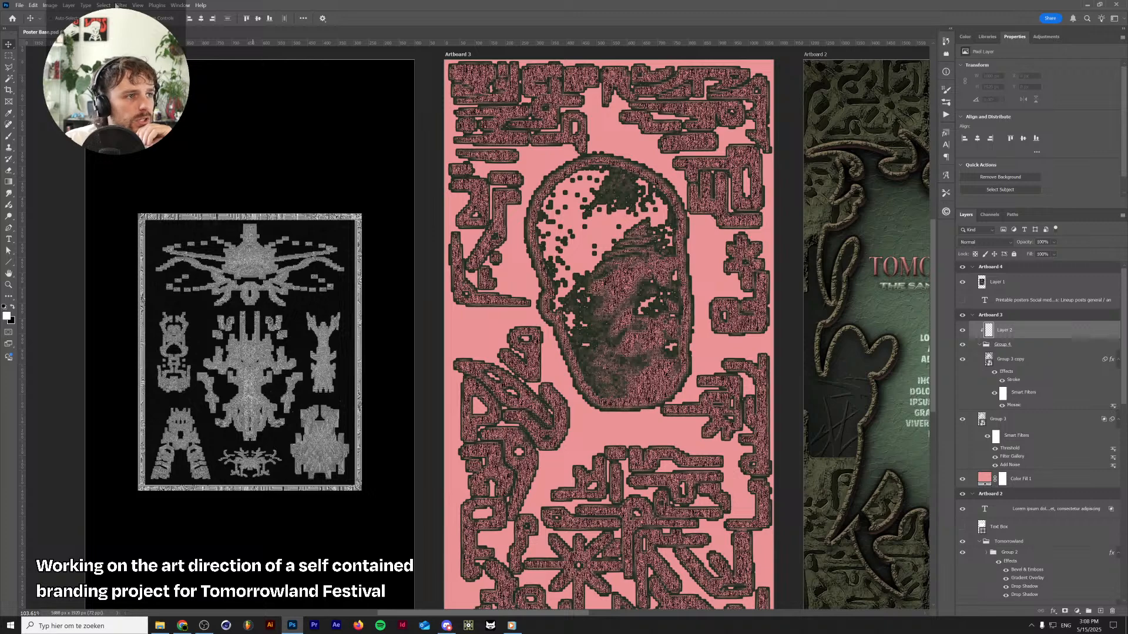
Run the Quicknoise action from the Dreadlabs Trance Essentials set on the clipped layer
click(946, 115)
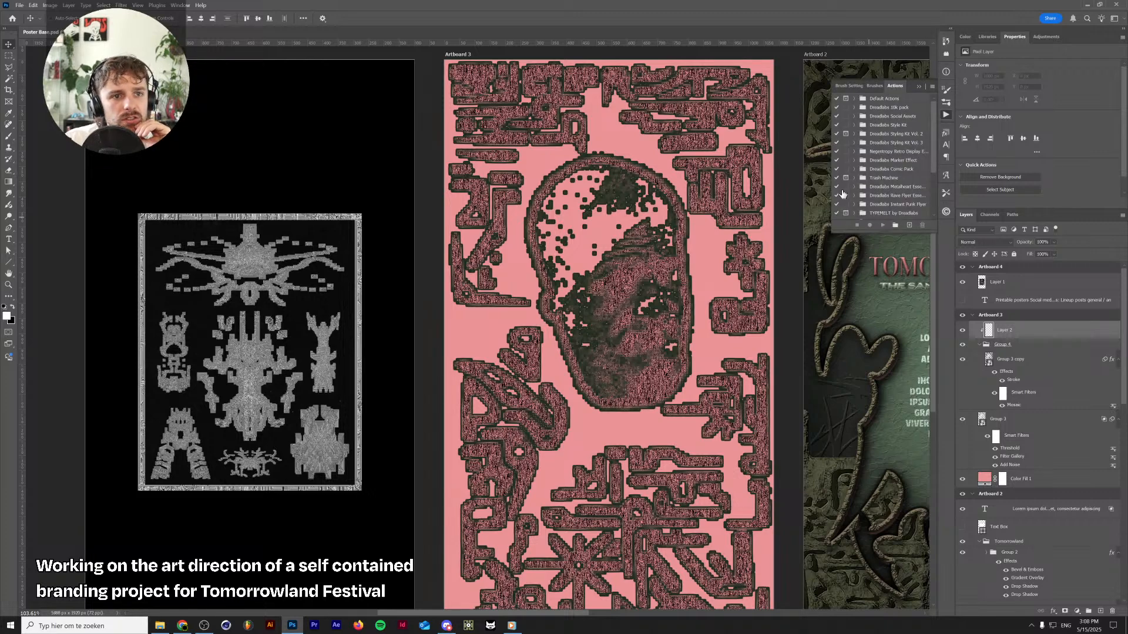
scroll(879, 179, down, 1)
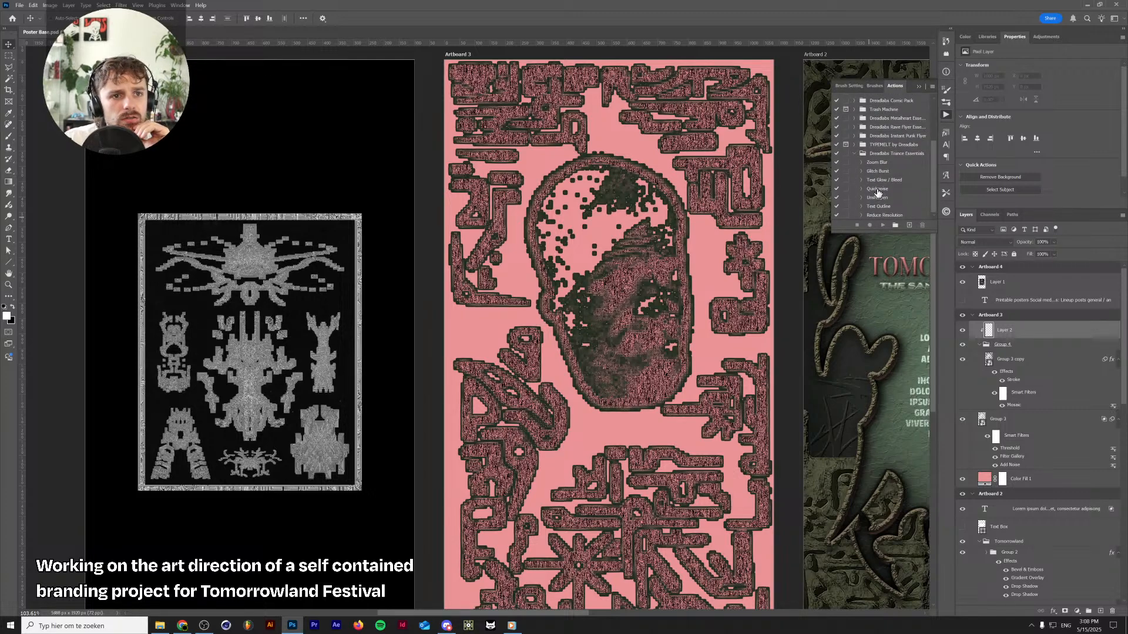
click(878, 189)
click(881, 226)
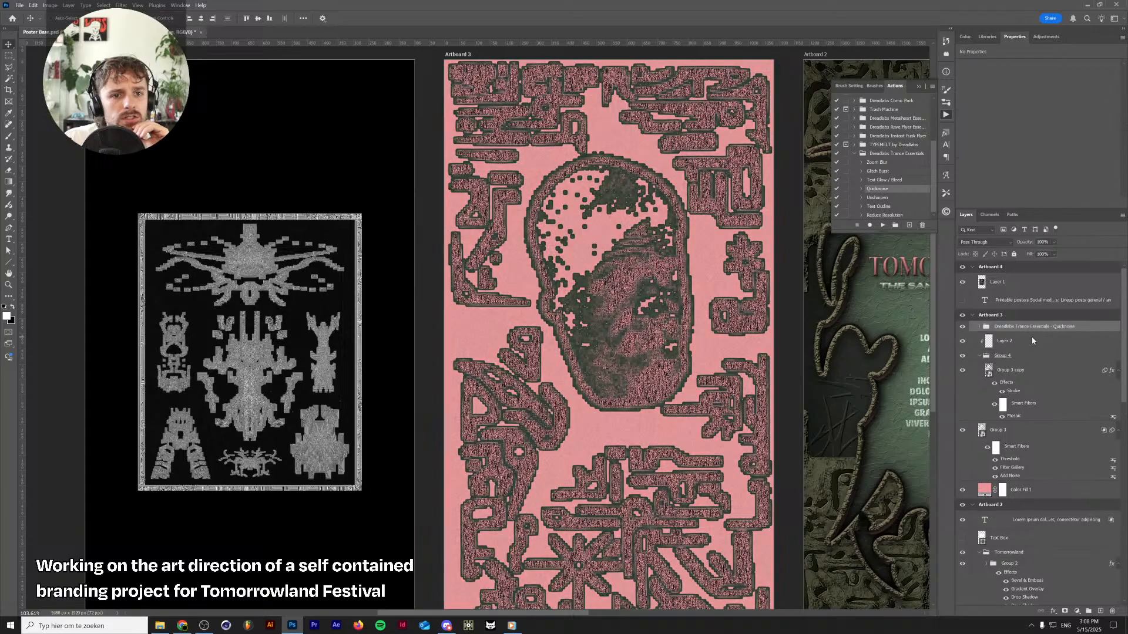
Ungroup the Quicknoise folder and delete the Quicknoise - Light layer
key(ctrl+shift+g)
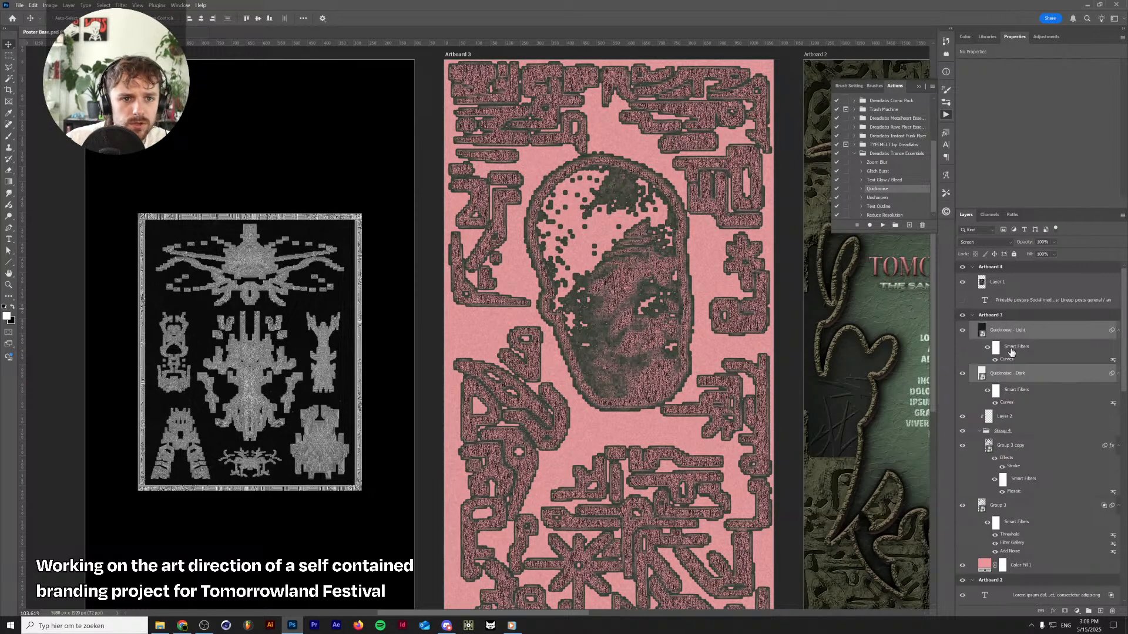
click(1029, 338)
key(Delete)
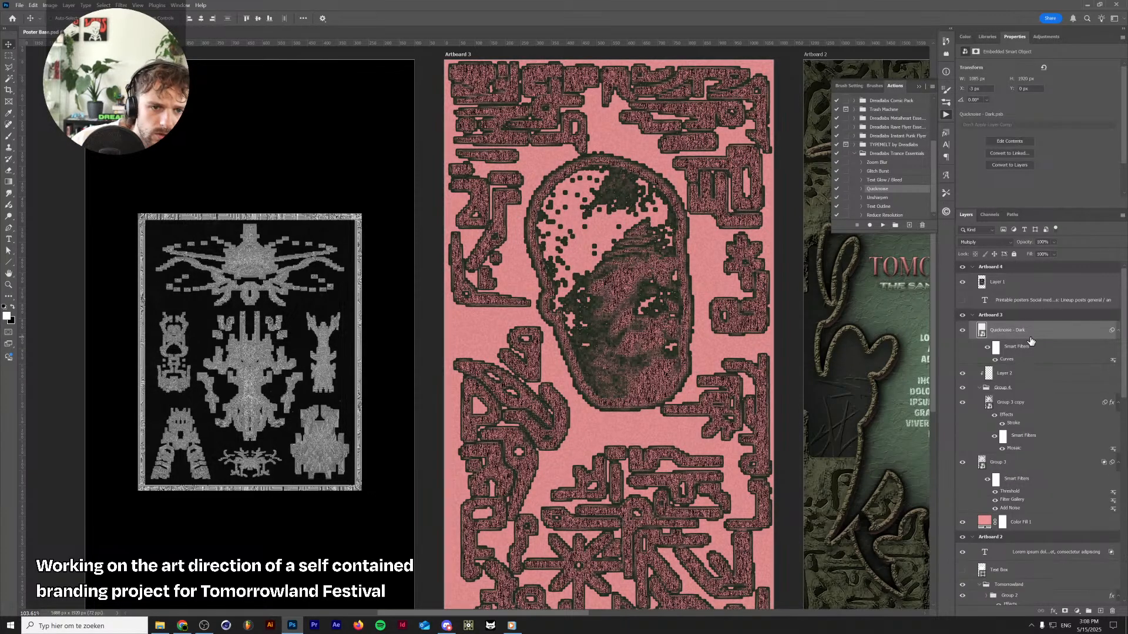
Remove the Curves smart filter from Quicknoise - Dark and delete the empty Layer 2
right_click(1016, 361)
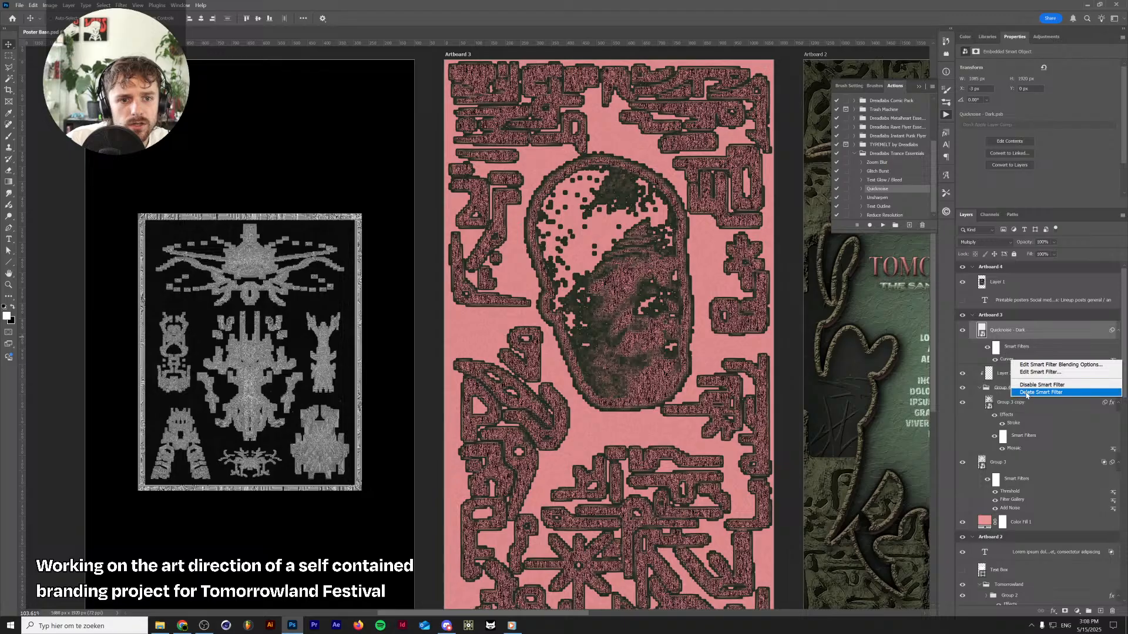
click(1041, 392)
click(1022, 345)
key(Delete)
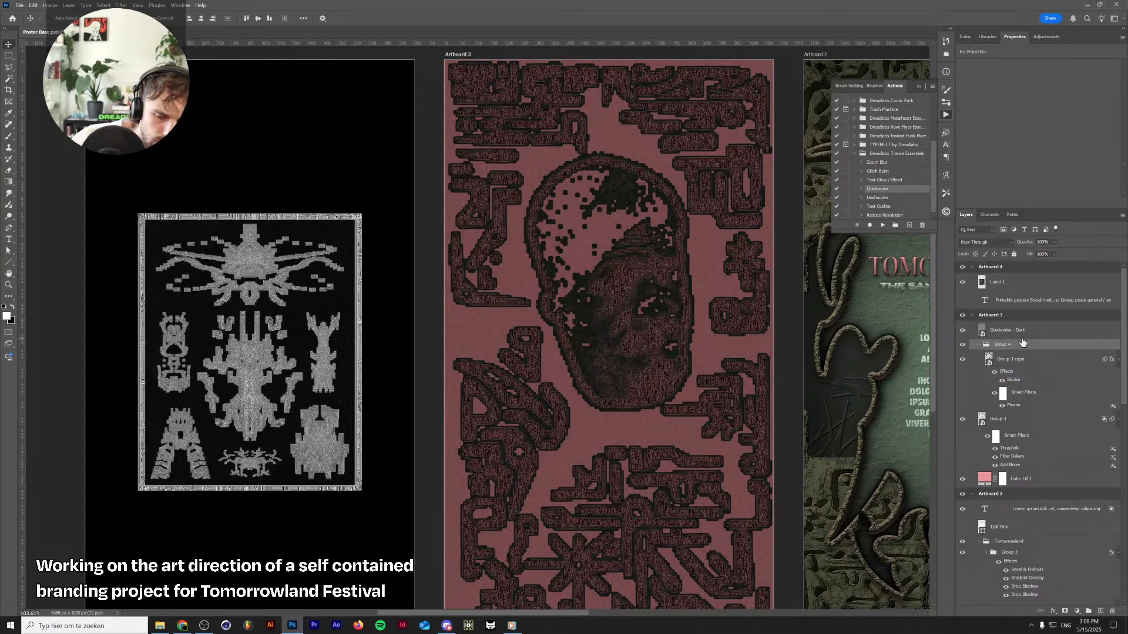
Rasterize Quicknoise - Dark, clip it to Group 4 and compare the outlines with the noise hidden and shown
right_click(1024, 333)
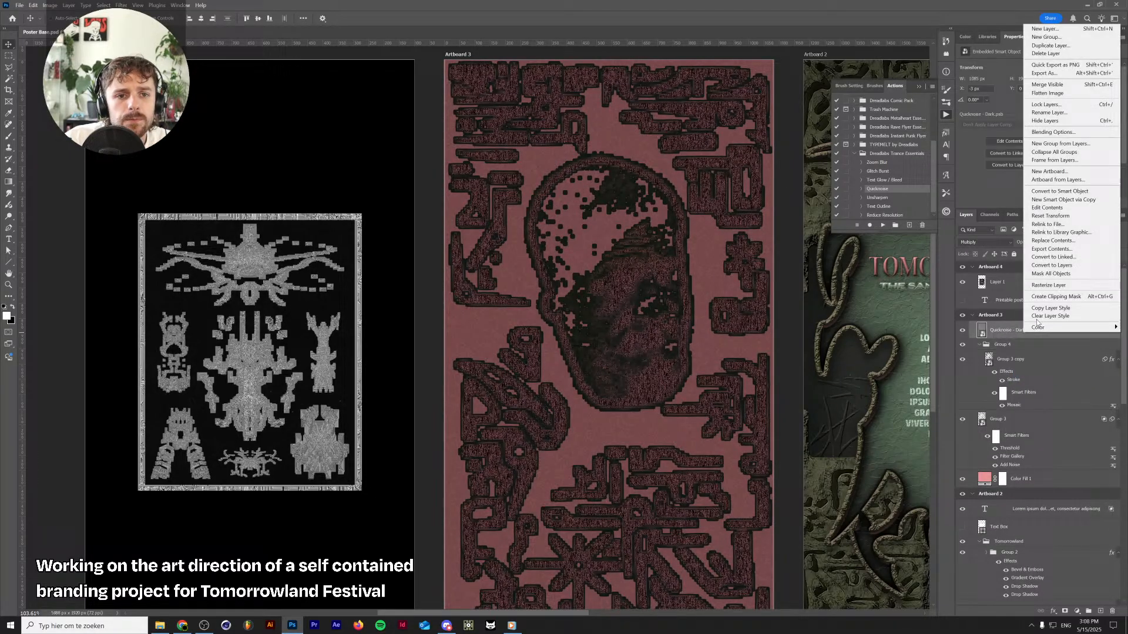
click(1048, 286)
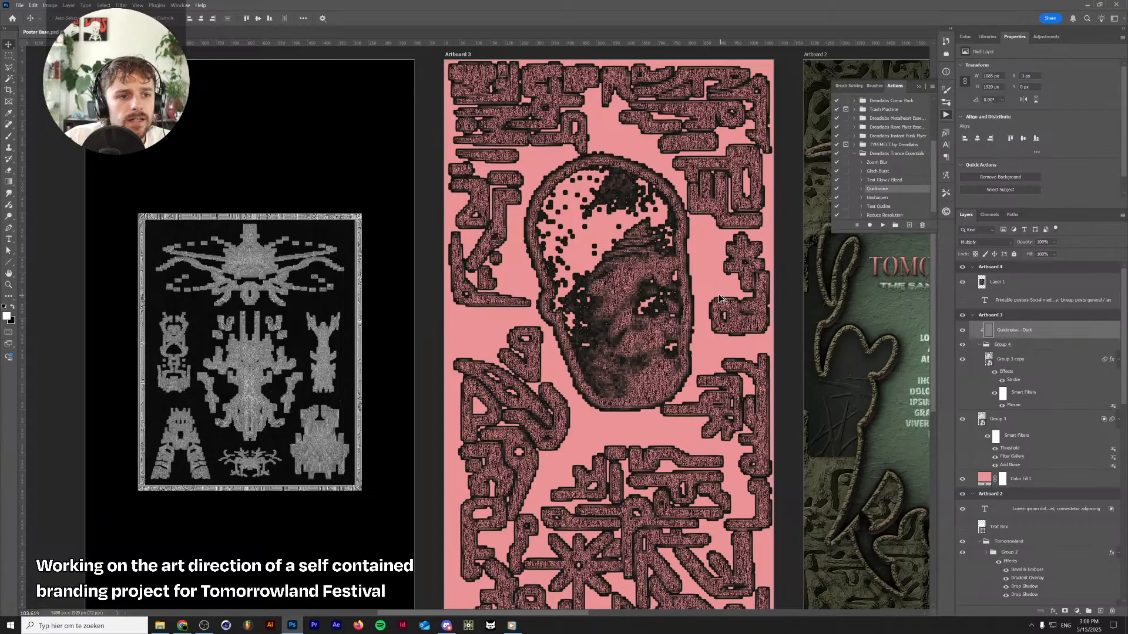
scroll(697, 298, up, 10)
scroll(697, 299, up, 8)
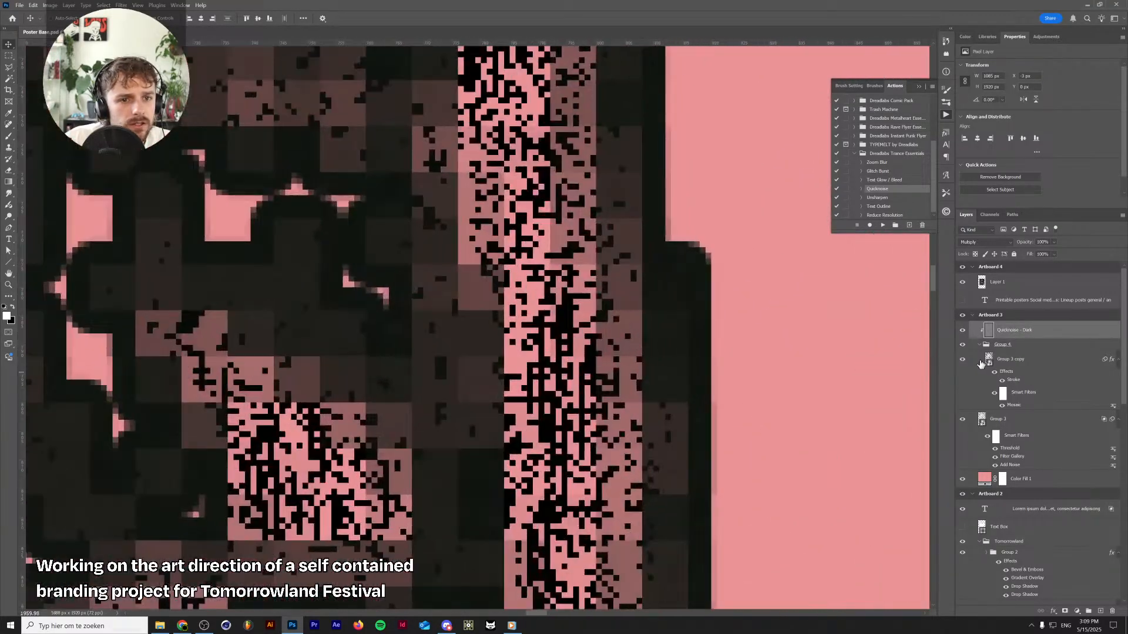
click(963, 333)
click(964, 332)
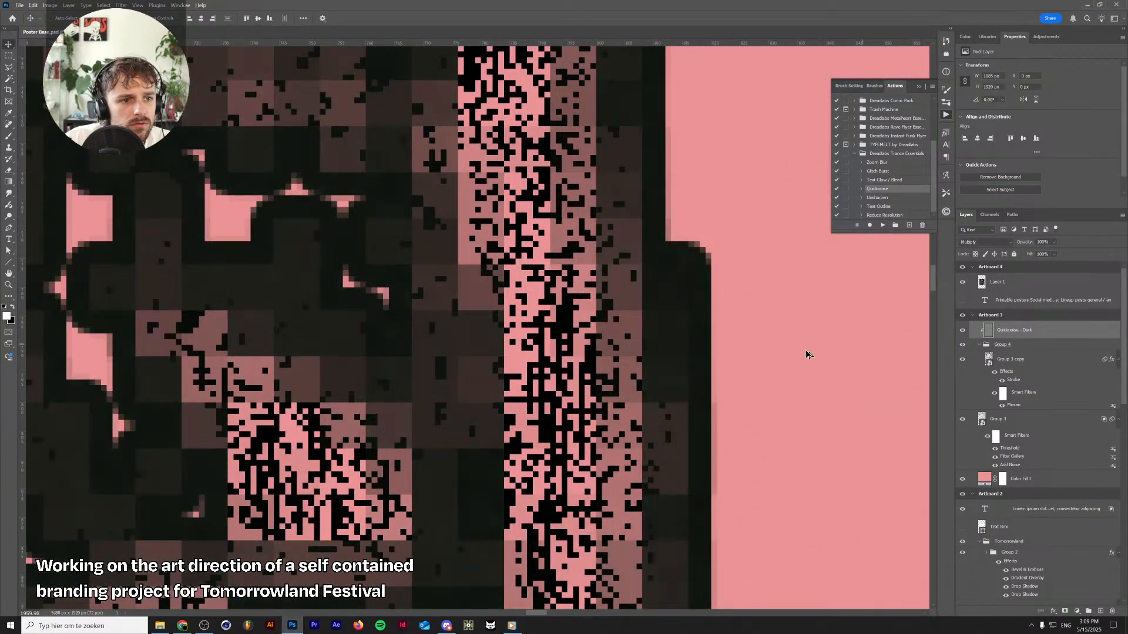
Set the clipped noise layer's blend mode to Screen and darken it with Curves by raising the black point
scroll(805, 352, down, 8)
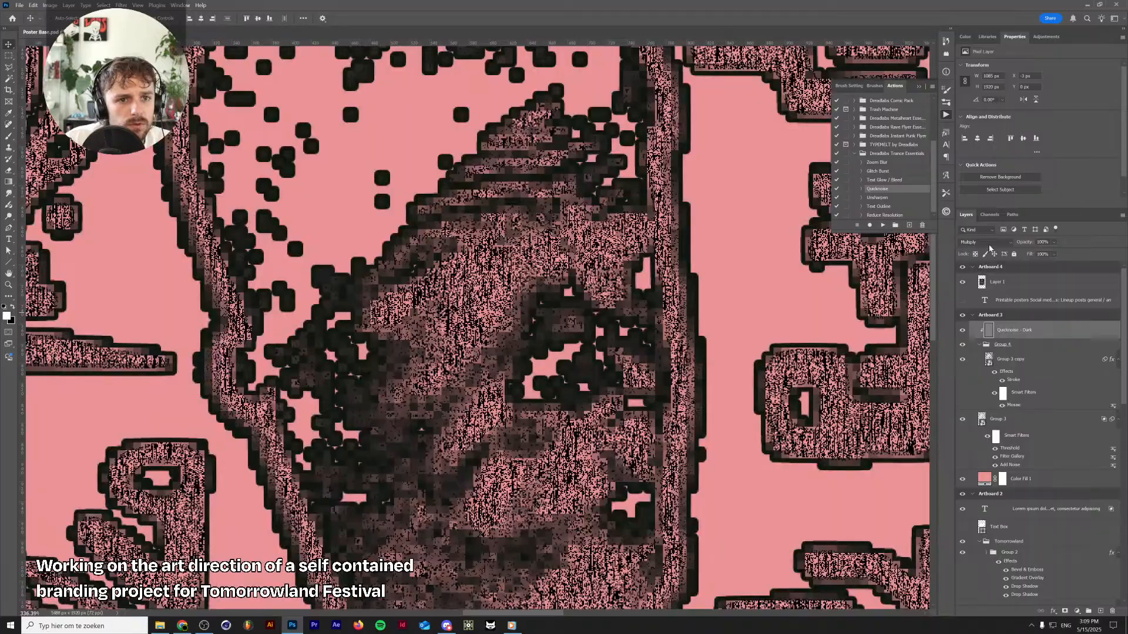
click(985, 242)
click(973, 328)
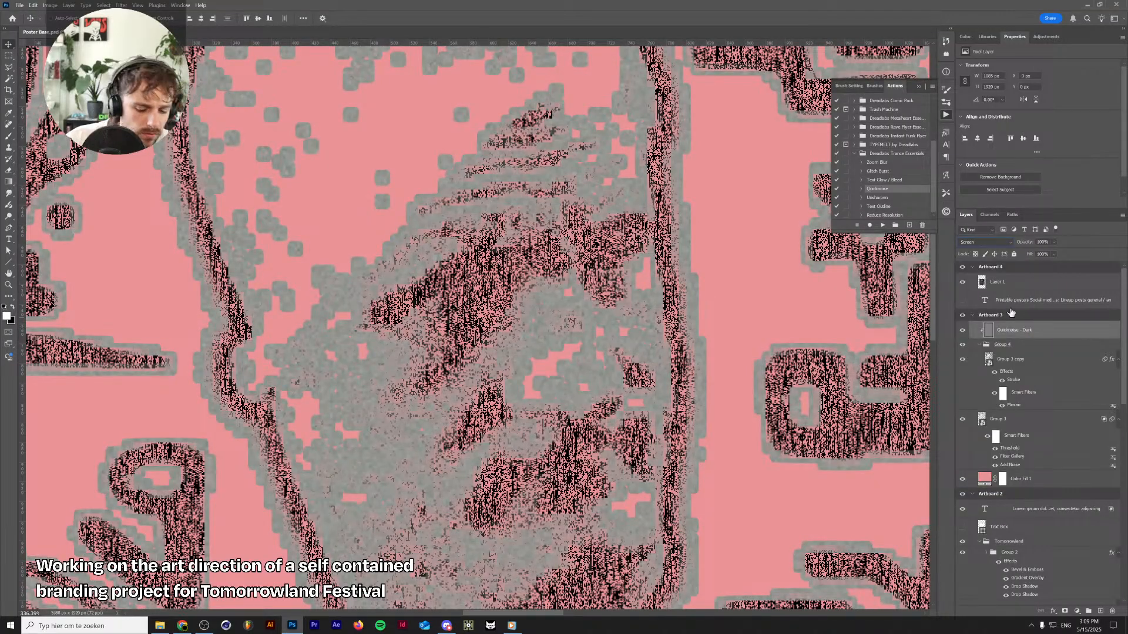
key(ctrl+m)
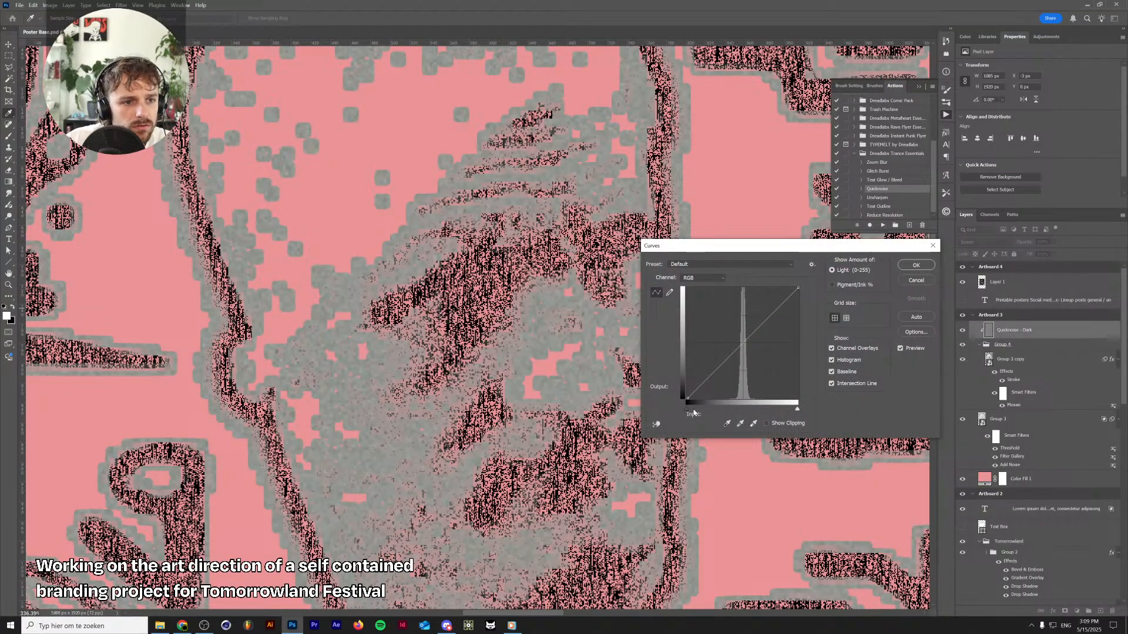
drag(687, 409, 769, 412)
key(Return)
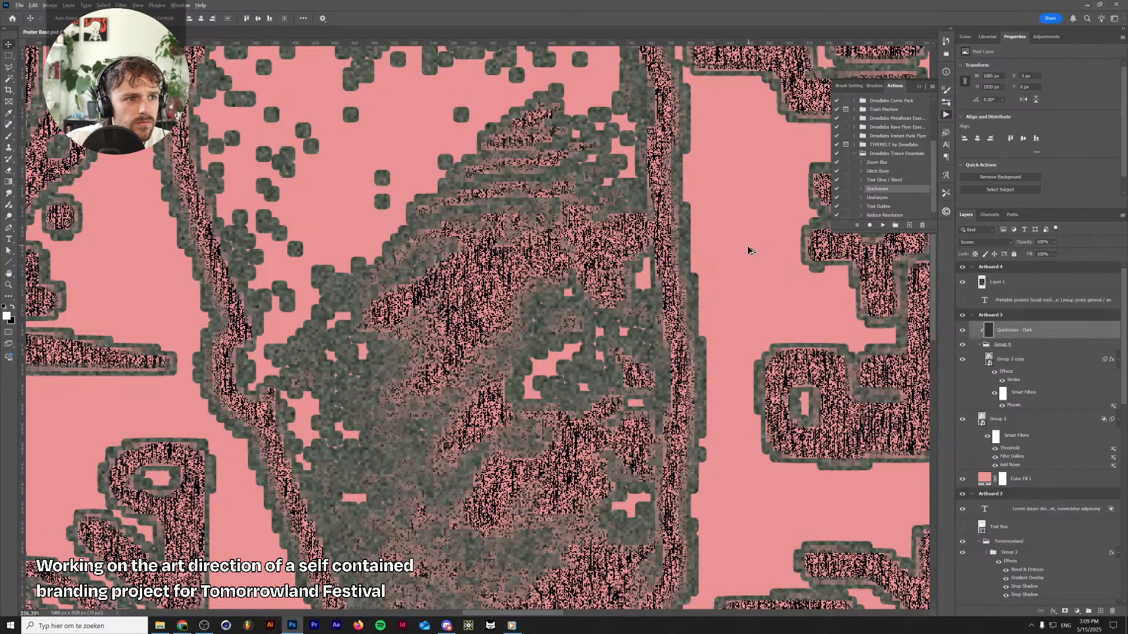
Try the Inside position for the Stroke on Group 3 copy, then set it back to Outside
scroll(738, 251, down, 6)
scroll(719, 256, up, 3)
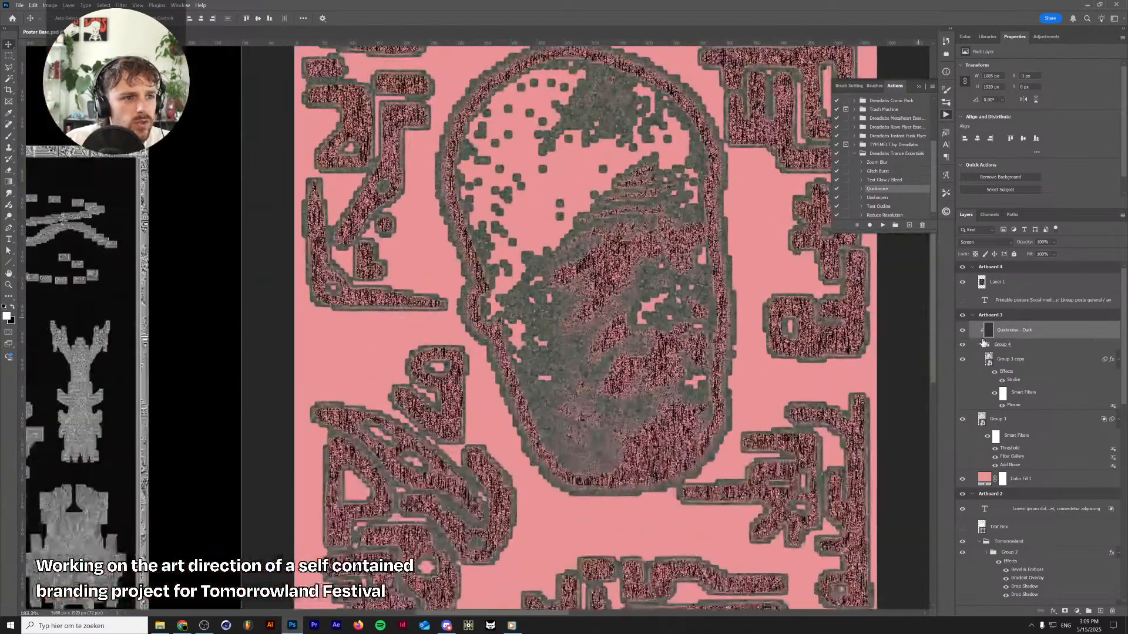
double_click(1015, 381)
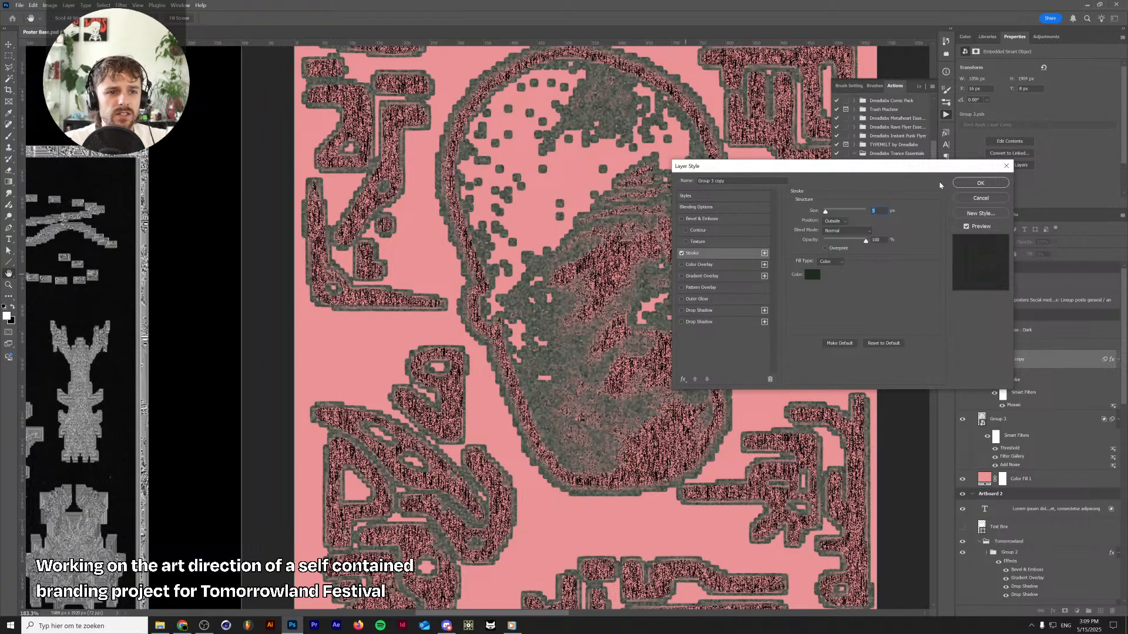
click(838, 222)
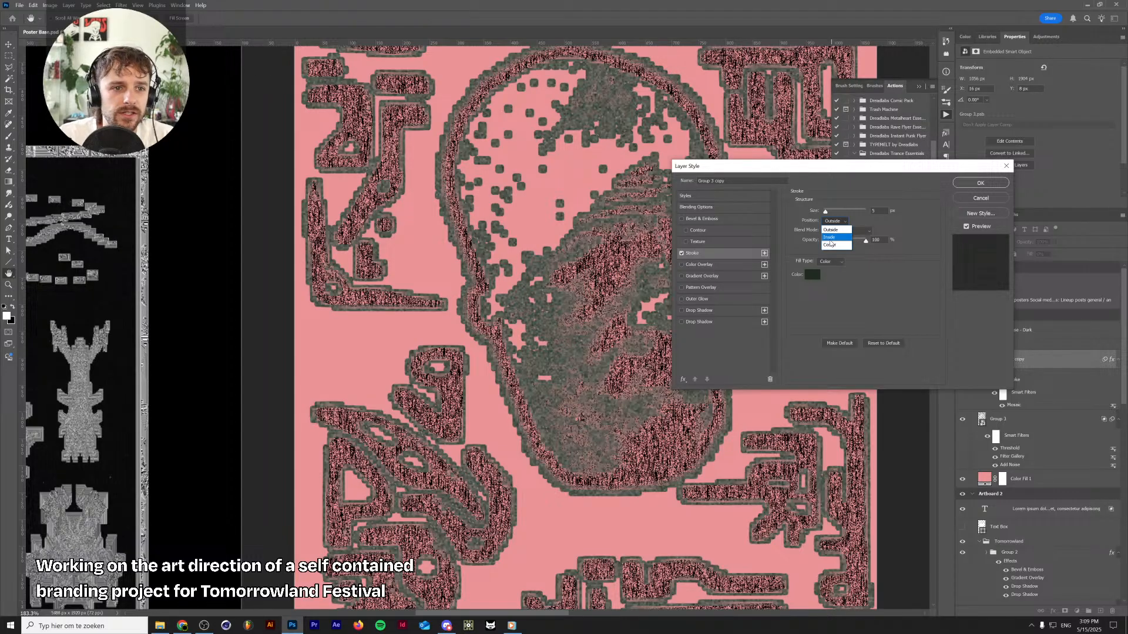
click(830, 239)
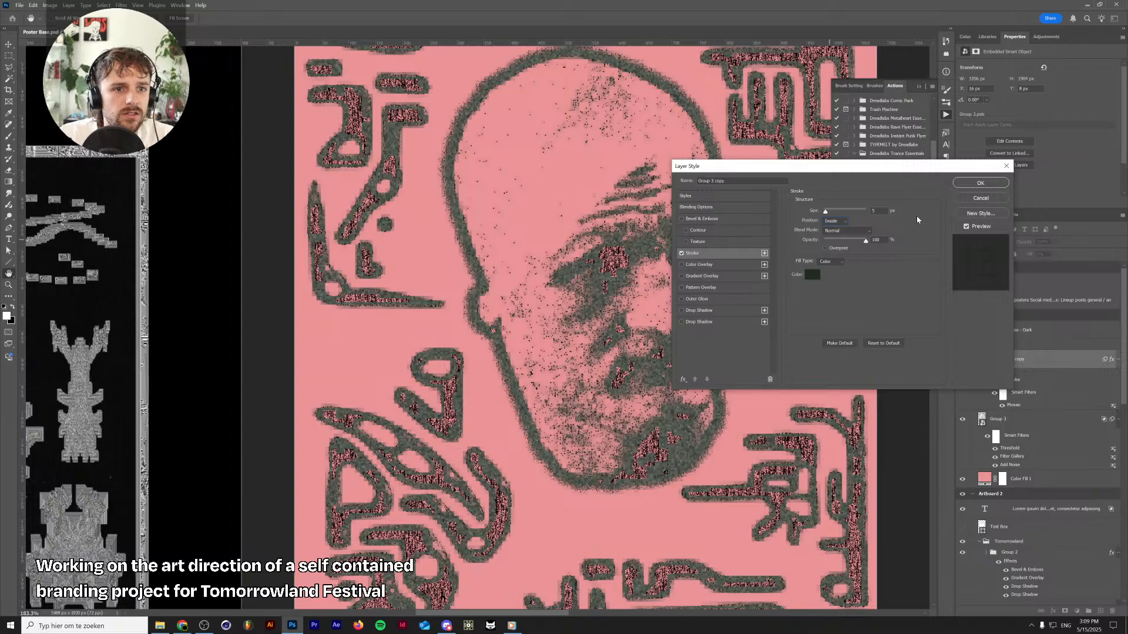
click(834, 221)
click(837, 230)
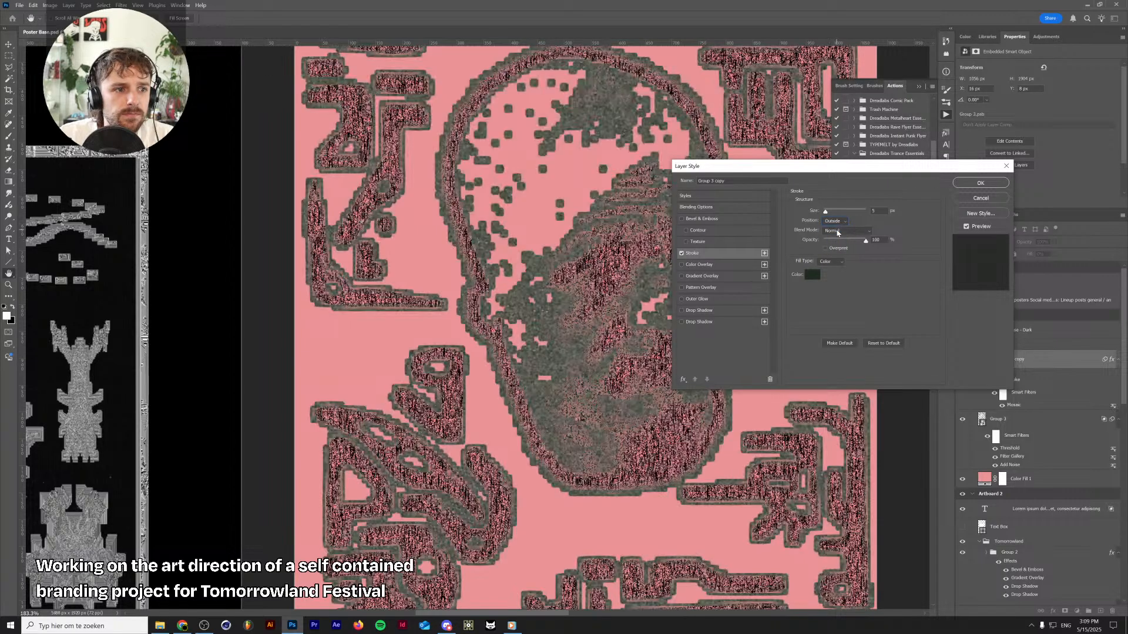
click(1000, 186)
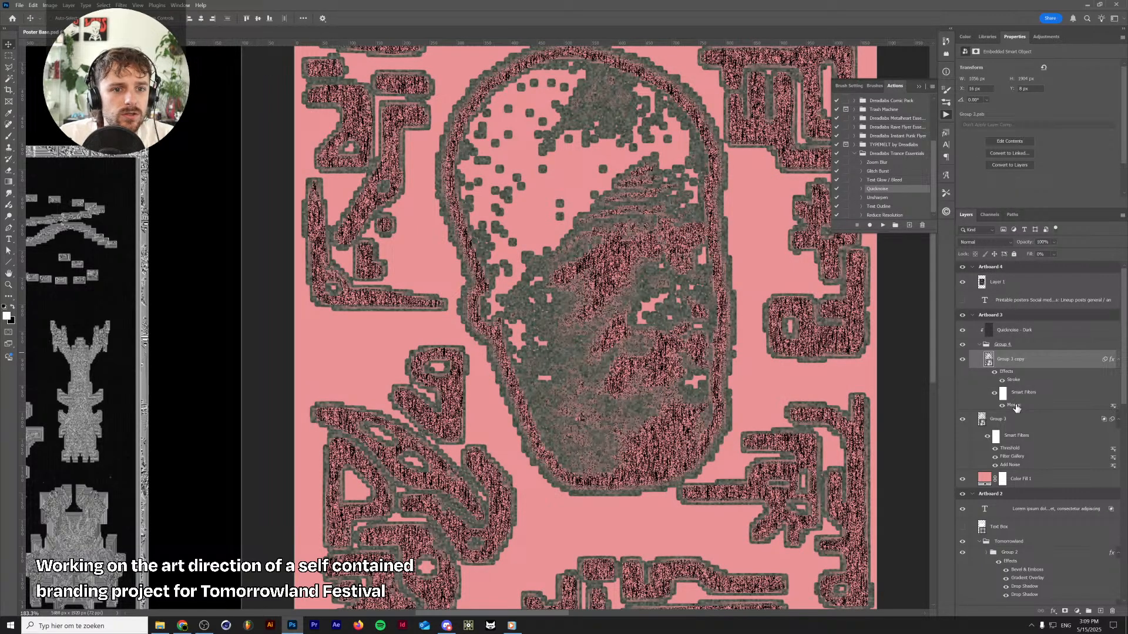
Adjust the Mosaic smart filter on Group 3 copy to make the pixelated outlines finer
right_click(1011, 361)
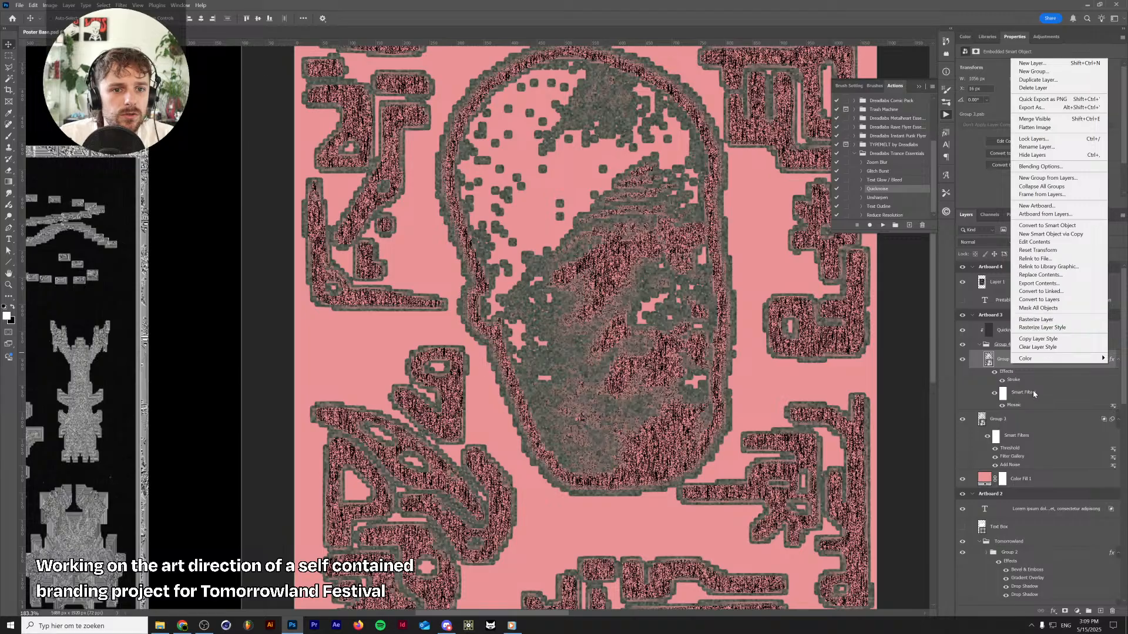
click(1015, 407)
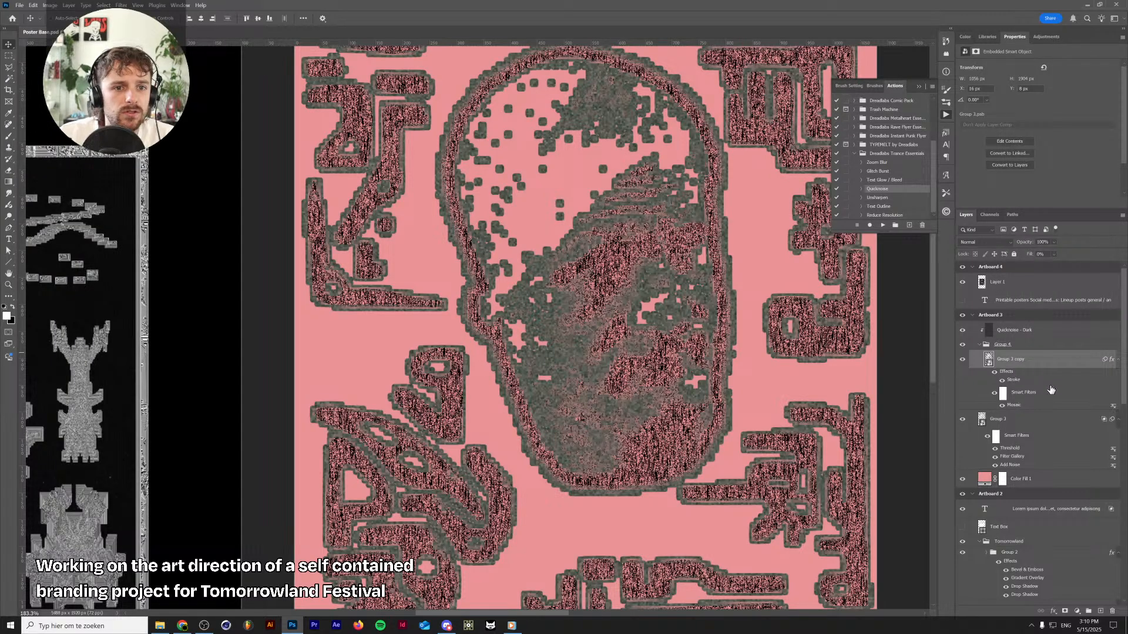
double_click(1051, 390)
key(Return)
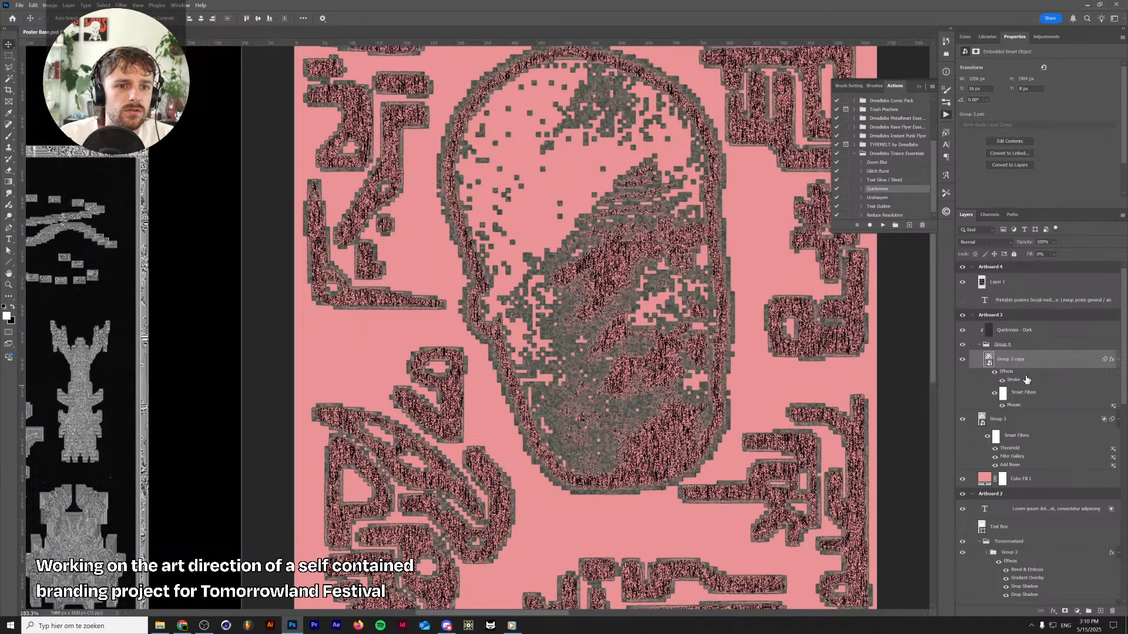
Convert Group 3 copy with its stroke to a new smart object and apply the Mosaic filter to it
right_click(1027, 380)
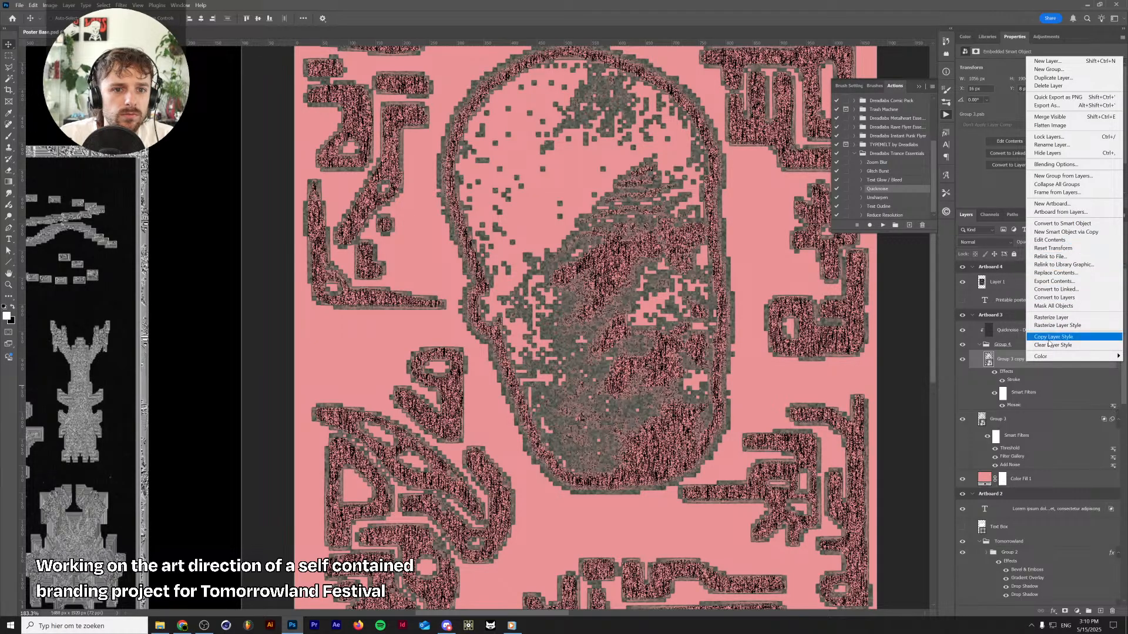
click(1057, 223)
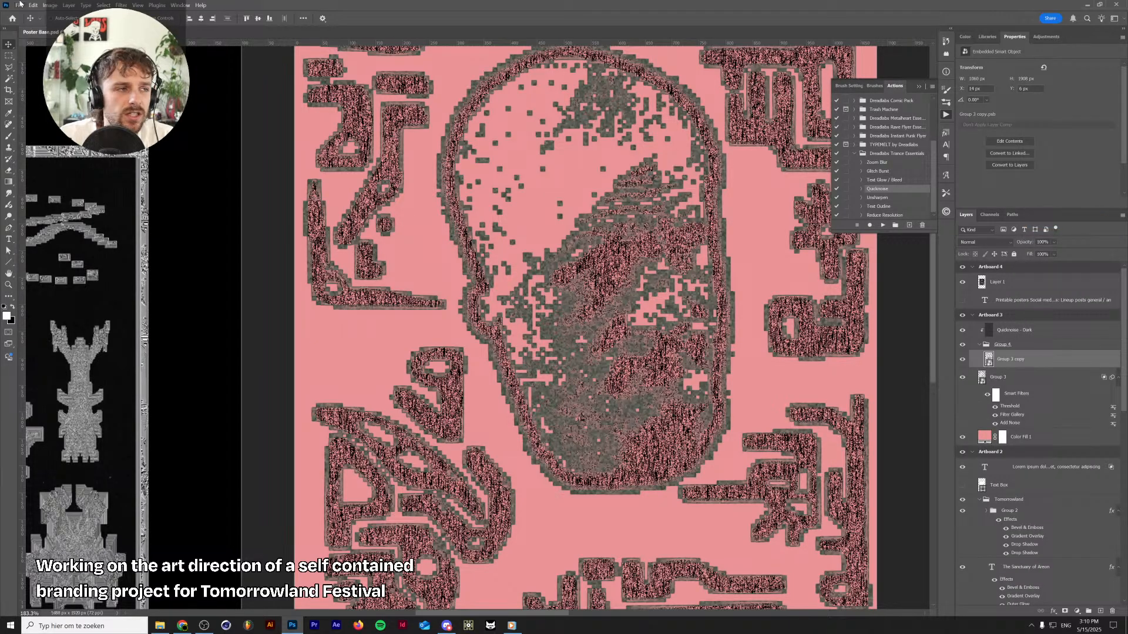
click(121, 5)
click(147, 15)
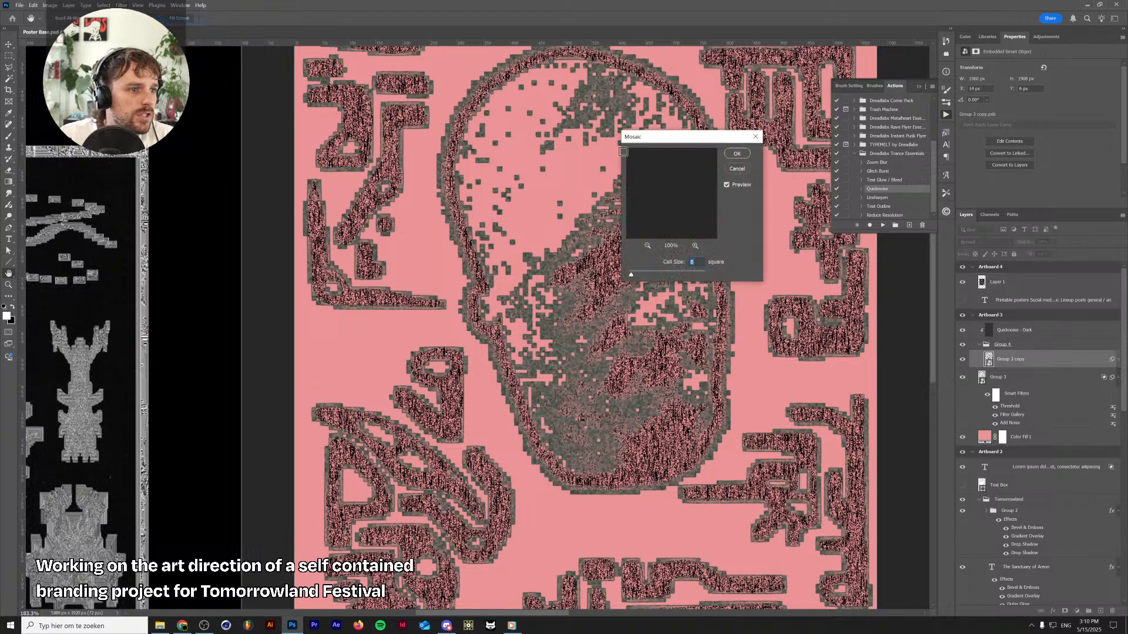
click(736, 154)
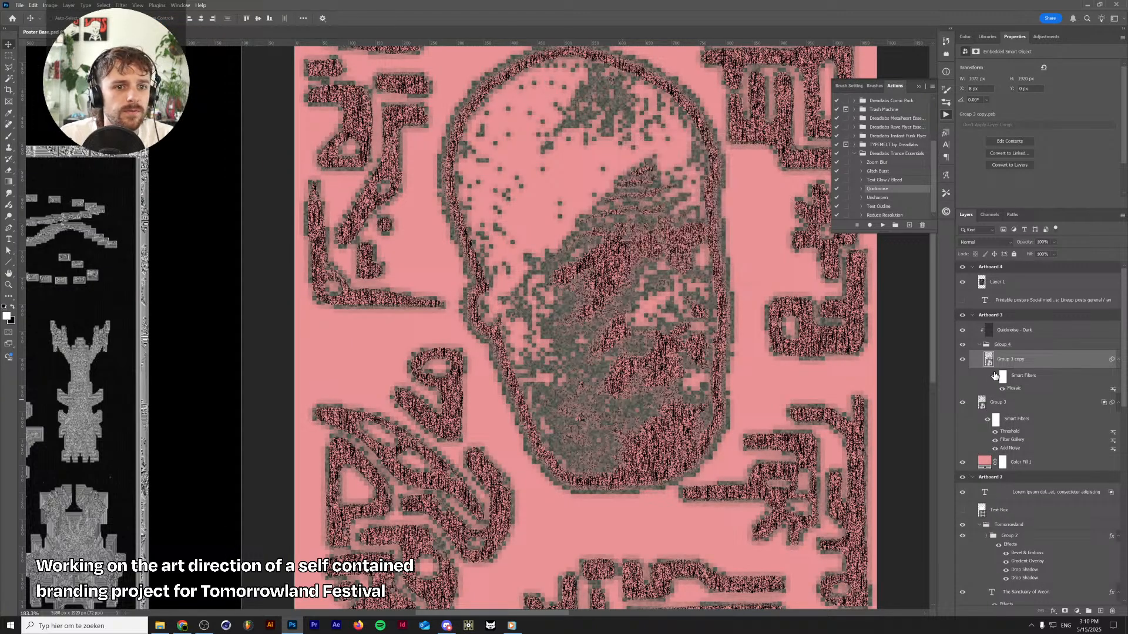
Open the Group 3 copy smart object's contents and fill a new layer beneath the artwork with white
double_click(993, 363)
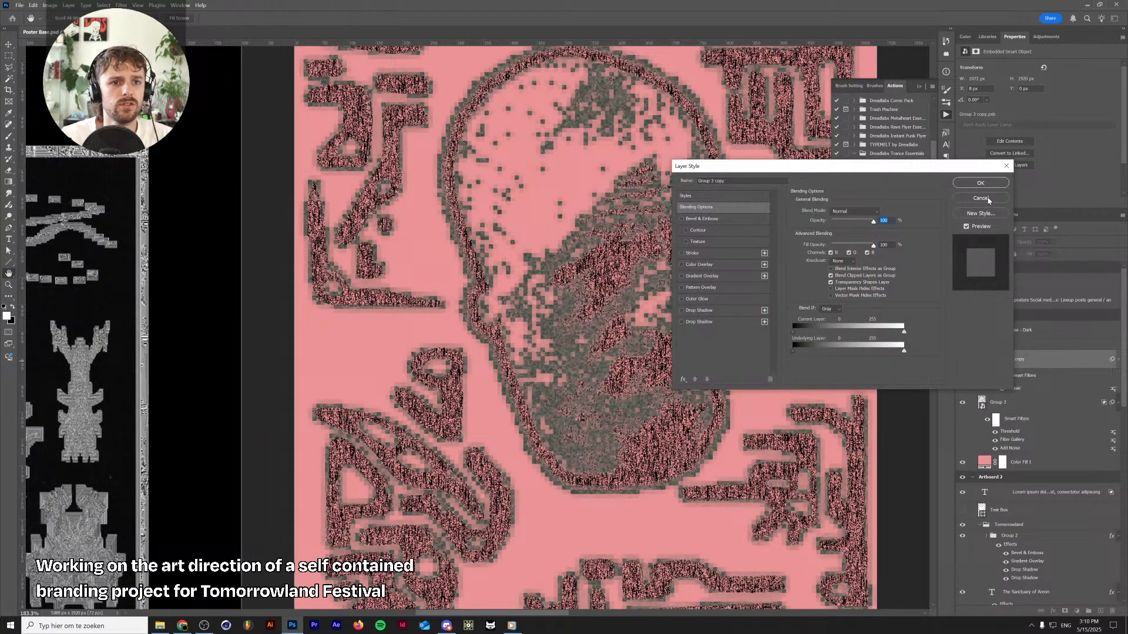
click(982, 198)
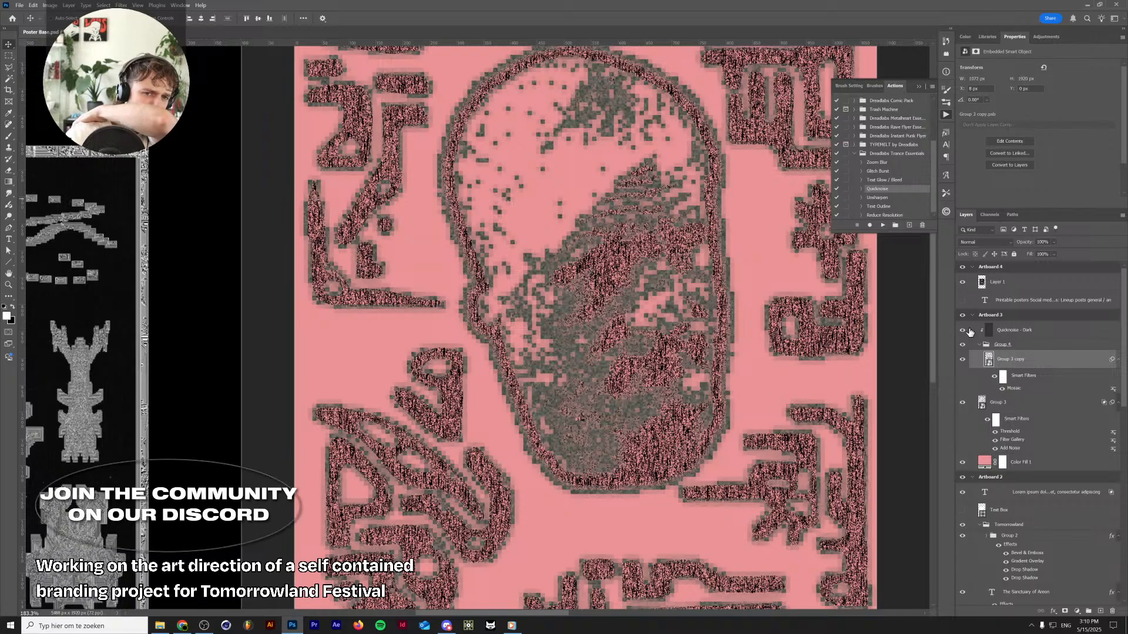
double_click(989, 360)
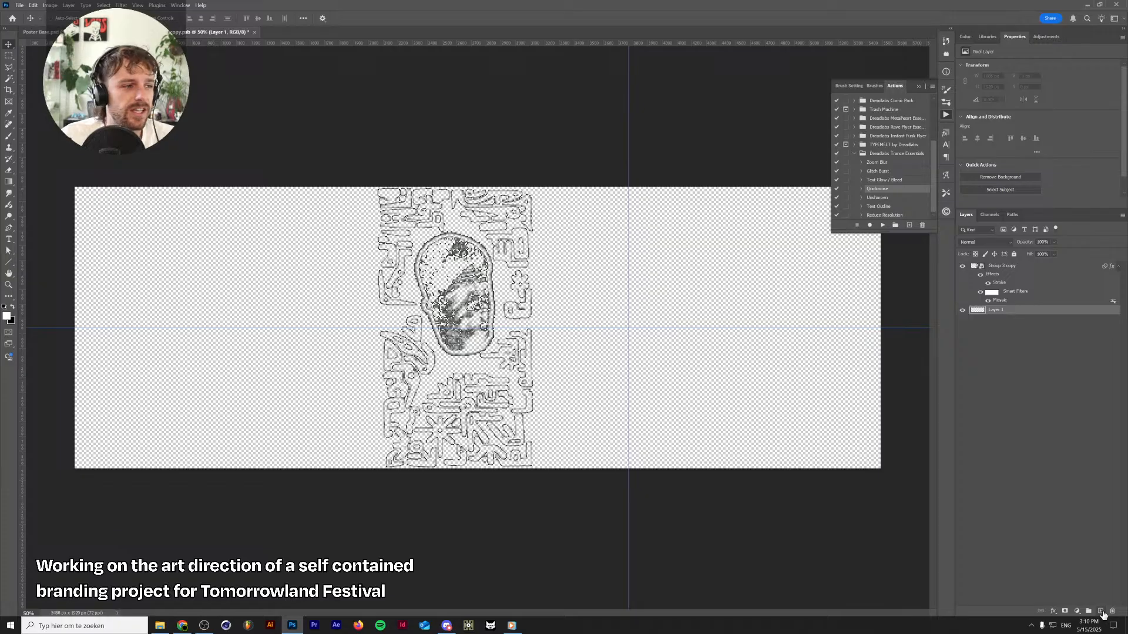
key(d)
key(ctrl+BackSpace)
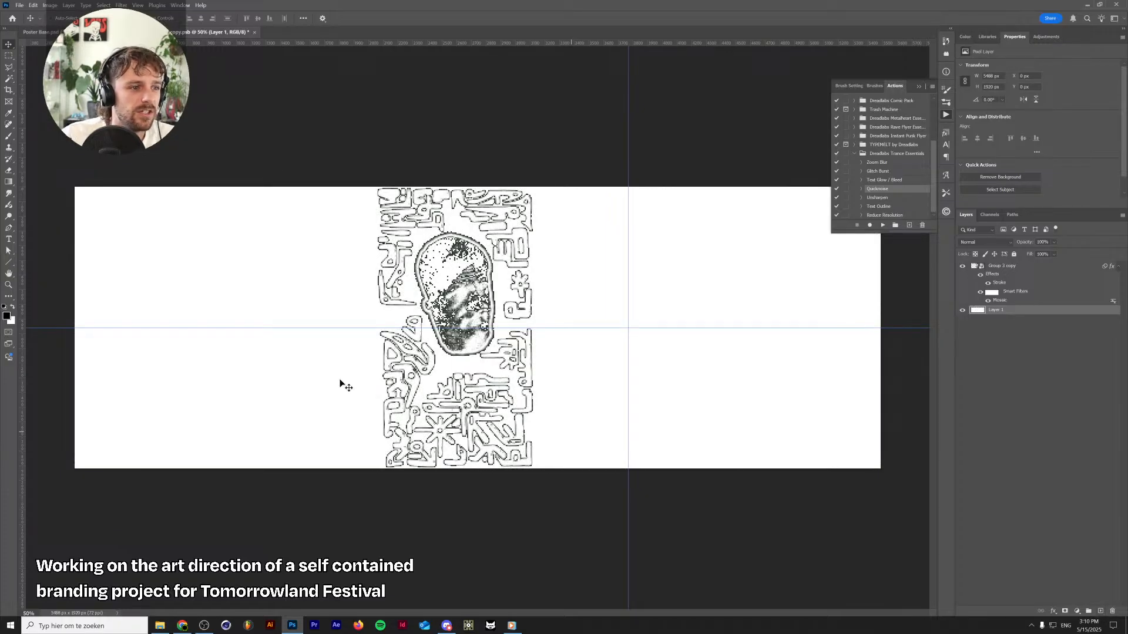
Add a Threshold adjustment above the outline artwork and raise its level to about 210
scroll(452, 285, up, 3)
scroll(401, 320, up, 4)
scroll(400, 321, down, 6)
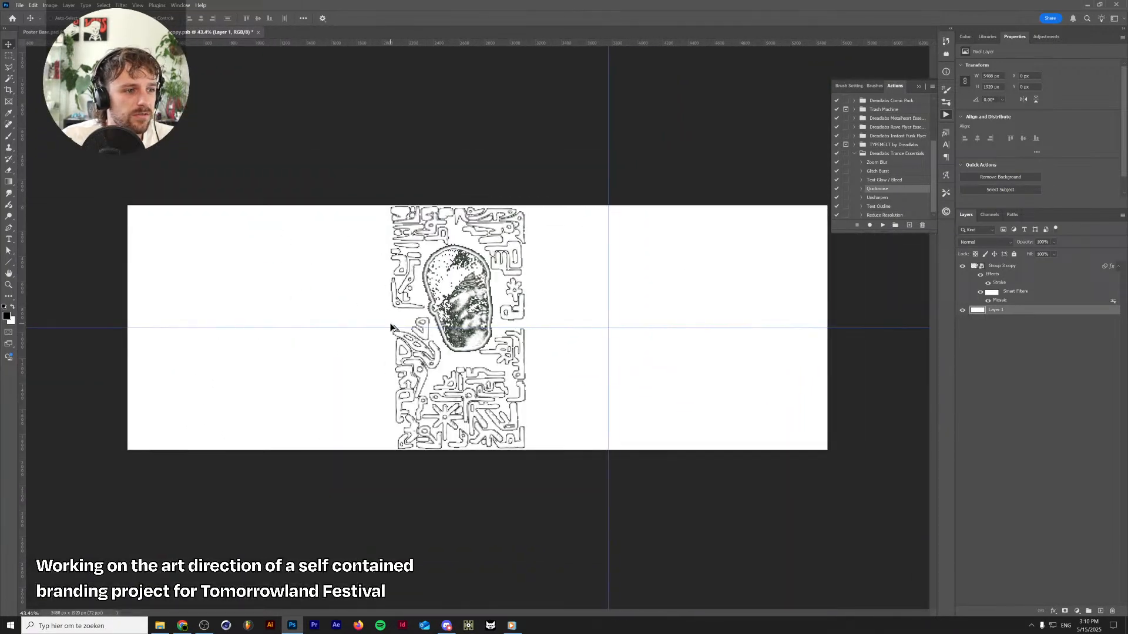
scroll(391, 336, up, 4)
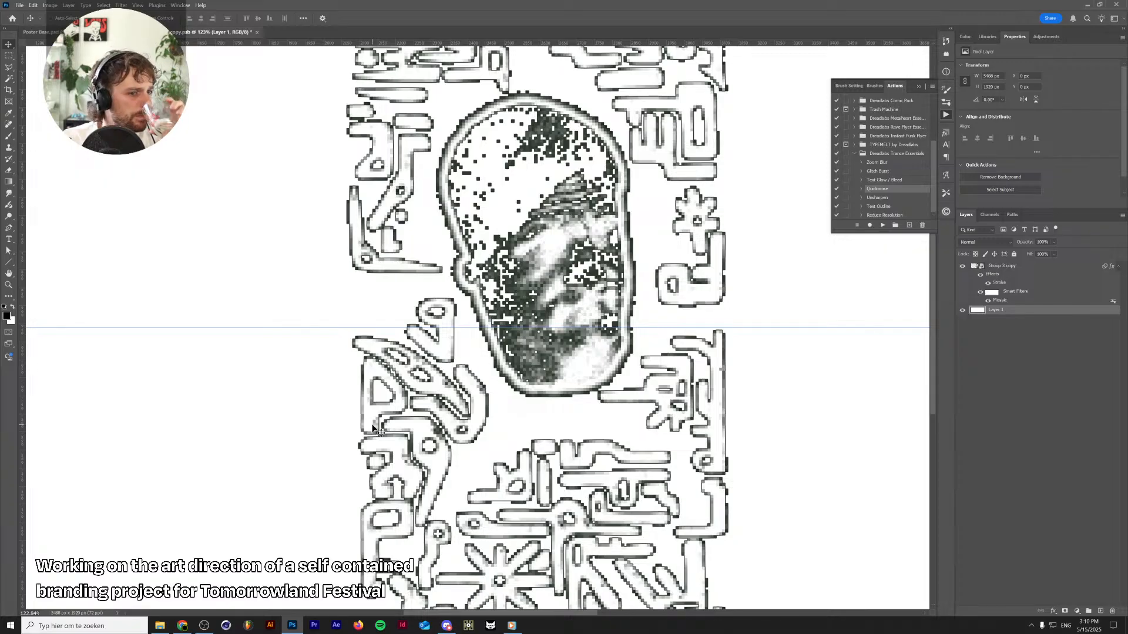
click(1003, 267)
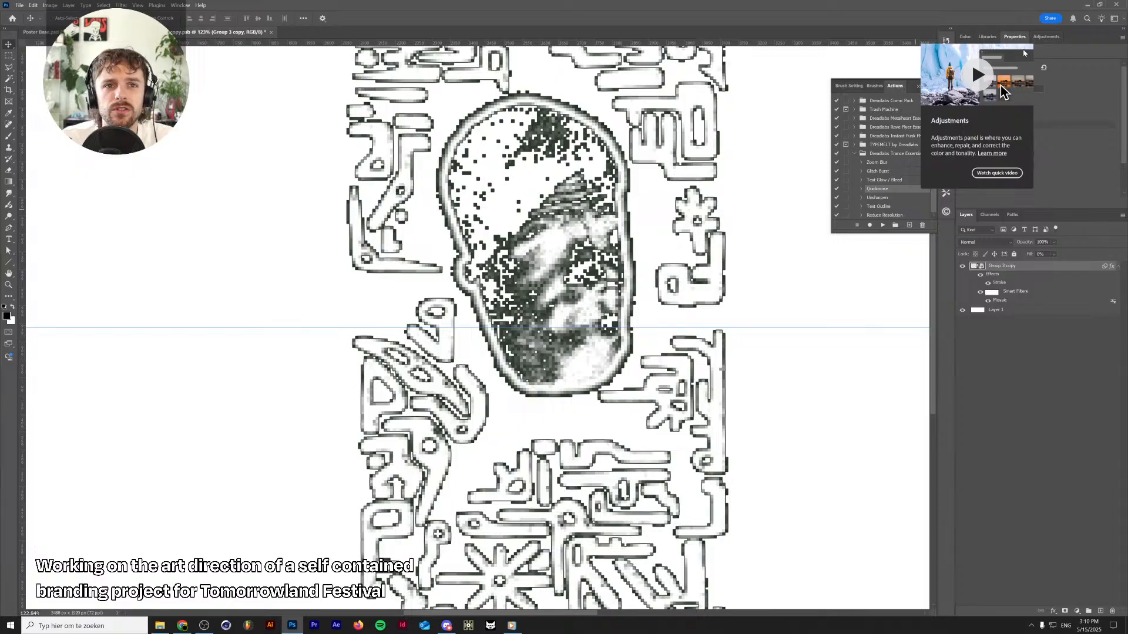
click(1057, 40)
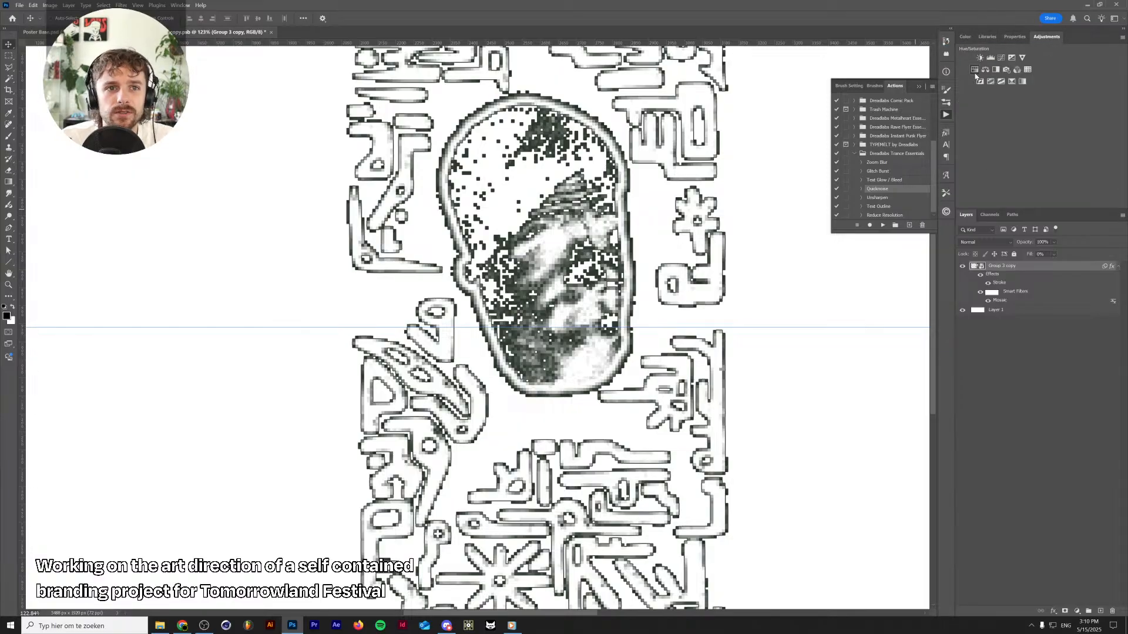
click(1003, 82)
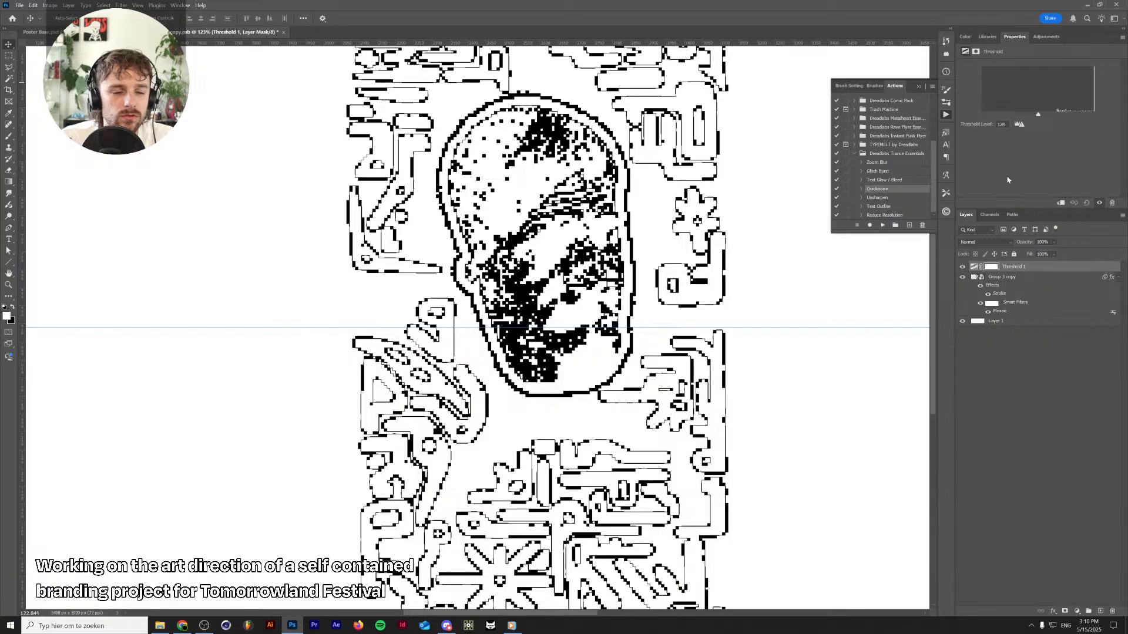
drag(1037, 116, 1074, 117)
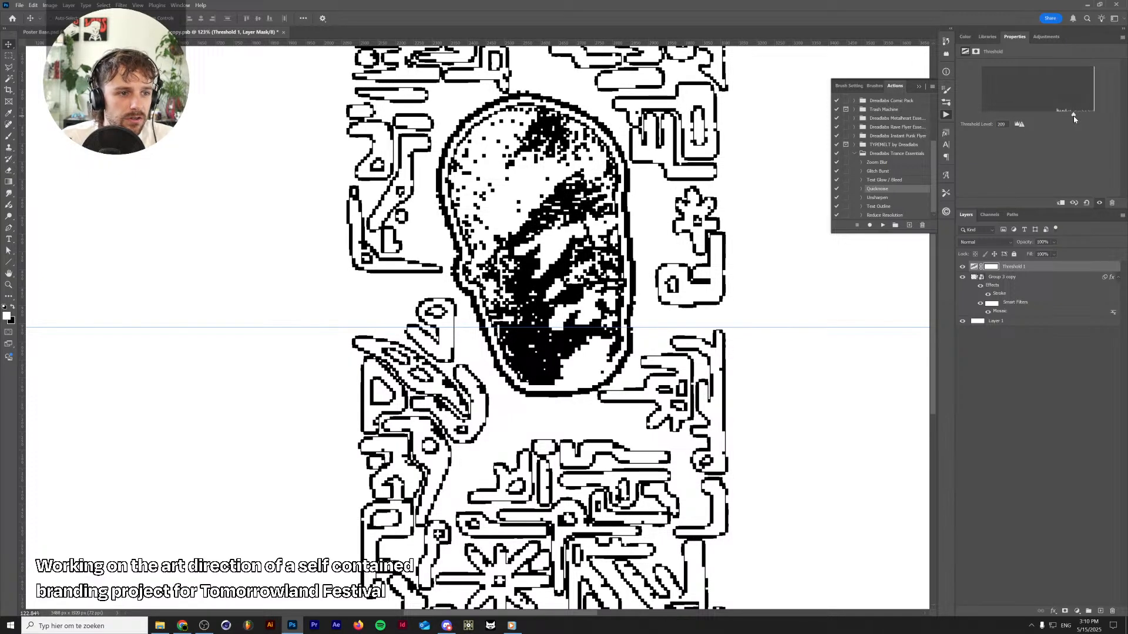
Inspect the thresholded outlines up close and as a whole, and save the smart object contents
scroll(545, 243, down, 5)
scroll(491, 370, up, 6)
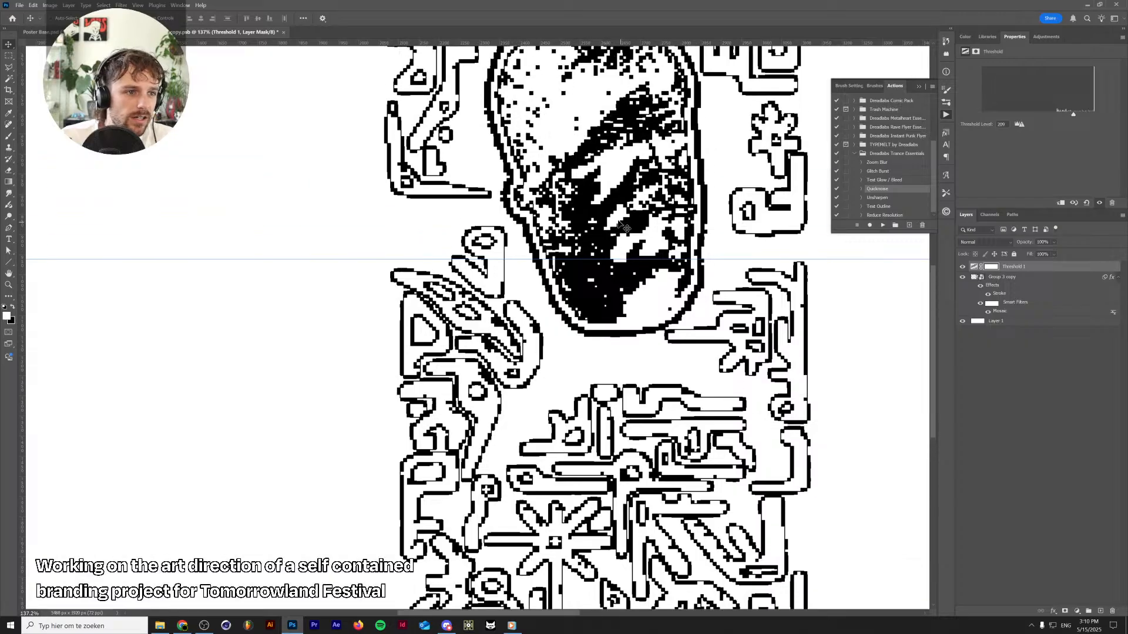
scroll(670, 258, down, 1)
scroll(669, 255, up, 2)
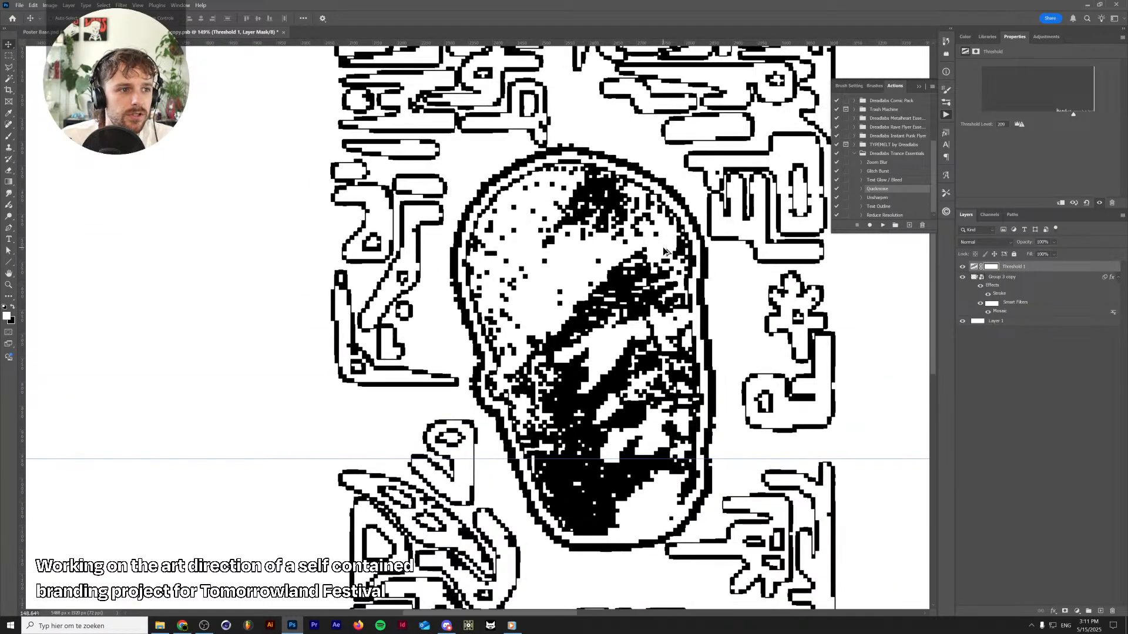
scroll(666, 252, down, 4)
scroll(666, 250, down, 4)
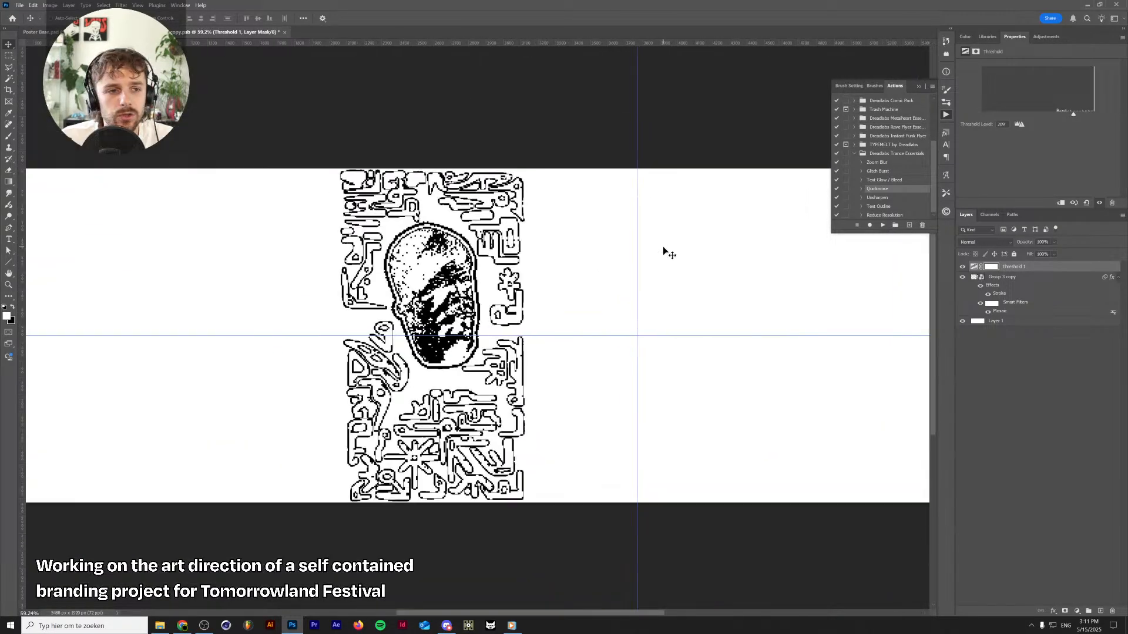
scroll(666, 249, up, 3)
drag(666, 247, 852, 220)
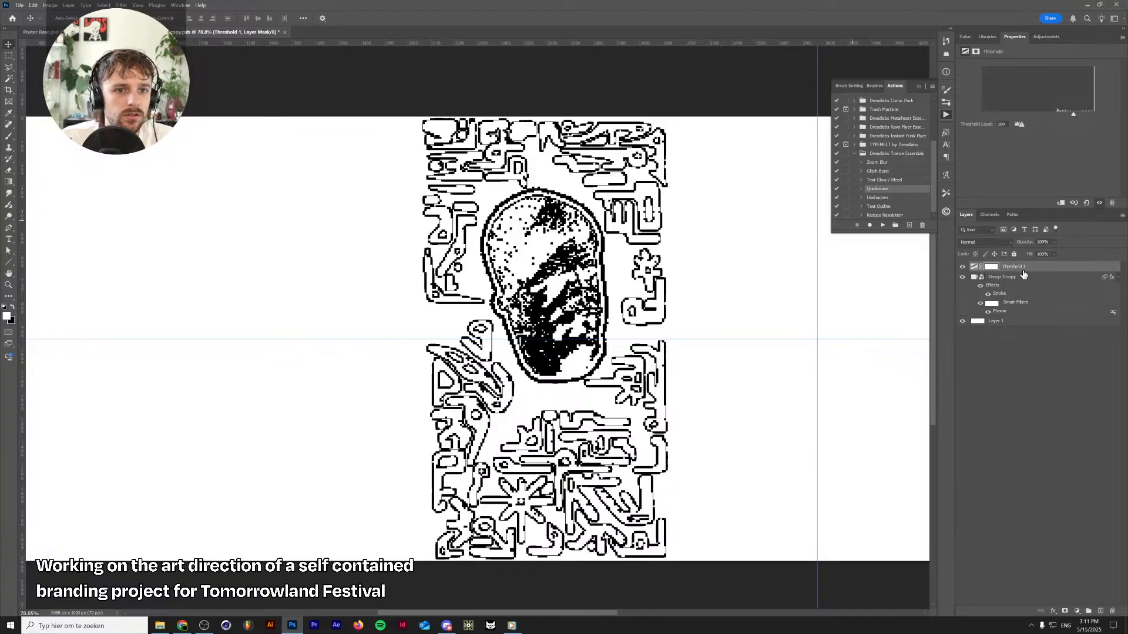
key(ctrl+s)
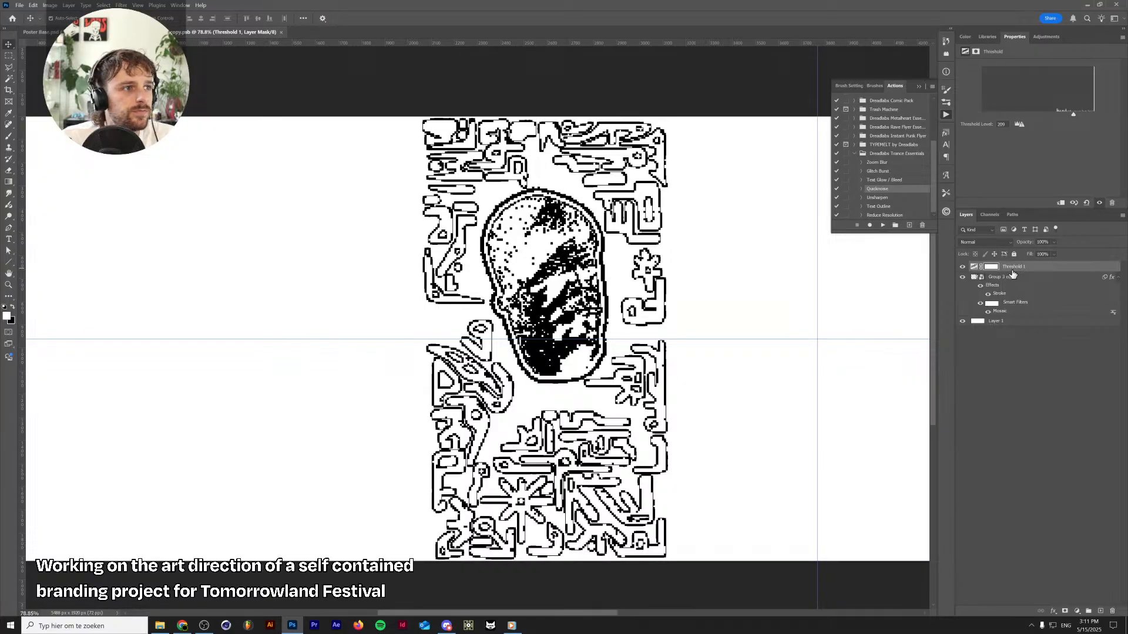
Group all the layers, hide the group's white areas with Blend If on the current layer, and return to the updated poster
click(1041, 327)
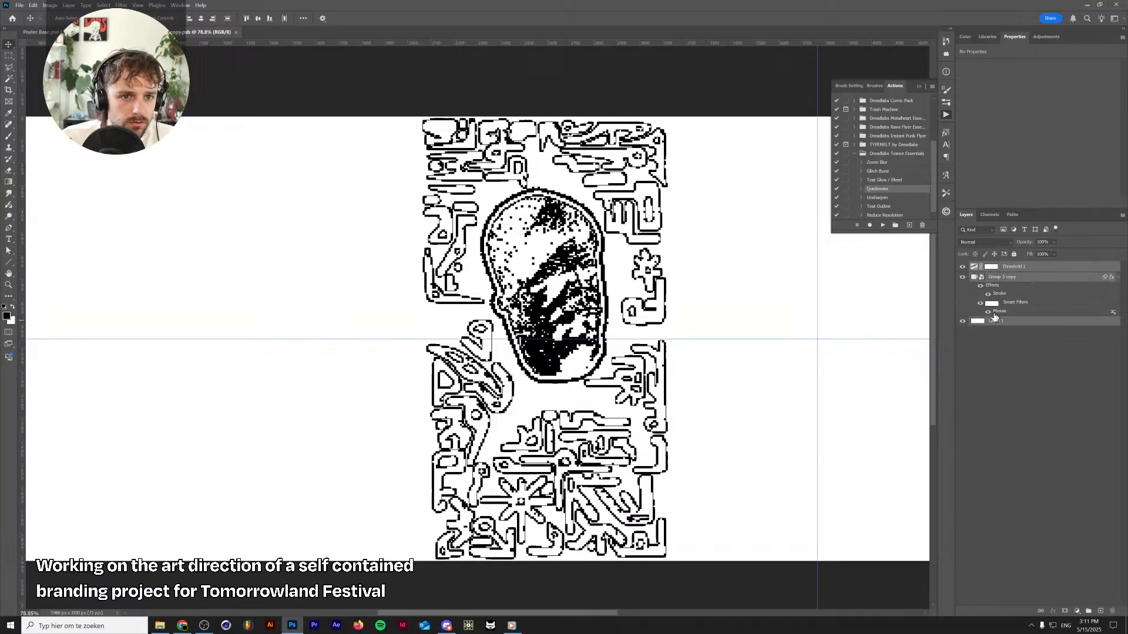
key(ctrl+g)
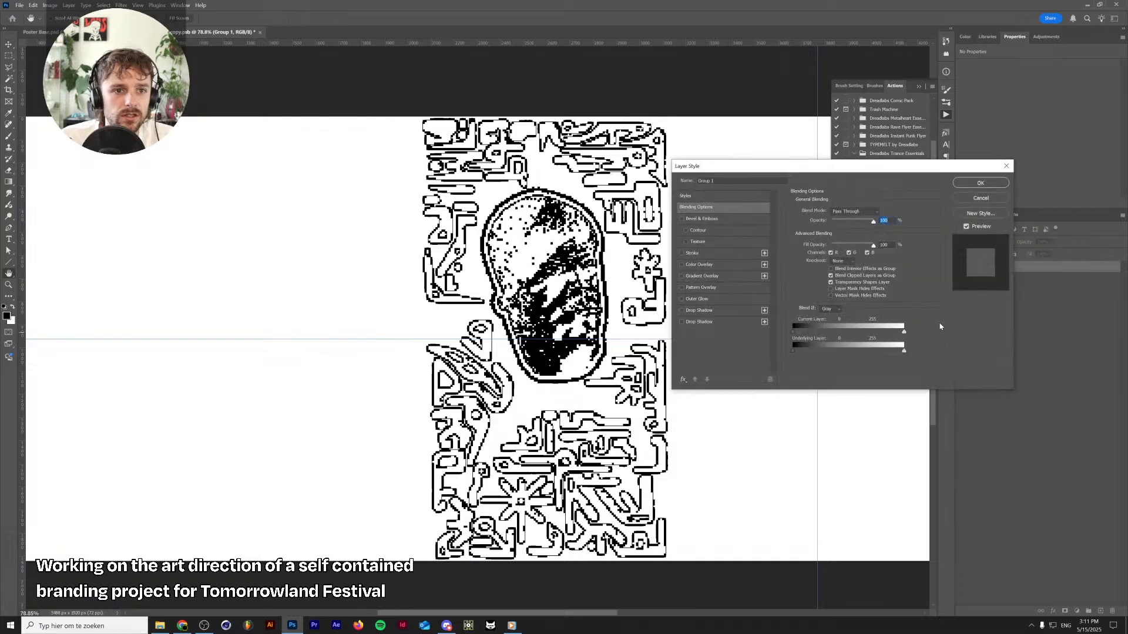
drag(910, 333, 859, 333)
click(990, 186)
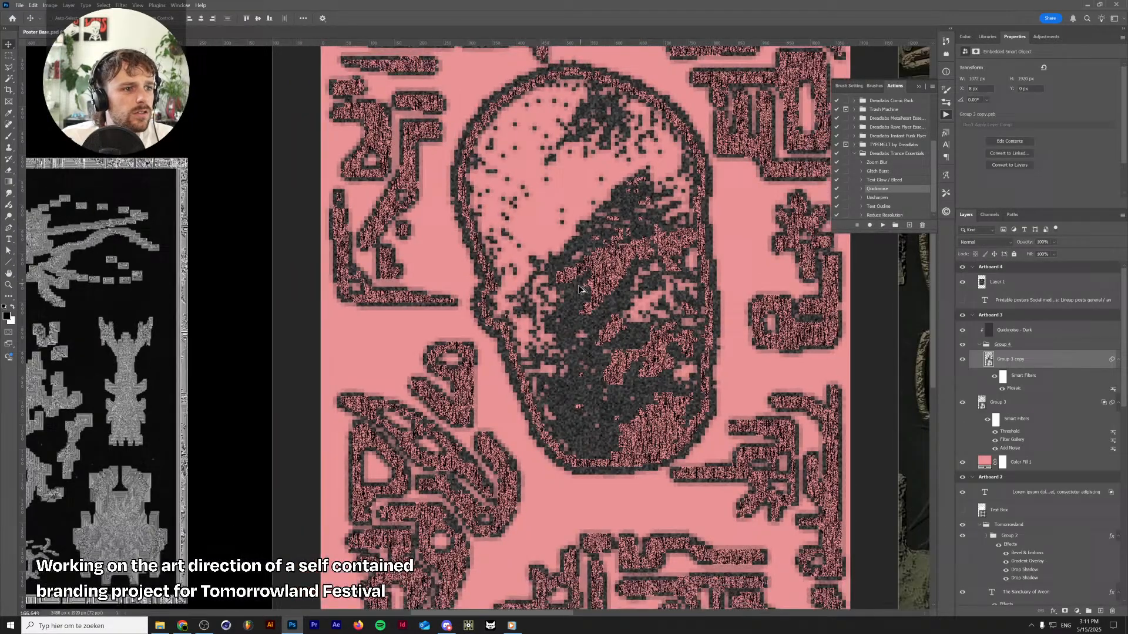
Change the Color Fill 1 background of Artboard 3 from pink to solid black
scroll(579, 289, down, 5)
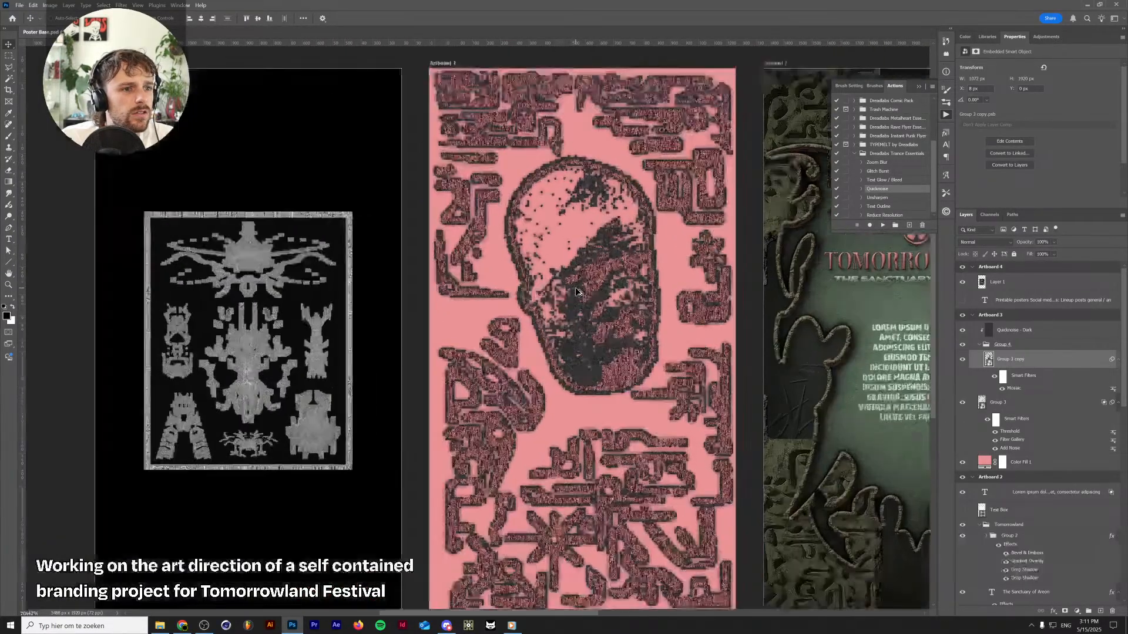
scroll(605, 338, up, 10)
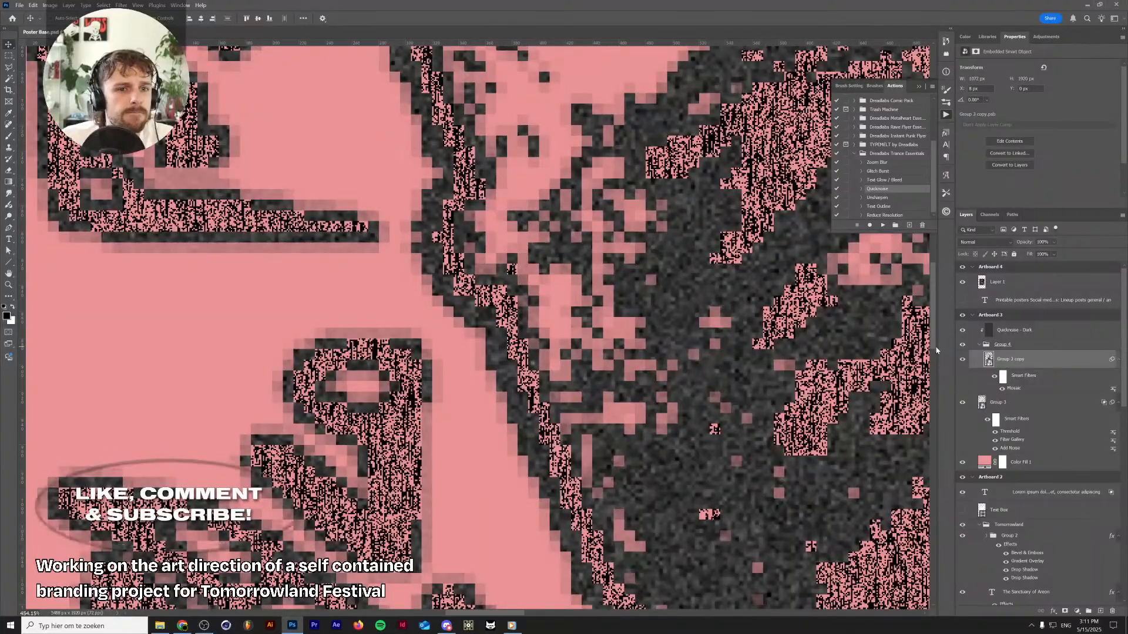
click(1002, 346)
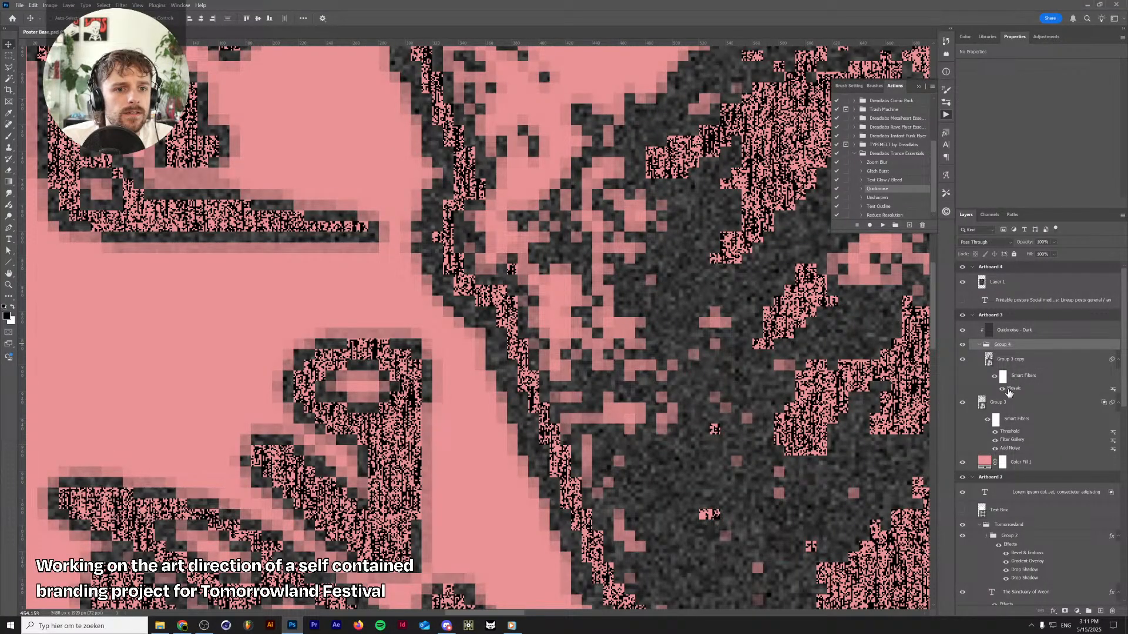
click(989, 363)
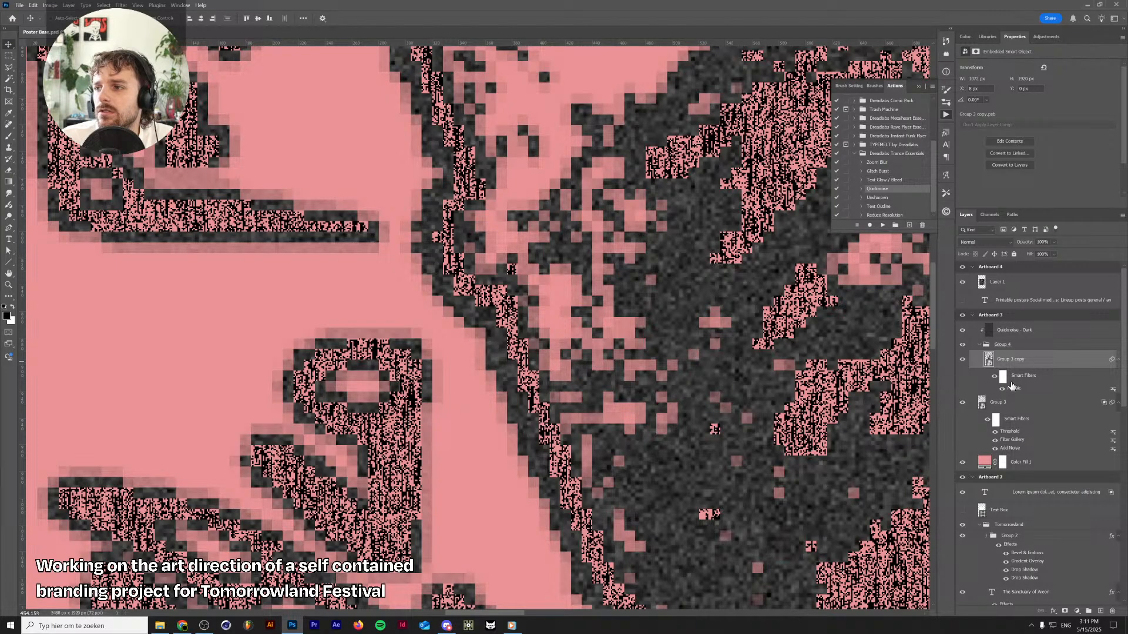
scroll(552, 361, down, 10)
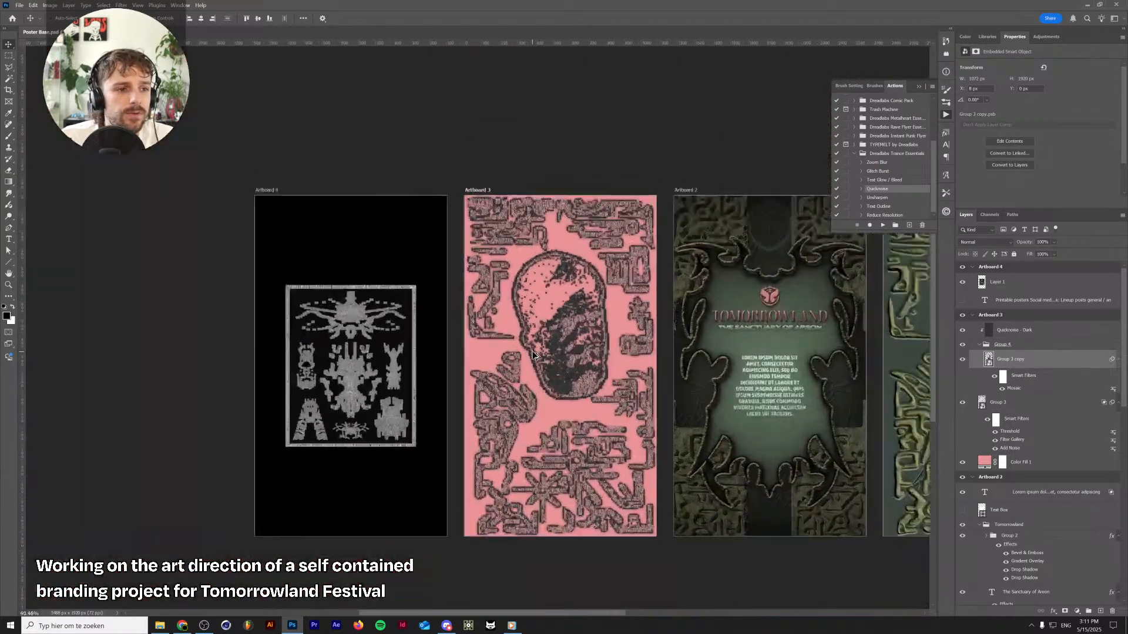
scroll(616, 347, up, 3)
click(982, 463)
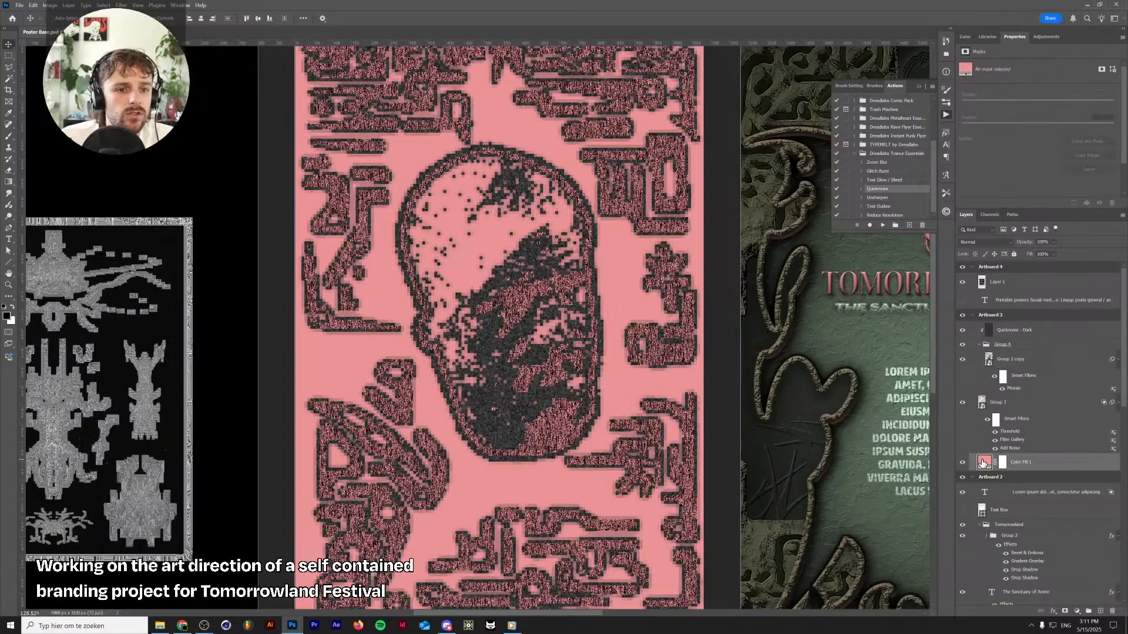
double_click(983, 463)
click(715, 380)
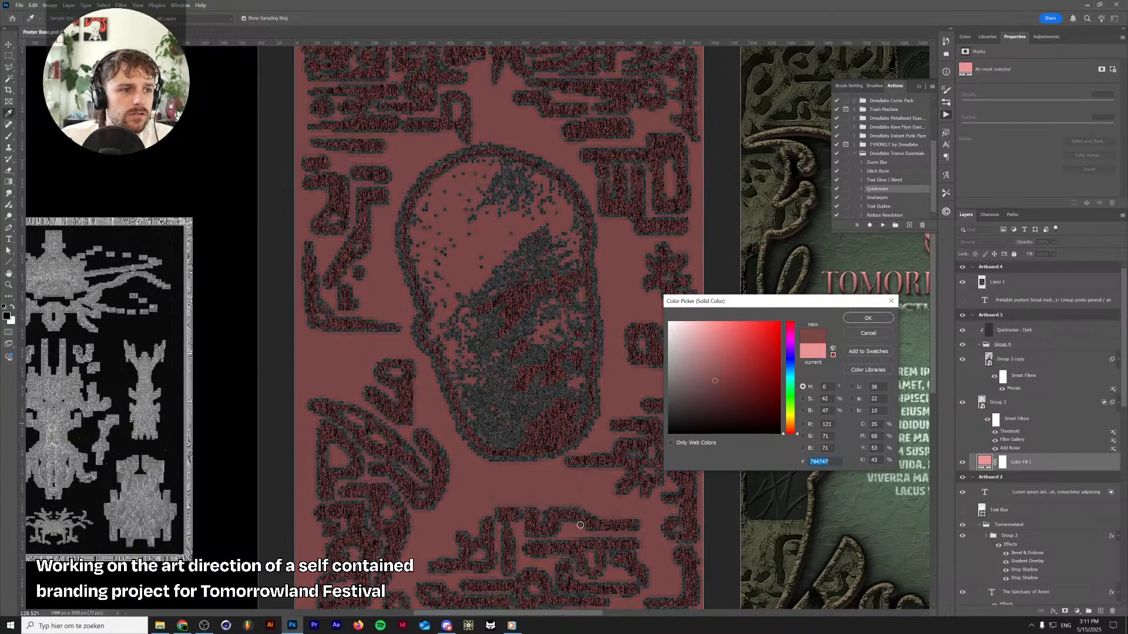
click(580, 524)
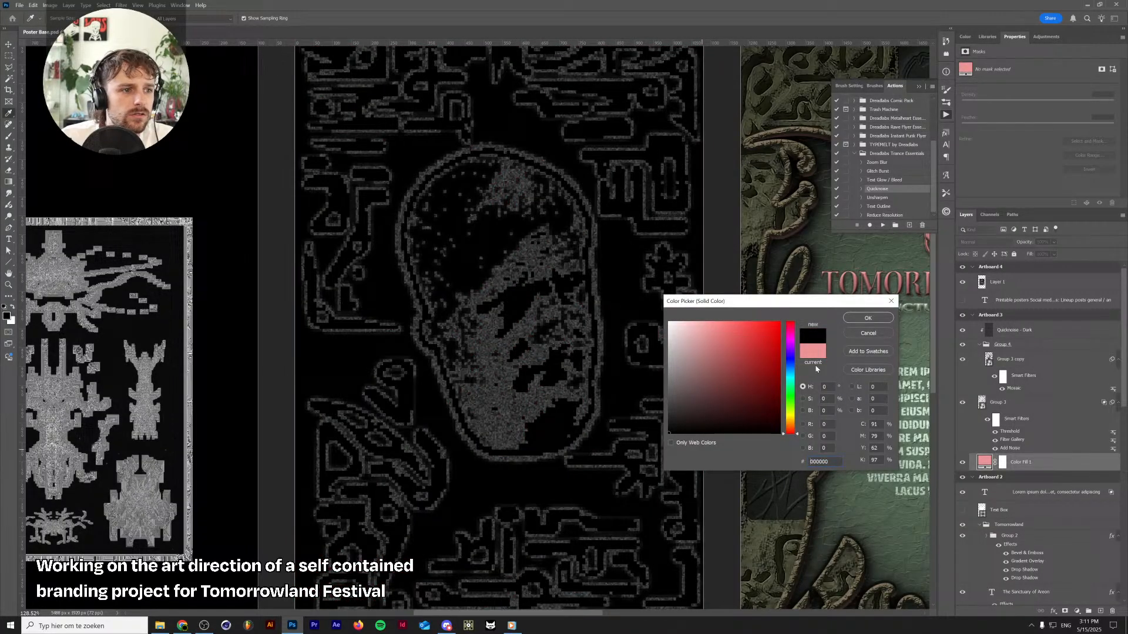
click(875, 321)
Group the artwork layers above the black fill and brighten the group with a steep, clipped Curves adjustment
click(1012, 405)
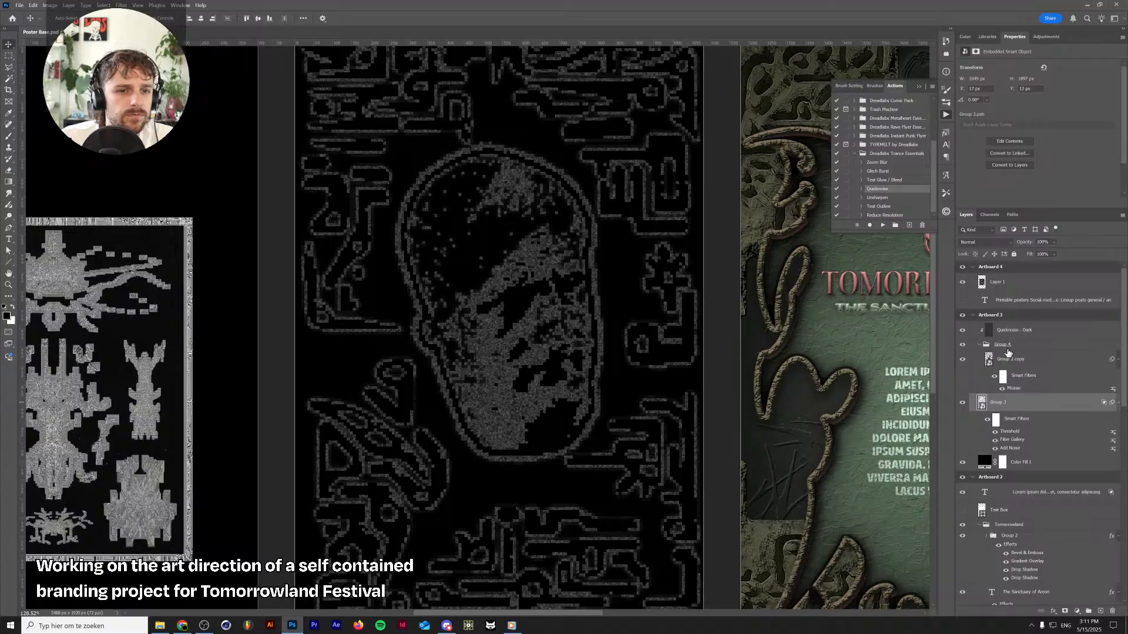
shift+click(1015, 331)
key(ctrl+g)
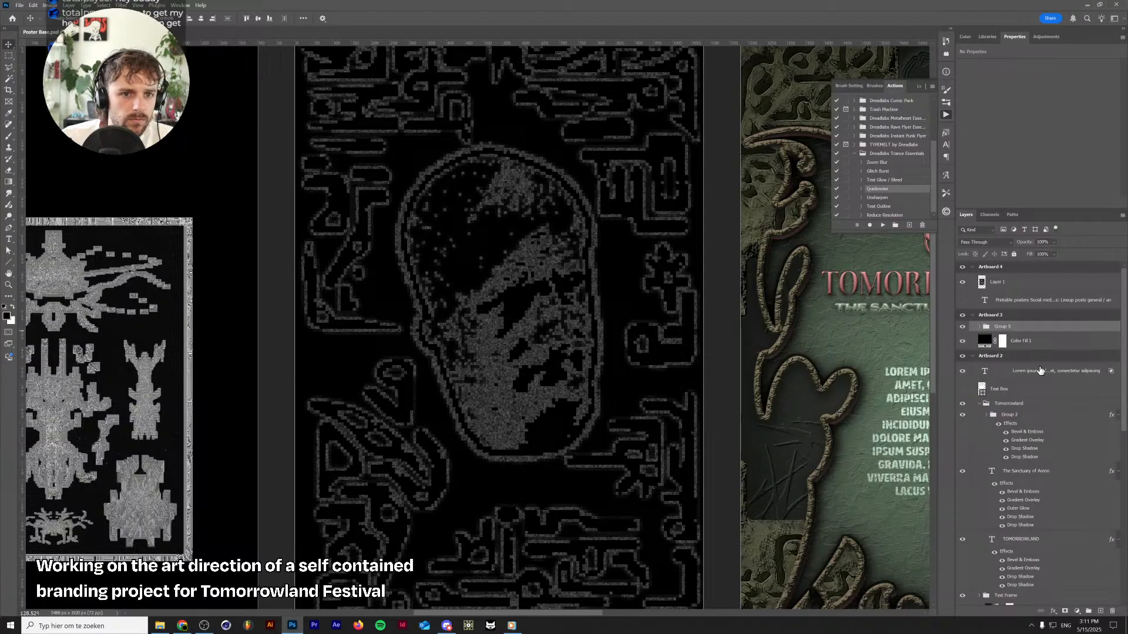
click(1046, 37)
click(1001, 57)
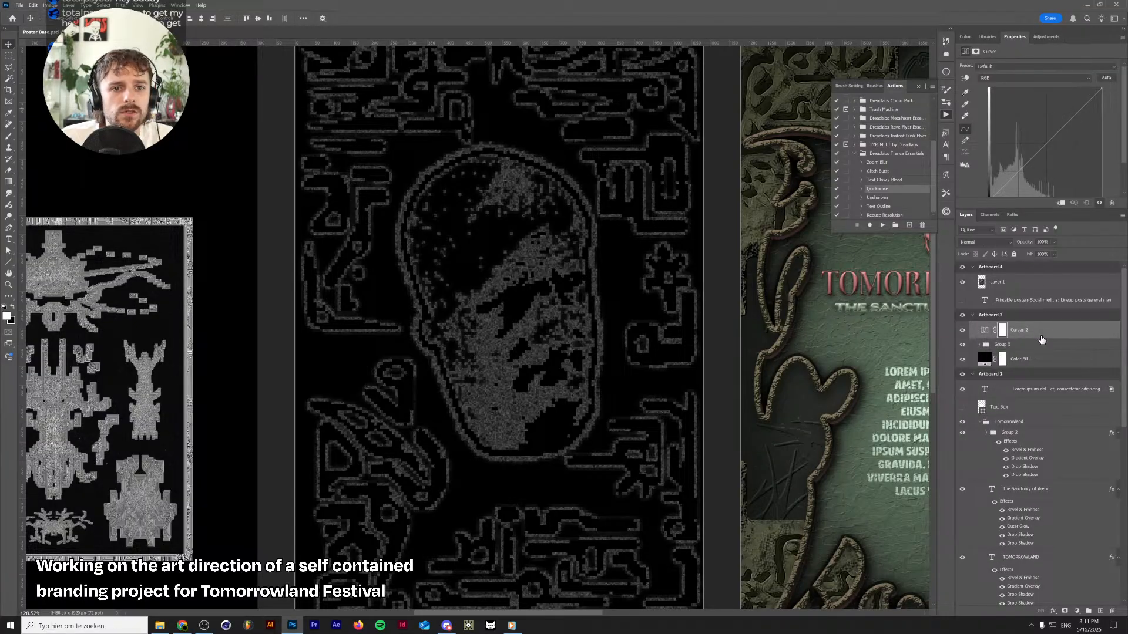
alt+click(1043, 337)
drag(1046, 147, 1030, 105)
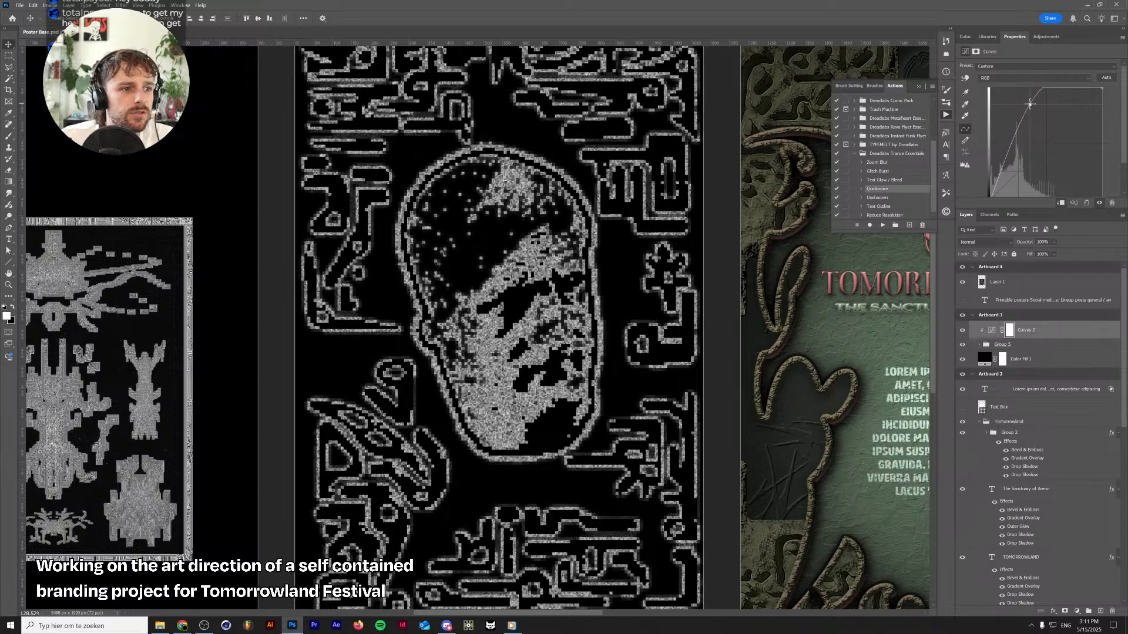
Group the Curves adjustment, artwork group and Color Fill 1 together and name the new group v1
alt+scroll(641, 253, down, 5)
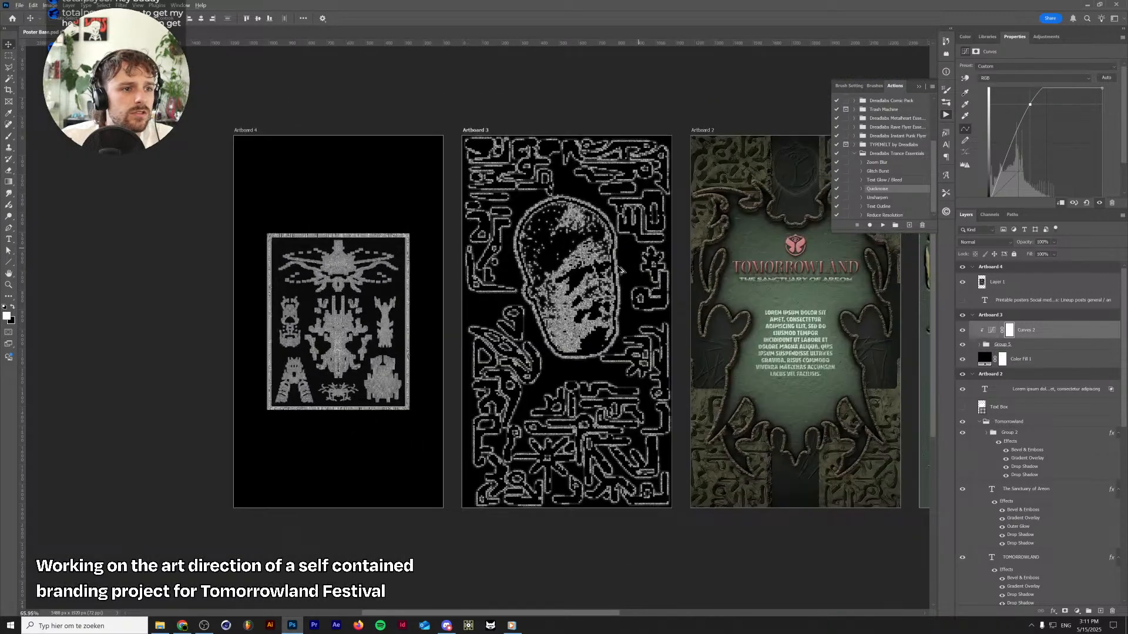
alt+scroll(619, 270, up, 1)
scroll(655, 294, right, 3)
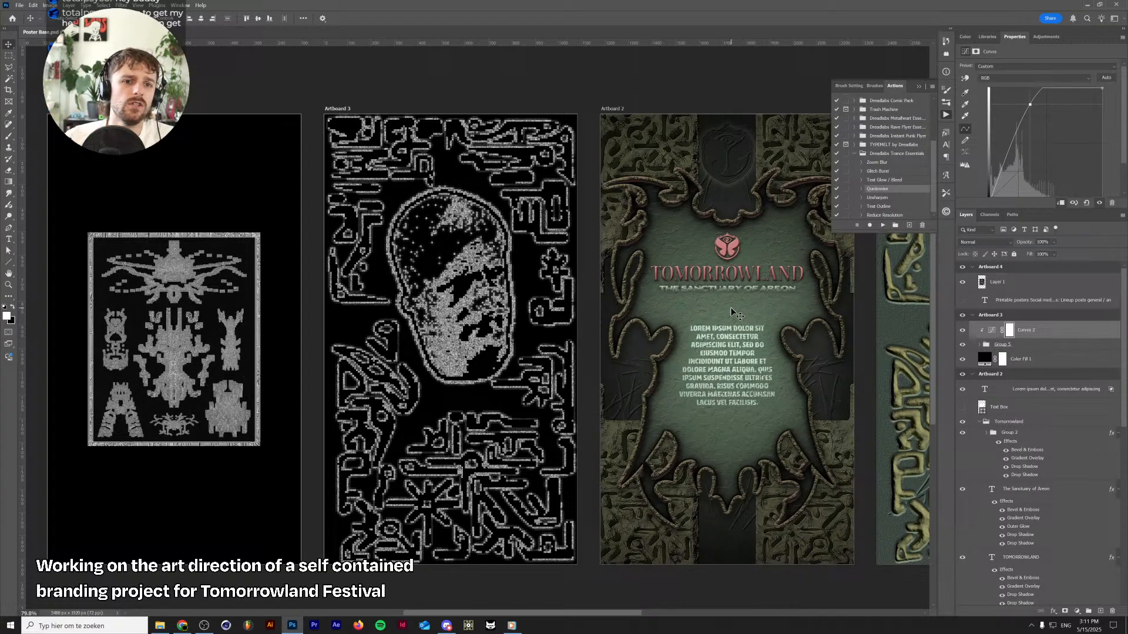
shift+click(1044, 364)
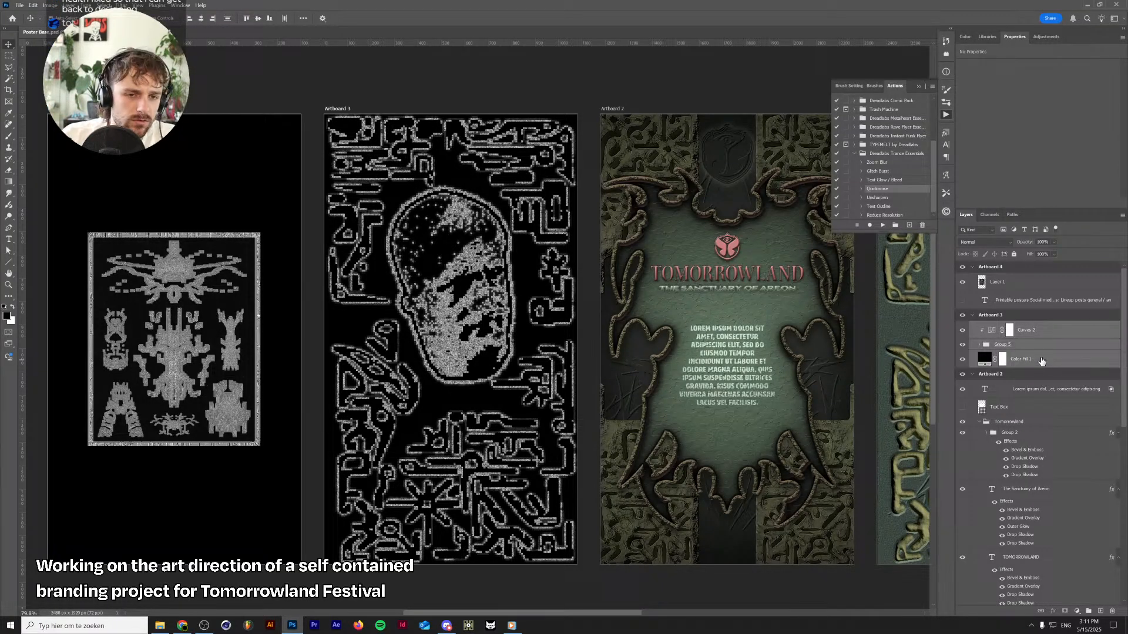
key(ctrl+g)
double_click(1001, 327)
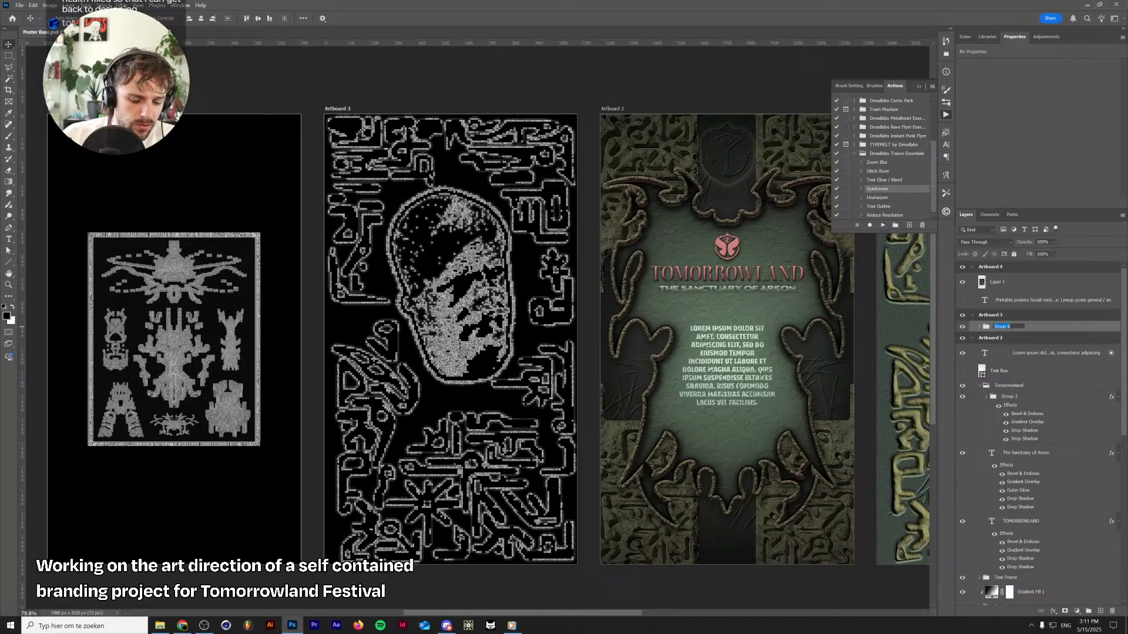
text(v1)
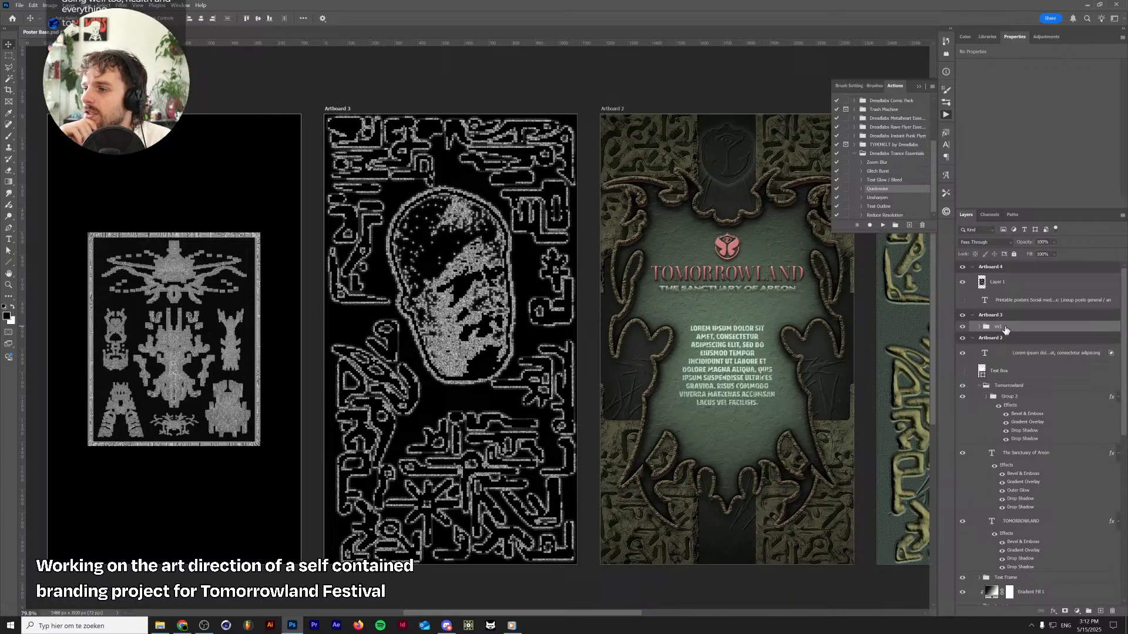
double_click(1001, 327)
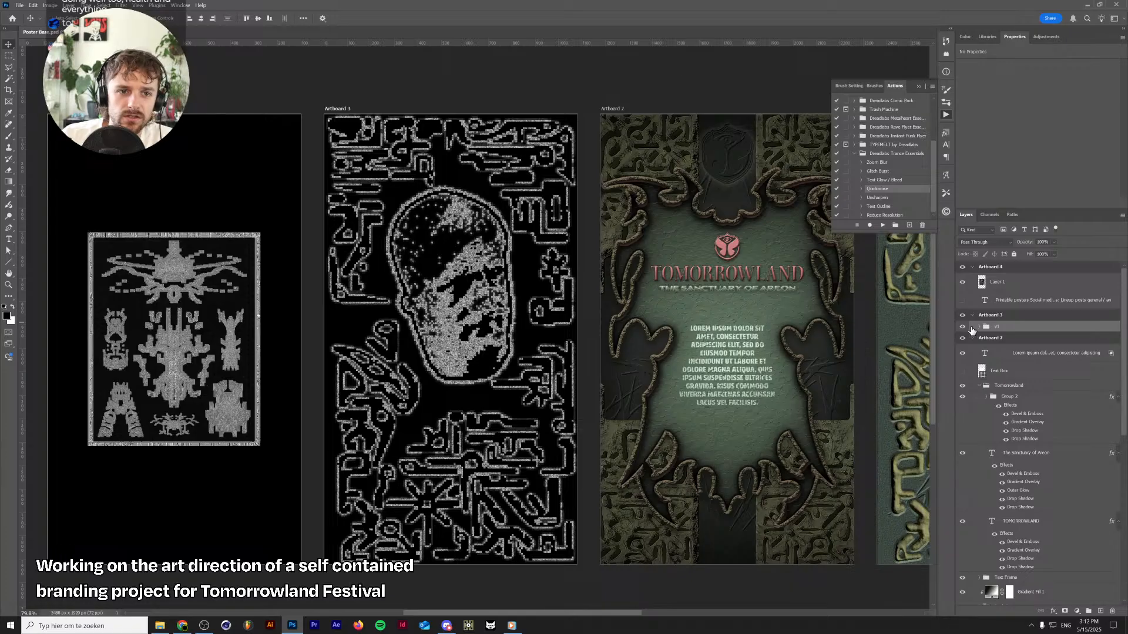
Hide the v1 group and add a new empty layer above it in Artboard 3
click(963, 327)
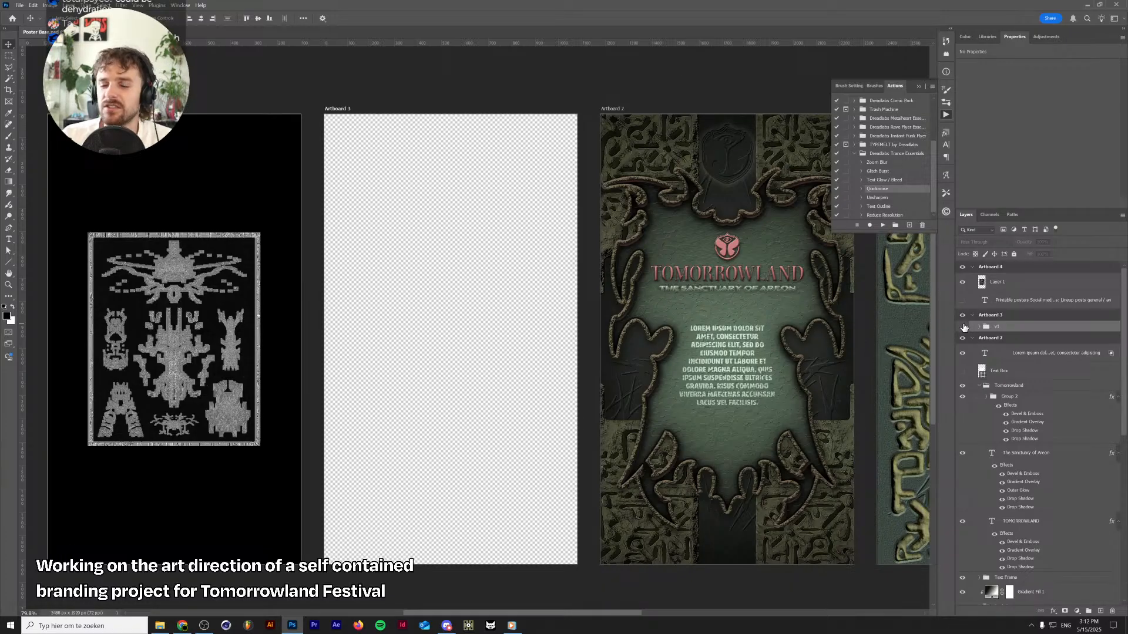
click(963, 327)
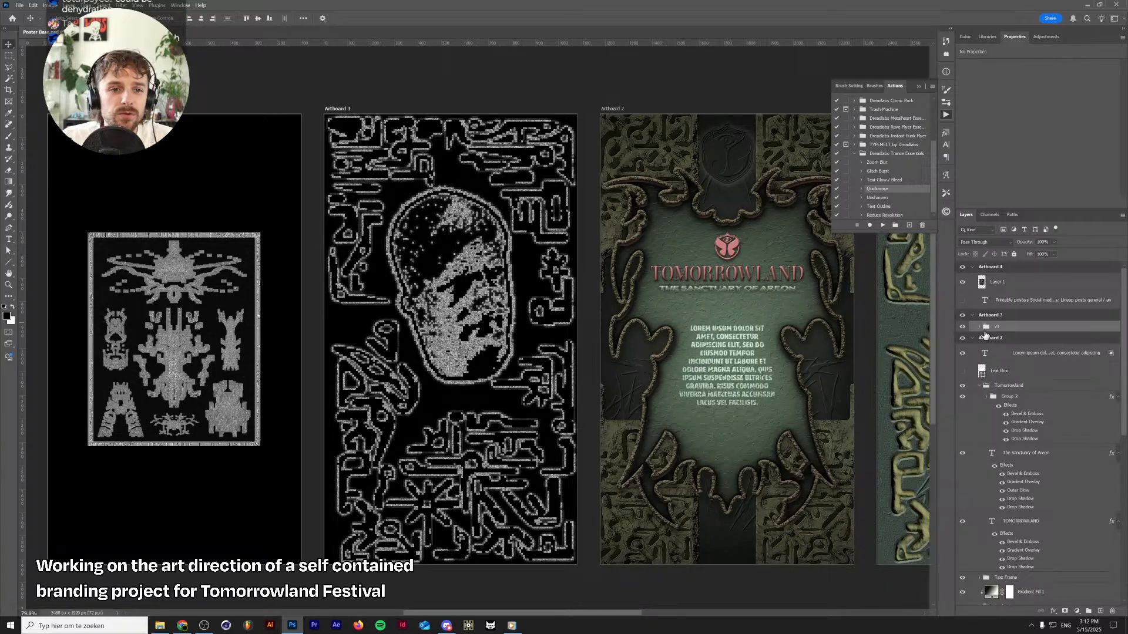
click(962, 327)
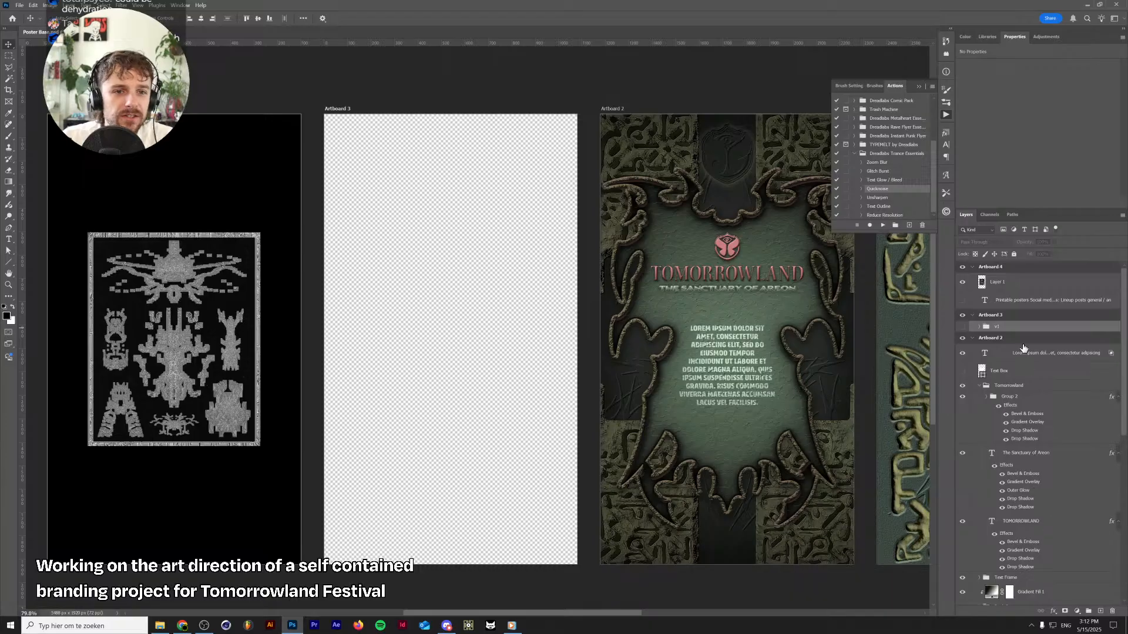
click(1100, 611)
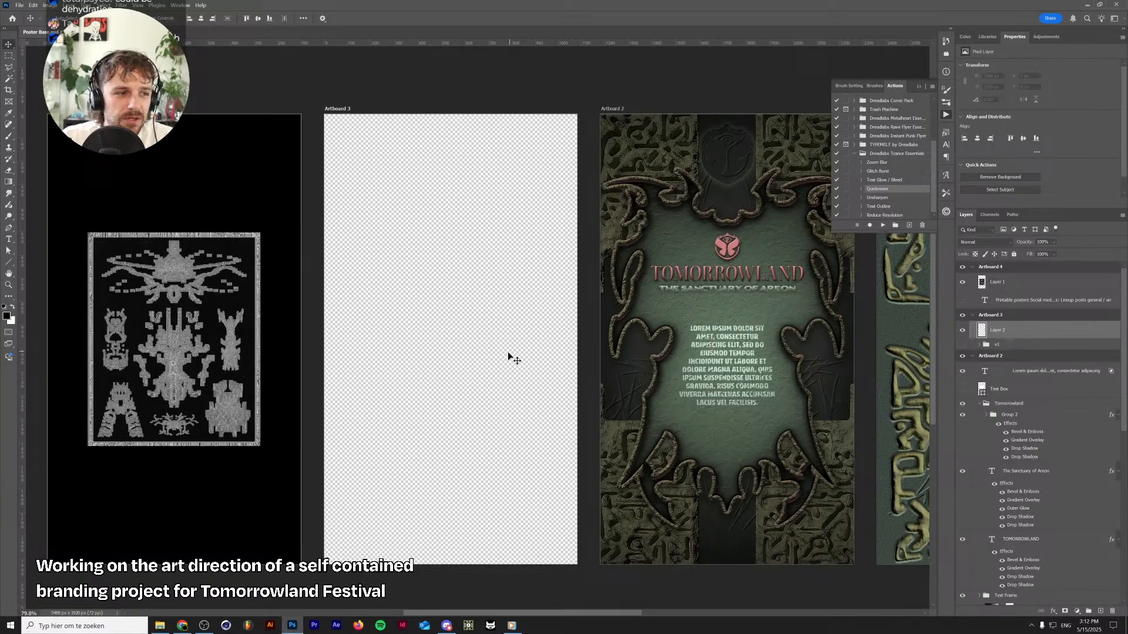
Examine the pixel texture of the reference artwork on Artboard 4, compare the other artboards, and collapse the actions list
drag(425, 393, 521, 372)
scroll(262, 355, up, 6)
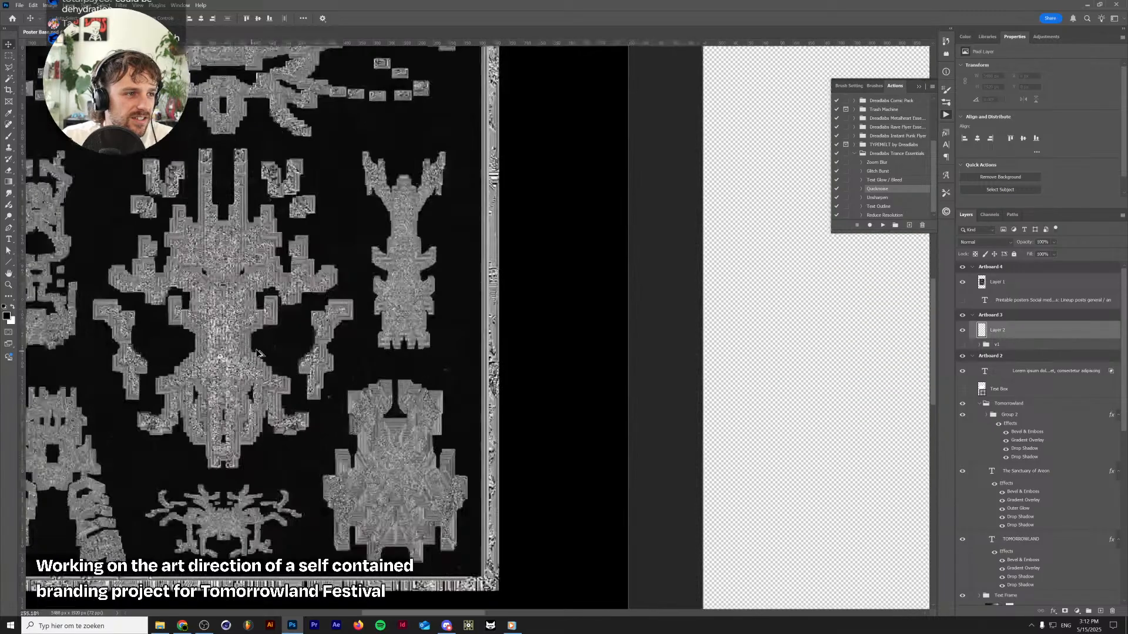
scroll(259, 353, up, 5)
scroll(284, 339, down, 8)
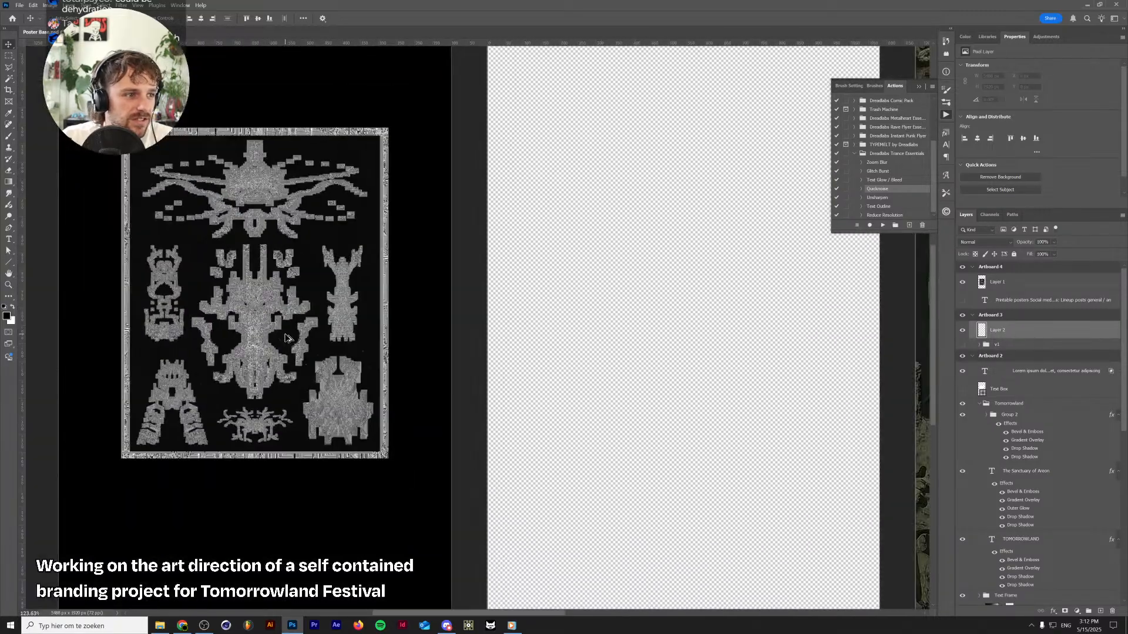
scroll(186, 336, up, 6)
scroll(185, 337, down, 10)
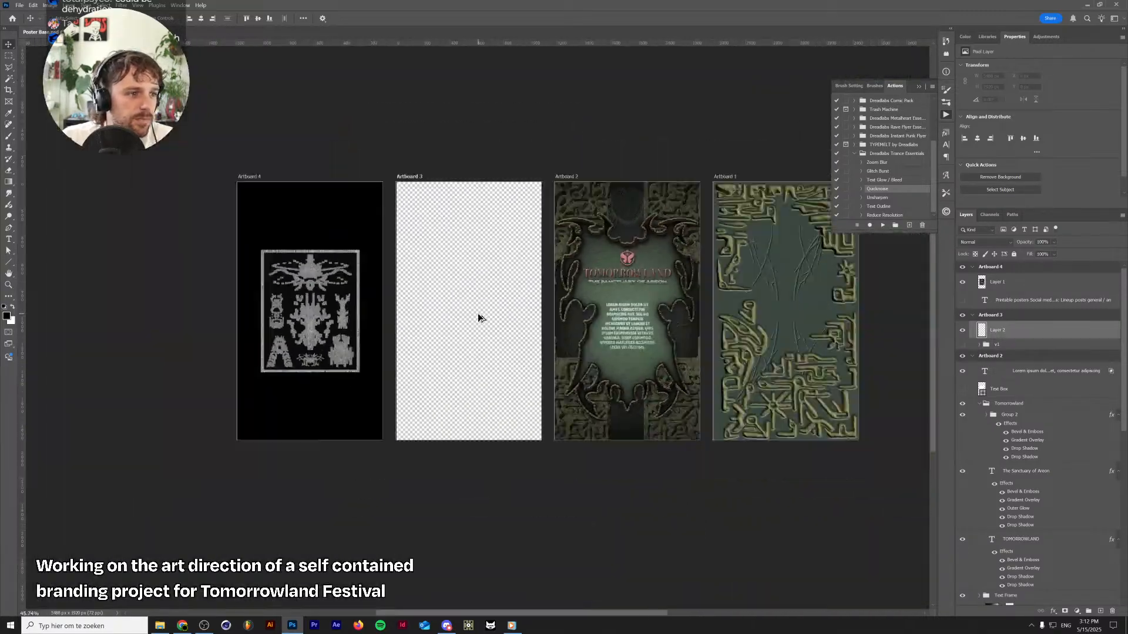
scroll(478, 317, up, 4)
drag(545, 294, 313, 318)
click(919, 86)
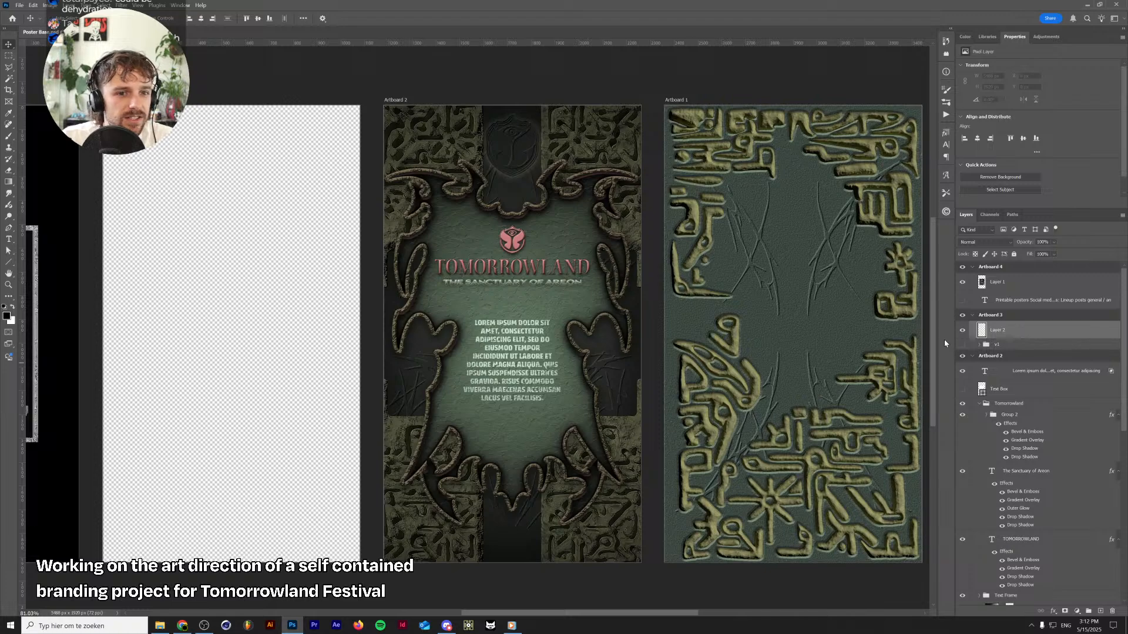
Toggle the v1 group's visibility to compare it with the neighbouring posters, leaving it hidden
click(963, 345)
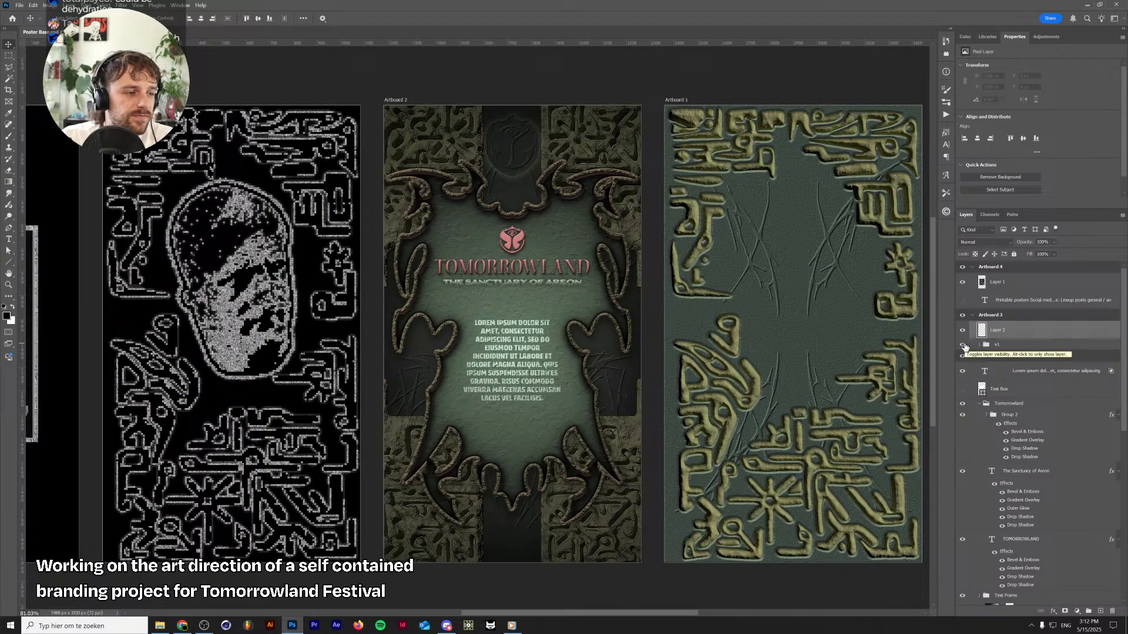
click(964, 346)
scroll(478, 466, left, 5)
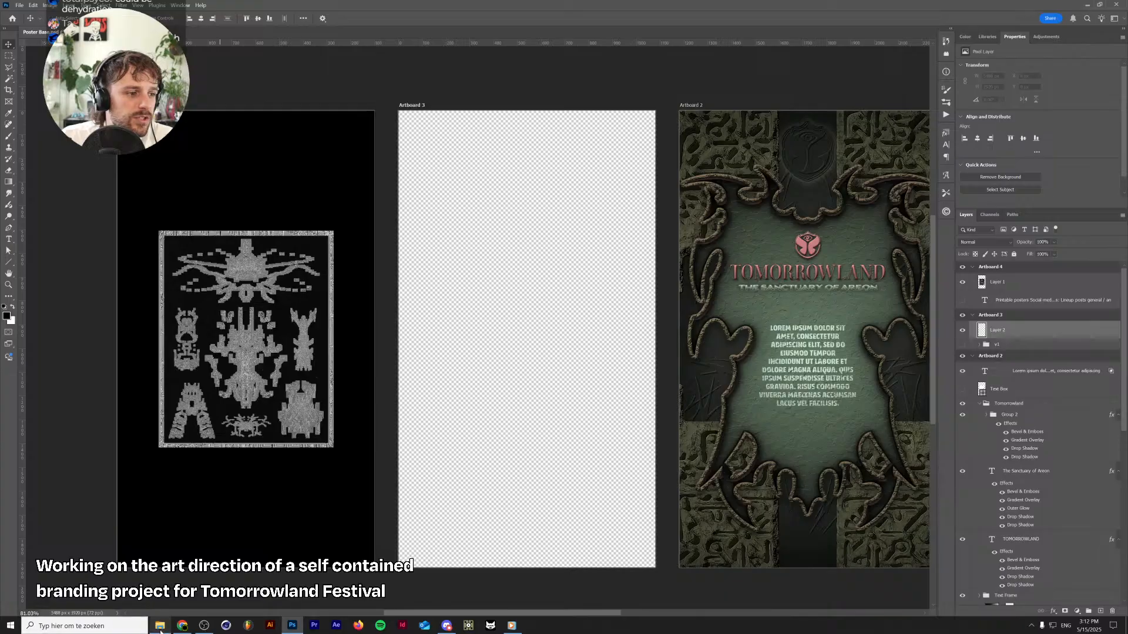
mouse_move(161, 630)
drag(540, 479, 381, 488)
click(963, 347)
scroll(721, 382, right, 3)
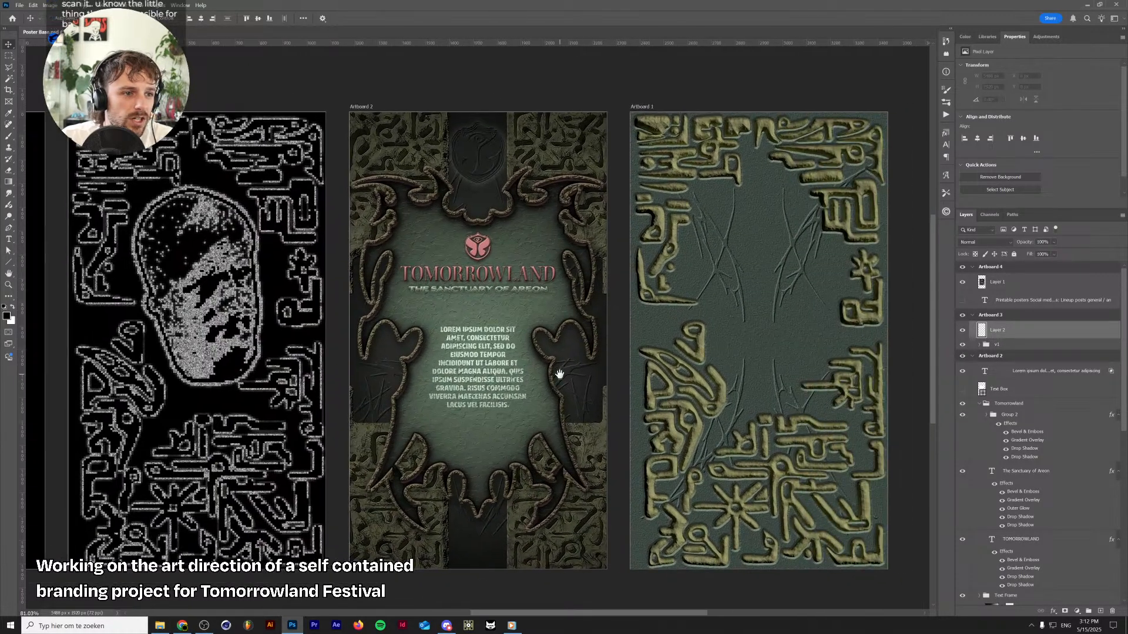
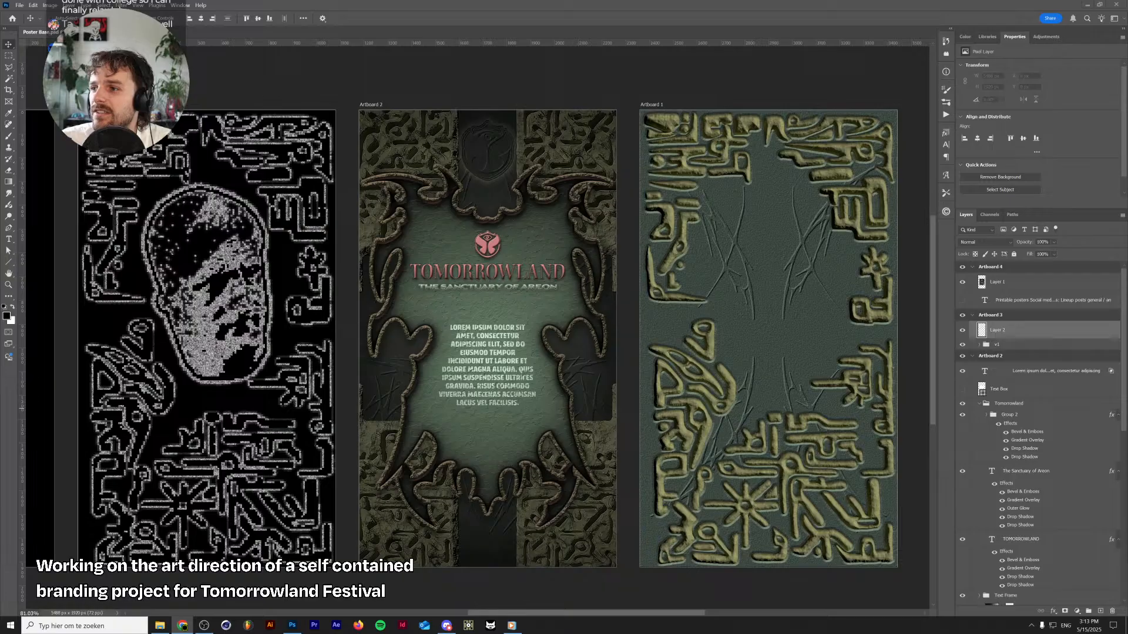
click(493, 3)
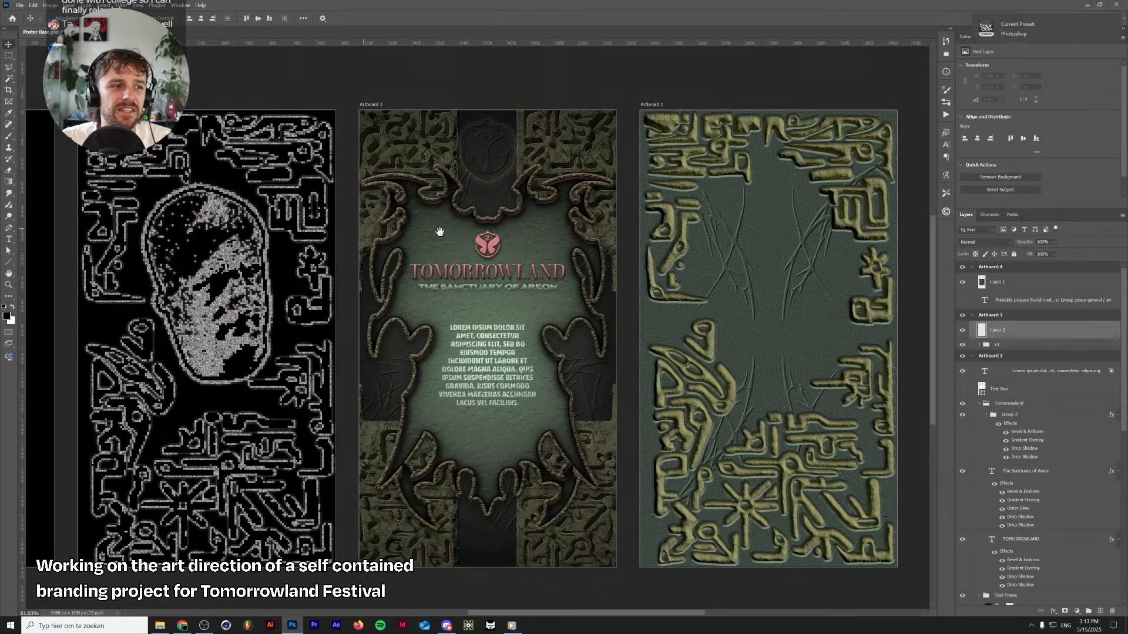
drag(351, 232, 691, 217)
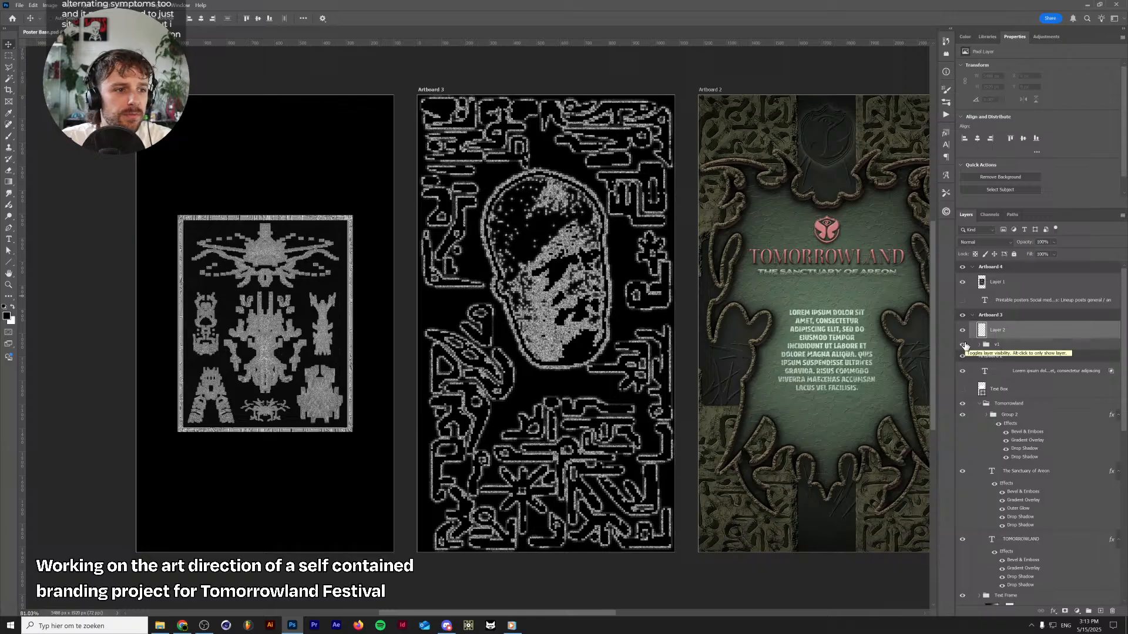
click(963, 345)
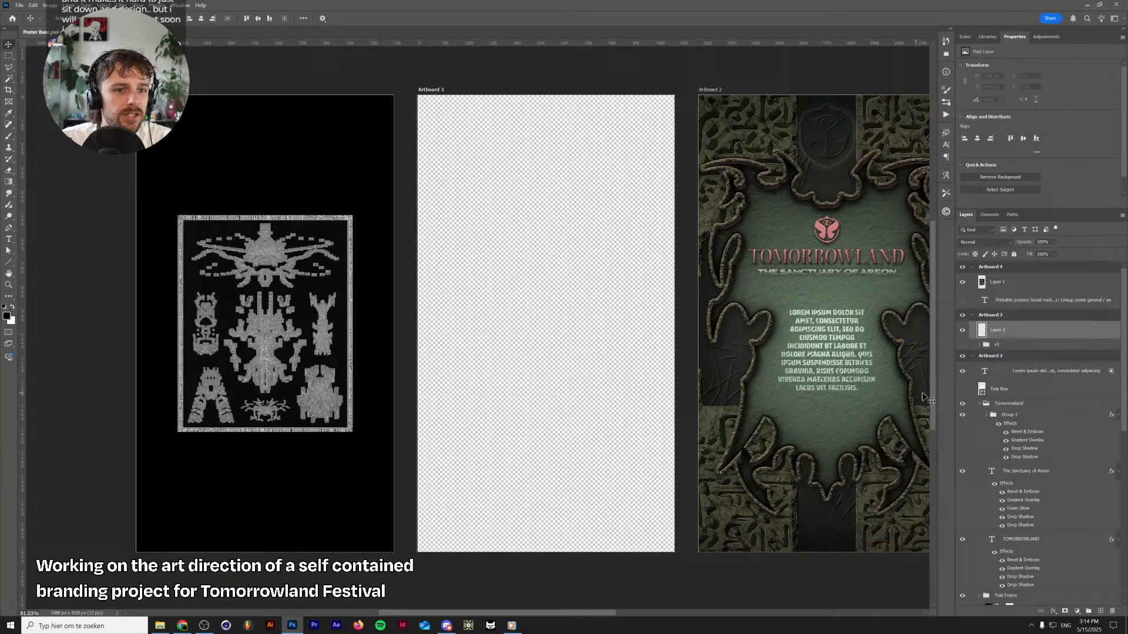
Open Patterns 2.ai from the Tomorrowland Poster Design folder in Illustrator
click(160, 625)
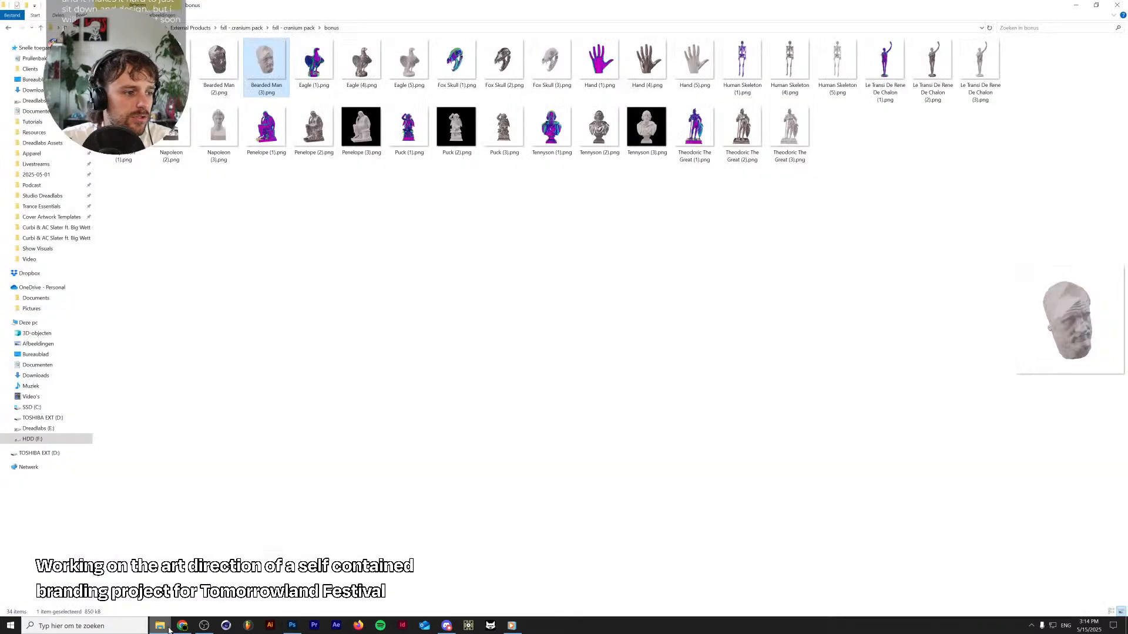
click(32, 122)
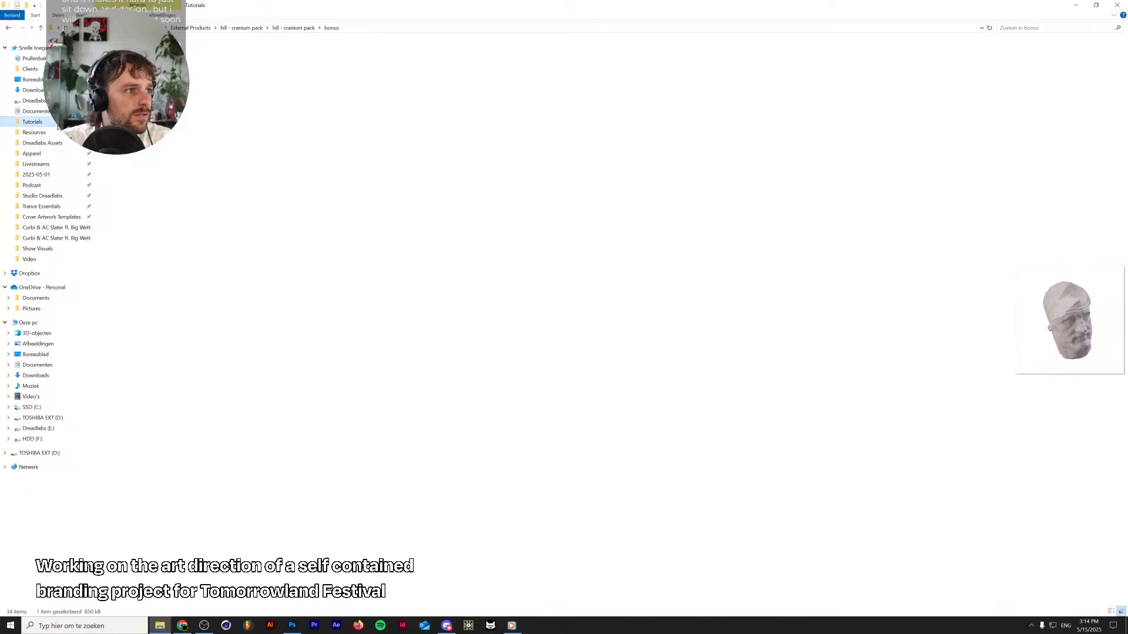
double_click(172, 214)
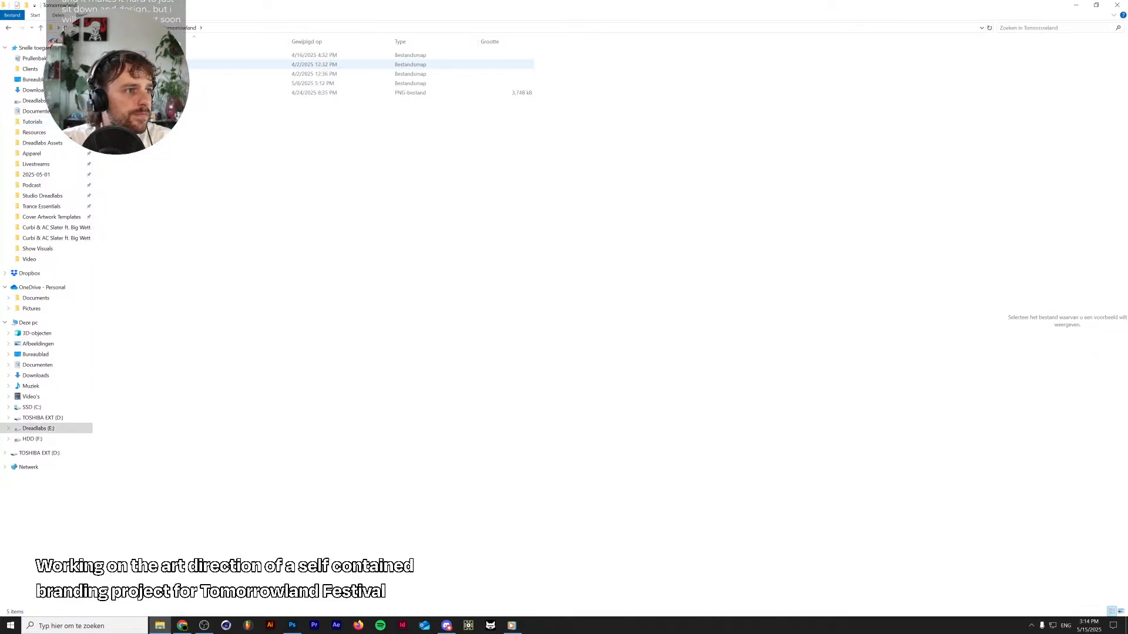
double_click(176, 82)
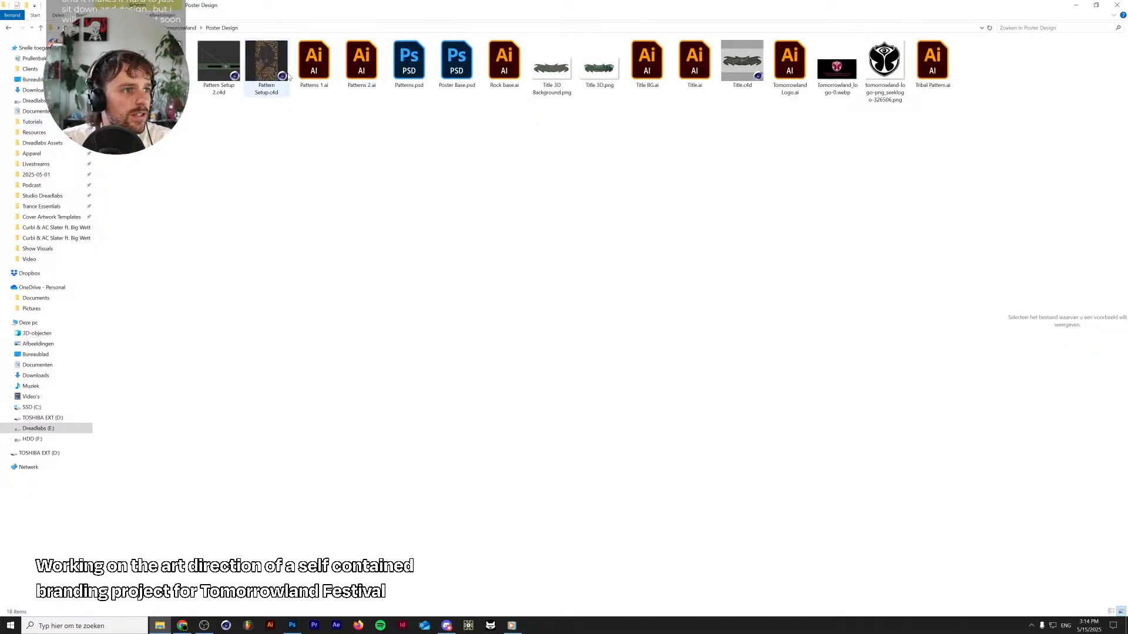
click(315, 64)
click(361, 68)
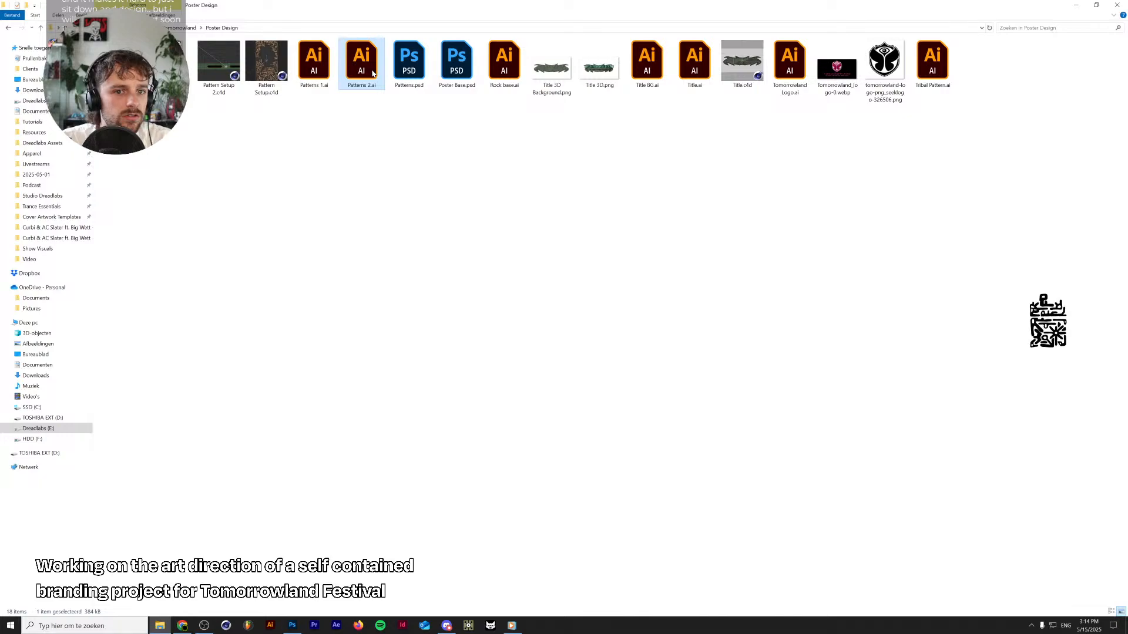
click(304, 74)
click(360, 68)
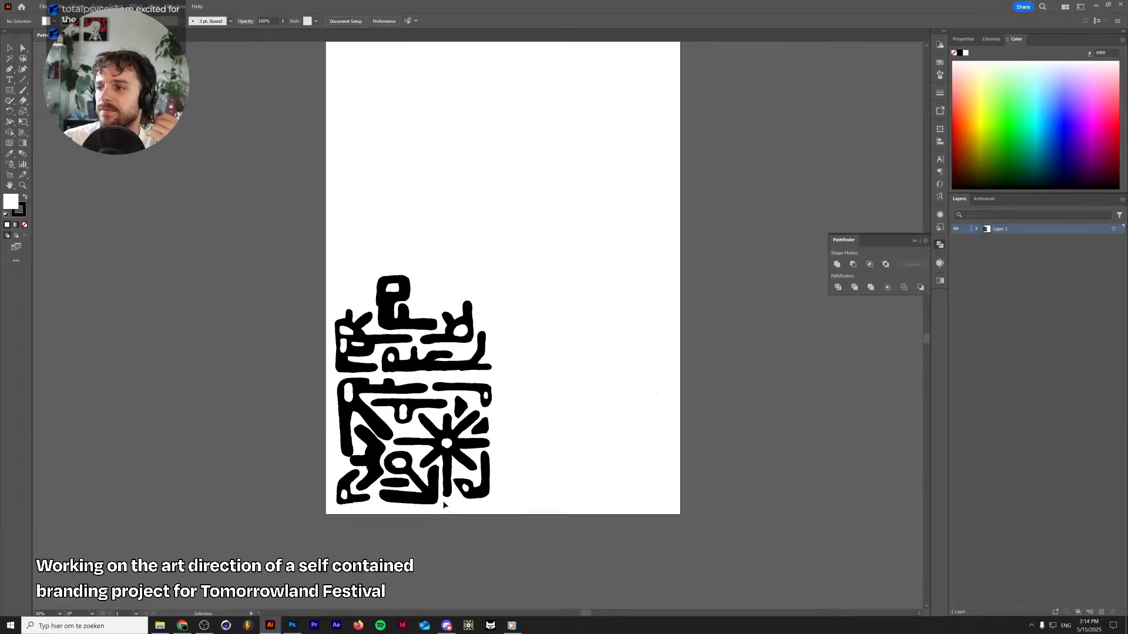
Copy the eight-armed star shape from the pattern, switch to Photoshop and paste it into Artboard 3 as a smart object
click(457, 333)
double_click(417, 369)
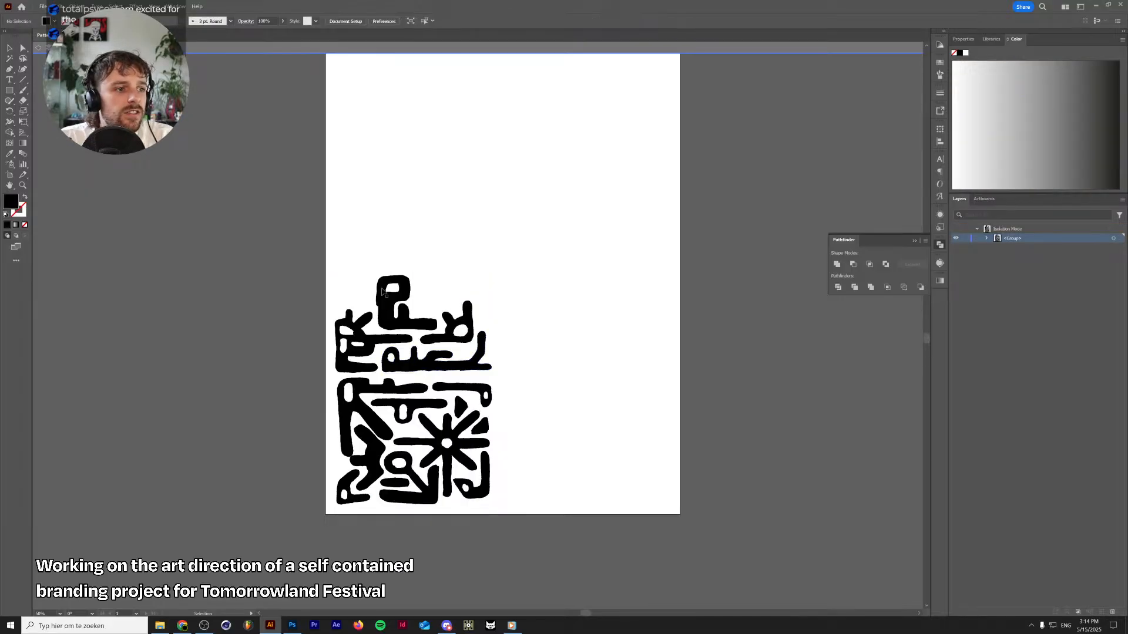
scroll(309, 408, up, 1)
click(518, 410)
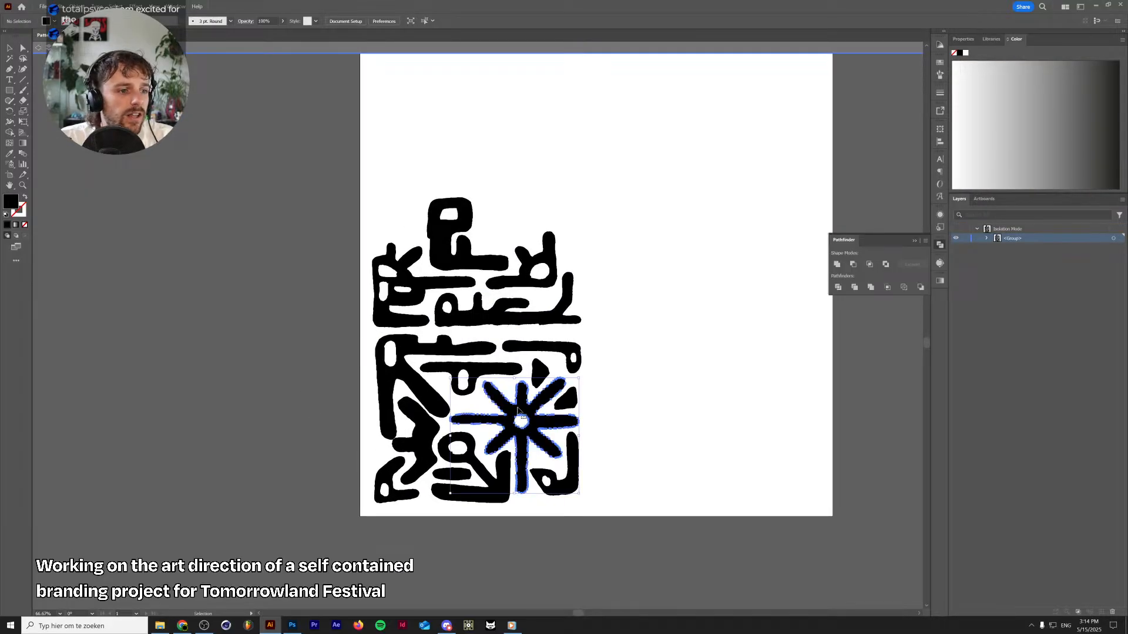
key(alt+Tab)
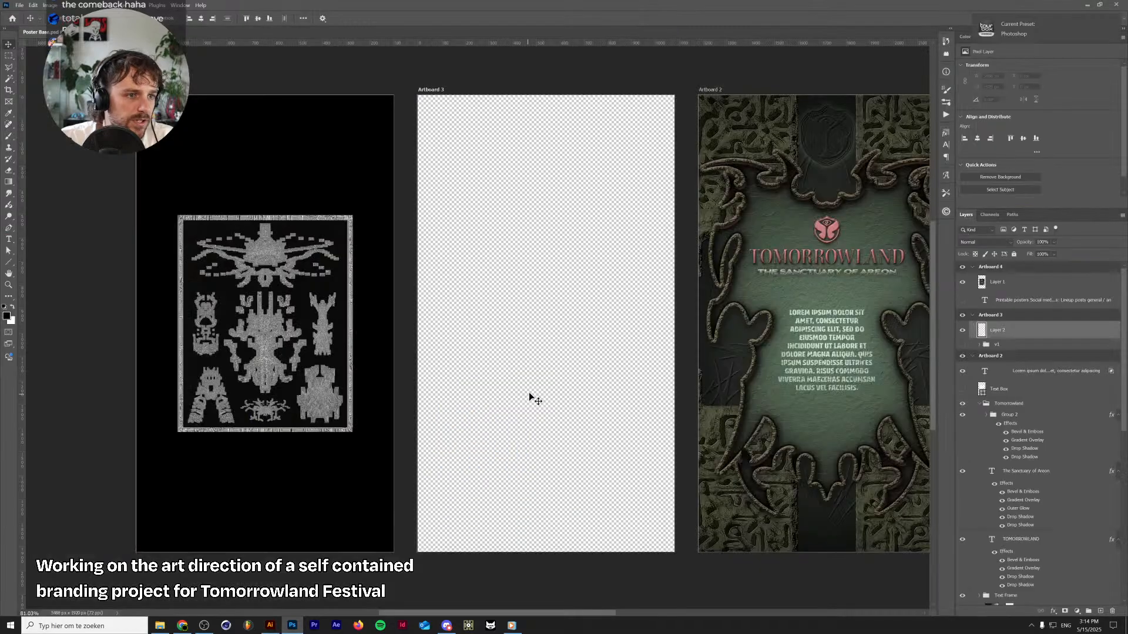
key(ctrl+v)
click(518, 158)
click(580, 143)
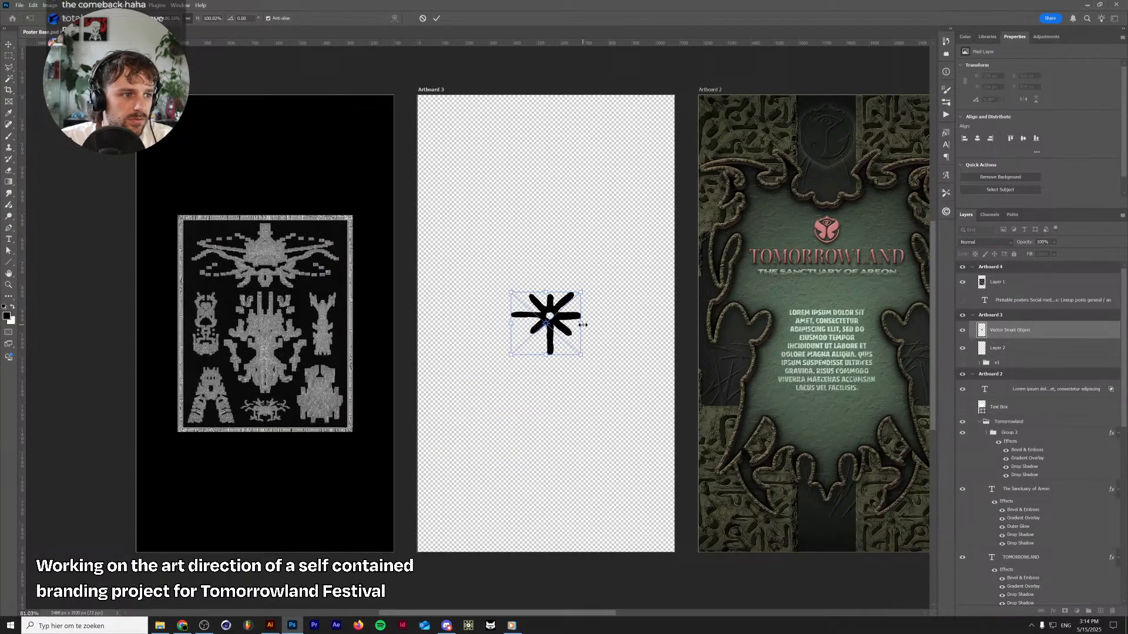
drag(583, 325, 650, 399)
key(ctrl+z)
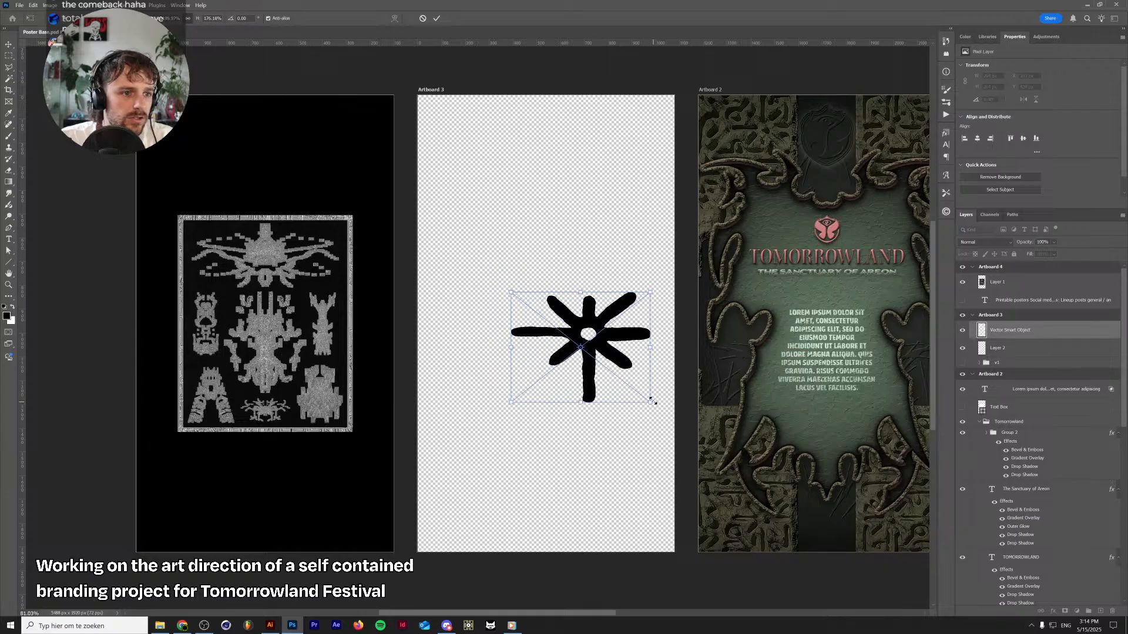
key(ctrl+z)
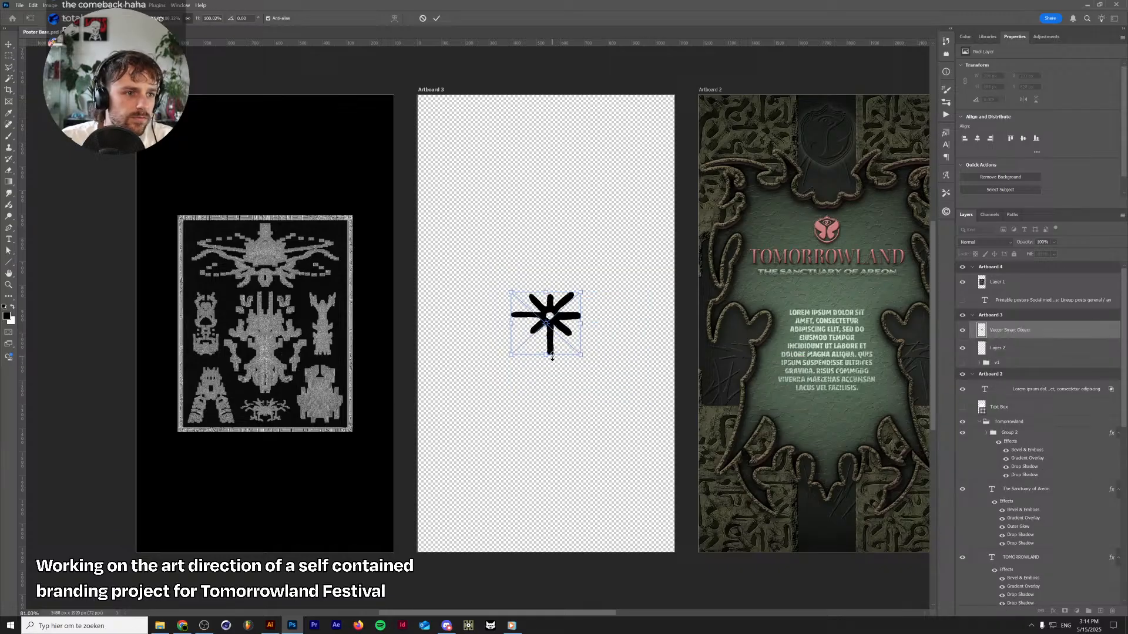
Place the pasted star at its original size, move it lower on Artboard 3, and fill Layer 2 beneath it with white
key(Return)
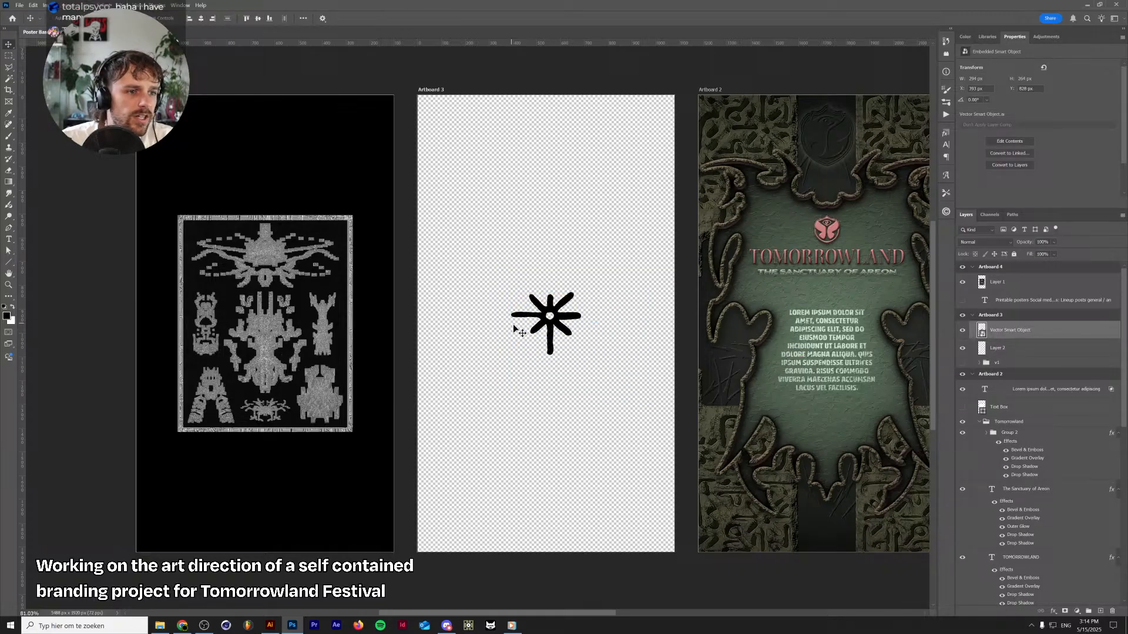
drag(570, 321, 584, 363)
click(1006, 352)
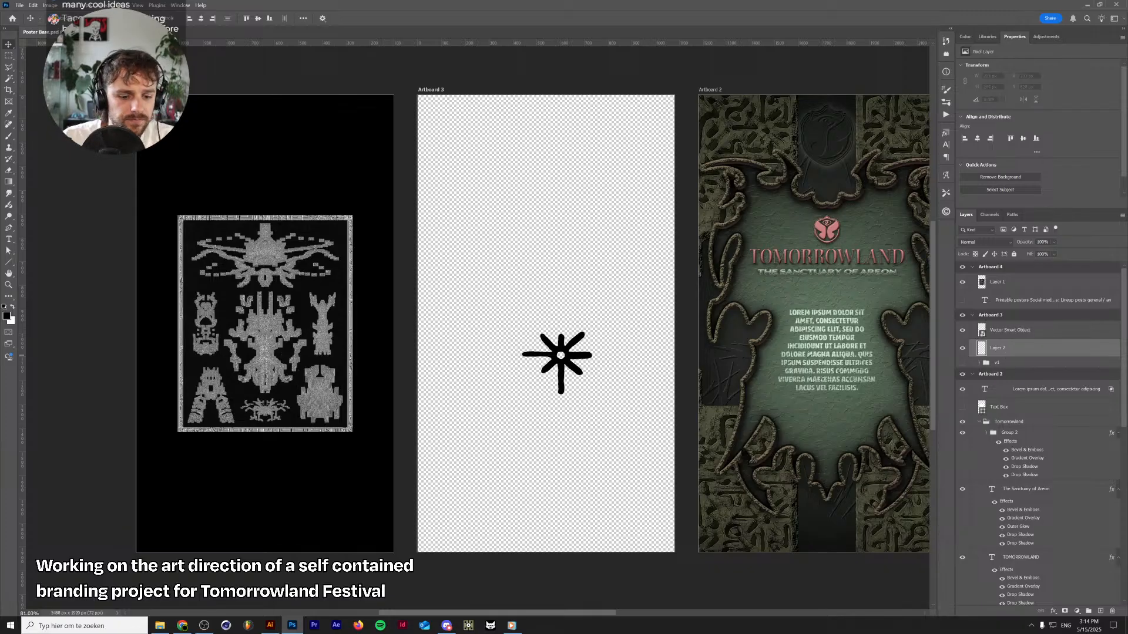
key(ctrl+BackSpace)
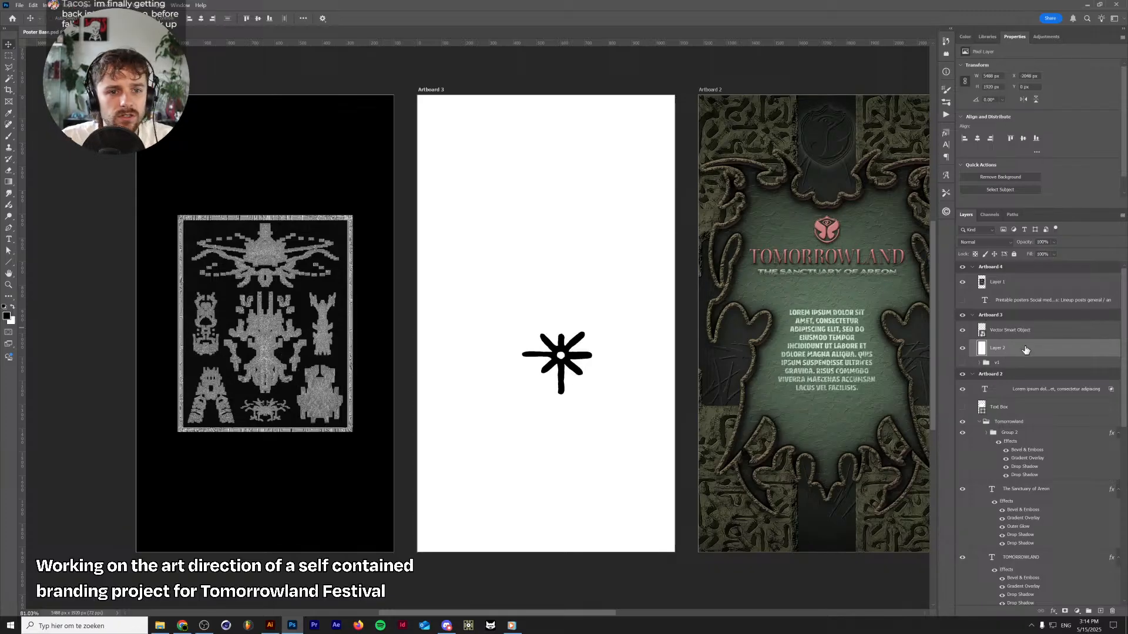
Add a reversed black-to-white Gradient Map above the star's Vector Smart Object and delete the adjustment's layer mask
click(1029, 333)
click(1046, 36)
click(1022, 81)
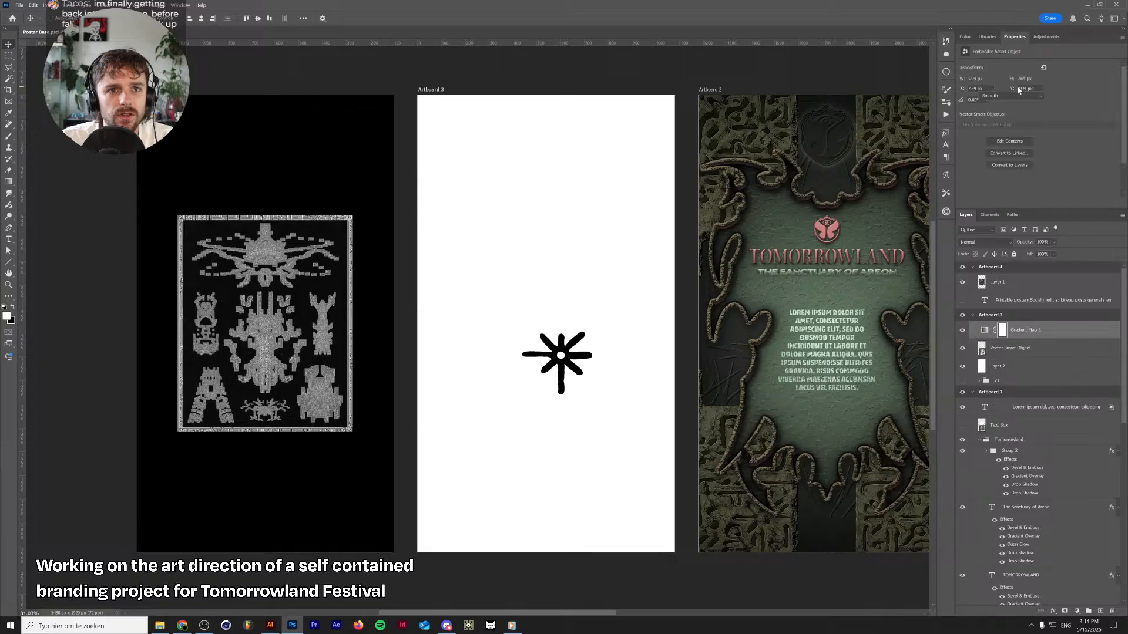
click(980, 88)
click(987, 69)
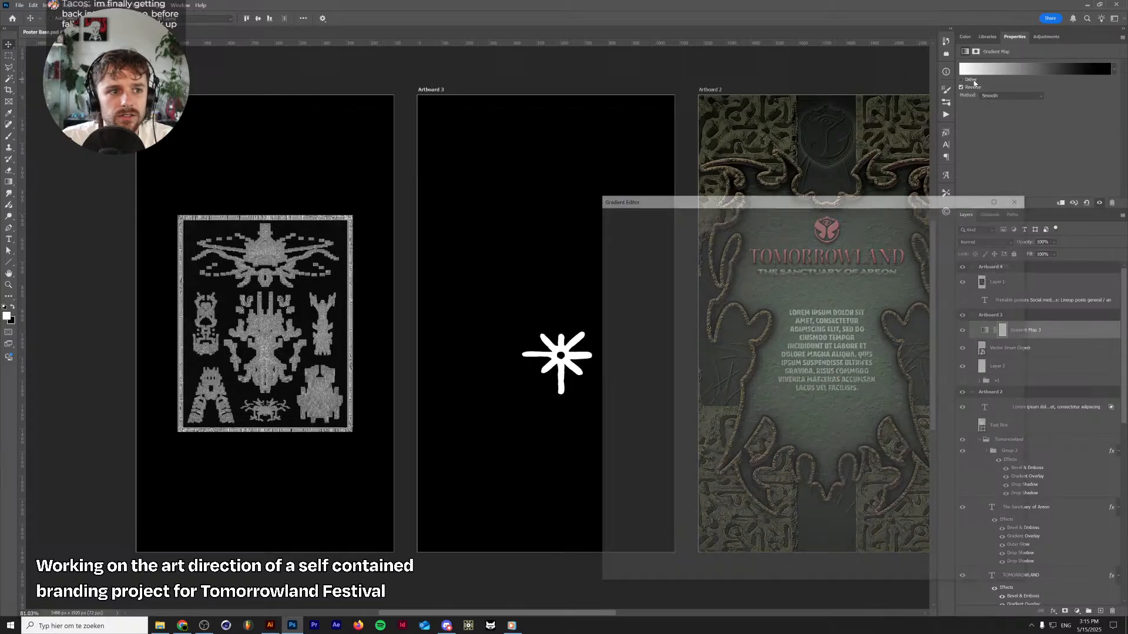
key(Return)
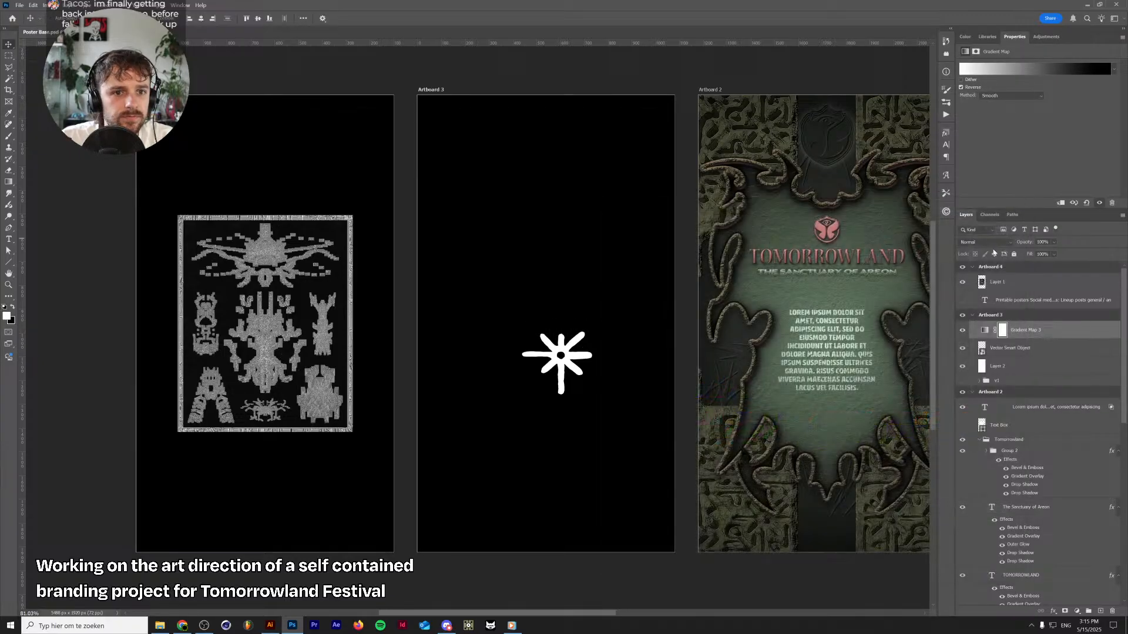
right_click(1002, 333)
click(1011, 349)
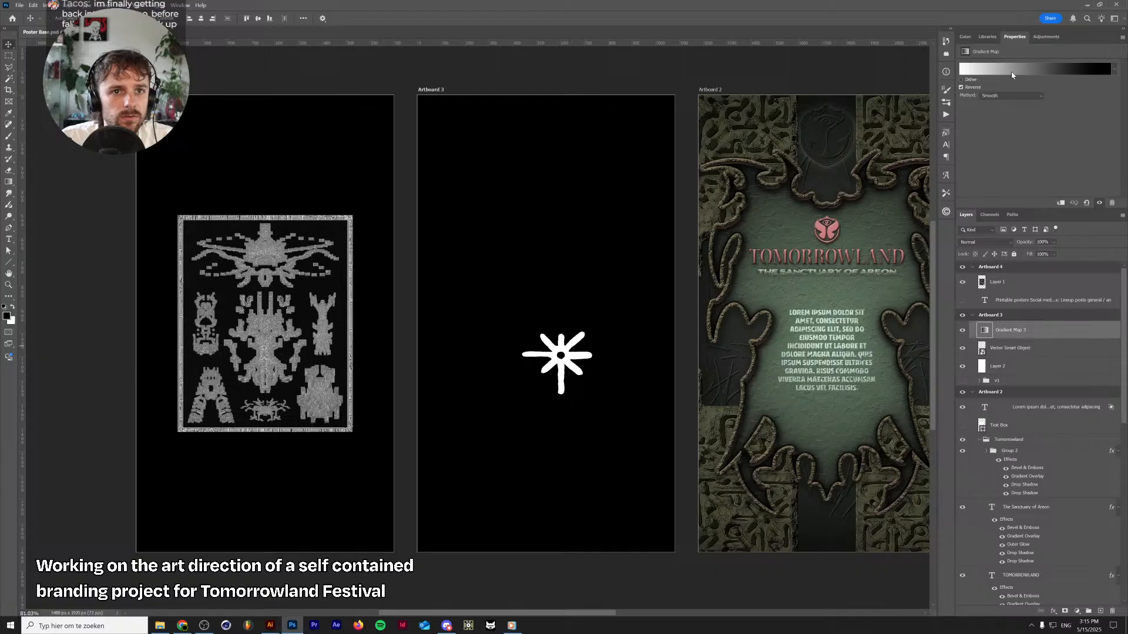
click(1011, 73)
click(1008, 234)
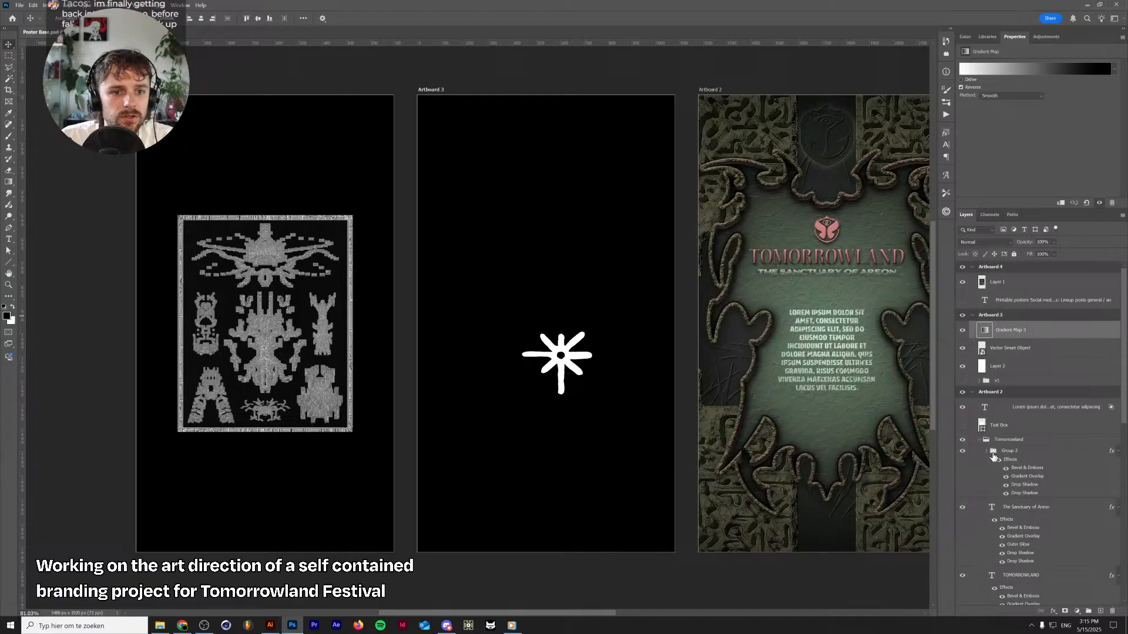
click(993, 409)
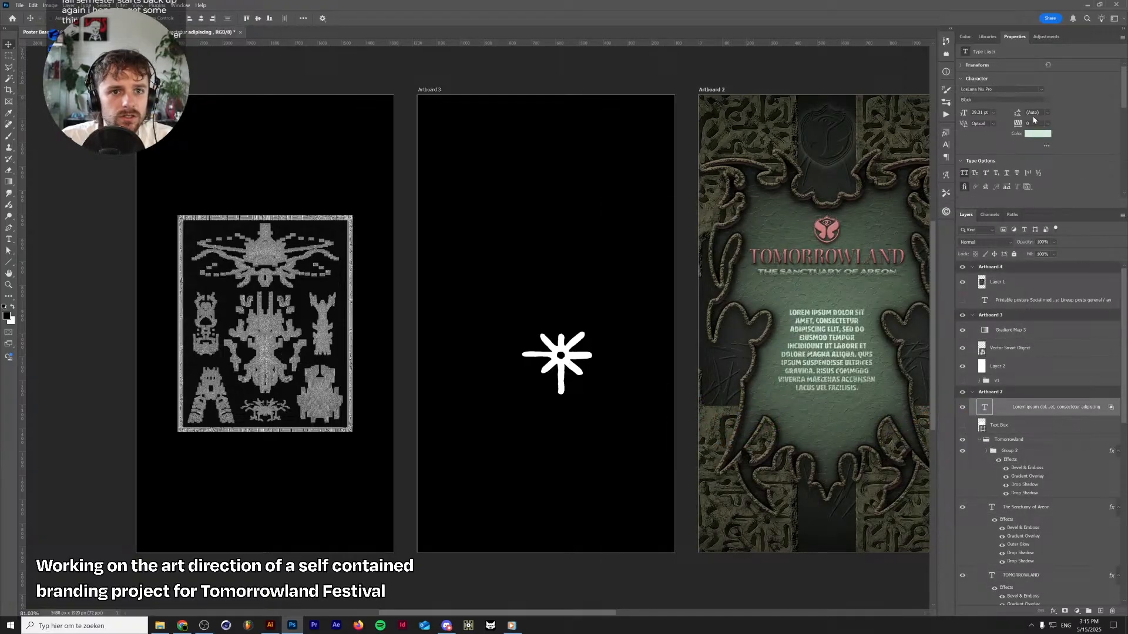
scroll(1043, 360, down, 3)
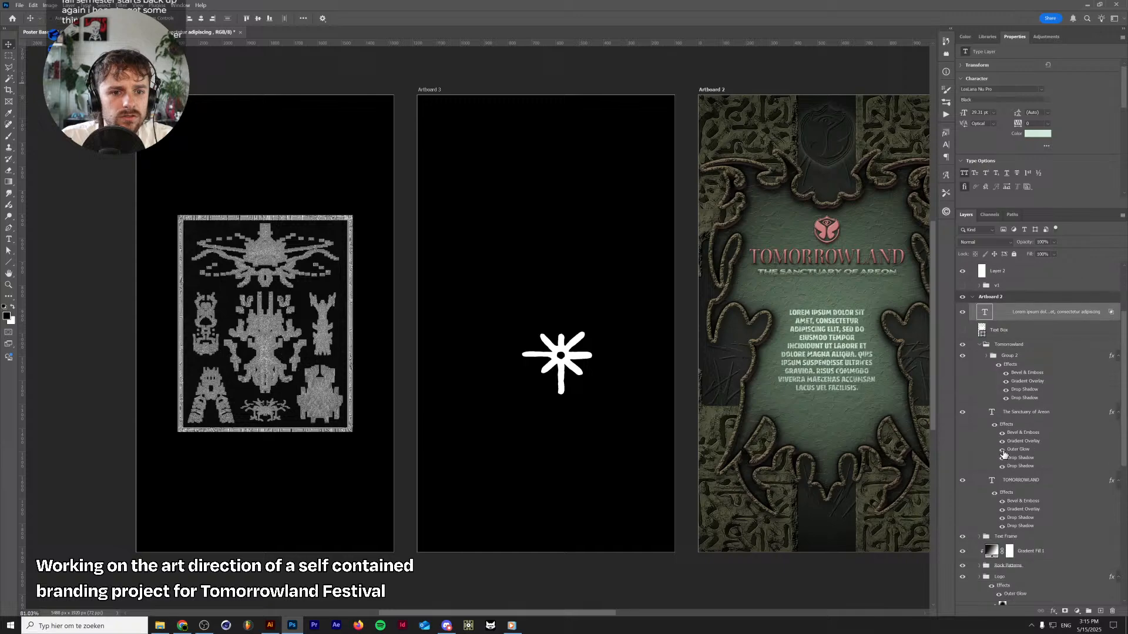
Recolour the Gradient Map by sampling the logo's pink for the white stop and a dark green from the Artboard 2 poster for black
scroll(443, 361, up, 3)
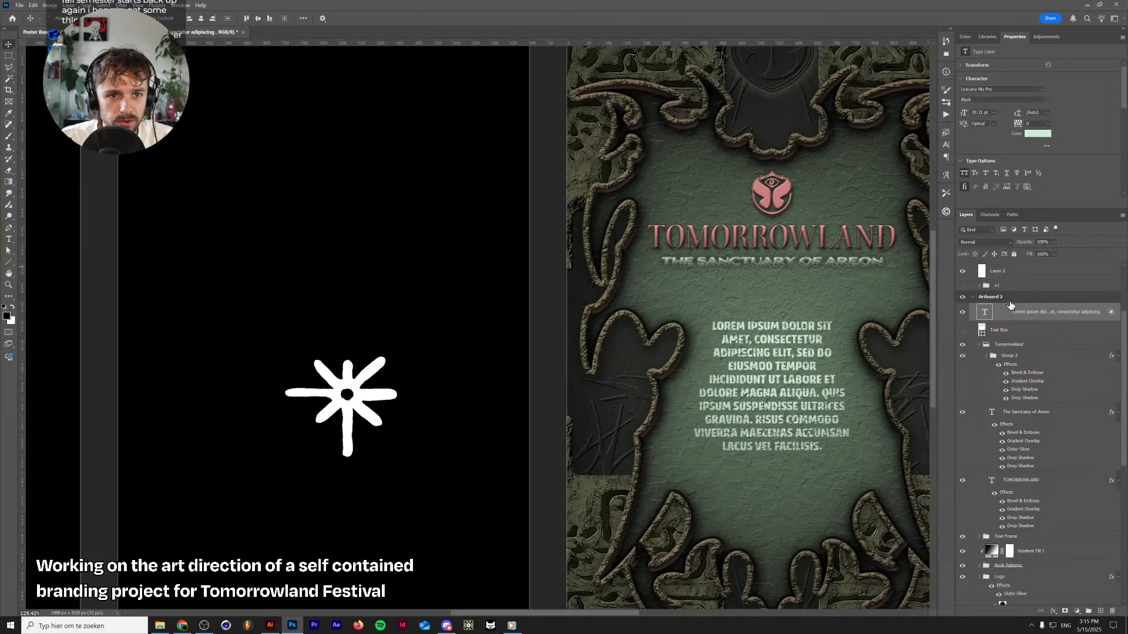
scroll(1007, 334, up, 3)
click(1007, 334)
click(1026, 66)
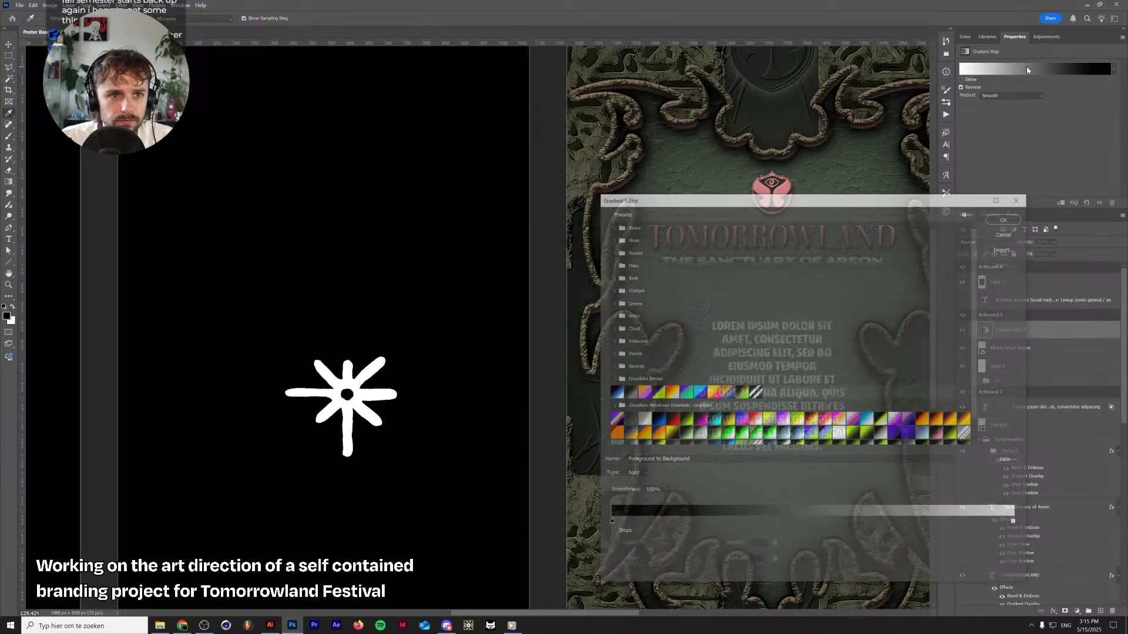
drag(819, 194, 406, 219)
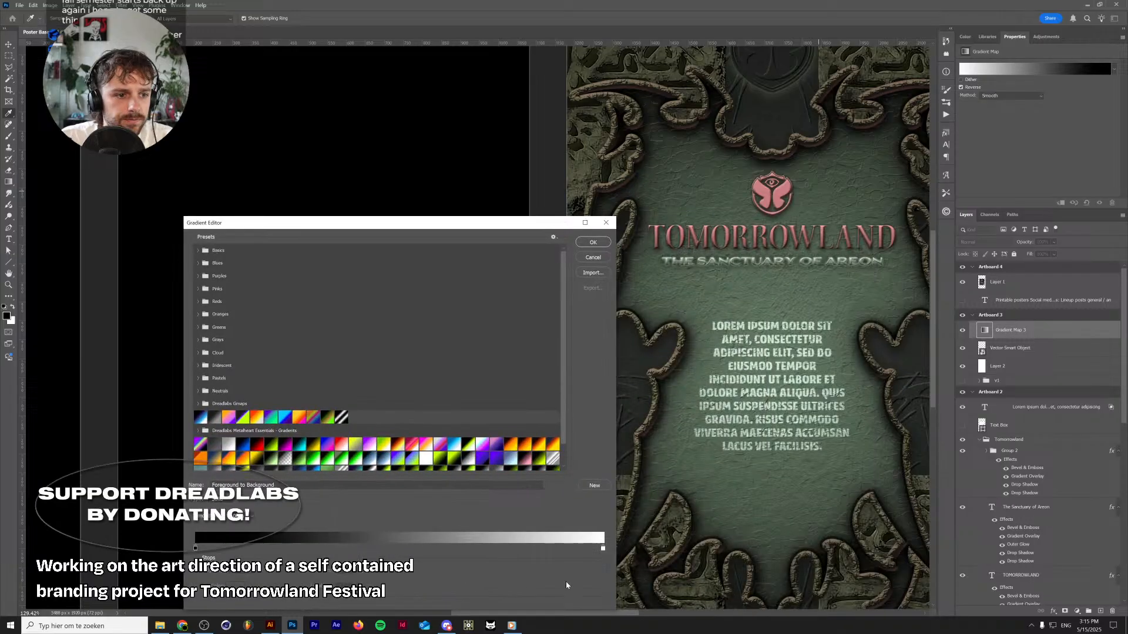
click(603, 548)
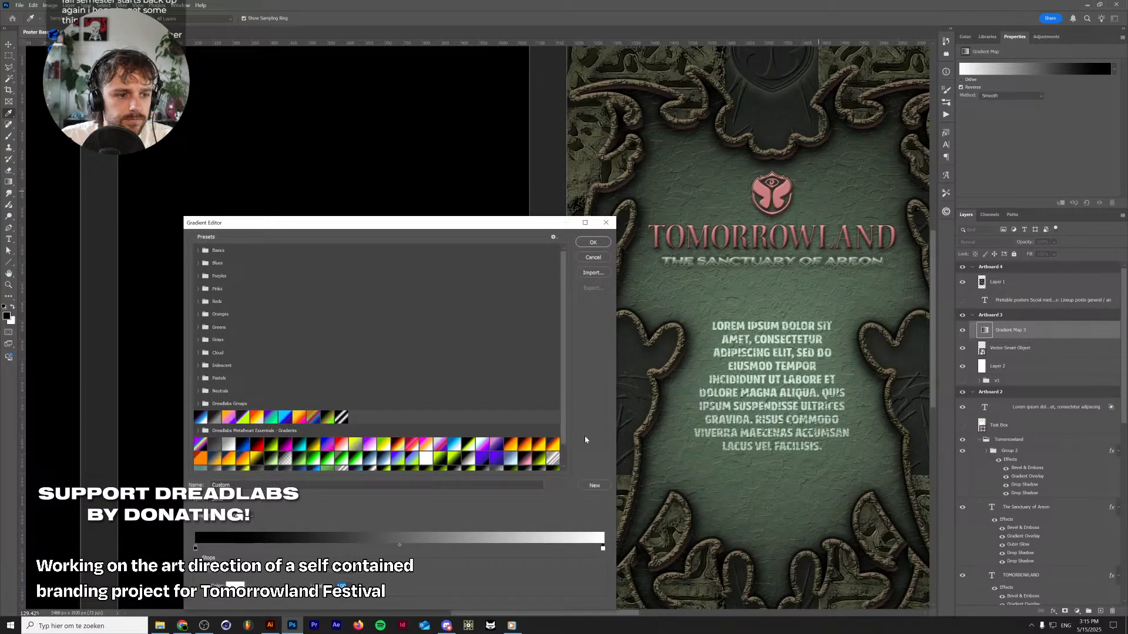
click(783, 188)
click(196, 549)
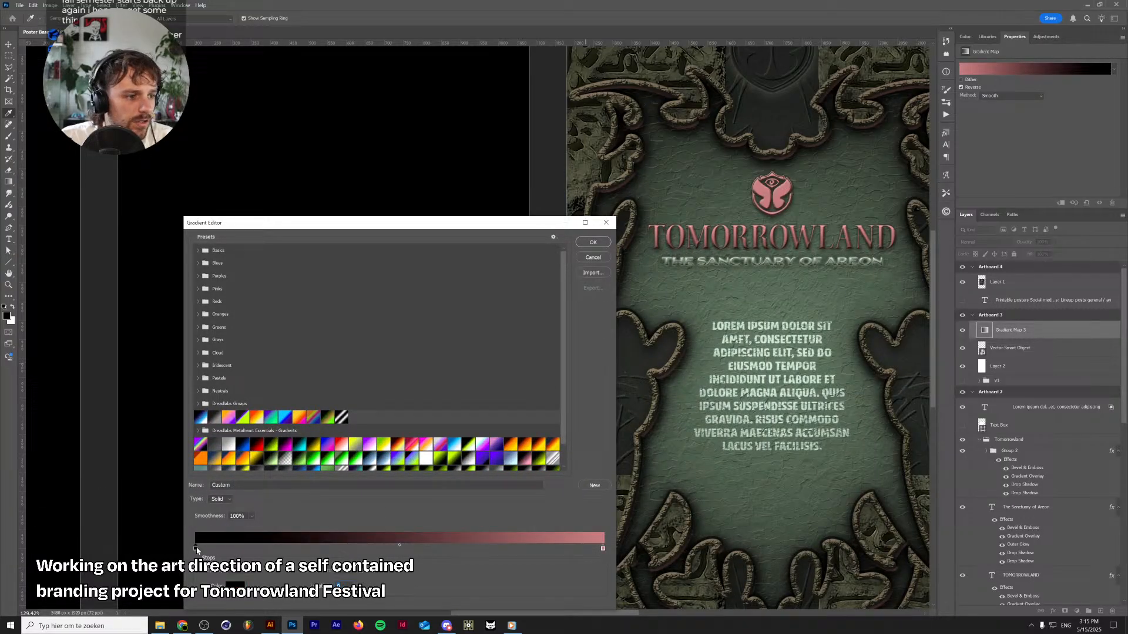
click(701, 199)
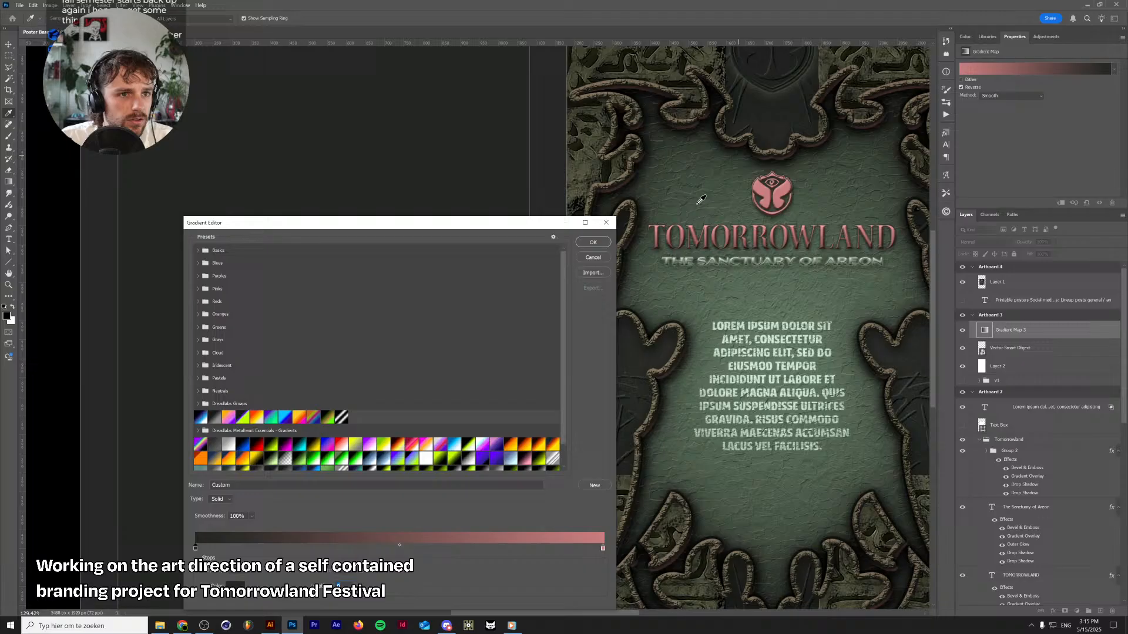
click(593, 242)
Scale the star smart object to about twice its size and move it to the upper middle of Artboard 3
scroll(529, 318, down, 4)
drag(530, 318, 594, 307)
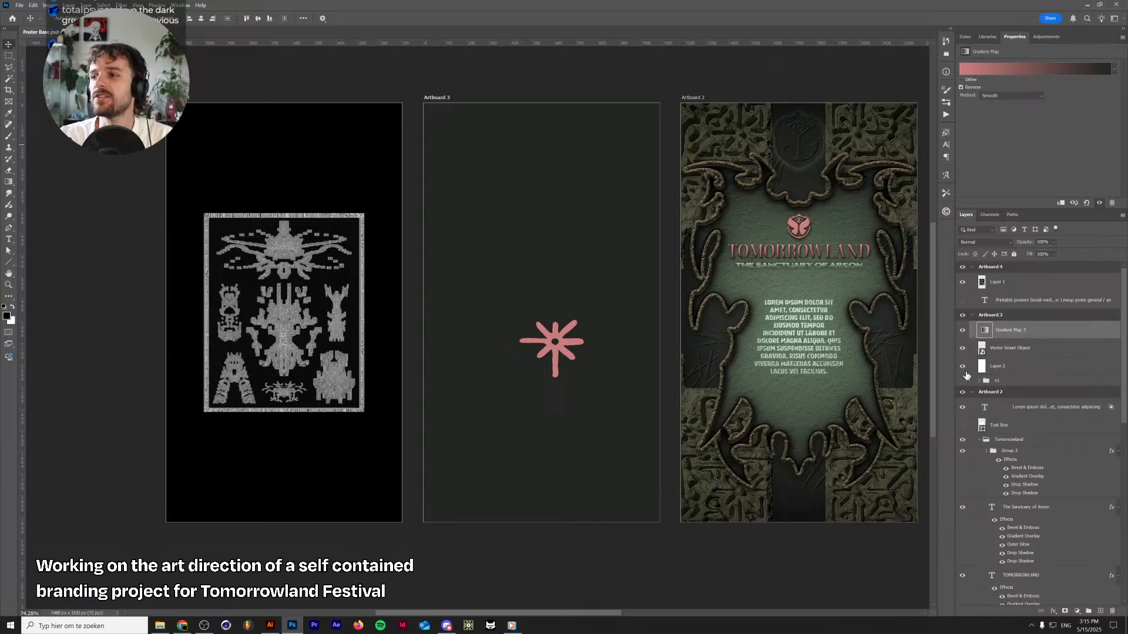
scroll(555, 325, up, 3)
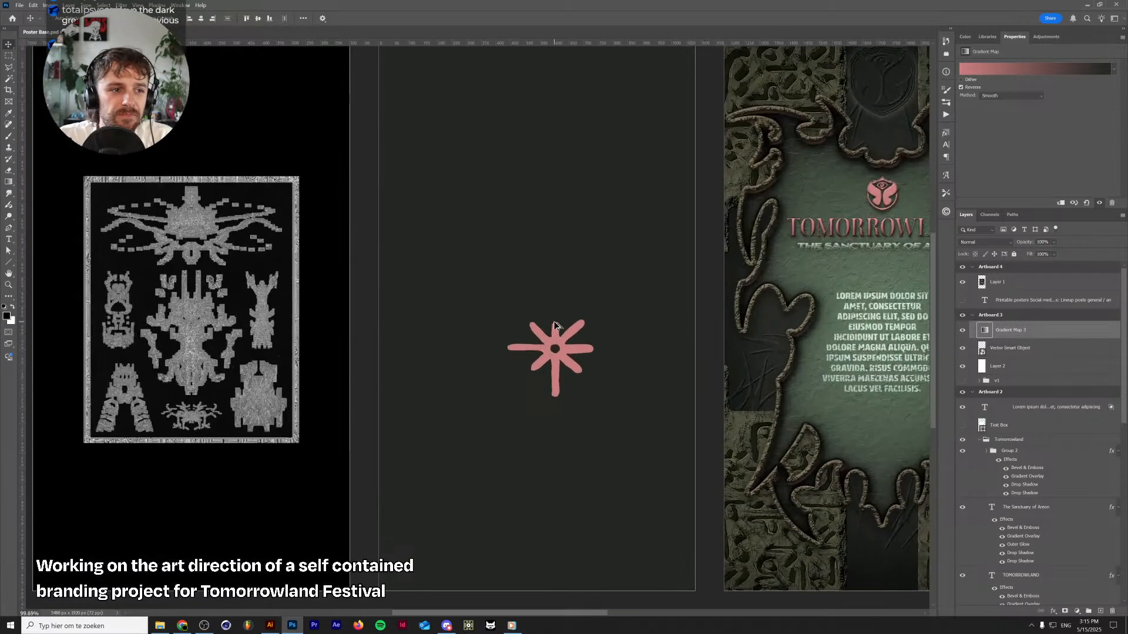
click(1043, 348)
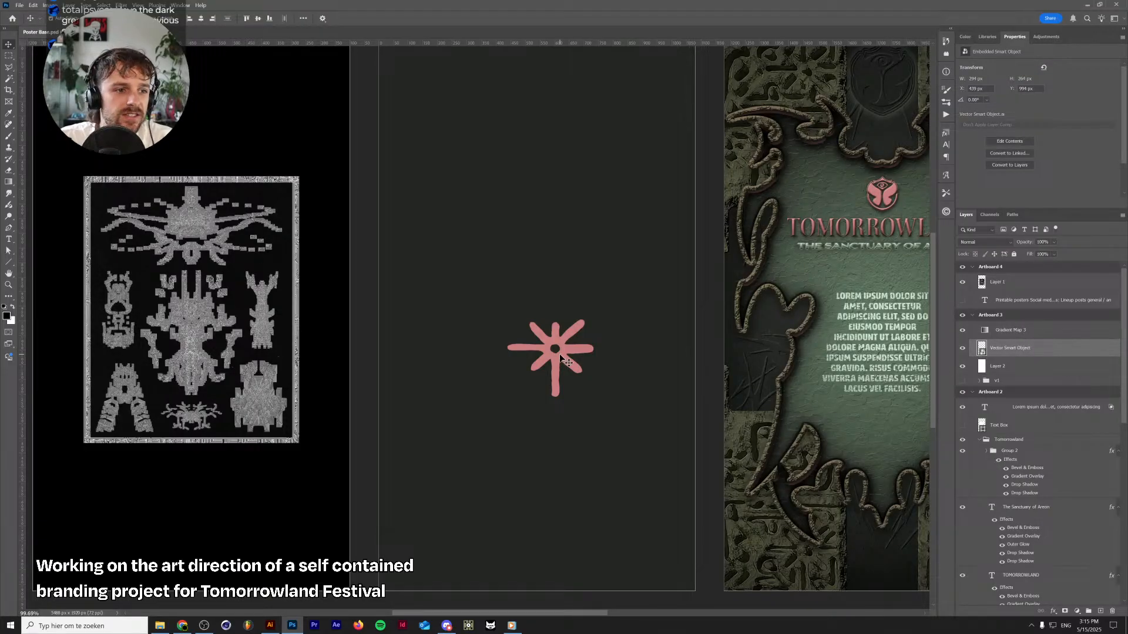
key(ctrl+t)
drag(597, 360, 684, 345)
drag(604, 342, 573, 284)
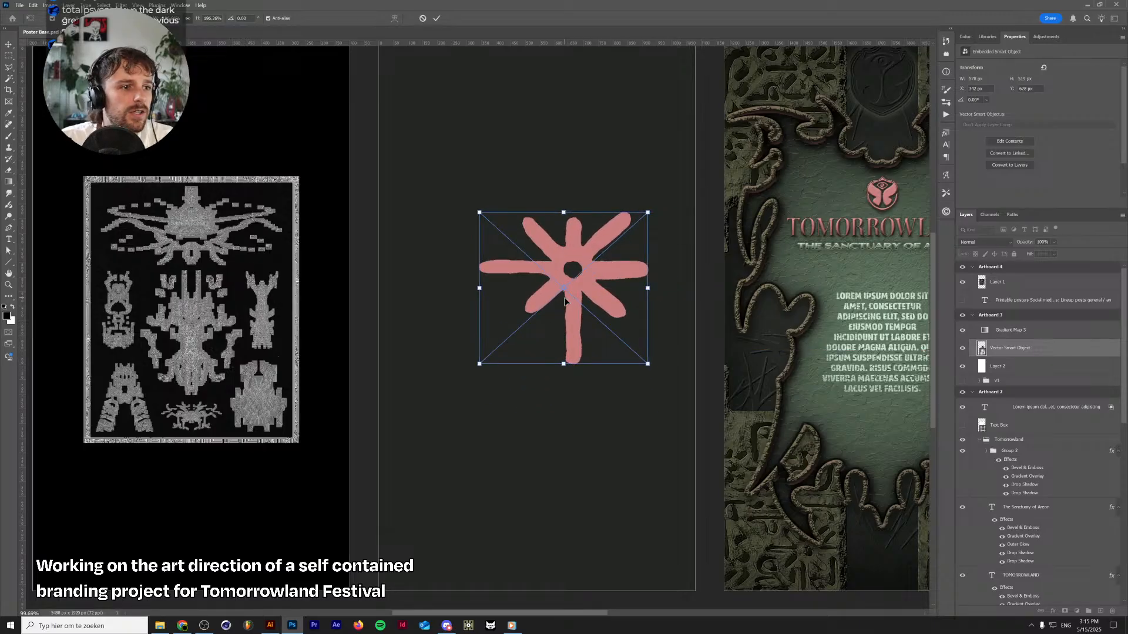
key(Return)
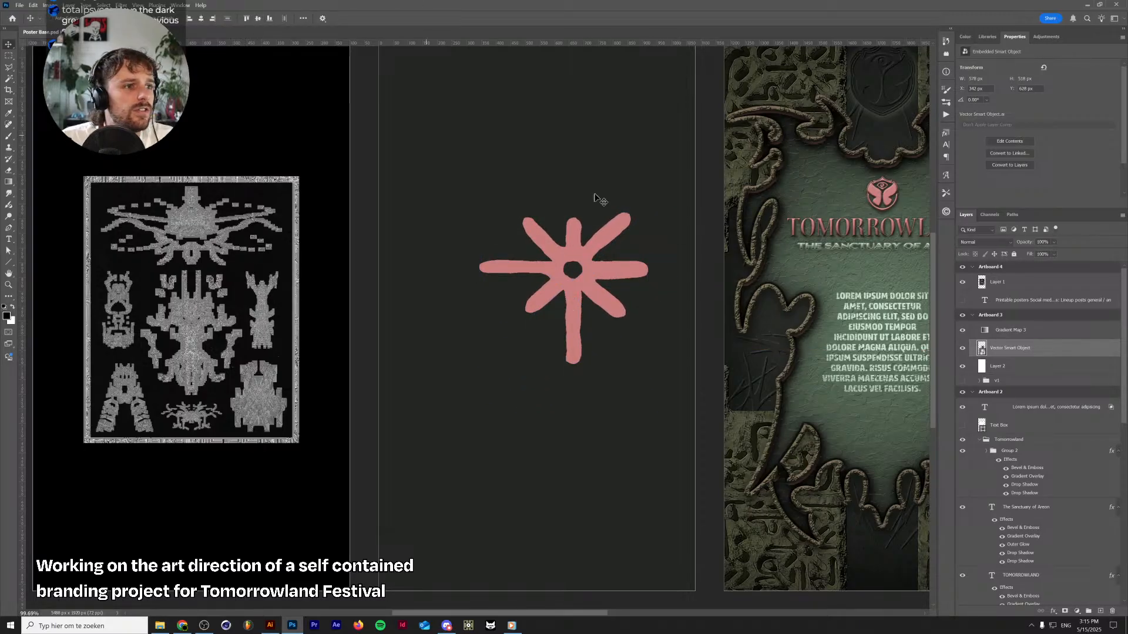
Add a Threshold adjustment layer above the star smart object, beneath the Gradient Map
click(1047, 36)
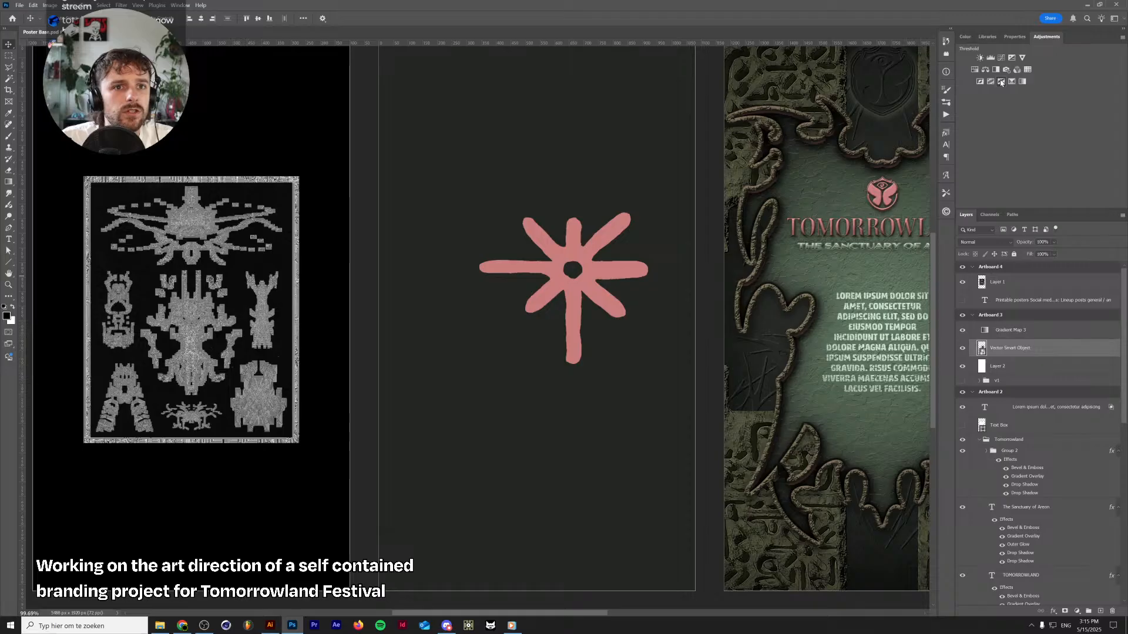
click(1001, 82)
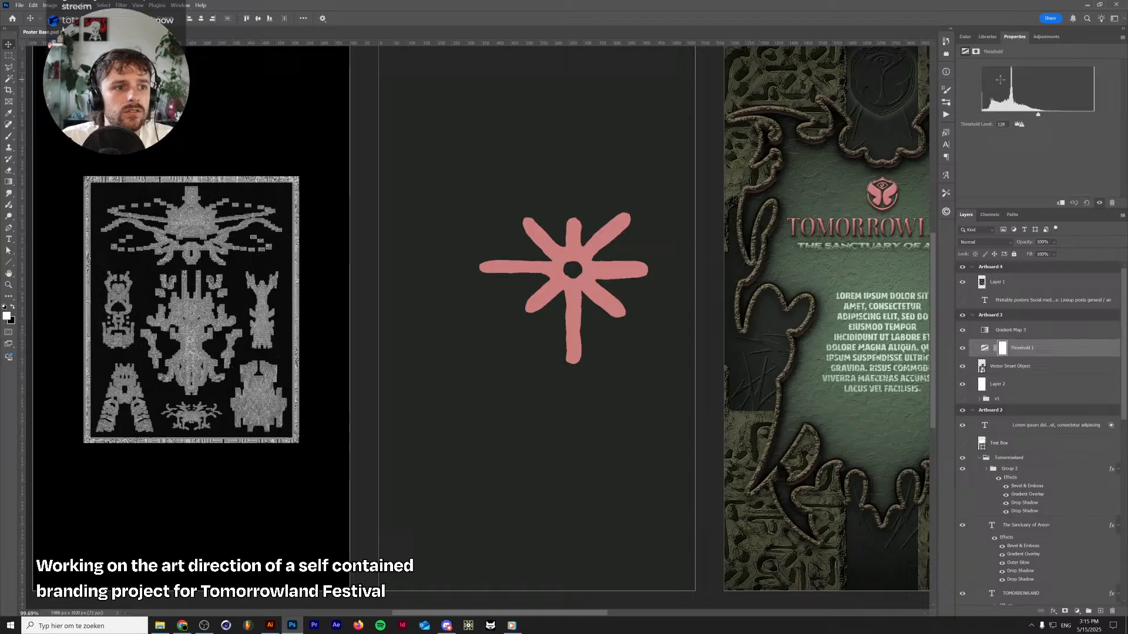
Apply a Mosaic filter with a cell size of 8 square to the star's Vector Smart Object
click(1035, 367)
click(128, 5)
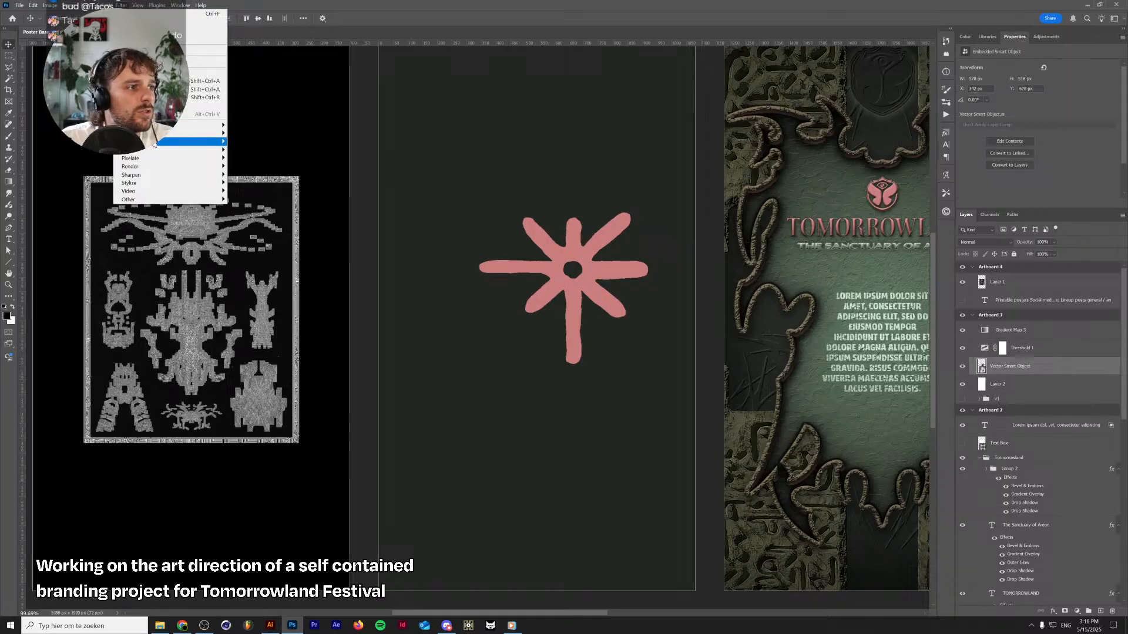
mouse_move(162, 165)
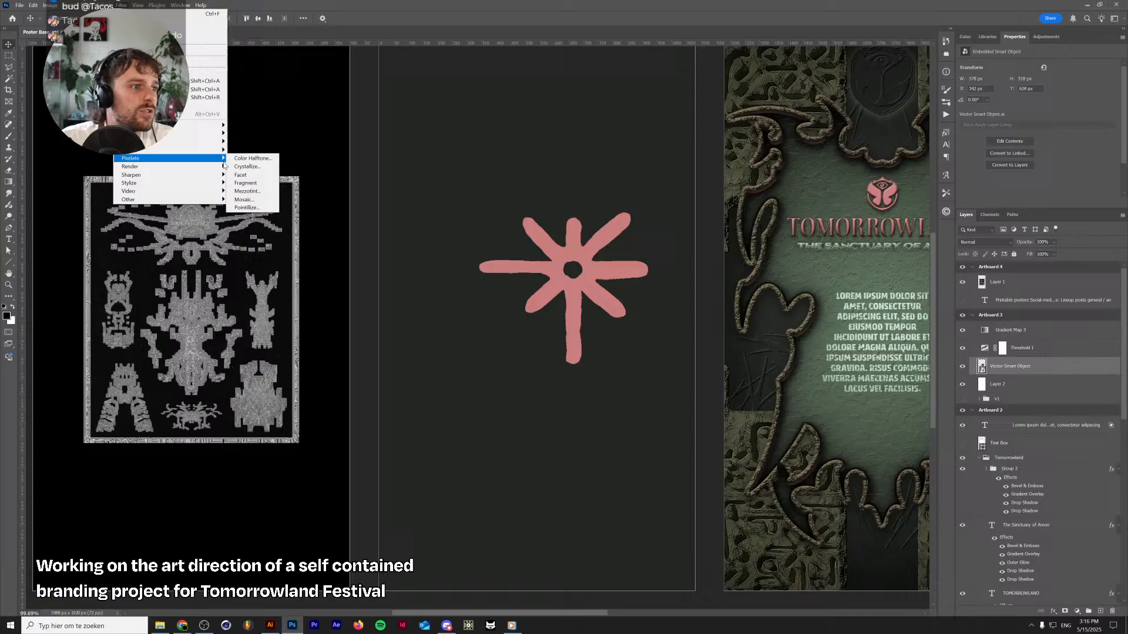
click(256, 204)
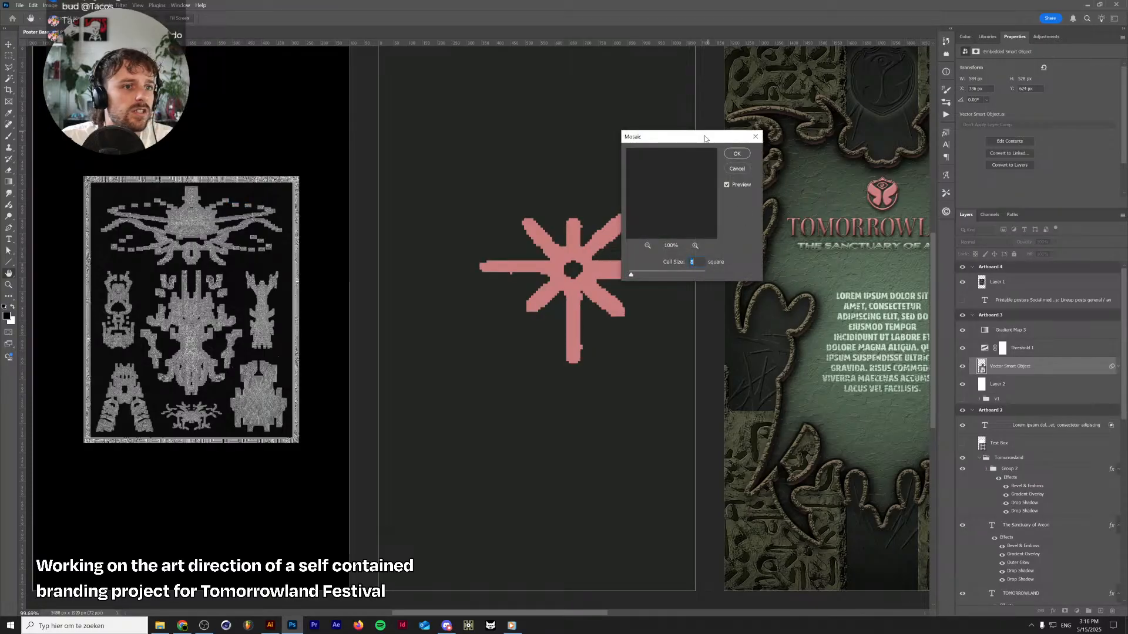
drag(708, 139, 848, 158)
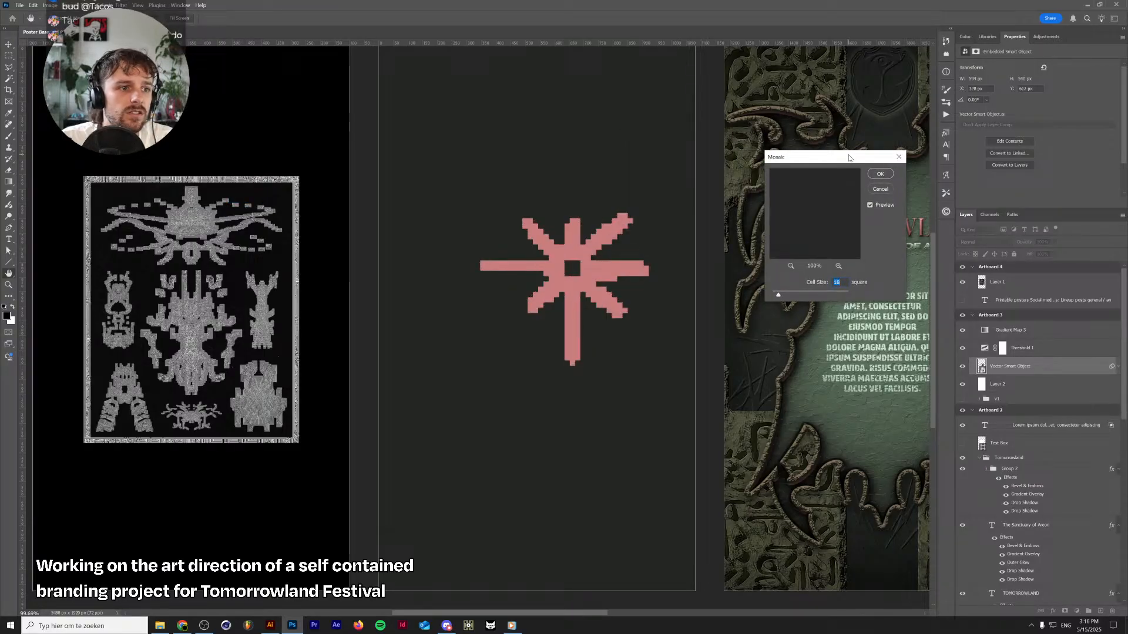
key(Down)
key(Down)
key(Down)
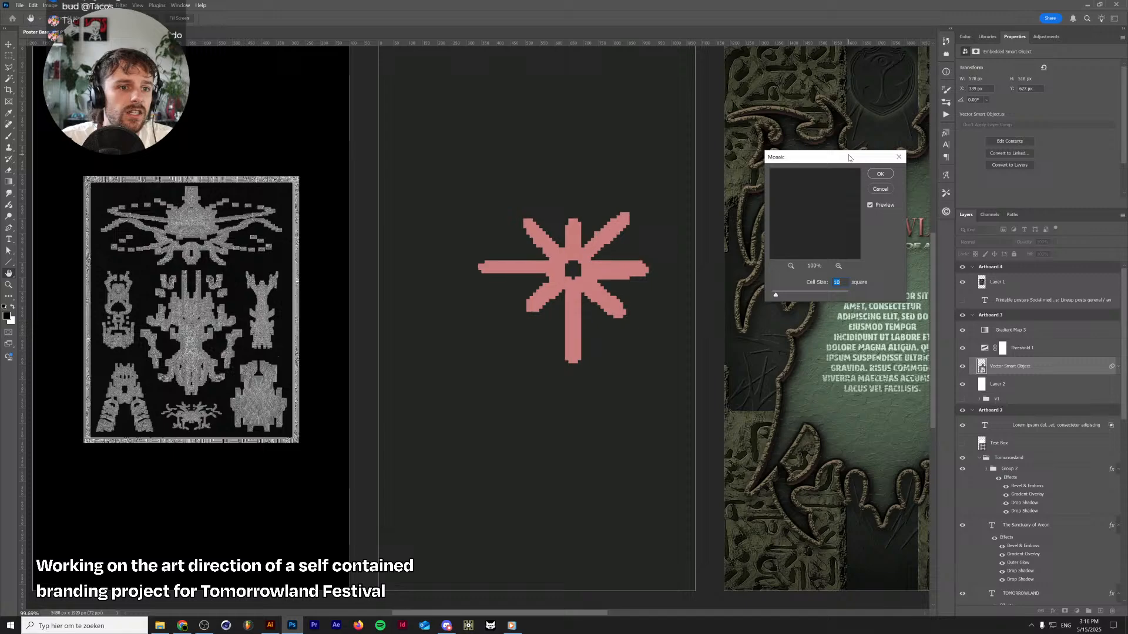
key(Return)
scroll(453, 262, down, 2)
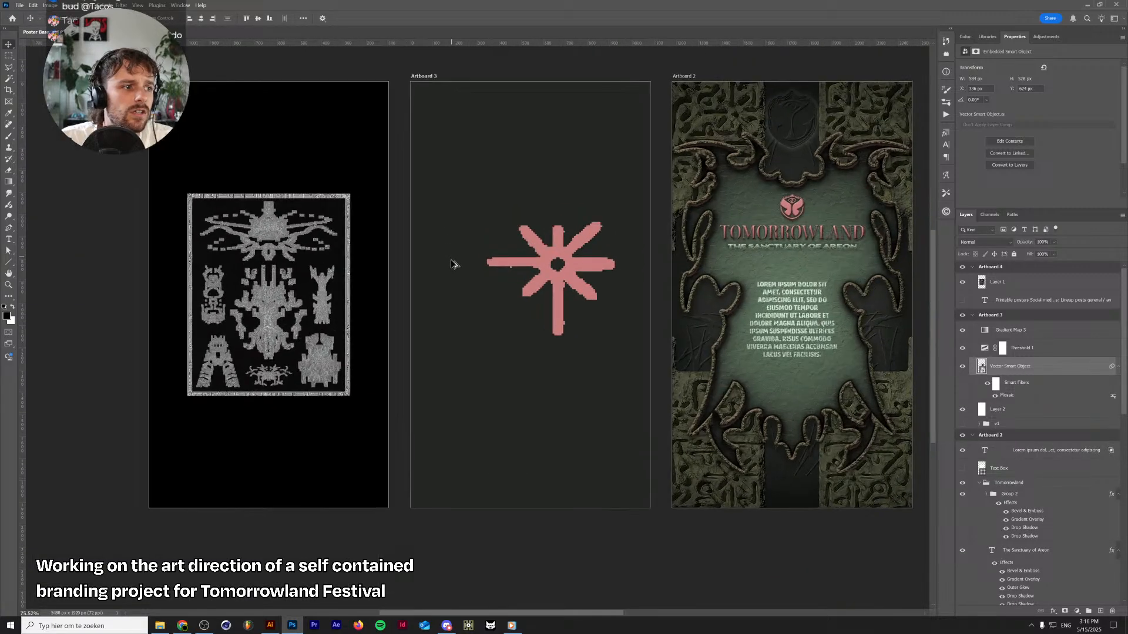
scroll(453, 262, up, 3)
scroll(558, 297, down, 4)
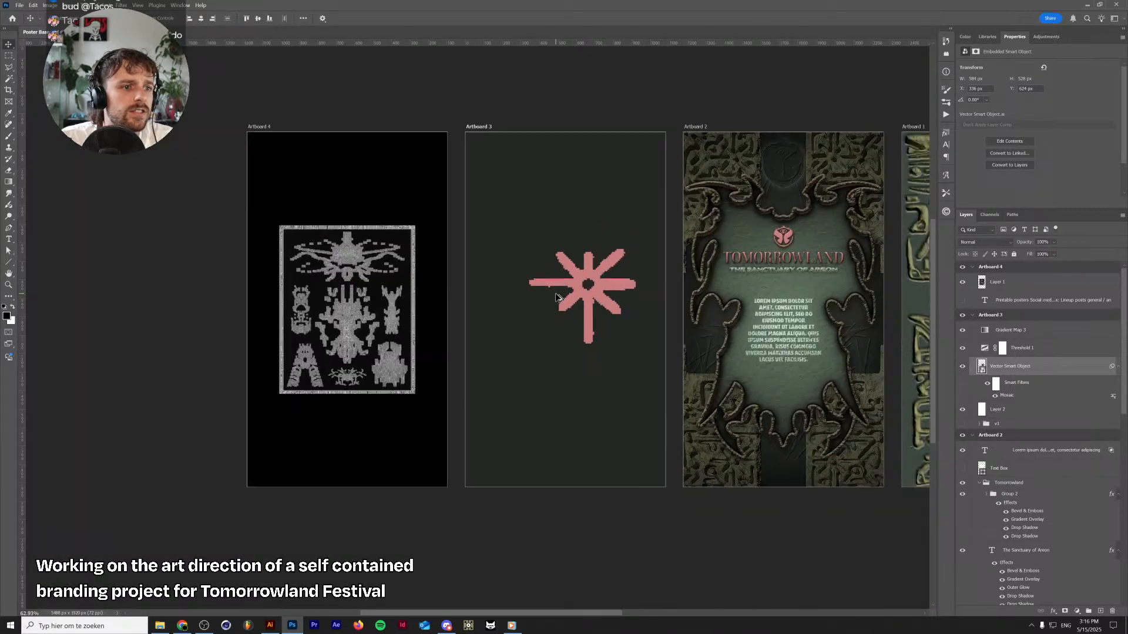
drag(673, 293, 432, 303)
scroll(365, 317, up, 1)
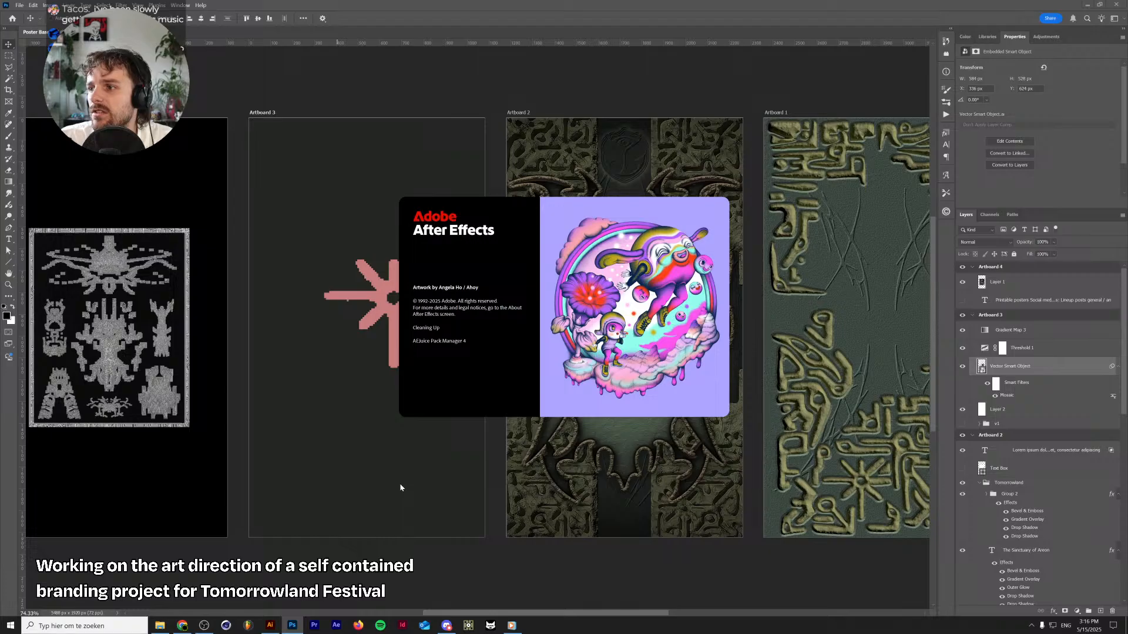
drag(177, 405, 407, 393)
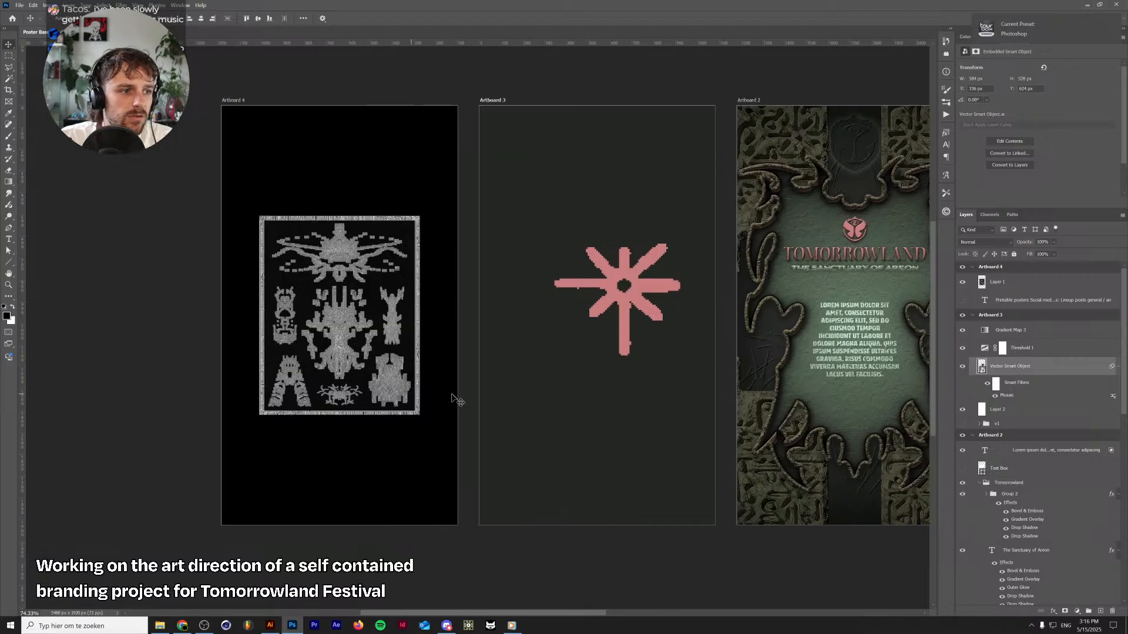
key(alt+Tab)
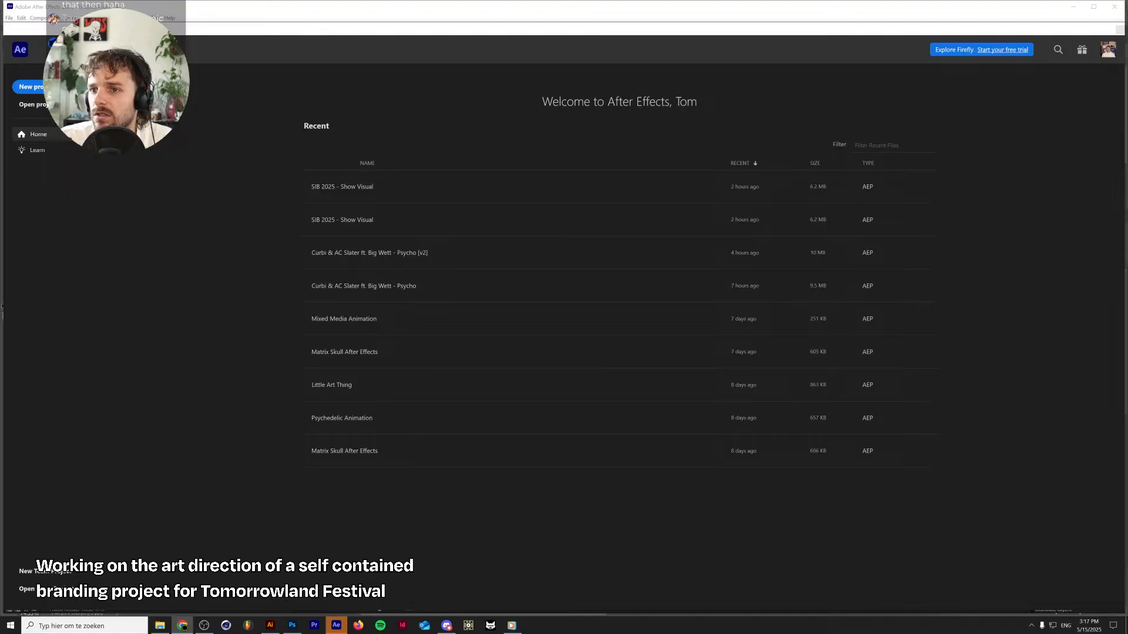
click(292, 626)
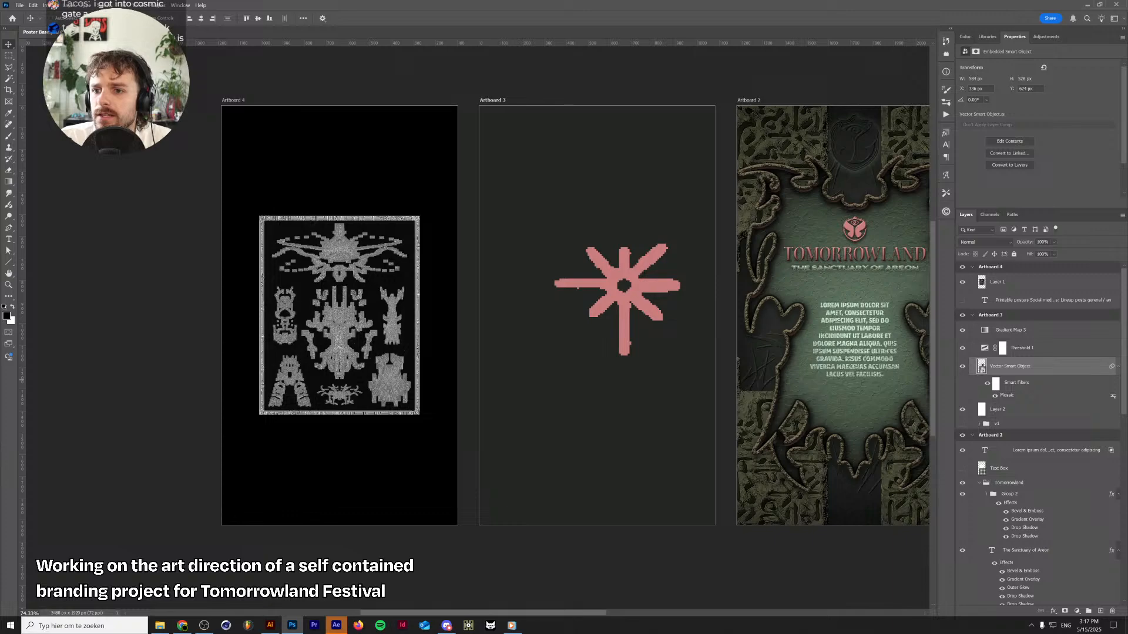
Switch to Chrome, move the Pinterest moodboard tab into its own window and maximise it
key(alt+Tab)
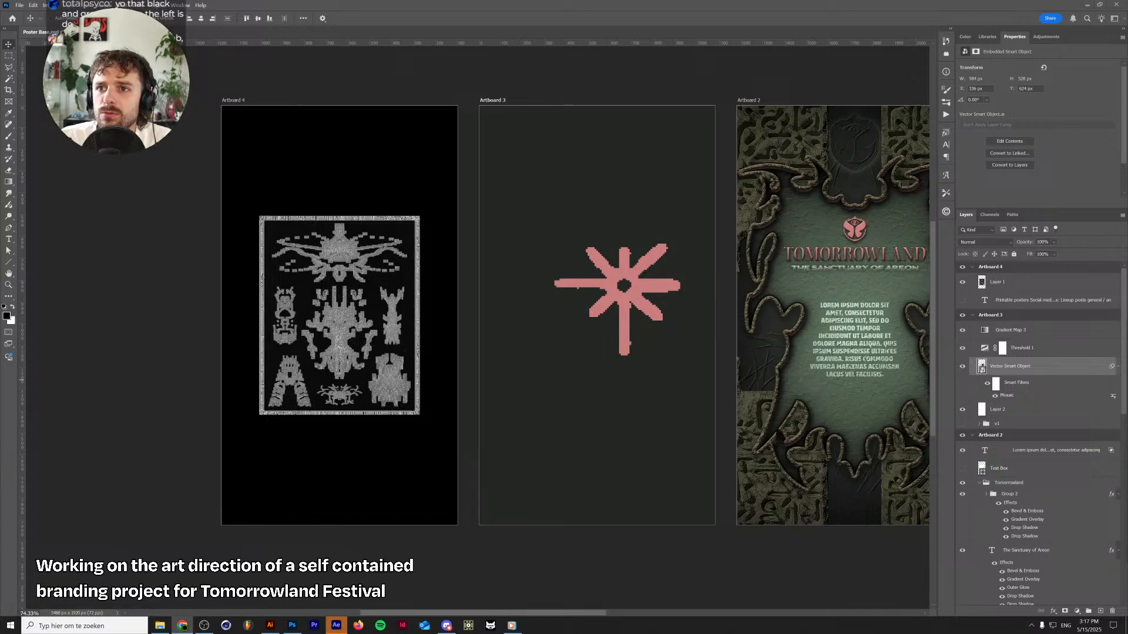
key(alt+Tab)
scroll(611, 230, up, 1)
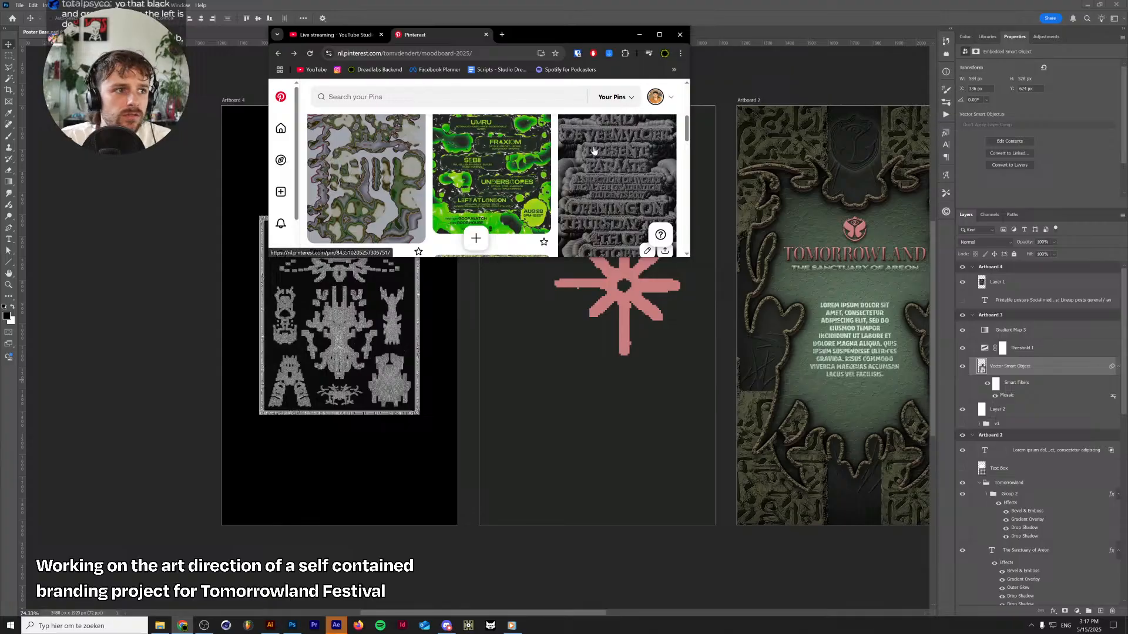
drag(459, 34, 204, 222)
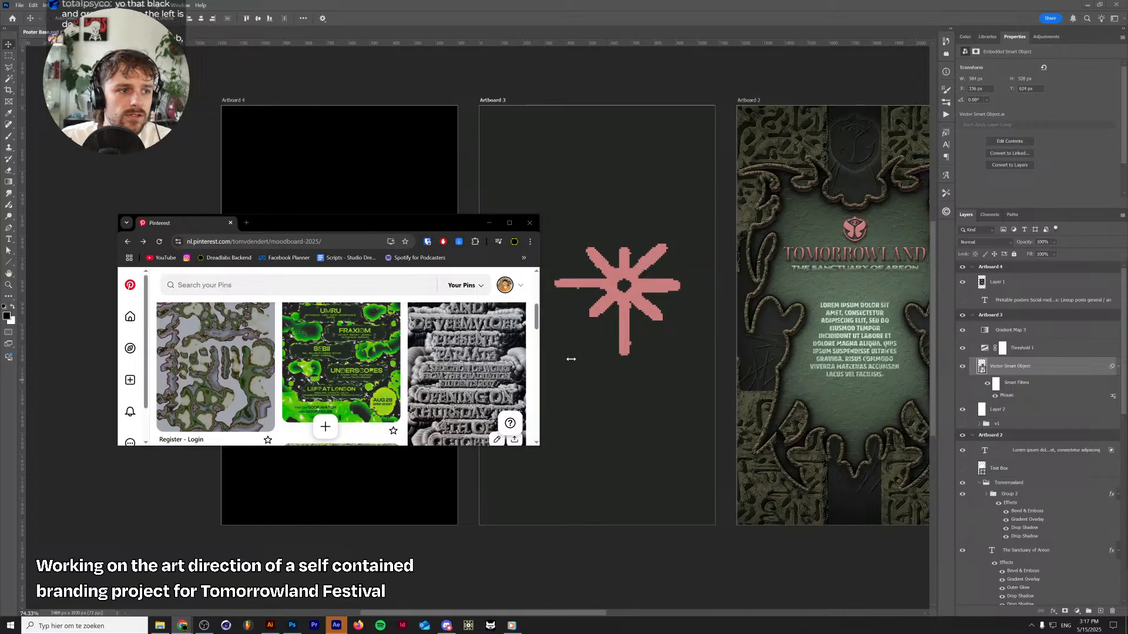
click(510, 223)
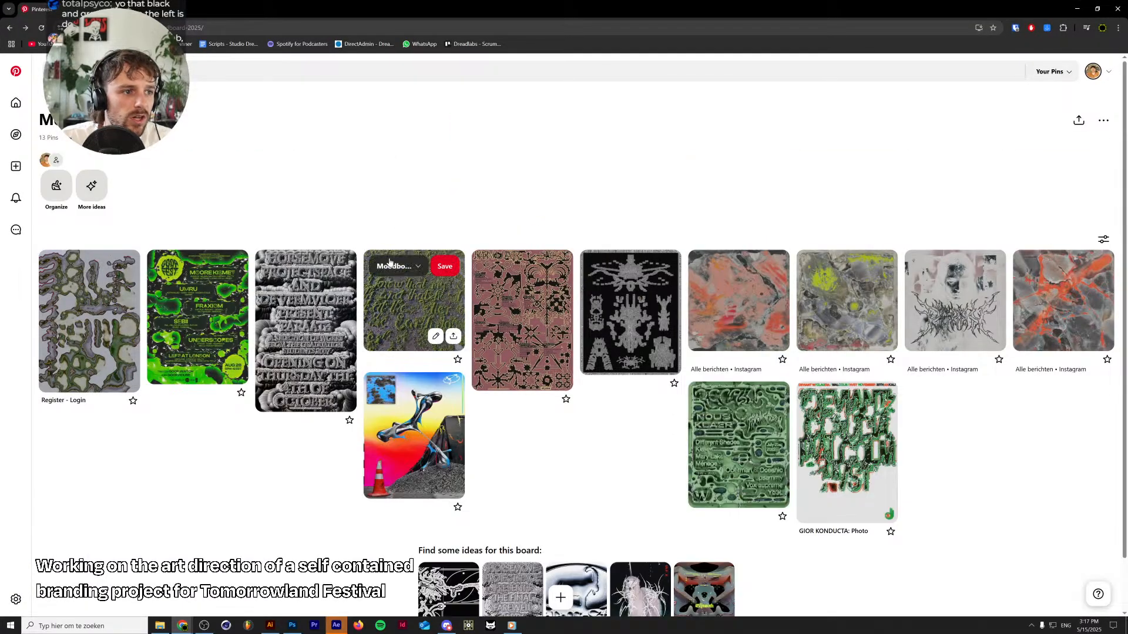
click(1100, 240)
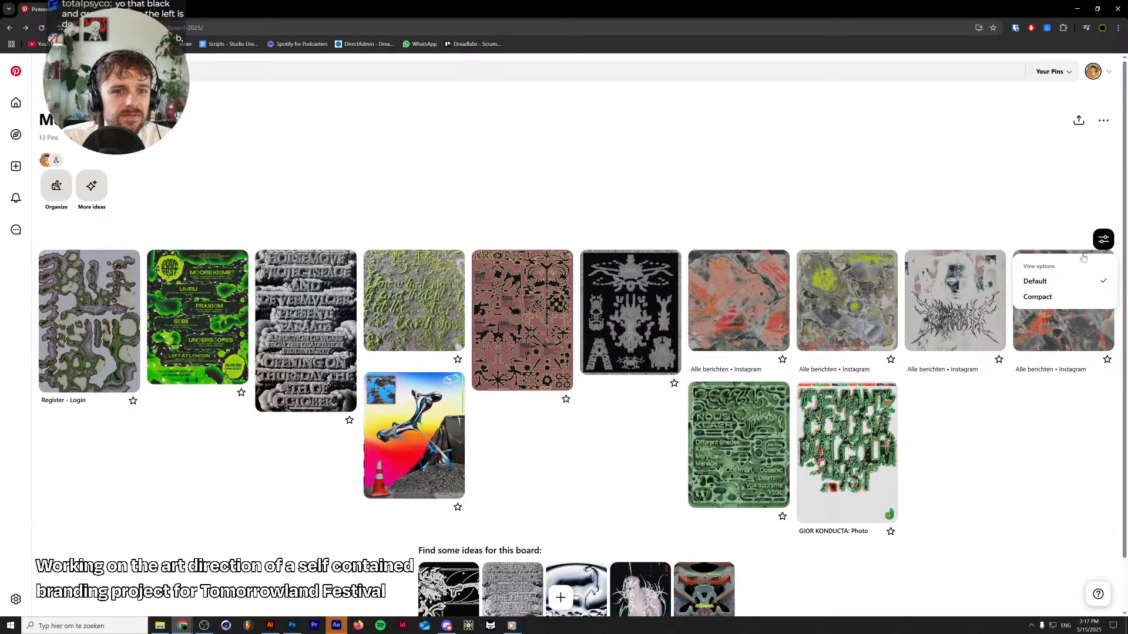
click(939, 198)
scroll(318, 334, down, 1)
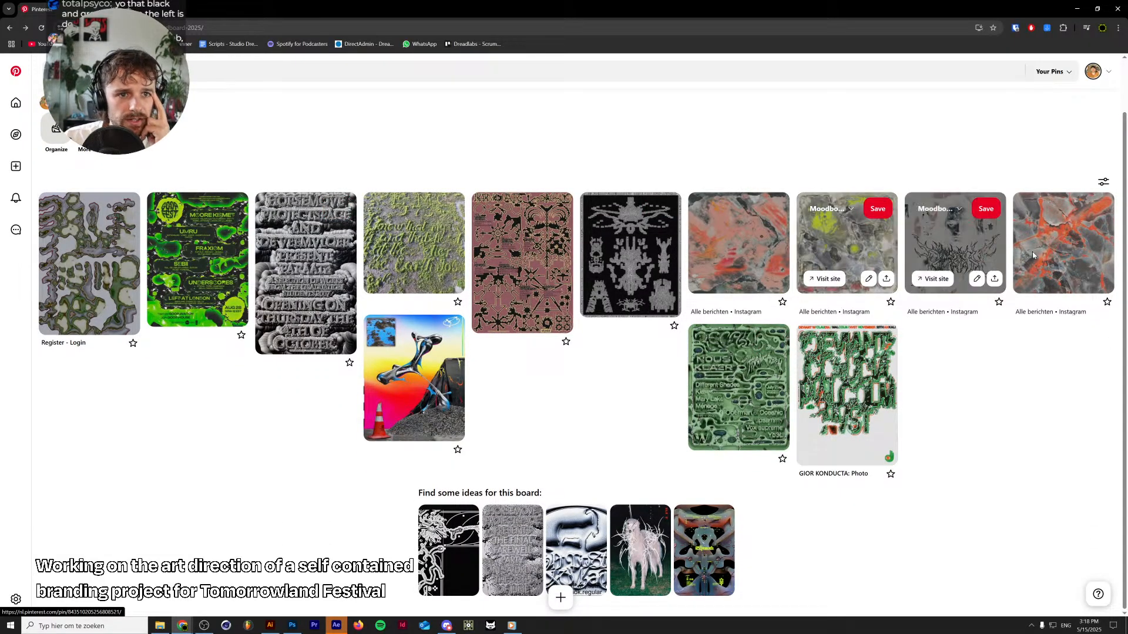
Examine the orange-grey marble, spiky-lettering portrait and pink-black symbol pattern pins on the Moodboard 2025 board
click(1060, 252)
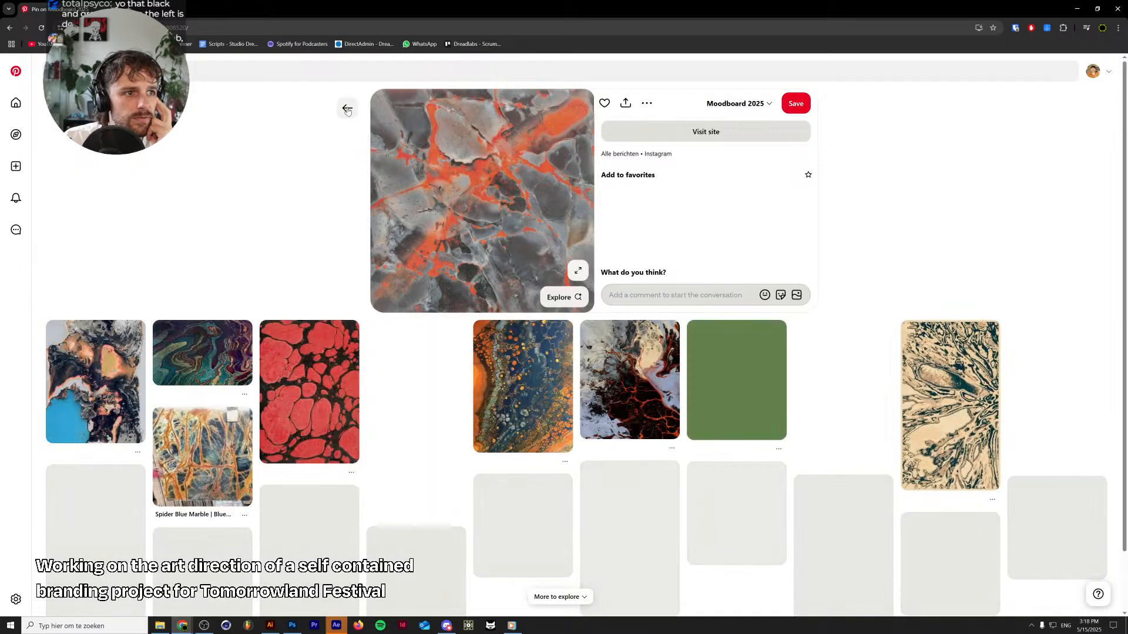
click(348, 110)
click(955, 293)
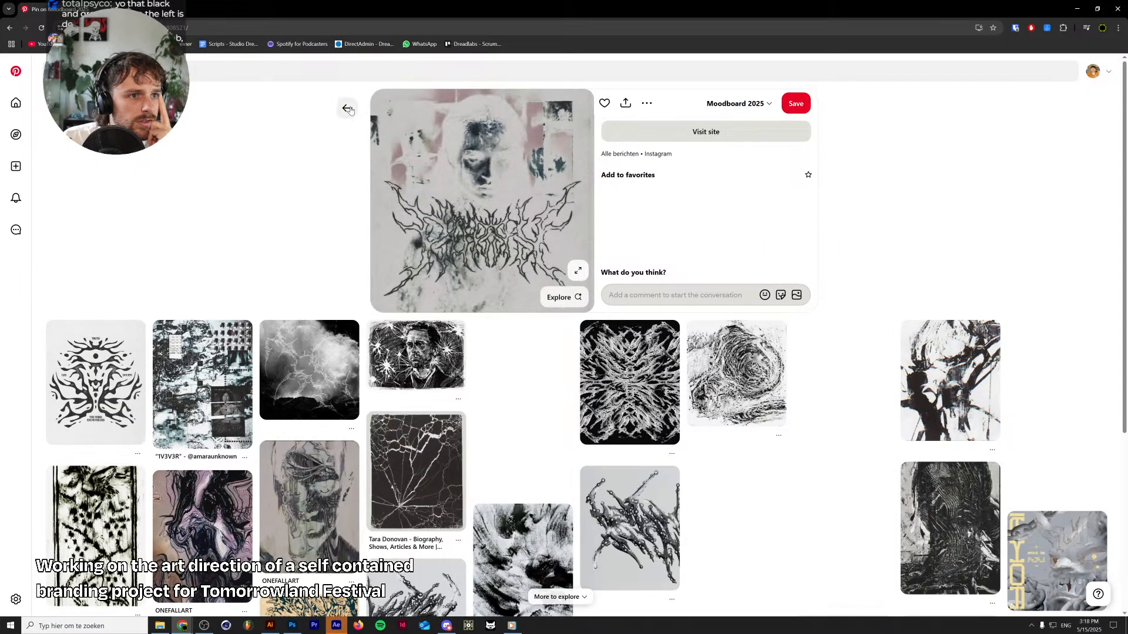
click(348, 108)
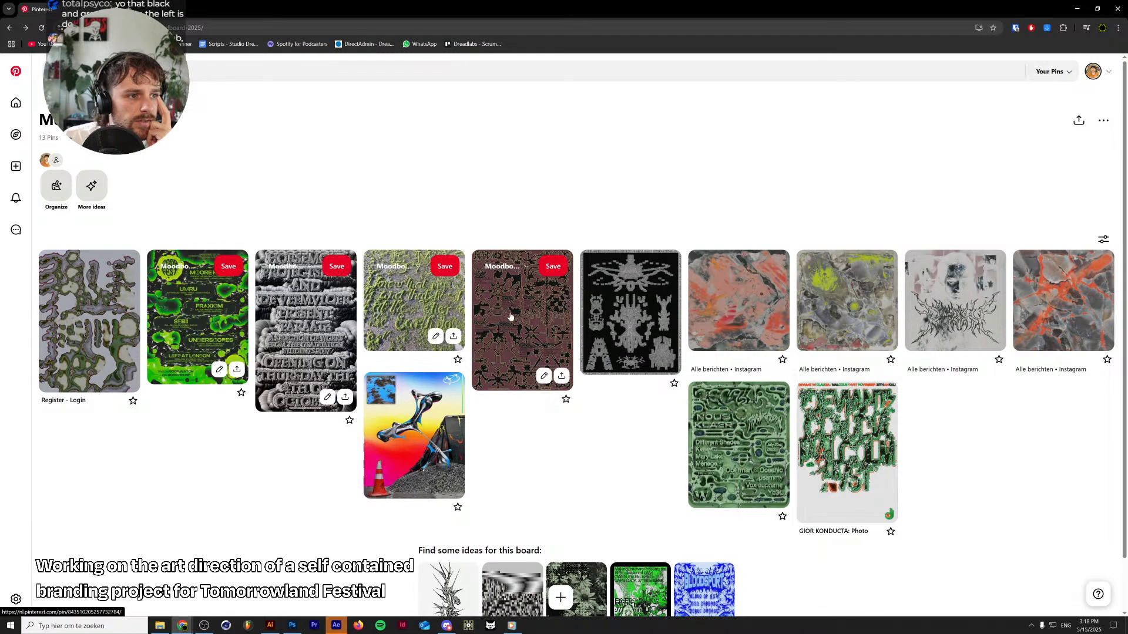
scroll(470, 329, down, 1)
scroll(444, 360, down, 1)
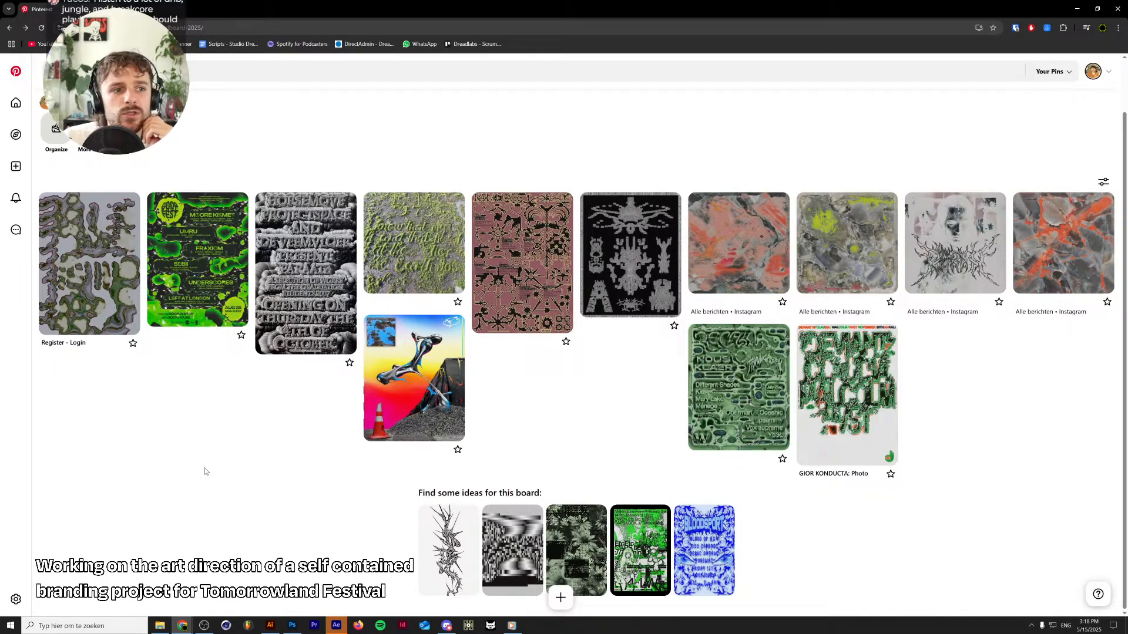
click(515, 264)
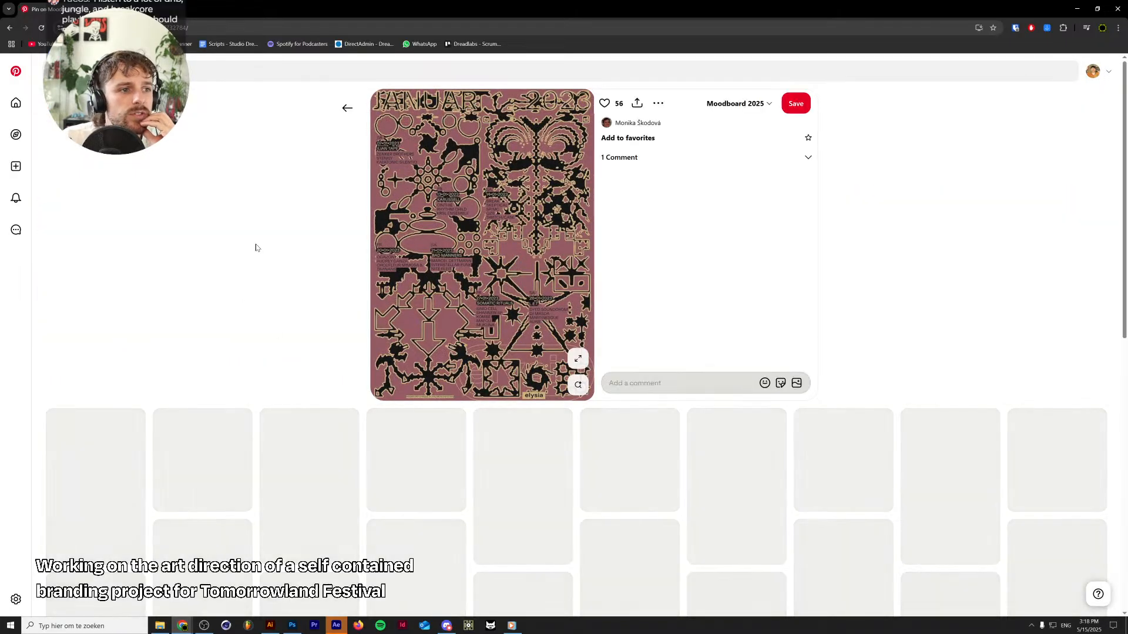
click(347, 107)
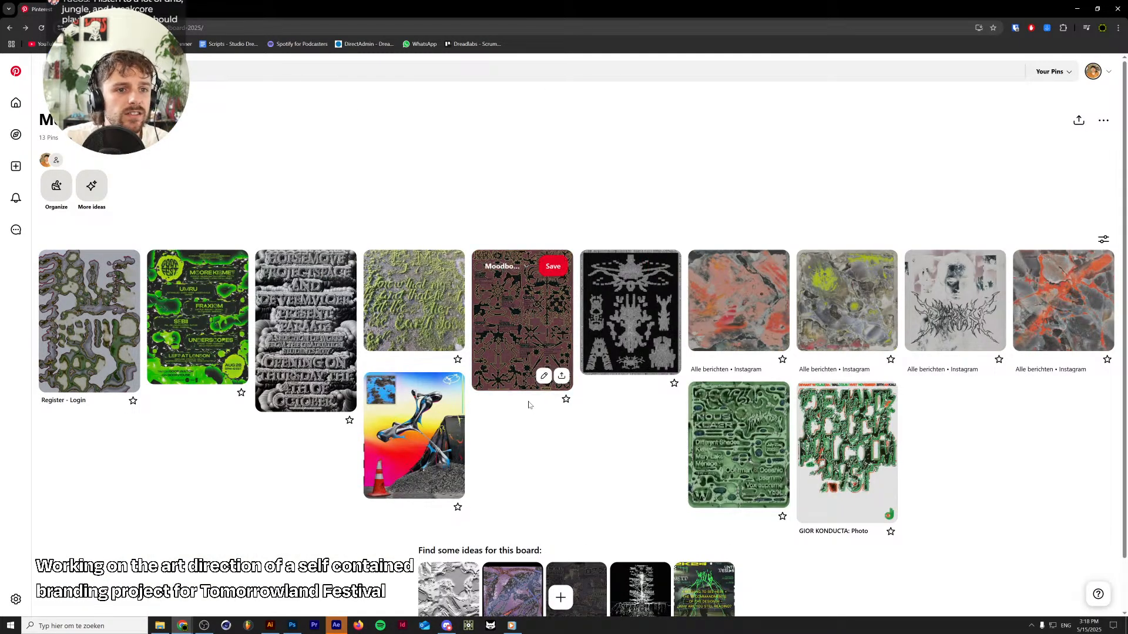
click(336, 626)
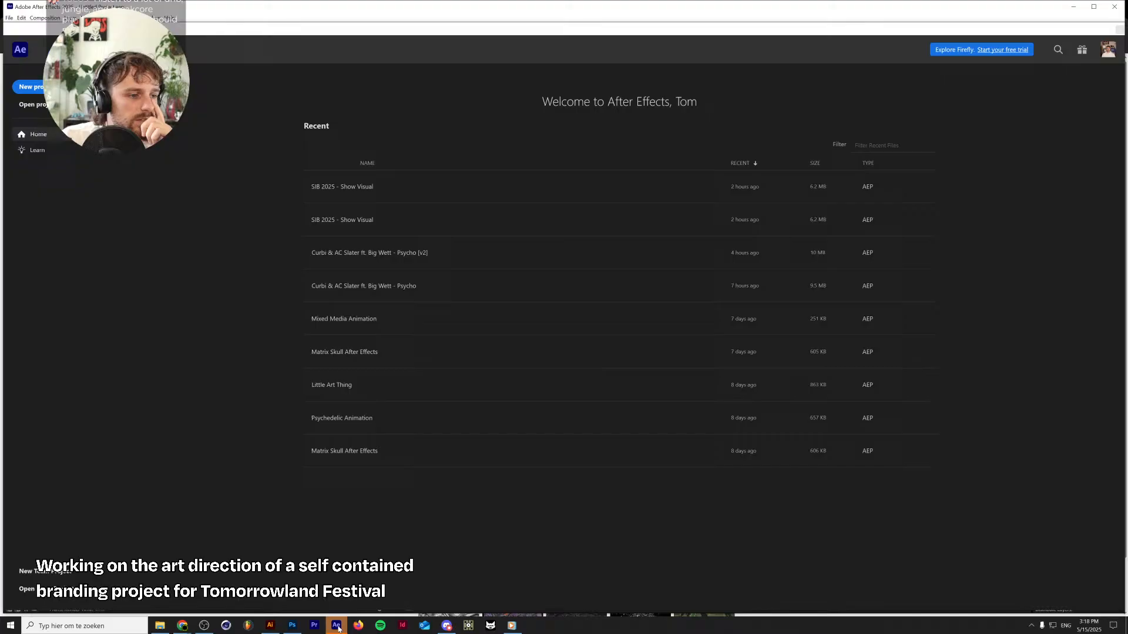
click(292, 625)
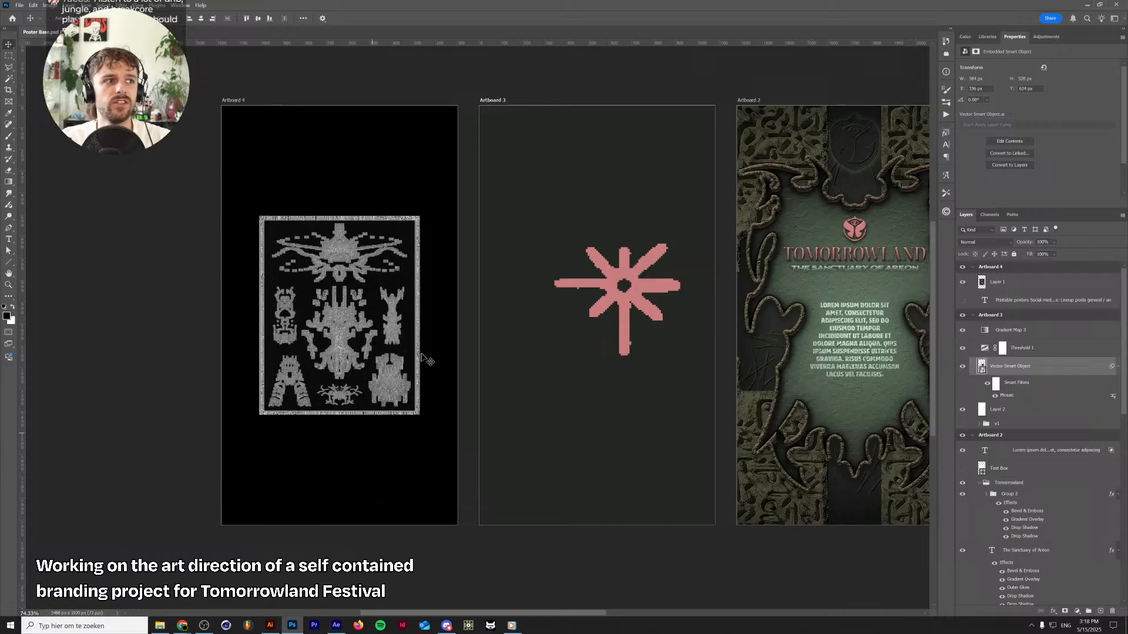
Bring up a new Chrome window, maximise it and load the Exo Portal website
drag(881, 633, 448, 78)
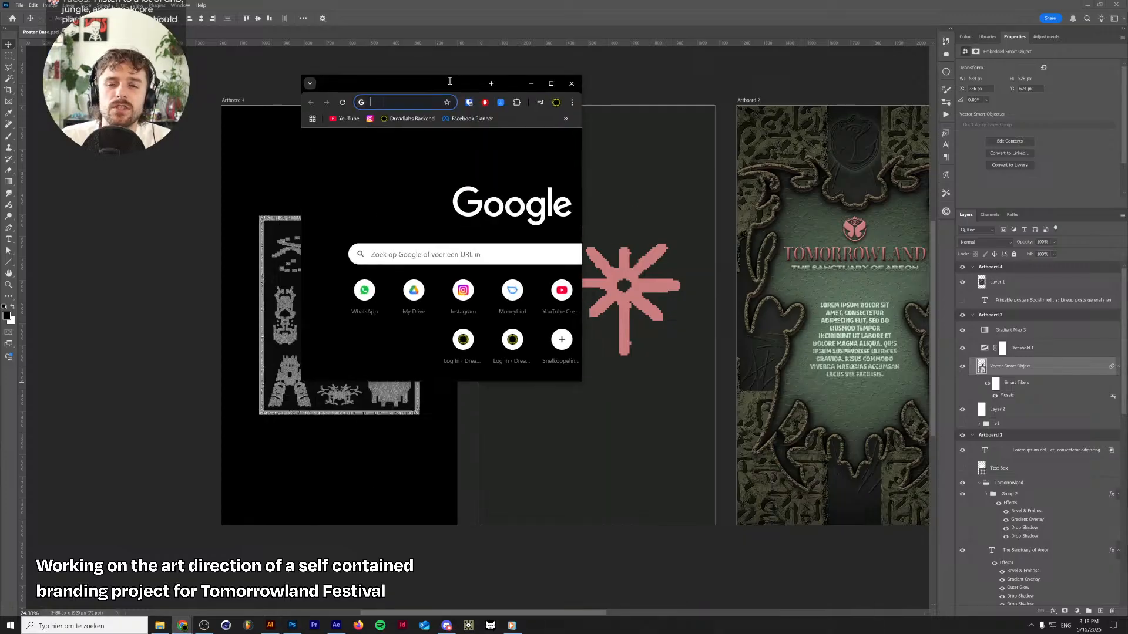
click(551, 82)
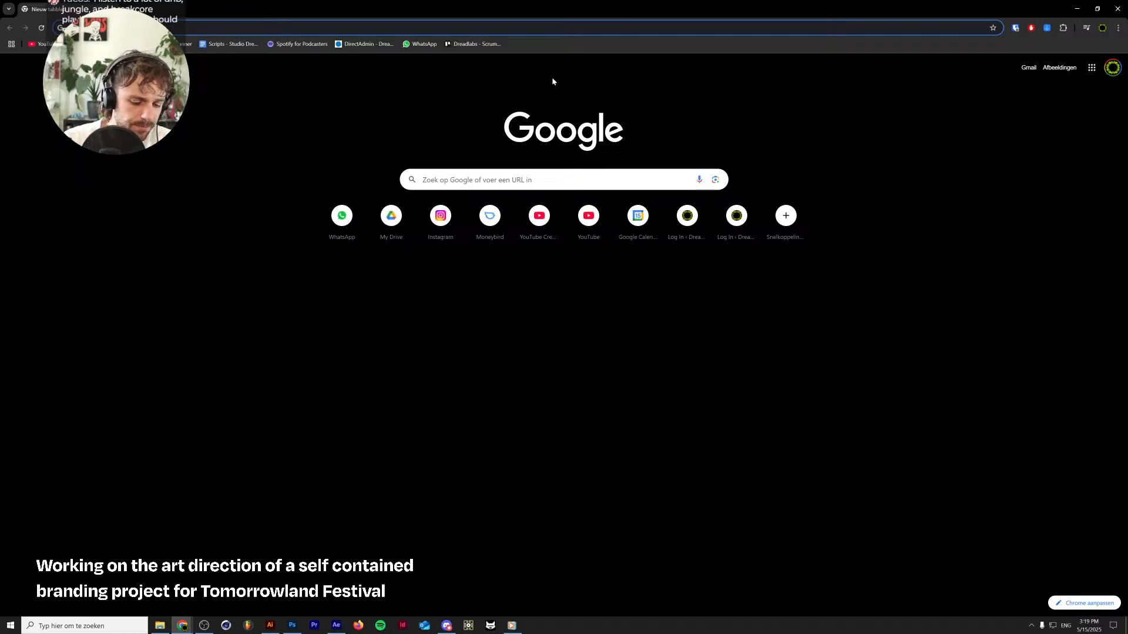
text(be)
key(Return)
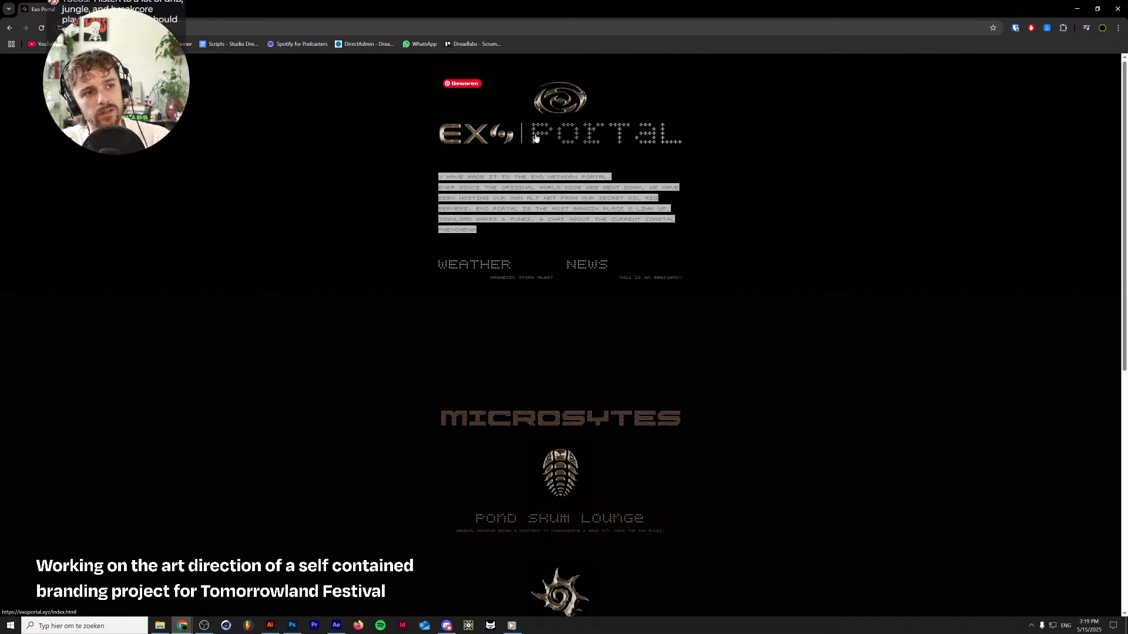
Look through Exo Portal's microsite list and open the Mystery Creatures page to examine its creature artwork
scroll(382, 282, down, 3)
scroll(456, 280, down, 1)
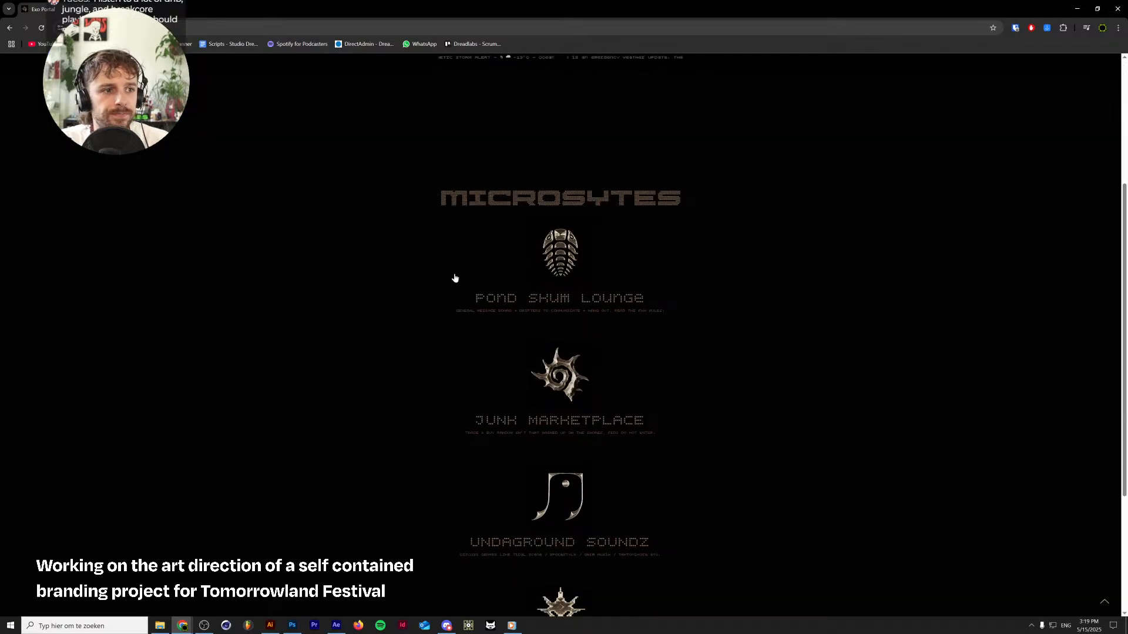
scroll(438, 254, down, 3)
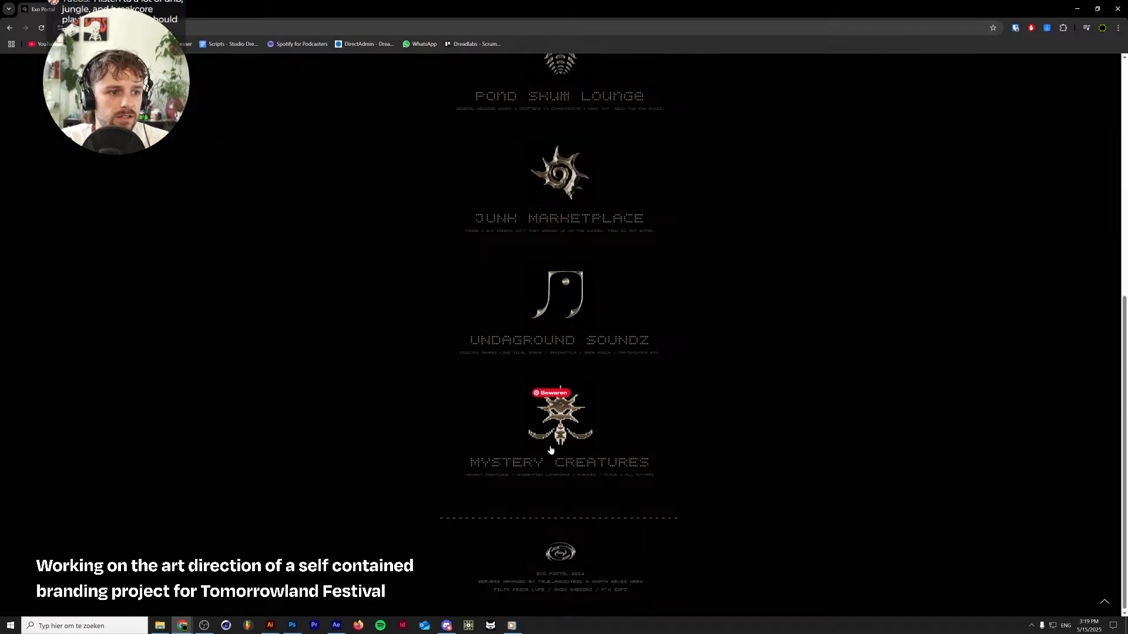
click(552, 424)
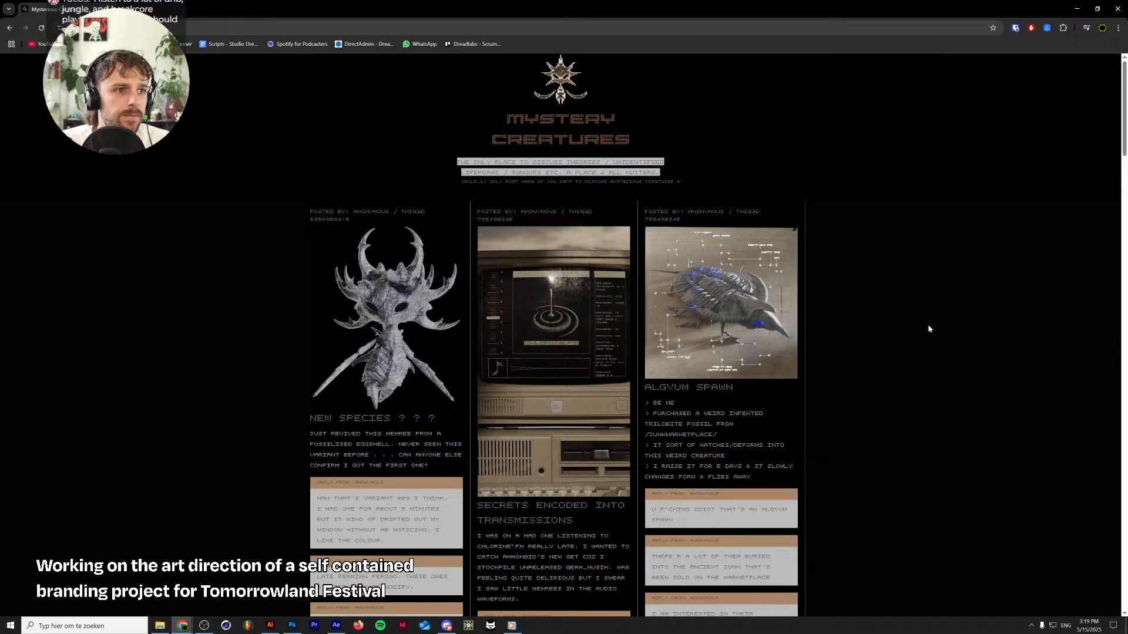
scroll(928, 324, down, 2)
scroll(806, 280, down, 5)
scroll(810, 280, down, 5)
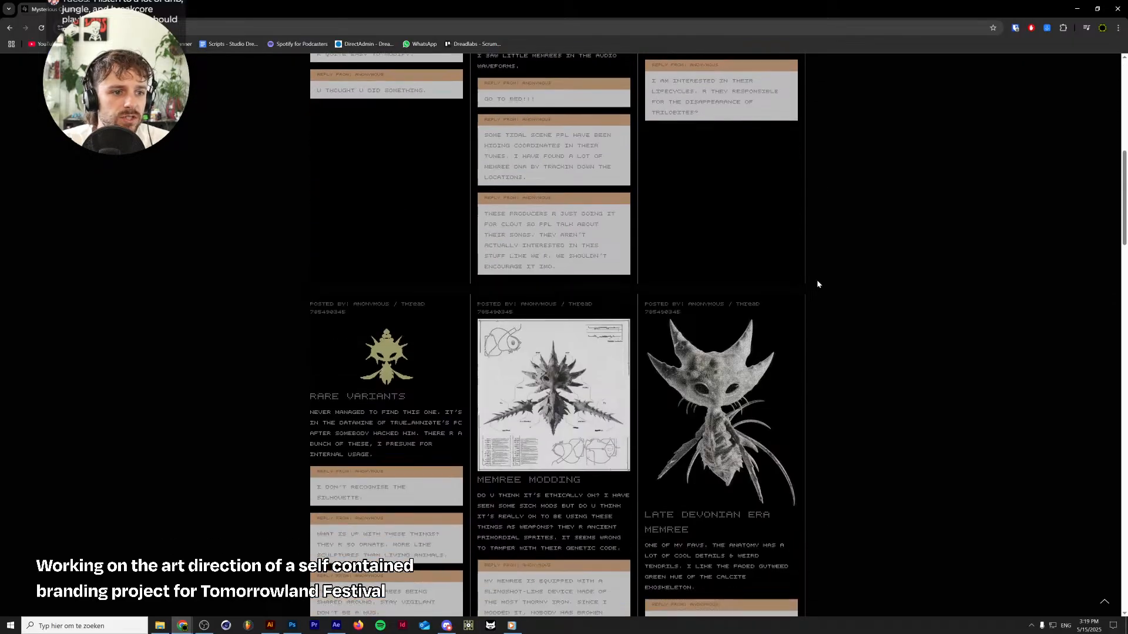
Examine the creature artwork, post layouts and reply boxes across the Mystery Creatures page
scroll(870, 289, down, 5)
scroll(869, 289, down, 10)
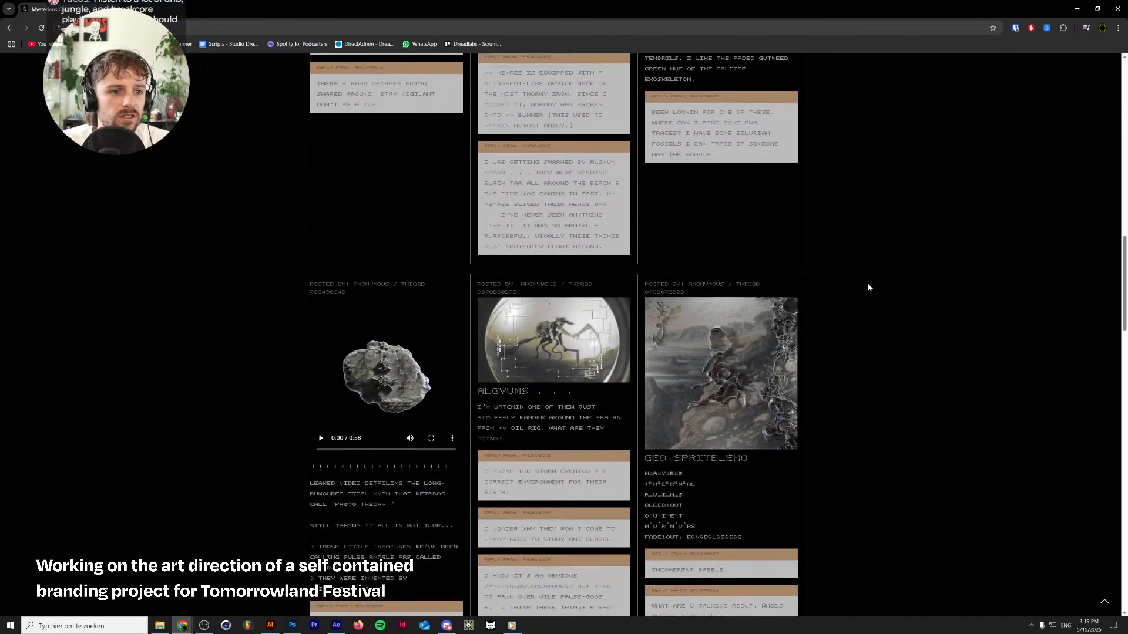
scroll(855, 285, down, 2)
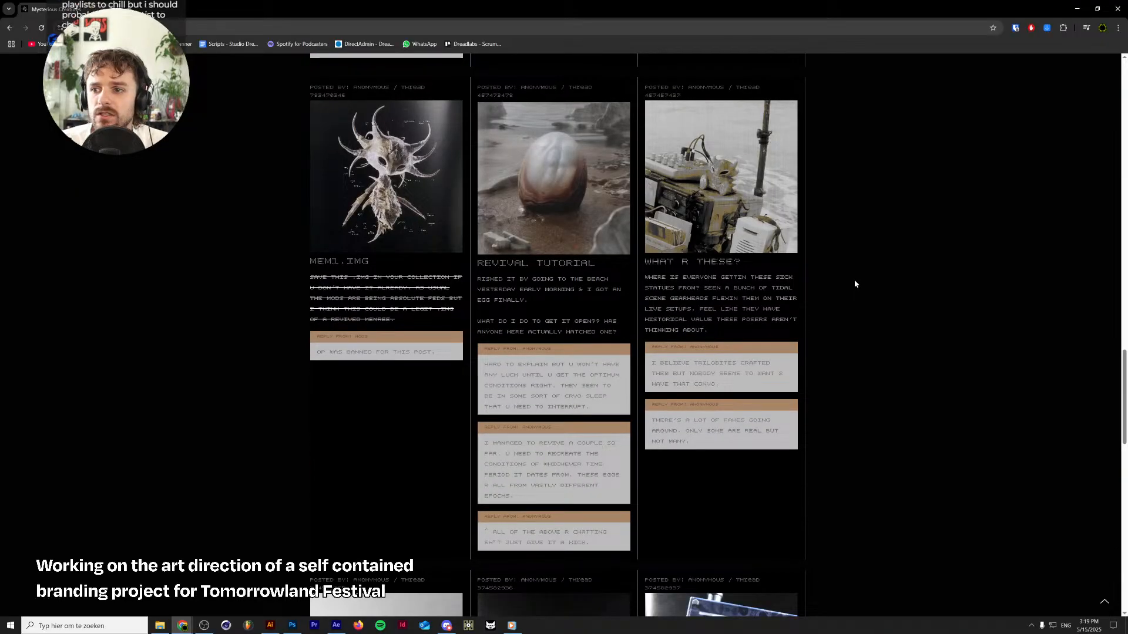
scroll(855, 283, down, 1)
scroll(855, 283, down, 12)
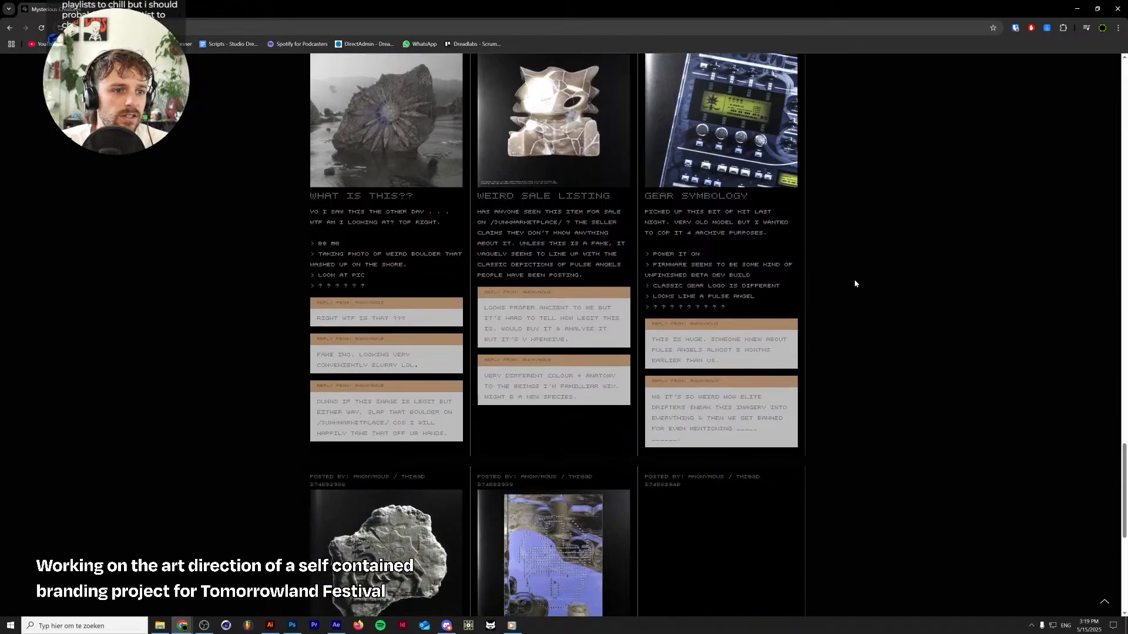
scroll(854, 284, down, 3)
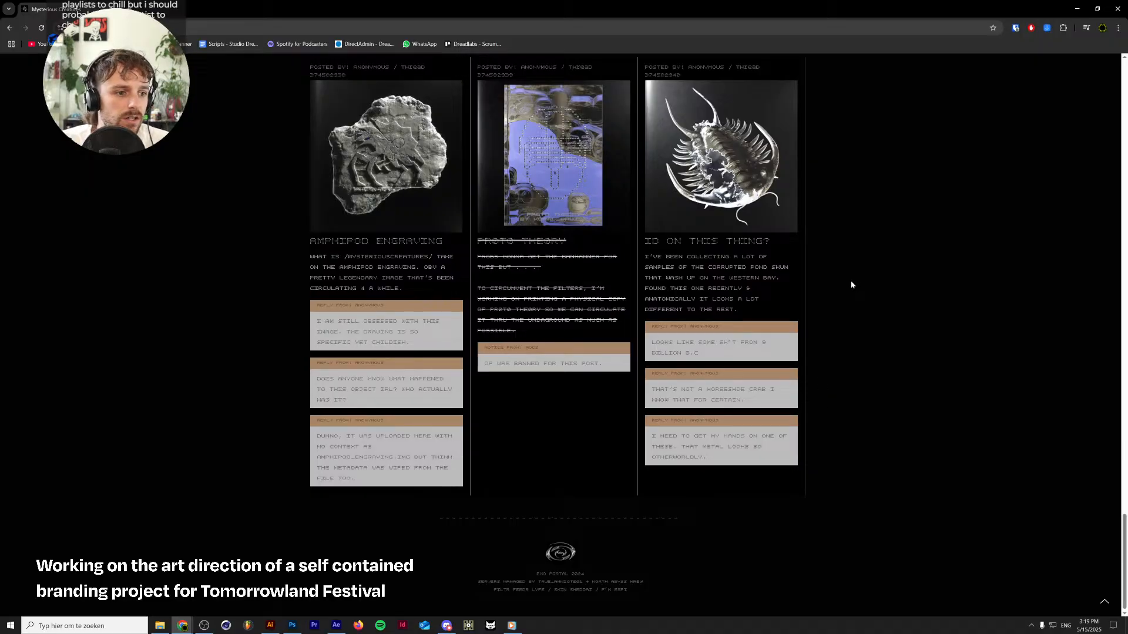
scroll(850, 282, up, 3)
scroll(851, 280, up, 2)
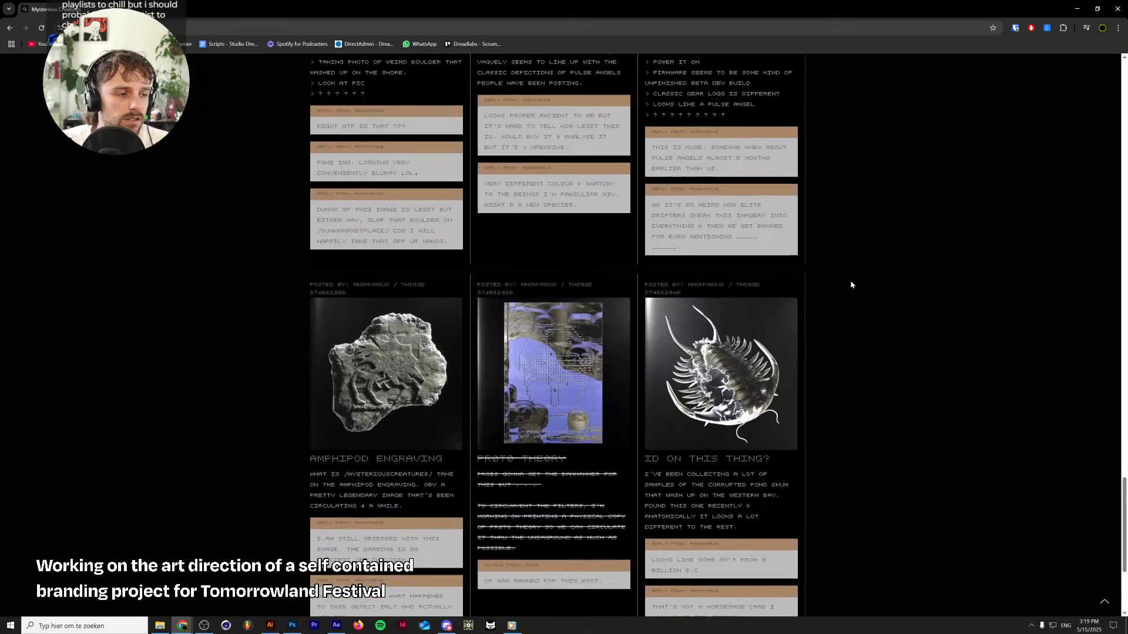
scroll(798, 355, up, 5)
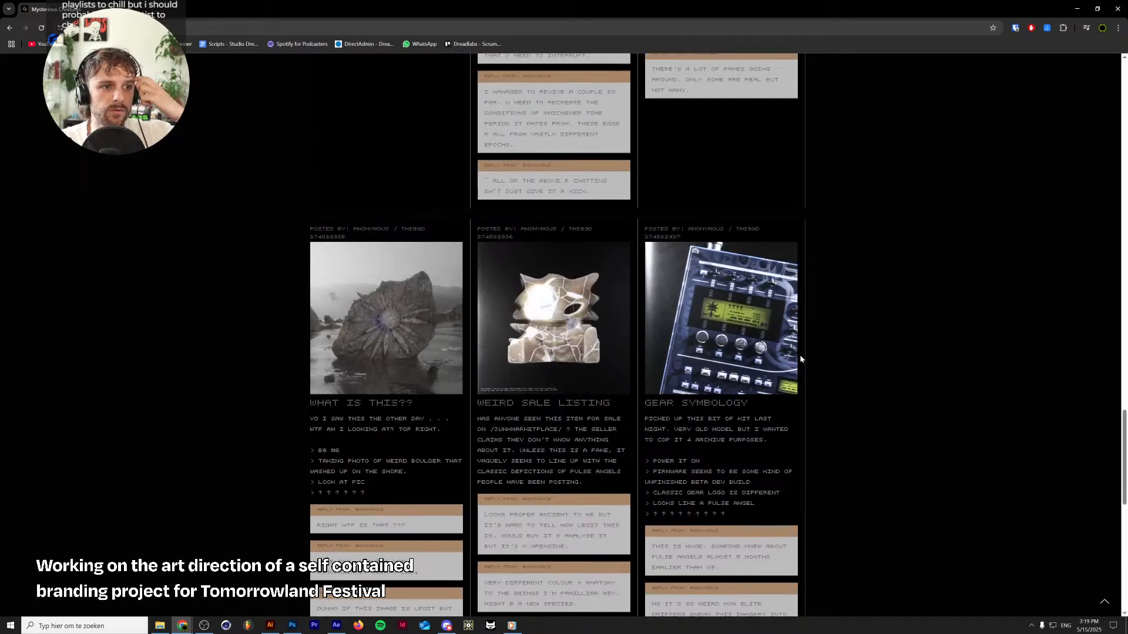
scroll(803, 352, up, 5)
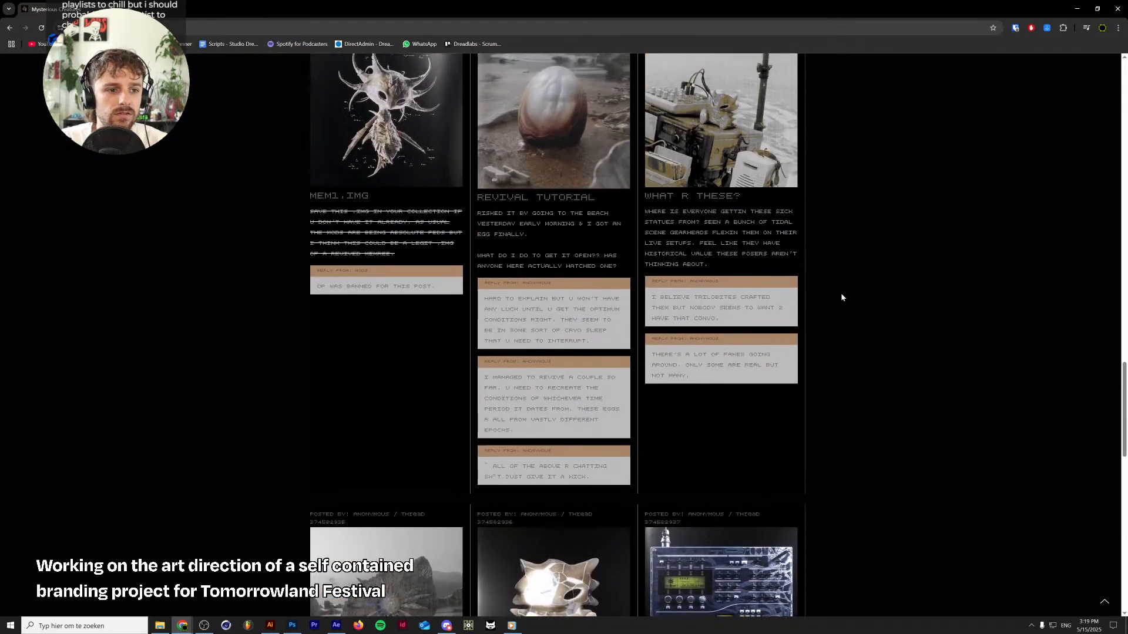
scroll(841, 297, down, 3)
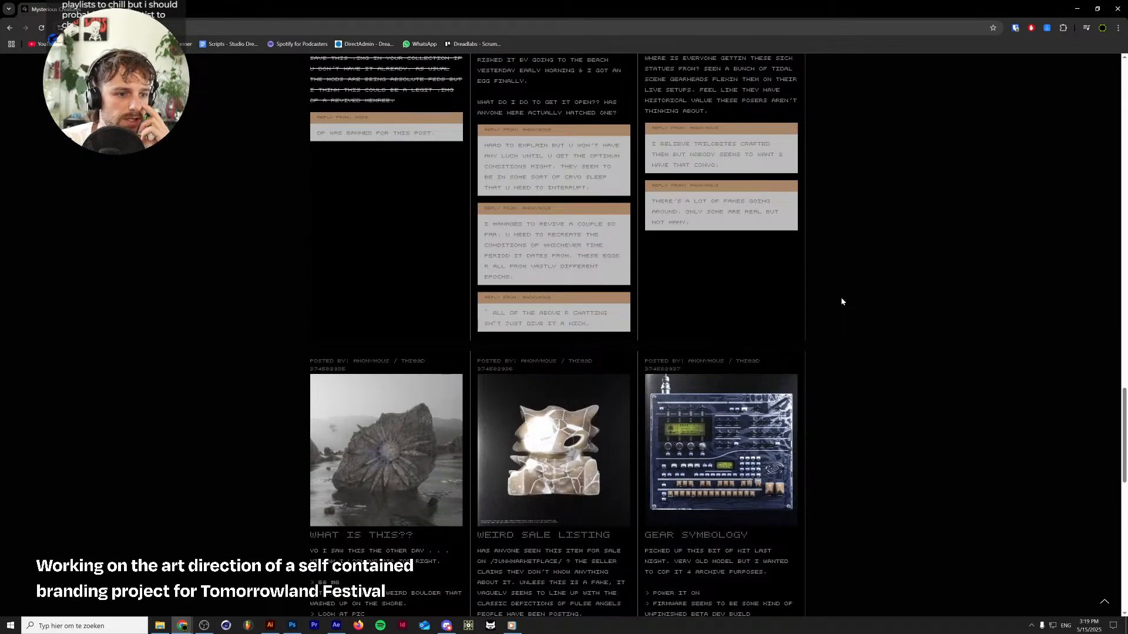
scroll(908, 398, up, 3)
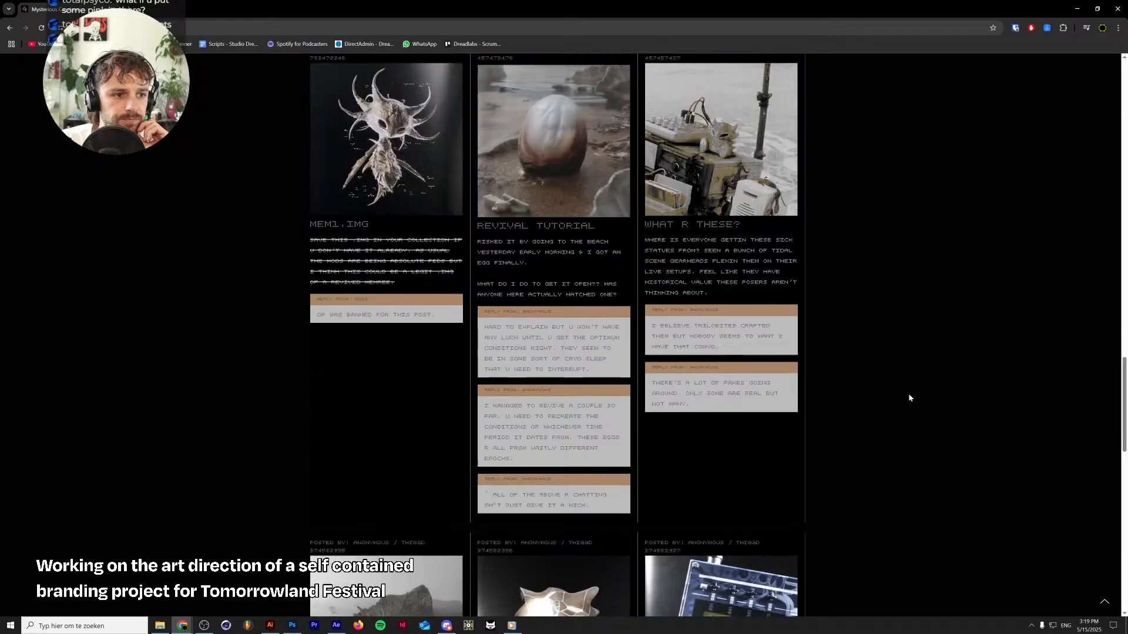
scroll(908, 398, up, 15)
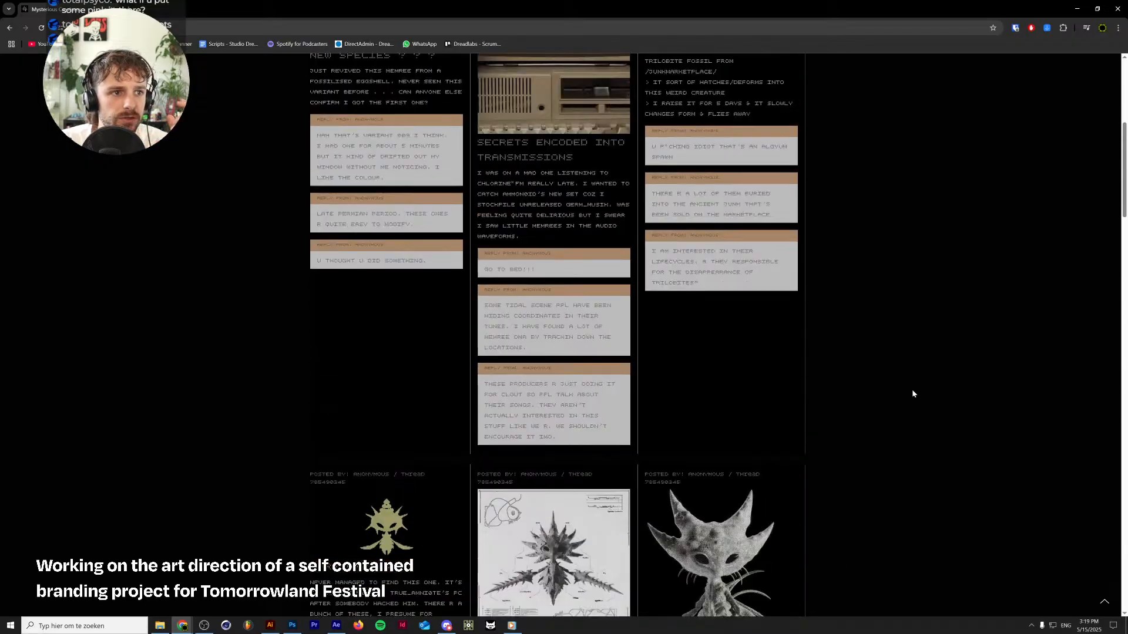
scroll(912, 394, up, 5)
Return to the Exo Portal microsite list, open Junk Marketplace and look over its item listings
click(675, 186)
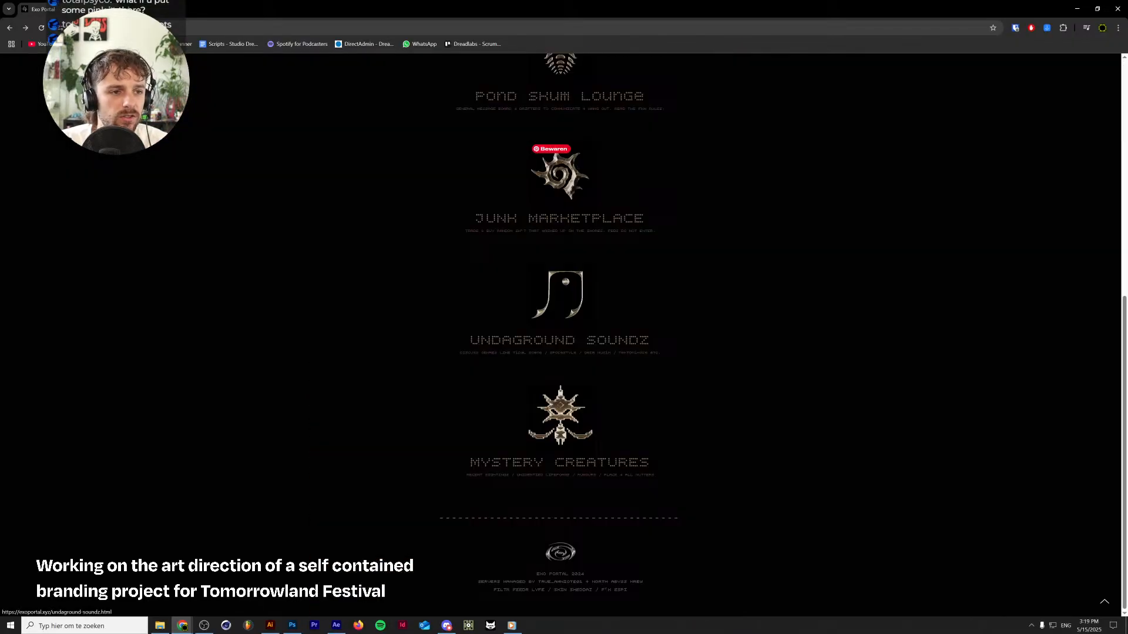
scroll(568, 284, up, 2)
click(568, 319)
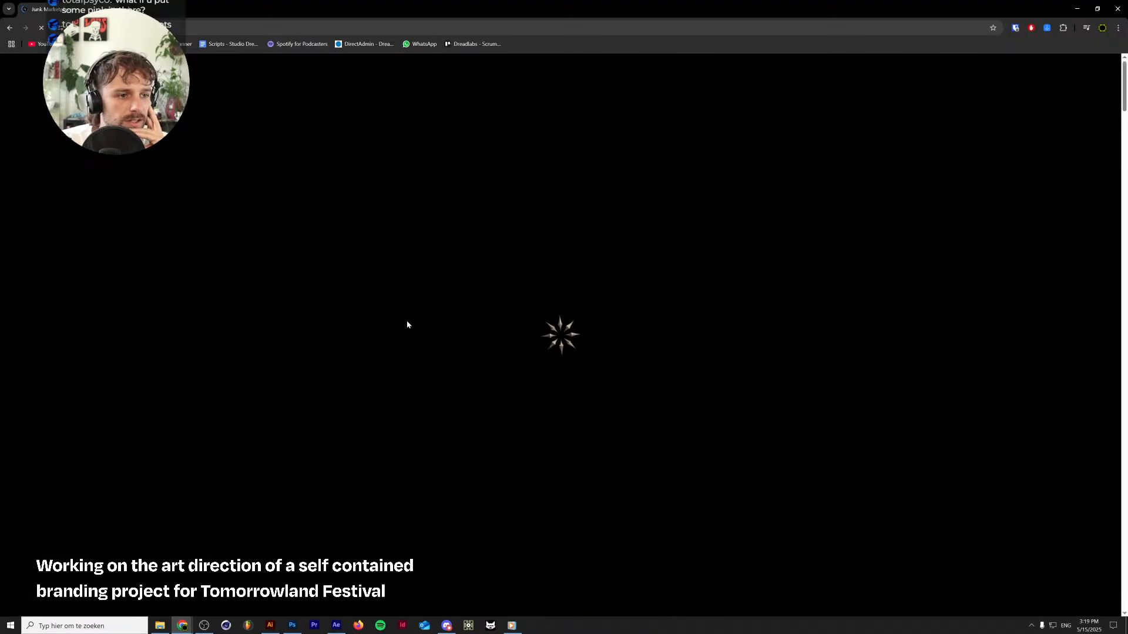
scroll(412, 311, down, 1)
scroll(410, 310, down, 2)
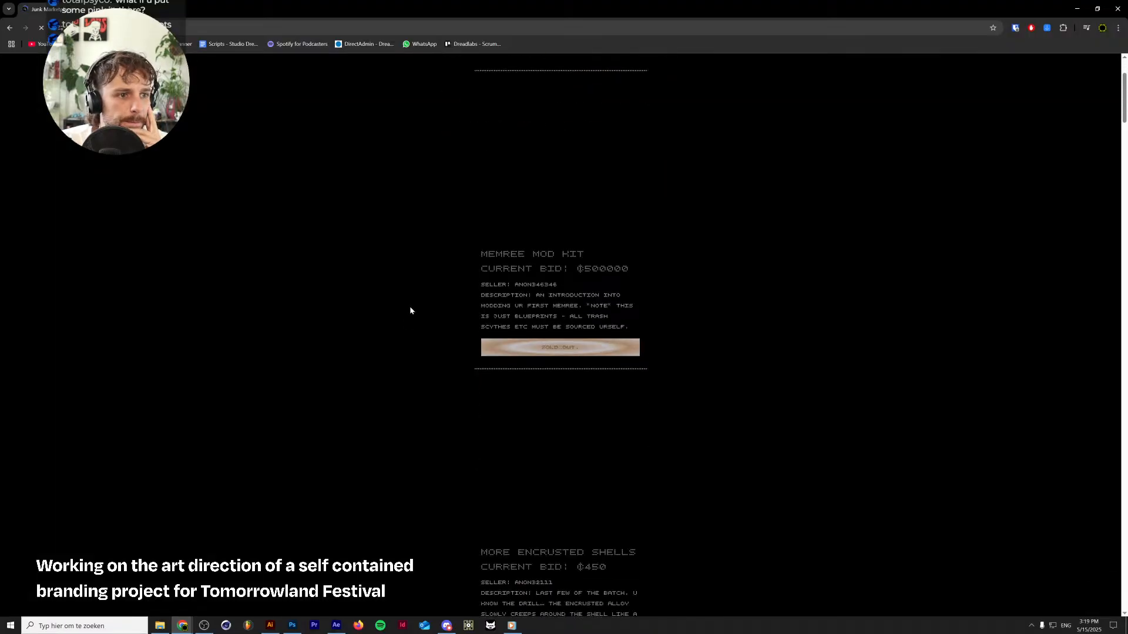
scroll(410, 310, up, 3)
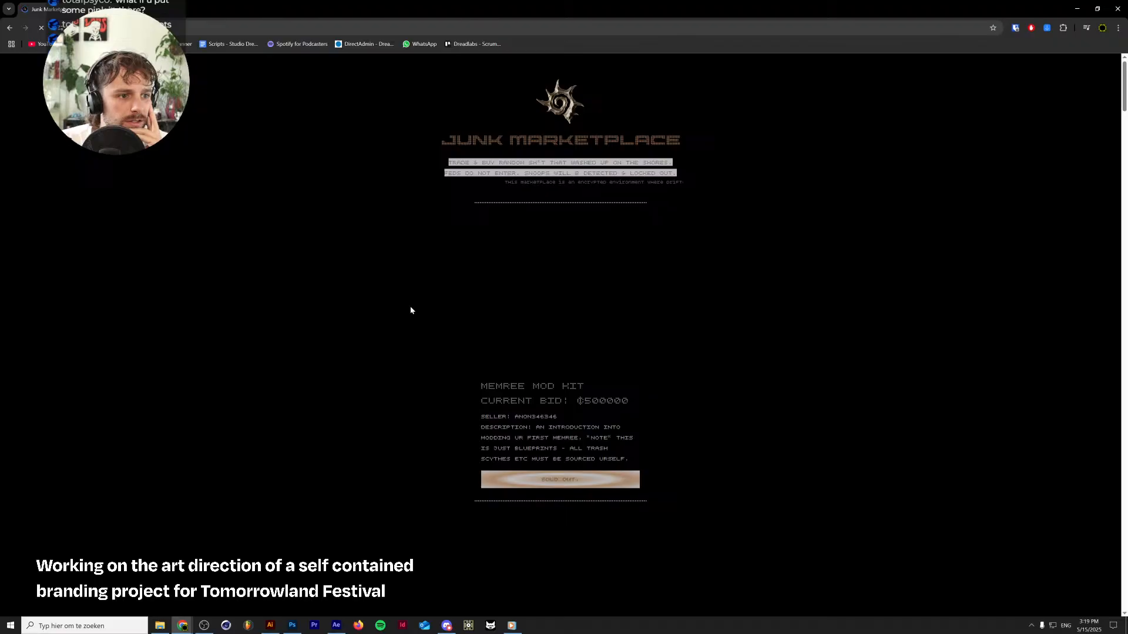
scroll(411, 305, down, 12)
Go back to the Exo Portal microsites, open Pond Skum Lounge and examine its threads and images
key(alt+Left)
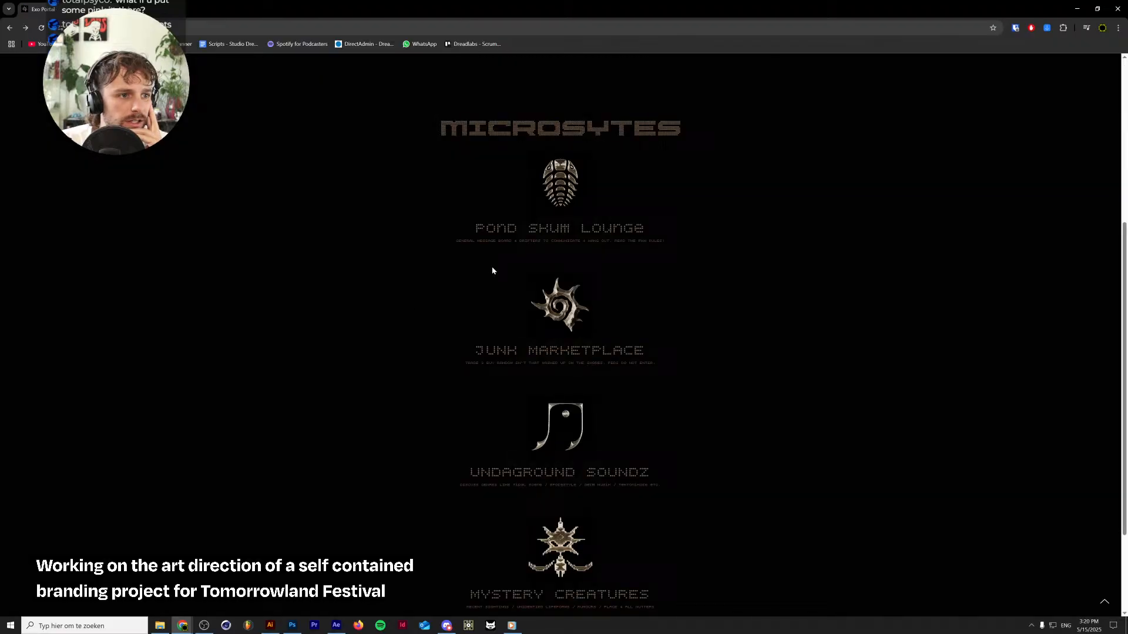
click(570, 197)
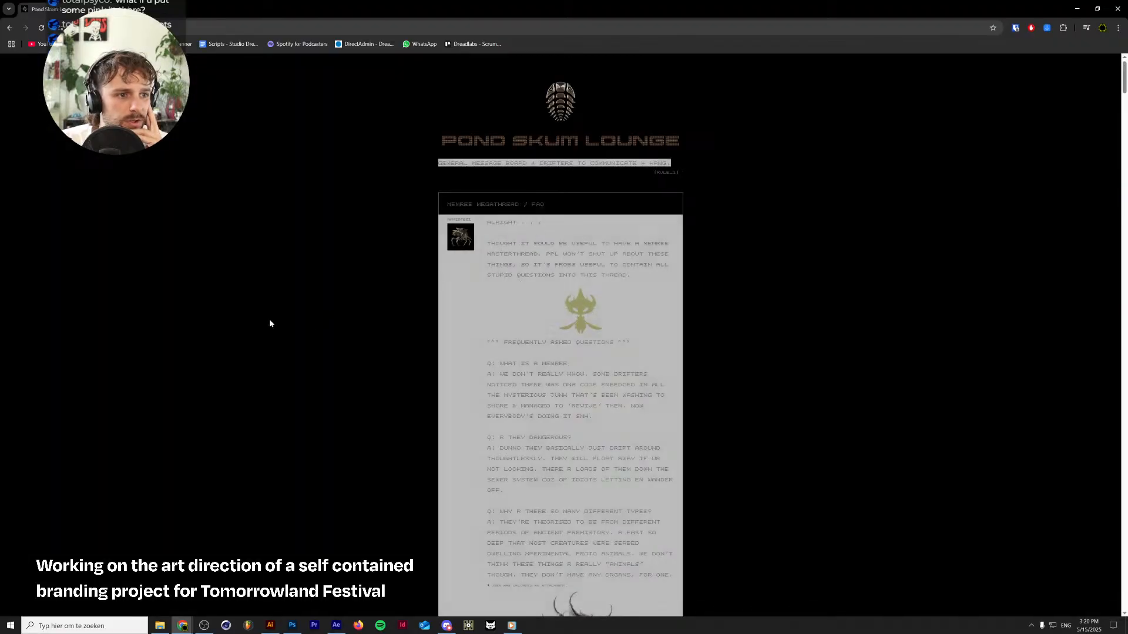
scroll(269, 319, down, 15)
scroll(533, 356, down, 20)
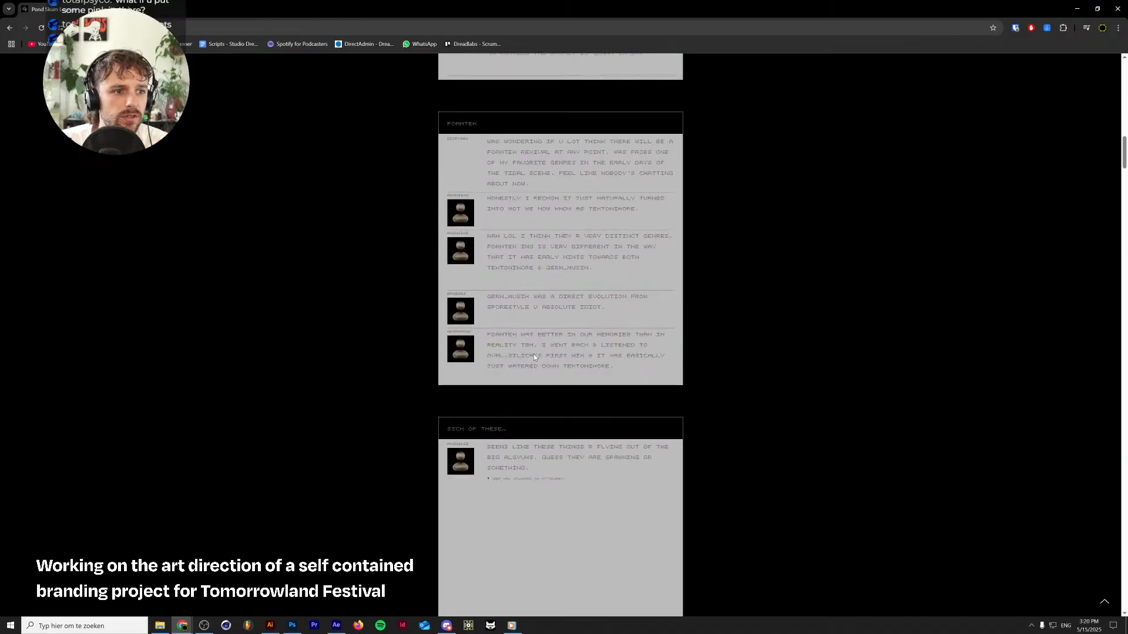
scroll(468, 371, down, 20)
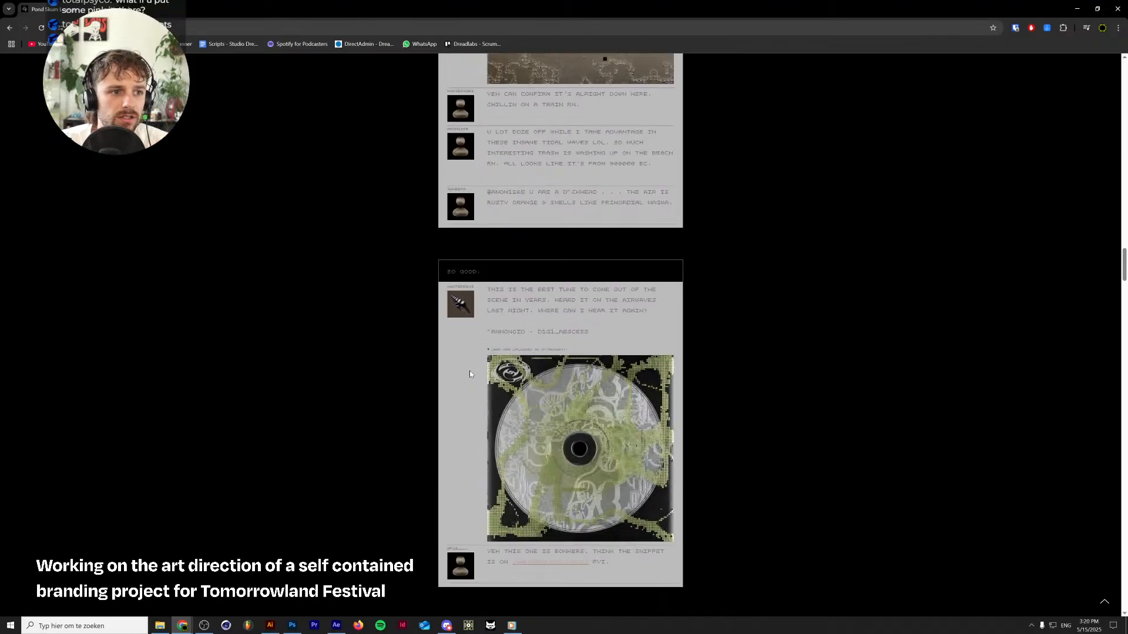
scroll(468, 373, down, 20)
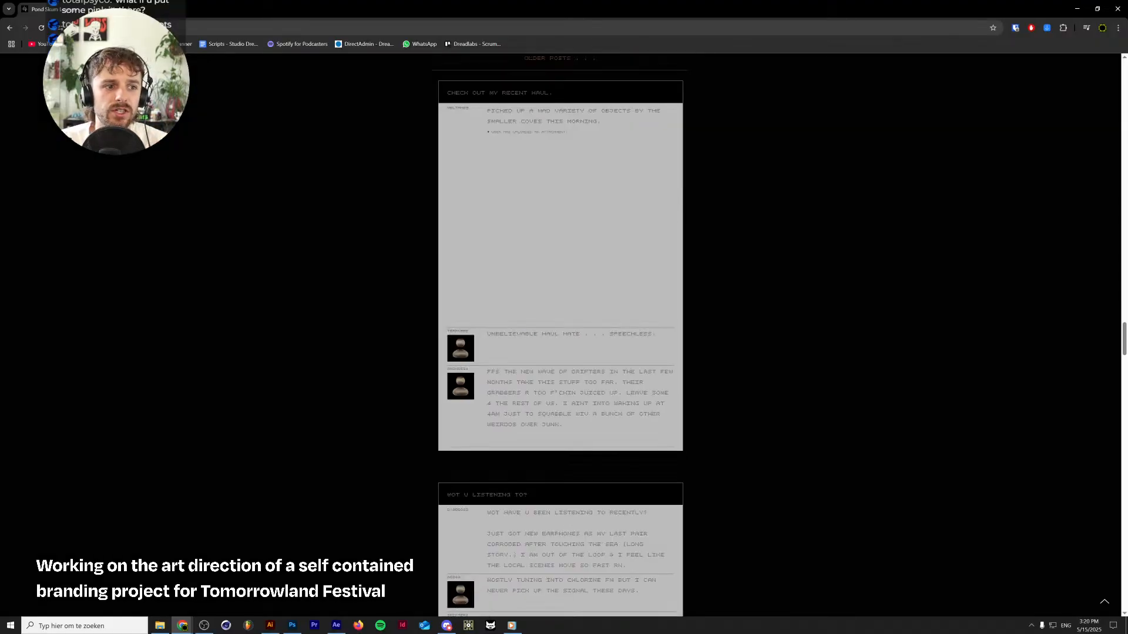
scroll(414, 562, down, 5)
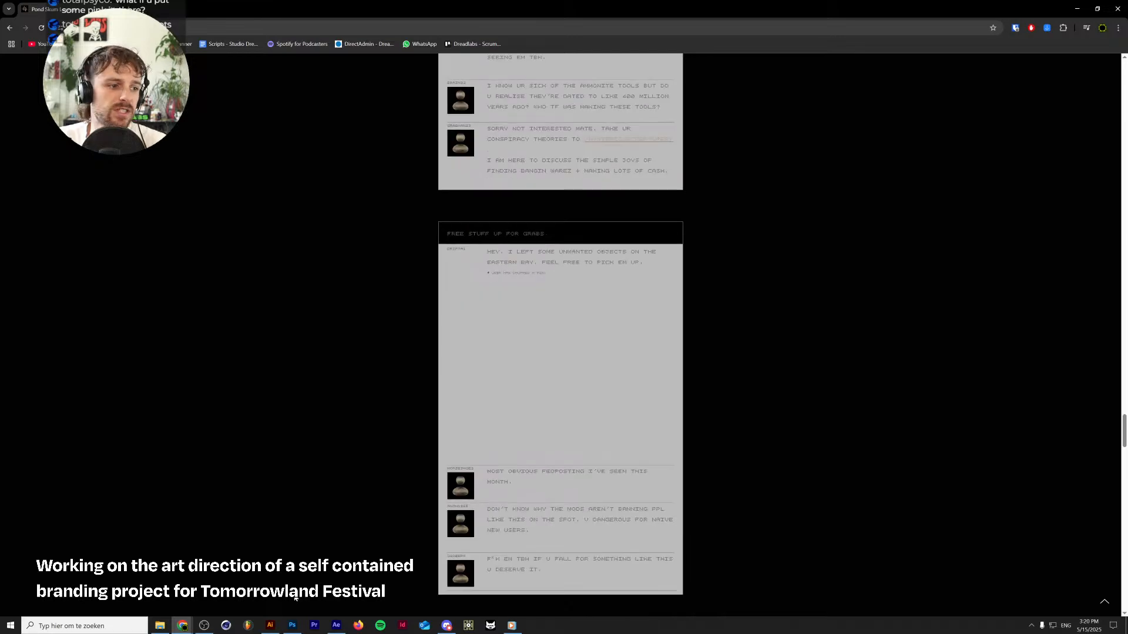
Switch to Photoshop and inspect the pink pixelated star symbol on Artboard 3 beside the Artboard 4 creature sheet
click(292, 626)
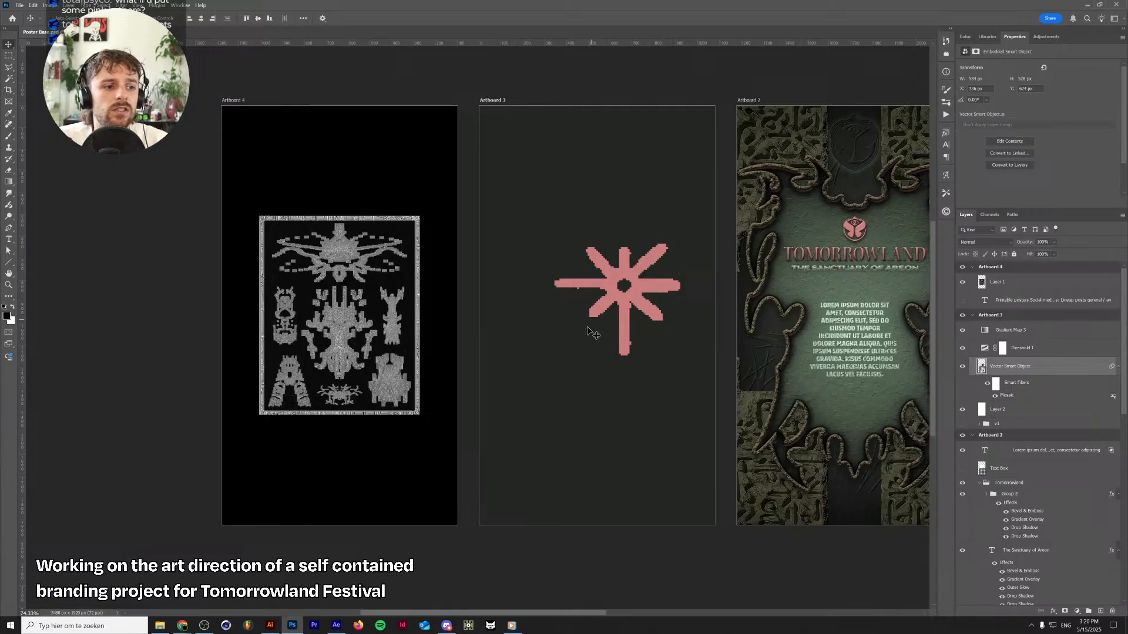
scroll(611, 310, up, 3)
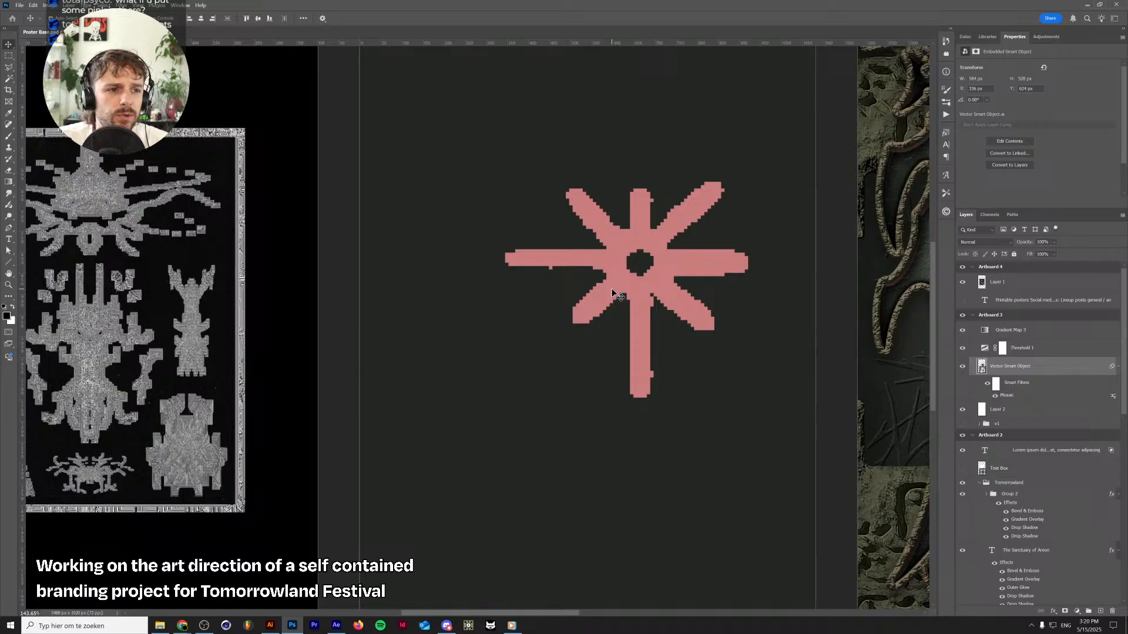
scroll(613, 296, down, 3)
scroll(619, 336, up, 2)
scroll(620, 336, up, 1)
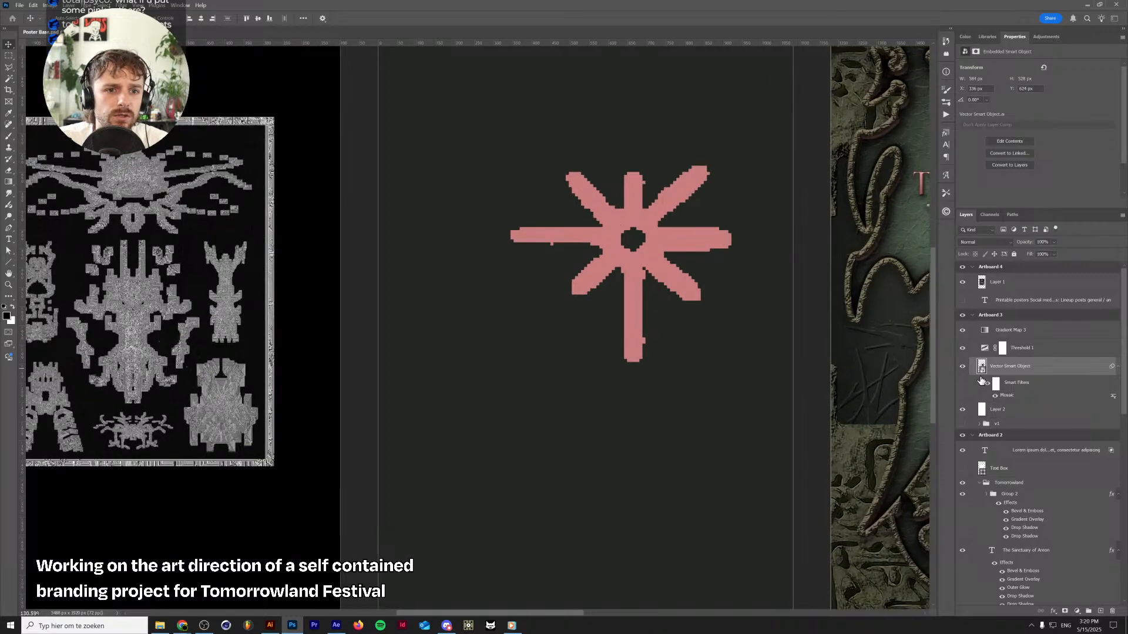
scroll(599, 352, down, 2)
scroll(599, 352, up, 1)
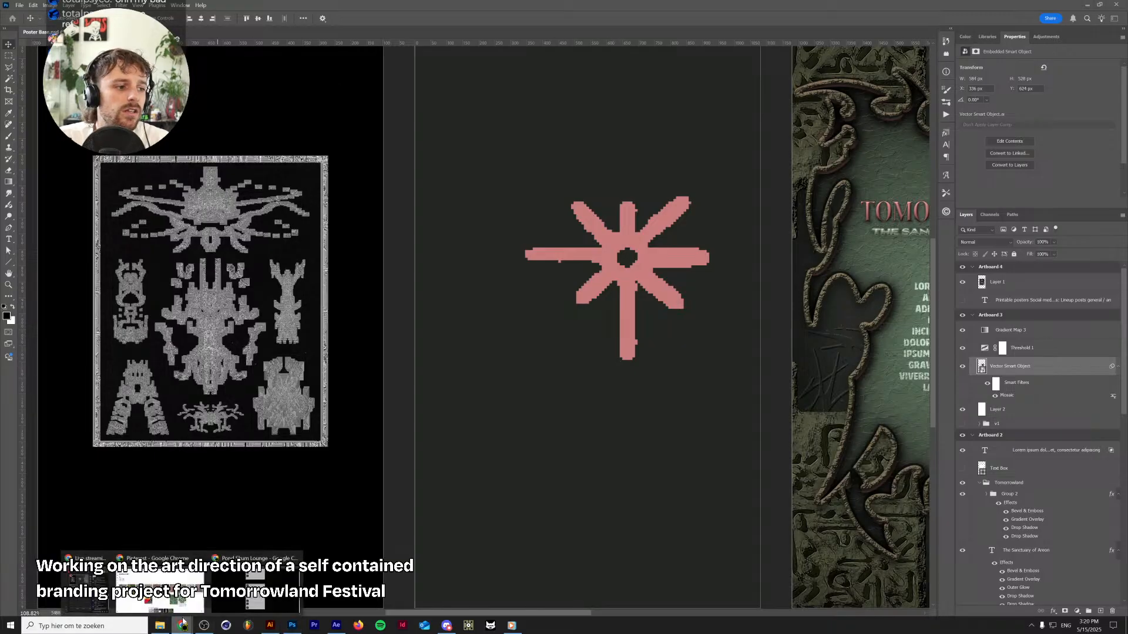
Switch back to Chrome, search the web for "jai paul" in a new tab and open the jai-paul.com site
click(238, 592)
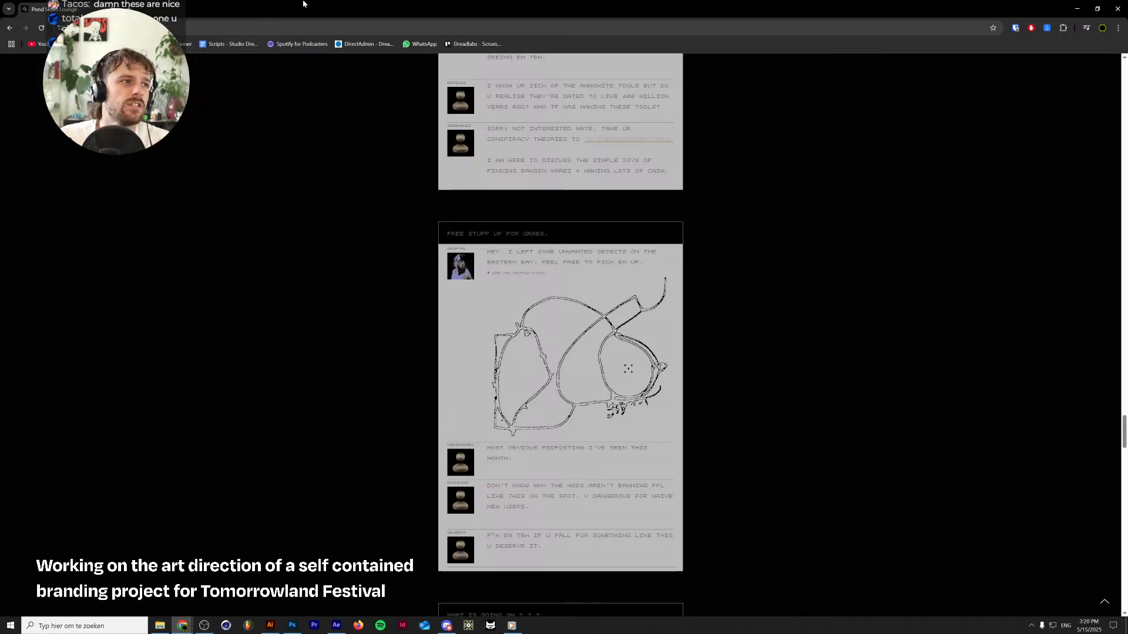
key(ctrl+t)
text(jai paul)
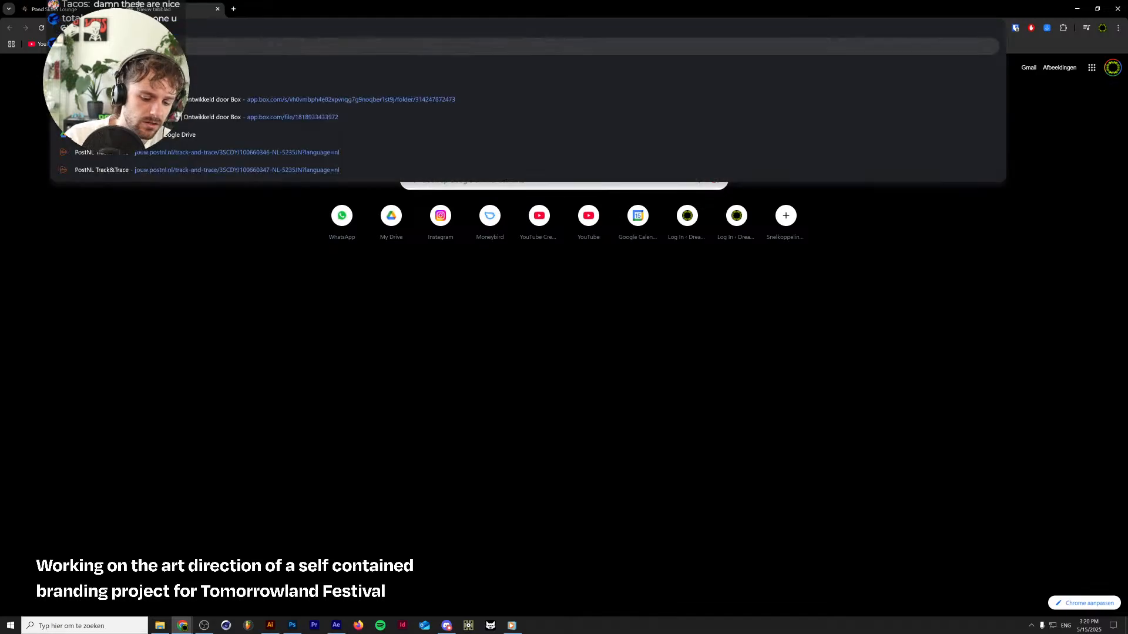
key(Return)
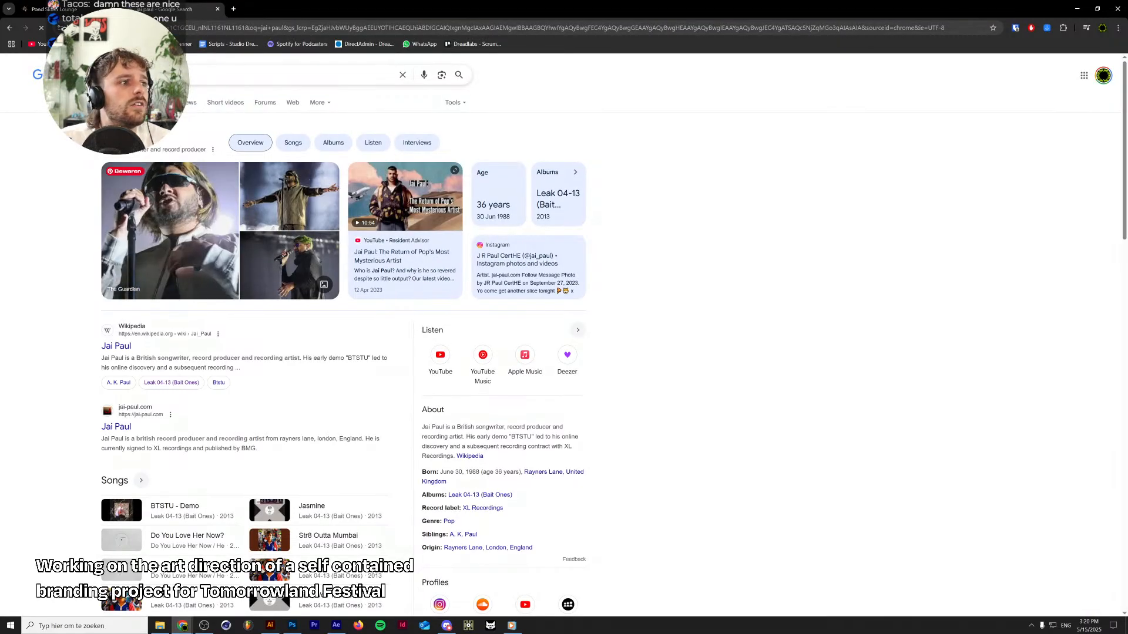
click(114, 426)
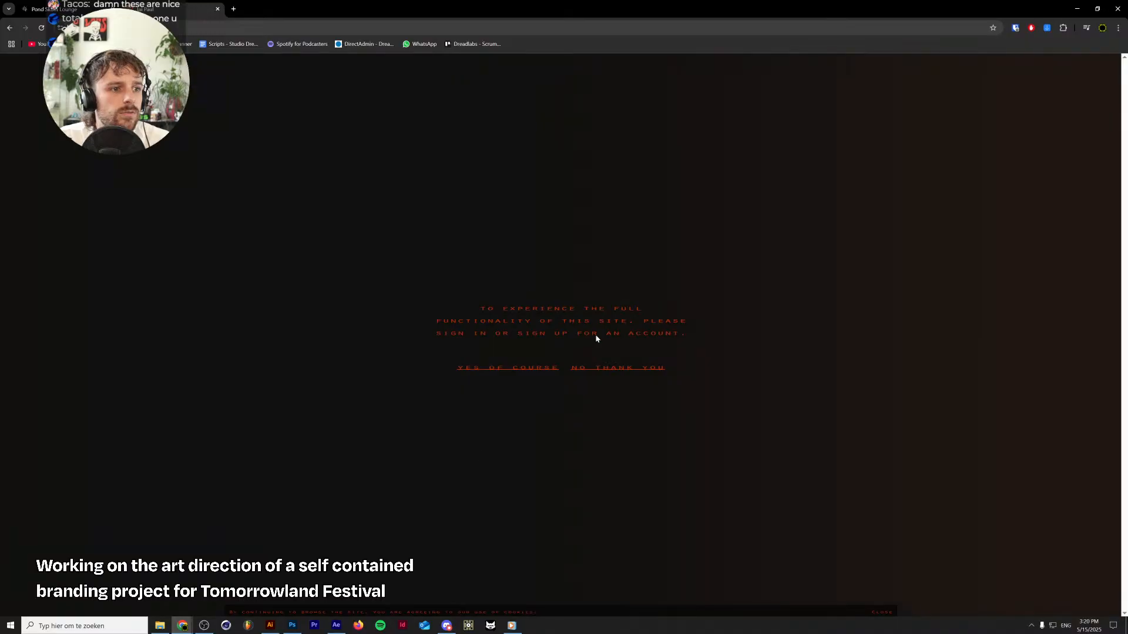
Answer the site's account prompt with "Yes of course" and explore the objects in its 3D landscape
click(523, 369)
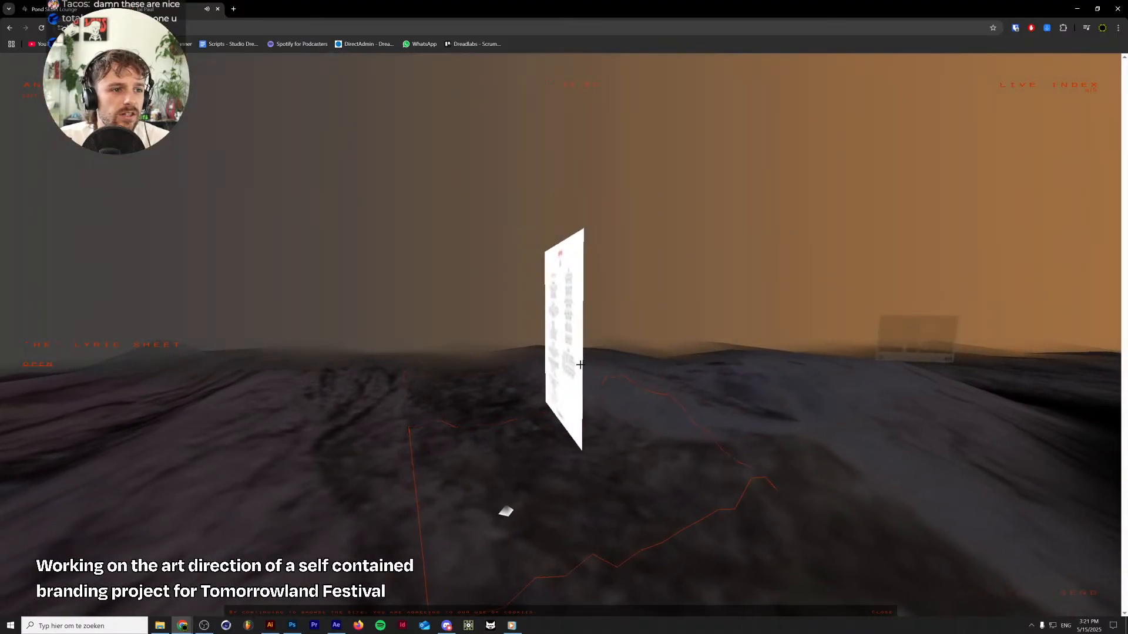
click(918, 362)
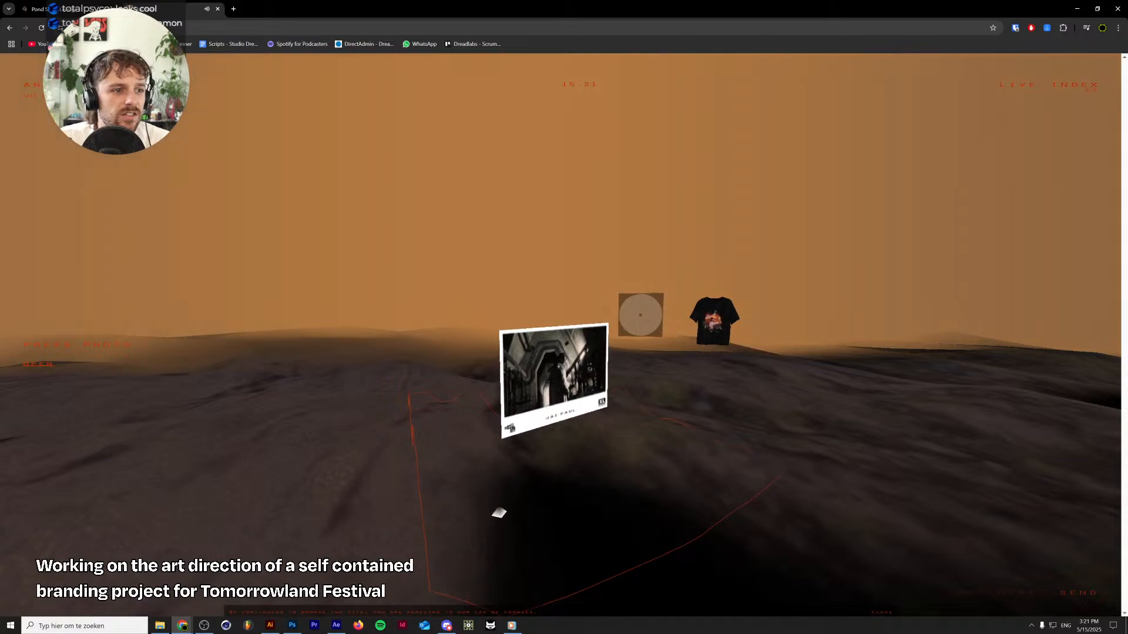
click(629, 366)
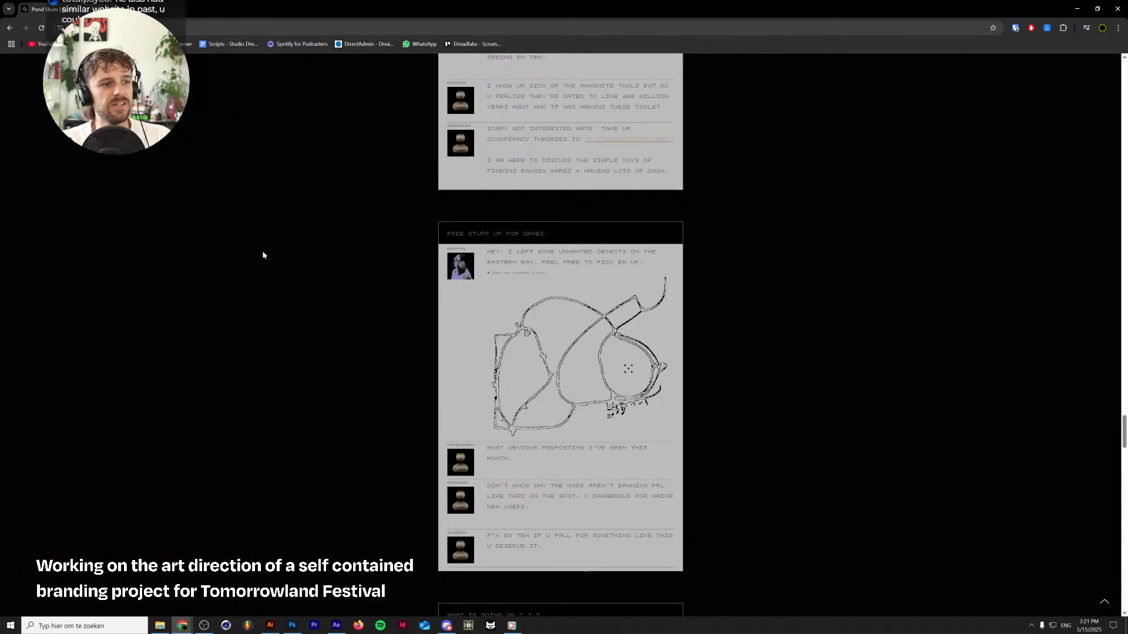
Review the Pond Skum Lounge threads back up to the page header and return to the Exo Portal home page
scroll(268, 255, up, 20)
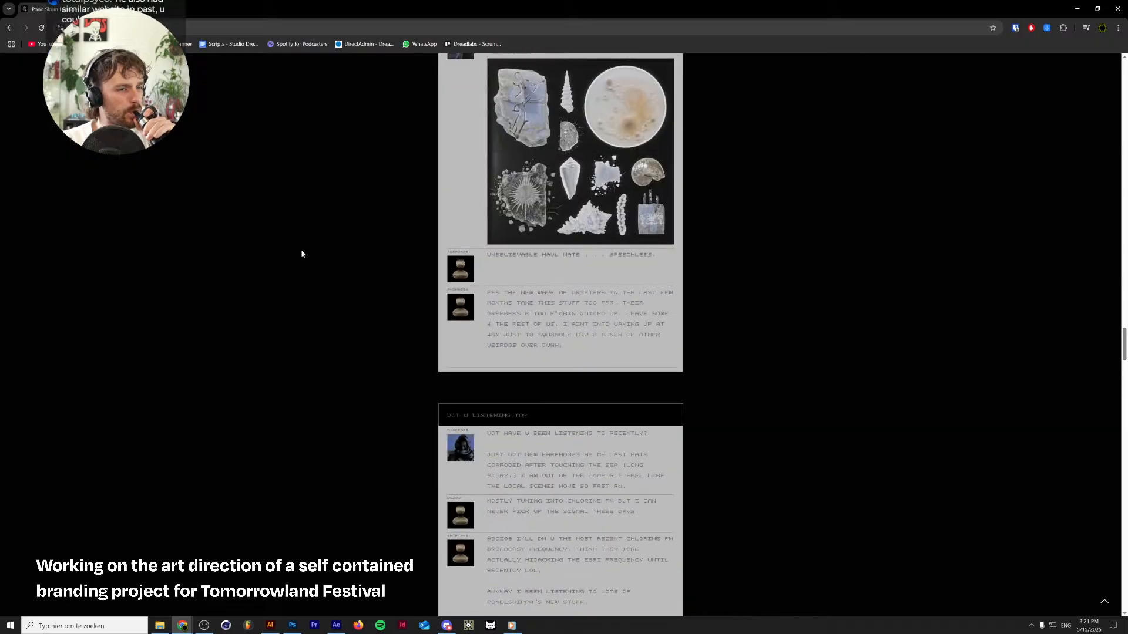
scroll(301, 254, up, 20)
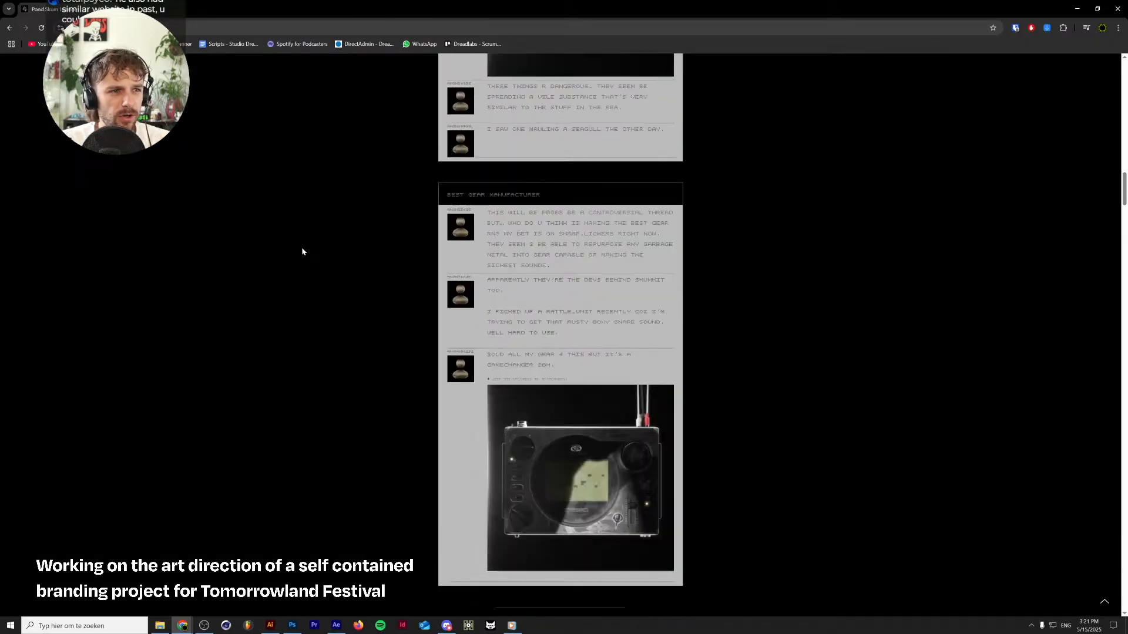
scroll(301, 251, up, 20)
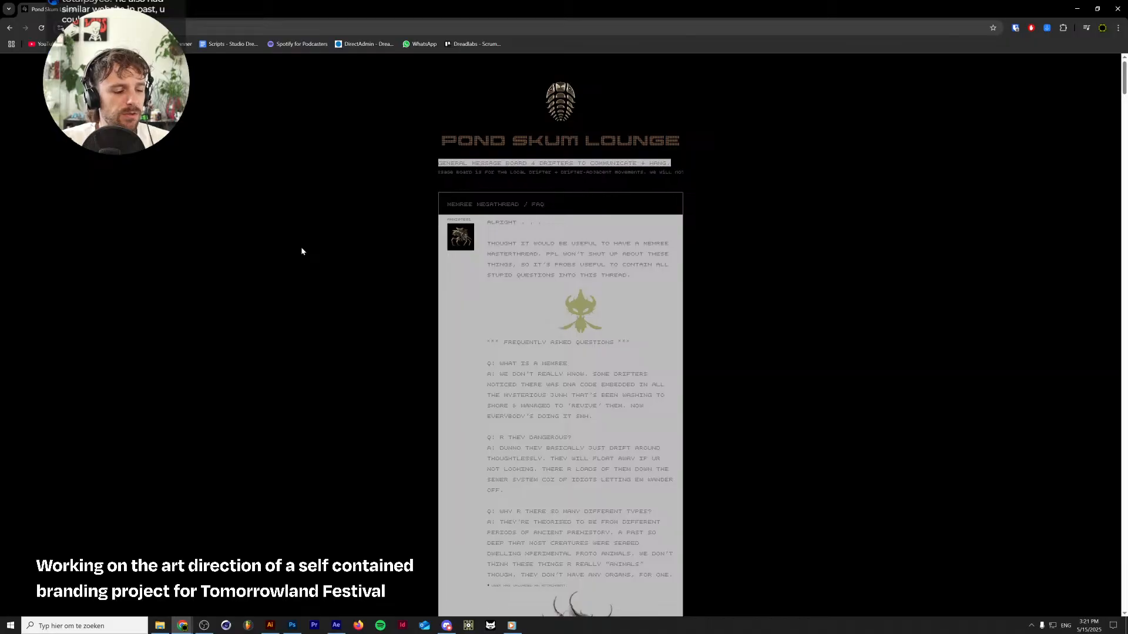
click(555, 101)
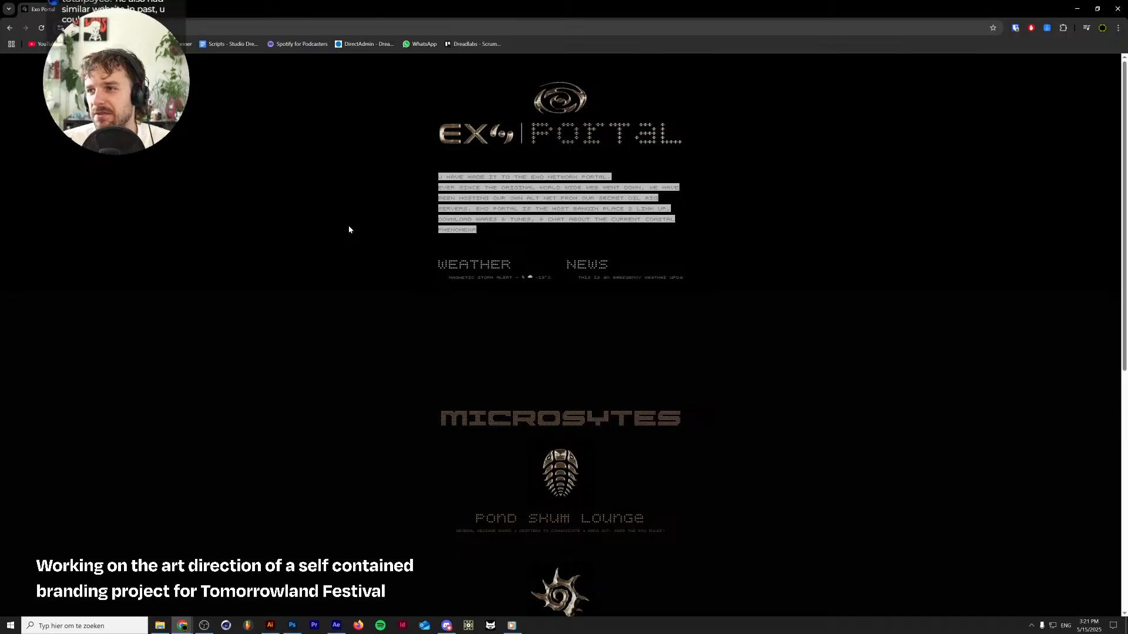
Look over the Exo Portal microsites, then switch to Photoshop and compare Artboards 4, 3 and 2 side by side
scroll(338, 281, down, 5)
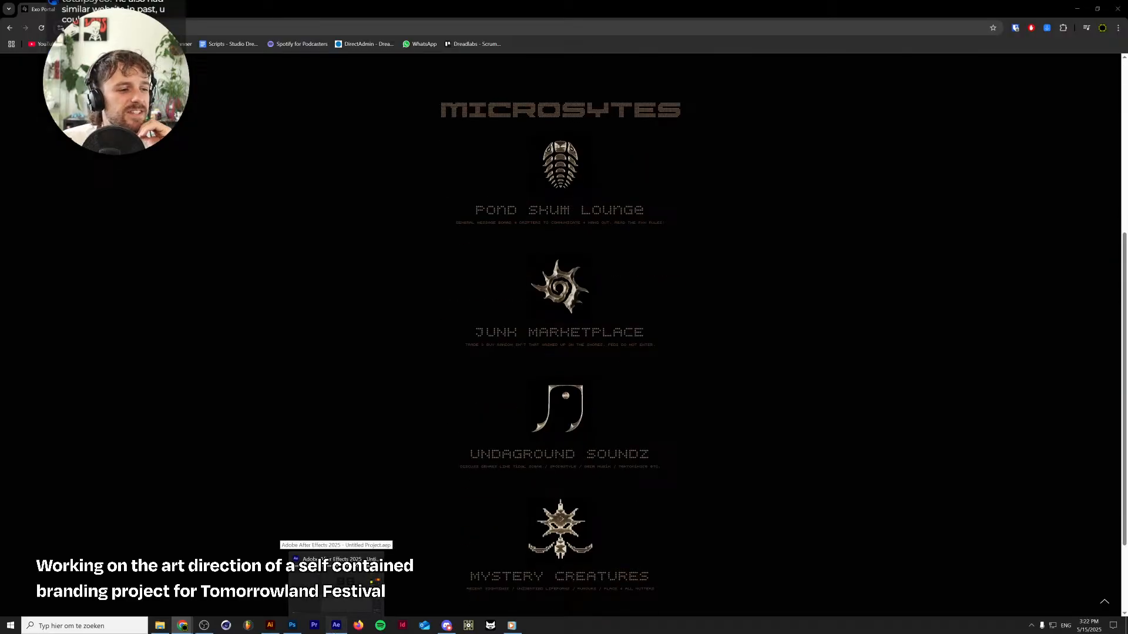
click(335, 628)
click(293, 626)
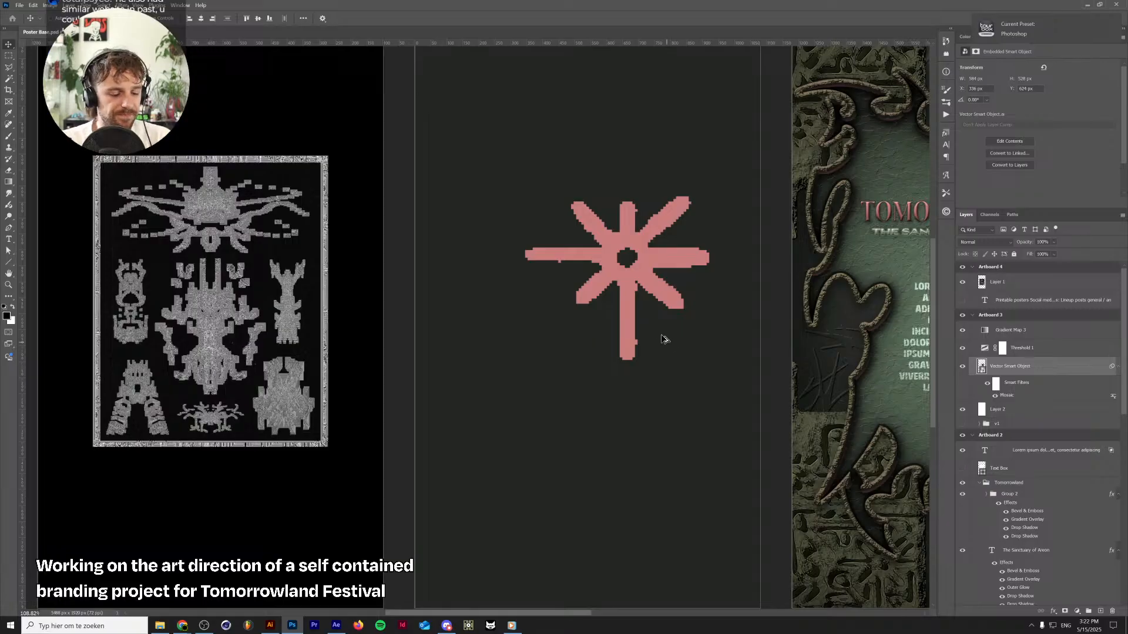
drag(646, 307, 584, 308)
drag(584, 307, 497, 339)
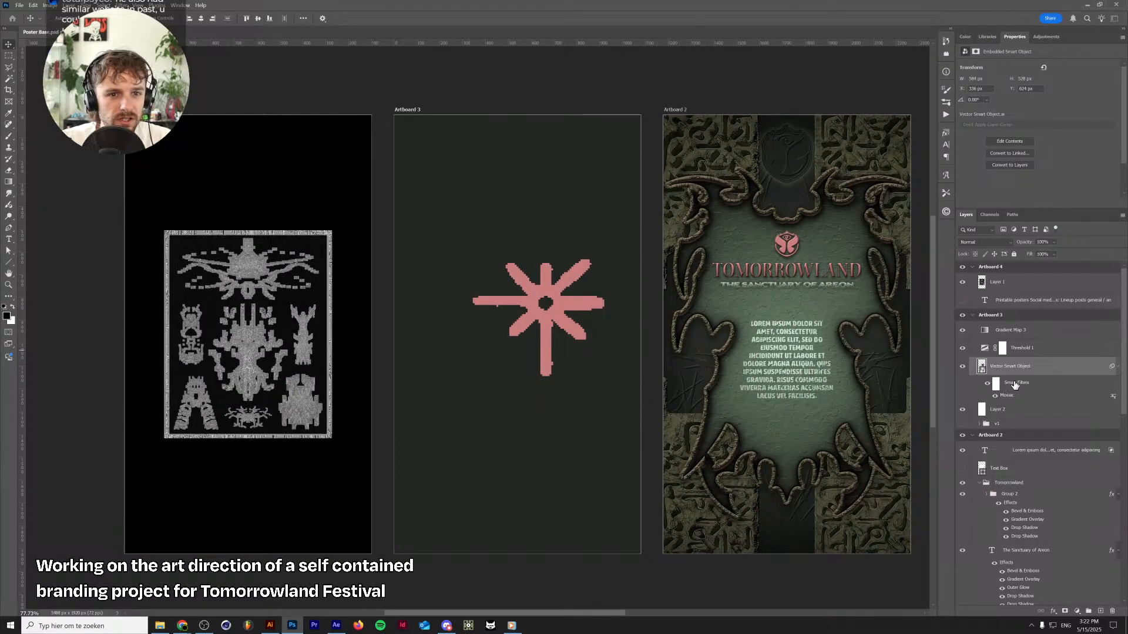
Change the dark stop of Artboard 3's Gradient Map to dark teal #283535
click(980, 424)
click(985, 330)
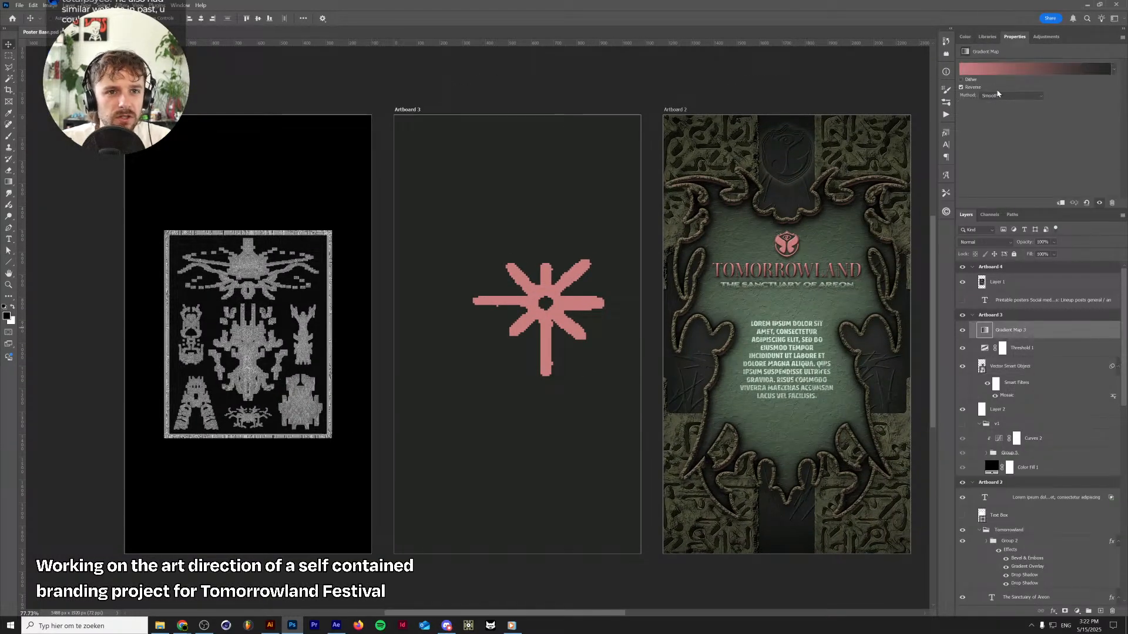
click(999, 69)
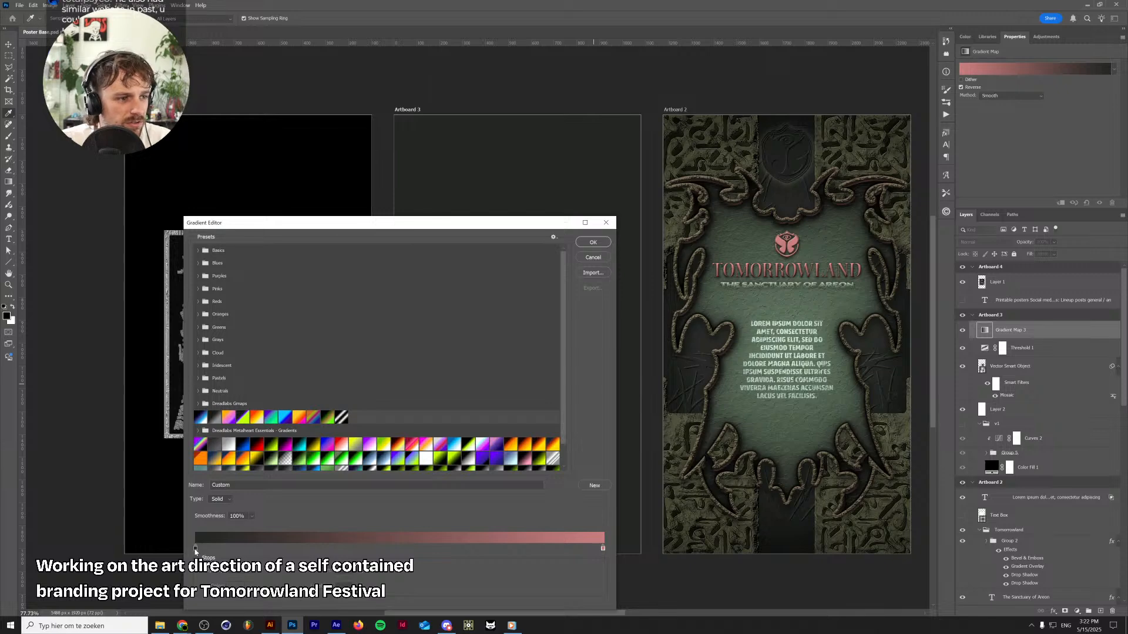
double_click(195, 549)
click(794, 386)
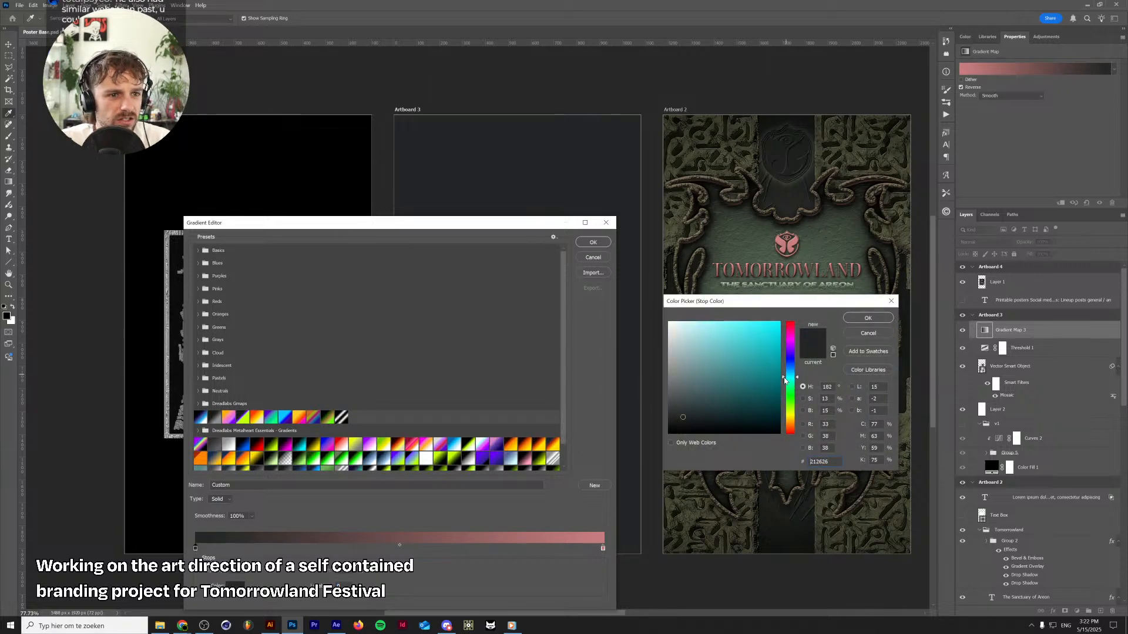
drag(713, 395, 697, 408)
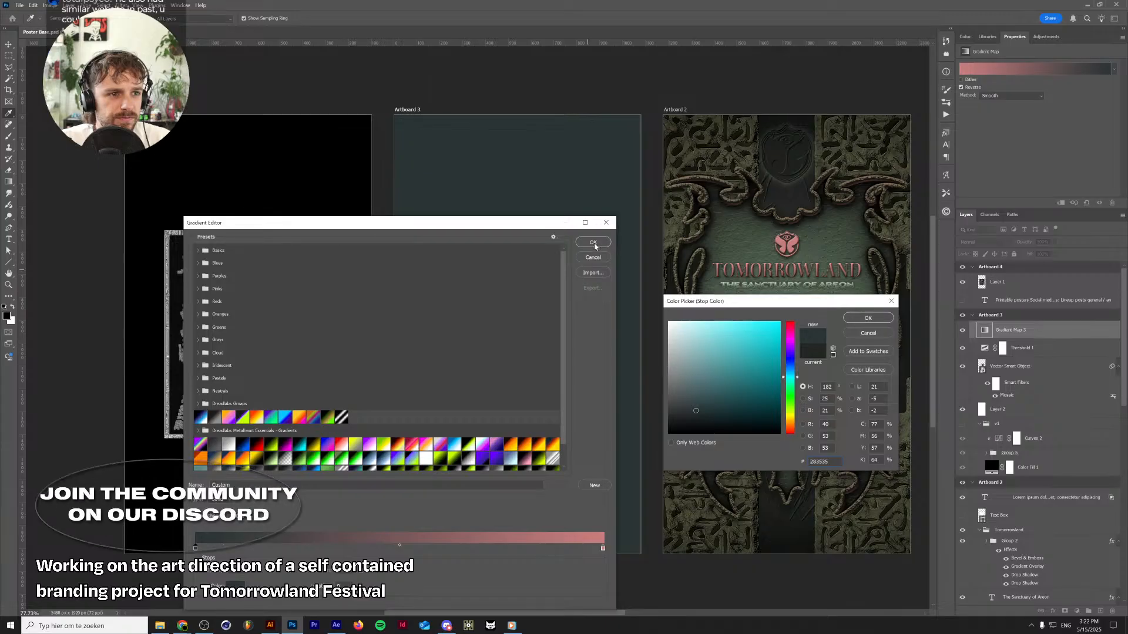
click(867, 318)
click(599, 244)
scroll(604, 250, down, 2)
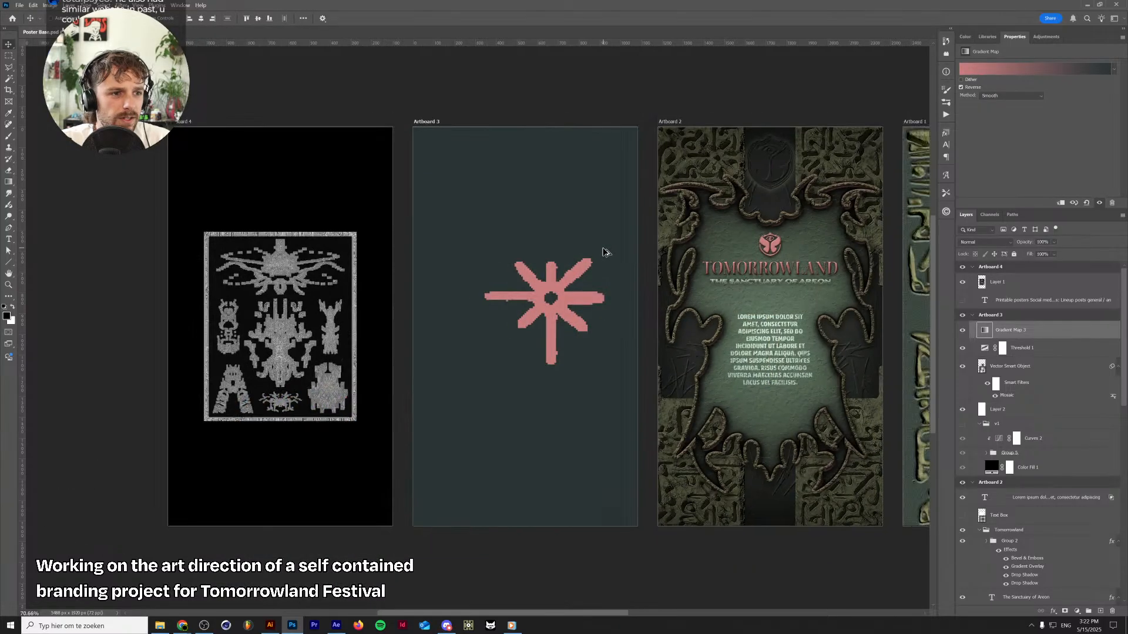
Change the light stop of Artboard 3's Gradient Map from pink to pale grey-green #a8bbb7
click(1005, 349)
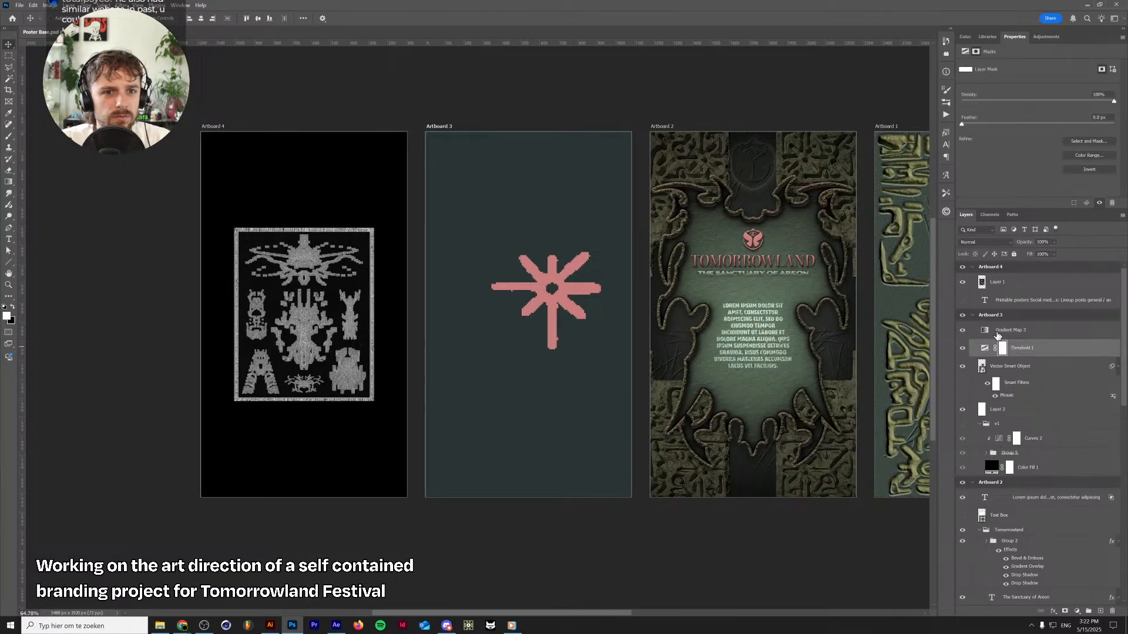
click(997, 332)
click(1035, 69)
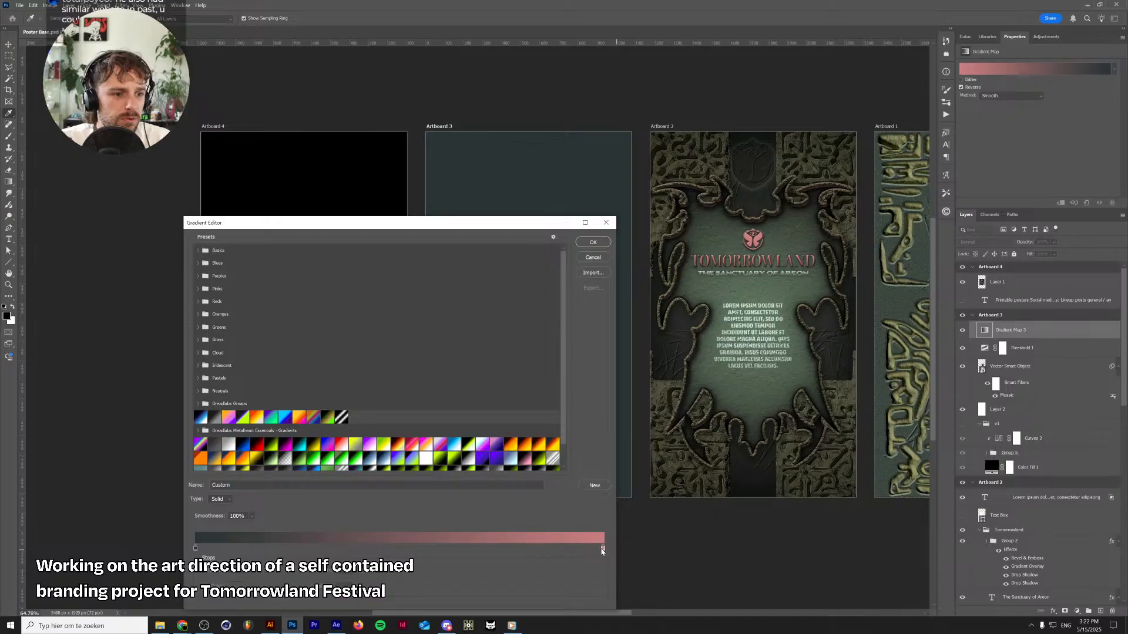
click(602, 551)
double_click(602, 549)
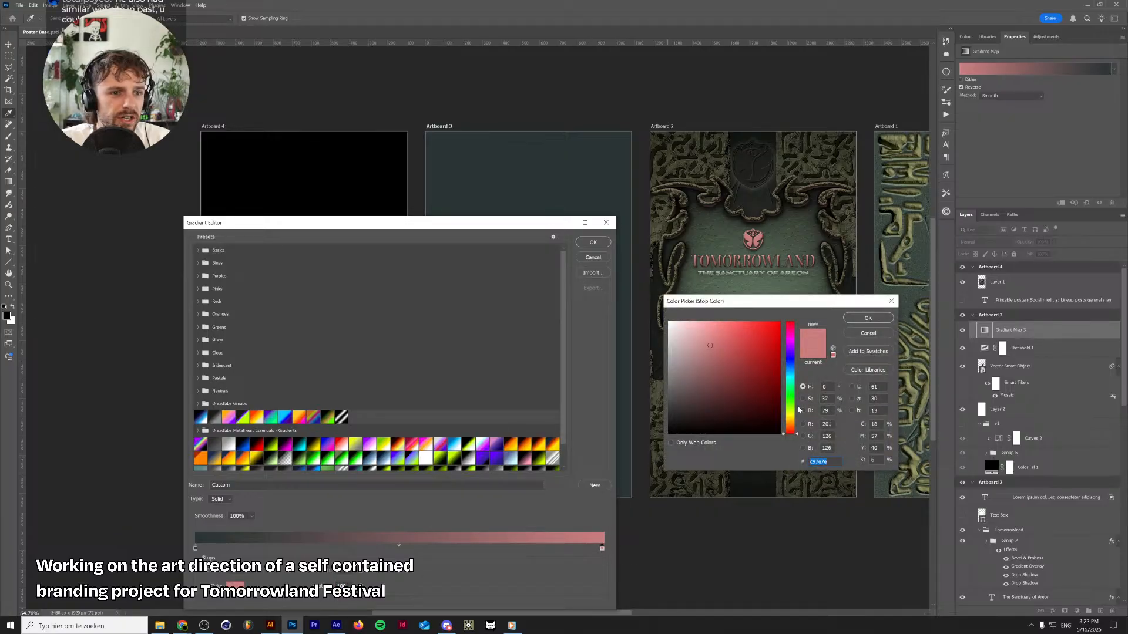
click(791, 382)
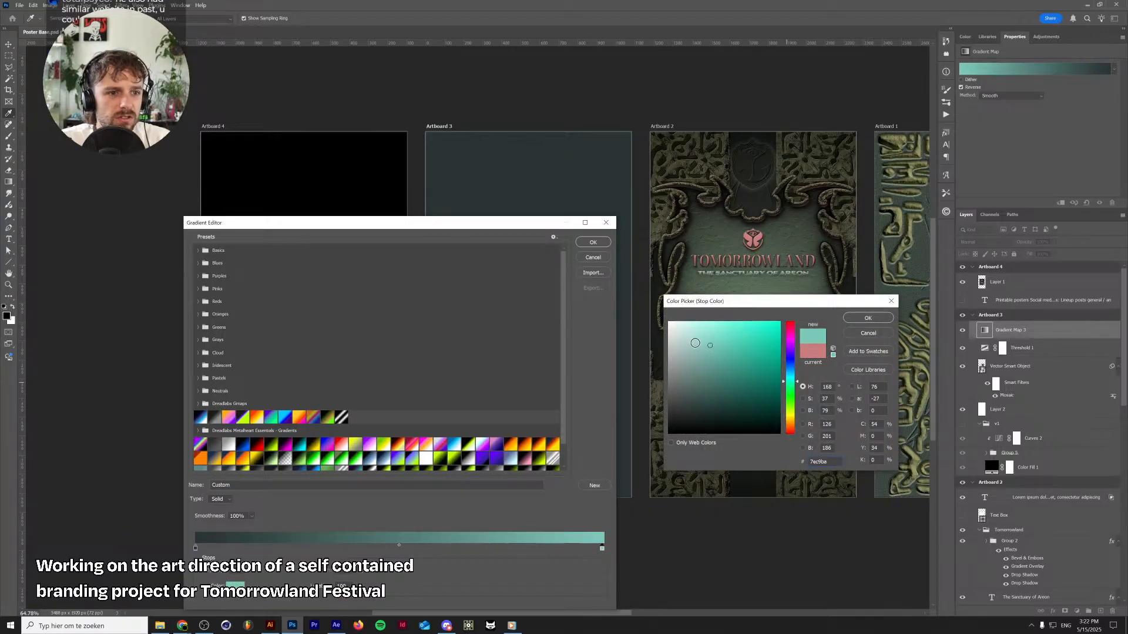
mouse_move(709, 346)
mouse_down()
mouse_move(684, 336)
mouse_move(681, 351)
mouse_up()
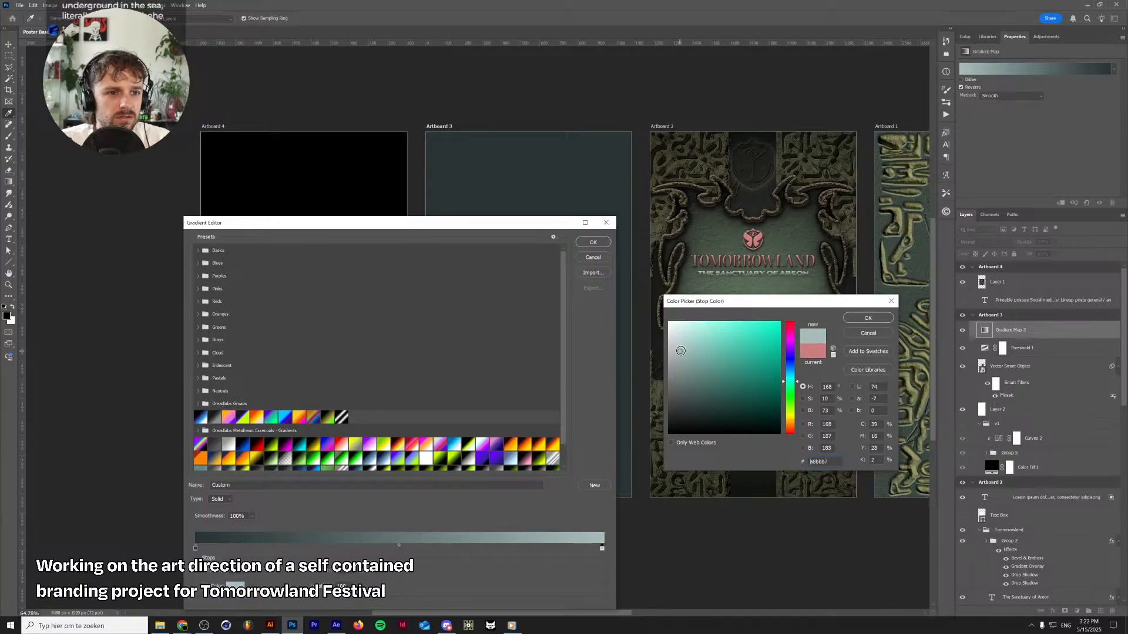
click(866, 318)
click(594, 242)
scroll(607, 340, down, 1)
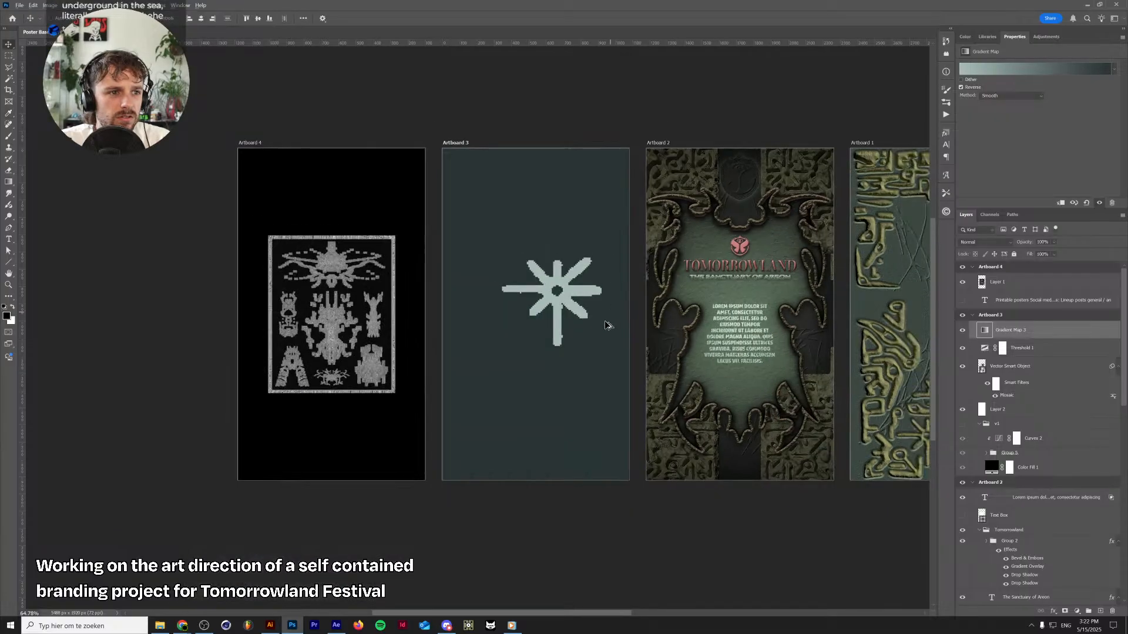
Examine the pixel texture of the Artboard 4 creatures up close and compare it with the star on Artboard 3
scroll(627, 341, up, 3)
scroll(155, 323, up, 8)
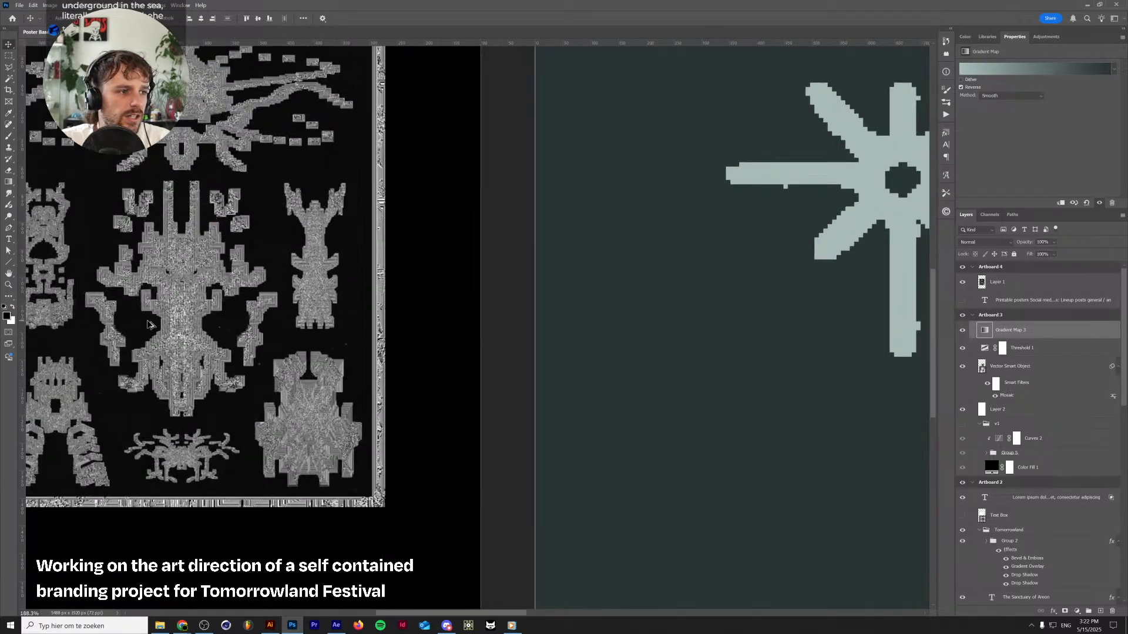
scroll(217, 321, down, 4)
scroll(264, 314, up, 4)
scroll(291, 316, down, 4)
scroll(337, 315, up, 4)
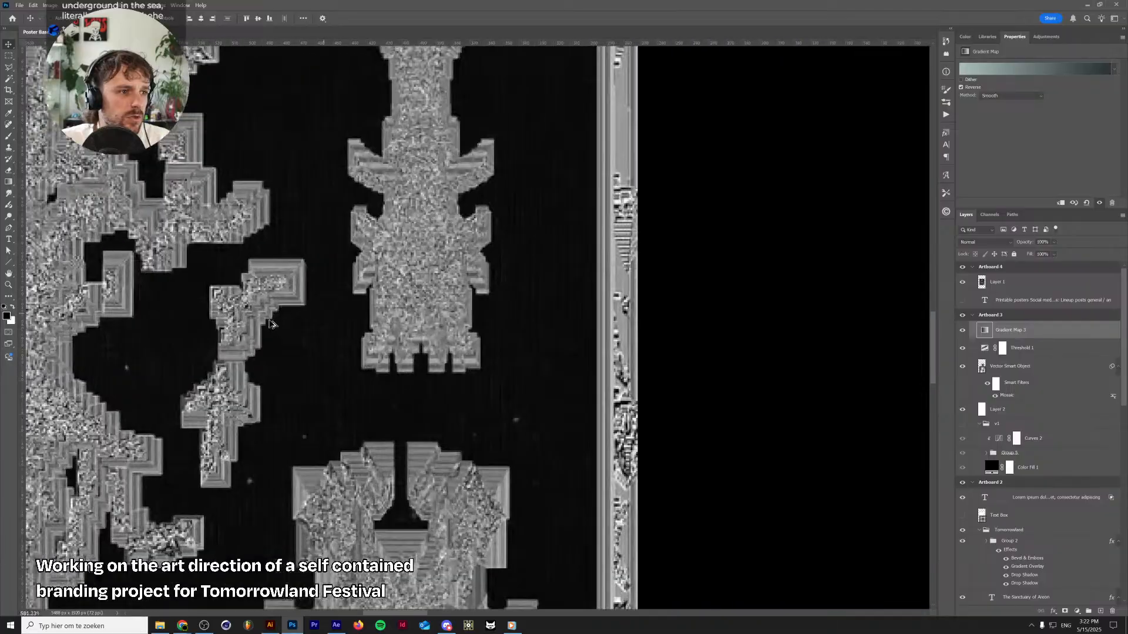
scroll(264, 381, down, 7)
scroll(458, 368, up, 2)
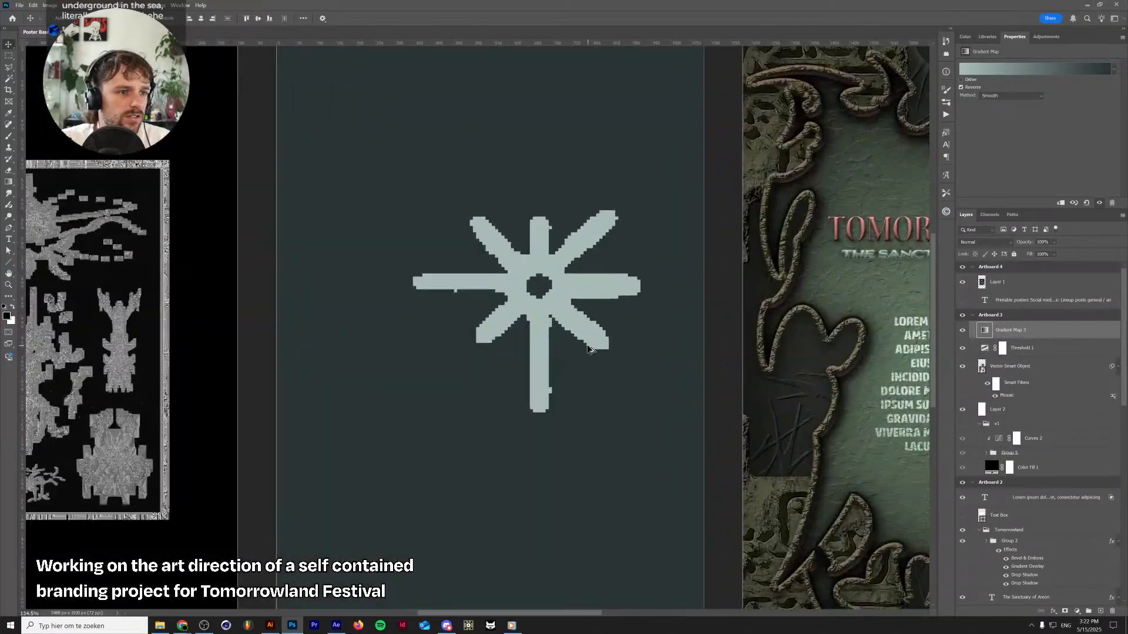
scroll(135, 348, down, 3)
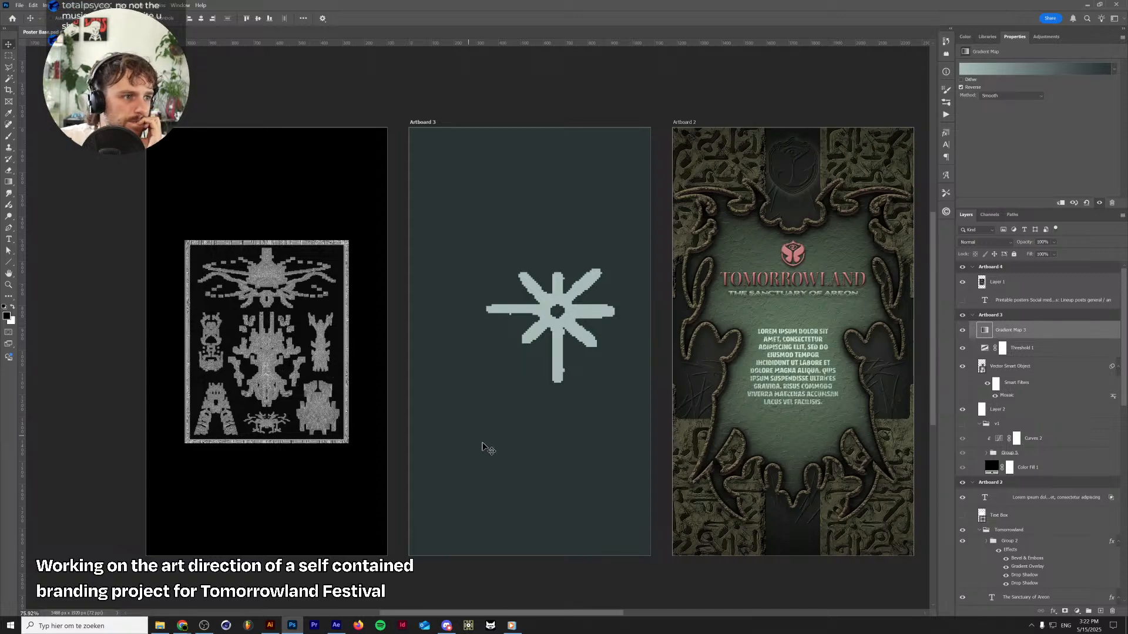
Add a 1 px white outside Stroke effect to the star's Vector Smart Object on Artboard 3
click(1021, 371)
click(1015, 410)
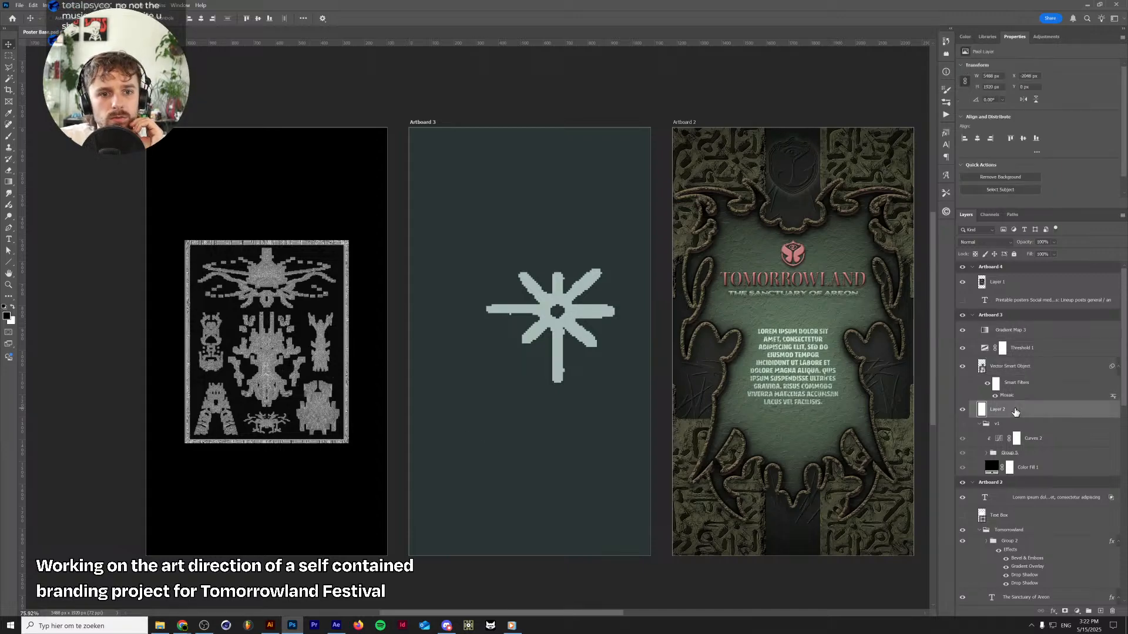
click(1016, 371)
click(1053, 612)
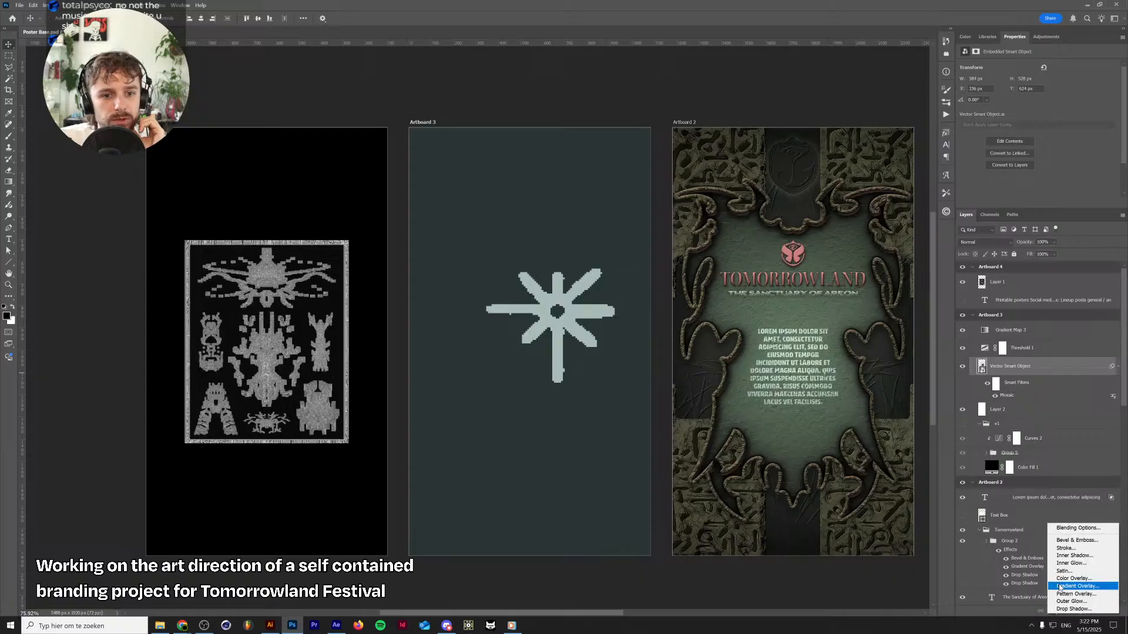
click(1073, 548)
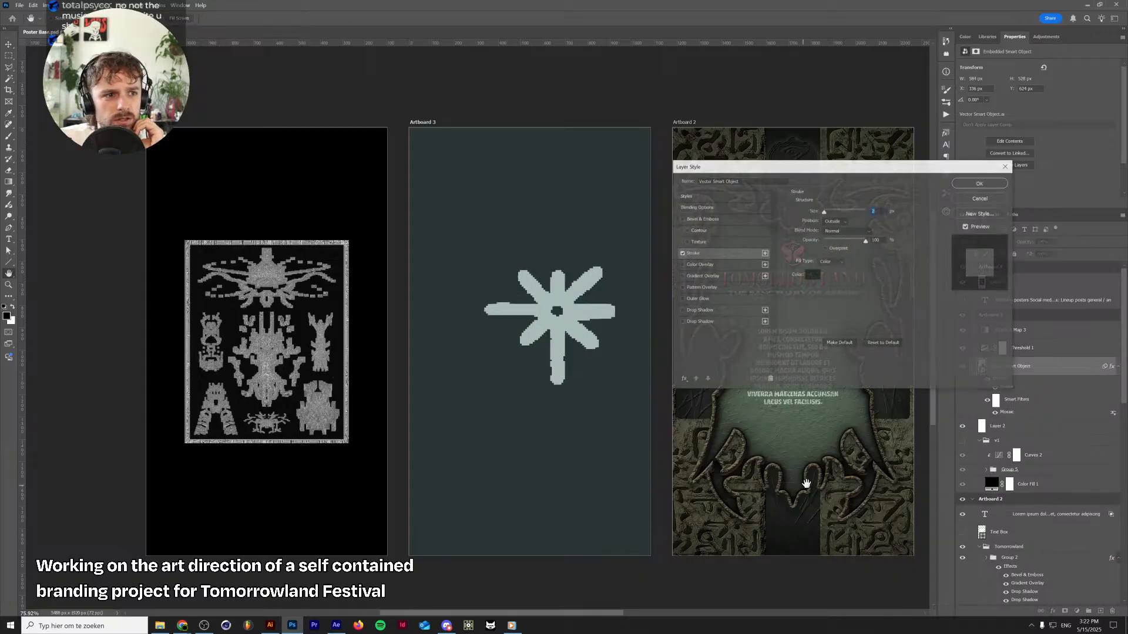
click(812, 274)
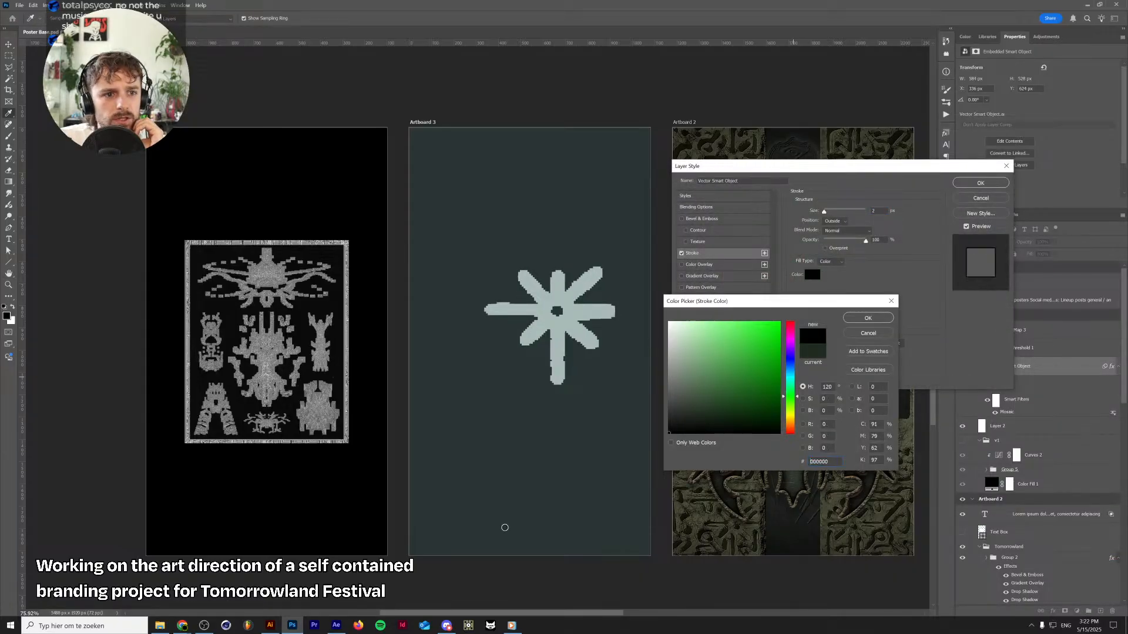
click(867, 319)
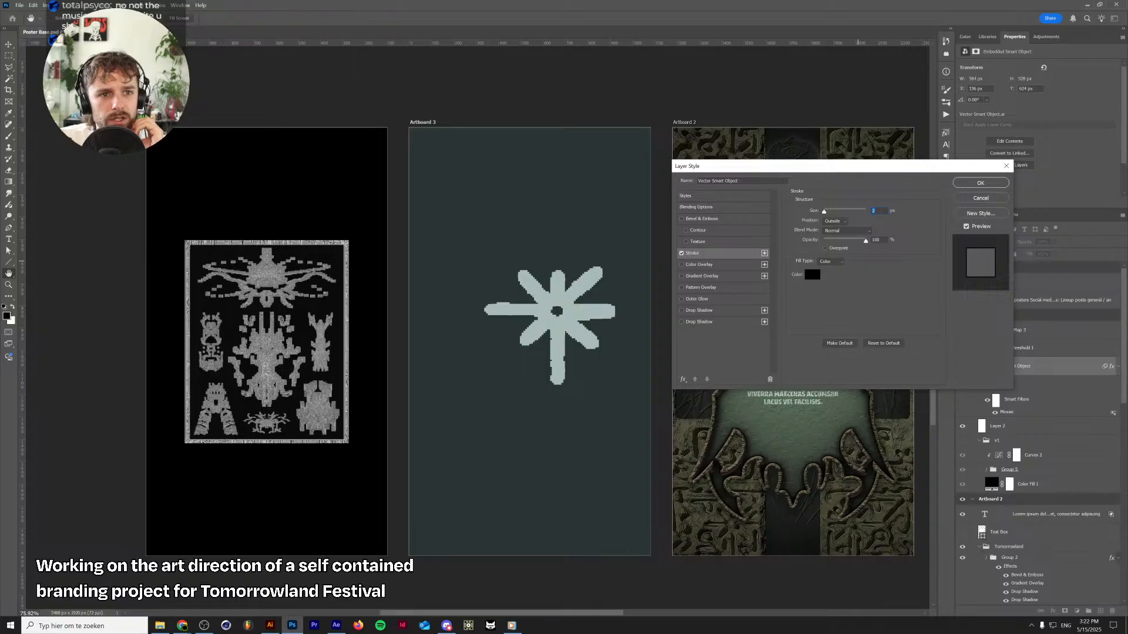
text(1)
click(811, 277)
drag(721, 373, 665, 321)
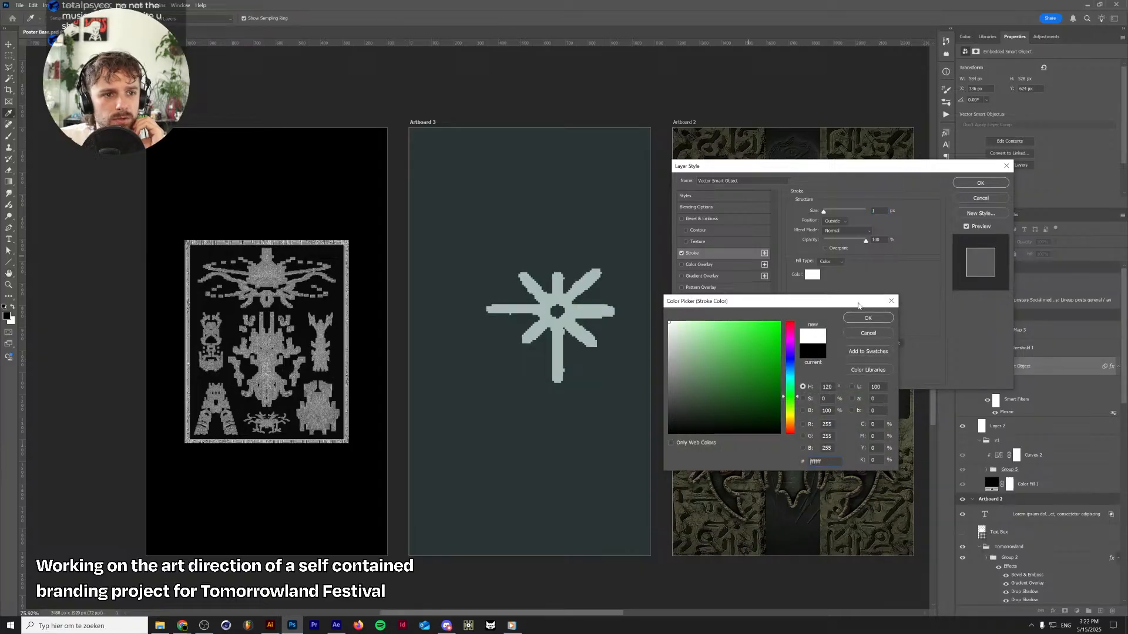
click(868, 318)
Add a second Stroke effect to the star in black at 2 px and place the white stroke above it
click(765, 254)
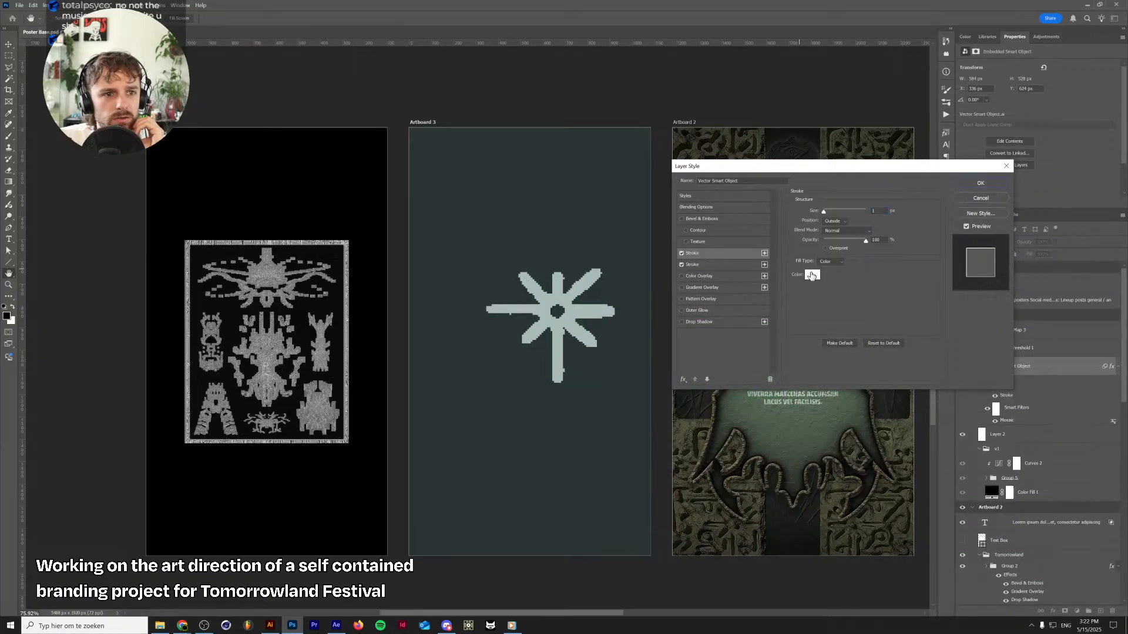
click(814, 276)
drag(761, 367, 531, 533)
click(867, 319)
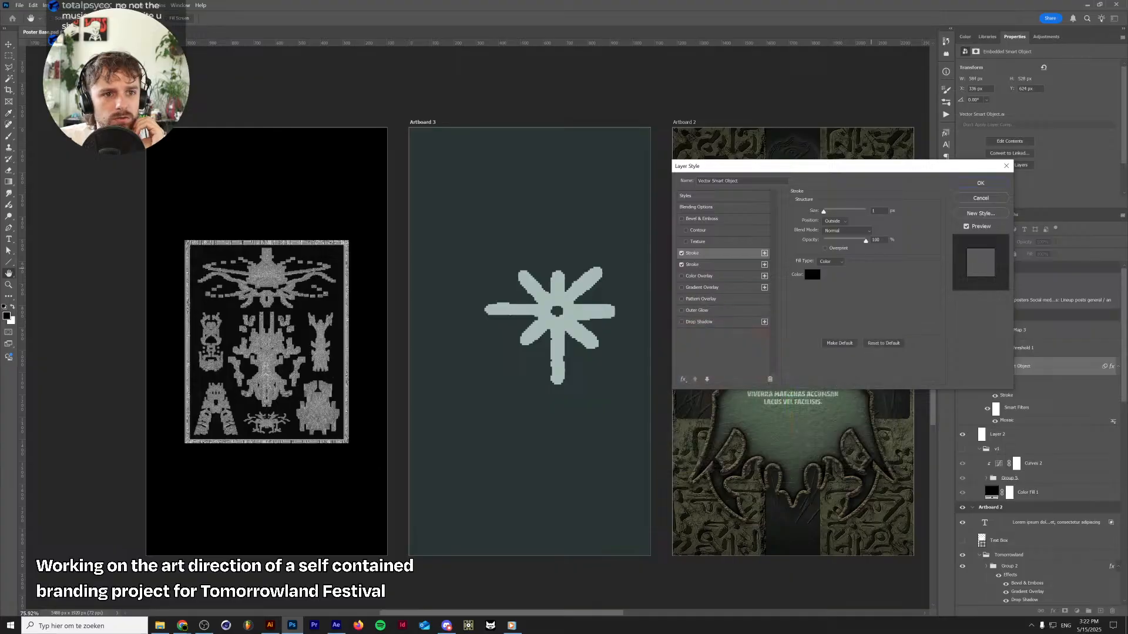
key(Up)
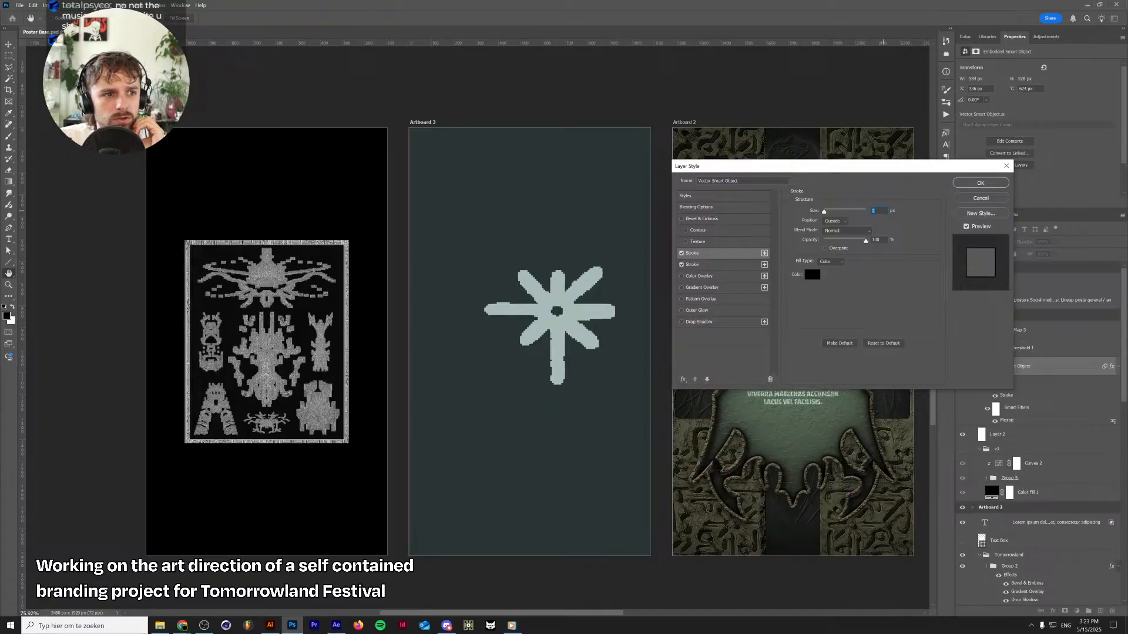
click(739, 268)
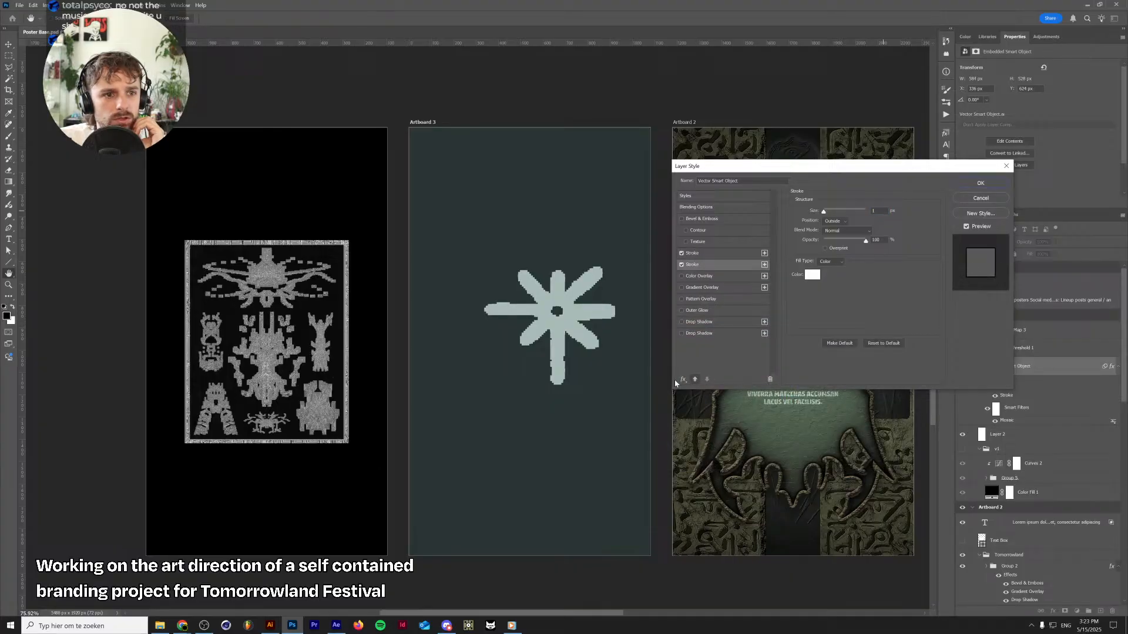
click(695, 380)
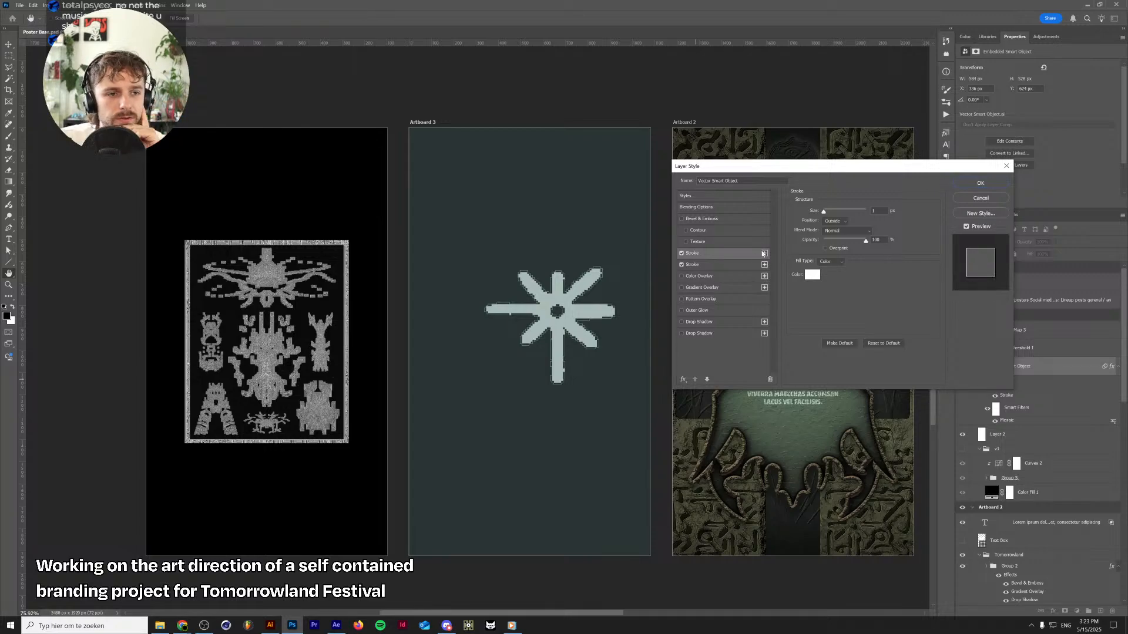
Add a third Stroke effect to the star beneath the other two and set it to black at 3 px
click(764, 253)
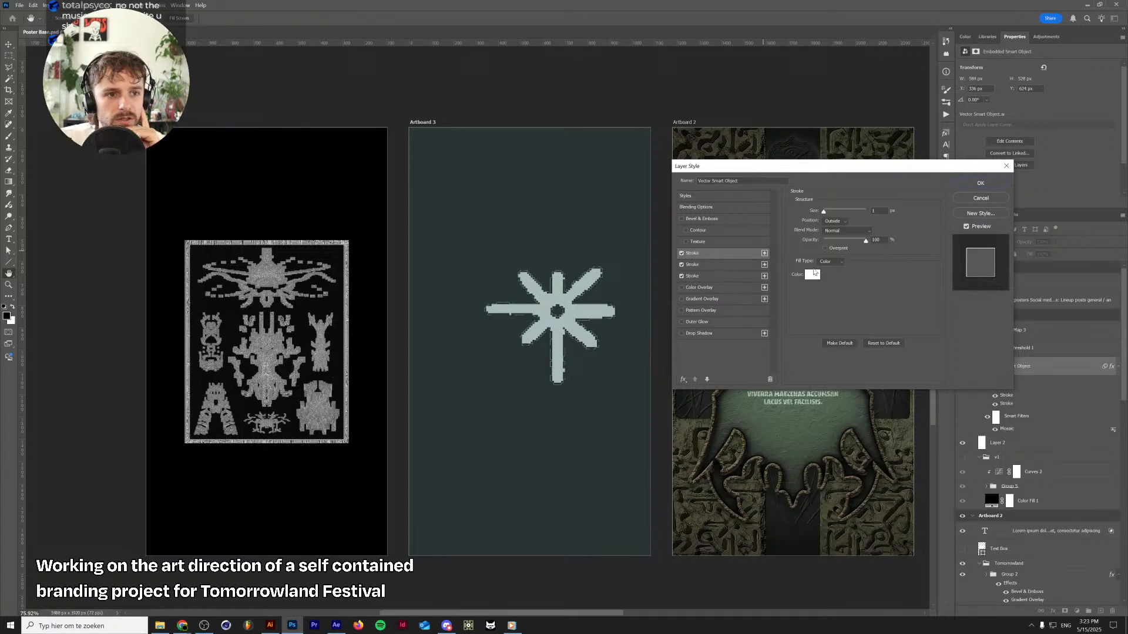
click(754, 265)
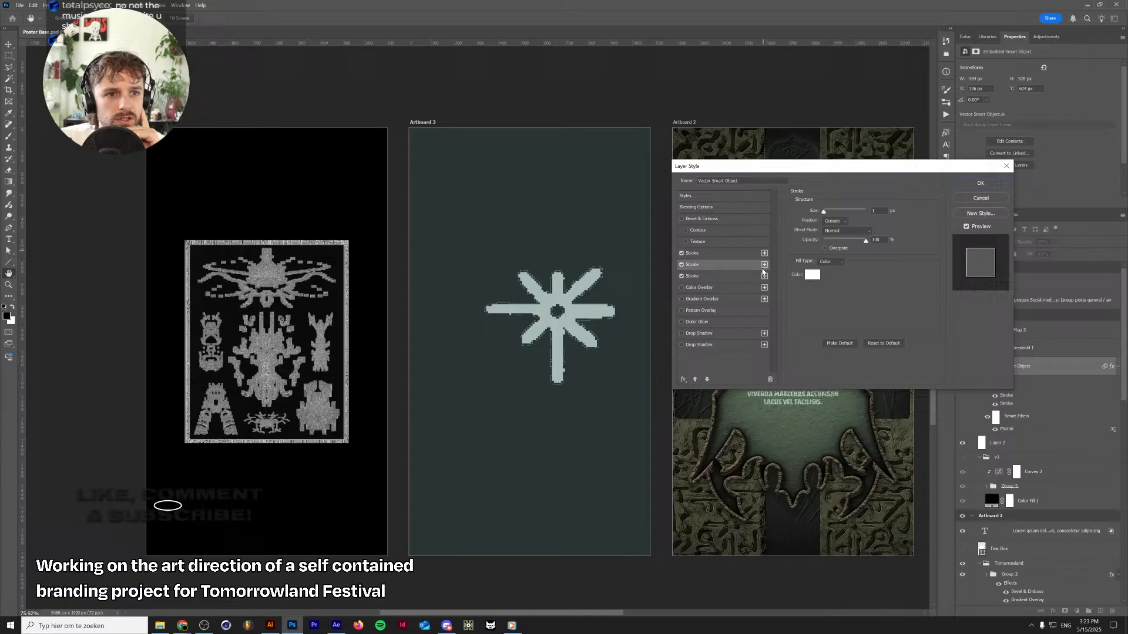
click(812, 274)
click(866, 333)
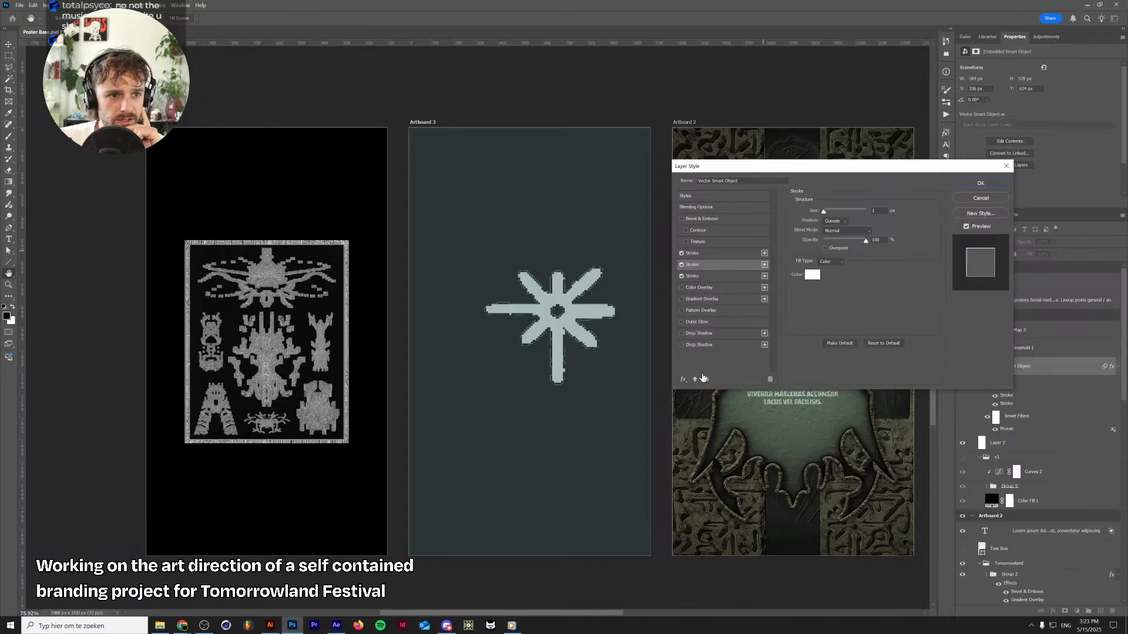
click(812, 274)
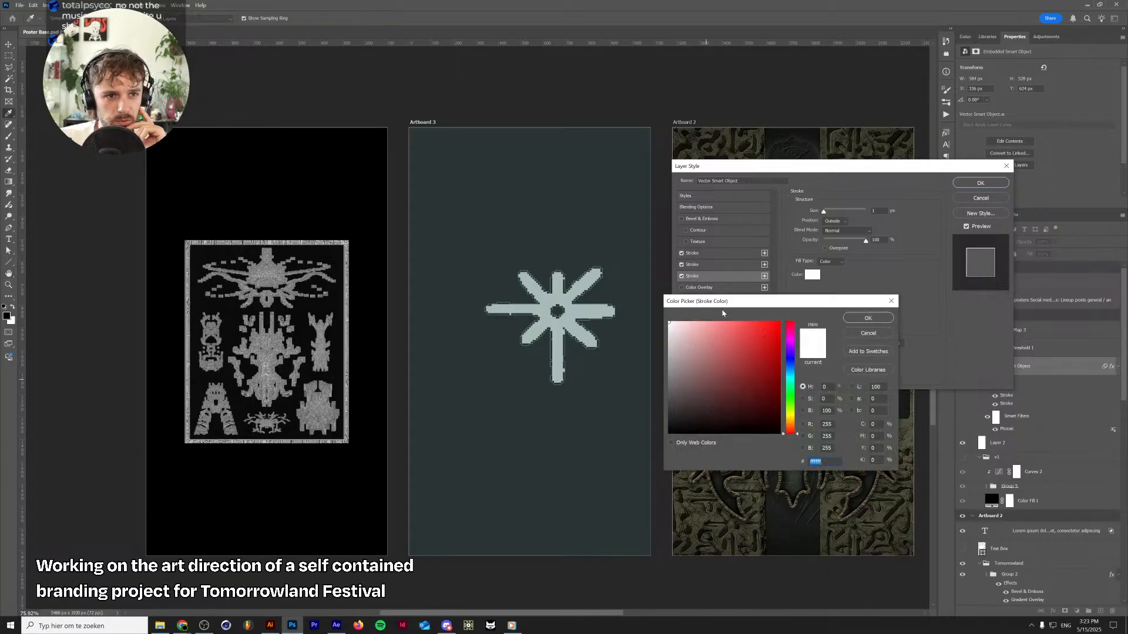
click(503, 577)
click(859, 319)
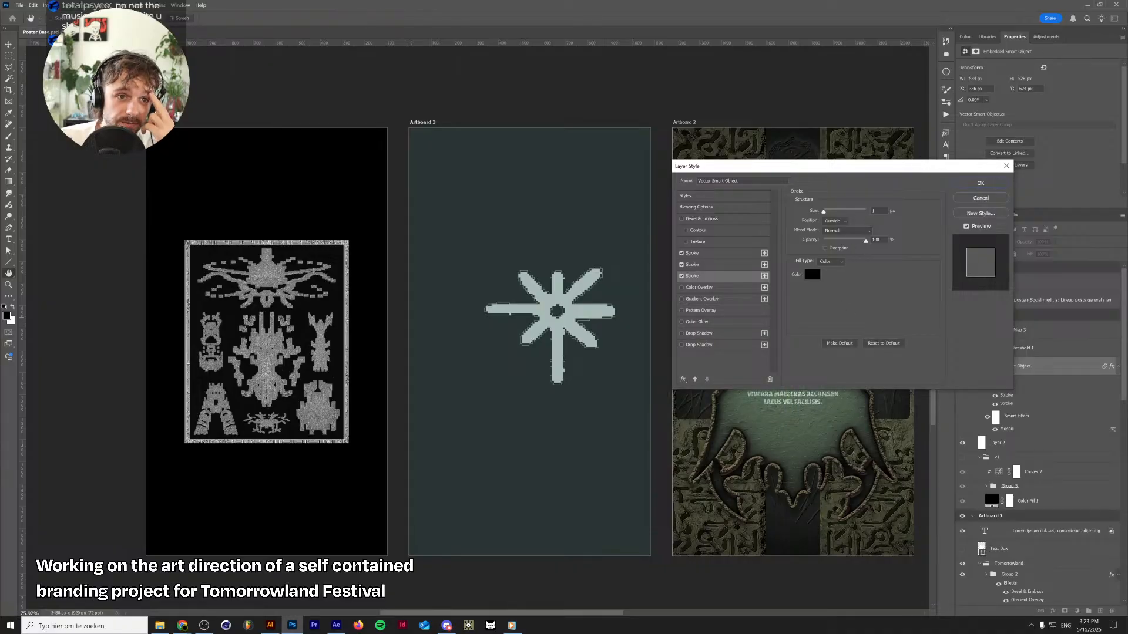
scroll(878, 212, up, 1)
click(878, 212)
key(Down)
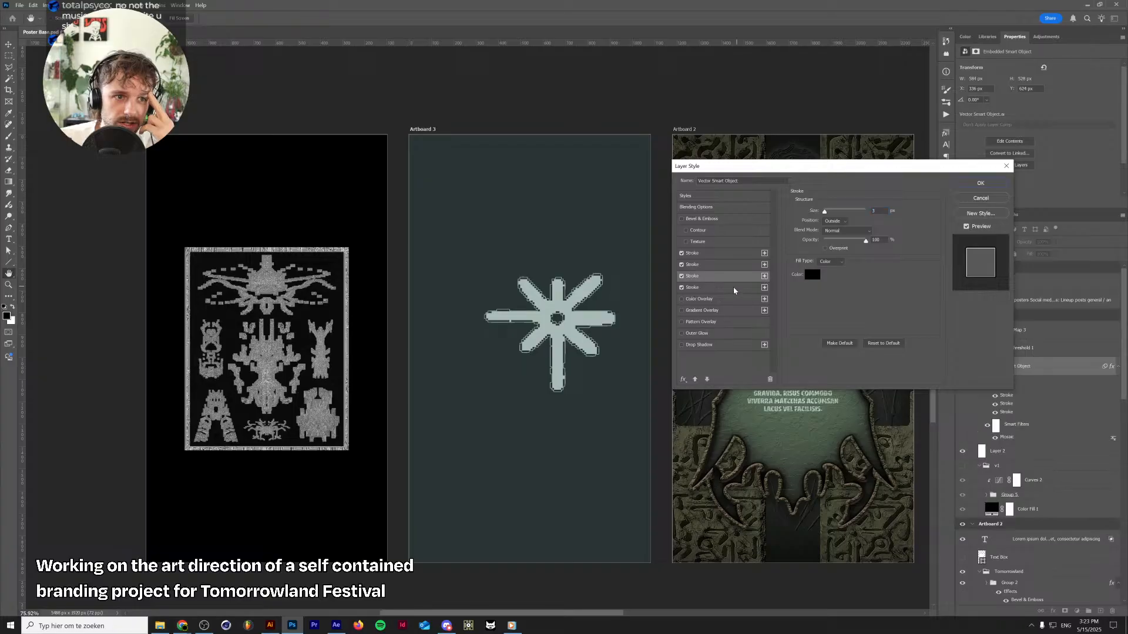
Add a fourth Stroke effect beneath the star's other strokes and set it to white at 4 px
click(764, 276)
click(813, 275)
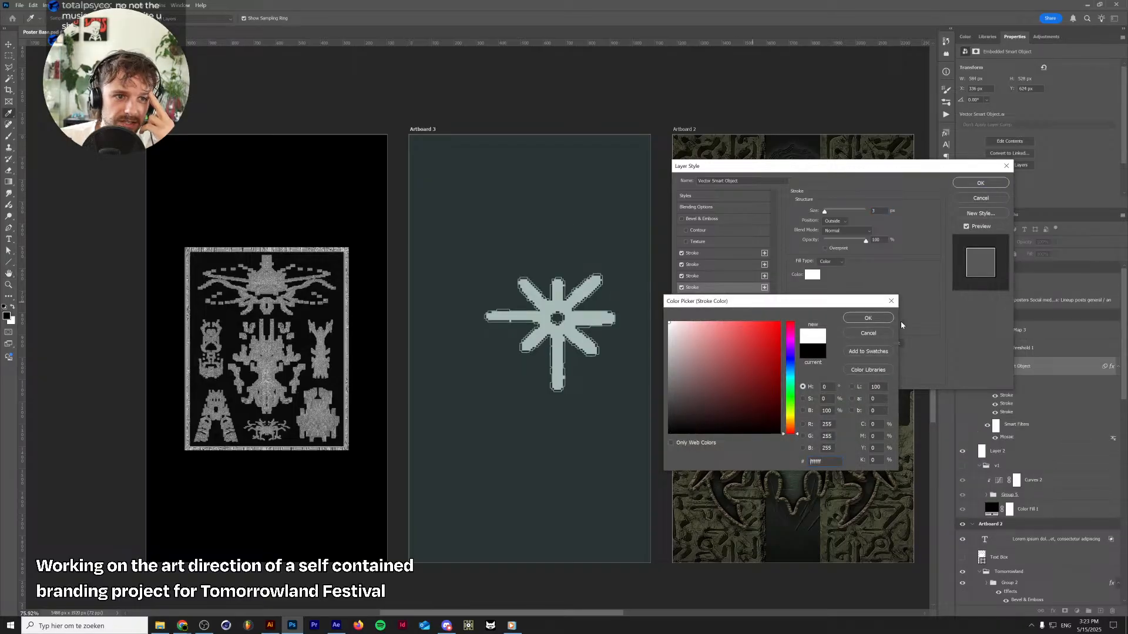
click(868, 318)
click(877, 211)
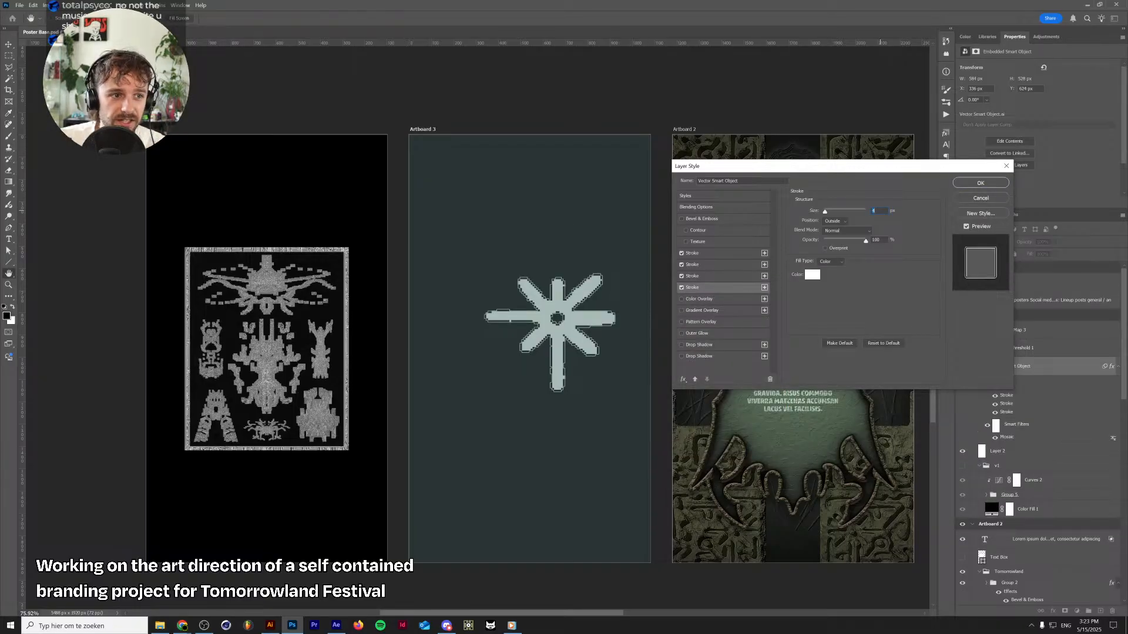
Change the third Stroke effect's colour to white (ffffff)
click(722, 278)
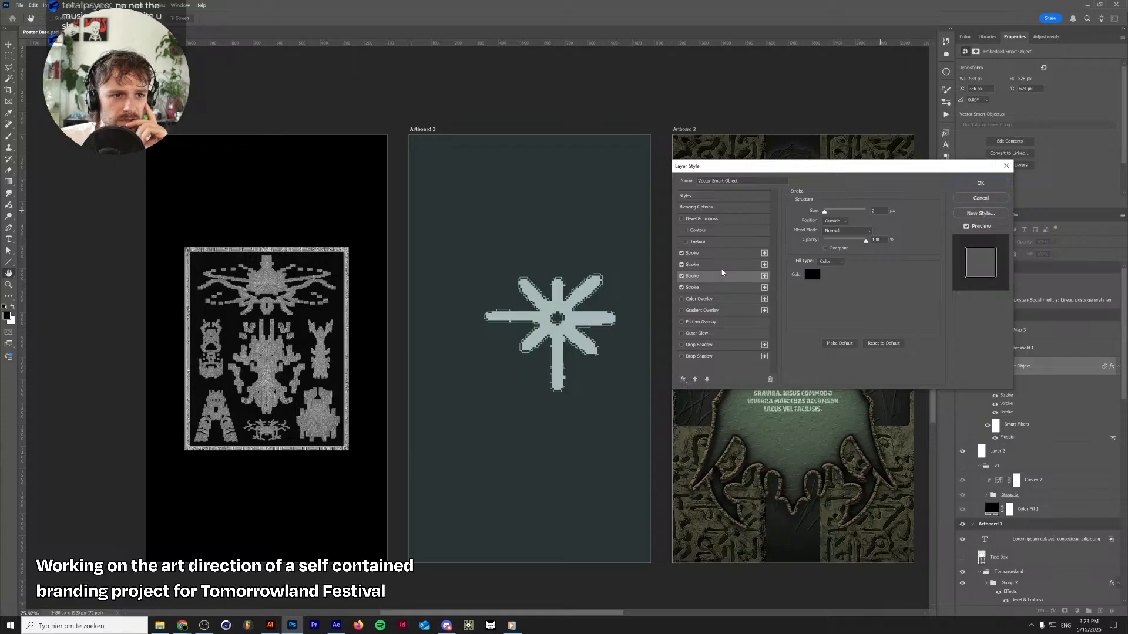
click(722, 267)
click(726, 255)
click(726, 275)
click(815, 275)
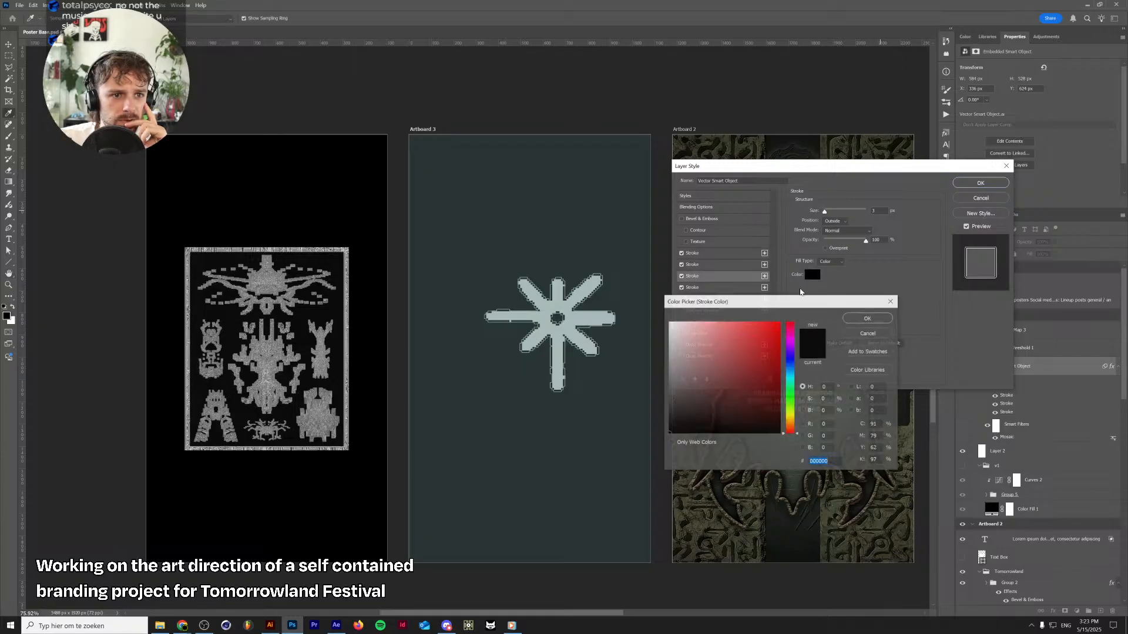
text(ffffff)
click(867, 318)
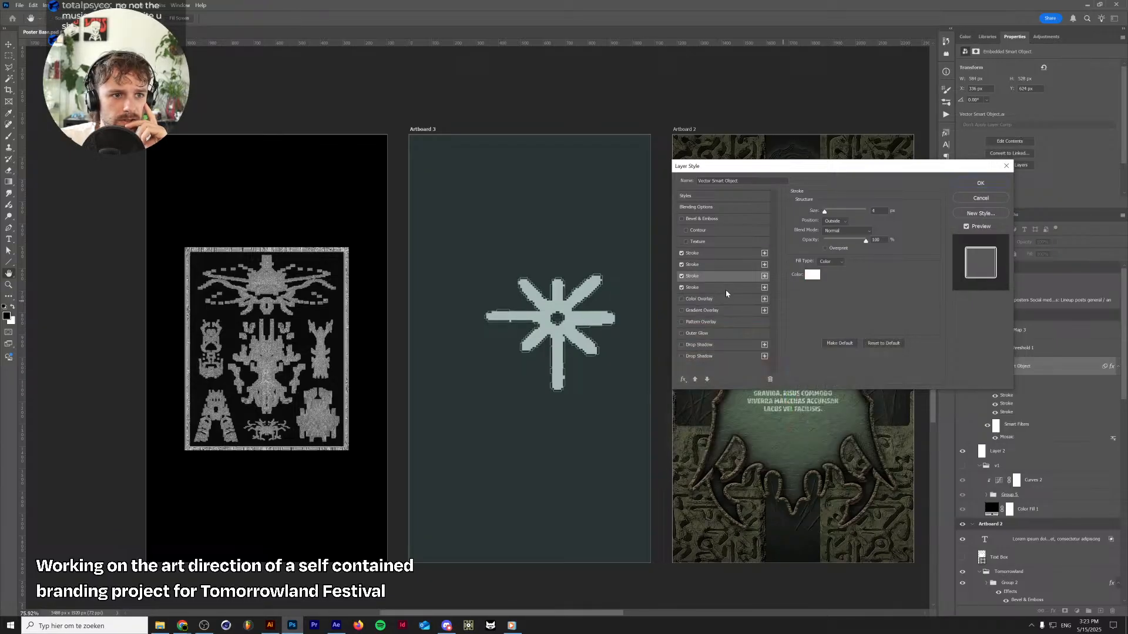
Set the fourth Stroke effect to black and check the sizes and colours of the strokes above it
click(727, 288)
click(813, 275)
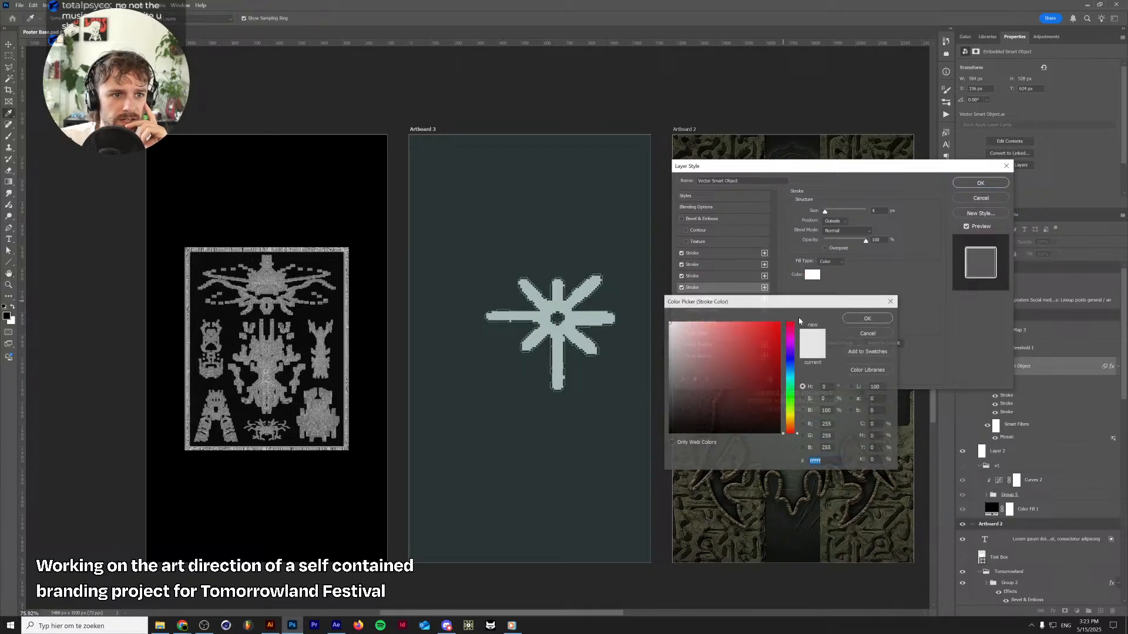
click(868, 333)
click(731, 277)
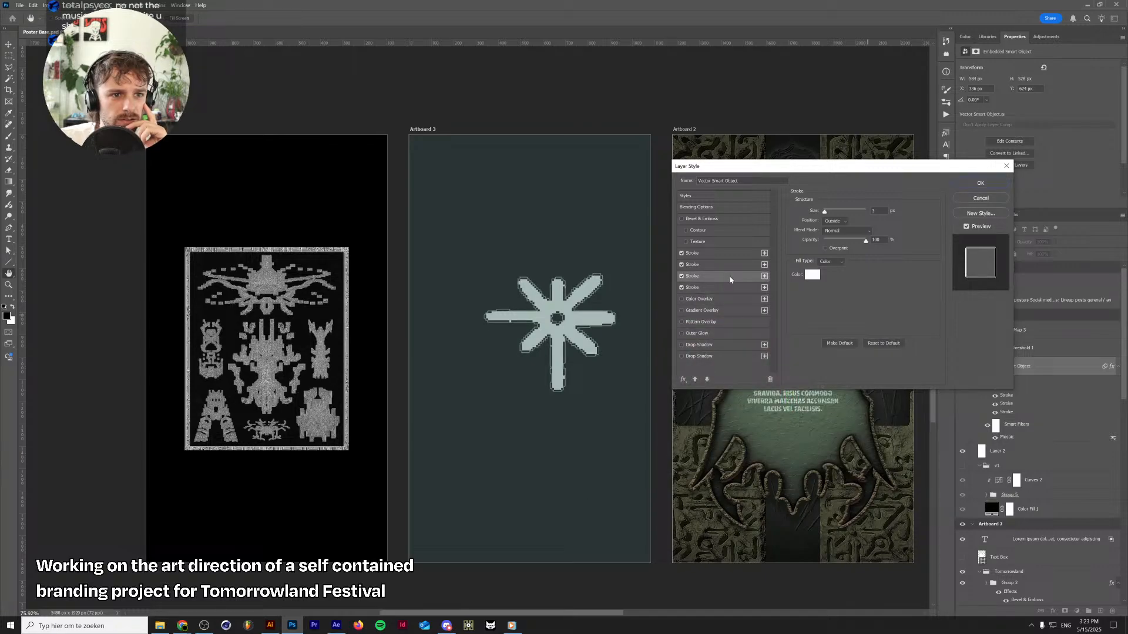
click(726, 267)
click(726, 255)
click(729, 268)
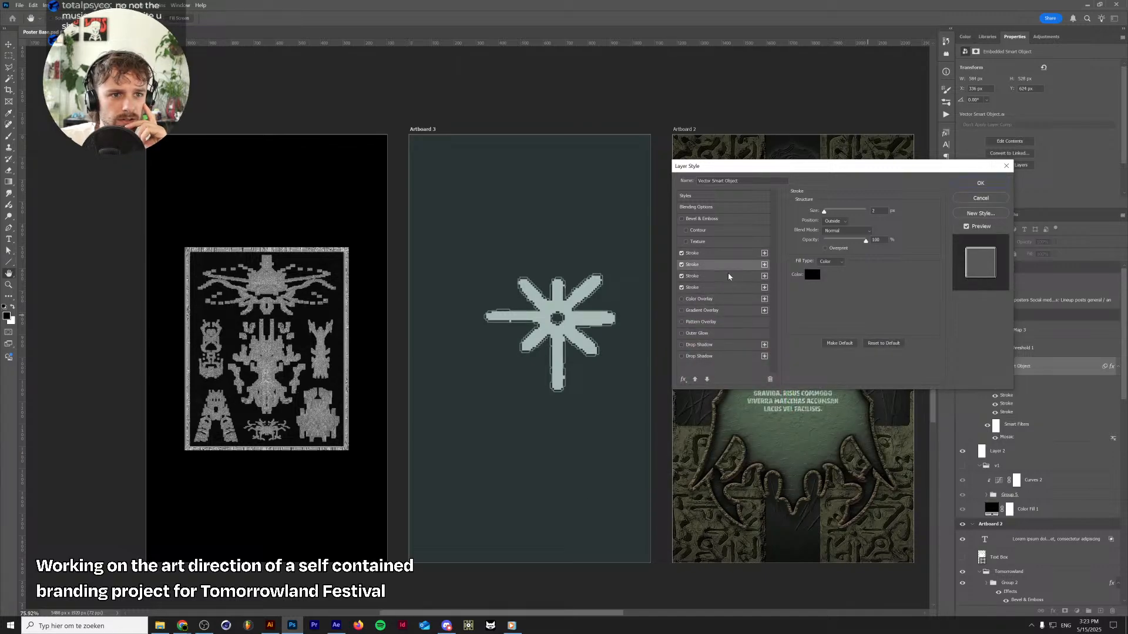
click(730, 277)
Add a fifth Stroke effect at the bottom of the star's stroke stack in white (ffffff) at 5 px
click(764, 287)
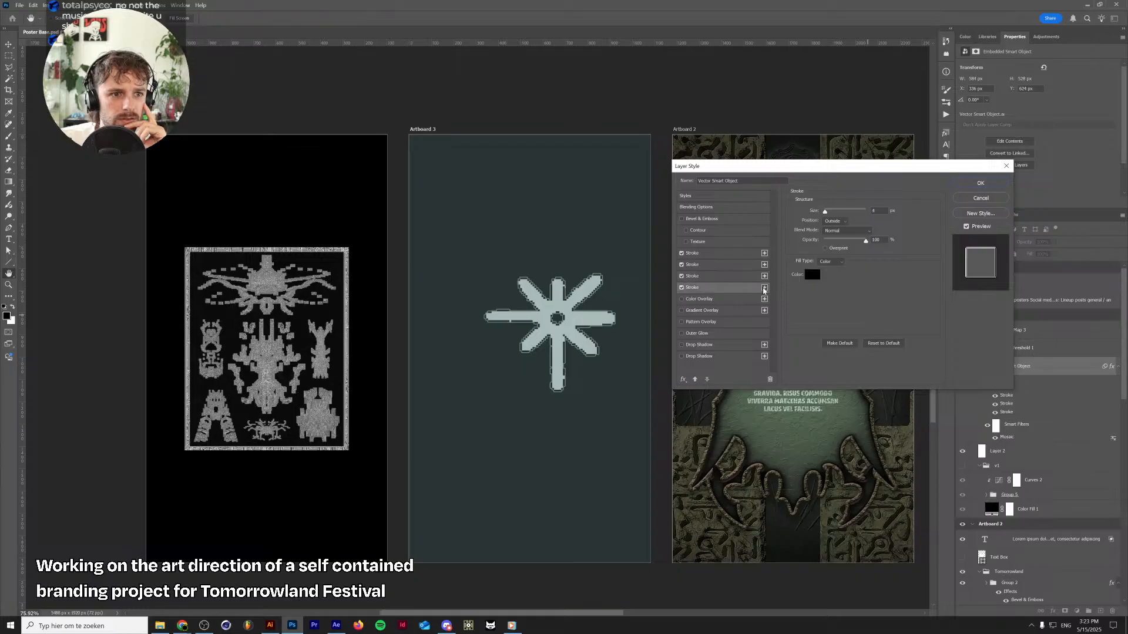
click(754, 301)
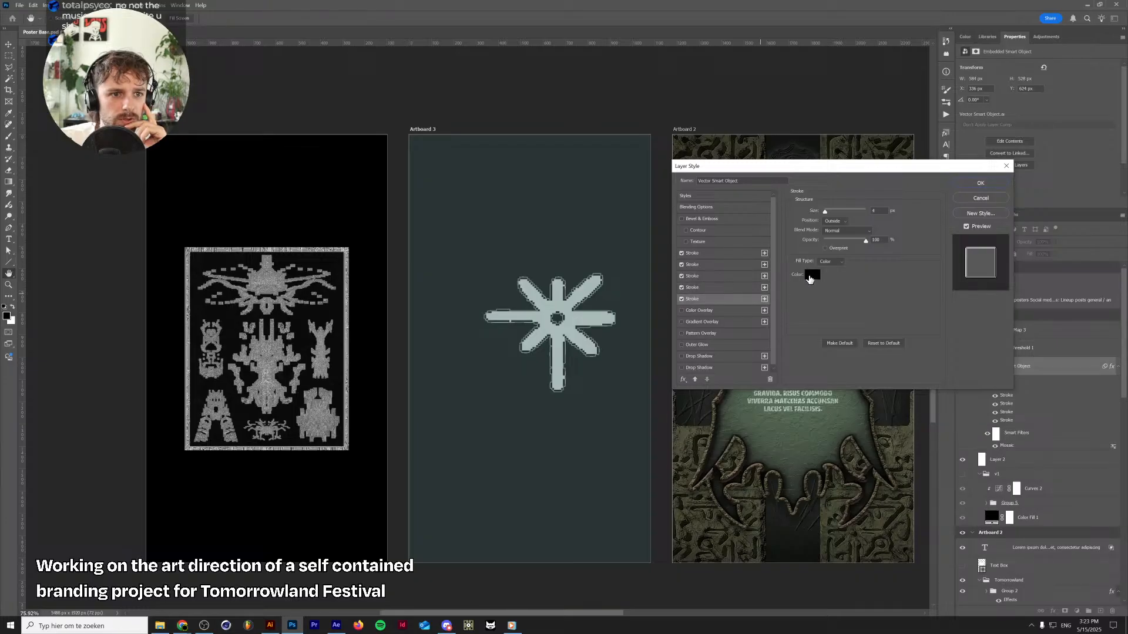
click(810, 276)
text(ffffff)
click(868, 319)
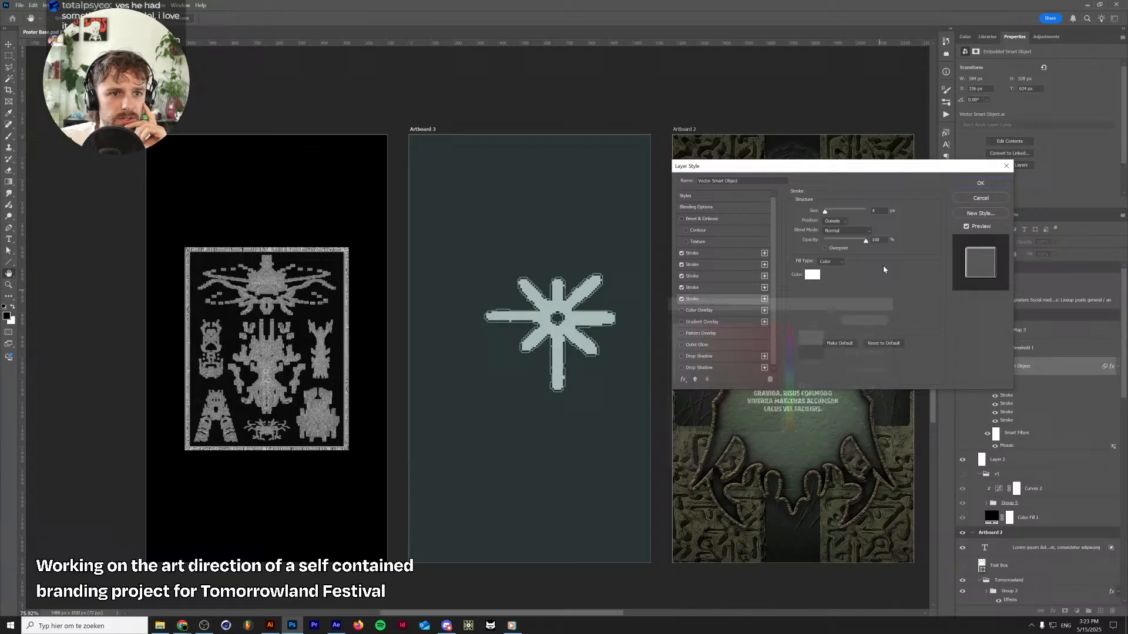
click(881, 211)
key(Up)
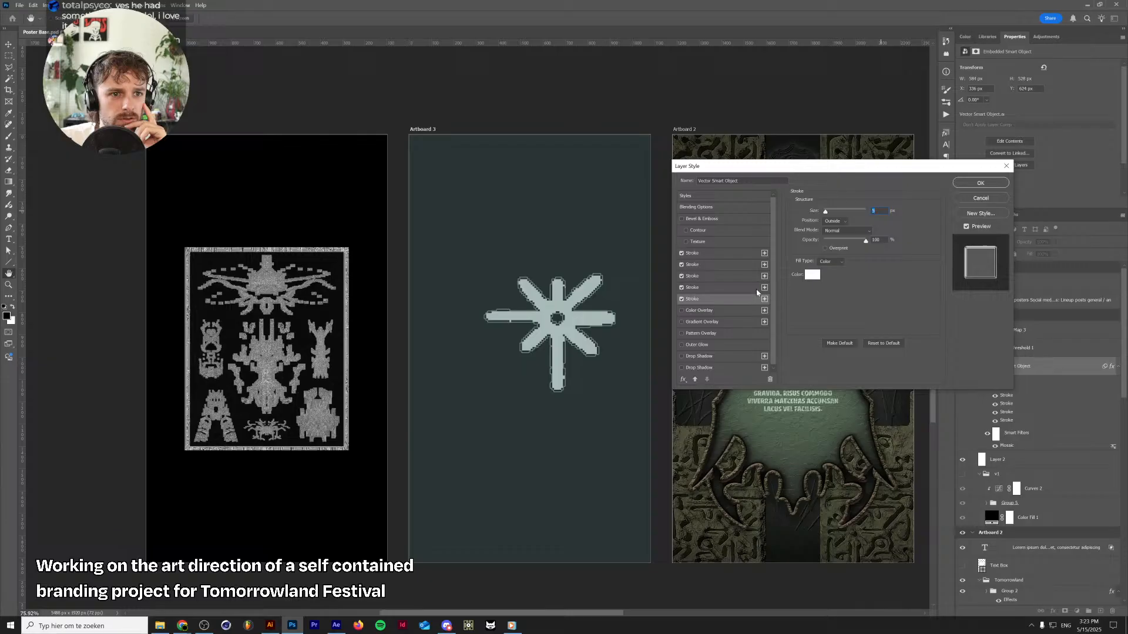
Add a sixth Stroke effect below the others in black (000000) at 6 px, leaving Color Overlay off
click(765, 299)
click(735, 322)
click(733, 312)
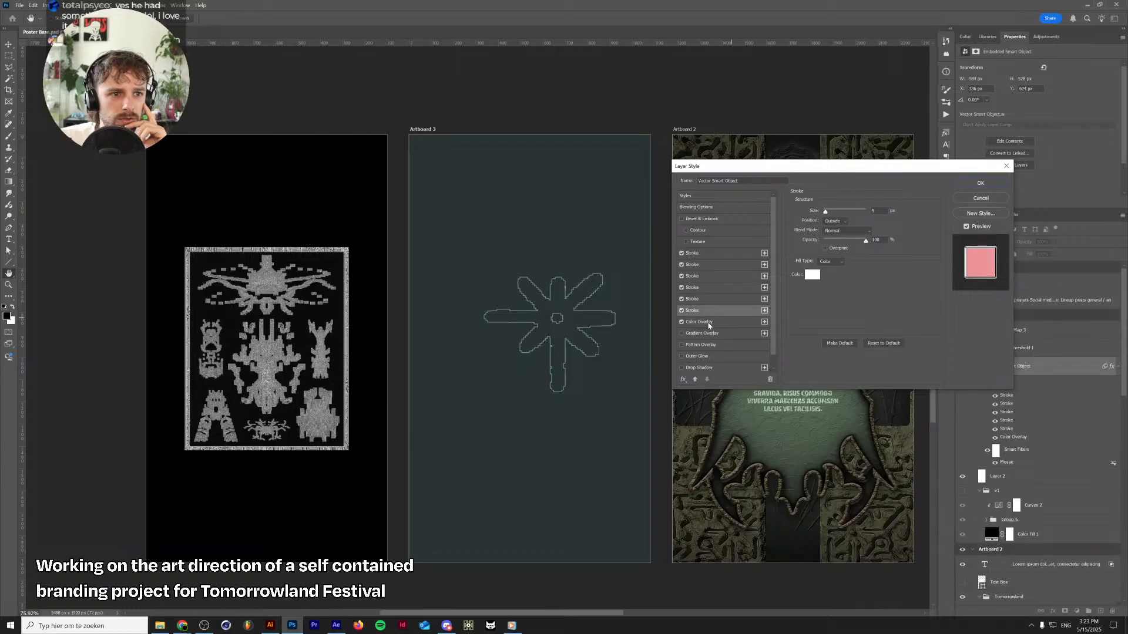
click(699, 323)
click(682, 322)
click(728, 311)
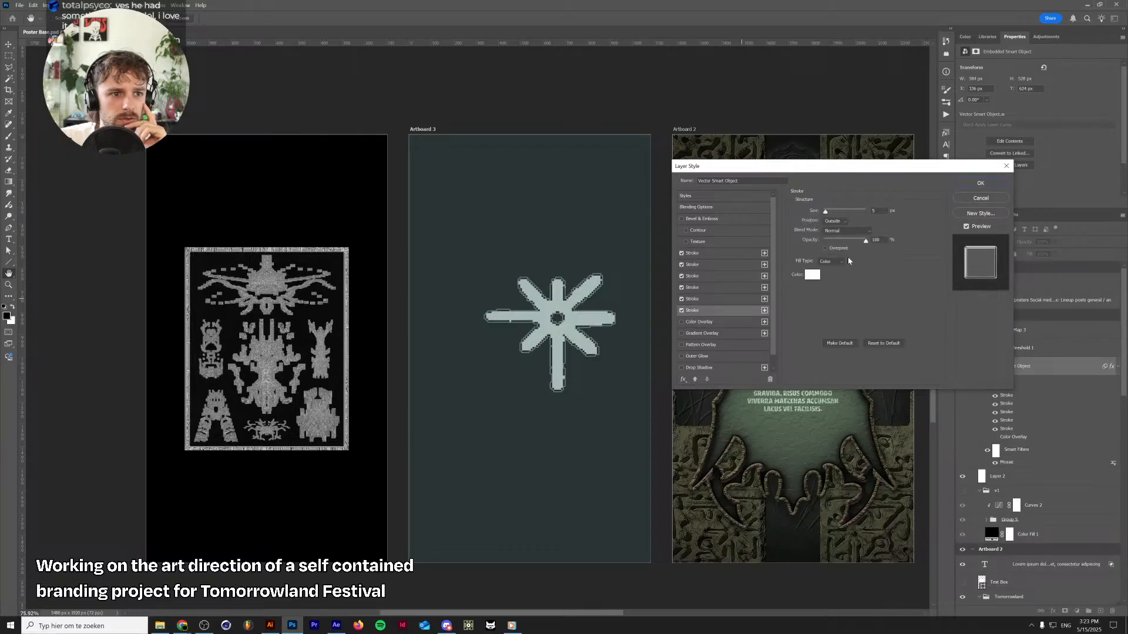
click(814, 276)
mouse_move(752, 339)
mouse_down()
mouse_move(577, 262)
mouse_move(599, 501)
mouse_up()
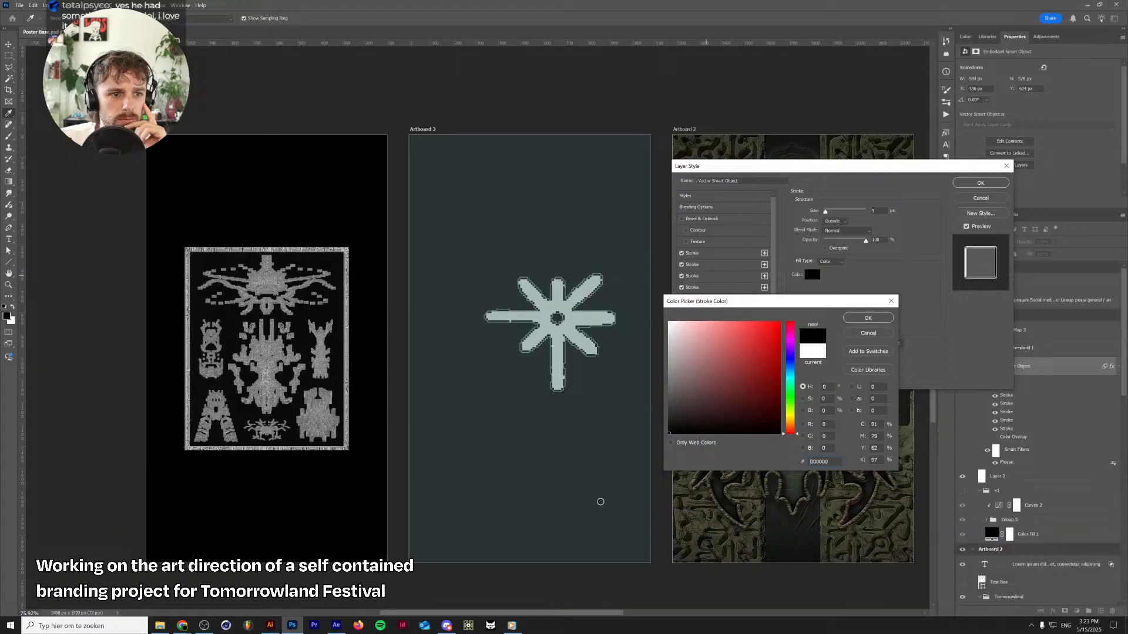
click(865, 318)
key(Up)
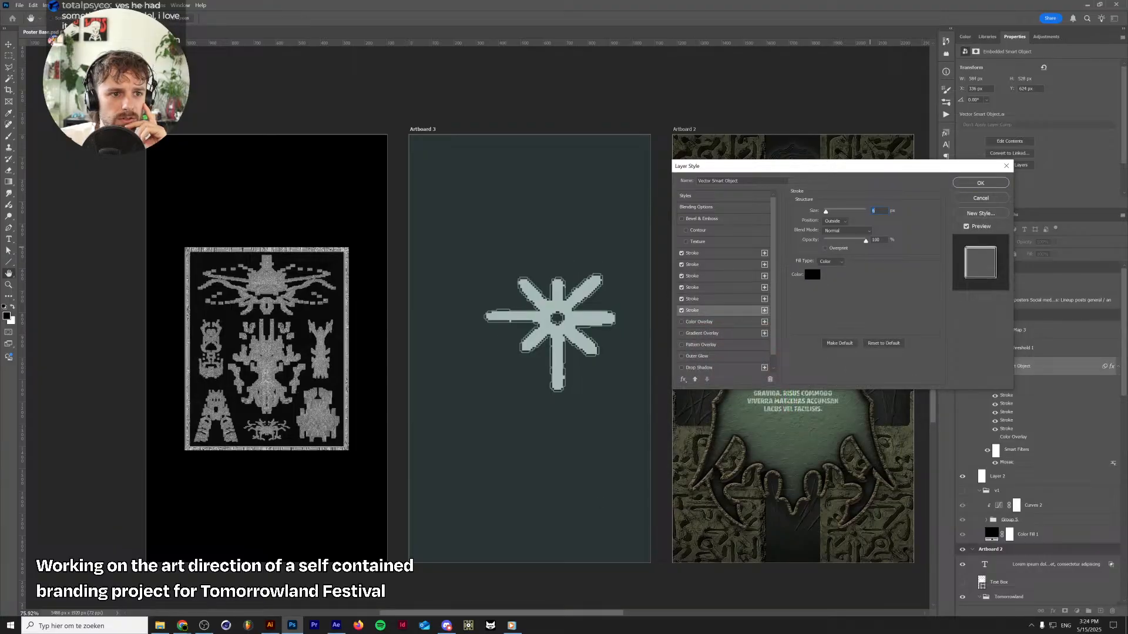
Review the stacked strokes, apply the layer style, and inspect the outline pixels along the star's arms
click(725, 303)
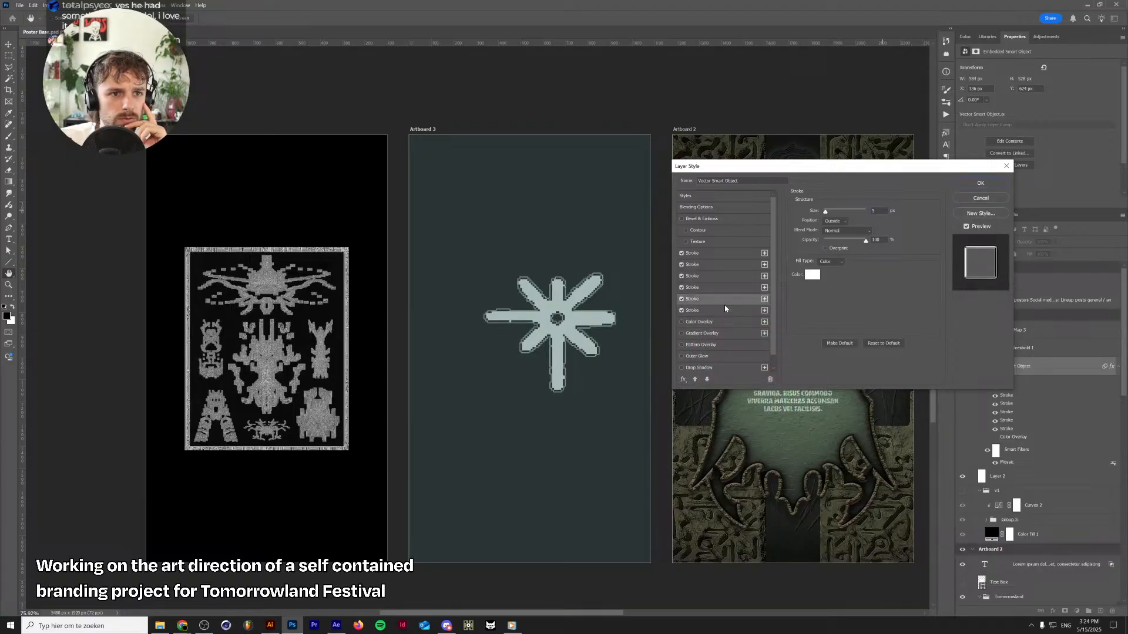
click(726, 288)
click(726, 277)
click(726, 266)
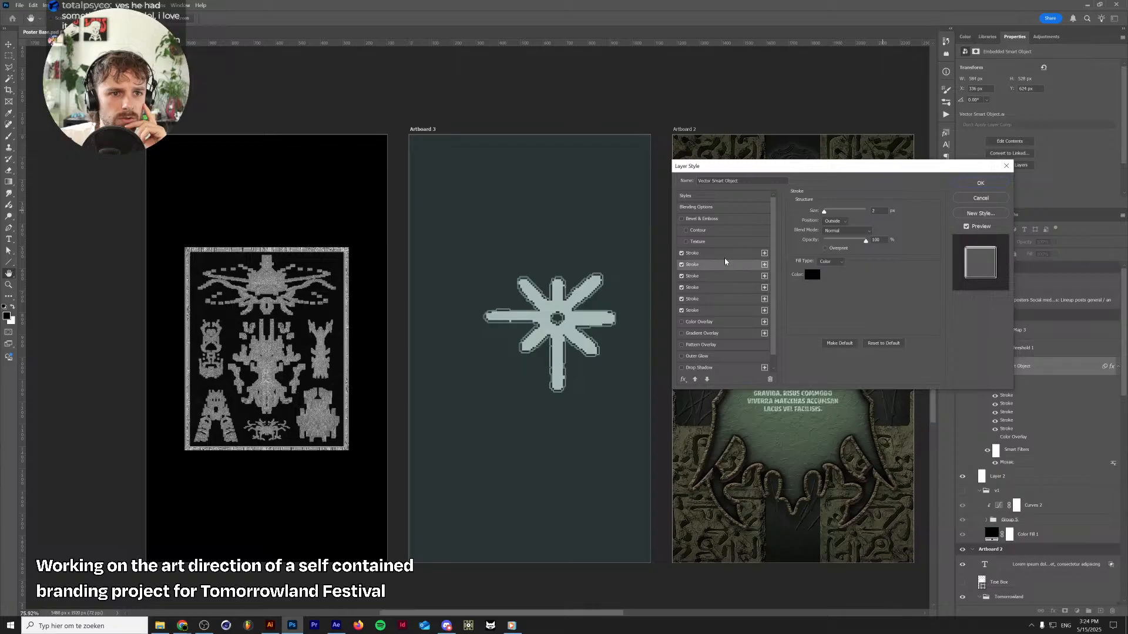
click(726, 256)
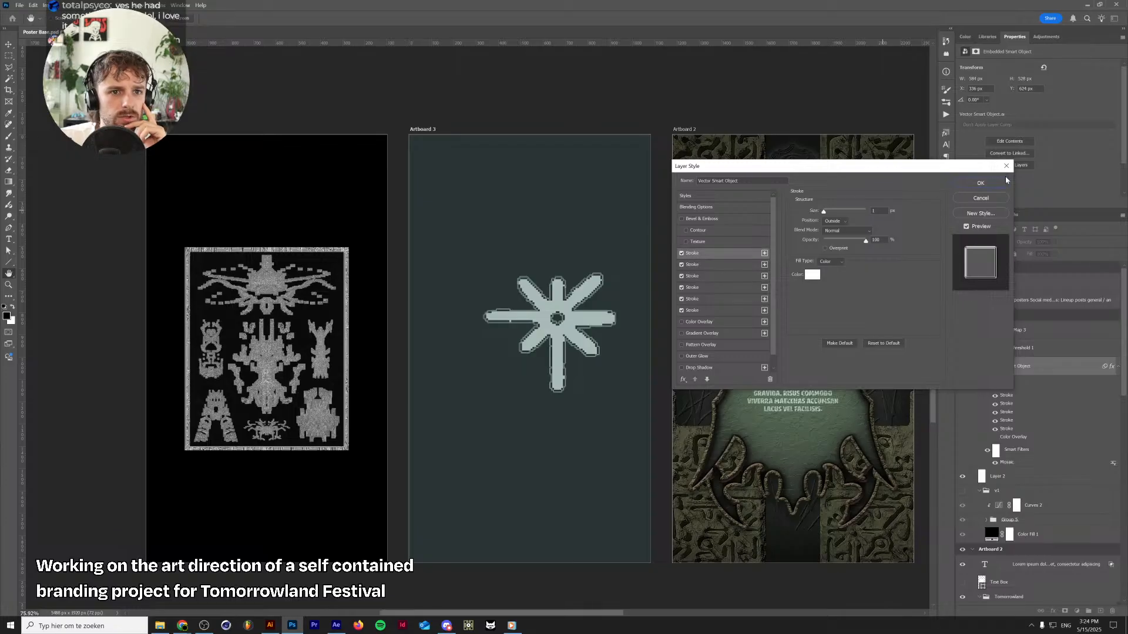
click(980, 182)
scroll(551, 350, up, 4)
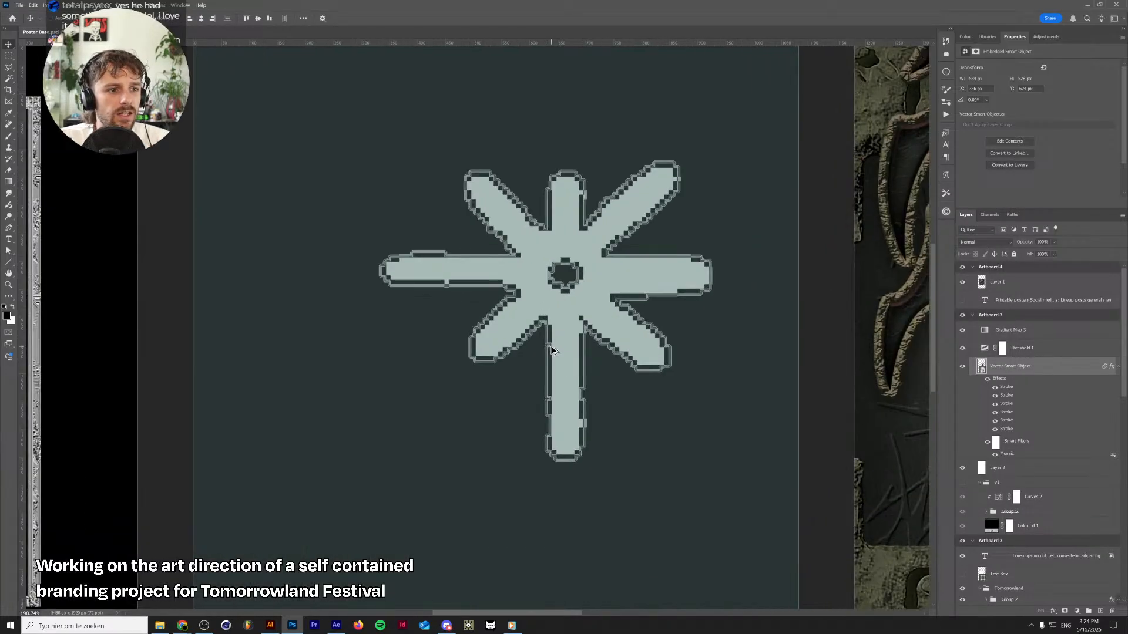
scroll(551, 350, up, 8)
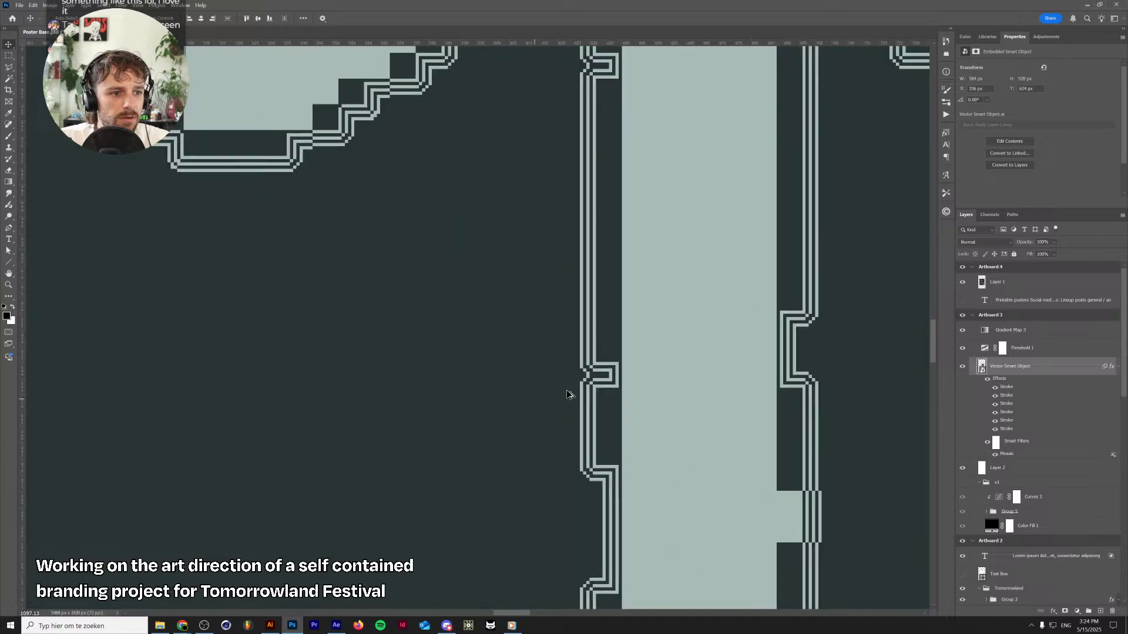
scroll(567, 394, down, 5)
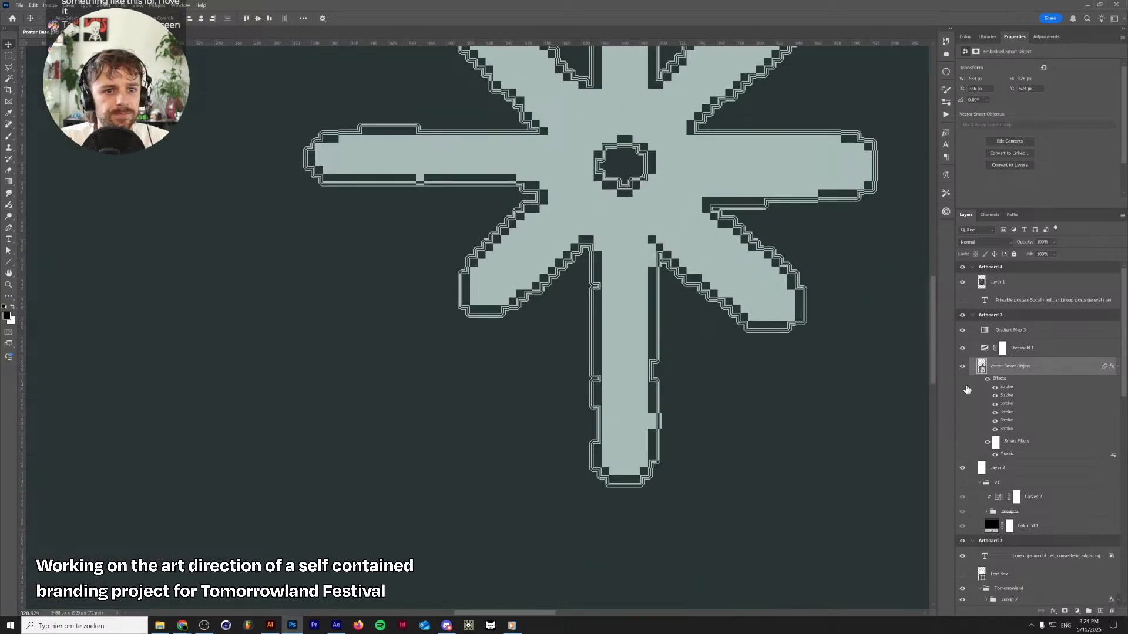
Reopen the star's layer style and add a seventh Stroke effect in white at 7 px
double_click(1003, 381)
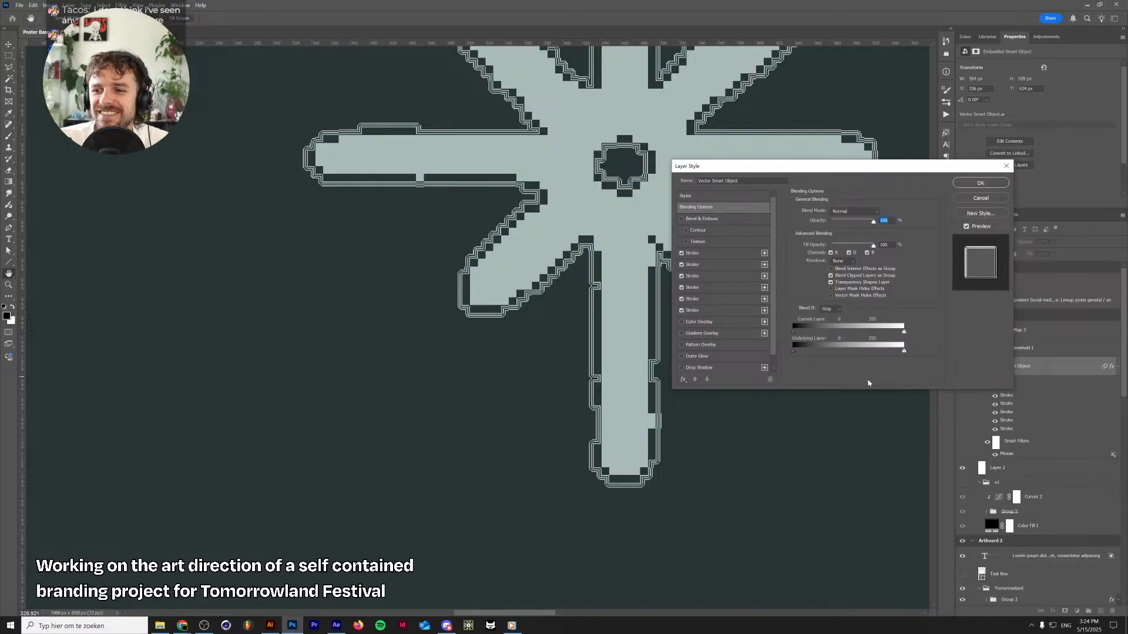
click(699, 311)
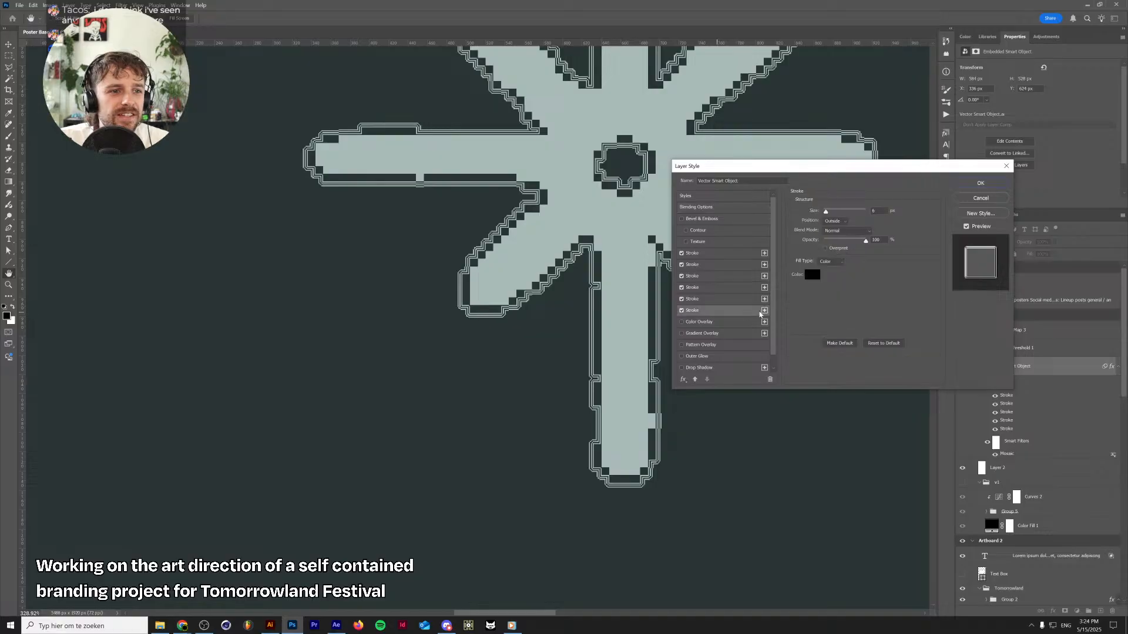
click(765, 312)
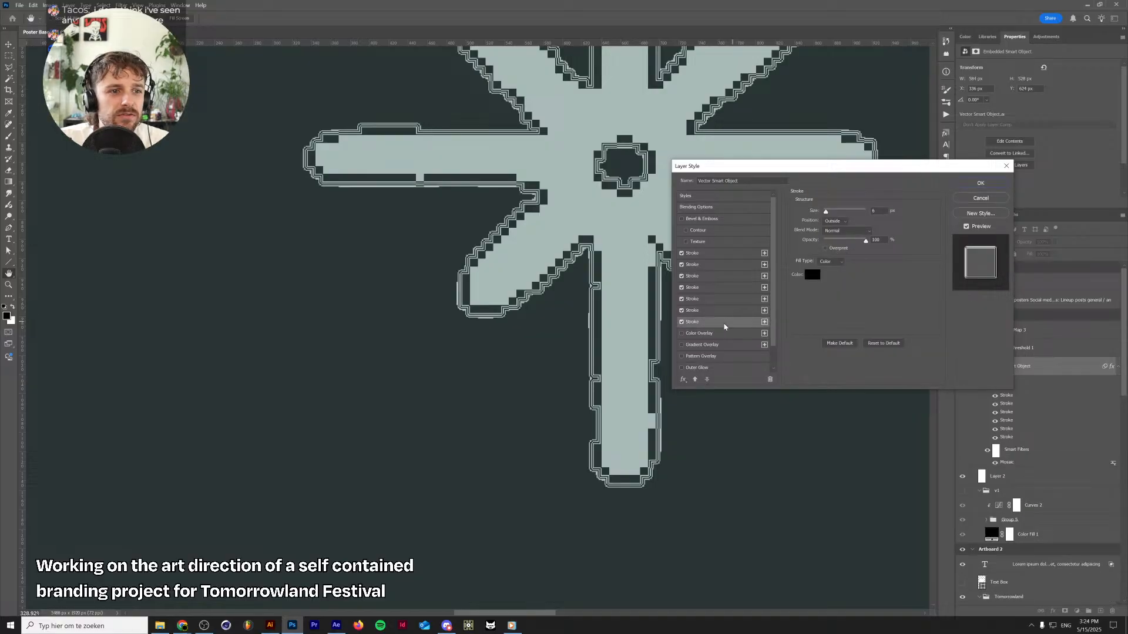
text(7)
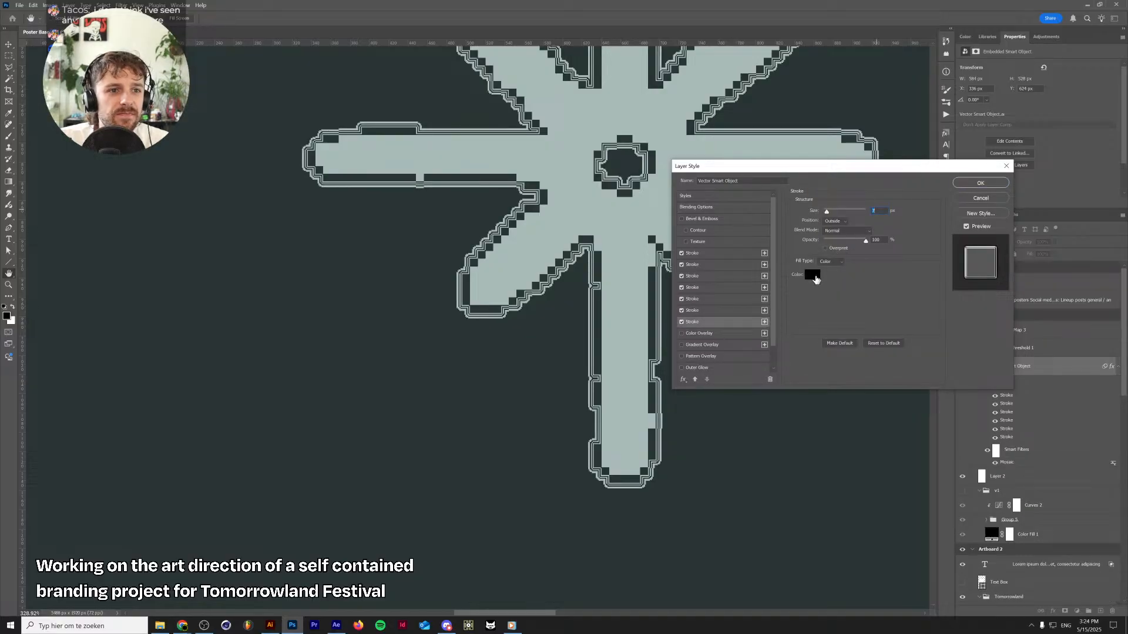
click(812, 274)
click(654, 275)
click(878, 320)
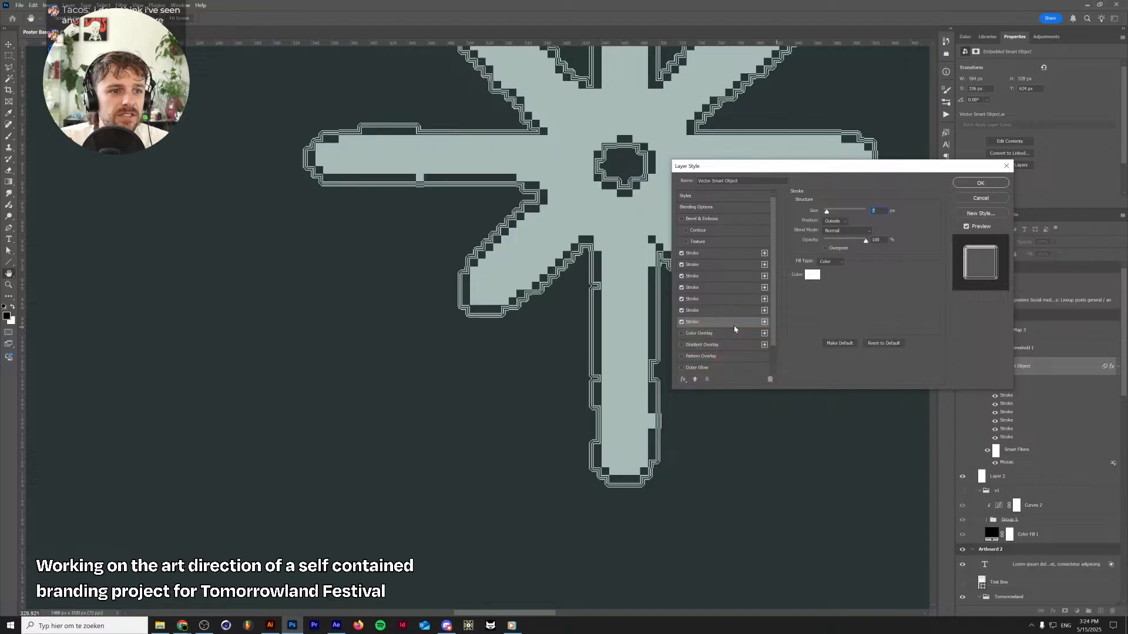
Add an eighth Stroke effect beneath the seventh in black (000000) at 8 px
click(764, 322)
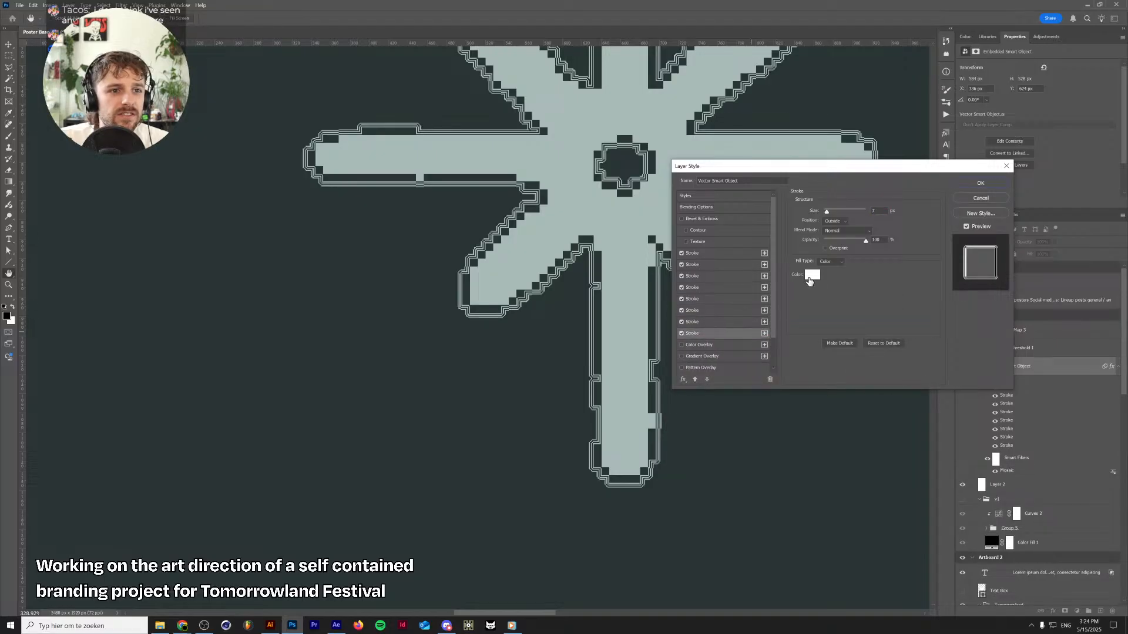
click(813, 274)
text(000000)
click(859, 318)
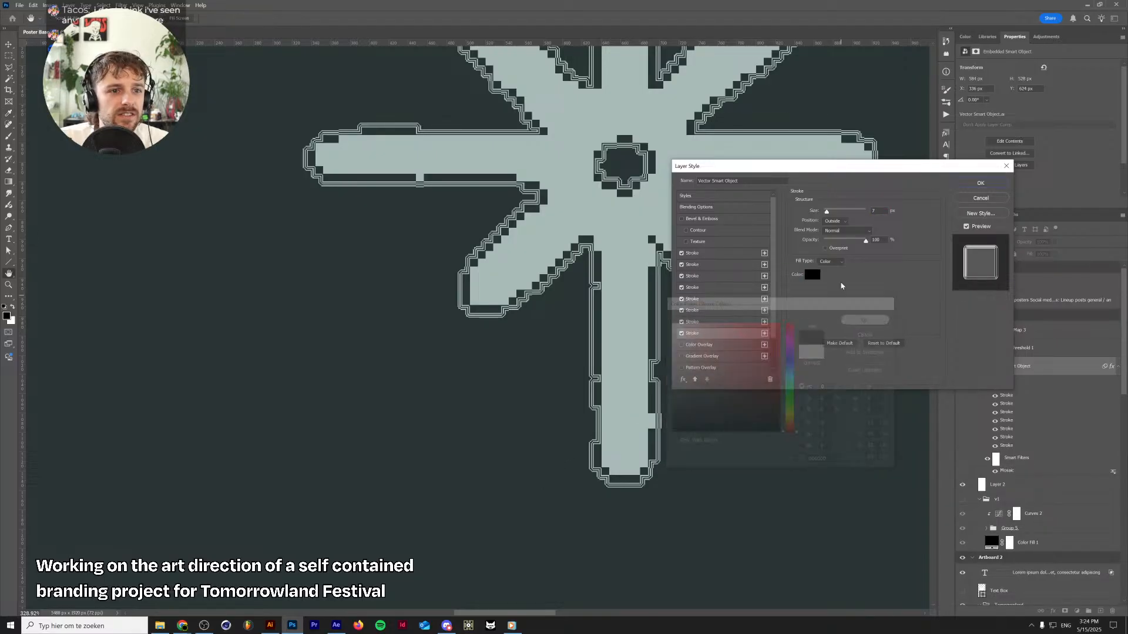
drag(826, 212, 827, 213)
Add a ninth Stroke effect beneath the eighth and set its colour to white
click(764, 333)
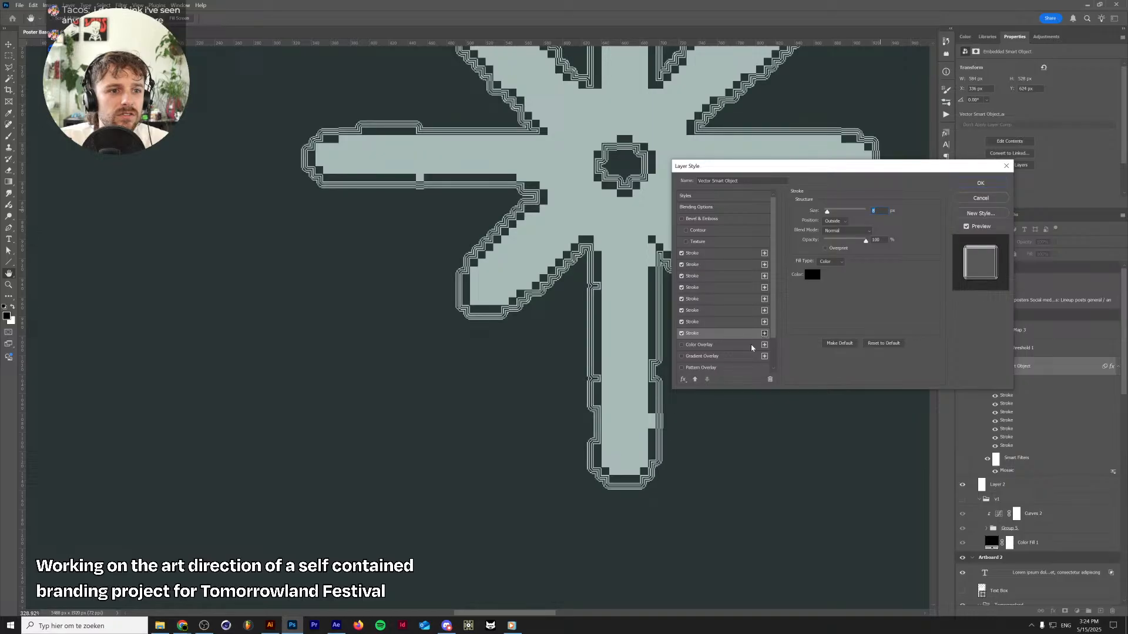
click(812, 275)
click(670, 324)
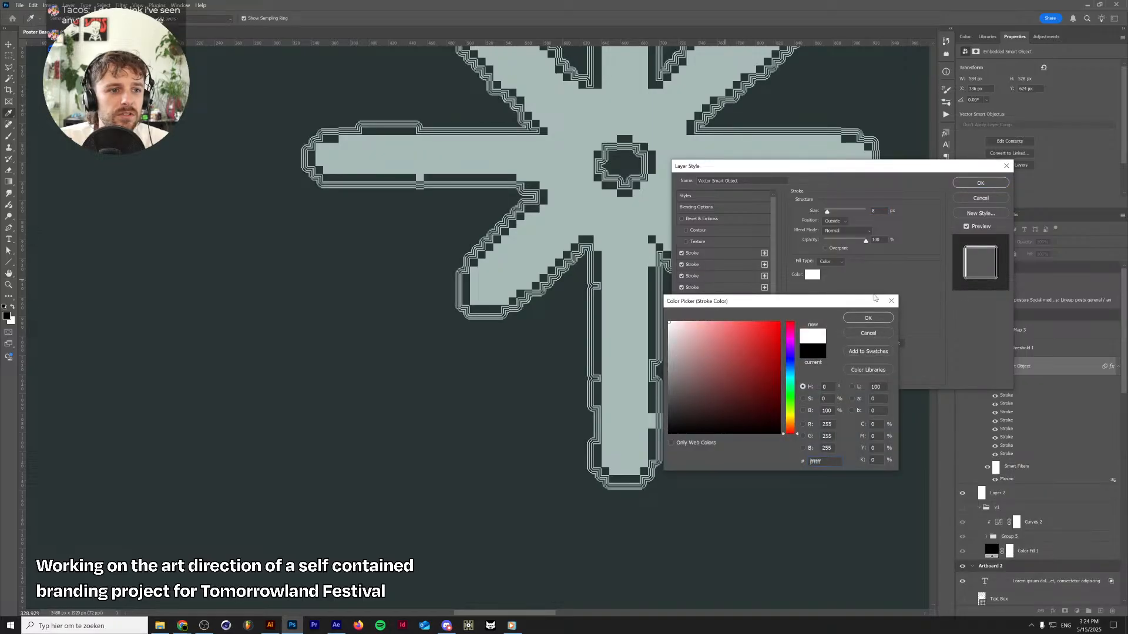
click(869, 320)
Add a tenth Stroke effect beneath the ninth and set its colour to black (000000)
click(763, 345)
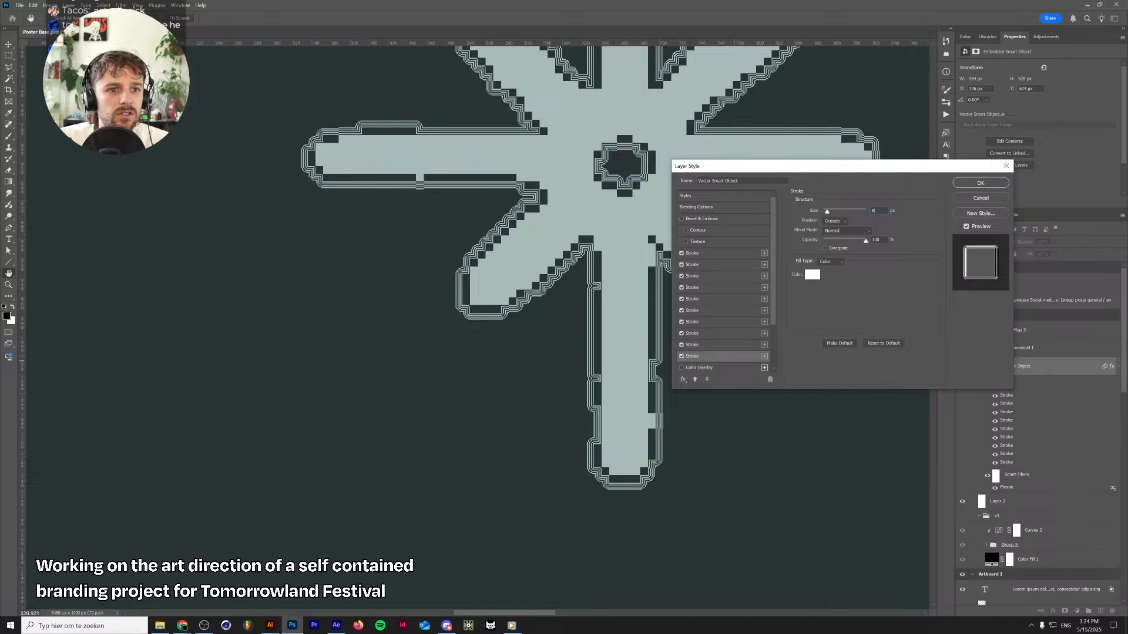
click(736, 346)
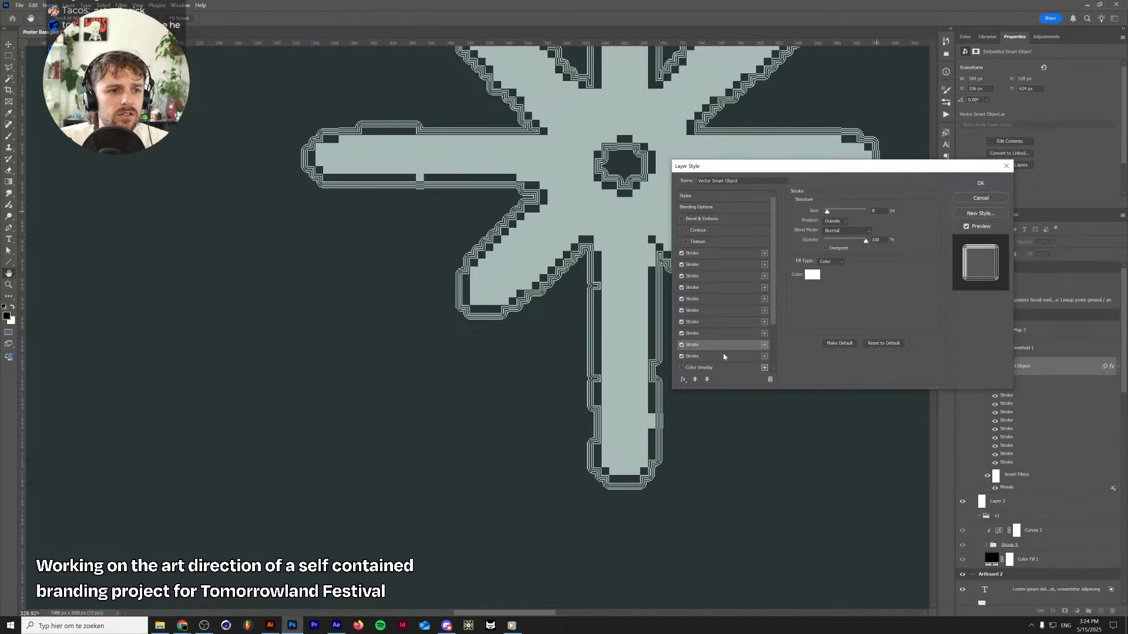
click(724, 356)
click(705, 334)
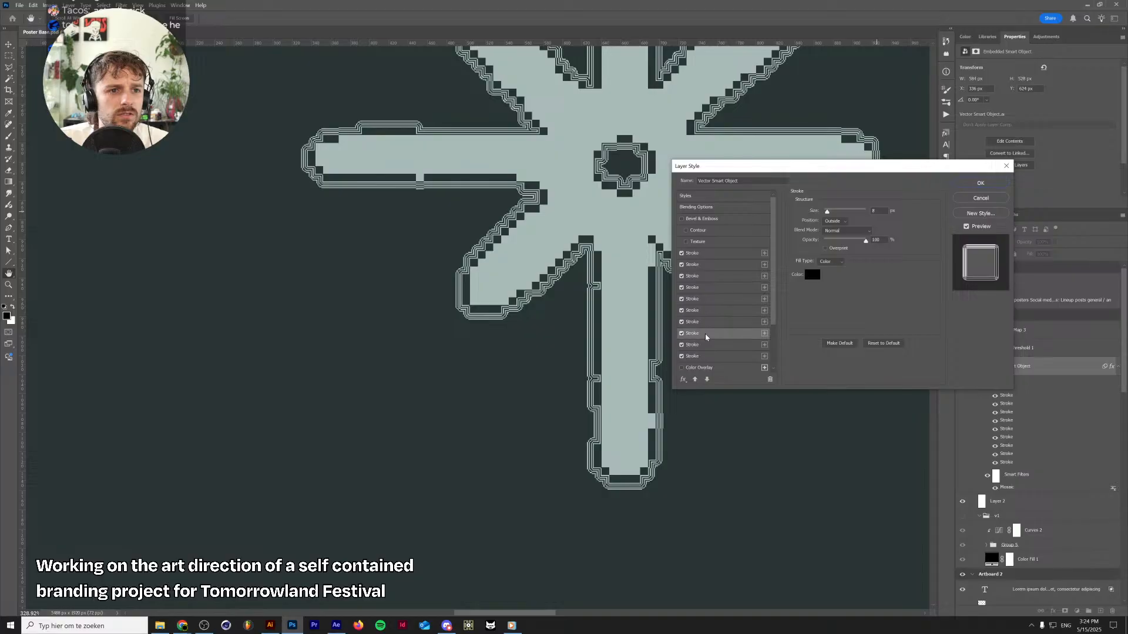
click(704, 357)
click(812, 274)
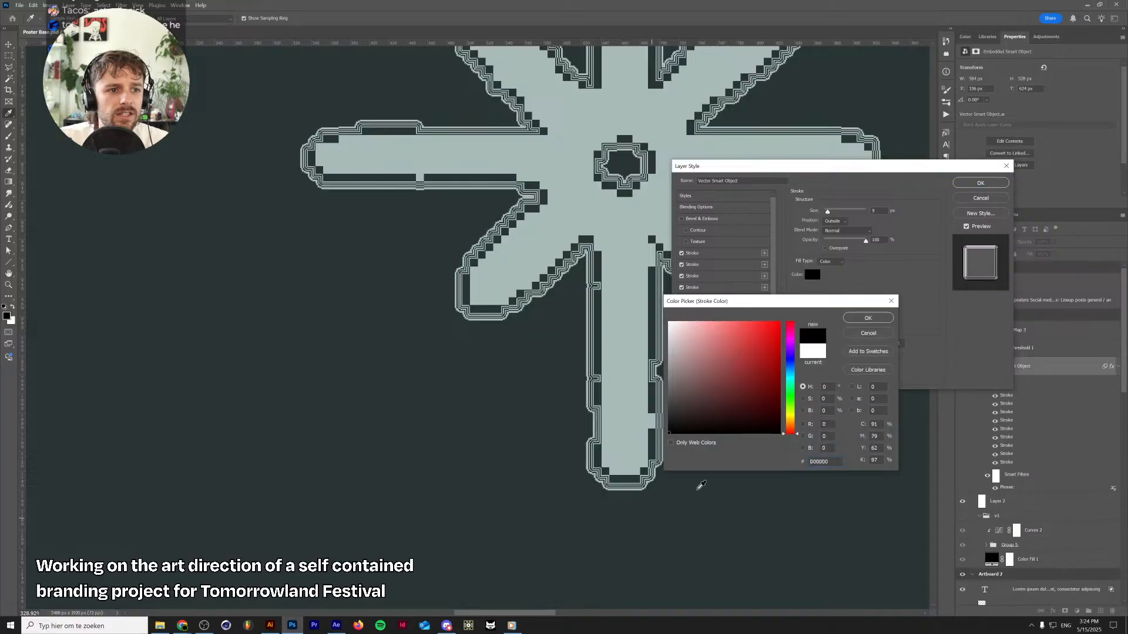
click(864, 318)
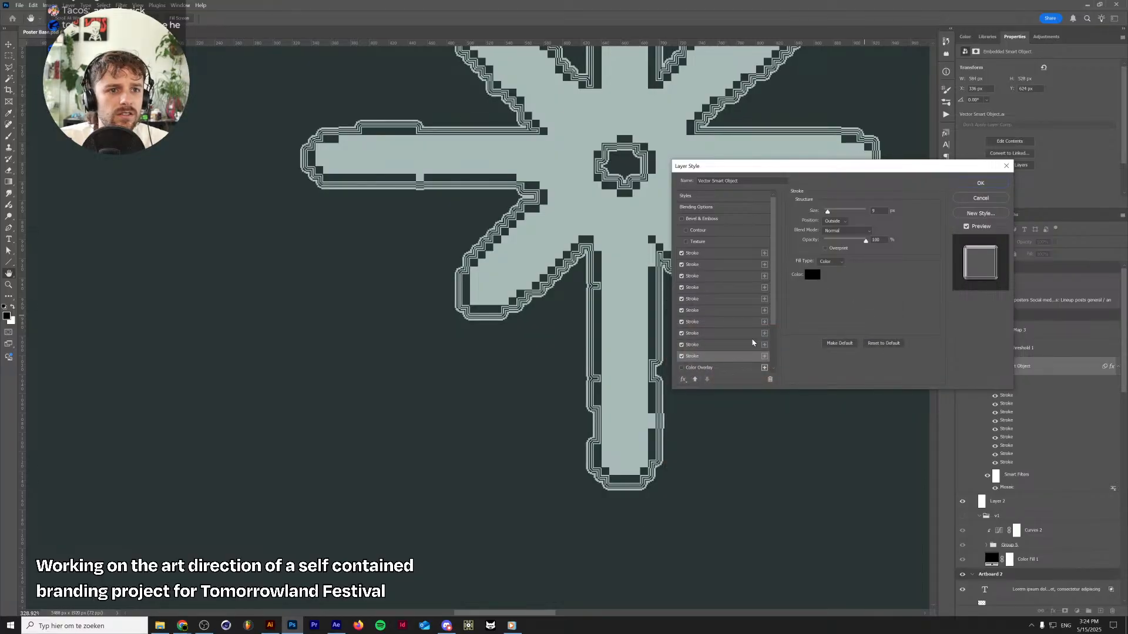
Check the size and colour settings of the sixth to tenth Stroke effects
click(726, 346)
click(726, 356)
click(724, 346)
click(724, 333)
click(725, 325)
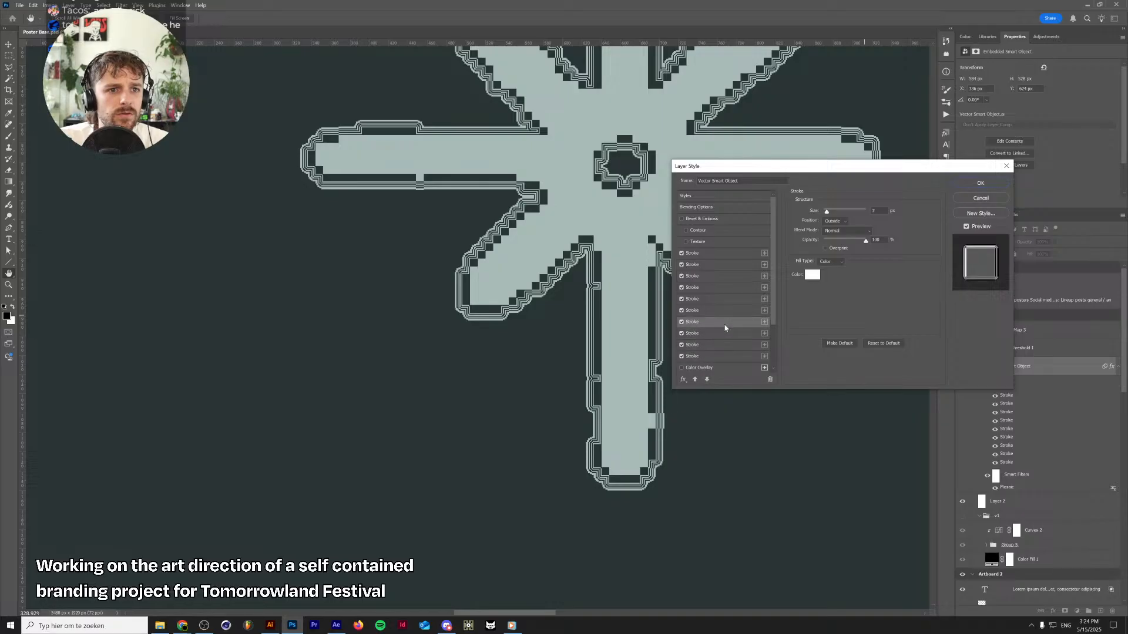
click(717, 311)
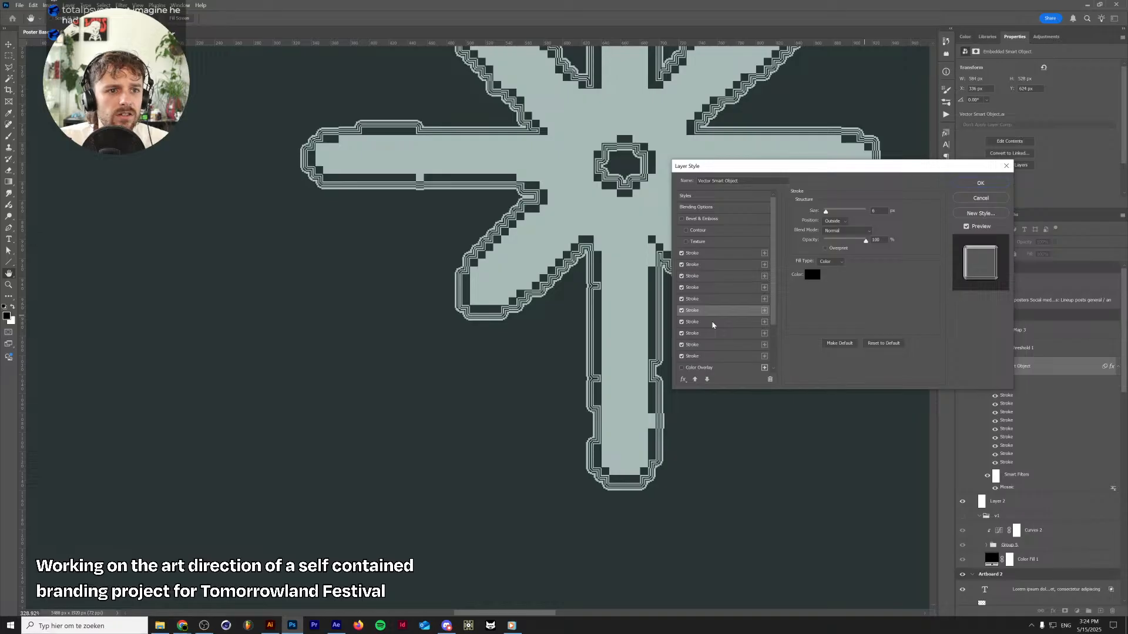
click(712, 325)
click(712, 333)
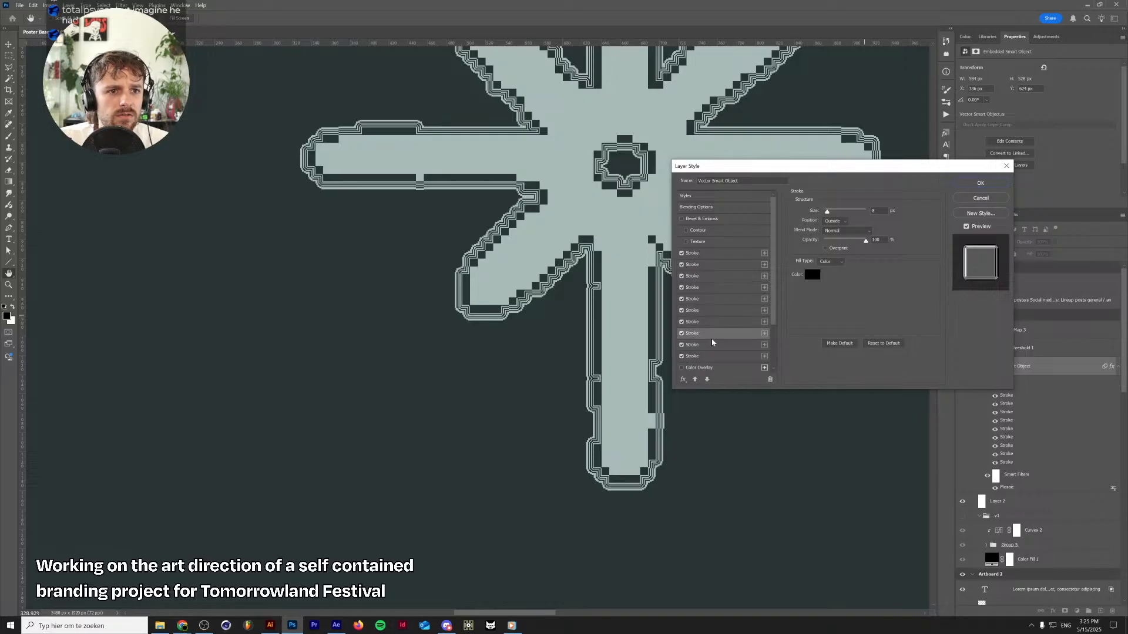
Set the ninth stroke's size to 9 px and the tenth's to 10 px, and apply the layer style
click(714, 346)
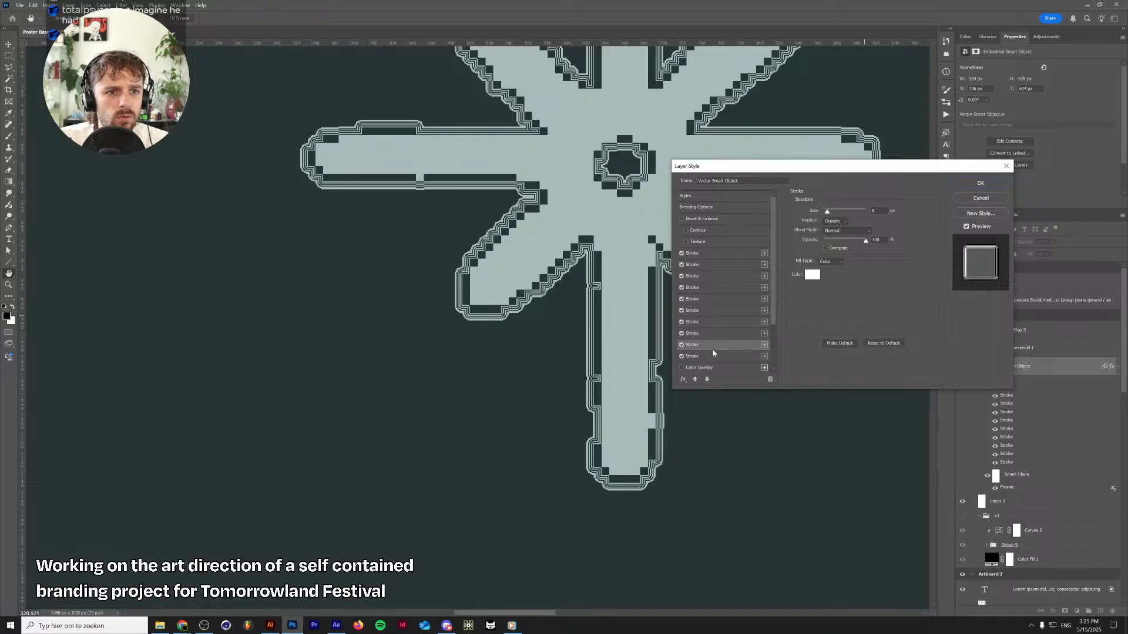
click(878, 211)
key(Up)
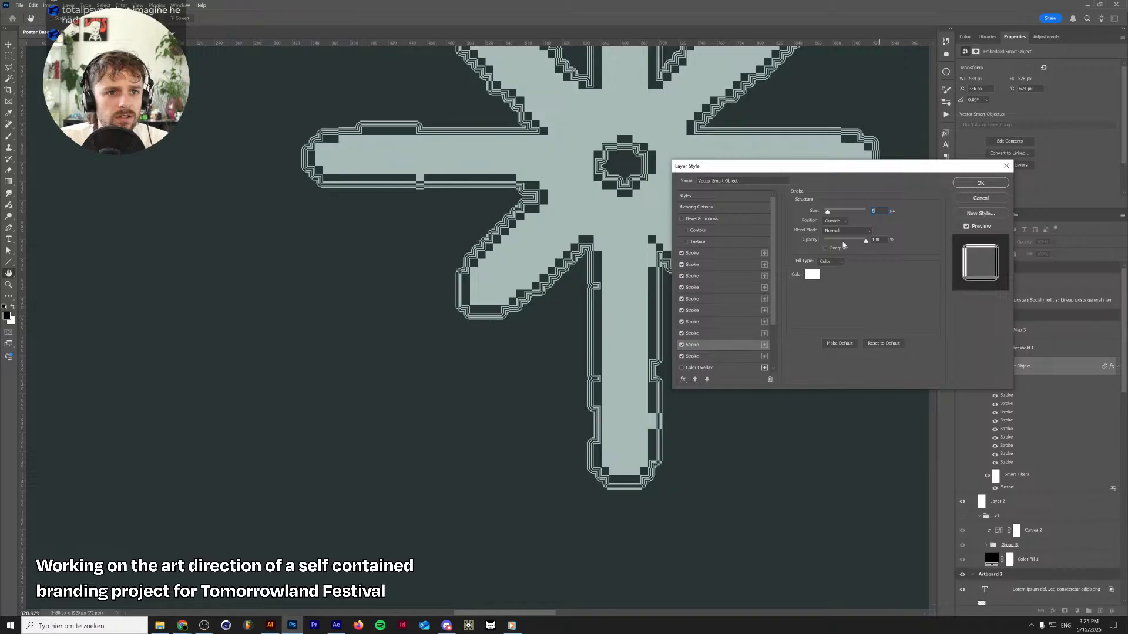
click(710, 359)
click(879, 211)
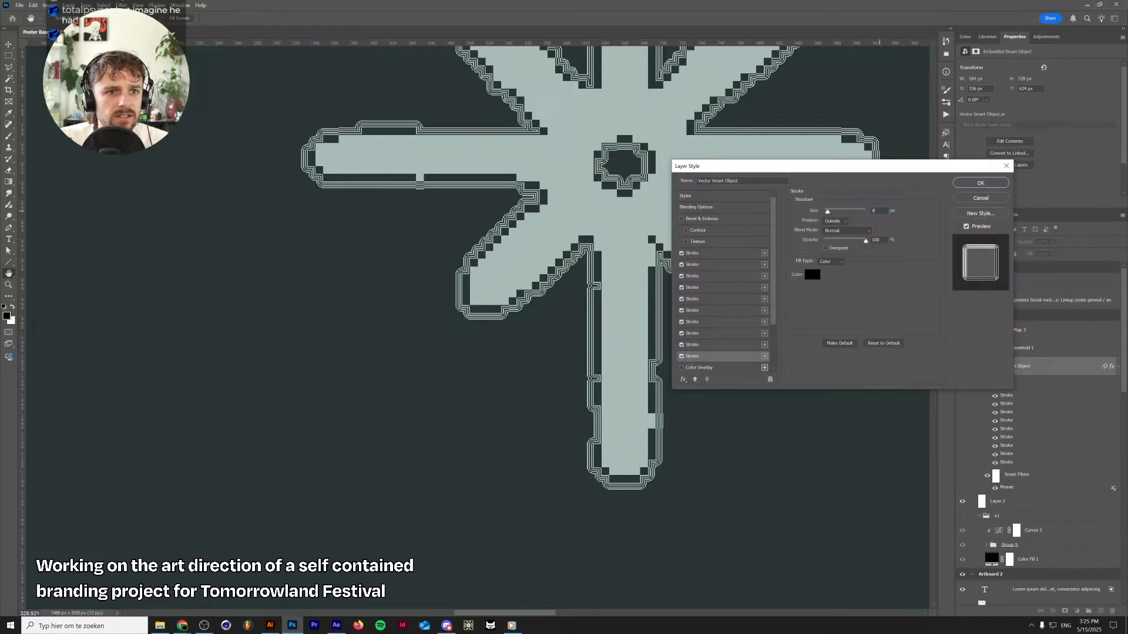
key(Up)
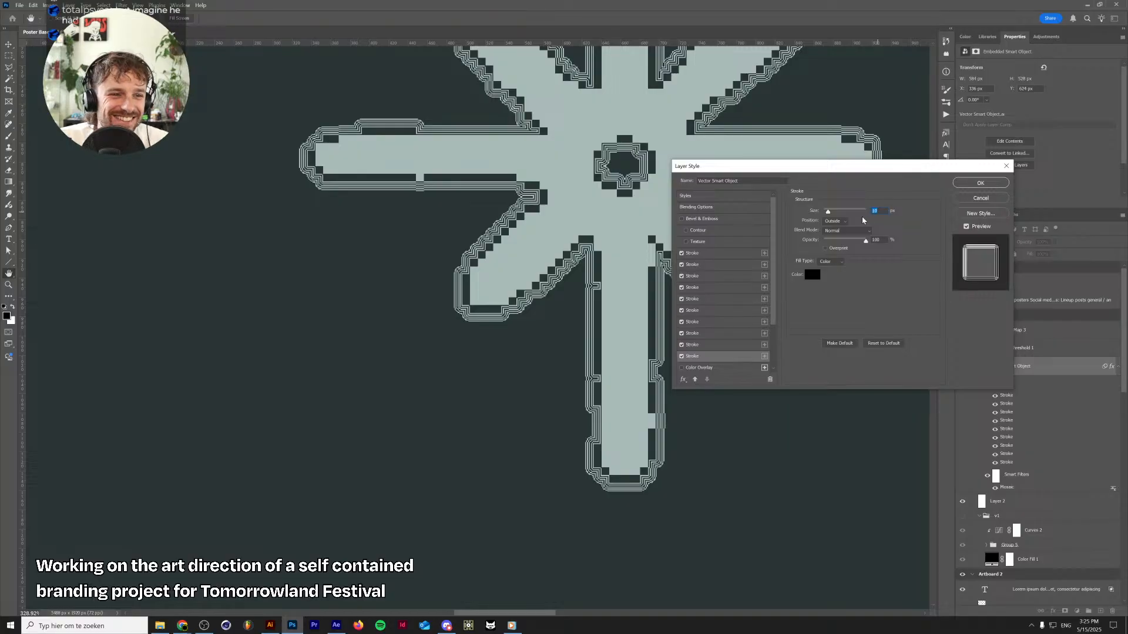
click(979, 183)
Reopen the star's layer style, enlarge the first stroke, and set the second stroke's size to 4 px
scroll(588, 264, down, 5)
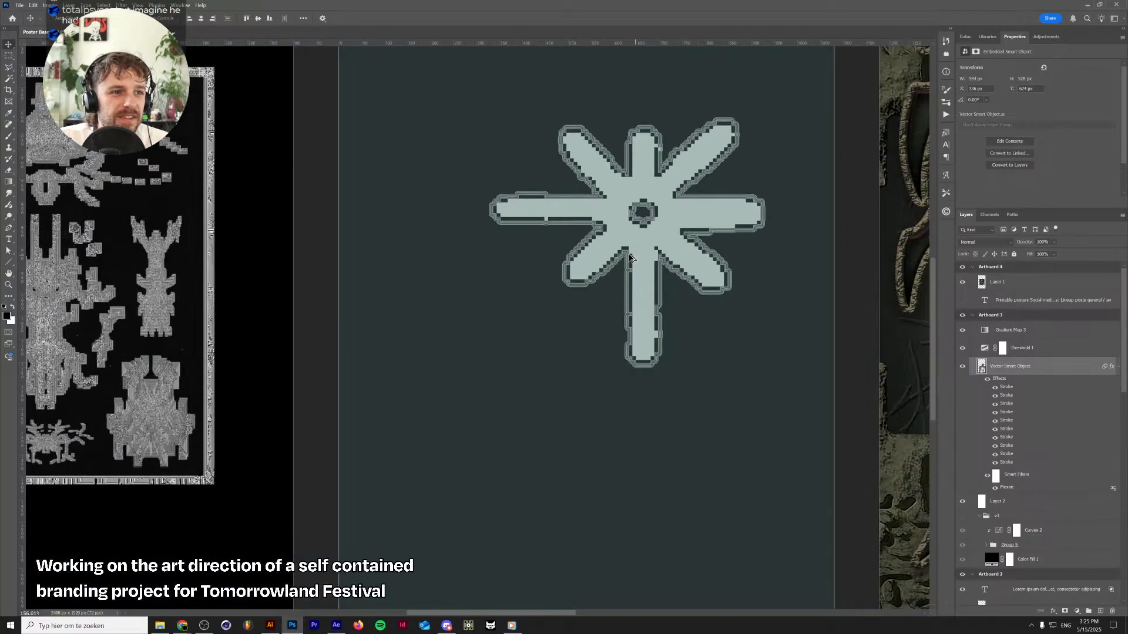
scroll(399, 251, up, 5)
scroll(399, 251, down, 5)
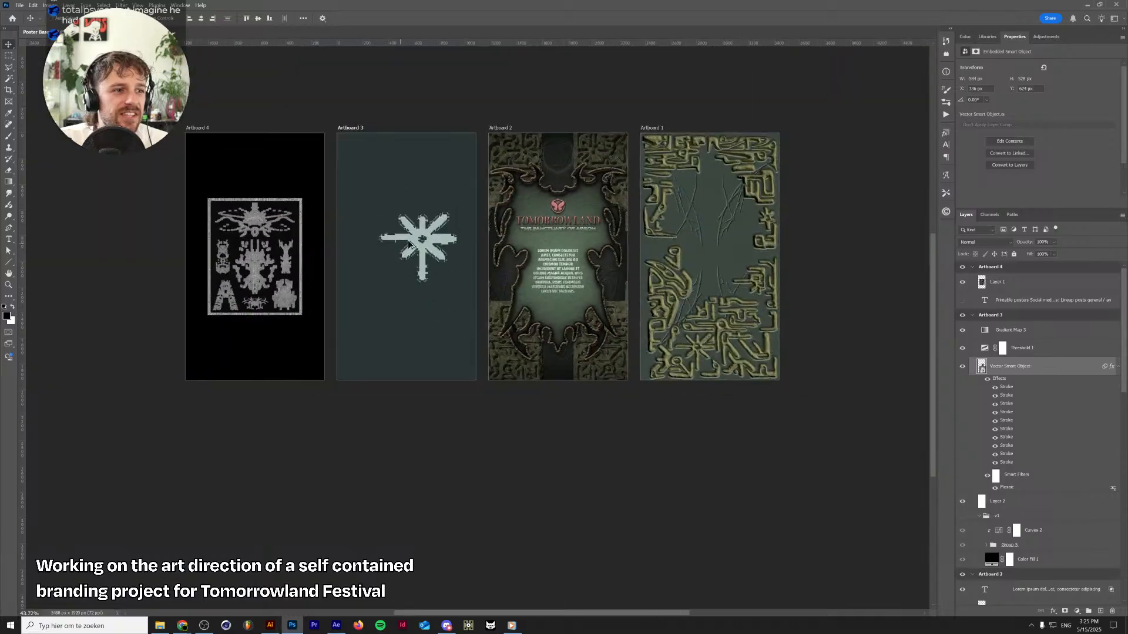
scroll(447, 275, up, 6)
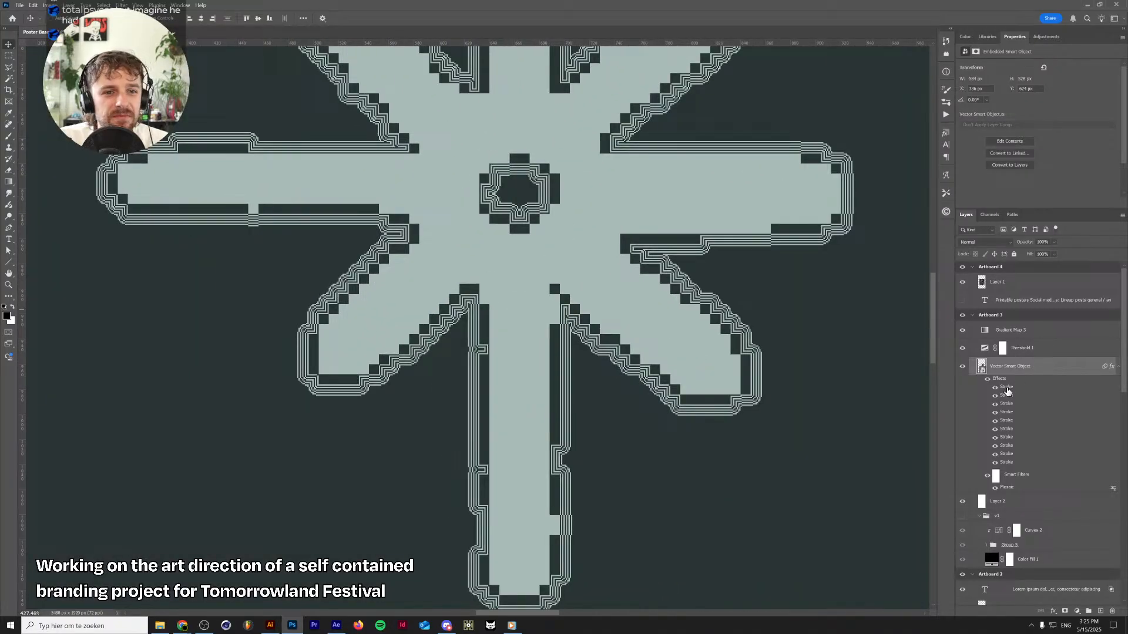
double_click(1006, 388)
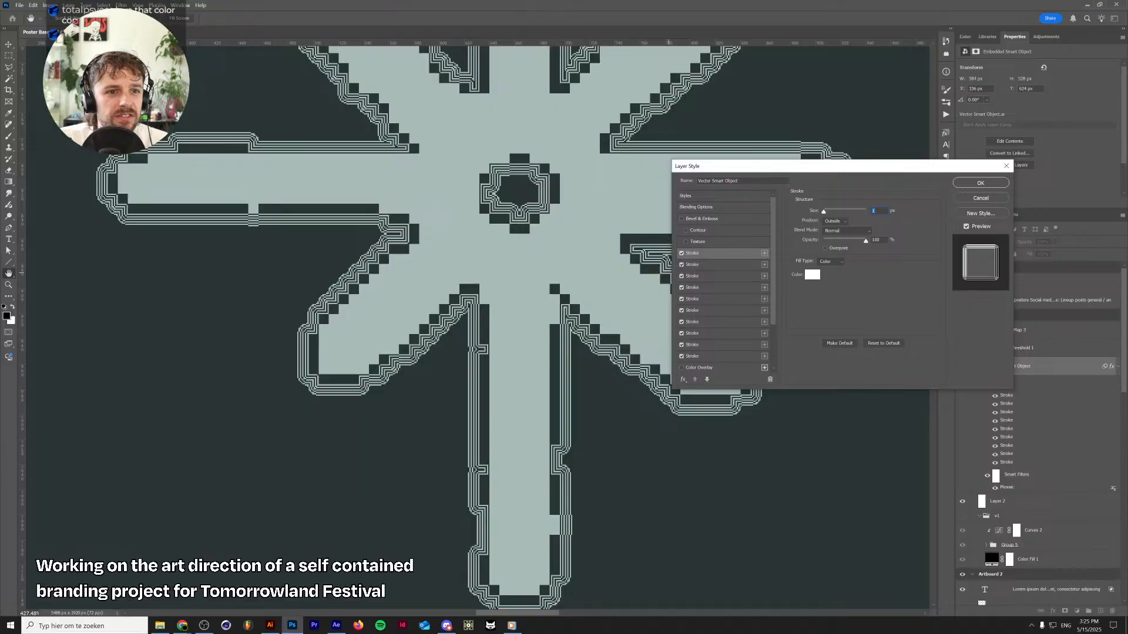
click(699, 265)
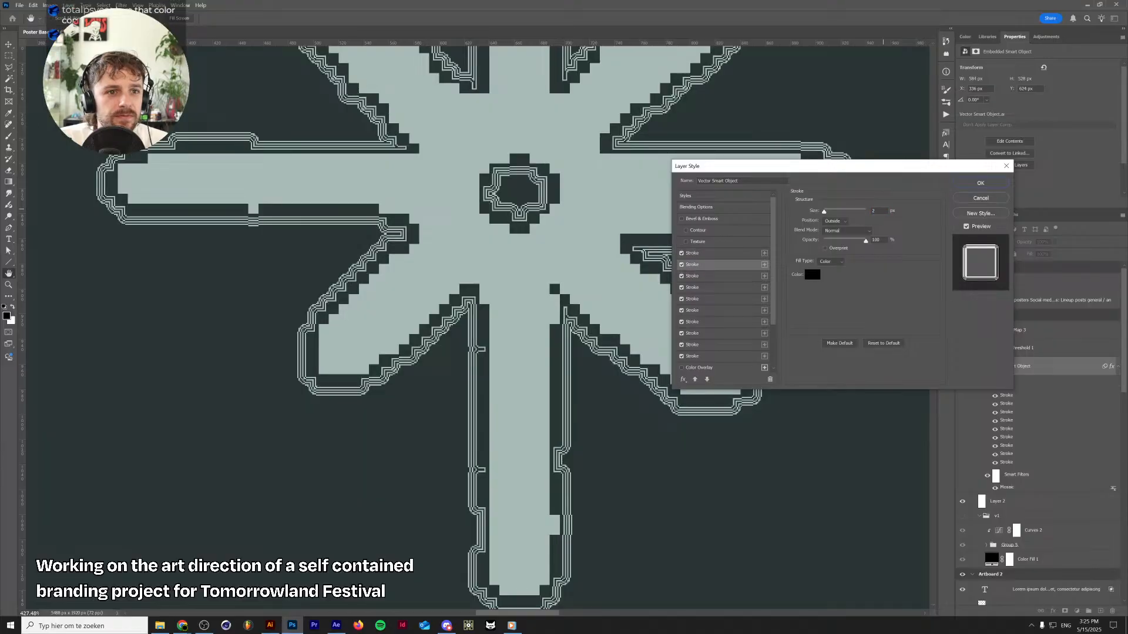
click(882, 211)
key(Up)
key(Up)
Set the third, white stroke's size to 6 px
click(726, 278)
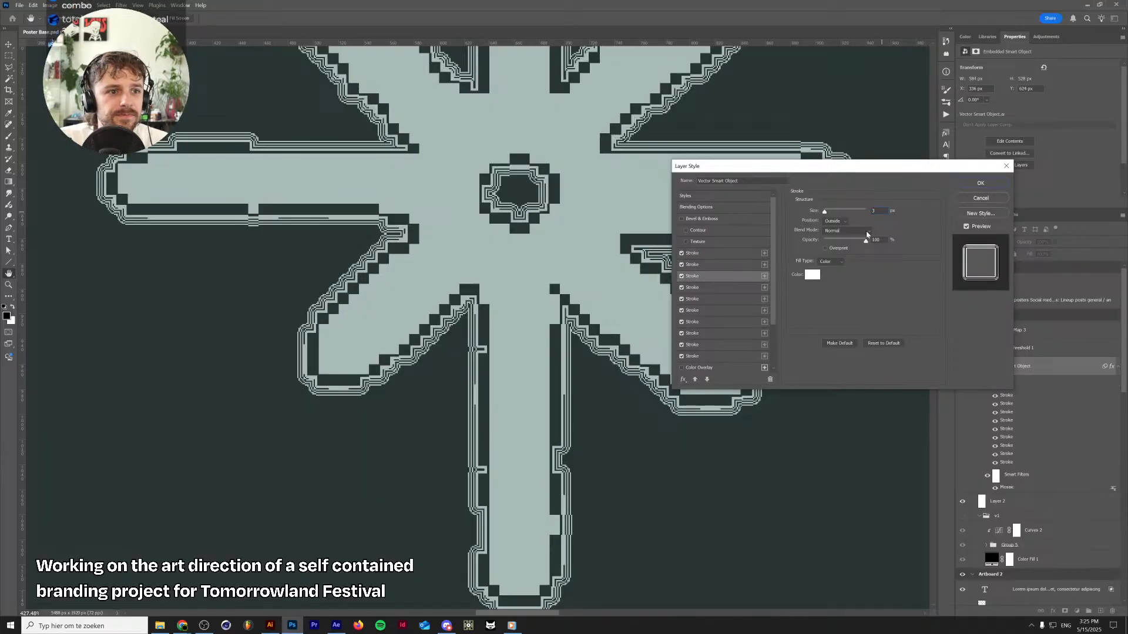
click(883, 210)
key(Up)
key(Up)
key(Up)
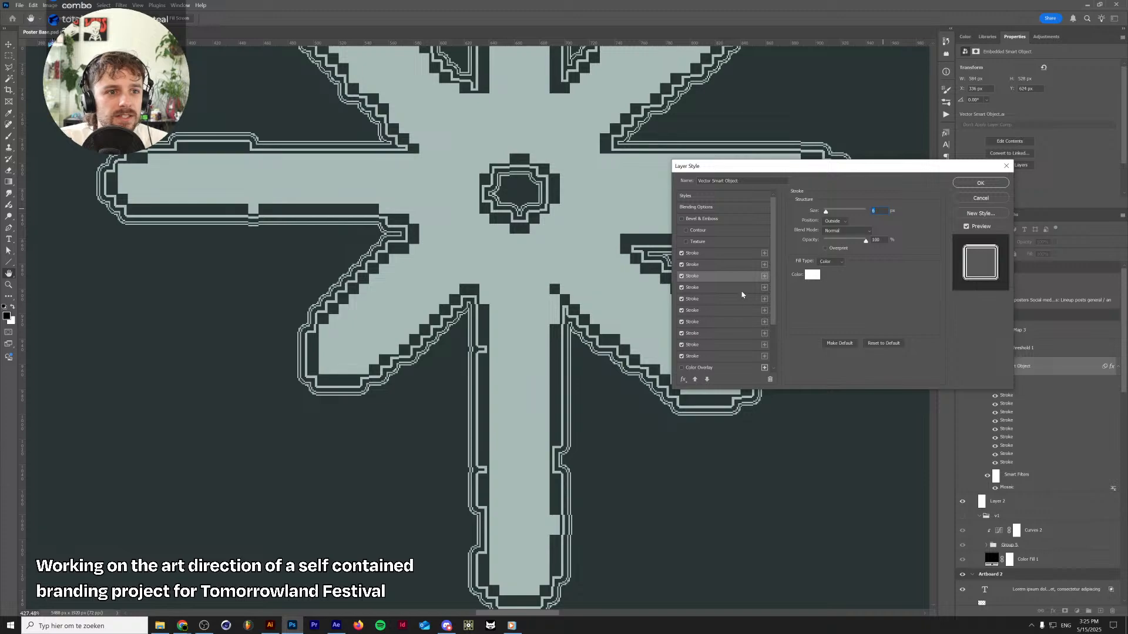
Enlarge the fourth stroke in line with the 2 px increments and set the fifth stroke's size to 10 px
click(737, 288)
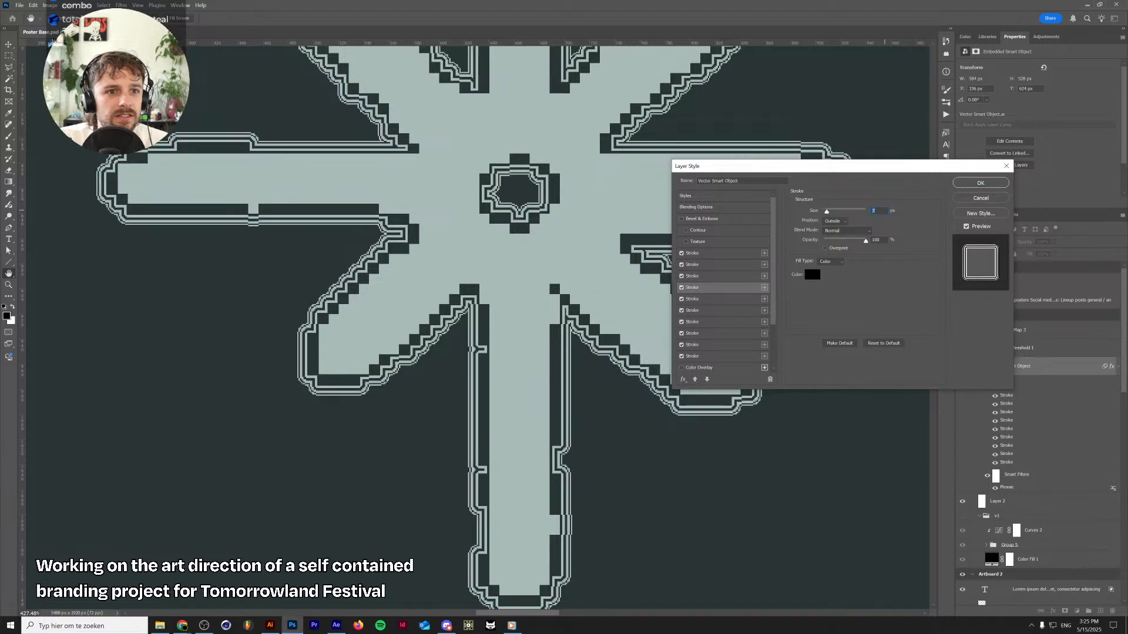
click(727, 299)
click(877, 211)
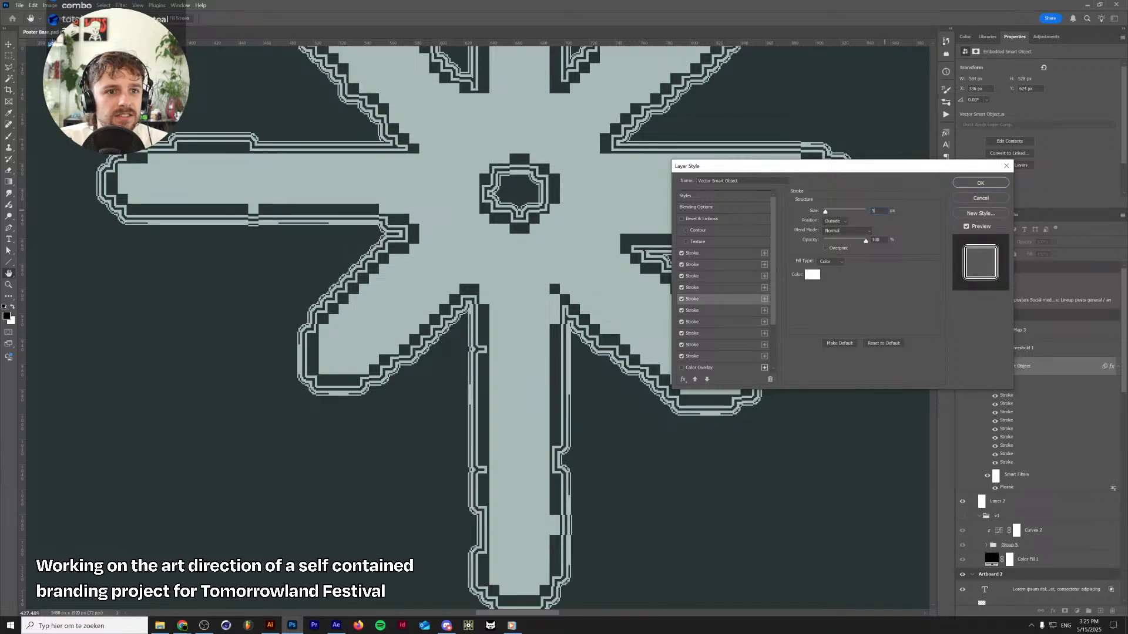
key(Up)
key(Up)
key(Up)
key(Up)
key(Up)
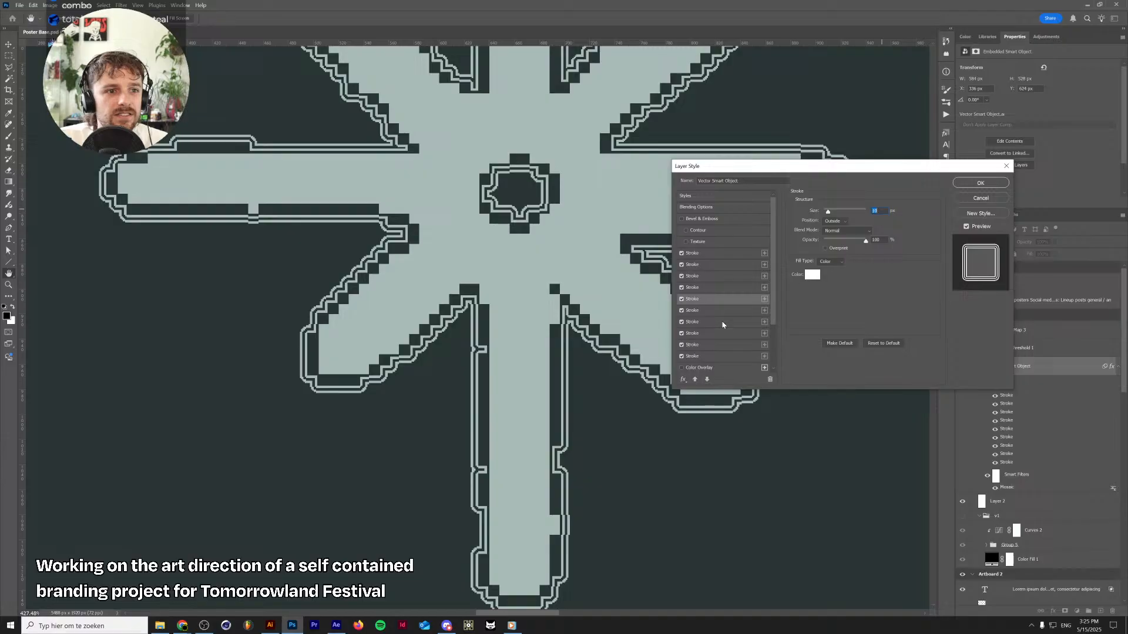
Set the sixth stroke's size to 12 px and the seventh stroke's size to 14 px
click(723, 310)
double_click(878, 210)
text(12)
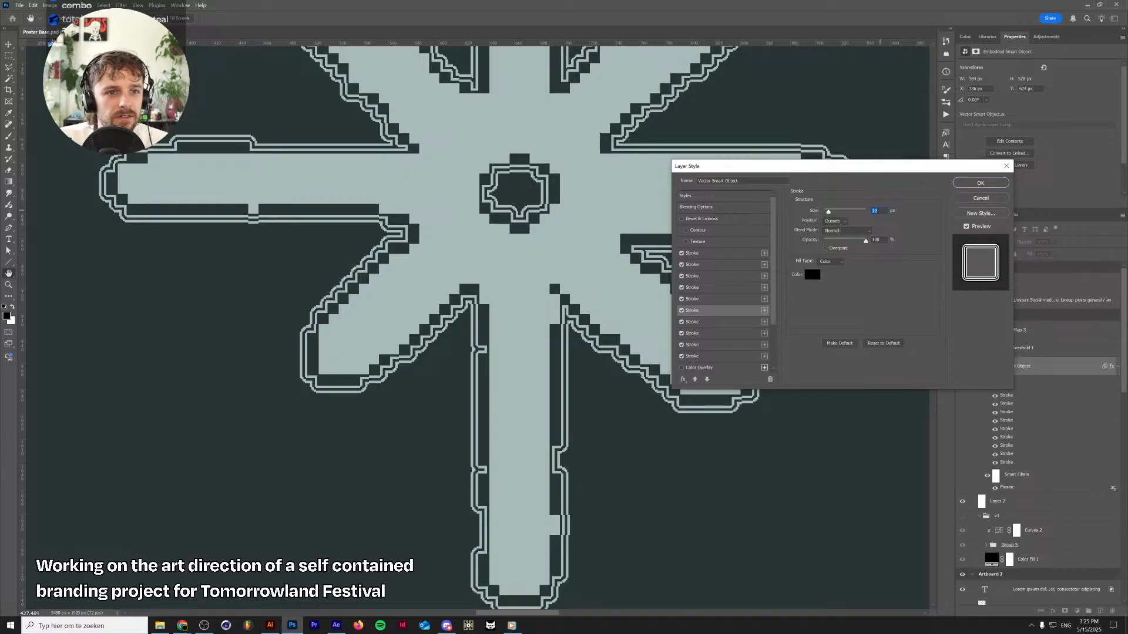
click(741, 320)
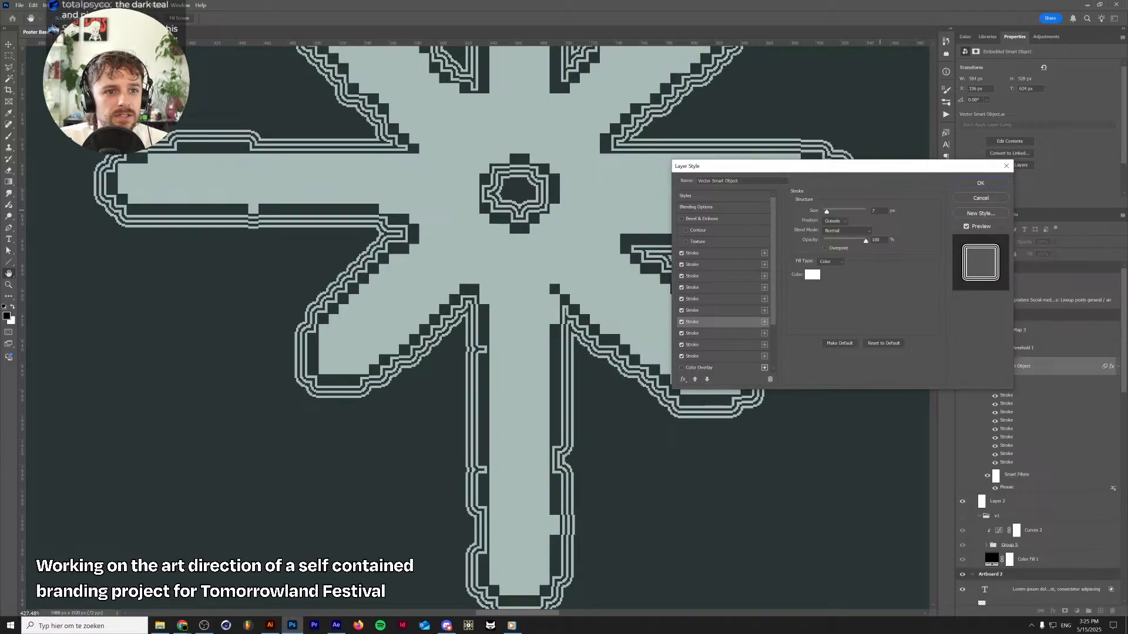
double_click(879, 210)
text(14)
Set the eighth, ninth and tenth strokes to 16, 18 and 20 px and apply the layer style
click(751, 334)
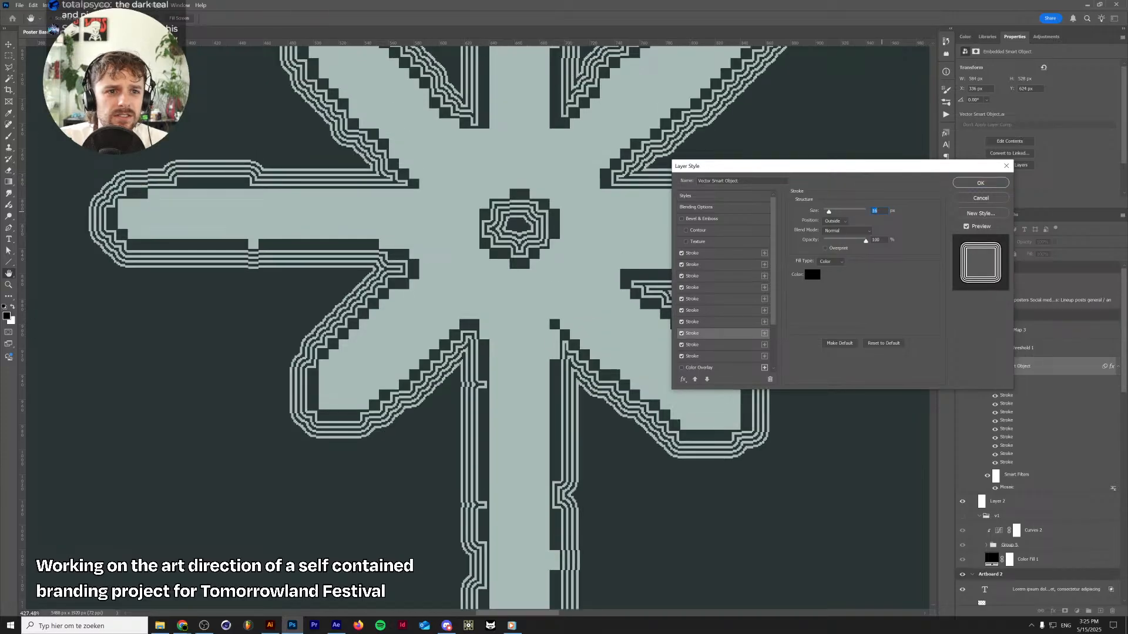
click(741, 345)
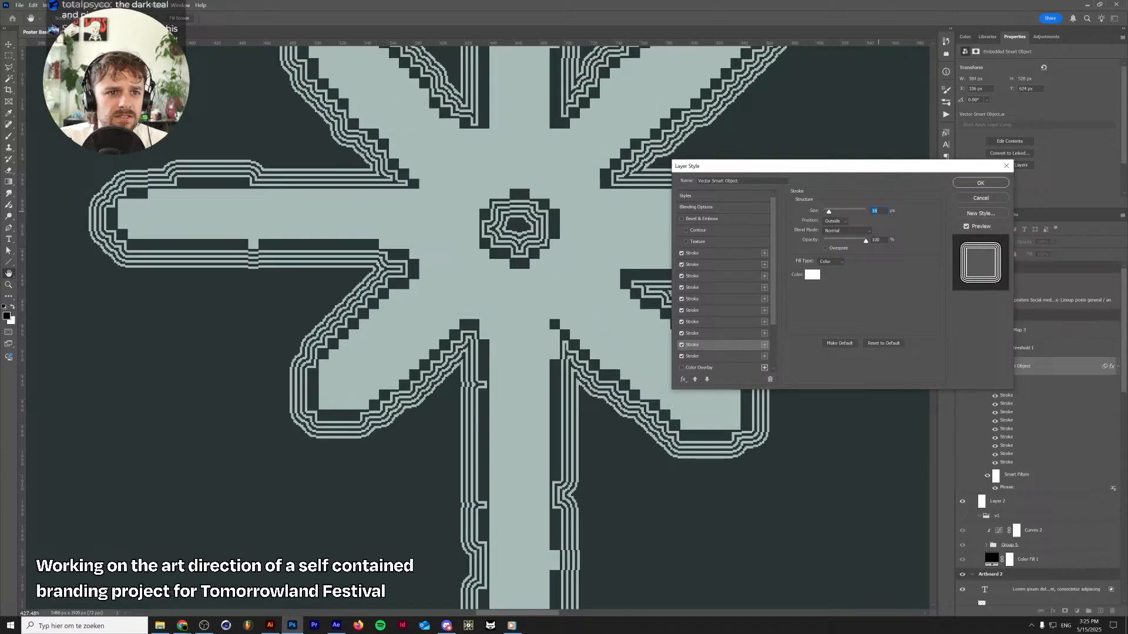
key(Up)
key(Up)
click(716, 358)
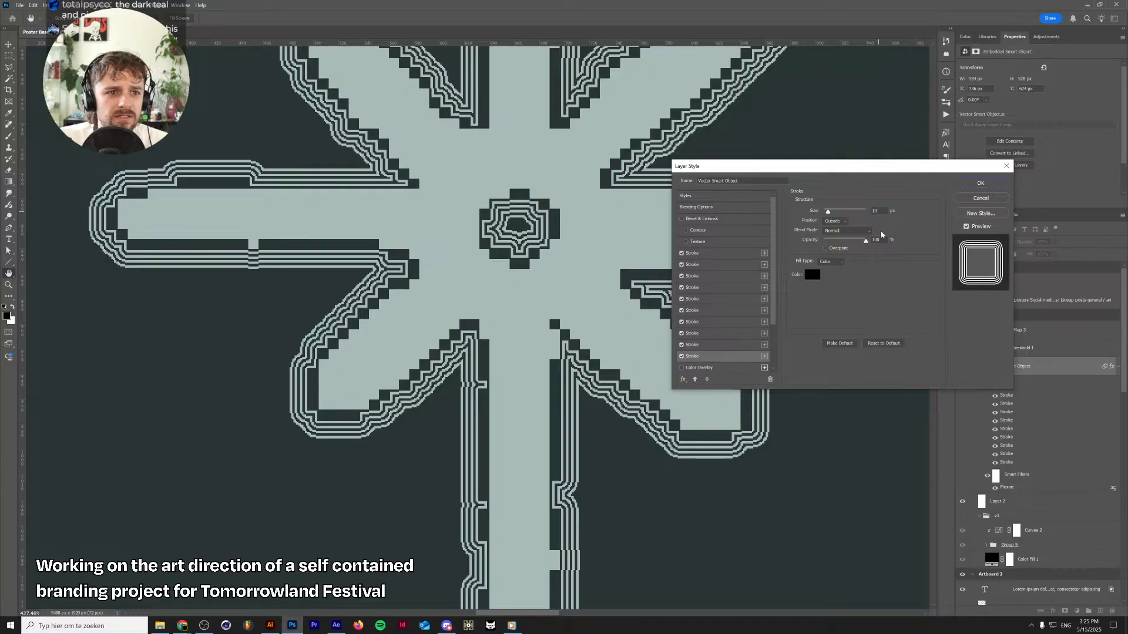
click(878, 211)
scroll(882, 211, up, 11)
scroll(881, 210, down, 1)
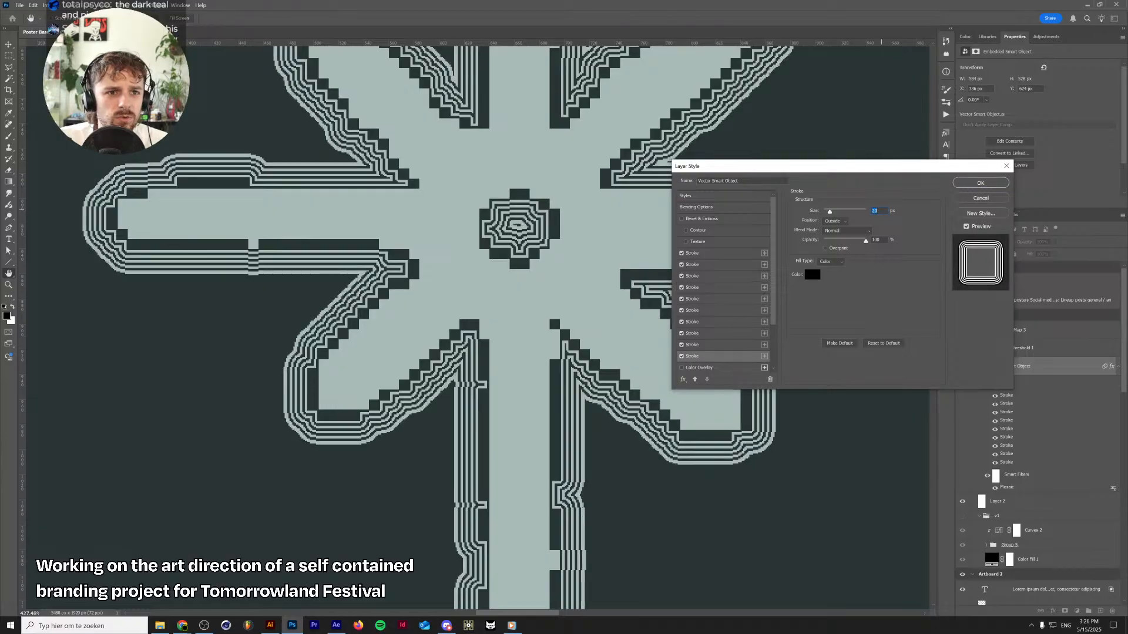
click(980, 182)
Inspect the star's thicker concentric outlines up close and compare the symbol with the neighbouring artboards
scroll(510, 302, down, 8)
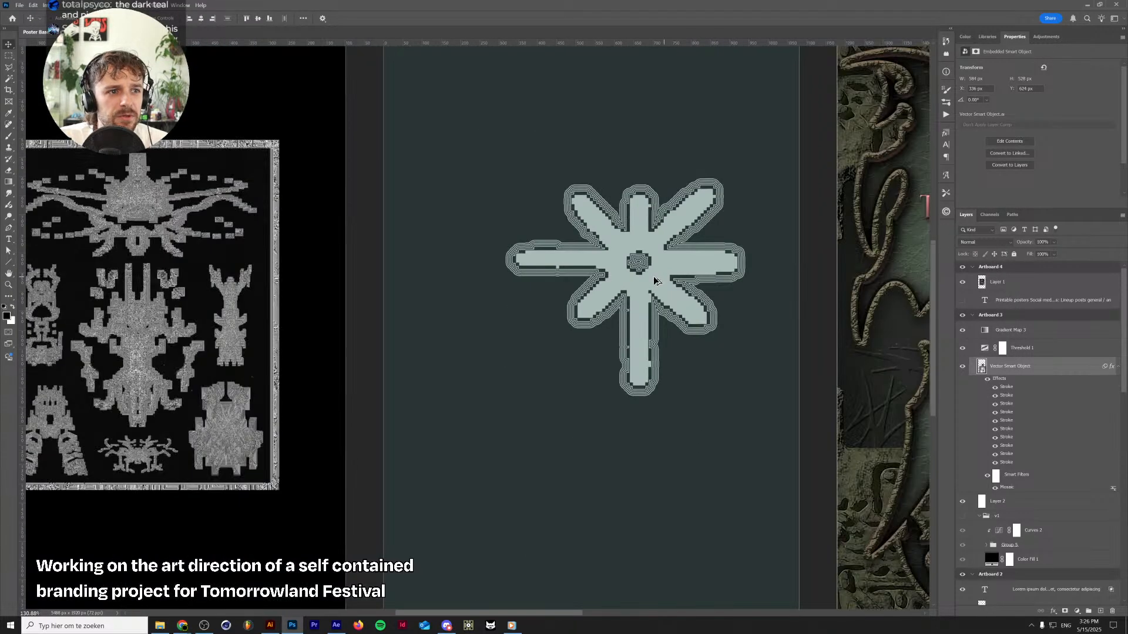
scroll(510, 301, up, 8)
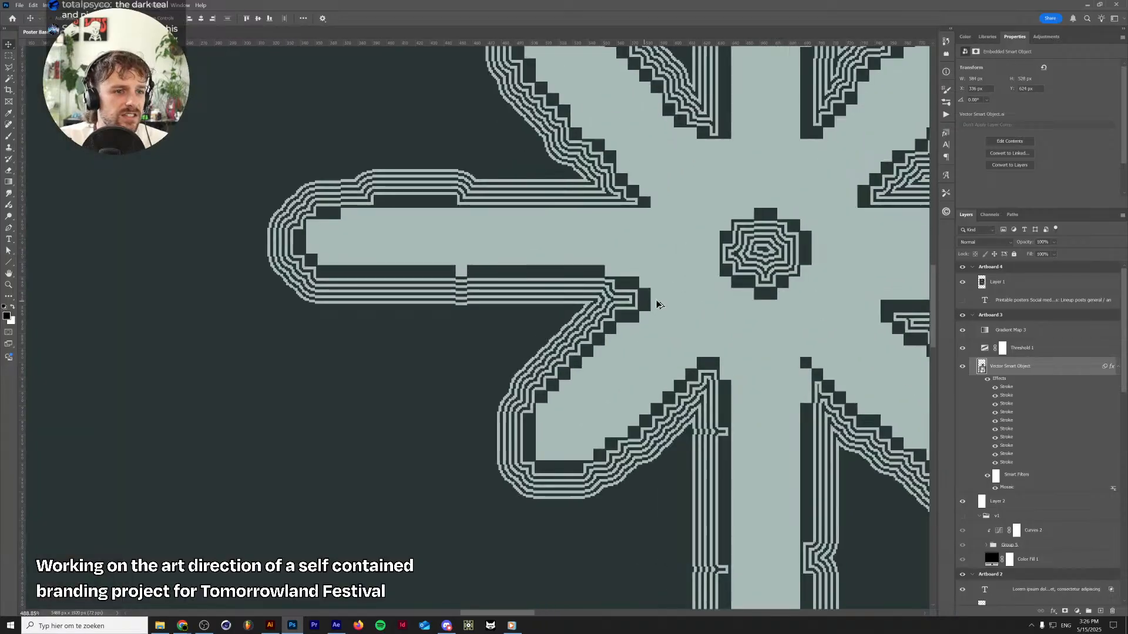
scroll(661, 303, down, 4)
scroll(660, 303, down, 2)
scroll(660, 303, down, 1)
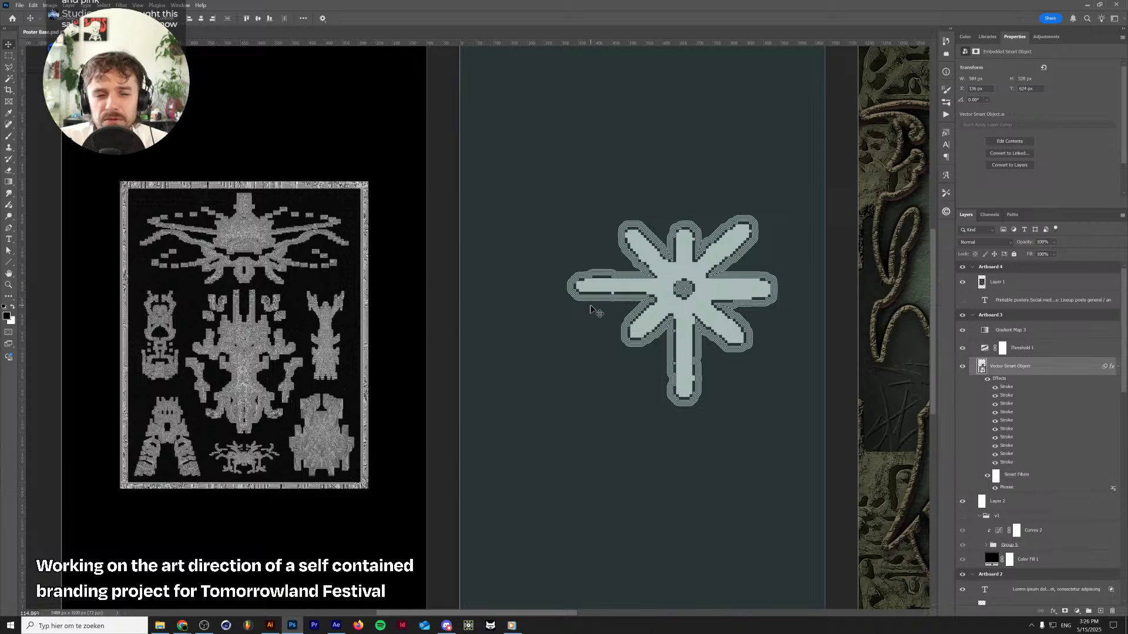
scroll(593, 308, down, 4)
scroll(602, 302, up, 3)
scroll(605, 303, down, 1)
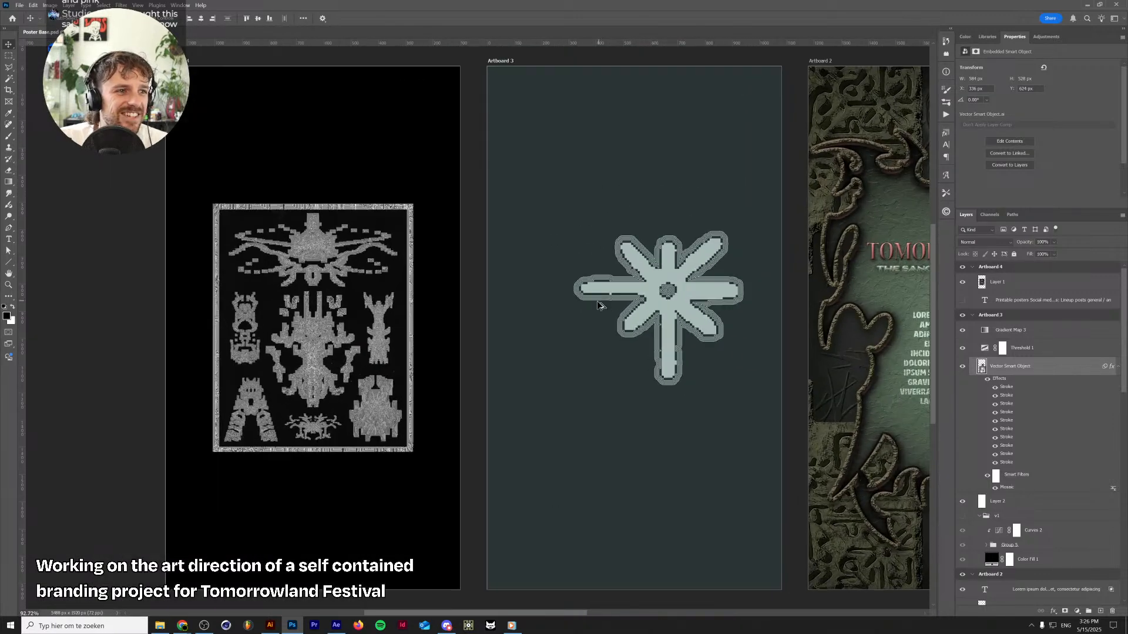
drag(655, 301, 637, 303)
Duplicate the gradient map above the star and hide the original gradient map
click(993, 331)
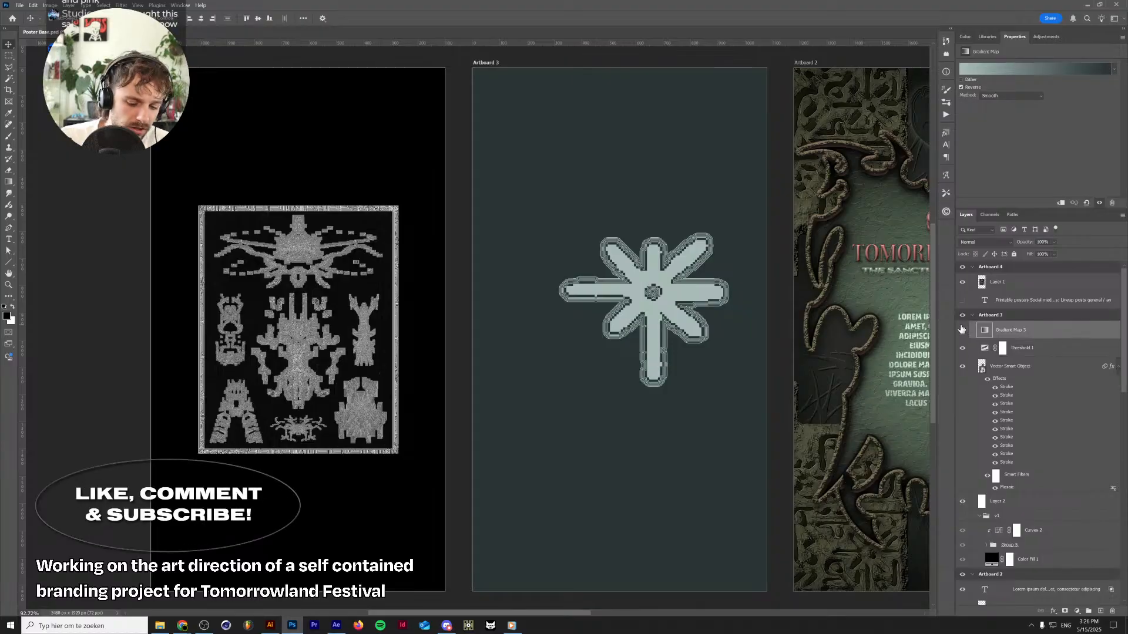
key(ctrl+j)
click(962, 348)
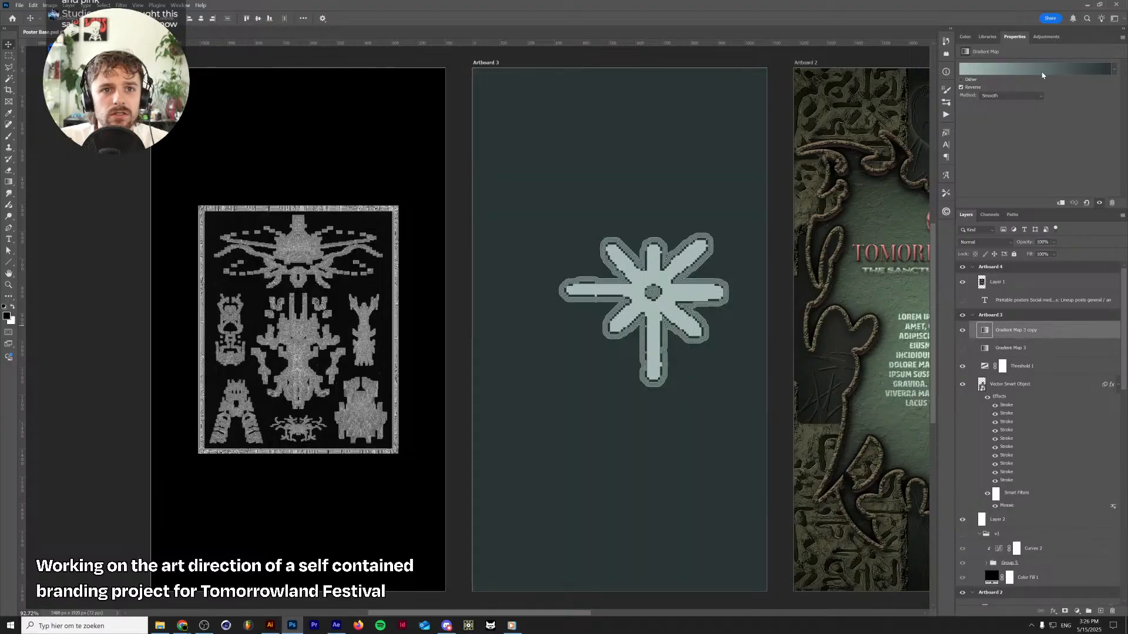
Recolour the duplicated gradient map's light stop to the muted red 9f6362 sampled from the Tomorrowland title
click(1045, 69)
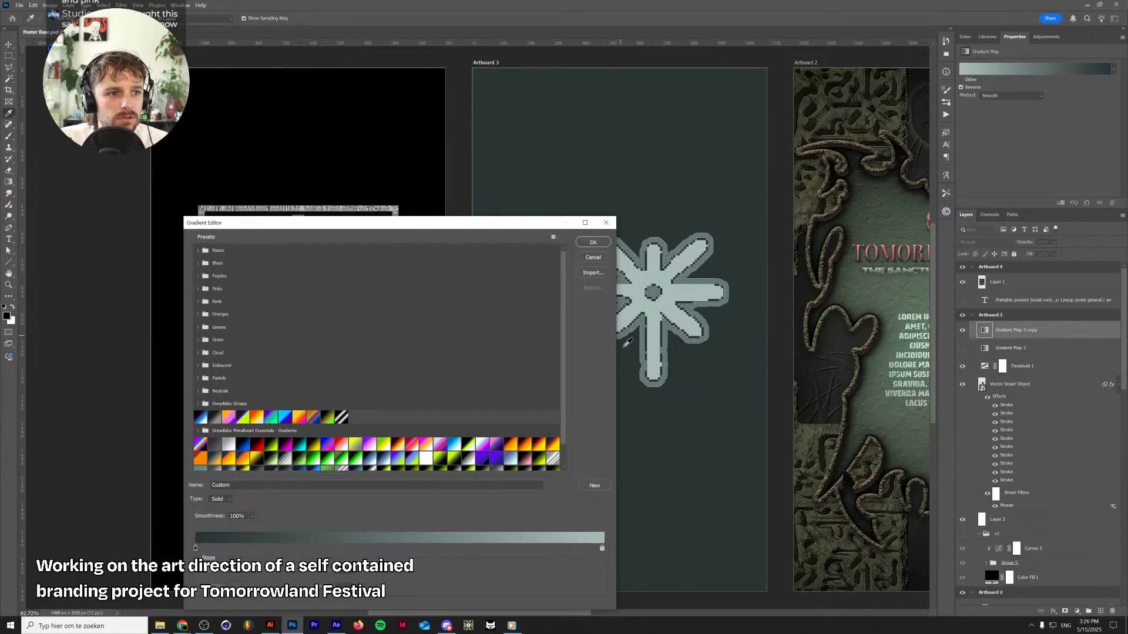
click(601, 550)
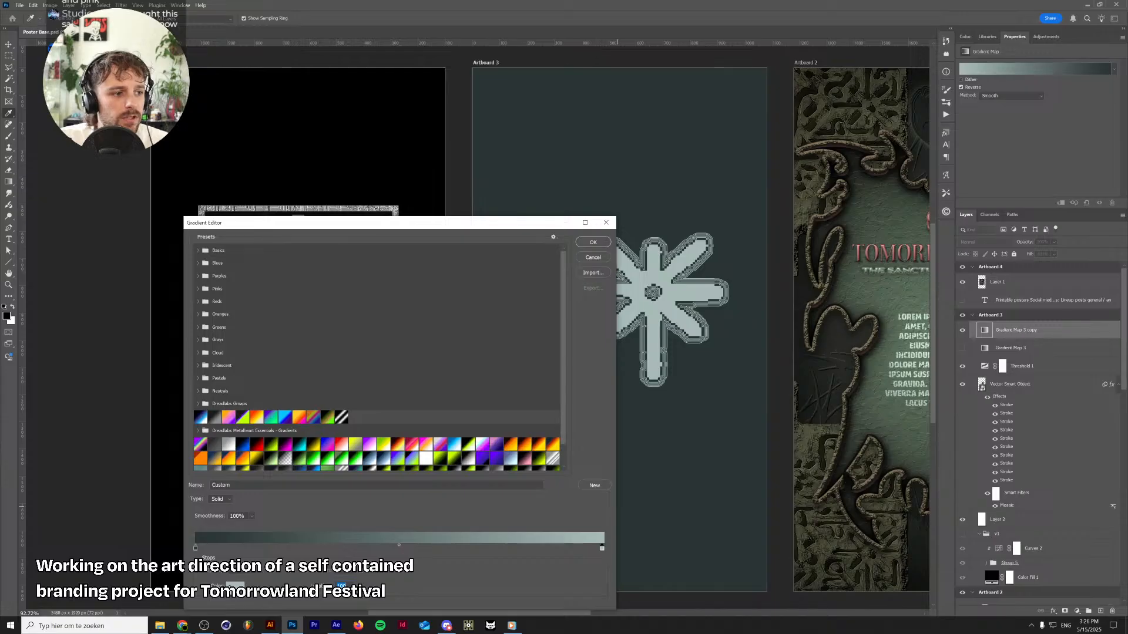
click(231, 589)
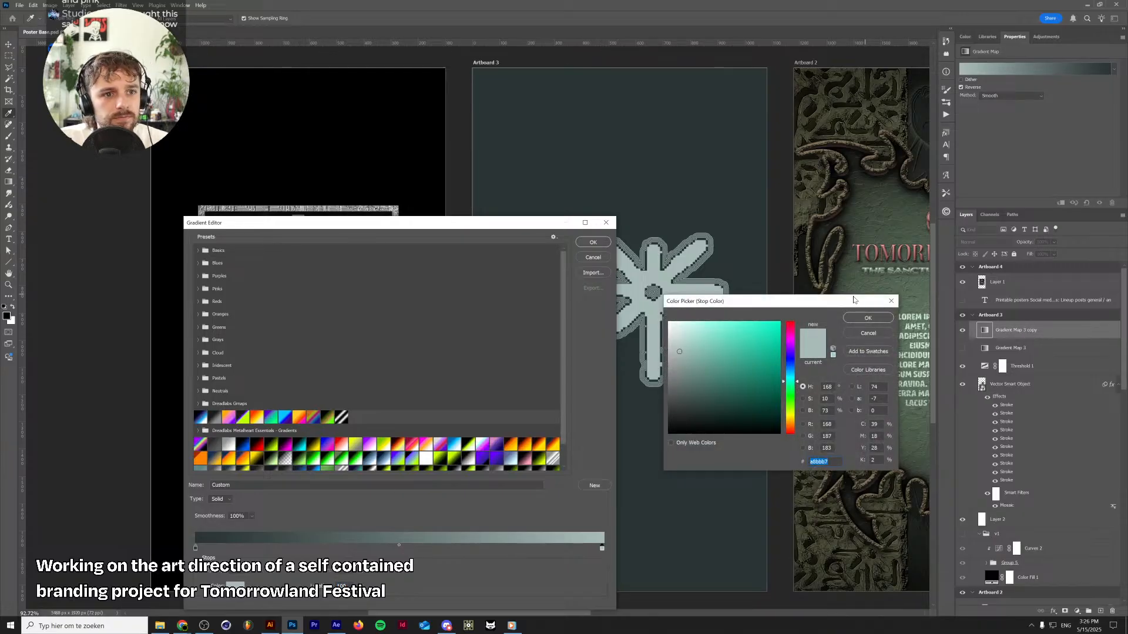
click(861, 253)
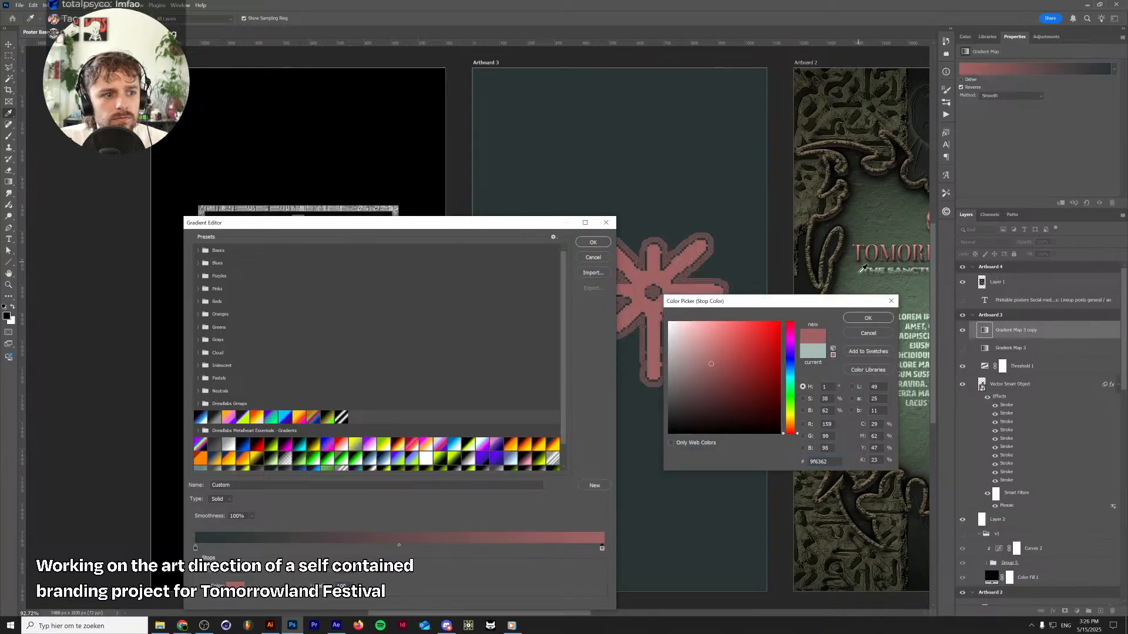
click(866, 317)
click(594, 242)
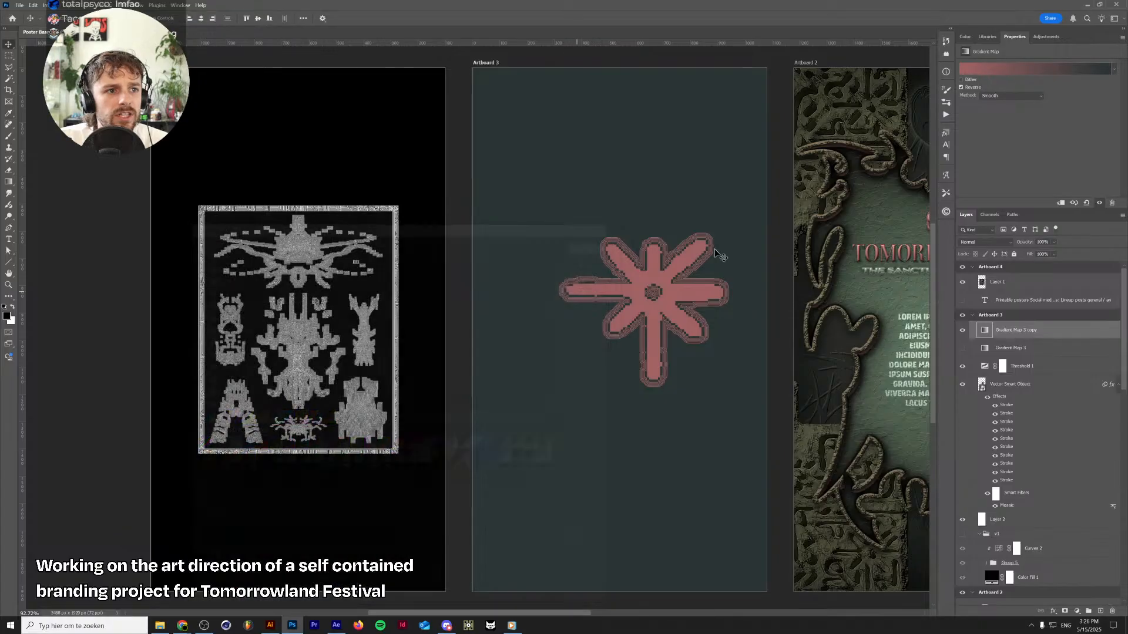
Compare the recoloured star with the title and ornaments on the neighbouring poster artboards
drag(896, 230, 687, 253)
scroll(686, 253, up, 3)
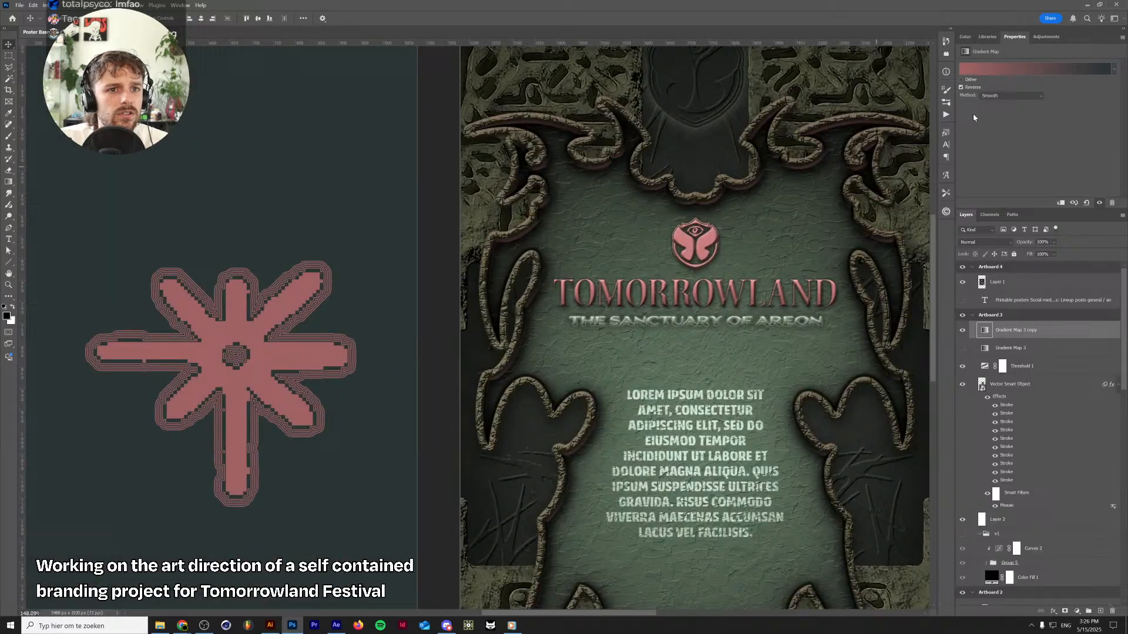
click(1028, 68)
click(594, 242)
scroll(382, 368, down, 5)
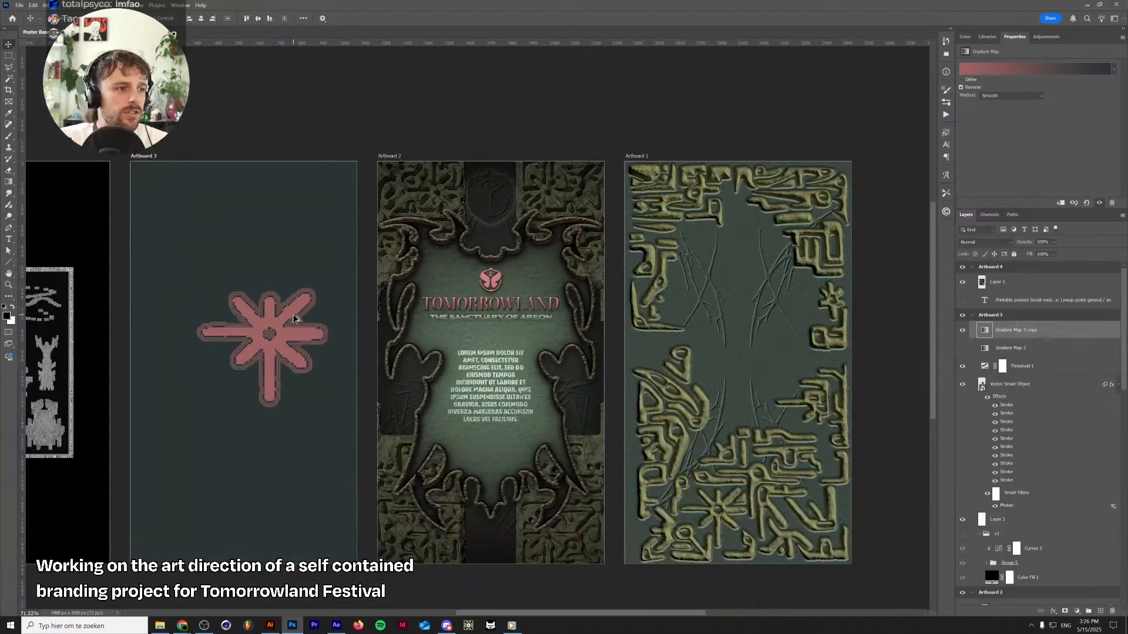
drag(358, 343, 514, 300)
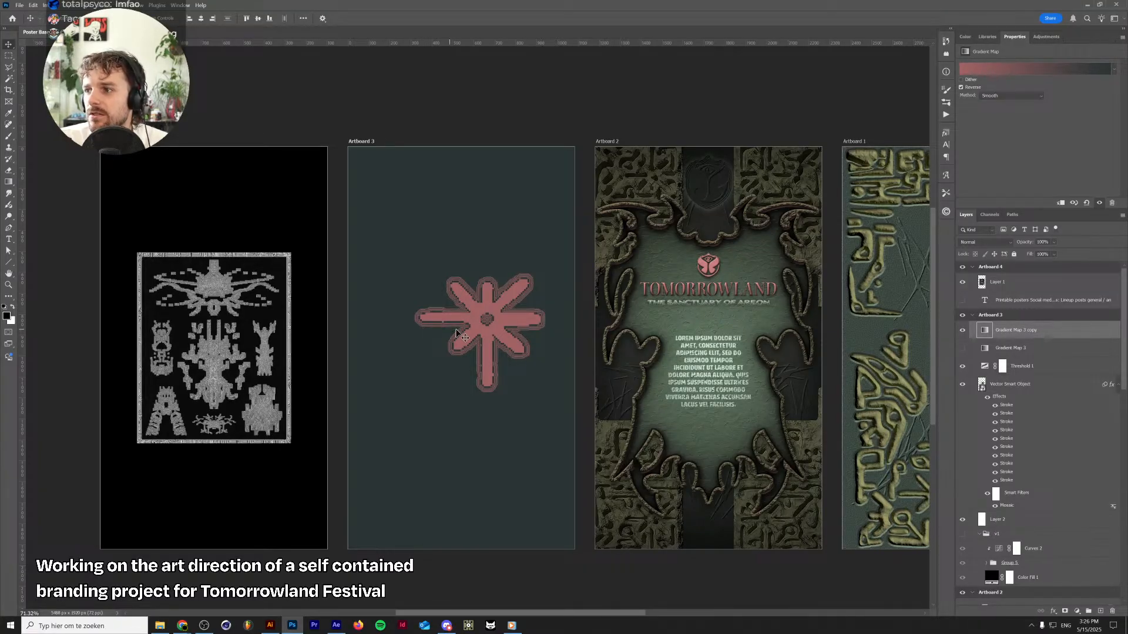
Examine the star's concentric outlines up close against the pixelated figures on the black artboard
scroll(464, 335, up, 4)
scroll(472, 329, up, 4)
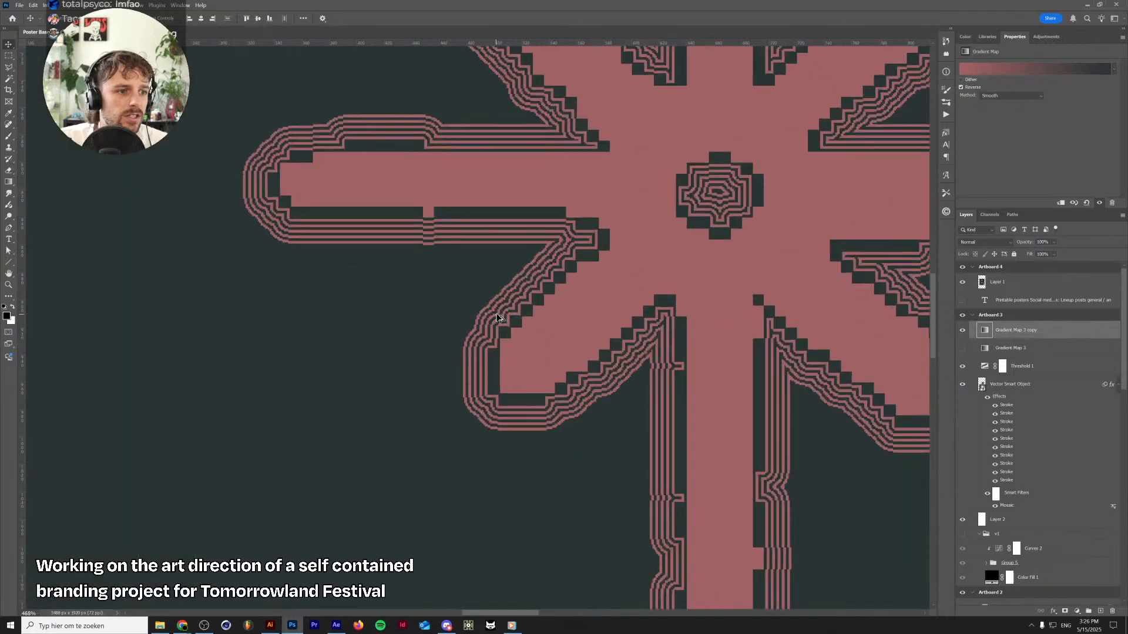
scroll(480, 321, down, 6)
drag(177, 345, 447, 331)
scroll(447, 331, up, 5)
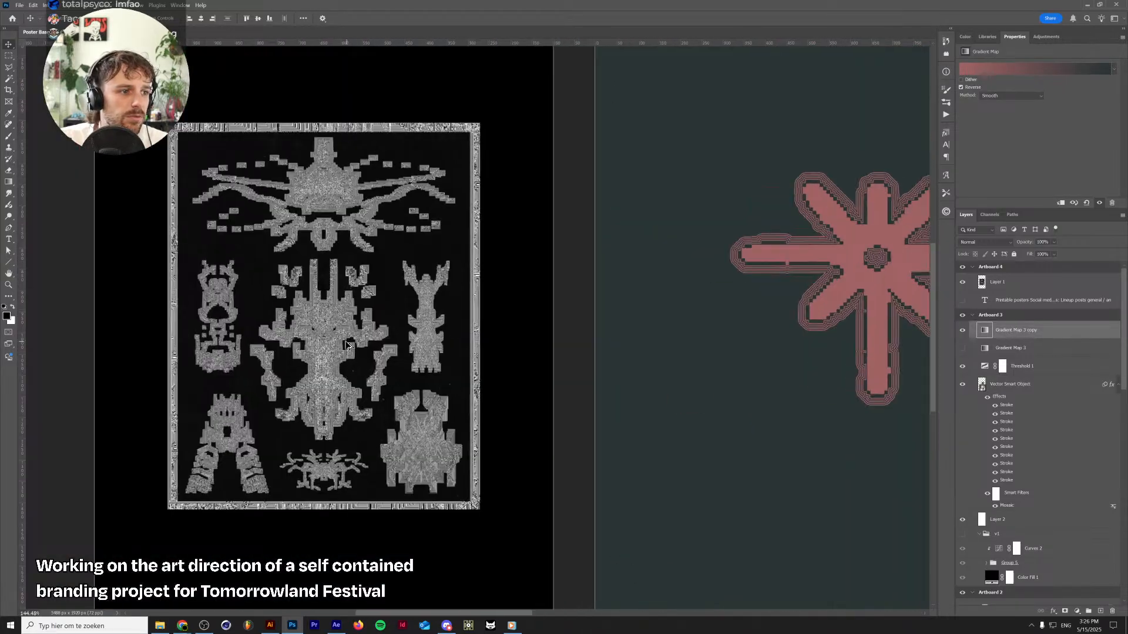
scroll(360, 345, down, 7)
scroll(360, 345, down, 3)
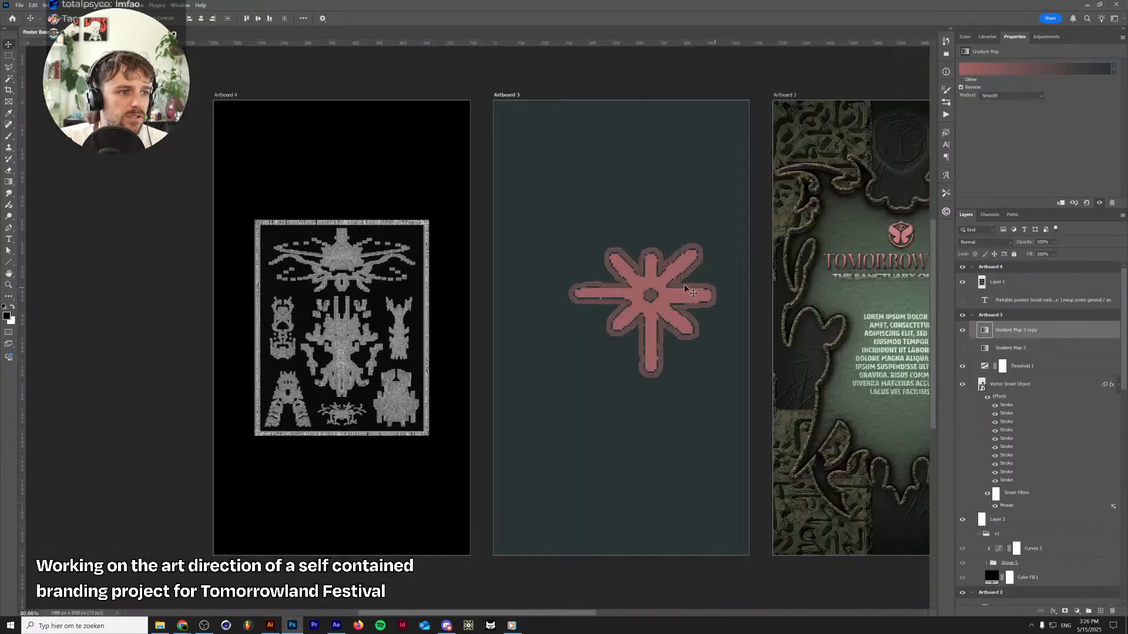
scroll(599, 303, up, 4)
scroll(599, 304, up, 1)
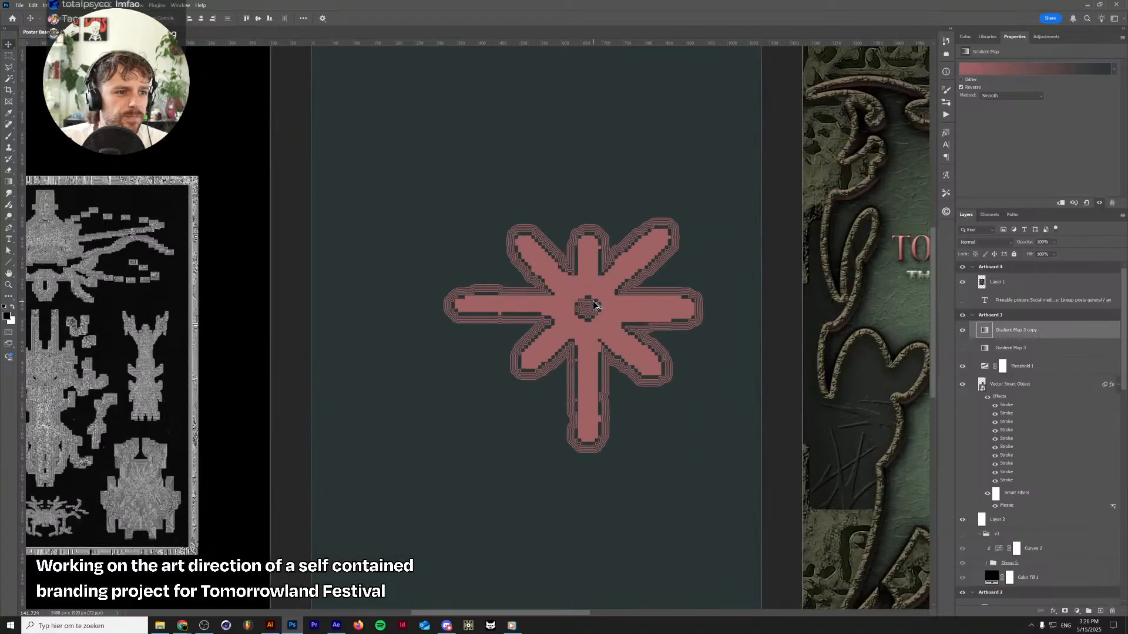
click(1006, 394)
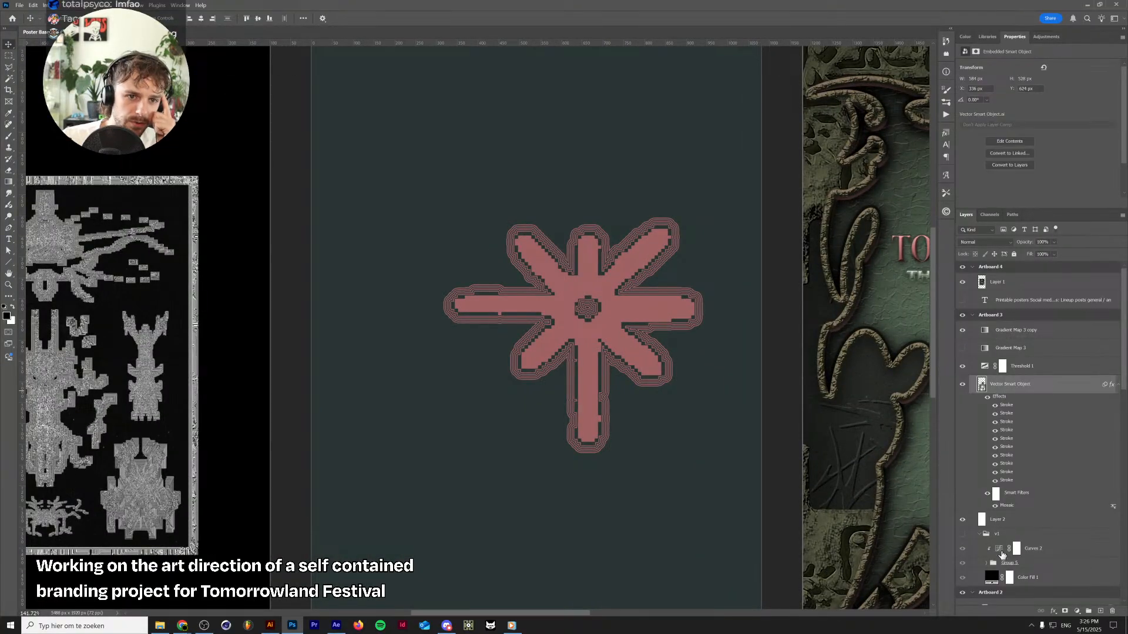
click(1055, 612)
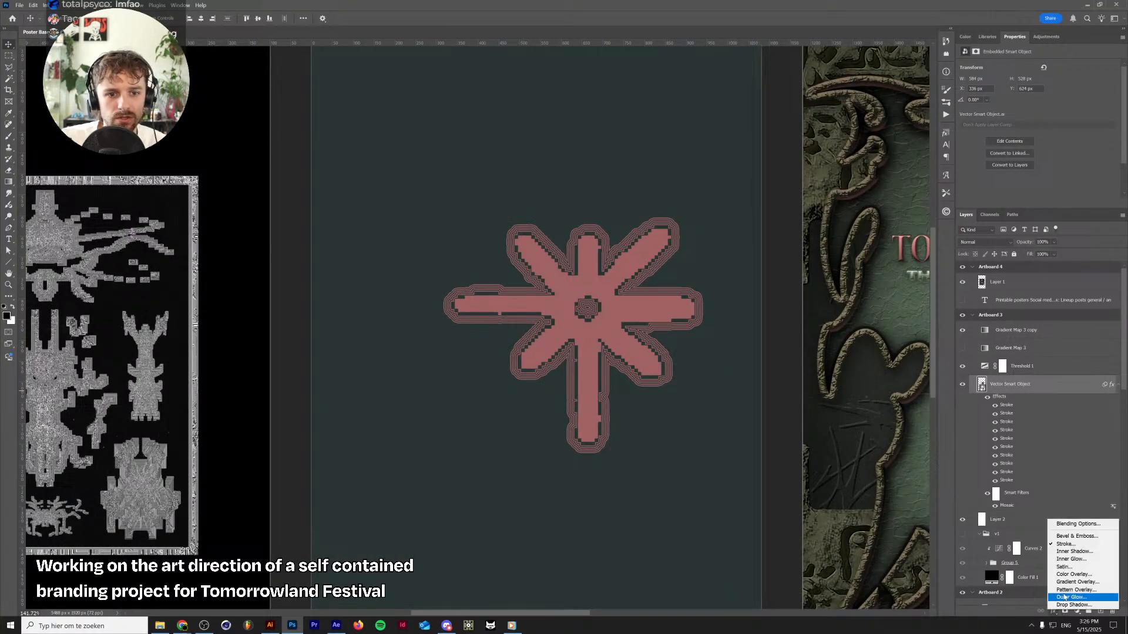
click(20, 6)
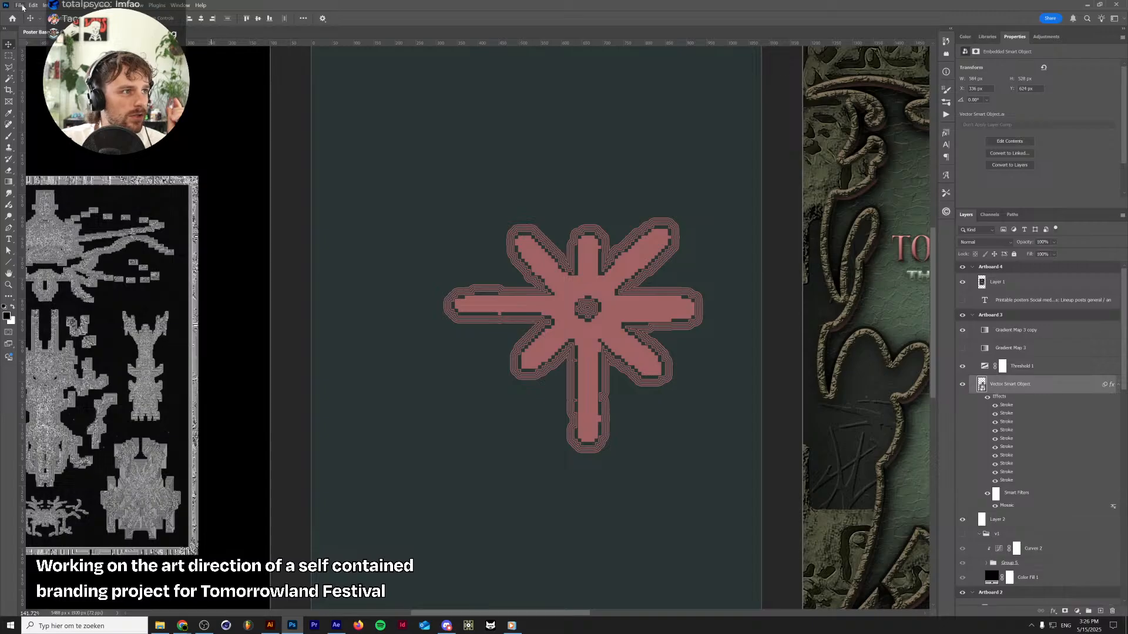
Create a new 20 x 20 px document with a transparent background at 72 ppi and fit it to the view
click(20, 6)
click(26, 16)
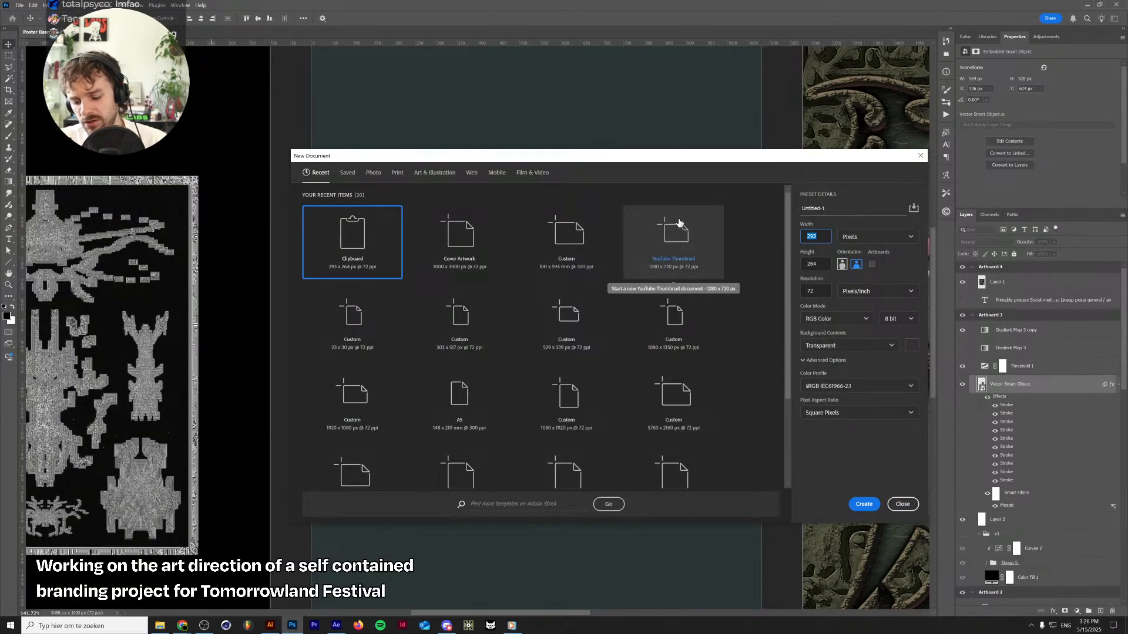
text(20)
key(Tab)
text(20)
key(Return)
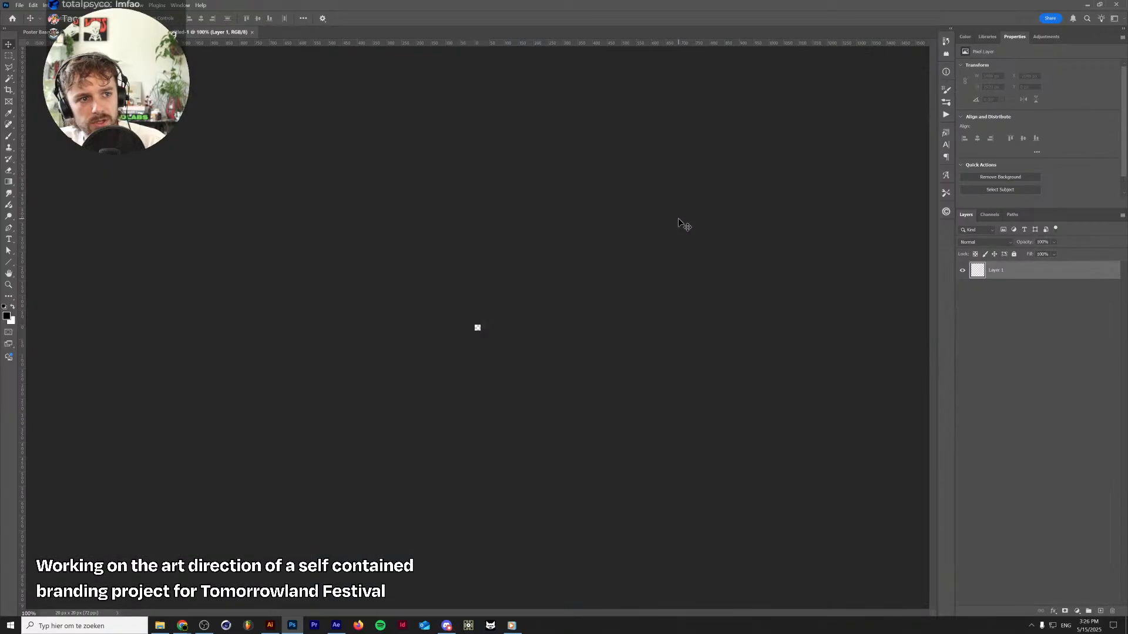
key(ctrl+0)
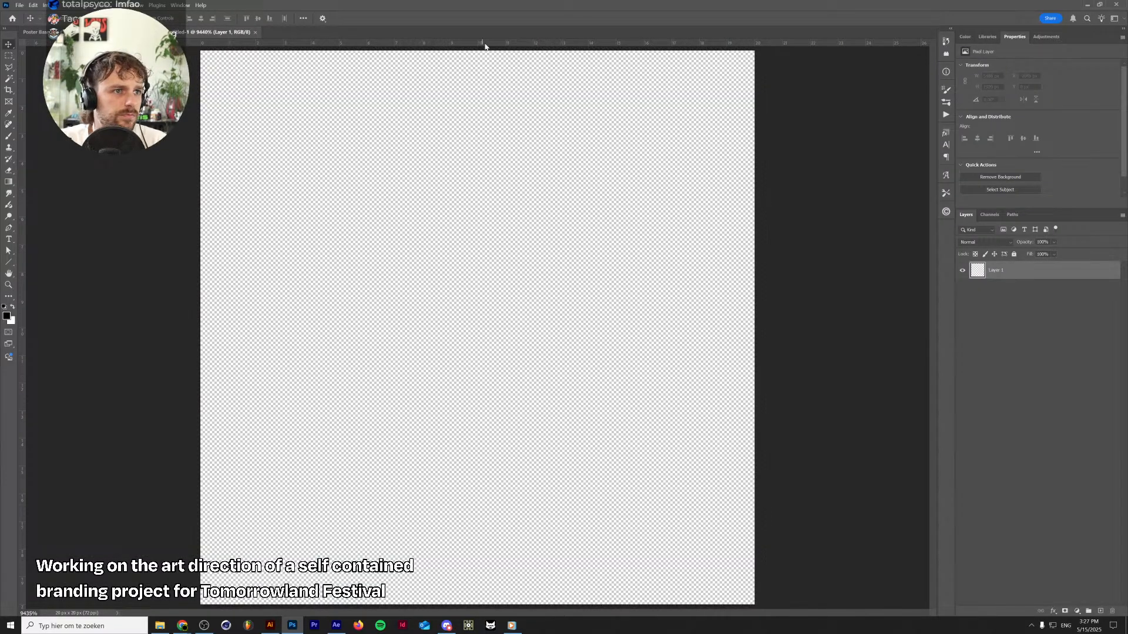
Add horizontal and vertical guides through the canvas centre and draw a black 10 x 10 px square in the upper-left quadrant
drag(487, 43, 528, 342)
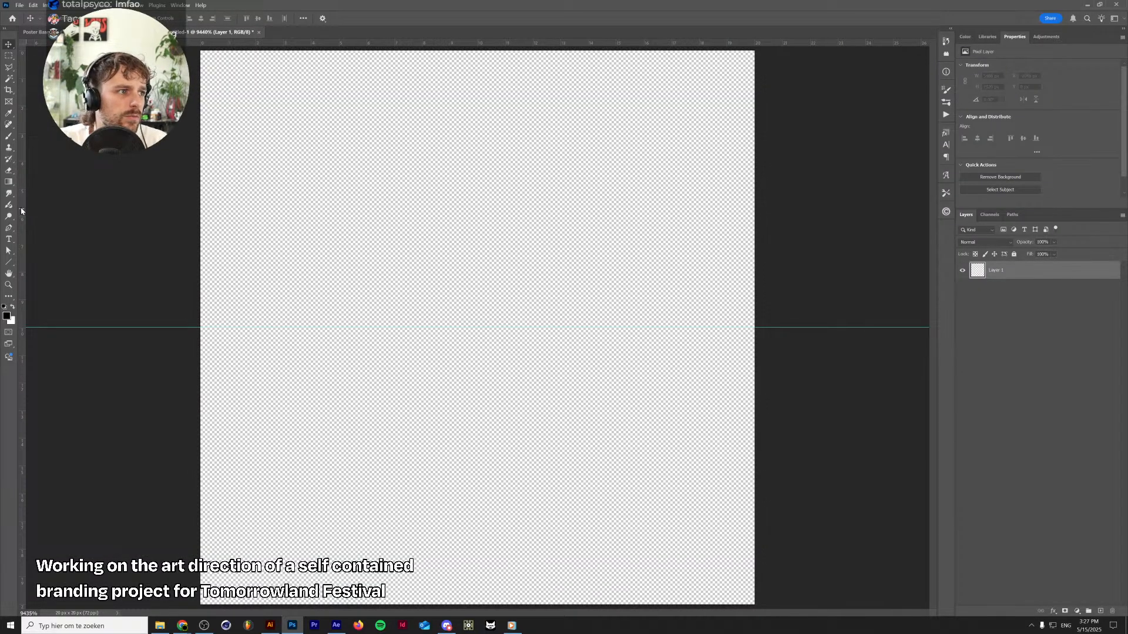
drag(22, 214, 487, 191)
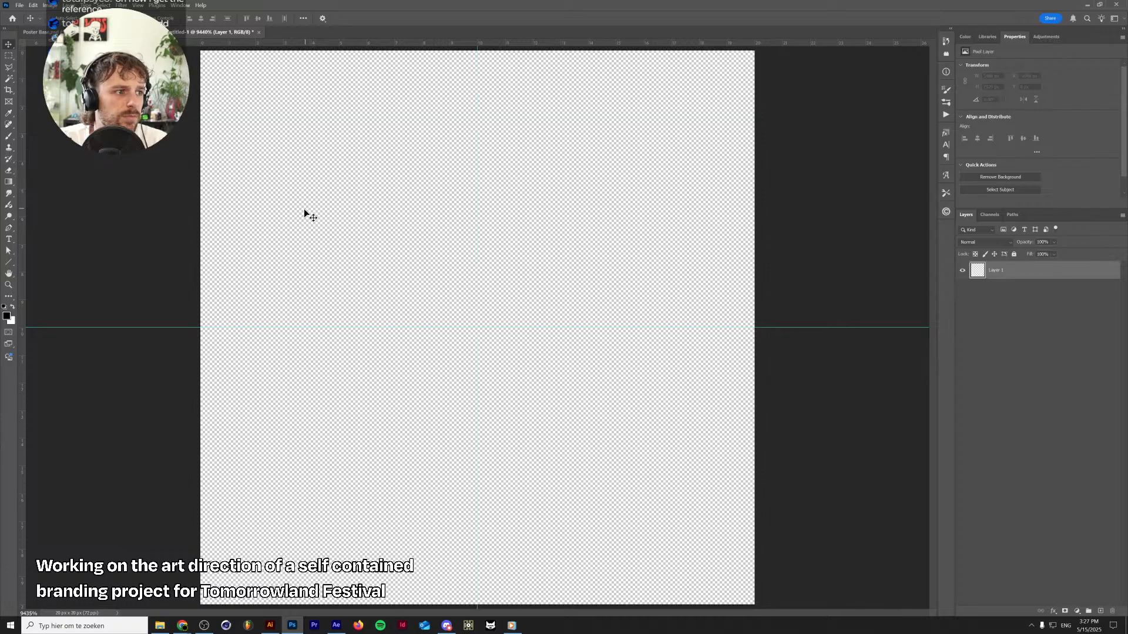
right_click(8, 264)
click(47, 259)
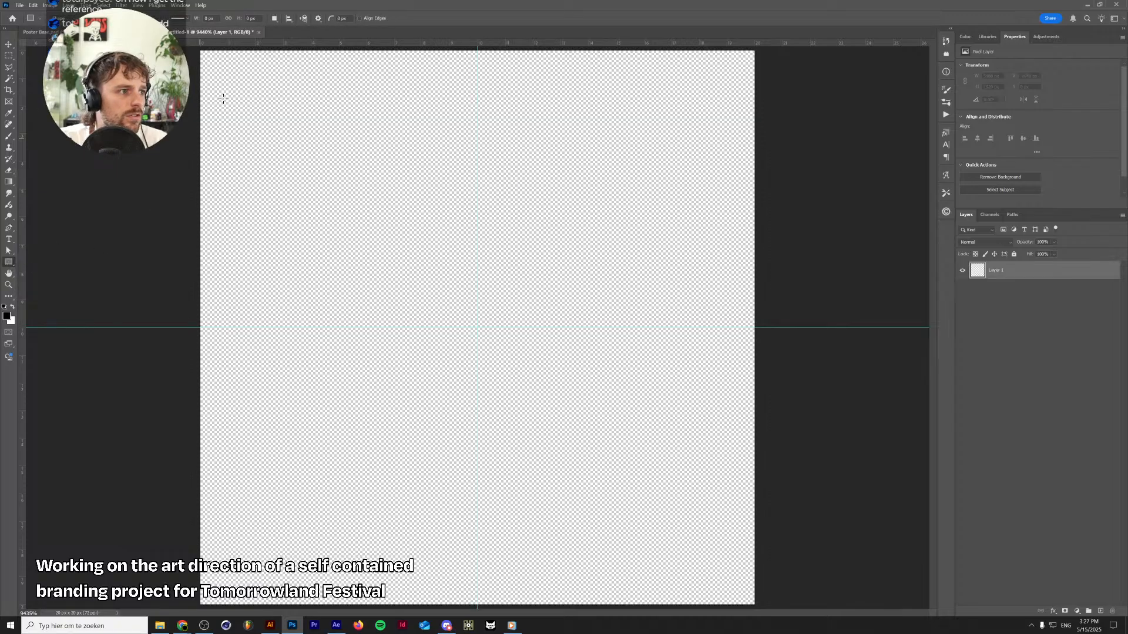
drag(200, 52, 462, 316)
key(v)
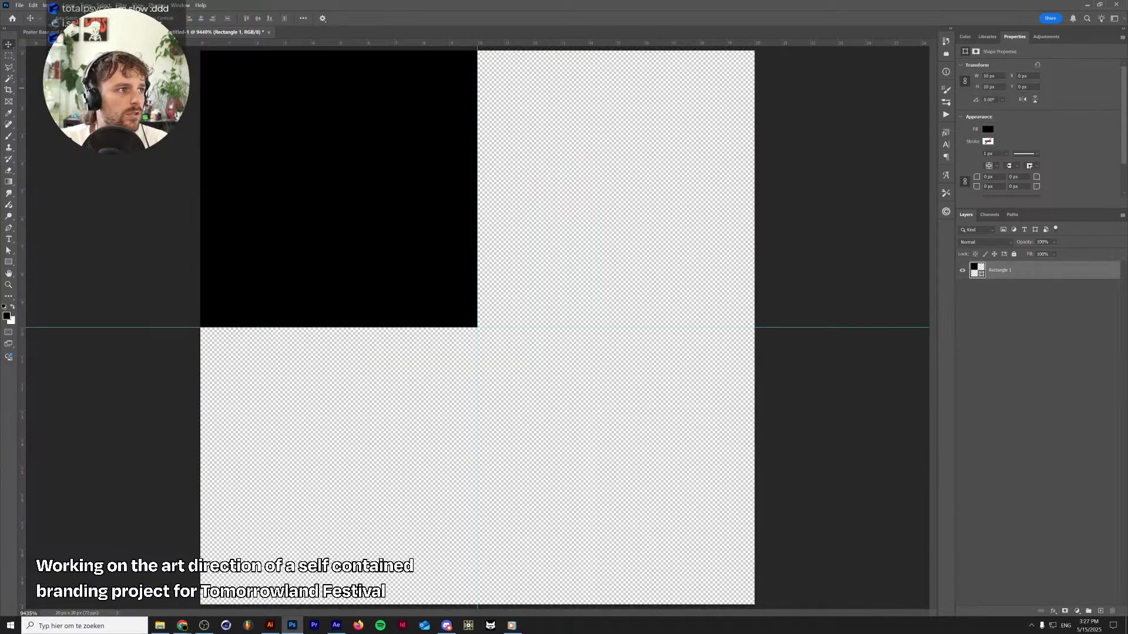
Duplicate the square into the other three quadrants, filling the upper-right and lower-left copies white to form a checkerboard
drag(335, 207, 595, 481)
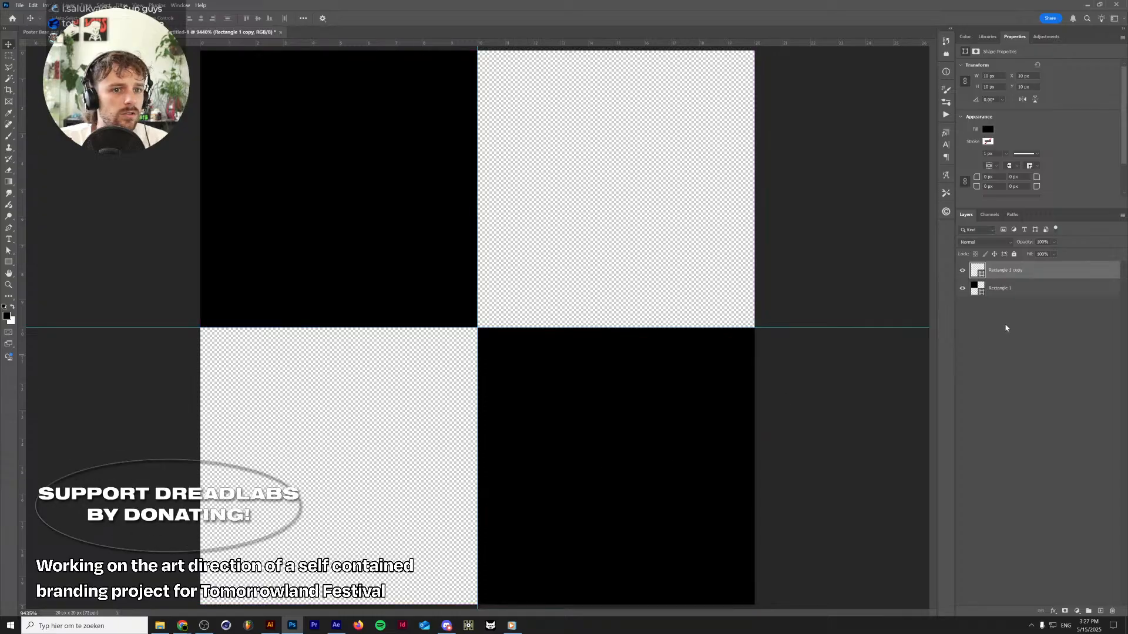
drag(624, 433, 624, 145)
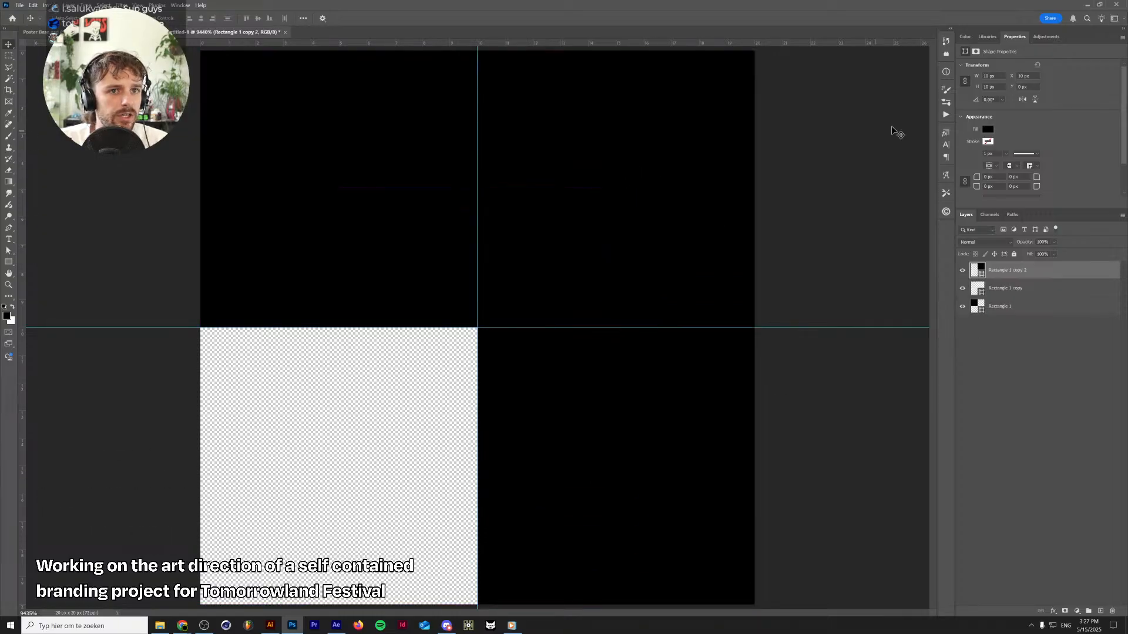
click(965, 38)
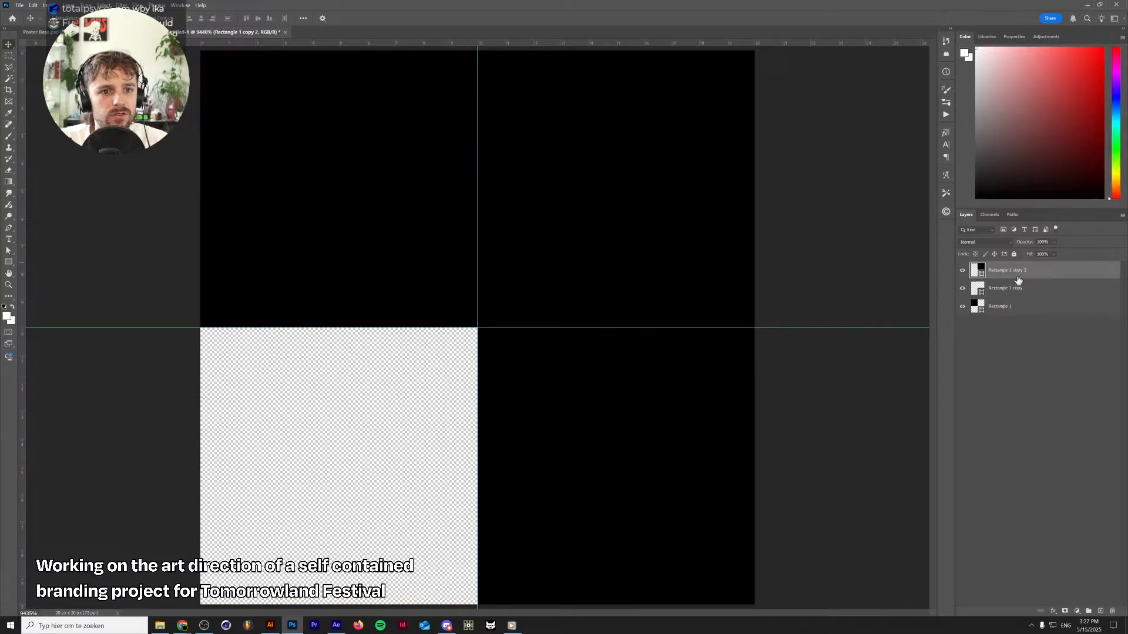
click(1015, 37)
click(988, 129)
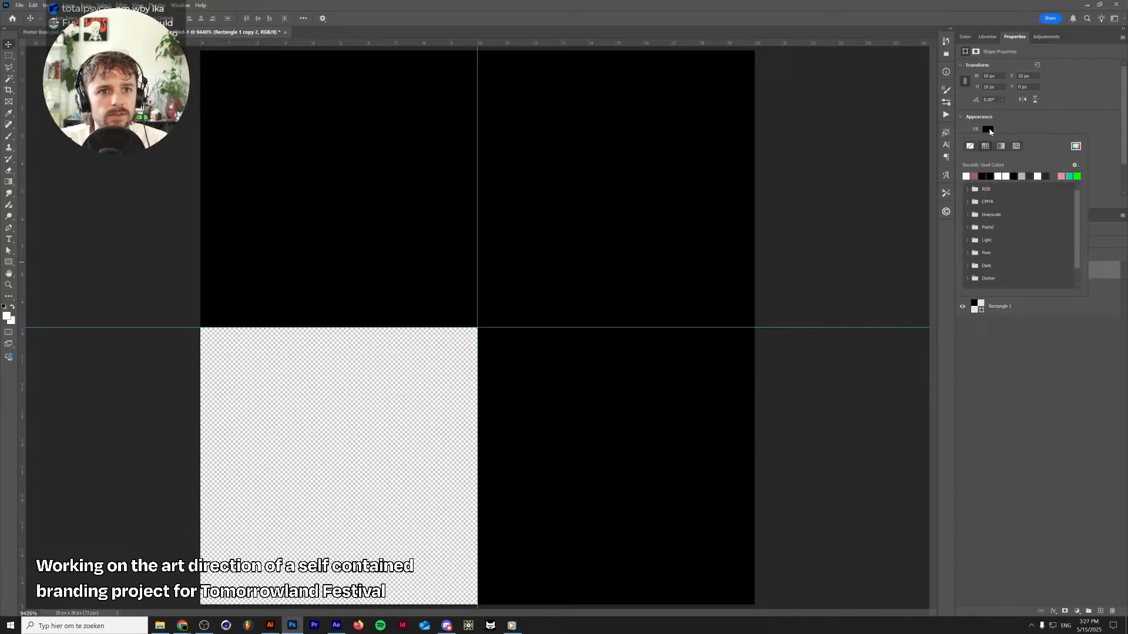
click(967, 175)
drag(659, 170, 382, 447)
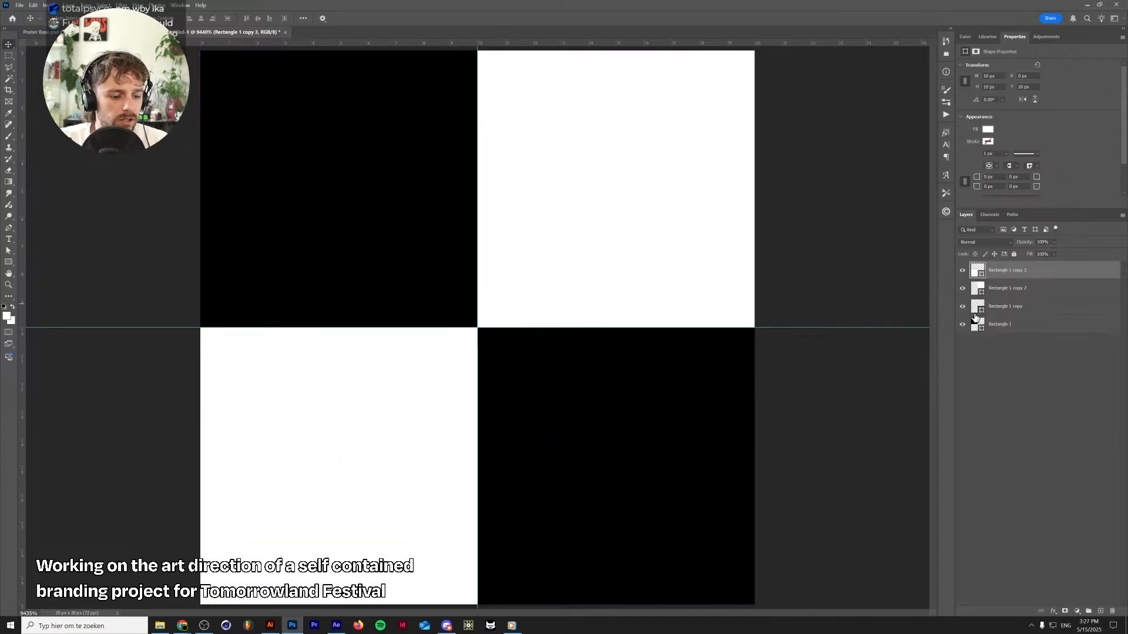
Stamp the visible squares into one new merged layer and define the checkerboard as a pattern with the default name
key(ctrl+shift+alt+e)
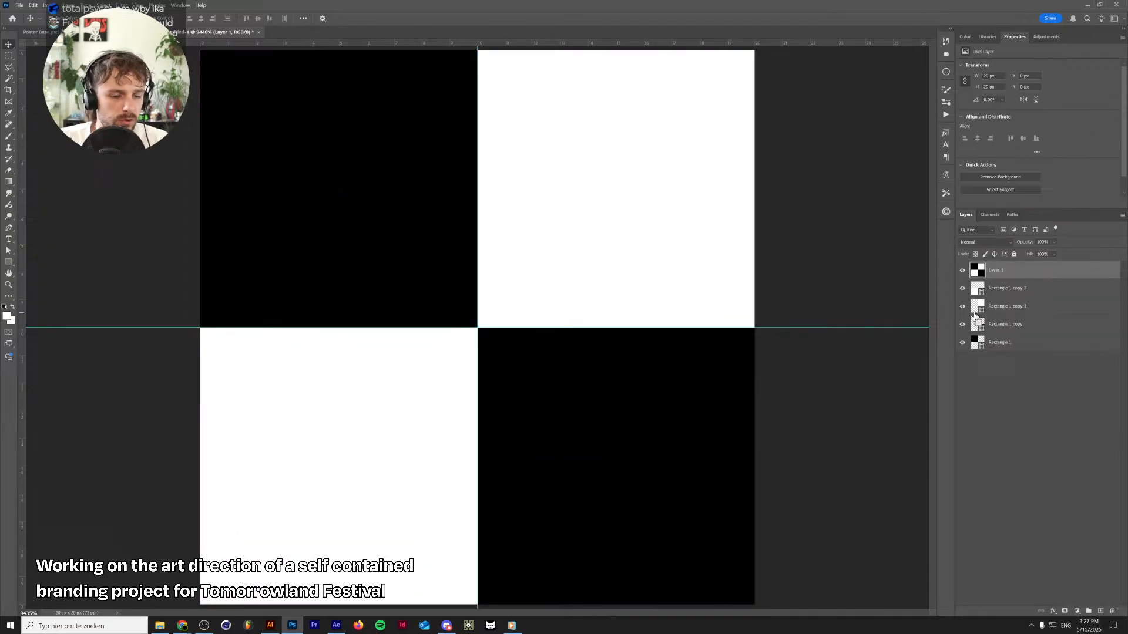
click(33, 5)
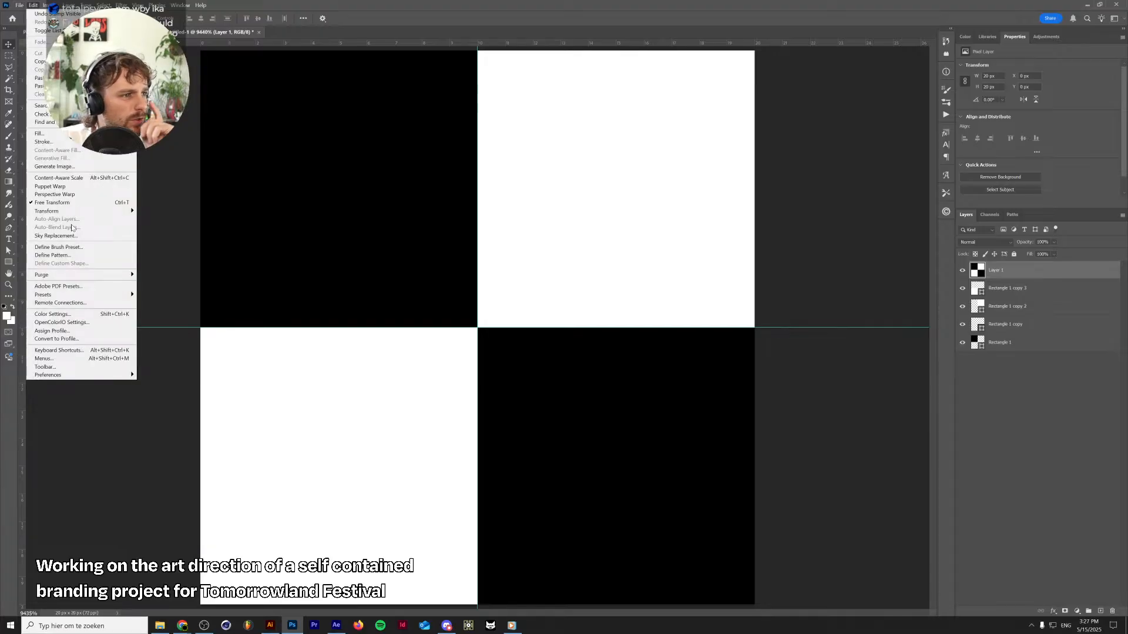
click(99, 255)
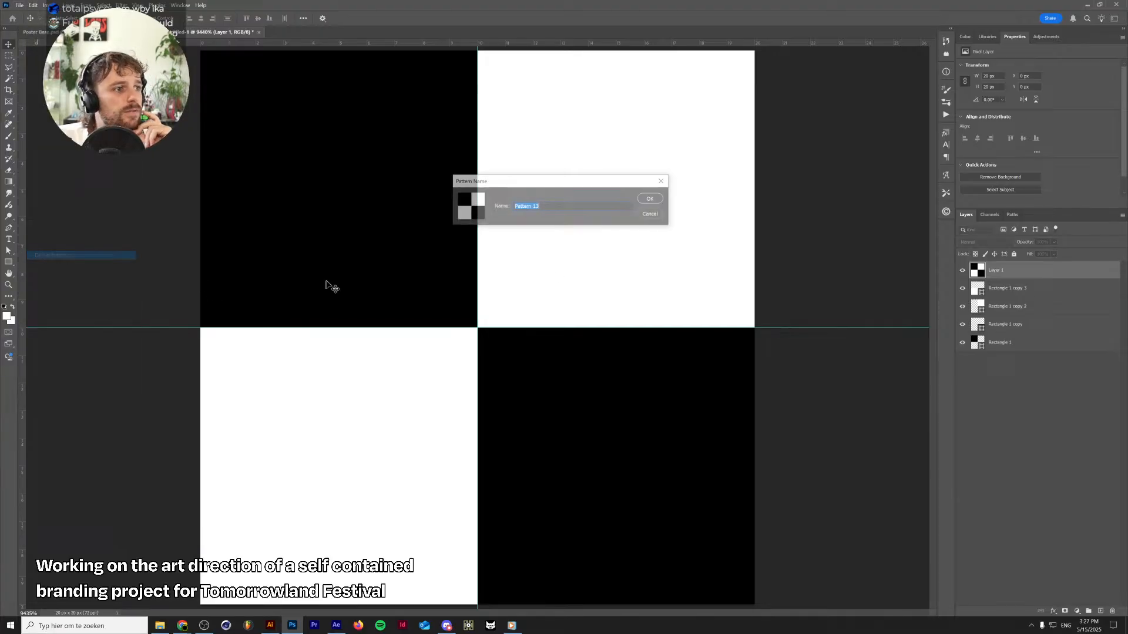
click(650, 199)
Switch back to the poster document with the pixelated star
click(39, 32)
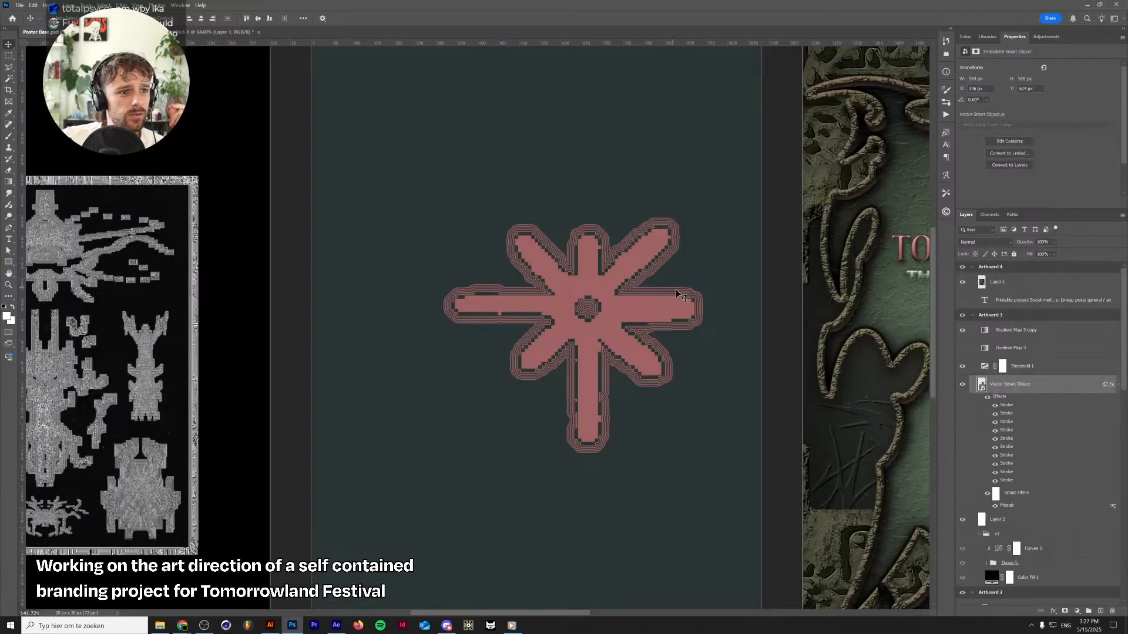
Try a Pattern Overlay with the new checkerboard pattern on the star, reducing the pattern scale to about 20%
click(1054, 611)
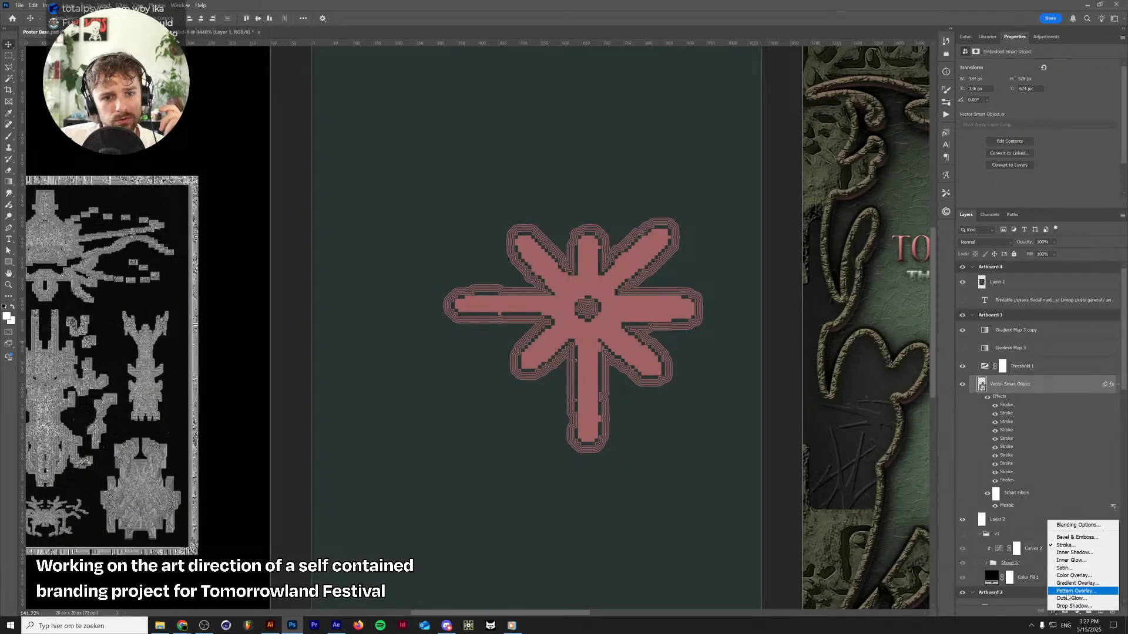
click(1068, 594)
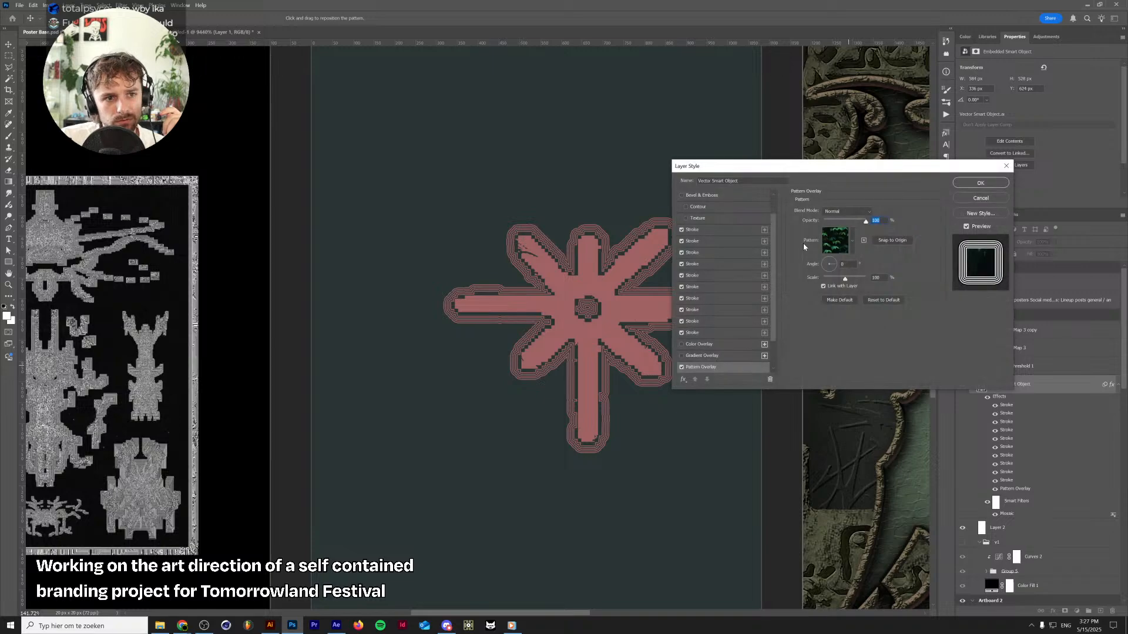
click(850, 241)
click(874, 398)
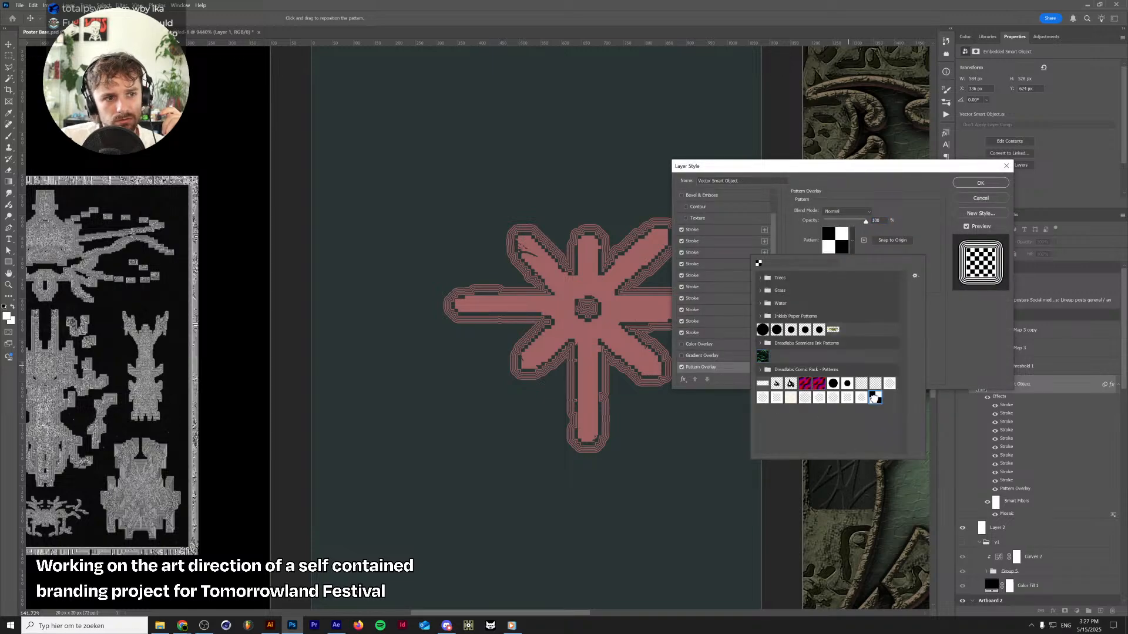
click(858, 246)
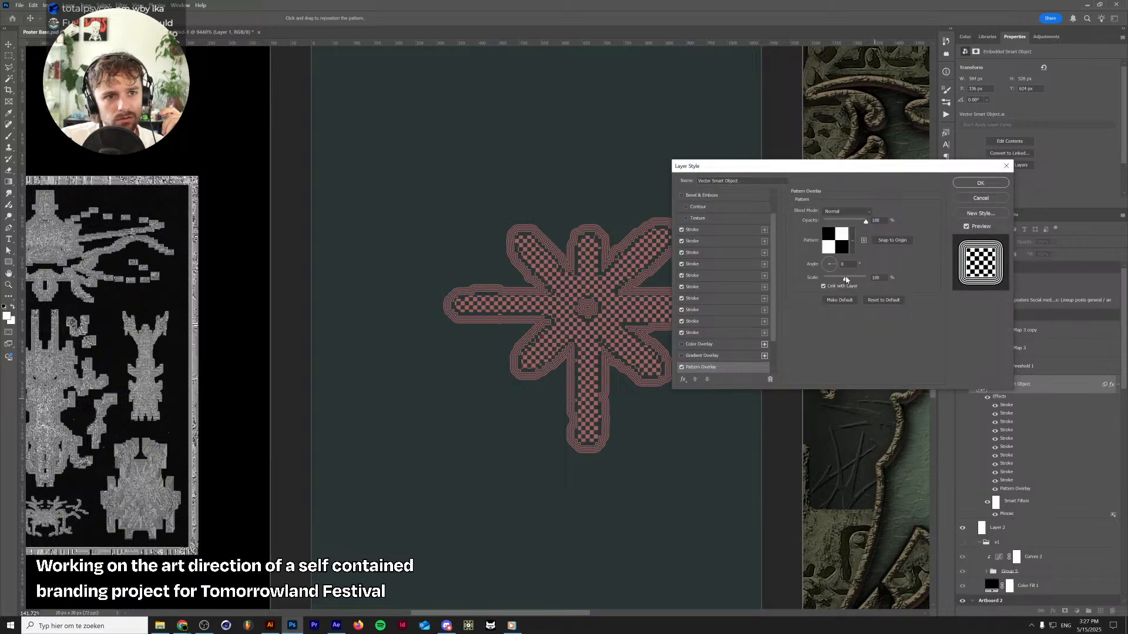
scroll(878, 276, down, 20)
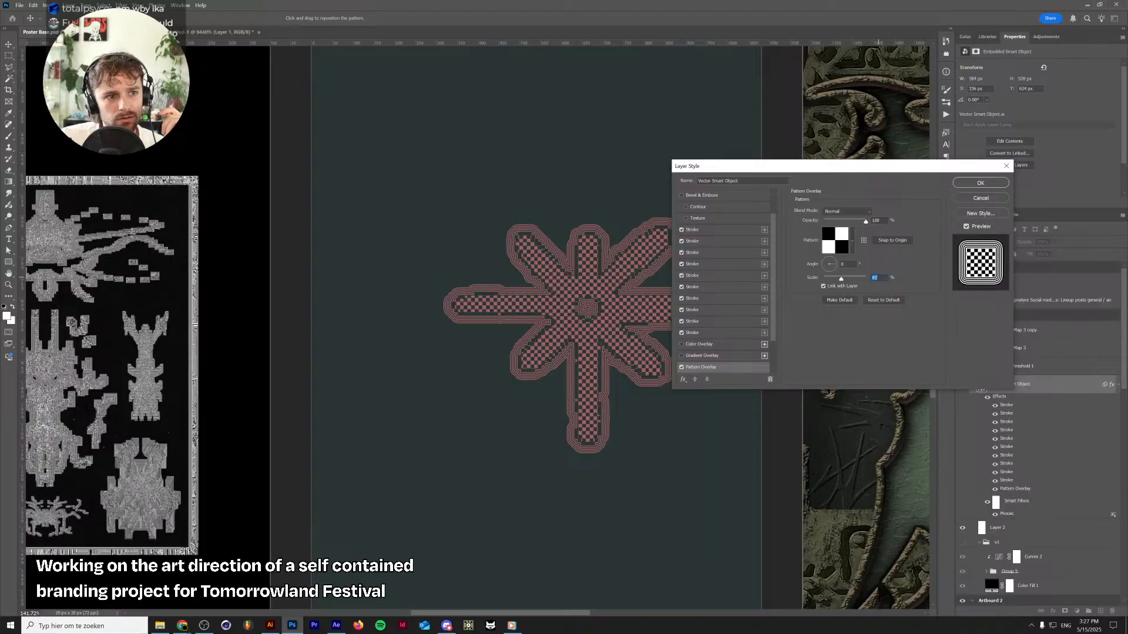
scroll(878, 276, down, 20)
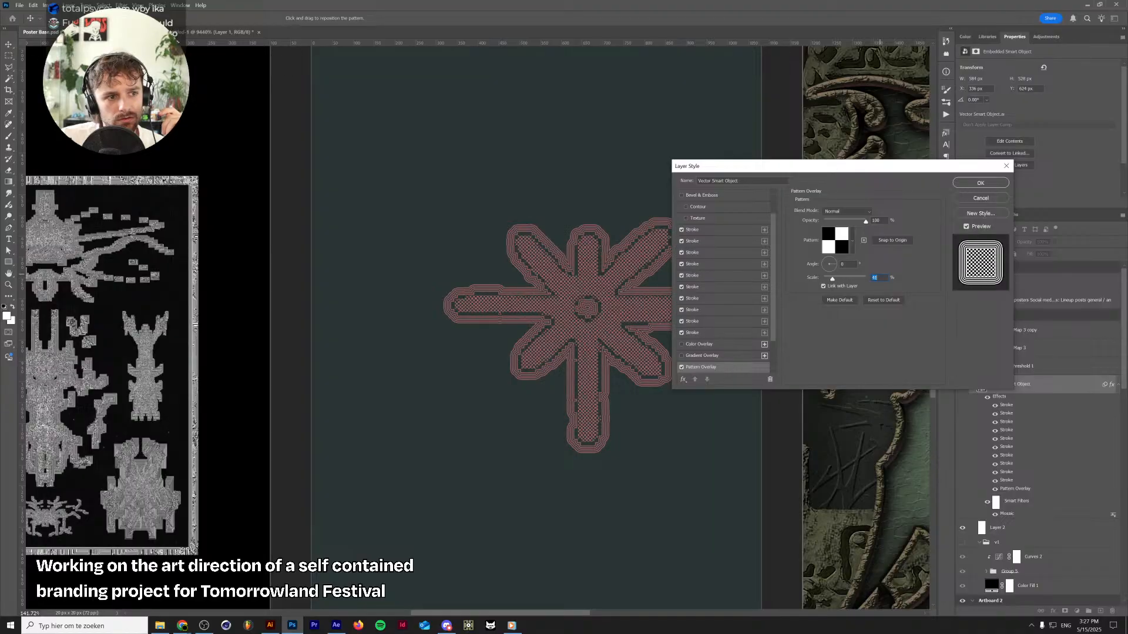
scroll(879, 276, down, 6)
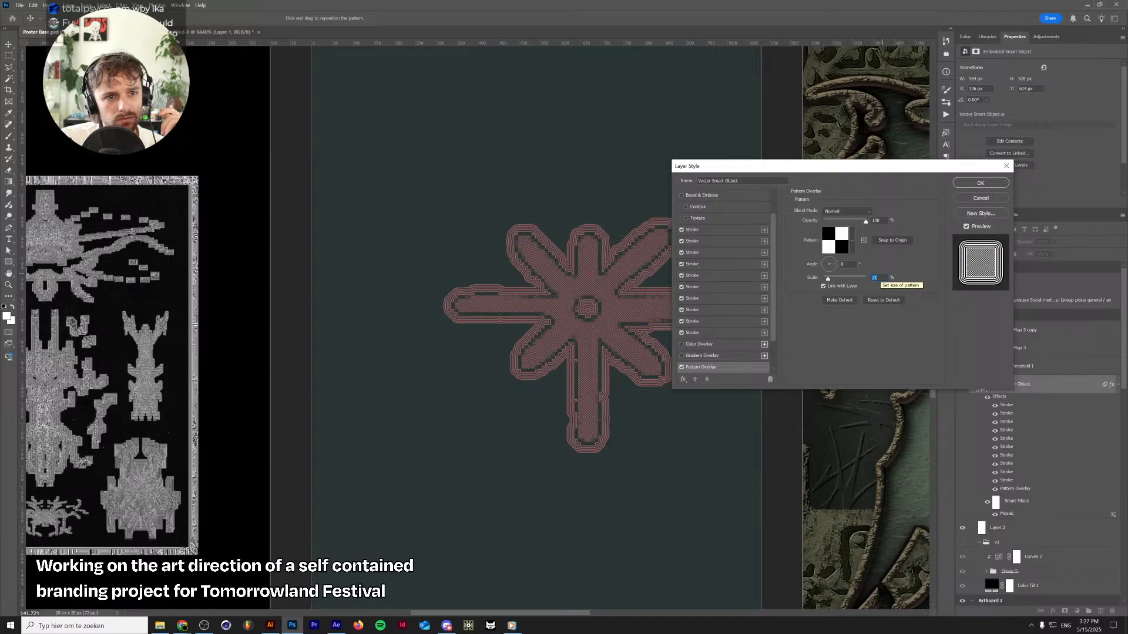
scroll(878, 277, down, 1)
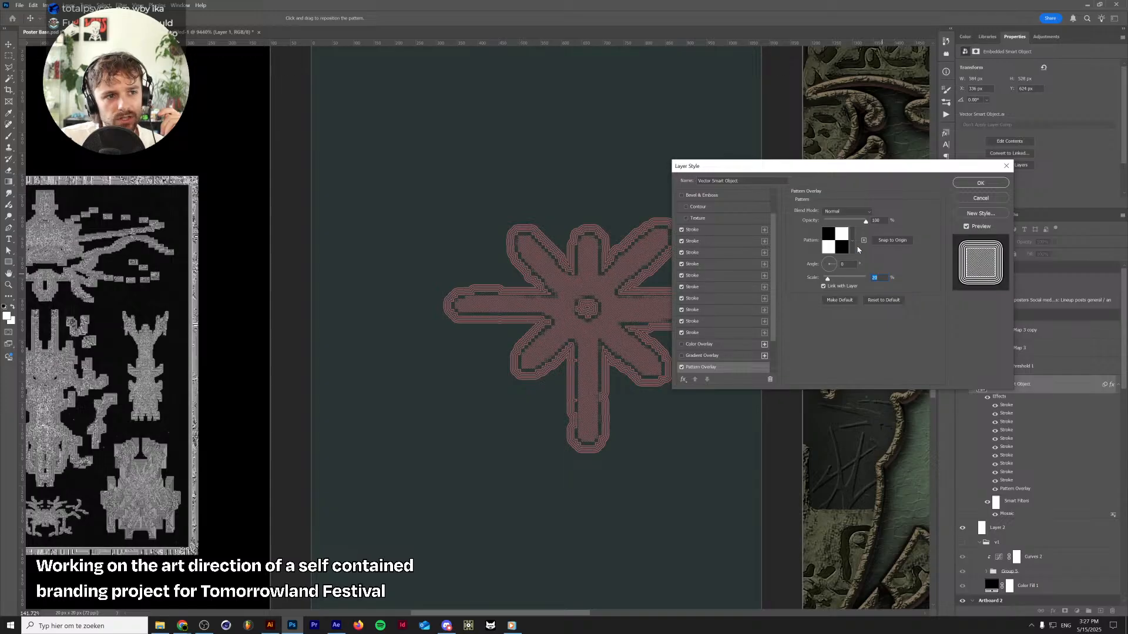
Try the three Grass patterns as the star's overlay at smaller scales, and discard the layer style changes
click(854, 246)
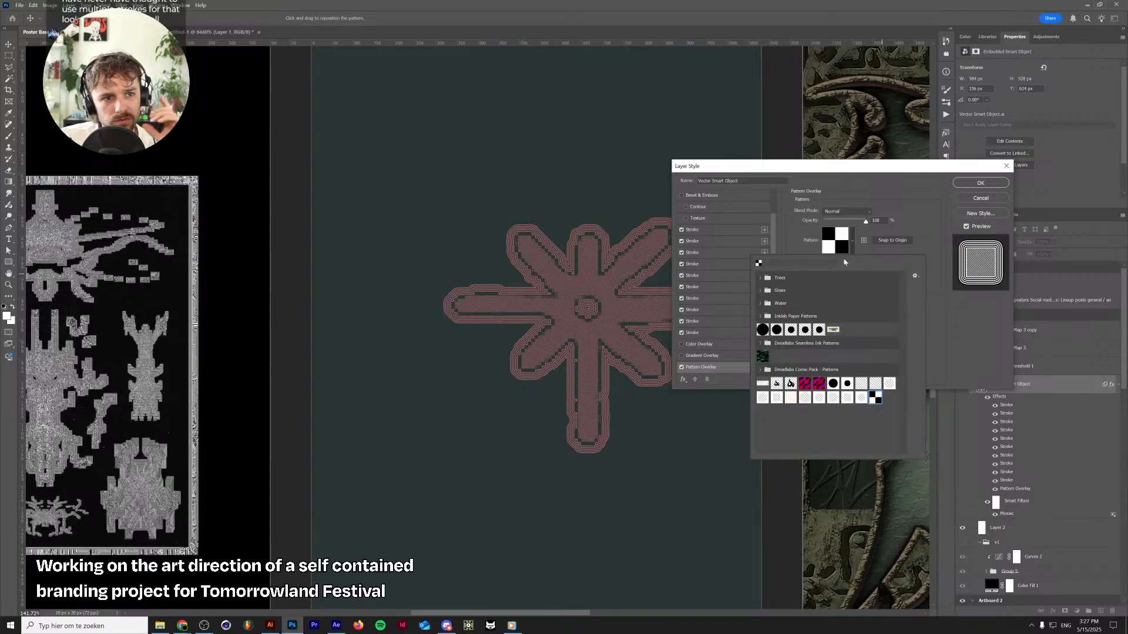
click(760, 290)
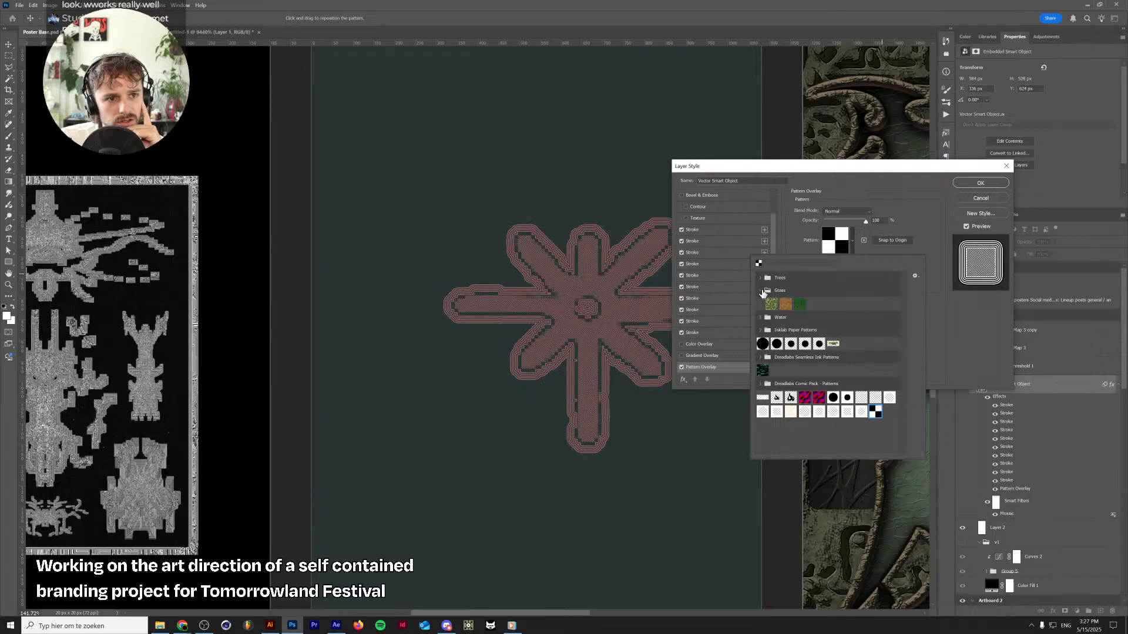
click(770, 304)
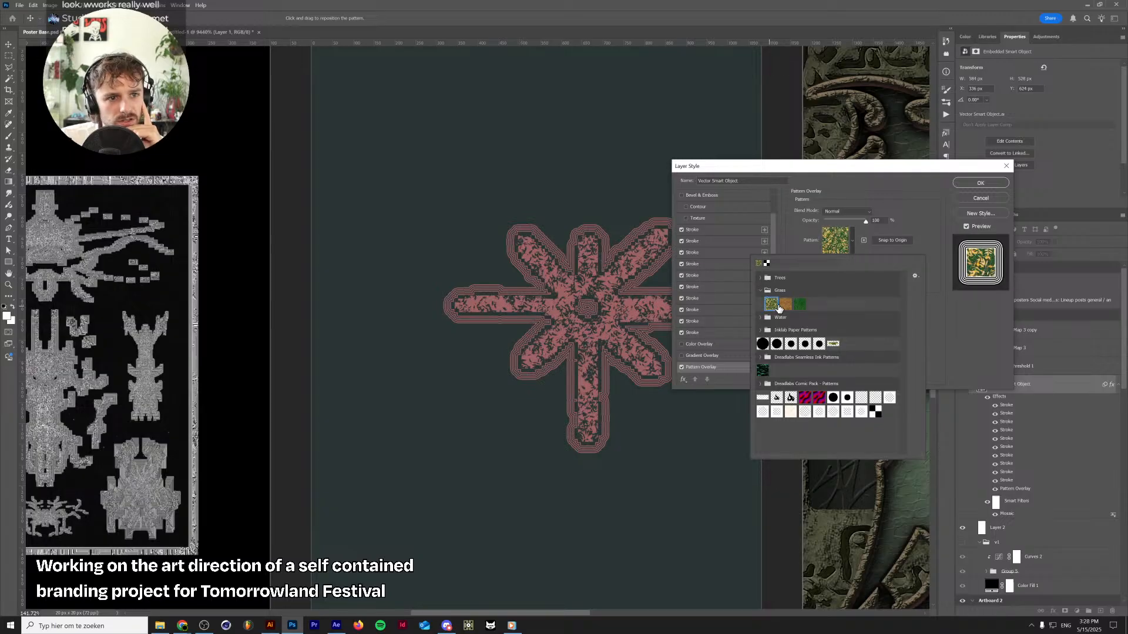
click(786, 304)
click(799, 304)
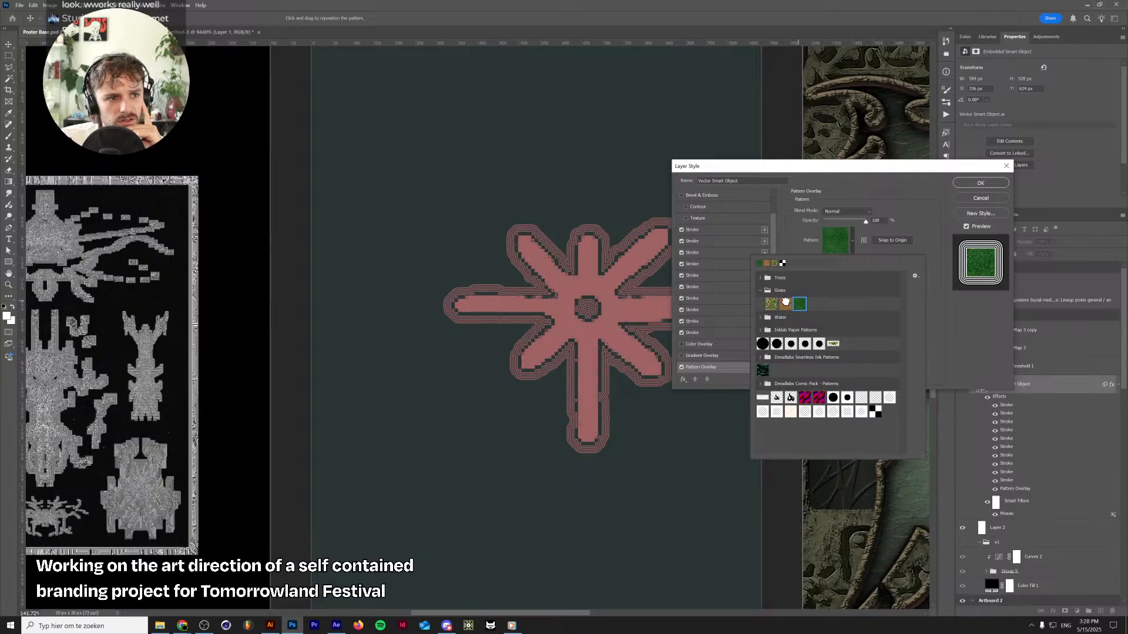
click(786, 303)
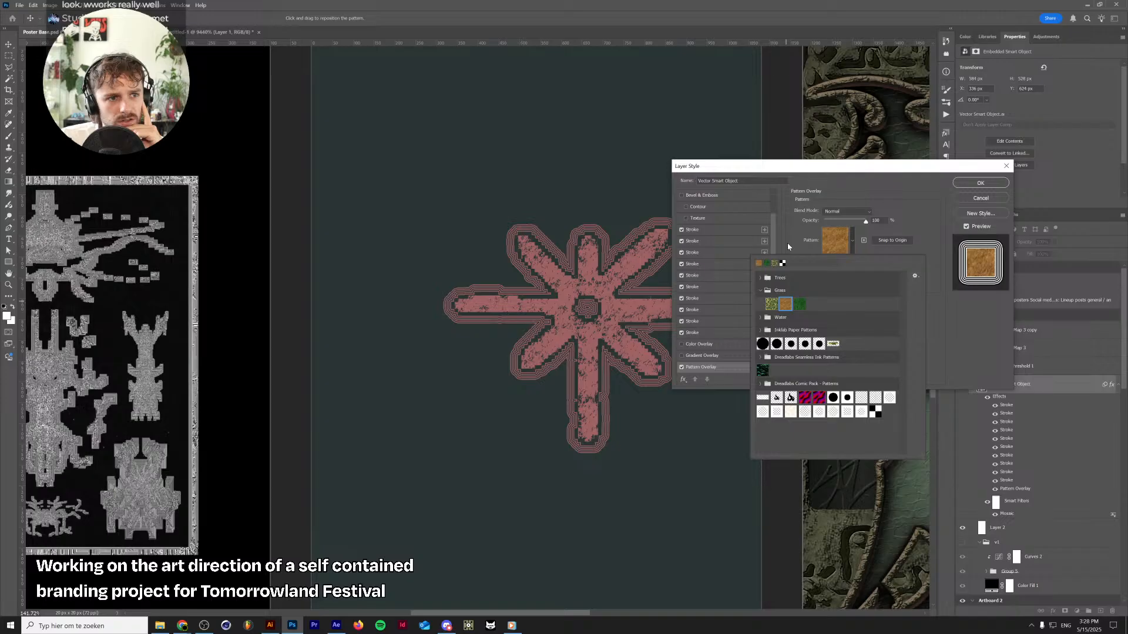
click(855, 242)
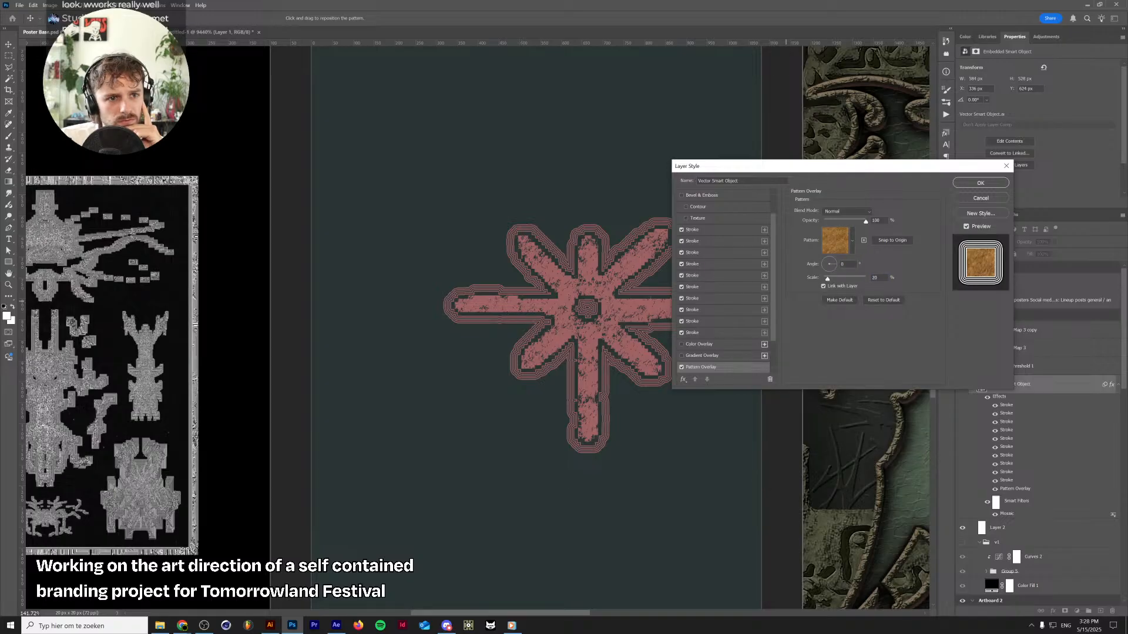
click(877, 278)
scroll(877, 278, down, 17)
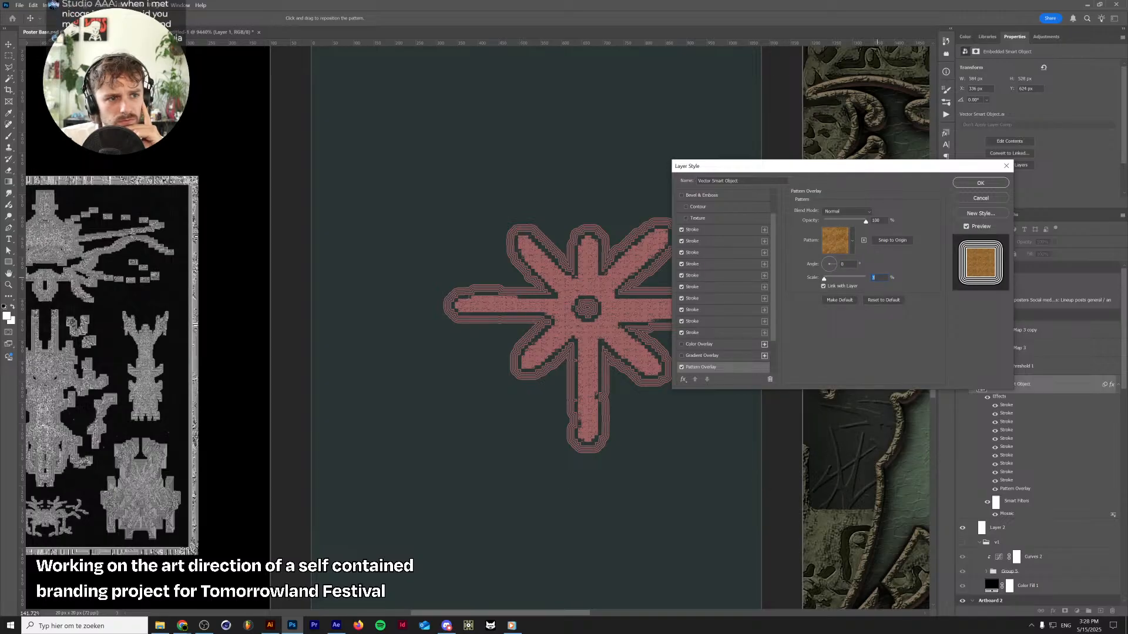
scroll(877, 278, up, 12)
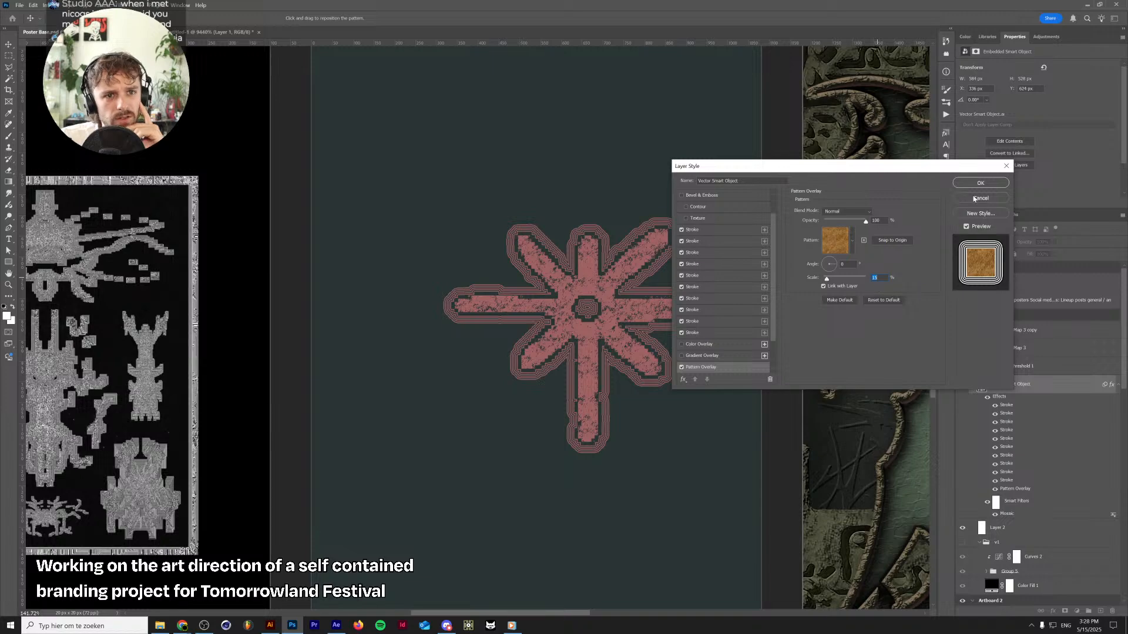
click(979, 198)
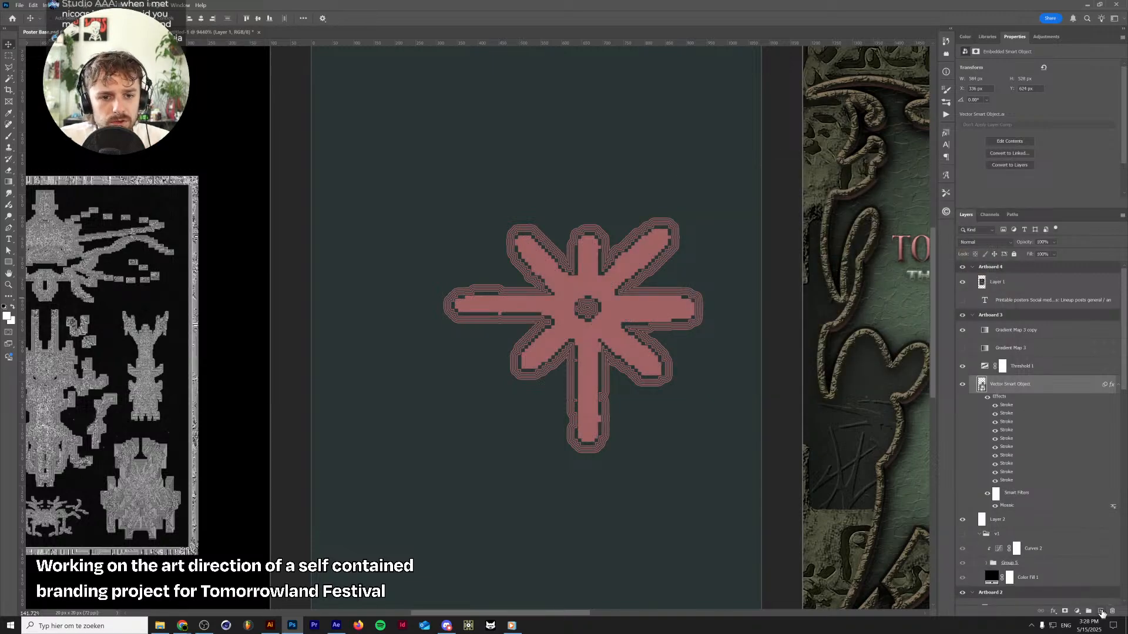
Add a new layer above the star and render black-and-white Clouds on it with the red gradient map hidden
click(1101, 611)
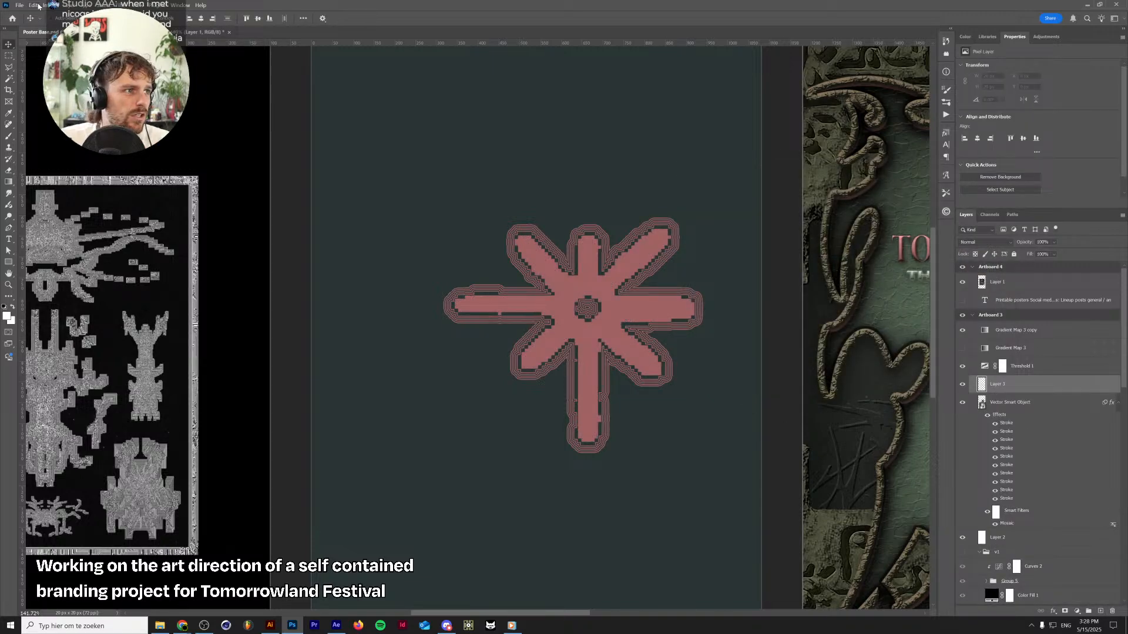
click(962, 330)
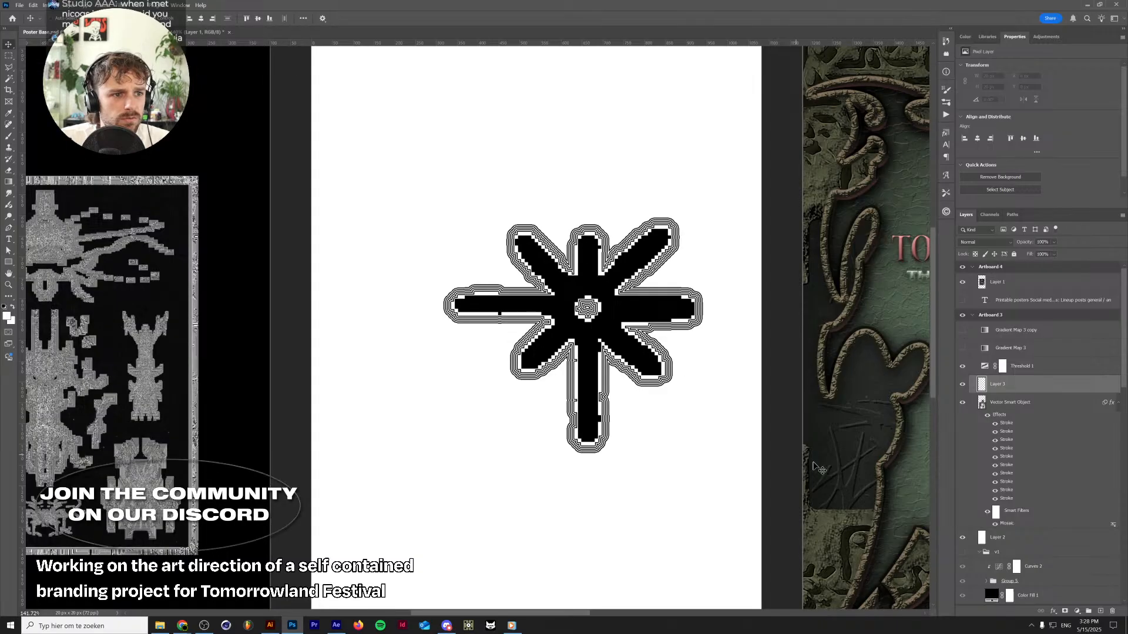
click(120, 5)
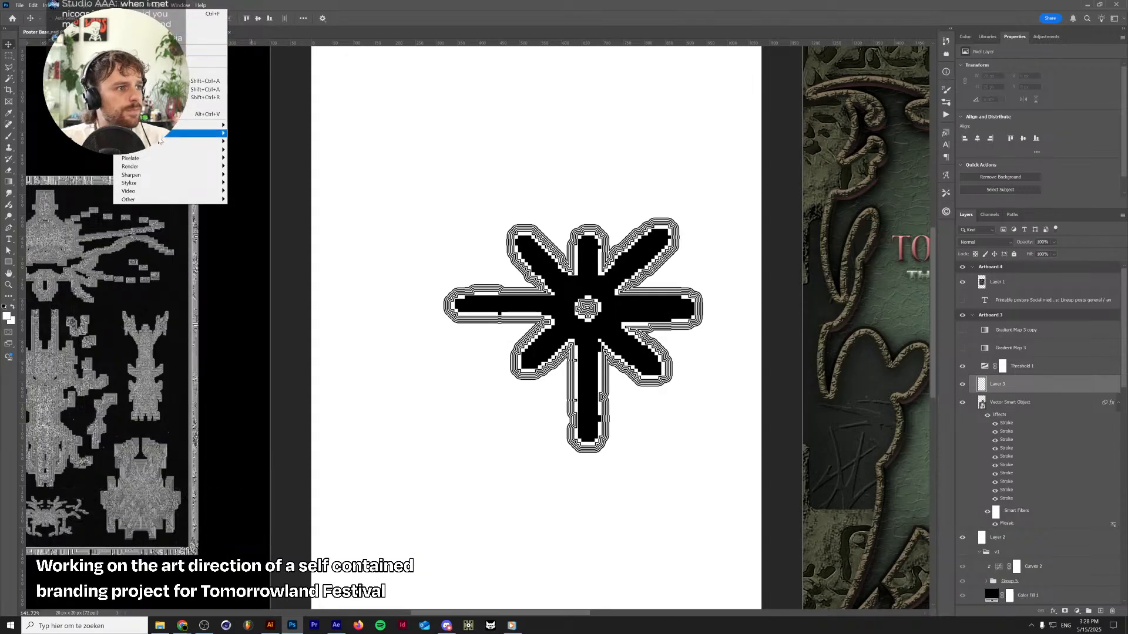
mouse_move(163, 168)
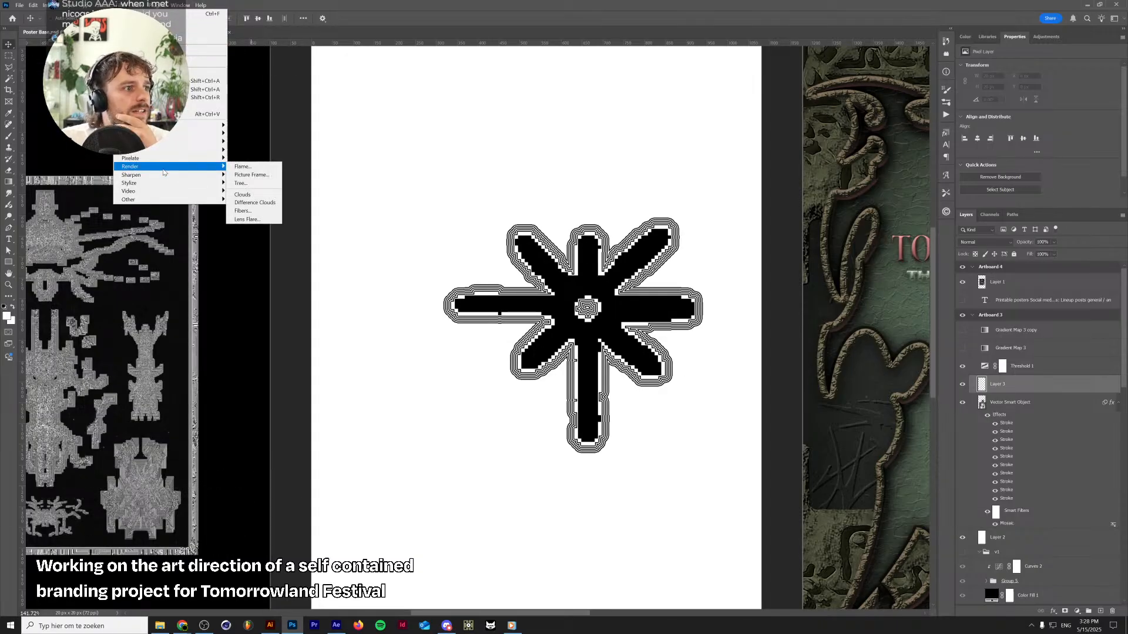
click(243, 195)
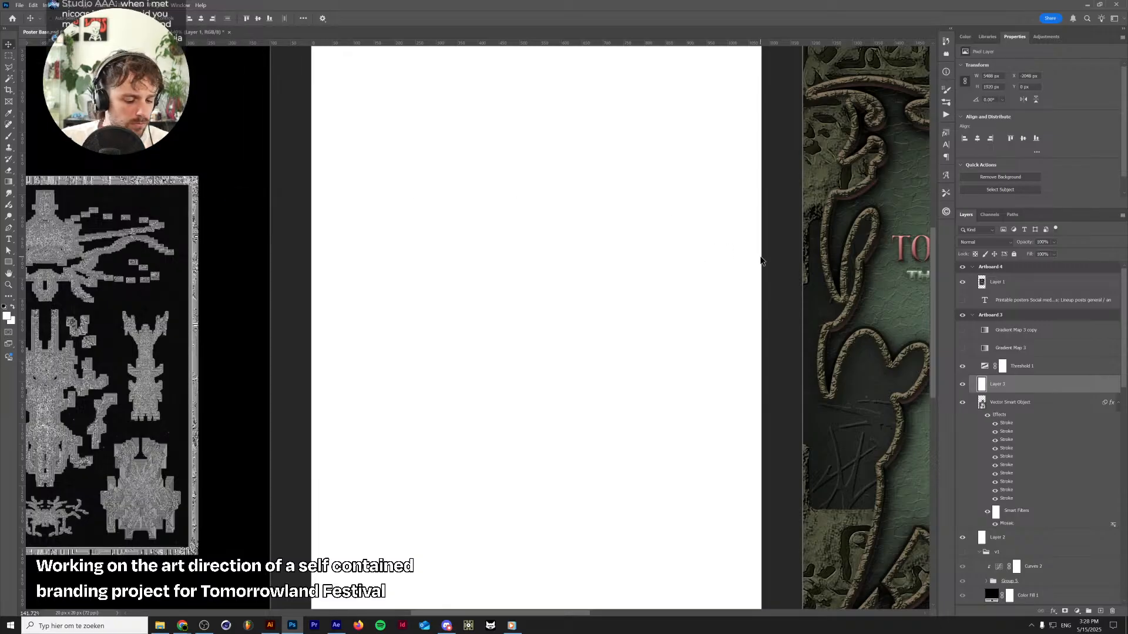
key(d)
click(120, 5)
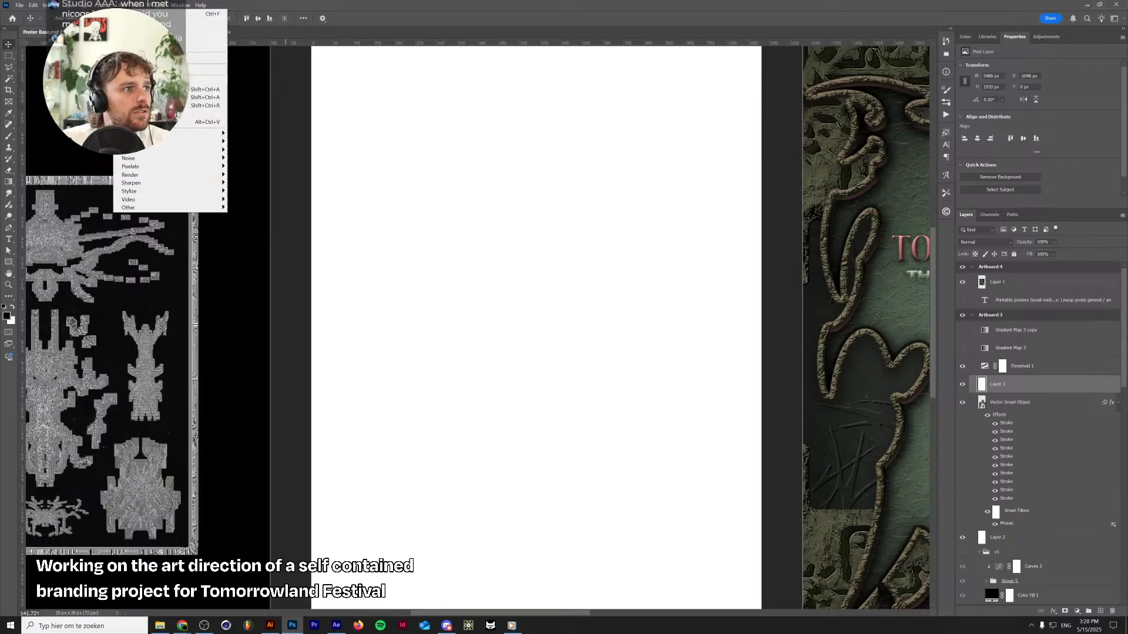
click(134, 13)
Add 50% Gaussian monochromatic noise to the clouds layer
click(121, 6)
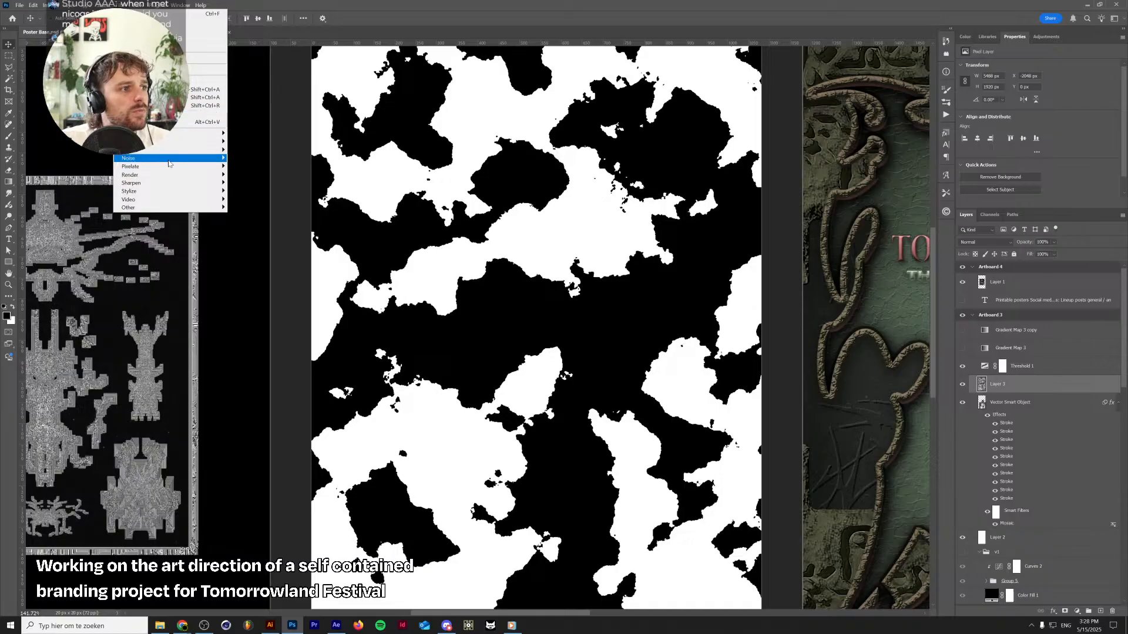
click(253, 160)
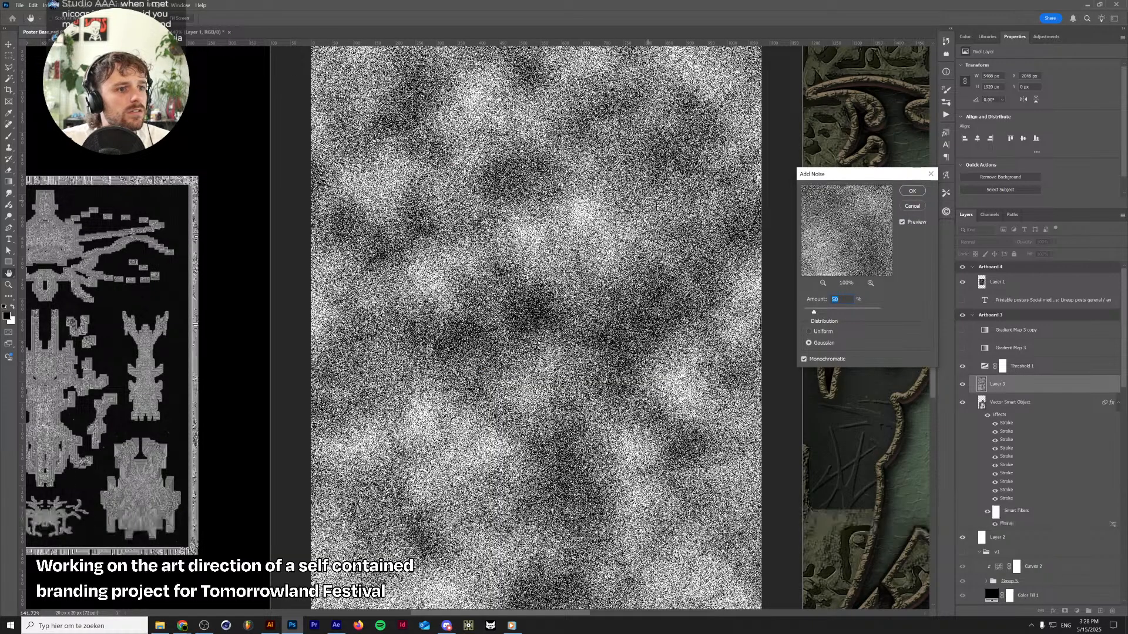
click(912, 191)
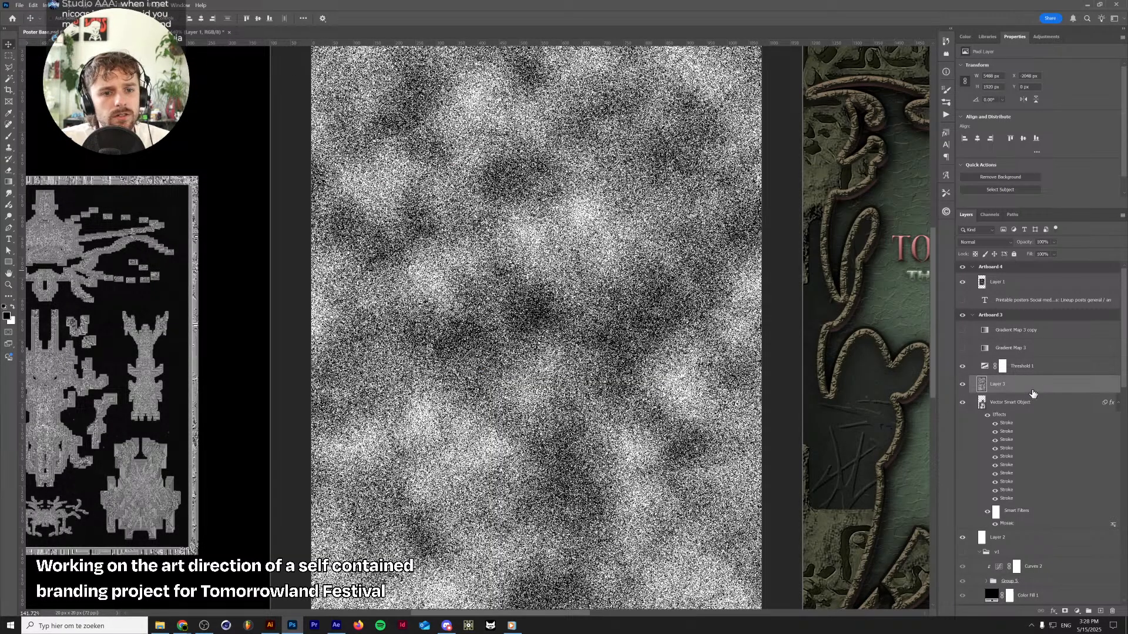
Set the noisy clouds layer to Lighten and clip it to the star, with only the red gradient map shown again
click(981, 242)
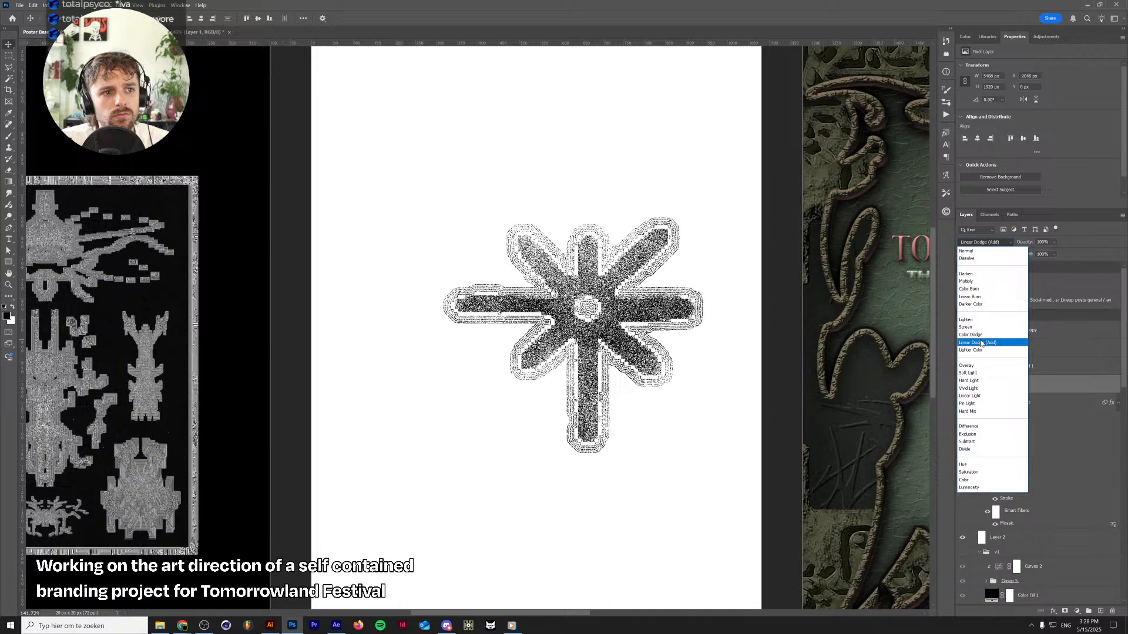
click(966, 319)
click(962, 330)
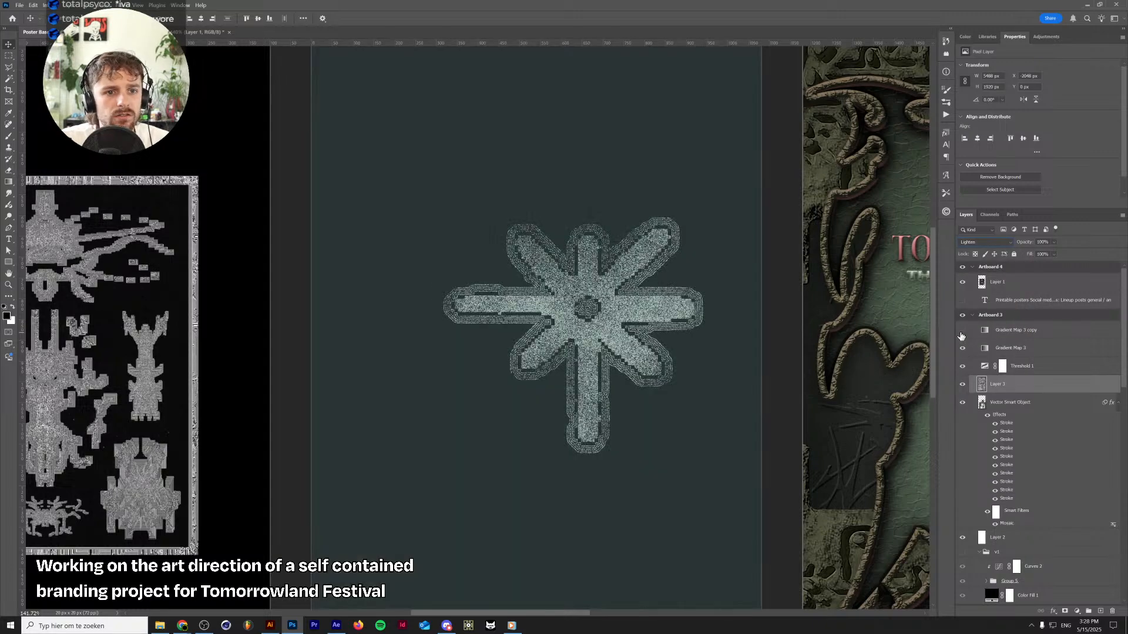
click(962, 348)
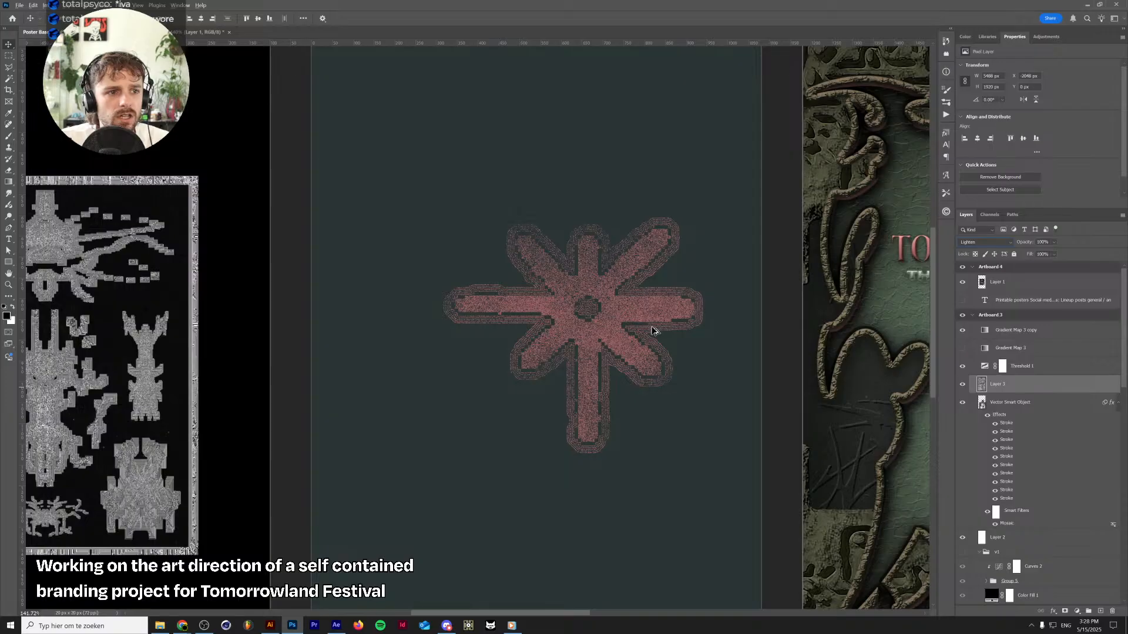
alt+click(1021, 391)
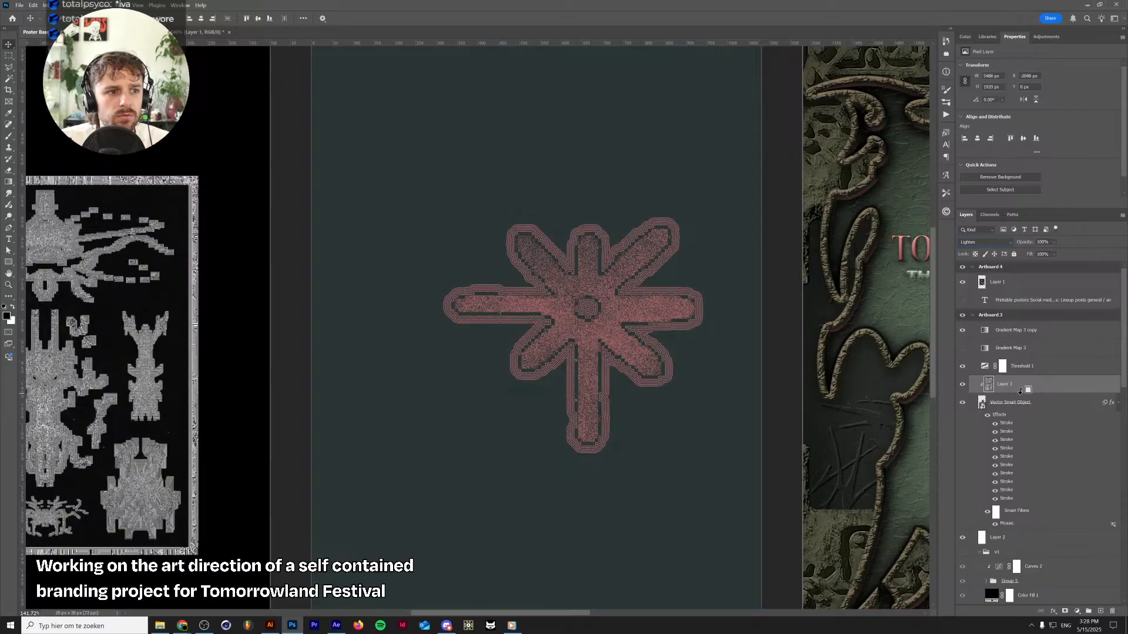
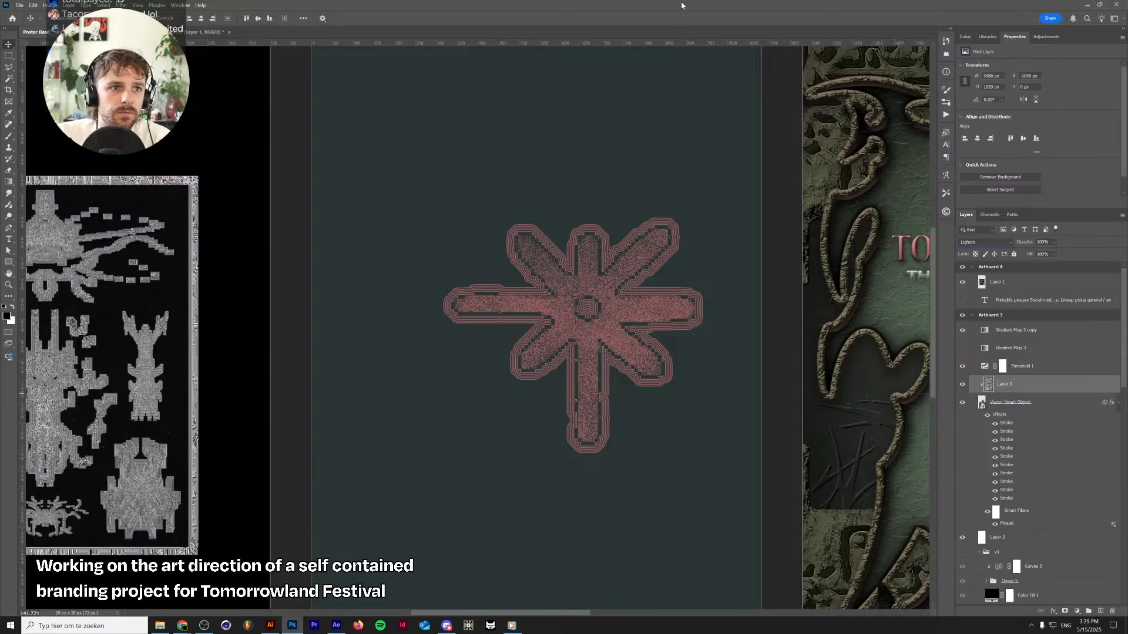
Add an Inner Glow effect to the star smart object's layer style, with the trial Inner Shadow switched off
click(1024, 404)
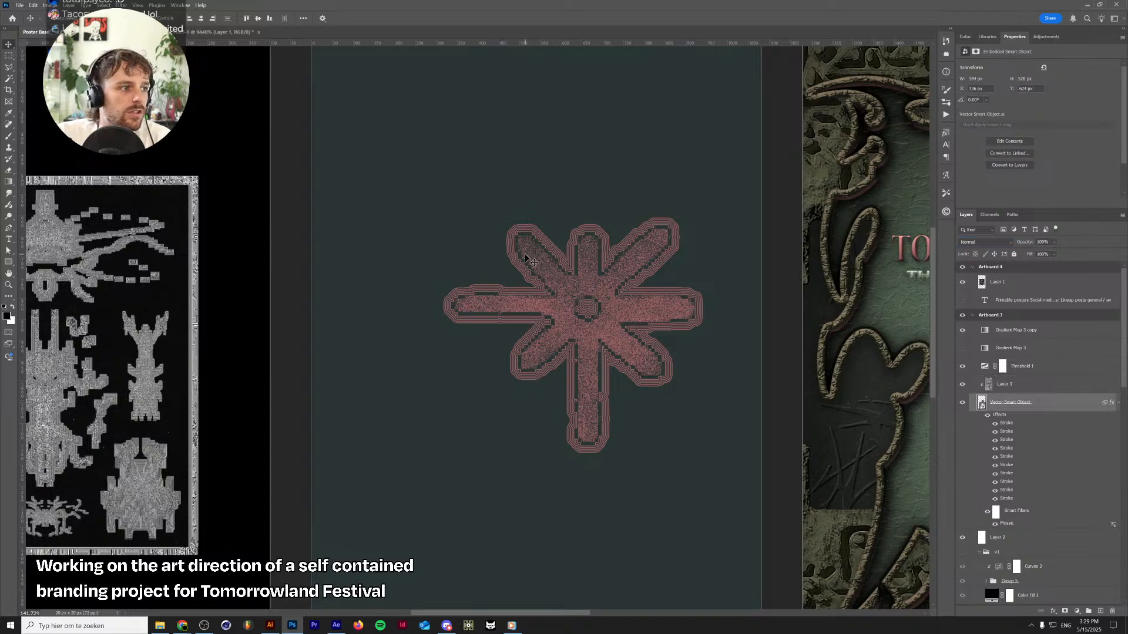
click(1053, 612)
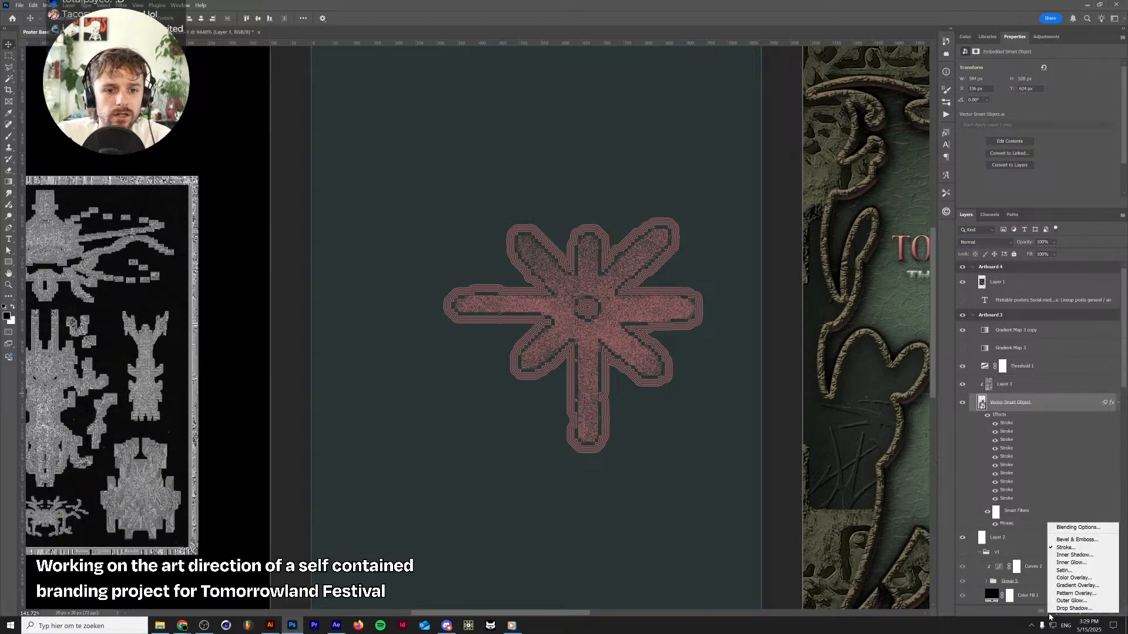
click(1093, 556)
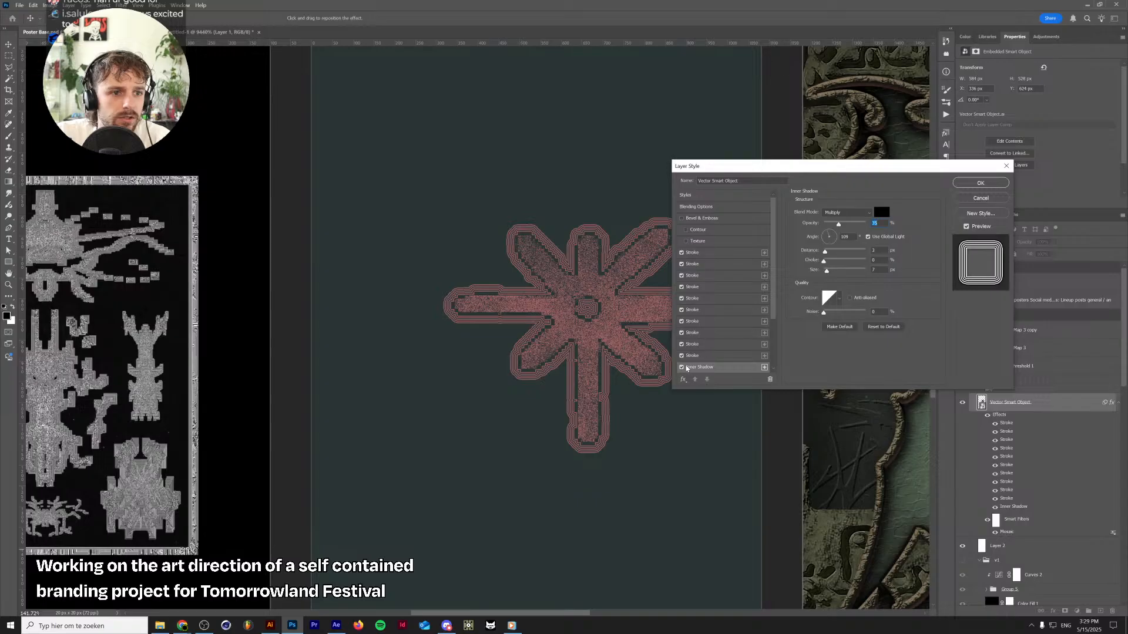
click(683, 368)
scroll(741, 280, down, 2)
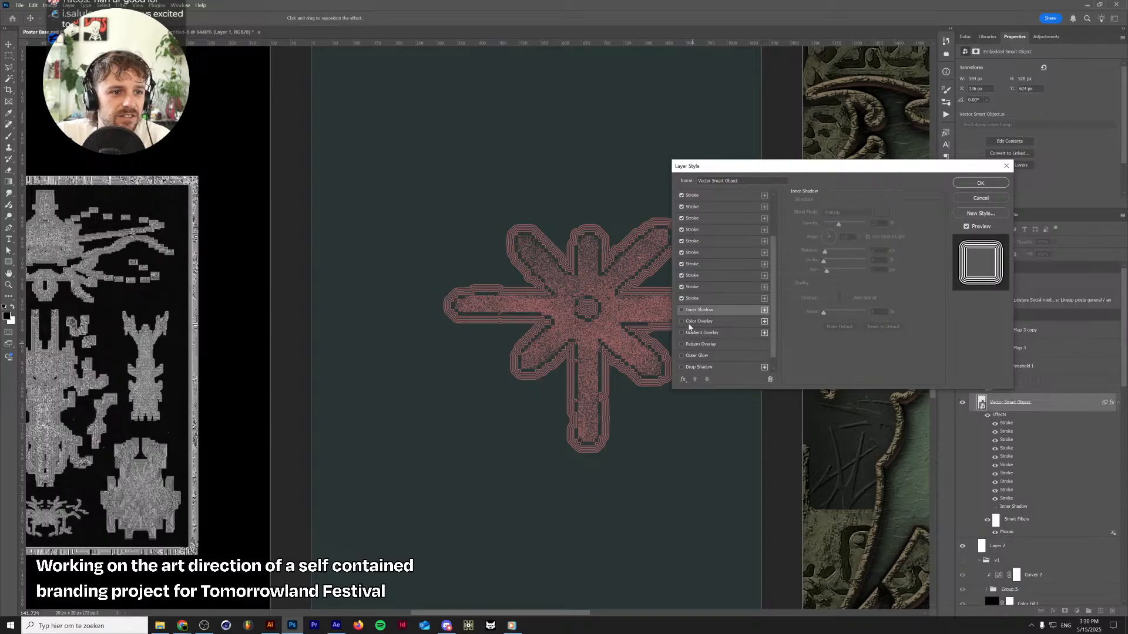
scroll(708, 321, down, 1)
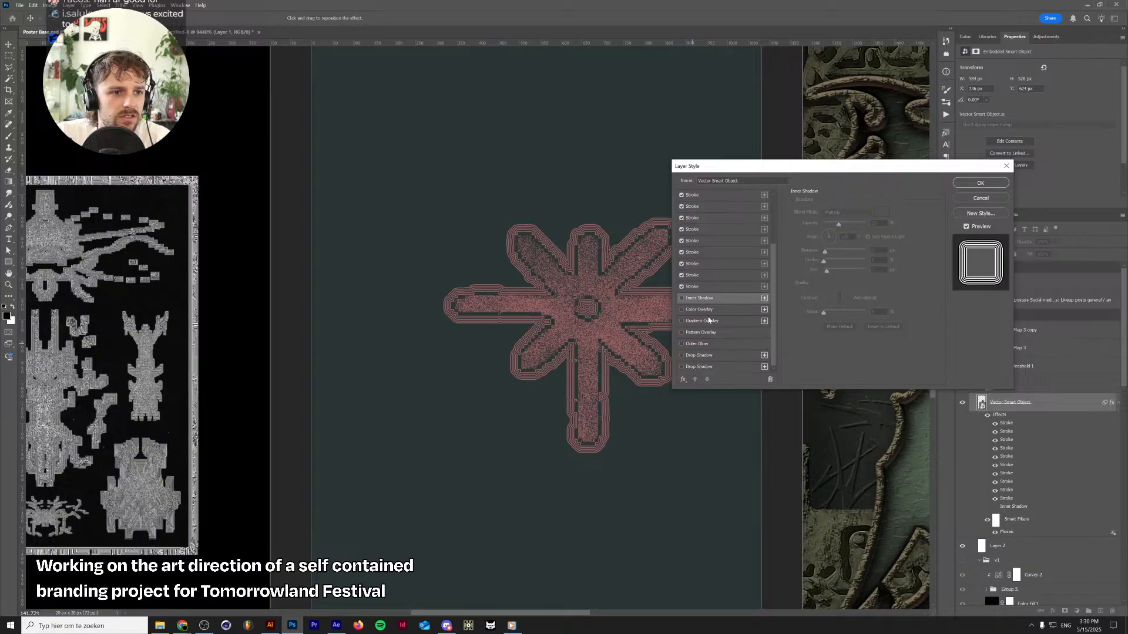
click(685, 379)
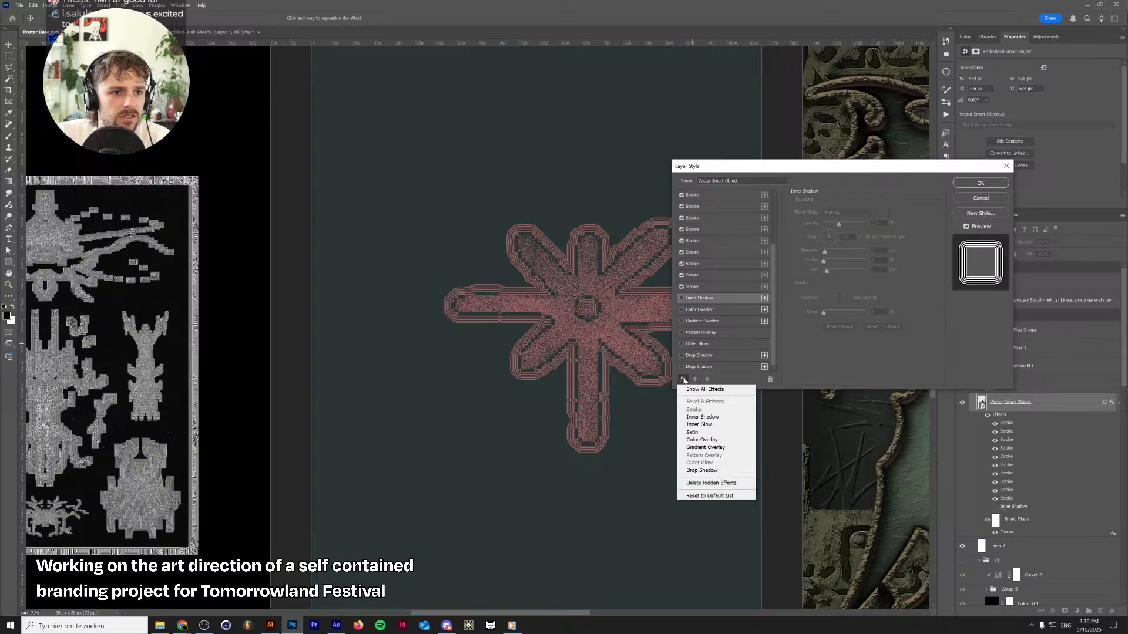
click(714, 424)
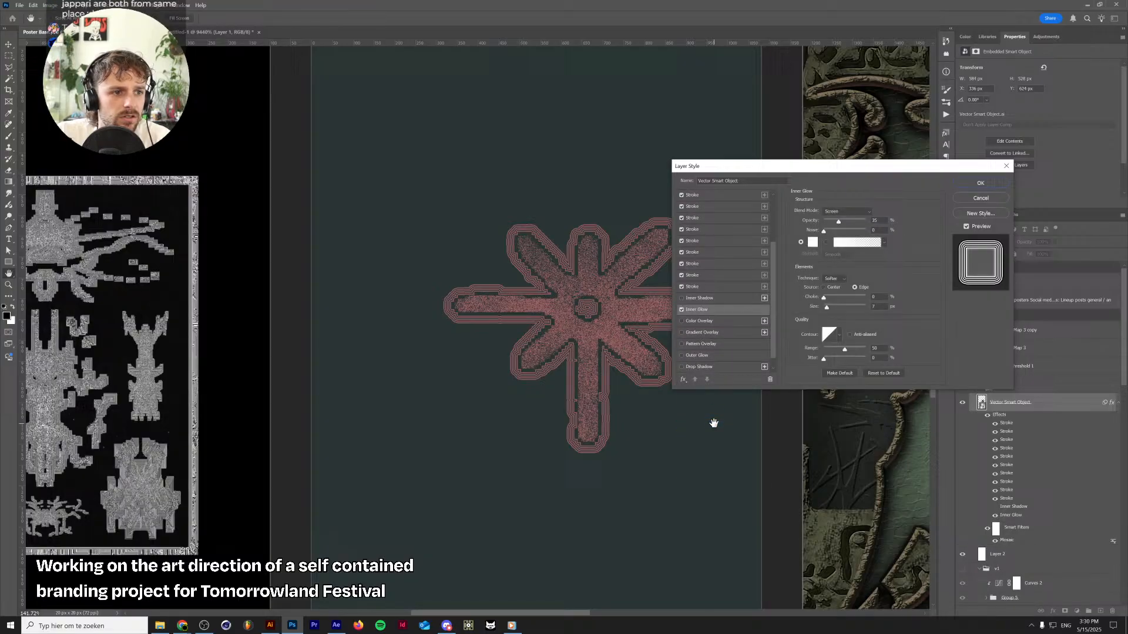
Set the star's inner glow to Normal blending, 100% opacity, black (000000) and about 60% noise, and apply the style
click(839, 212)
click(837, 220)
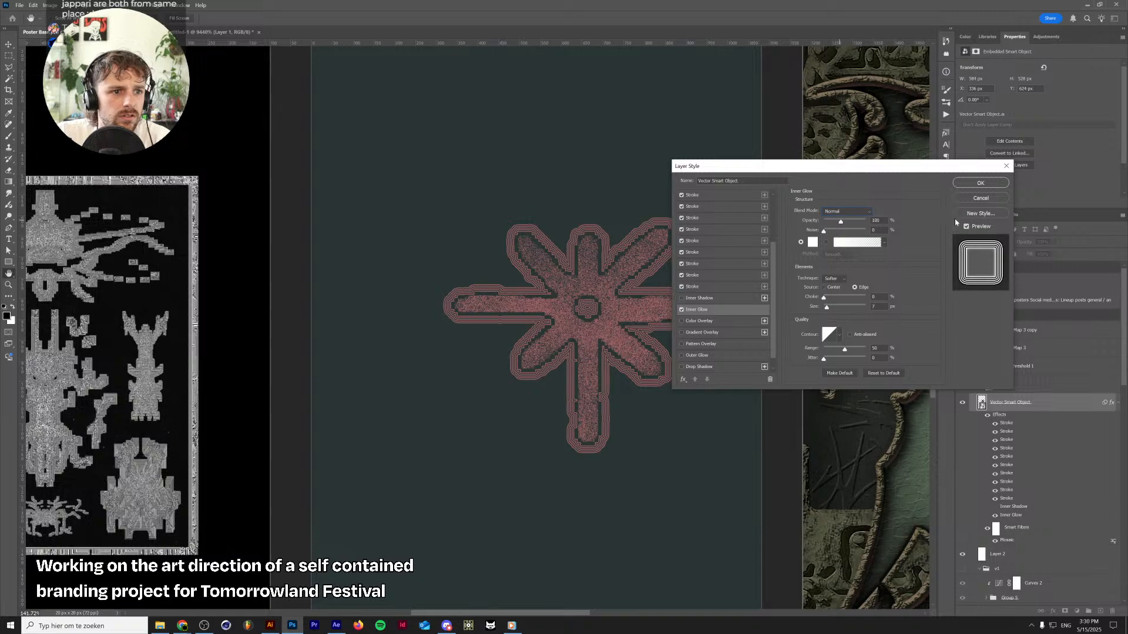
drag(838, 221, 867, 221)
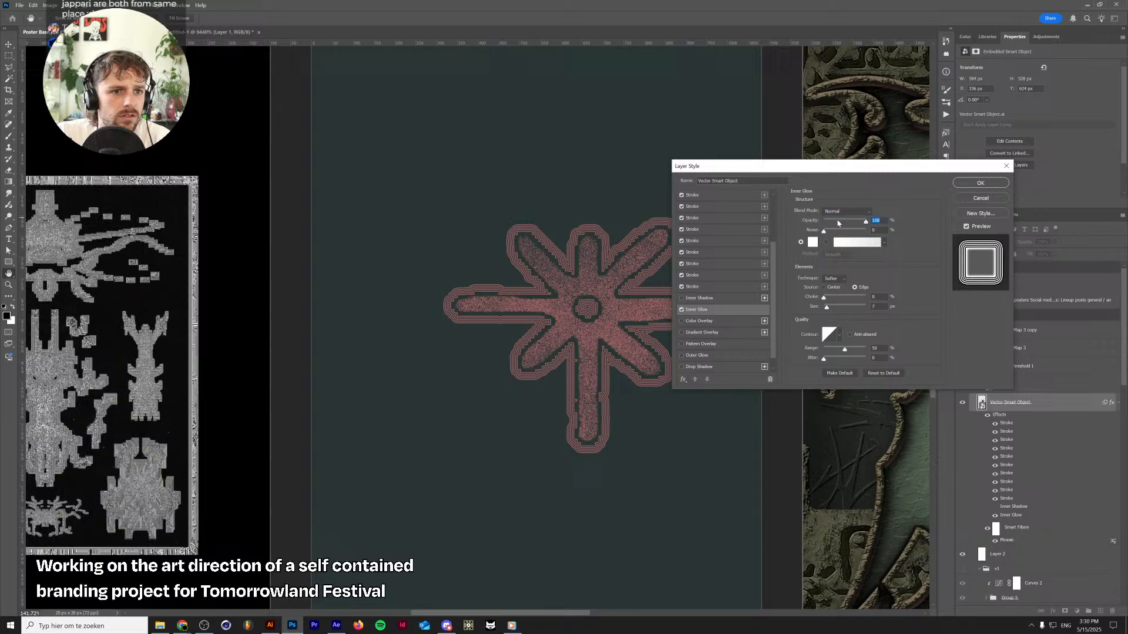
click(812, 242)
drag(700, 369, 562, 505)
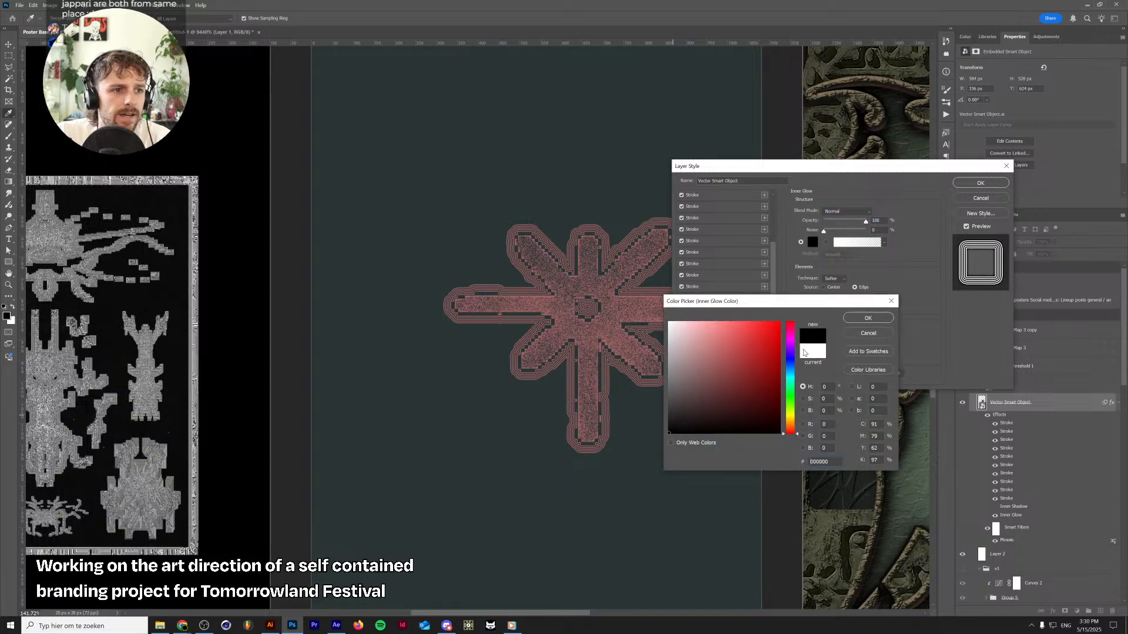
click(871, 324)
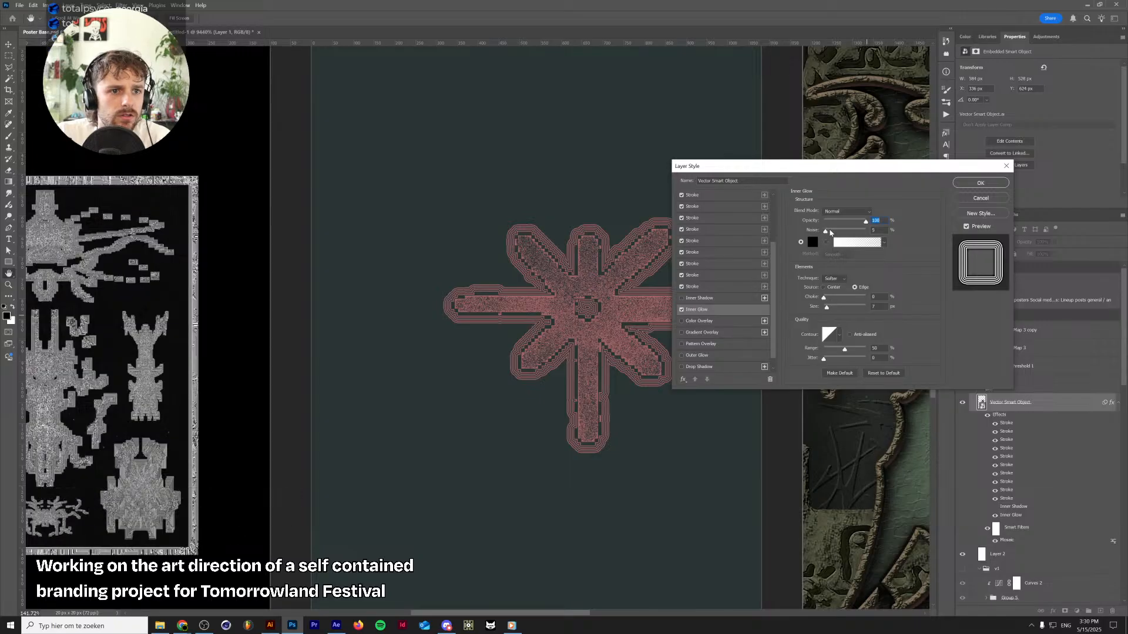
drag(827, 232, 849, 237)
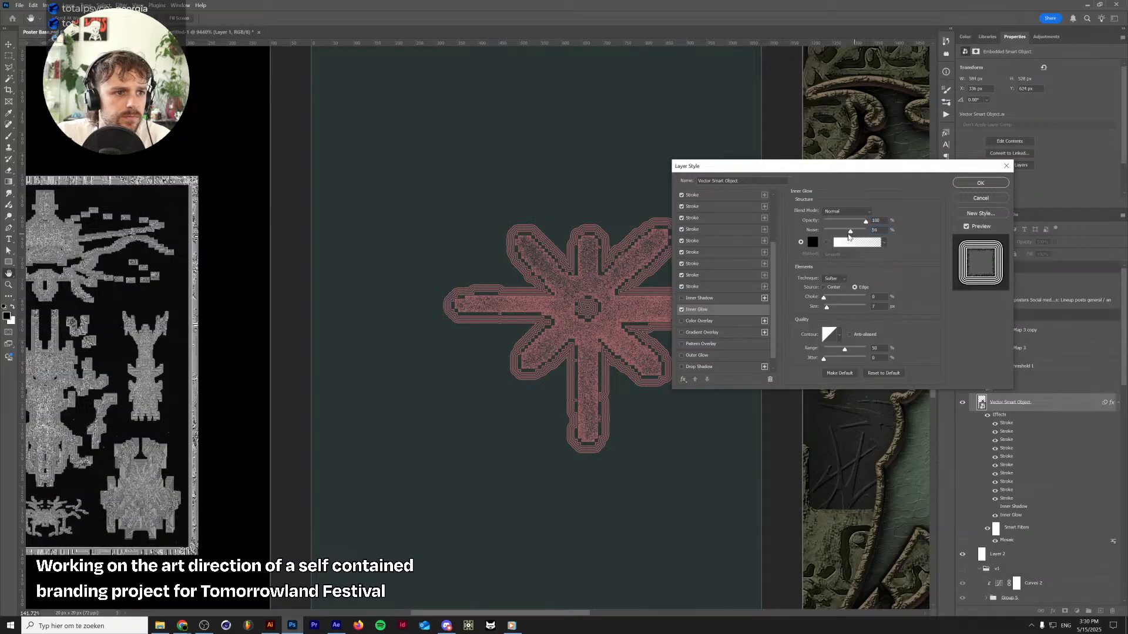
click(981, 183)
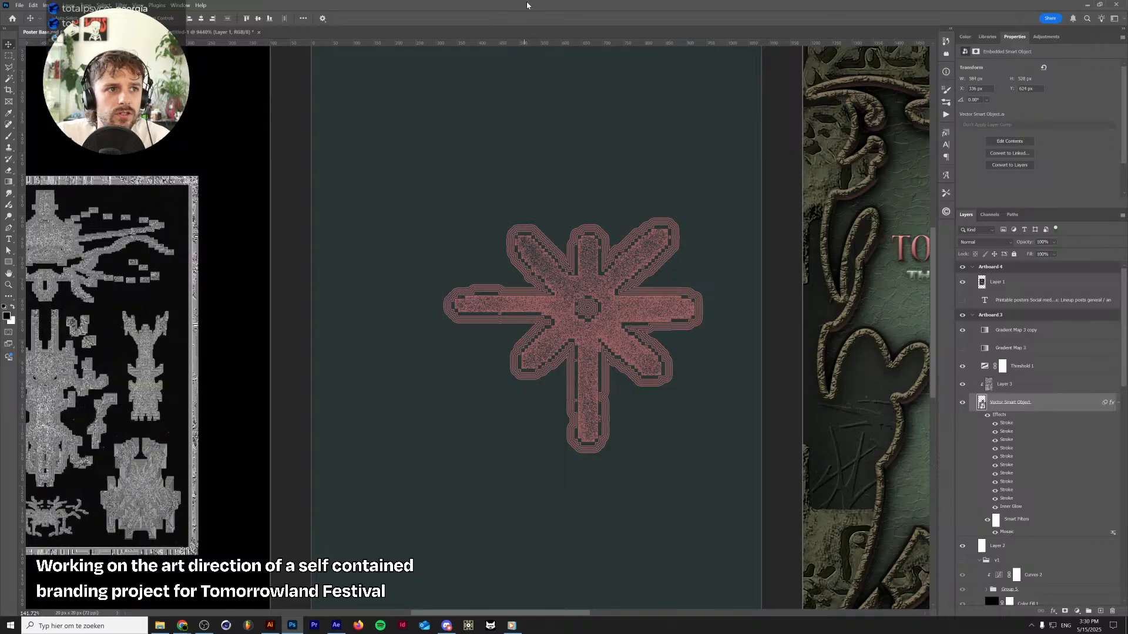
Examine the star's grain and concentric outlines up close, and compare the star with the neighbouring artboards
scroll(598, 333, down, 3)
scroll(596, 332, up, 7)
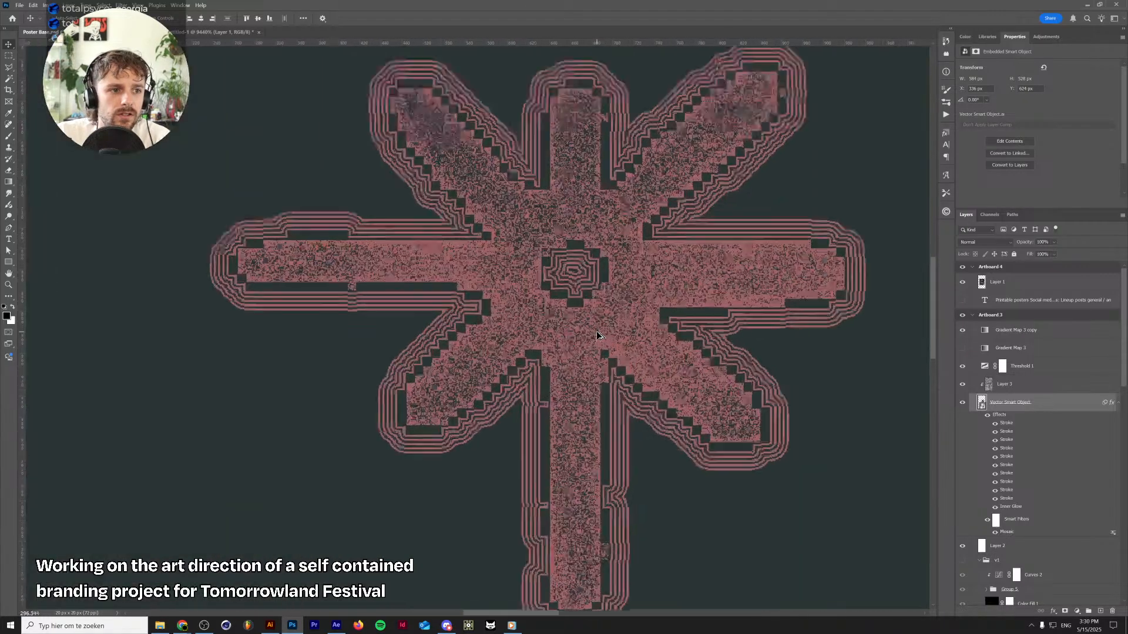
scroll(597, 335, up, 2)
scroll(597, 334, down, 5)
scroll(597, 335, up, 3)
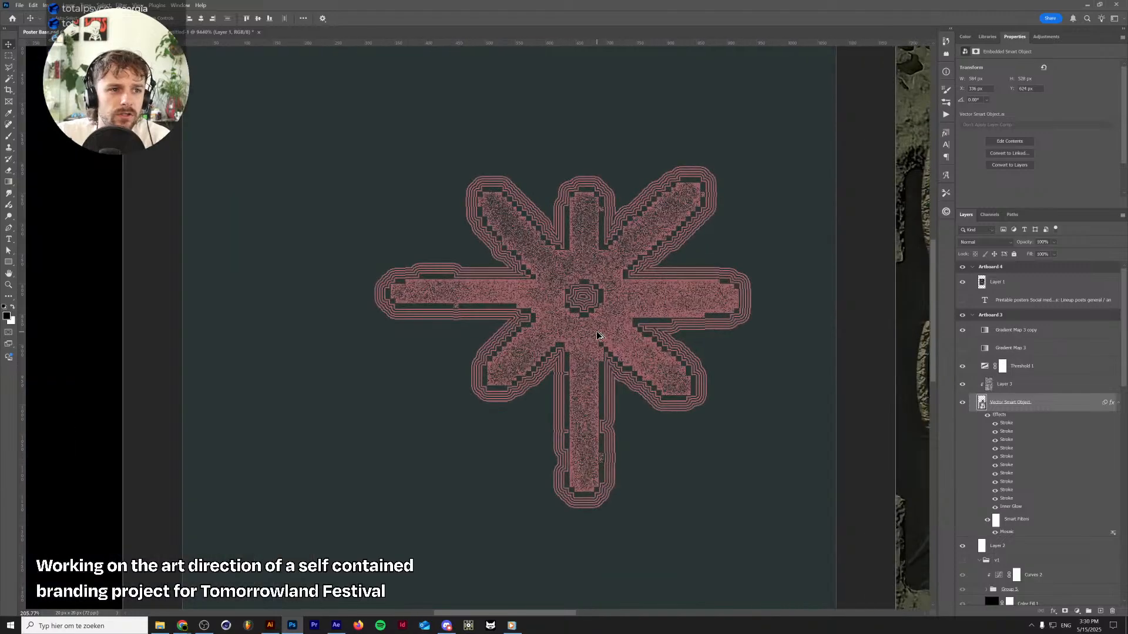
scroll(596, 335, down, 3)
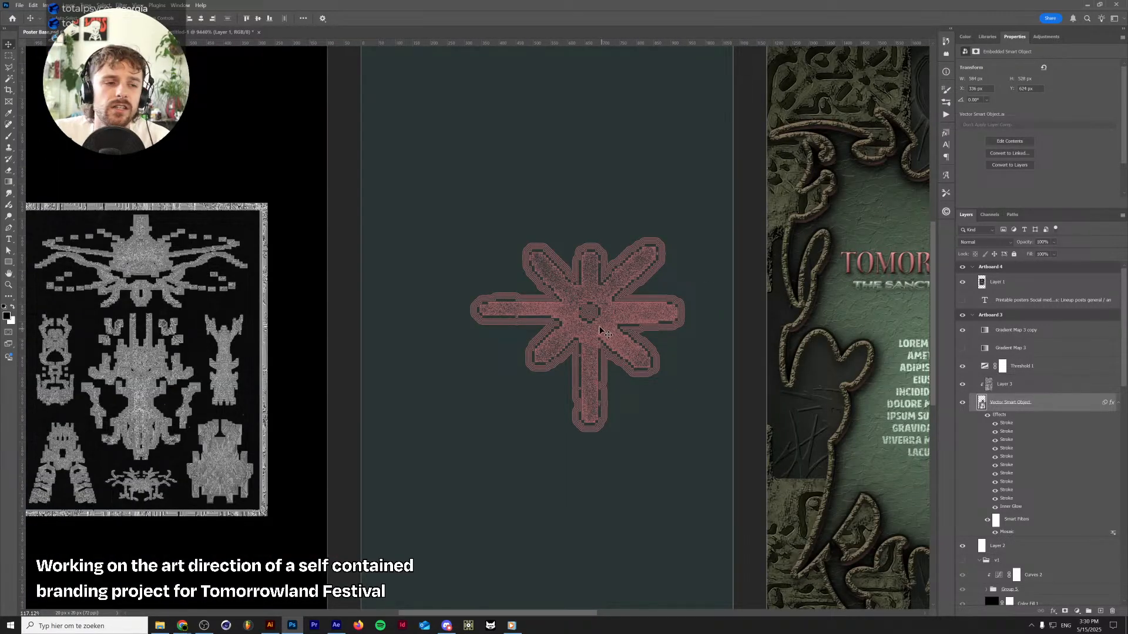
scroll(600, 332, up, 4)
scroll(622, 329, up, 3)
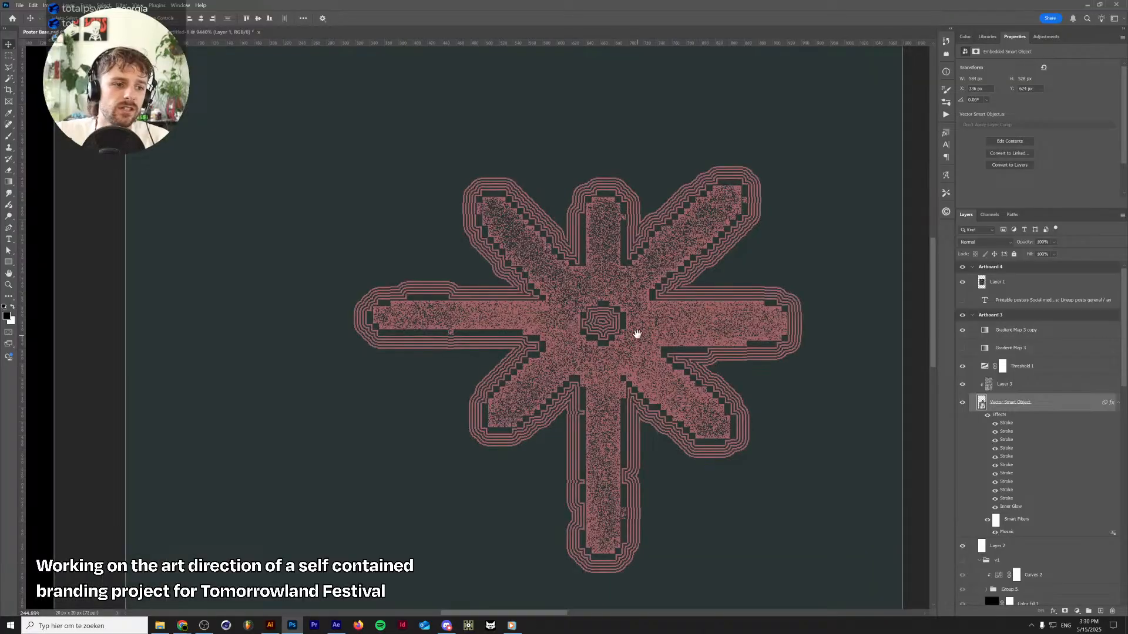
scroll(623, 341, down, 5)
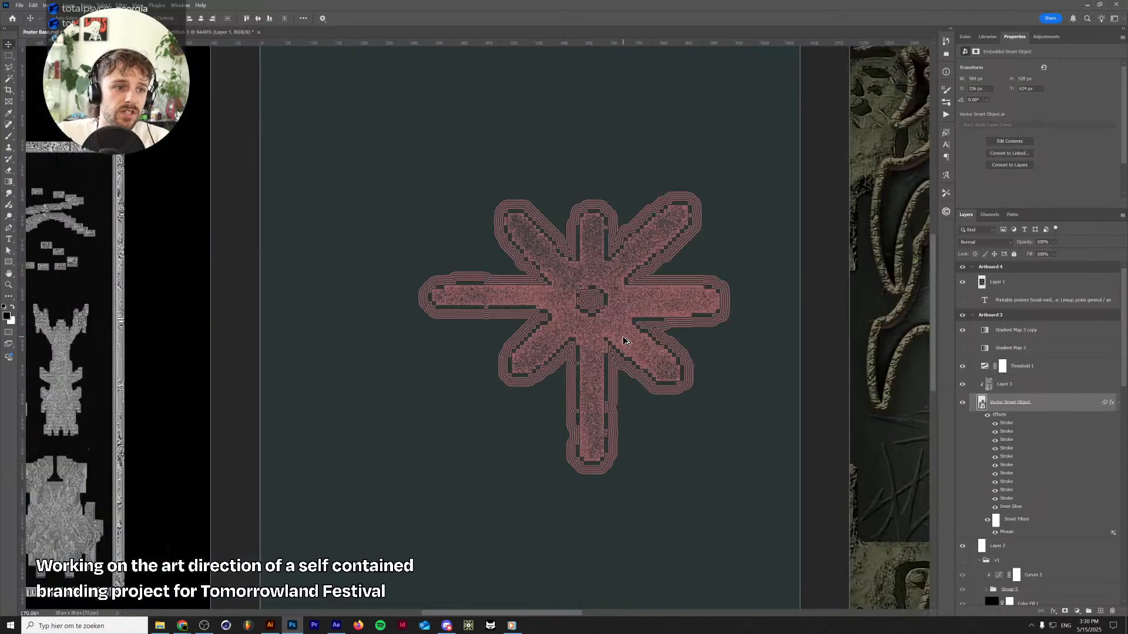
scroll(623, 342, up, 4)
scroll(623, 344, down, 3)
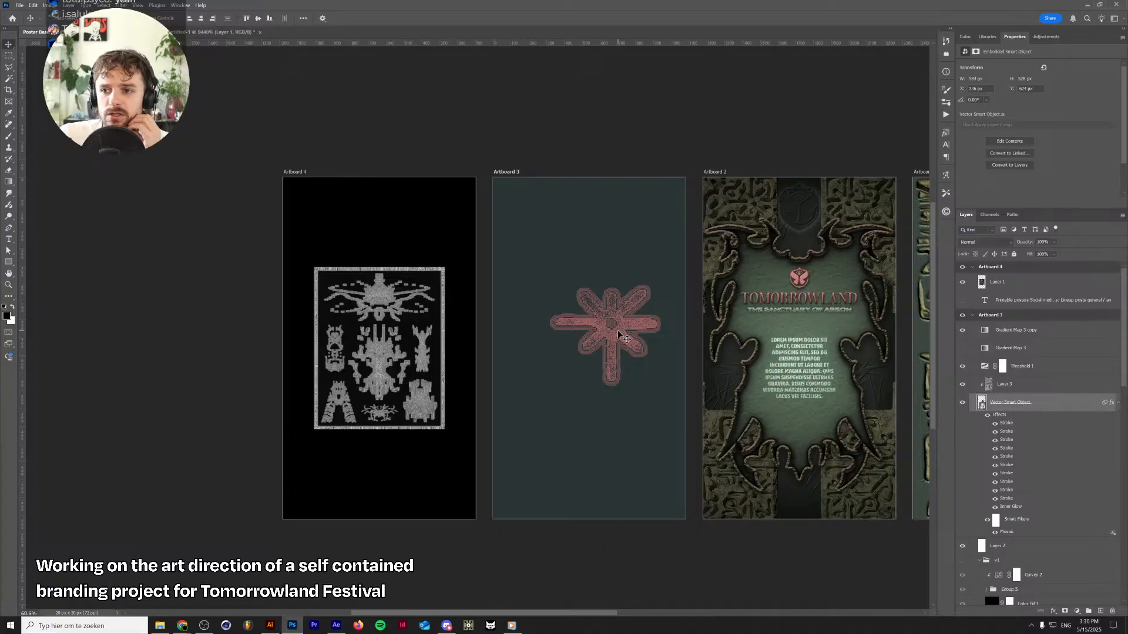
scroll(591, 333, up, 4)
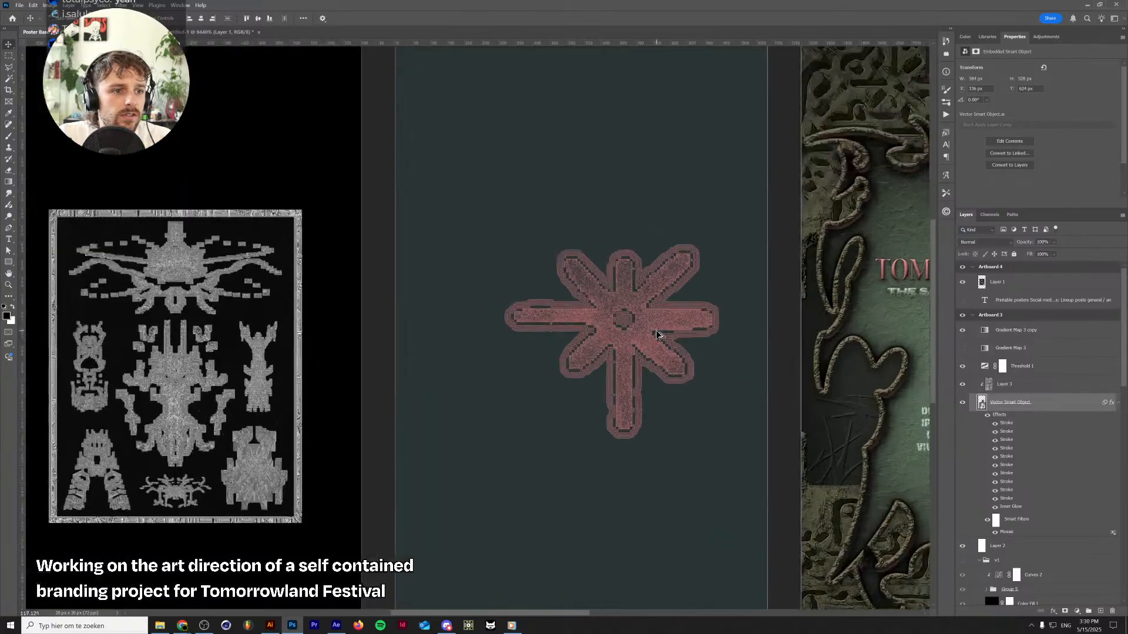
scroll(684, 326, up, 2)
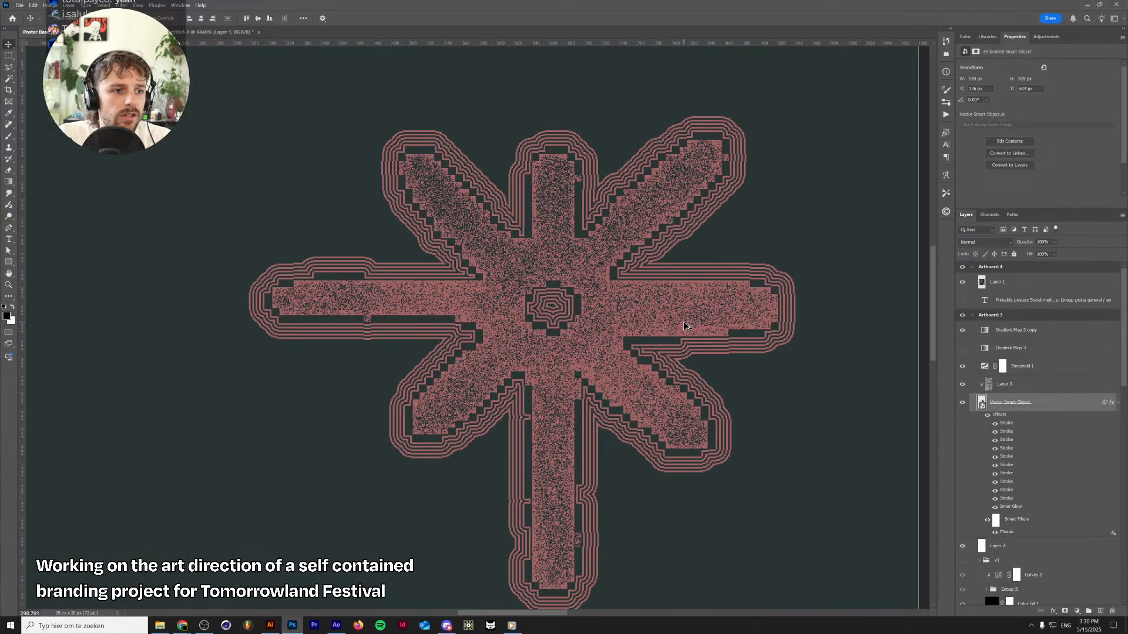
scroll(685, 326, down, 5)
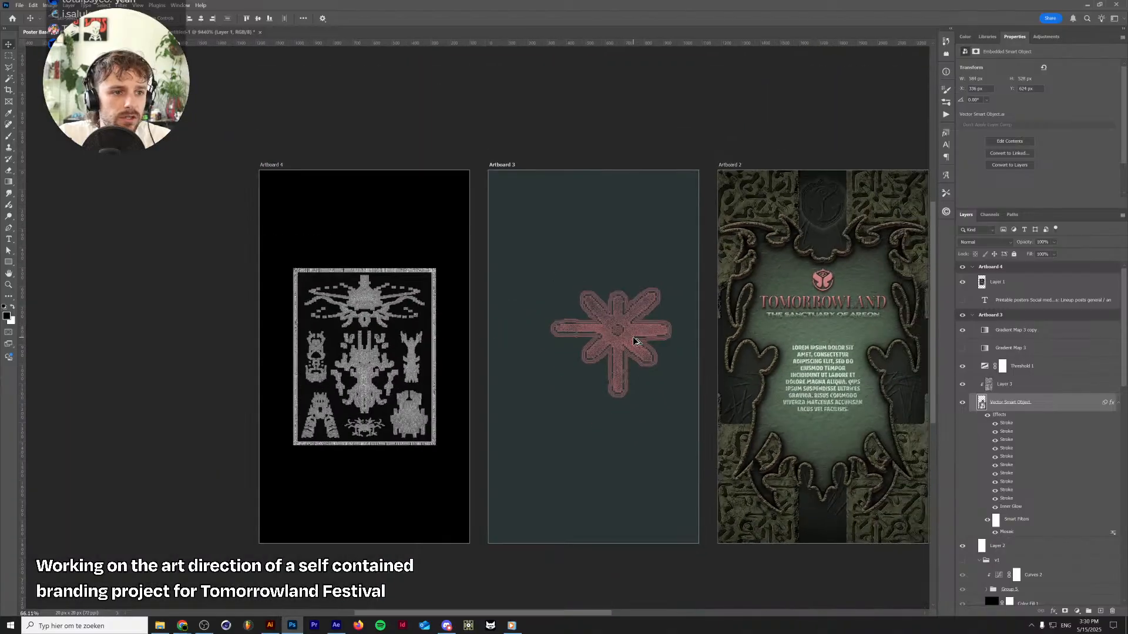
drag(648, 335, 410, 298)
scroll(288, 299, up, 2)
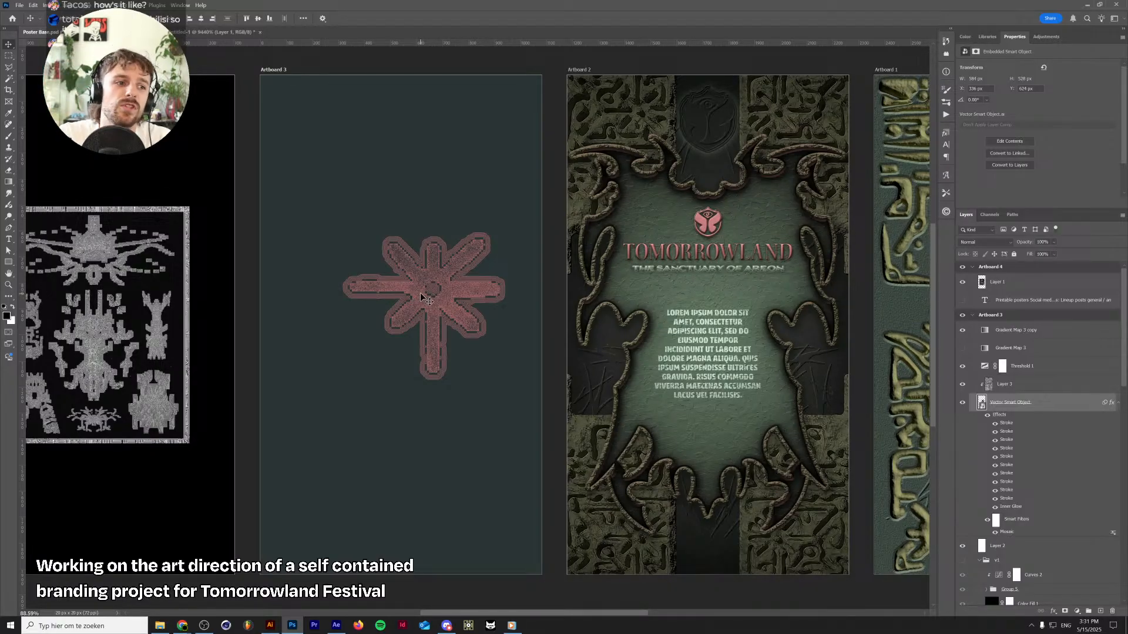
scroll(418, 291, up, 2)
drag(419, 291, 545, 322)
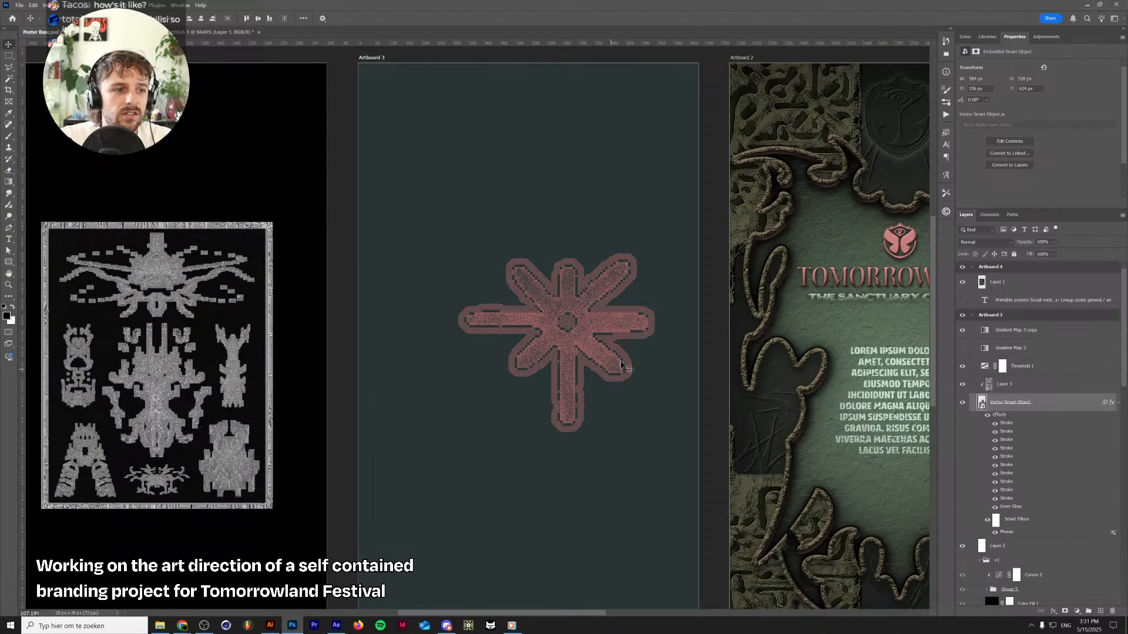
scroll(609, 255, down, 2)
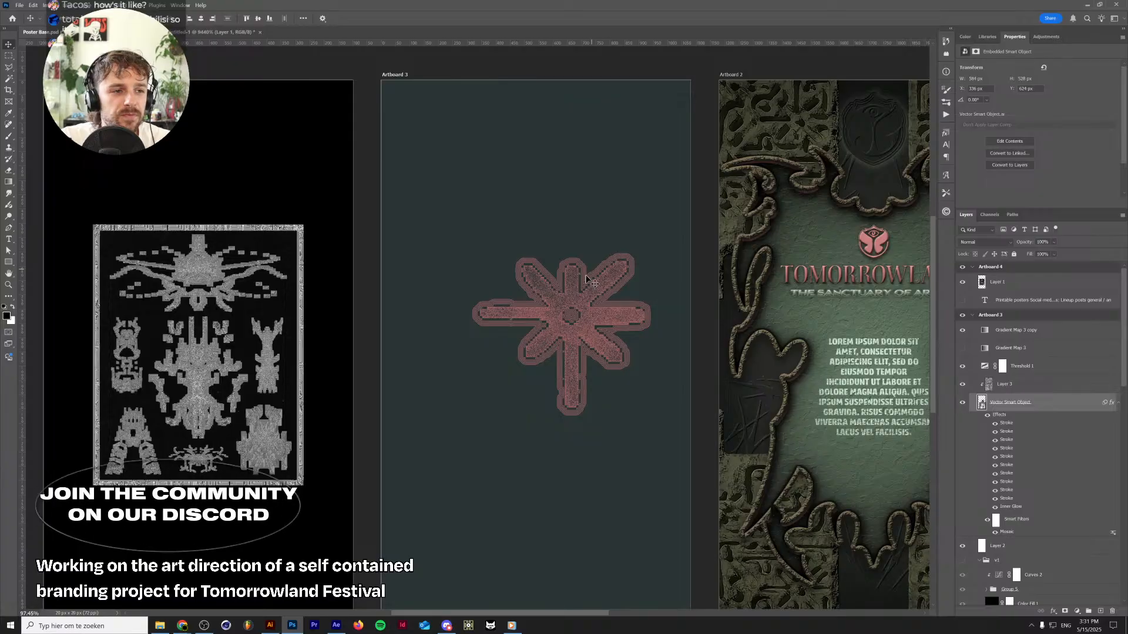
scroll(572, 294, up, 2)
scroll(573, 295, up, 4)
scroll(572, 295, down, 4)
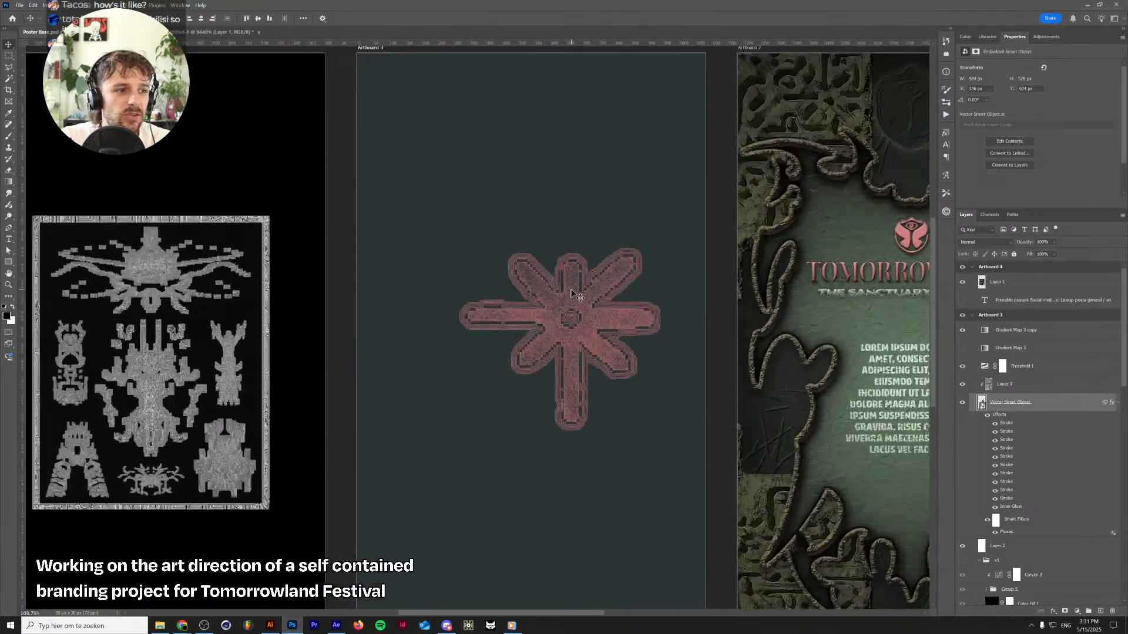
scroll(572, 294, up, 1)
drag(546, 290, 608, 264)
scroll(610, 267, down, 4)
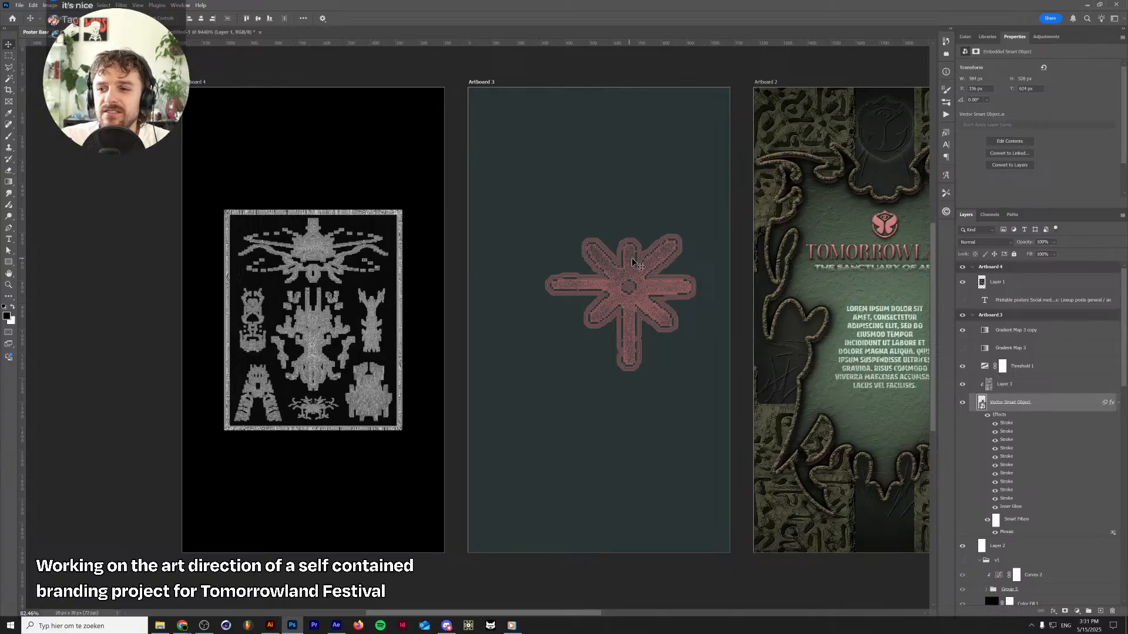
scroll(623, 212, up, 2)
scroll(622, 213, up, 8)
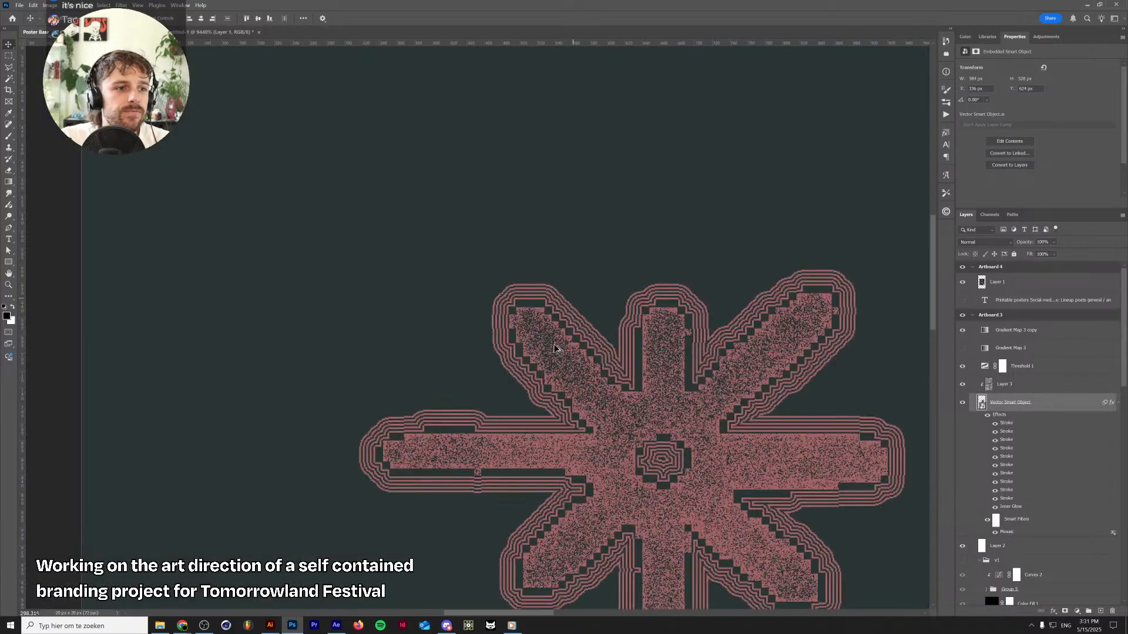
scroll(558, 373, down, 8)
scroll(558, 375, up, 3)
scroll(558, 375, up, 7)
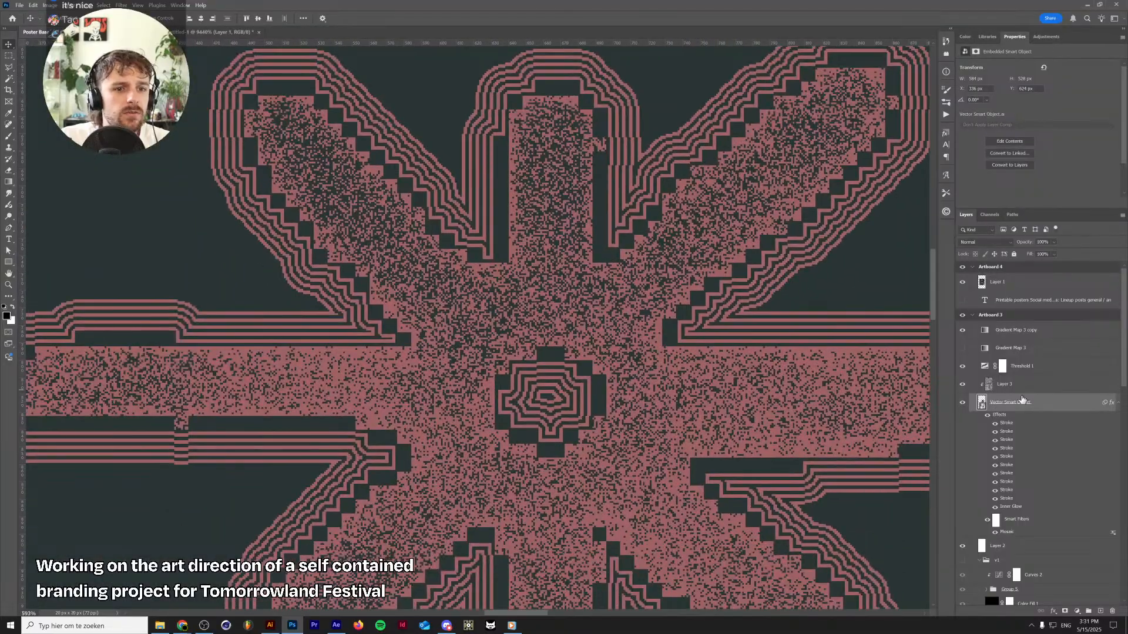
Apply a Mosaic filter with a cell size of 2 to the noisy clouds layer clipped to the star
click(770, 289)
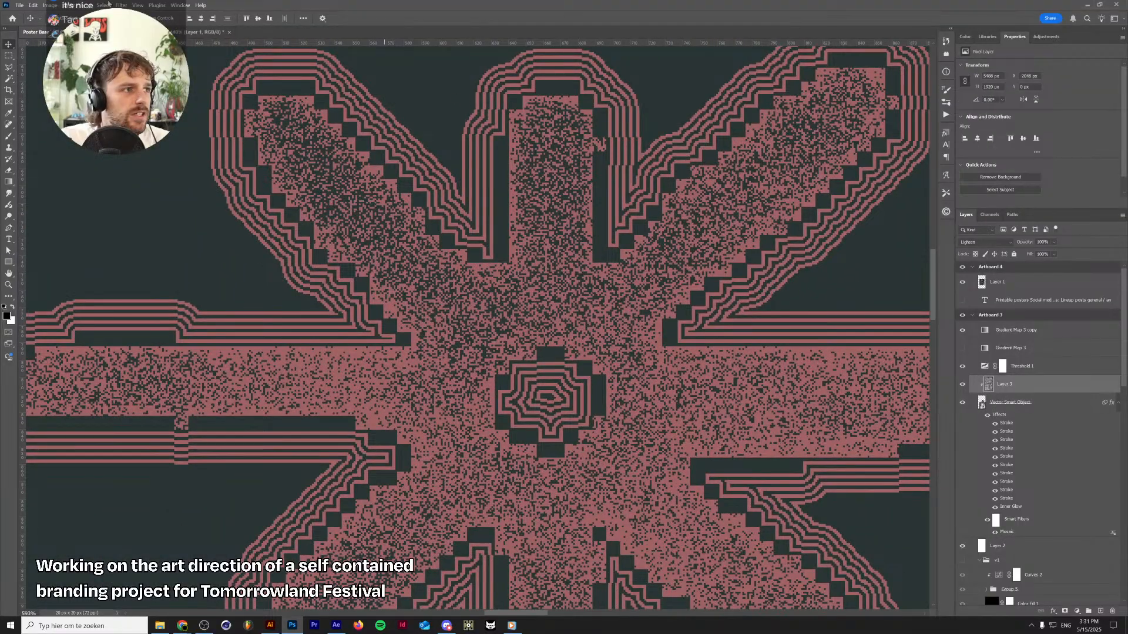
click(123, 5)
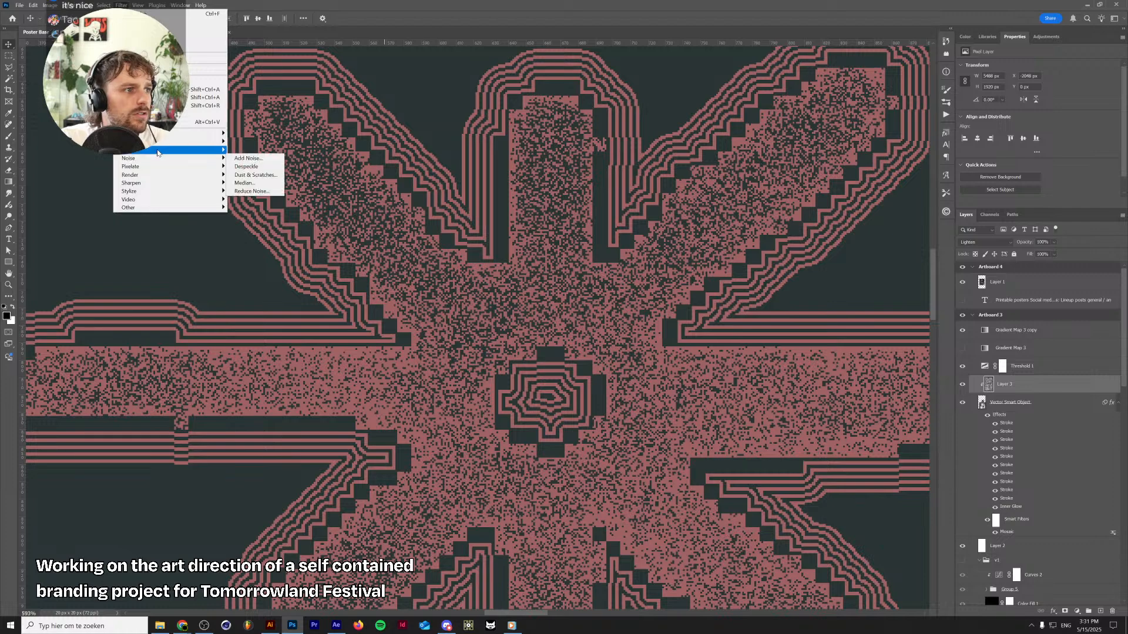
mouse_move(158, 168)
click(250, 207)
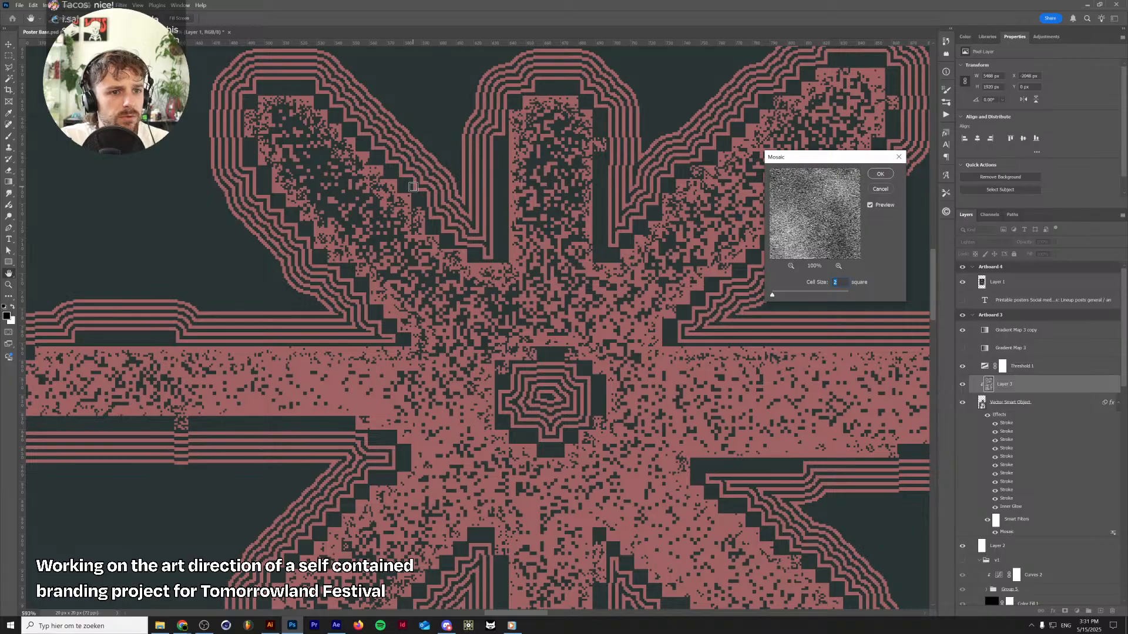
key(Return)
Review the star beside the other artboards, and switch to the black glyph pattern artwork in Illustrator
scroll(420, 171, down, 12)
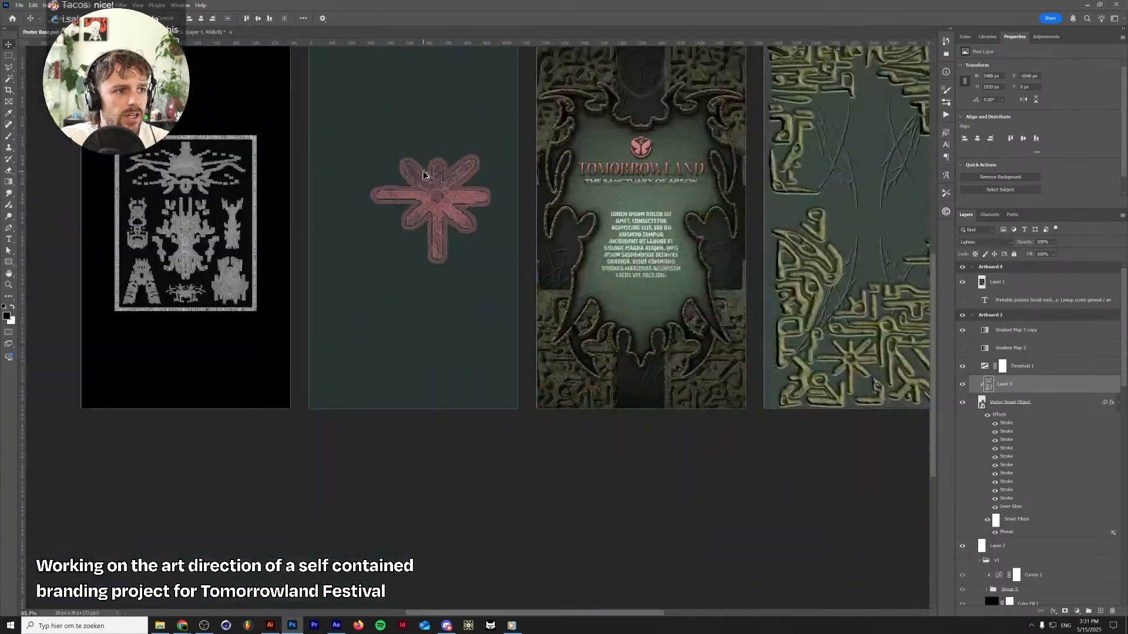
drag(422, 174, 487, 237)
scroll(490, 237, up, 1)
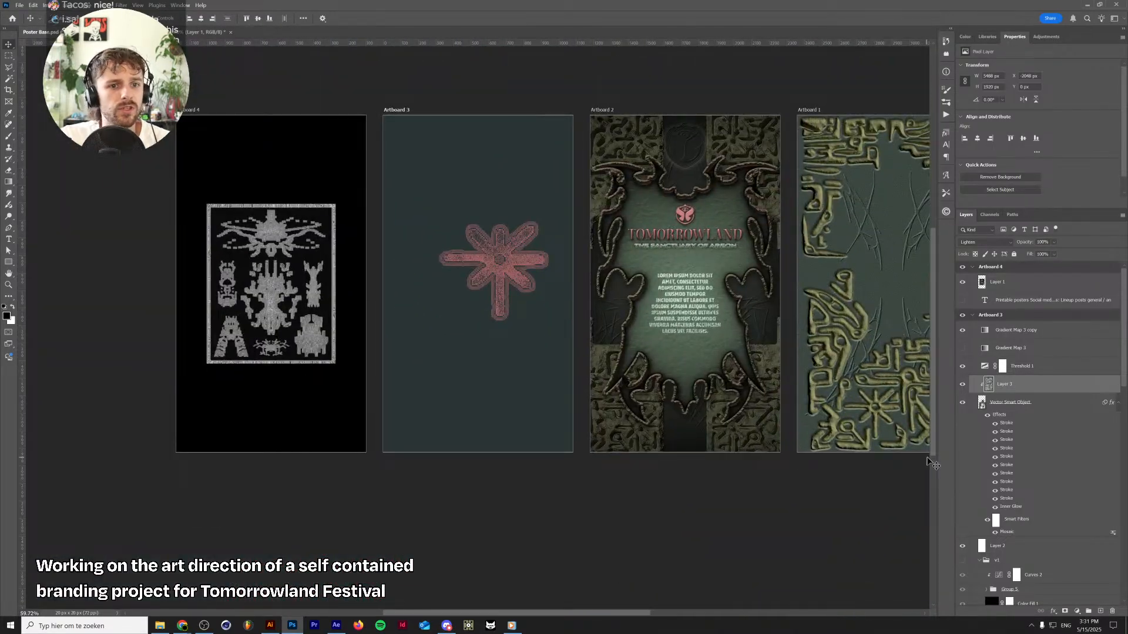
click(270, 625)
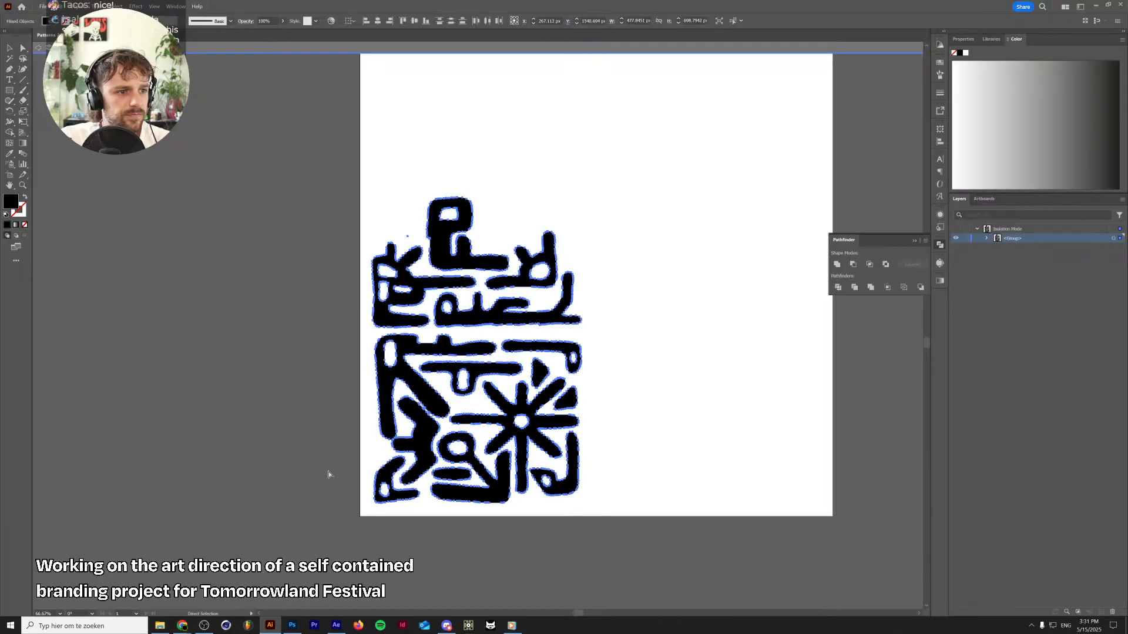
scroll(335, 468, up, 2)
click(10, 48)
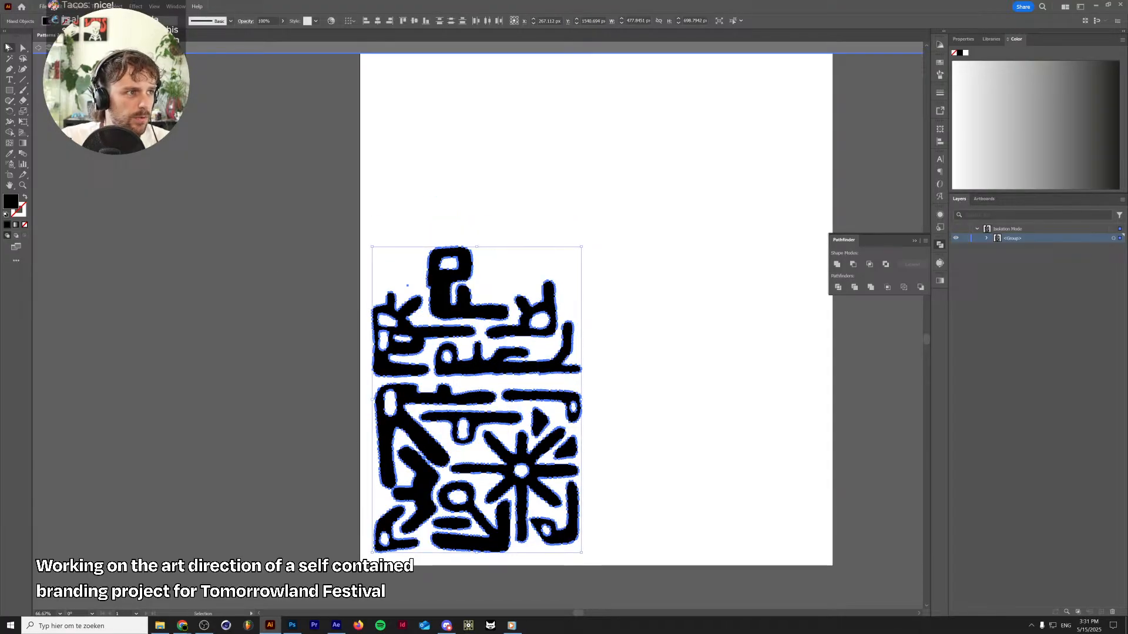
click(43, 7)
mouse_move(59, 43)
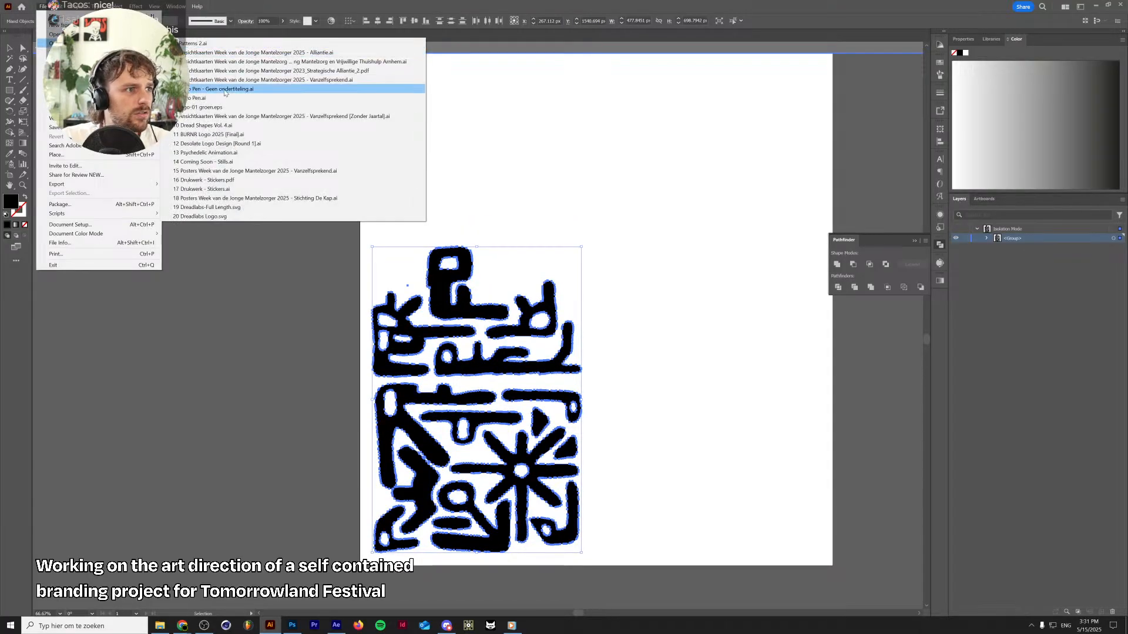
Switch to Photoshop and duplicate the Pattern Rocks smart object from Artboard 1 into Artboard 3, directly beneath Layer 2
click(292, 625)
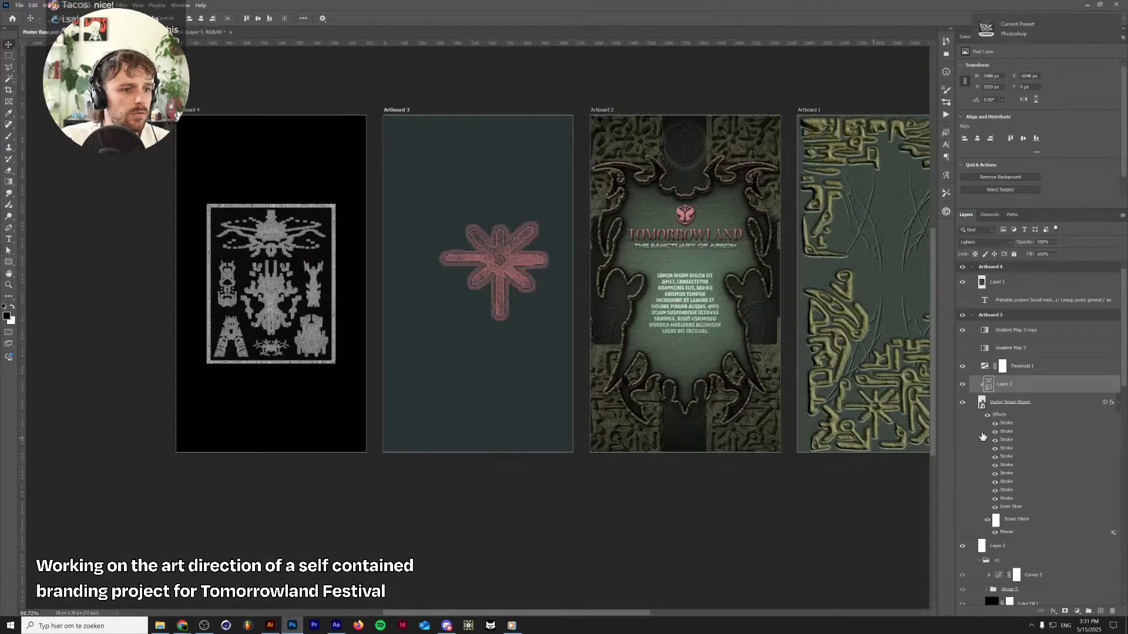
scroll(1024, 555, down, 10)
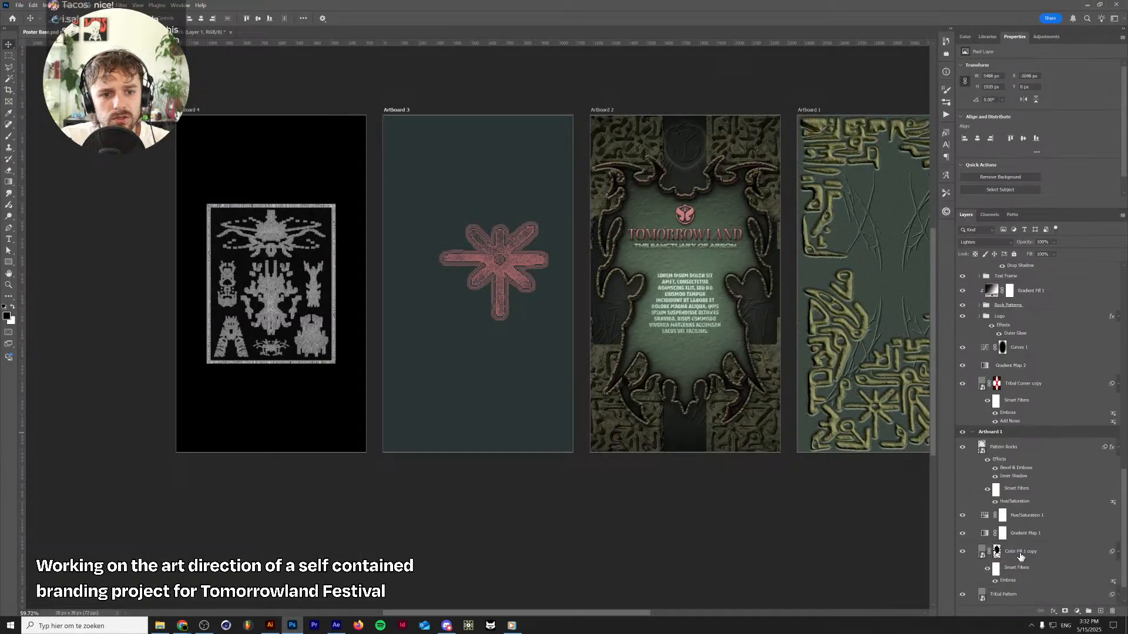
click(1014, 568)
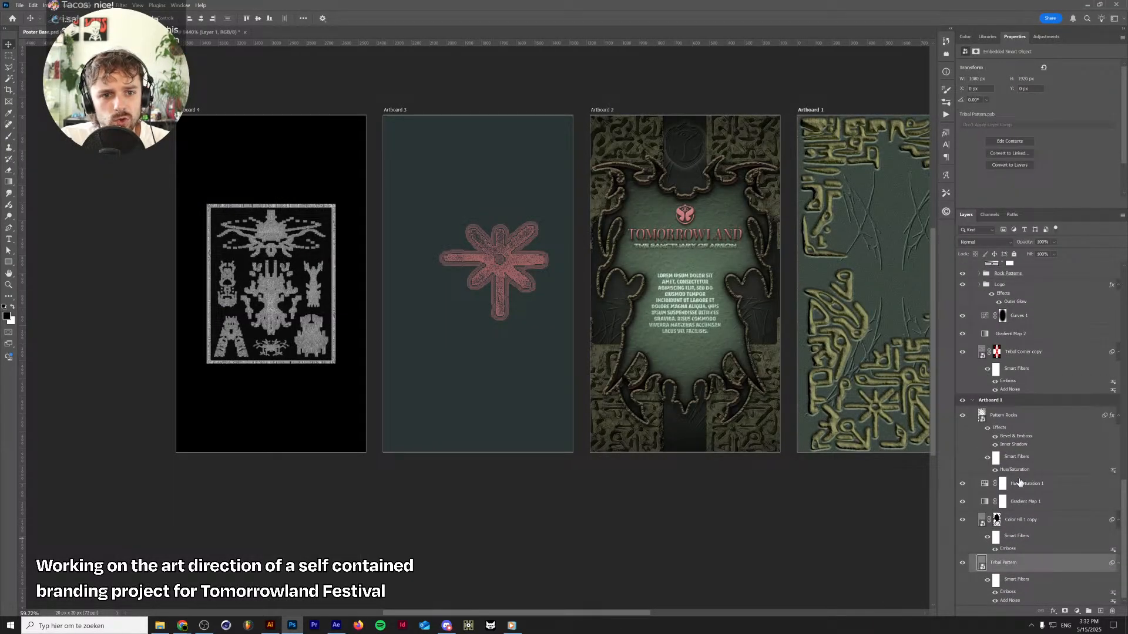
click(1008, 418)
scroll(1031, 470, up, 3)
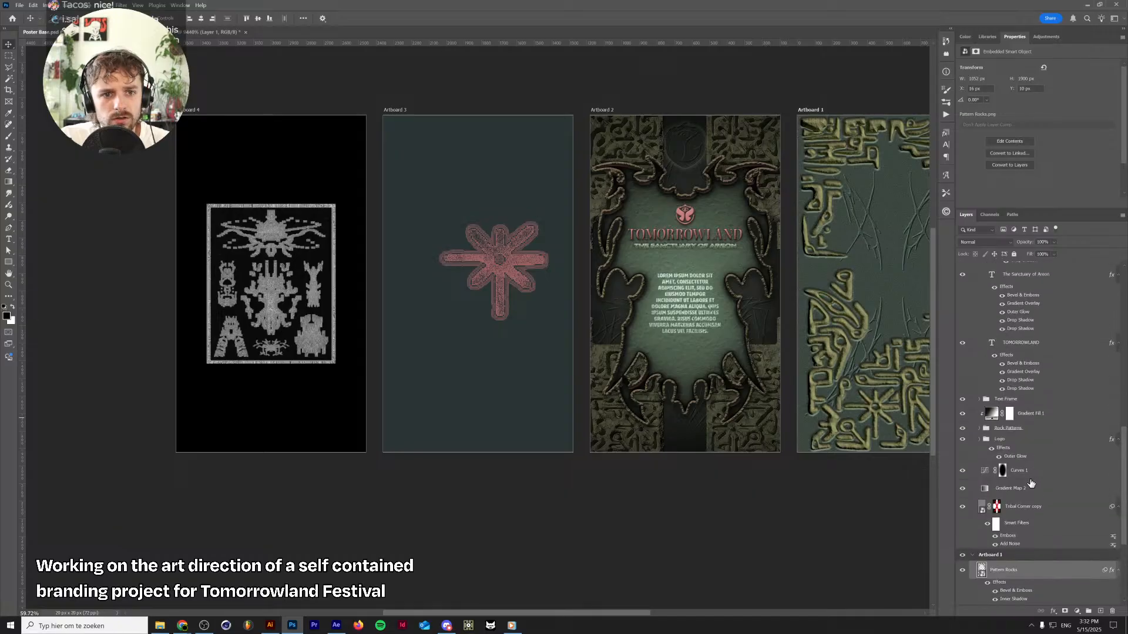
mouse_move(1024, 568)
mouse_down()
mouse_move(1091, 161)
mouse_move(1054, 276)
mouse_move(1038, 574)
mouse_move(1021, 556)
mouse_up()
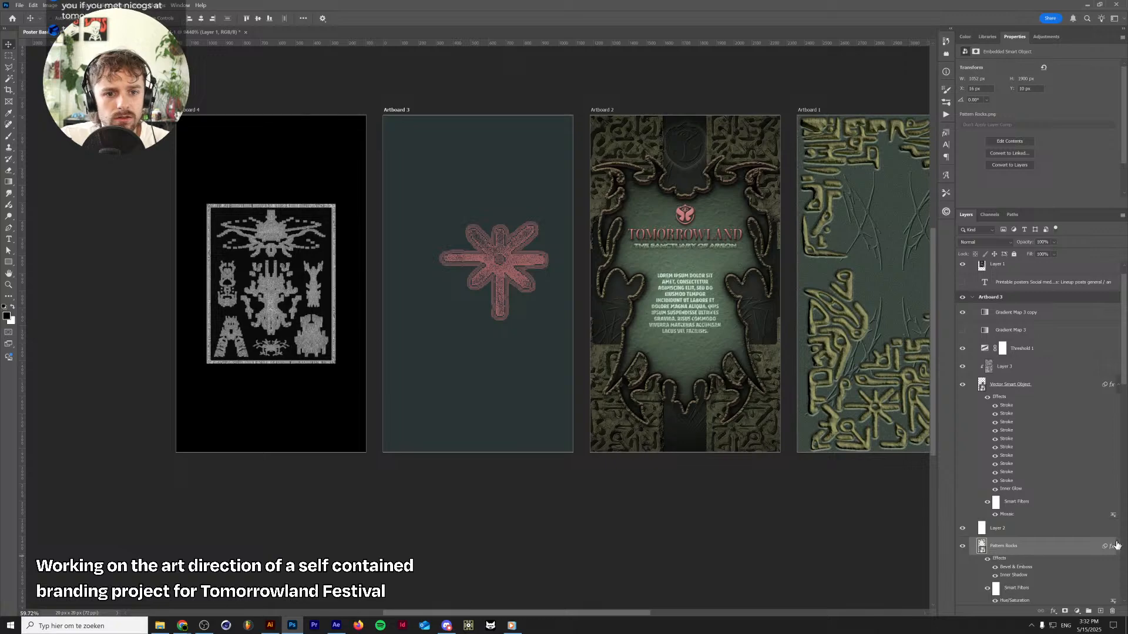
Clear the layer style and the smart filters from the Pattern Rocks copy in Artboard 3
right_click(1110, 548)
click(1081, 505)
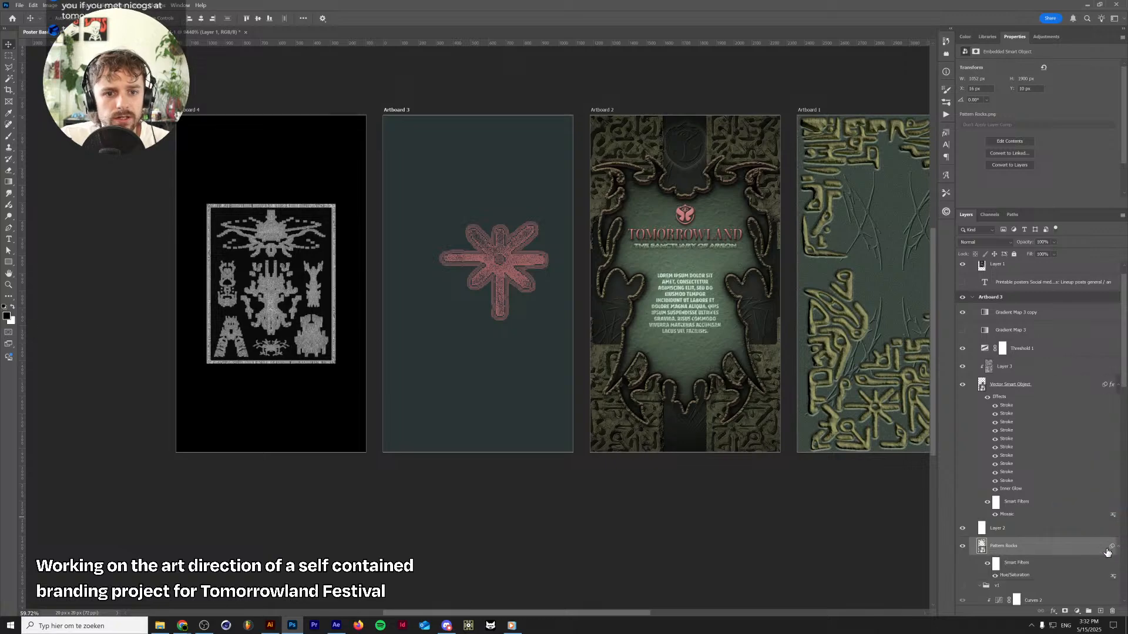
right_click(1112, 549)
click(1084, 564)
Move the white Layer 2 beneath the Pattern Rocks copy in Artboard 3, and check the pattern around the star
click(999, 529)
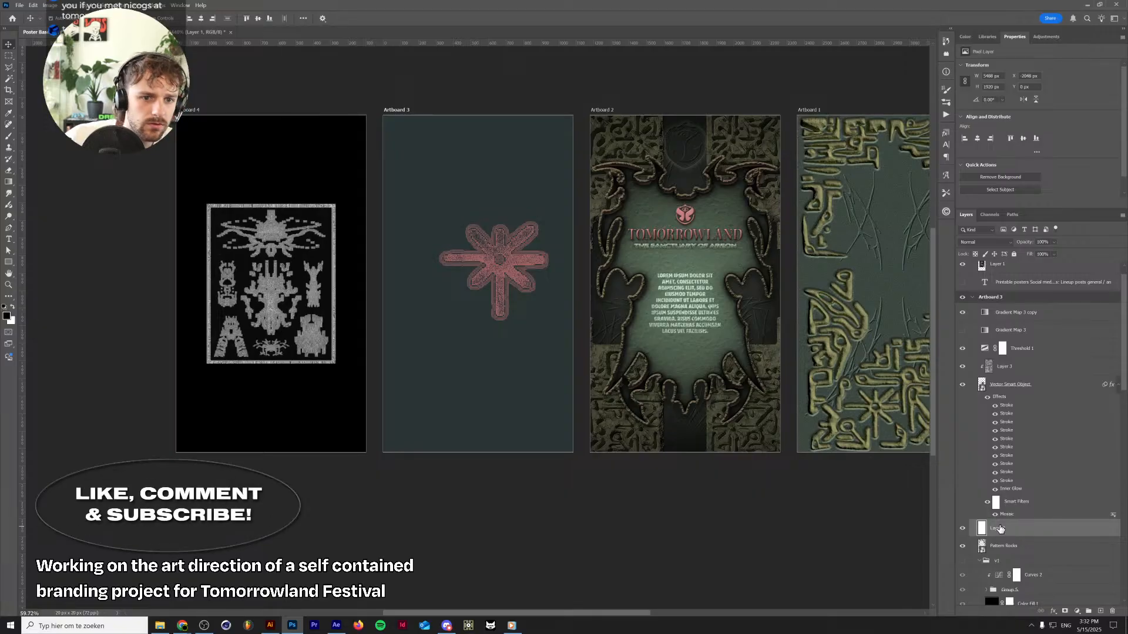
key(ctrl+bracketleft)
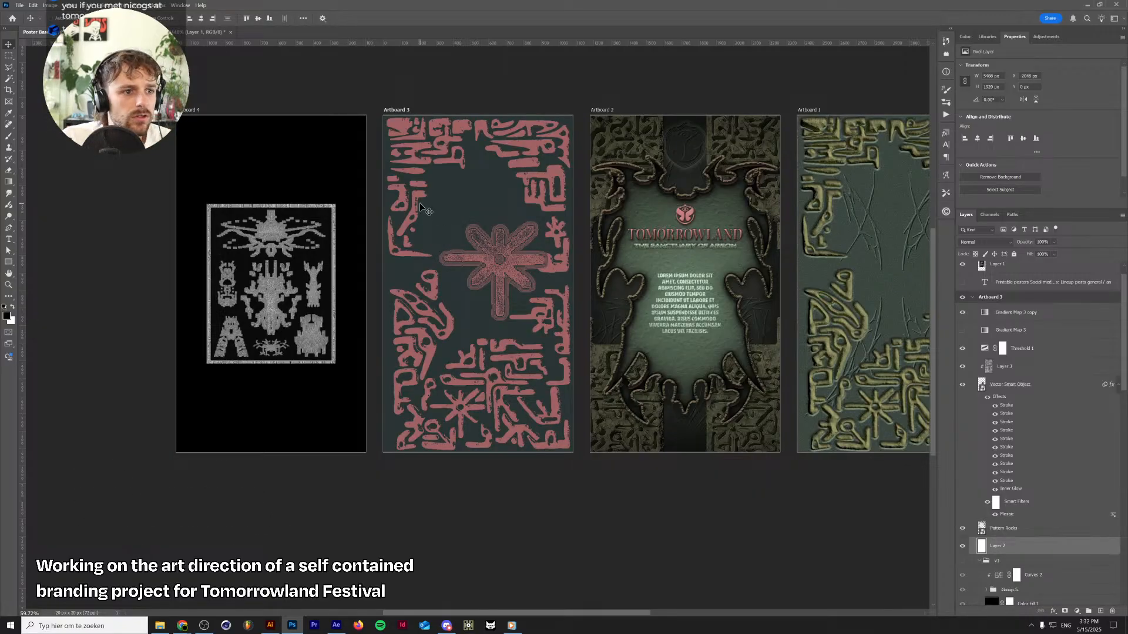
scroll(442, 211, up, 4)
scroll(523, 223, down, 2)
scroll(523, 223, up, 1)
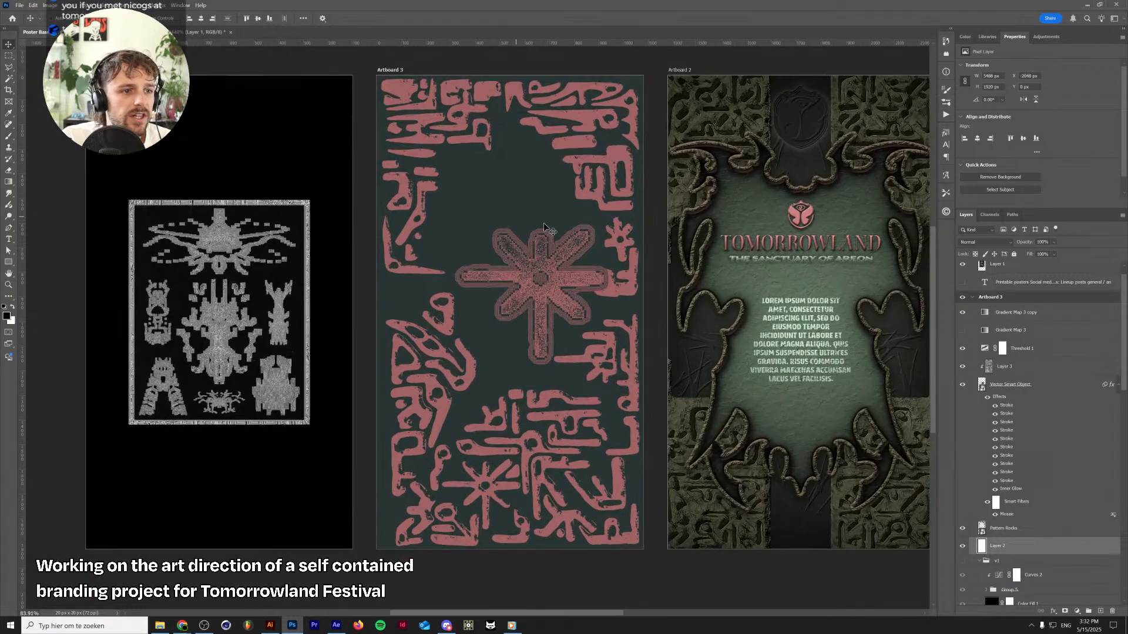
Copy the star's layer style, hide the star, and paste the style onto the Pattern Rocks copy
right_click(1095, 386)
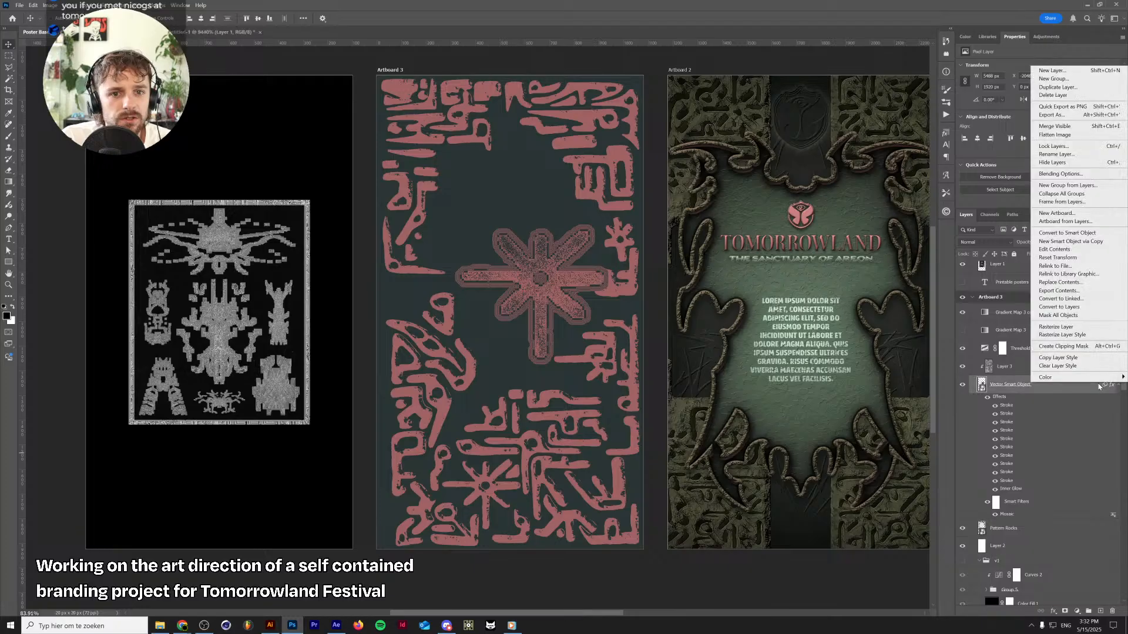
click(1087, 358)
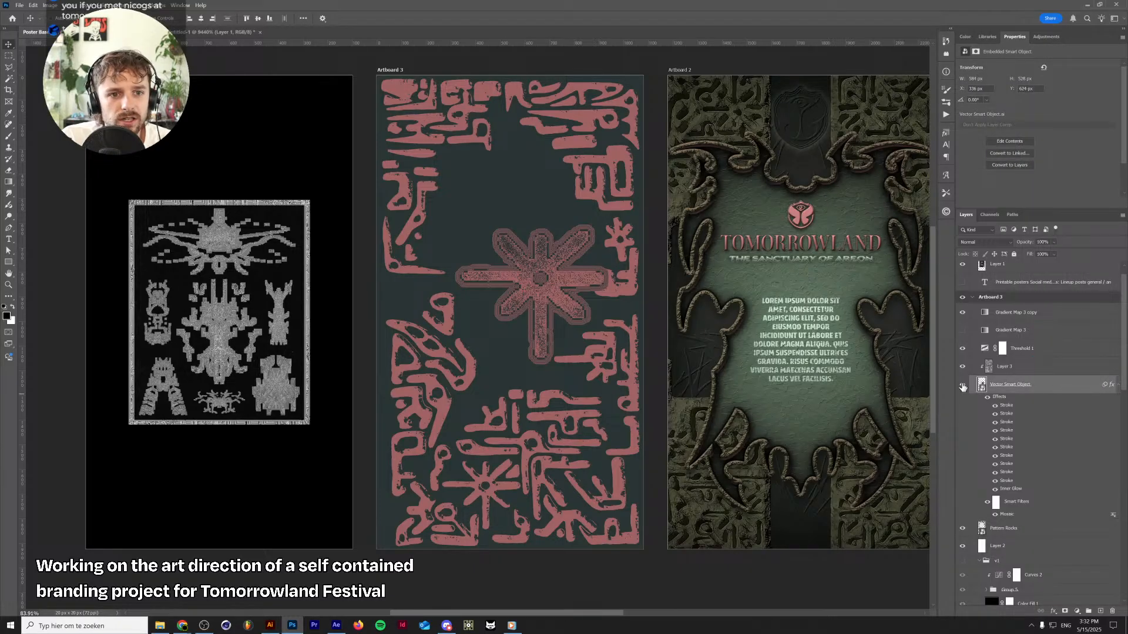
click(962, 385)
right_click(1020, 529)
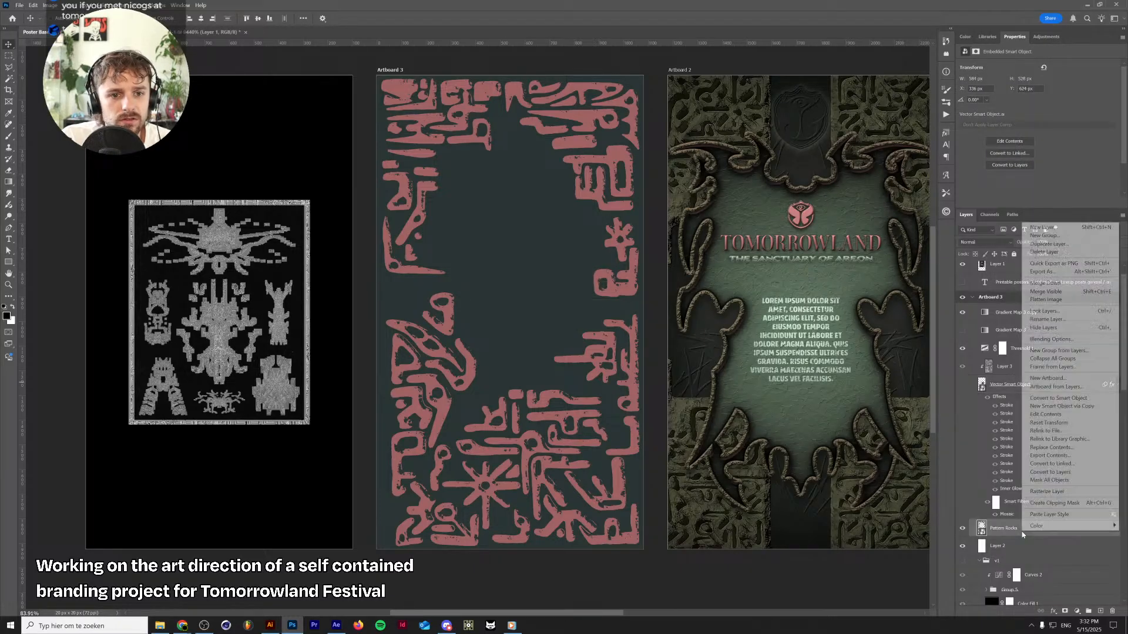
click(1052, 515)
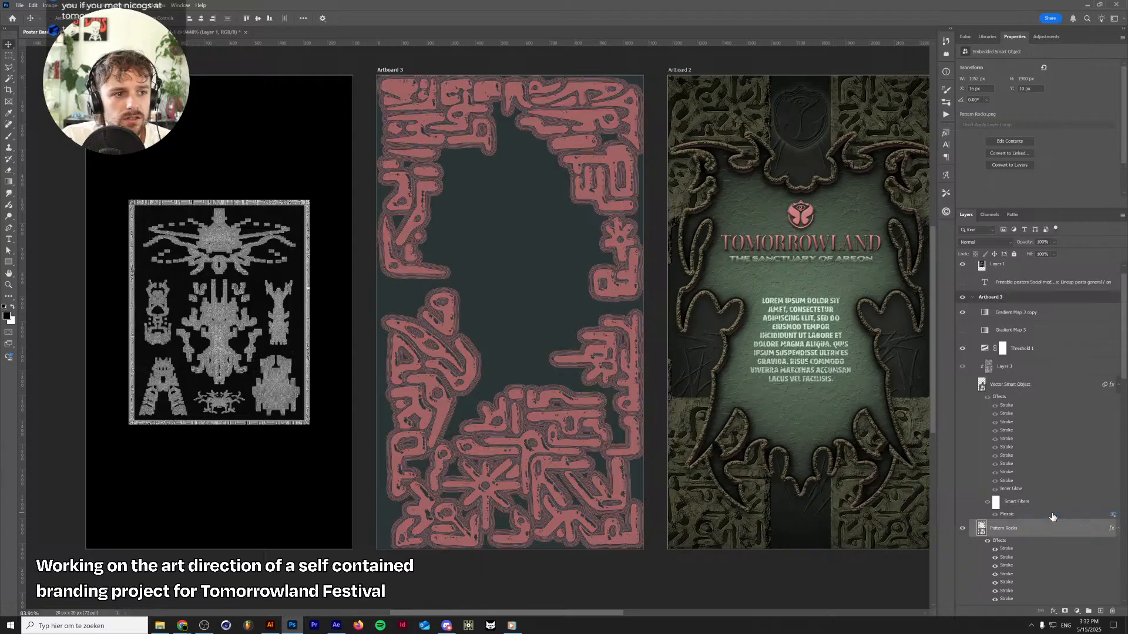
Examine the outlined glyph pattern up close, and inspect the Pattern Rocks smart object's source artwork before closing it
scroll(464, 282, up, 8)
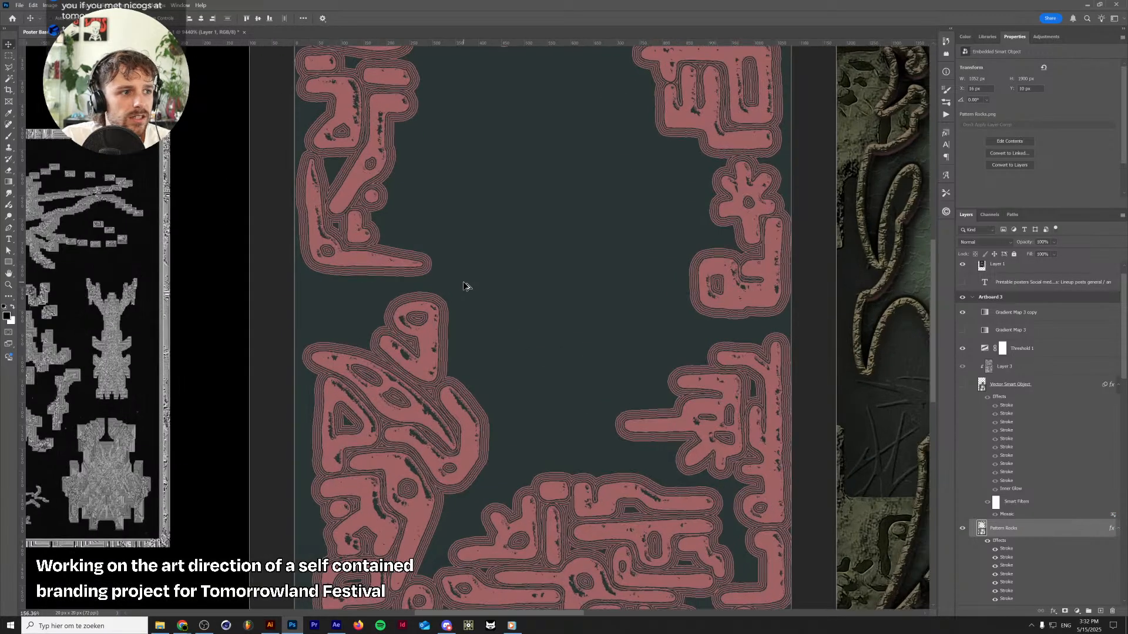
scroll(463, 288, down, 10)
scroll(463, 288, up, 2)
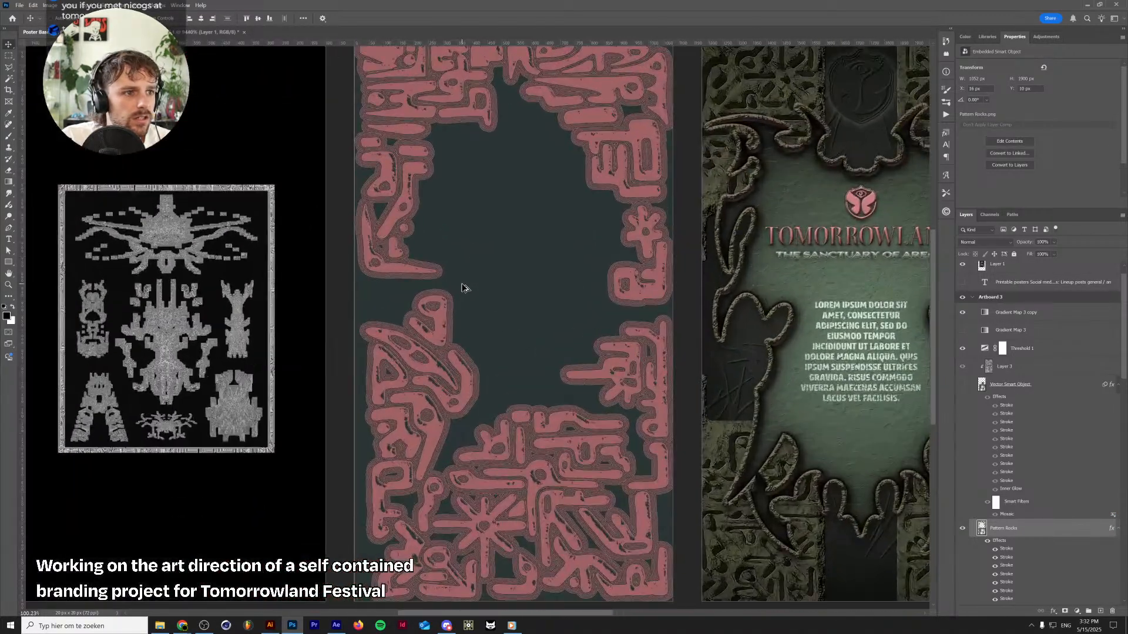
double_click(983, 526)
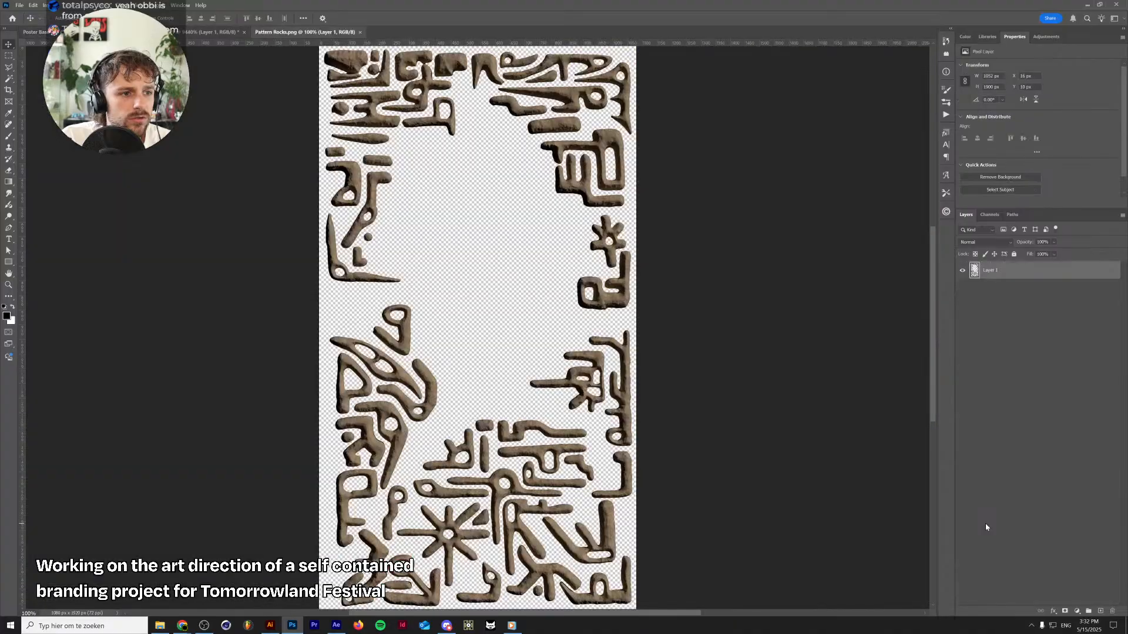
click(360, 33)
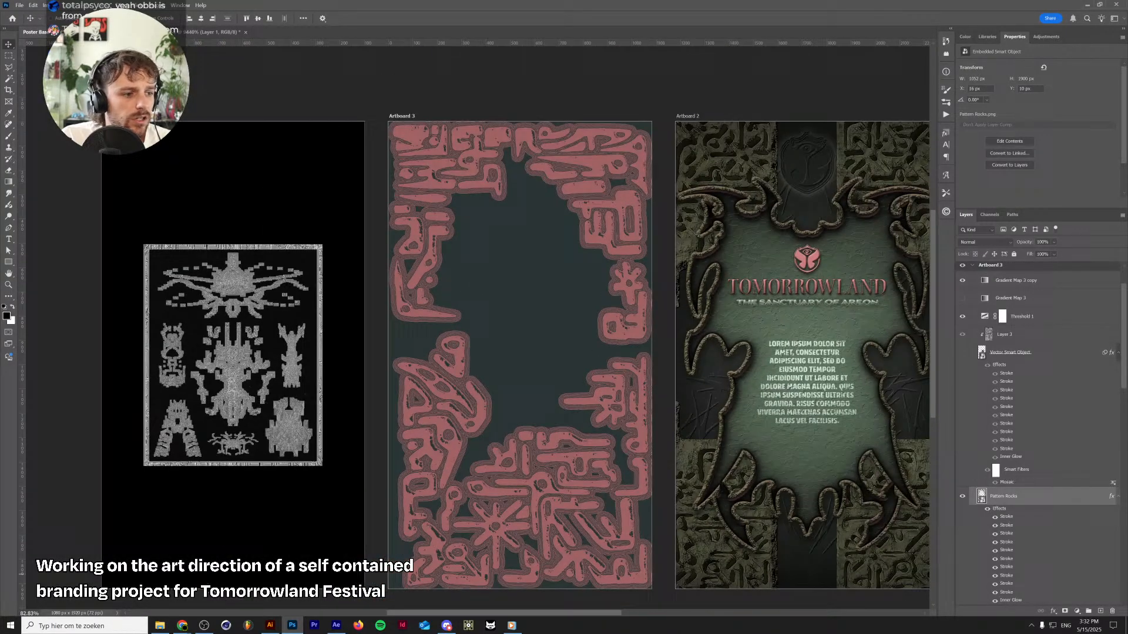
Switch to Illustrator and open Patterns 1.ai from the Poster Design folder of the Tomorrowland tutorial
click(271, 626)
key(ctrl+o)
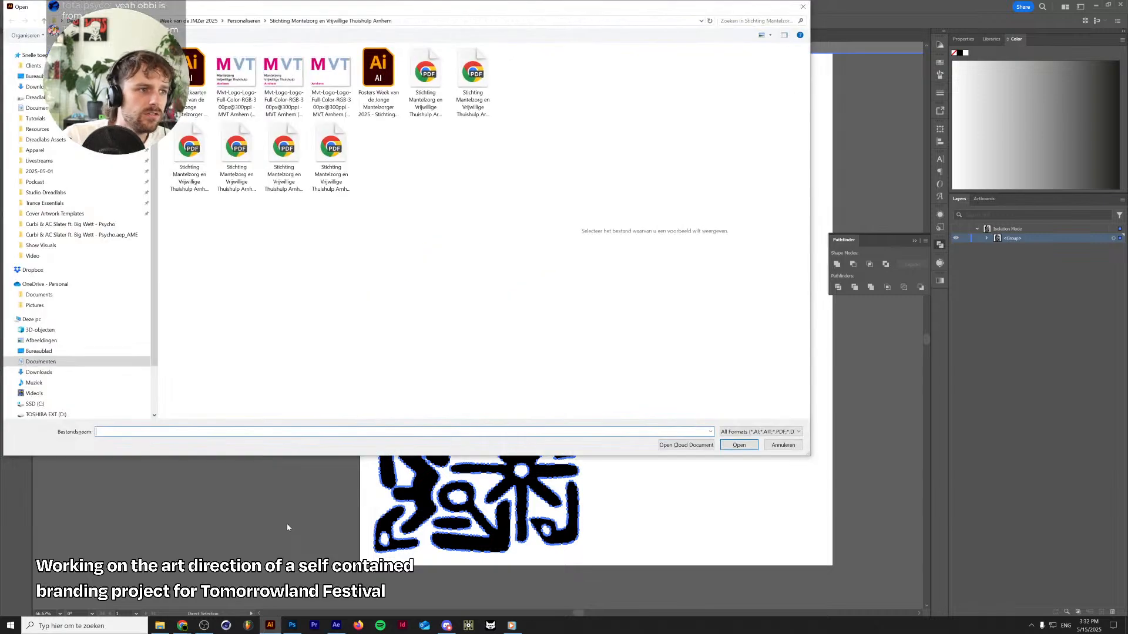
click(265, 21)
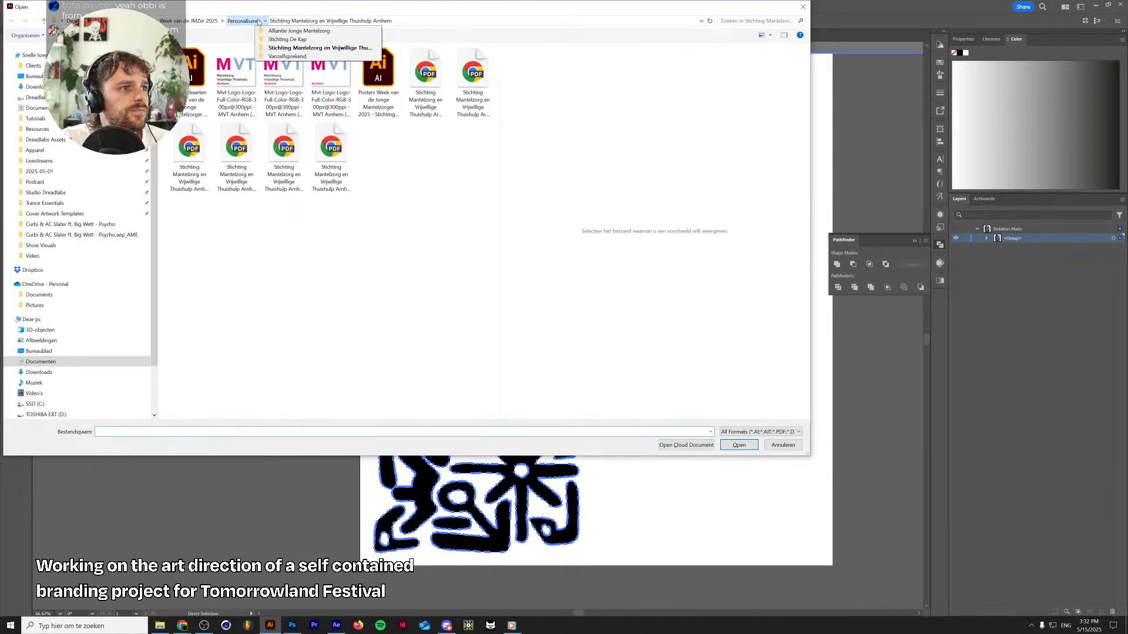
mouse_move(184, 22)
click(37, 128)
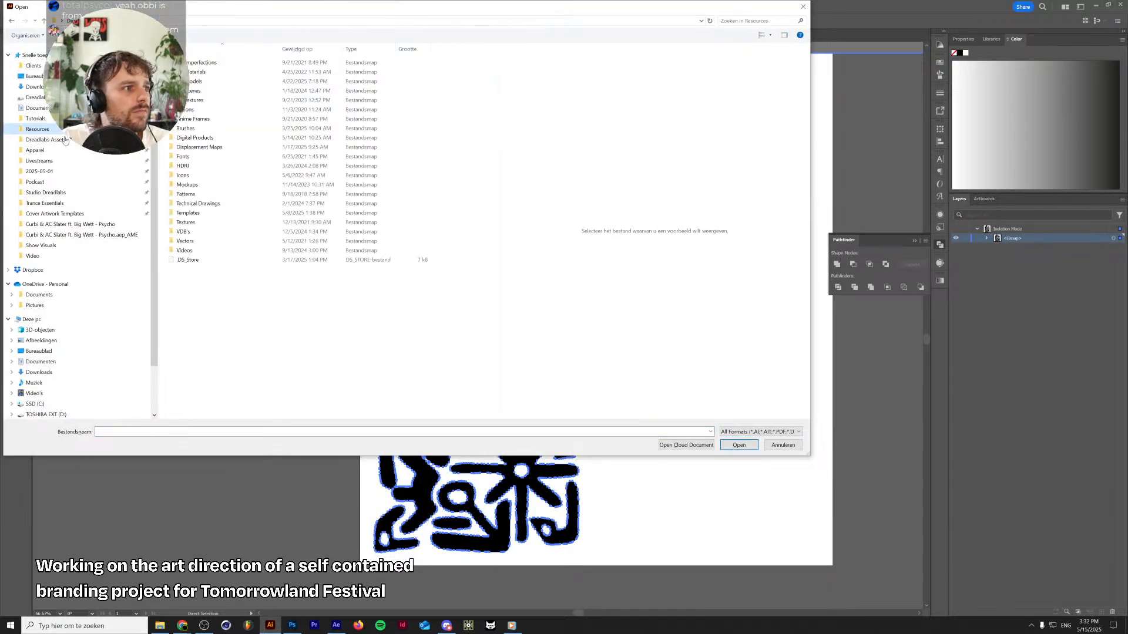
click(35, 118)
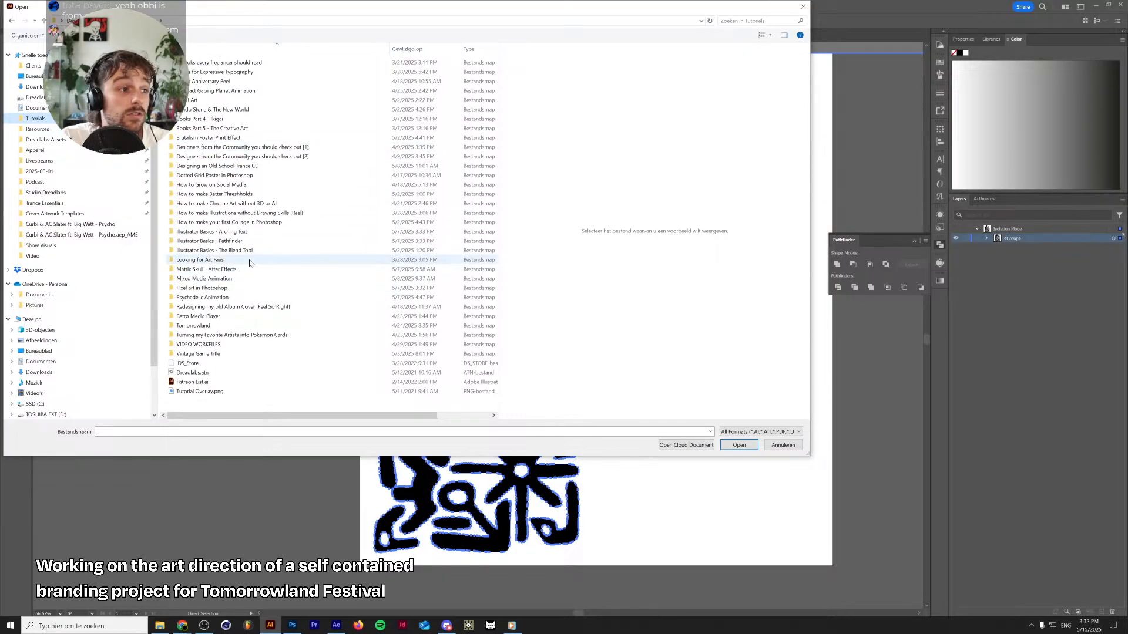
double_click(222, 326)
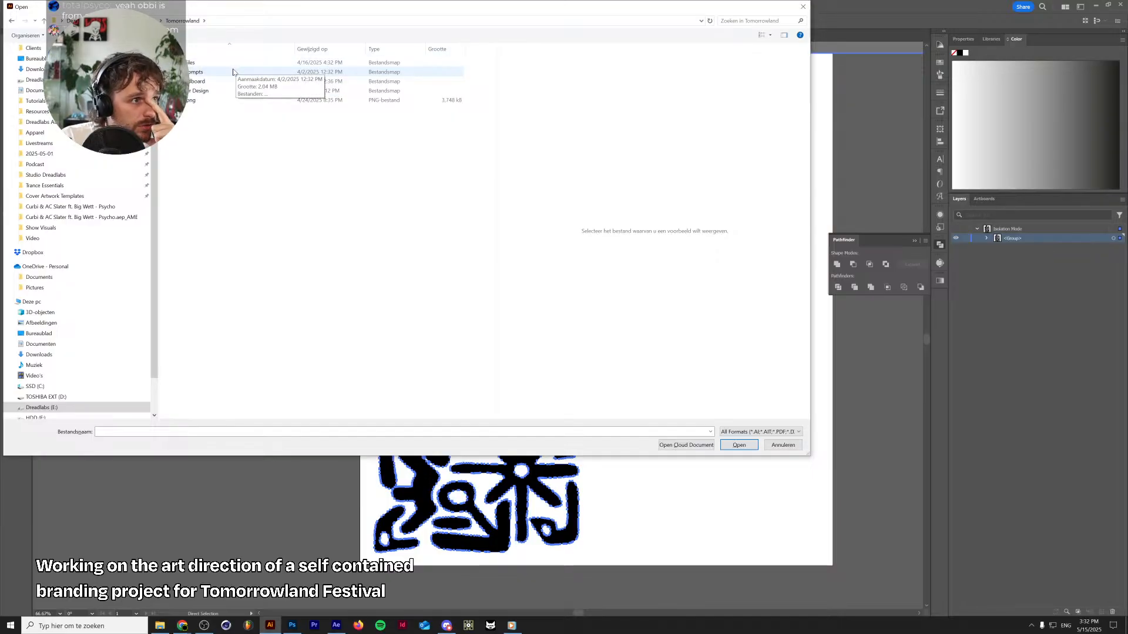
double_click(228, 91)
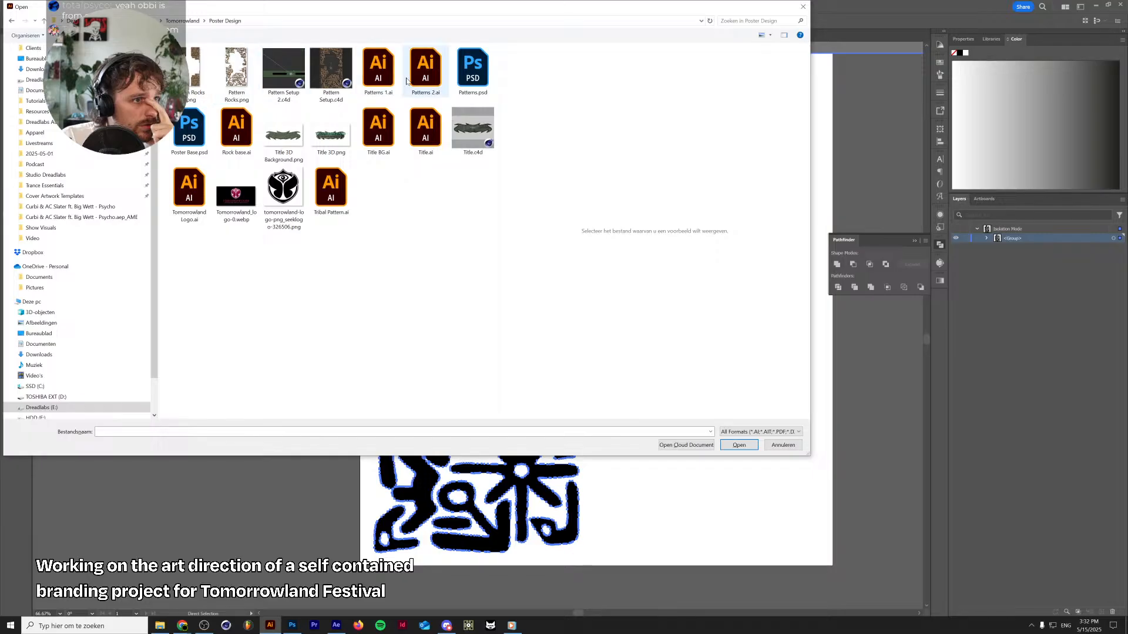
double_click(388, 77)
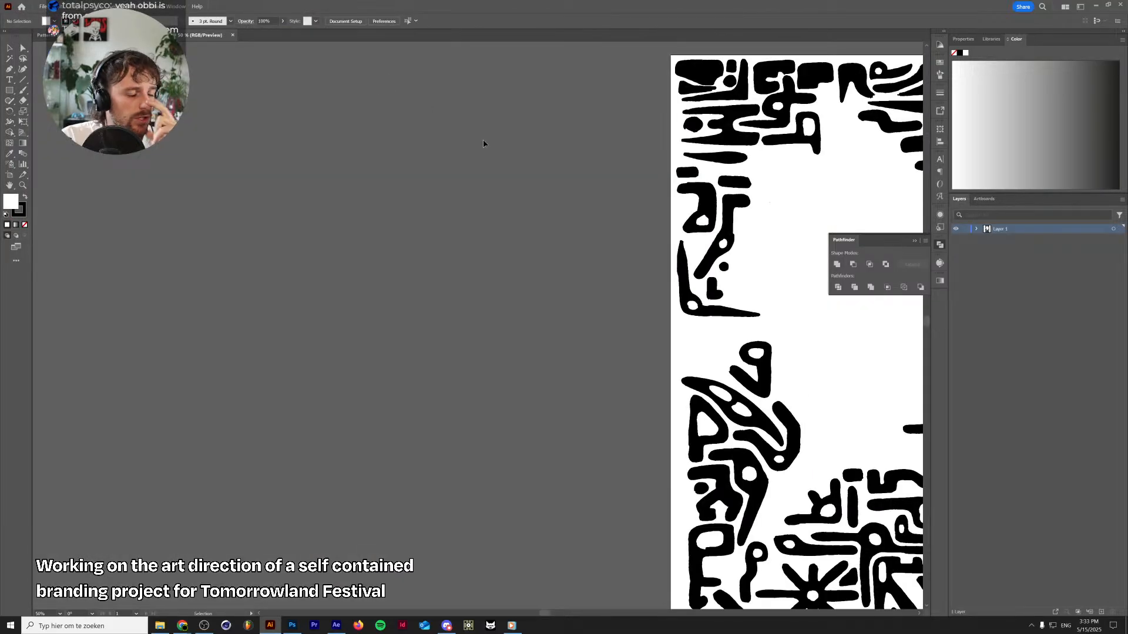
Select all the black glyphs and apply Offset Path with an offset of -5 px and round joins
drag(515, 160, 139, 84)
scroll(489, 203, down, 2)
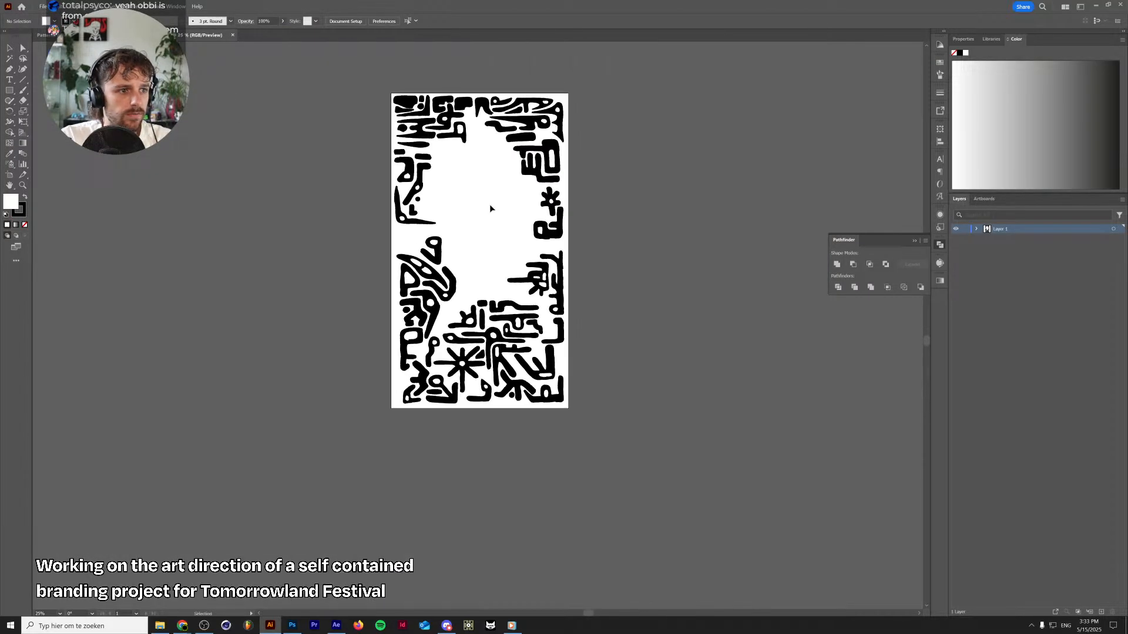
key(ctrl+a)
scroll(487, 210, up, 2)
key(a)
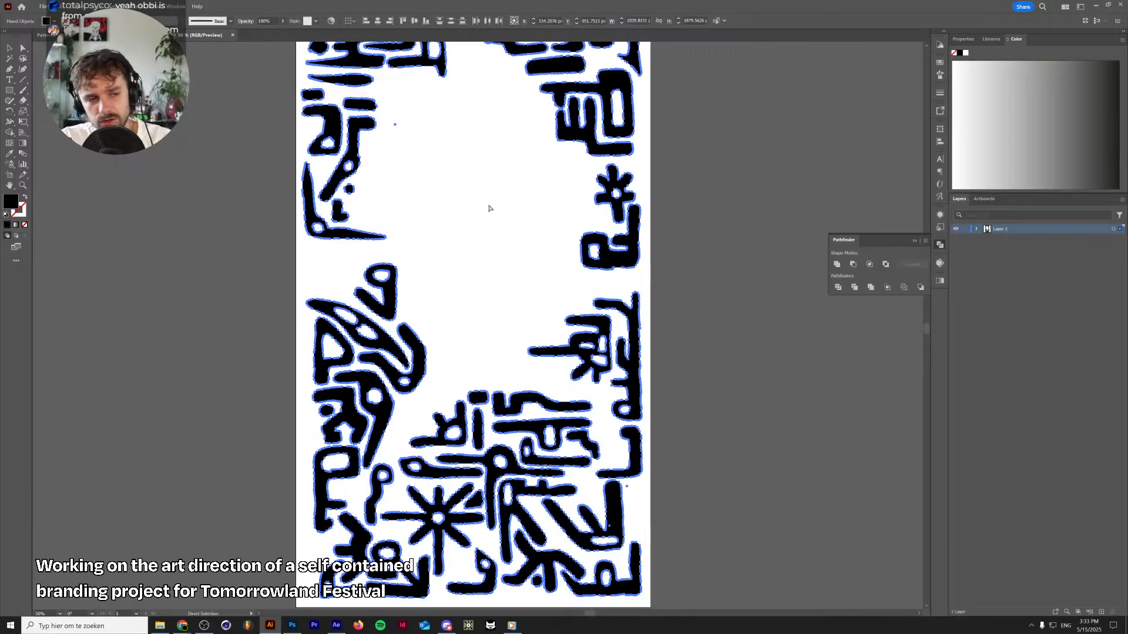
key(ctrl+alt+o)
key(shift+Down)
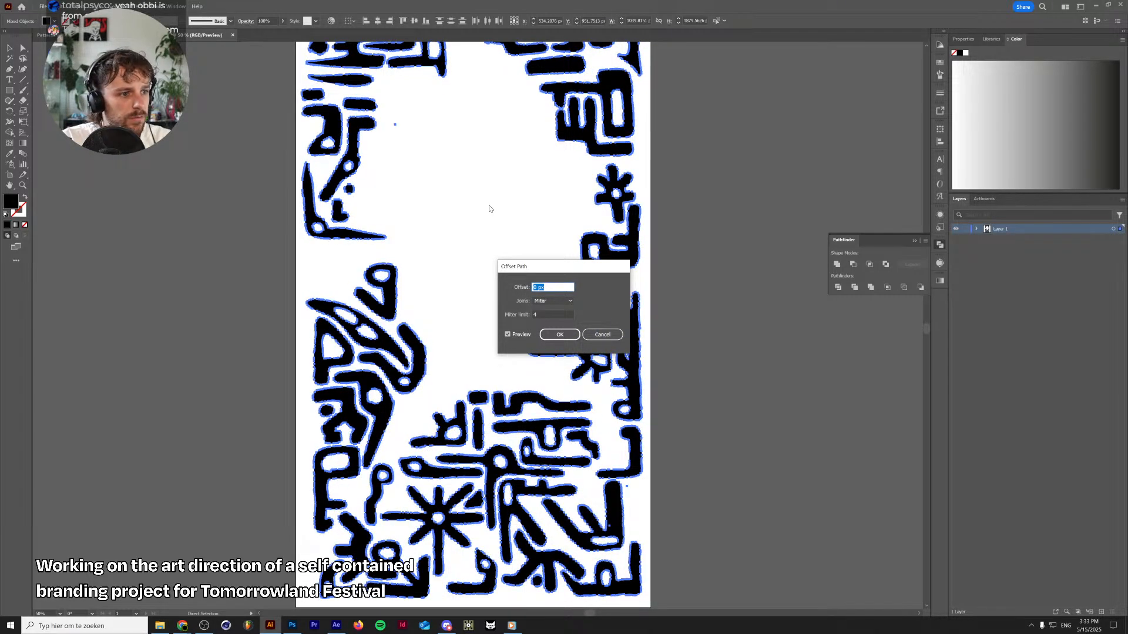
key(shift+Down)
key(Up)
key(Up)
key(Up)
key(Up)
key(Up)
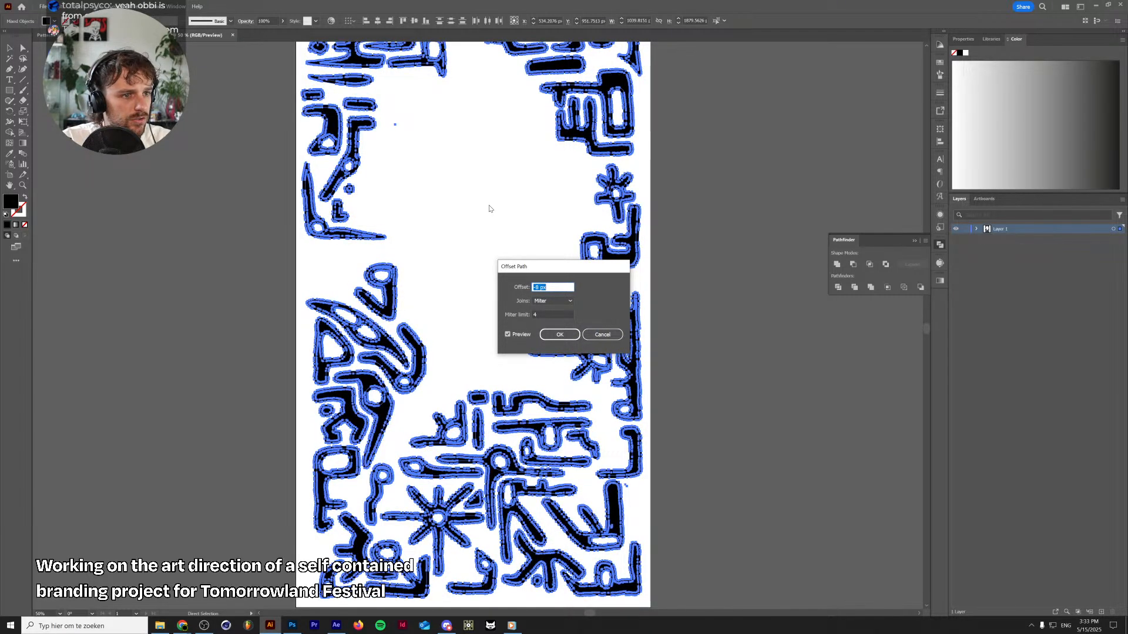
click(553, 301)
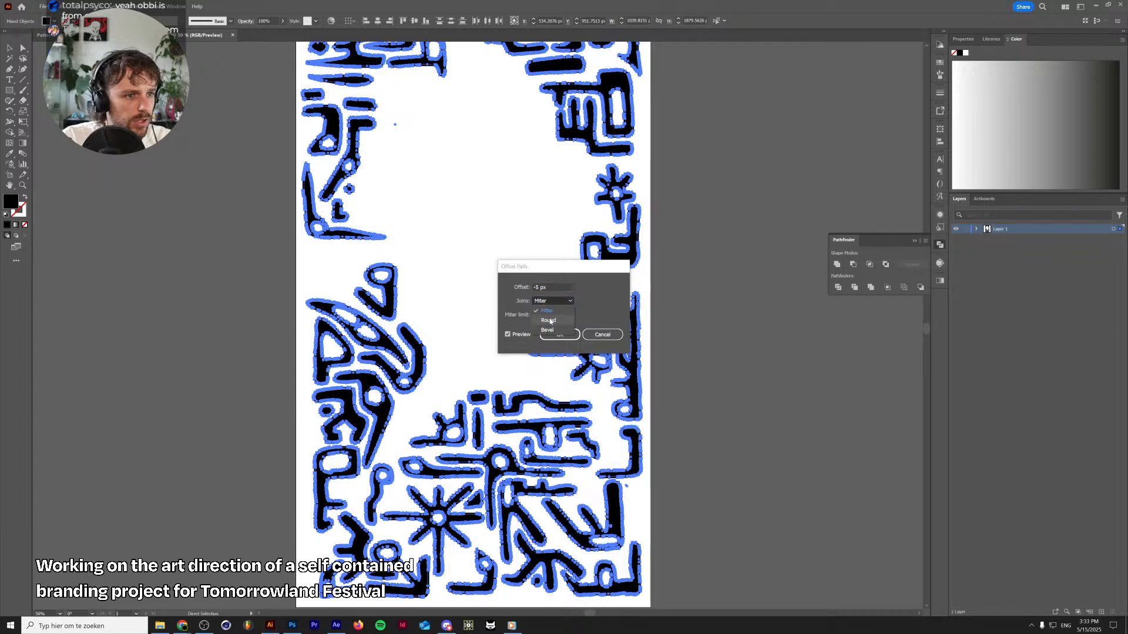
click(550, 317)
click(558, 334)
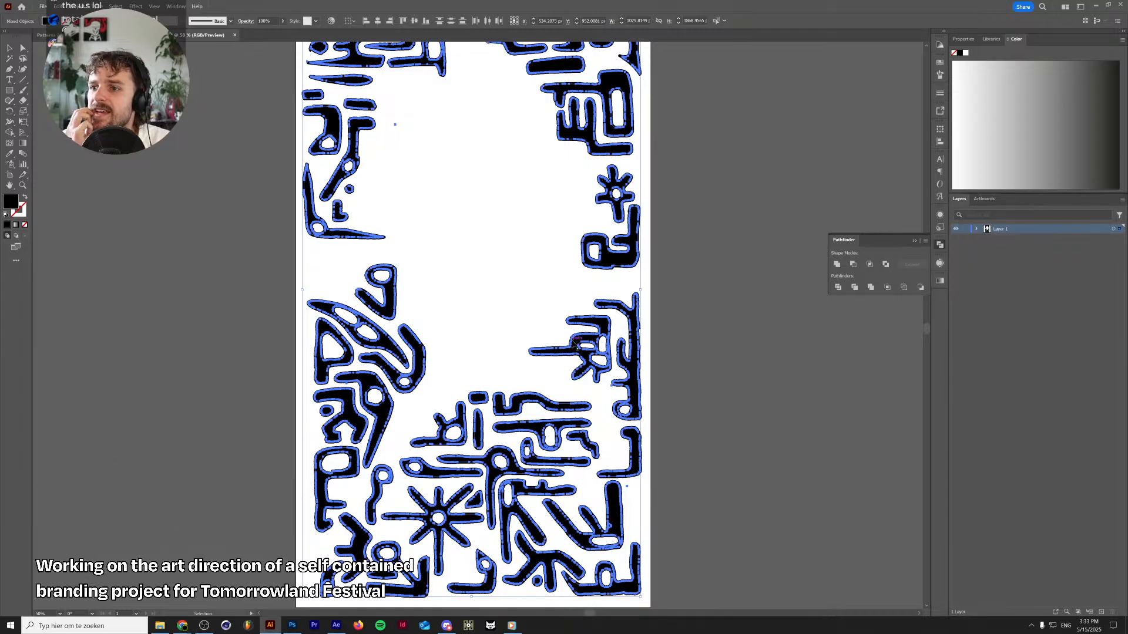
Deselect the offset glyphs and switch to the Poster Design folder in File Explorer
key(ctrl+shift+a)
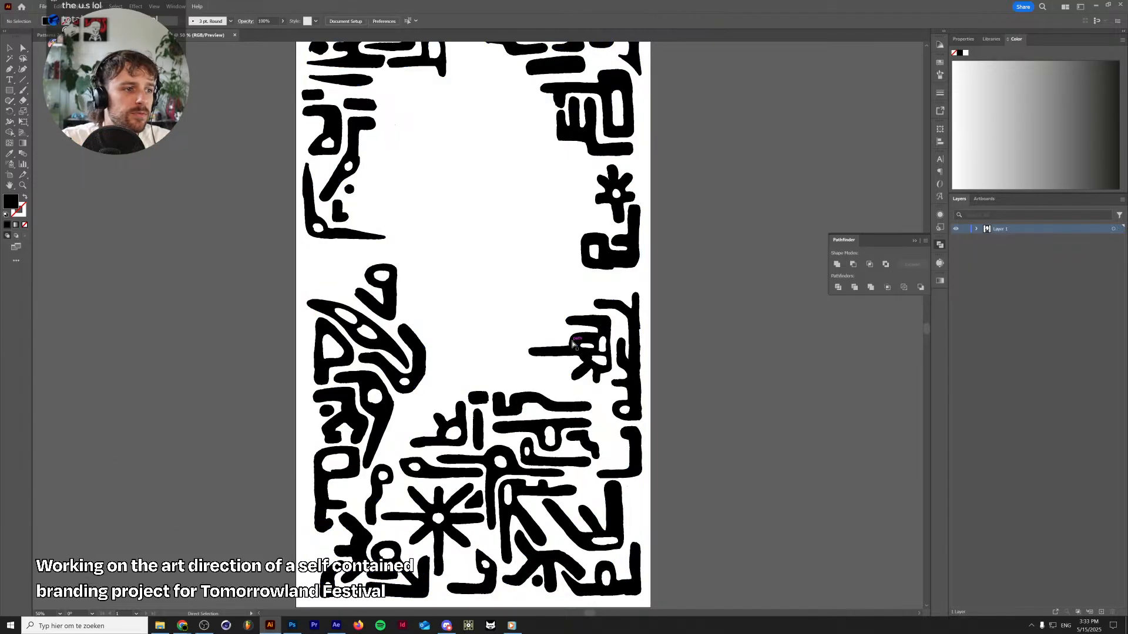
key(v)
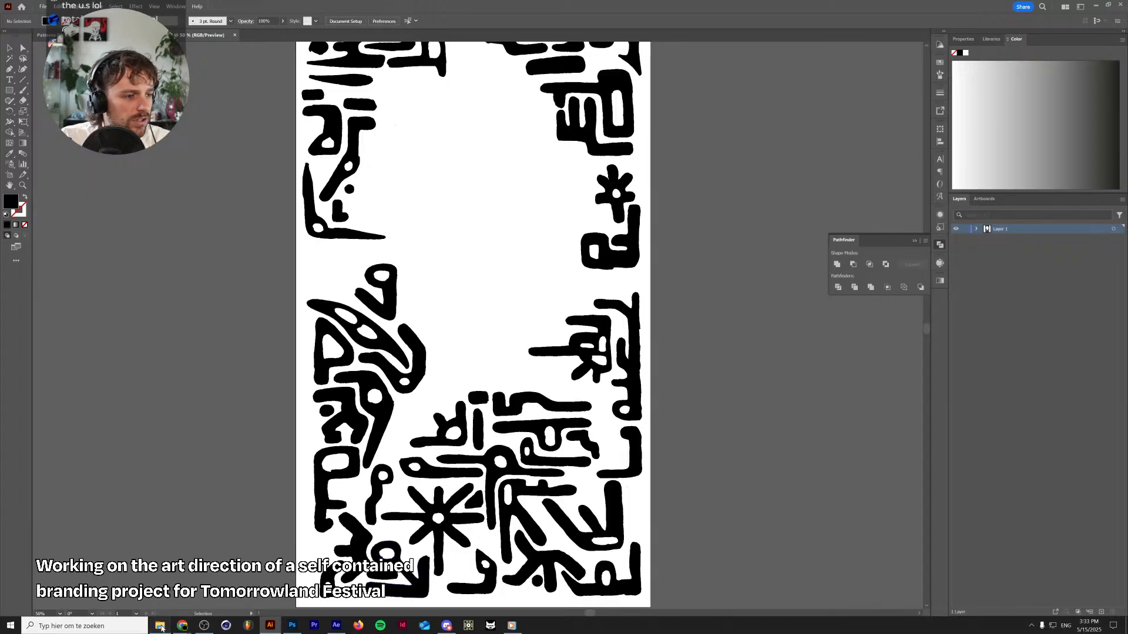
click(160, 626)
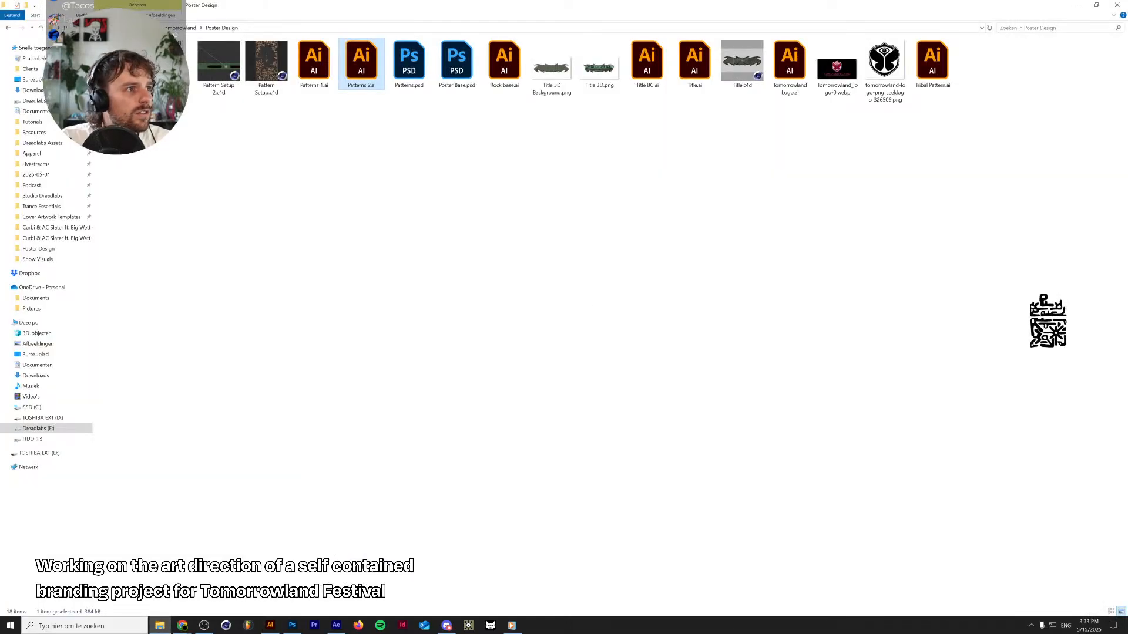
Look through File Explorer's view and file options for a dark mode setting, leaving the Poster Design folder unchanged
click(81, 15)
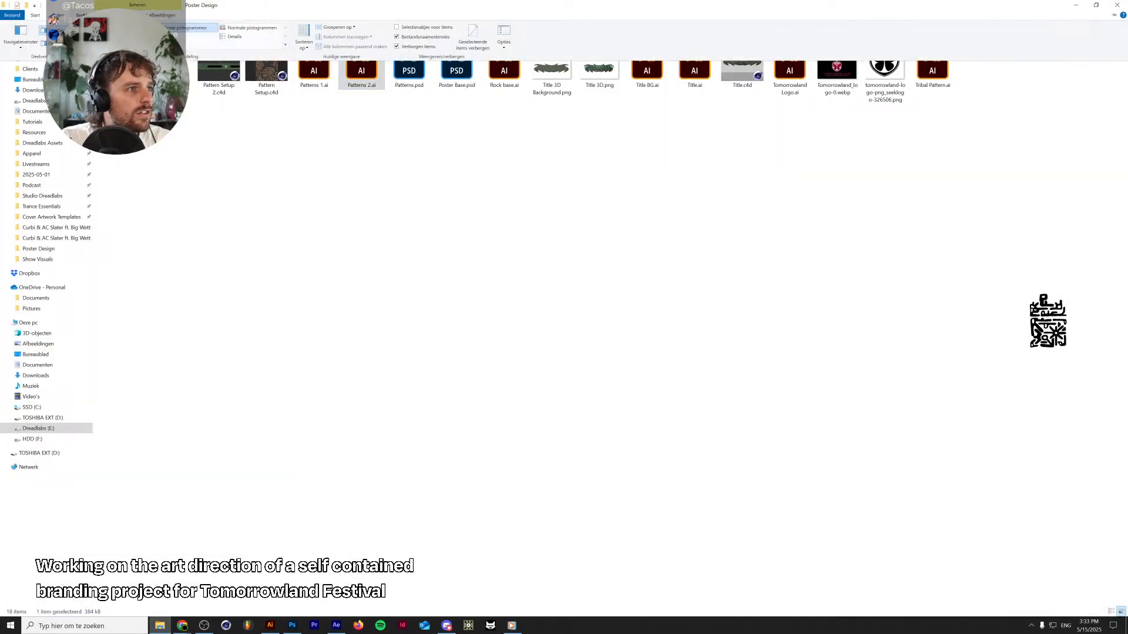
click(502, 43)
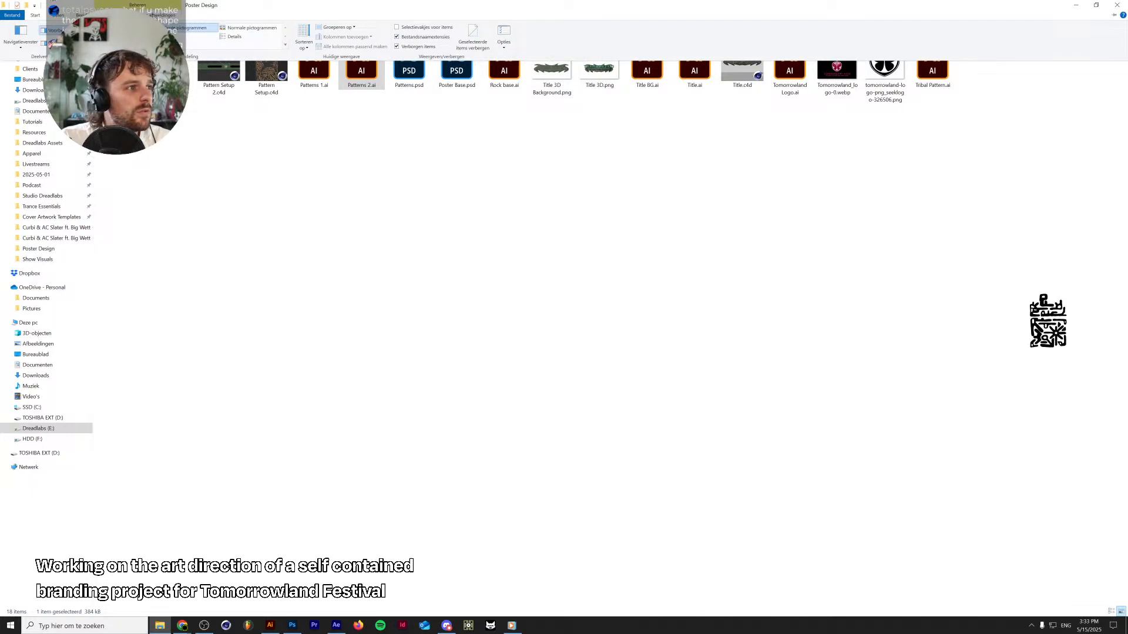
click(11, 15)
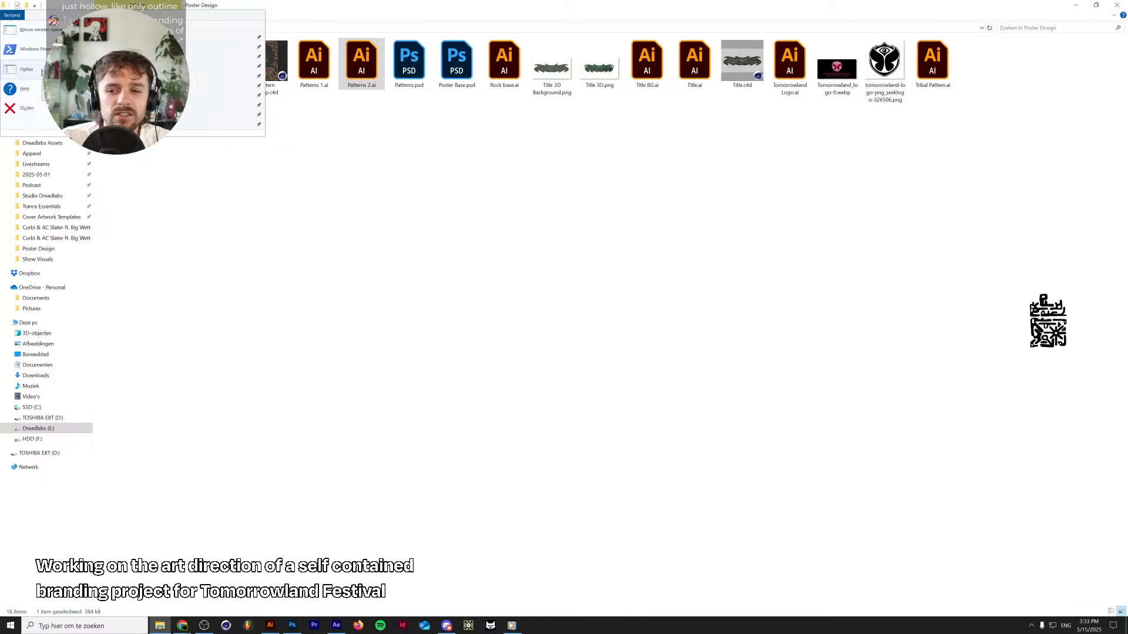
click(355, 299)
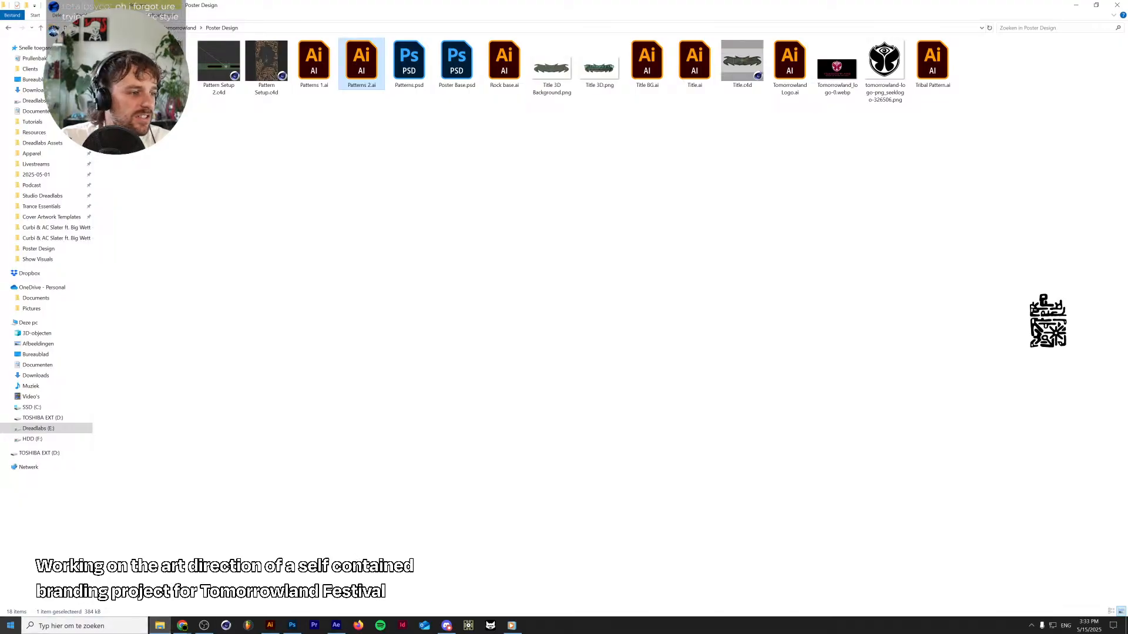
Search Windows for the settings, open the Configuratiescherm, and return to the glyph artwork in Illustrator
click(10, 626)
text(settings)
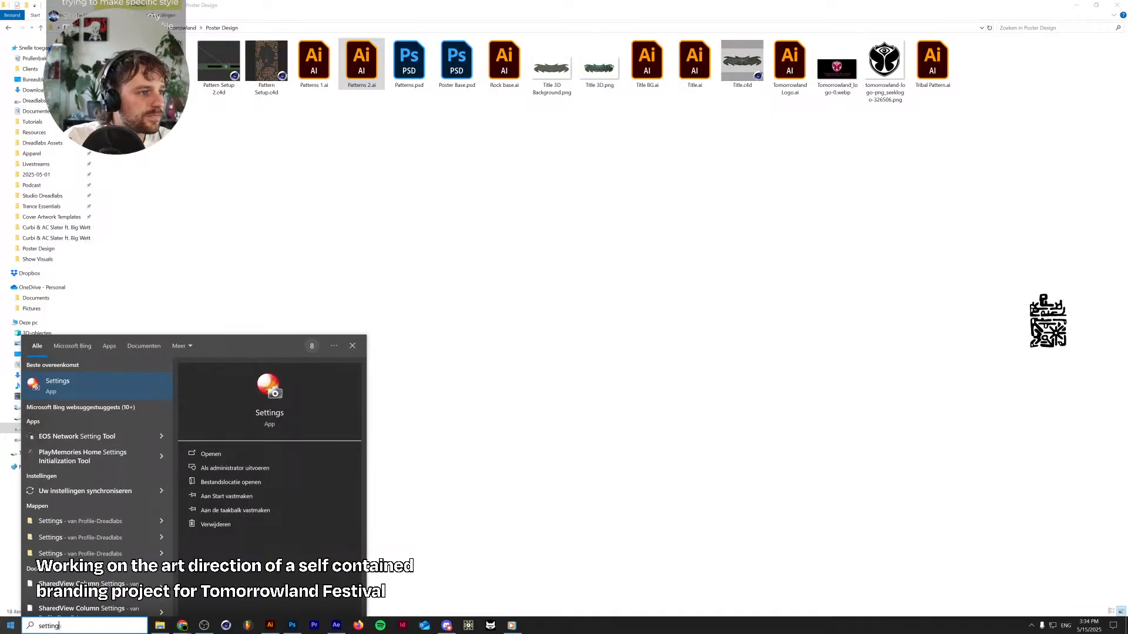
key(ctrl+a)
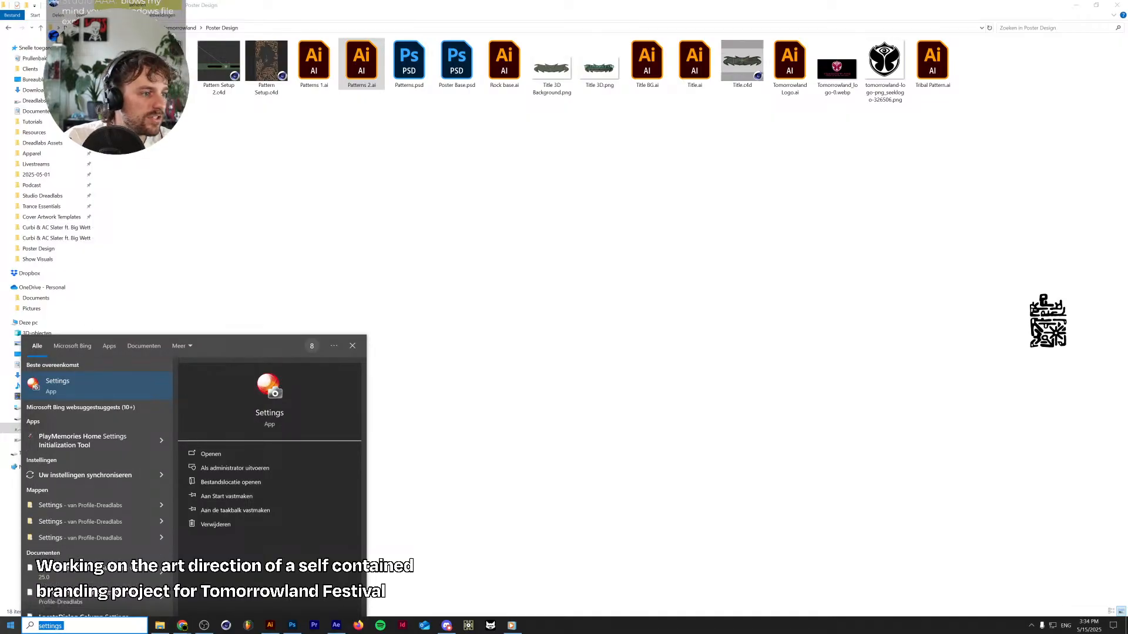
text(con)
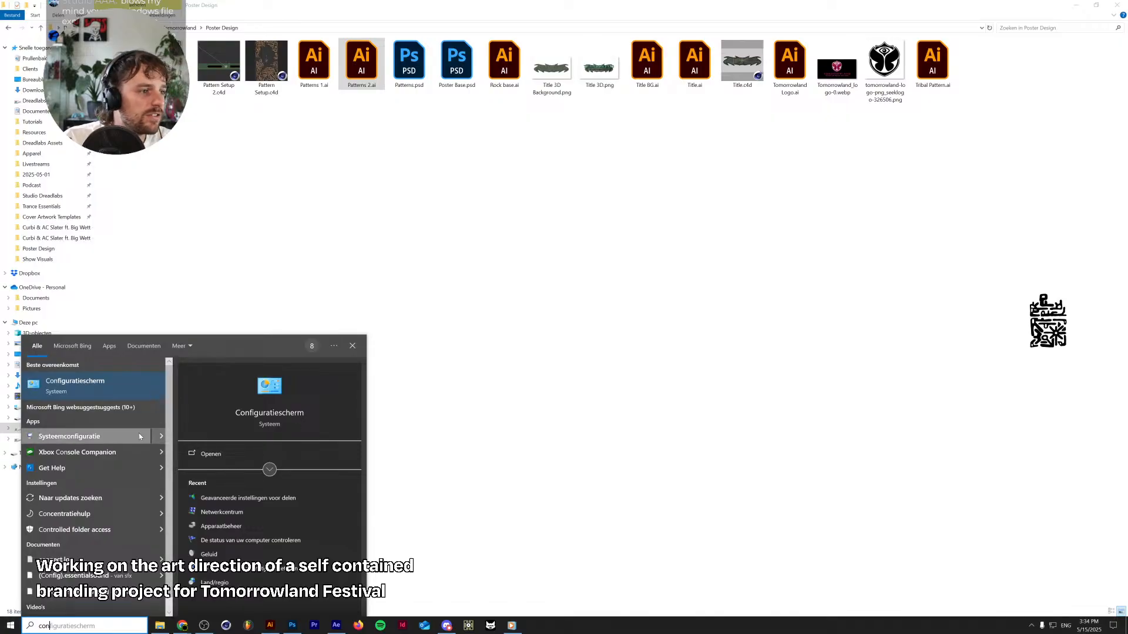
click(116, 385)
drag(568, 10, 1087, 633)
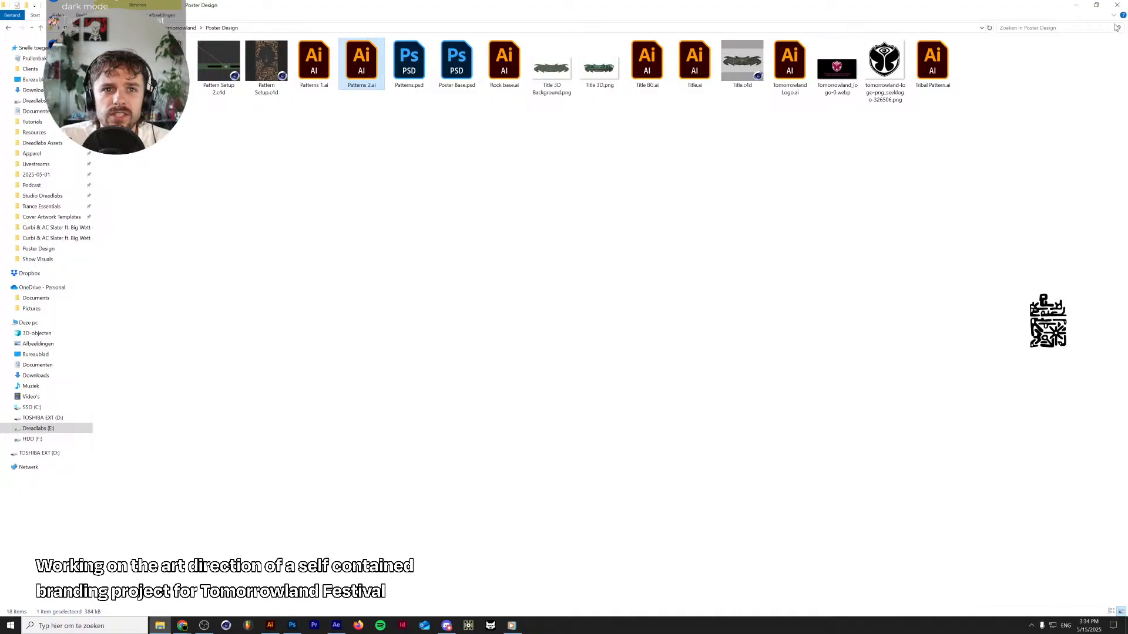
click(1075, 5)
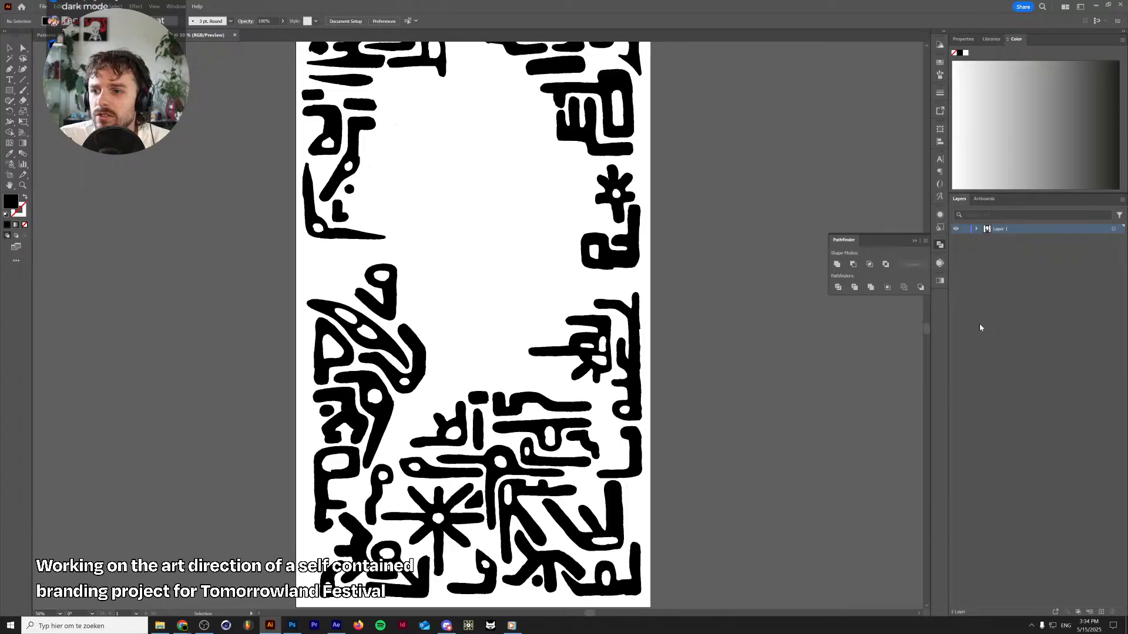
Open Windows Instellingen at Persoonlijke instellingen and look through the Achtergrond and Thema's pages for a dark theme option
key(super)
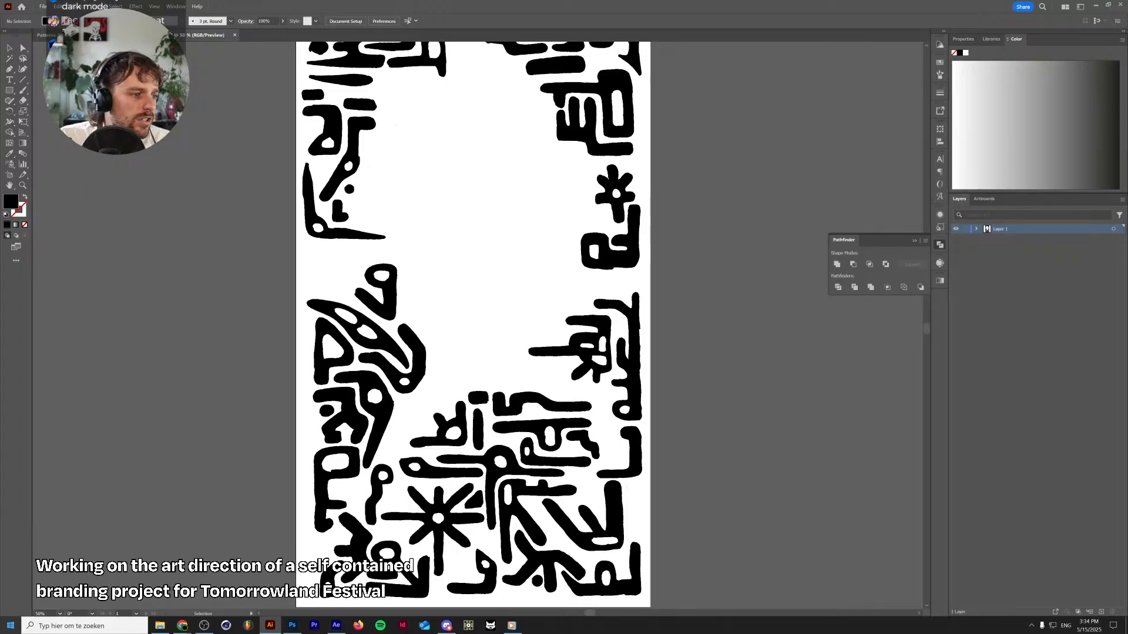
text(instell)
key(Return)
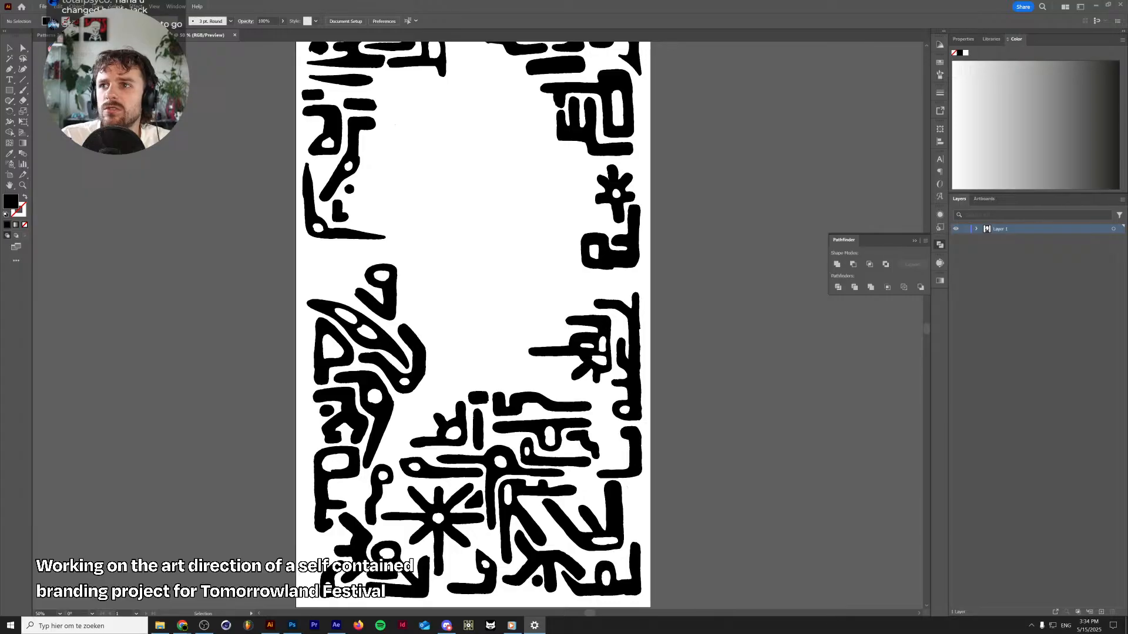
drag(466, 88, 646, 168)
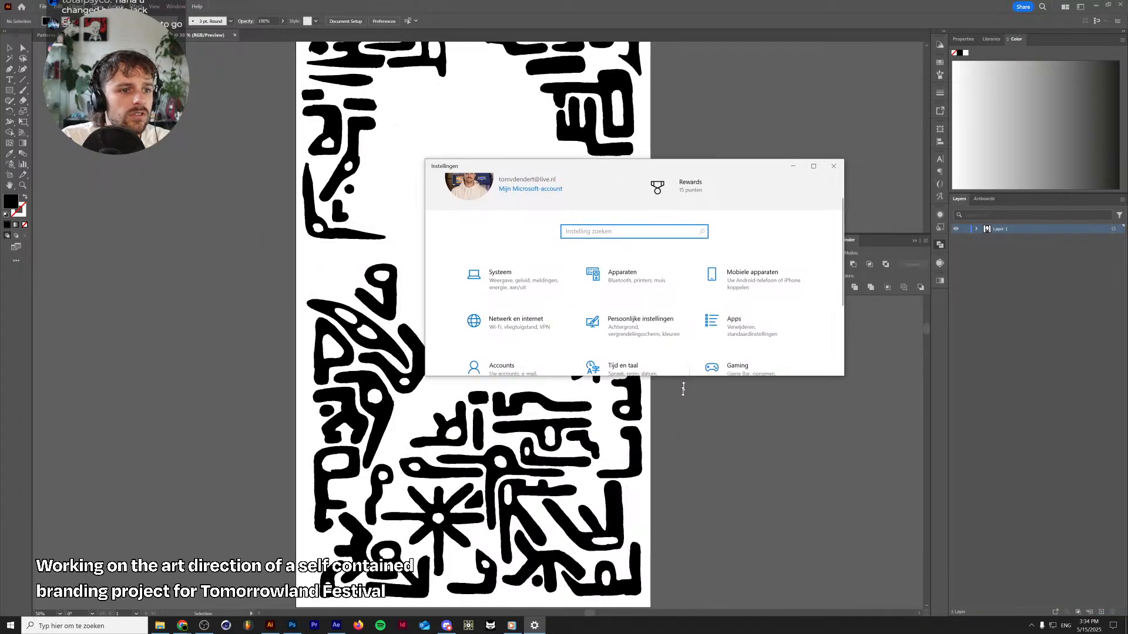
drag(684, 389, 684, 421)
click(682, 322)
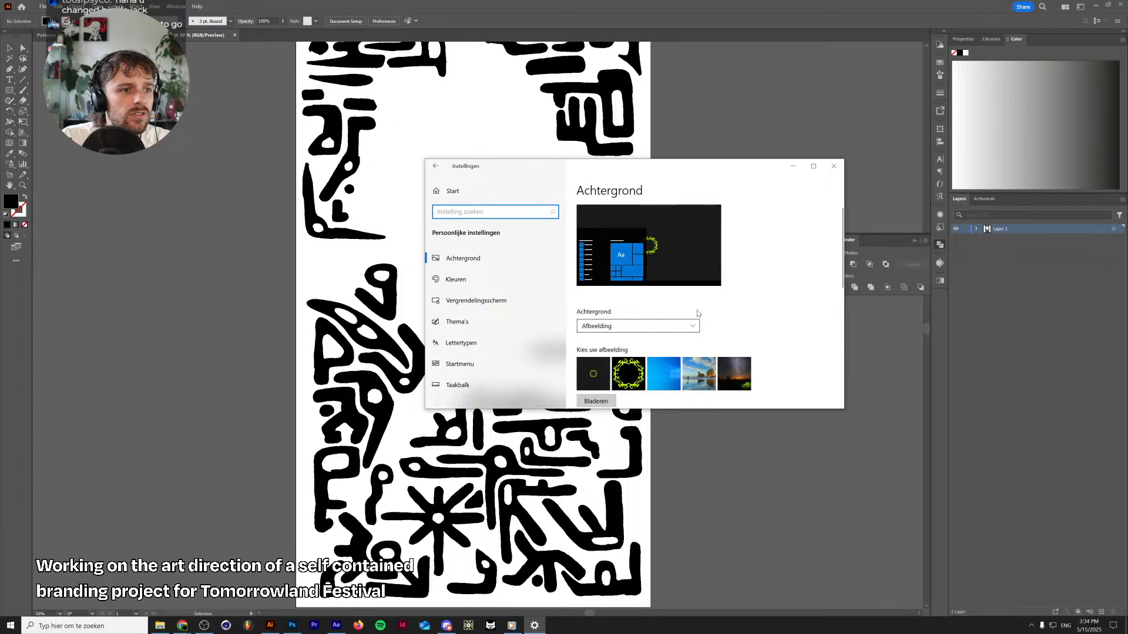
scroll(764, 303, down, 6)
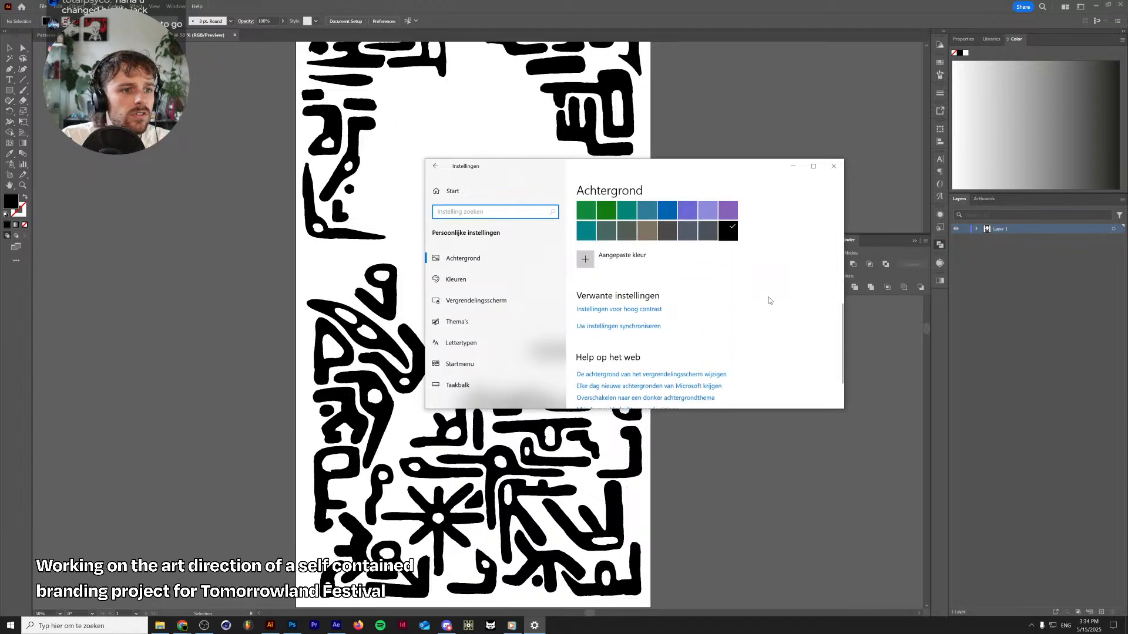
scroll(770, 301, down, 1)
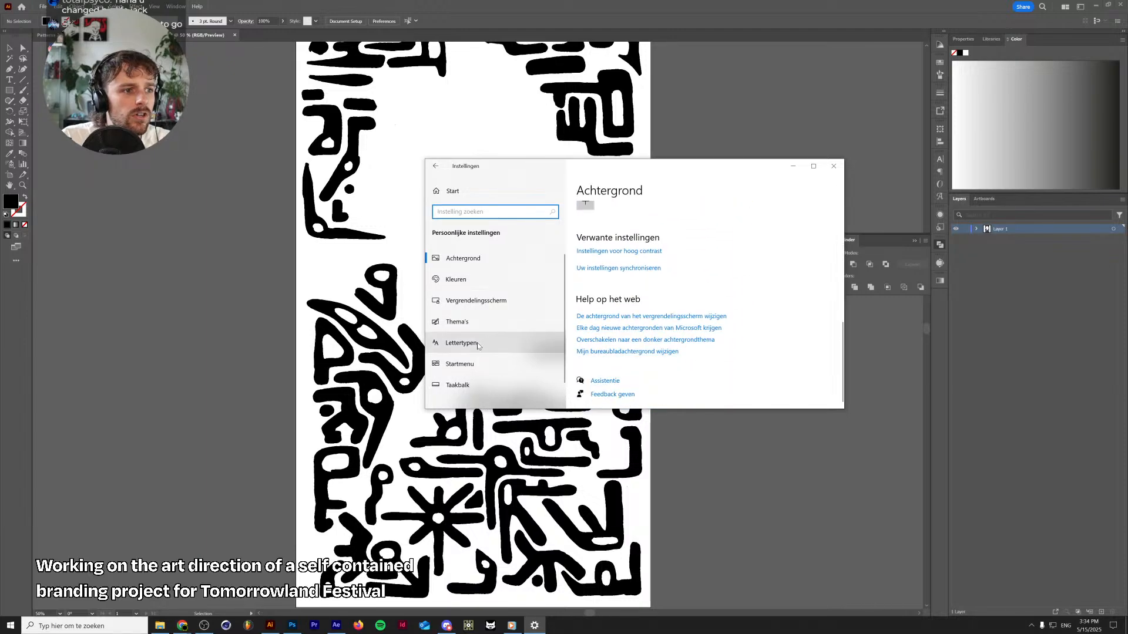
click(470, 321)
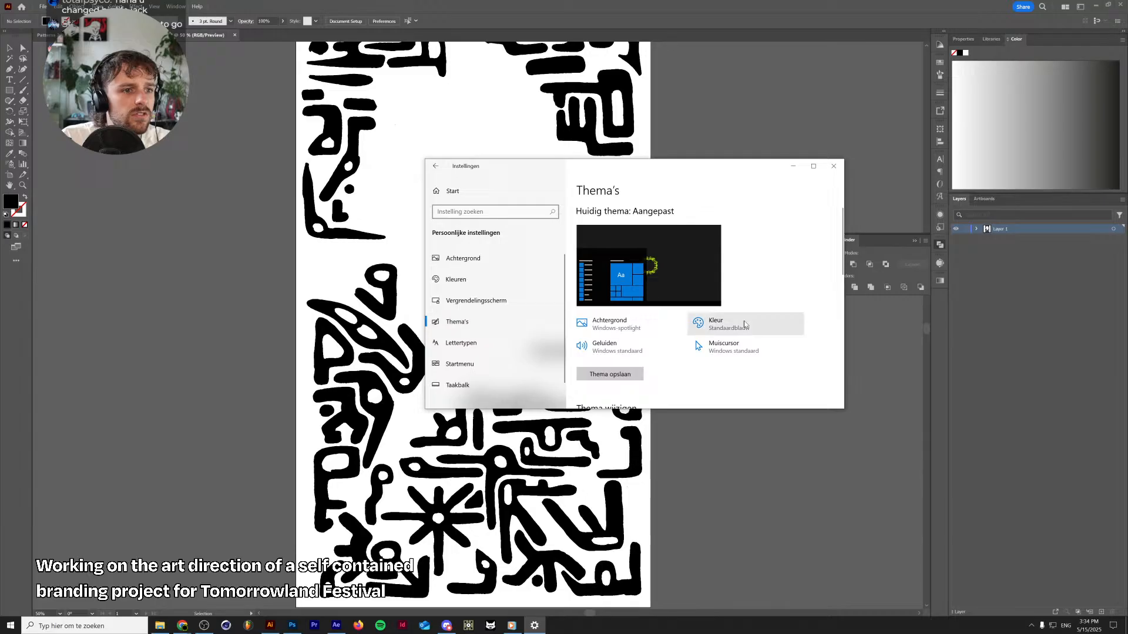
scroll(756, 340, down, 5)
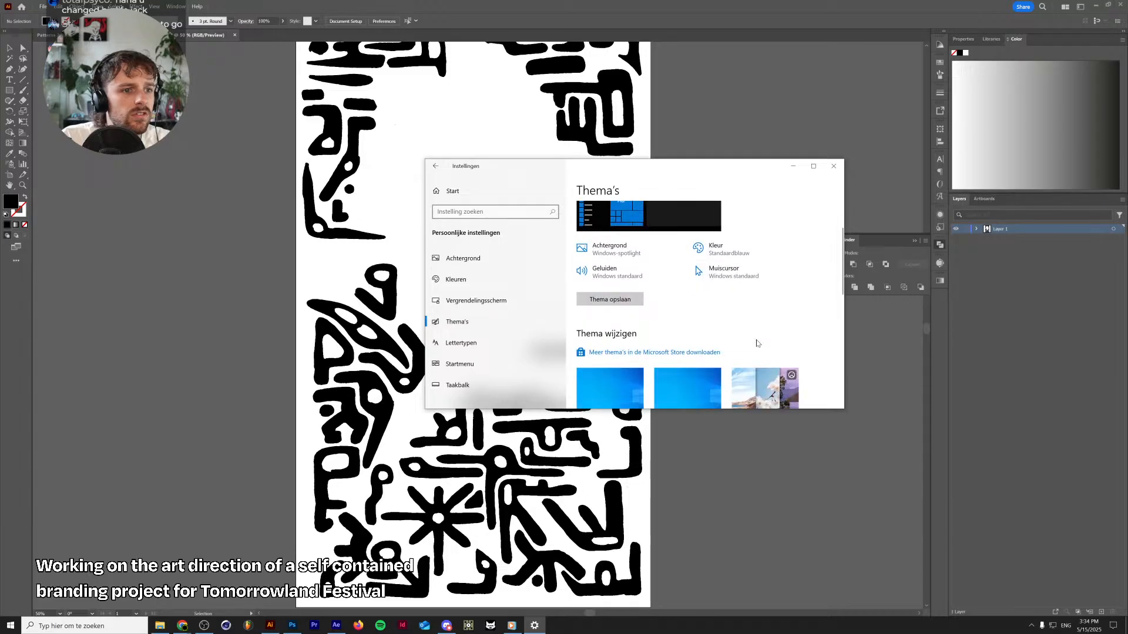
scroll(754, 342, down, 5)
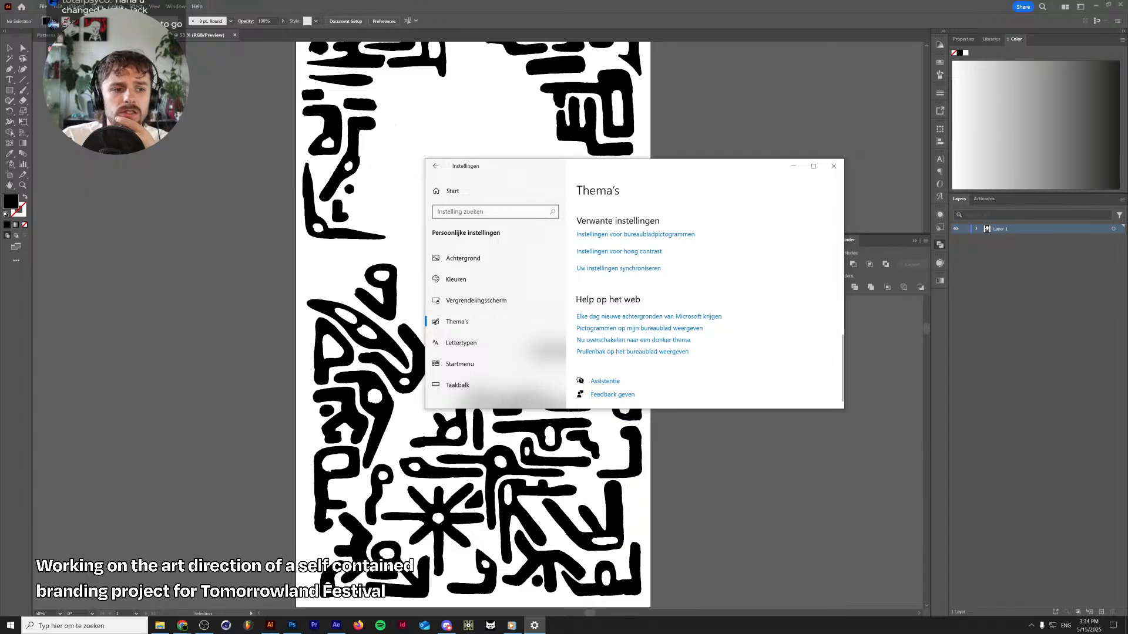
Check the desktop's personalisation and Beeldscherm settings for a dark mode option, and close the settings window
key(super+d)
right_click(716, 444)
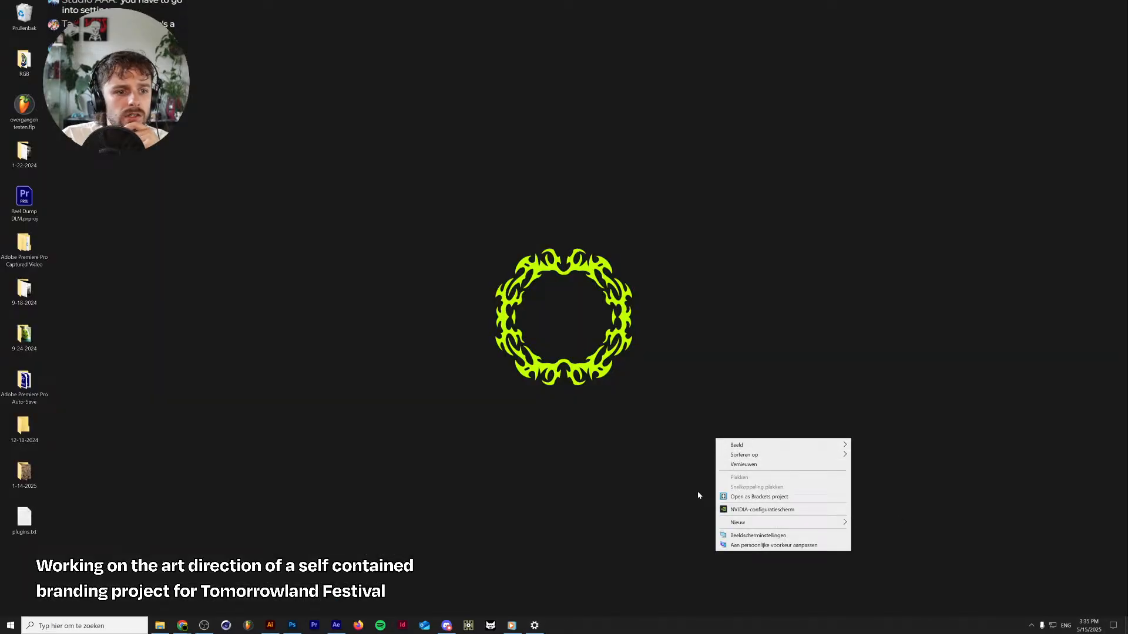
click(734, 546)
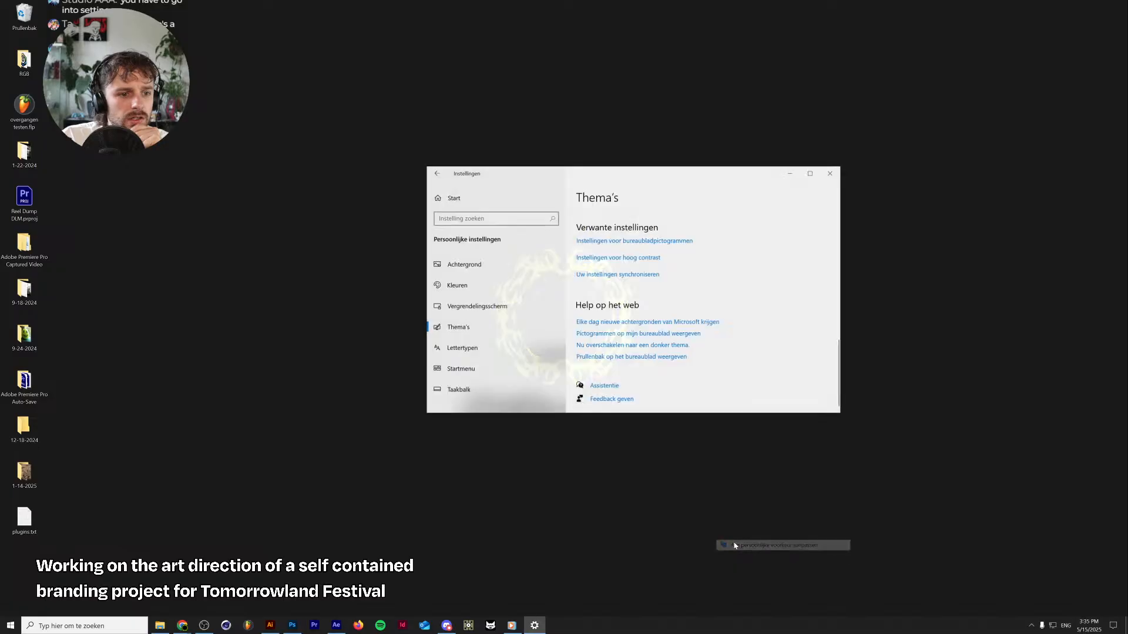
right_click(743, 500)
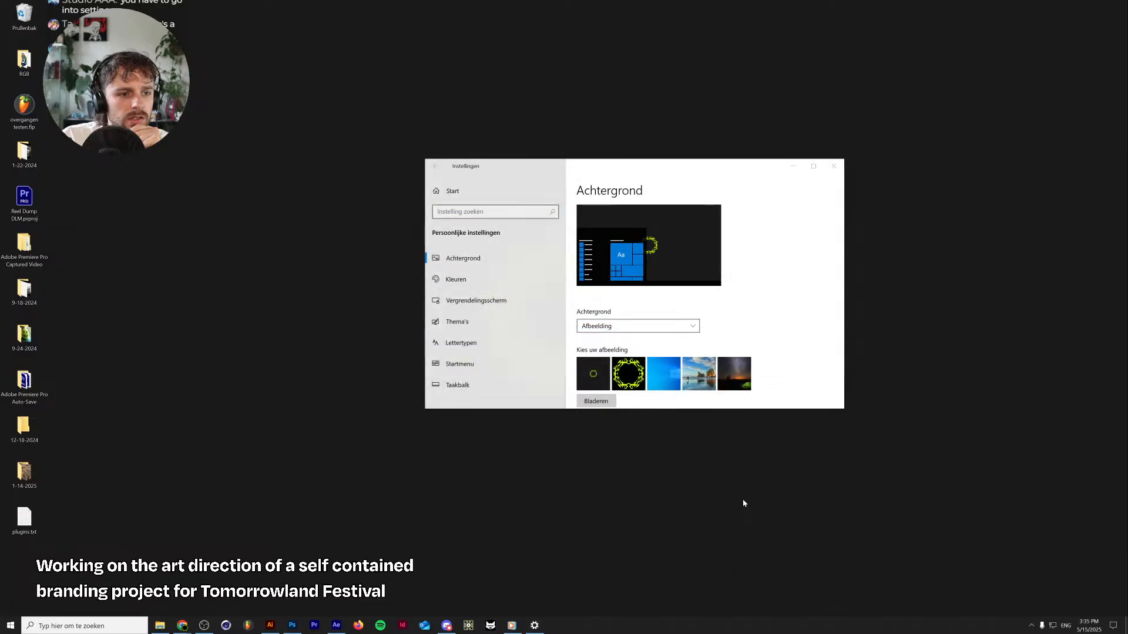
click(777, 596)
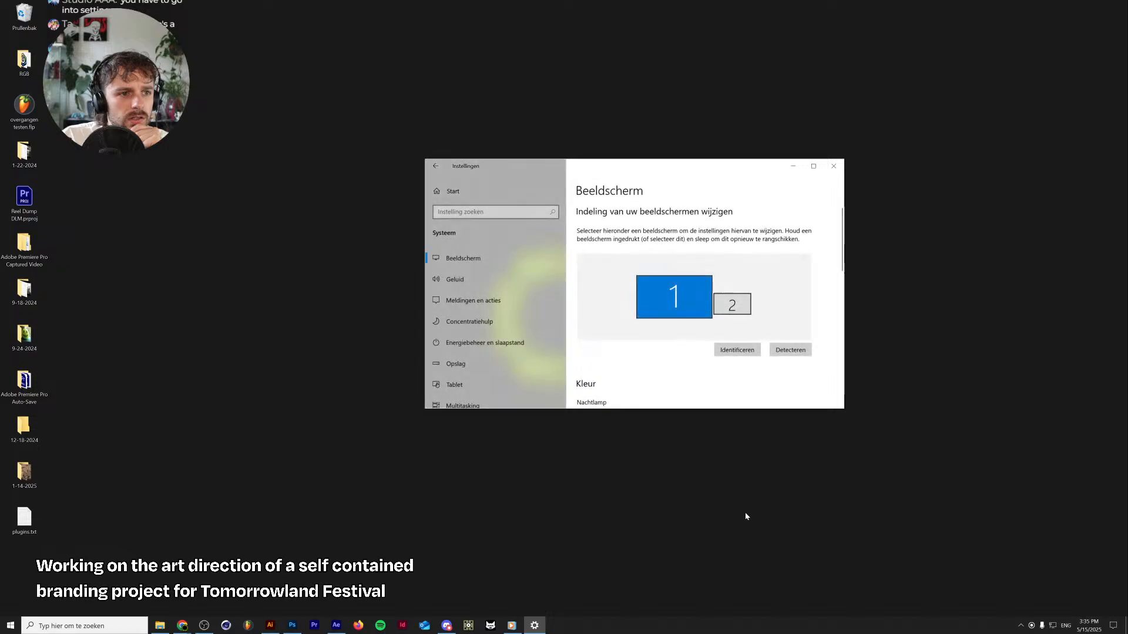
scroll(657, 358, down, 5)
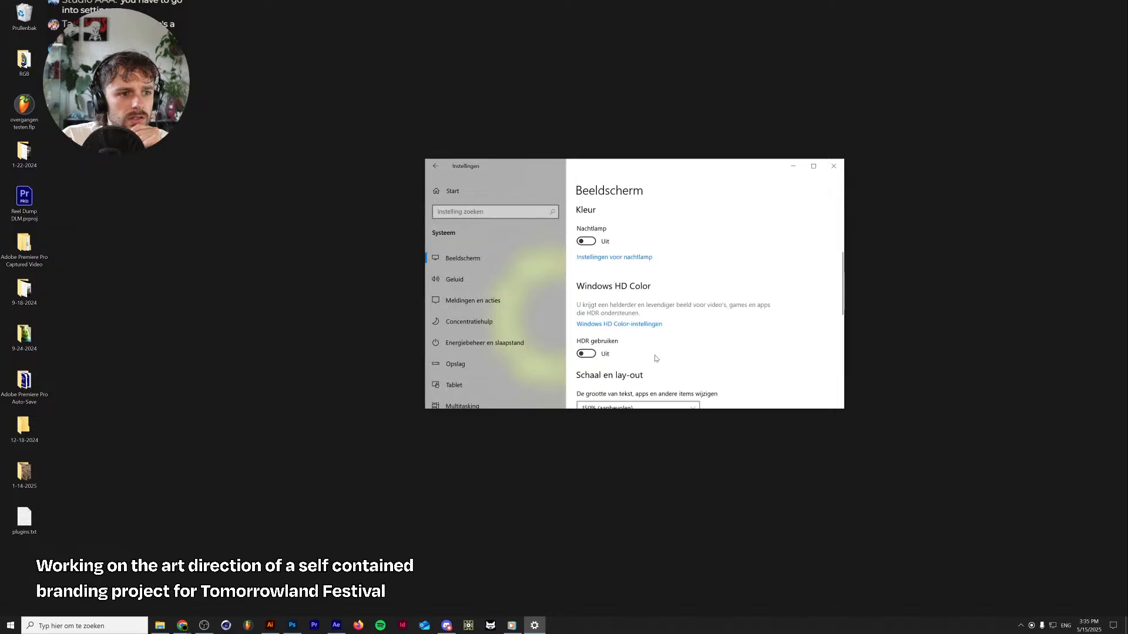
click(834, 165)
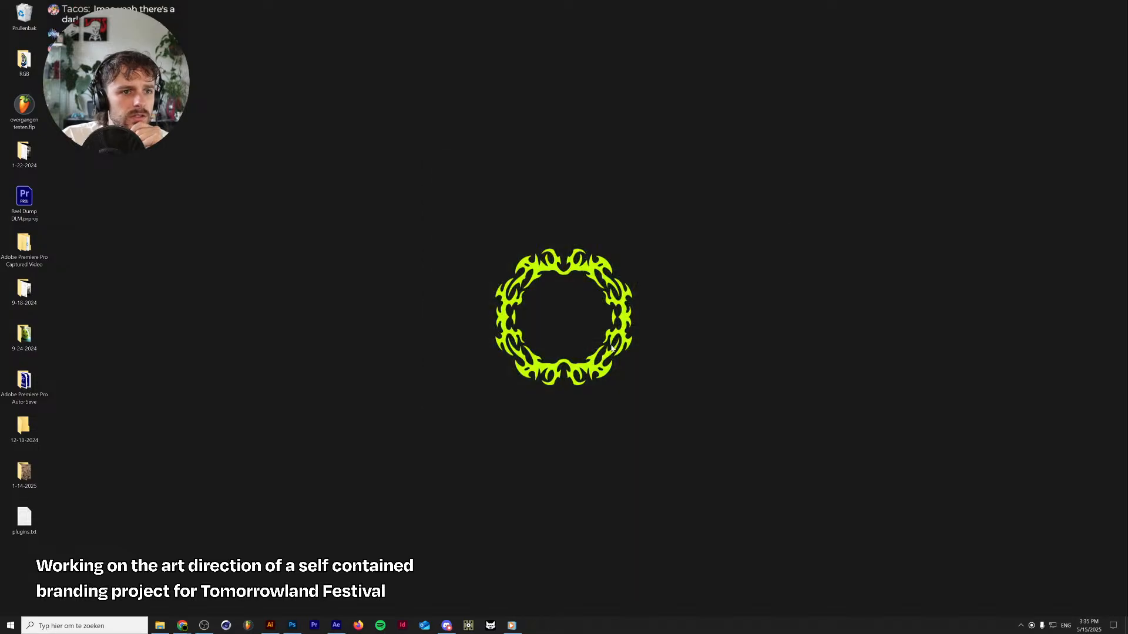
Switch to Photoshop, search Windows for Instellingen, and open its Persoonlijke instellingen
click(292, 625)
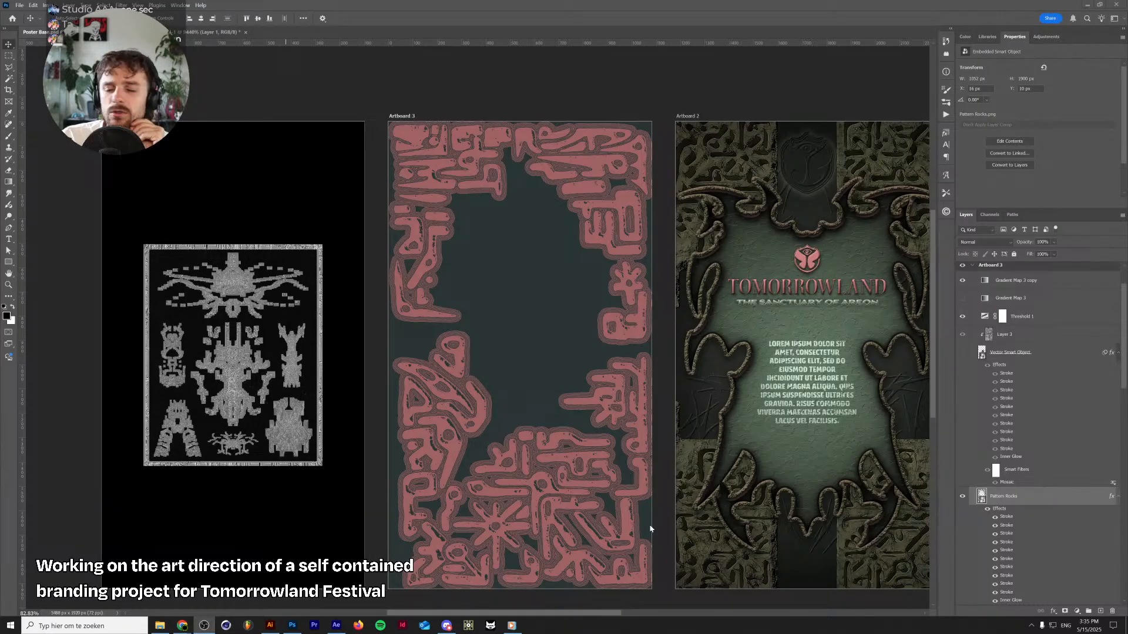
click(85, 625)
text(inste)
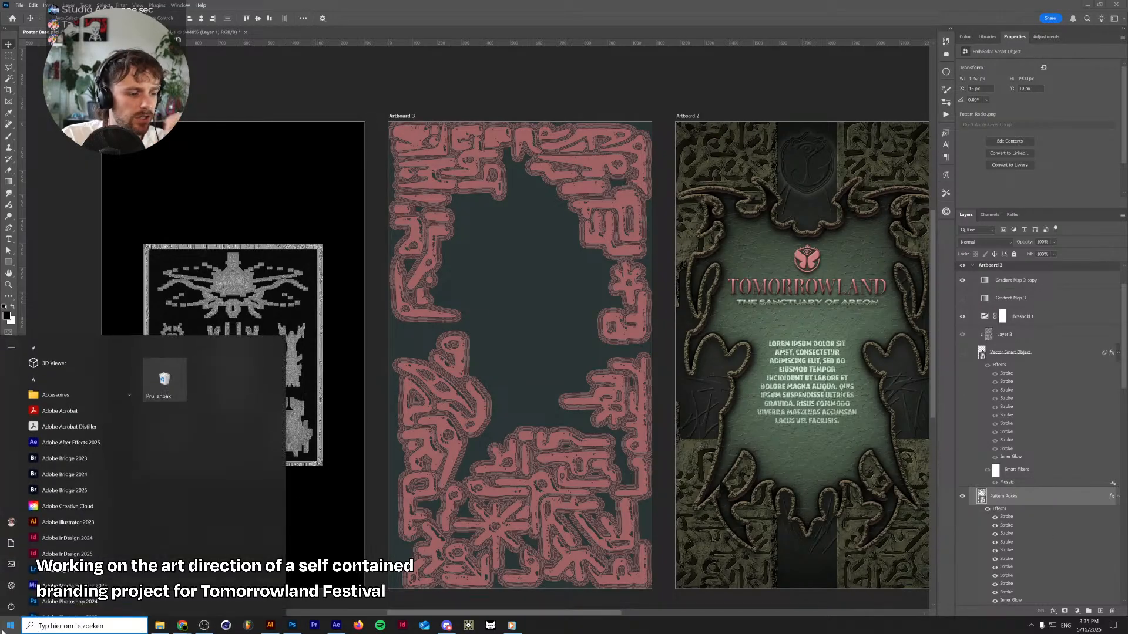
text(llinge)
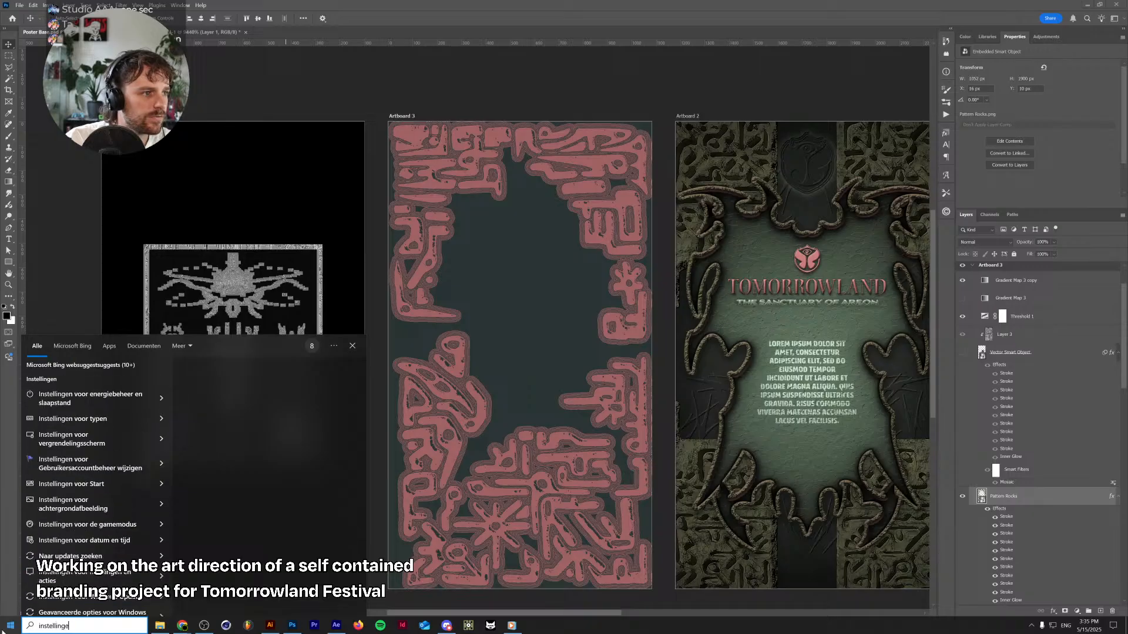
text(ninstel)
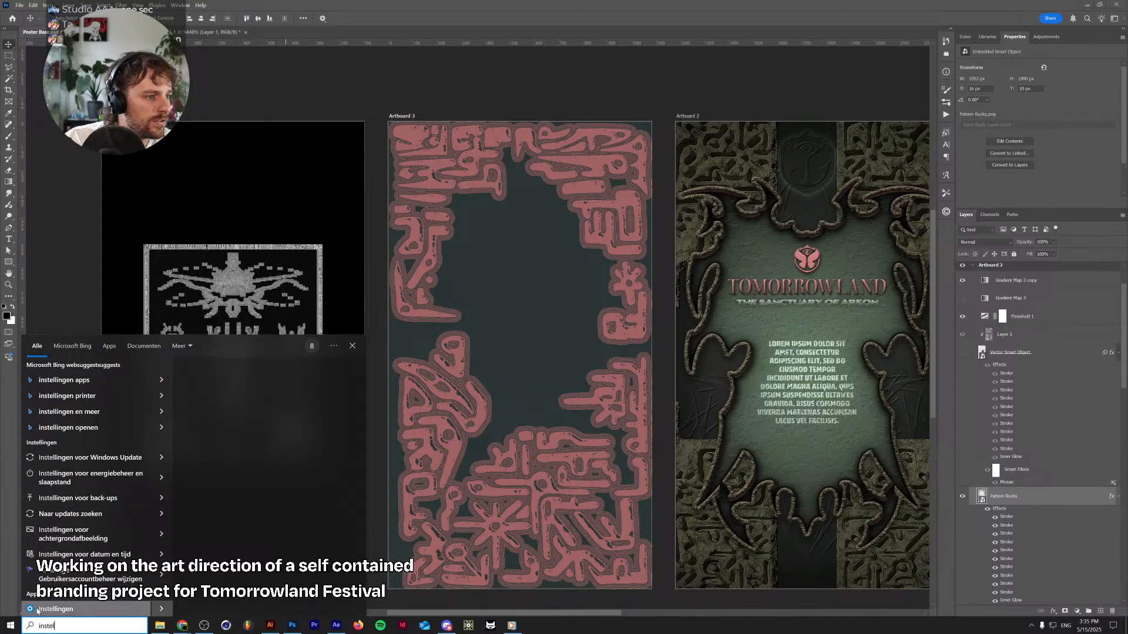
click(56, 609)
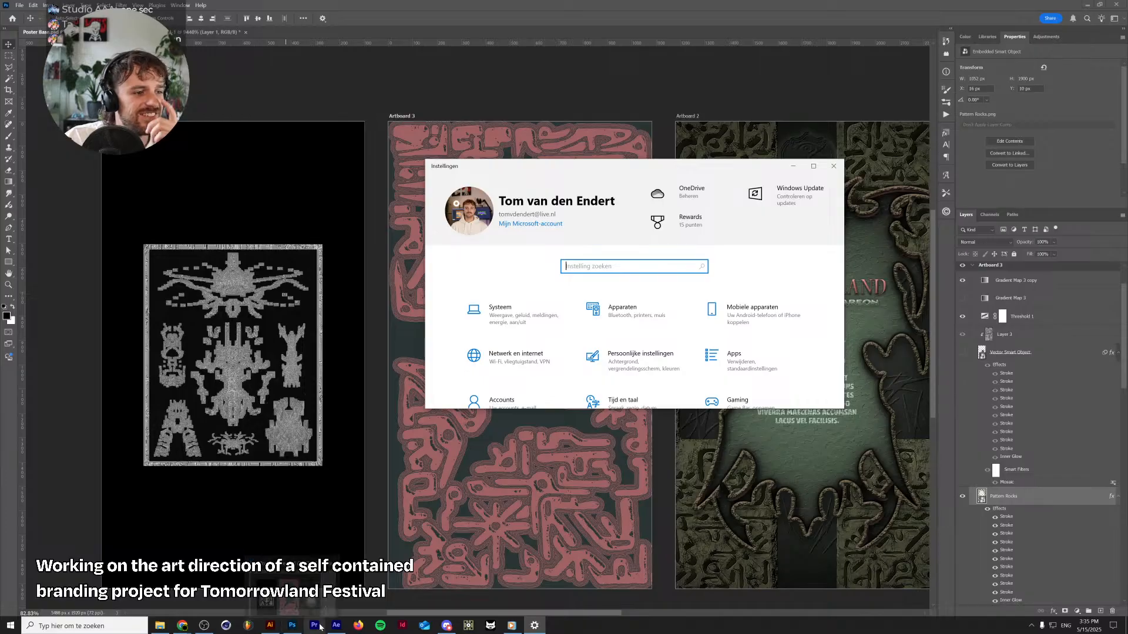
scroll(649, 321, down, 1)
click(650, 322)
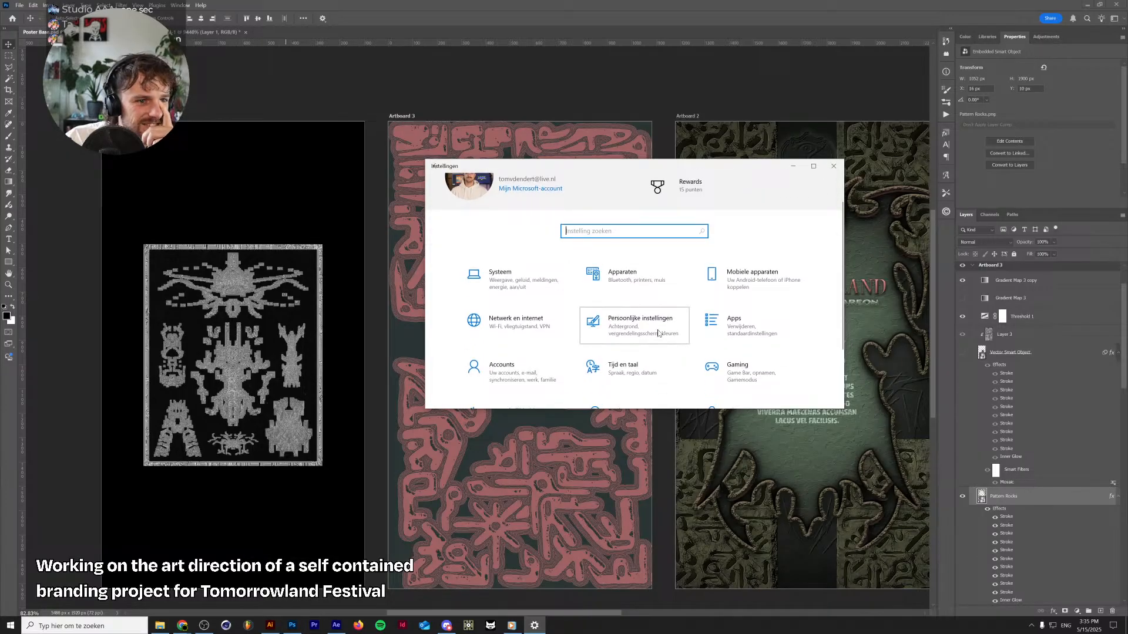
Examine the Achtergrond page's image, colour and related settings for a way to turn on dark mode
scroll(624, 331, down, 3)
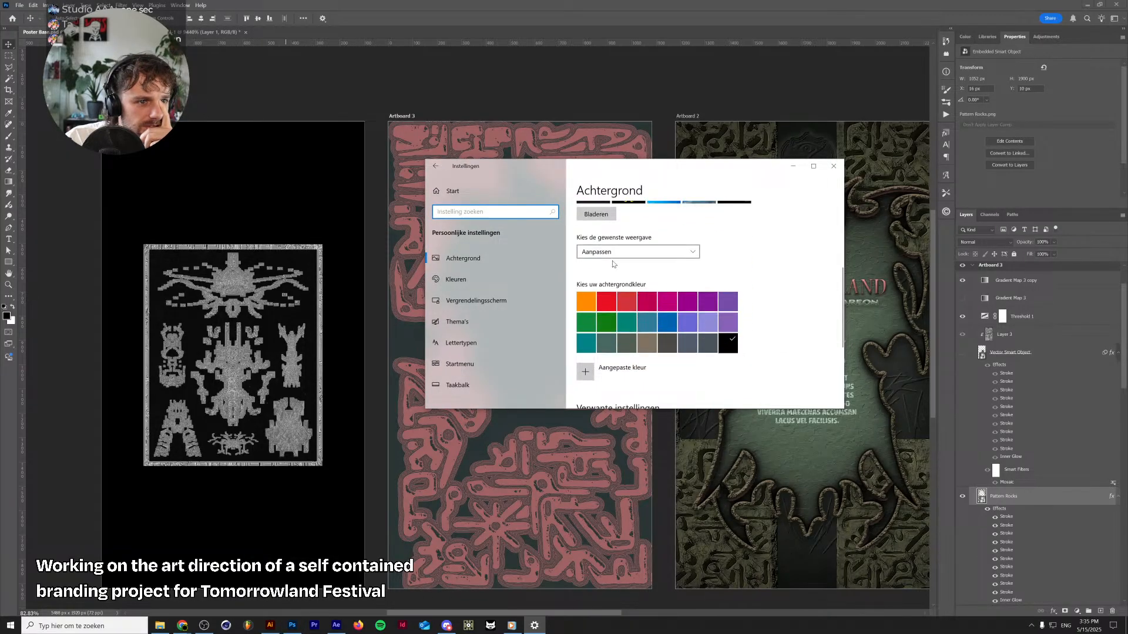
scroll(693, 303, down, 3)
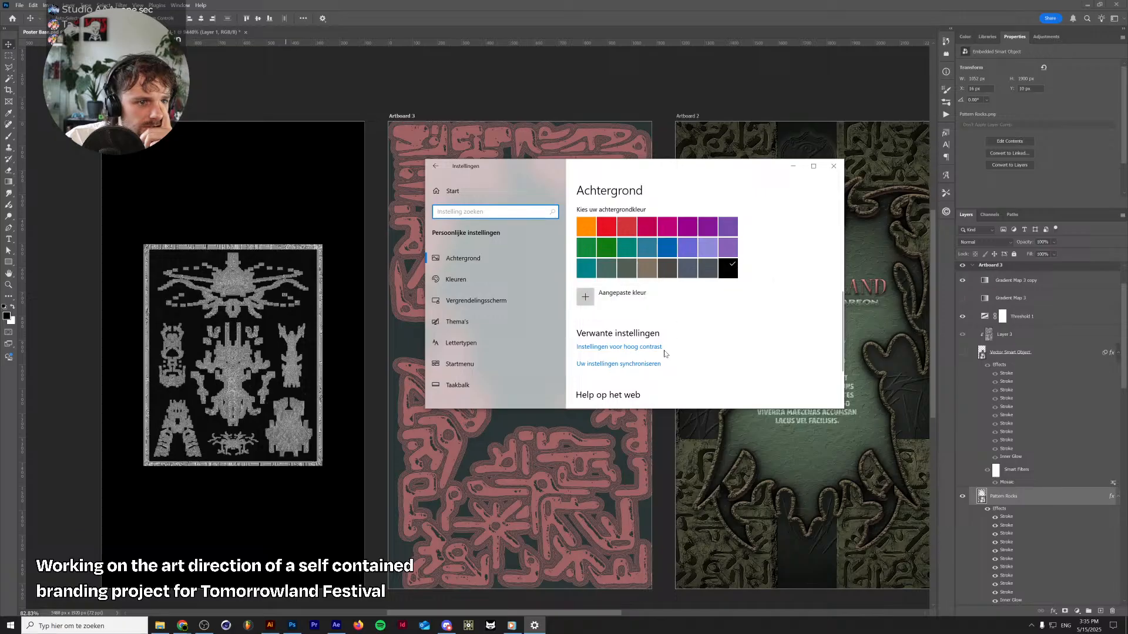
scroll(643, 368, down, 2)
scroll(643, 368, down, 1)
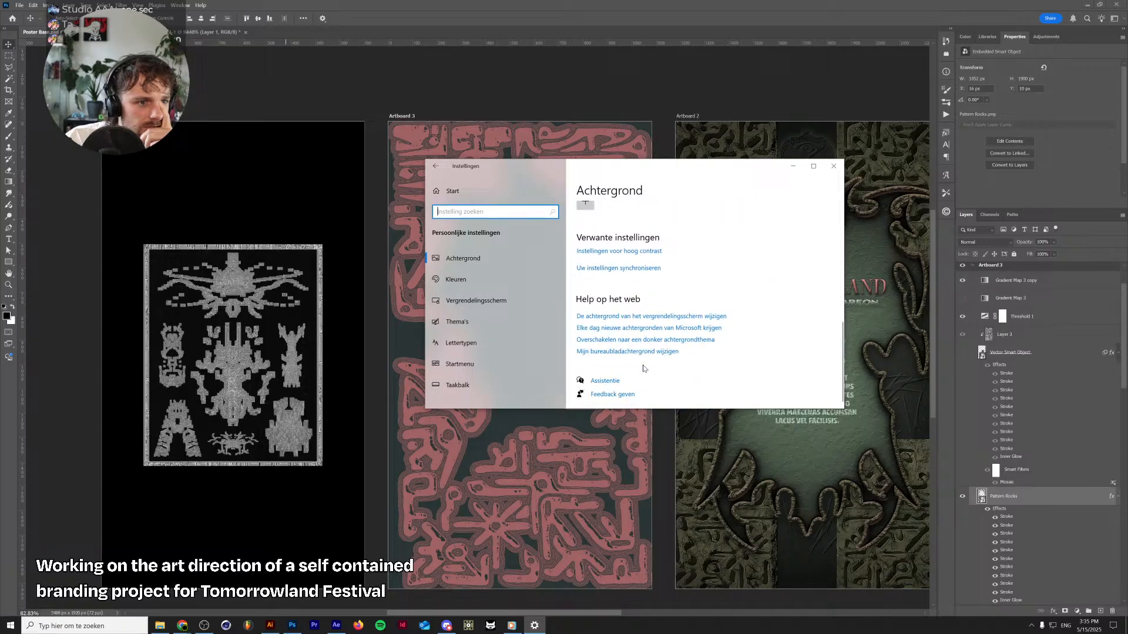
scroll(643, 368, up, 4)
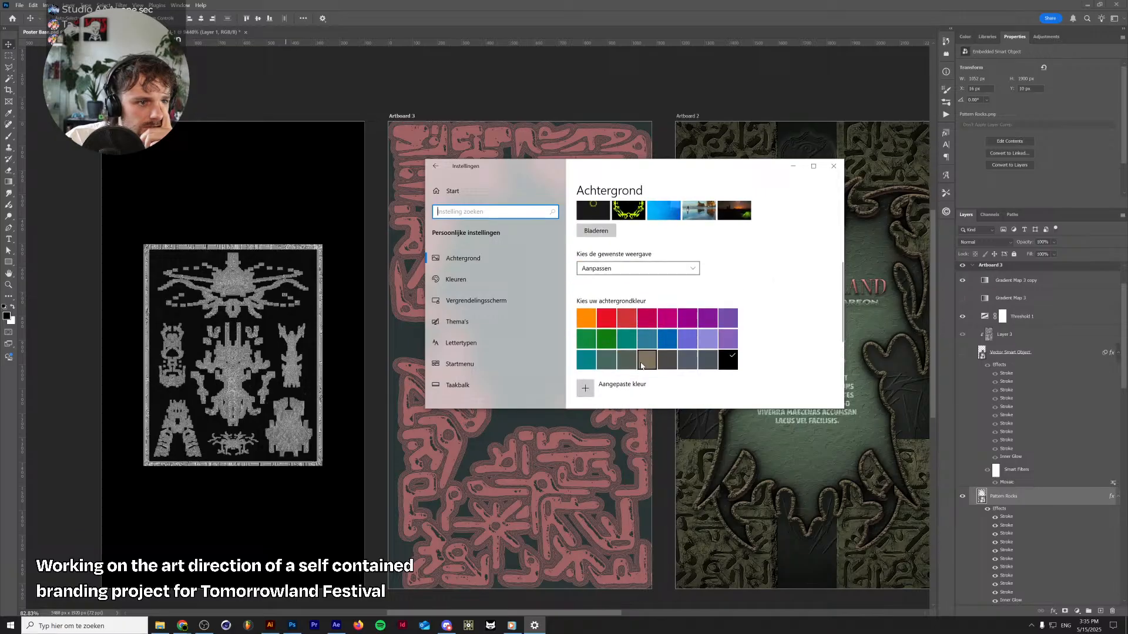
Set the background colour mode in the Windows Kleuren settings to Donker
click(468, 283)
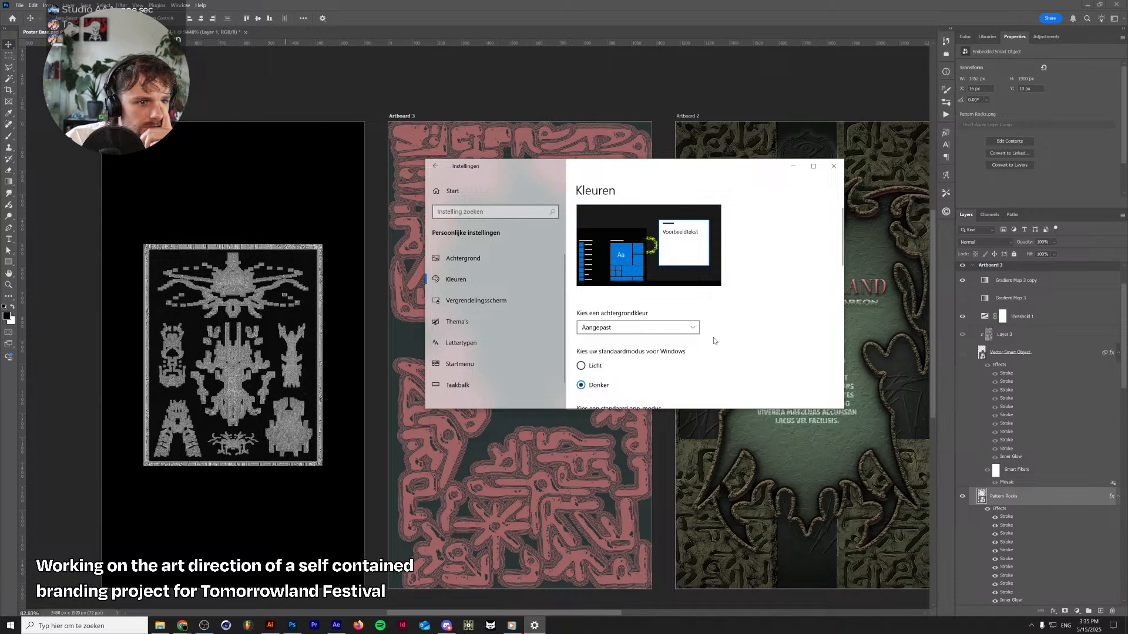
click(667, 325)
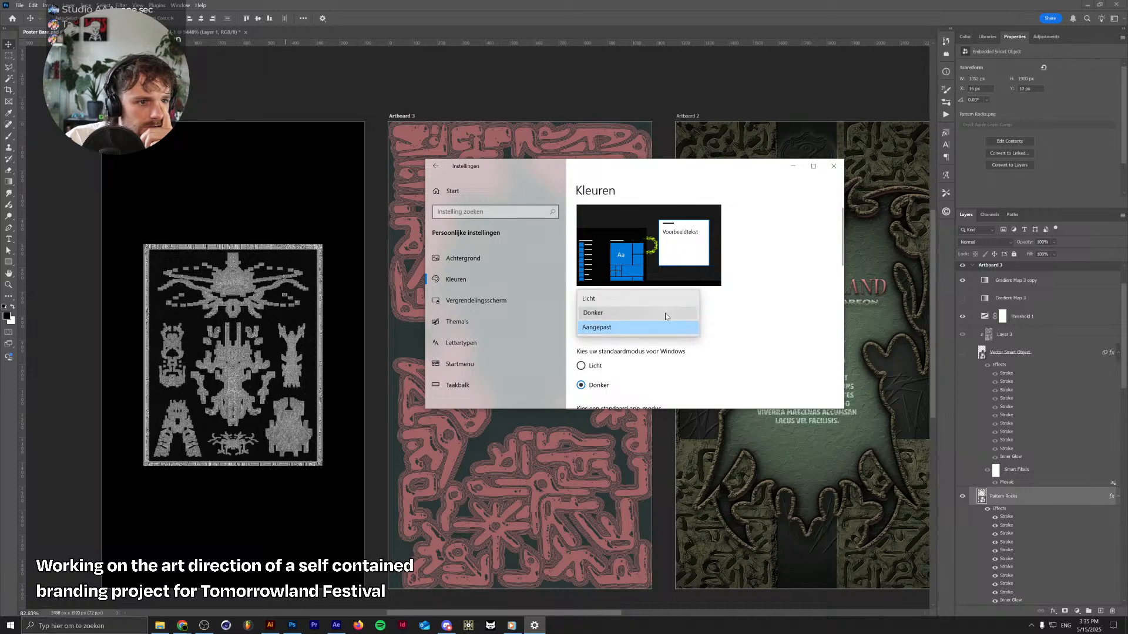
click(666, 316)
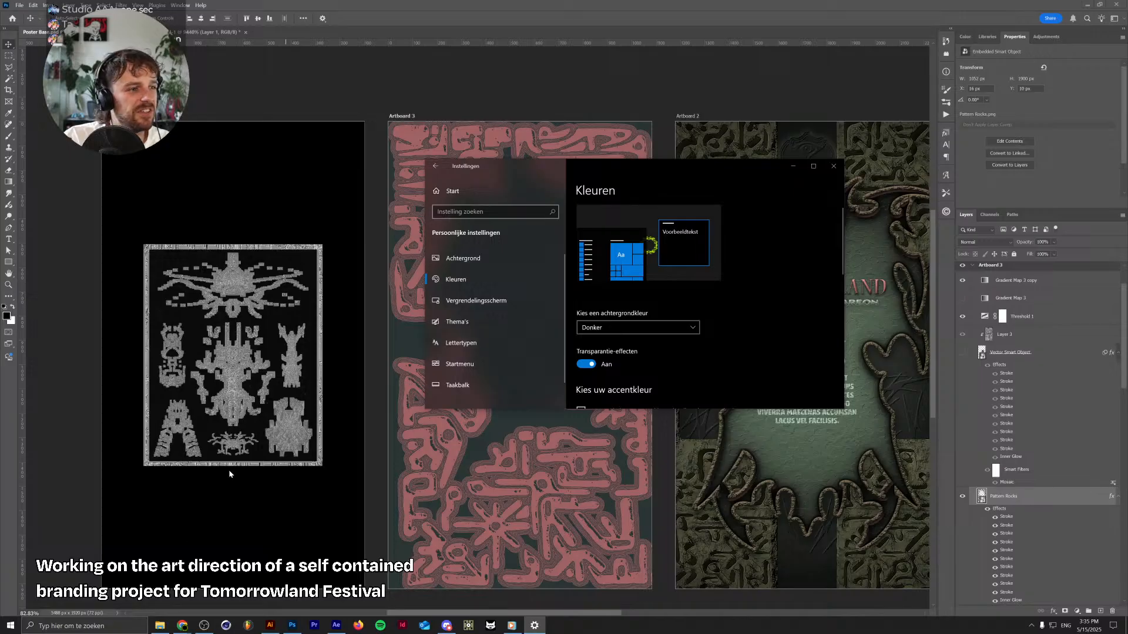
Check the dark colour mode in the Documents folder window, minimise it and close the Settings window
click(3, 628)
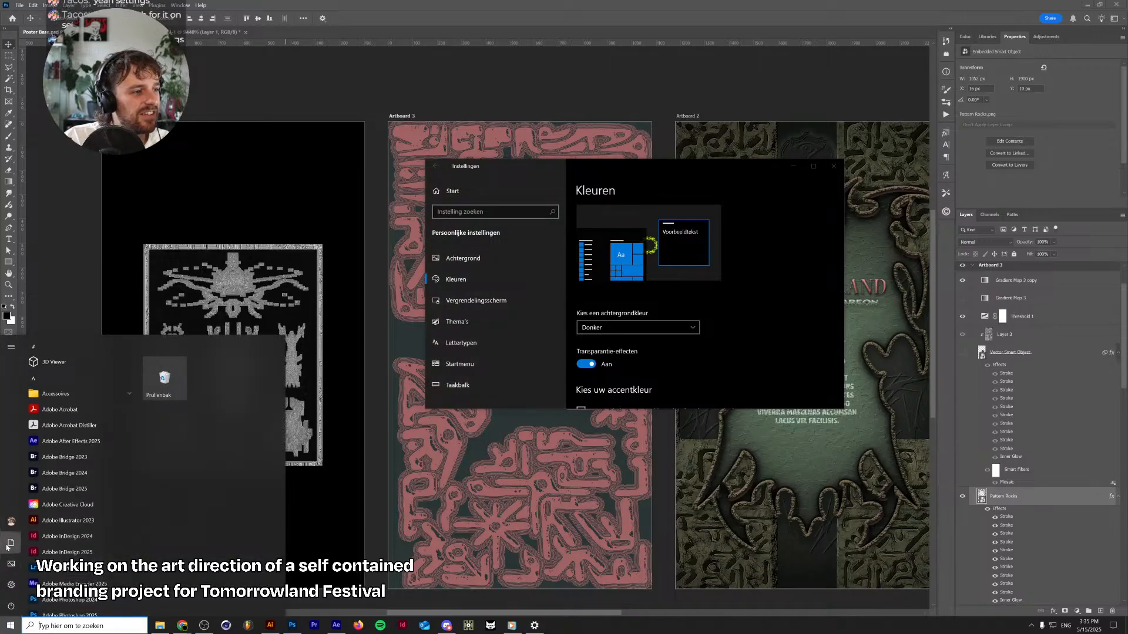
click(11, 543)
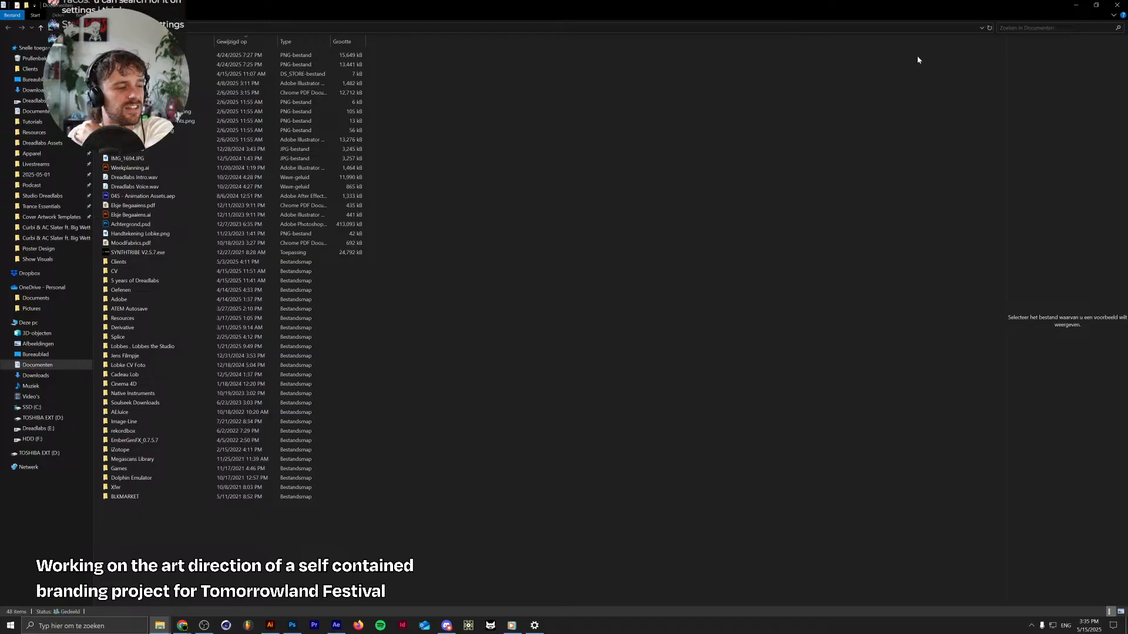
click(1077, 6)
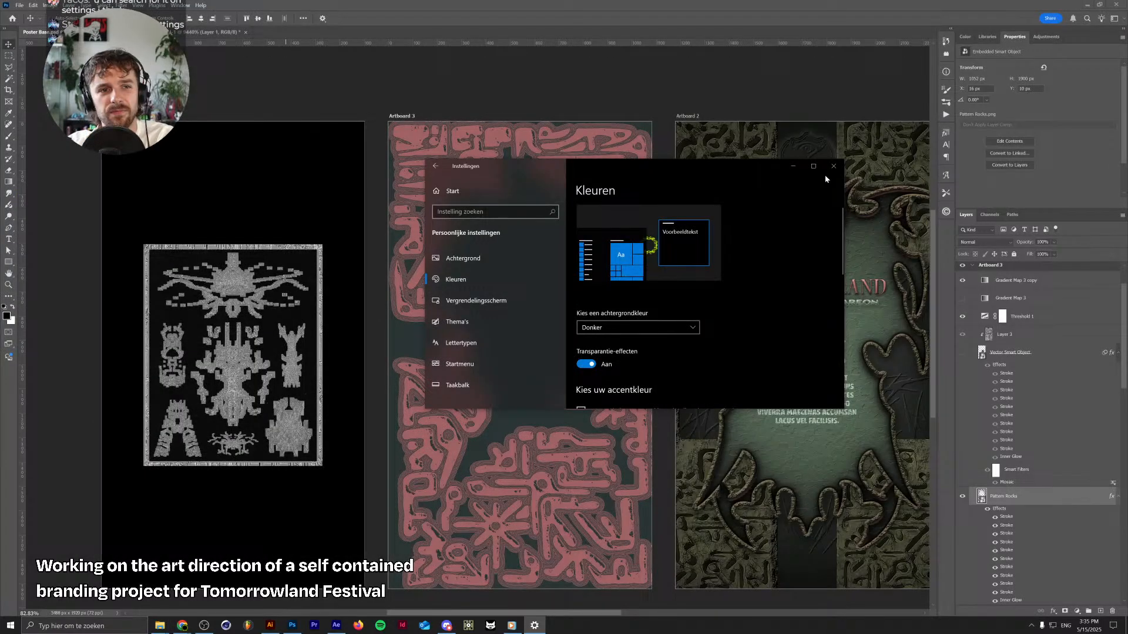
click(833, 167)
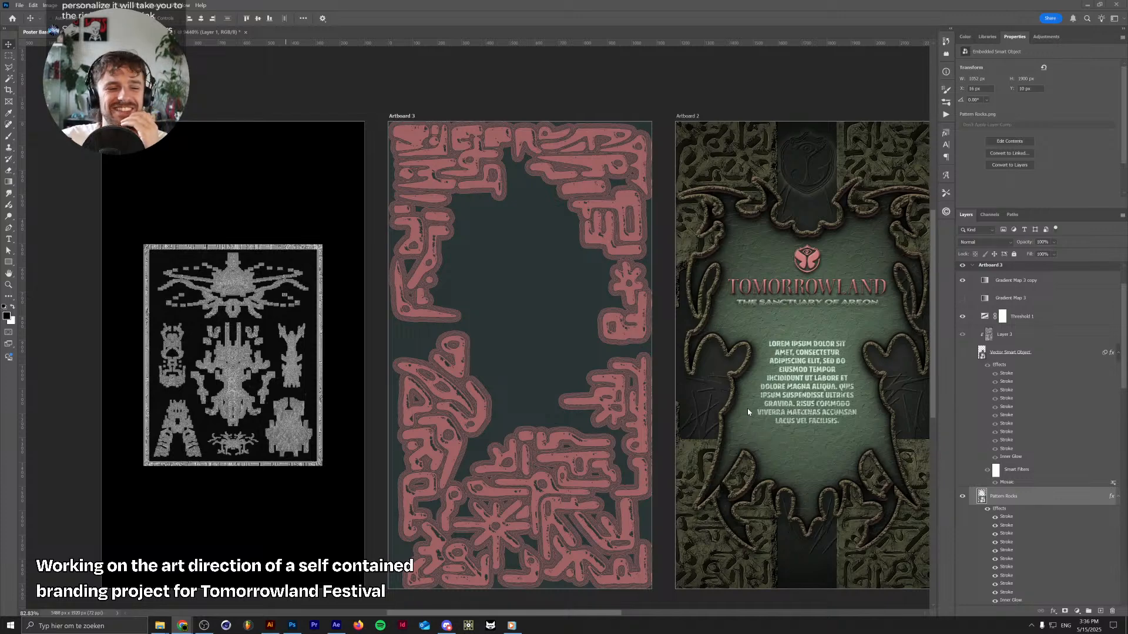
Move the Lighten-mode texture layer beneath the Vector Smart Object and clip it to the Pattern Rocks layer
click(1008, 338)
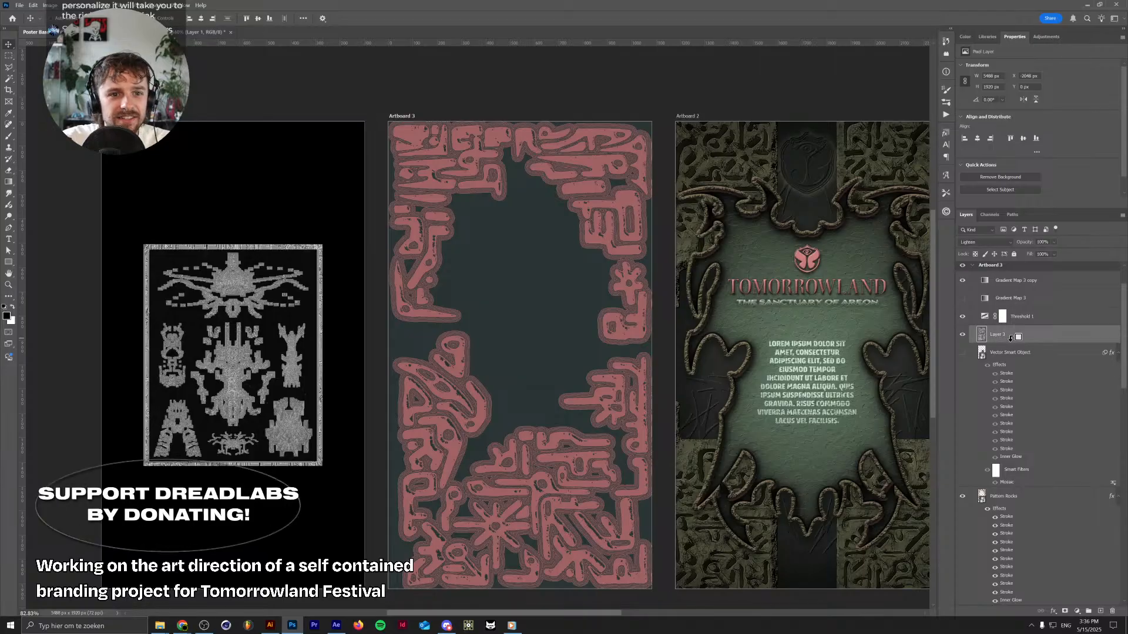
key(ctrl+alt+g)
drag(1016, 336, 1001, 491)
alt+click(1015, 483)
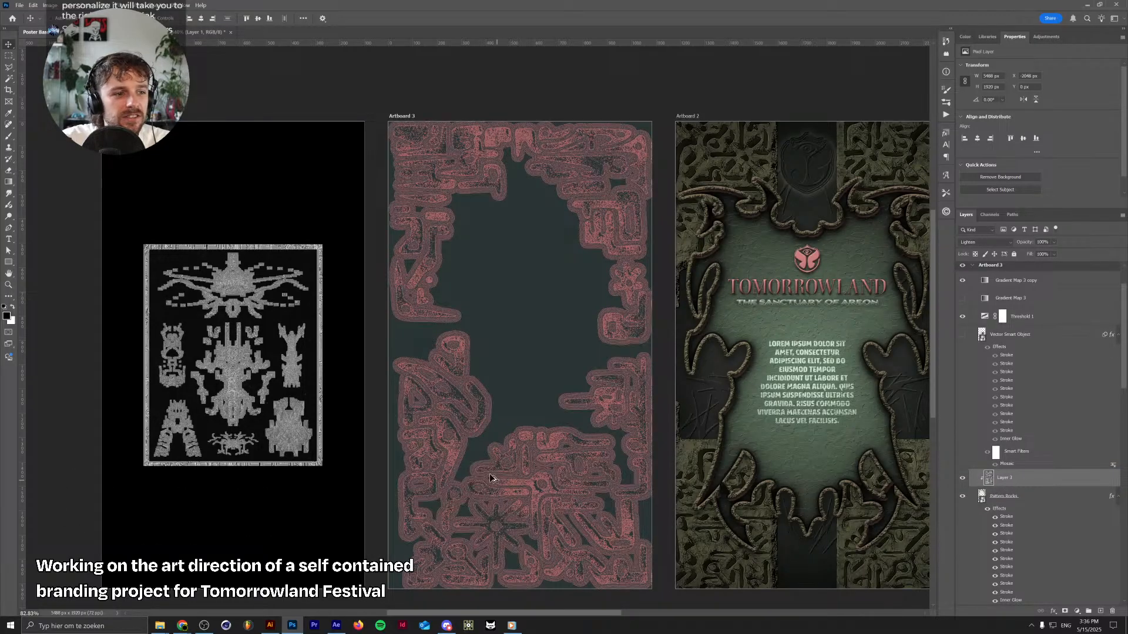
Examine the clipped texture on Artboard 3's rock pattern at different magnifications, comparing the artwork with the texture hidden and shown
scroll(493, 476, up, 10)
scroll(495, 477, down, 8)
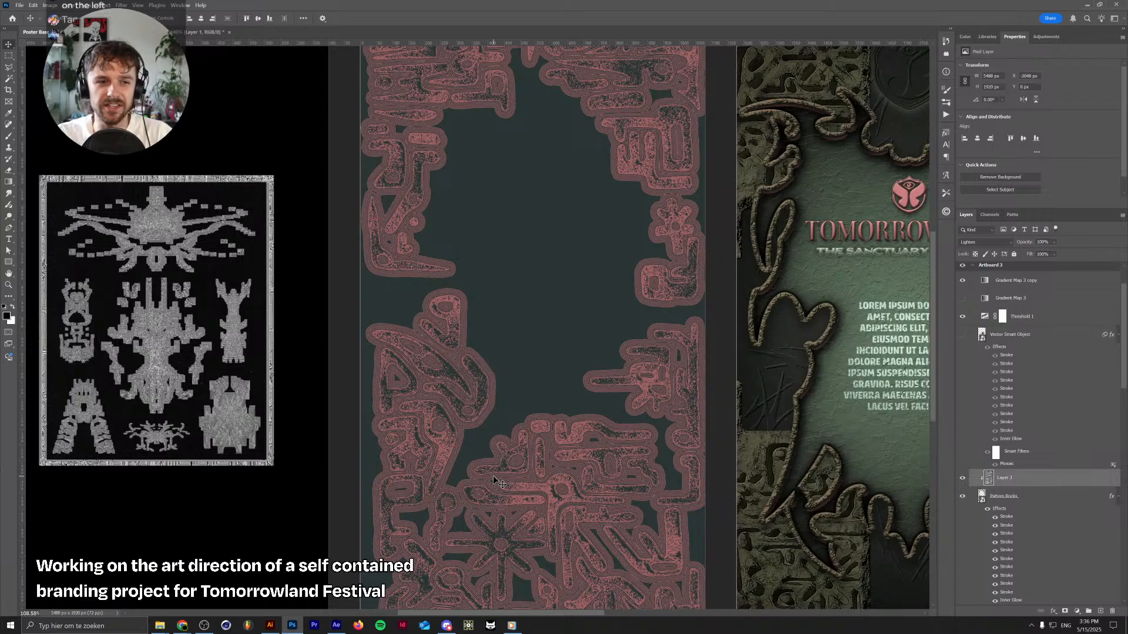
scroll(499, 401, down, 1)
scroll(498, 402, up, 5)
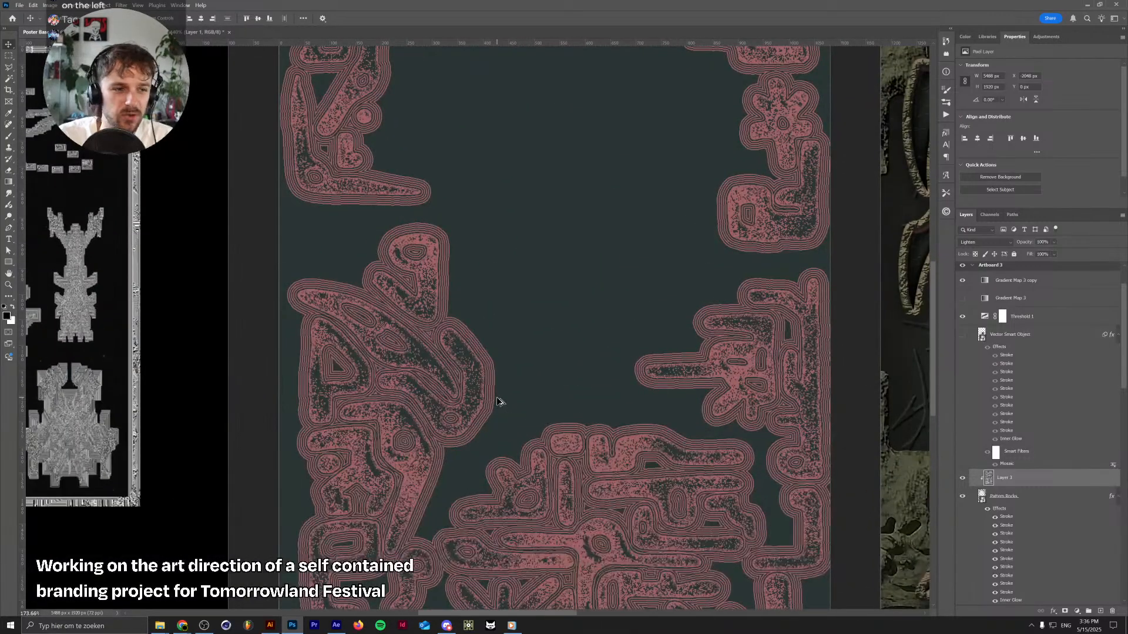
scroll(498, 401, down, 6)
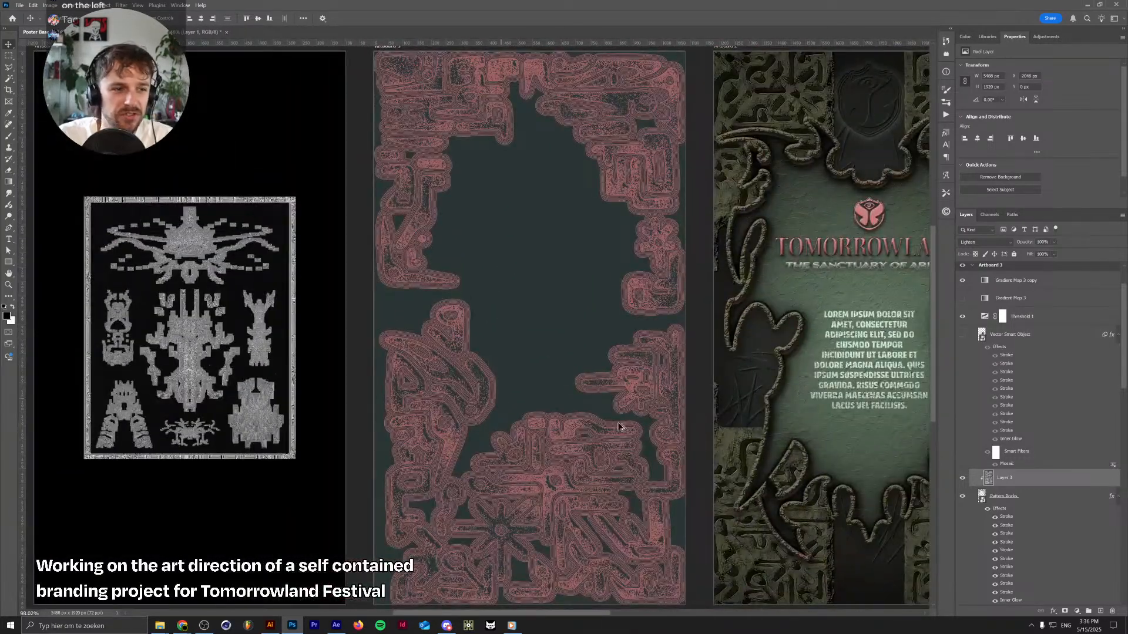
click(962, 479)
click(962, 478)
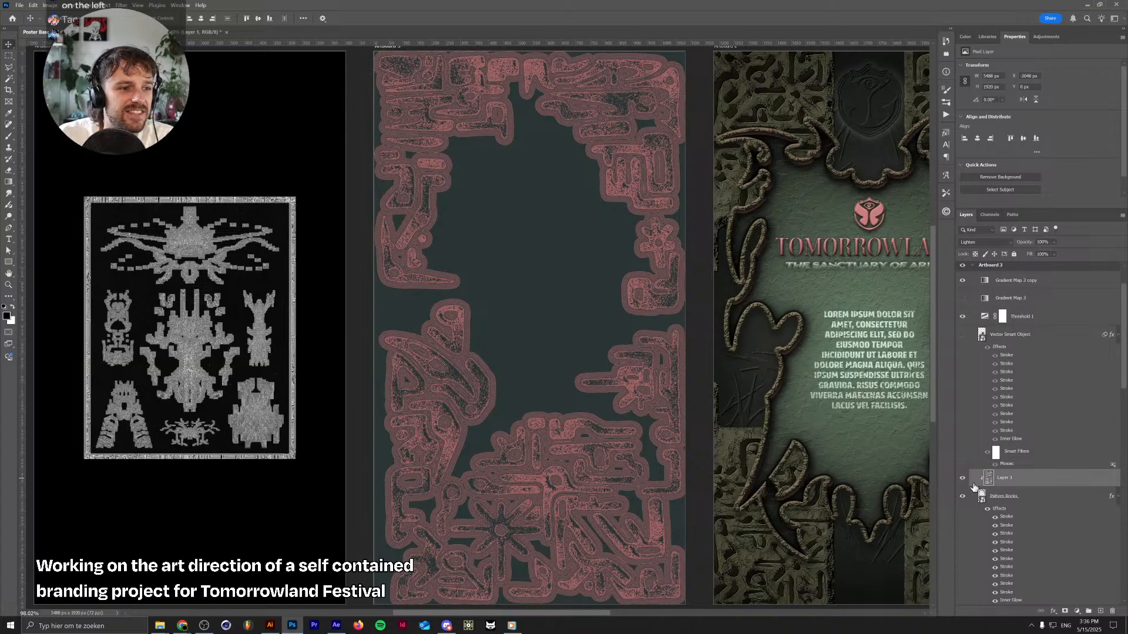
click(1011, 496)
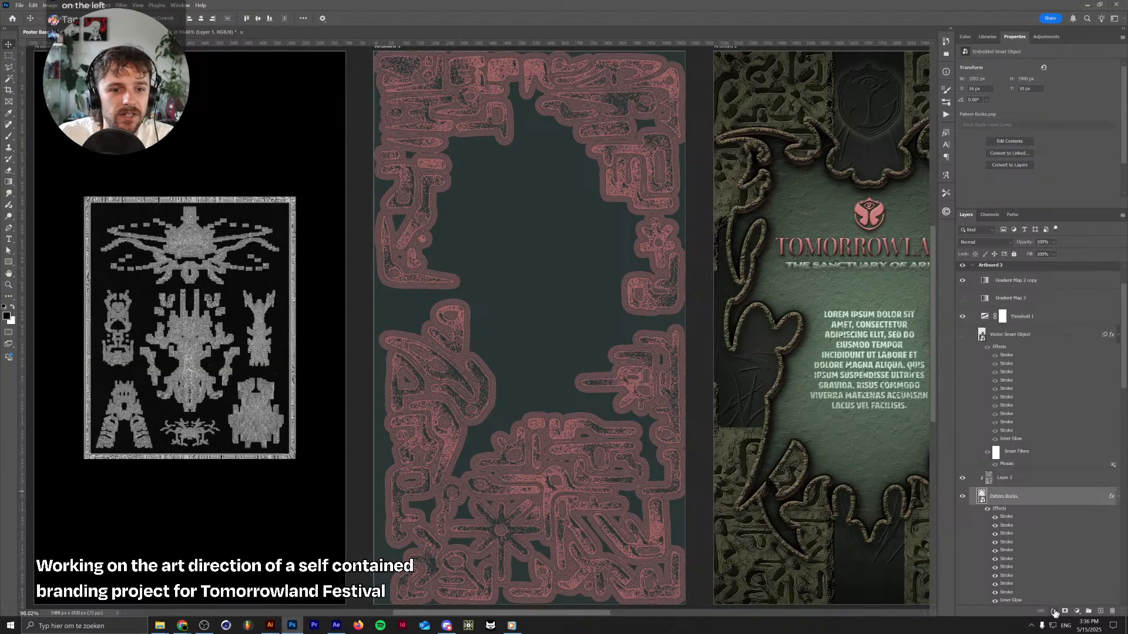
scroll(544, 397, down, 6)
scroll(544, 398, up, 5)
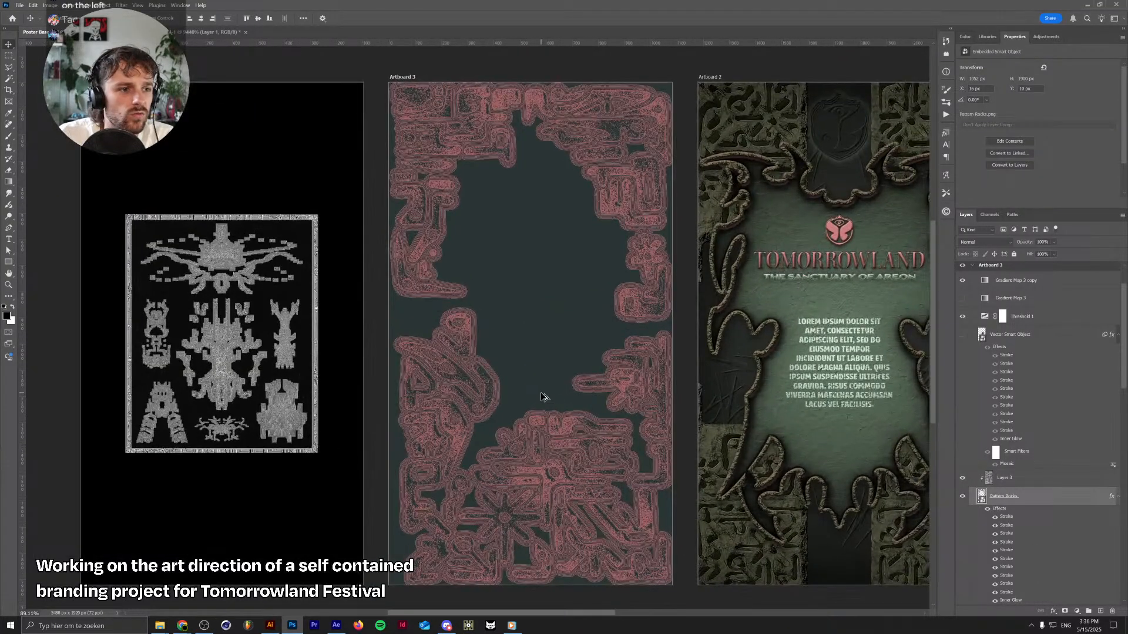
scroll(1040, 415, down, 4)
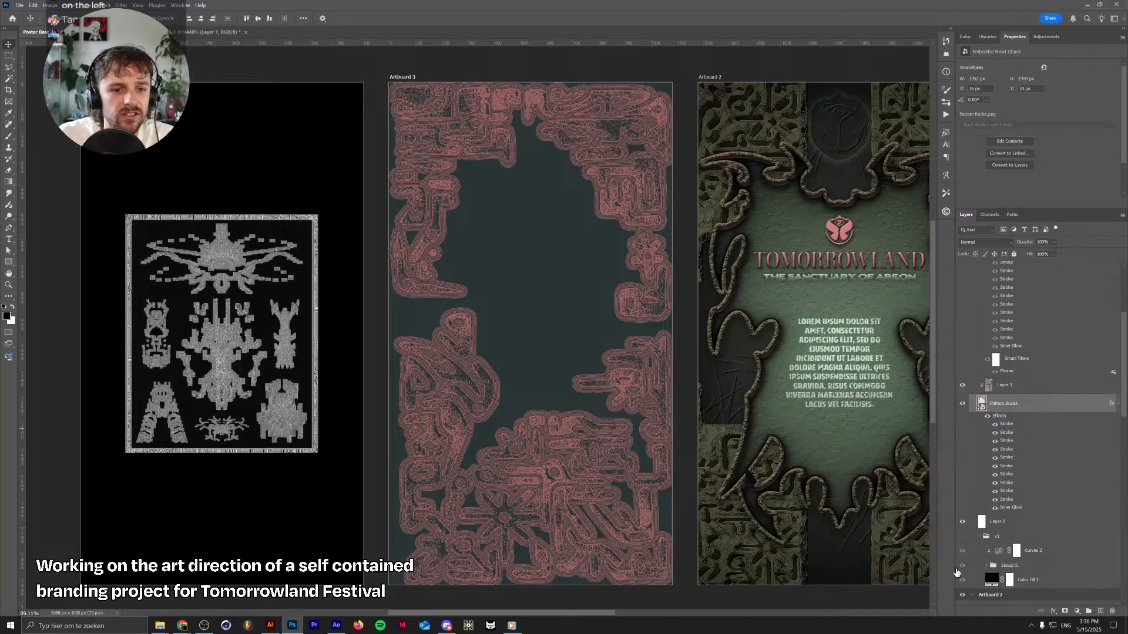
Duplicate the pixelated head layer, Group 3 copy, from Group 4 to just above the clipped texture layer
click(985, 565)
scroll(1005, 565, down, 2)
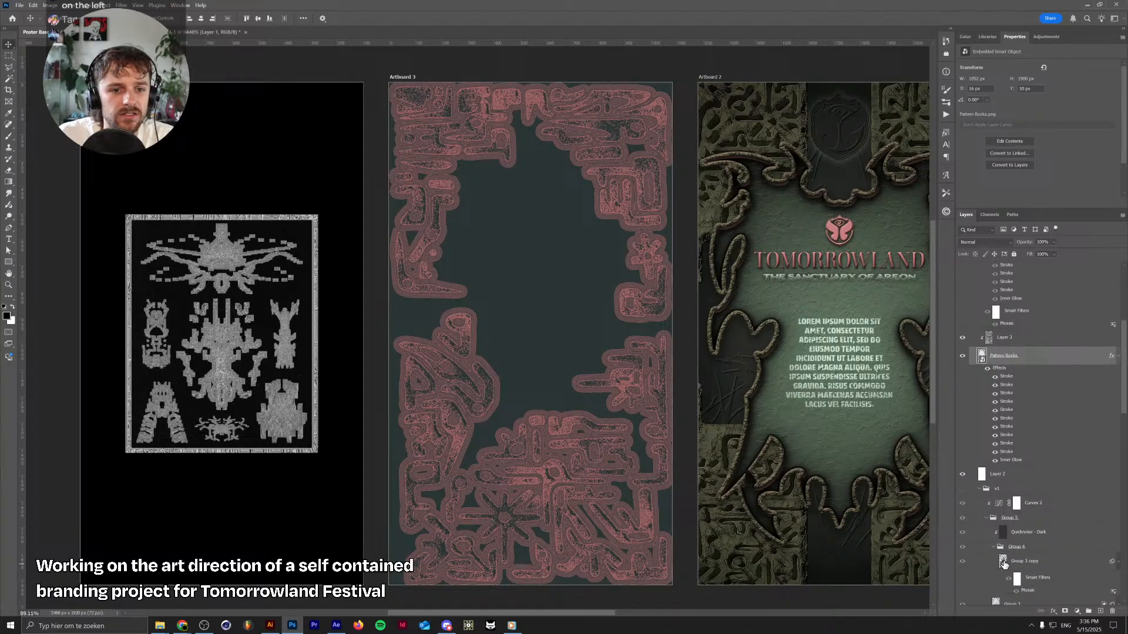
drag(1035, 563, 1041, 329)
scroll(578, 402, up, 1)
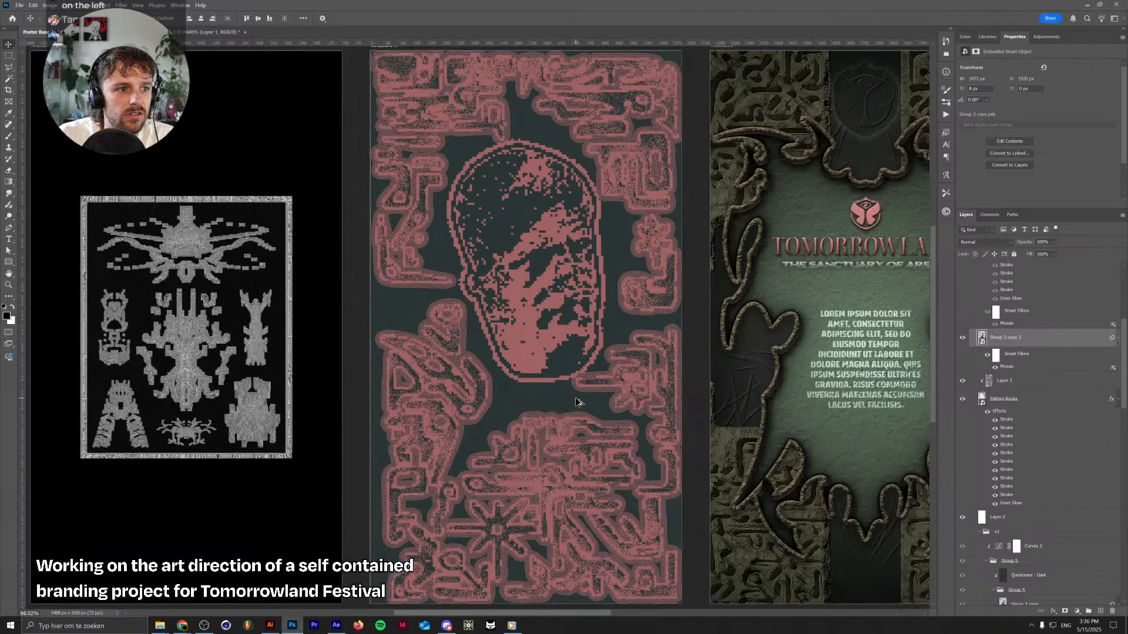
Delete the duplicated pixelated head layer above the clipped texture
right_click(1111, 338)
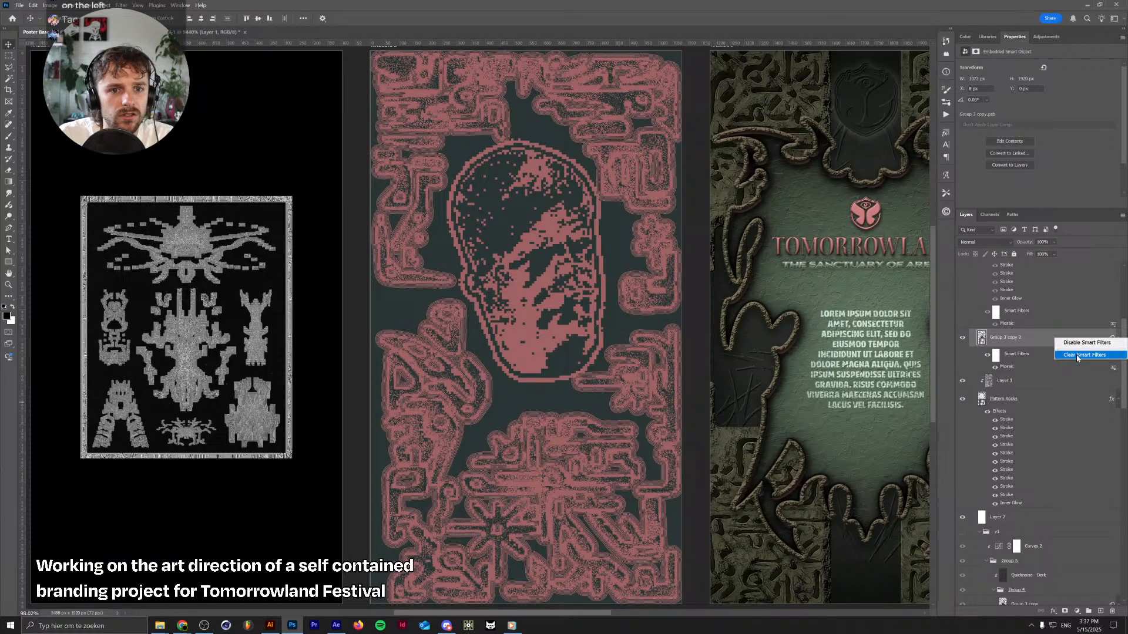
click(1016, 348)
key(Delete)
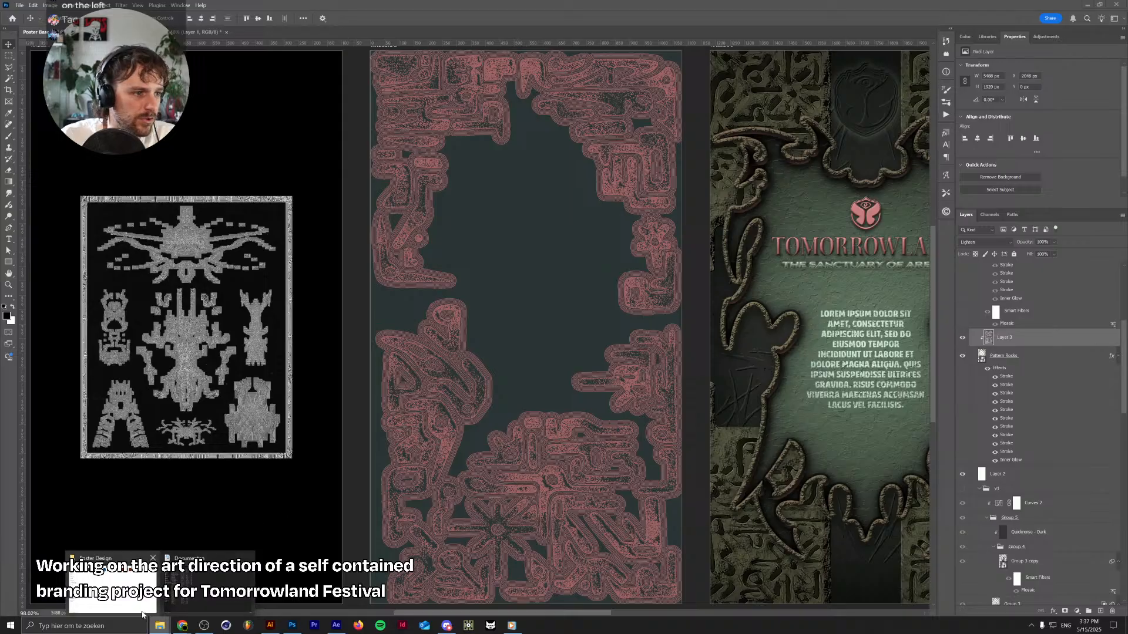
Place the Bearded Man (2) image on Artboard 3 from the cranium pack in the Dreadlabs Assets External Products folder
click(112, 582)
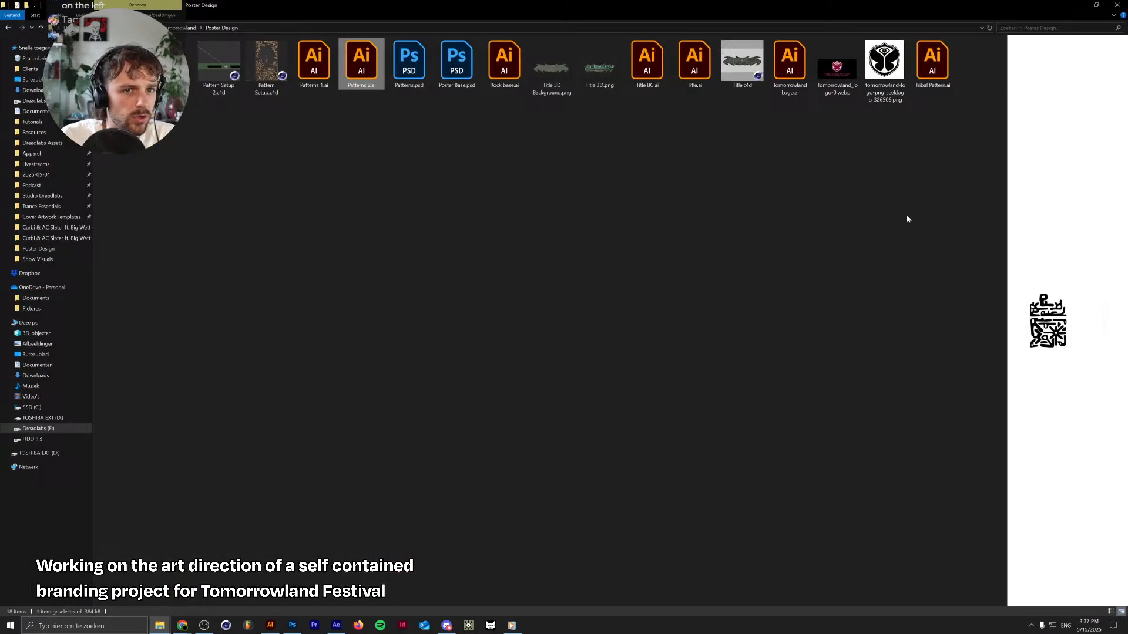
click(43, 142)
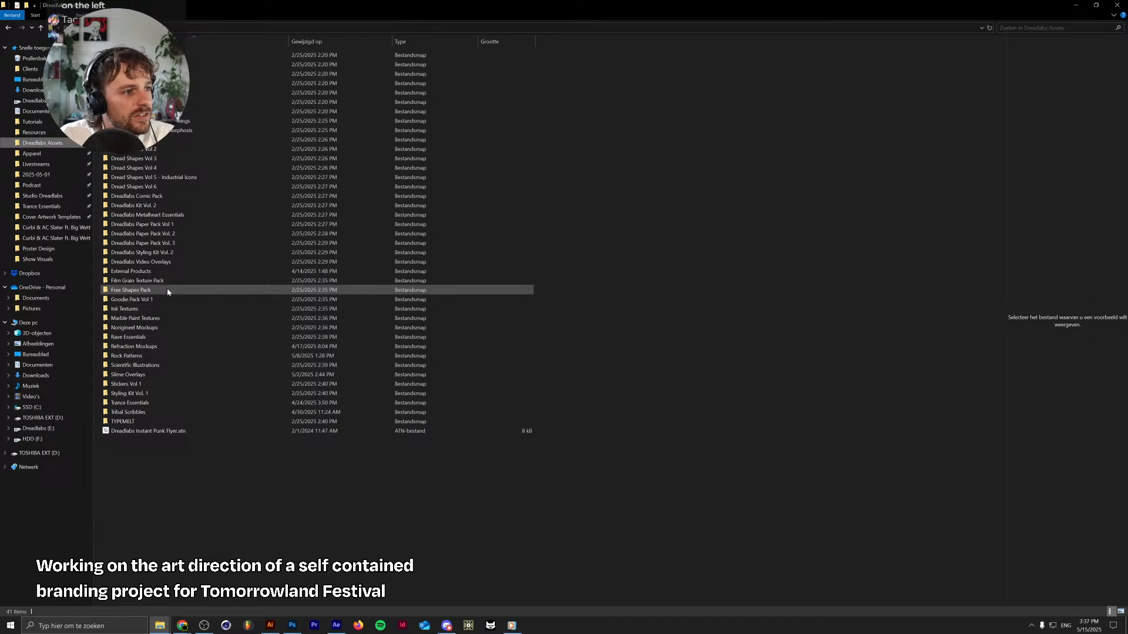
double_click(167, 271)
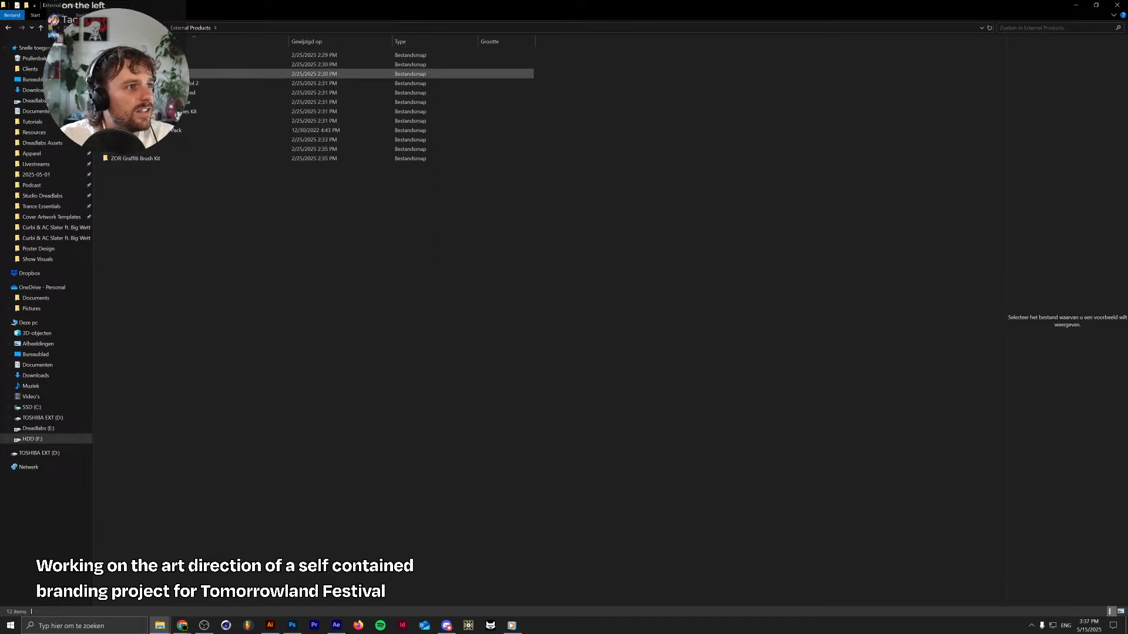
click(159, 65)
double_click(158, 65)
double_click(158, 55)
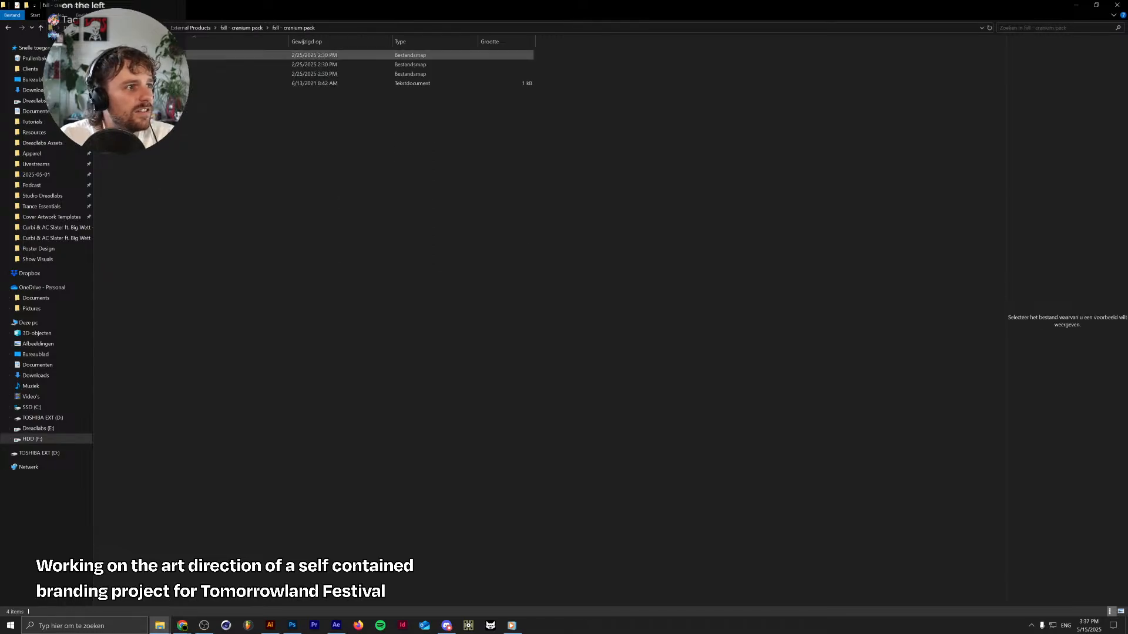
double_click(159, 55)
drag(267, 65, 492, 241)
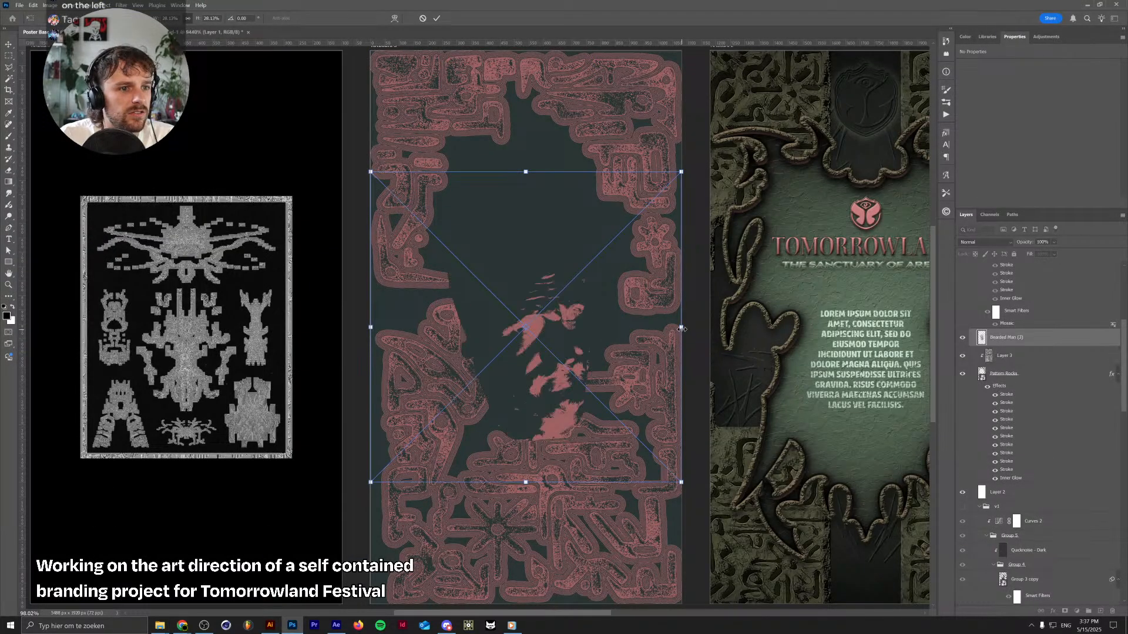
Scale and position the Bearded Man head within the central opening of Artboard 3's rock pattern and invert its colours
drag(681, 327, 599, 276)
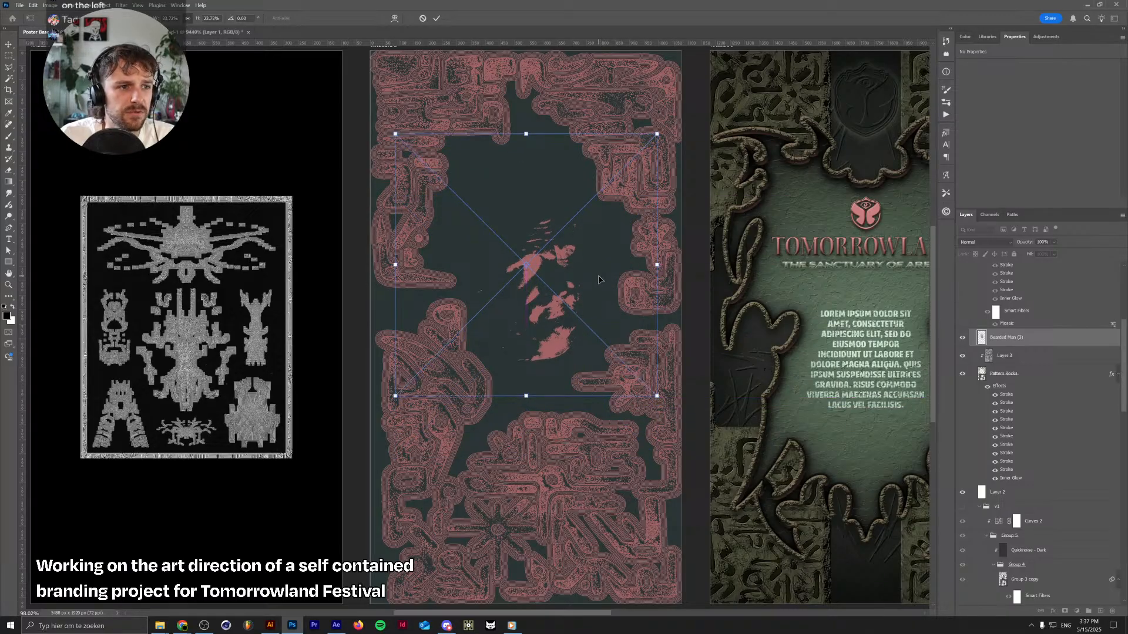
key(Return)
key(ctrl+i)
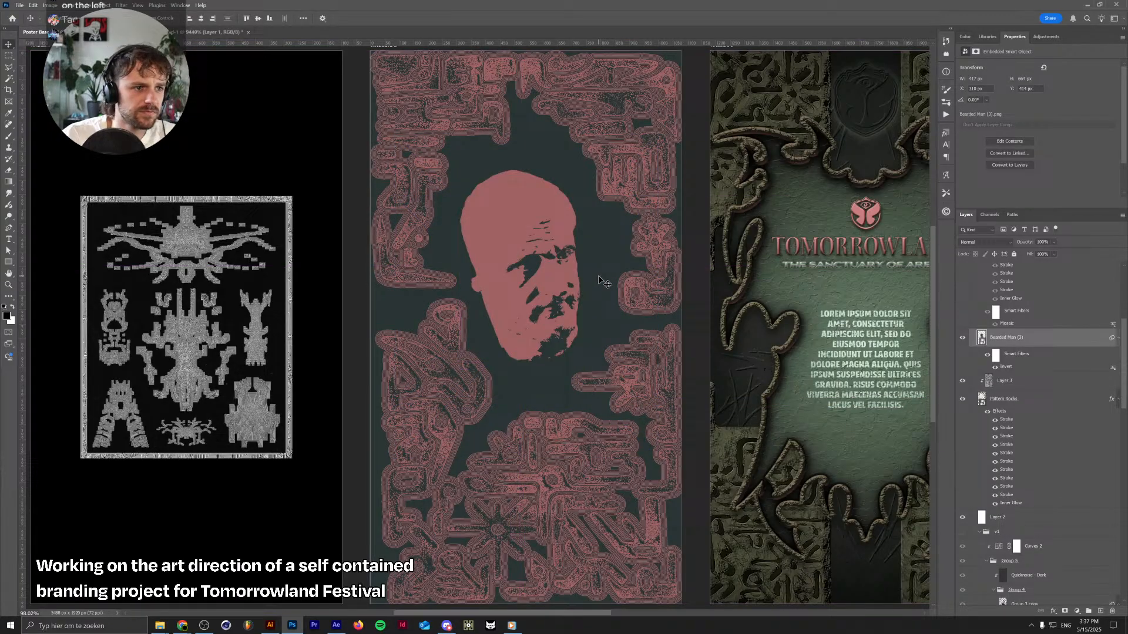
scroll(601, 280, up, 3)
mouse_move(511, 325)
mouse_down()
mouse_move(510, 309)
mouse_move(520, 314)
mouse_up()
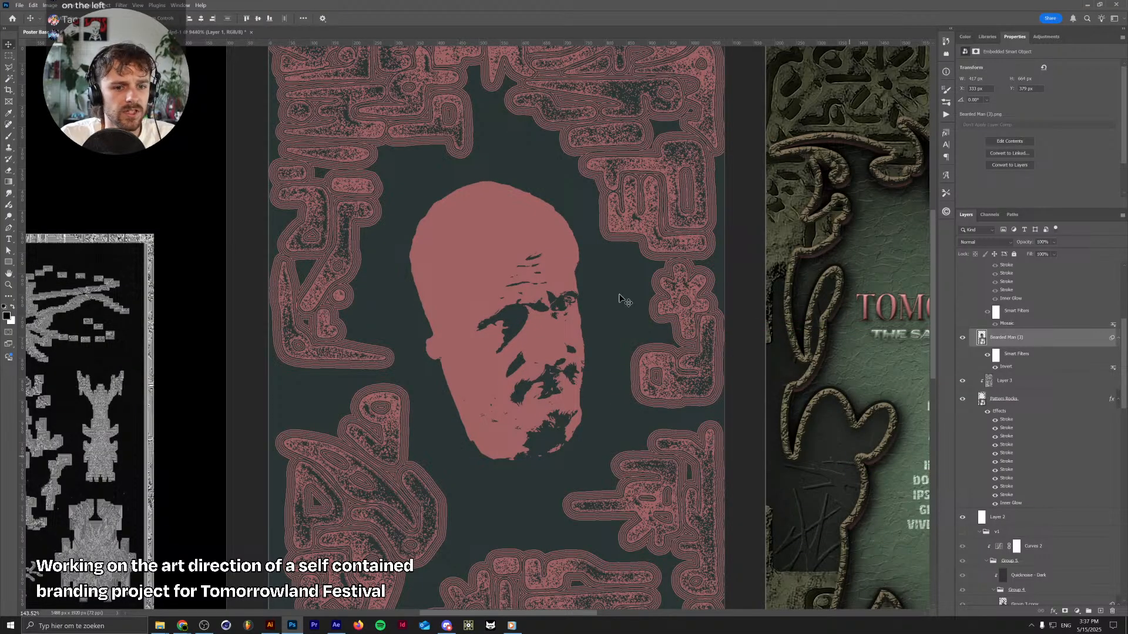
click(121, 5)
click(147, 17)
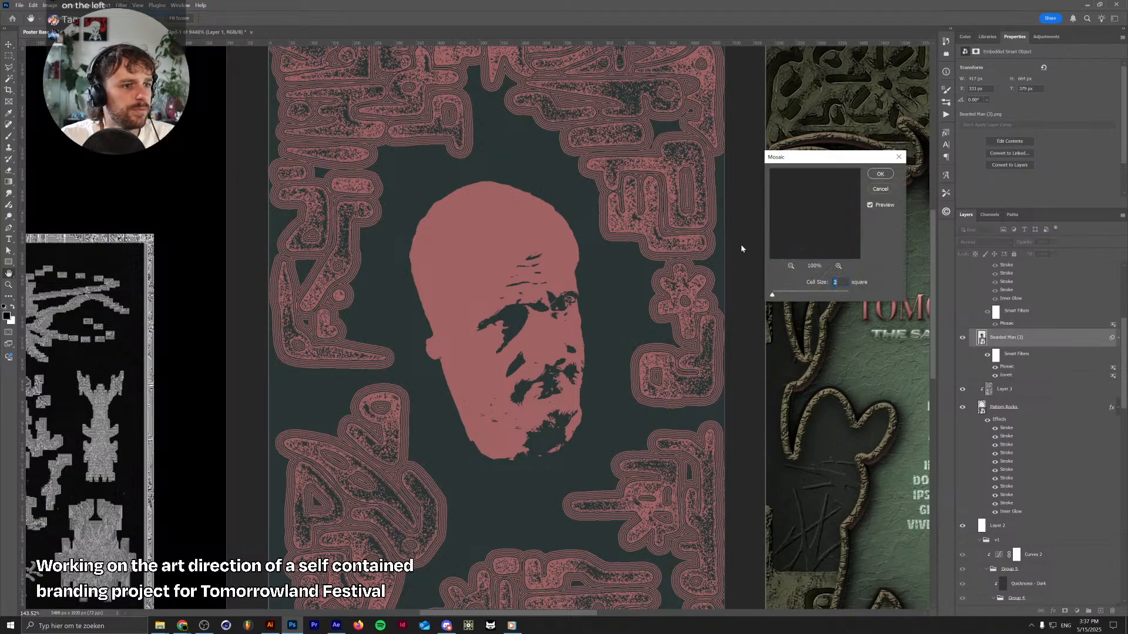
click(880, 190)
click(121, 5)
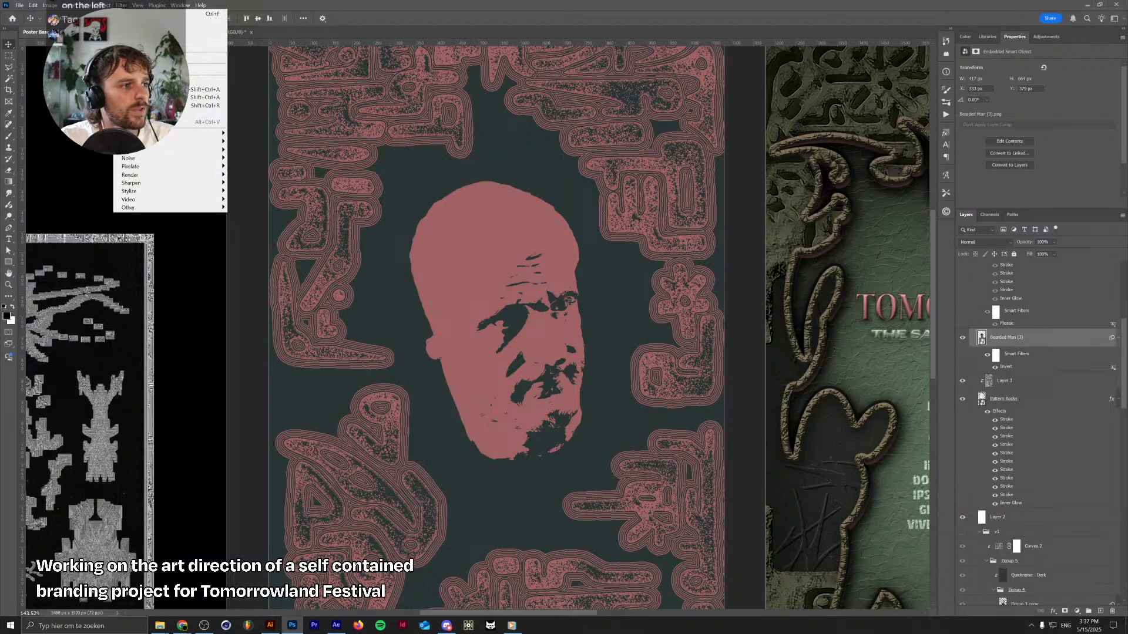
mouse_move(141, 159)
click(246, 158)
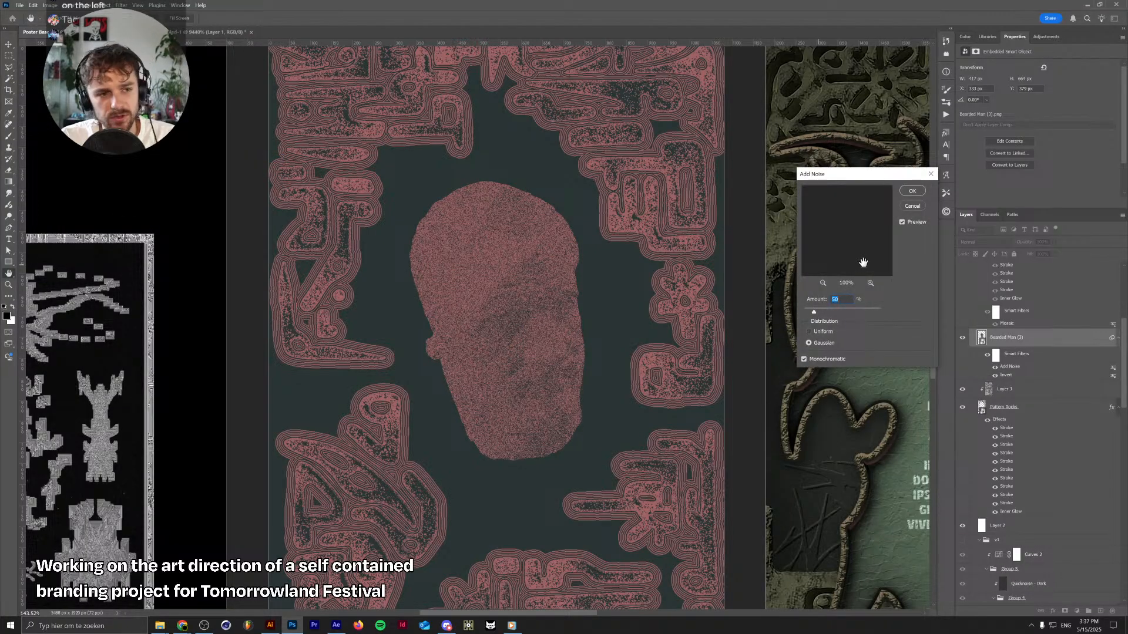
click(912, 207)
Apply a Filter Gallery Grain texture to the Bearded Man head with Regular grain type, intensity 50 and contrast 100
click(121, 5)
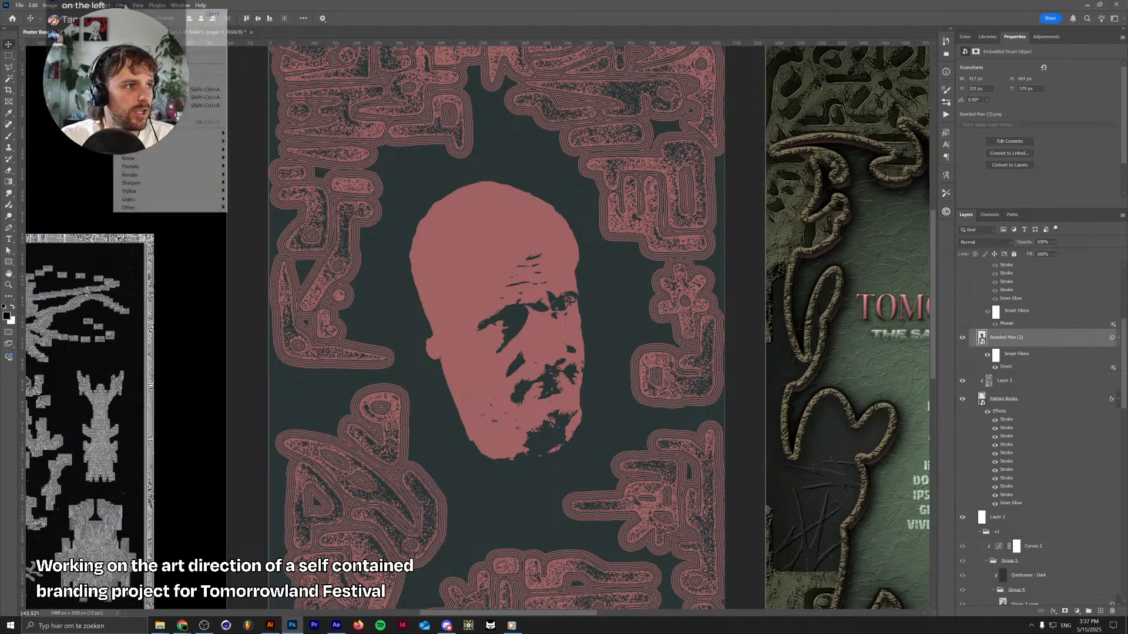
click(206, 47)
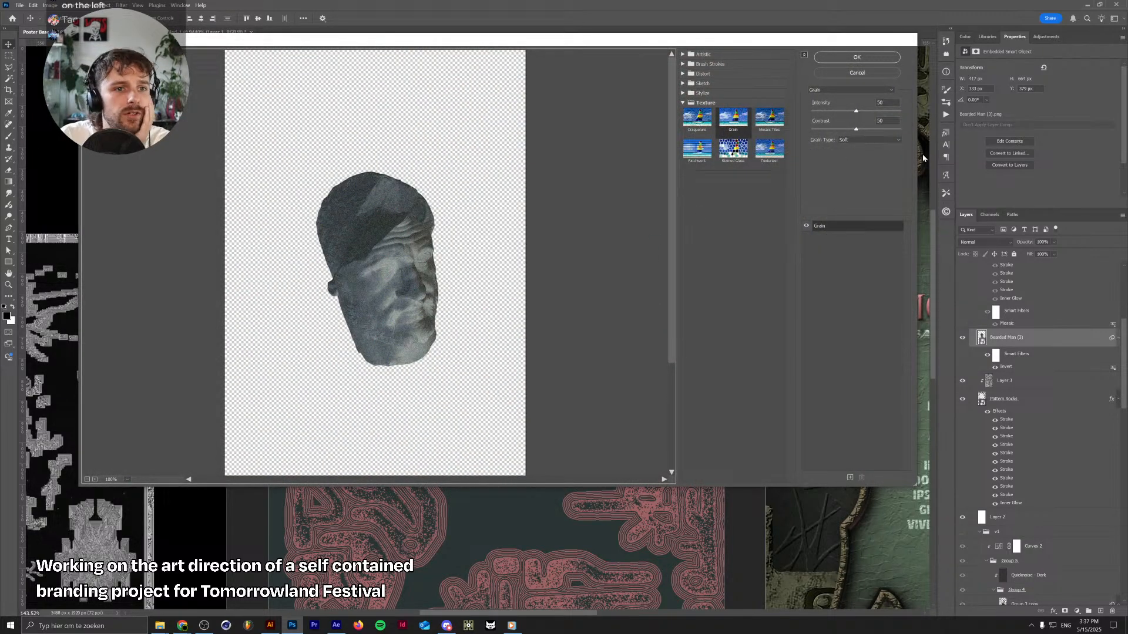
click(854, 139)
click(852, 144)
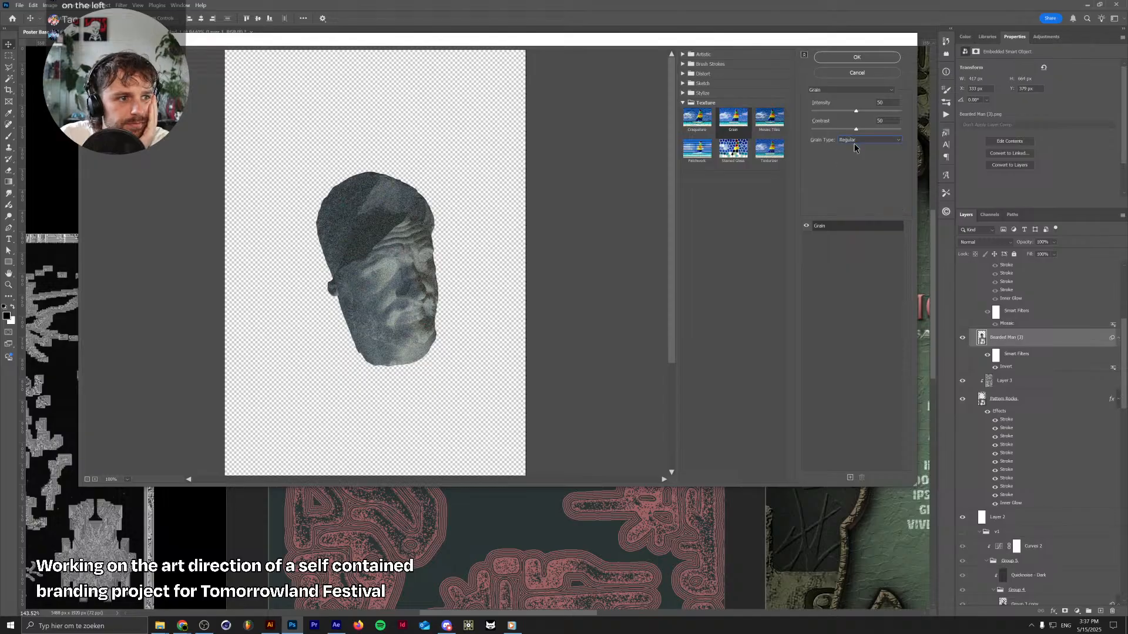
drag(858, 131, 907, 132)
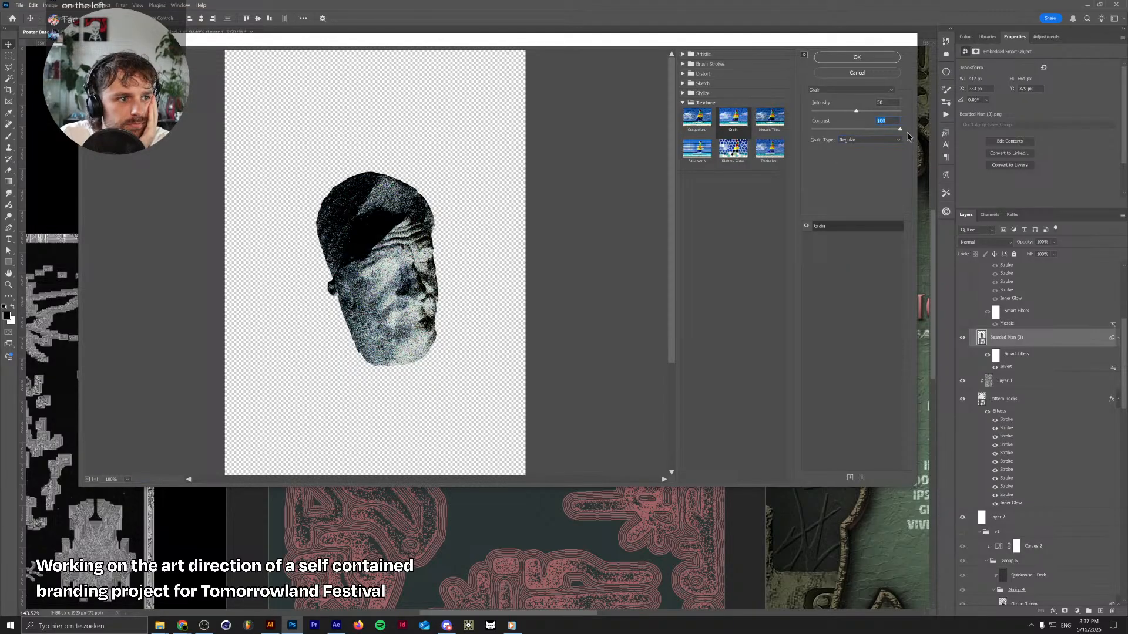
click(857, 58)
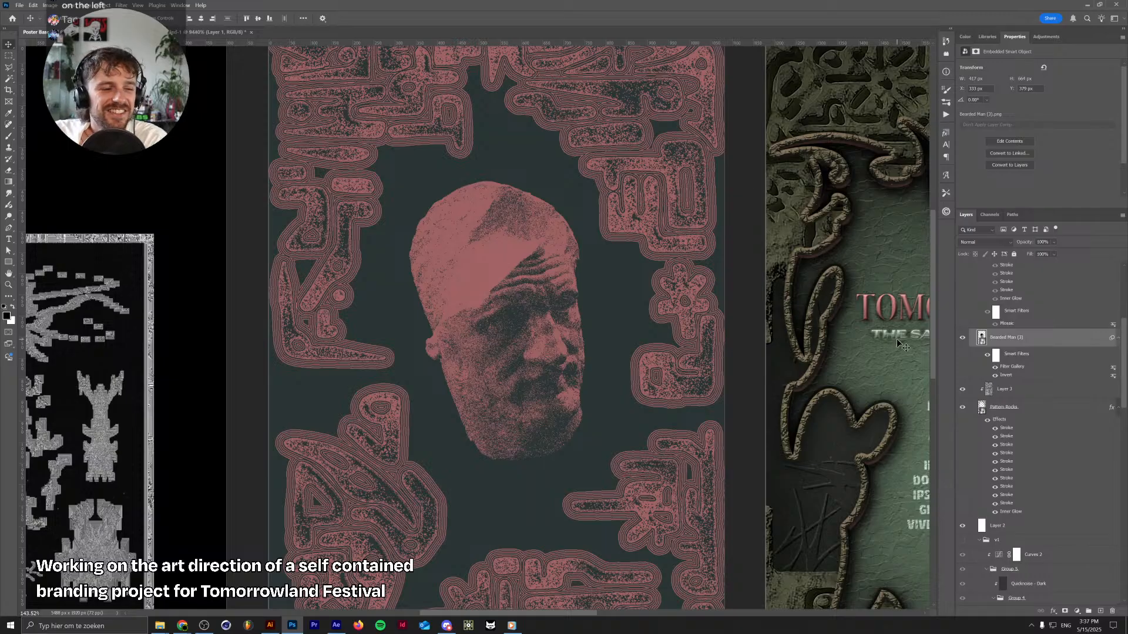
Copy the Pattern Rocks layer's strokes and inner glow onto the Bearded Man (2) layer and collapse its effects list
click(1105, 413)
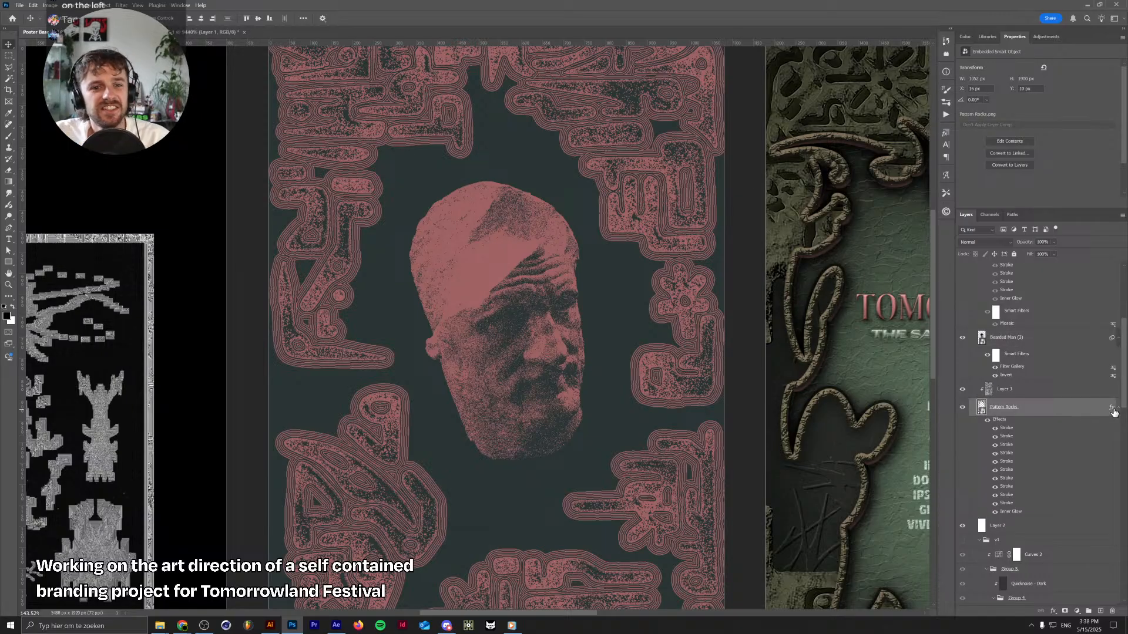
mouse_move(1112, 409)
mouse_down()
mouse_move(1091, 340)
mouse_move(1071, 341)
mouse_up()
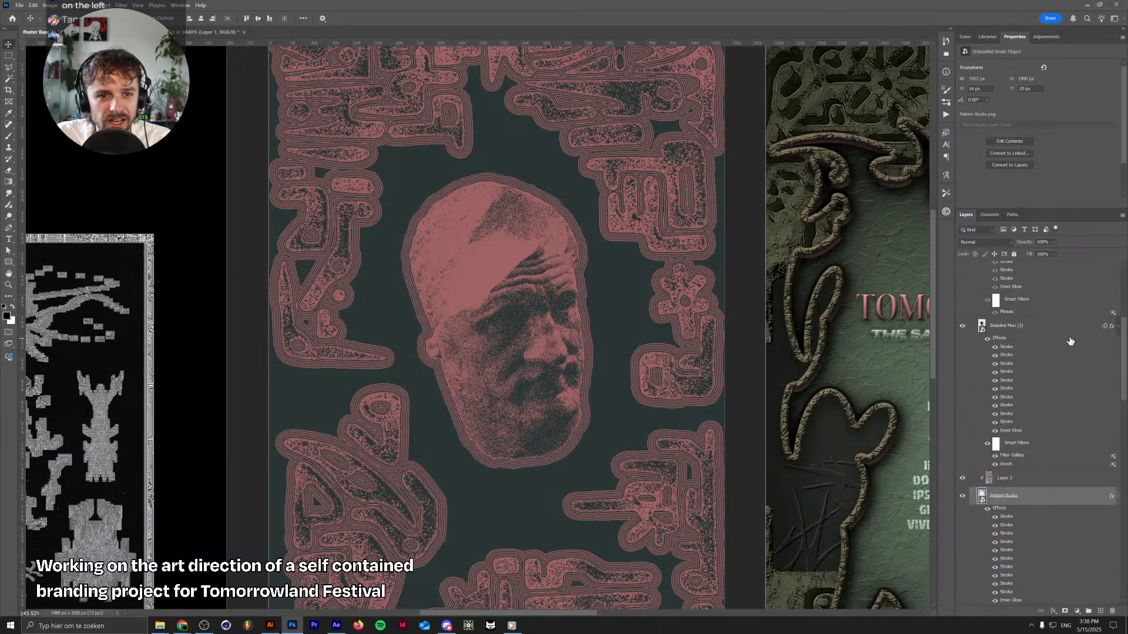
click(1119, 331)
scroll(601, 309, down, 2)
Enlarge the Bearded Man head around its centre to about 26.9% scale within the rock pattern's central opening
key(ctrl+t)
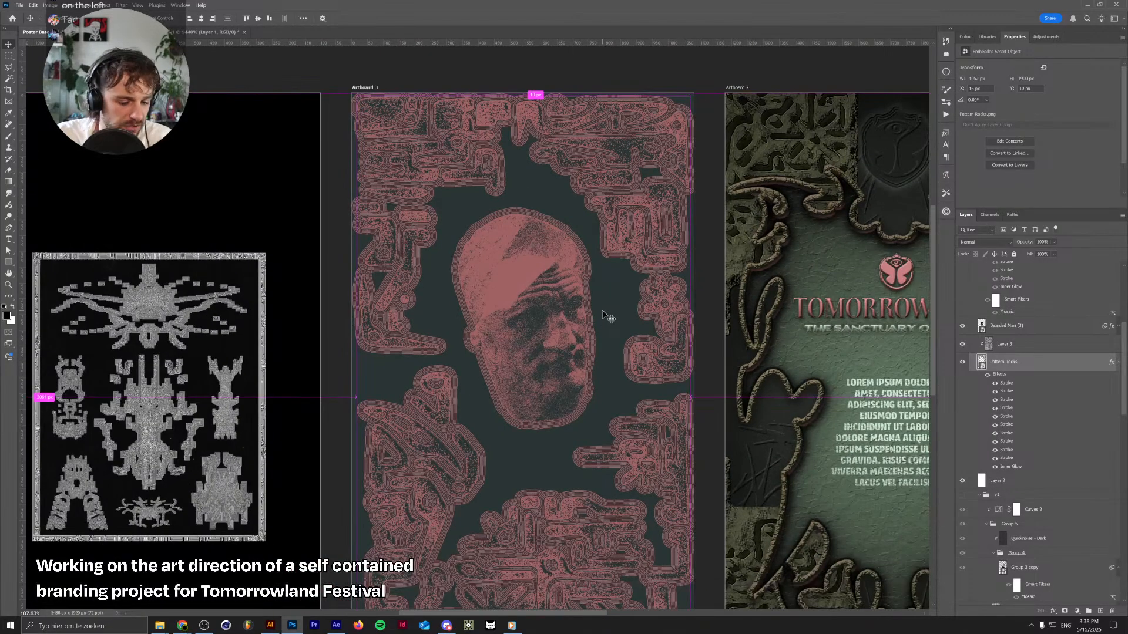
click(1005, 327)
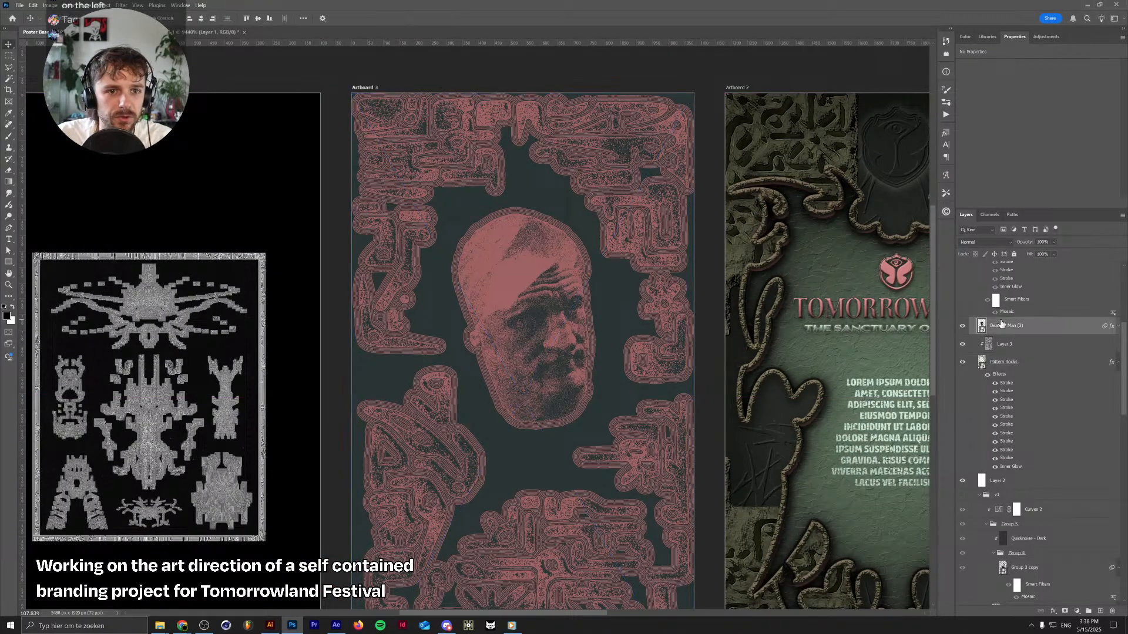
key(ctrl+t)
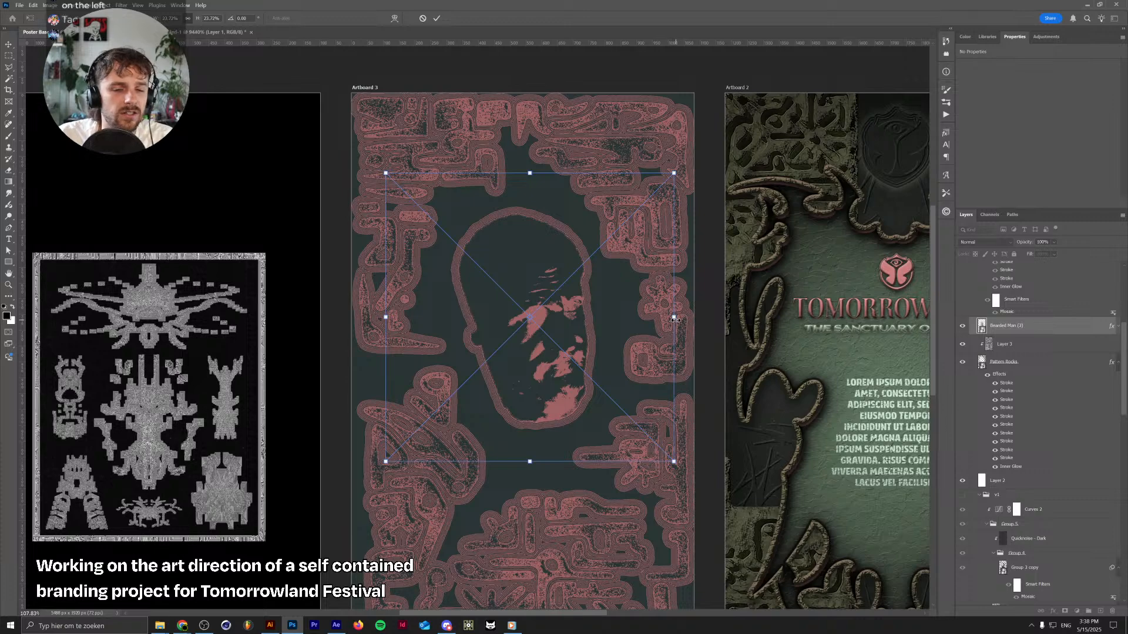
drag(675, 319, 700, 311)
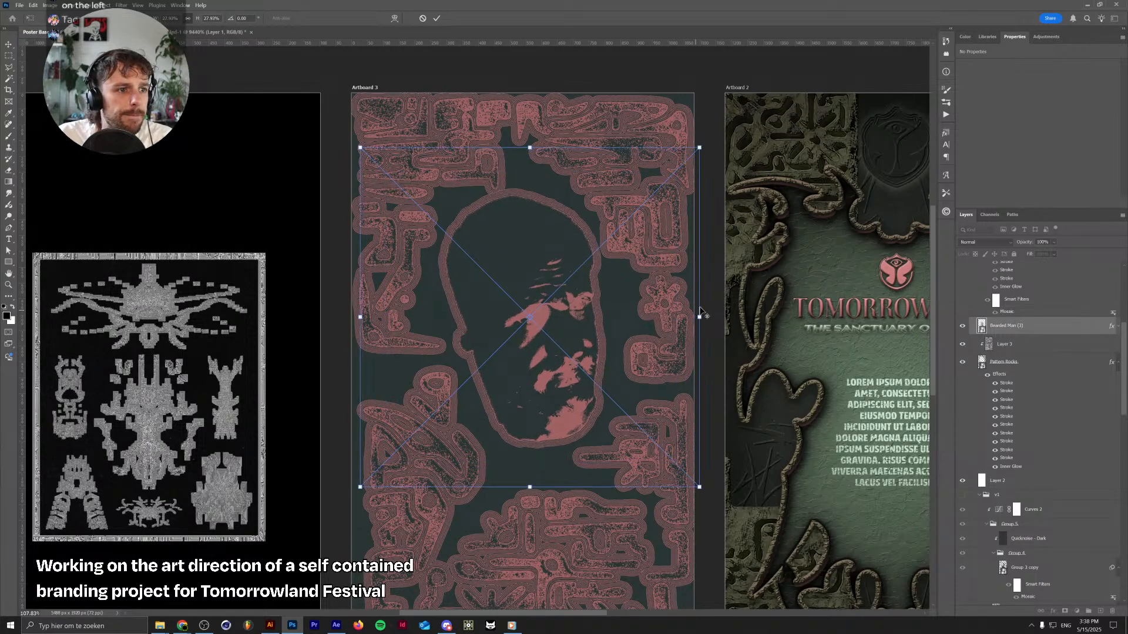
key(Return)
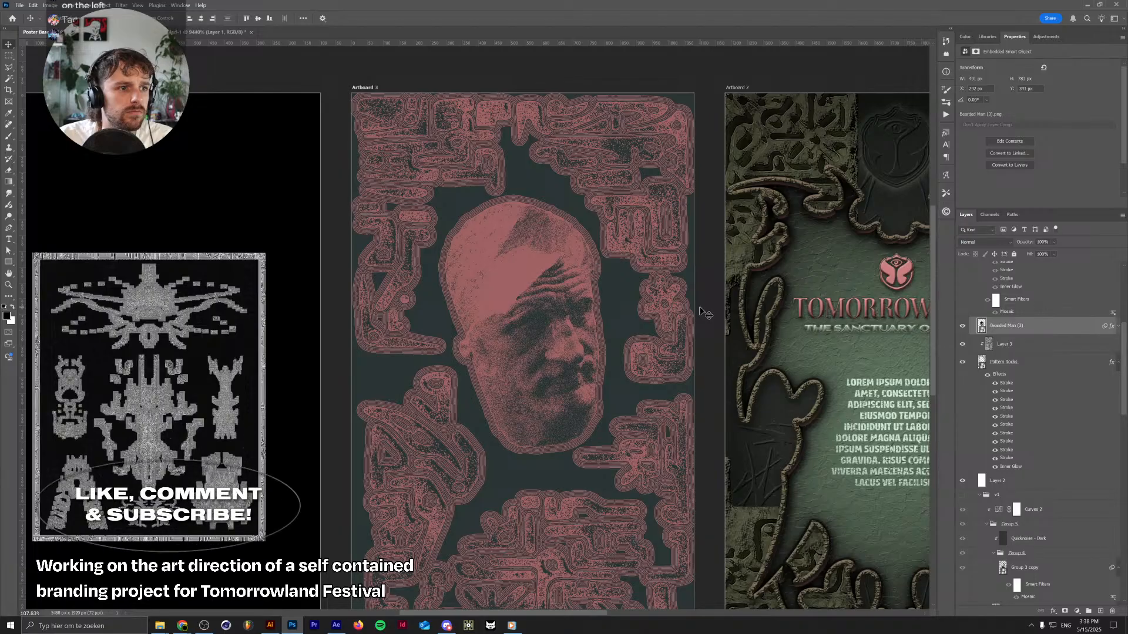
key(ctrl+t)
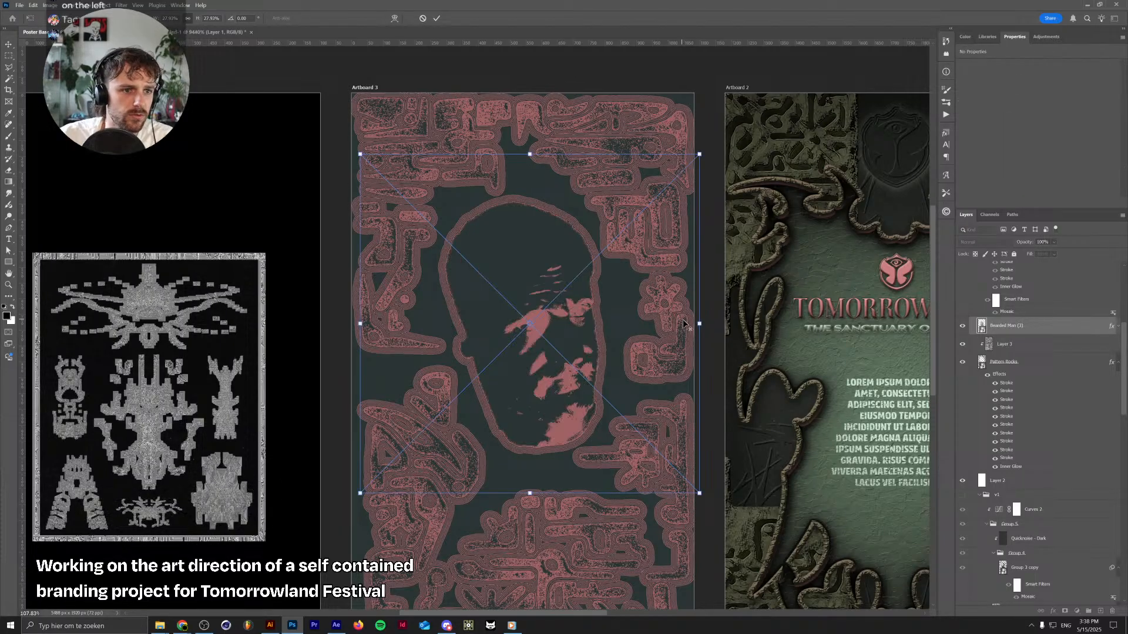
drag(698, 323, 691, 324)
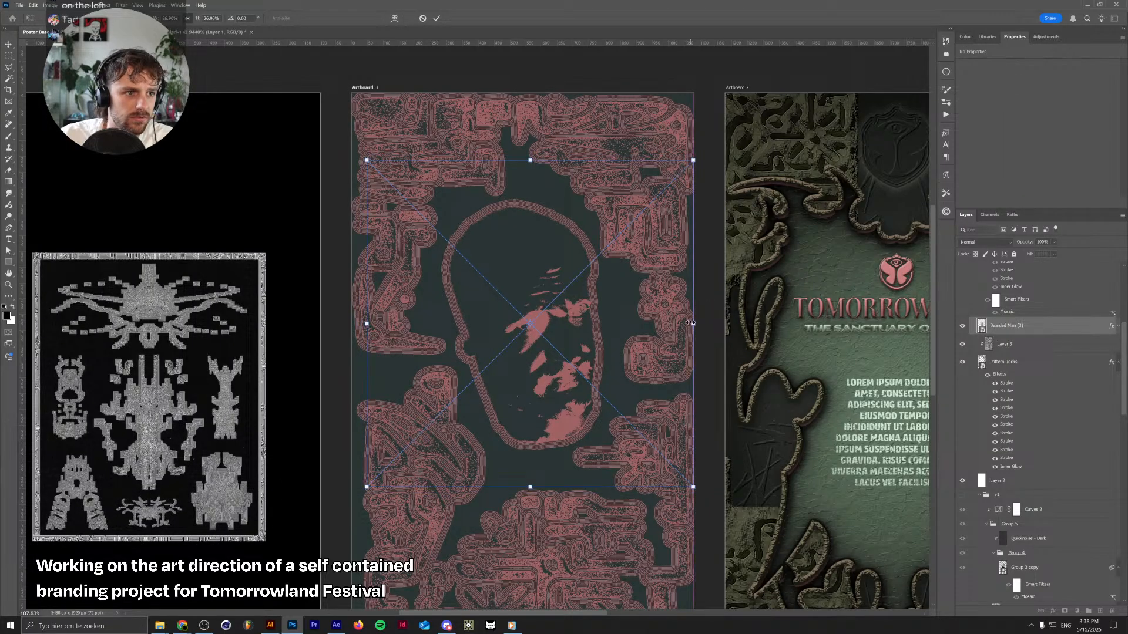
key(Return)
Check the head's grain and outlines within the poster and delete the hidden Vector Smart Object layer from Artboard 3
scroll(692, 326, down, 3)
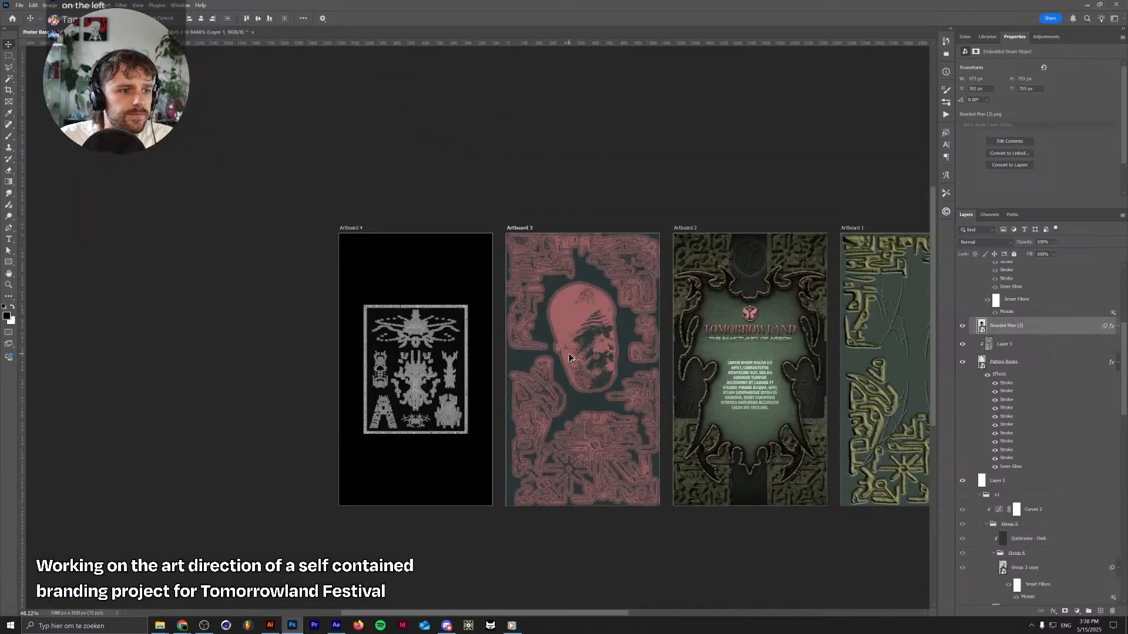
scroll(696, 346, up, 5)
scroll(722, 352, up, 1)
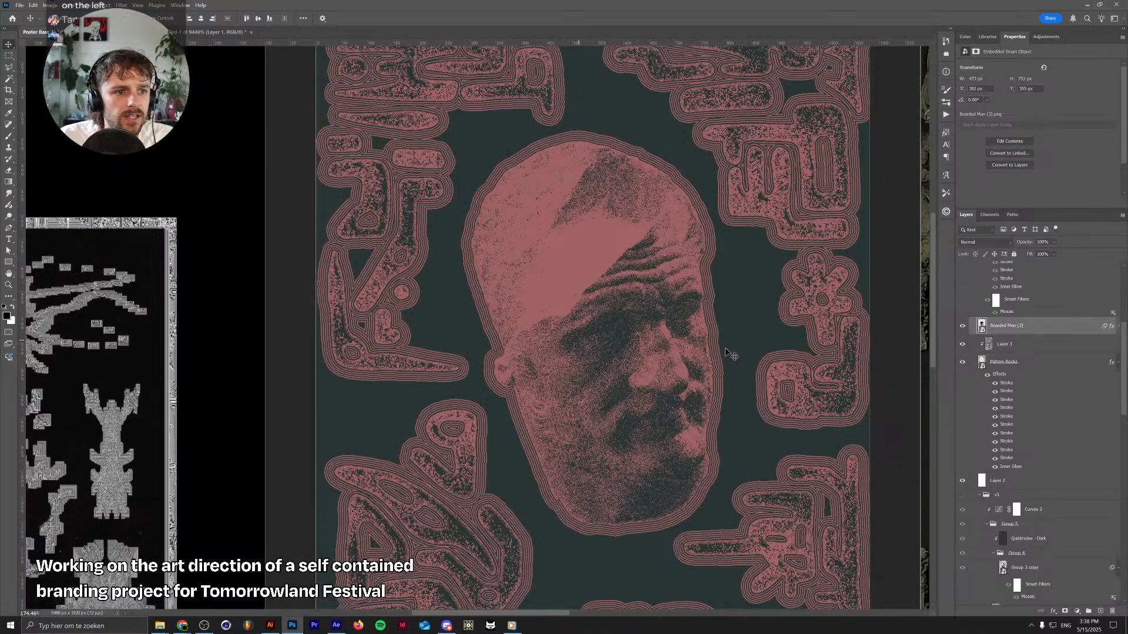
scroll(469, 381, up, 8)
scroll(660, 386, down, 8)
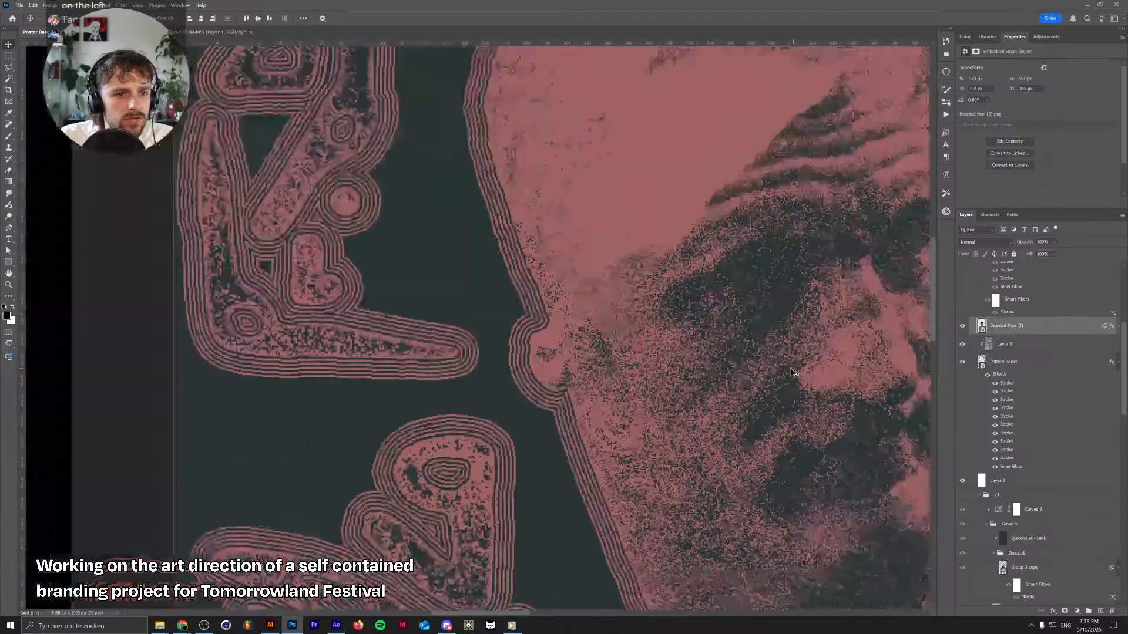
drag(699, 362, 638, 381)
scroll(1006, 385, up, 5)
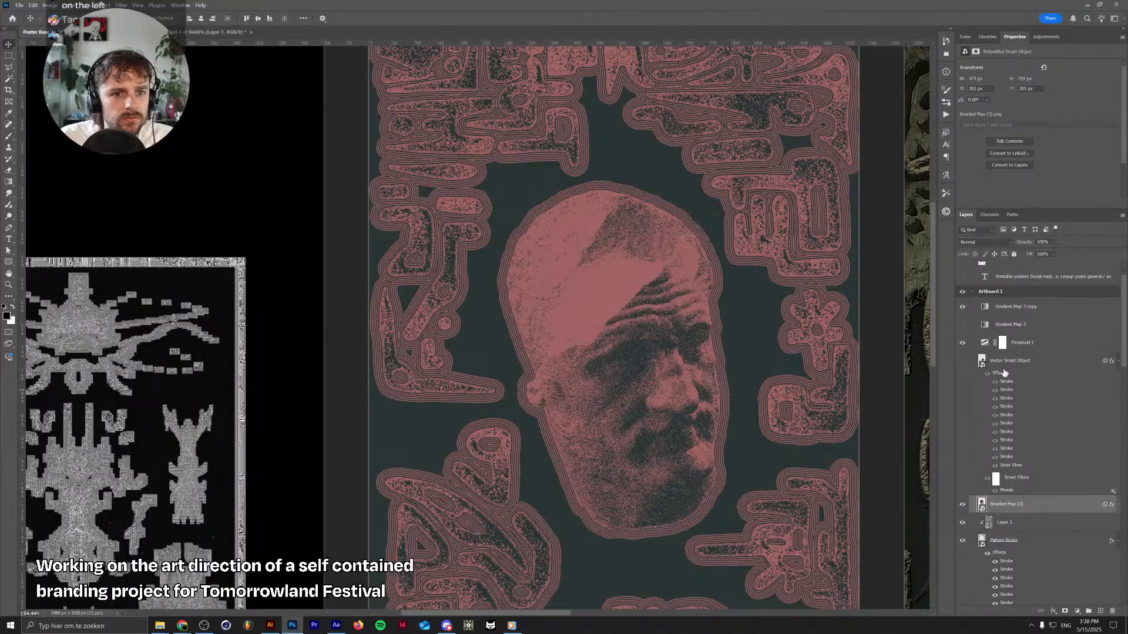
click(1006, 366)
key(Delete)
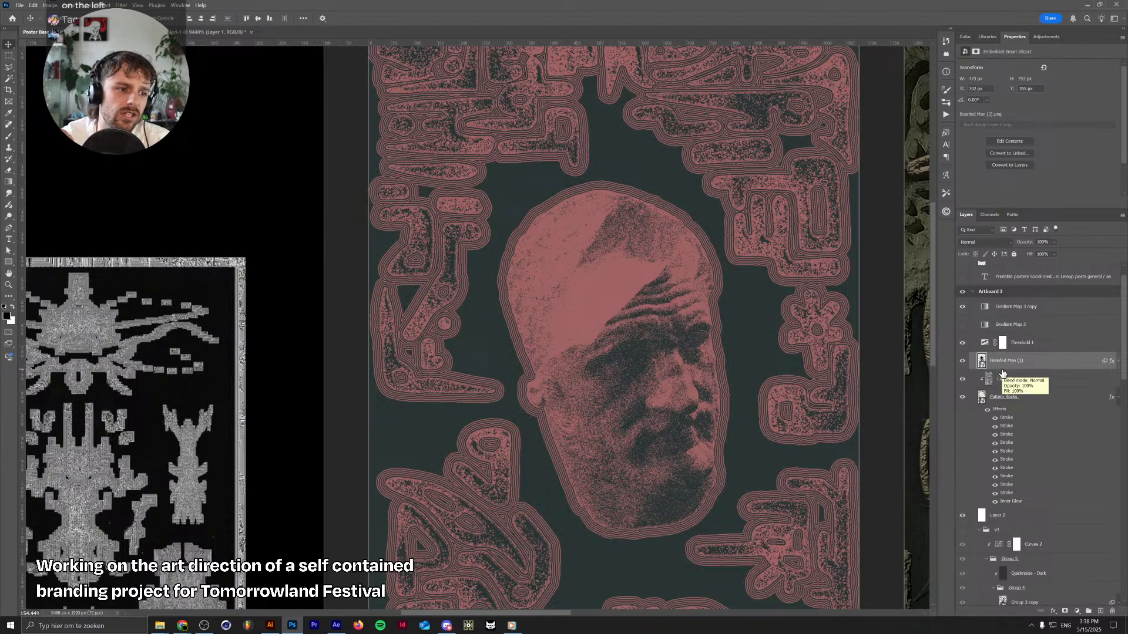
Apply a Mosaic filter with cell size 4 to the Bearded Man head and place the Filter Gallery grain above it
scroll(723, 291, down, 5)
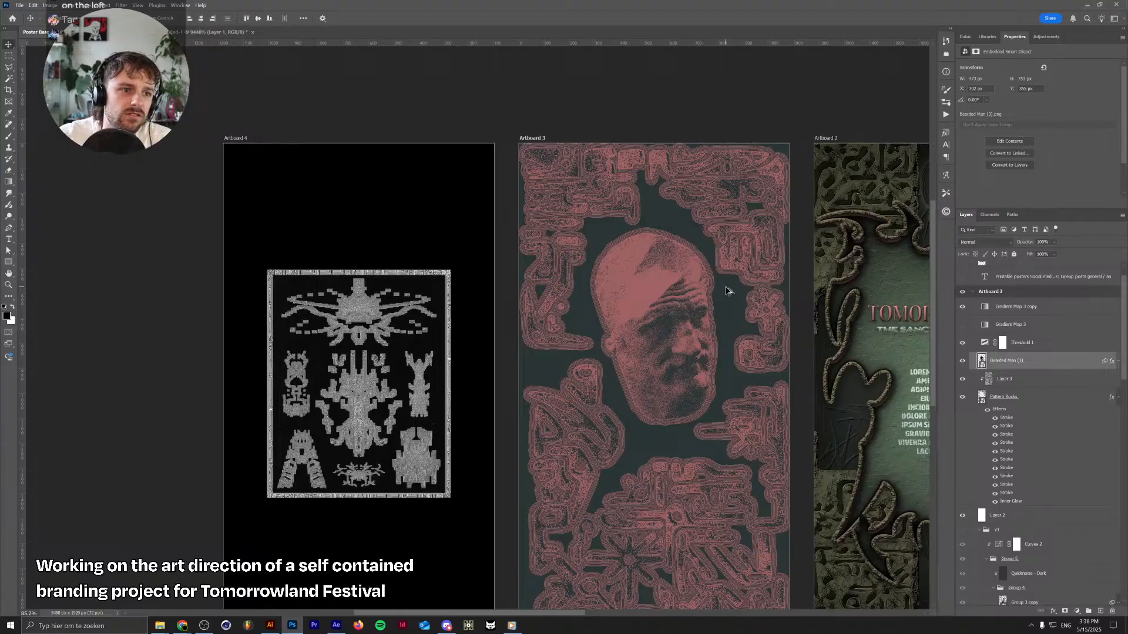
scroll(727, 291, up, 5)
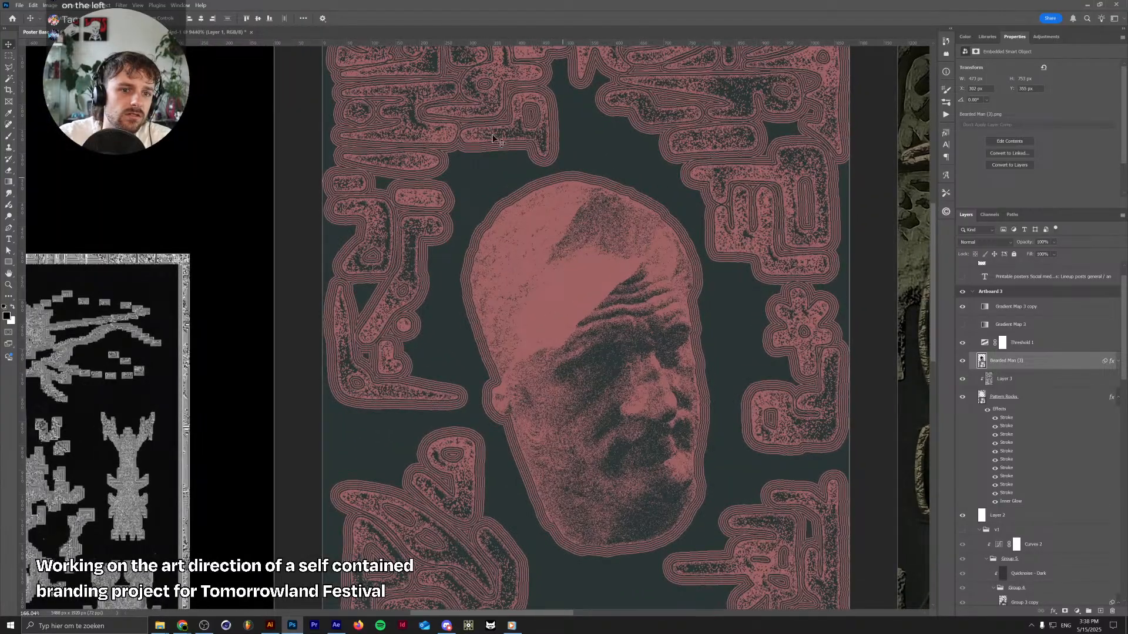
click(122, 5)
click(141, 14)
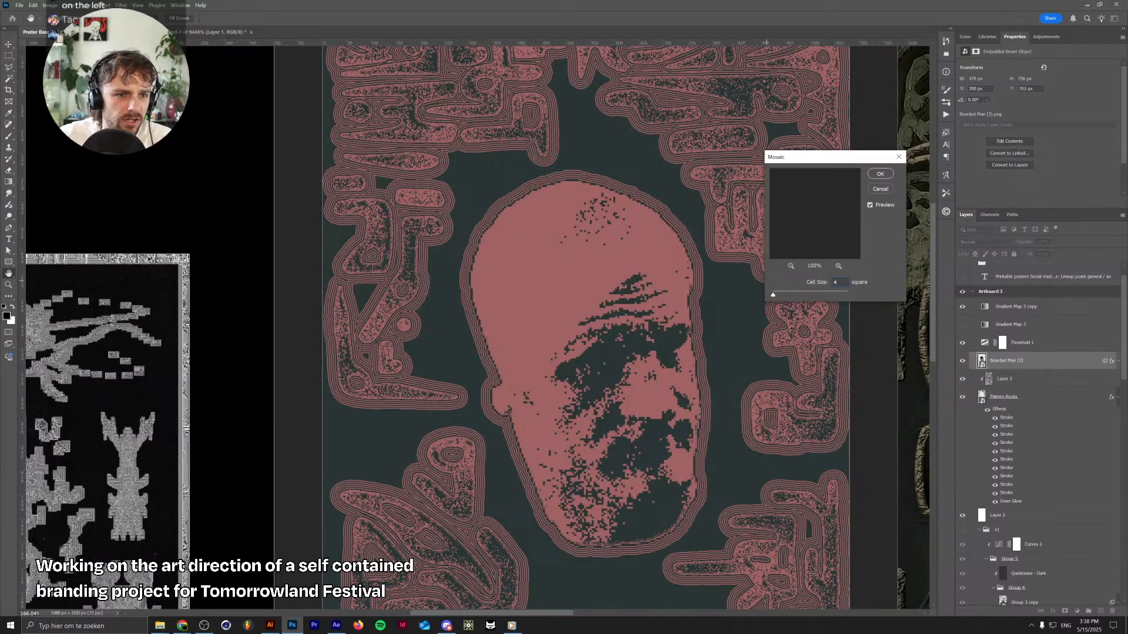
key(Return)
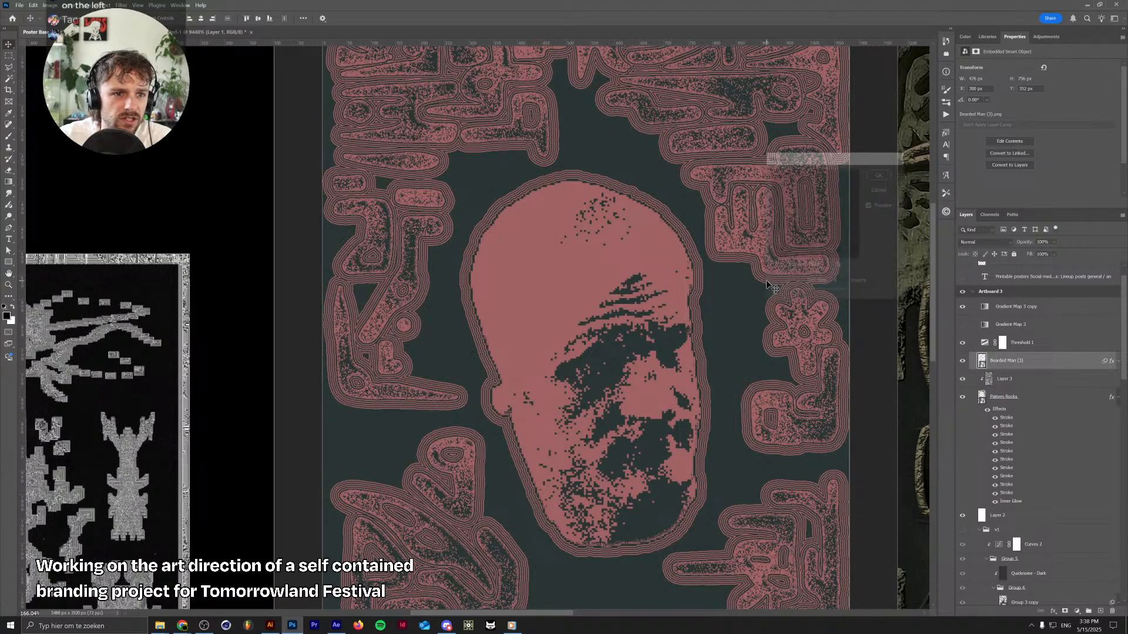
click(1115, 366)
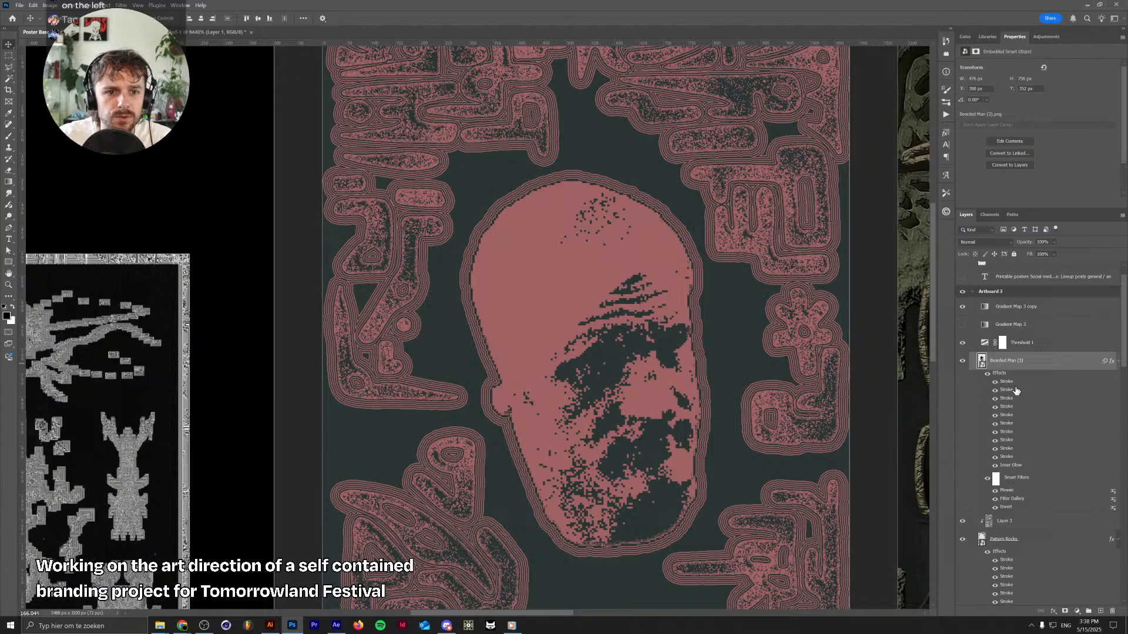
drag(1007, 502, 1008, 491)
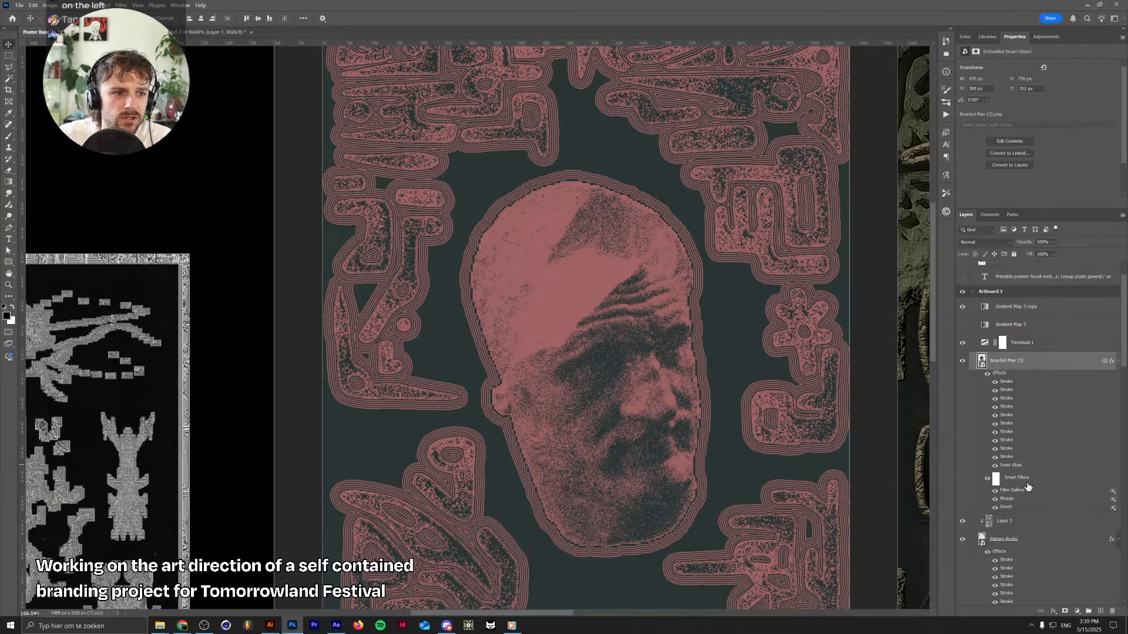
Compare Overlay and Multiply blending for the head's Filter Gallery grain and apply Screen mode at 100% opacity
scroll(595, 376, up, 6)
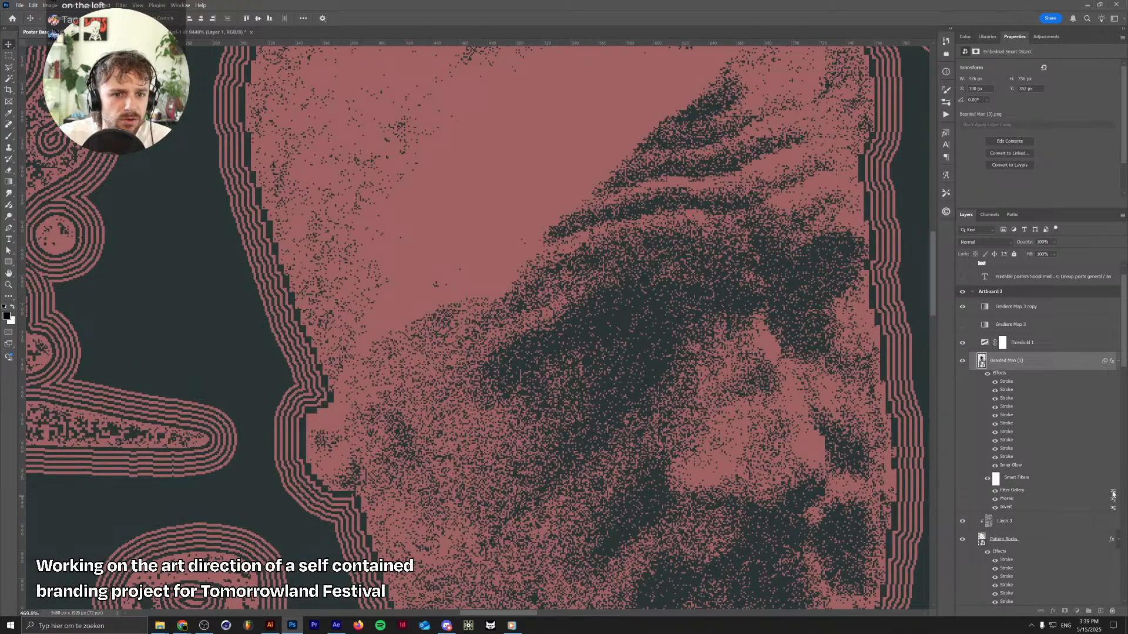
double_click(1112, 492)
click(770, 235)
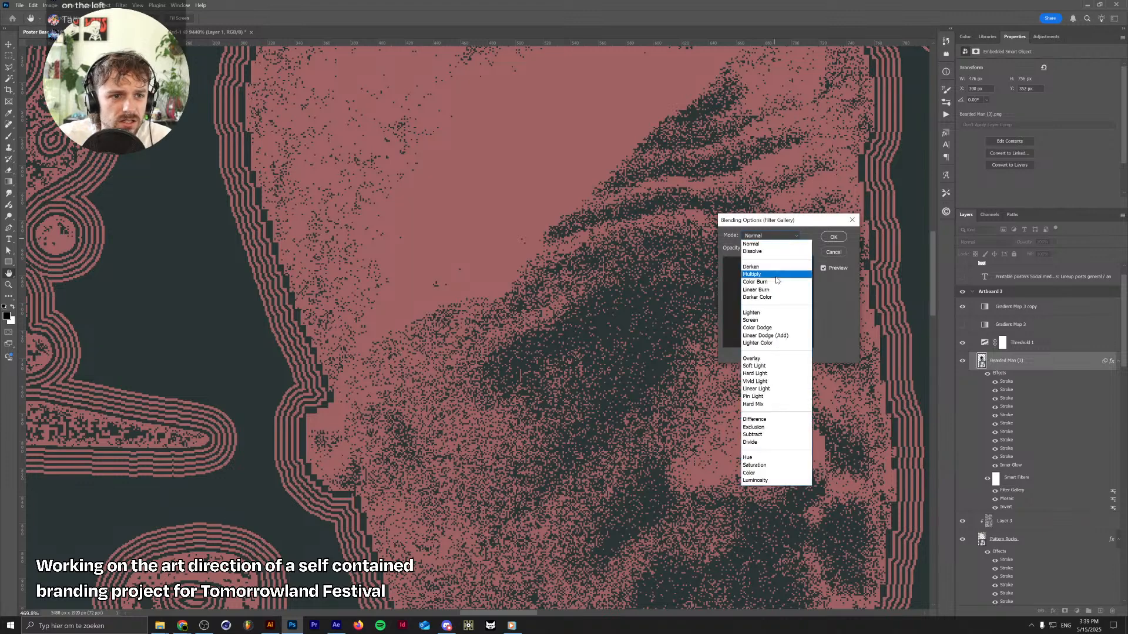
click(770, 359)
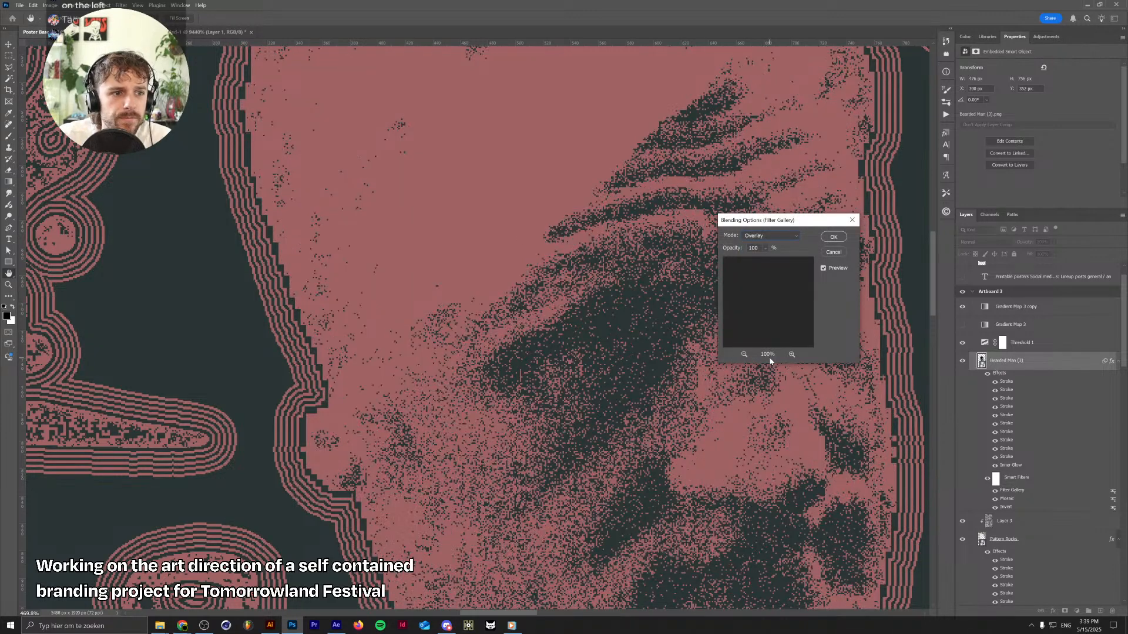
click(780, 236)
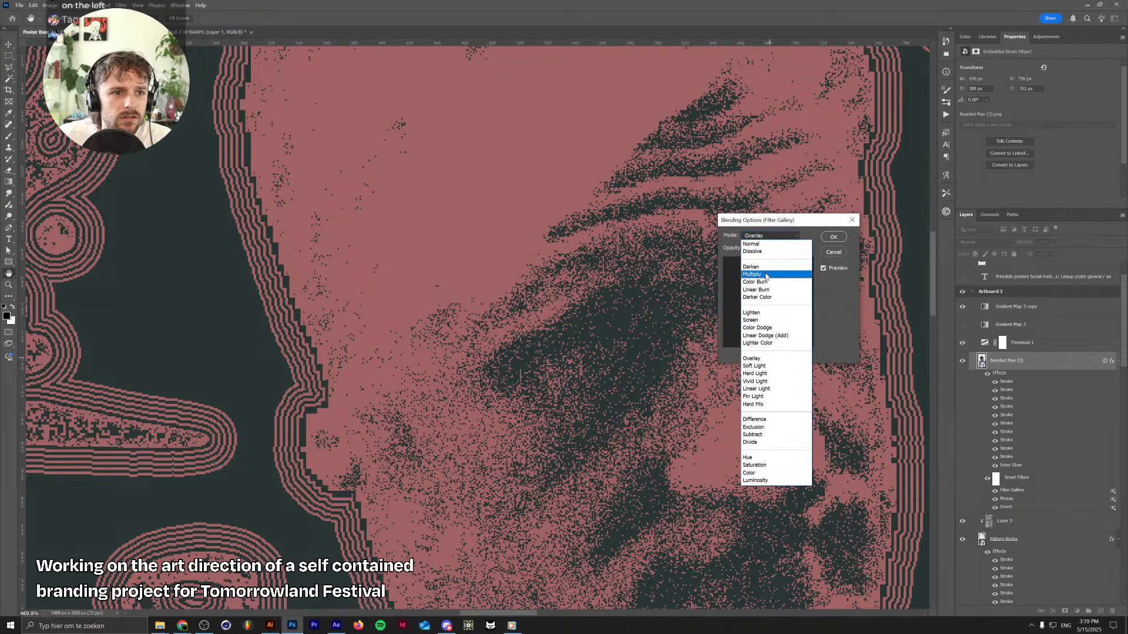
click(764, 271)
click(767, 235)
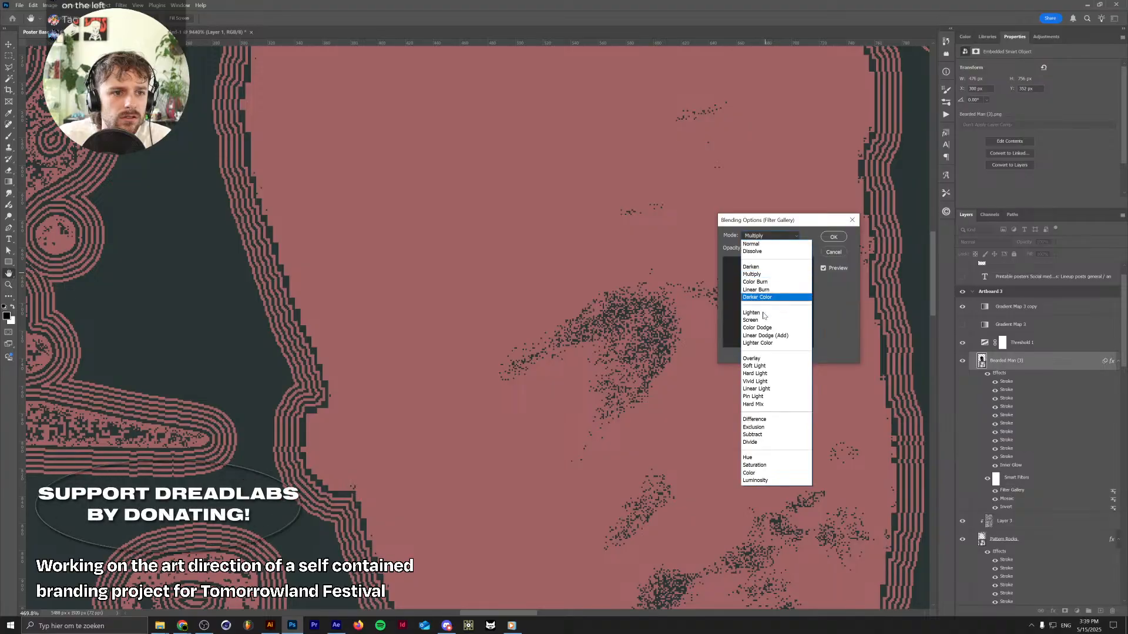
click(754, 320)
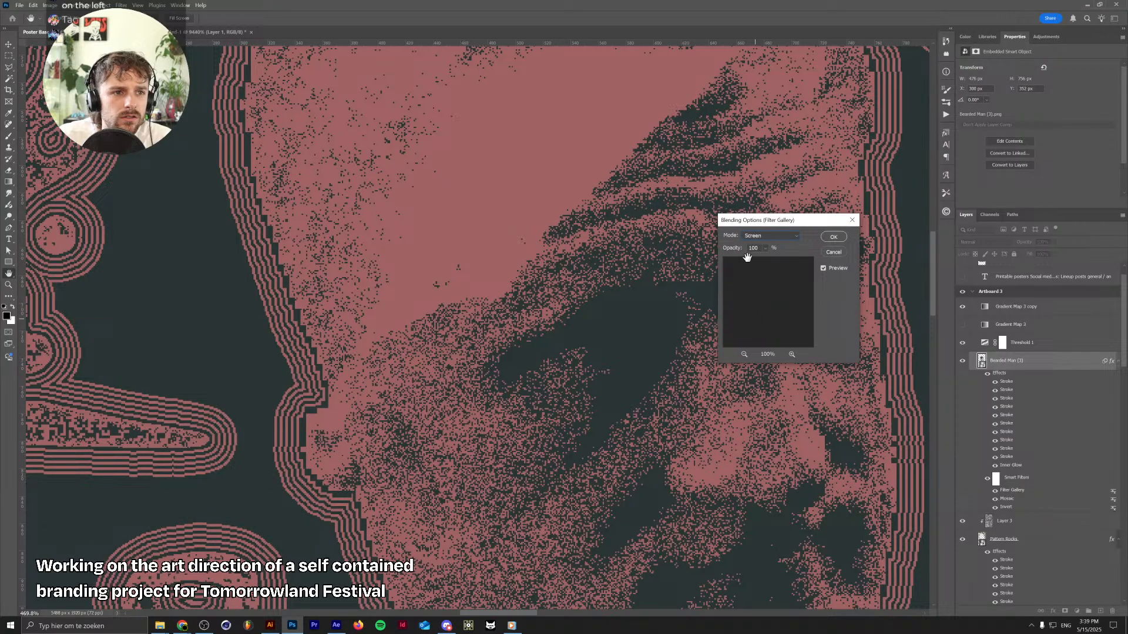
drag(764, 224, 953, 264)
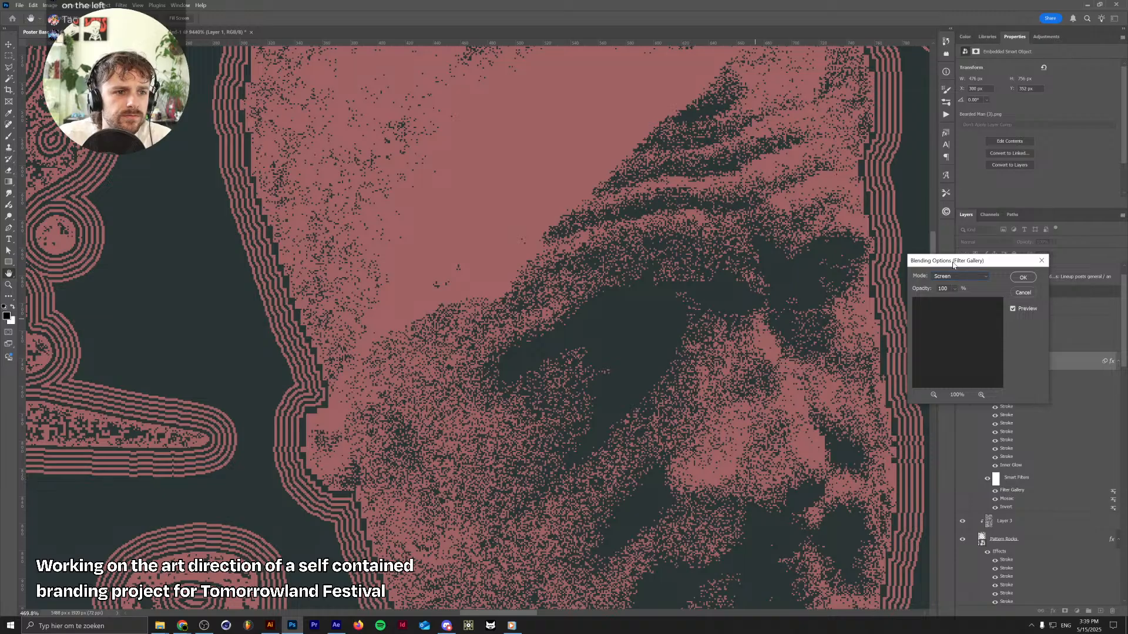
click(1023, 277)
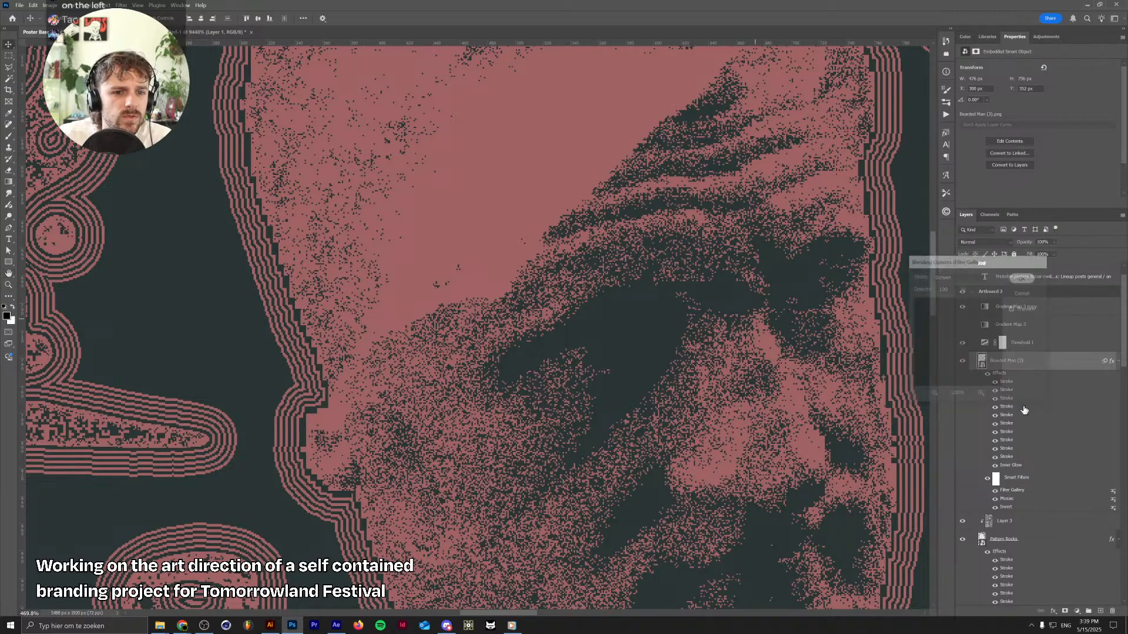
Increase the cell size of the Bearded Man head's Mosaic filter for coarser pixelation
double_click(1007, 499)
key(Return)
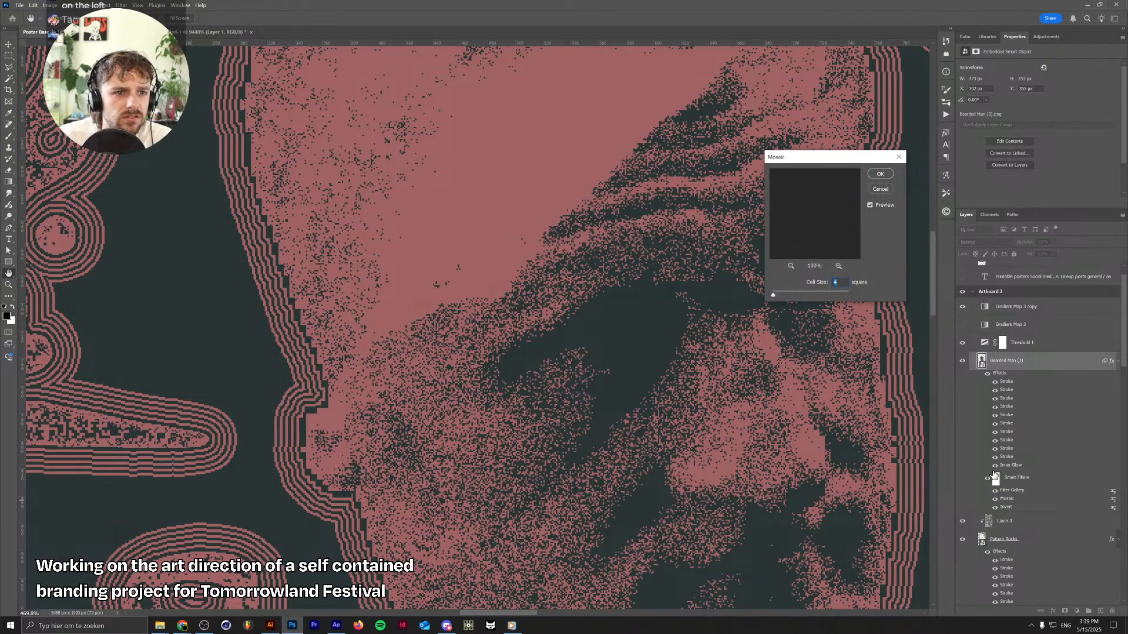
key(Return)
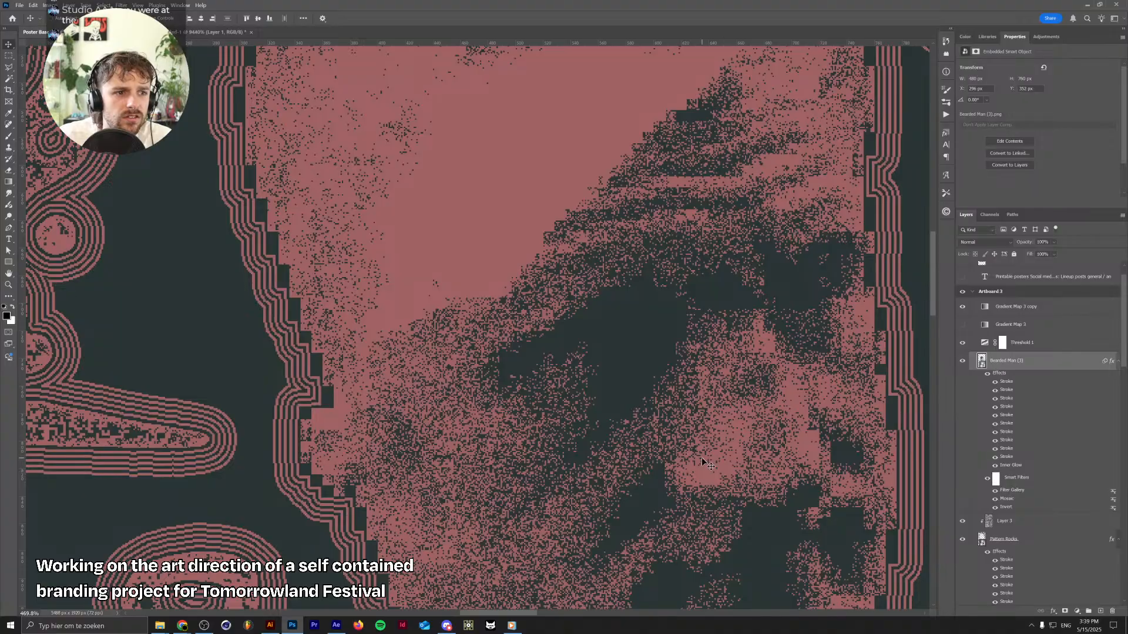
Examine the Bearded Man head's coarser pixelation and grain up close and within the whole Artboard 3 poster
scroll(705, 464, down, 5)
scroll(714, 488, up, 4)
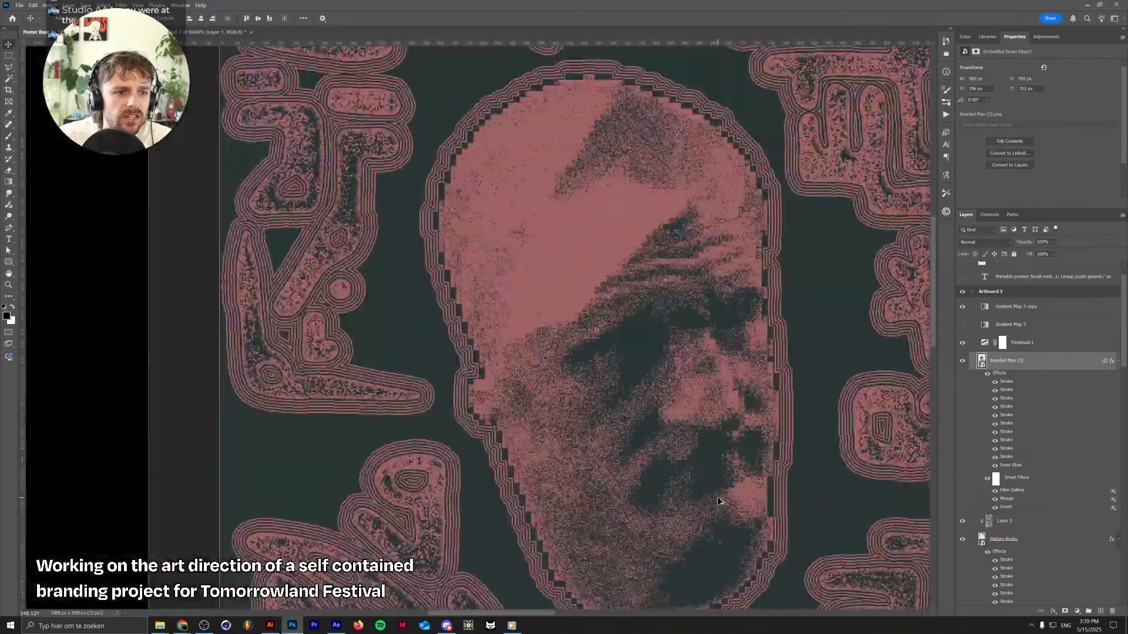
scroll(717, 501, up, 4)
scroll(726, 414, down, 4)
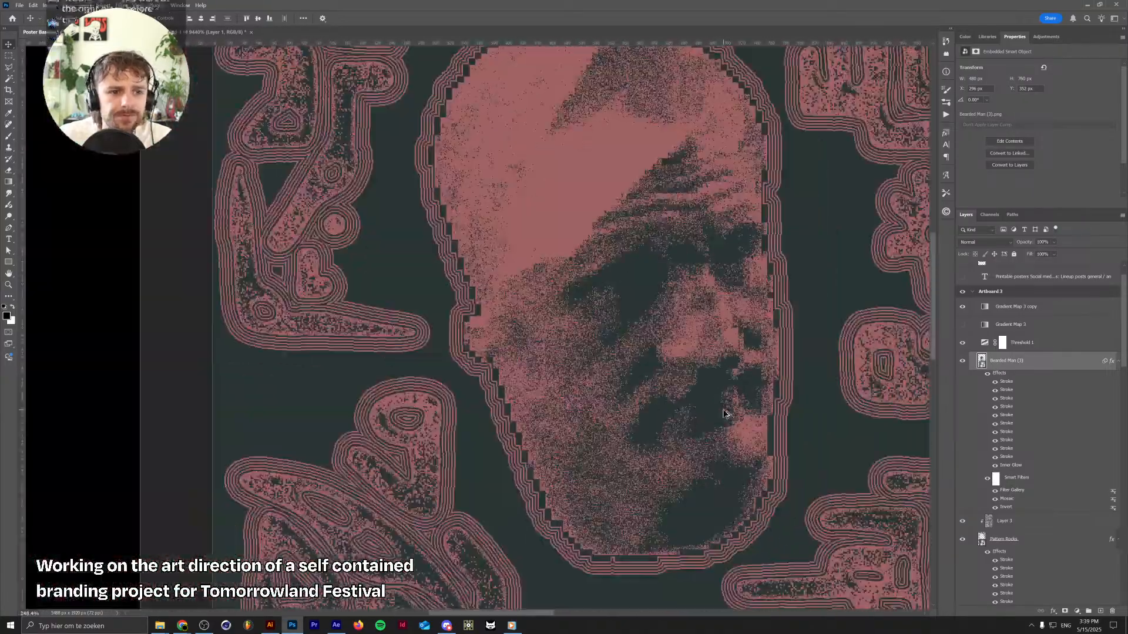
scroll(726, 414, down, 2)
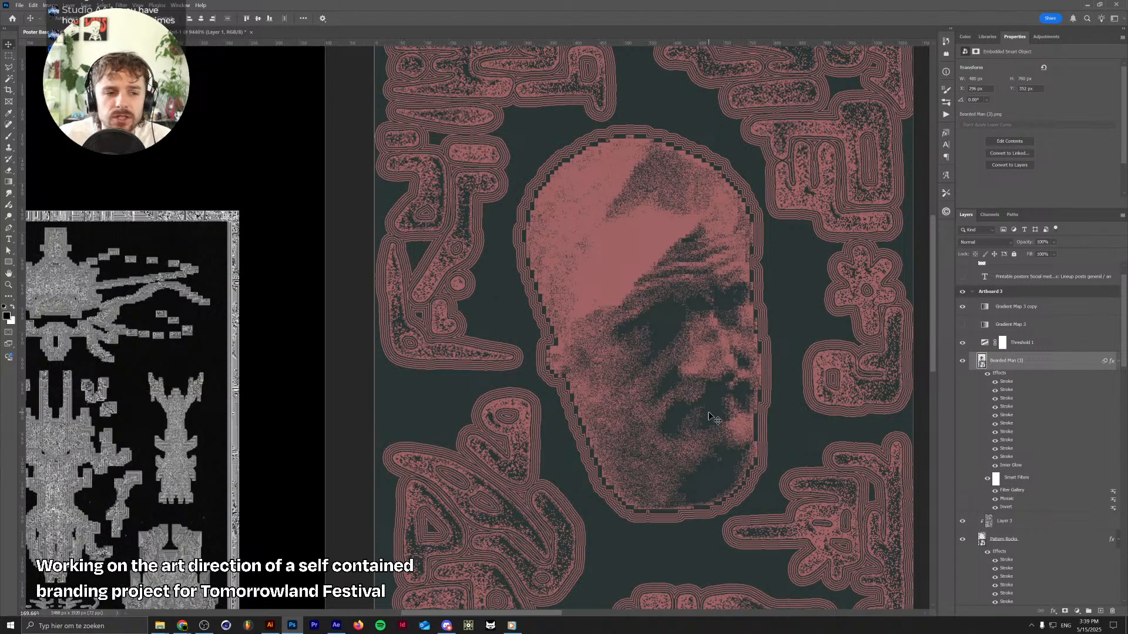
scroll(726, 414, down, 5)
scroll(699, 406, up, 1)
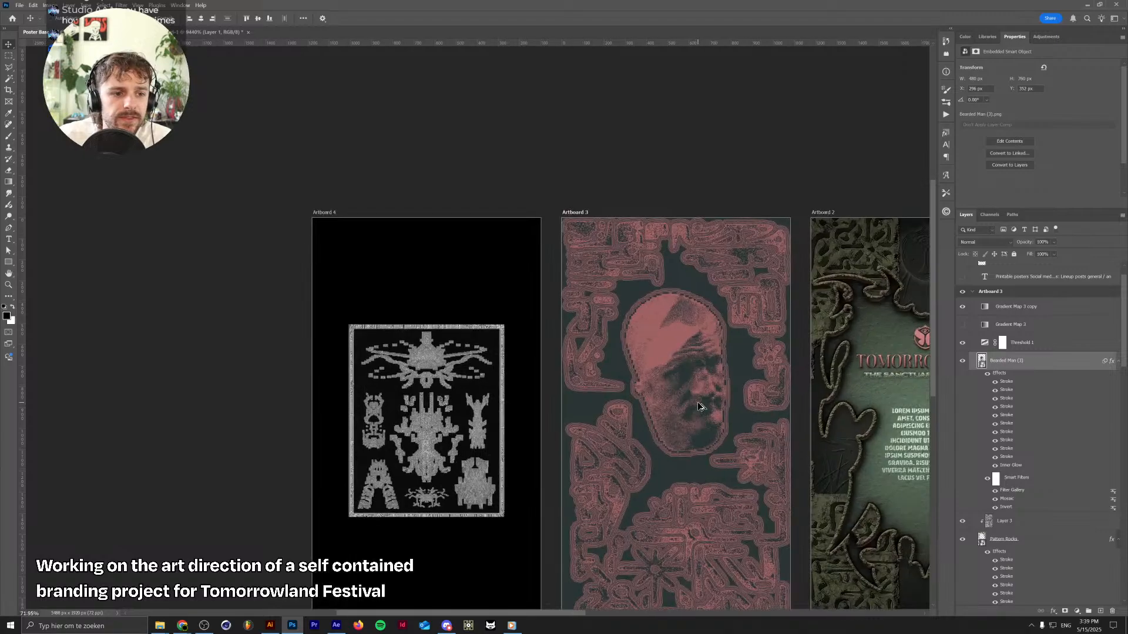
scroll(691, 376, up, 1)
scroll(687, 345, up, 2)
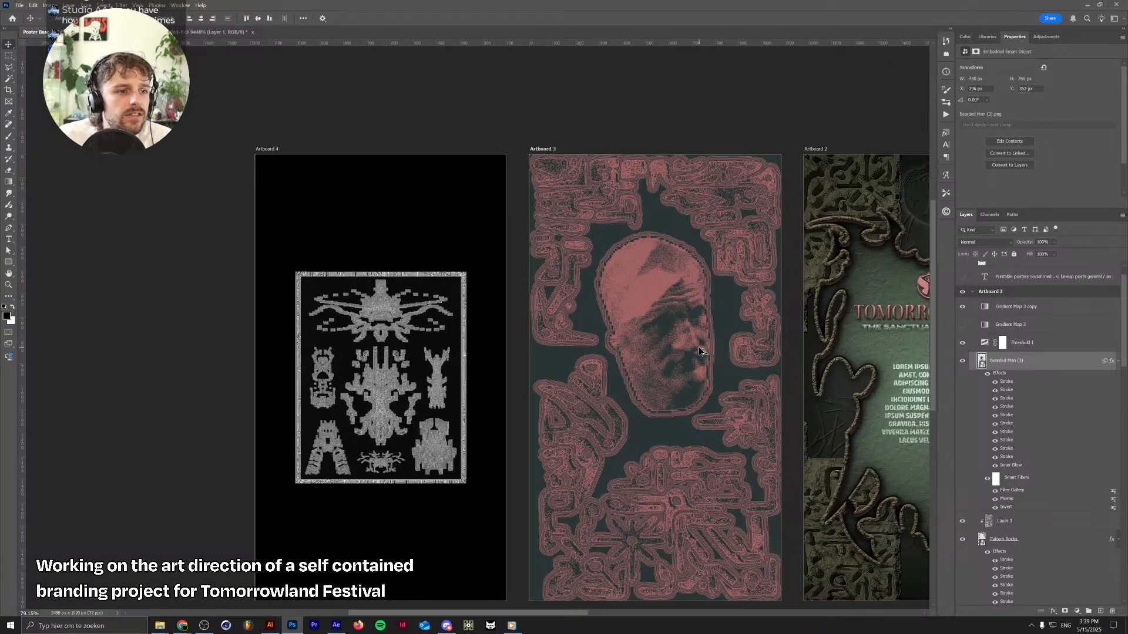
scroll(652, 308, down, 2)
scroll(656, 310, up, 3)
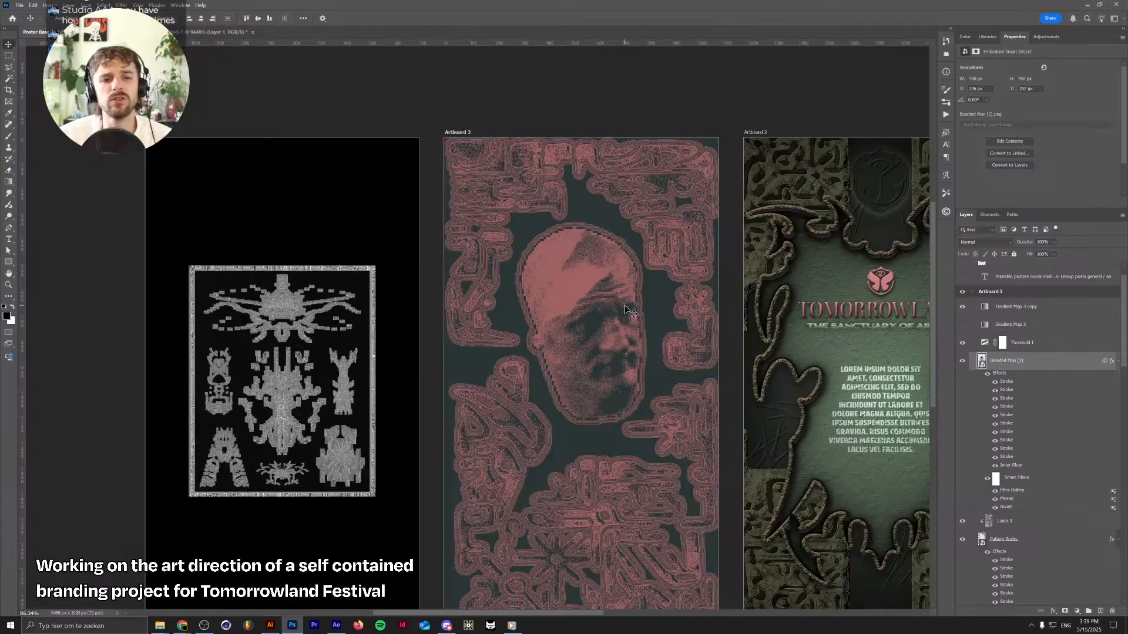
Delete the Bearded Man head from Artboard 3 and scale the Pattern Rocks layer down slightly to leave a margin around it
key(Delete)
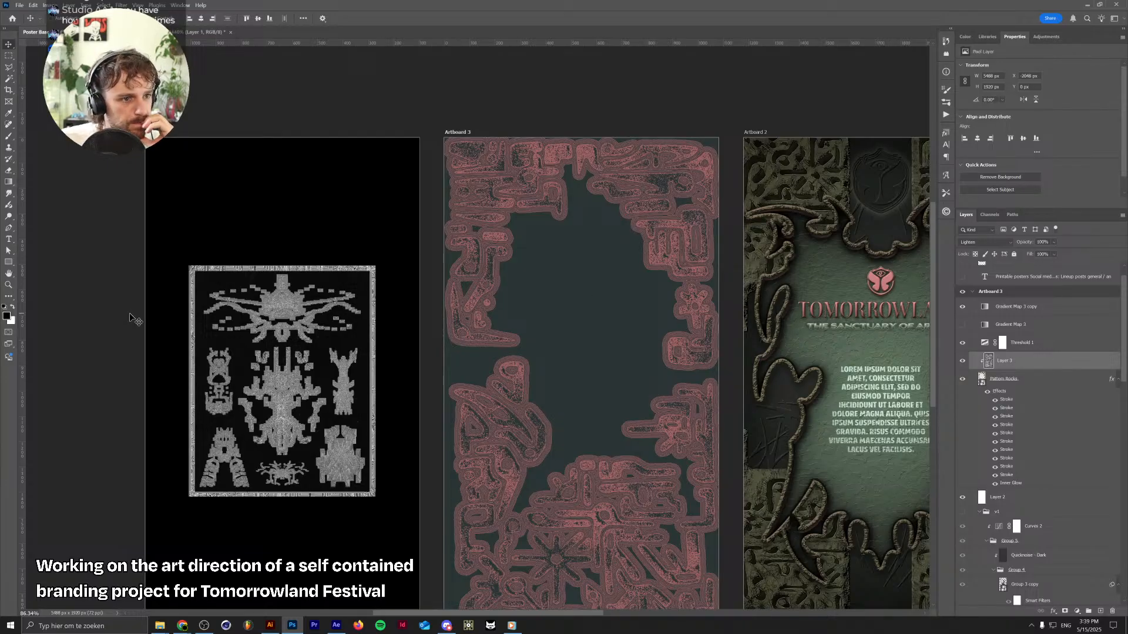
click(1000, 381)
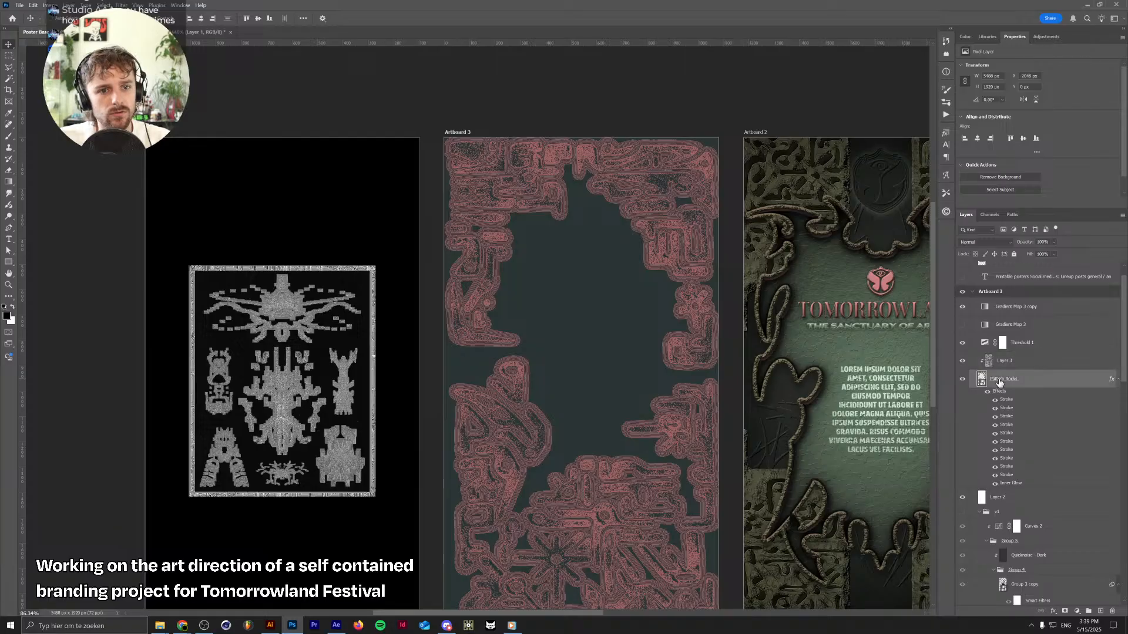
key(ctrl+t)
drag(718, 381, 709, 385)
key(Return)
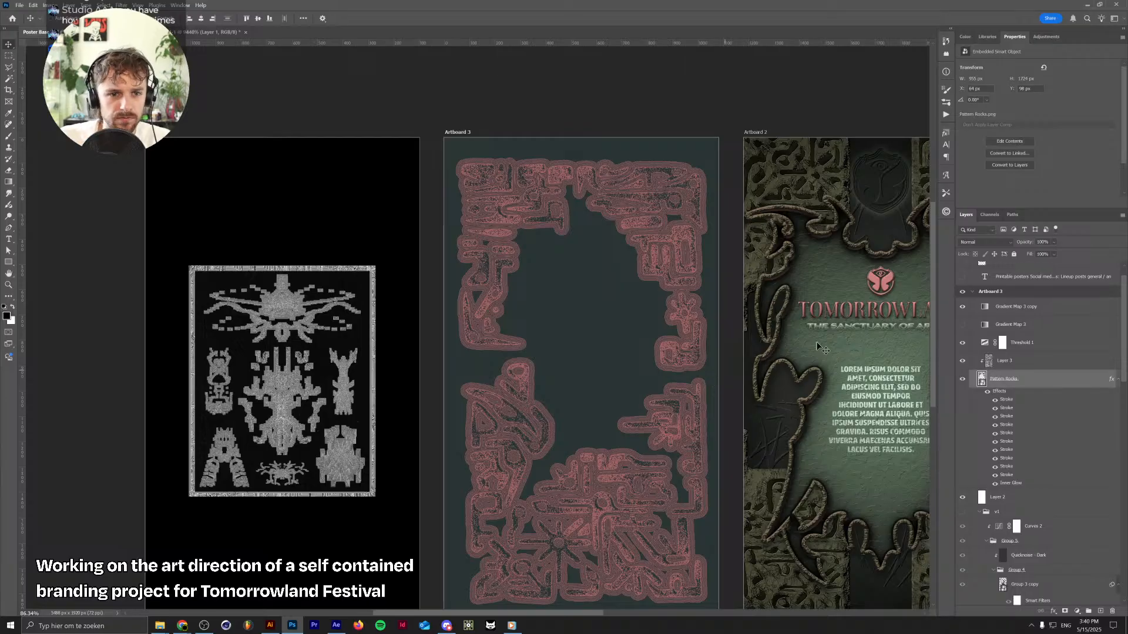
click(995, 475)
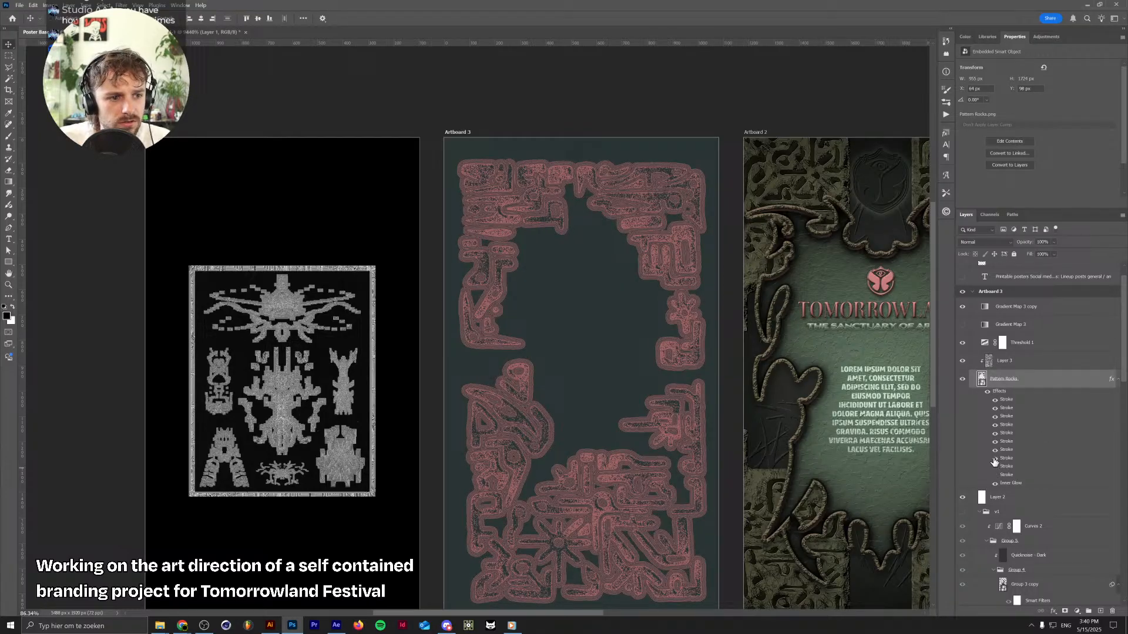
click(995, 474)
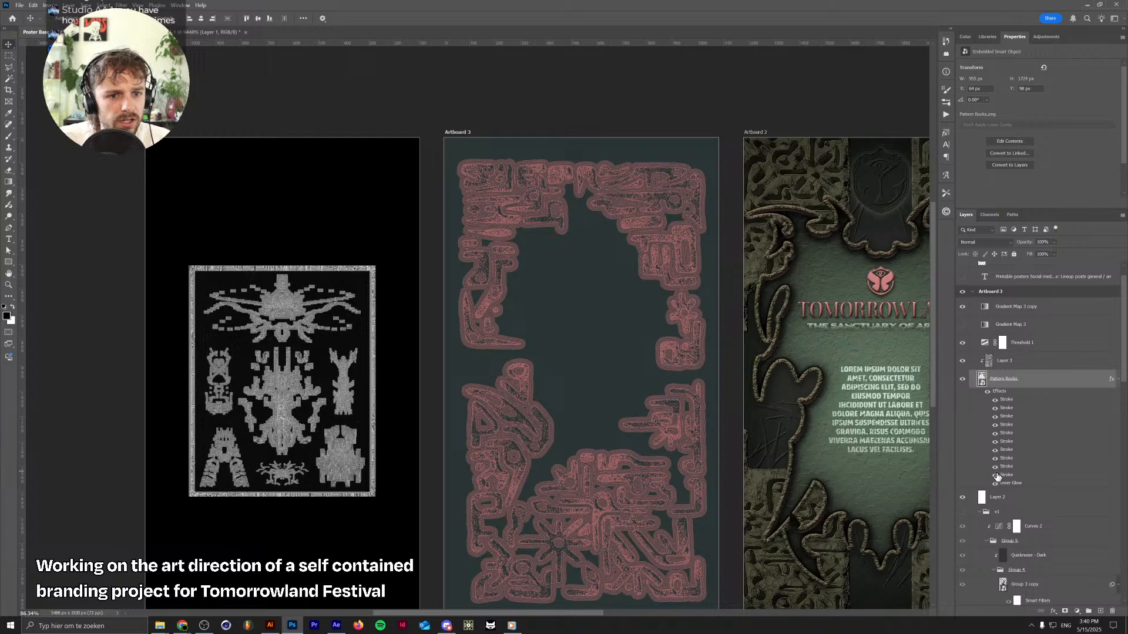
Switch to Illustrator and offset all the pattern shapes inward with round joins
click(271, 626)
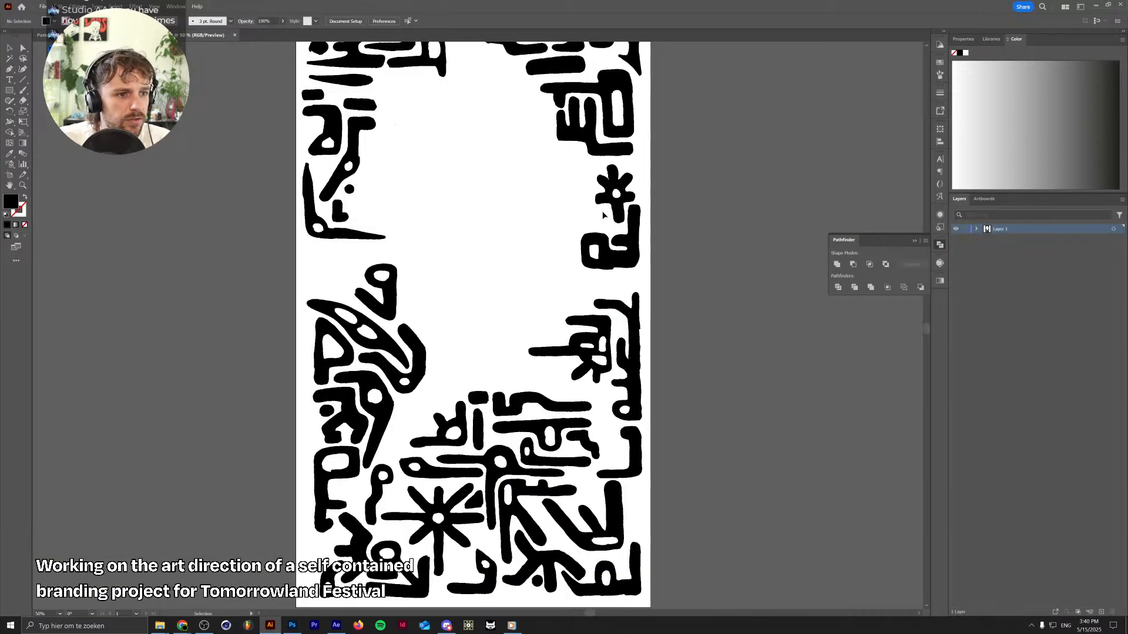
scroll(549, 238, up, 2)
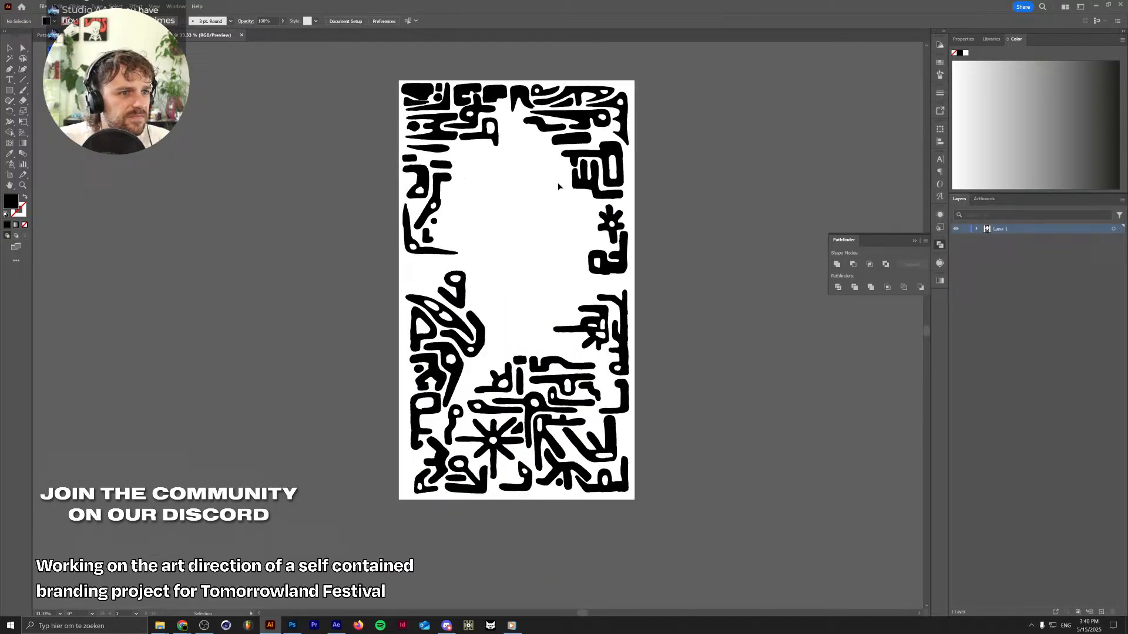
key(a)
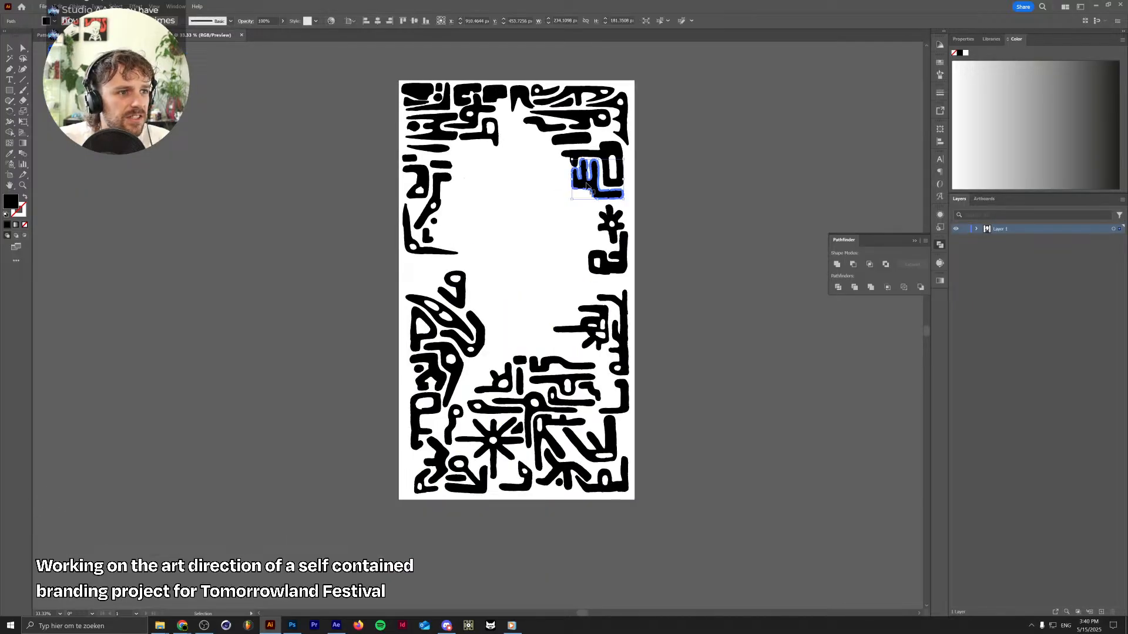
key(ctrl+a)
key(ctrl+alt+o)
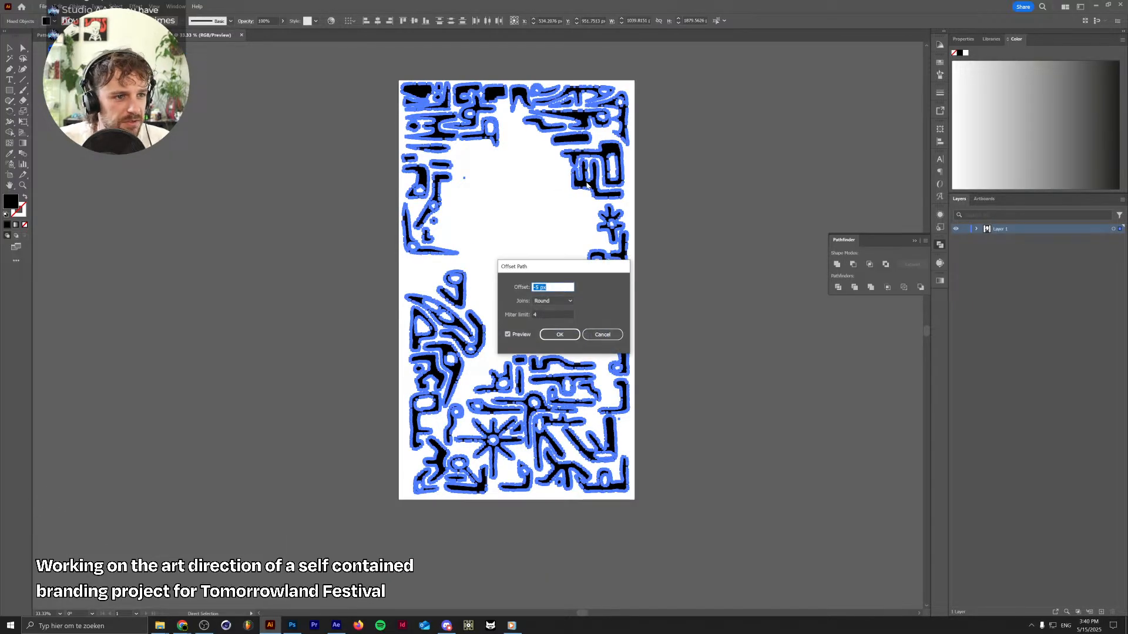
key(Return)
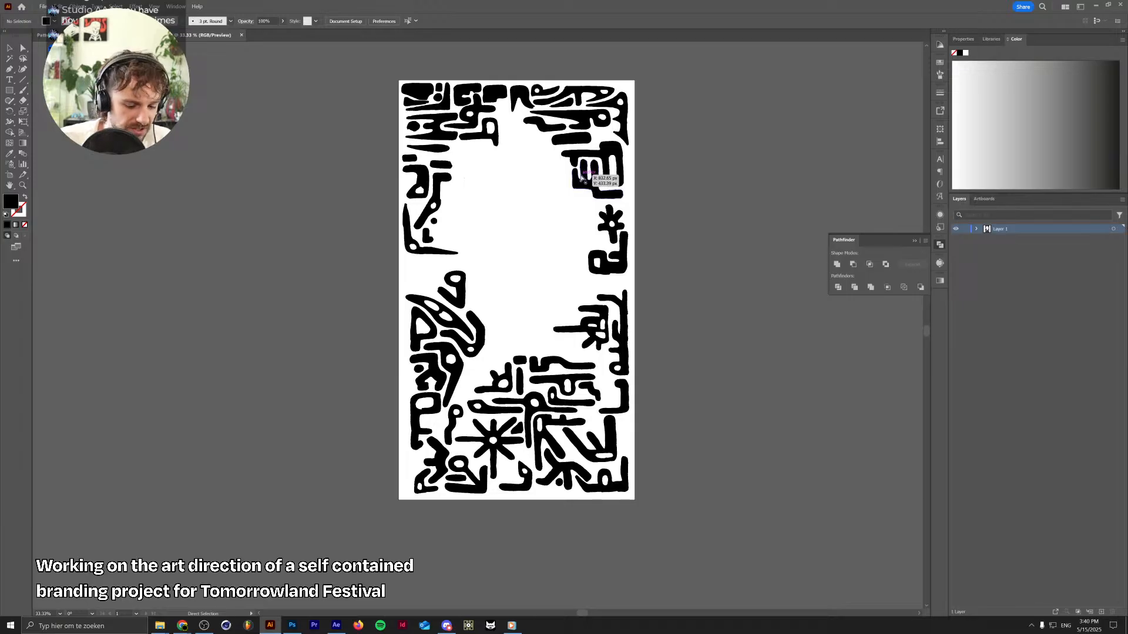
Add a second 1080 × 1920 px artboard beside the original and paste the thinner offset pattern shapes in place on it
key(ctrl+n)
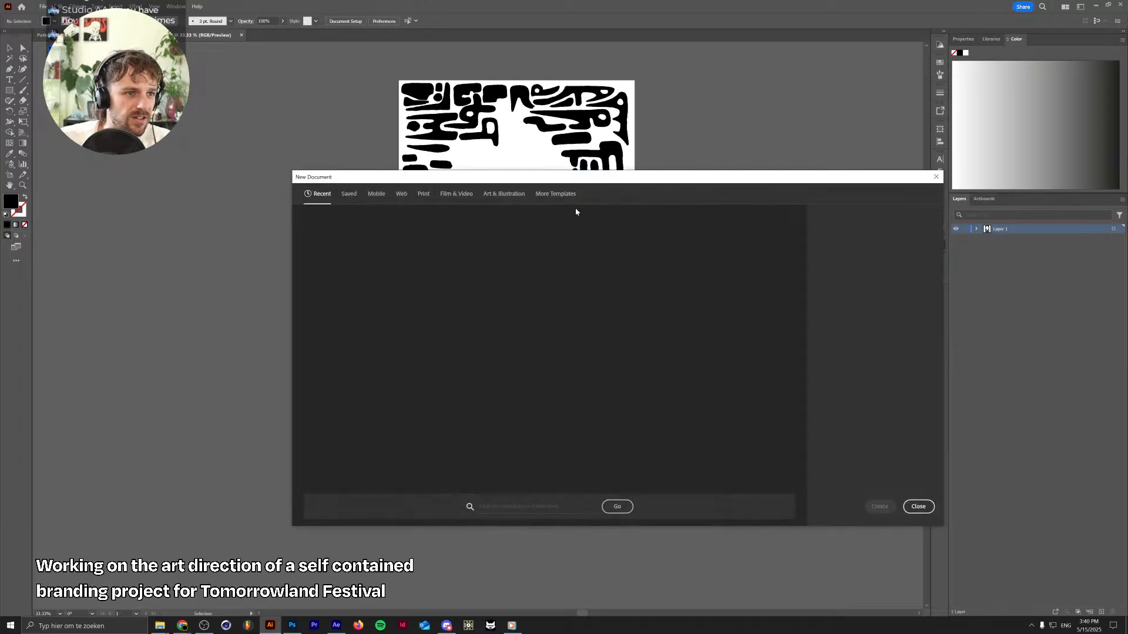
click(918, 507)
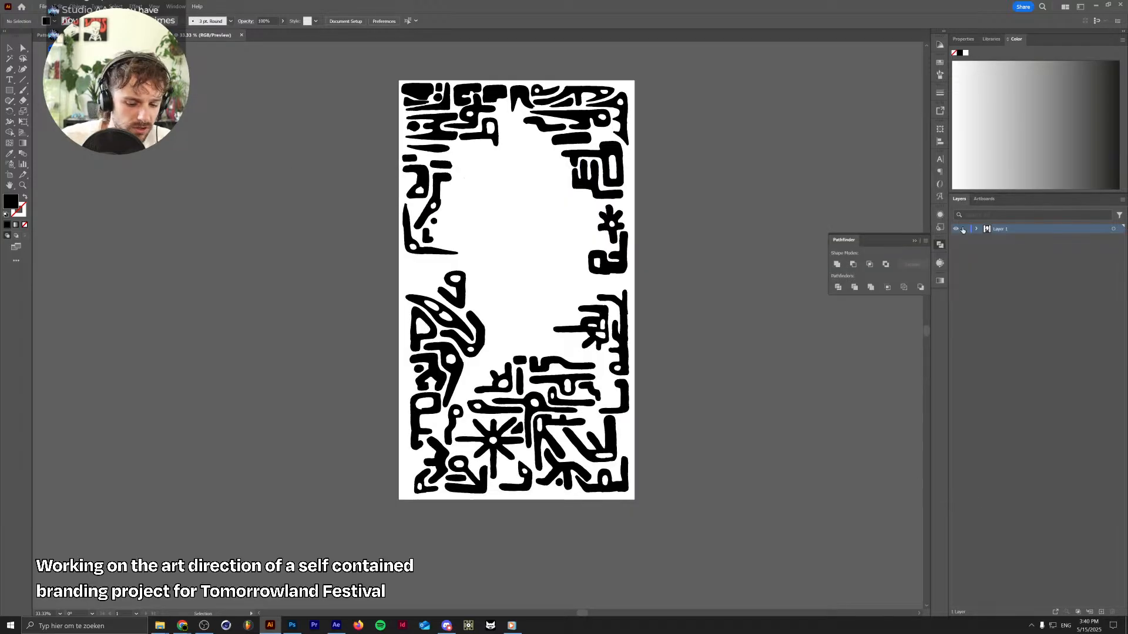
key(shift+o)
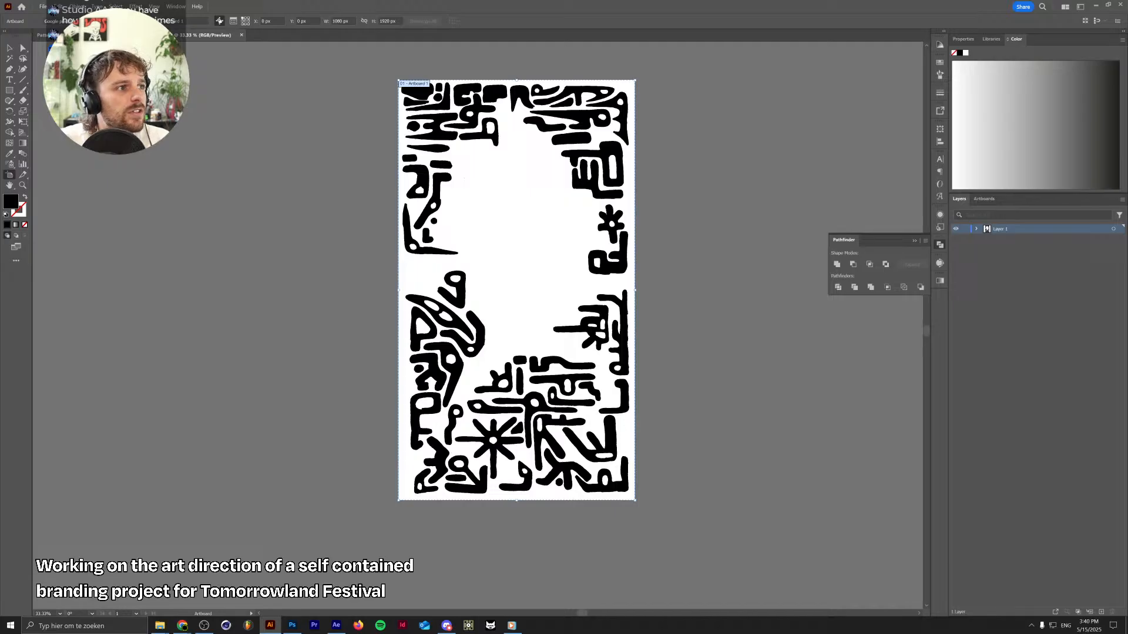
click(129, 21)
key(ctrl+f)
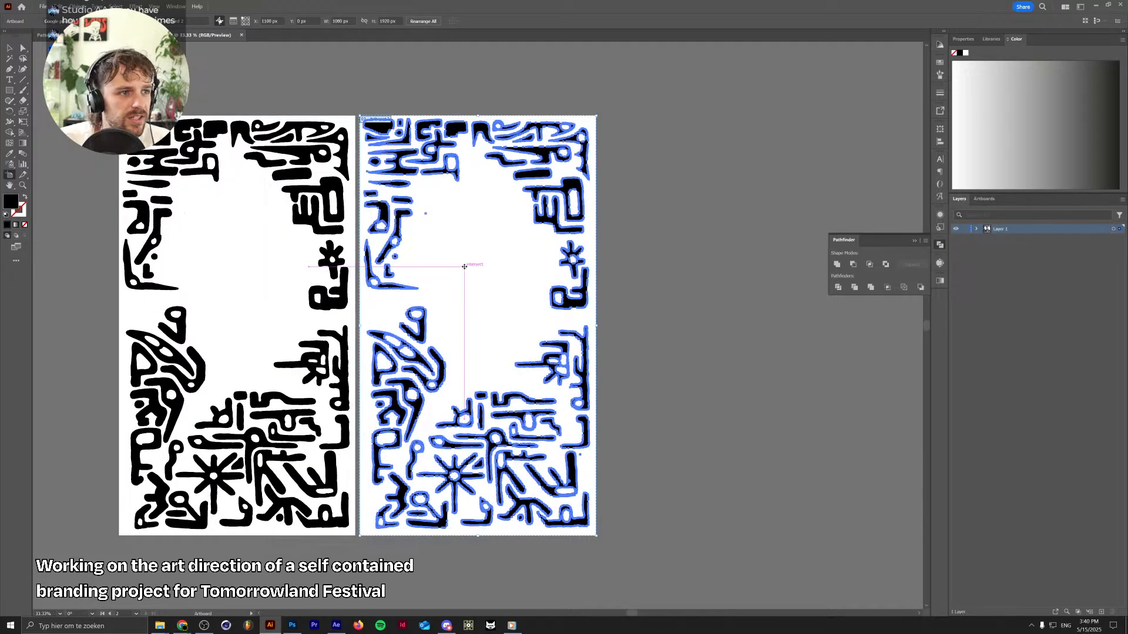
key(v)
click(465, 265)
key(space)
drag(462, 256, 513, 266)
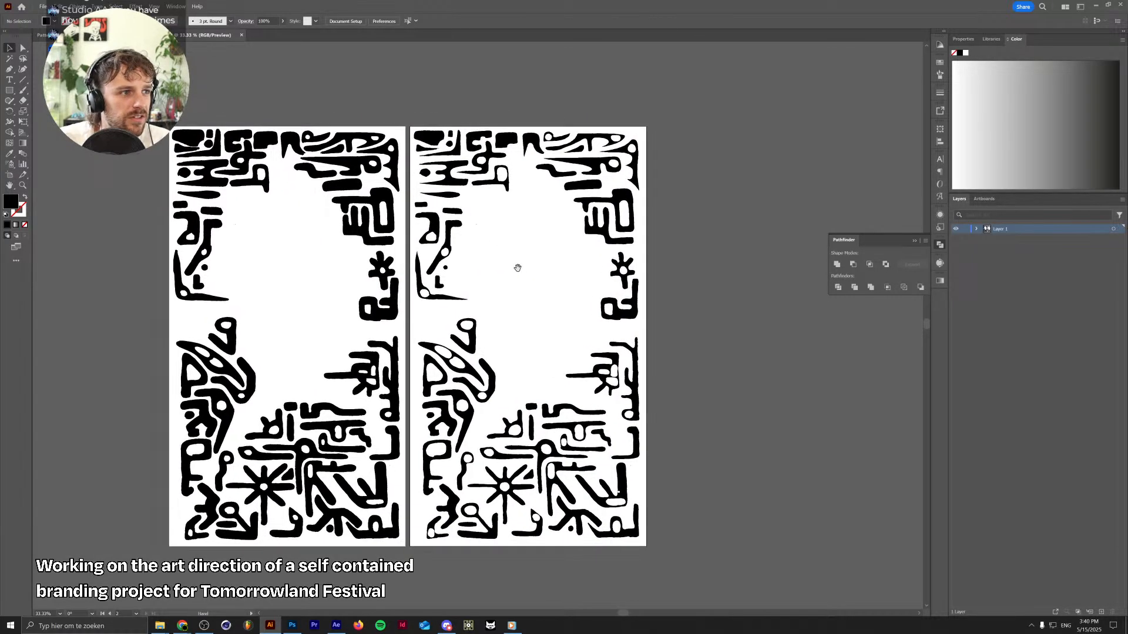
scroll(485, 359, up, 1)
scroll(486, 361, down, 2)
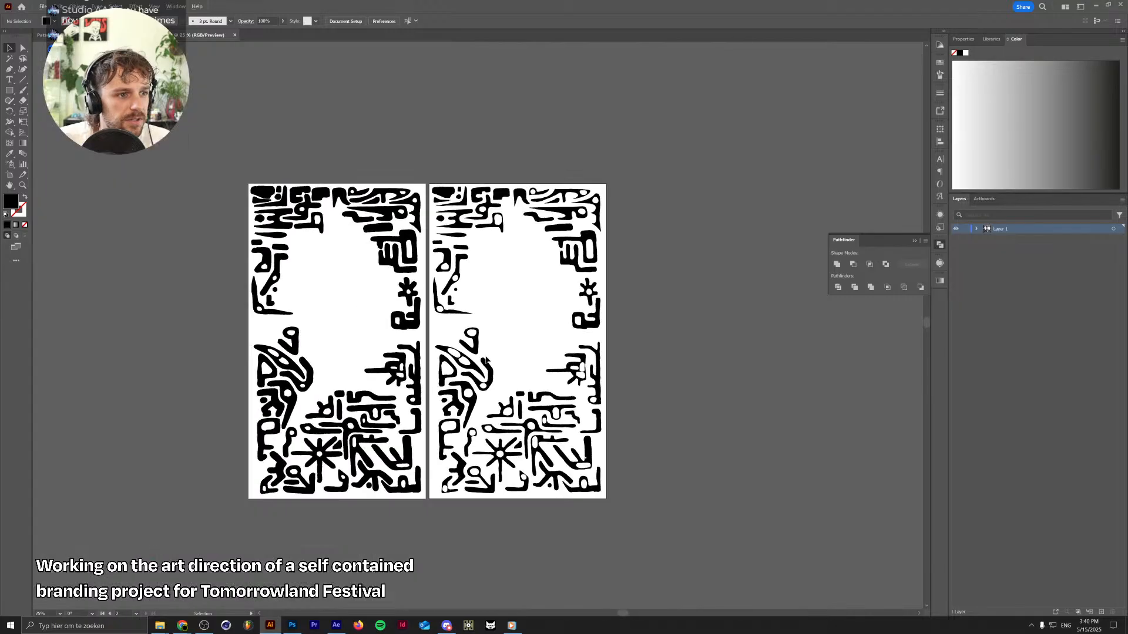
scroll(487, 361, up, 1)
key(space)
drag(524, 363, 656, 395)
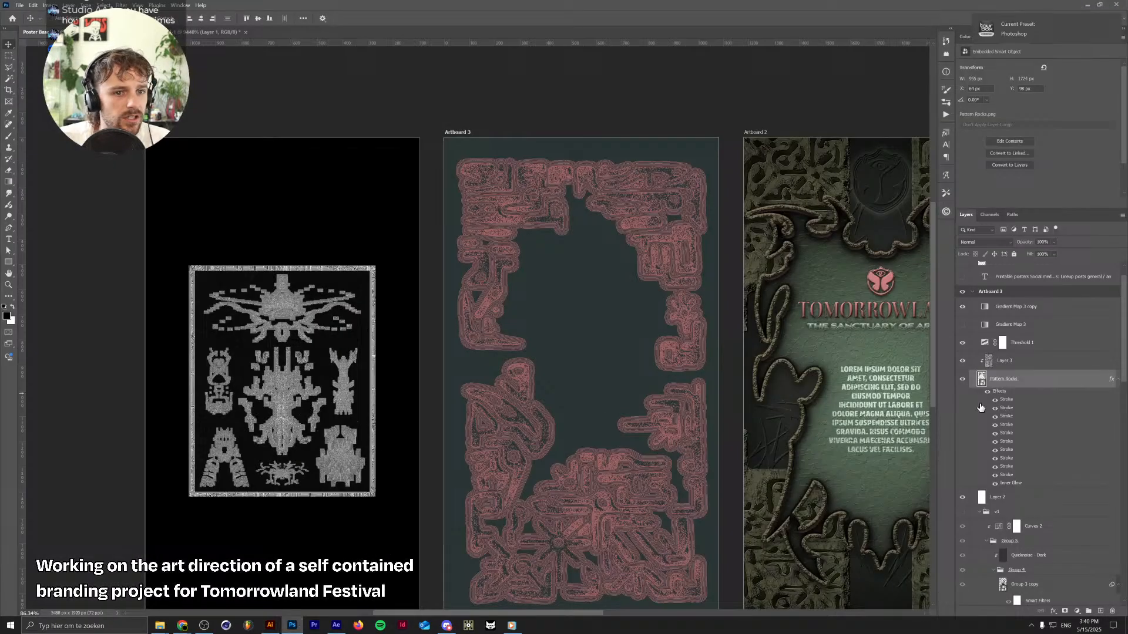
In Photoshop, replace the Pattern Rocks smart object's contents with page 2 of Patterns 1.ai from the Poster Design folder
right_click(1038, 385)
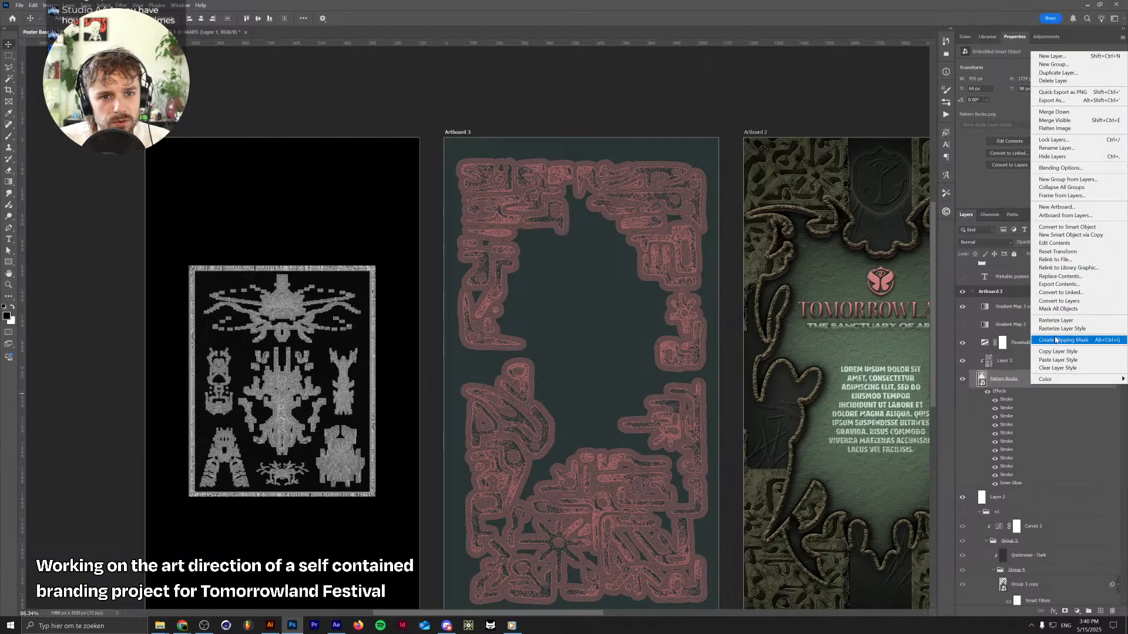
click(1060, 276)
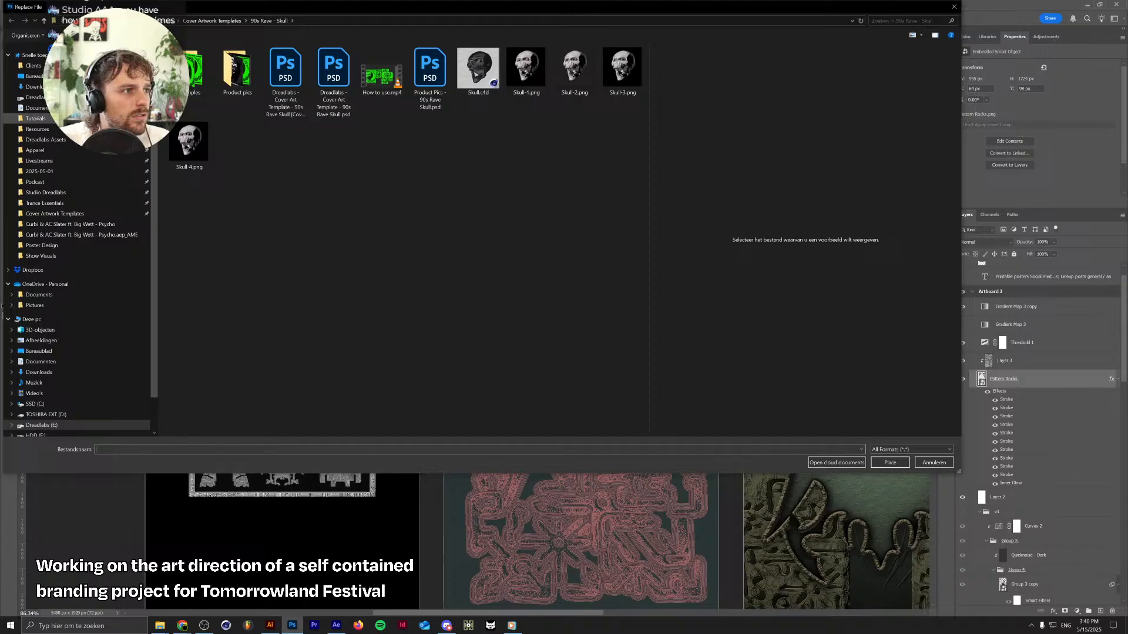
click(36, 118)
double_click(215, 326)
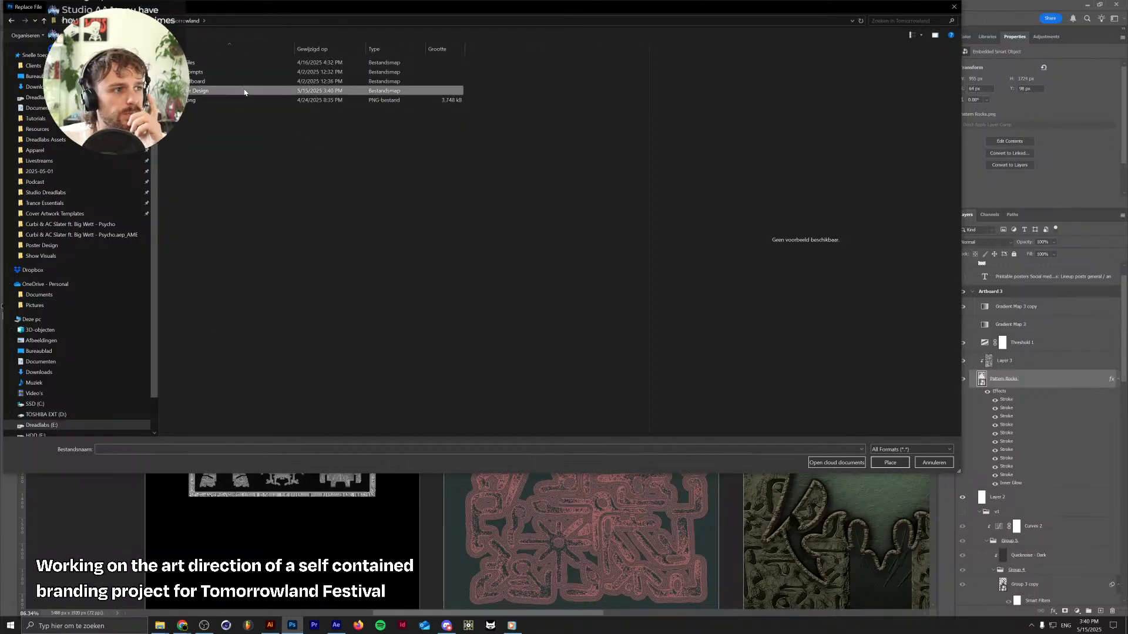
double_click(242, 90)
click(397, 75)
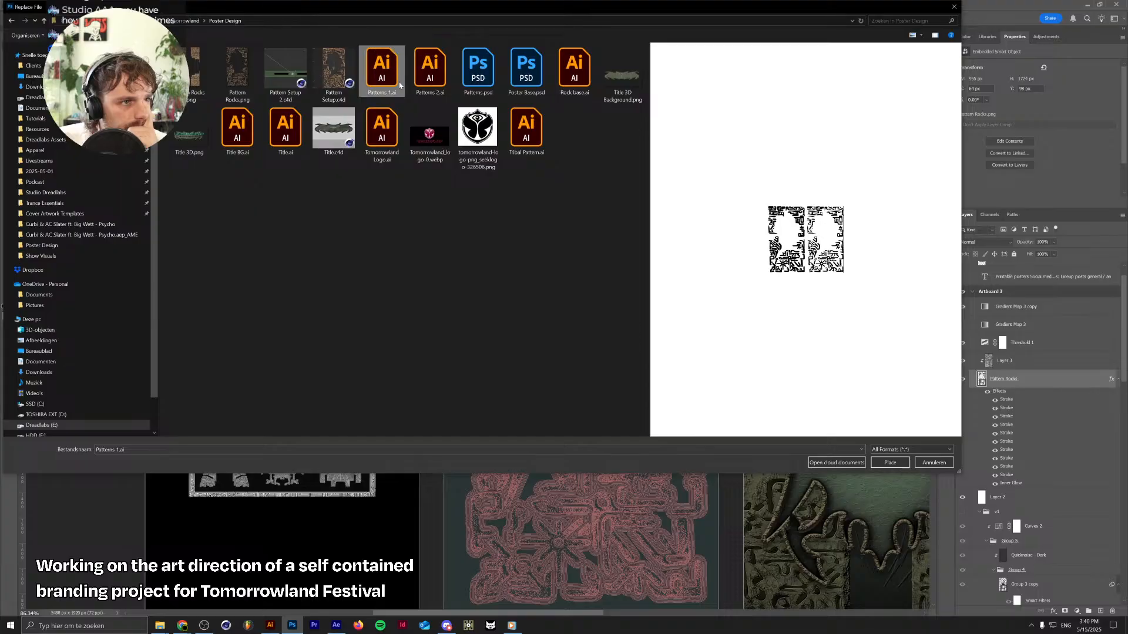
double_click(382, 69)
double_click(349, 344)
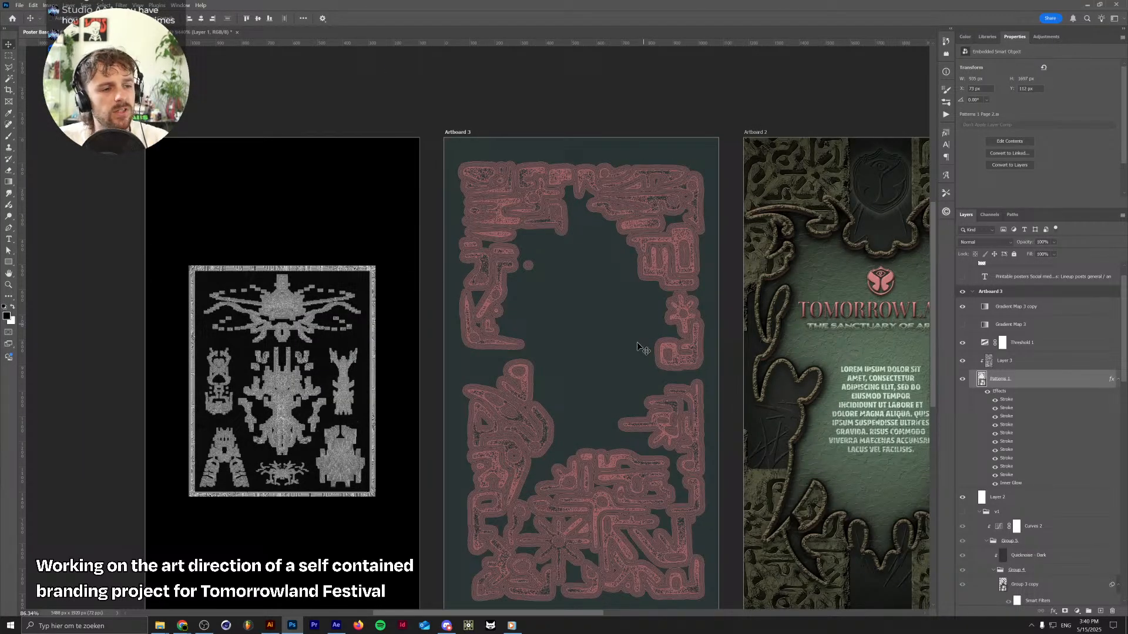
Examine the replaced pattern's outlines on Artboard 3 and compare it with and without the clipped grain texture layer
scroll(541, 353, up, 3)
scroll(541, 355, down, 3)
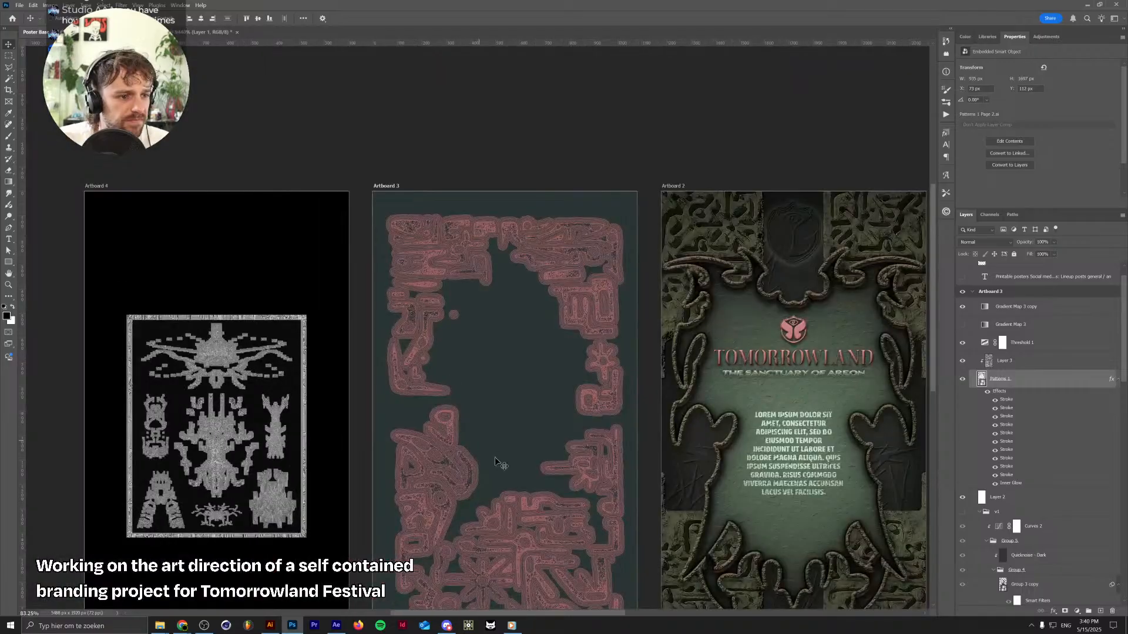
drag(501, 464, 542, 379)
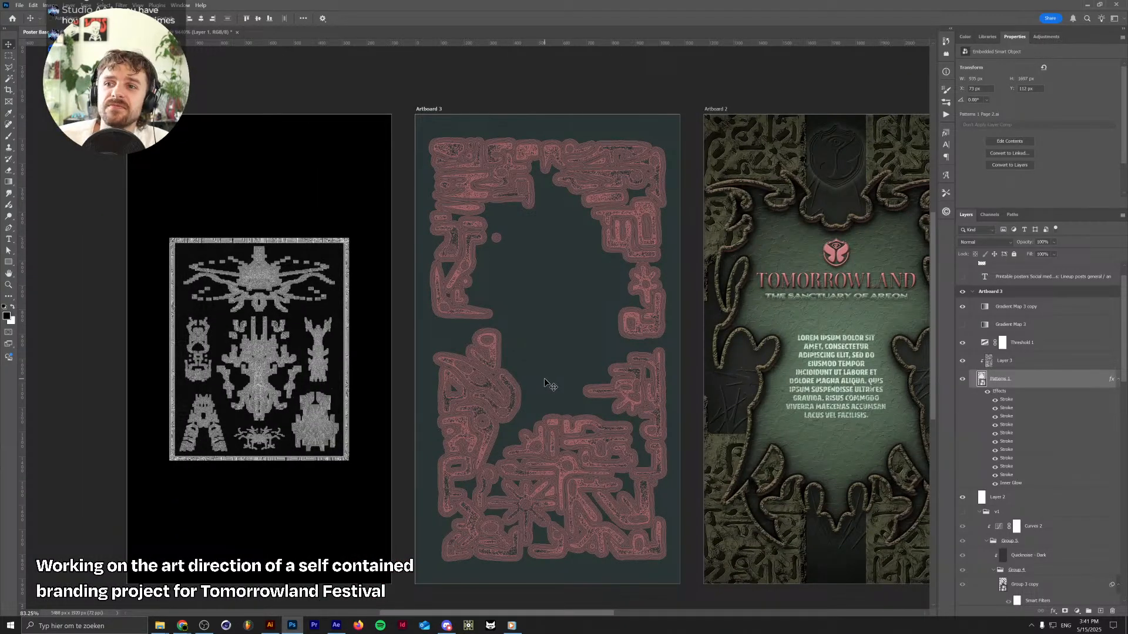
scroll(544, 378, up, 5)
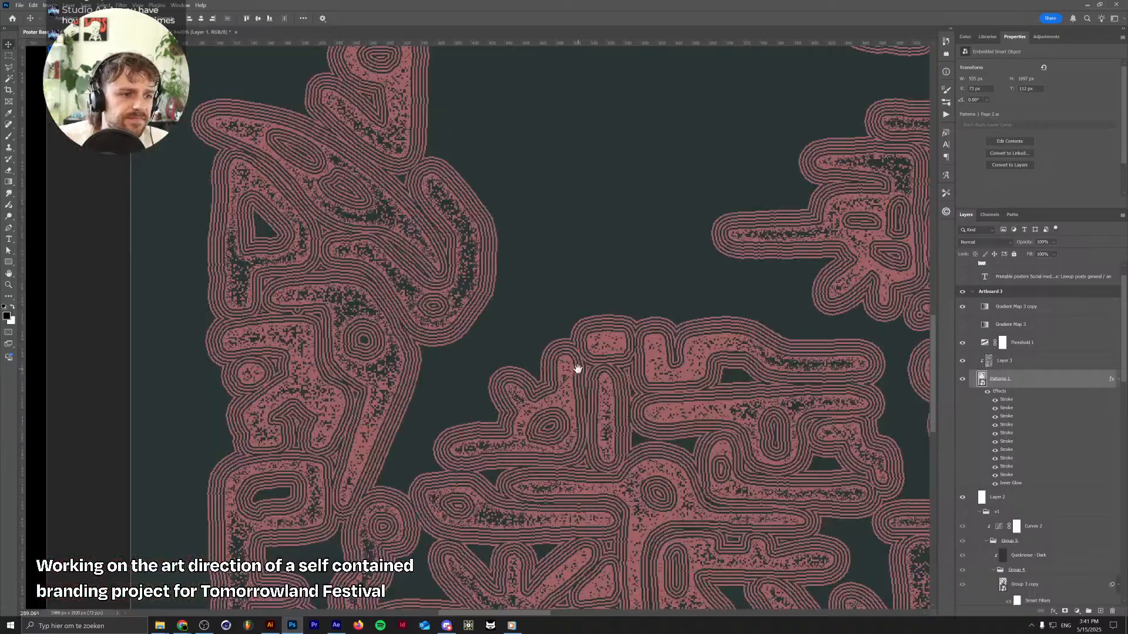
drag(578, 369, 581, 212)
scroll(592, 417, down, 2)
scroll(594, 436, up, 1)
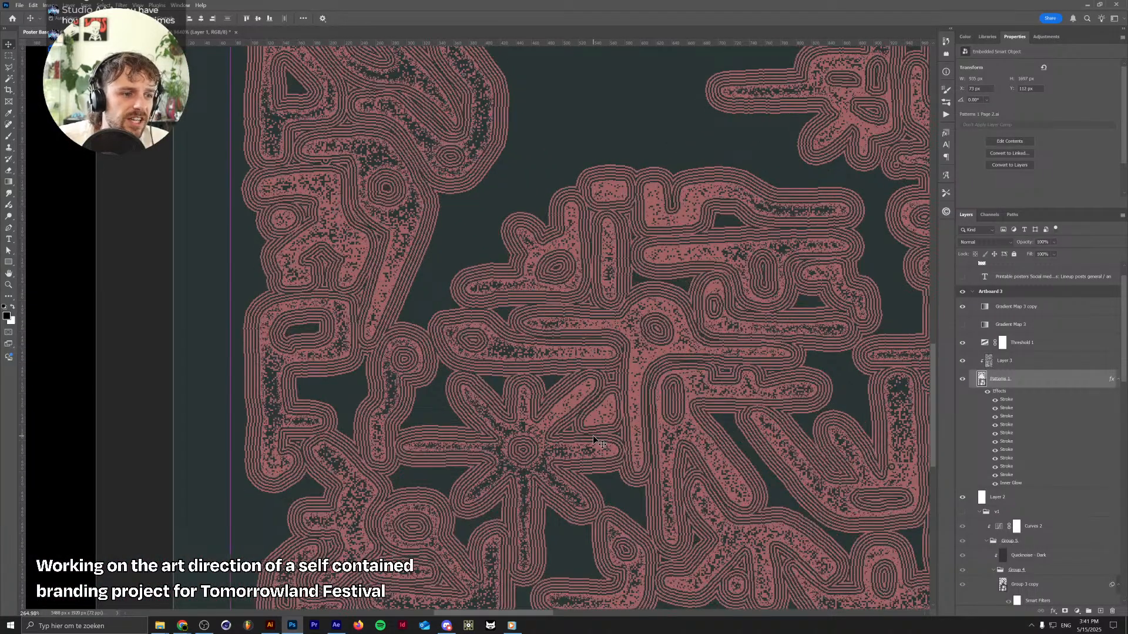
click(964, 361)
drag(790, 365, 673, 354)
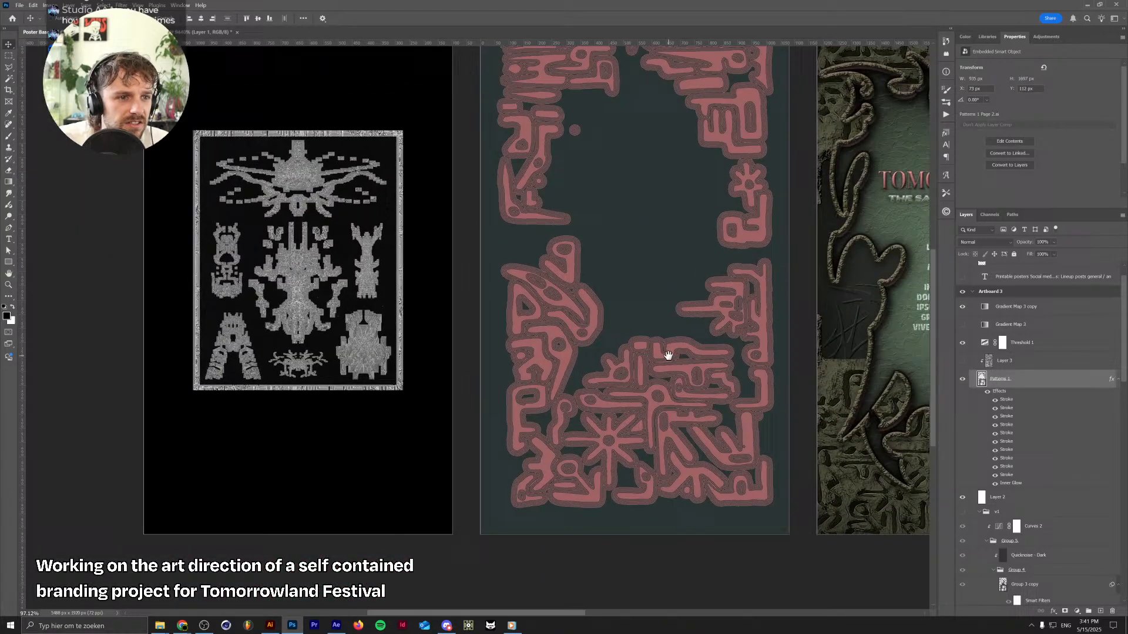
click(962, 361)
drag(603, 382, 715, 377)
Hide the Inner Glow effect on the Patterns 1 layer
right_click(1017, 483)
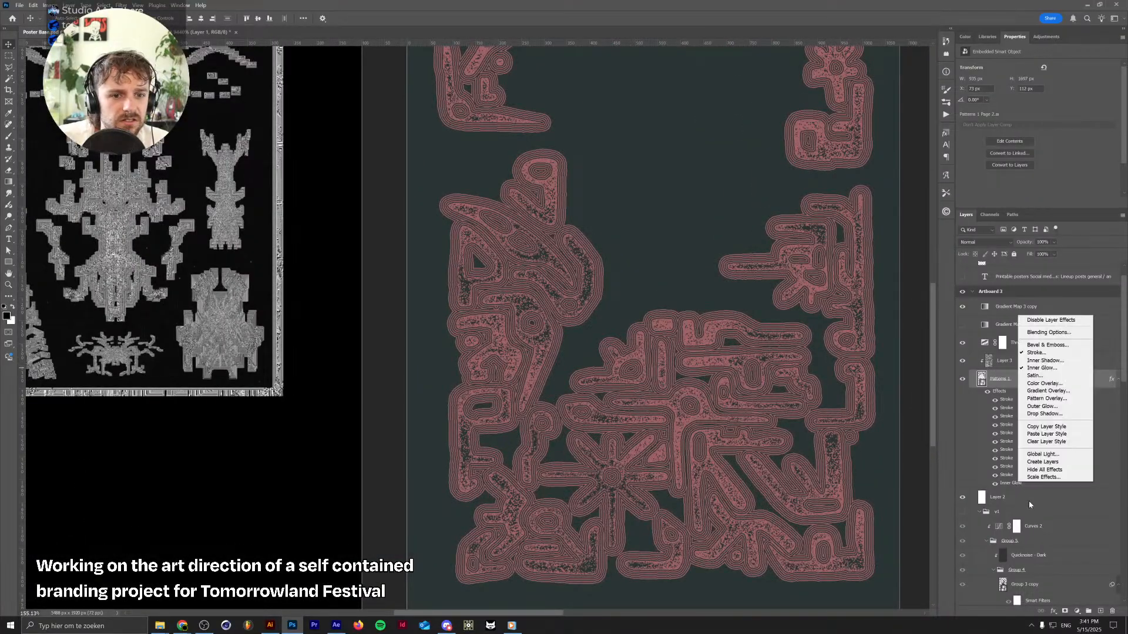
click(994, 483)
click(994, 483)
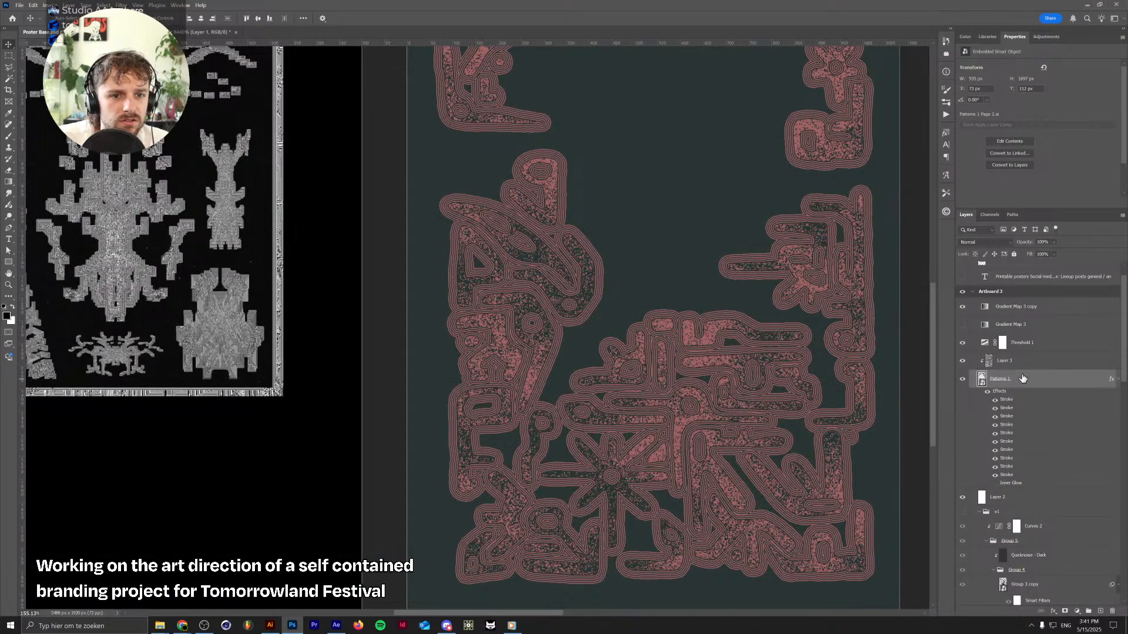
Delete the grain texture layer clipped to the Patterns 1 layer
click(1025, 364)
key(Delete)
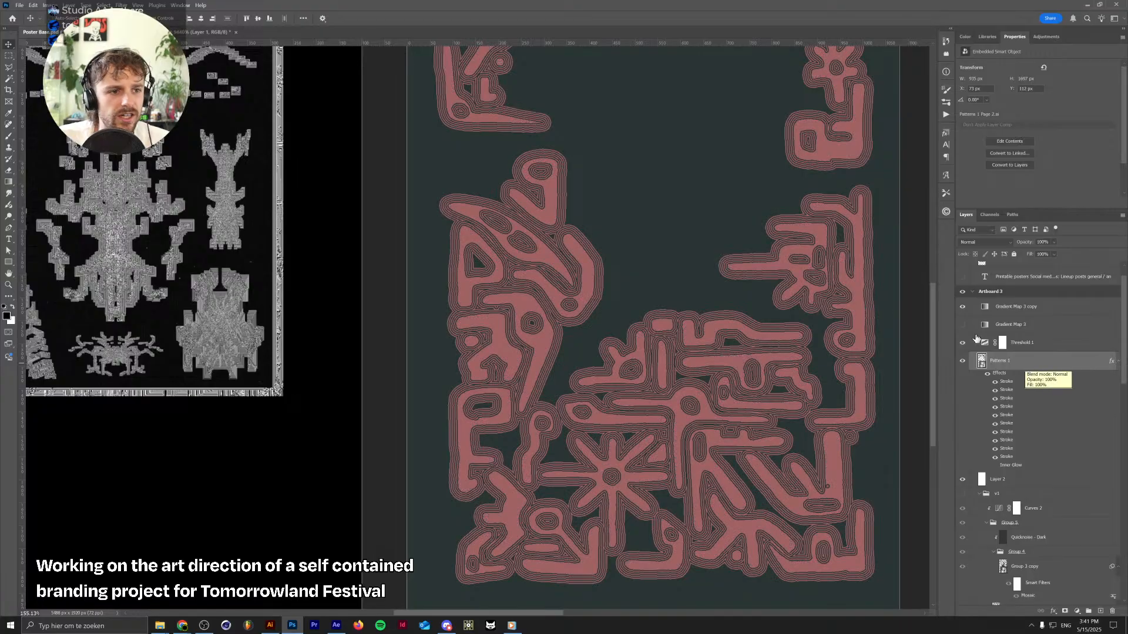
scroll(684, 338, down, 3)
scroll(679, 271, up, 1)
drag(687, 198, 618, 271)
scroll(589, 279, up, 5)
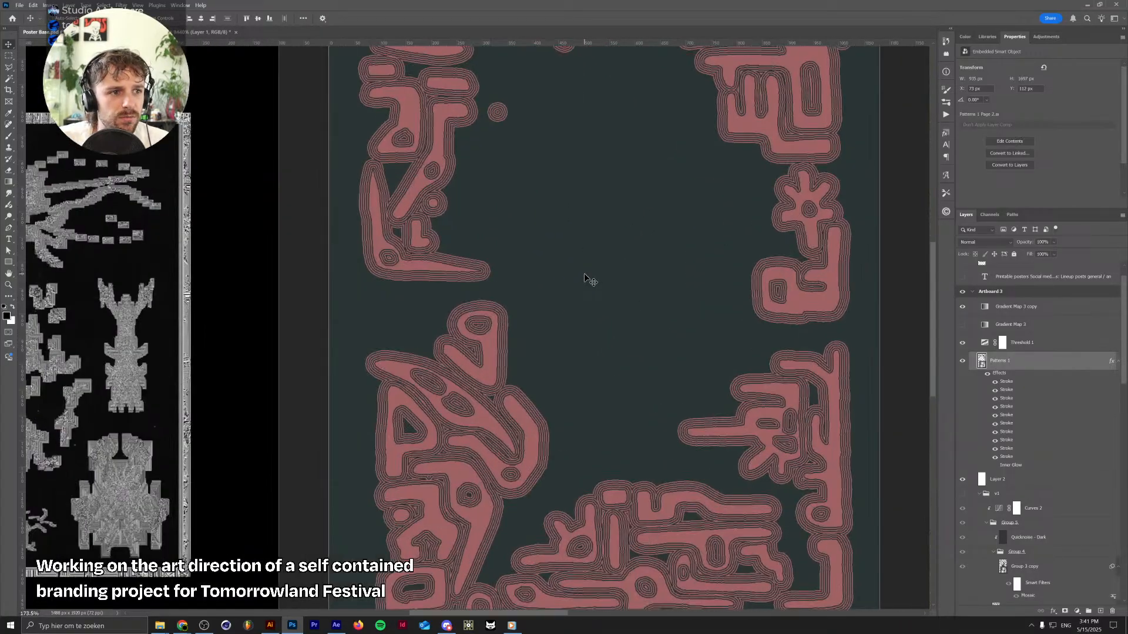
scroll(590, 278, down, 6)
scroll(593, 276, up, 3)
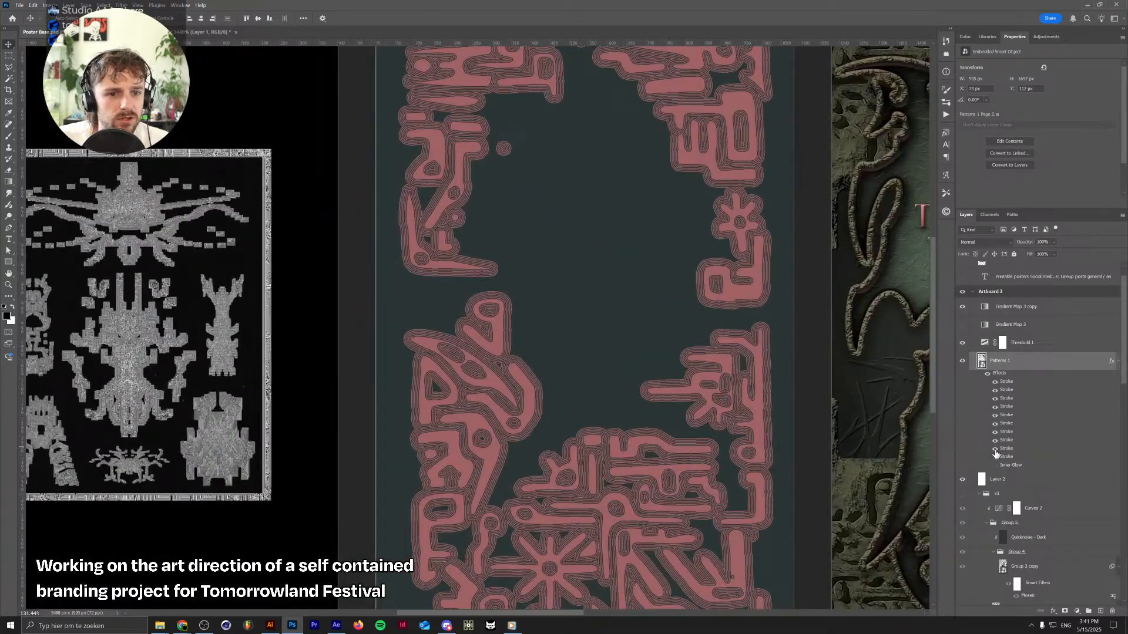
Try hiding several of the lower Stroke effects on the Patterns 1 layer, then undo the visibility changes
click(995, 450)
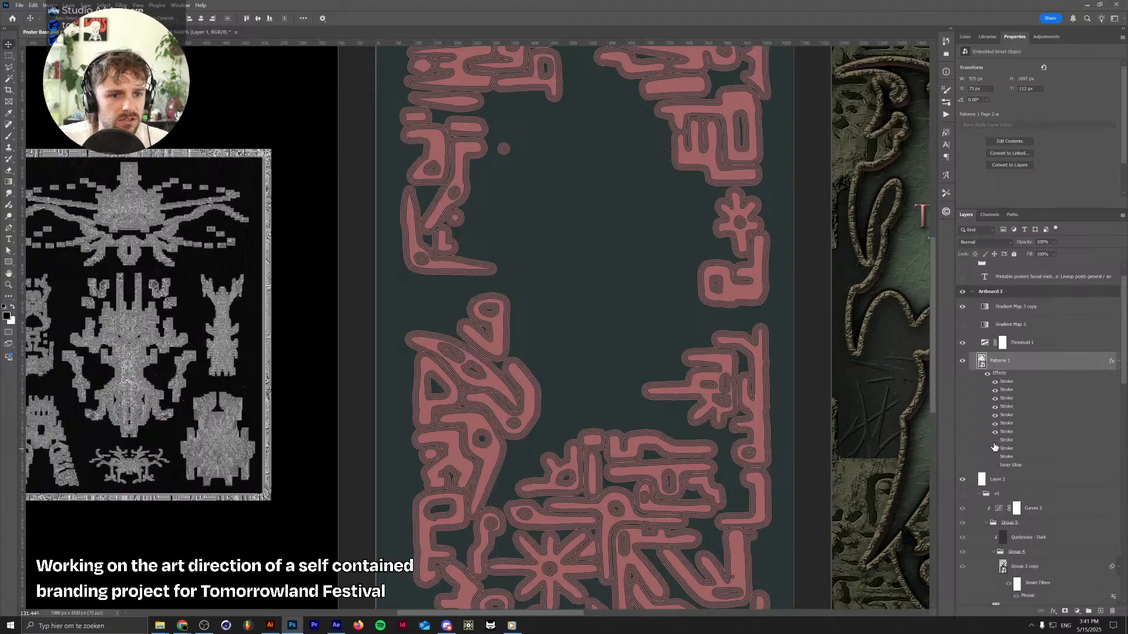
click(995, 449)
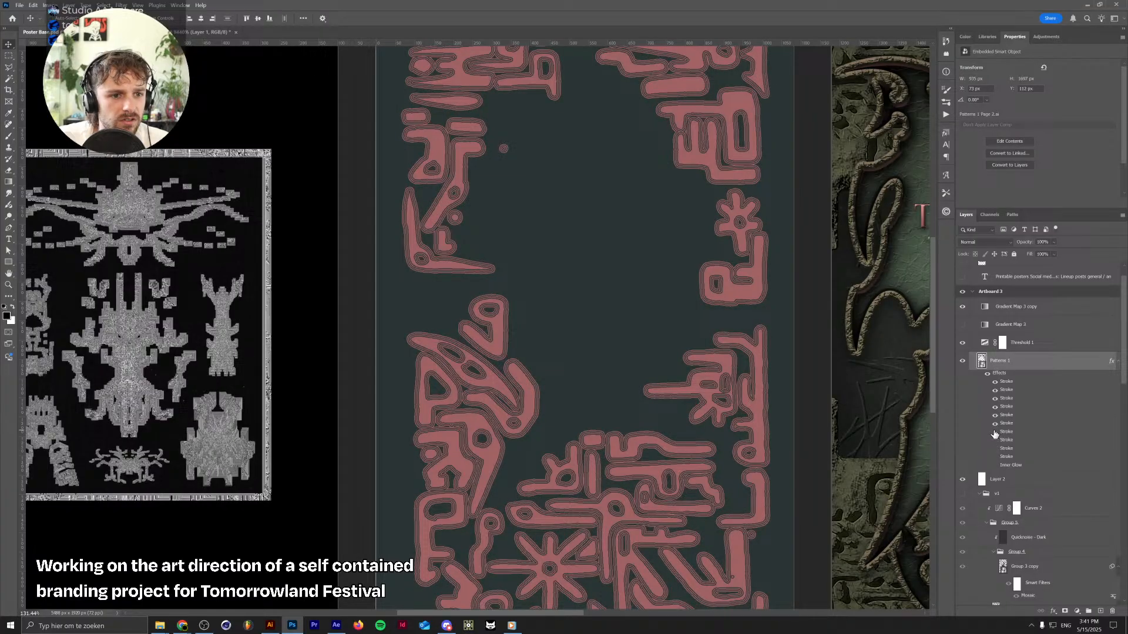
click(995, 424)
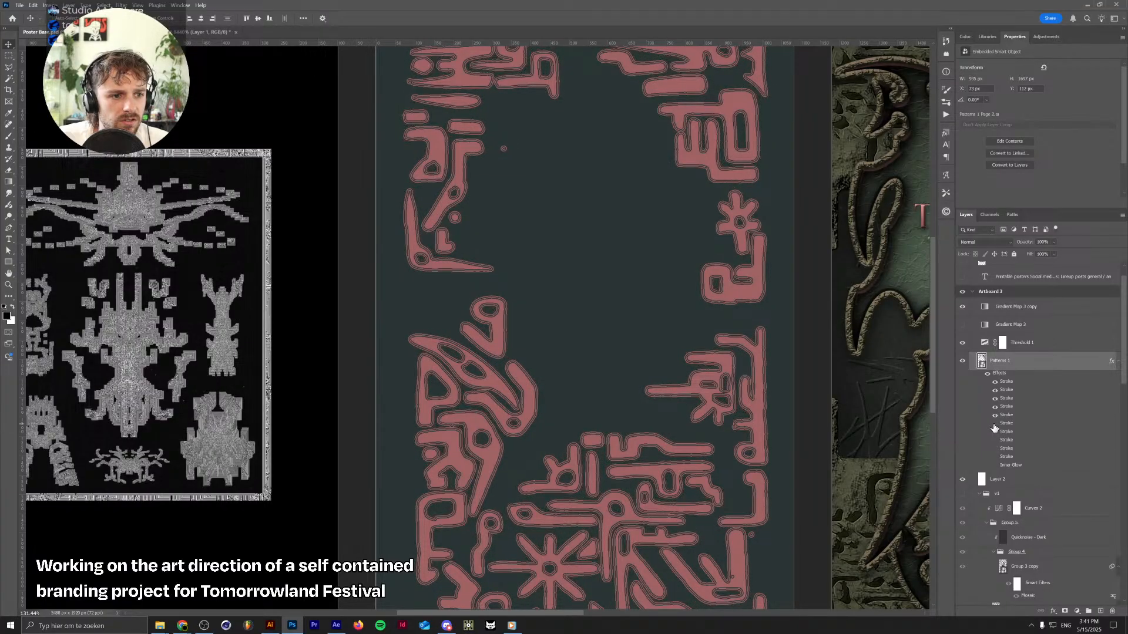
scroll(666, 413, down, 3)
key(ctrl+z)
key(ctrl+z)
key(ctrl+z)
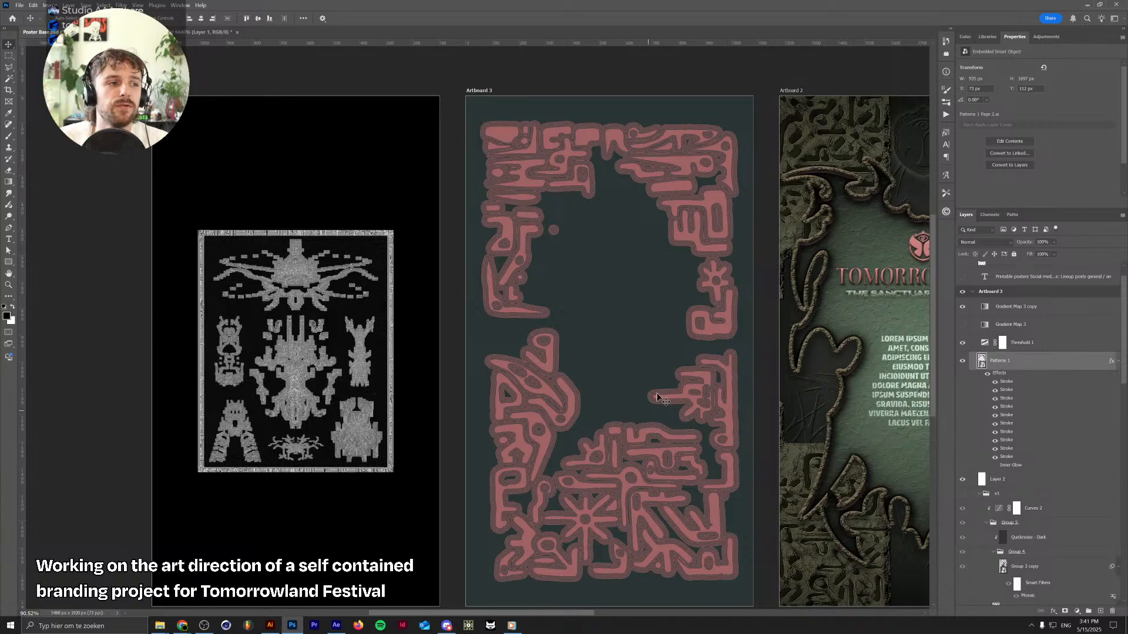
scroll(615, 395, down, 2)
drag(546, 393, 580, 382)
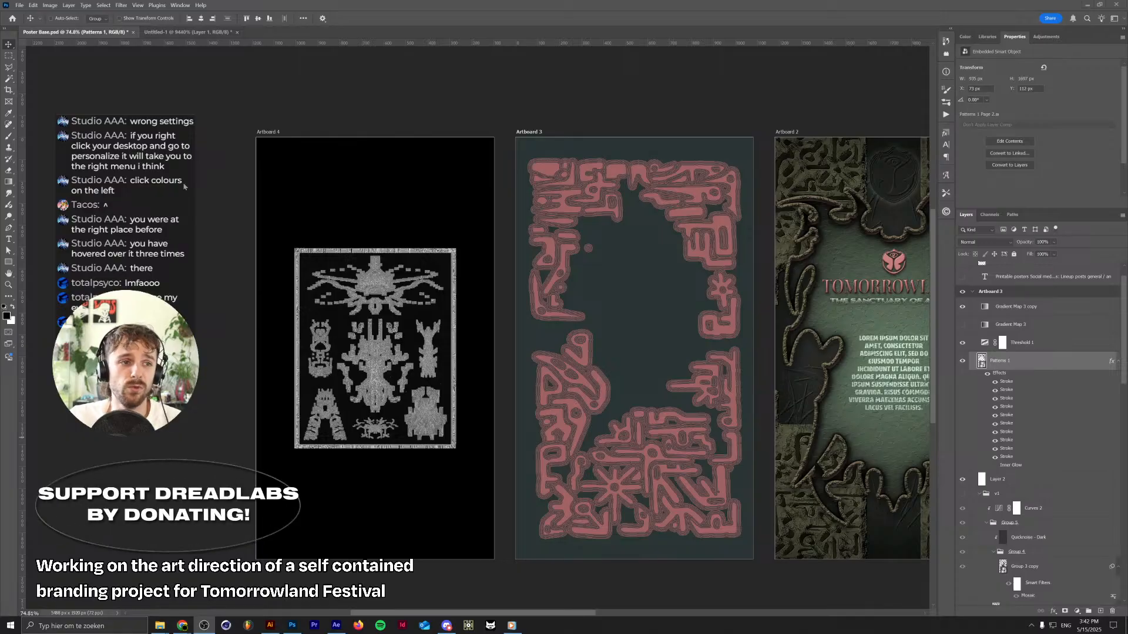
scroll(664, 254, up, 3)
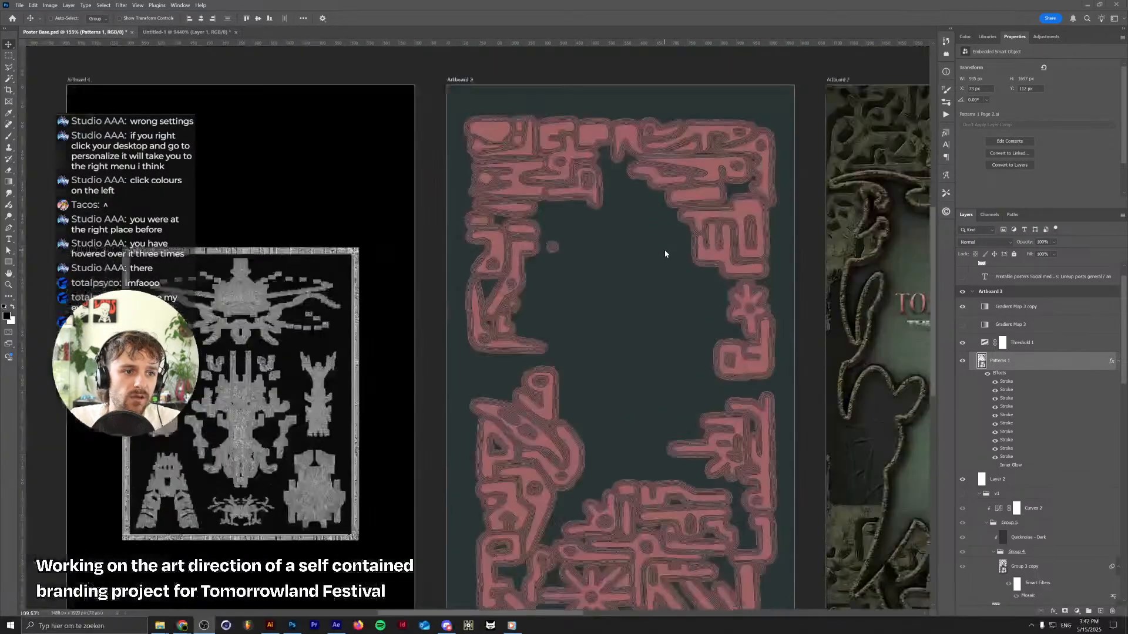
scroll(674, 249, up, 2)
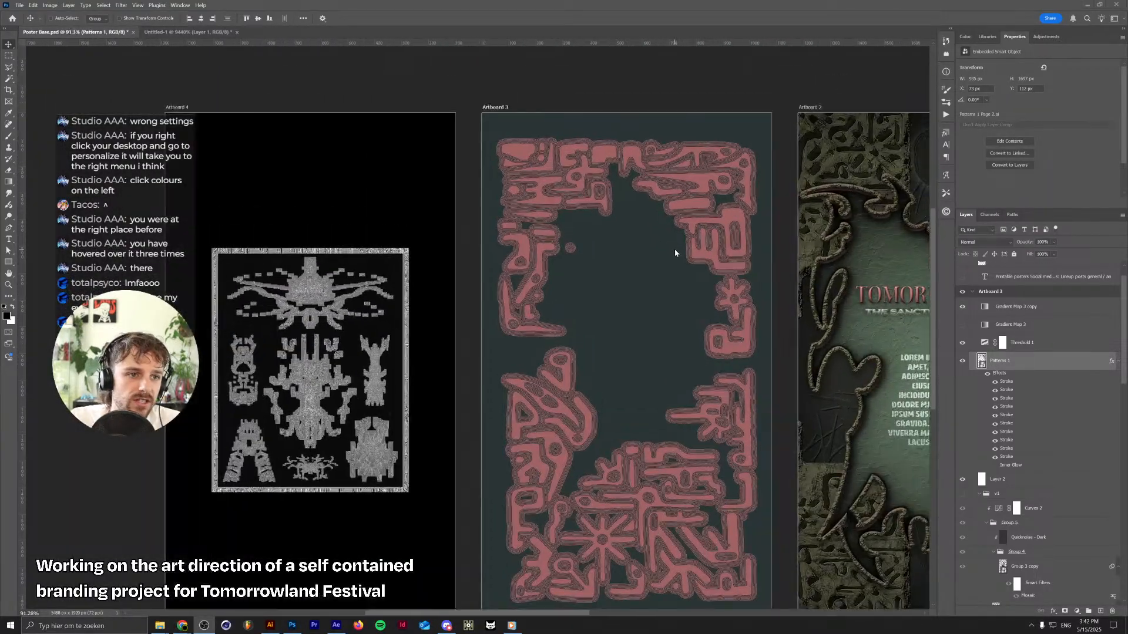
scroll(674, 249, down, 5)
scroll(674, 253, up, 3)
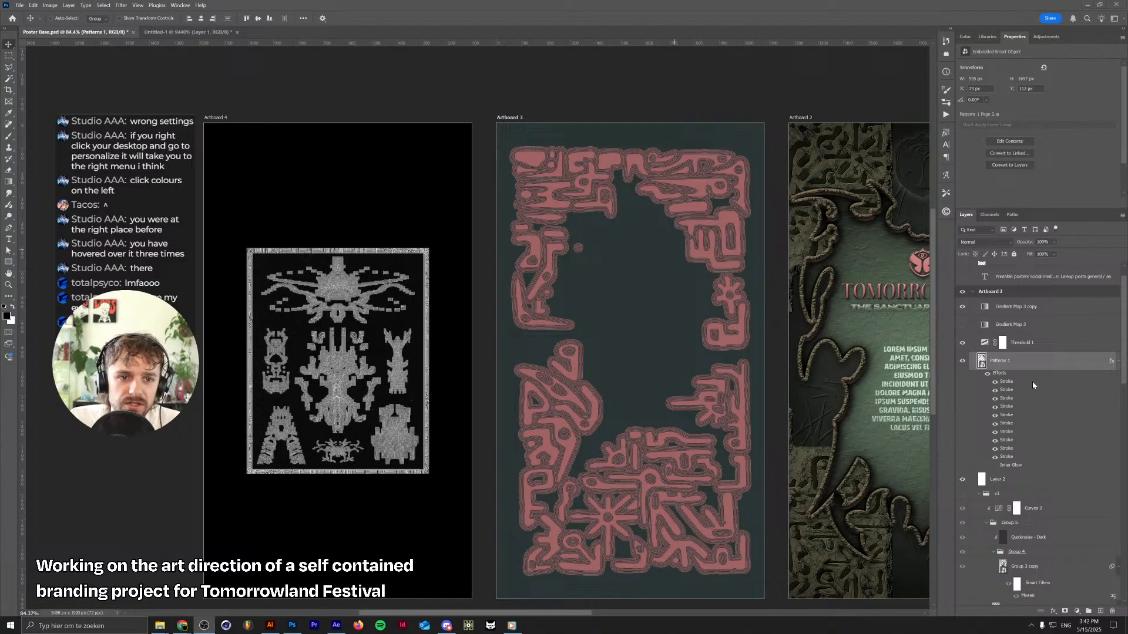
Create a black-filled layer above Patterns 1 and apply Add Noise at 50%, Gaussian and monochromatic
click(1101, 612)
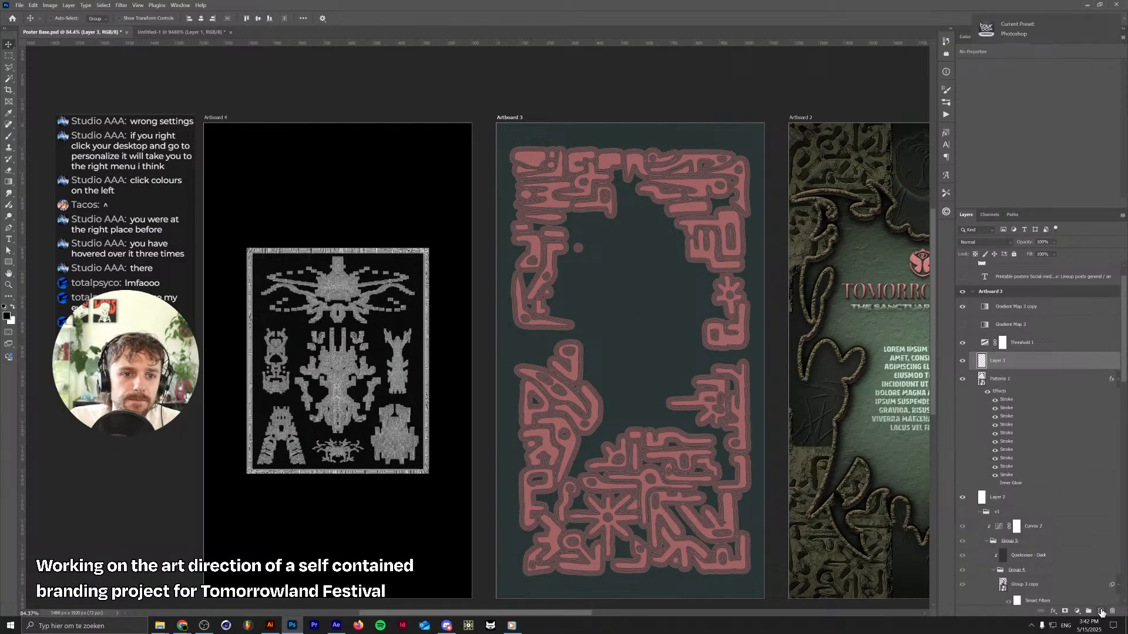
key(Return)
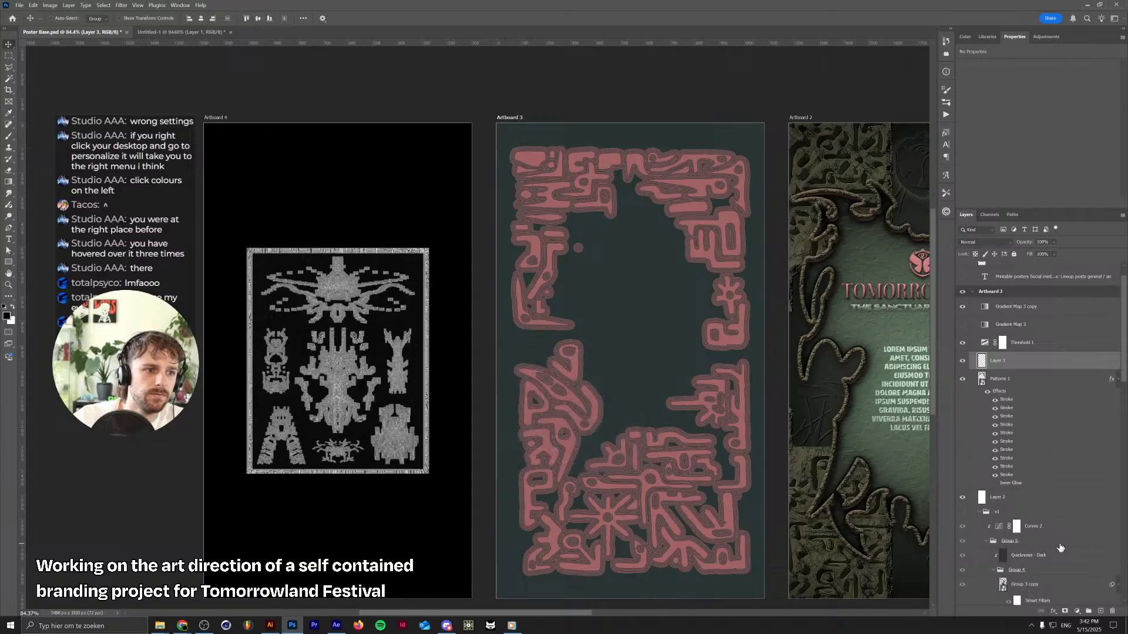
click(121, 5)
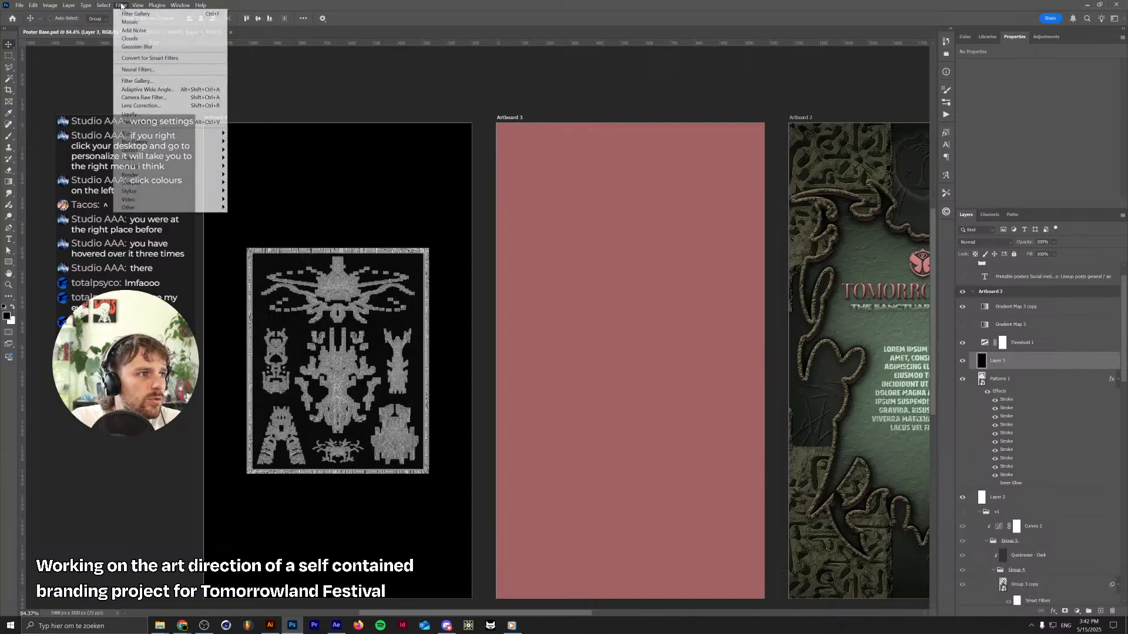
mouse_move(152, 142)
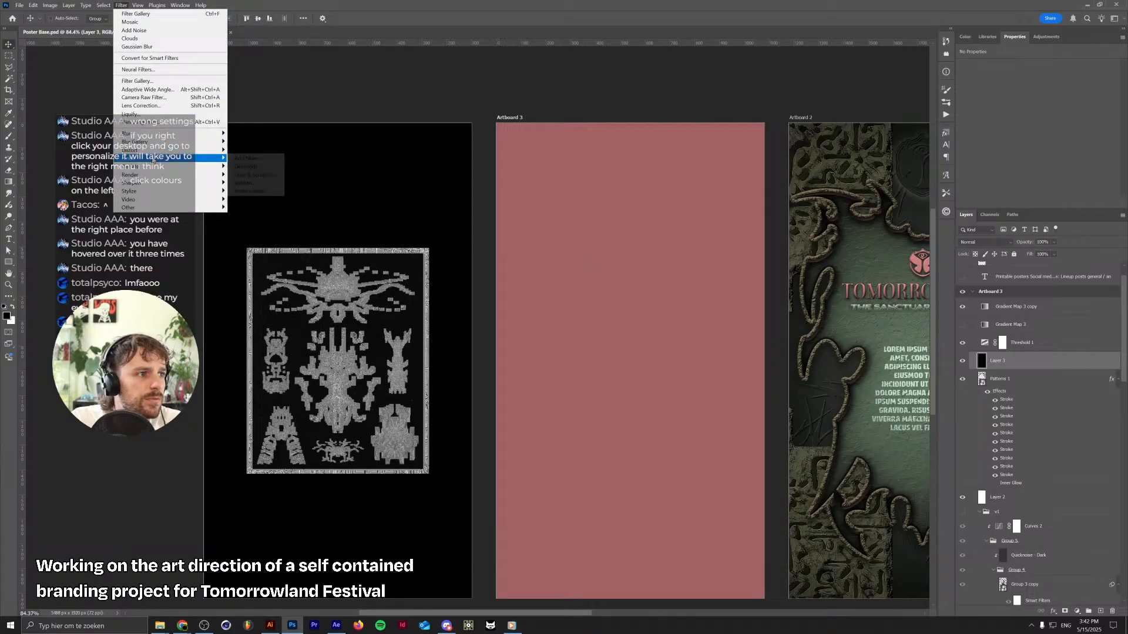
click(250, 159)
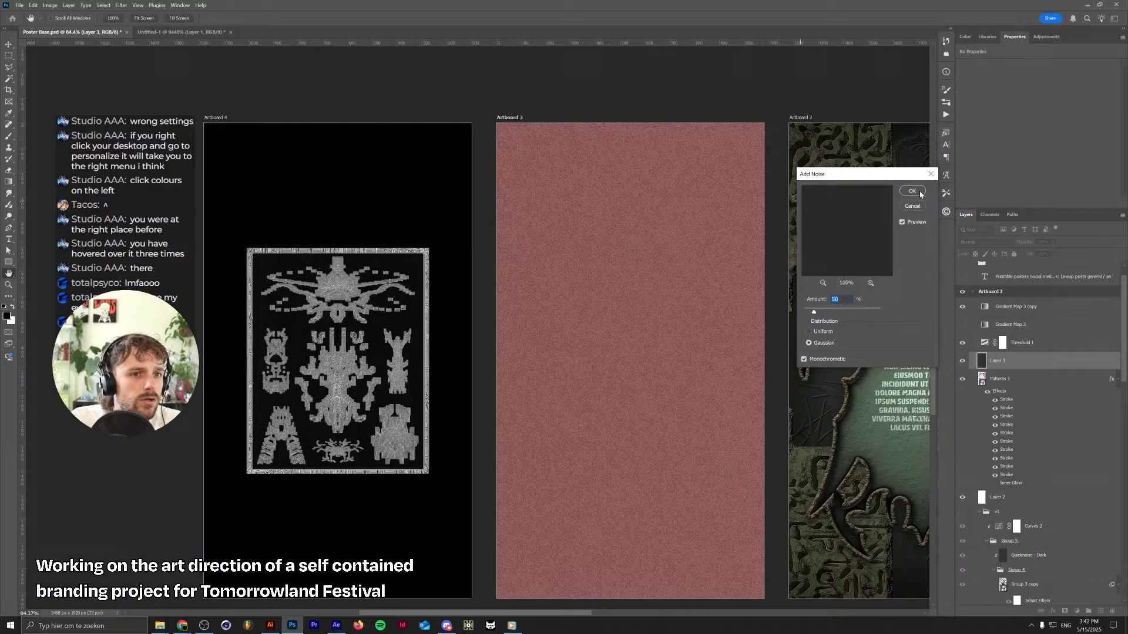
click(913, 191)
click(122, 5)
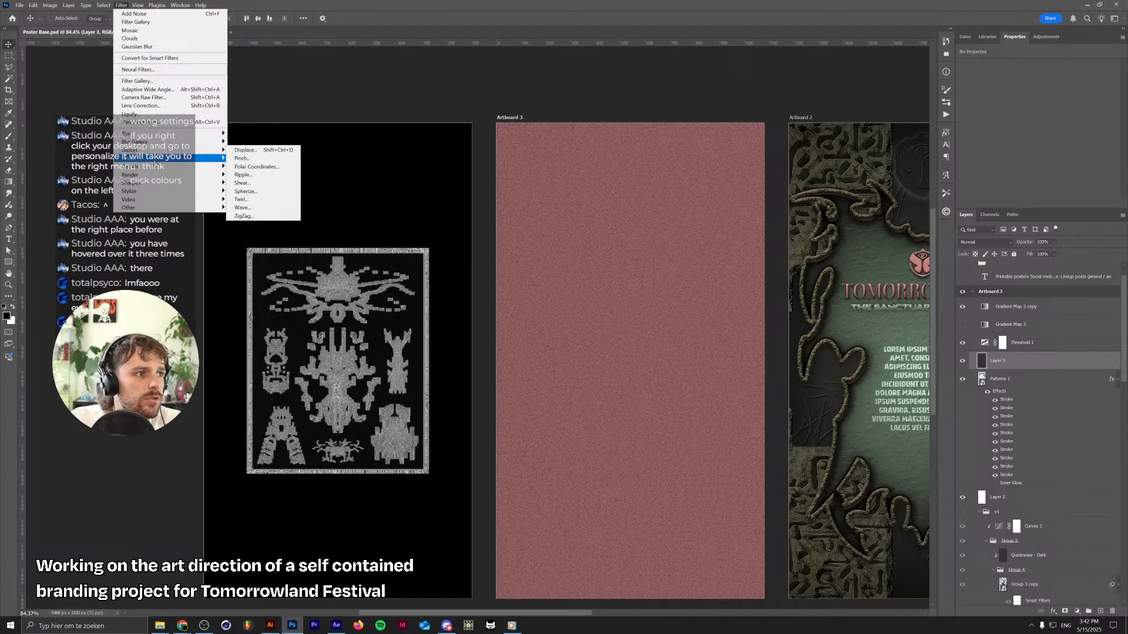
mouse_move(206, 166)
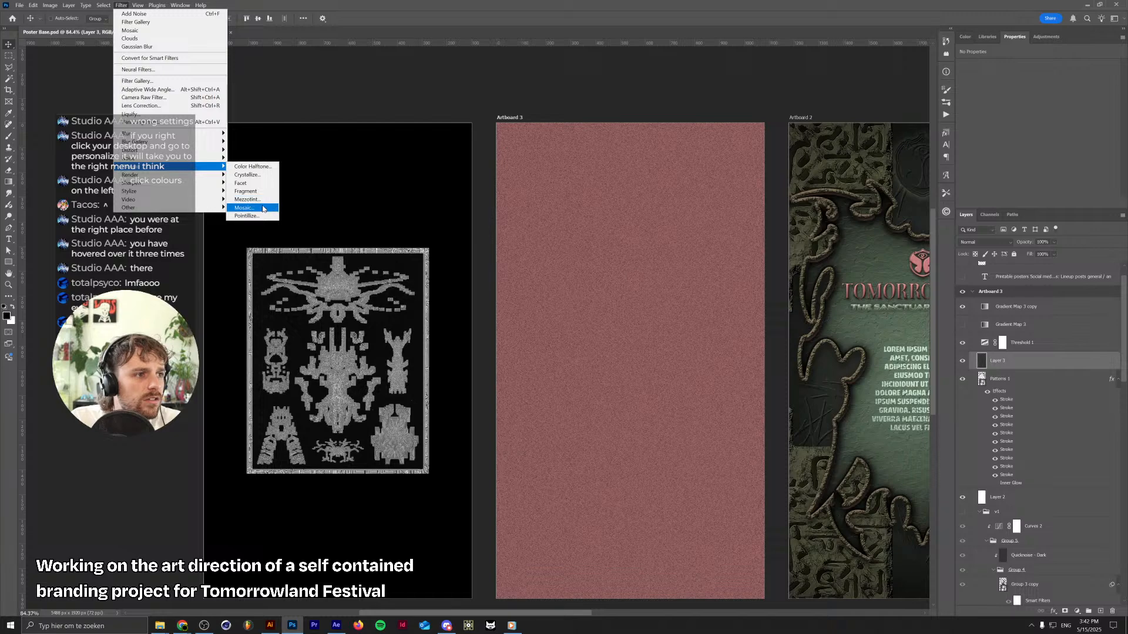
click(245, 207)
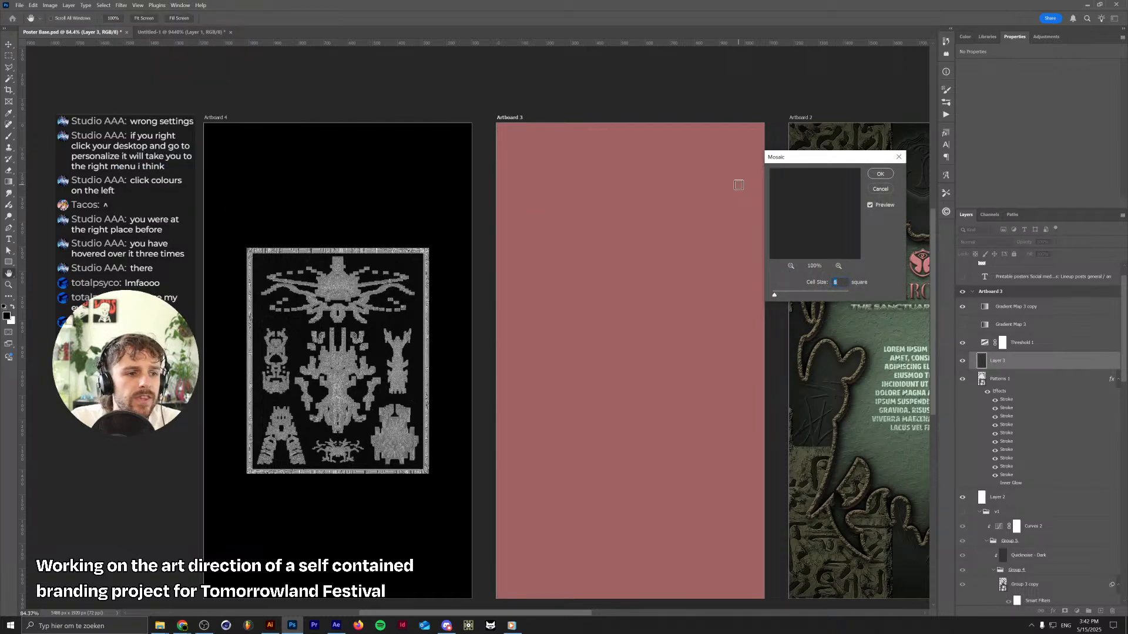
click(873, 192)
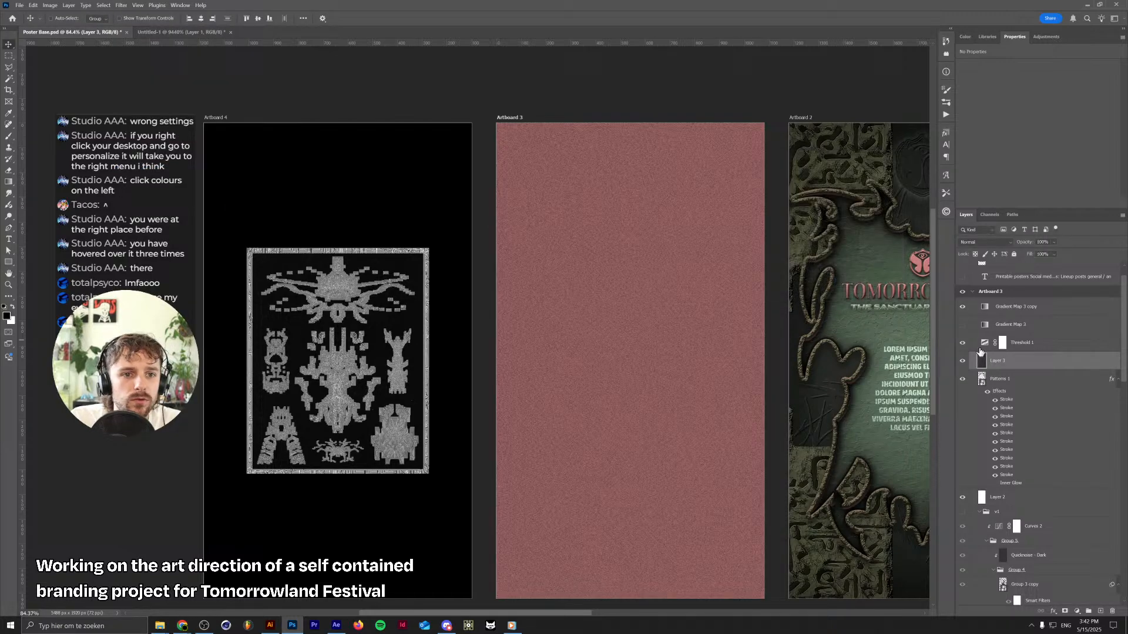
Place the noise layer above the gradient maps in Artboard 3 and try the Mosaic filter on it
drag(1012, 363, 1017, 306)
scroll(660, 308, up, 3)
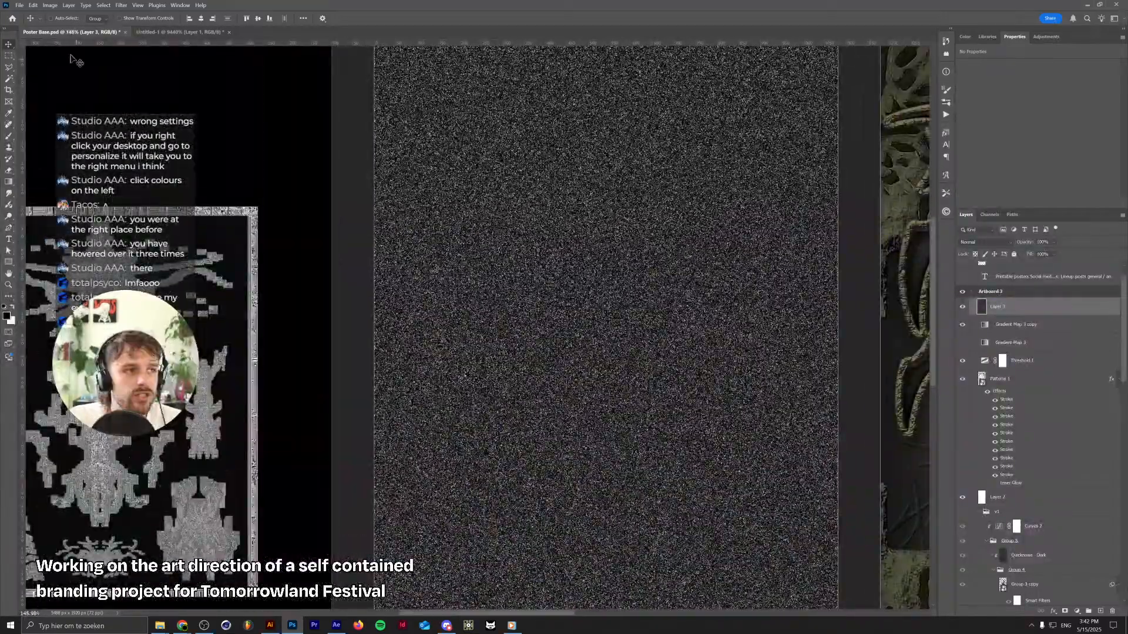
click(123, 5)
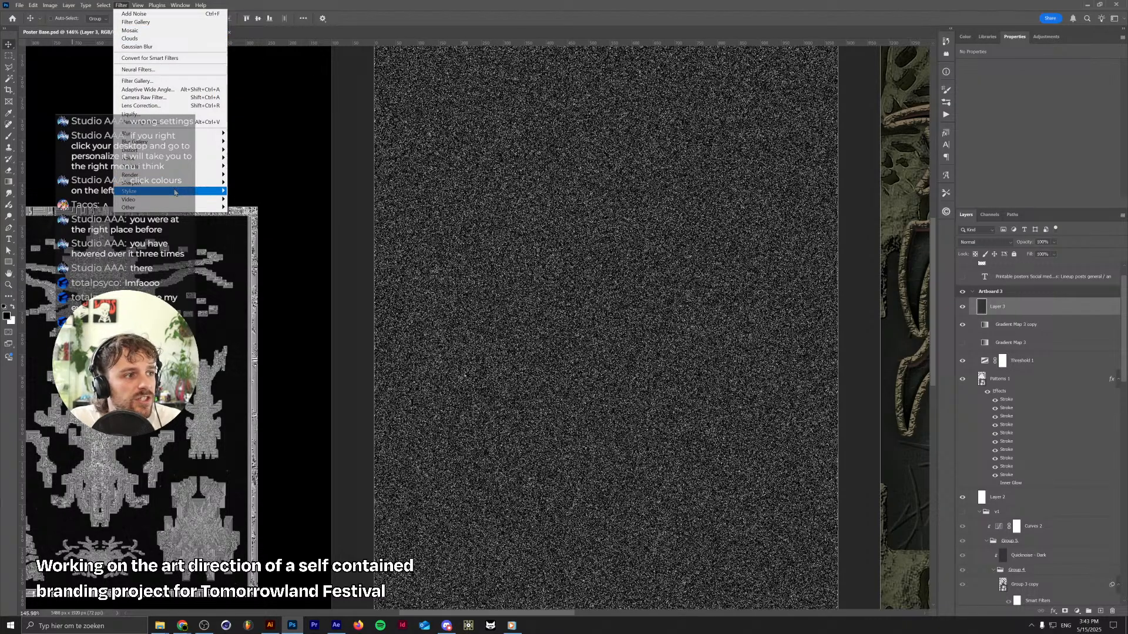
mouse_move(180, 185)
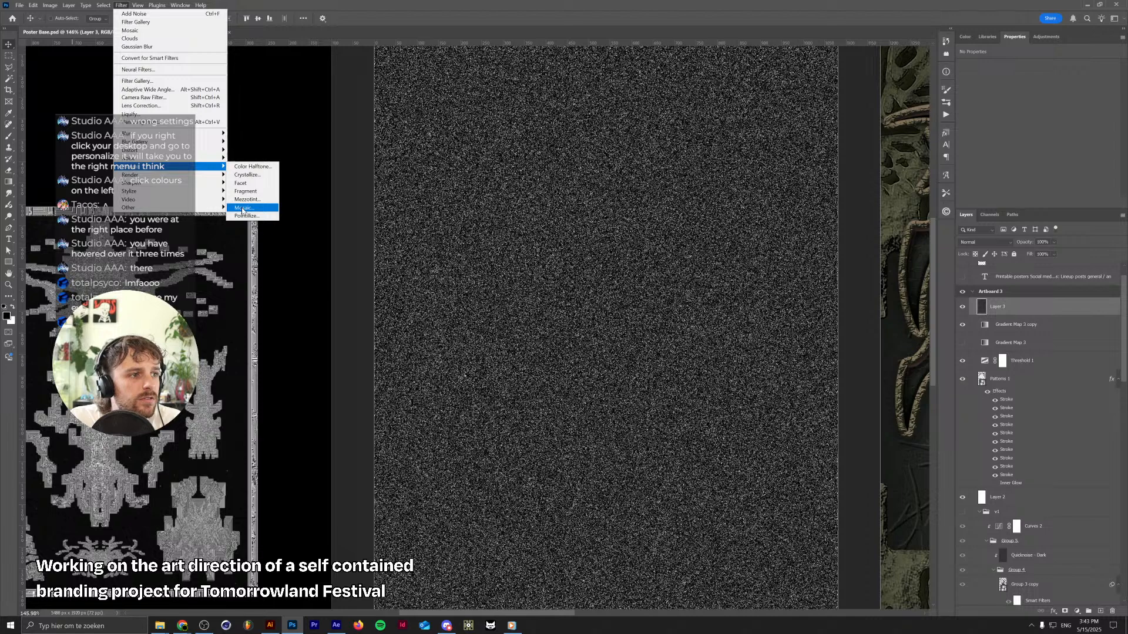
click(242, 208)
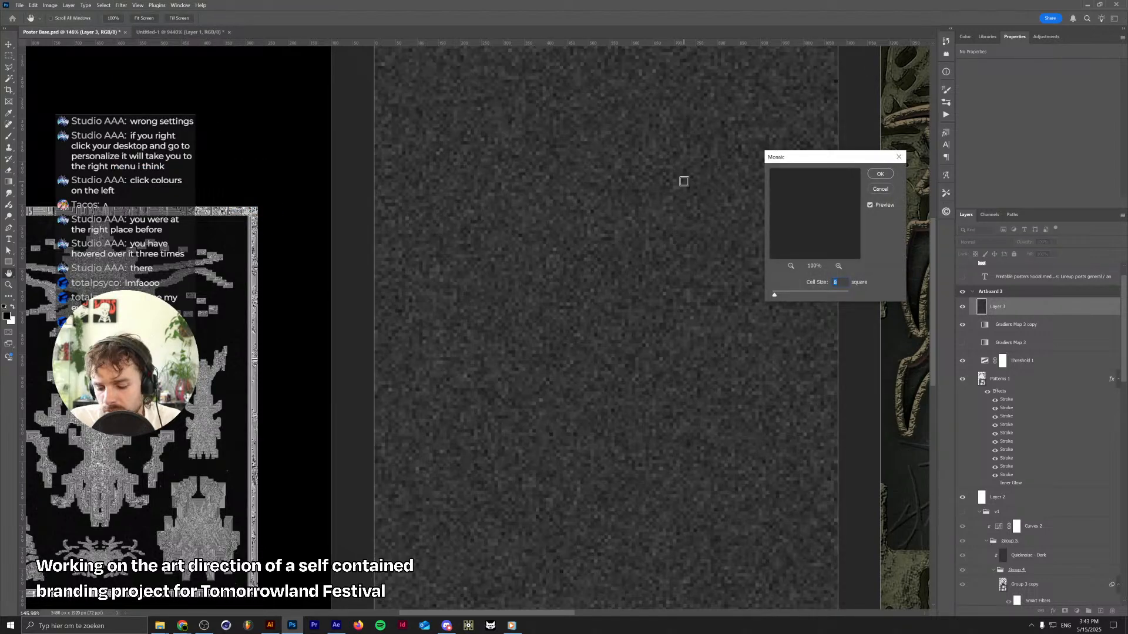
key(Escape)
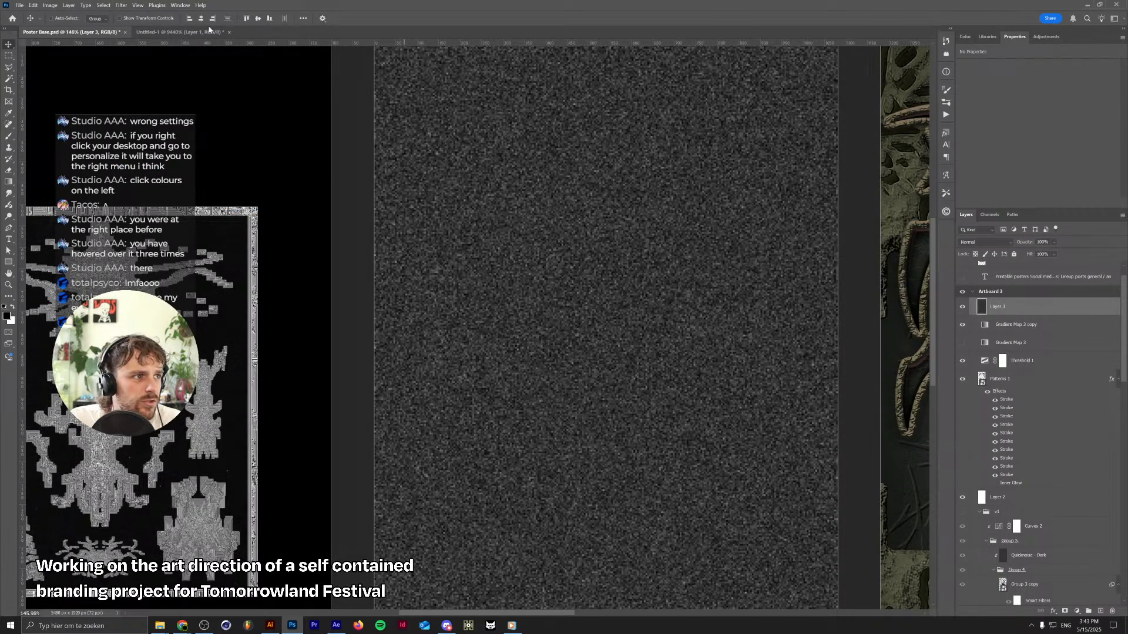
Clip the noise layer to Patterns 1 beneath the Threshold layer and try a Threshold adjustment at level 60
drag(1027, 360, 1030, 362)
key(ctrl+alt+g)
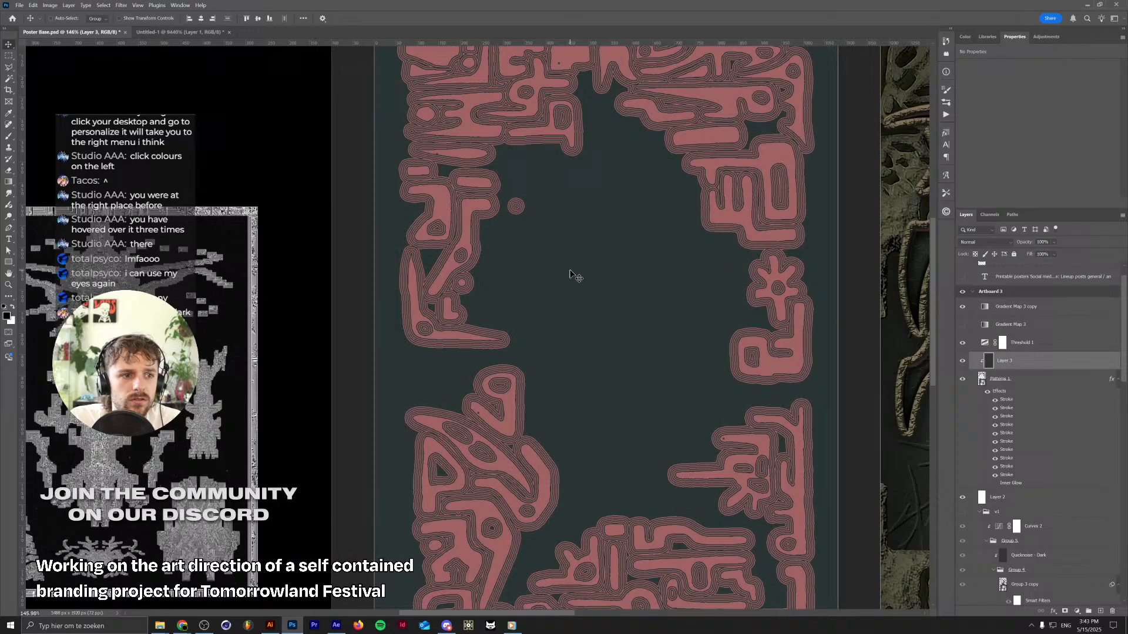
click(50, 5)
mouse_move(68, 27)
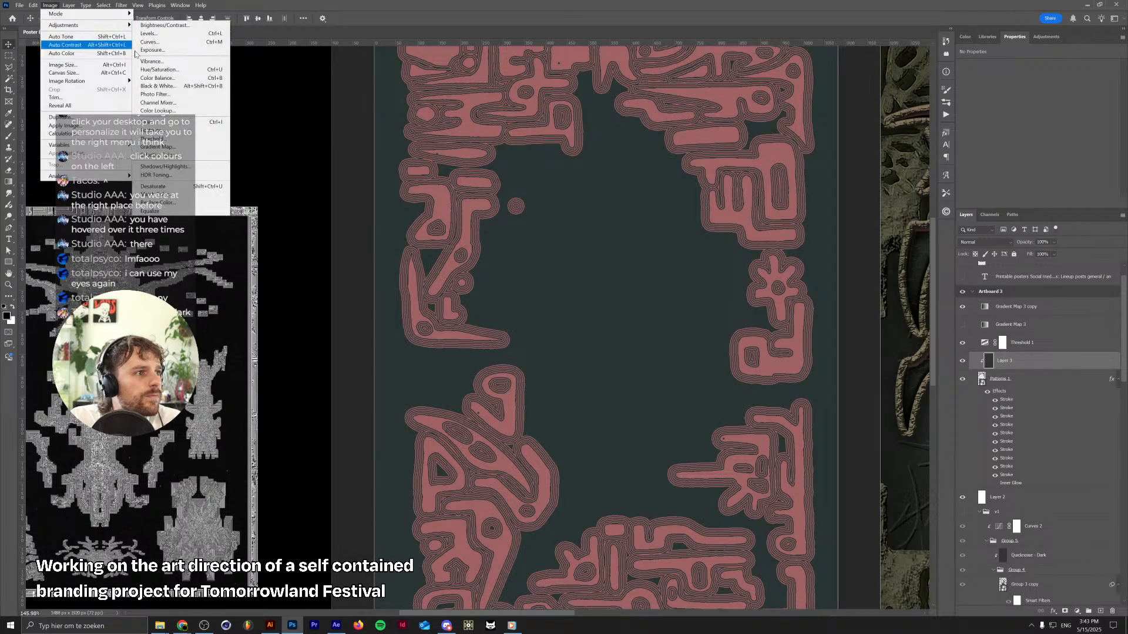
click(154, 138)
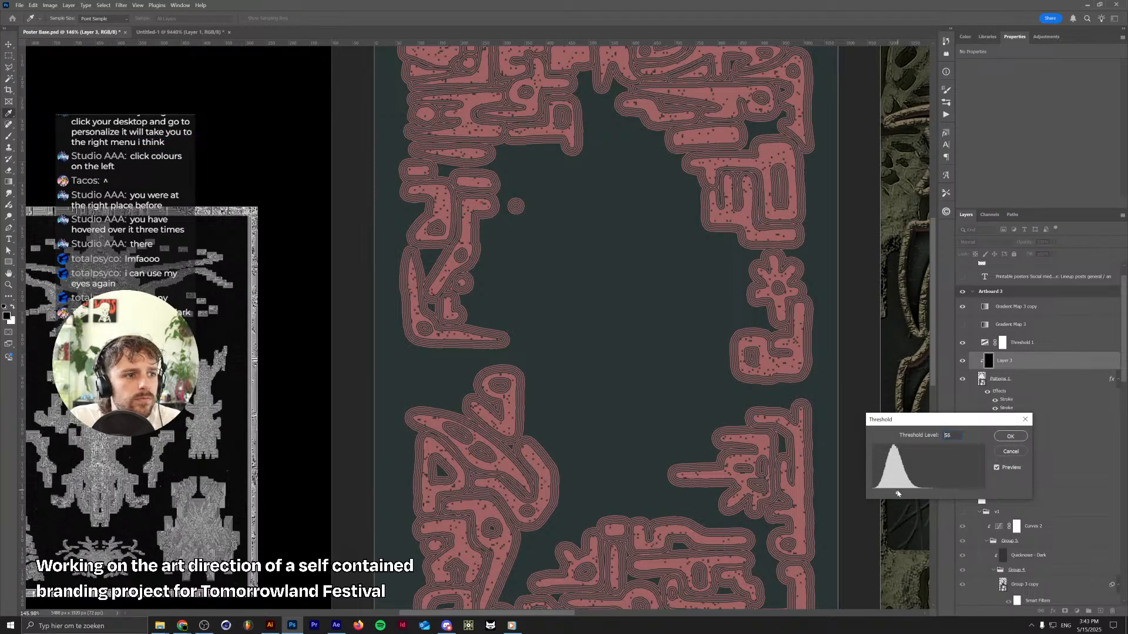
drag(928, 493, 899, 493)
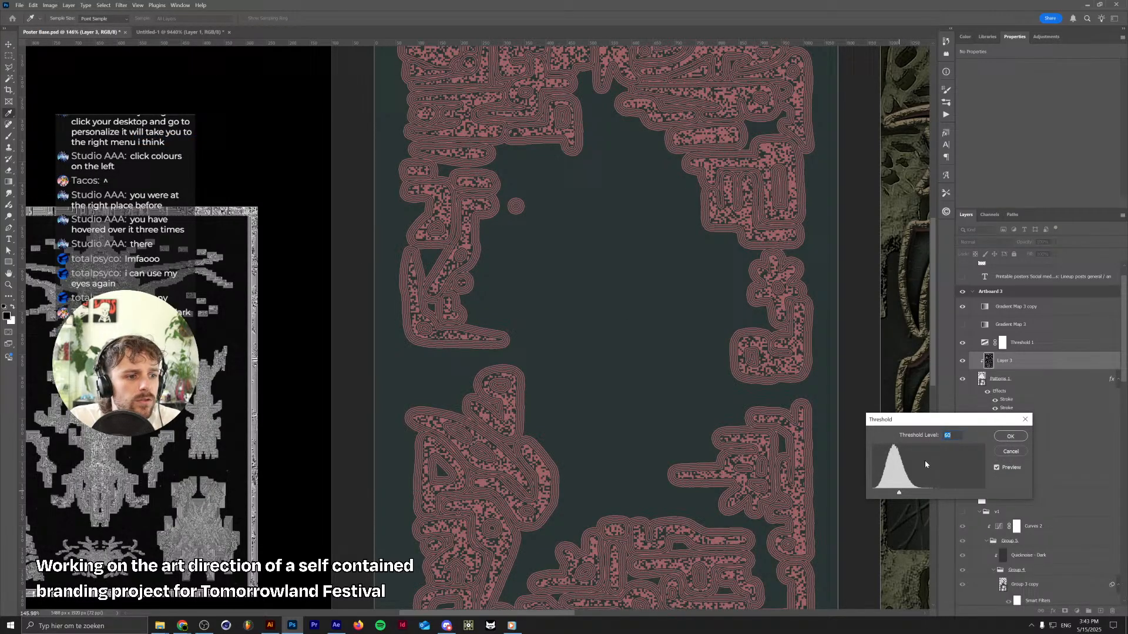
click(1006, 452)
Revert the noise layer to its state before the Mosaic filter and clip it to the Patterns 1 layer
alt+click(999, 371)
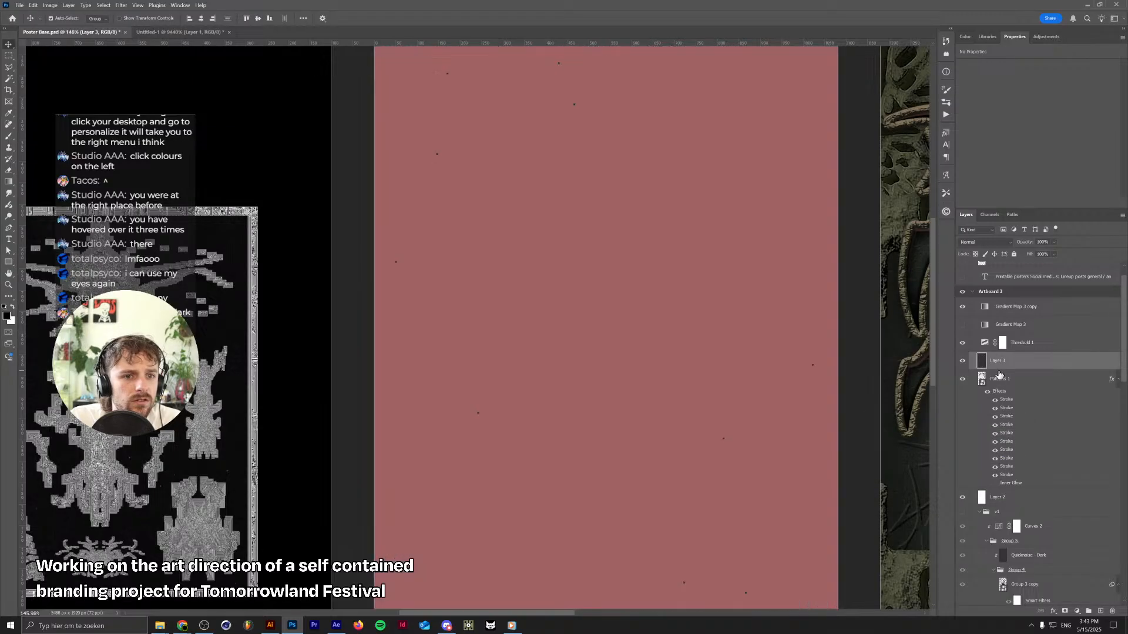
key(ctrl+shift+bracketright)
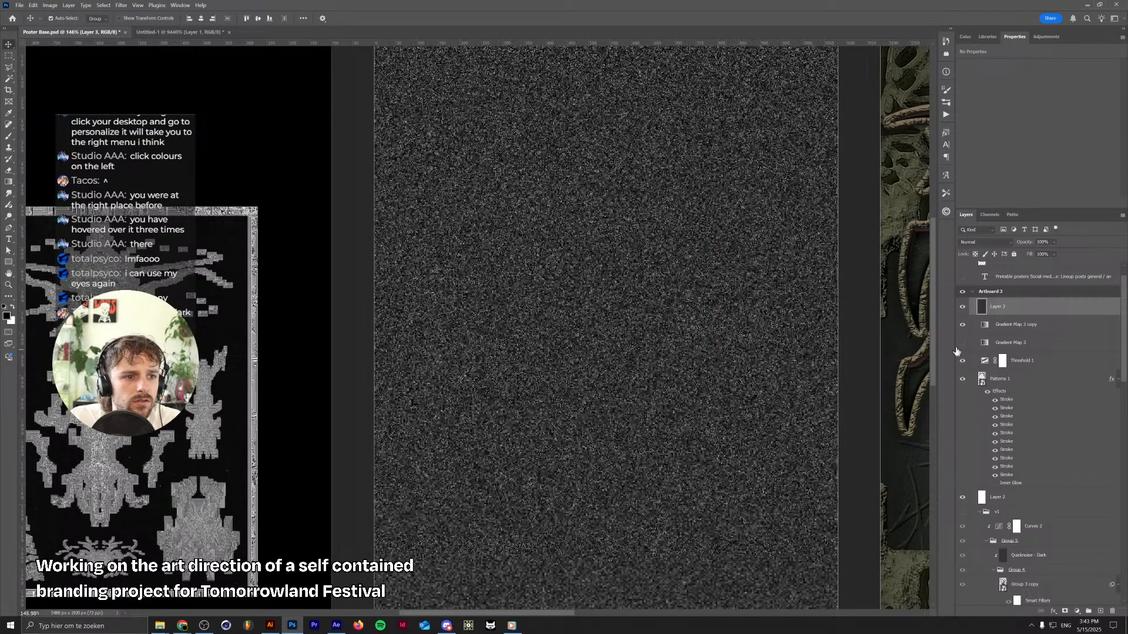
drag(1045, 312, 1041, 367)
alt+click(1041, 368)
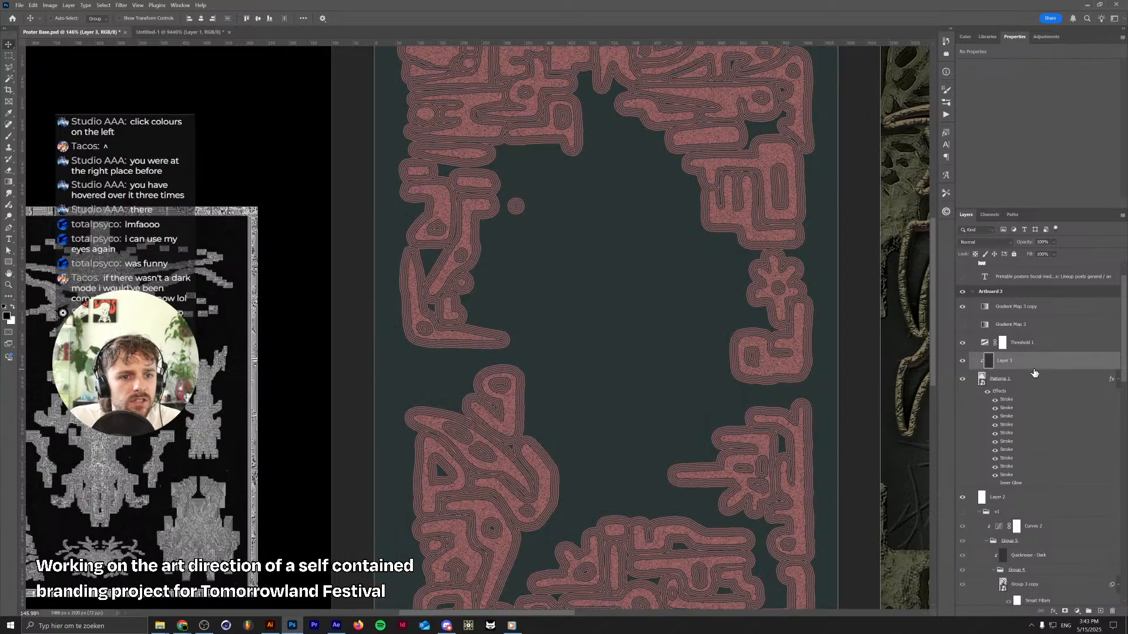
Apply the Mosaic filter with a cell size of 2 to the noise layer clipped to Patterns 1
drag(1004, 343, 667, 354)
scroll(317, 295, up, 3)
scroll(531, 303, down, 3)
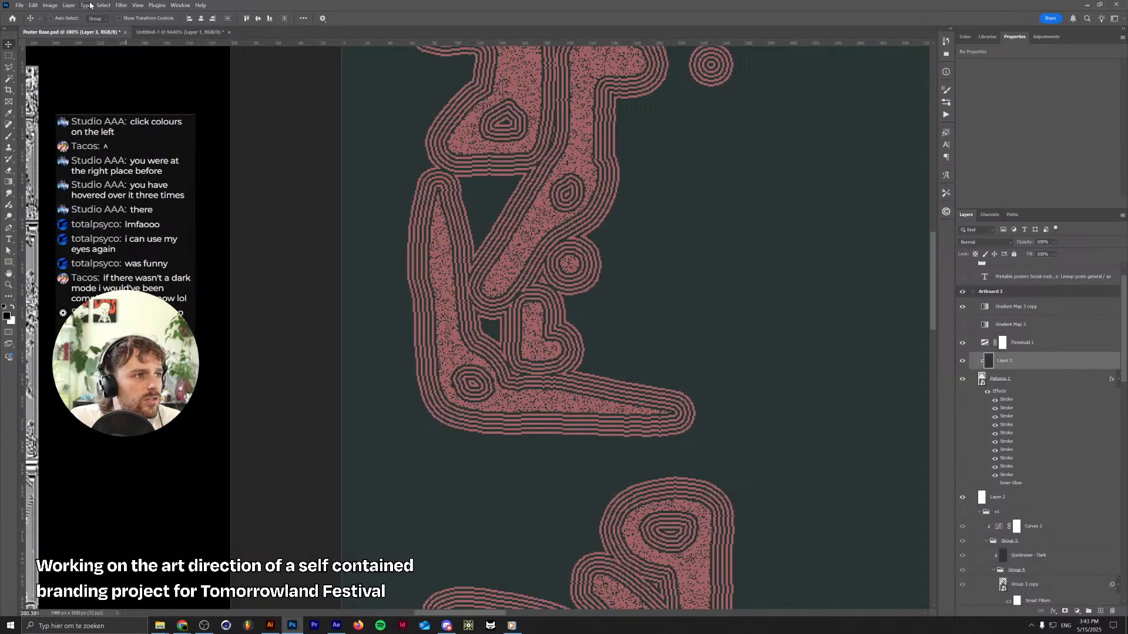
click(121, 4)
mouse_move(160, 166)
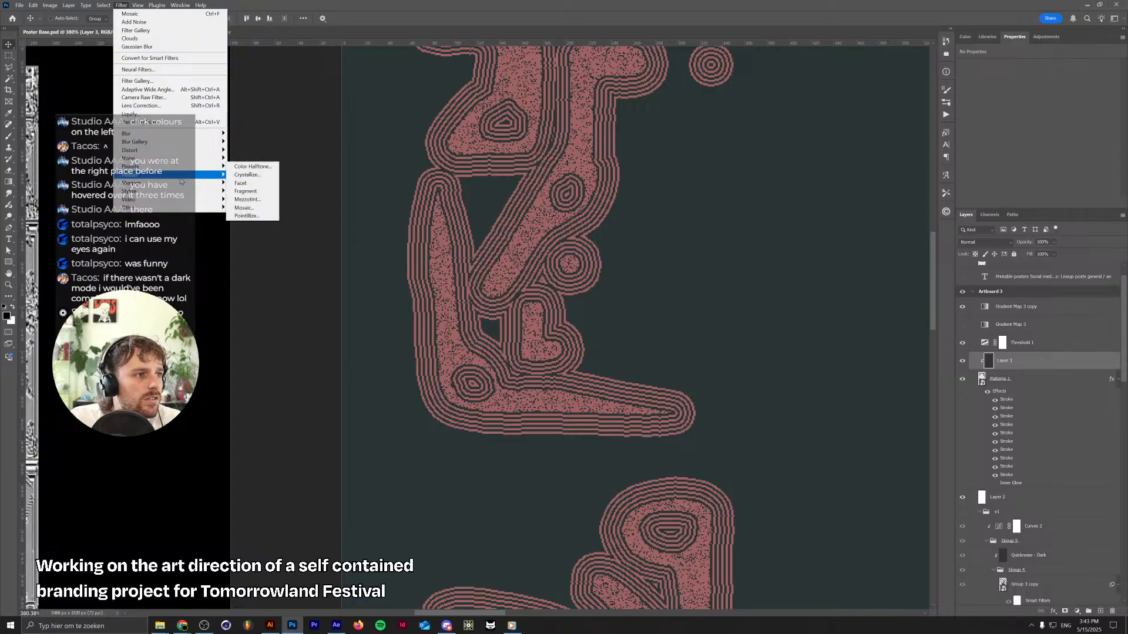
click(247, 210)
text(2)
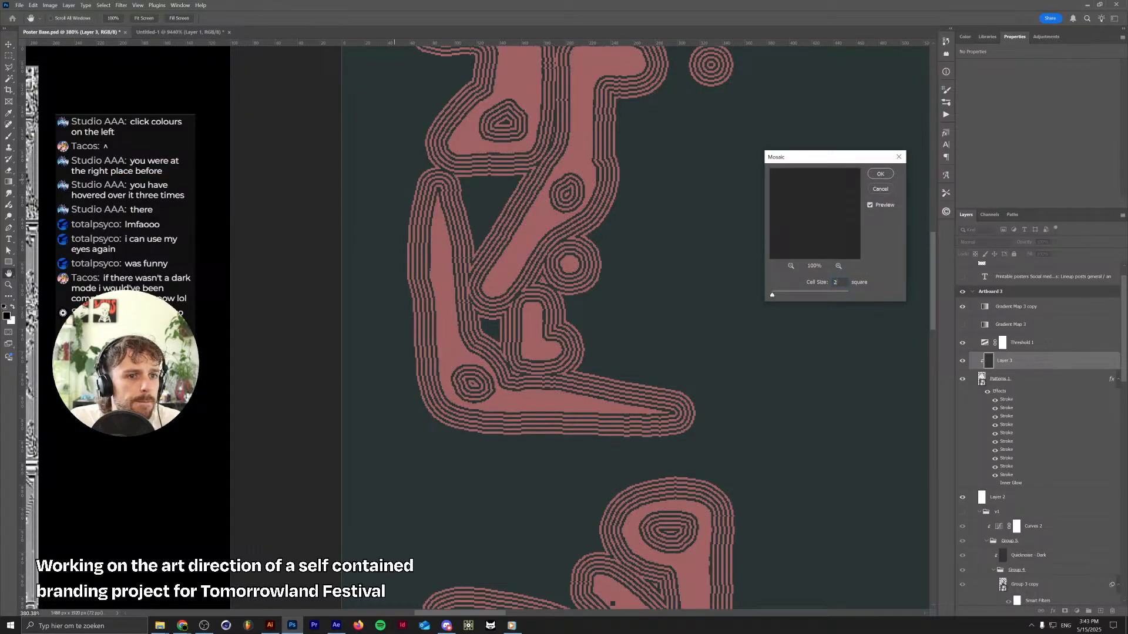
key(Return)
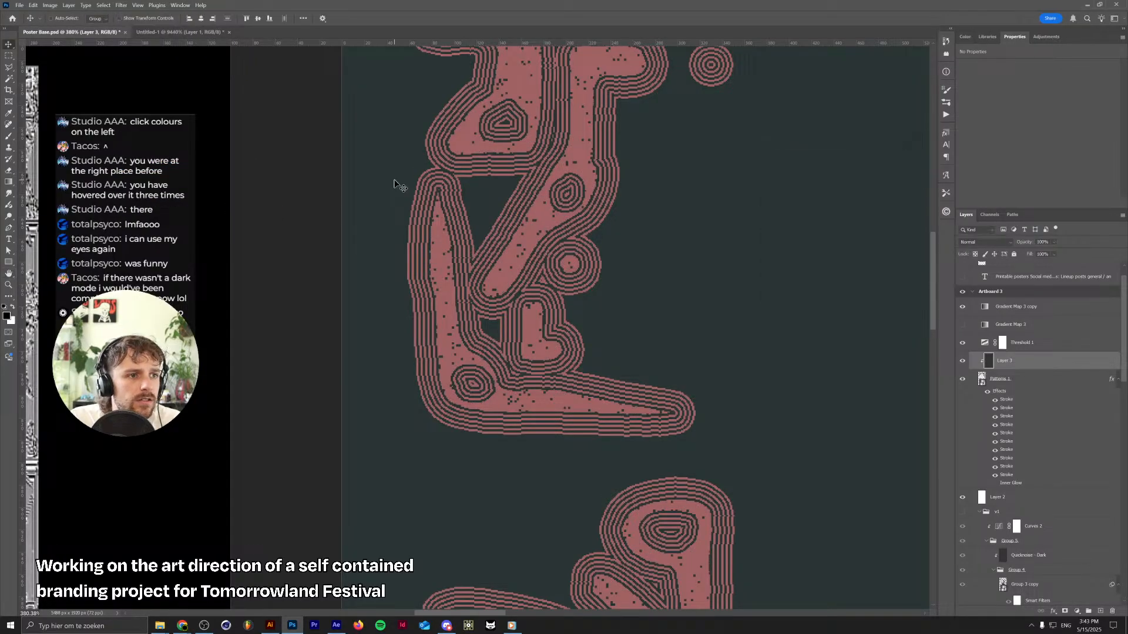
scroll(423, 180, down, 5)
scroll(467, 181, down, 2)
scroll(467, 180, up, 1)
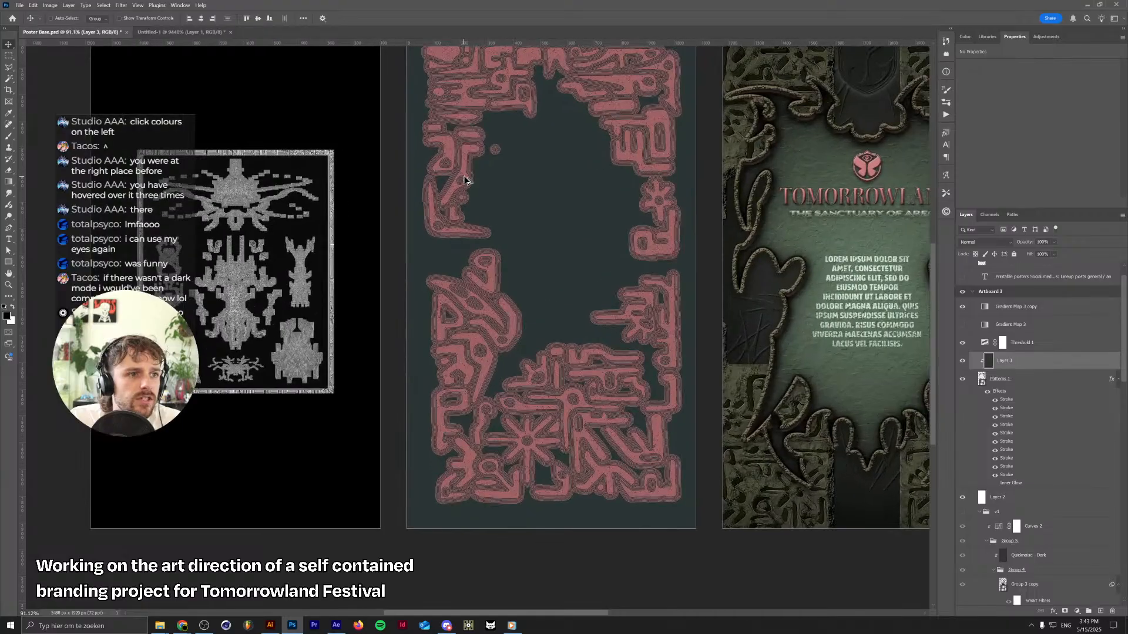
scroll(538, 175, up, 1)
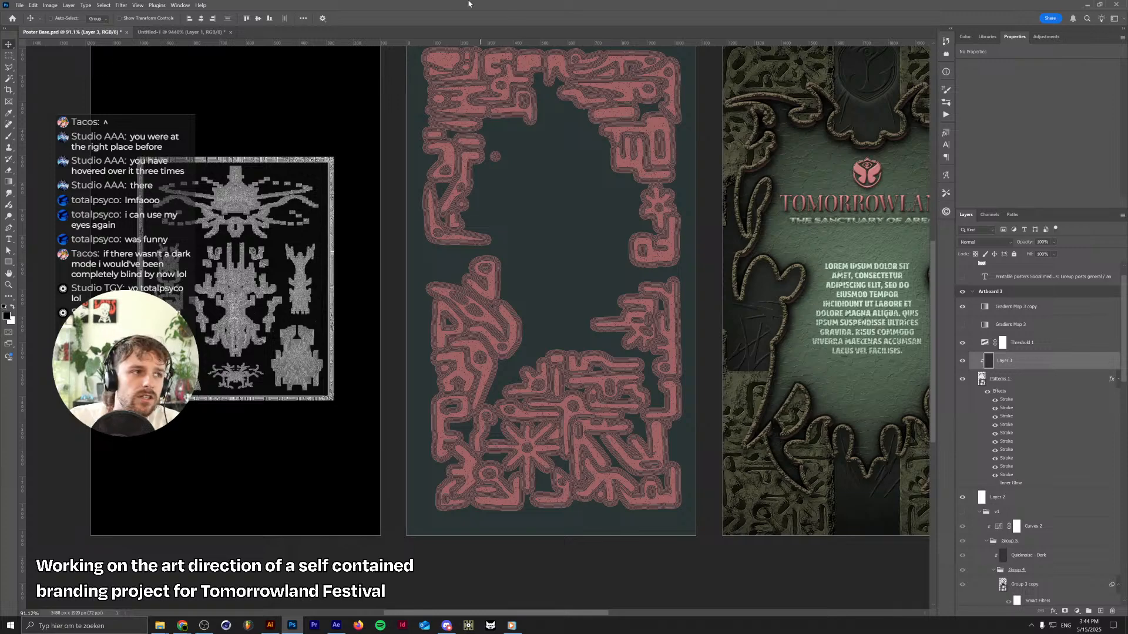
click(20, 5)
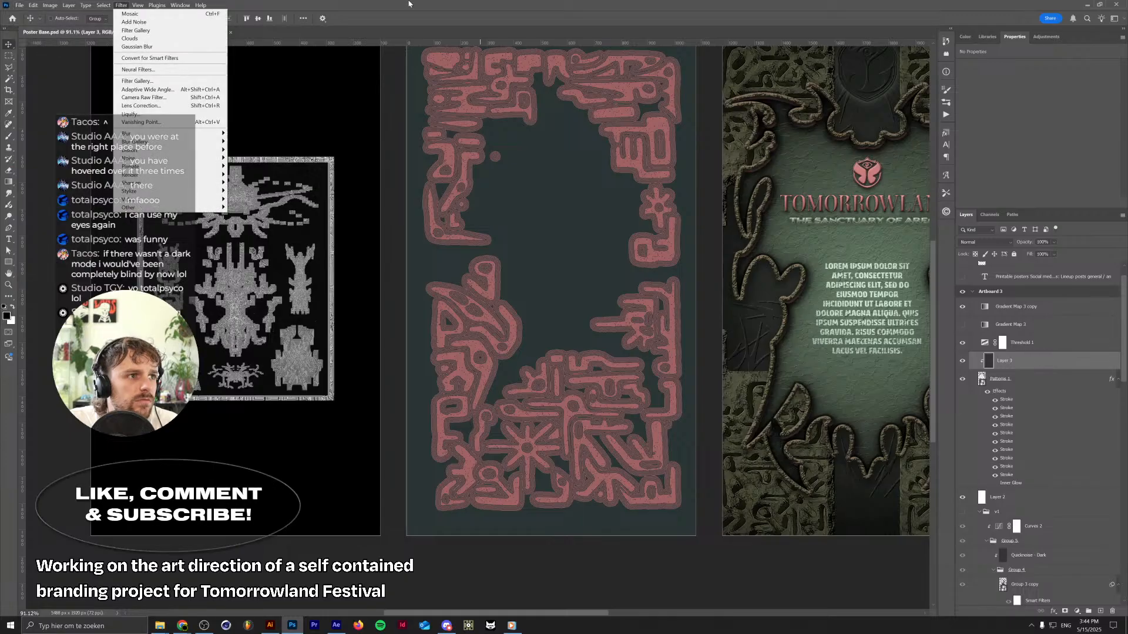
click(410, 4)
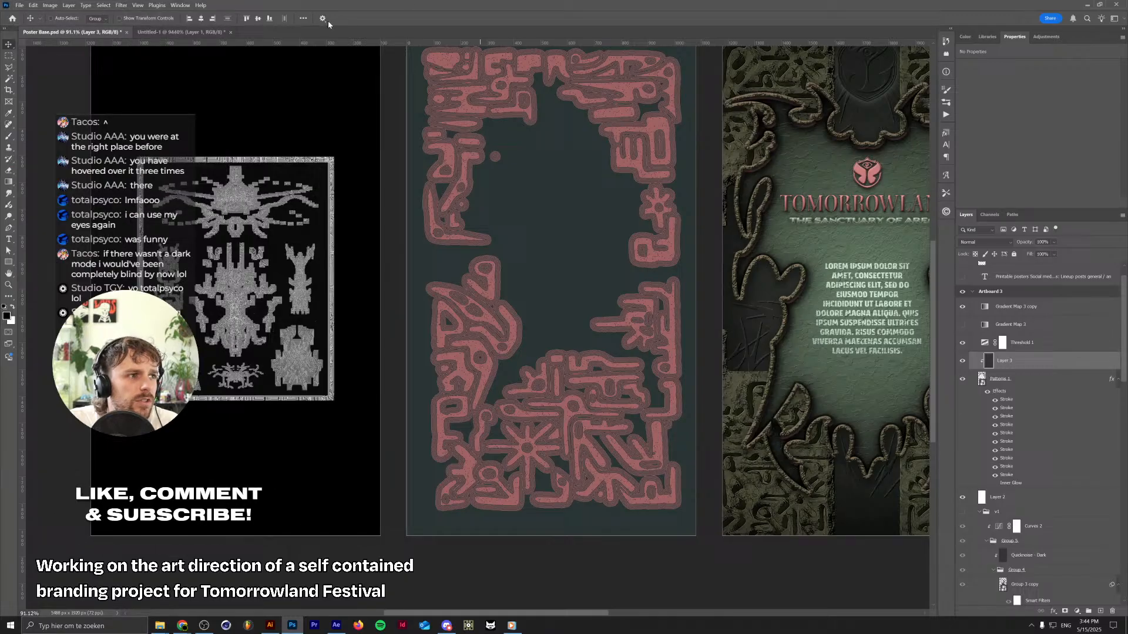
click(19, 5)
click(32, 25)
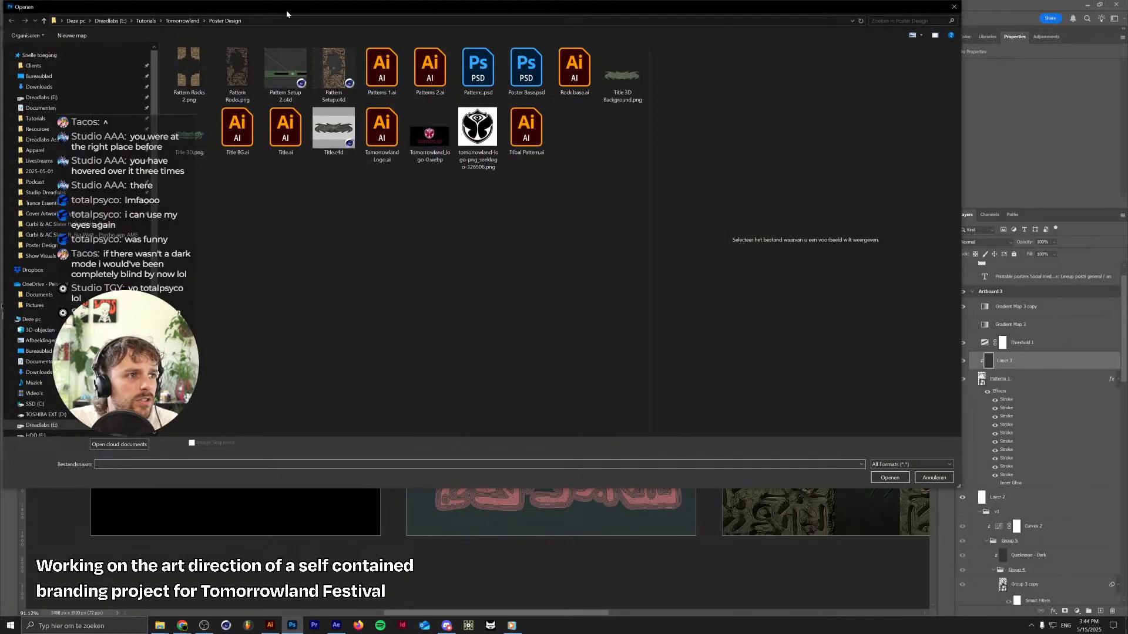
drag(284, 9, 434, 83)
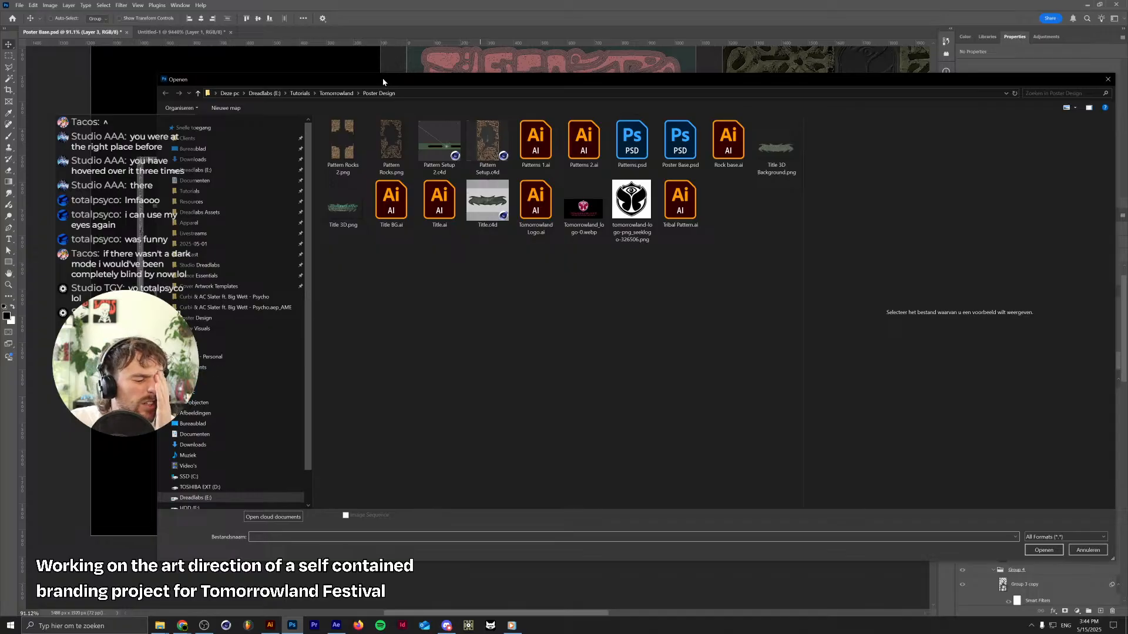
click(235, 138)
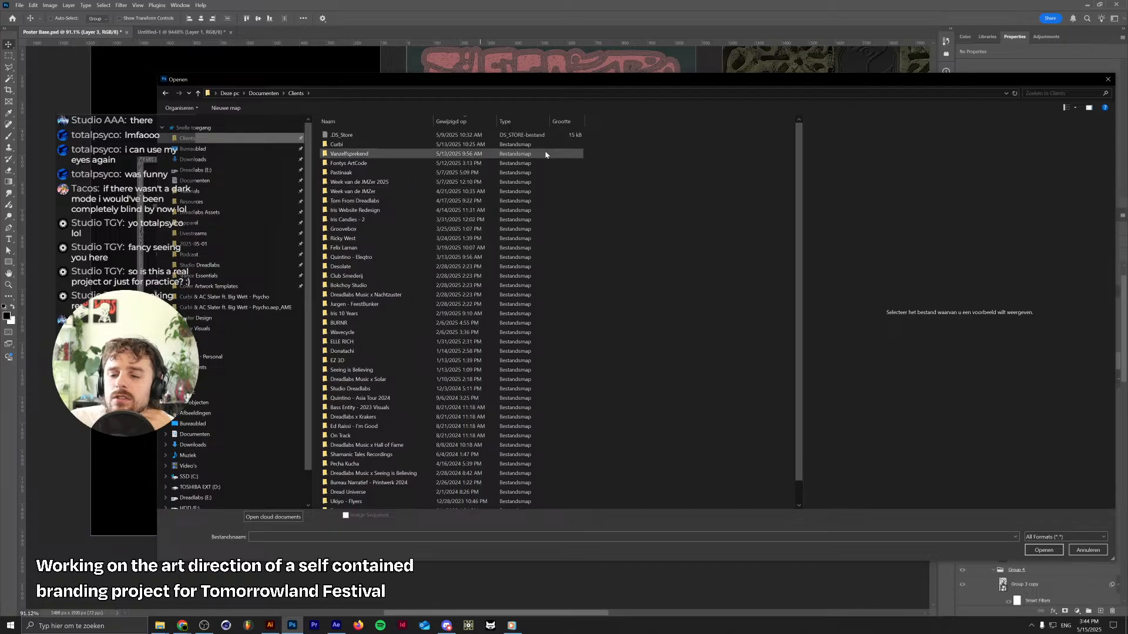
click(1108, 79)
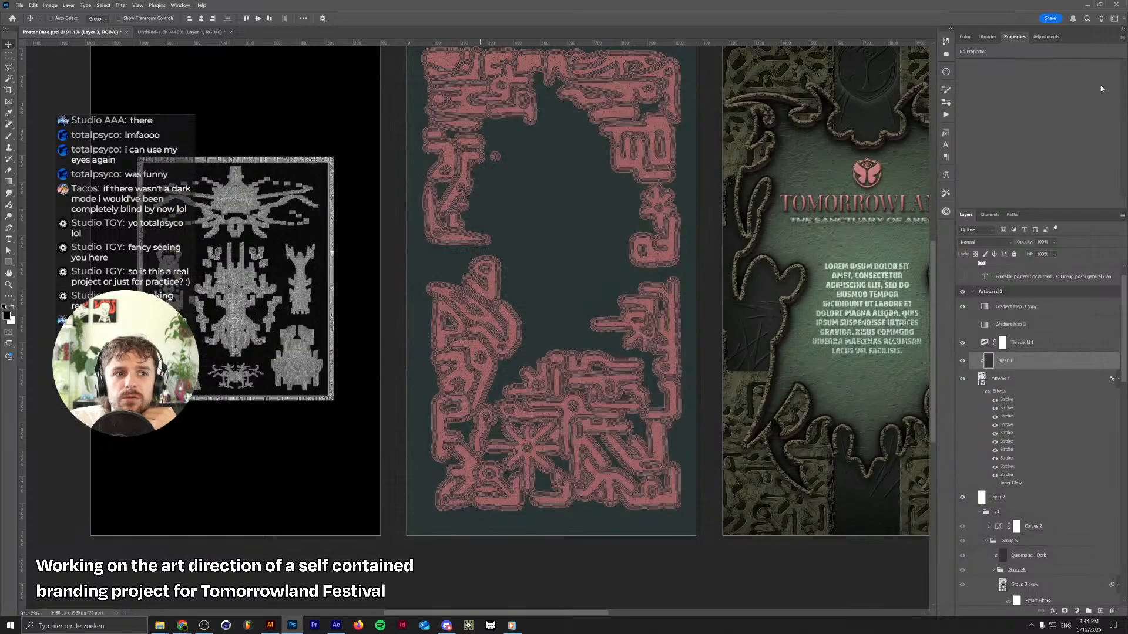
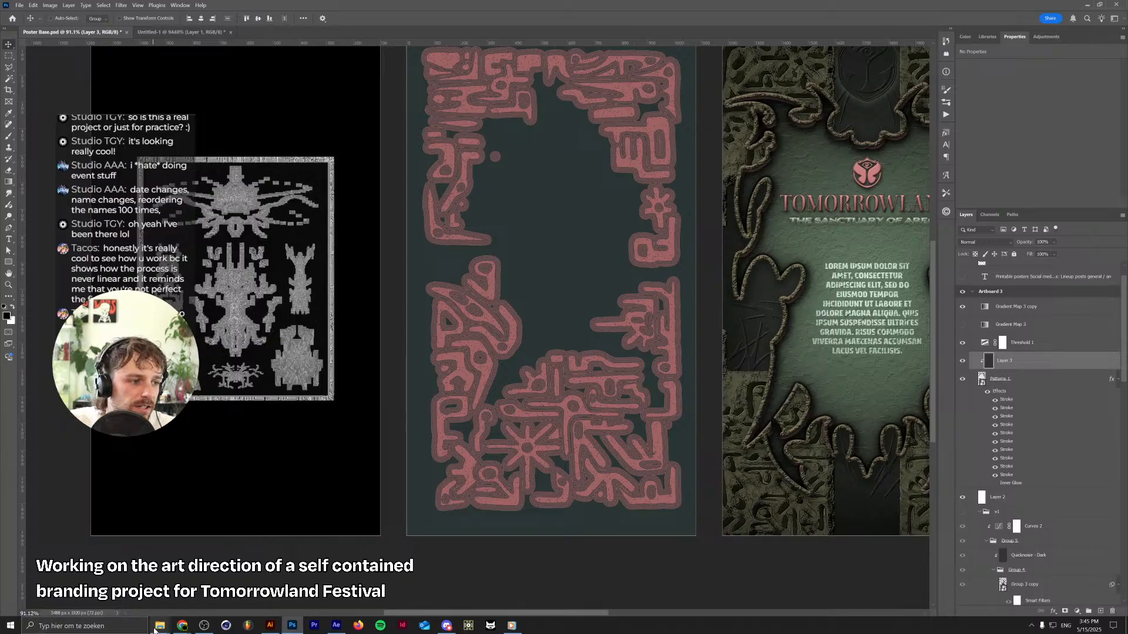
Switch to File Explorer and look through the Full Lineup exports of Melkweg April 5th 2025 in the Seeing is Believing client folder
mouse_move(159, 629)
click(103, 590)
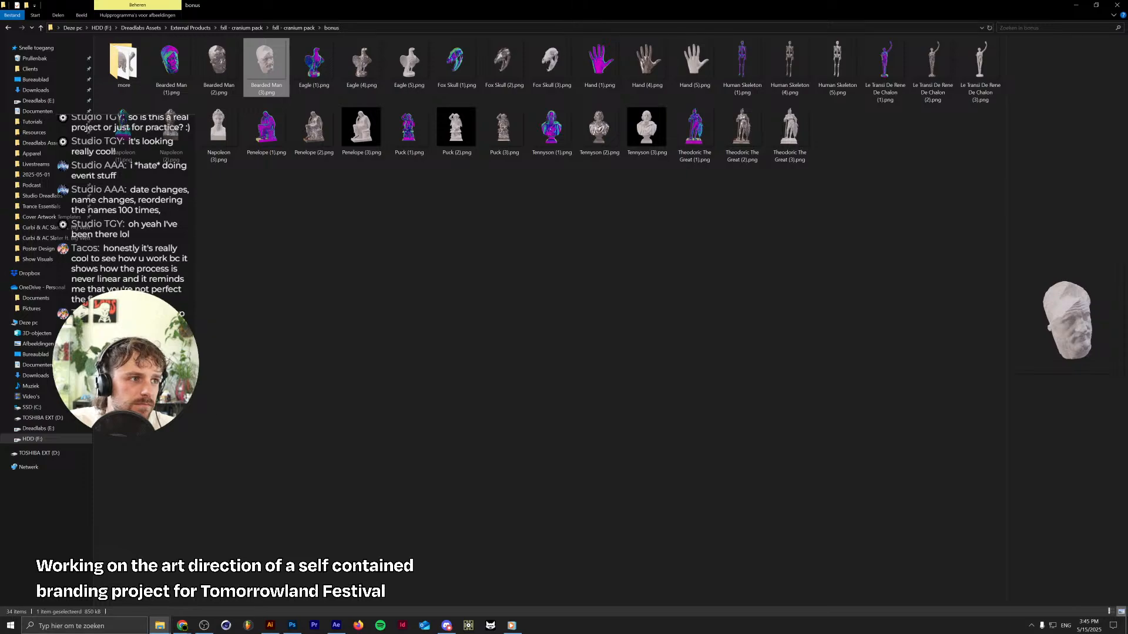
click(30, 69)
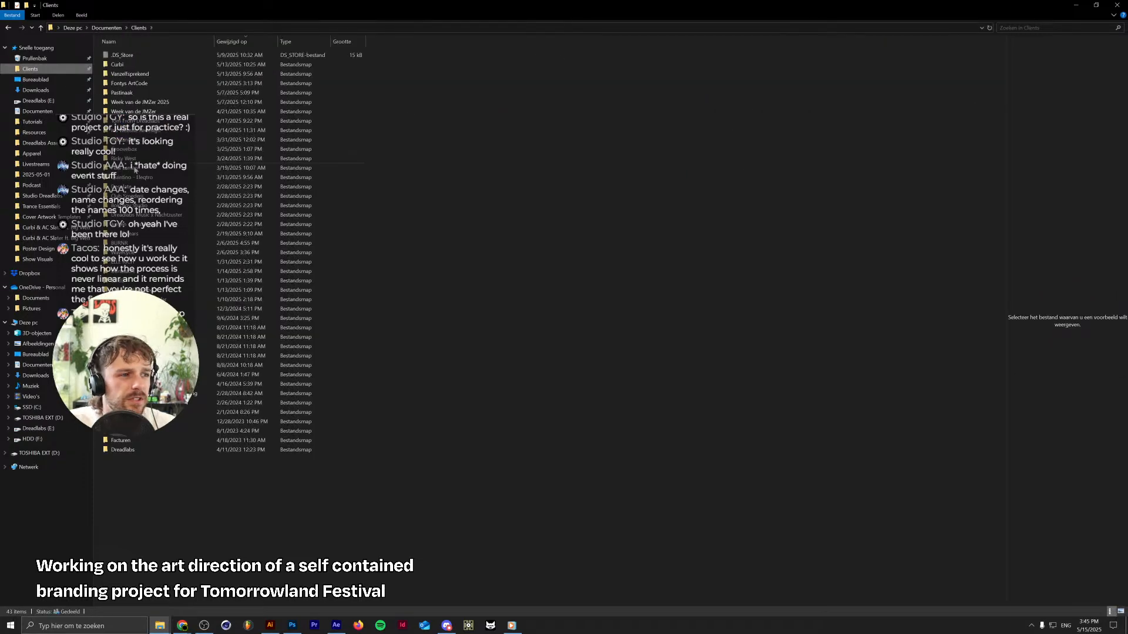
double_click(141, 290)
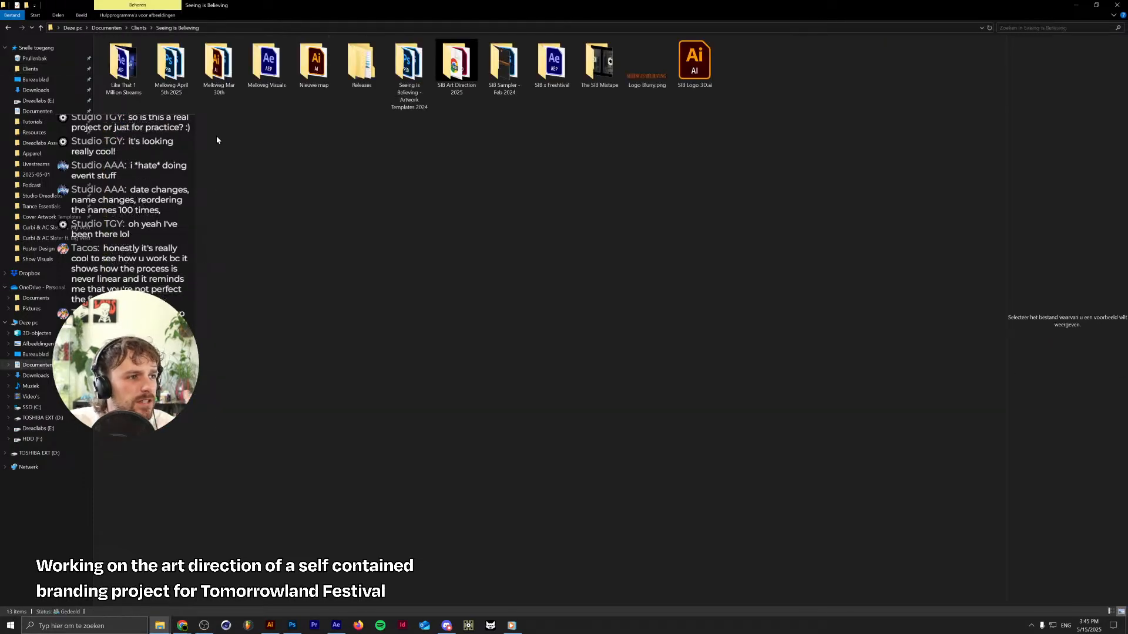
double_click(168, 82)
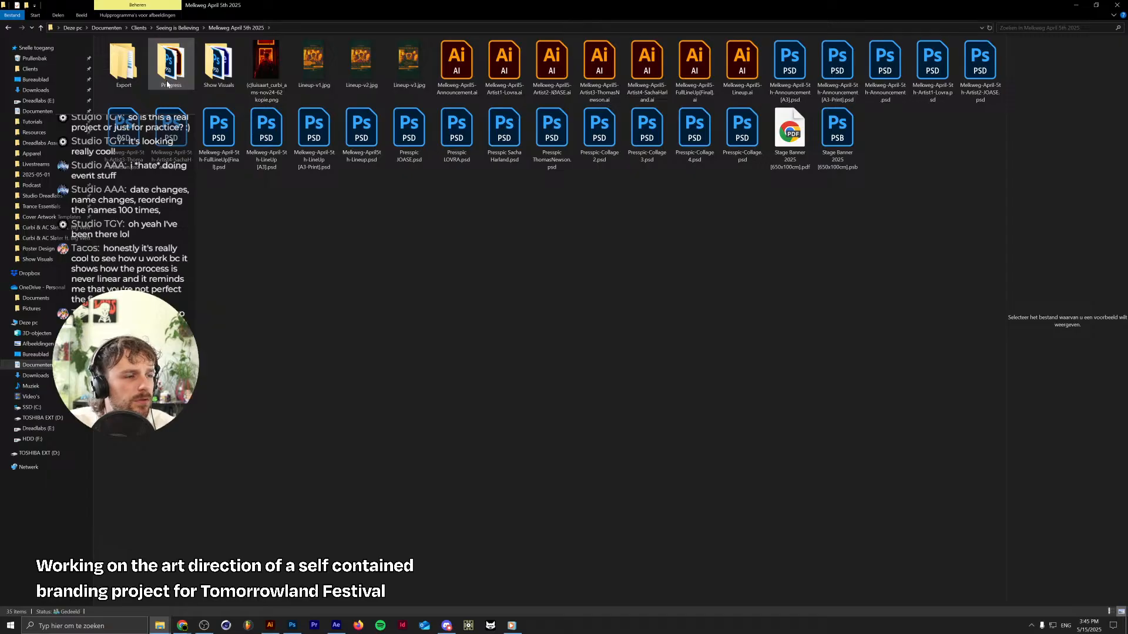
double_click(141, 82)
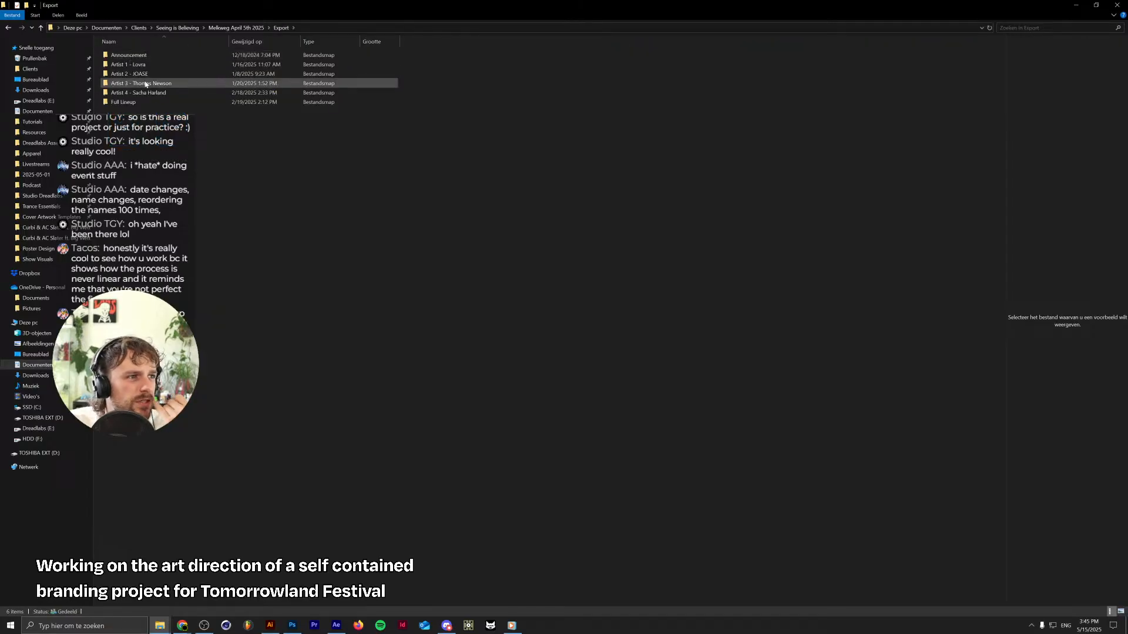
double_click(152, 102)
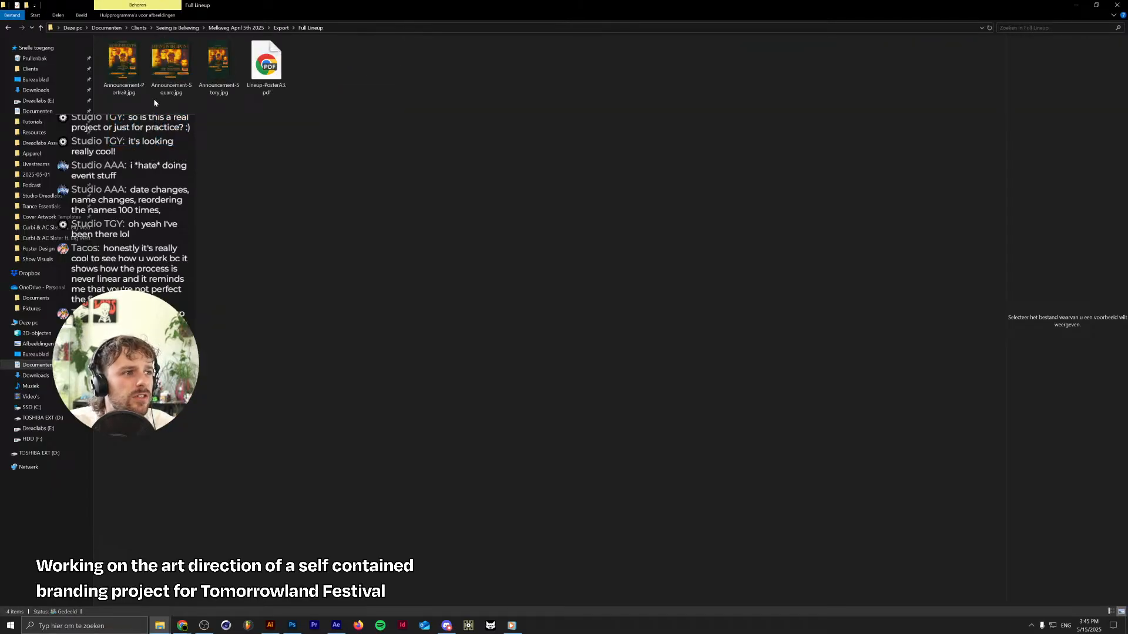
key(BackSpace)
key(BackSpace)
click(158, 28)
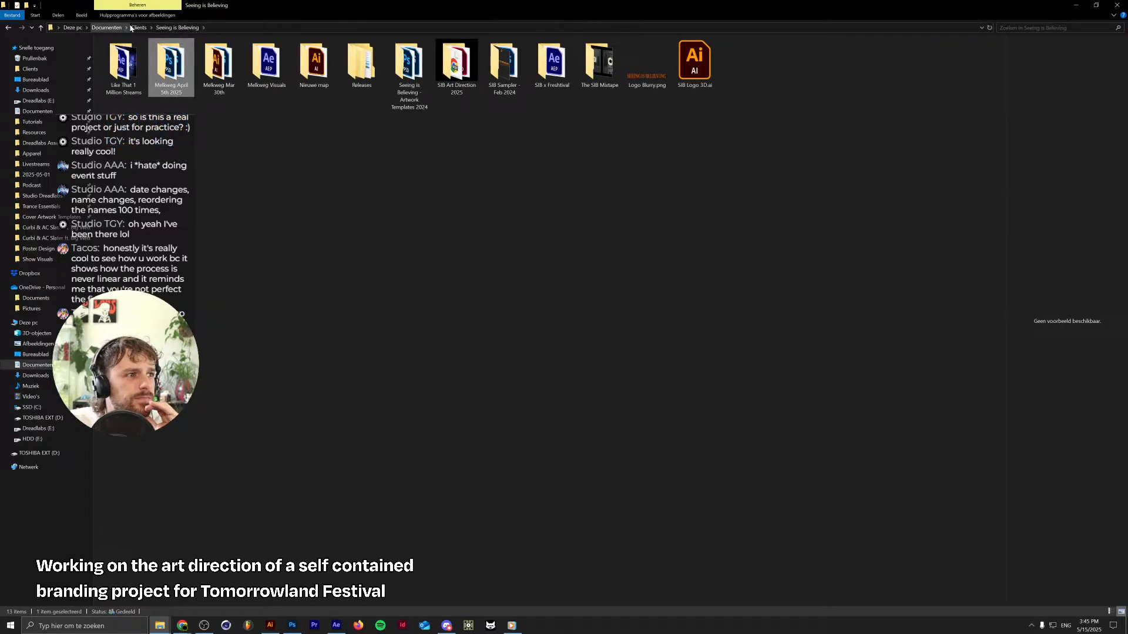
Look through the 2024 Den Bosch and Middelburg event folders in the Groovebox client folder
click(139, 27)
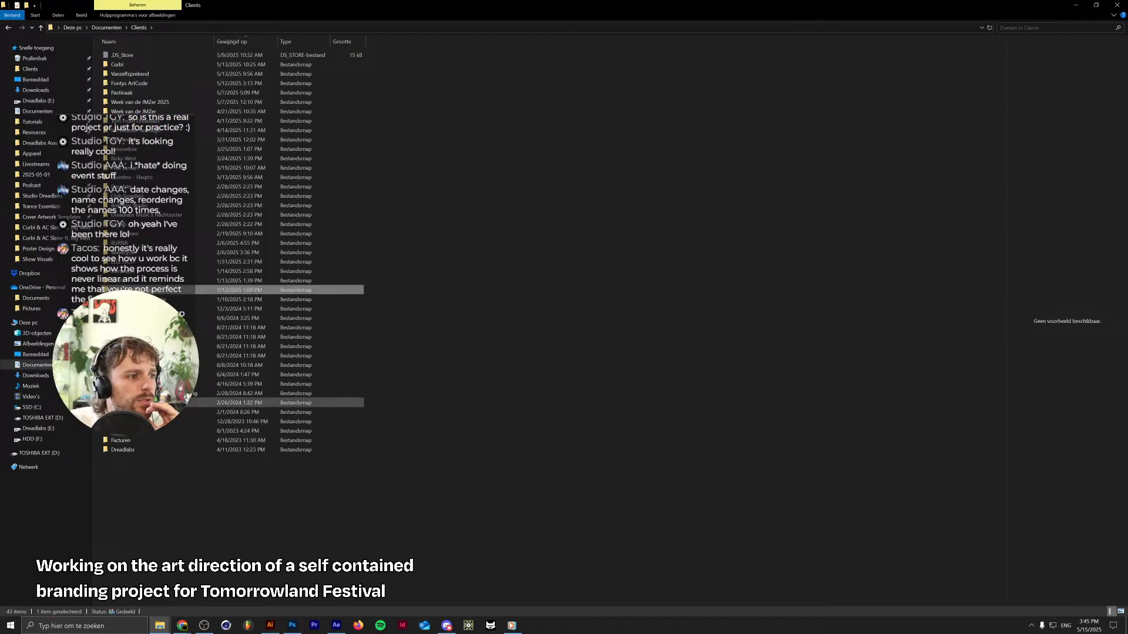
double_click(171, 149)
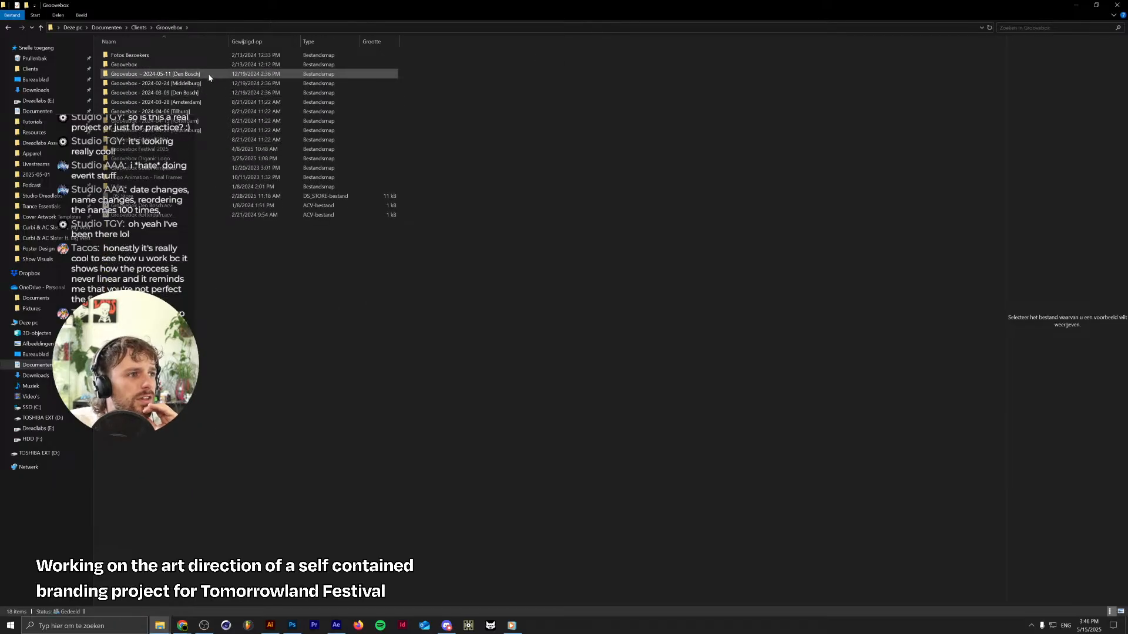
double_click(209, 75)
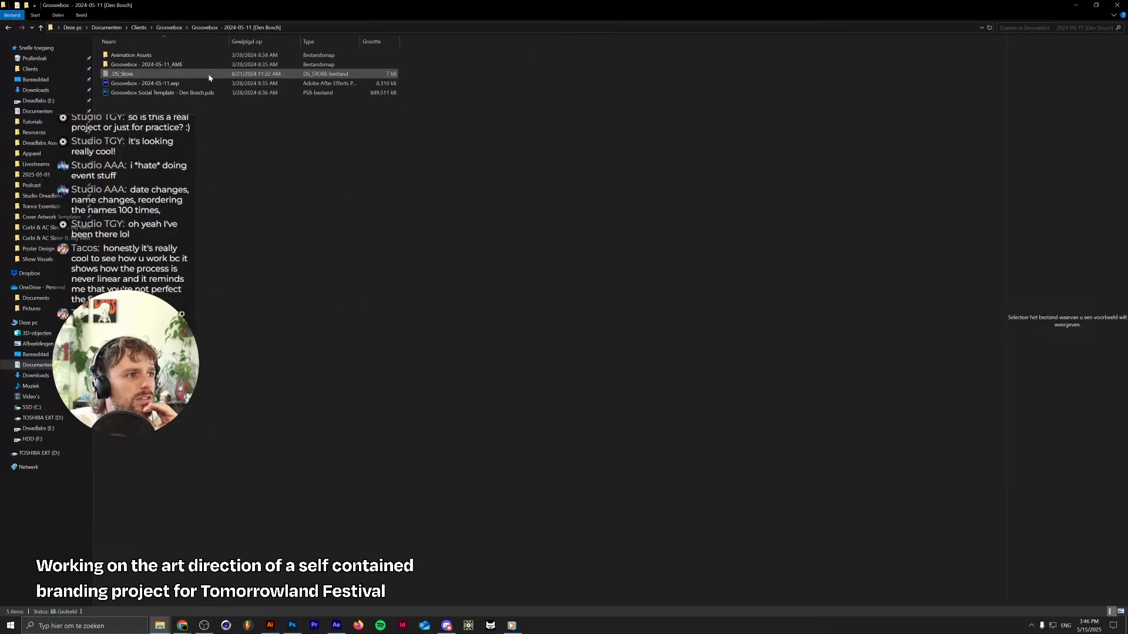
click(181, 58)
key(alt+Left)
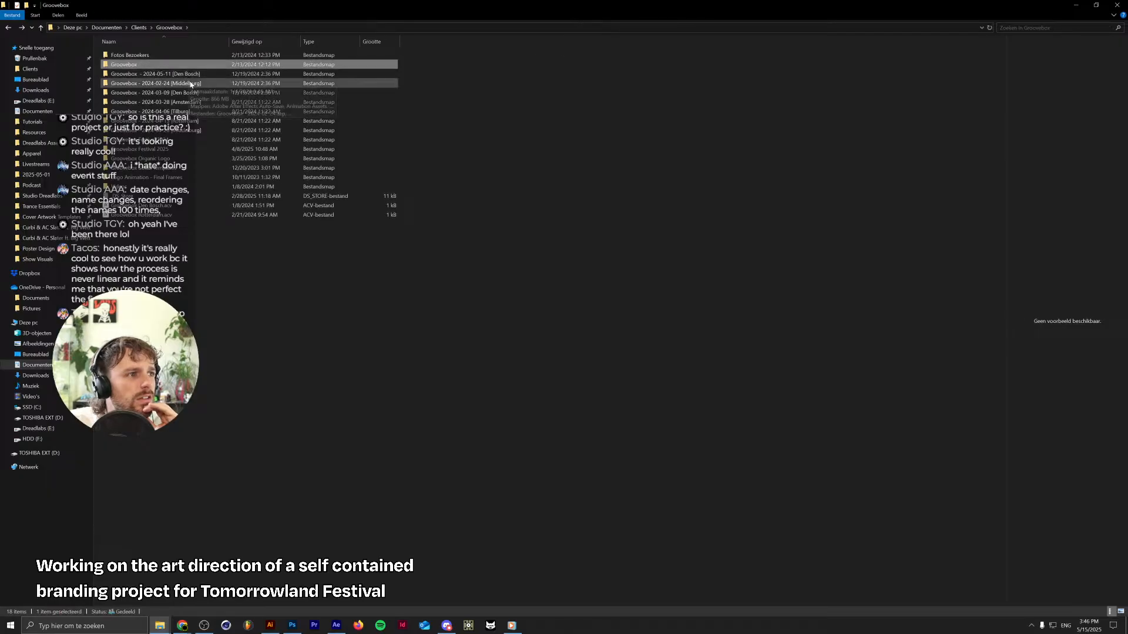
double_click(189, 83)
key(alt+Left)
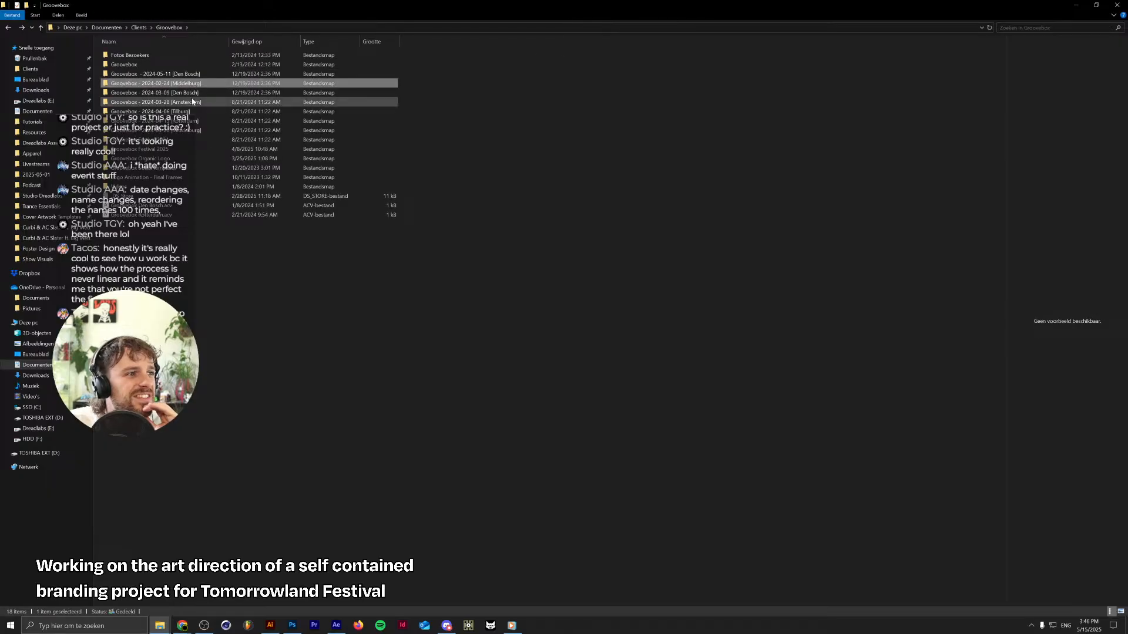
double_click(176, 83)
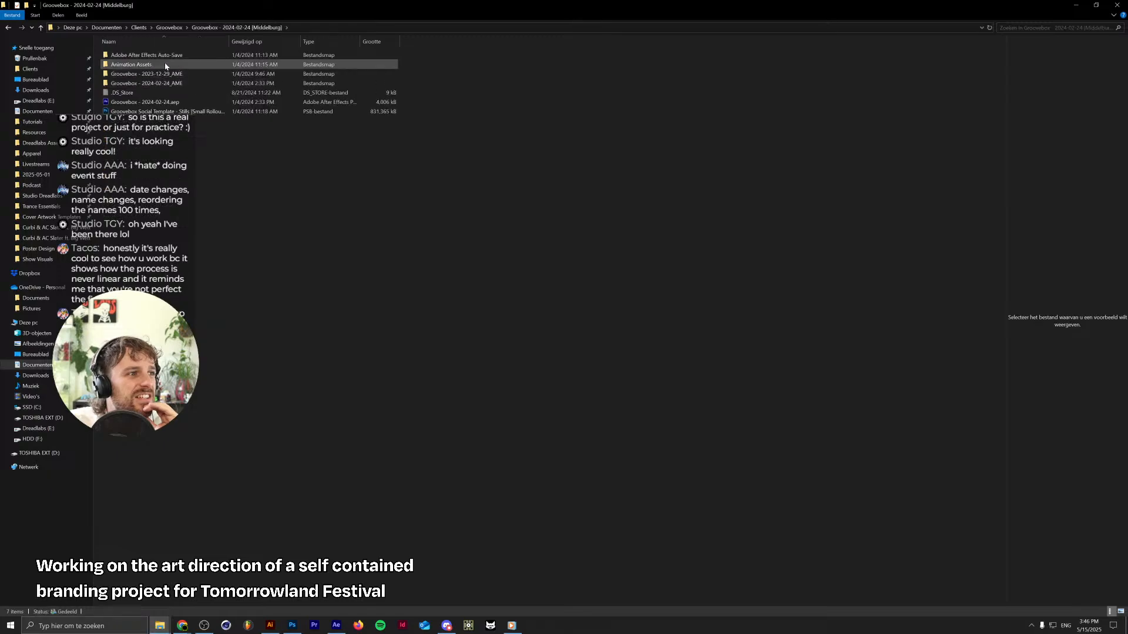
double_click(163, 61)
key(alt+Left)
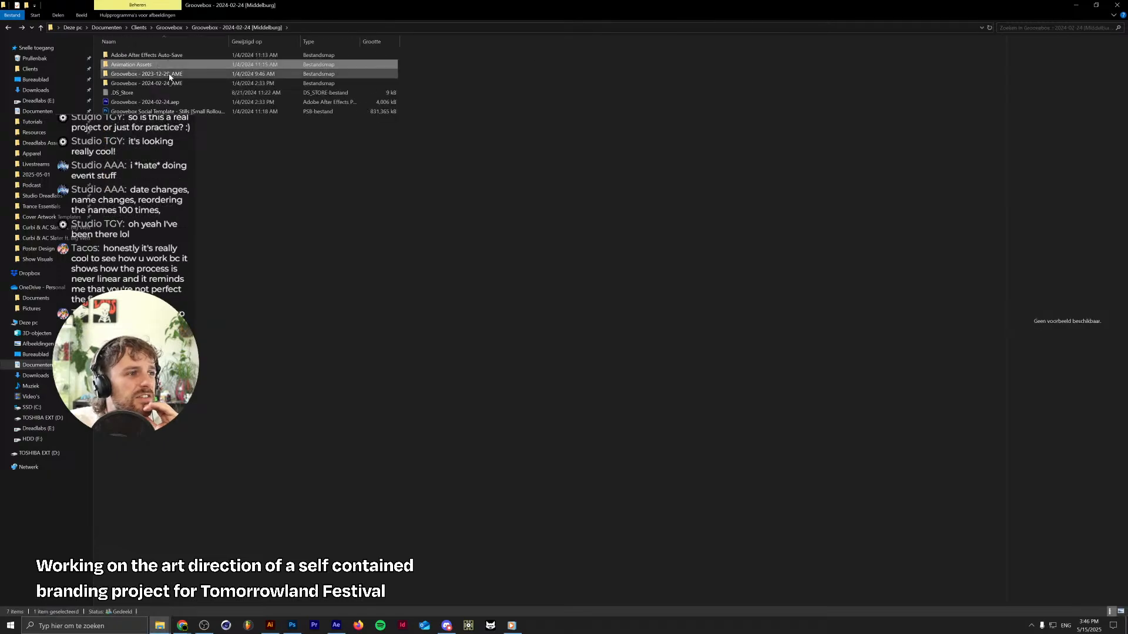
key(alt+Left)
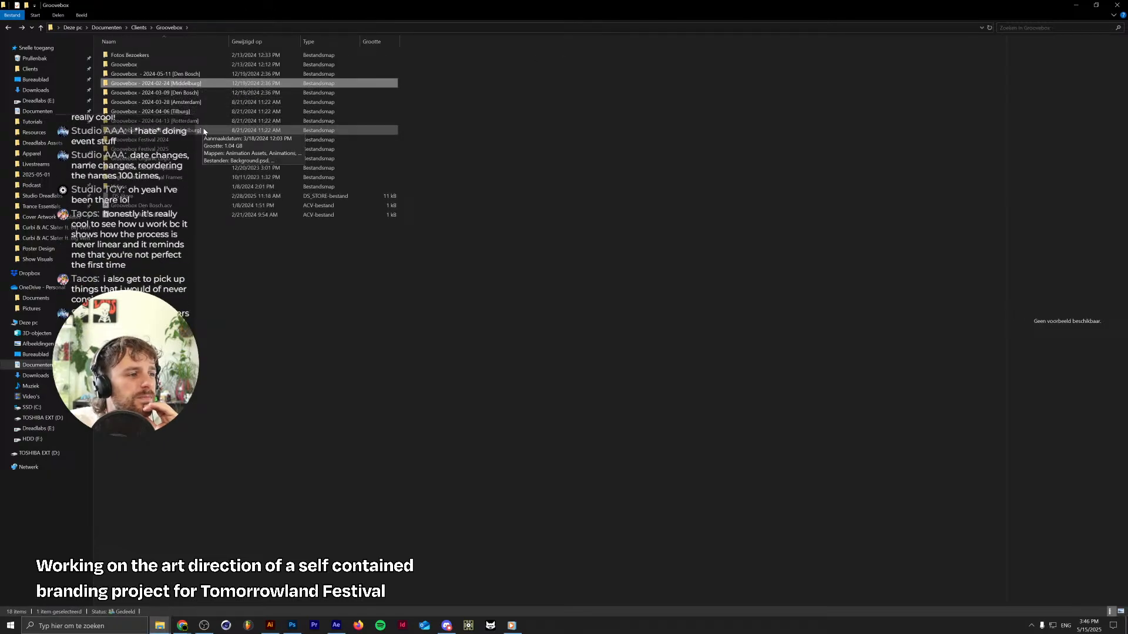
double_click(202, 131)
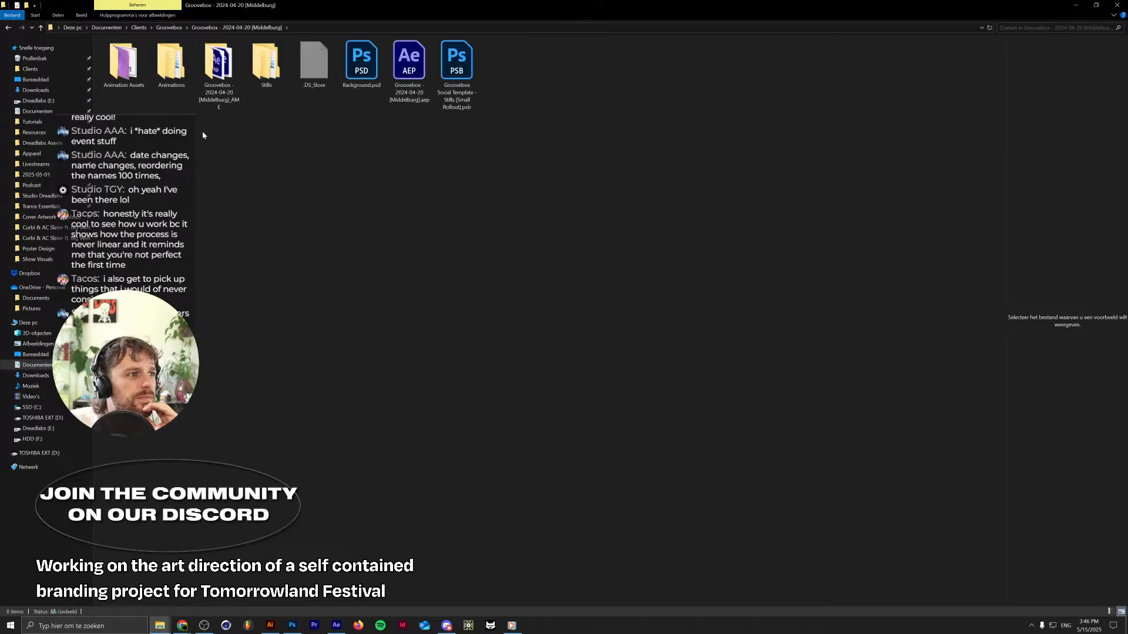
key(alt+Left)
Look through the Groovebox Festival 2025 exports, covering the online animations and stills and the print files
double_click(192, 151)
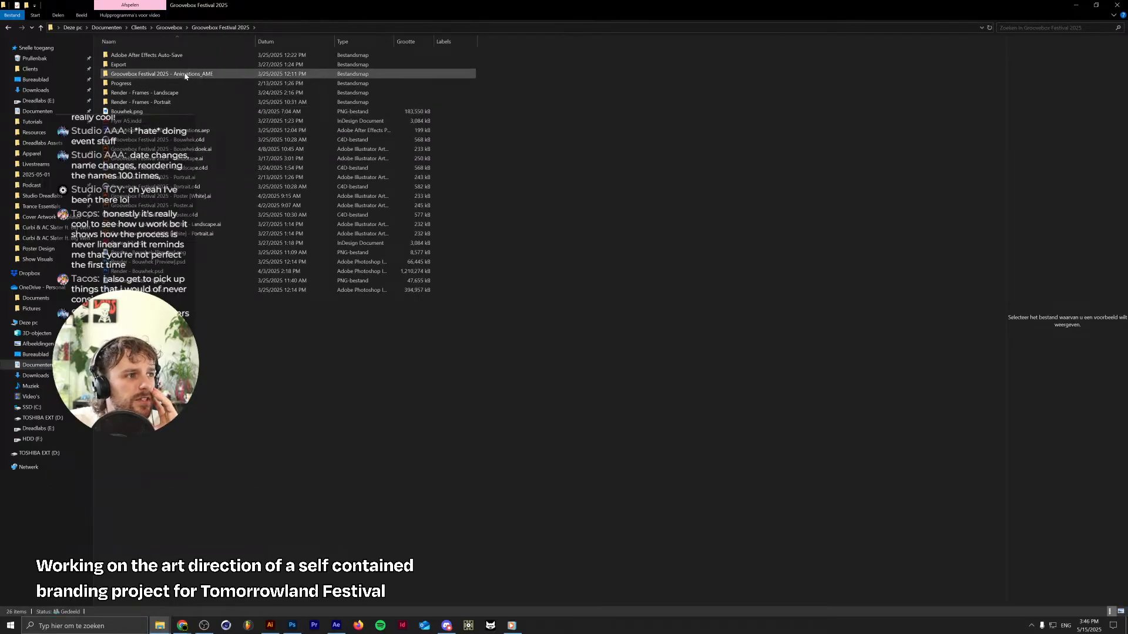
double_click(181, 65)
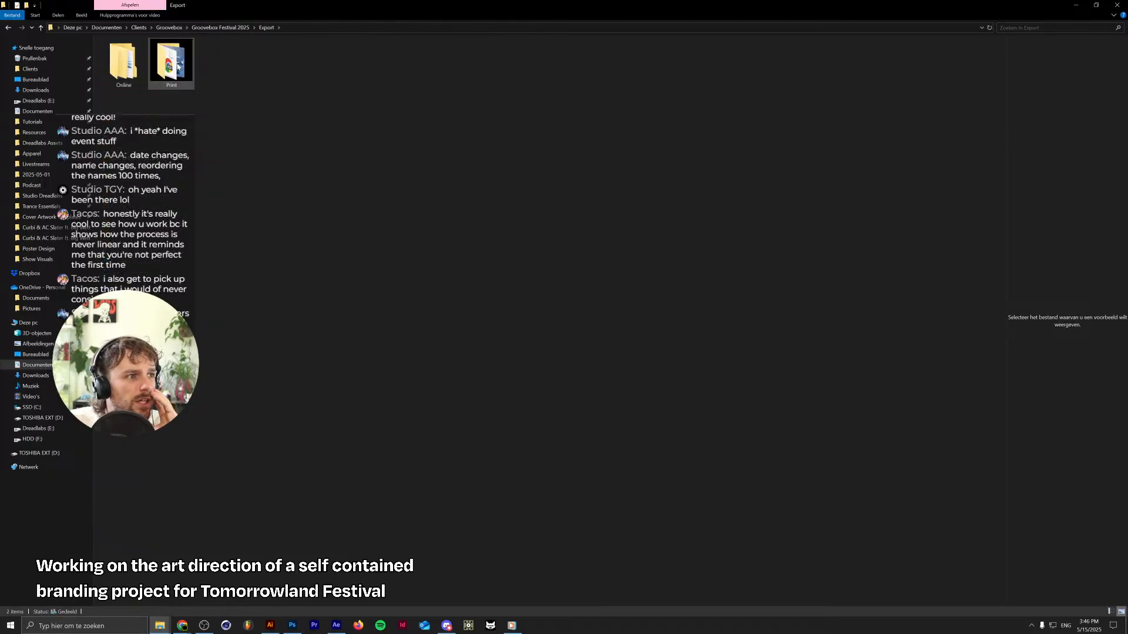
double_click(134, 68)
double_click(129, 66)
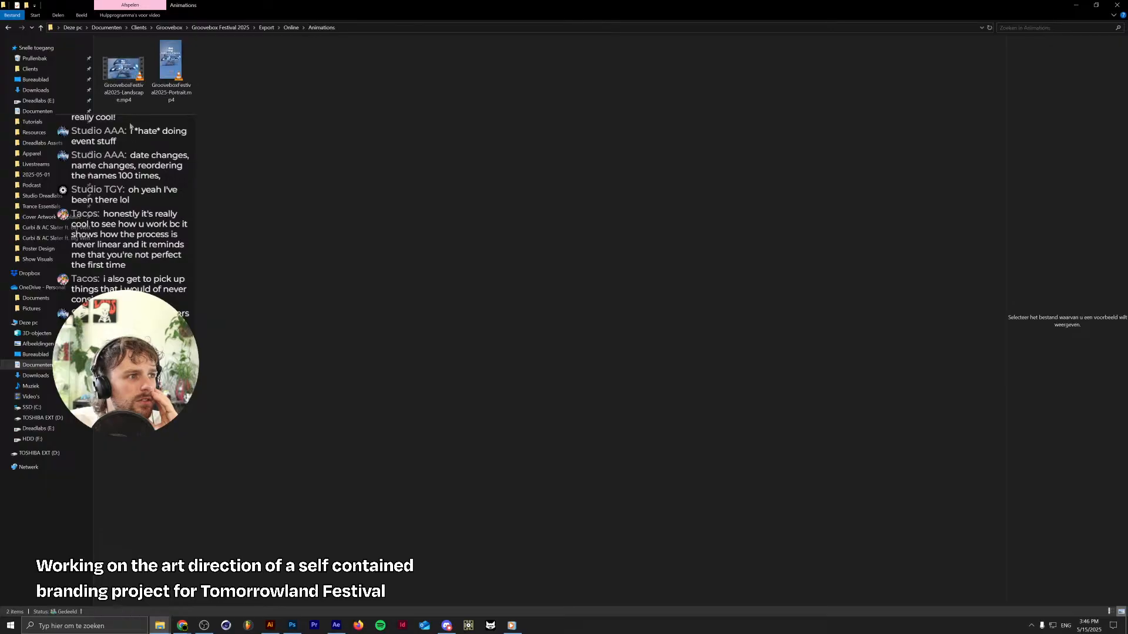
drag(130, 123, 210, 47)
key(Delete)
key(alt+Left)
double_click(173, 63)
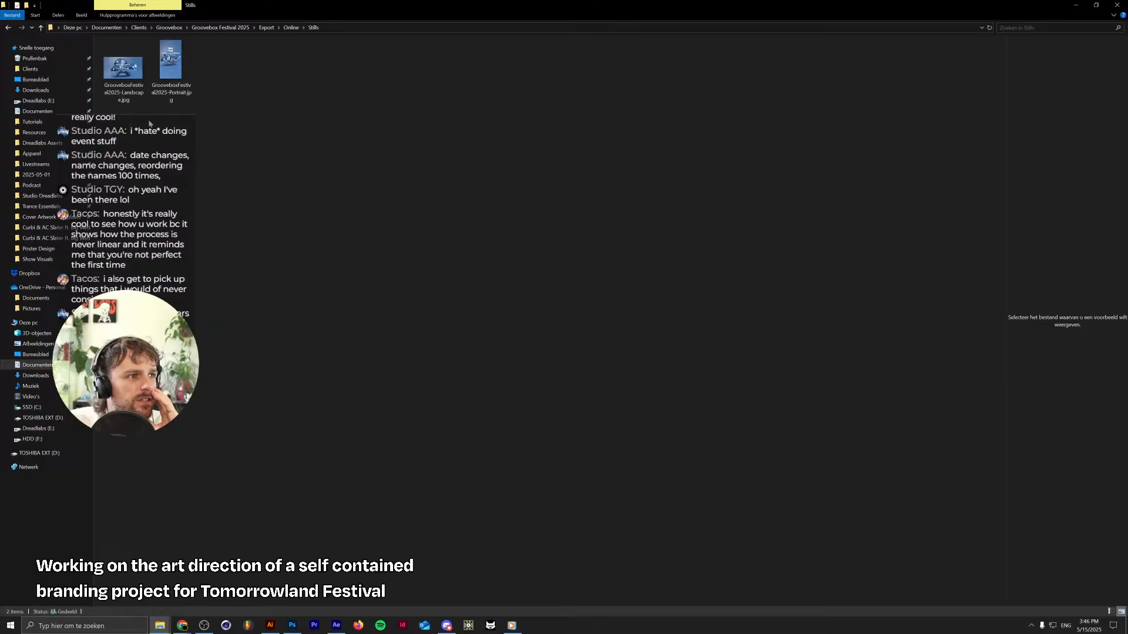
key(alt+Left)
click(128, 74)
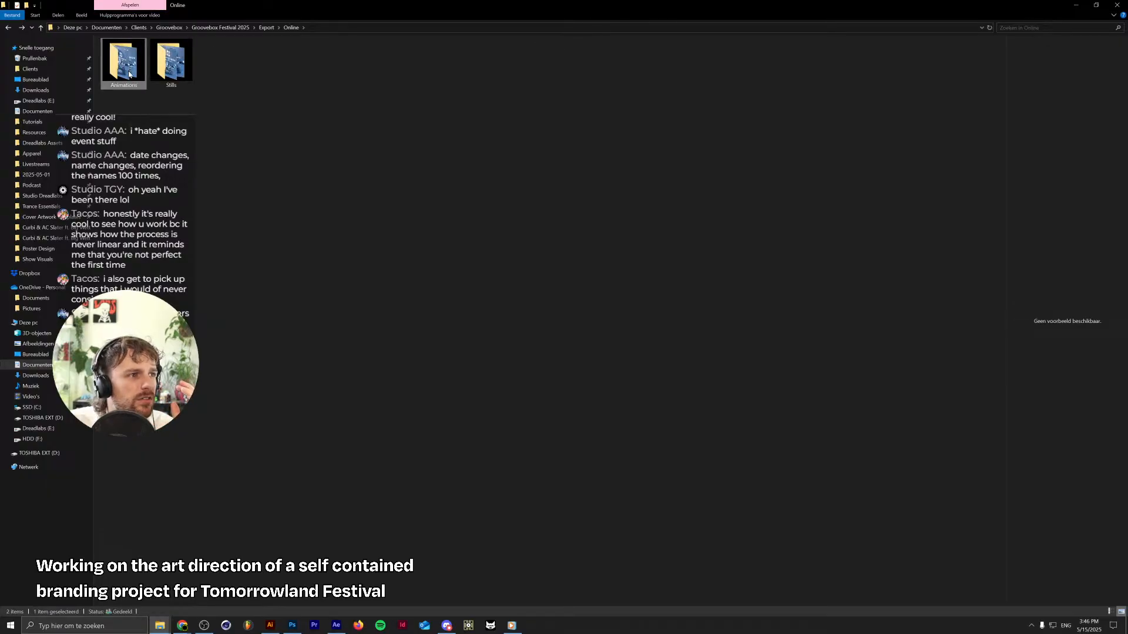
key(alt+Left)
double_click(171, 58)
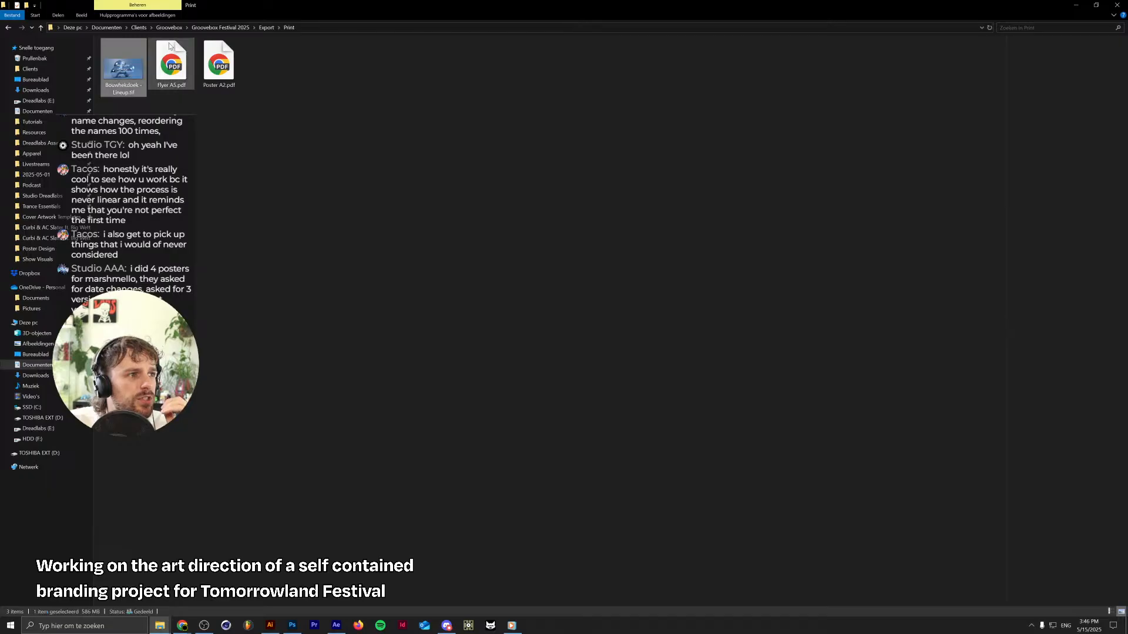
Switch to the Groovebox Festival 2024 folder and check its Social Assets folder
click(220, 28)
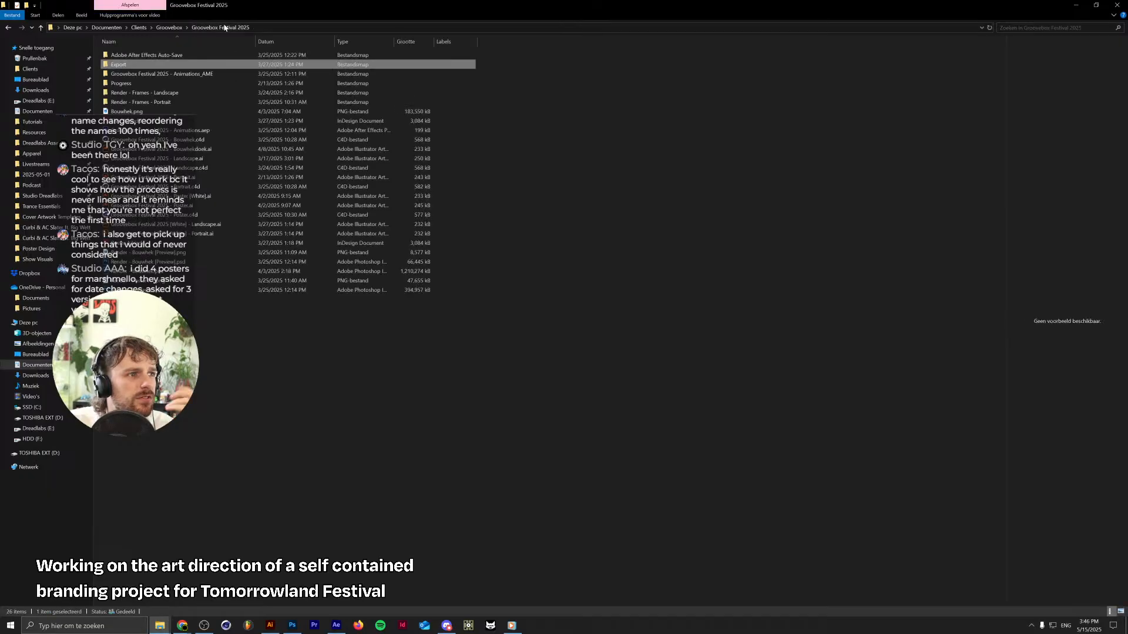
click(178, 30)
double_click(162, 96)
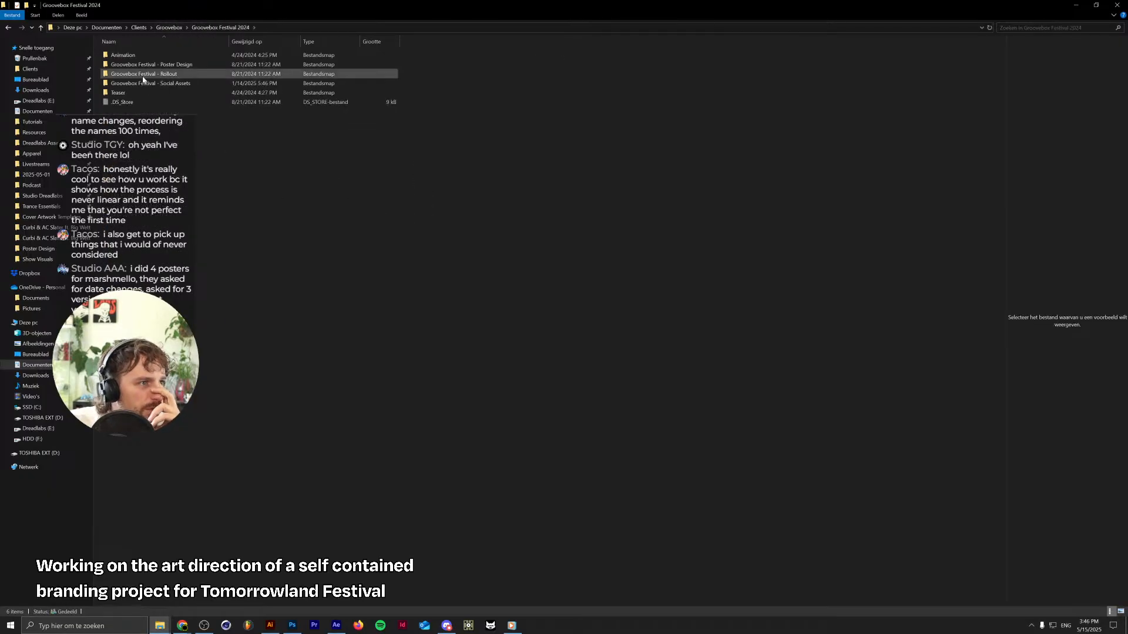
double_click(220, 86)
key(alt+Left)
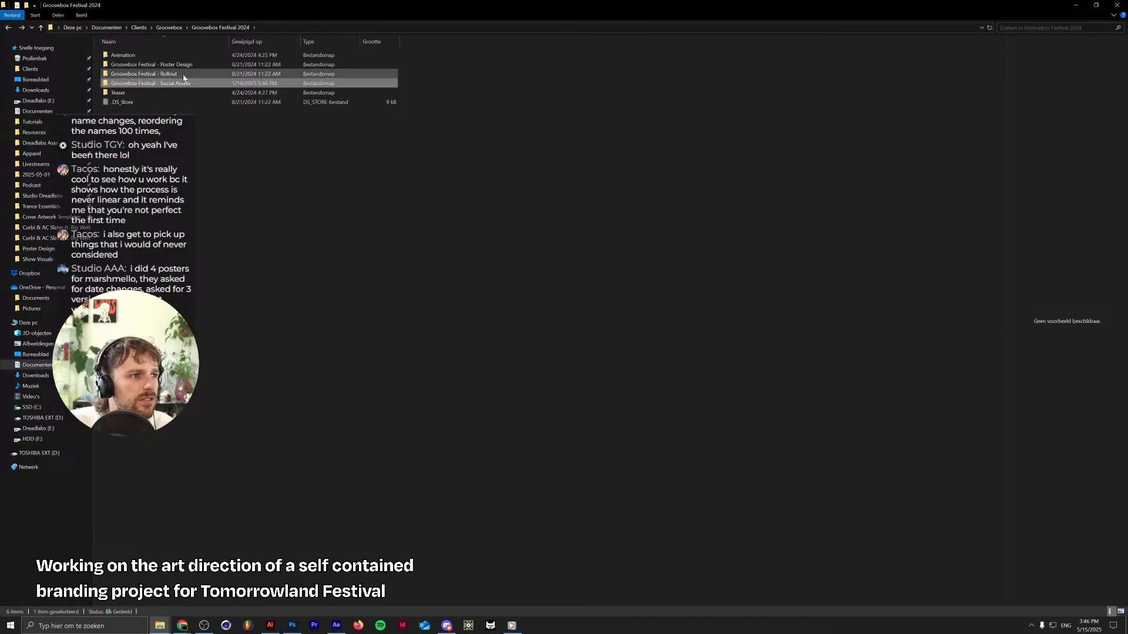
click(178, 66)
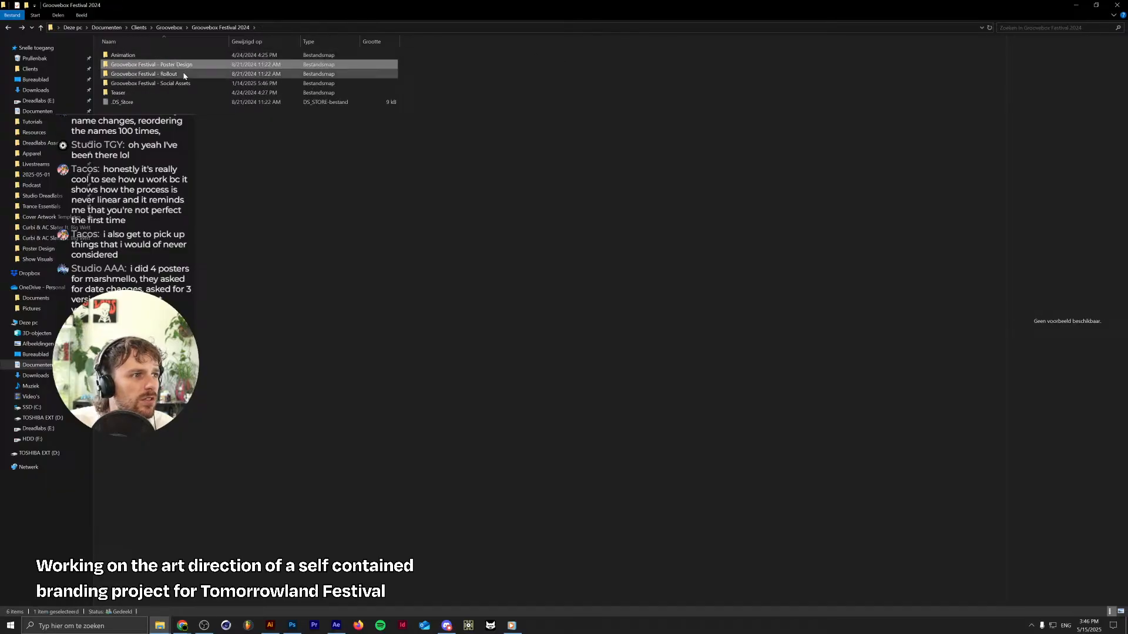
Look through the banners, animations and stills in the Social Media folder of the Groovebox Festival 2024 rollout
double_click(184, 74)
double_click(179, 56)
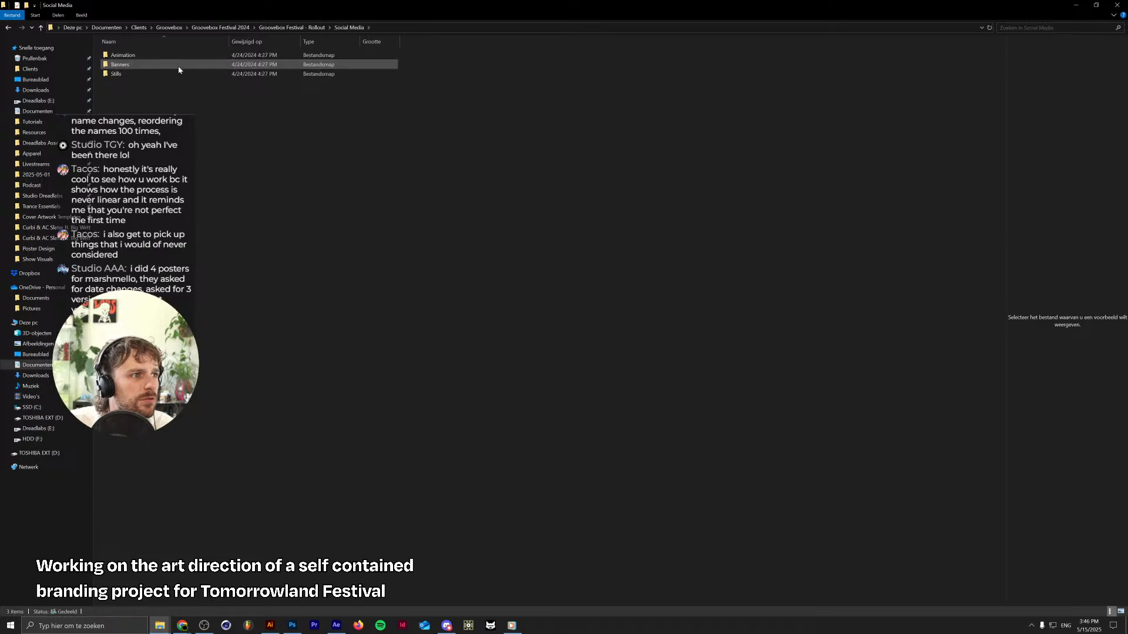
double_click(178, 66)
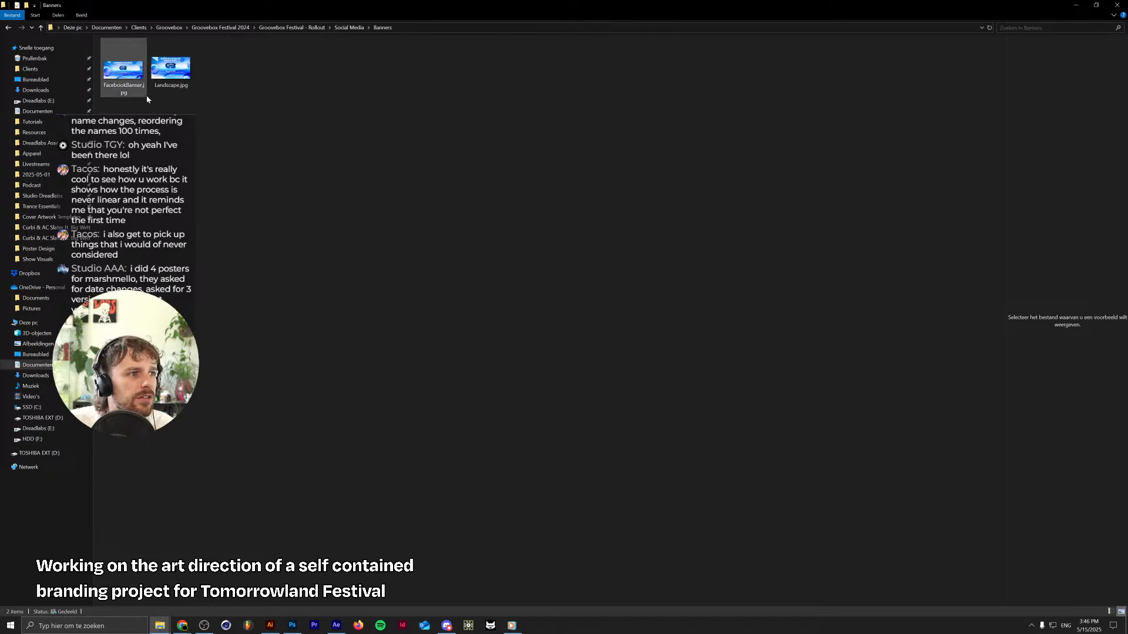
key(alt+Left)
double_click(146, 57)
key(alt+Left)
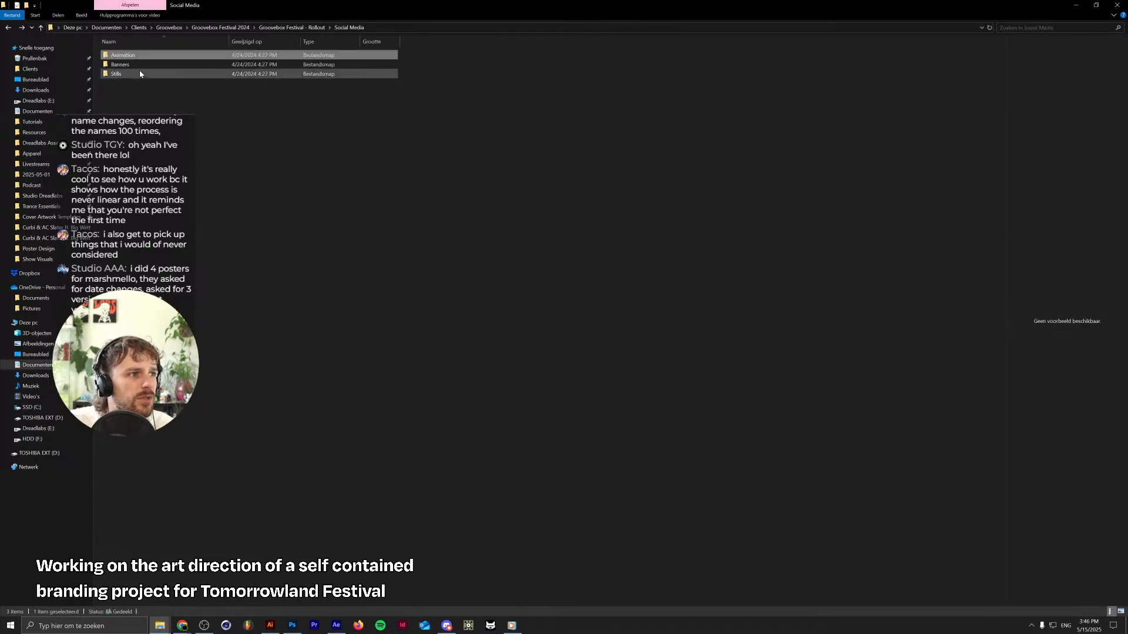
double_click(139, 73)
key(alt+Left)
key(alt+Left)
key(alt+Left)
key(alt+Left)
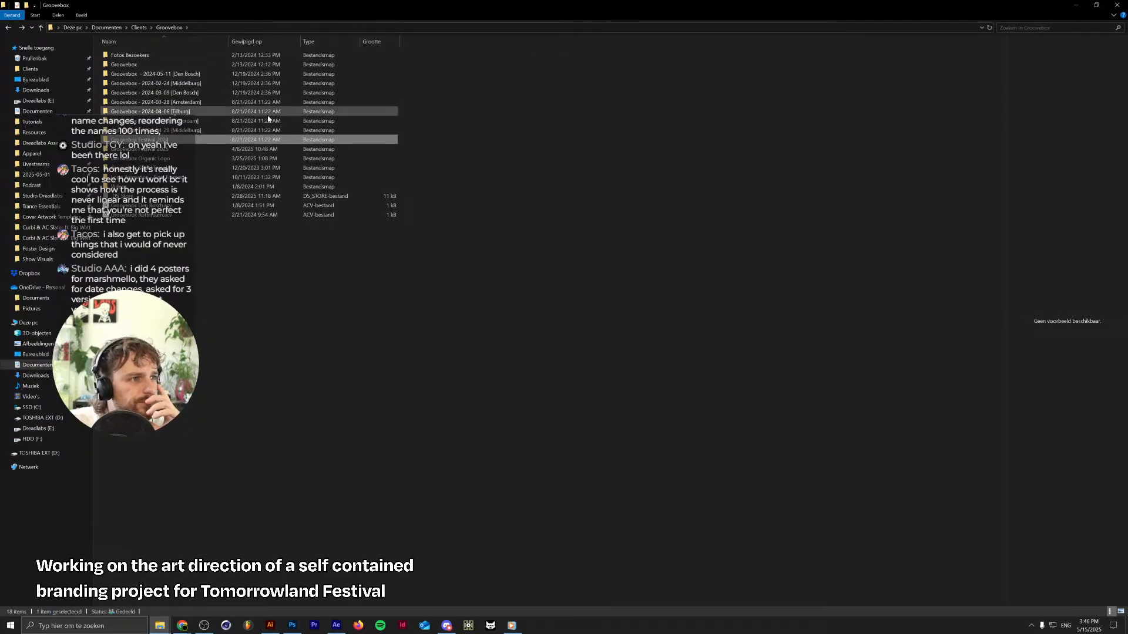
Preview each 1080x1920 still of the 2024-04-20 Middelburg Groovebox event, and close File Explorer
double_click(228, 128)
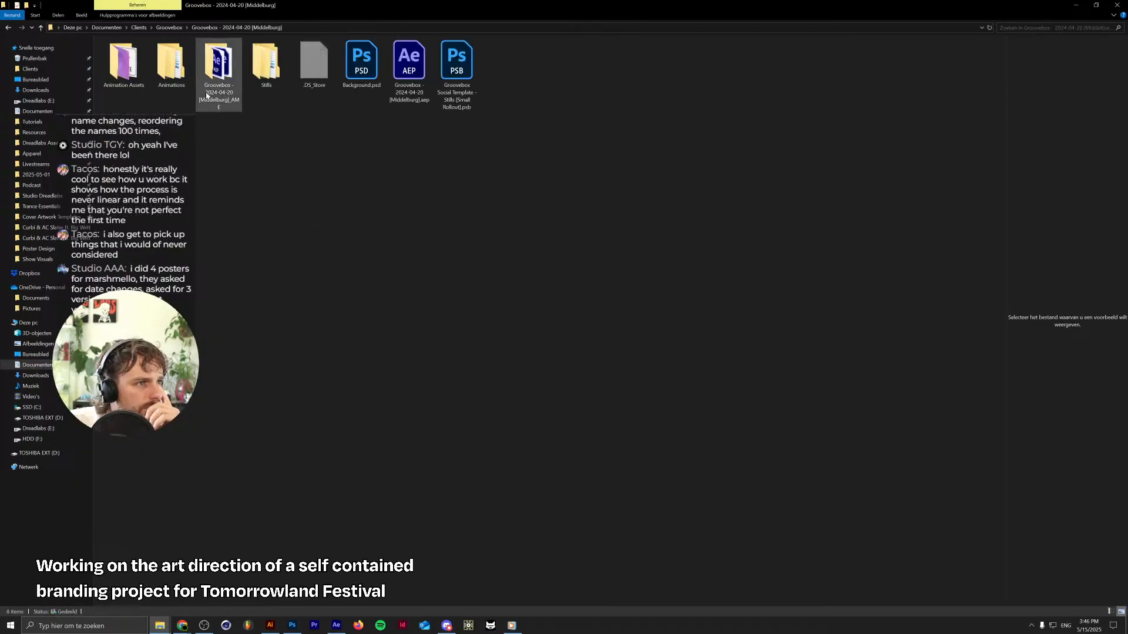
double_click(279, 63)
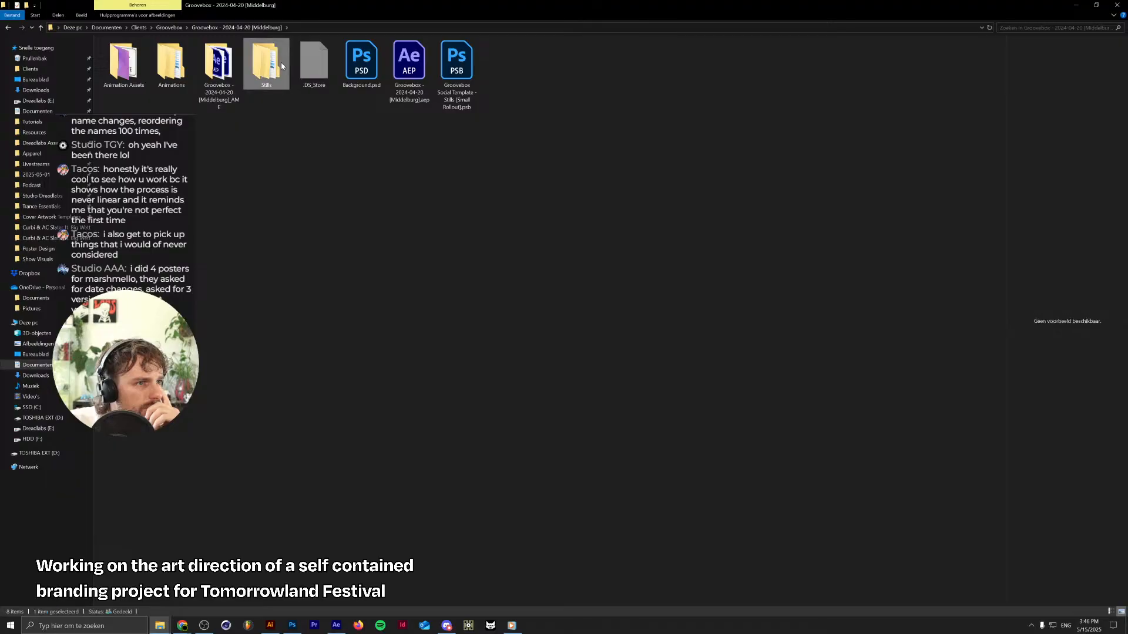
double_click(160, 66)
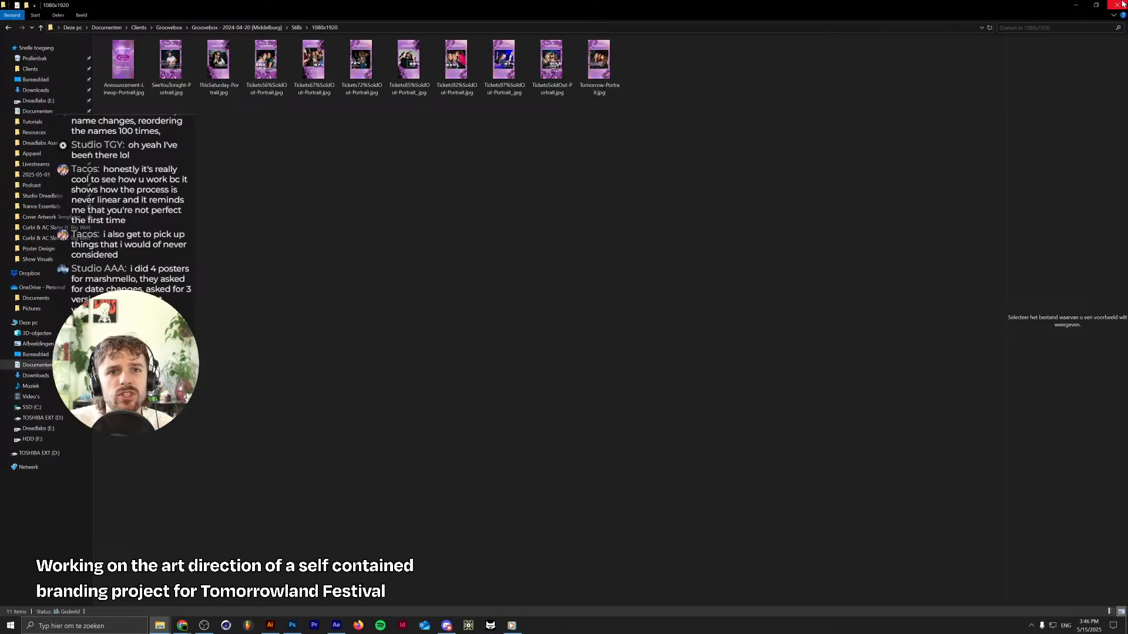
click(587, 55)
key(Left)
key(Left)
key(Left)
key(Left)
key(Left)
key(Left)
key(Left)
key(Left)
key(Left)
key(Left)
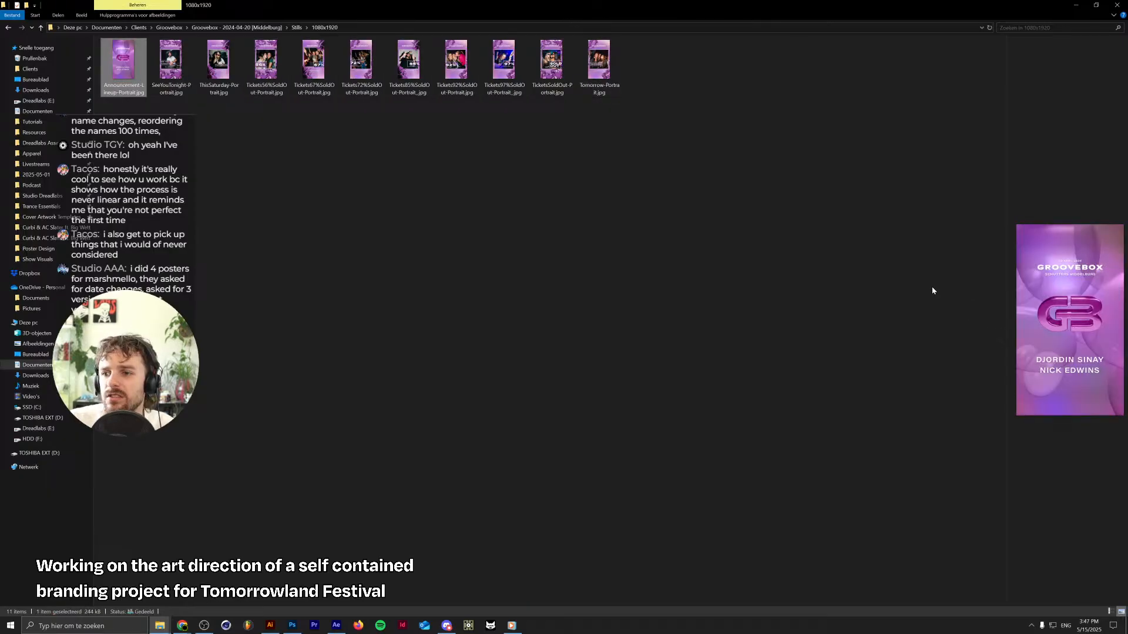
click(1118, 5)
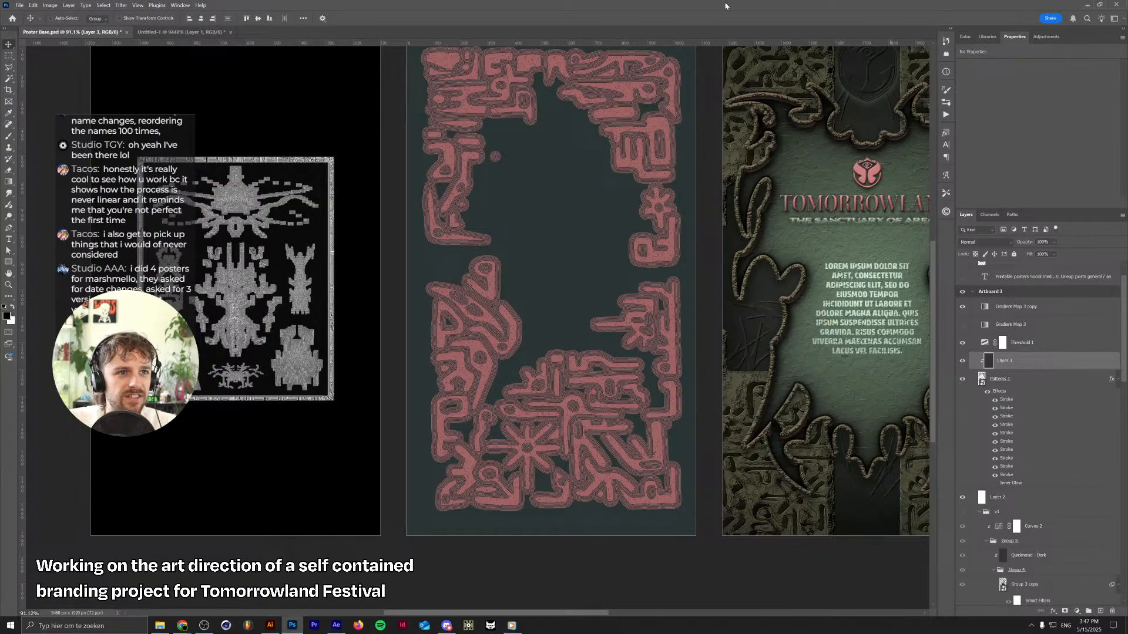
Examine Artboard 3's noisy line patterns near and far, and compare them with the pixel ornament image on Artboard 4
scroll(561, 247, up, 2)
scroll(559, 247, up, 4)
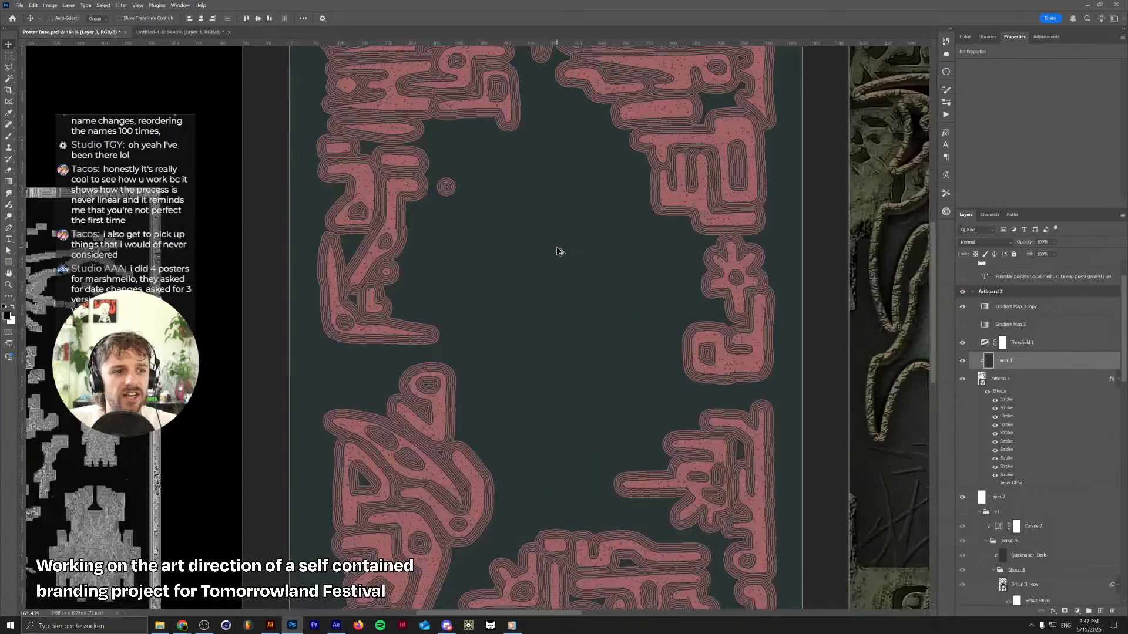
scroll(560, 252, down, 5)
scroll(558, 251, up, 5)
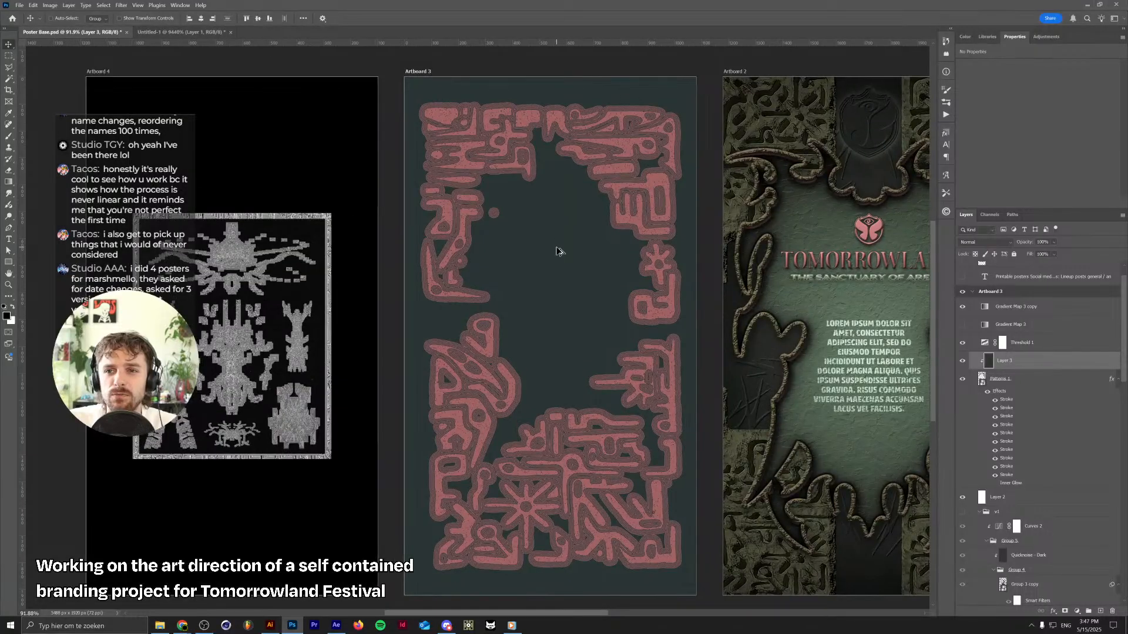
scroll(554, 237, down, 4)
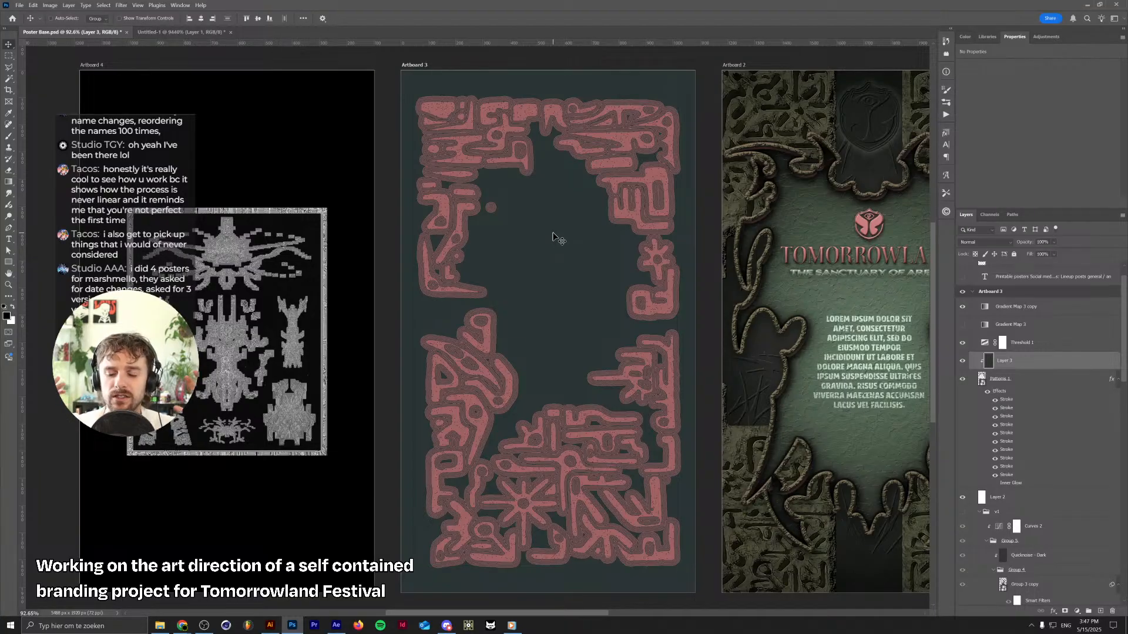
scroll(569, 232, up, 4)
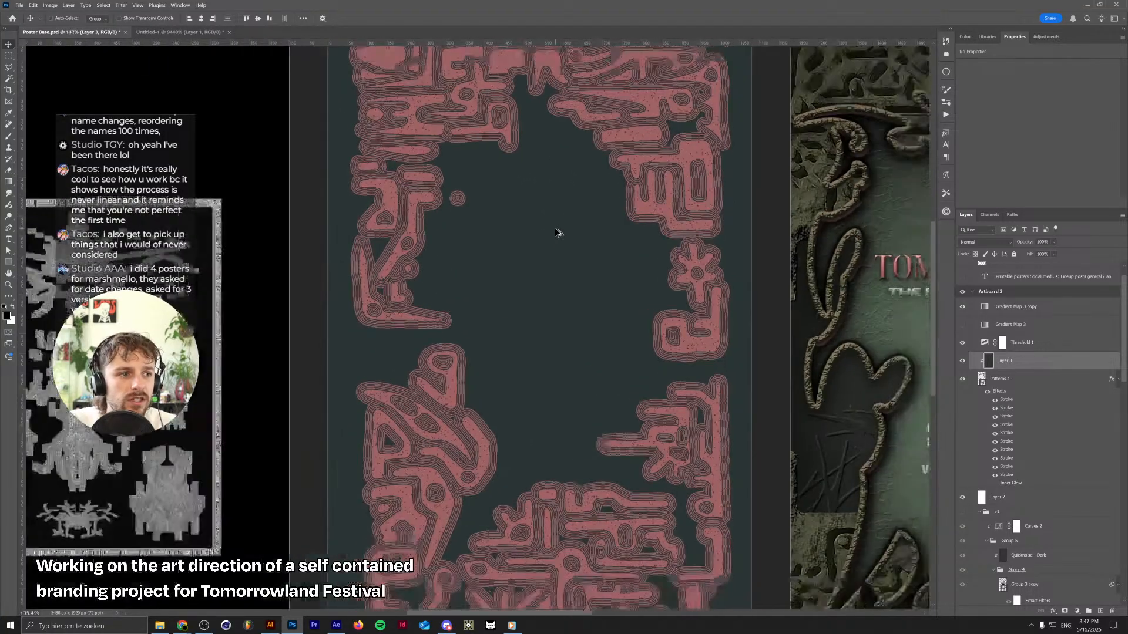
scroll(559, 231, down, 5)
scroll(536, 233, up, 2)
ctrl+click(298, 258)
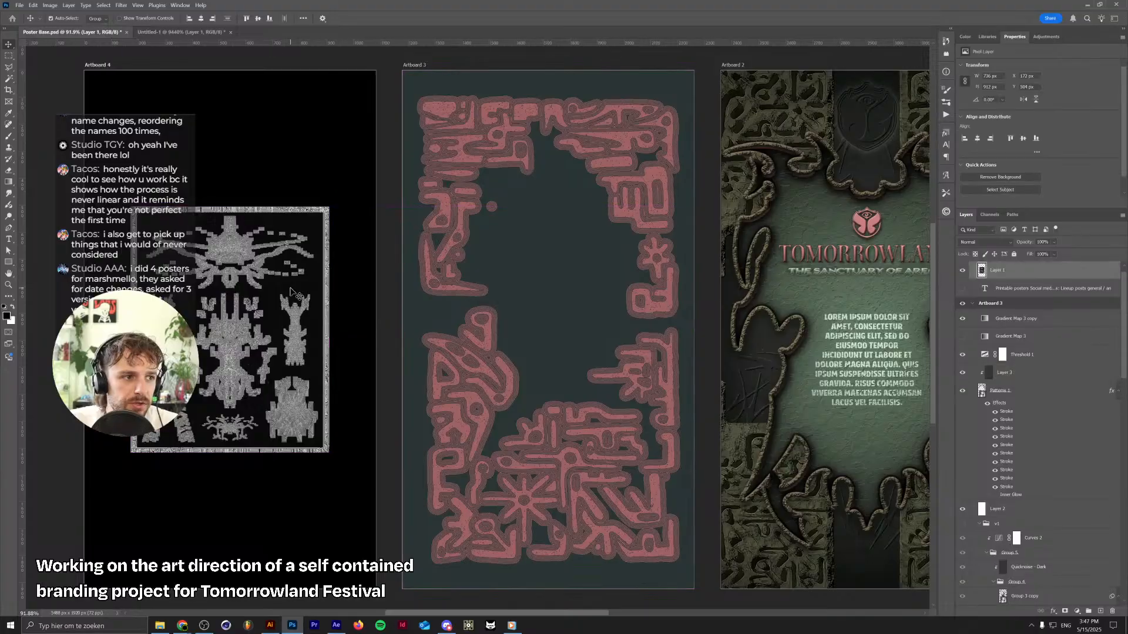
scroll(540, 272, up, 2)
scroll(539, 273, down, 4)
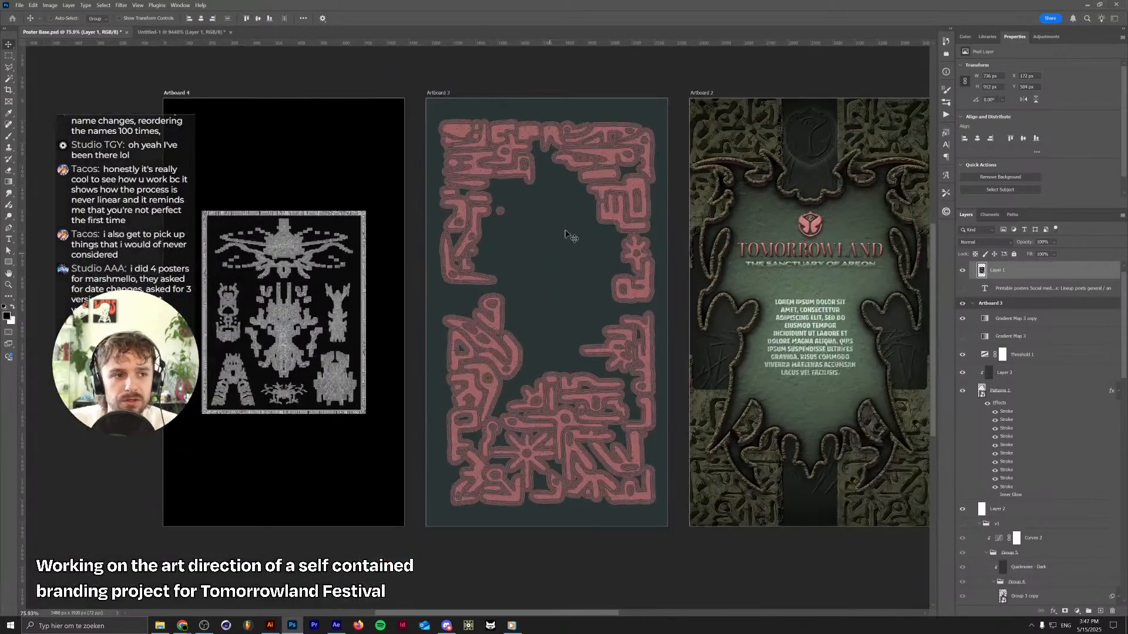
Select the Patterns 1 layer and inspect its strokes and noise up close and beside the Tomorrowland poster on Artboard 2
ctrl+click(602, 178)
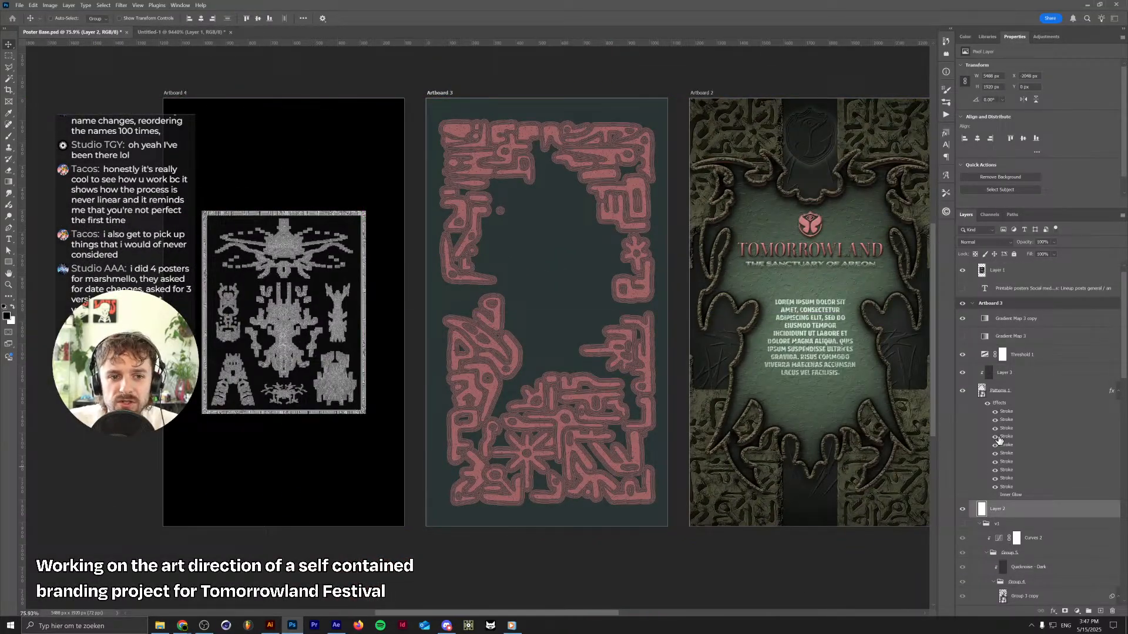
click(1015, 407)
scroll(617, 420, up, 5)
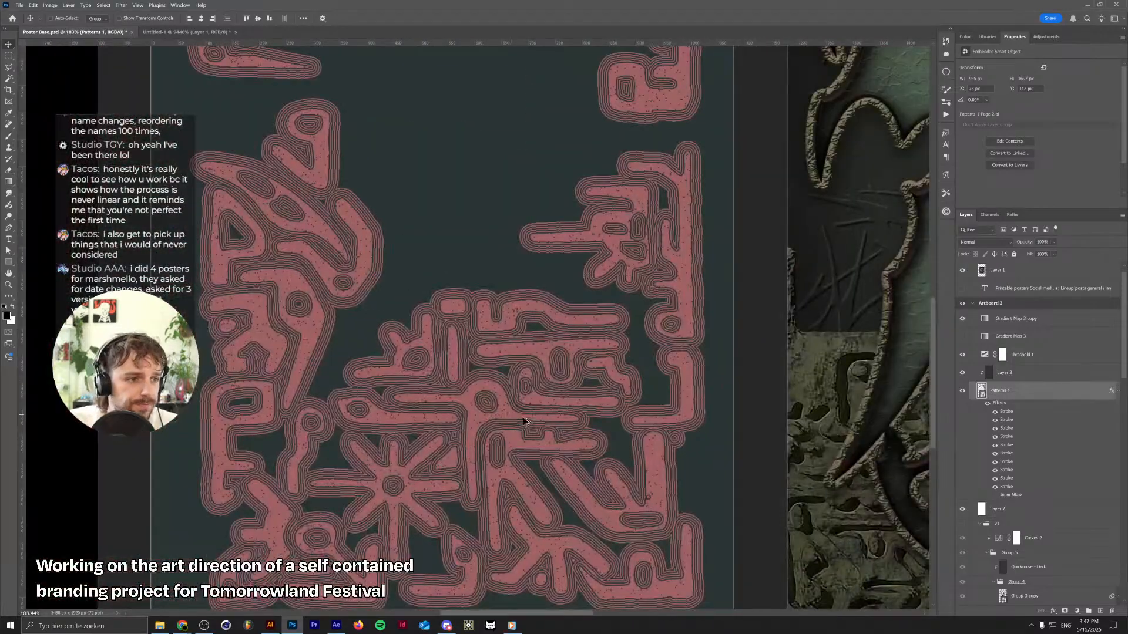
drag(311, 159, 462, 375)
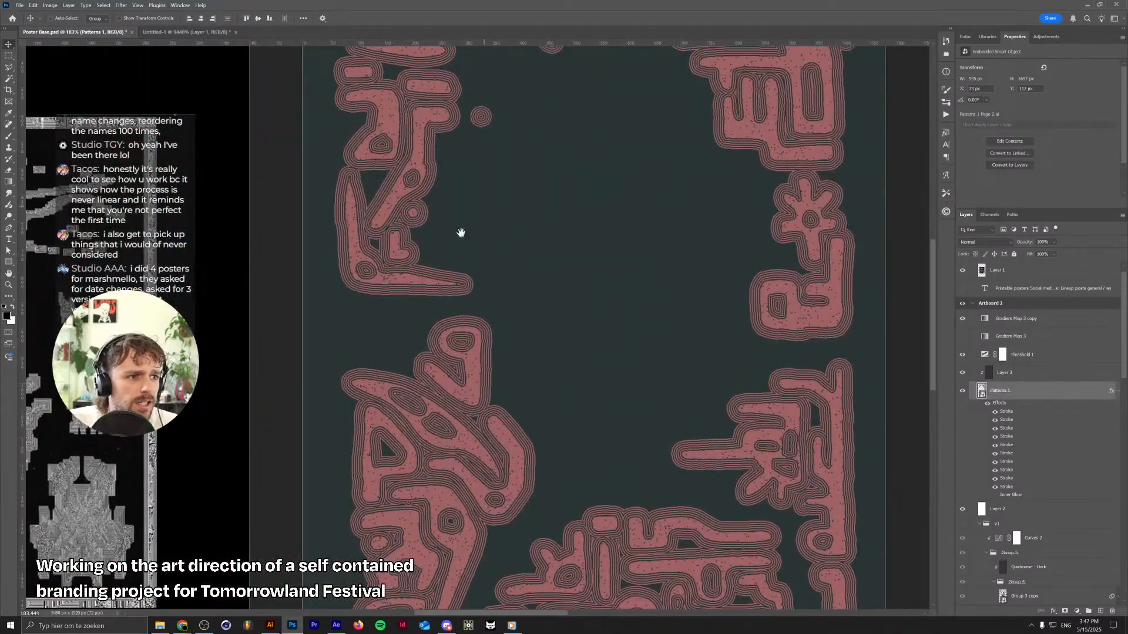
drag(487, 210, 480, 256)
scroll(391, 305, down, 3)
scroll(395, 306, down, 1)
drag(588, 275, 509, 269)
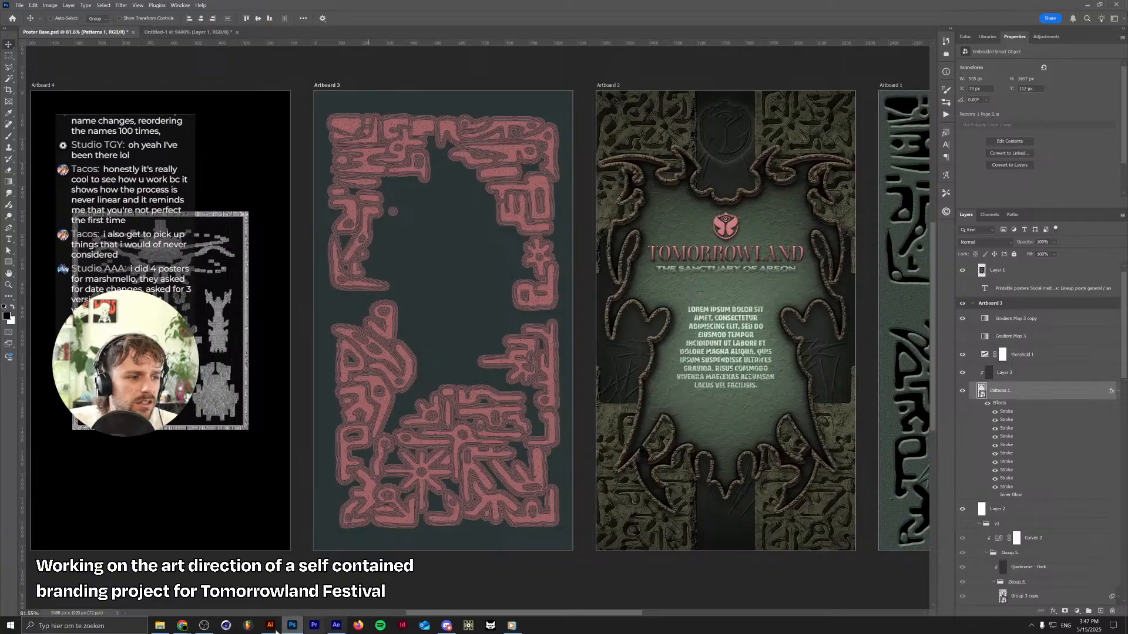
click(160, 625)
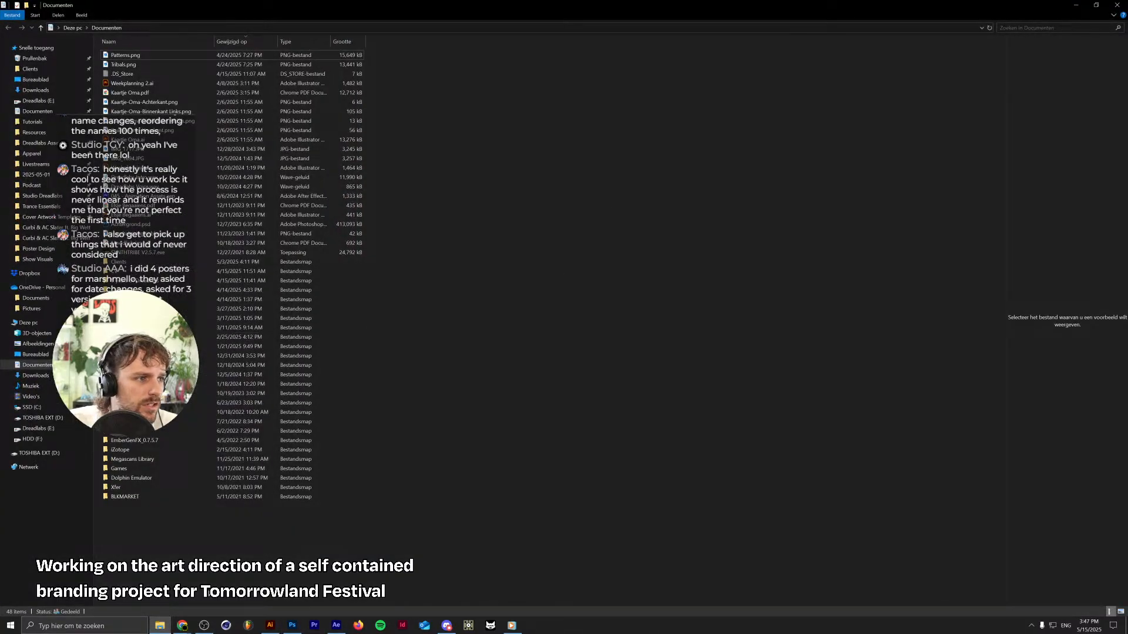
click(291, 627)
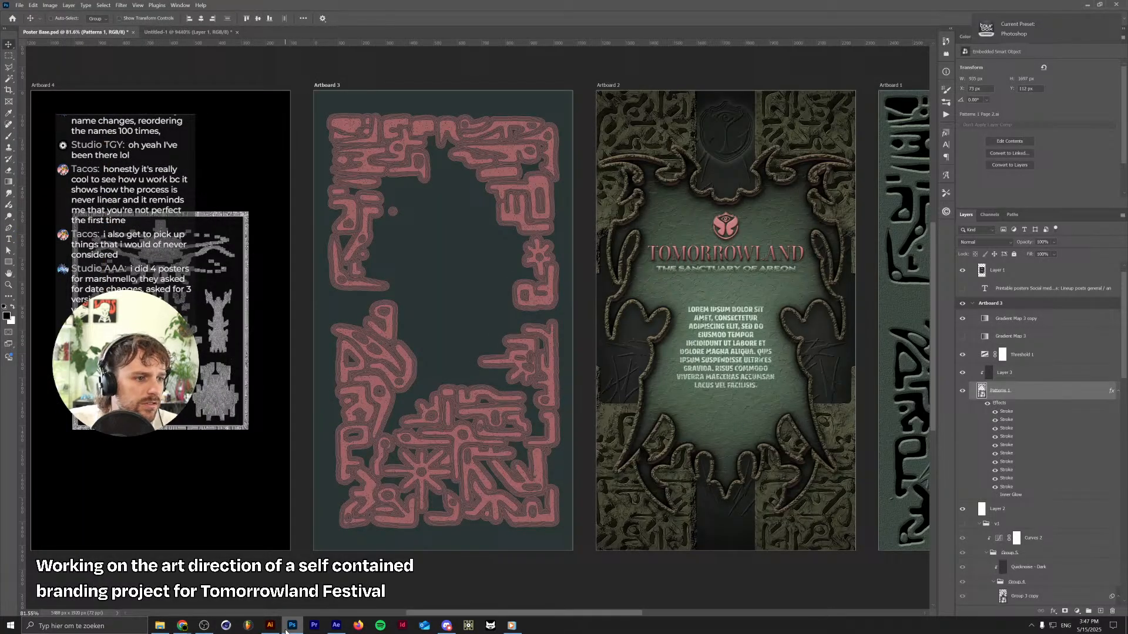
click(160, 626)
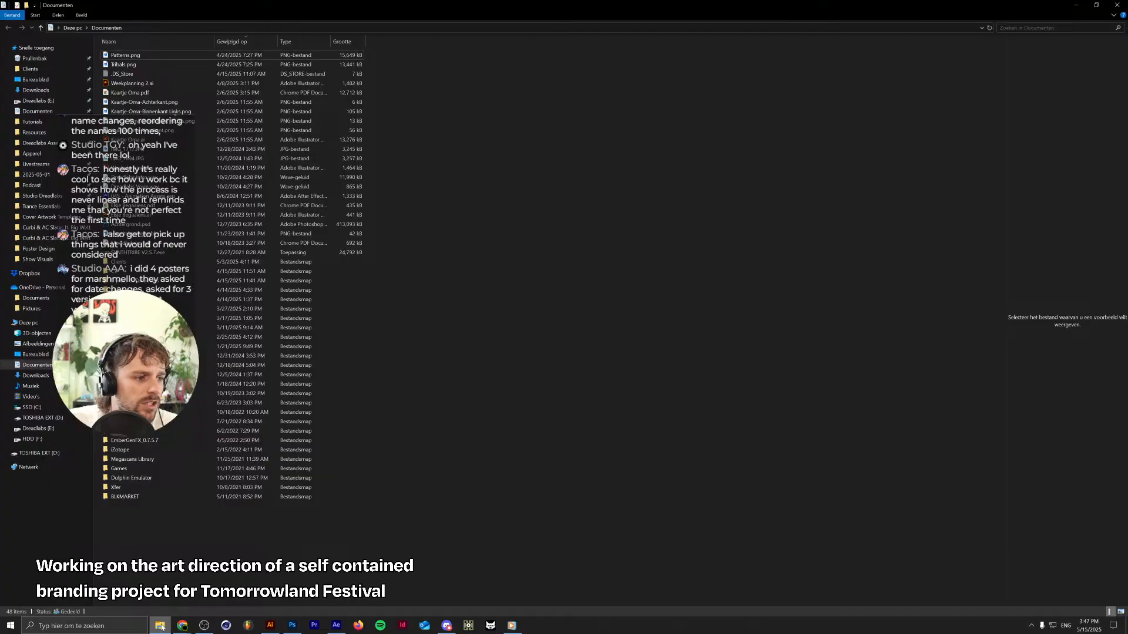
click(162, 626)
Check the noise and Threshold 1 layers in Artboard 3, and select the Gradient Map 3 copy layer above them
drag(447, 281, 399, 310)
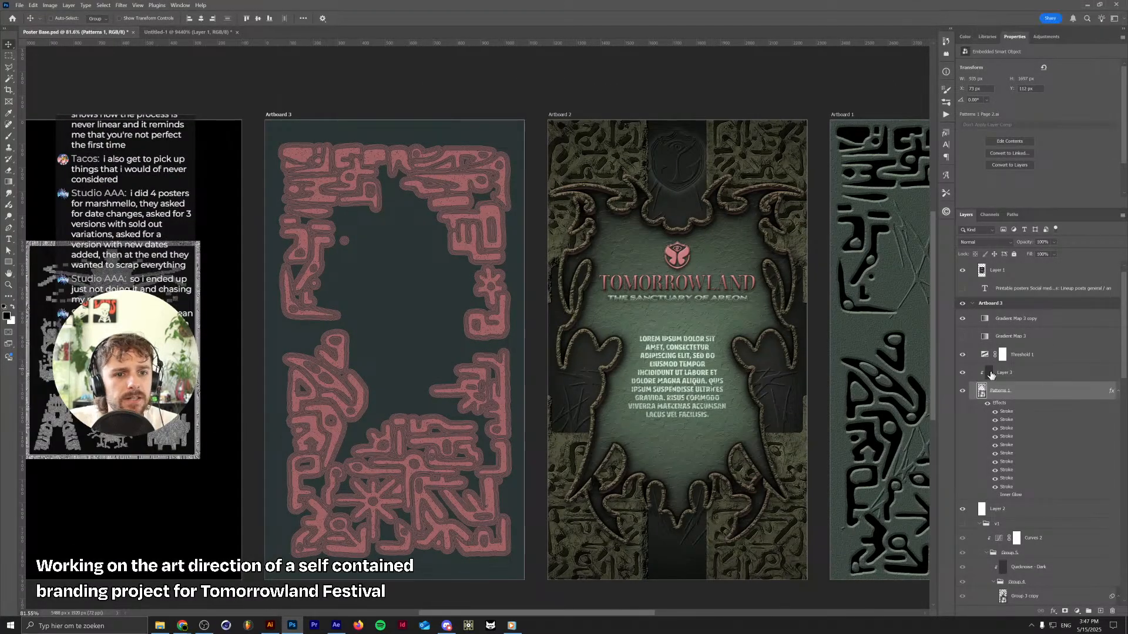
click(991, 375)
click(1034, 355)
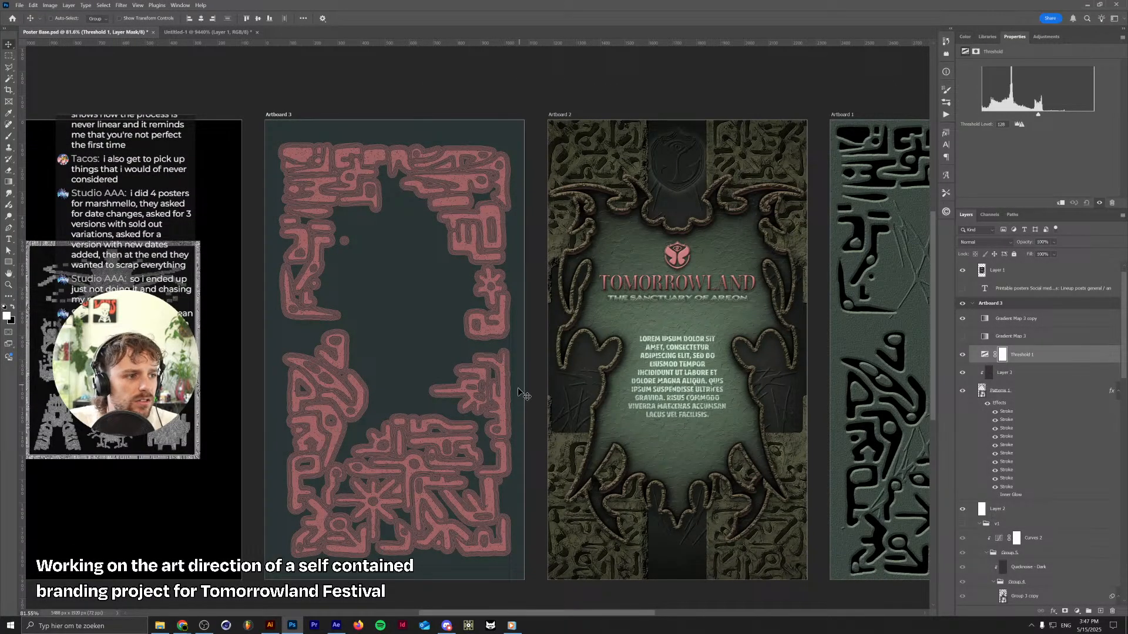
click(1038, 320)
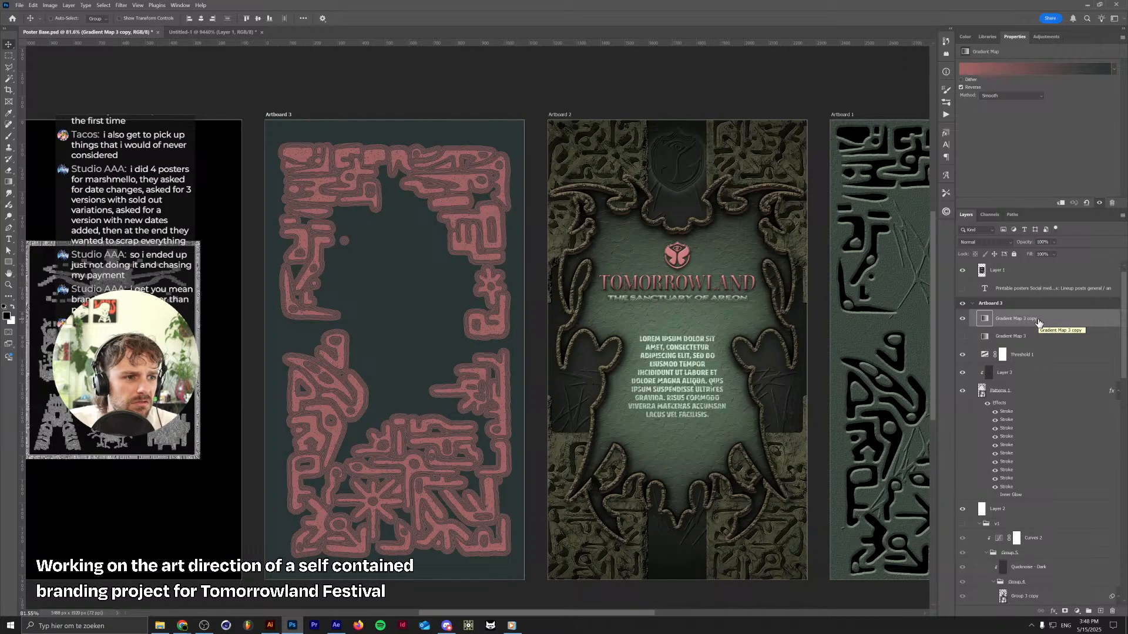
Bring up File Explorer at Dreadlabs Metalheart Essentials, and resize its window so Artboard 3 stays in view beside it
click(160, 626)
drag(147, 3, 1127, 438)
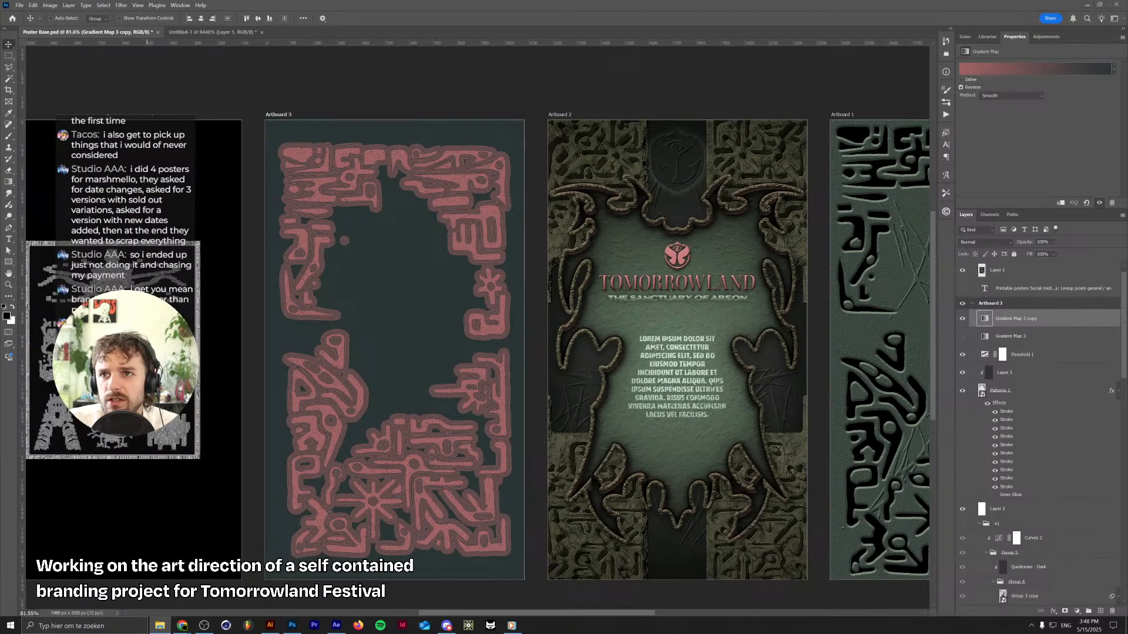
drag(1127, 329, 493, 262)
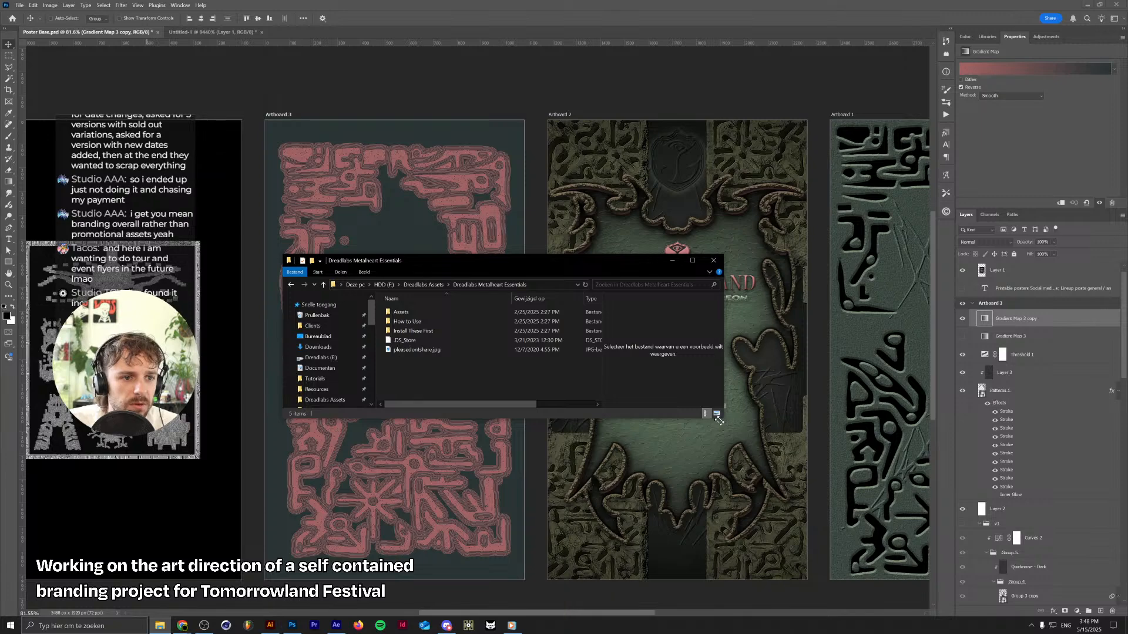
drag(718, 420, 474, 527)
drag(385, 263, 800, 287)
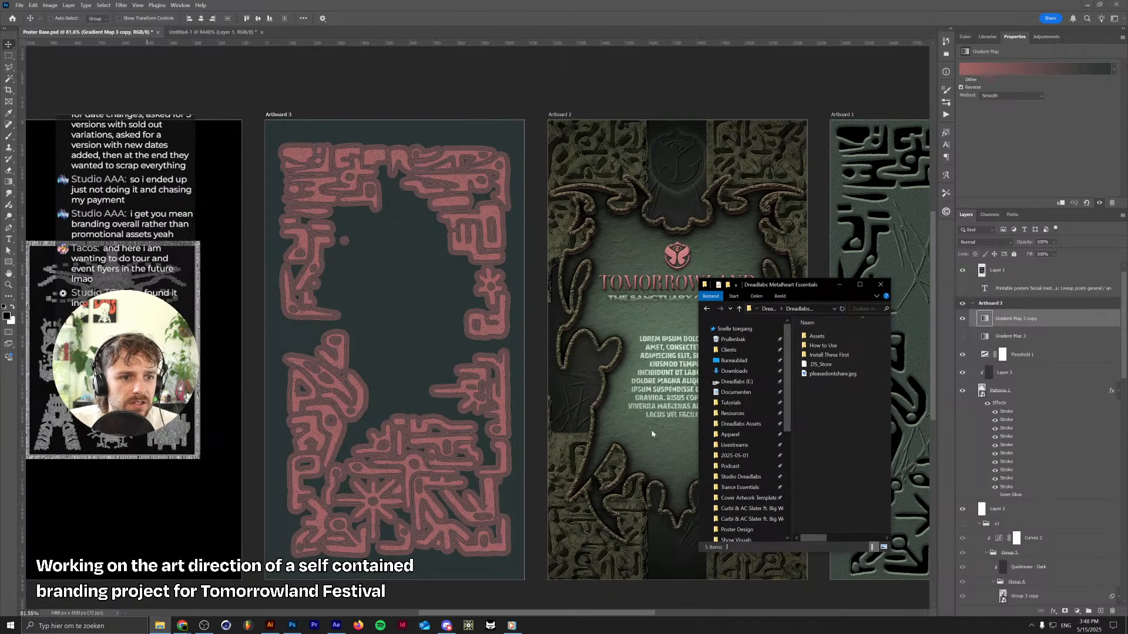
drag(697, 417, 475, 418)
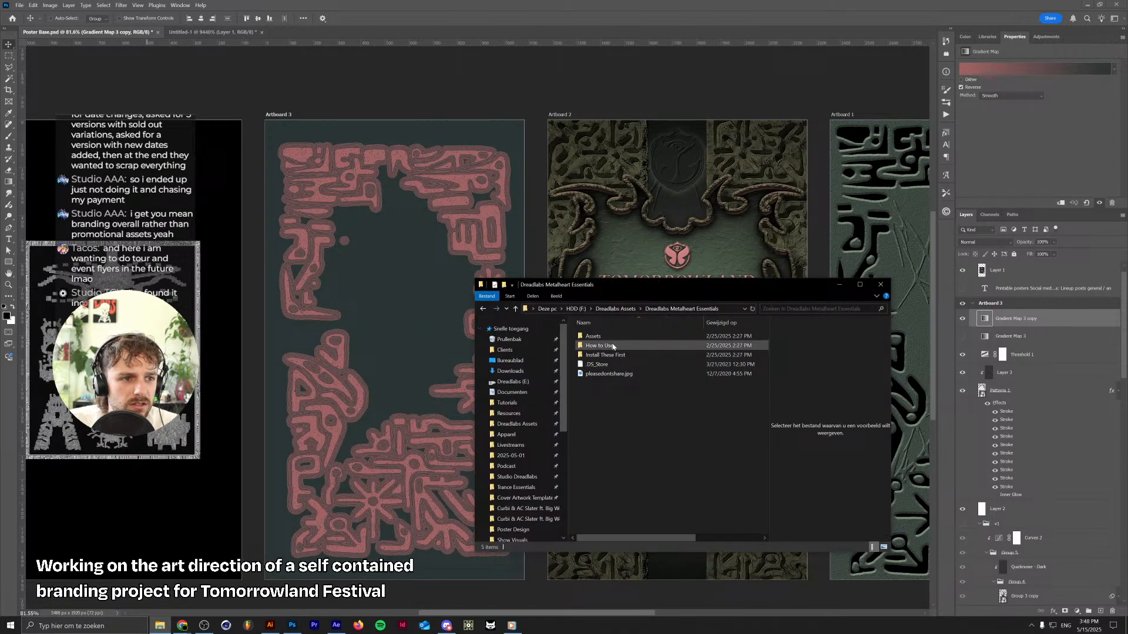
Open the Grids [PNG] folder inside Assets > Grids and preview Grid 1.png in the image viewer
double_click(594, 336)
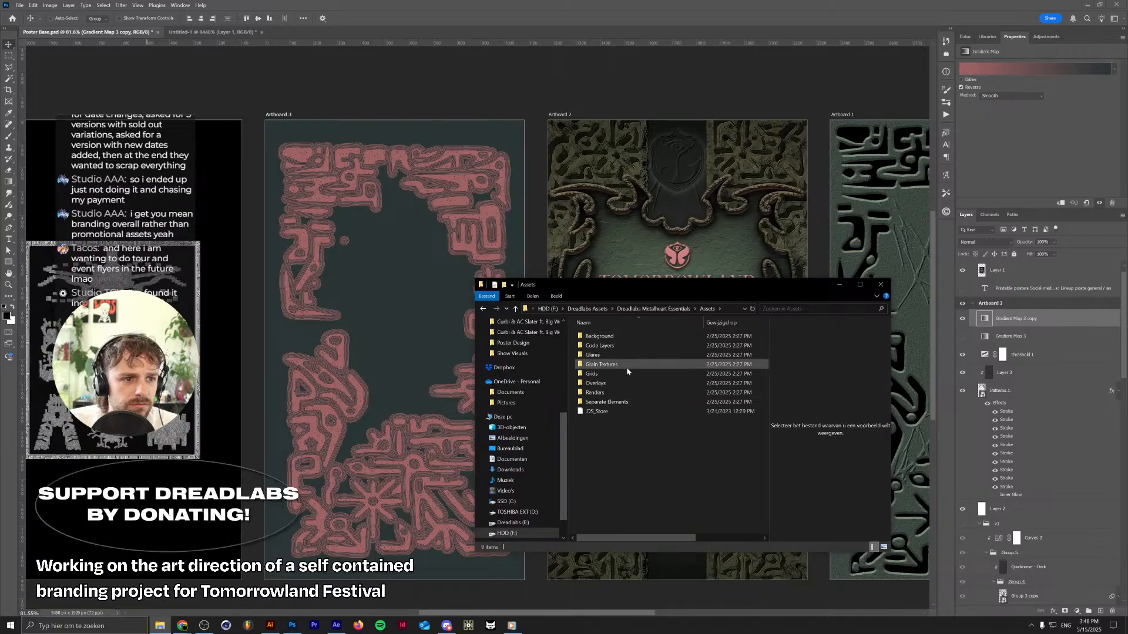
double_click(626, 374)
double_click(602, 337)
click(605, 341)
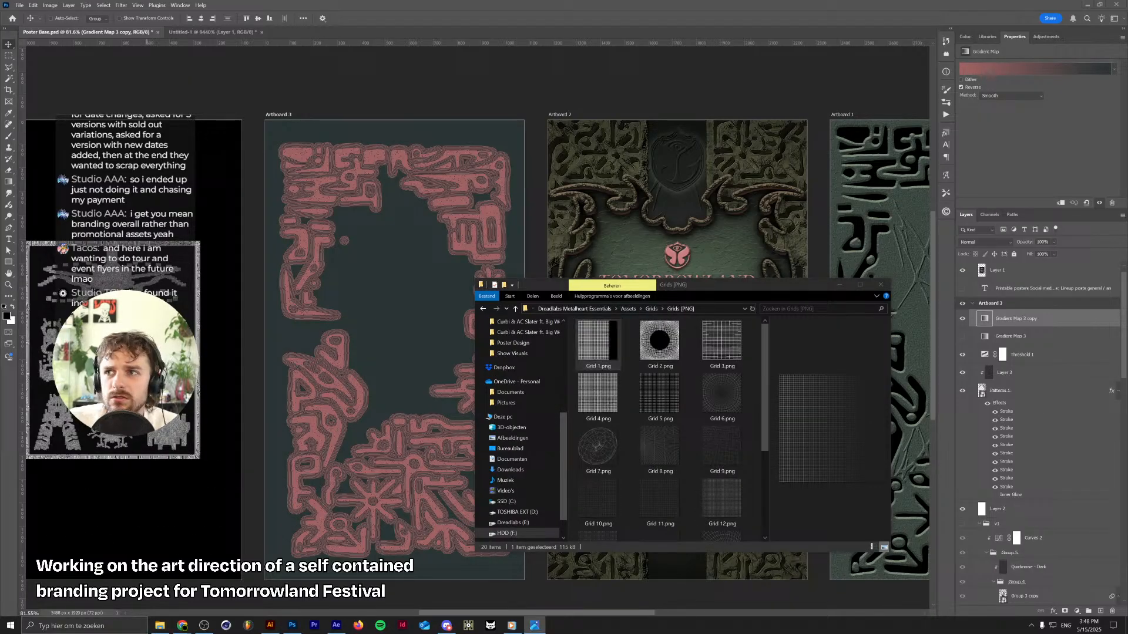
drag(567, 353, 670, 20)
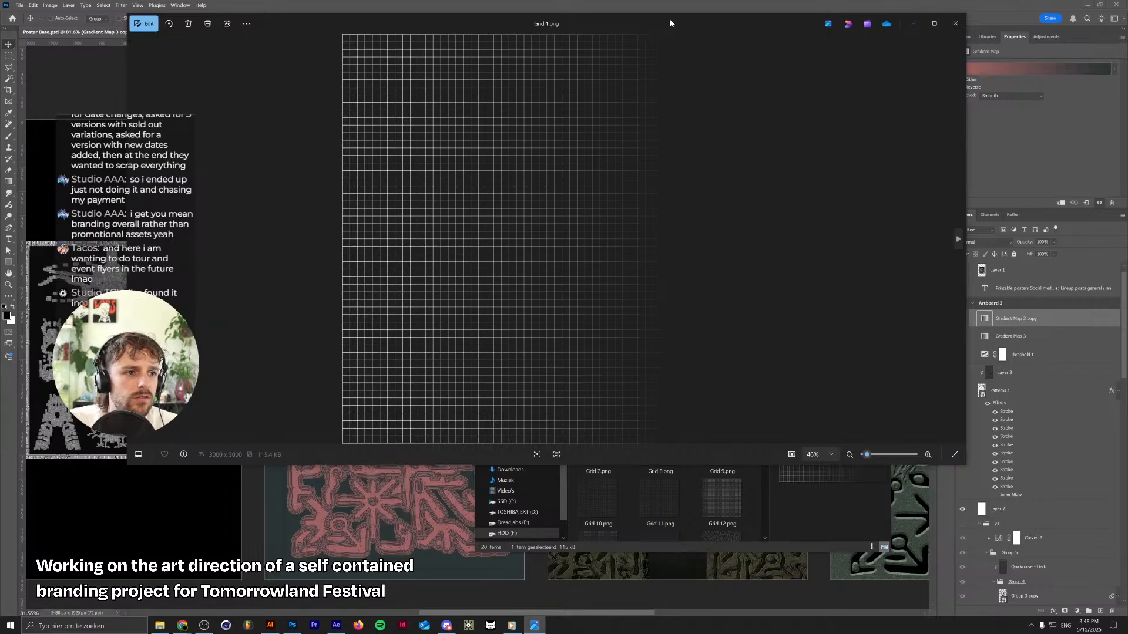
Look through the grid images from Grid 1.png to Grid 19.png, and close the image viewer
key(Right)
key(Right)
key(Right)
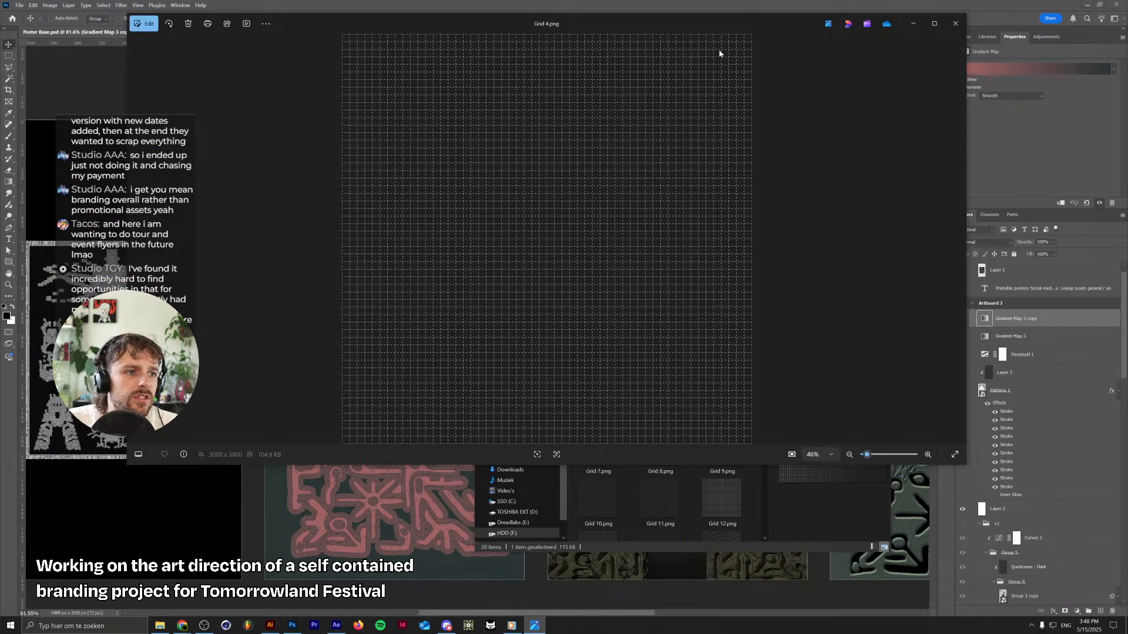
key(Right)
key(Right)
key(Right)
key(Right)
key(Right)
key(Right)
key(Right)
key(Right)
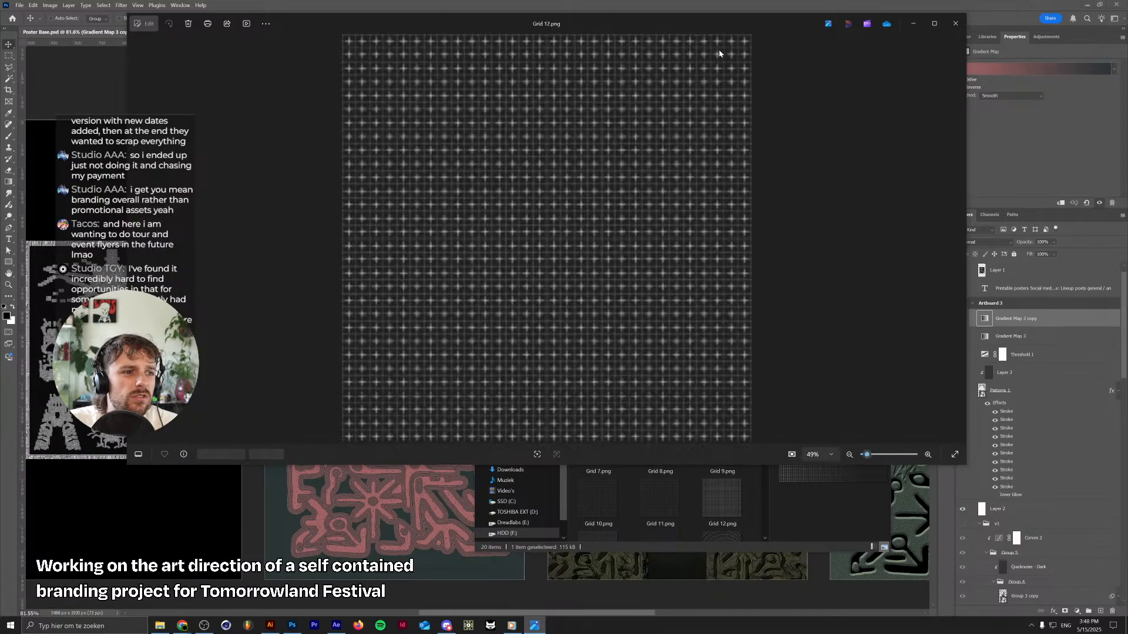
key(Right)
key(Right)
key(Right)
key(Right)
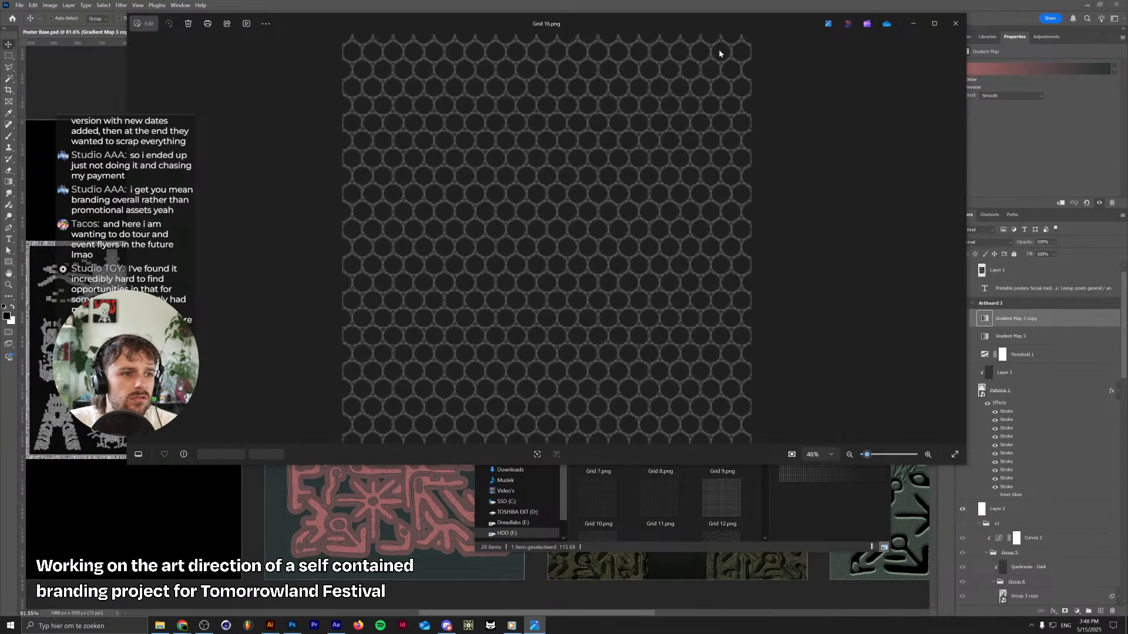
key(Right)
key(Right)
key(Right)
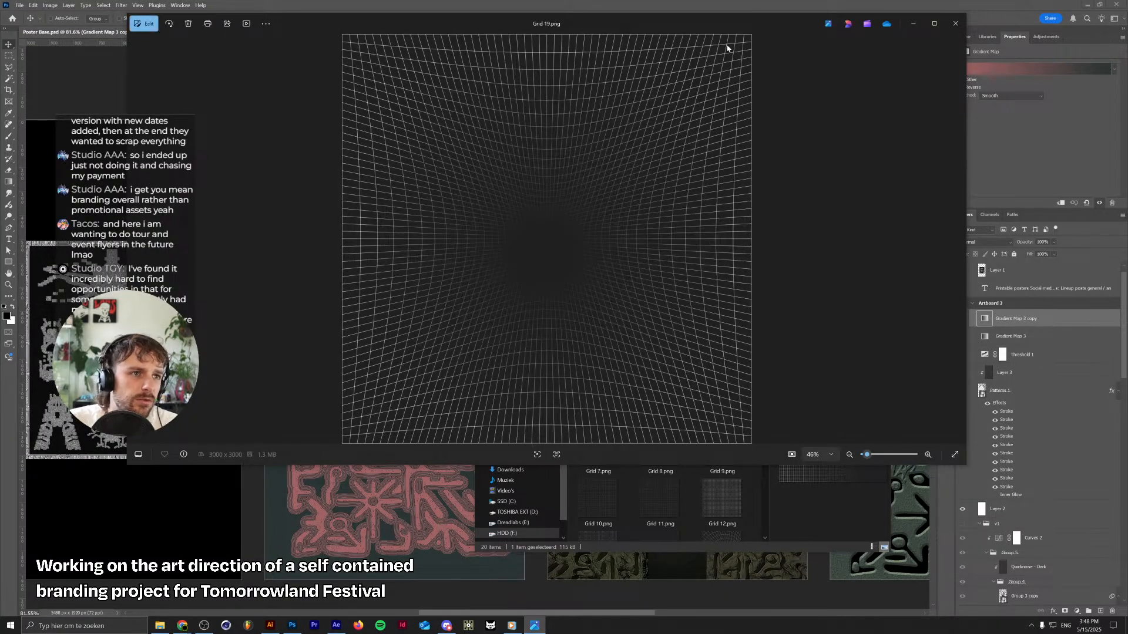
click(955, 23)
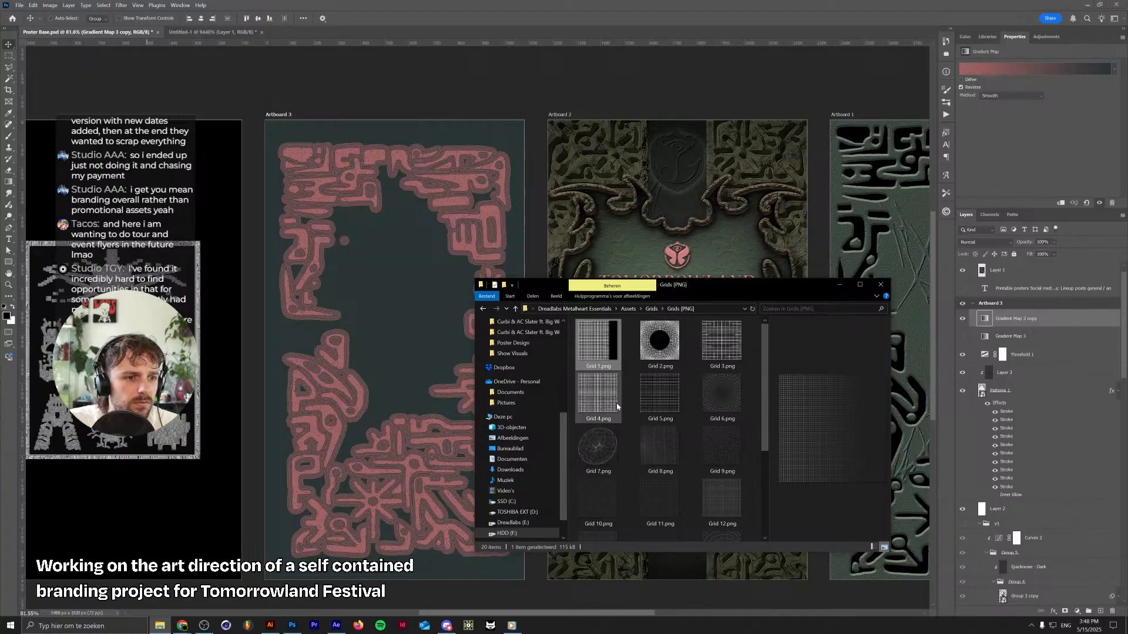
Place Grid 4.png on Artboard 3 and stretch it vertically to cover the full 1080 × 1920 px artboard
drag(617, 407, 361, 347)
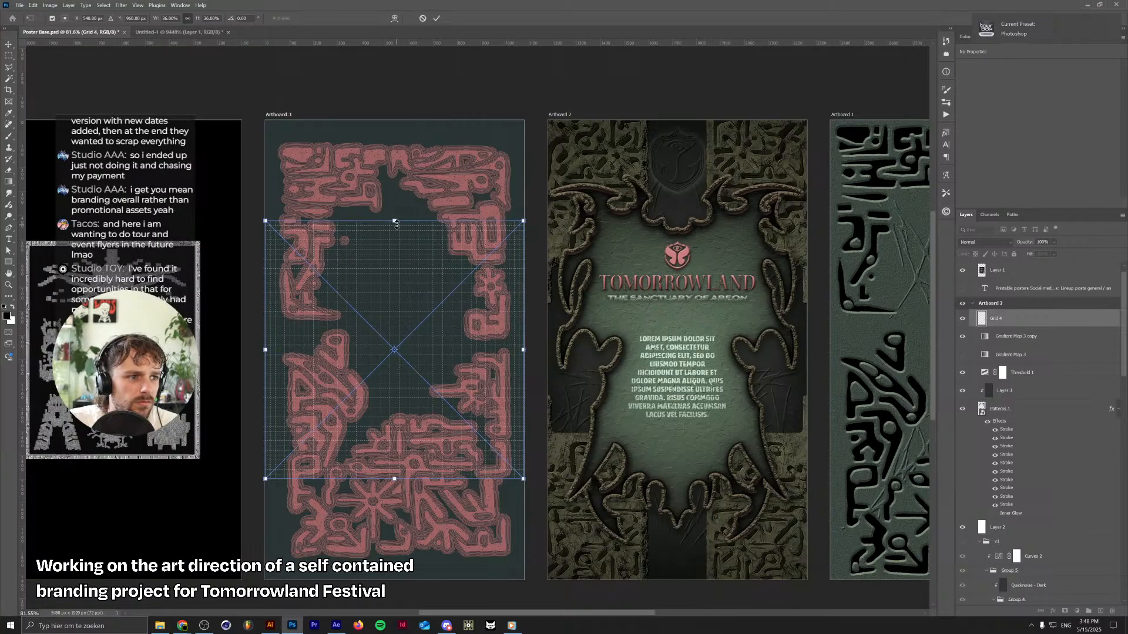
drag(394, 222, 406, 125)
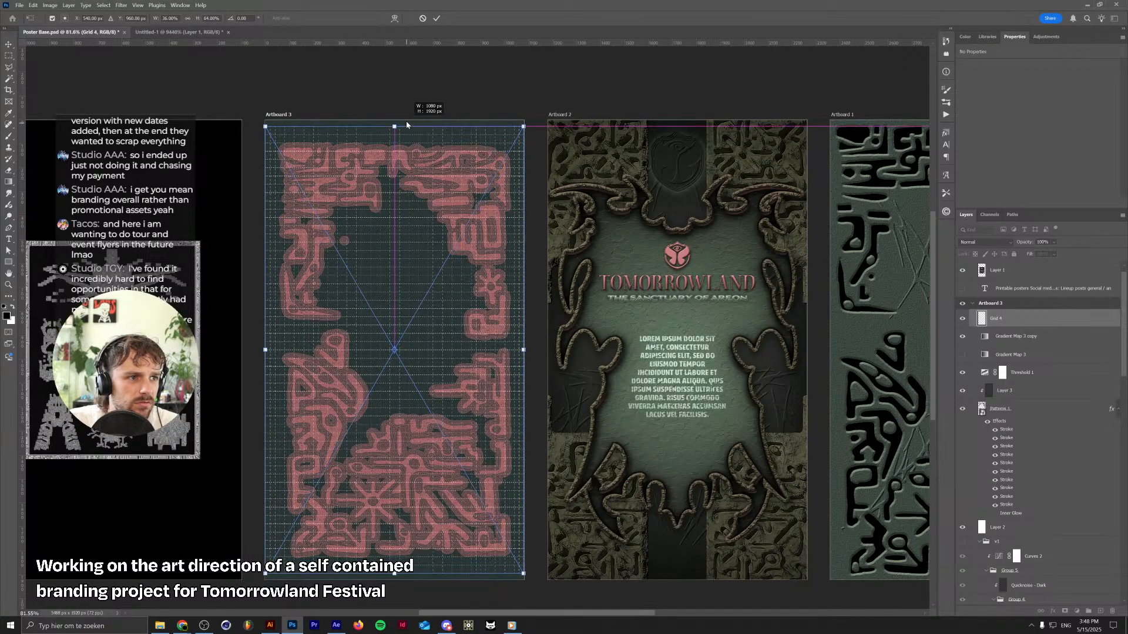
key(Return)
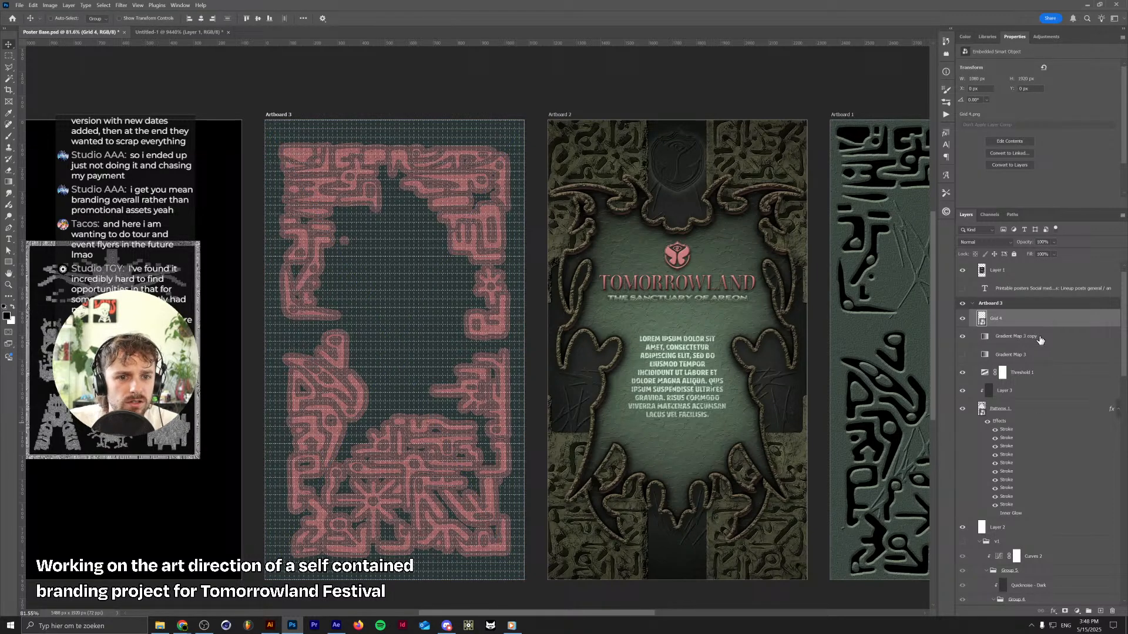
Load the Patterns 1 shapes as a selection, expand it to their outer outlines, and mask that area out of the Grid 4 layer
ctrl+click(981, 409)
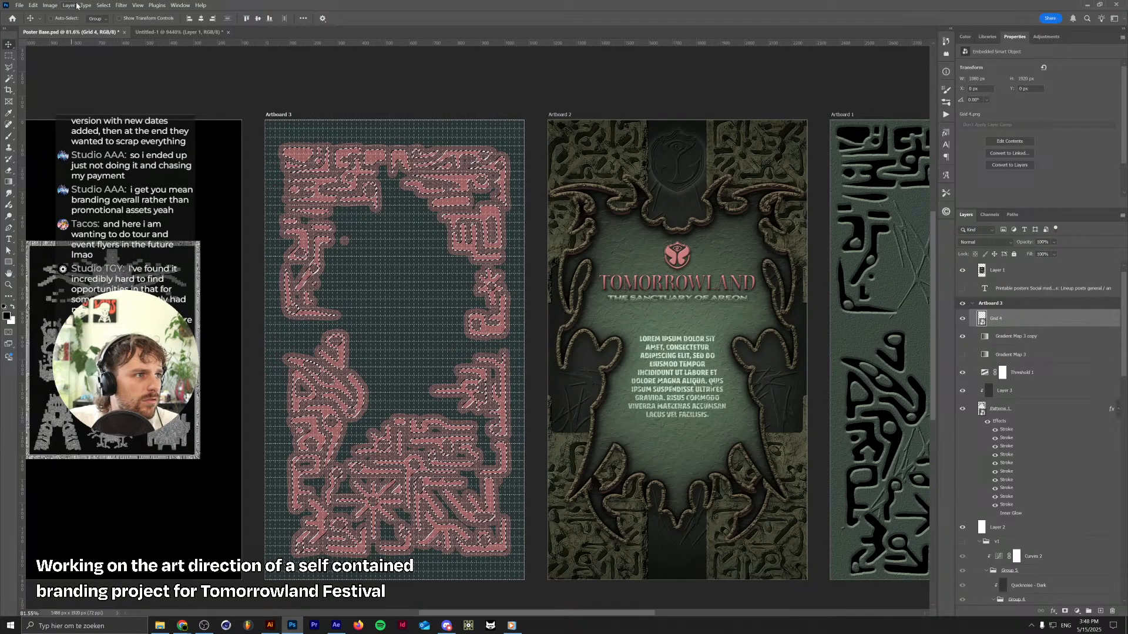
click(103, 5)
mouse_move(128, 136)
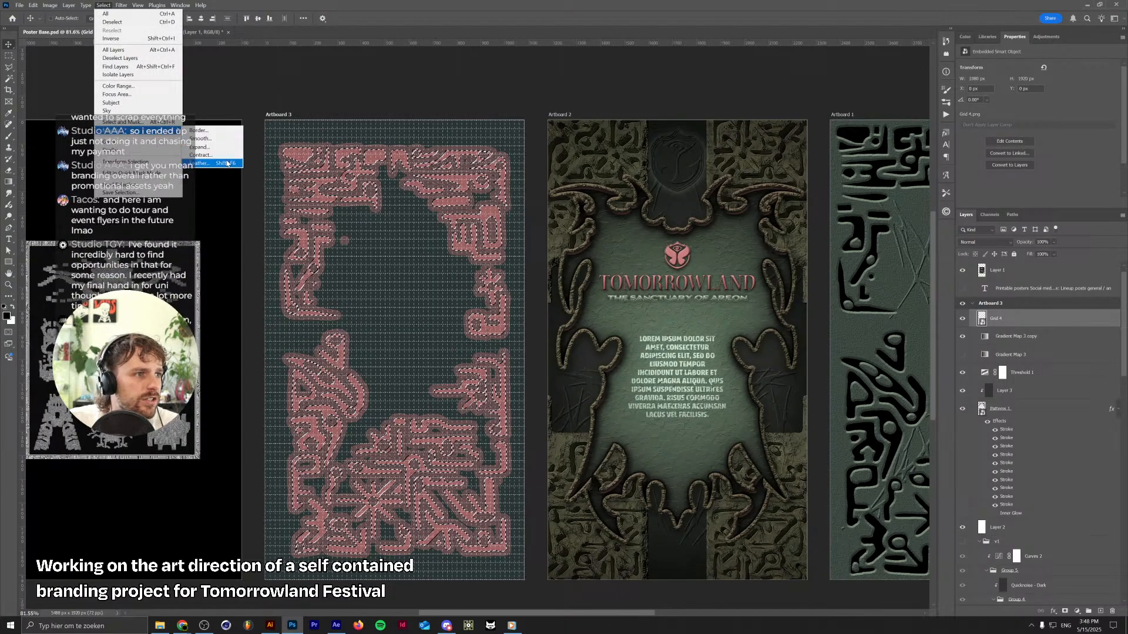
click(200, 147)
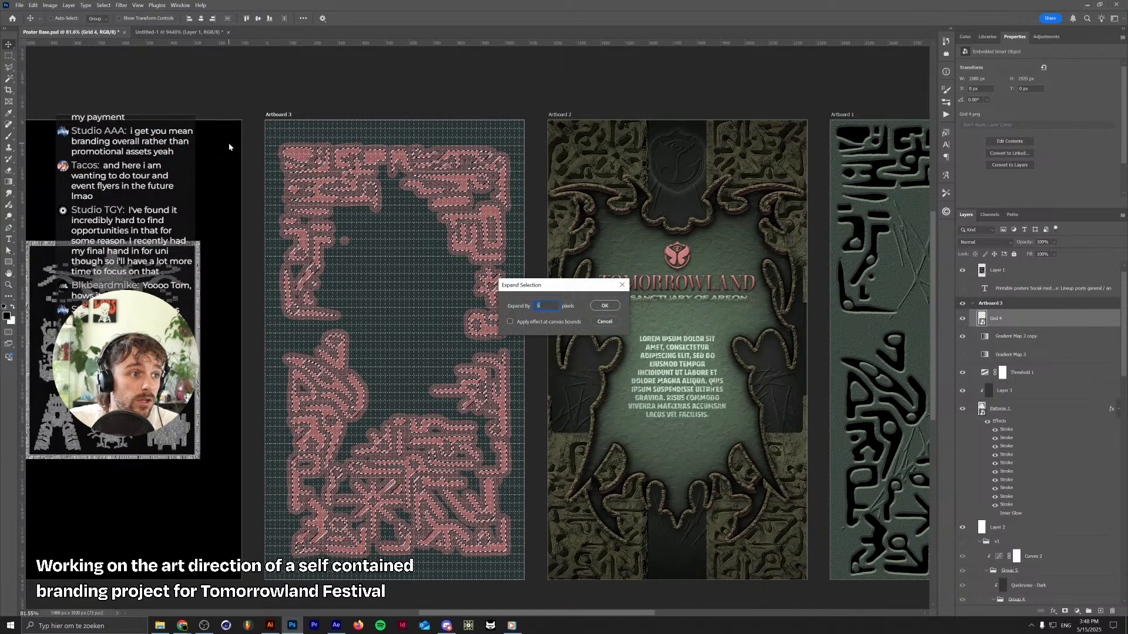
key(Return)
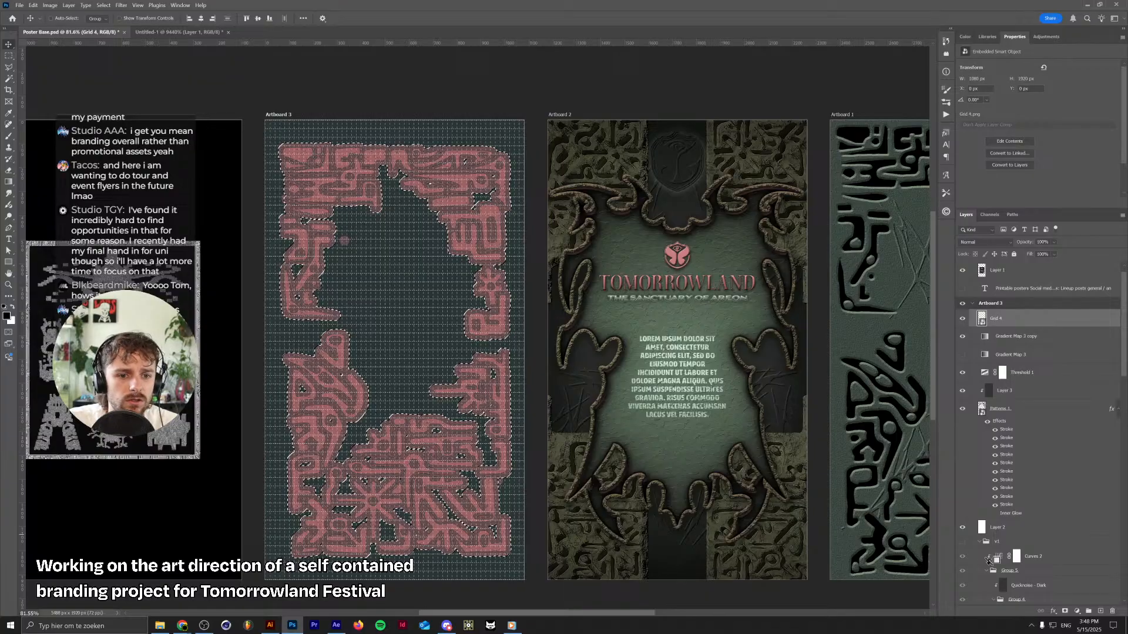
alt+click(1065, 611)
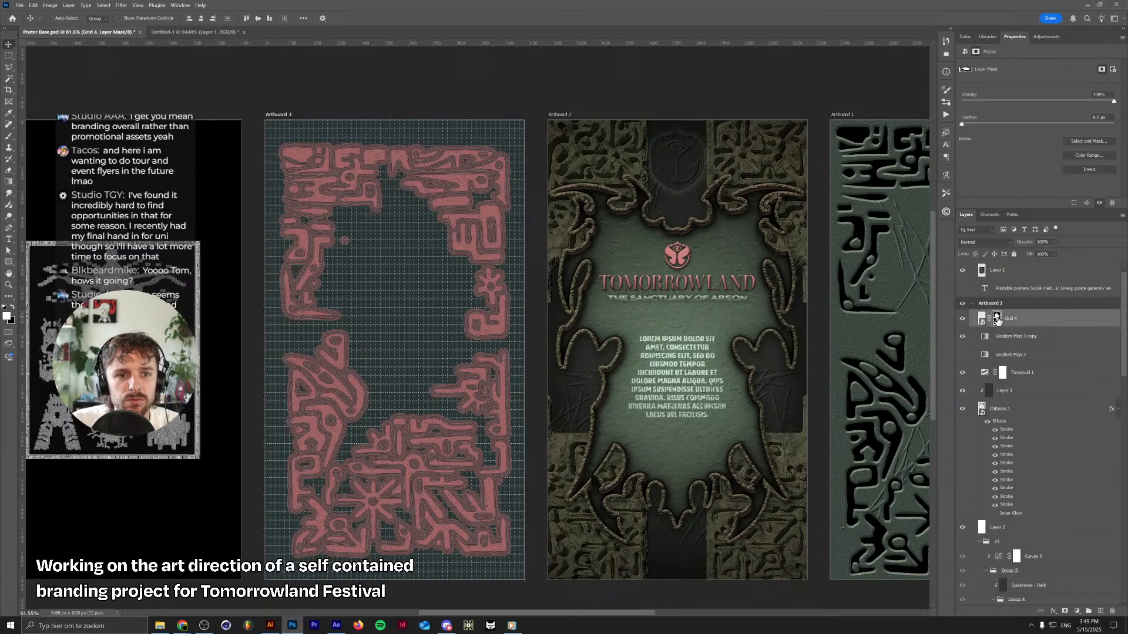
Check the Patterns 1 layer, and view the Grid 4 layer mask on its own before returning to the artwork
click(978, 410)
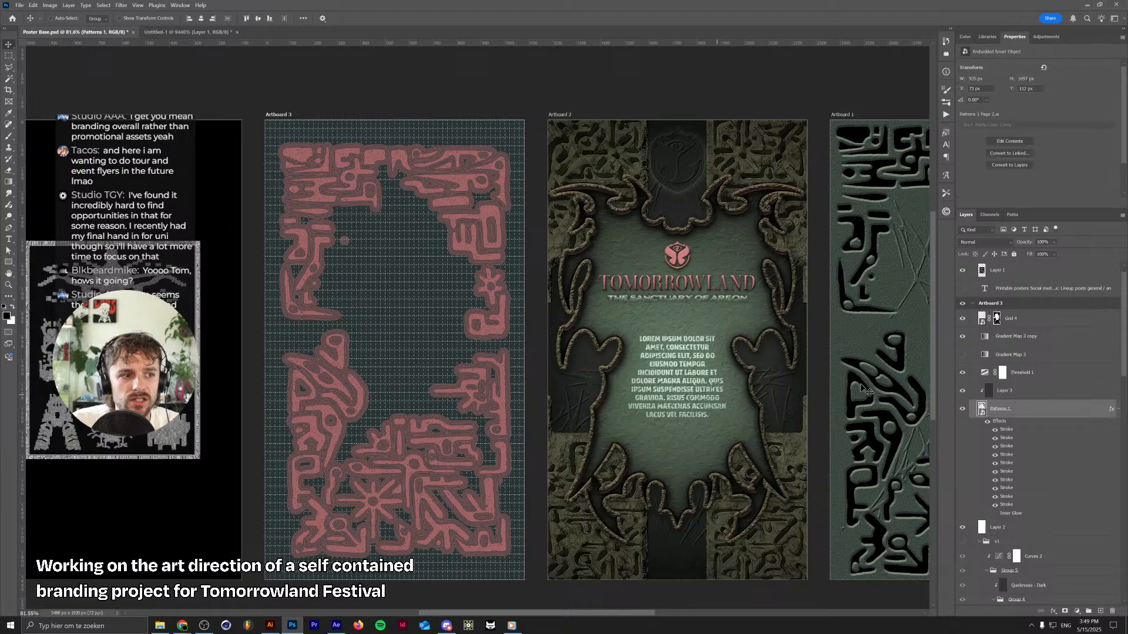
click(997, 320)
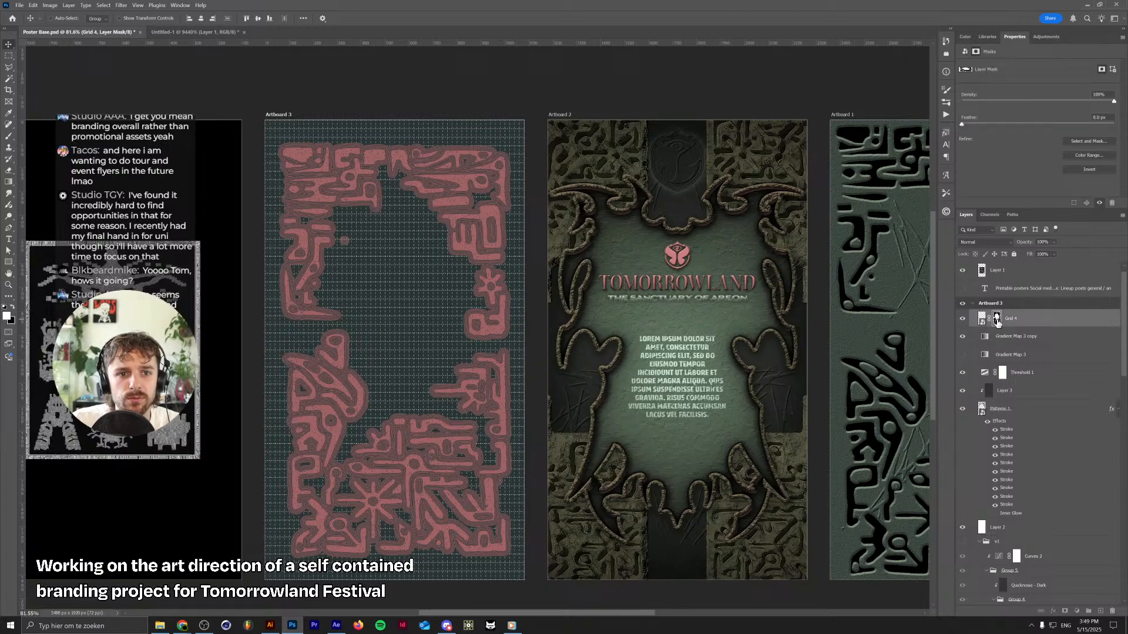
alt+click(998, 322)
alt+click(997, 320)
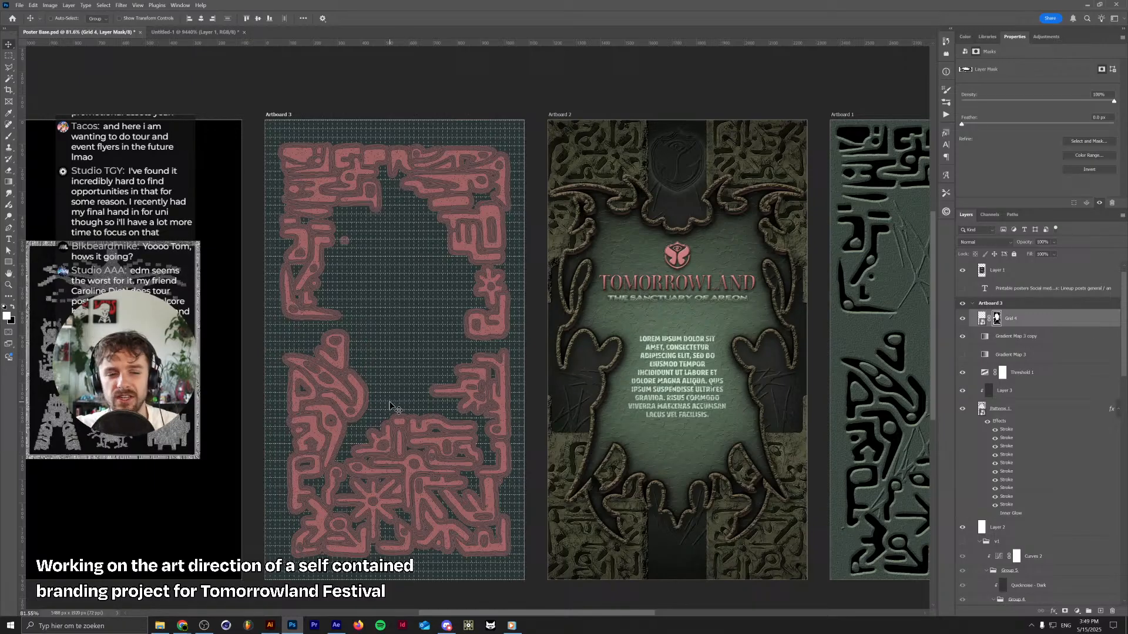
Apply a pink Color Overlay (#eb9494) at 100% opacity to the Grid 4 layer
click(1014, 325)
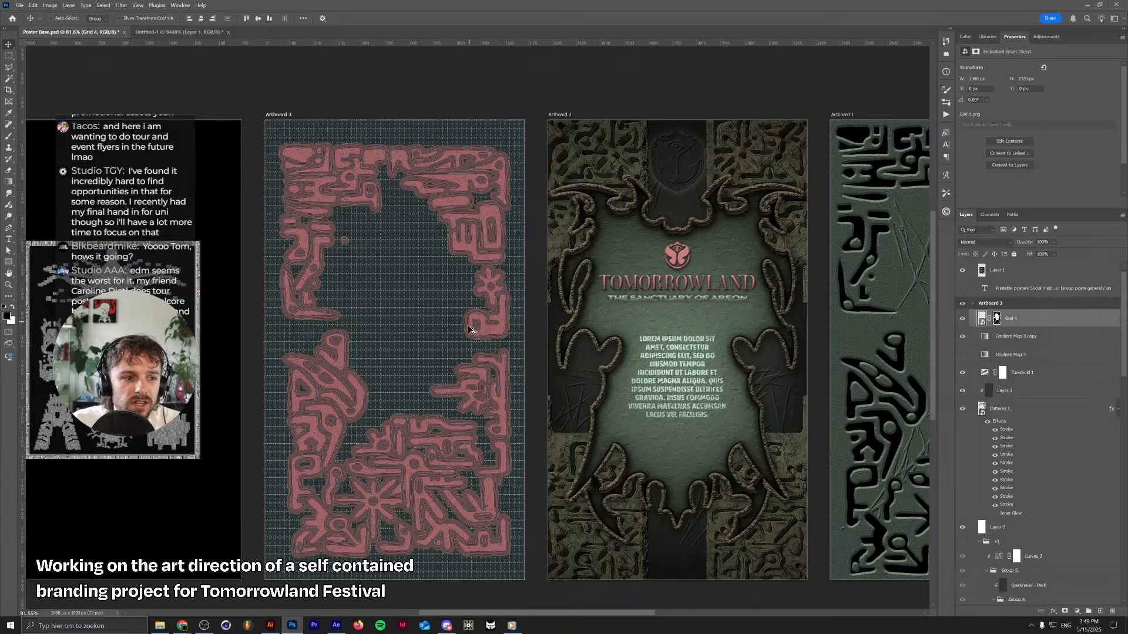
scroll(495, 351, up, 5)
scroll(513, 387, up, 8)
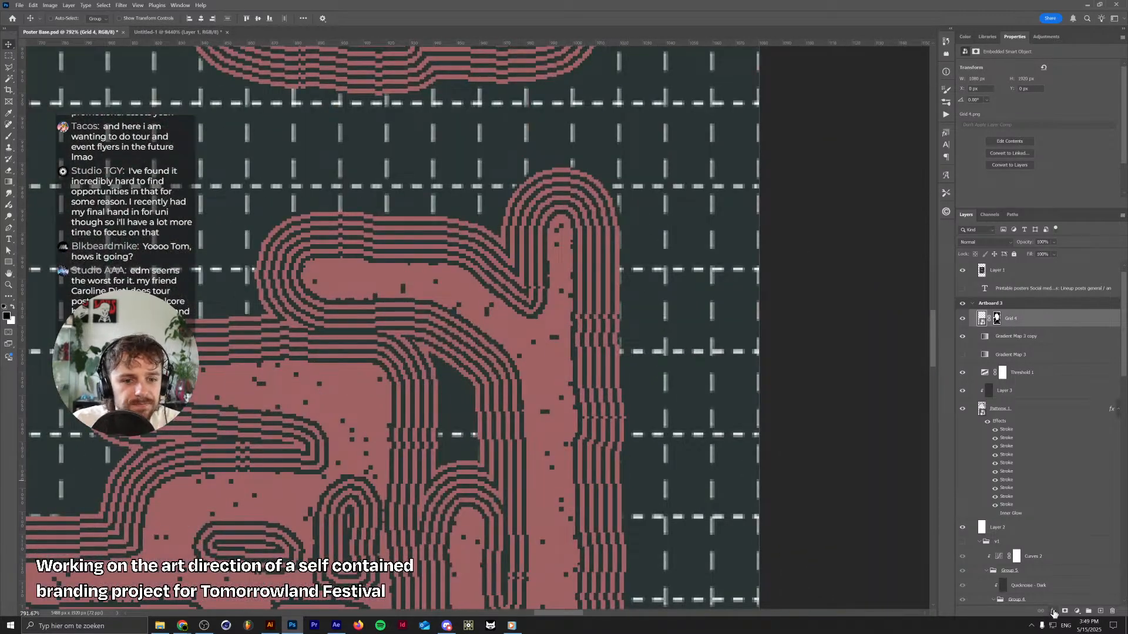
click(1053, 612)
click(1073, 575)
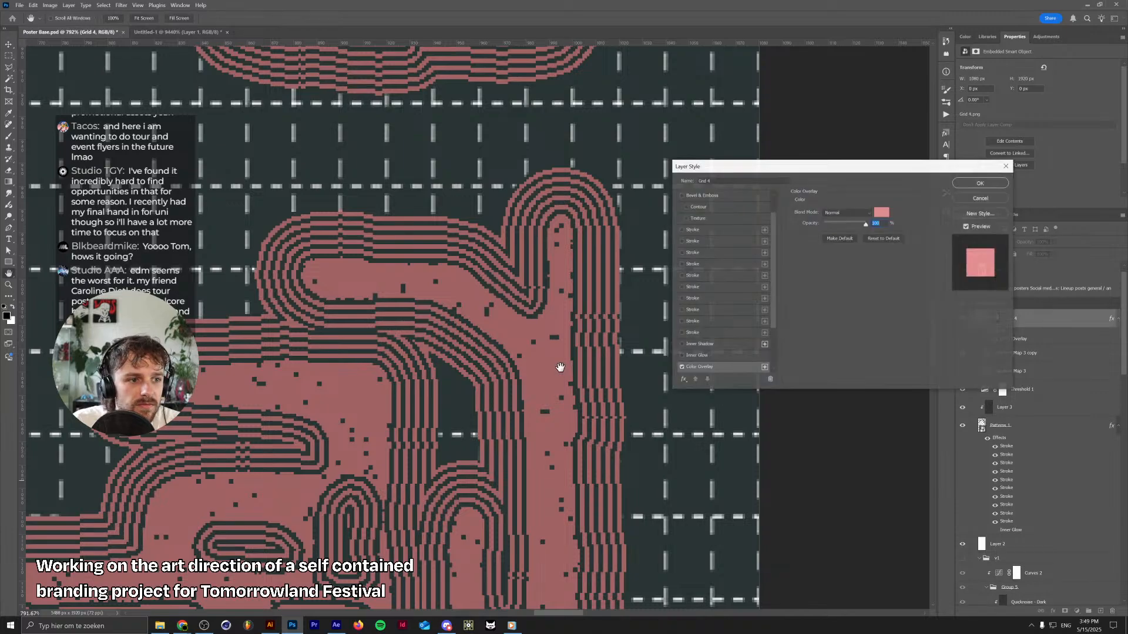
click(881, 214)
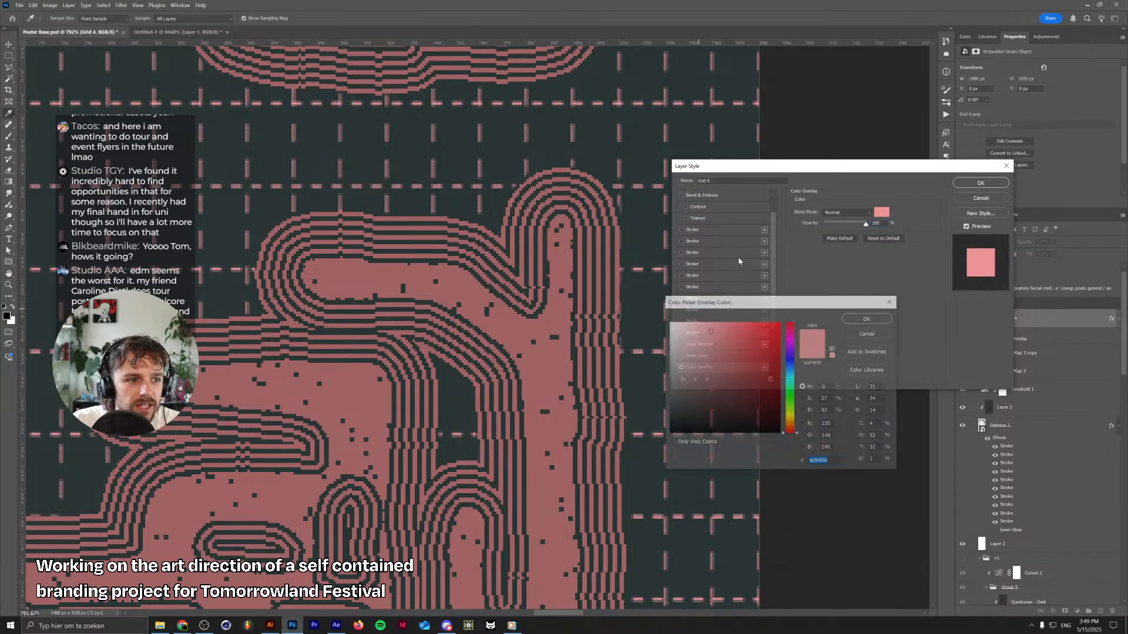
click(867, 318)
click(980, 182)
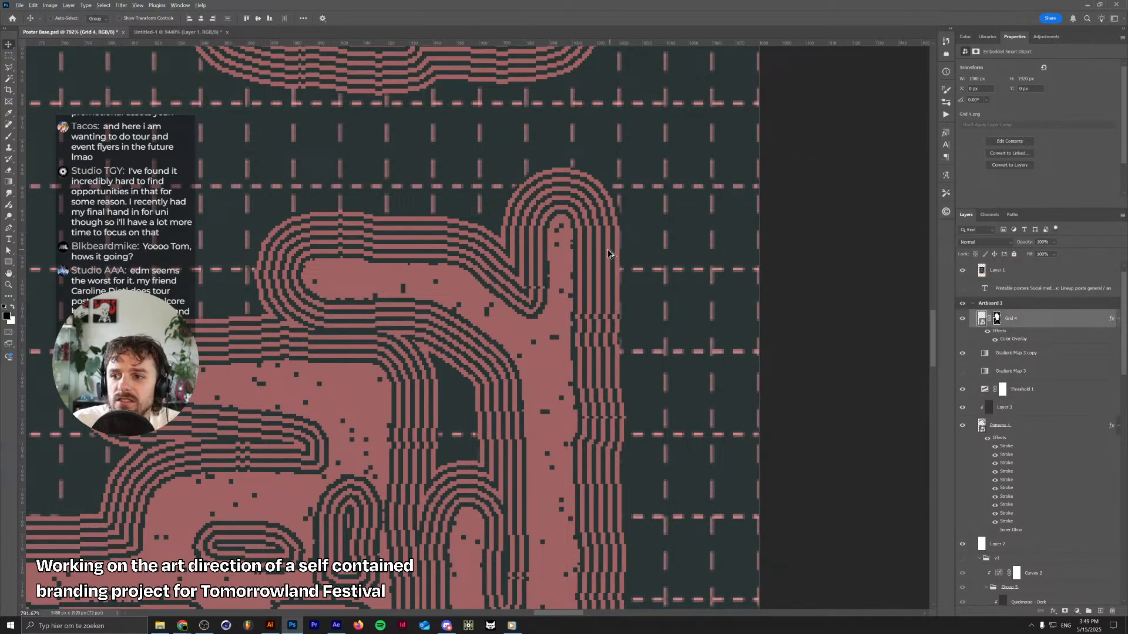
Review the pink grid across the whole of Artboard 3, and set the Grid 4 layer's opacity to 50%
scroll(608, 254, down, 7)
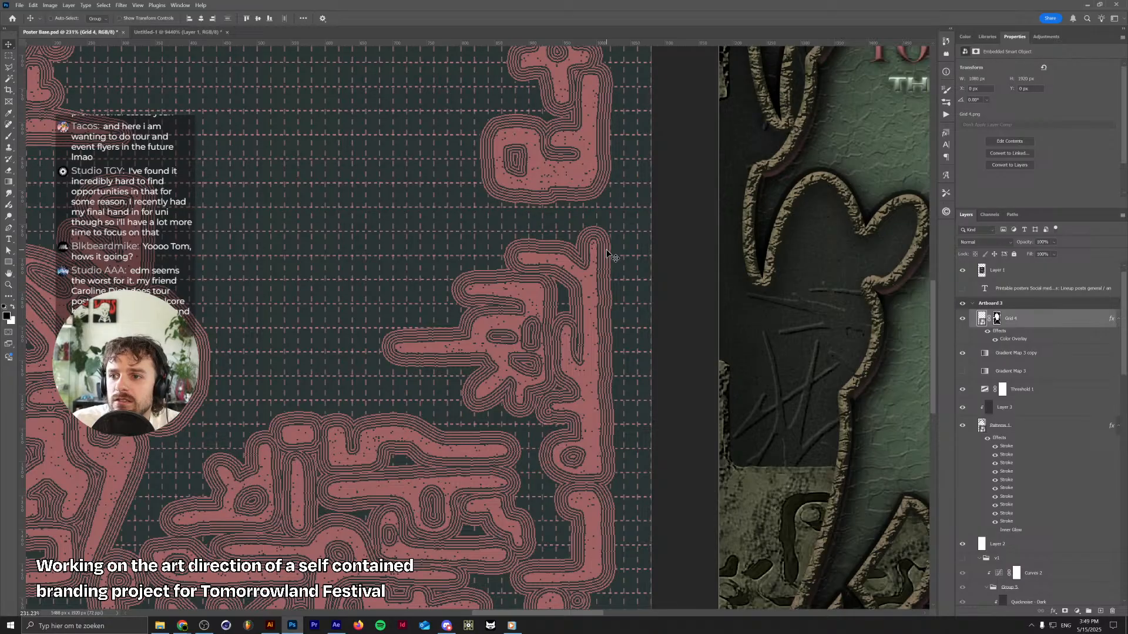
scroll(608, 252, down, 5)
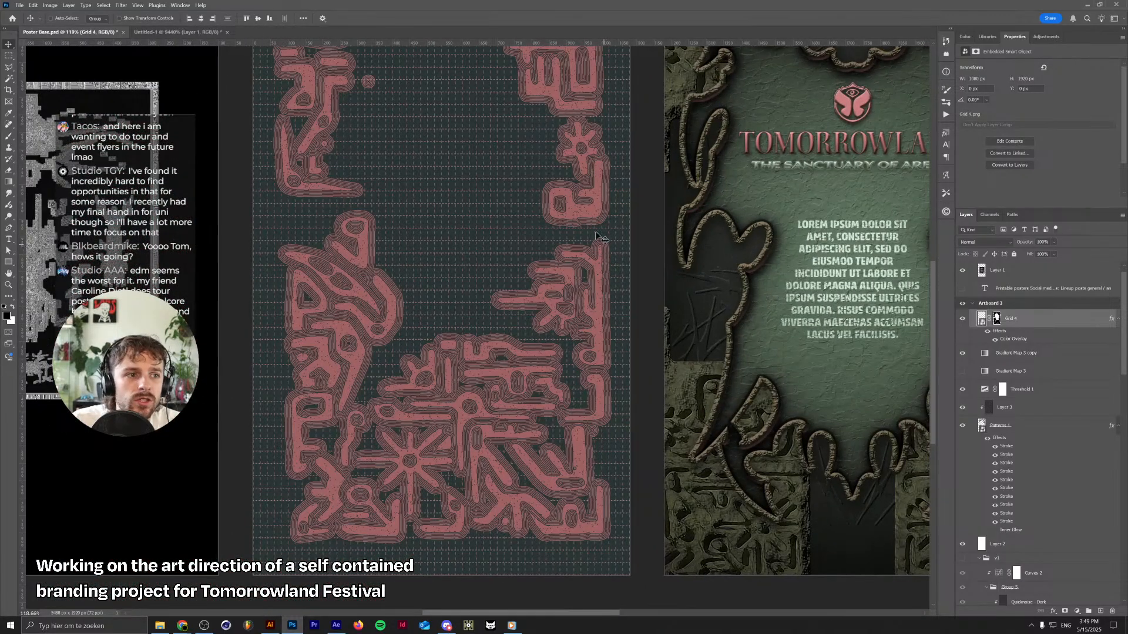
drag(608, 252, 642, 298)
scroll(733, 266, down, 1)
scroll(686, 290, down, 1)
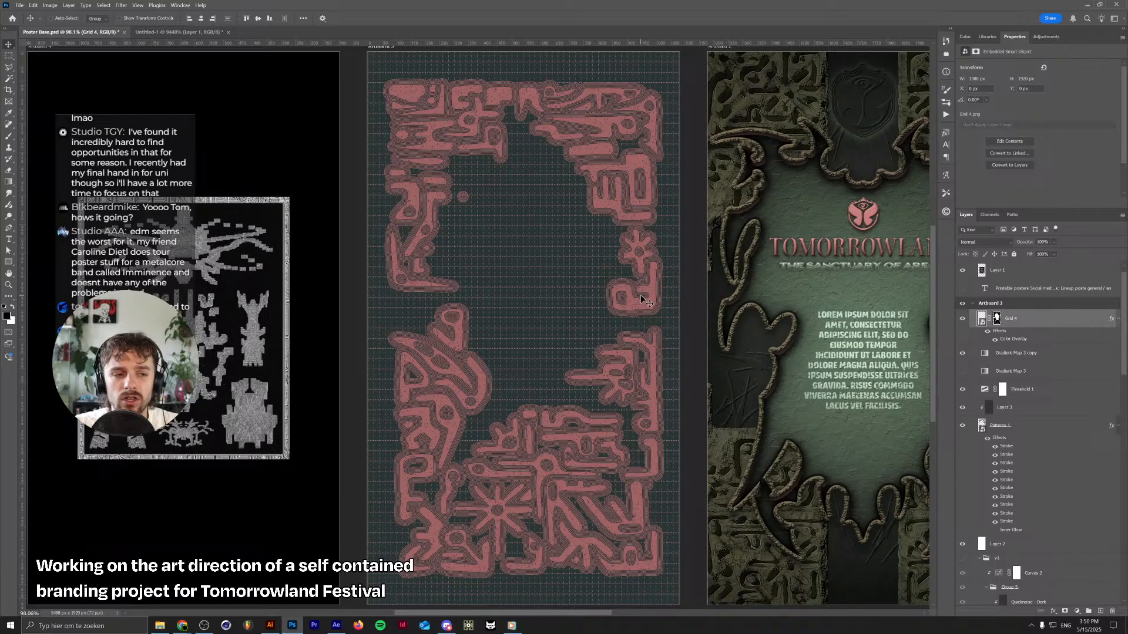
scroll(643, 311, down, 3)
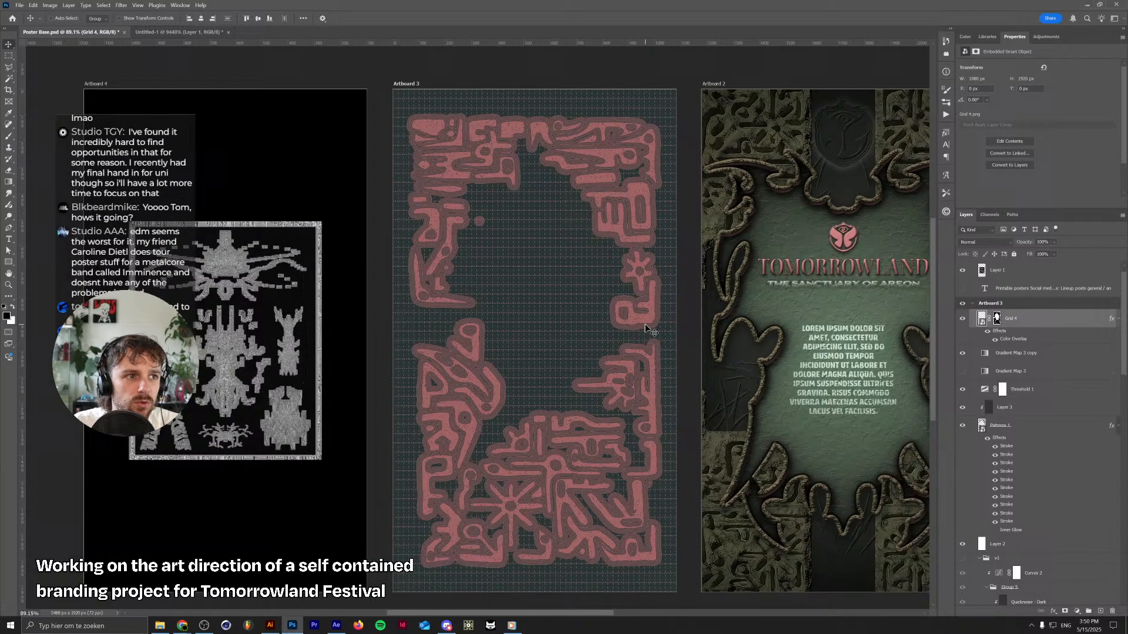
drag(646, 328, 644, 315)
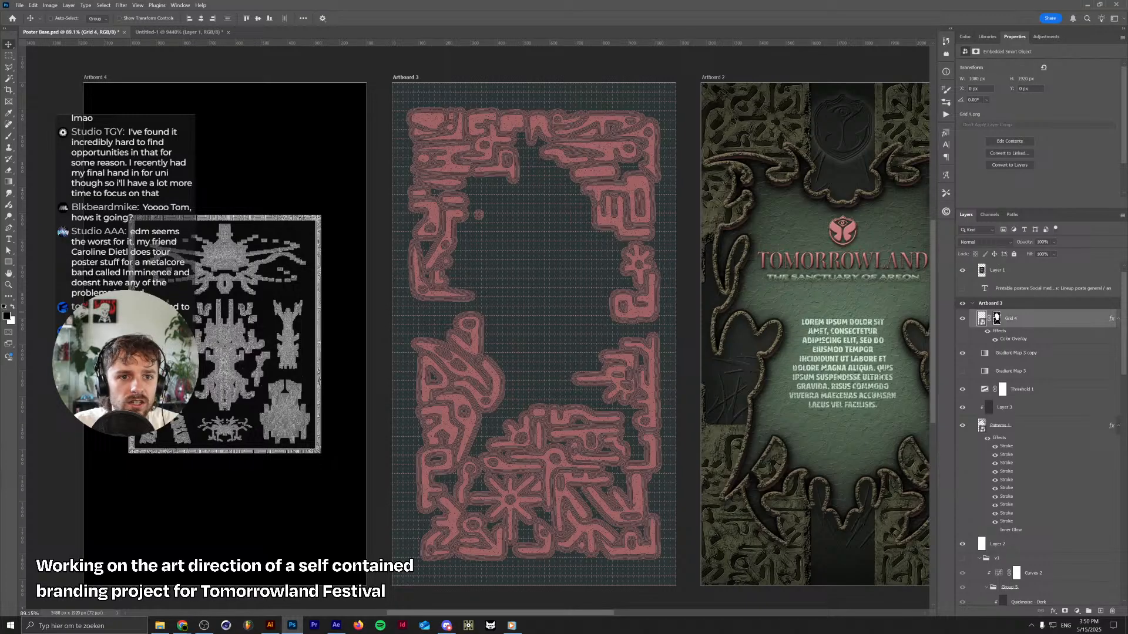
key(5)
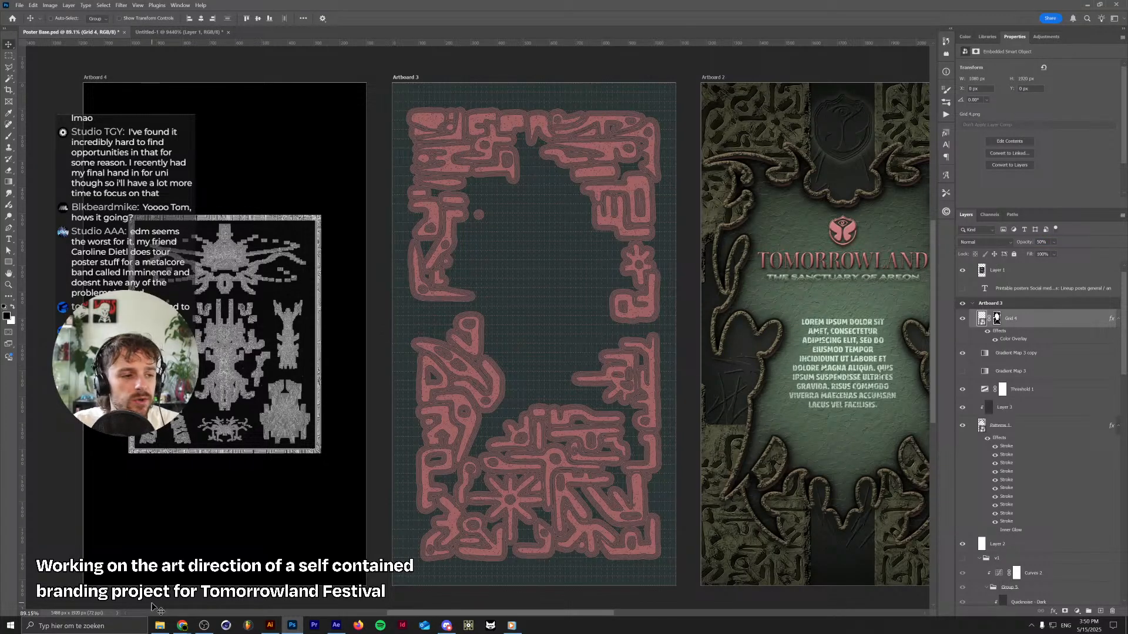
Switch to File Explorer, go up to the Dreadlabs Assets folder, and select the Dread Shapes Vol 2 folder
click(159, 626)
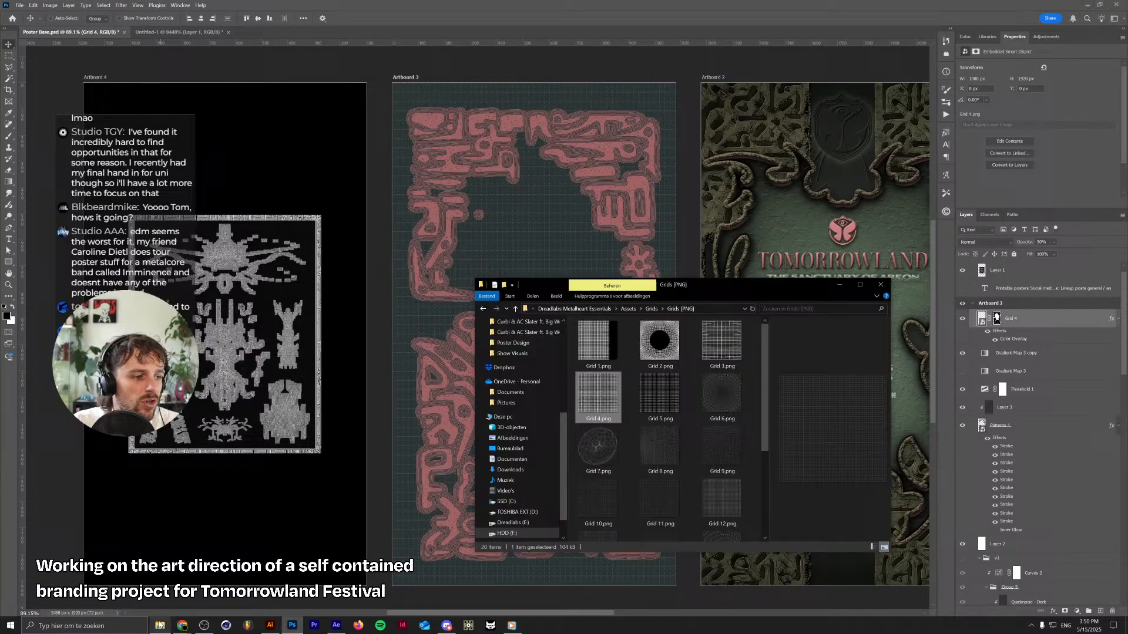
click(652, 308)
click(651, 308)
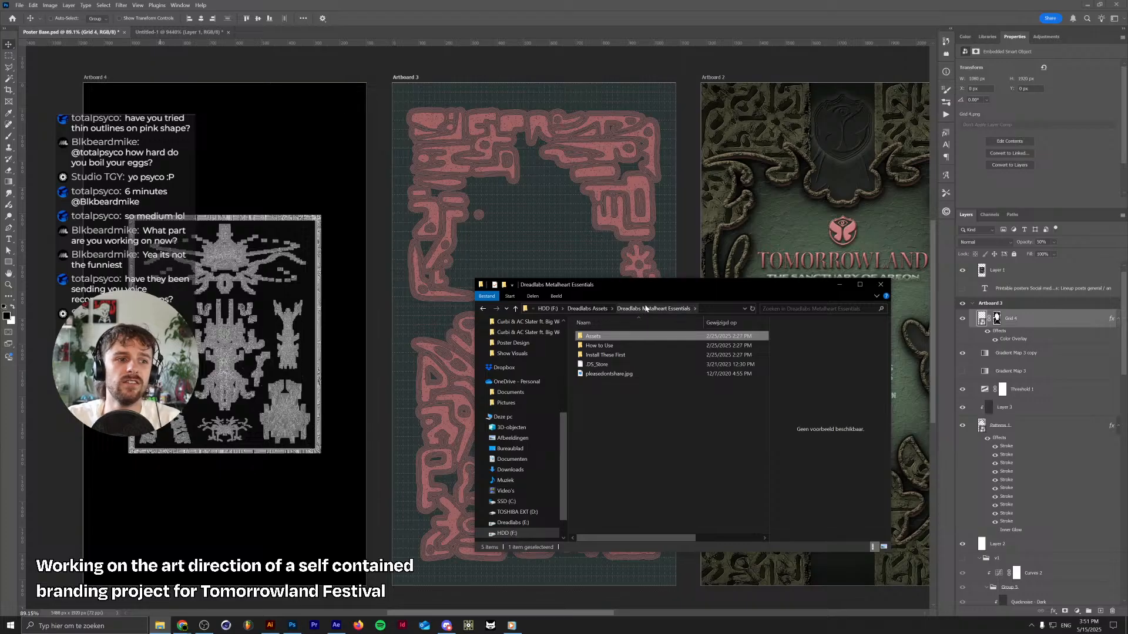
click(605, 309)
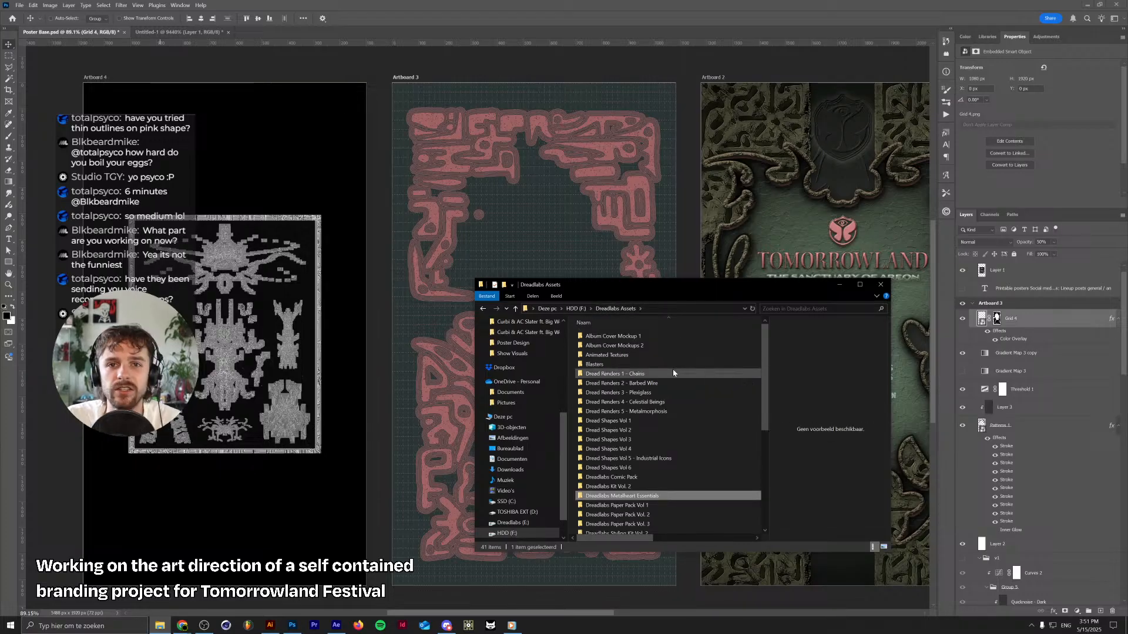
mouse_move(674, 372)
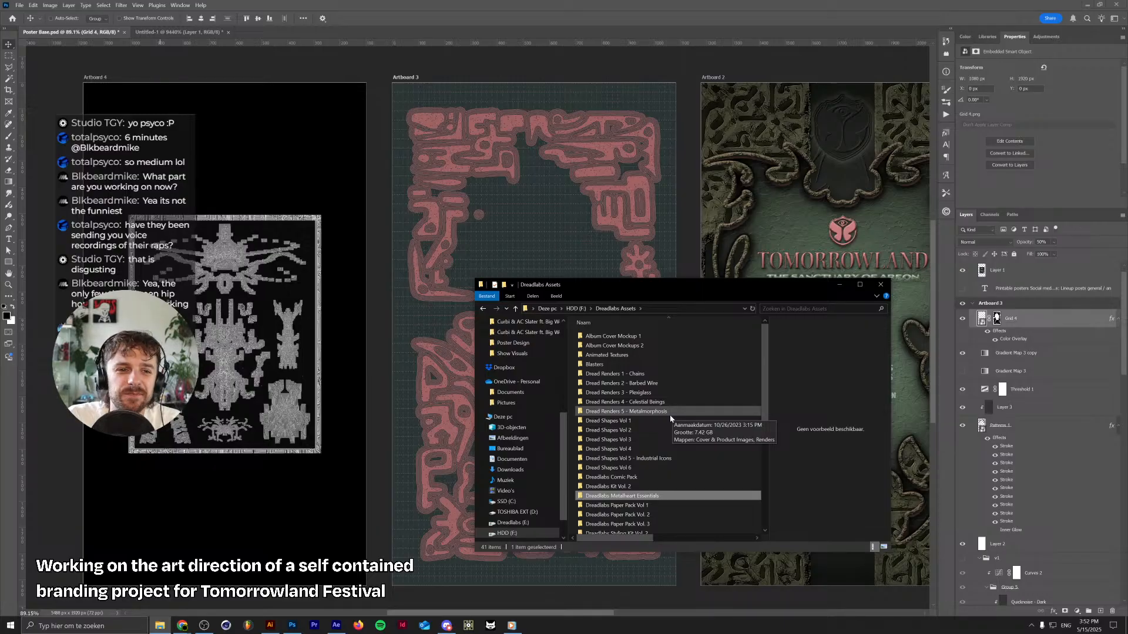
click(693, 421)
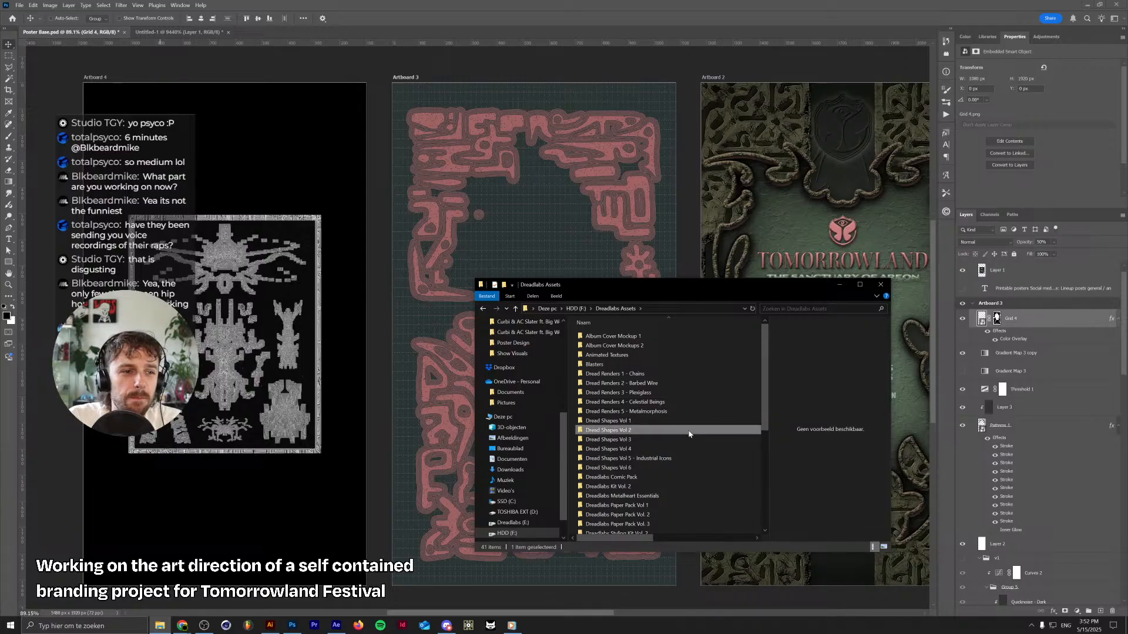
Open the Other folder within Ink Textures (Full Version) in the Dreadlabs Assets library
click(715, 405)
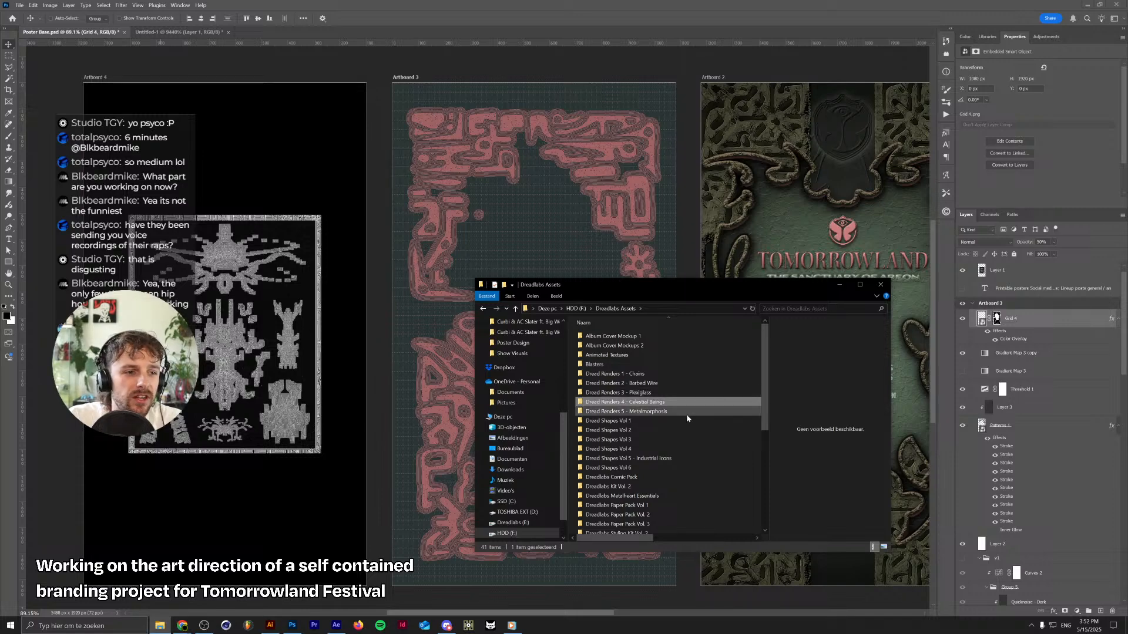
scroll(678, 458, down, 5)
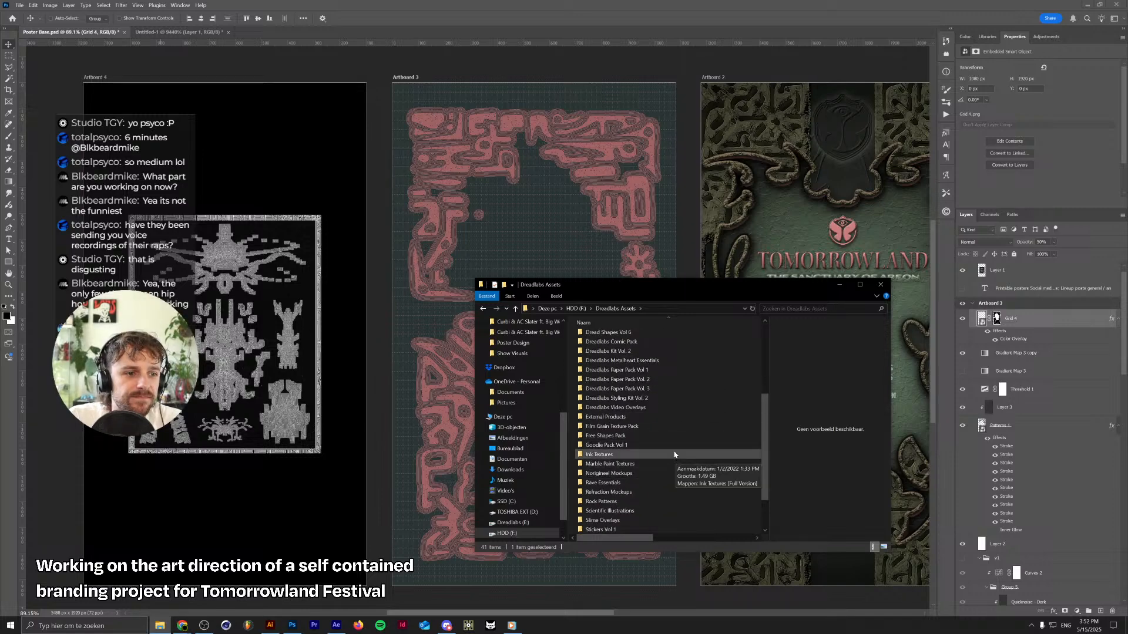
double_click(667, 455)
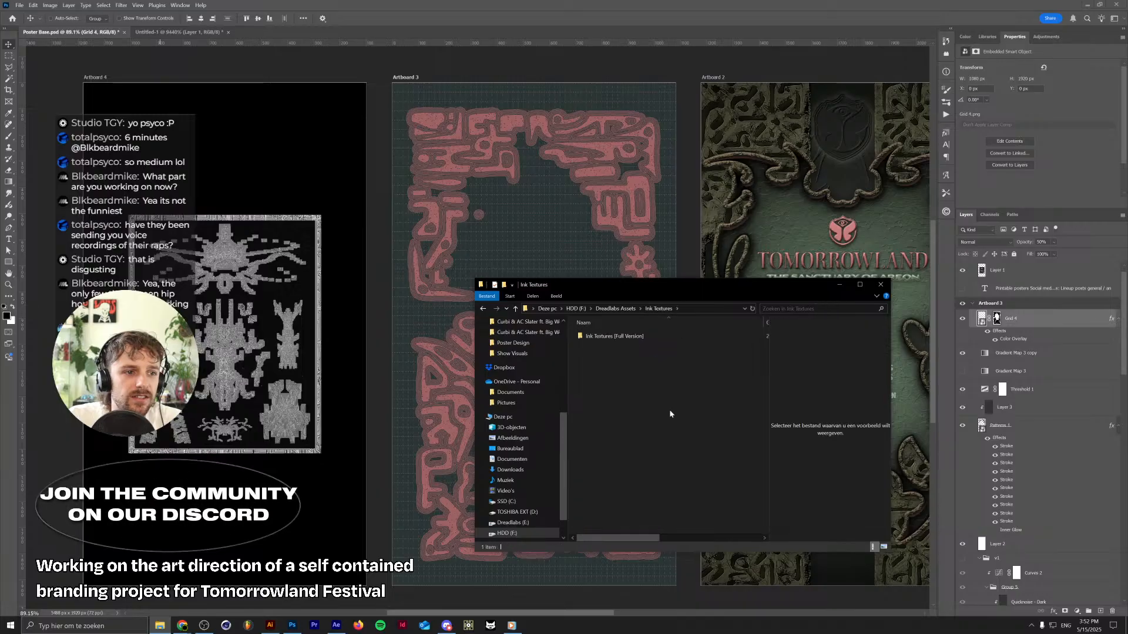
double_click(675, 336)
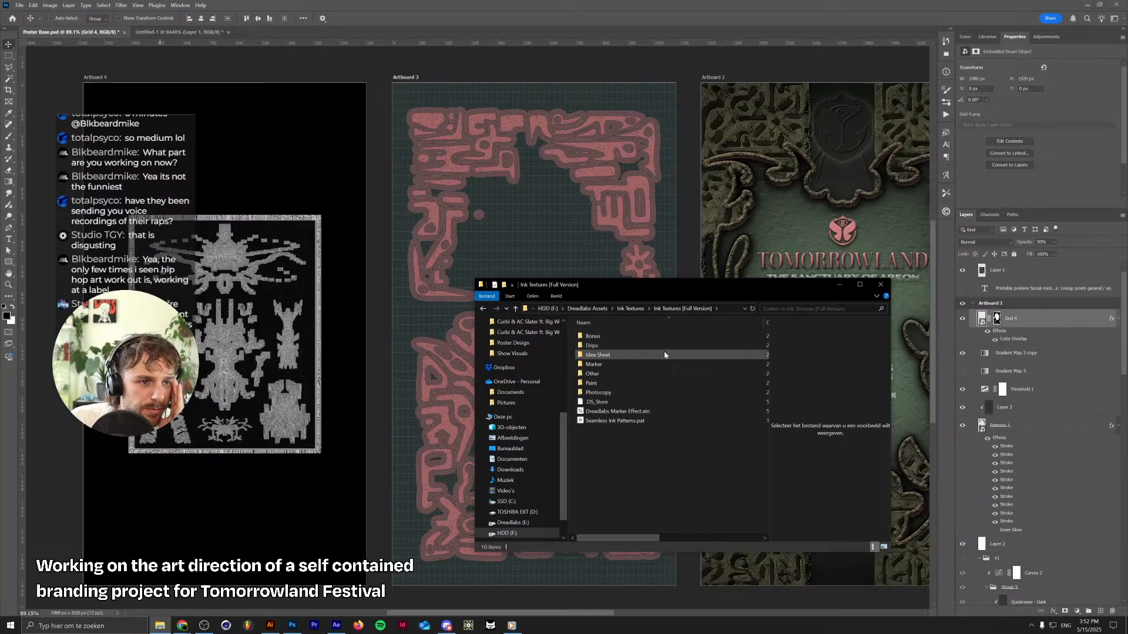
double_click(652, 376)
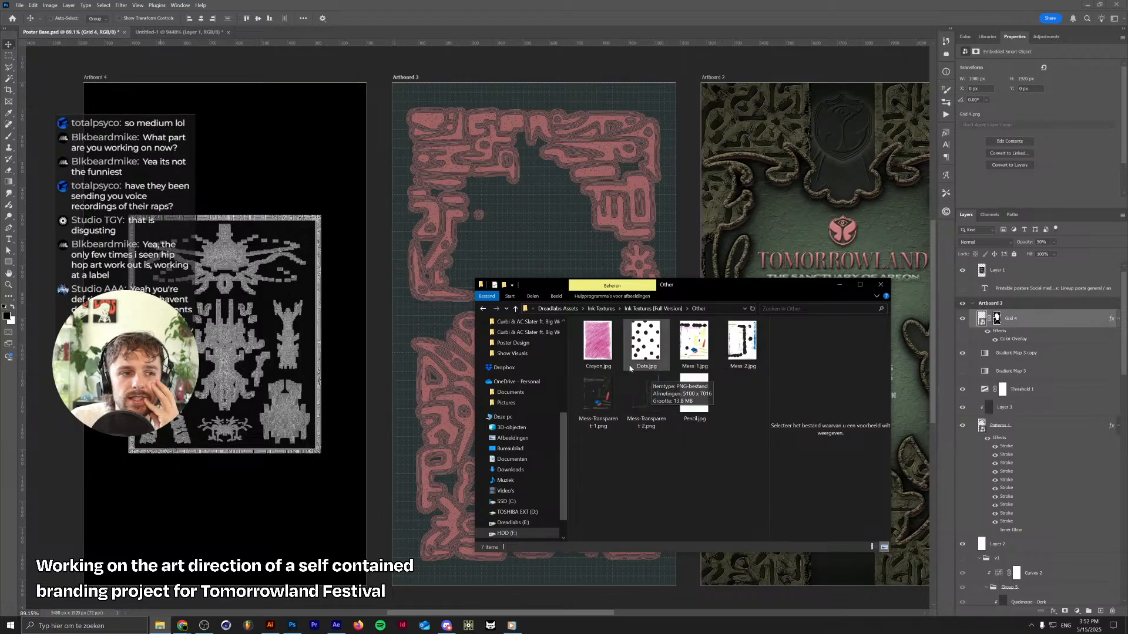
Place Crayon.jpg from the Other folder onto Artboard 3 as a new layer above Grid 4
click(605, 350)
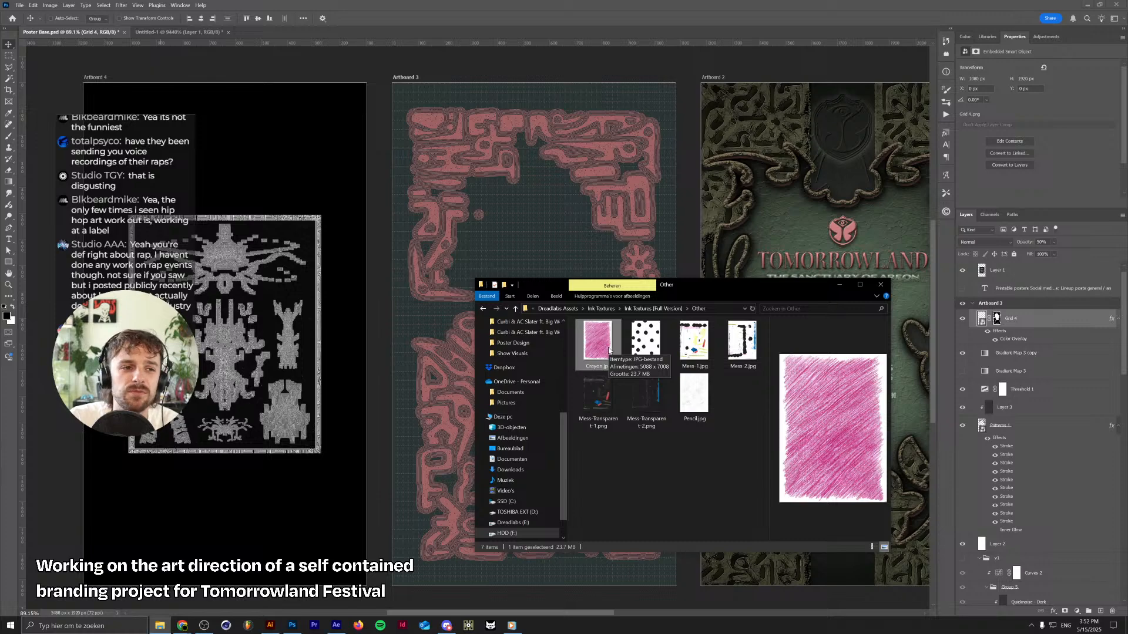
drag(609, 350, 607, 208)
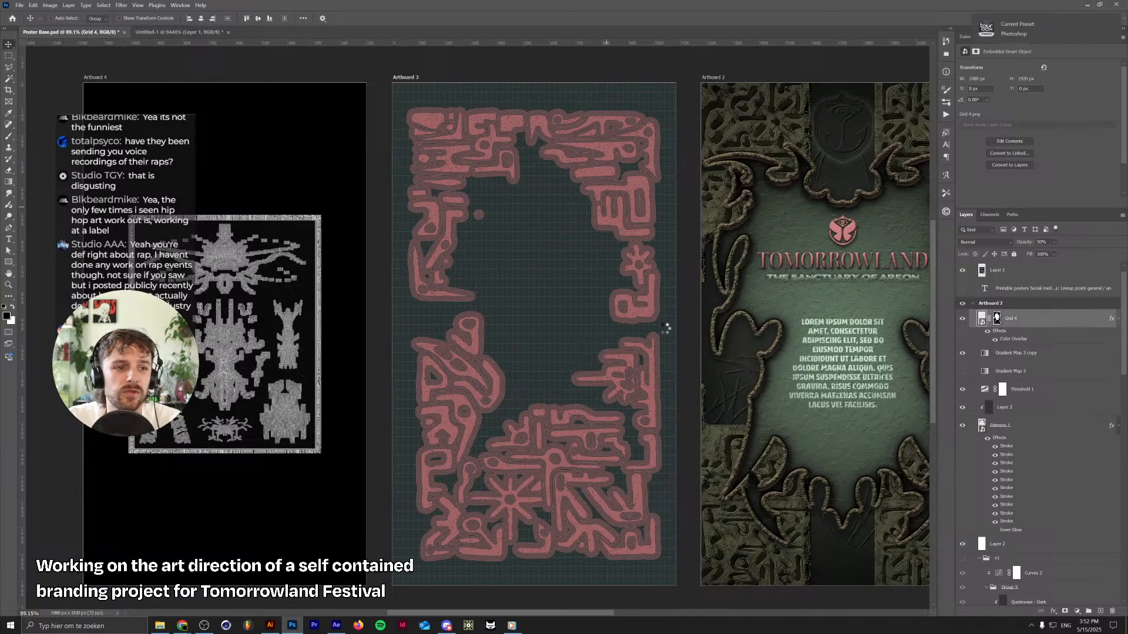
key(Return)
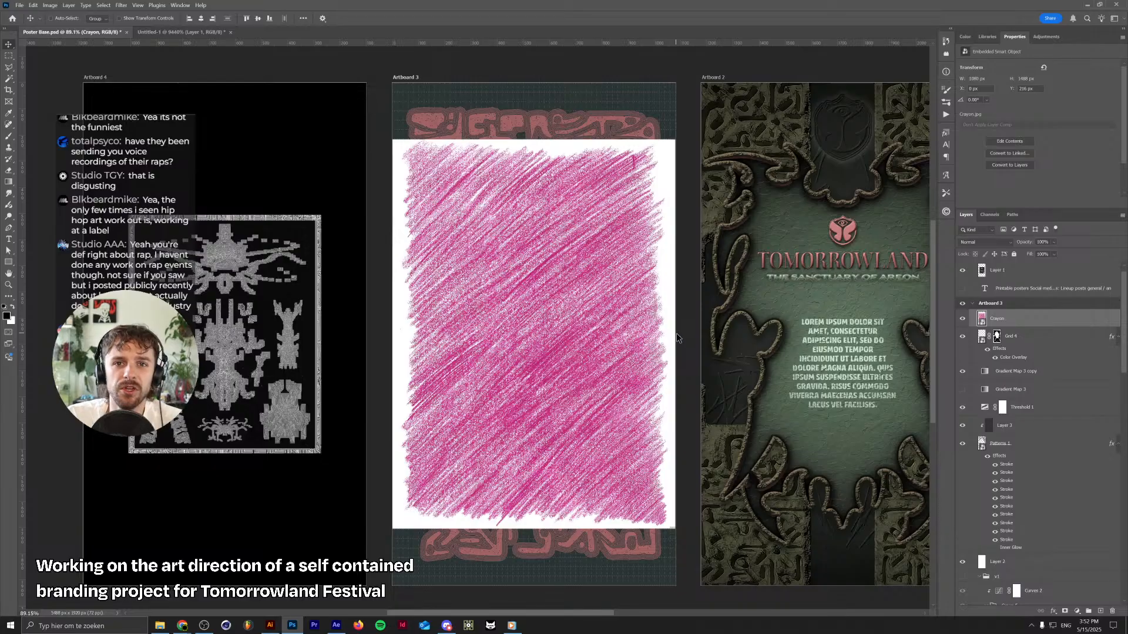
scroll(669, 335, down, 3)
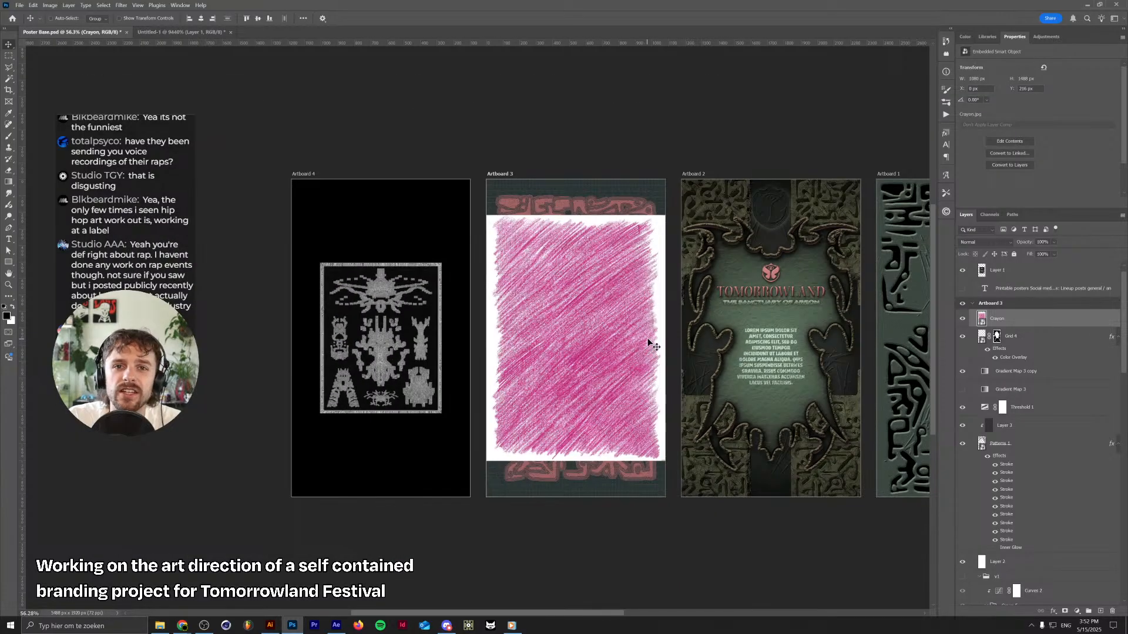
scroll(583, 336, up, 2)
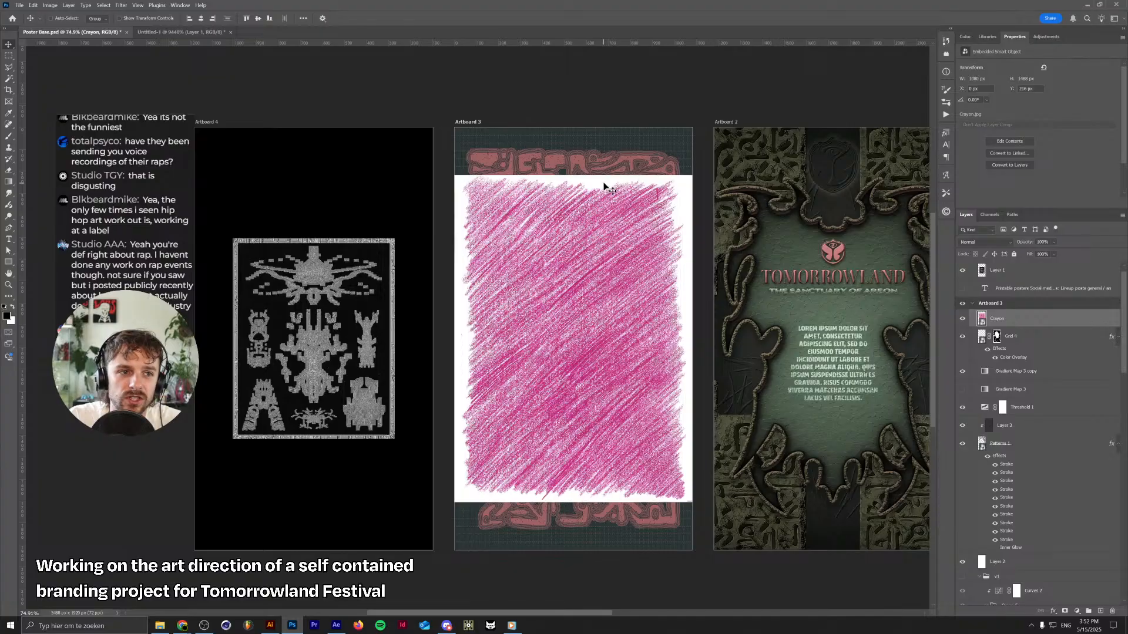
Desaturate the Crayon layer with a Hue/Saturation adjustment, setting Saturation to -100
key(ctrl+u)
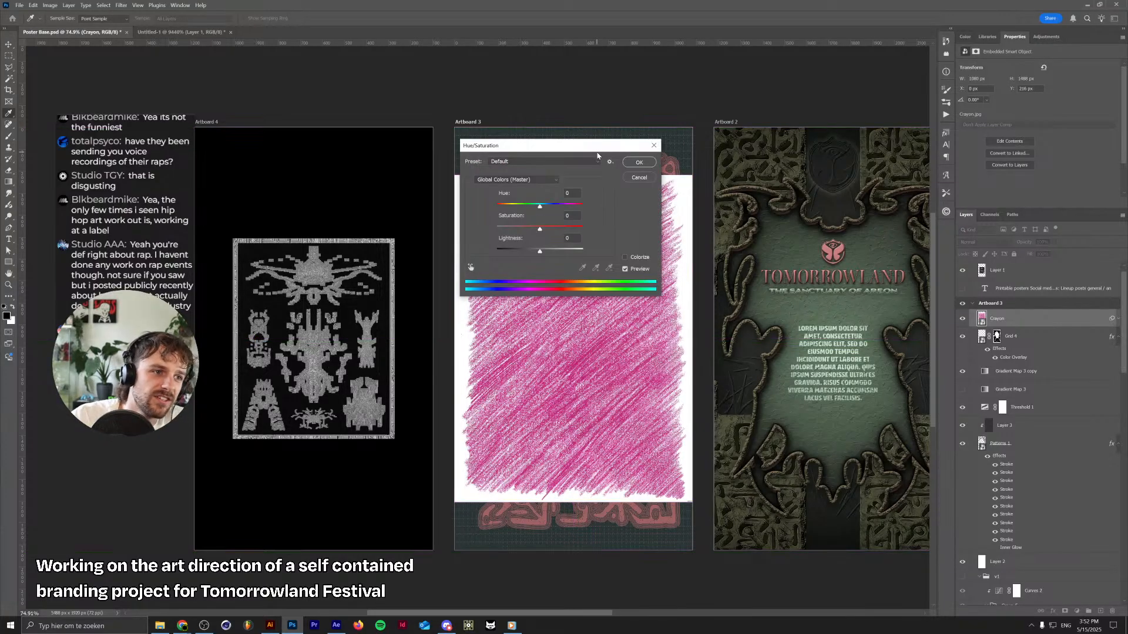
drag(499, 216, 446, 216)
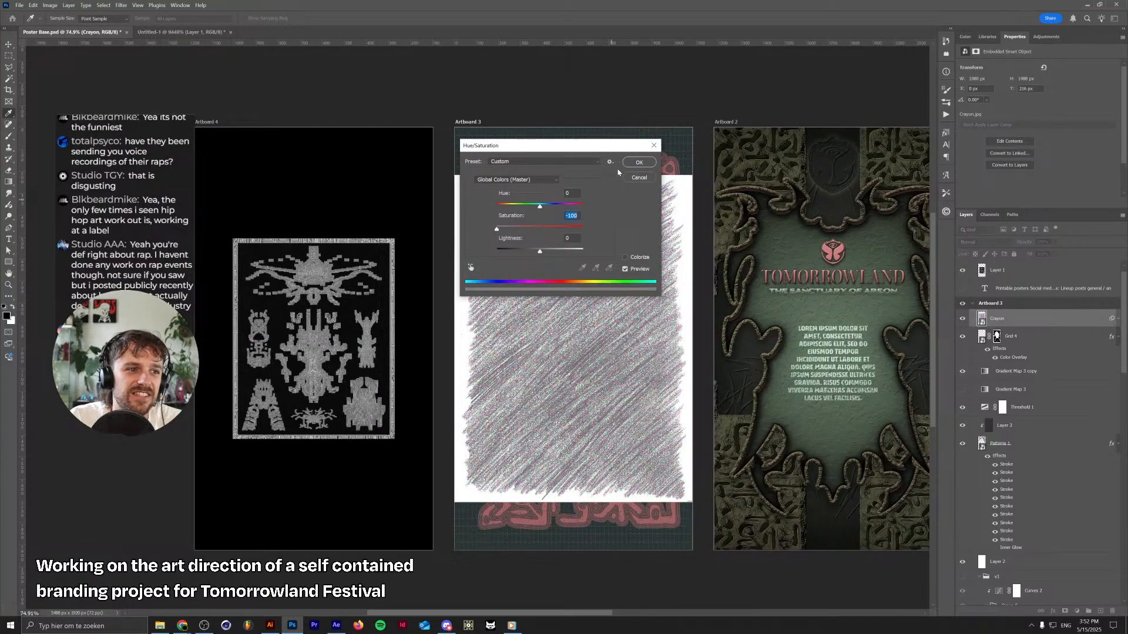
click(633, 165)
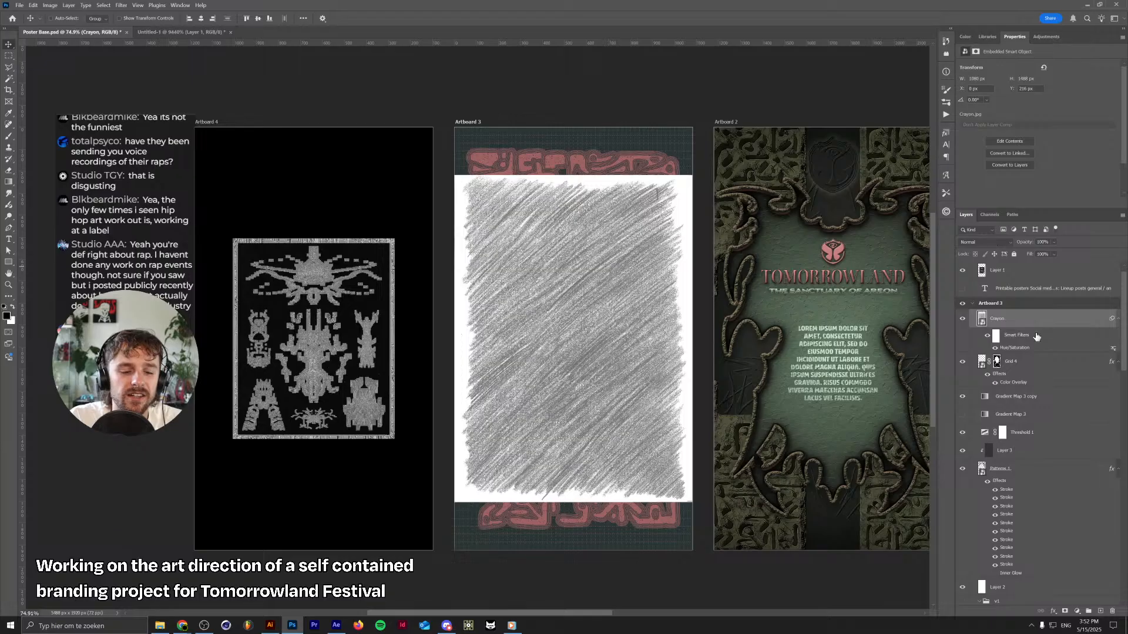
Scale up the Crayon texture proportionally until it covers the whole of Artboard 3
key(ctrl+t)
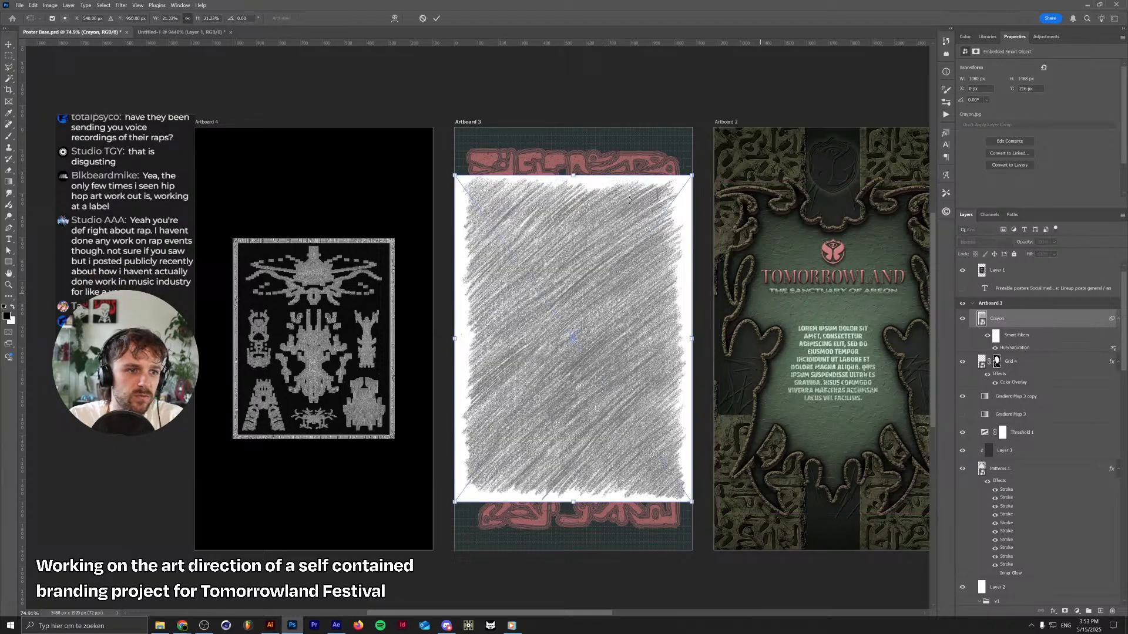
drag(573, 175, 595, 104)
key(Return)
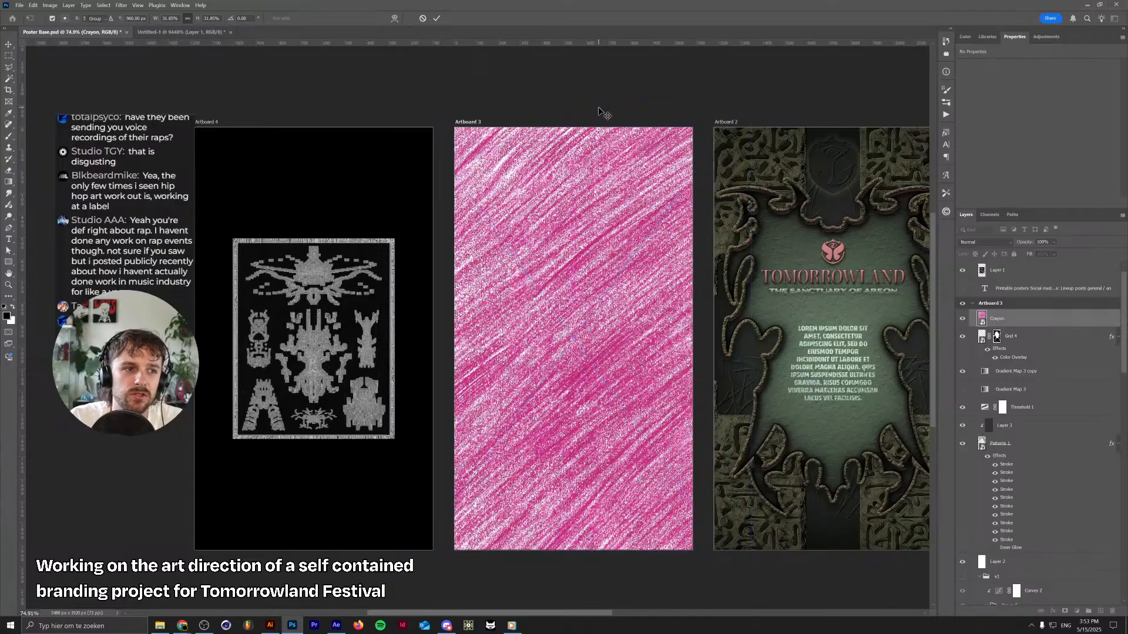
Try the Crayon layer in Multiply blend mode over the Artboard 3 artwork, and delete the layer
click(967, 242)
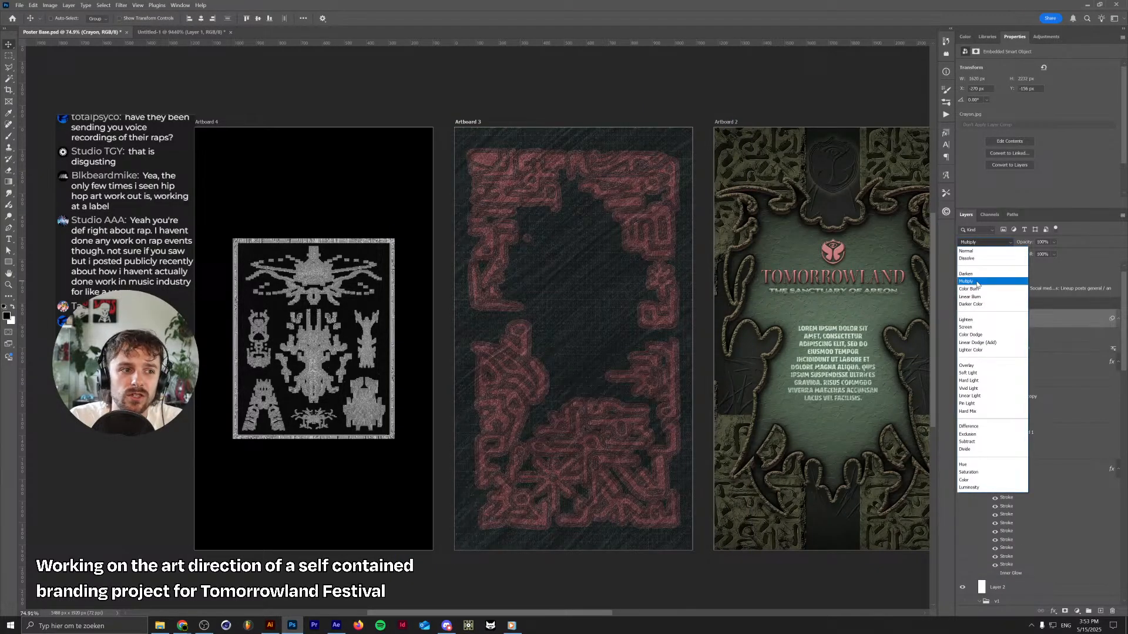
click(976, 282)
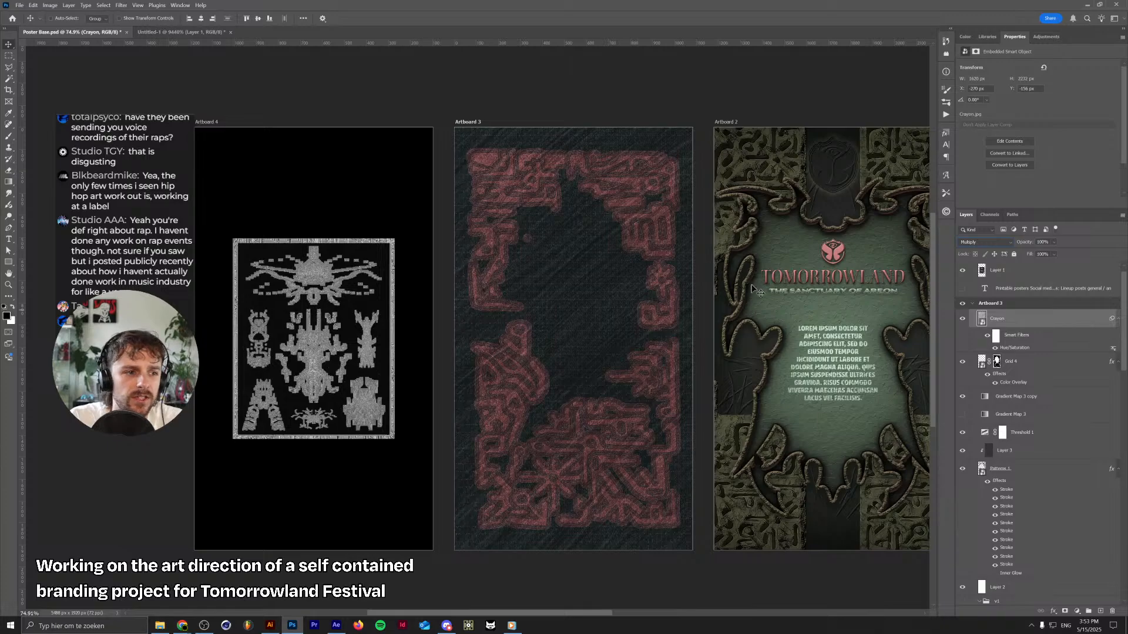
scroll(592, 344, up, 5)
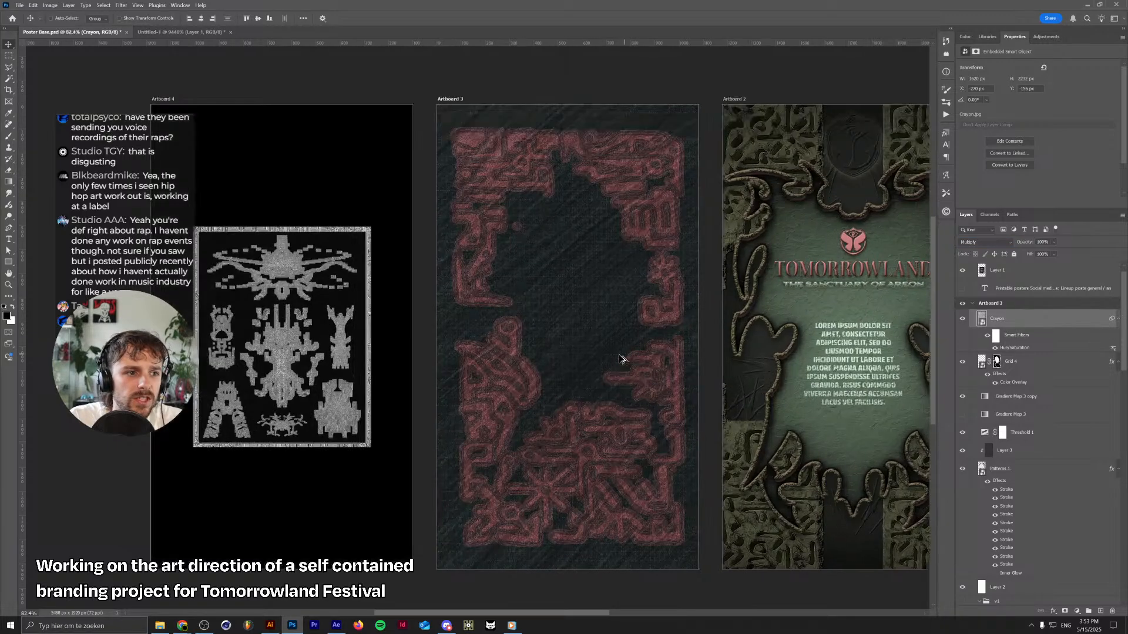
scroll(585, 354, down, 5)
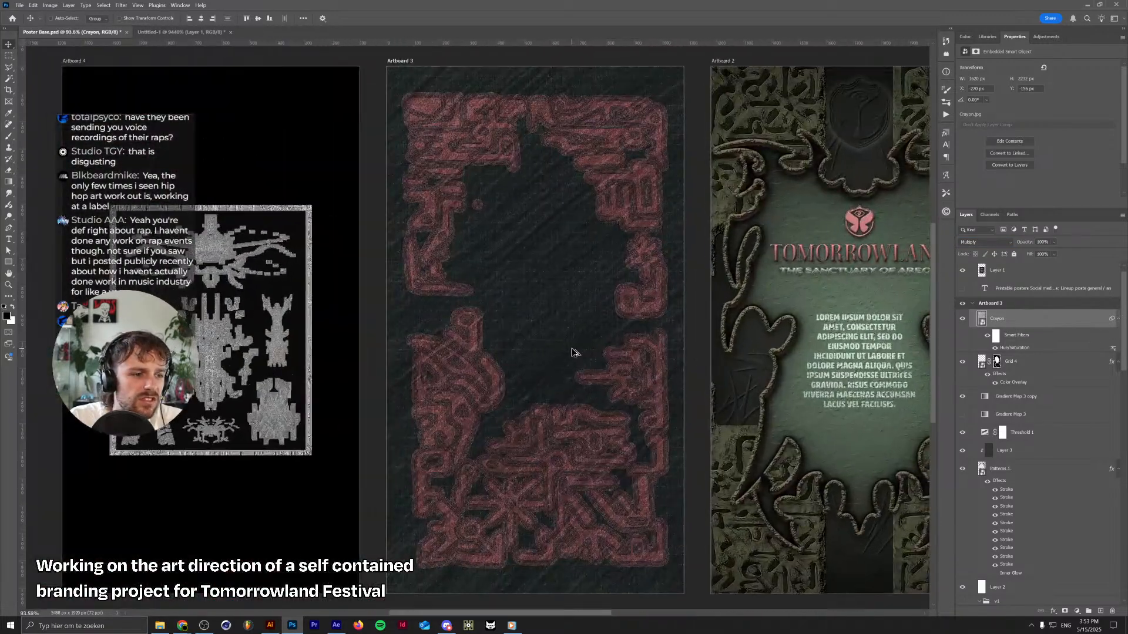
key(Delete)
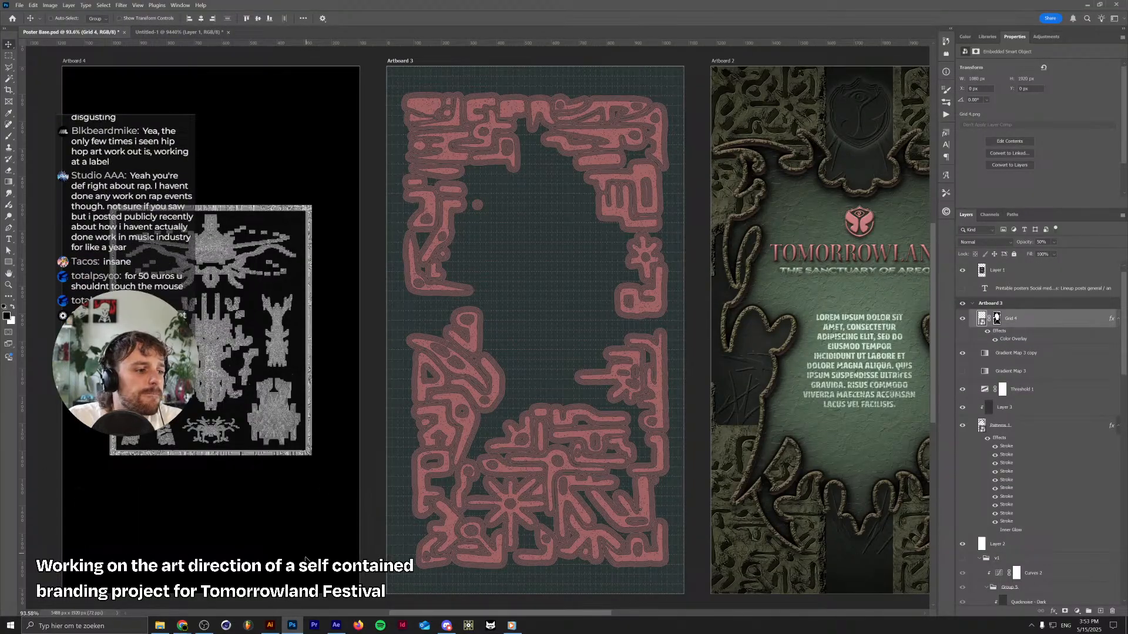
Switch to File Explorer, go back up to Ink Textures (Full Version), and open its Photocopy folder
click(160, 626)
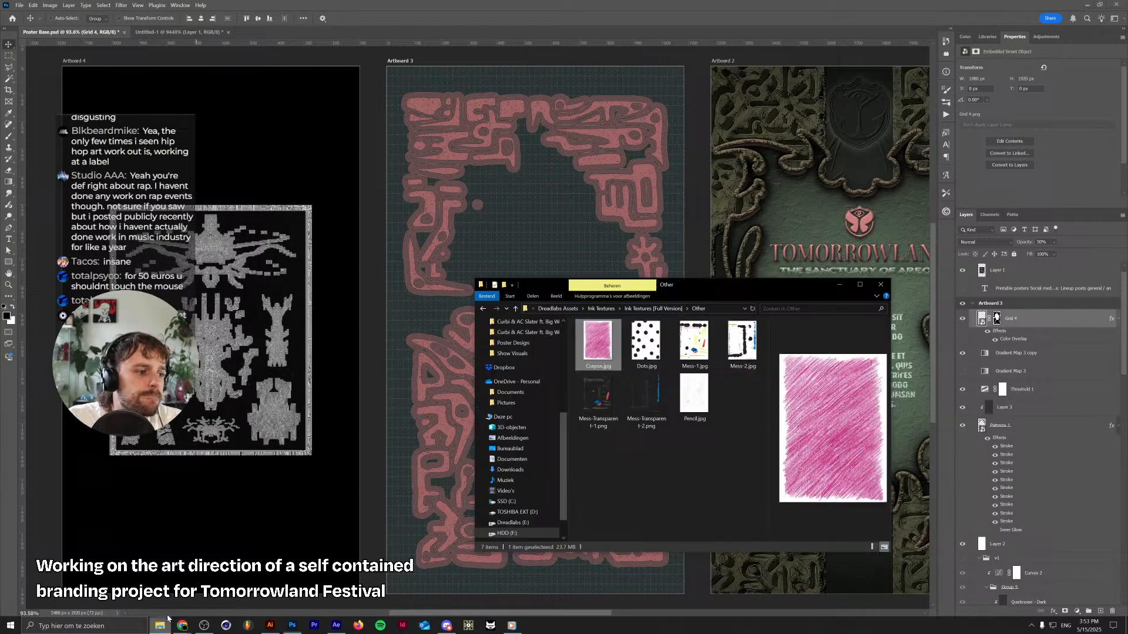
click(661, 312)
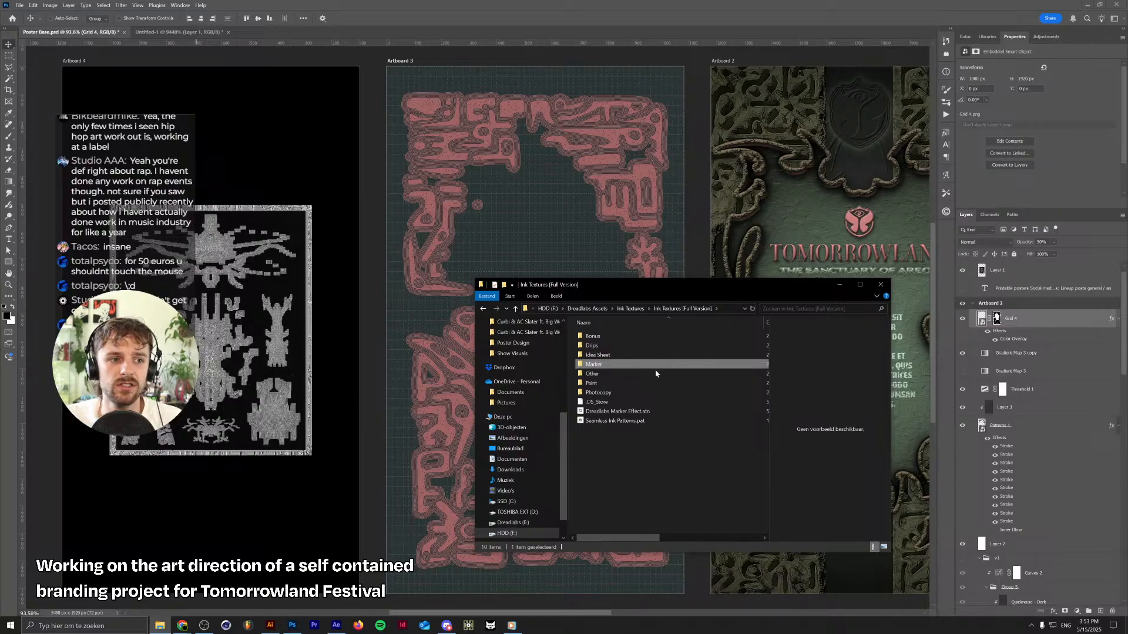
click(641, 393)
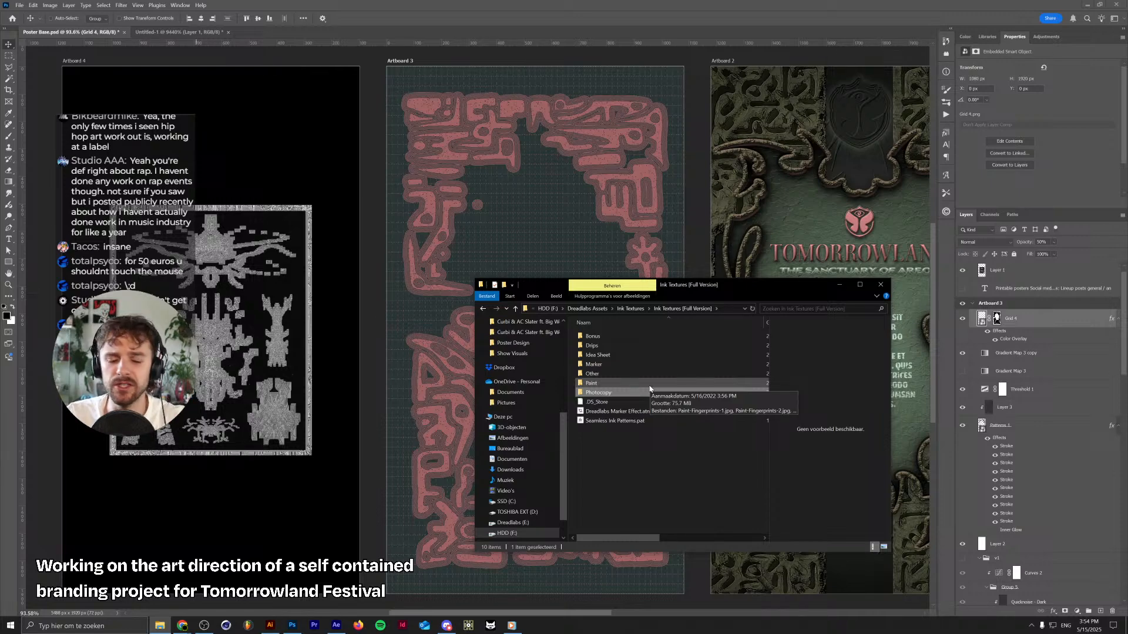
click(646, 391)
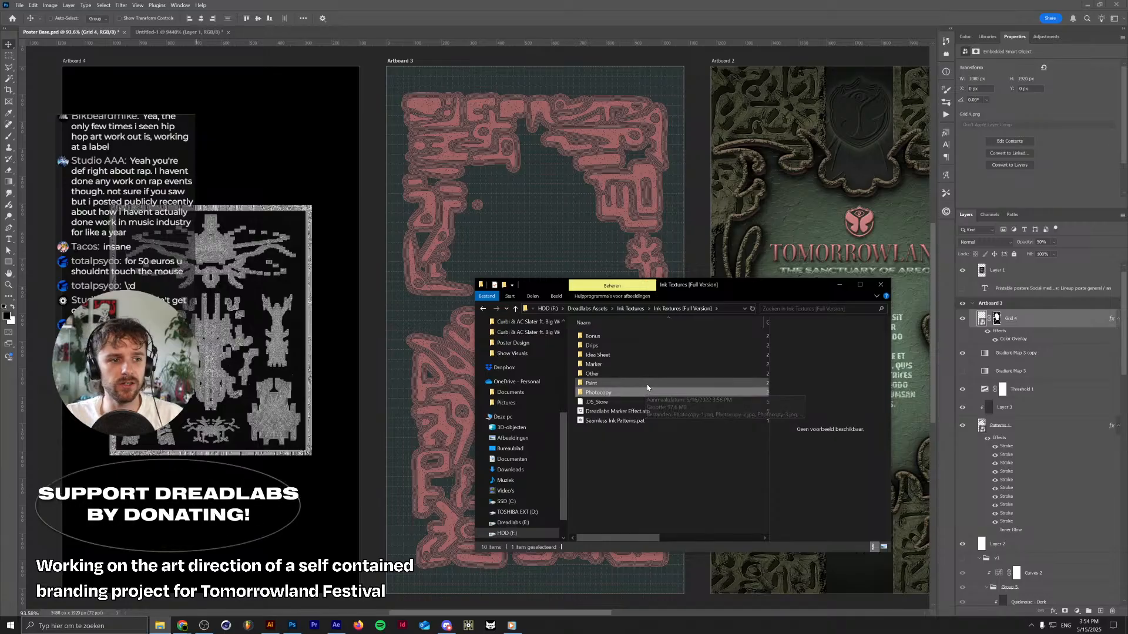
double_click(648, 392)
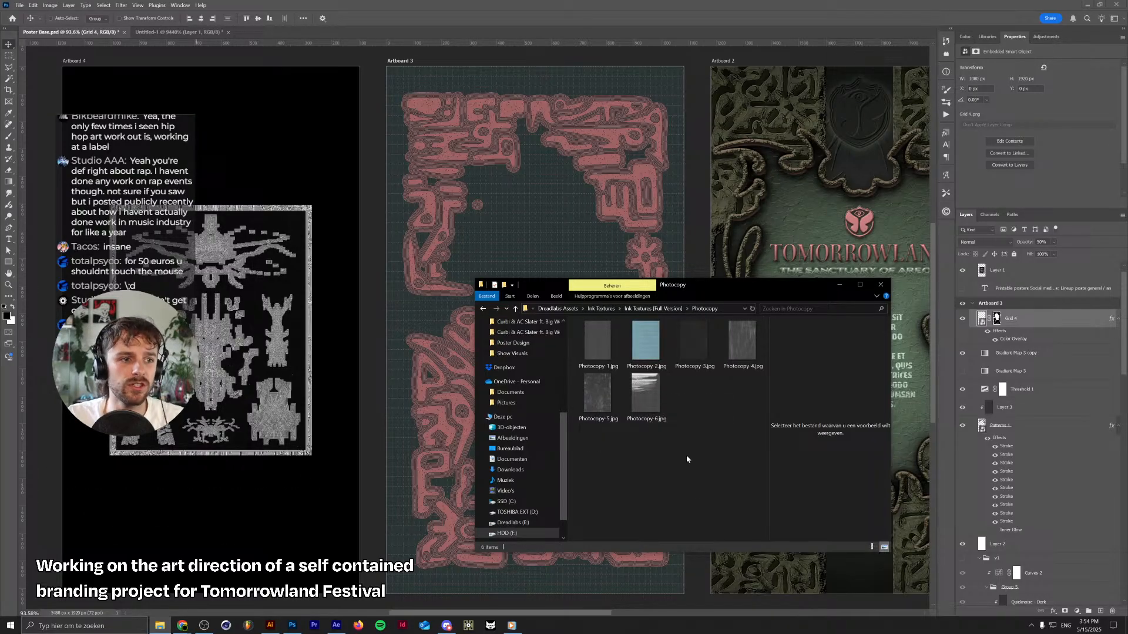
Place Photocopy-5.jpg centred on Artboard 3, scaled to about 247% so it covers the full artboard
drag(612, 402, 594, 248)
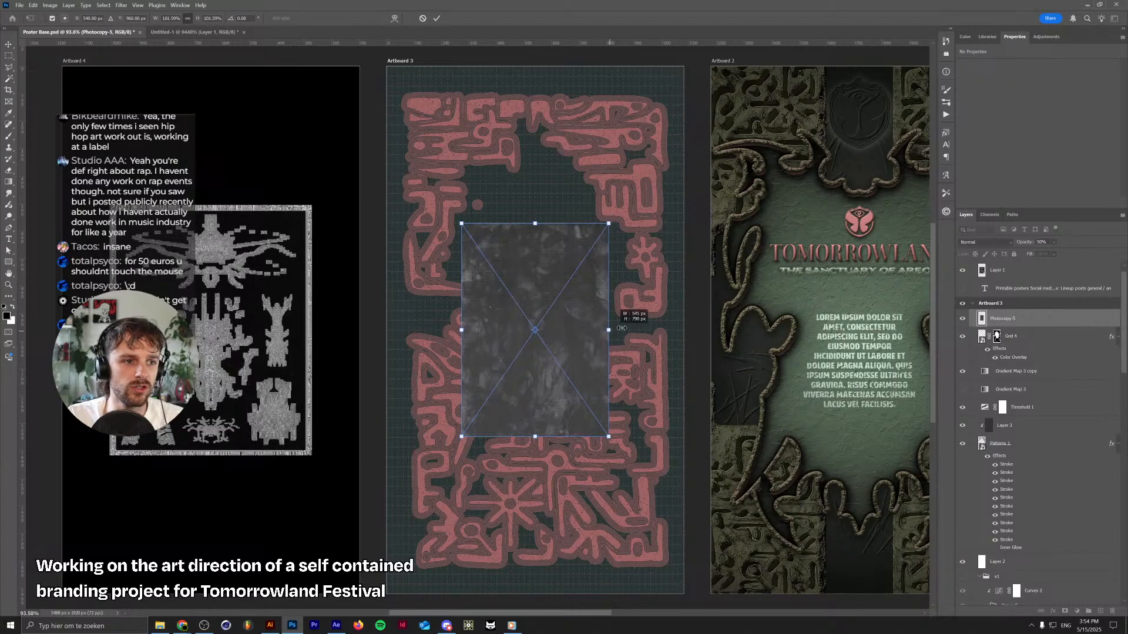
drag(622, 328, 722, 324)
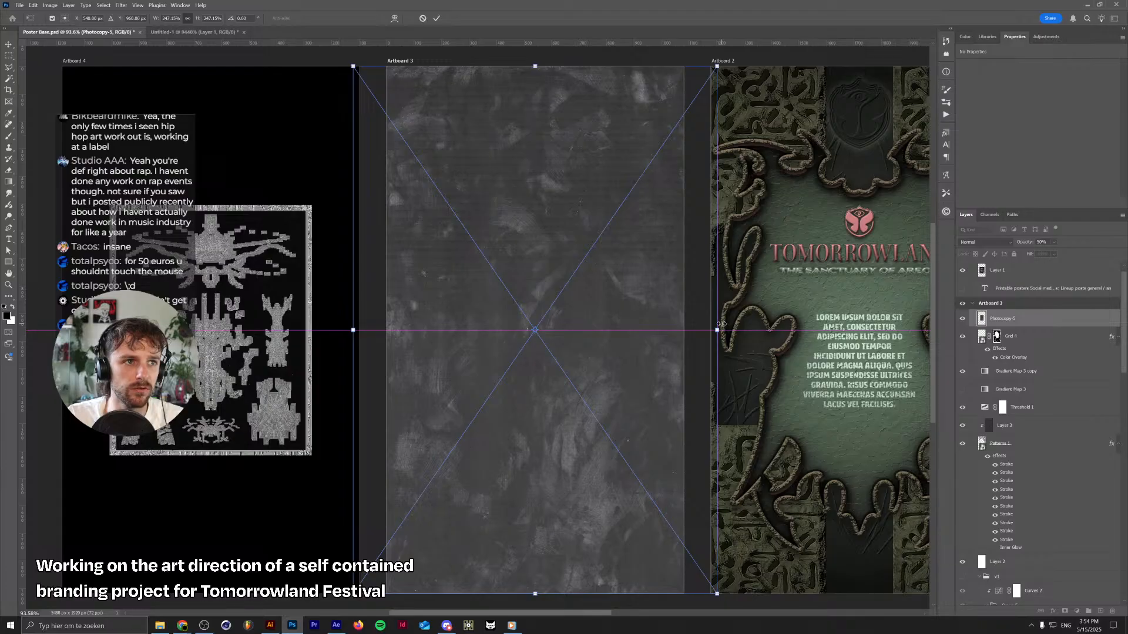
key(Return)
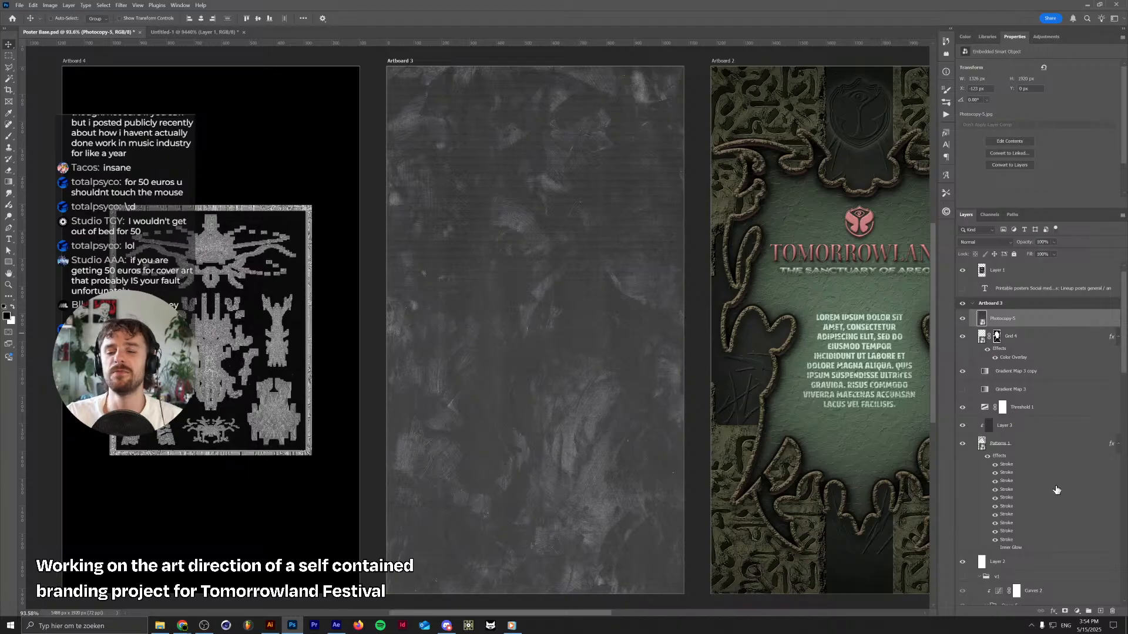
Collapse the v1 group on Artboard 3 and move the Photocopy-5 layer between Patterns 1 and Layer 2
scroll(1032, 325, down, 3)
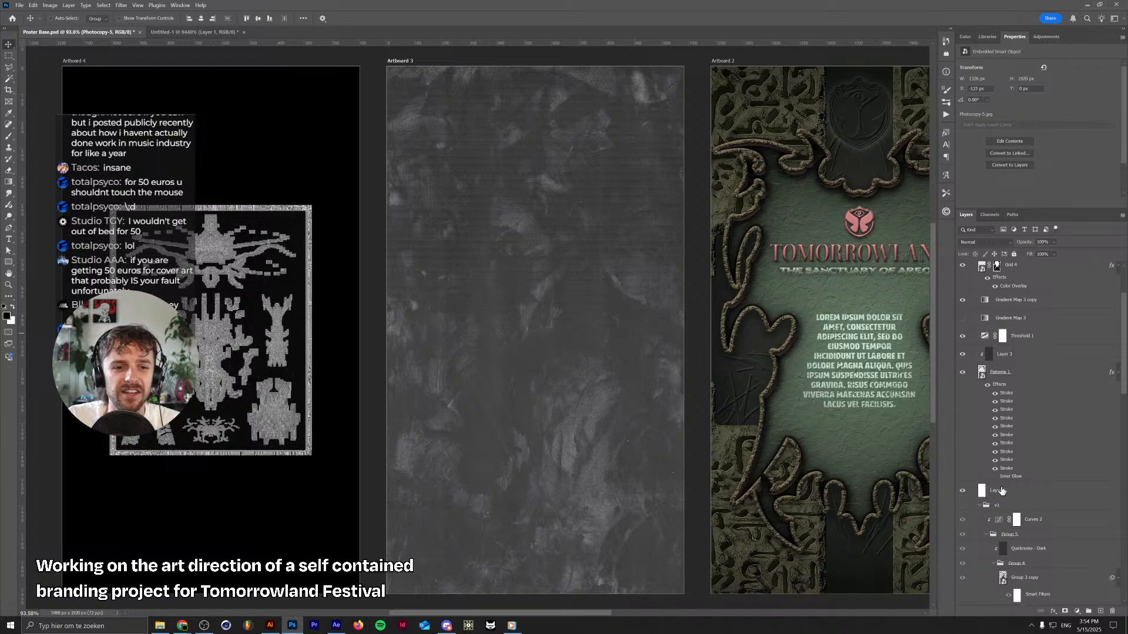
click(980, 507)
scroll(1042, 361, up, 2)
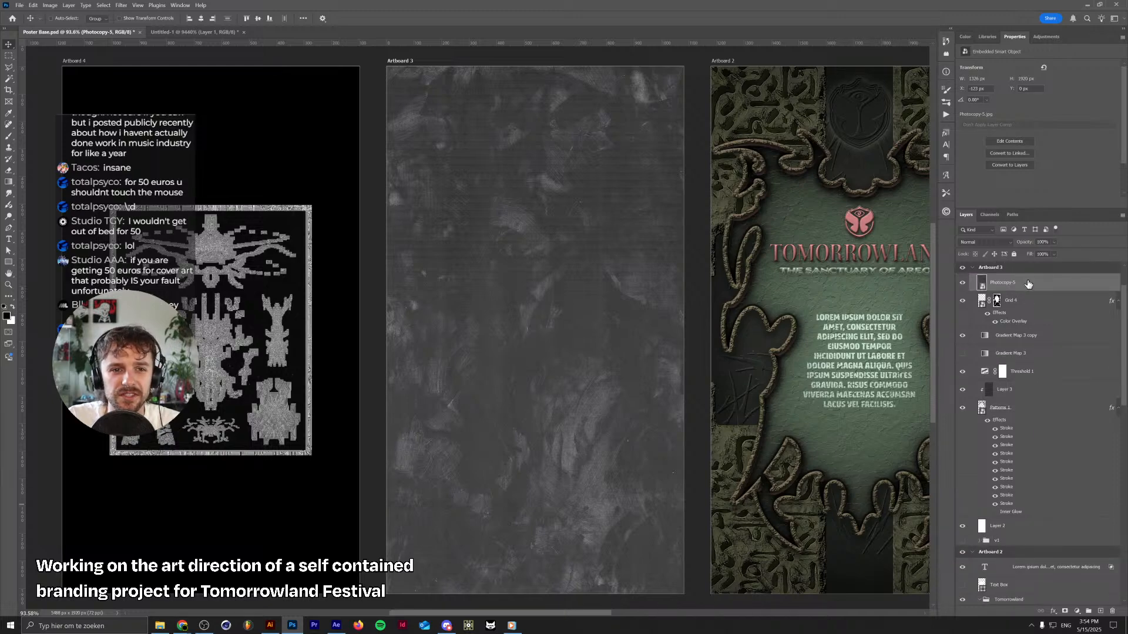
drag(1028, 284, 1041, 517)
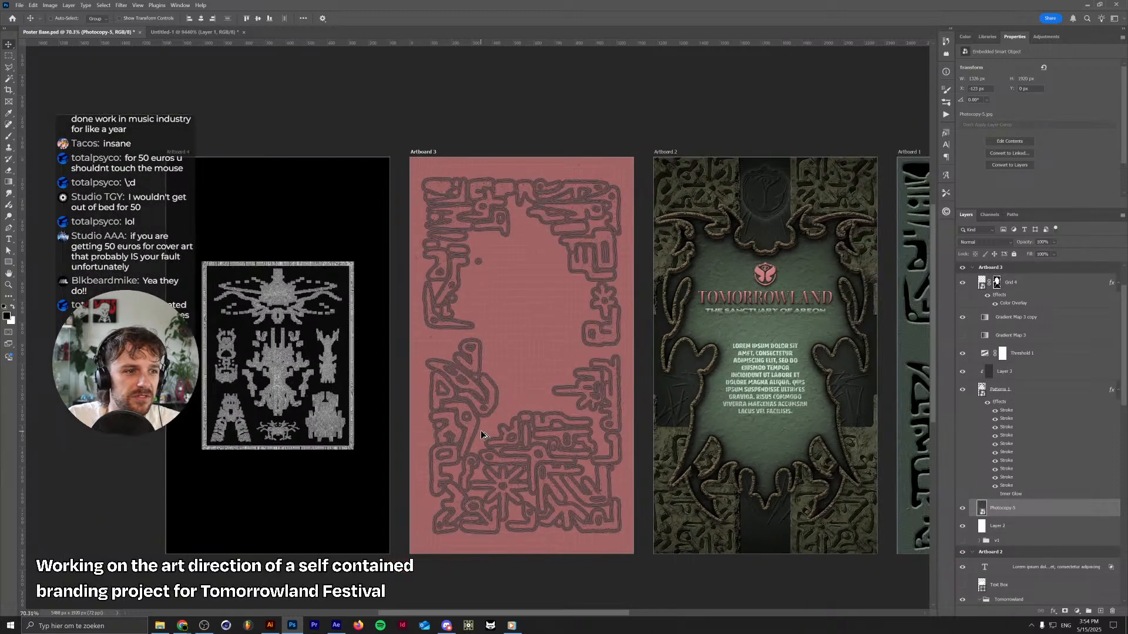
Invert the Photocopy-5 texture and inspect the pattern artwork on Artboard 3 up close
key(ctrl+i)
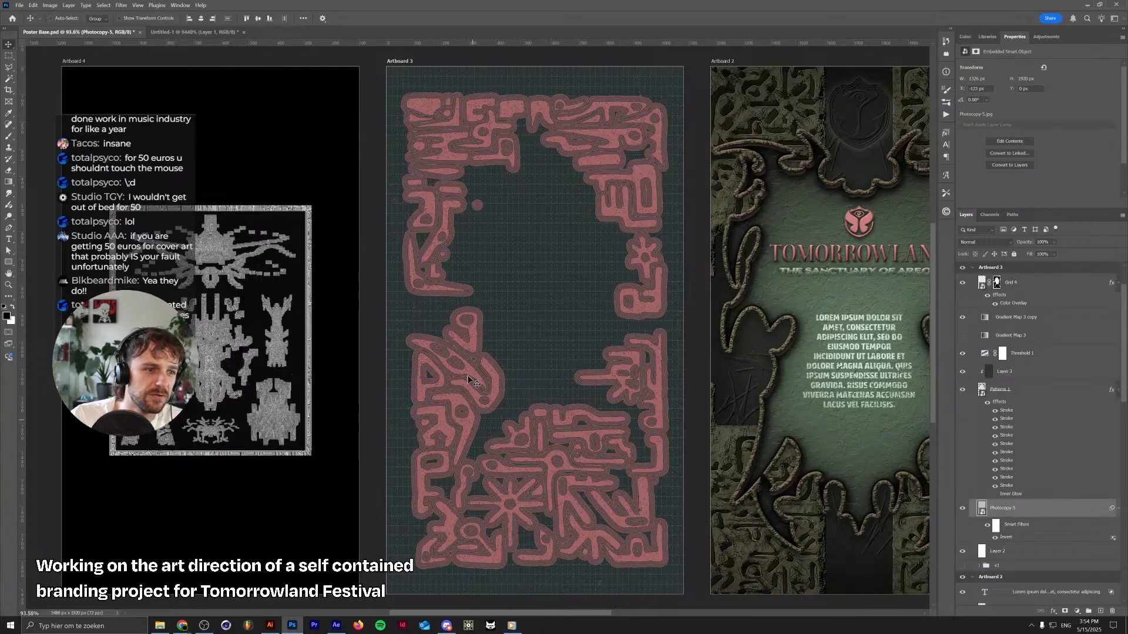
scroll(492, 304, up, 3)
scroll(492, 304, down, 1)
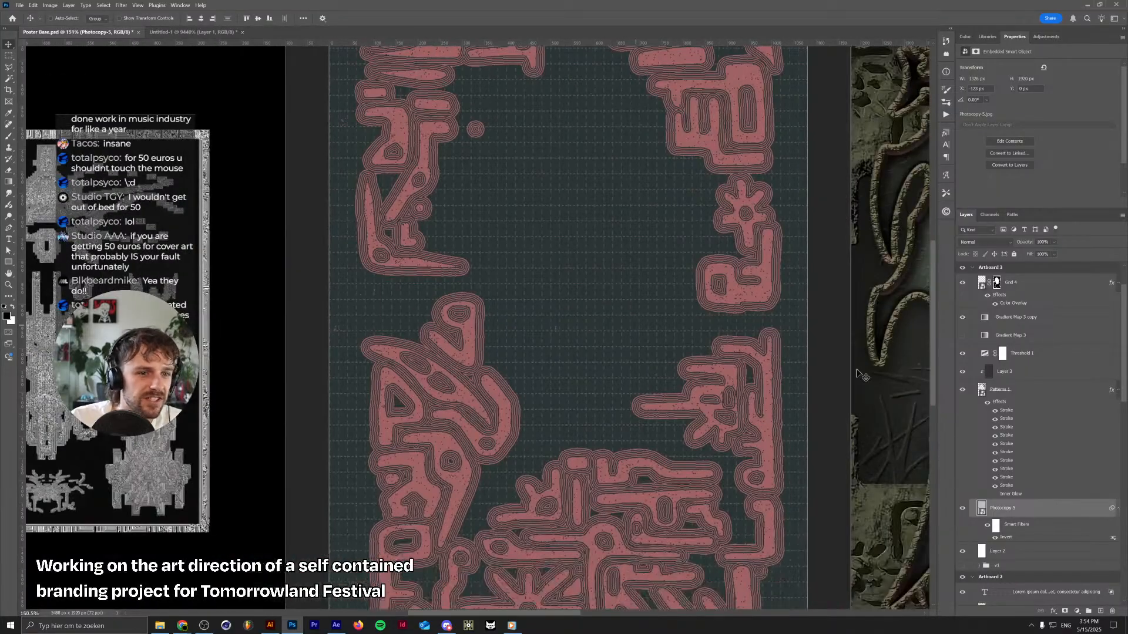
Clip the Threshold 1 adjustment to the Patterns 1 layer and review the whole of Artboard 3
alt+click(1026, 360)
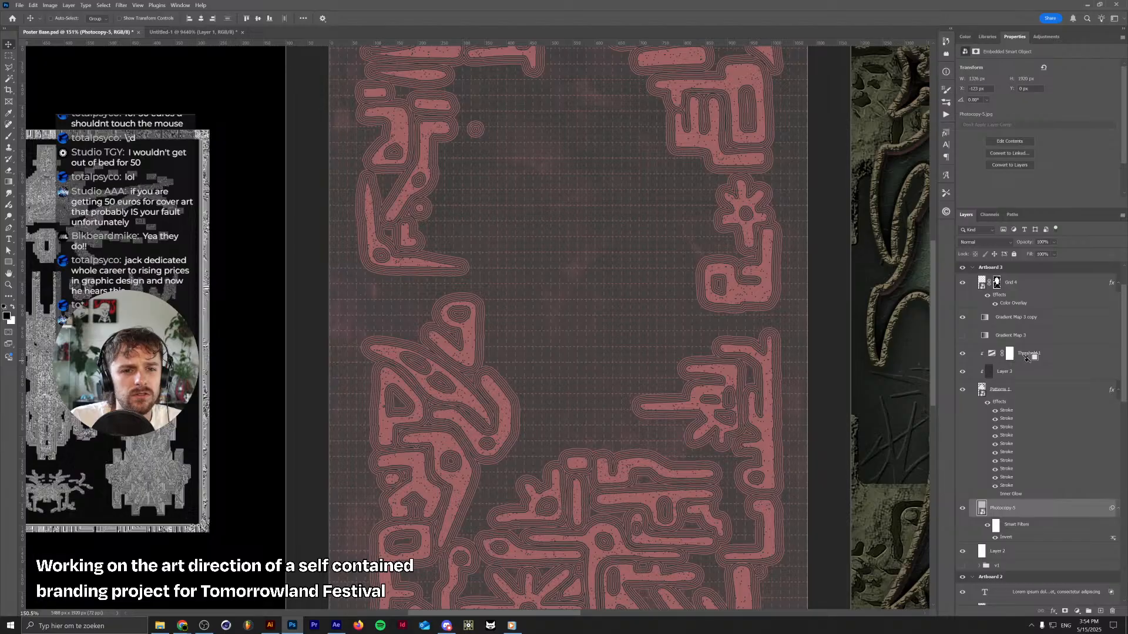
scroll(678, 482, down, 5)
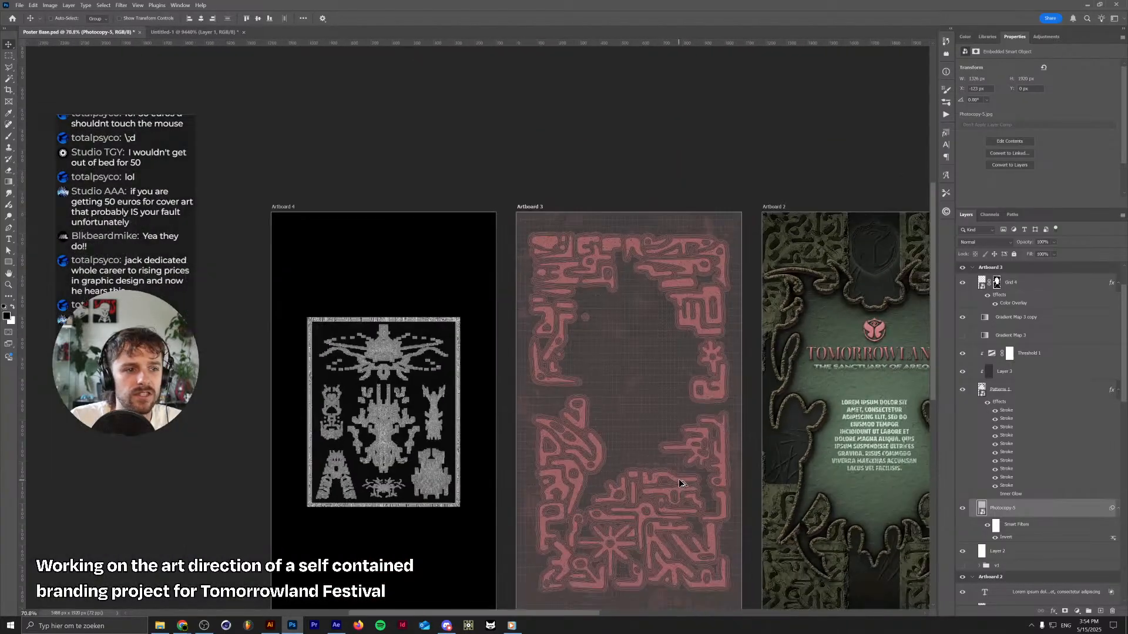
Undo the clipping of the Threshold 1 adjustment and the inversion of the Photocopy-5 texture on Artboard 3
scroll(692, 474, up, 3)
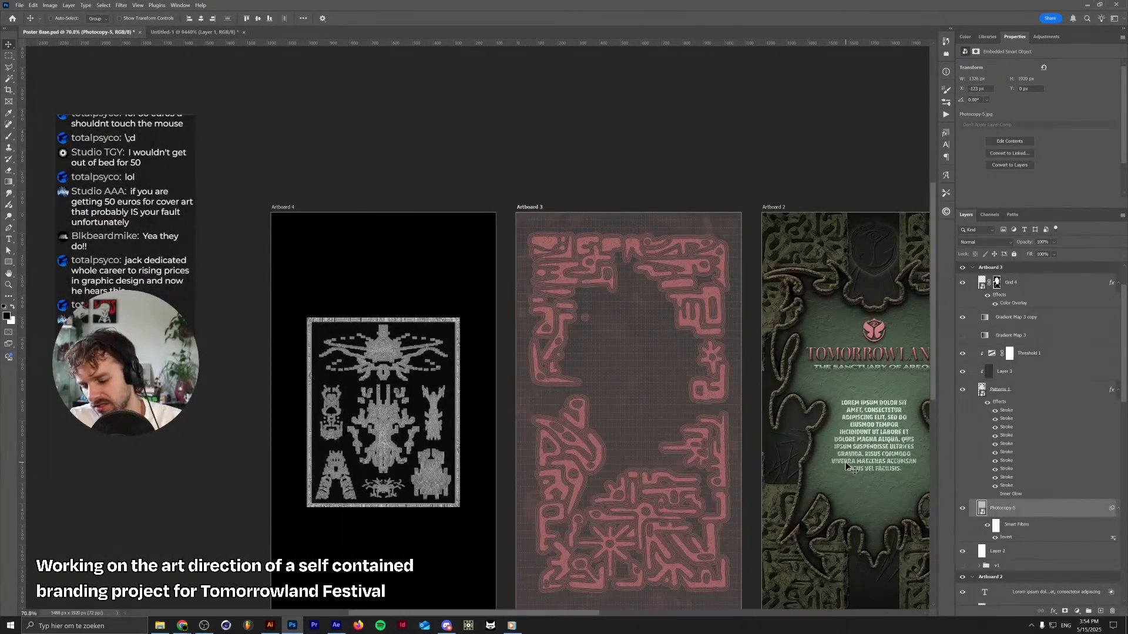
key(ctrl+z)
key(ctrl+z)
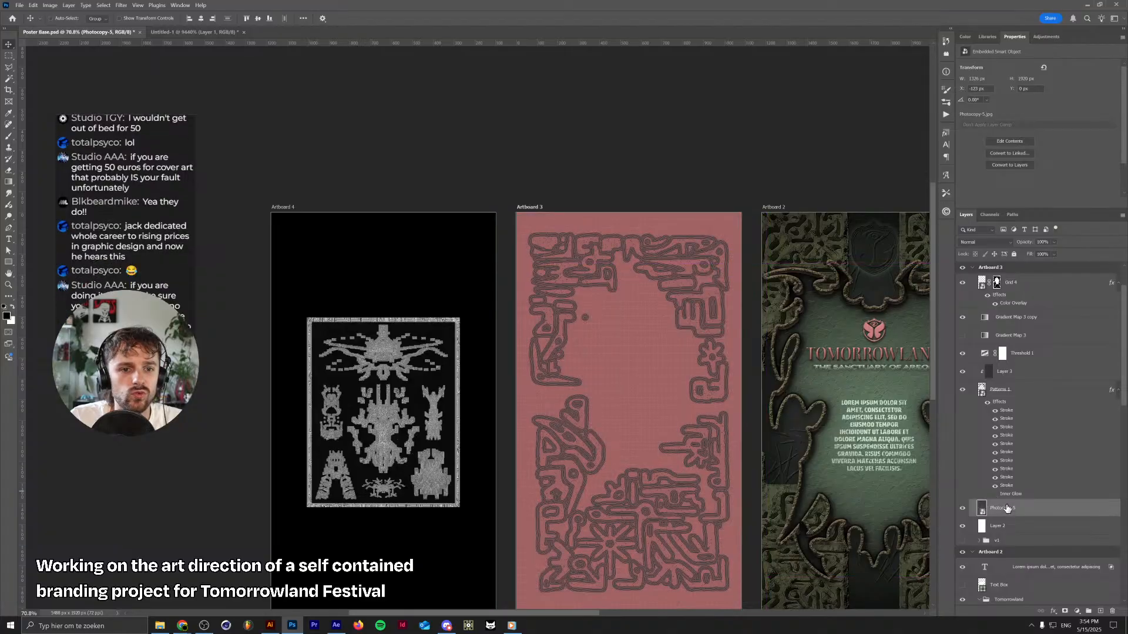
Try the Photocopy-5 texture directly beneath the Grid 4 layer and delete it from Artboard 3
drag(1008, 508, 1053, 301)
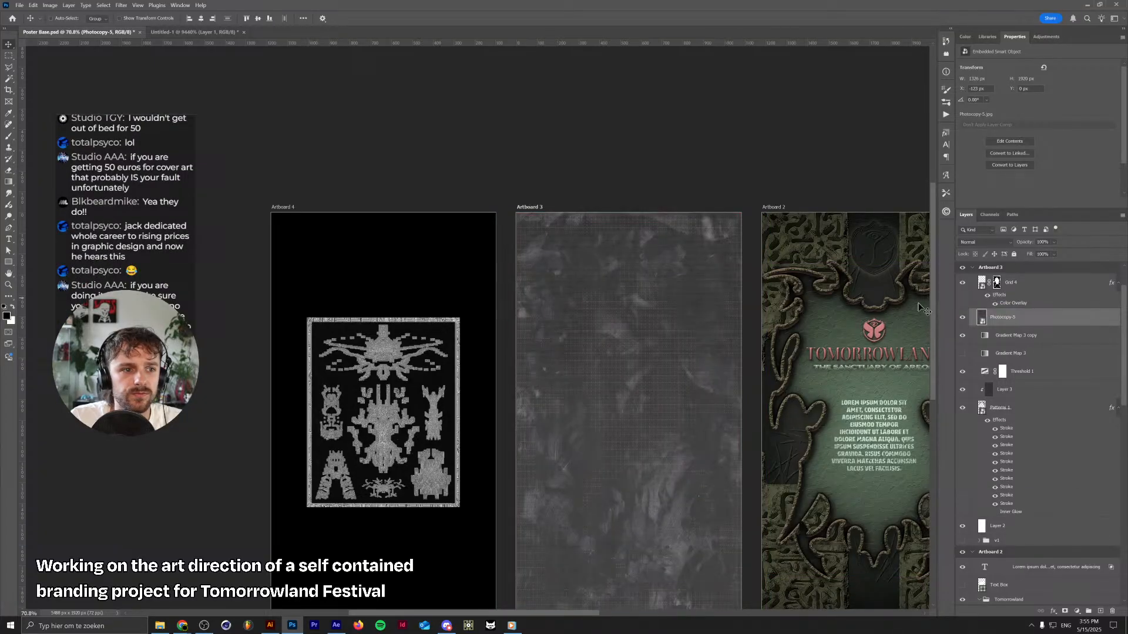
scroll(634, 403, up, 3)
key(Delete)
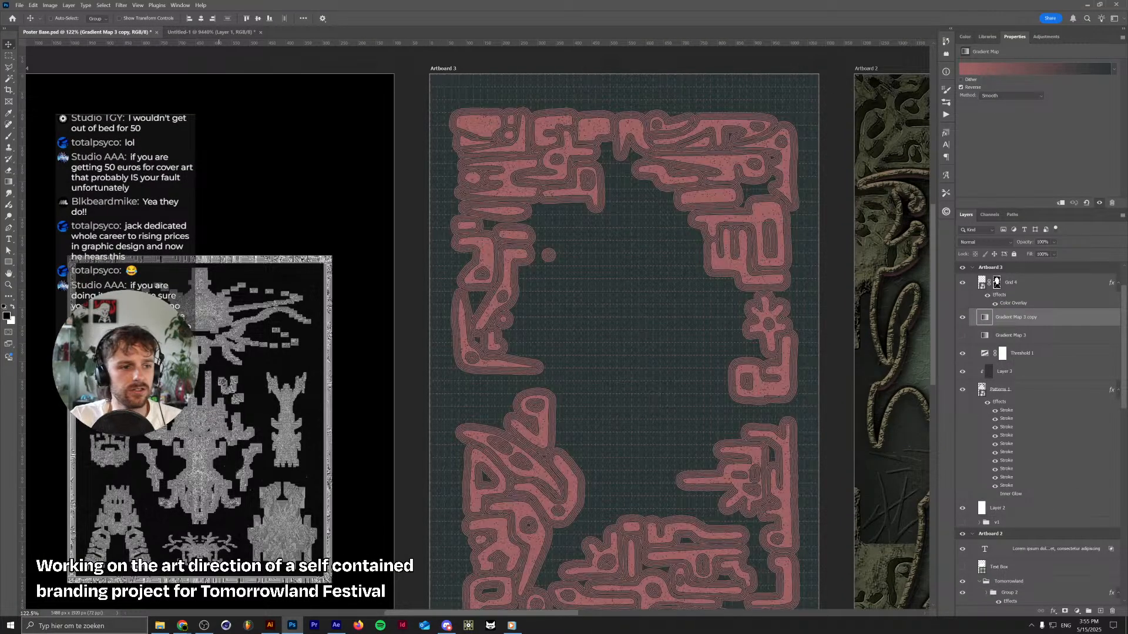
Switch to File Explorer and look through the Dreadlabs Assets folder on HDD (F:) for other texture or shape packs
click(160, 625)
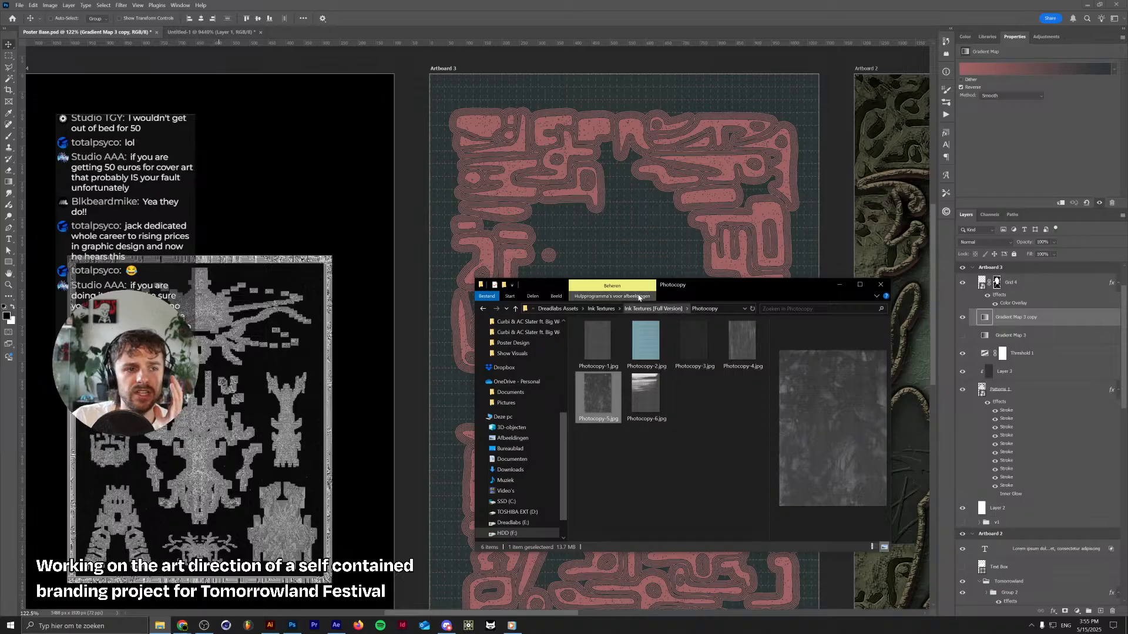
click(604, 309)
click(605, 309)
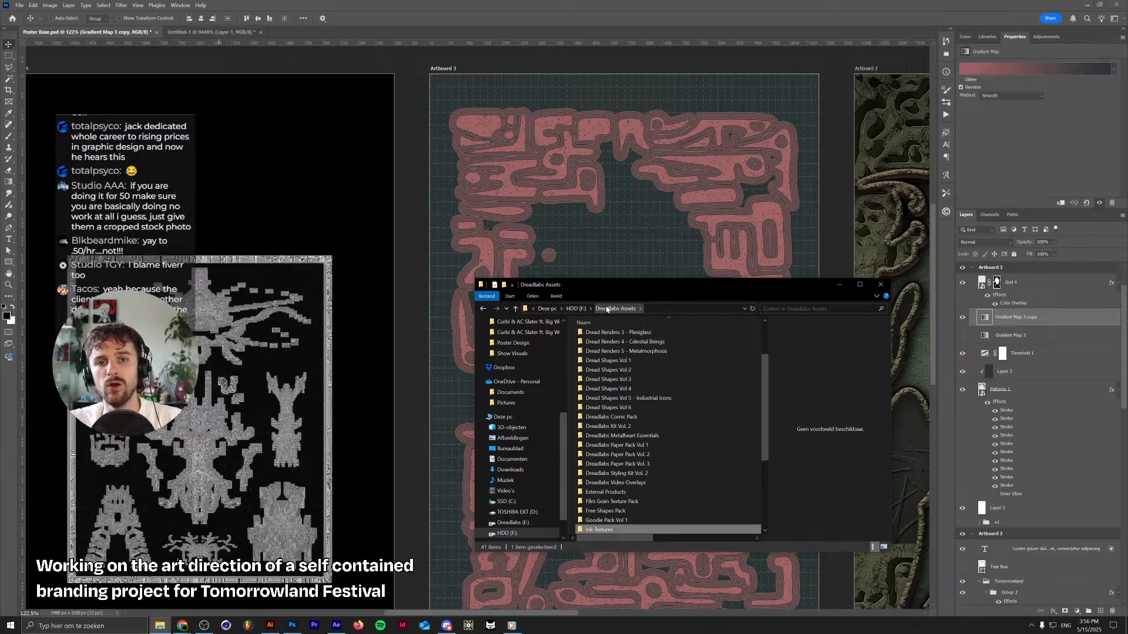
scroll(659, 481, down, 4)
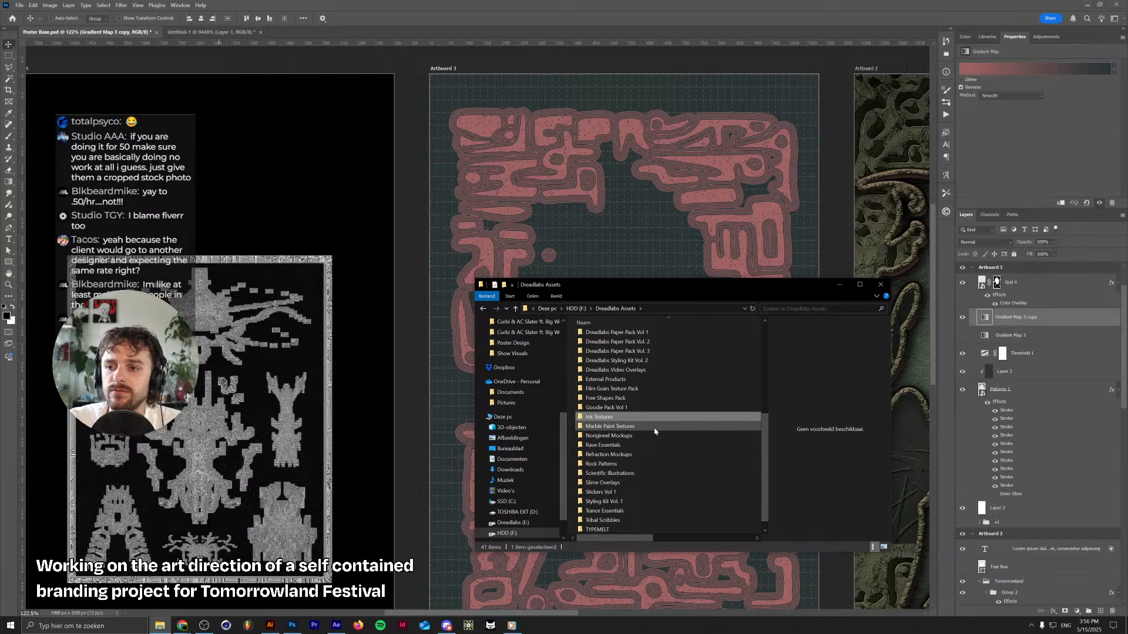
click(666, 400)
scroll(666, 400, down, 1)
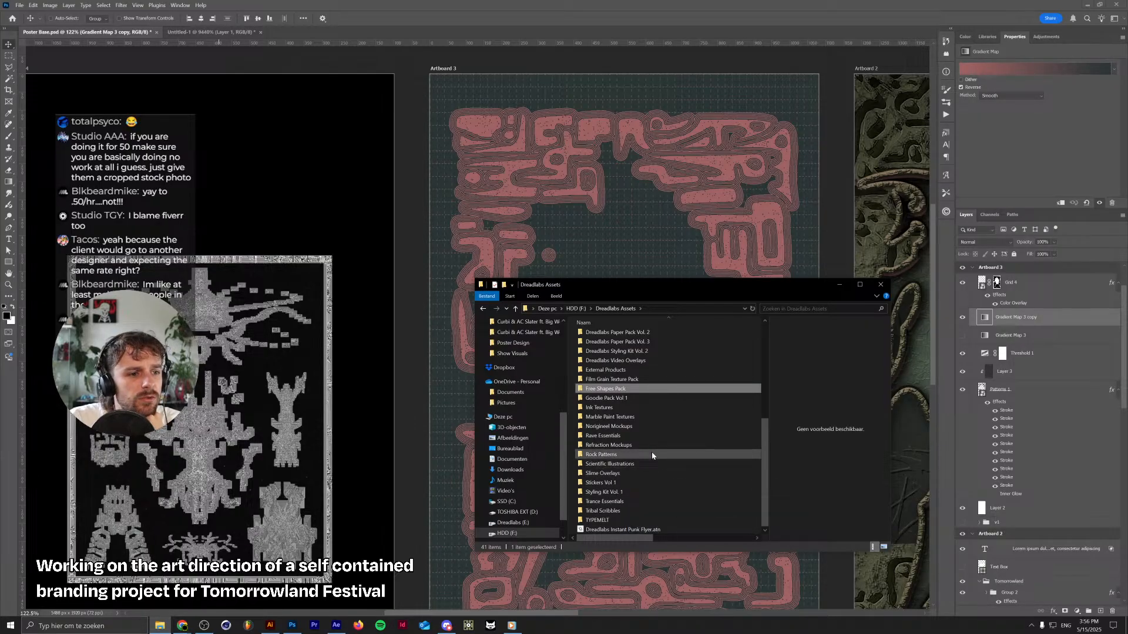
scroll(659, 427, up, 7)
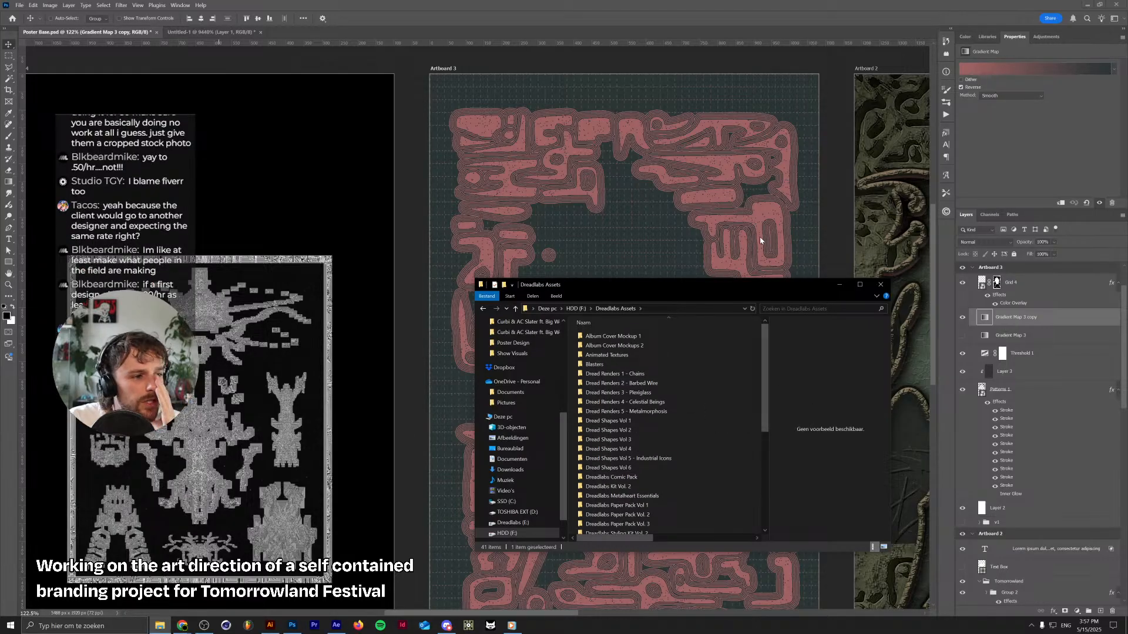
Return to Photoshop, delete the Grid 4 layer from Artboard 3 and compare its pattern design with the neighbouring artboards
click(1025, 293)
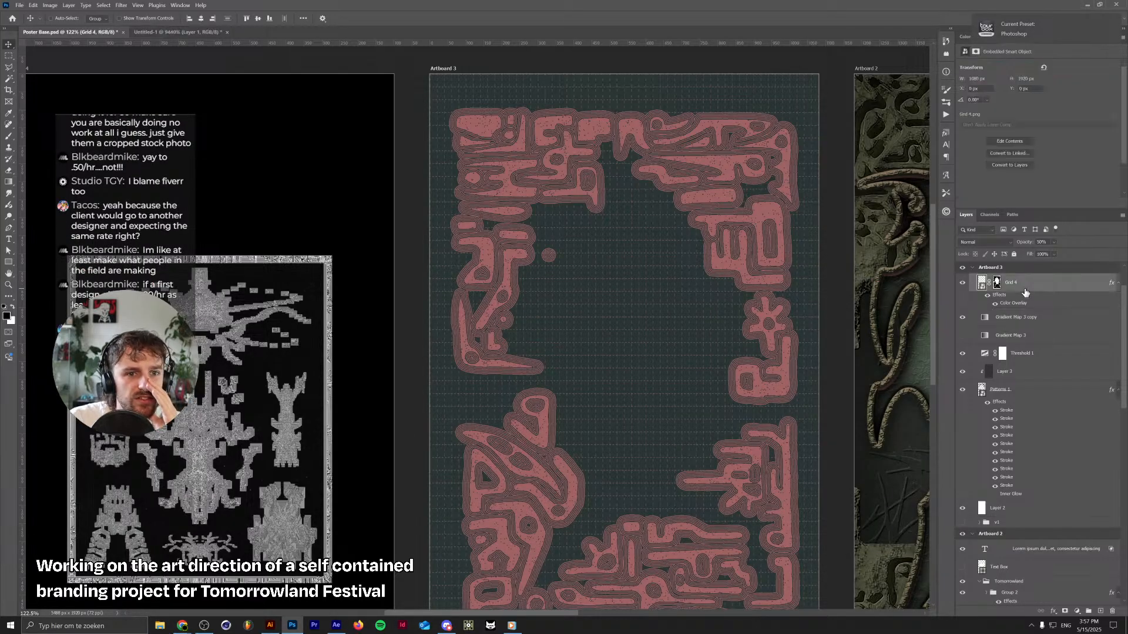
key(Delete)
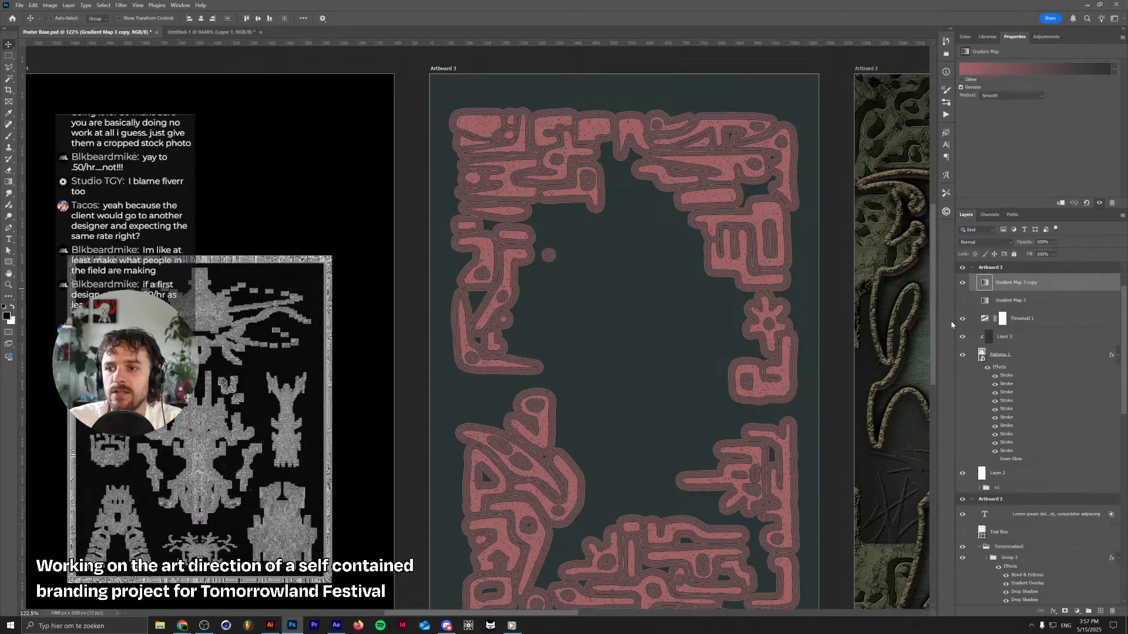
scroll(816, 297, down, 3)
drag(787, 290, 516, 287)
scroll(525, 288, down, 2)
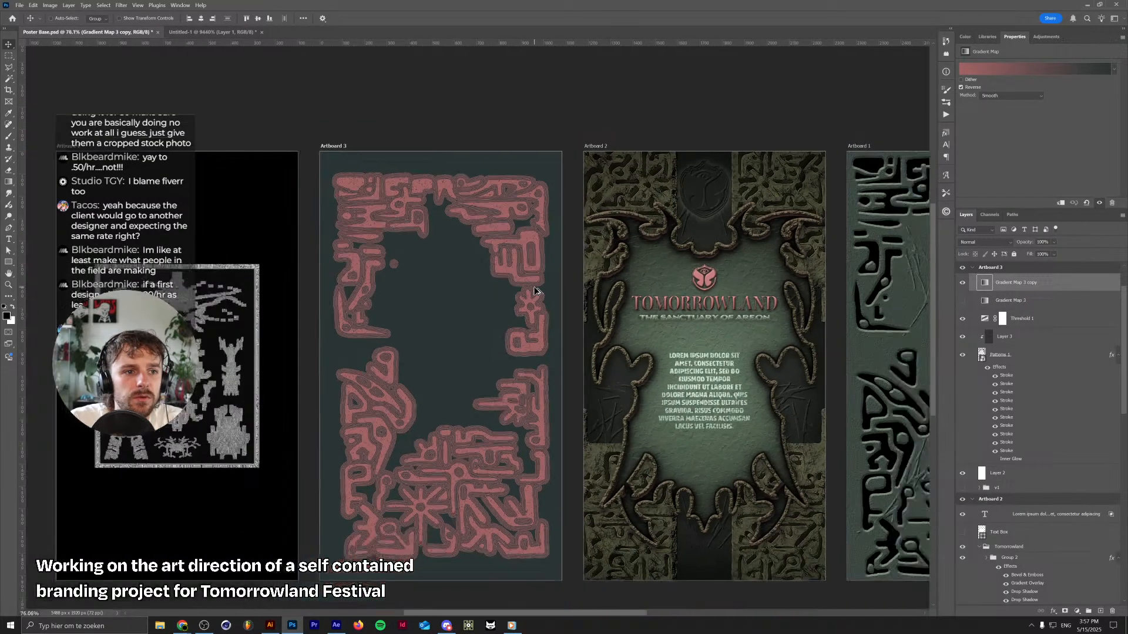
drag(623, 315, 532, 277)
scroll(382, 351, up, 2)
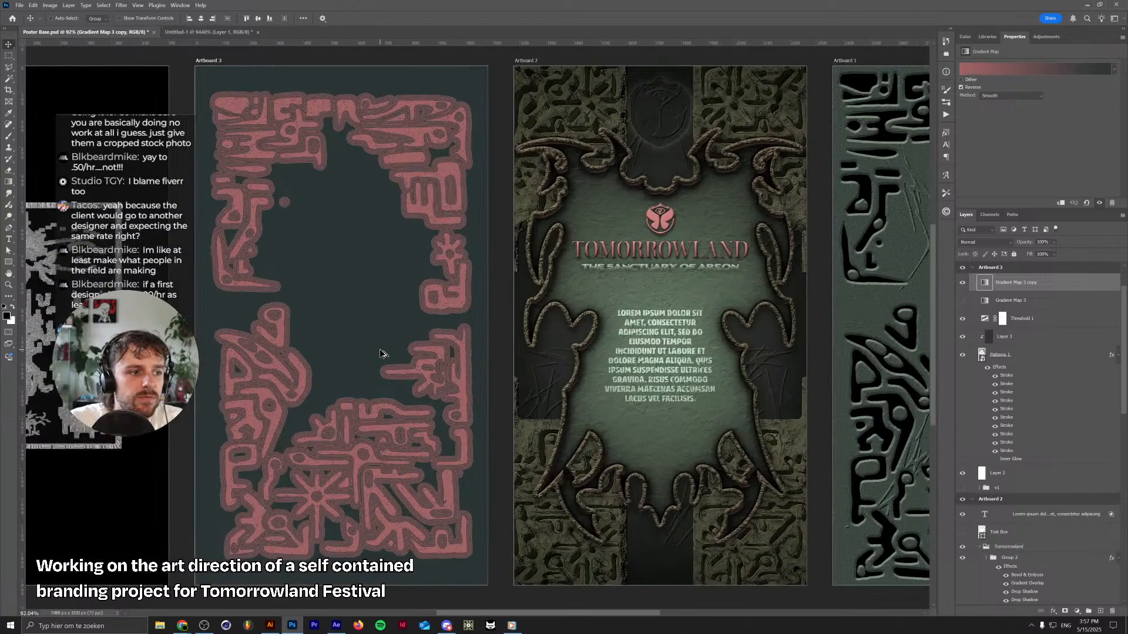
drag(336, 352, 559, 346)
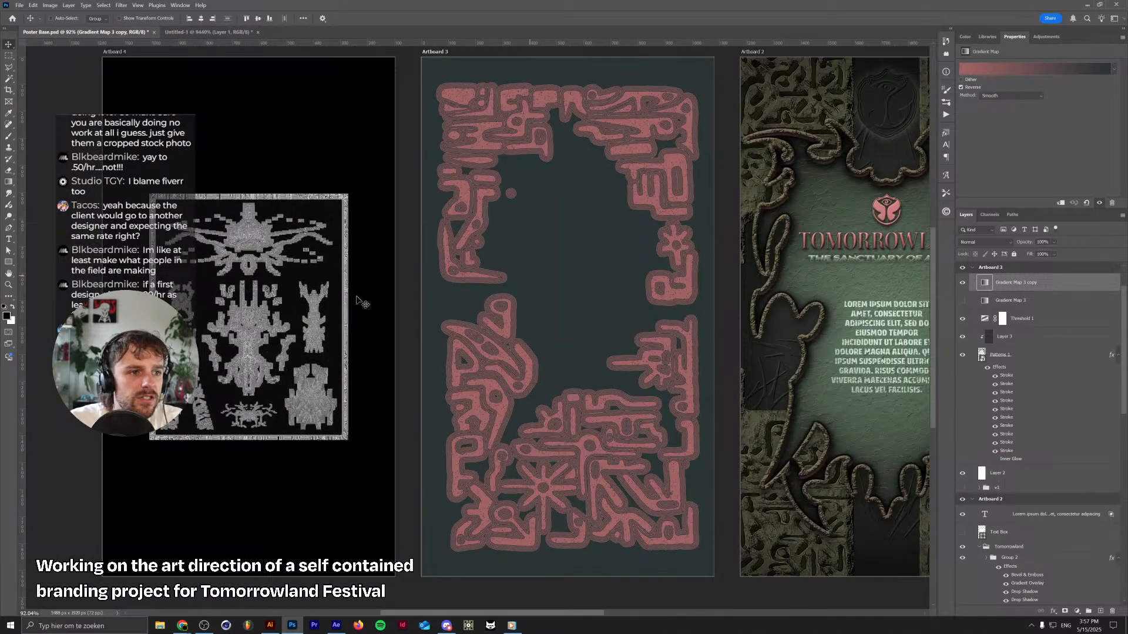
scroll(708, 306, down, 1)
drag(708, 305, 638, 327)
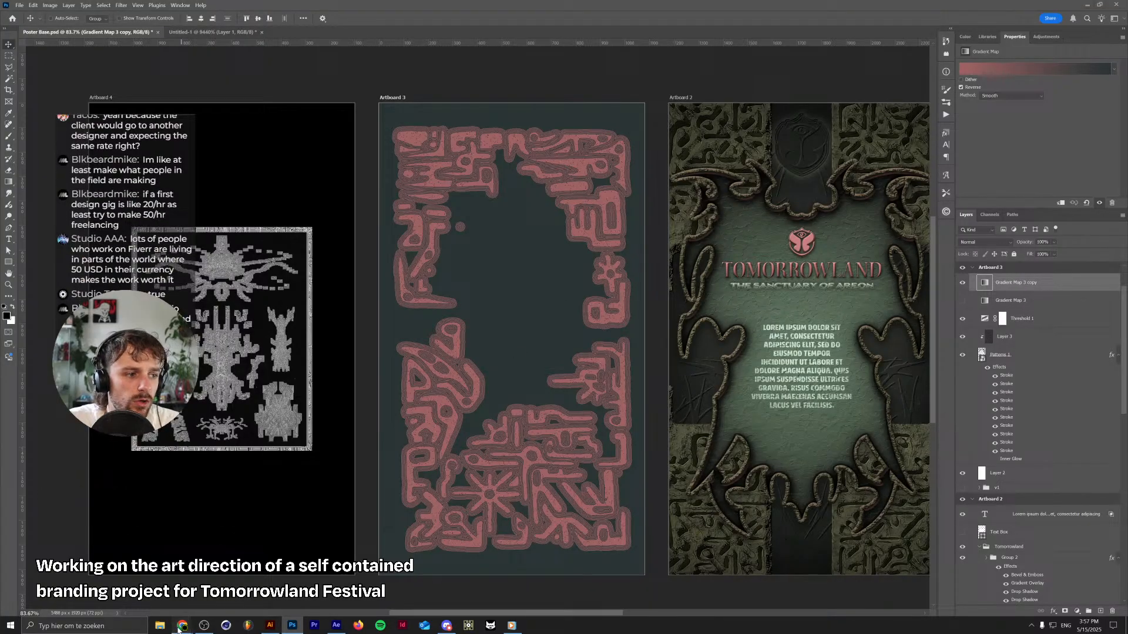
Switch to Chrome and open the Pond Skum Lounge page in a new tab and the Mystery Creatures page from Exo Portal
mouse_move(180, 626)
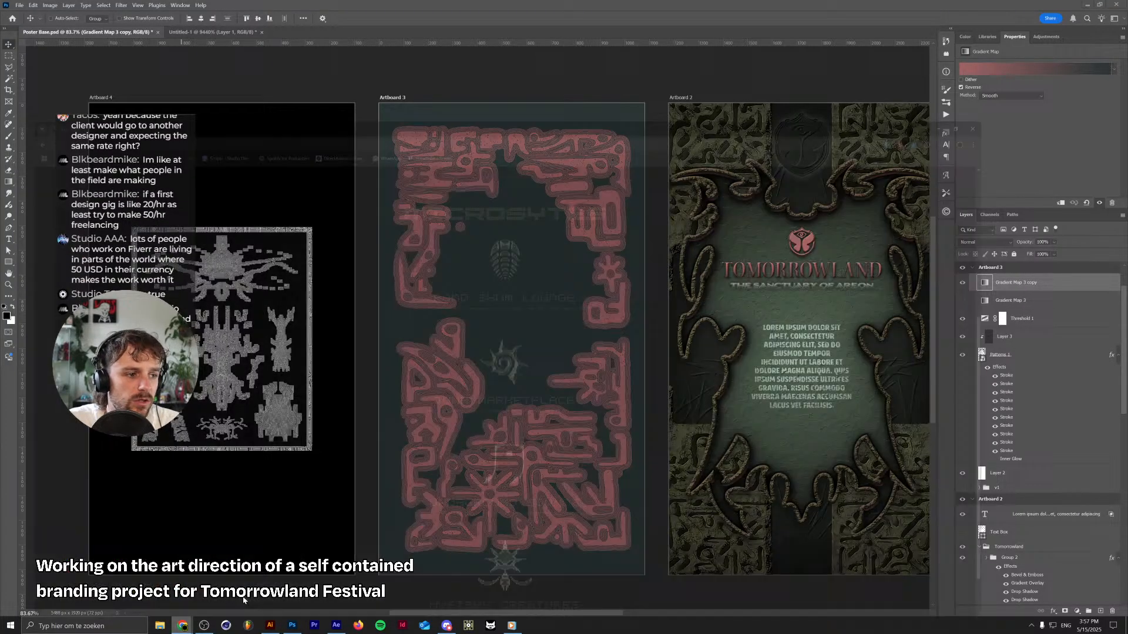
click(303, 595)
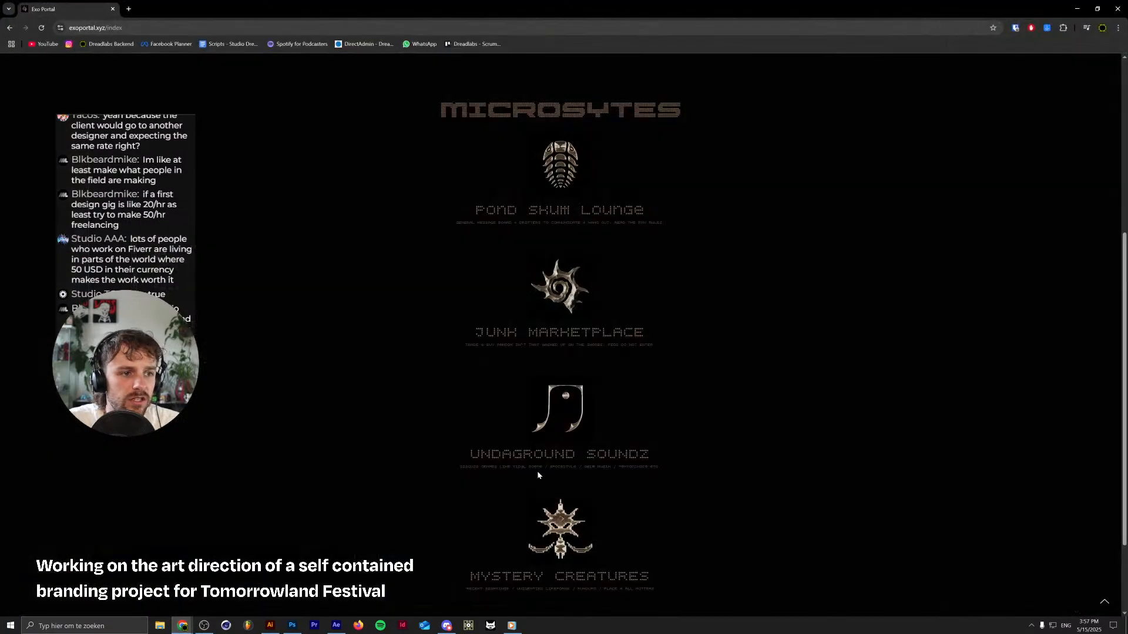
scroll(390, 398, down, 3)
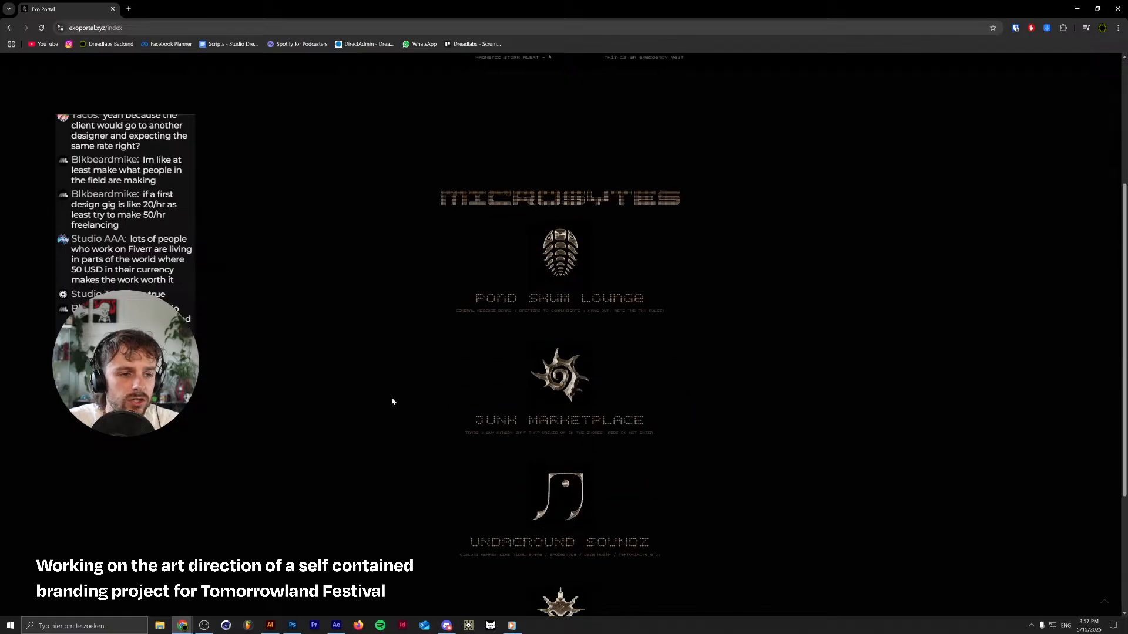
right_click(559, 270)
click(593, 274)
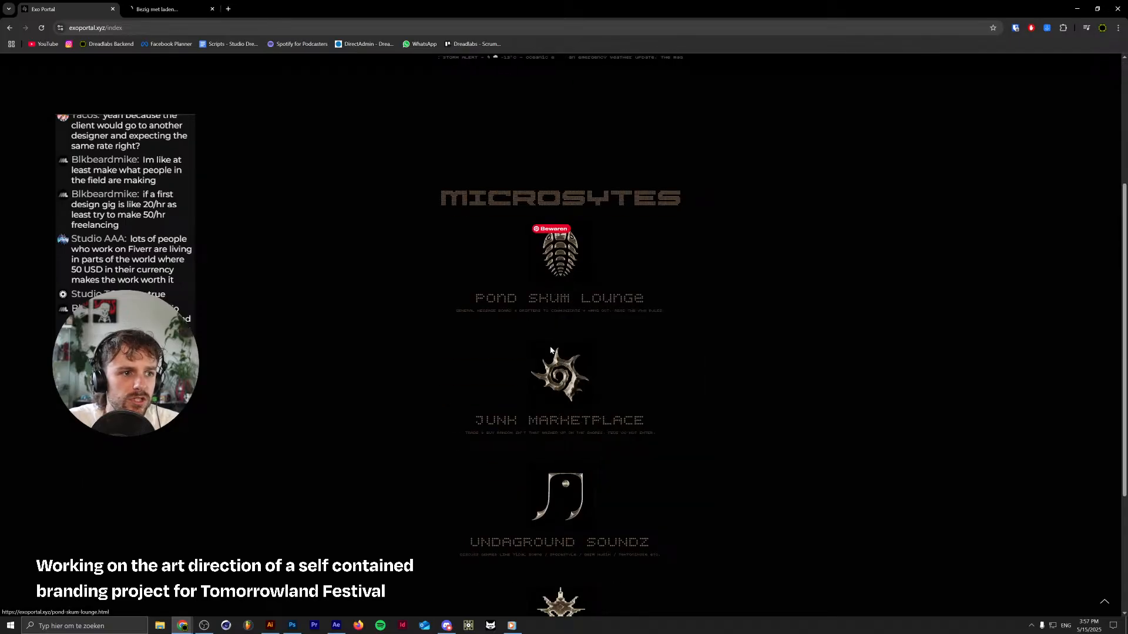
scroll(456, 385, down, 3)
right_click(554, 438)
click(553, 438)
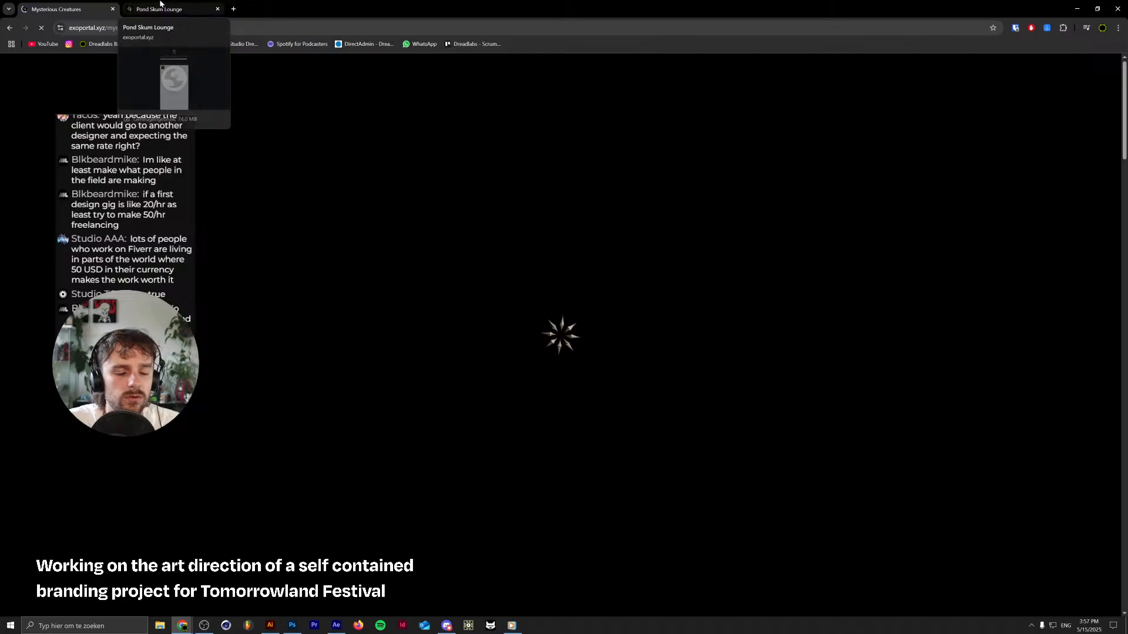
Browse the creature artwork and thread layouts on the Mystery Creatures page for visual reference
scroll(242, 323, down, 1)
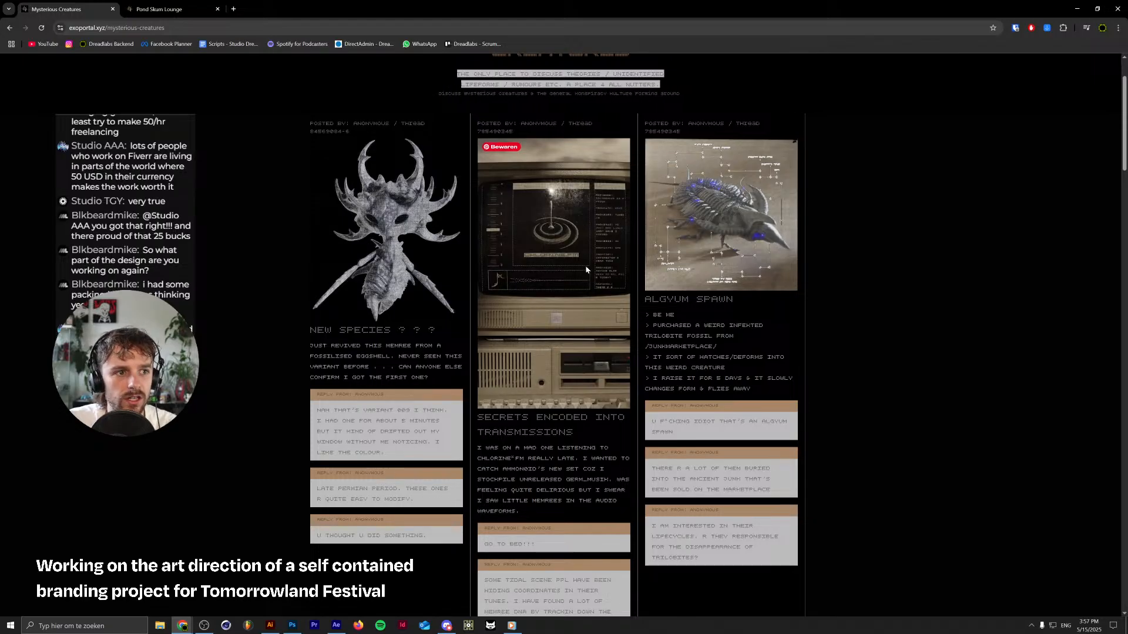
scroll(563, 259, down, 4)
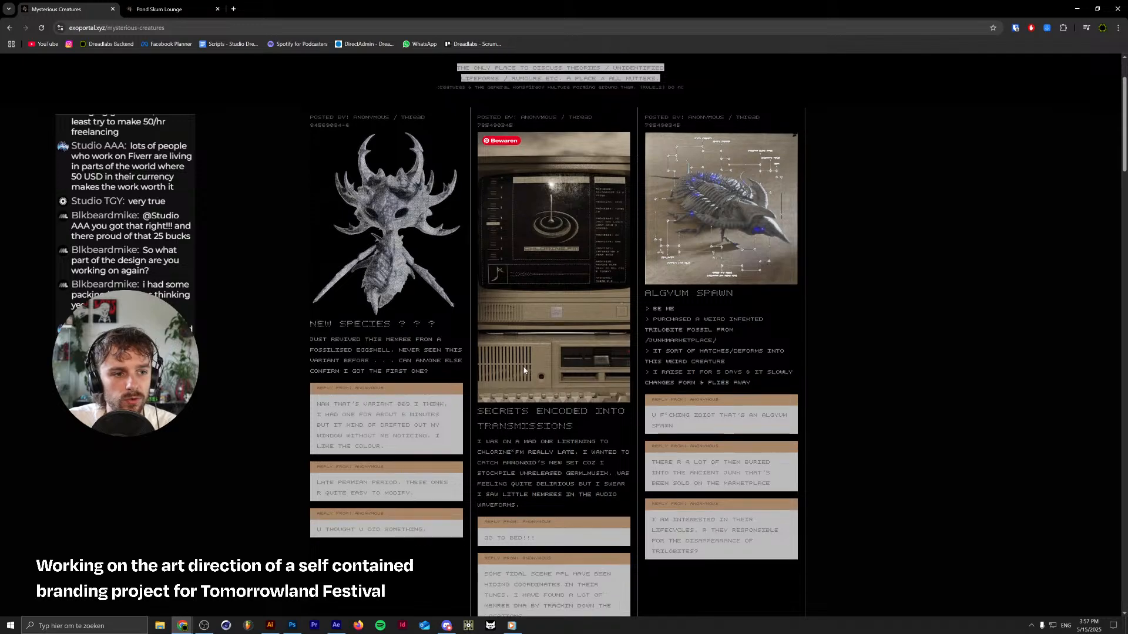
scroll(858, 352, down, 5)
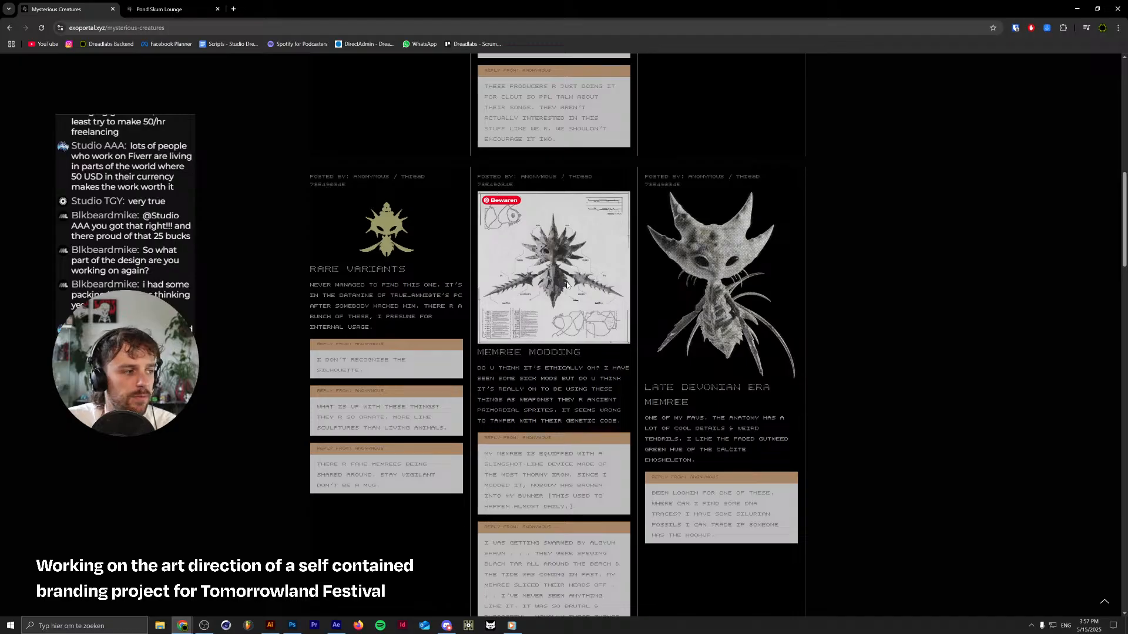
scroll(566, 285, down, 7)
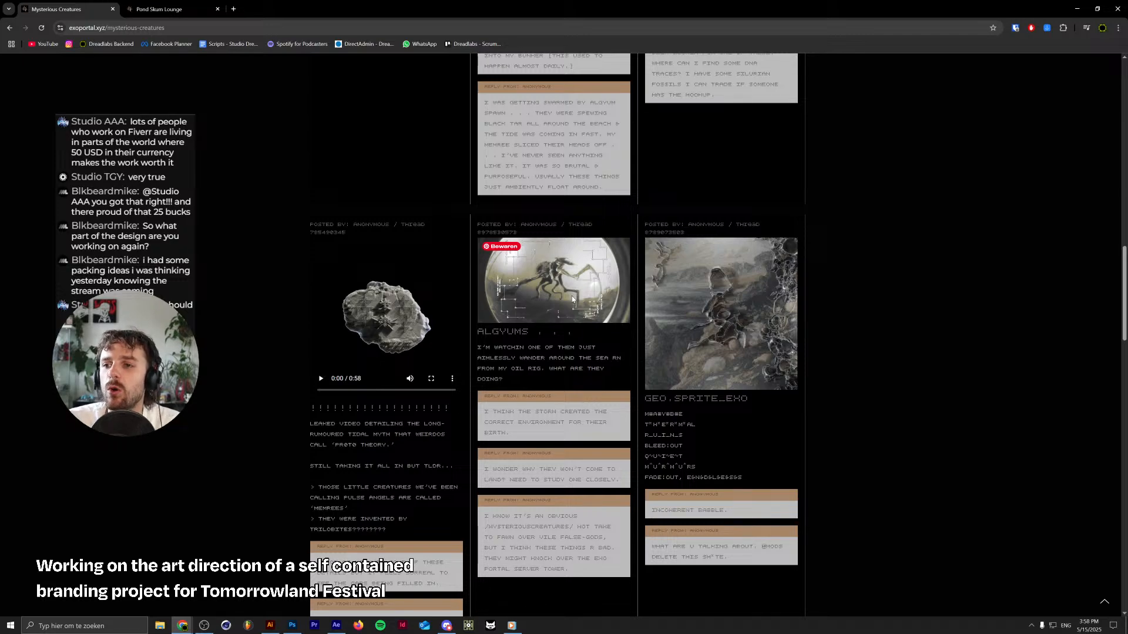
scroll(229, 360, up, 15)
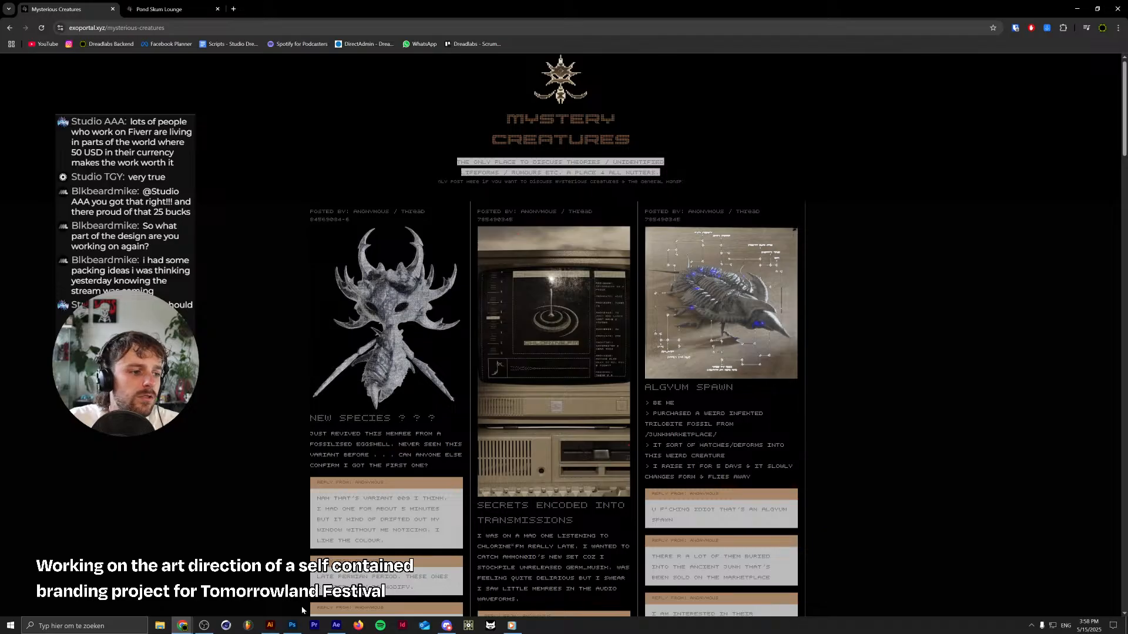
Switch back to Photoshop, group Artboard 3's layers from Gradient Map 3 copy through Layer 2 as v2, and hide the group
click(292, 626)
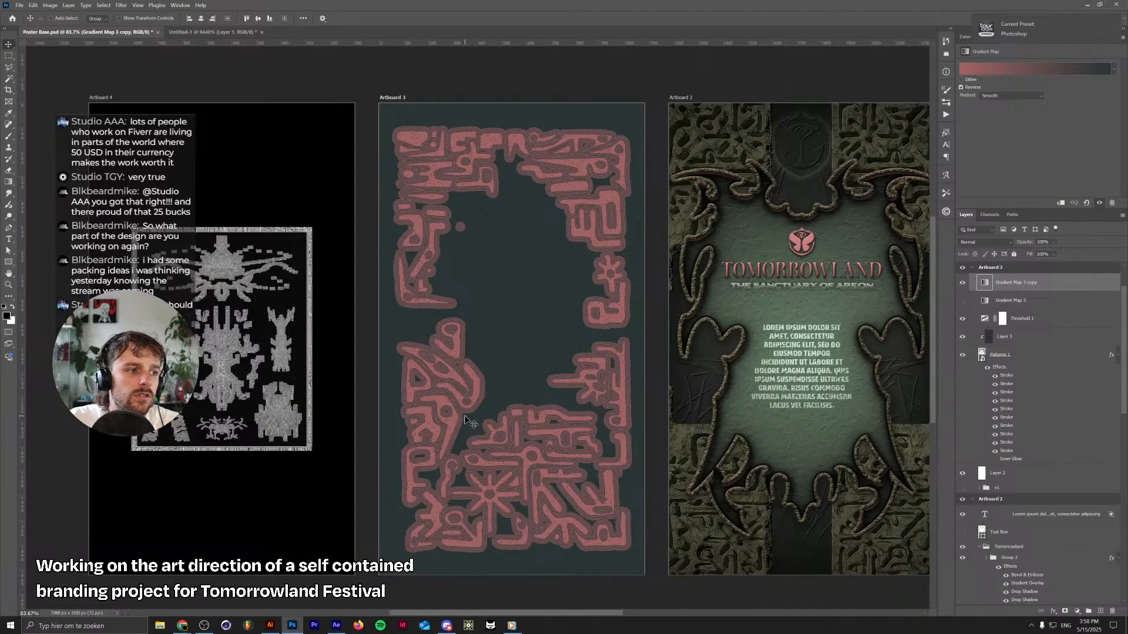
scroll(465, 421, down, 3)
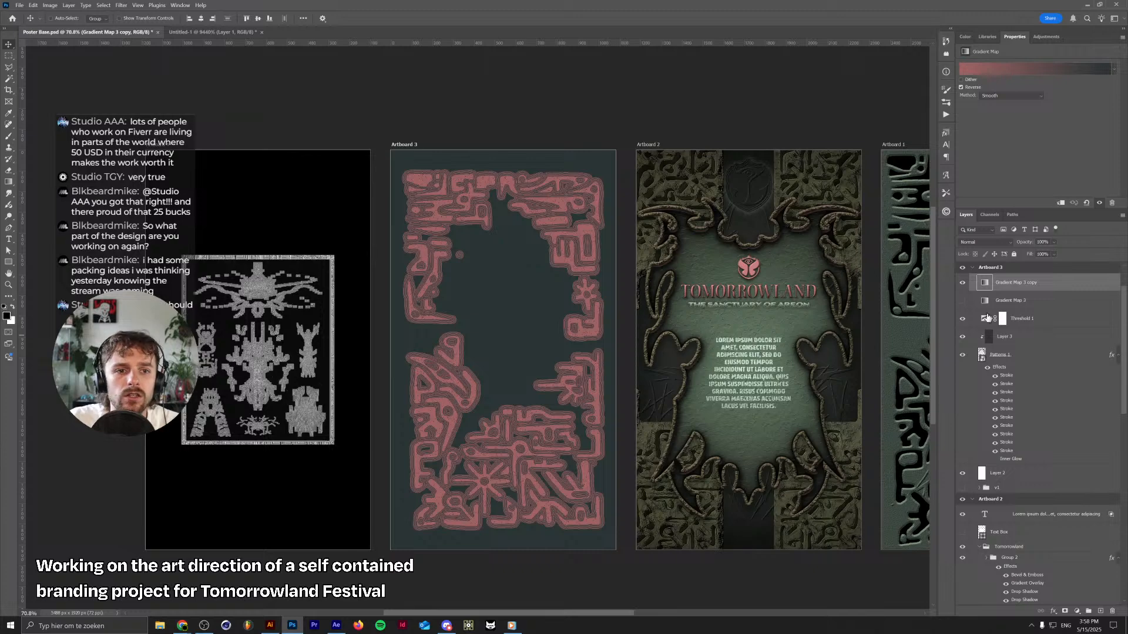
shift+click(1009, 482)
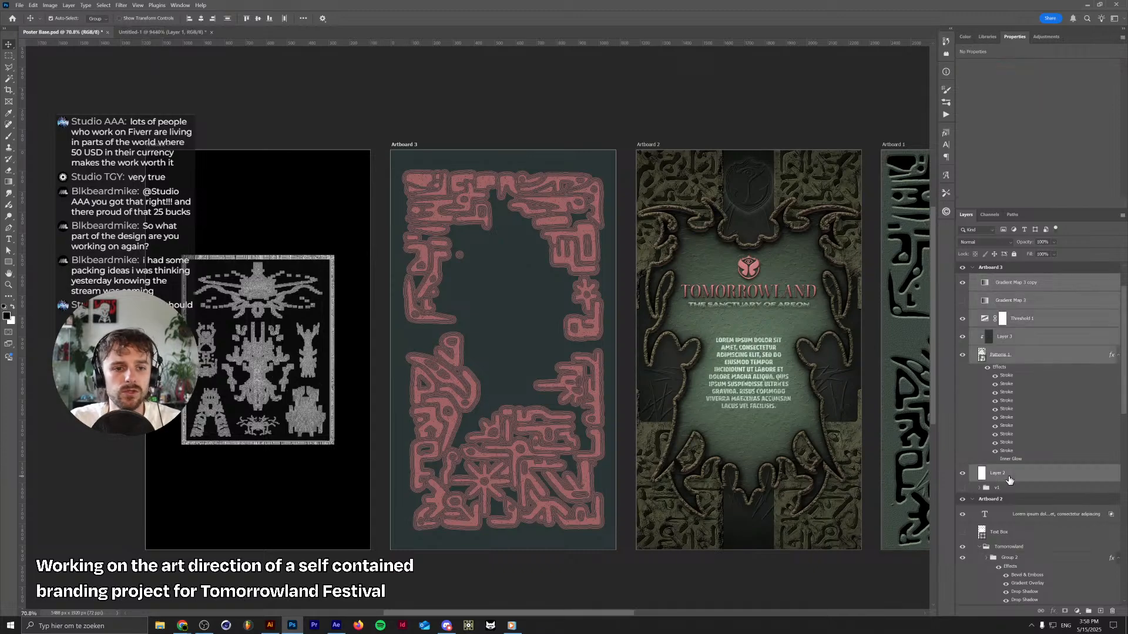
key(ctrl+g)
double_click(1002, 279)
text(v2)
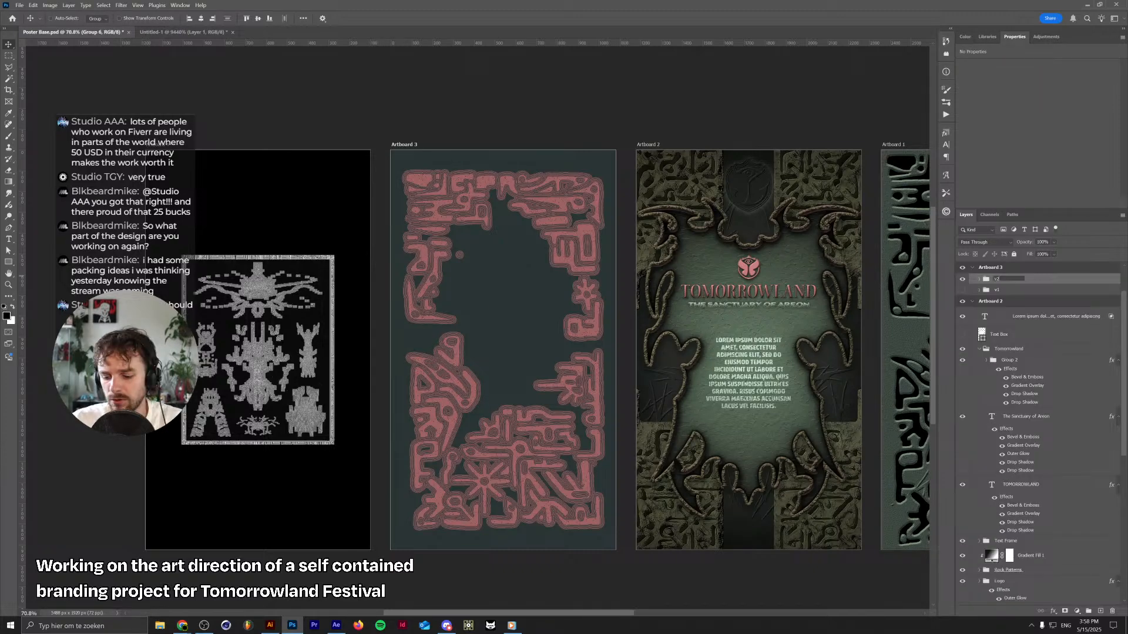
key(Return)
click(962, 279)
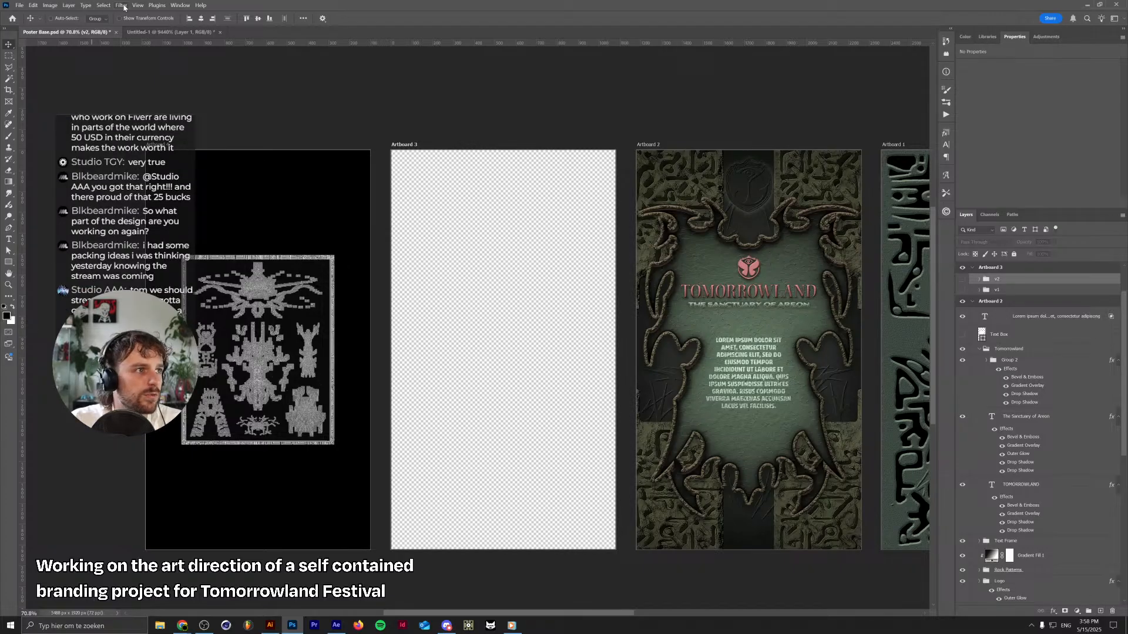
click(122, 5)
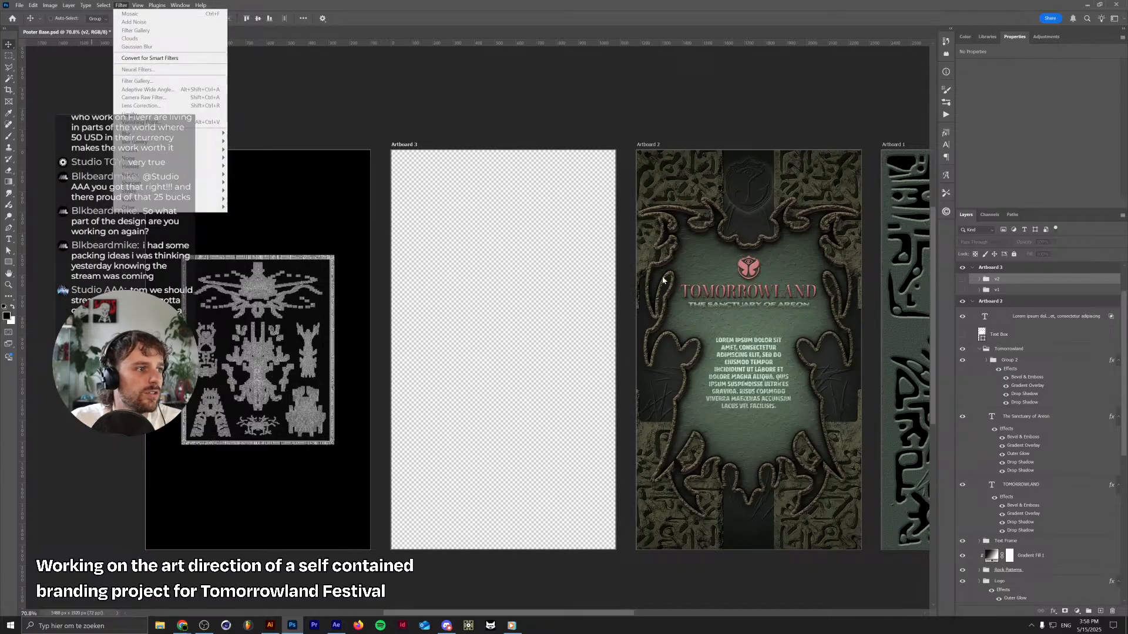
Add a new empty layer to Artboard 3 and fill it with the Clouds render filter
click(1100, 610)
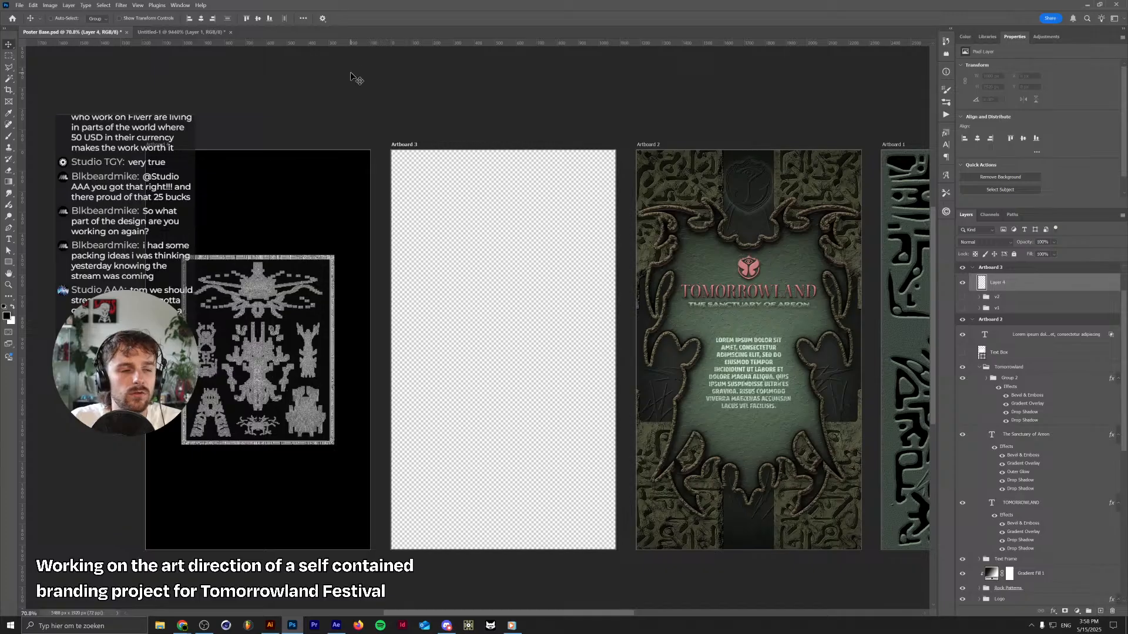
click(121, 6)
mouse_move(144, 167)
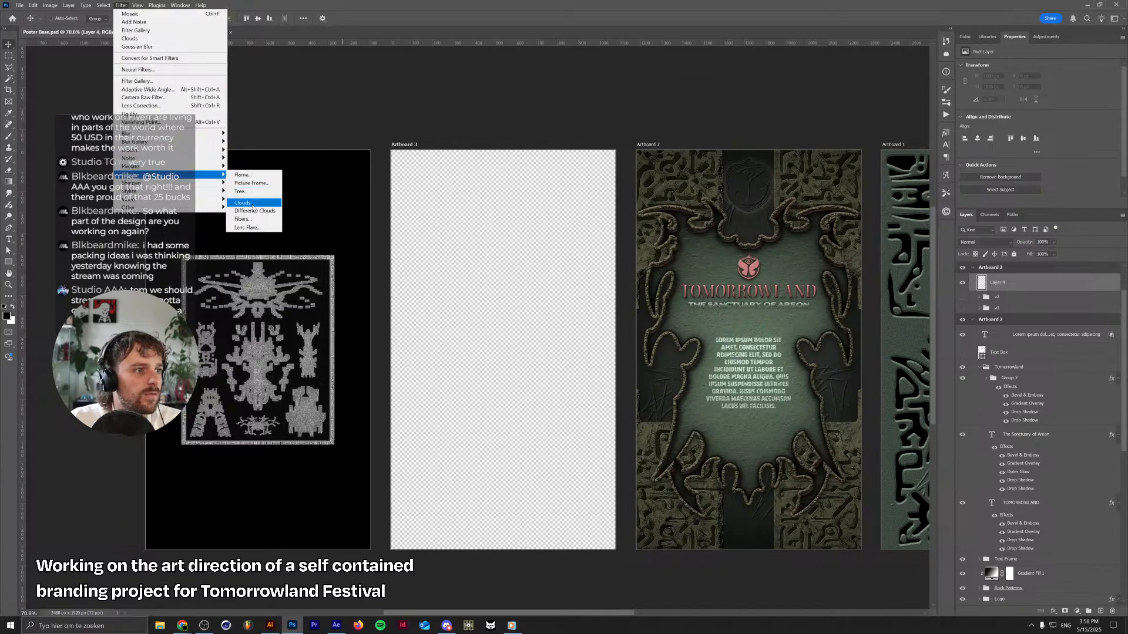
click(250, 202)
Stretch the clouds layer vertically to about 1127% so the clouds turn into long vertical streaks
scroll(599, 233, down, 10)
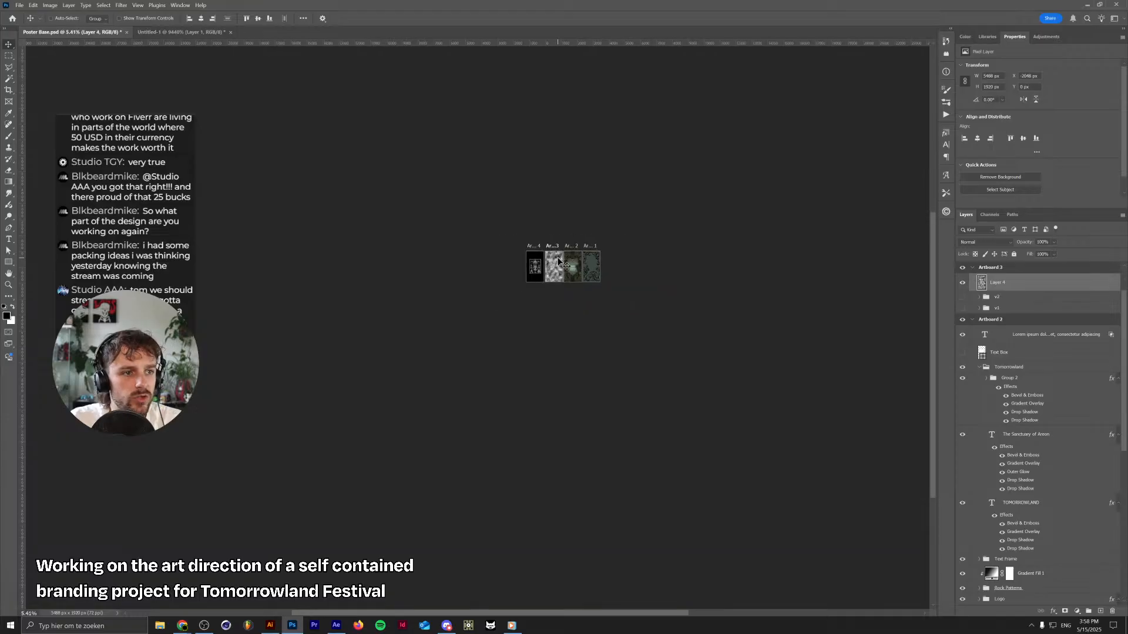
key(ctrl+t)
drag(559, 248, 560, 81)
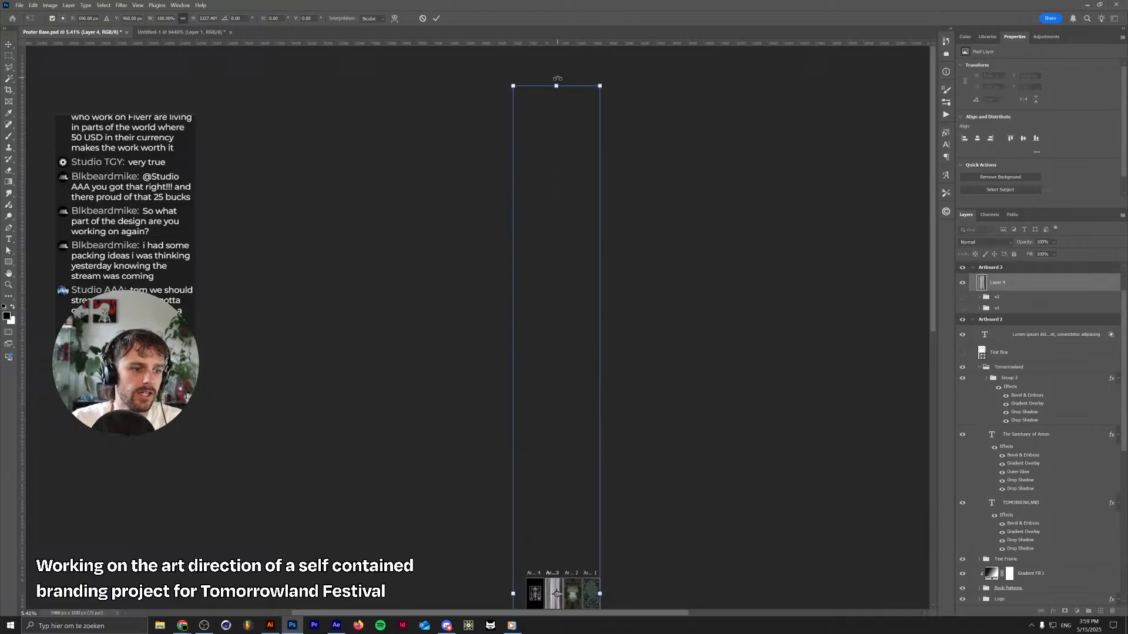
key(Return)
scroll(564, 523, down, 3)
scroll(564, 521, up, 14)
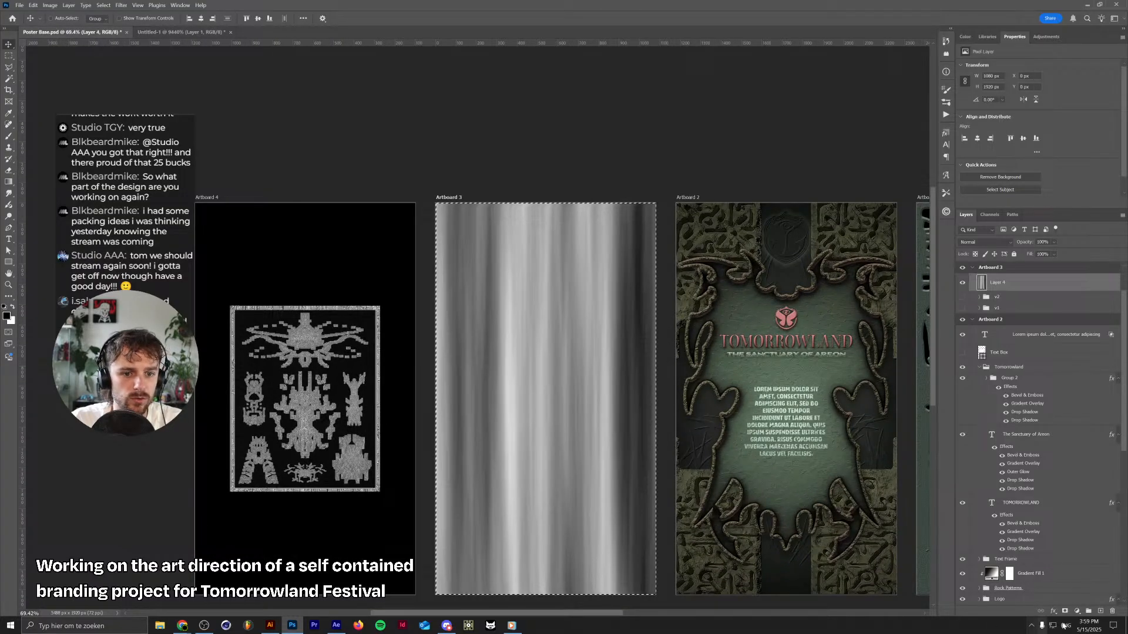
Mask the streaked Layer 4 to Artboard 3's bounds and apply the mask to crop it
click(1065, 612)
right_click(999, 288)
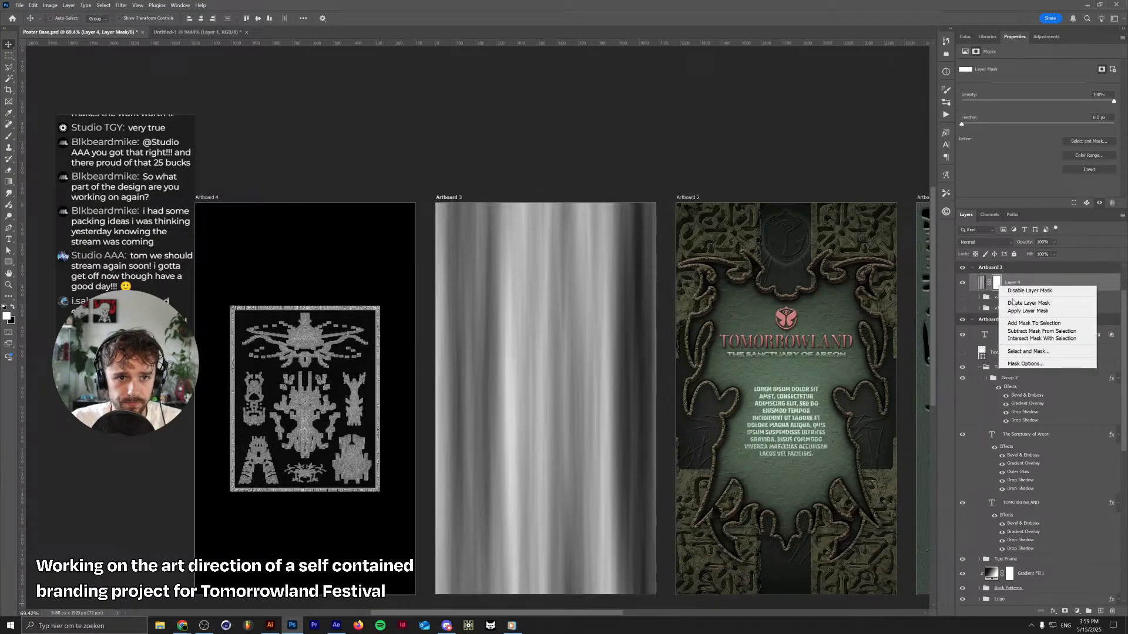
click(1022, 297)
scroll(588, 362, down, 3)
scroll(587, 362, up, 1)
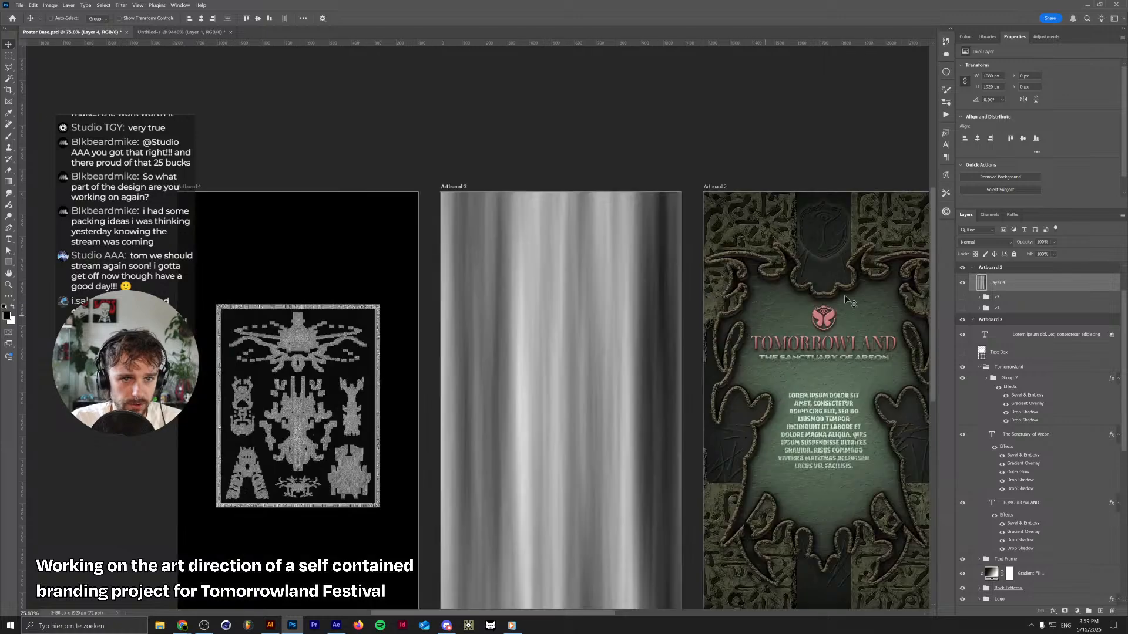
scroll(604, 335, down, 1)
scroll(604, 341, up, 2)
scroll(596, 347, down, 1)
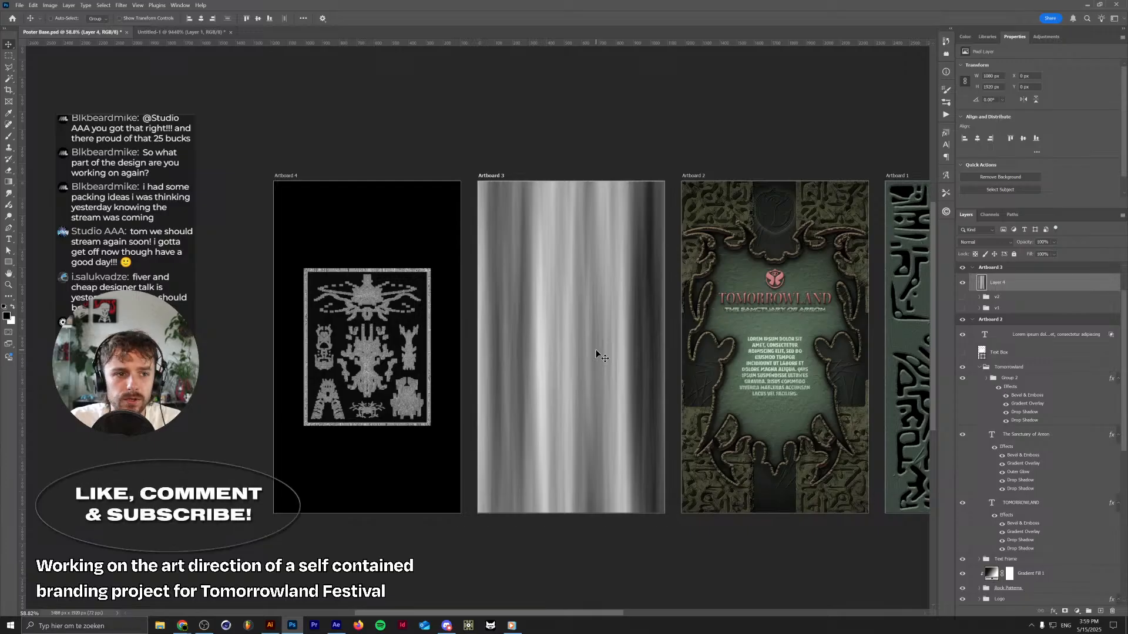
Hide Layer 4 and show the v2 group on Artboard 3
click(962, 282)
click(962, 298)
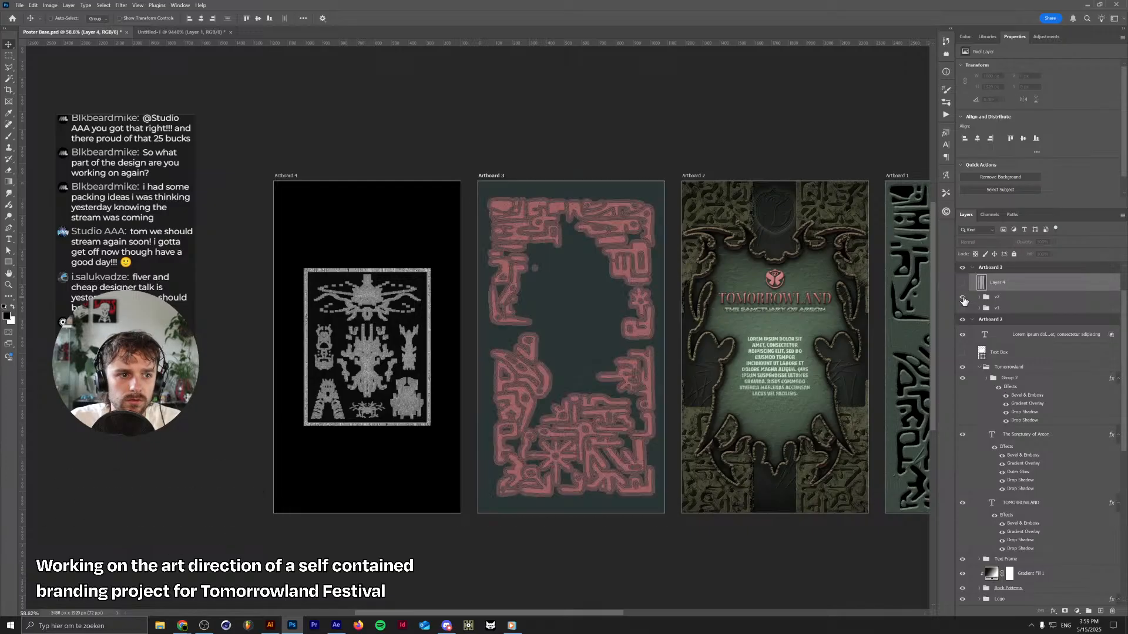
scroll(541, 478, up, 4)
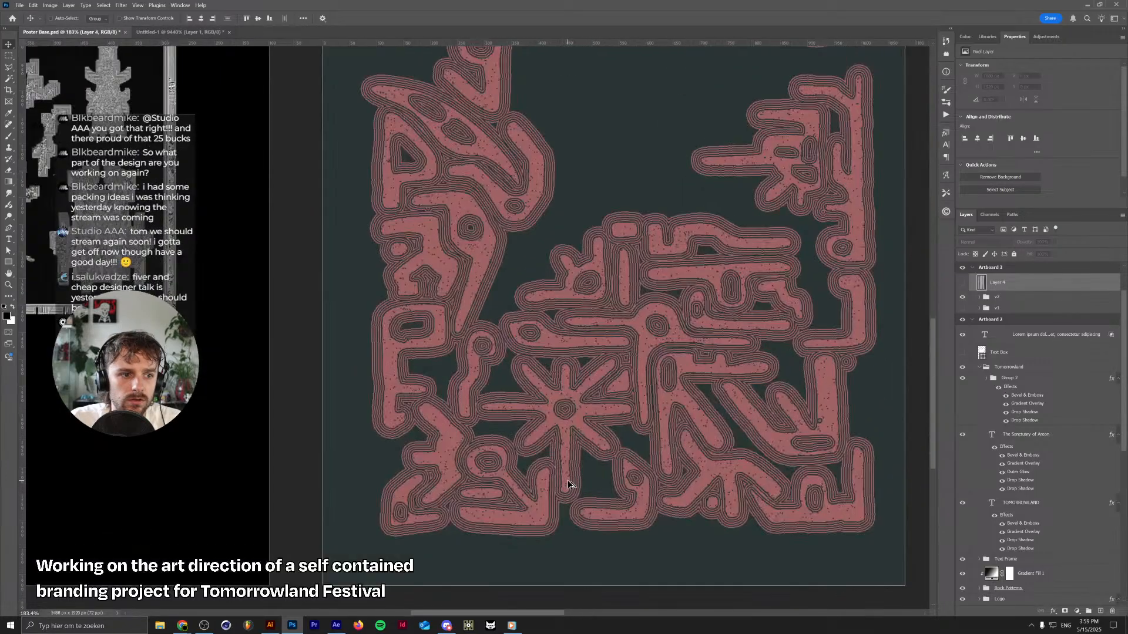
In the v2 group, set the Patterns 1 layer's fill to 0% so only its strokes remain
click(979, 298)
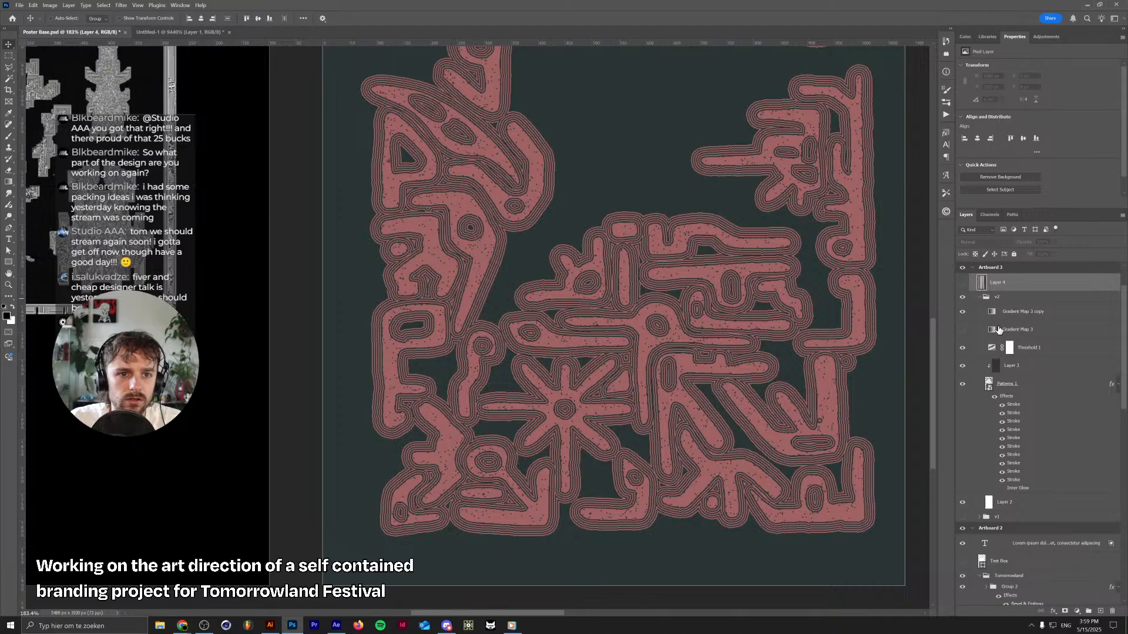
click(1013, 388)
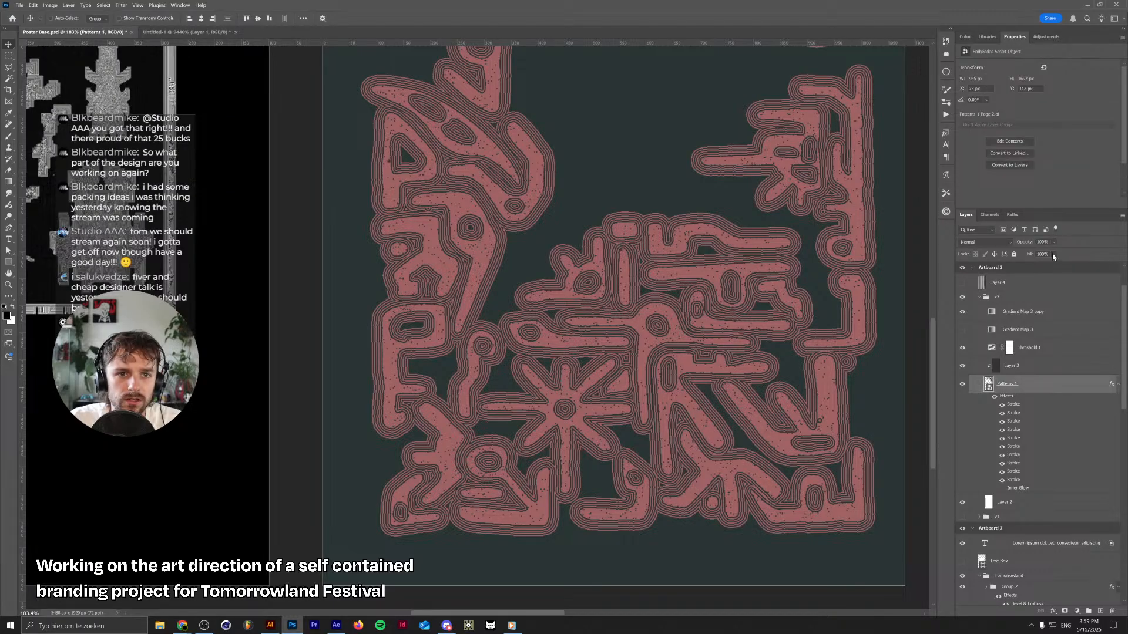
drag(1046, 266, 734, 286)
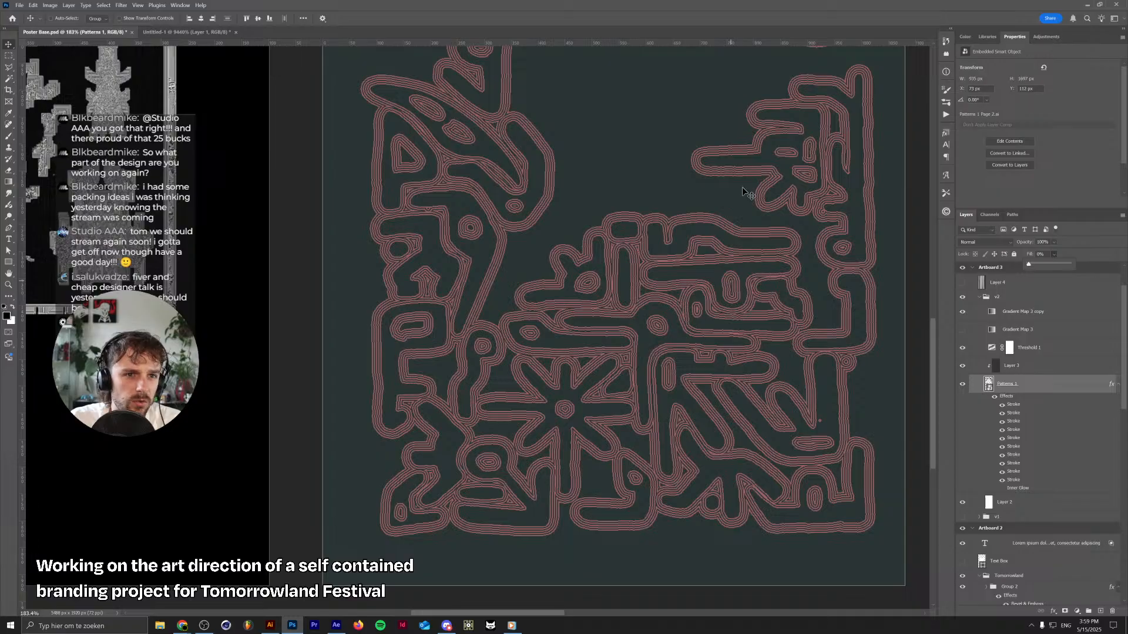
scroll(732, 249, down, 5)
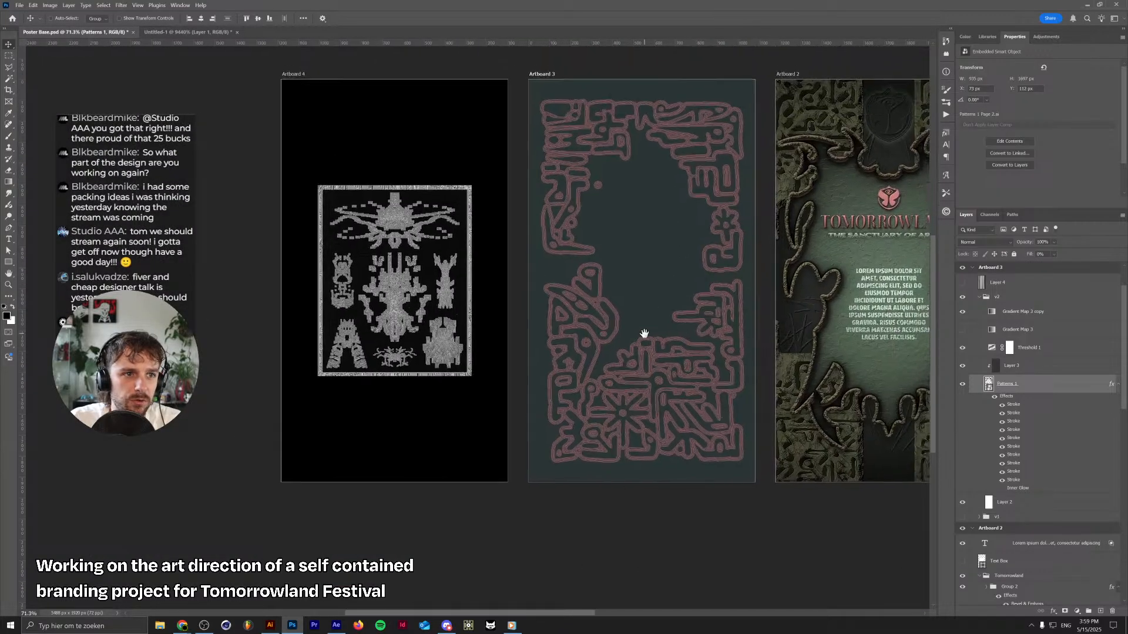
scroll(670, 327, up, 2)
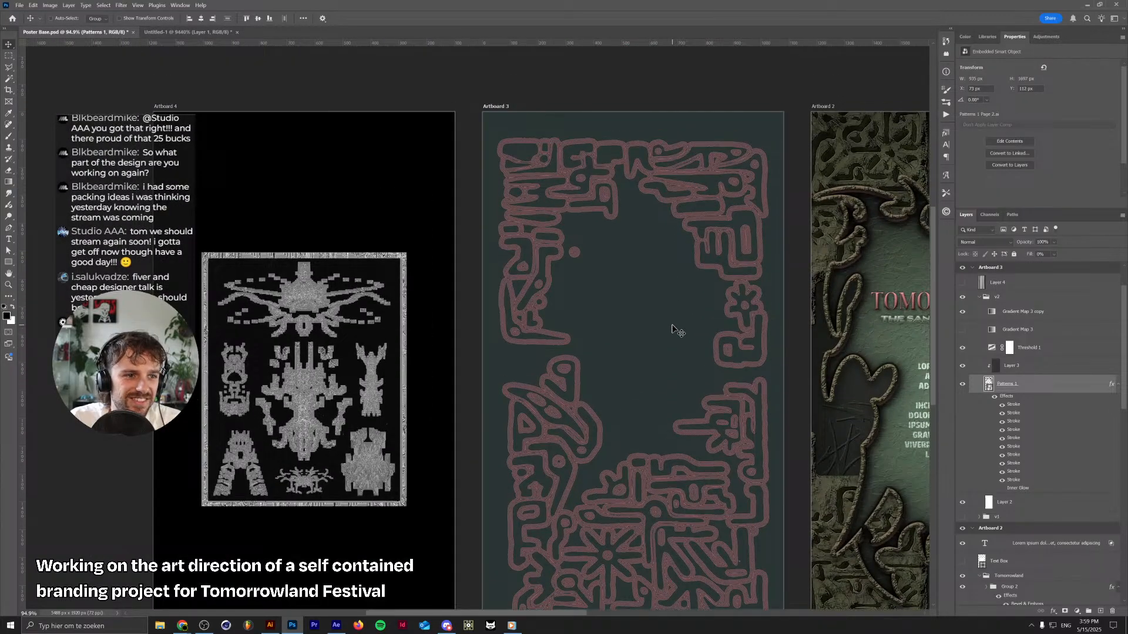
Preview the v1 group in place of v2 on Artboard 3, and restore the visibility of v2 and Layer 4
click(980, 298)
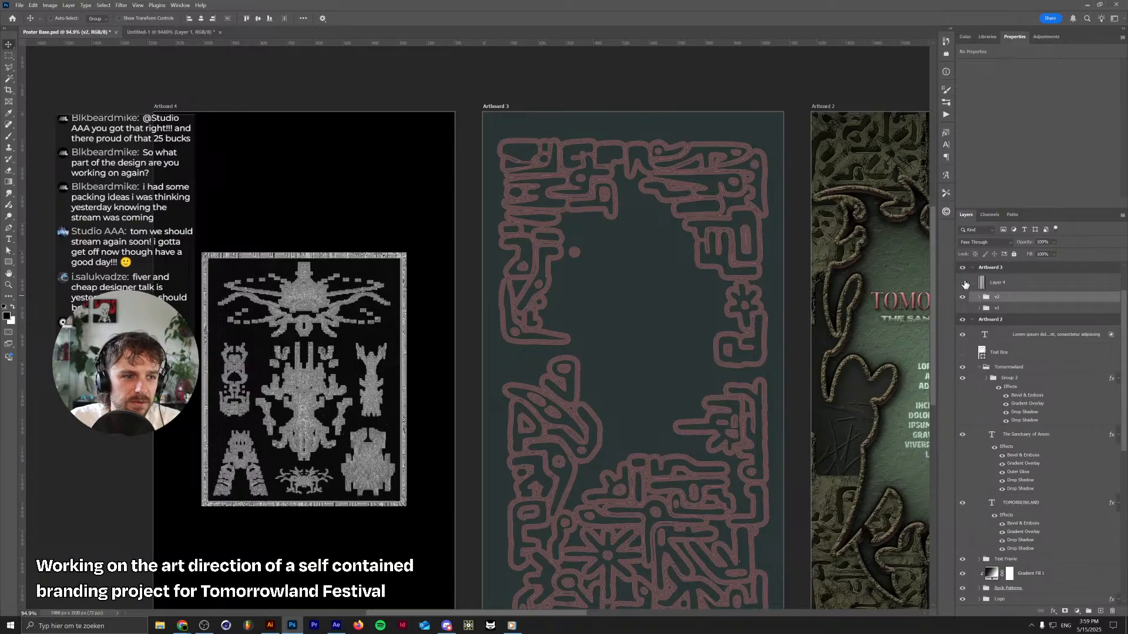
click(963, 309)
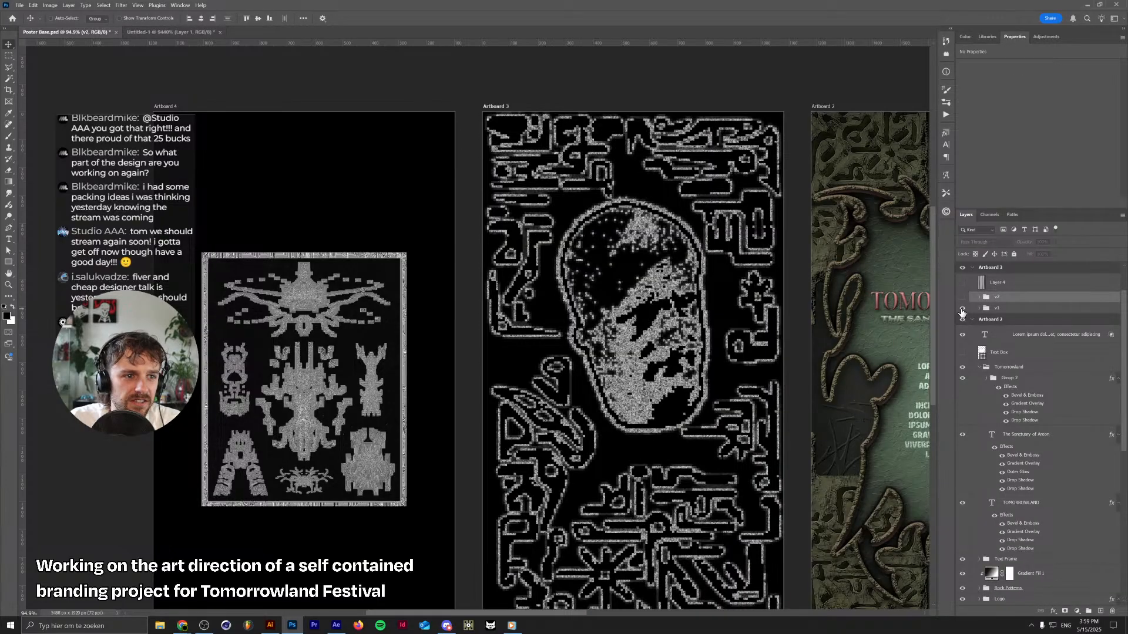
click(962, 310)
click(962, 297)
click(962, 283)
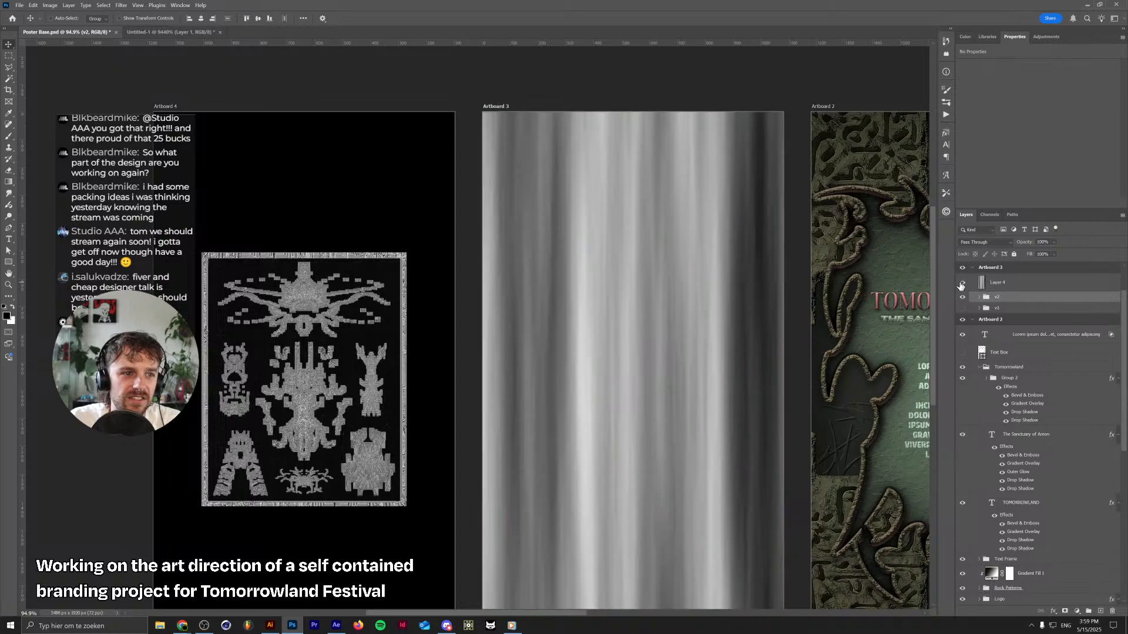
Add monochromatic Gaussian noise to the streaked Layer 4
click(1010, 284)
scroll(652, 352, down, 5)
scroll(646, 356, up, 5)
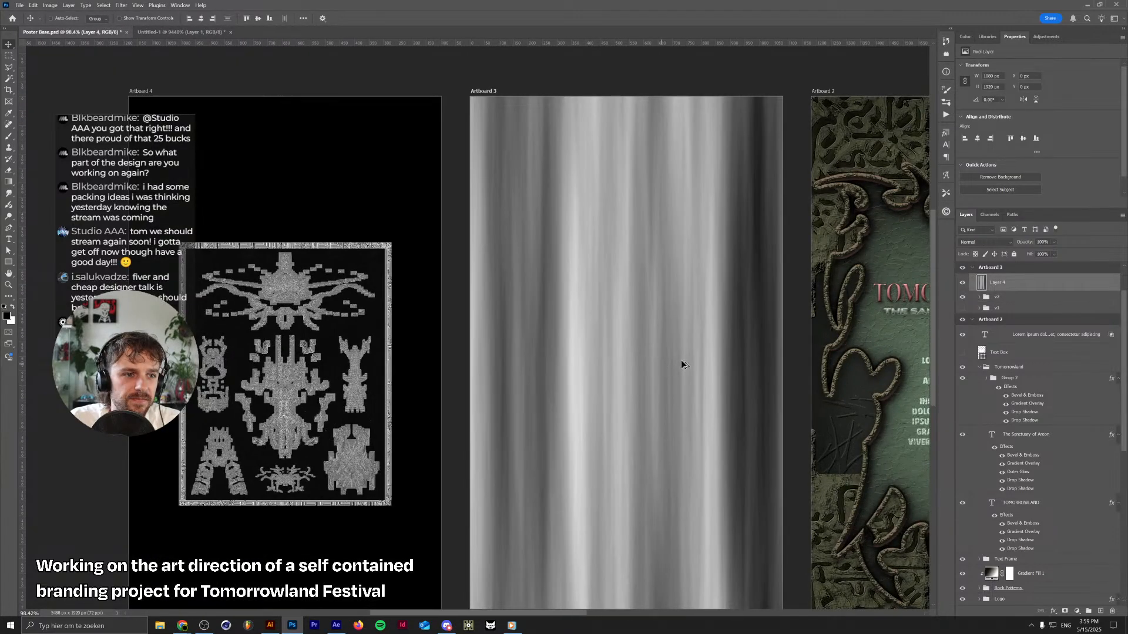
drag(645, 359, 557, 343)
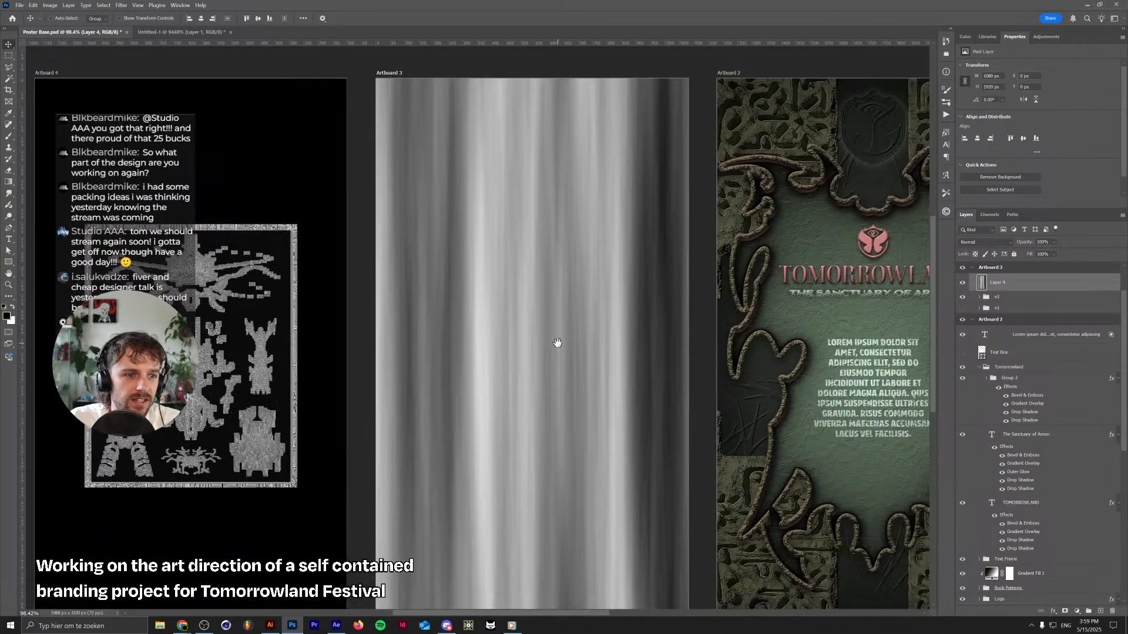
click(120, 5)
mouse_move(156, 169)
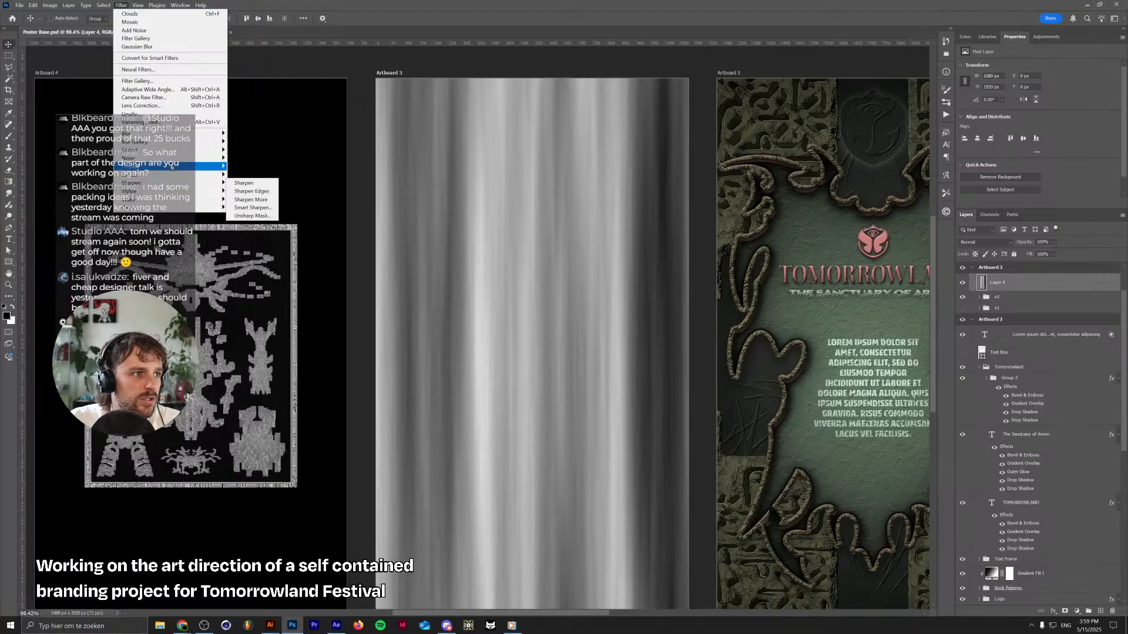
click(245, 158)
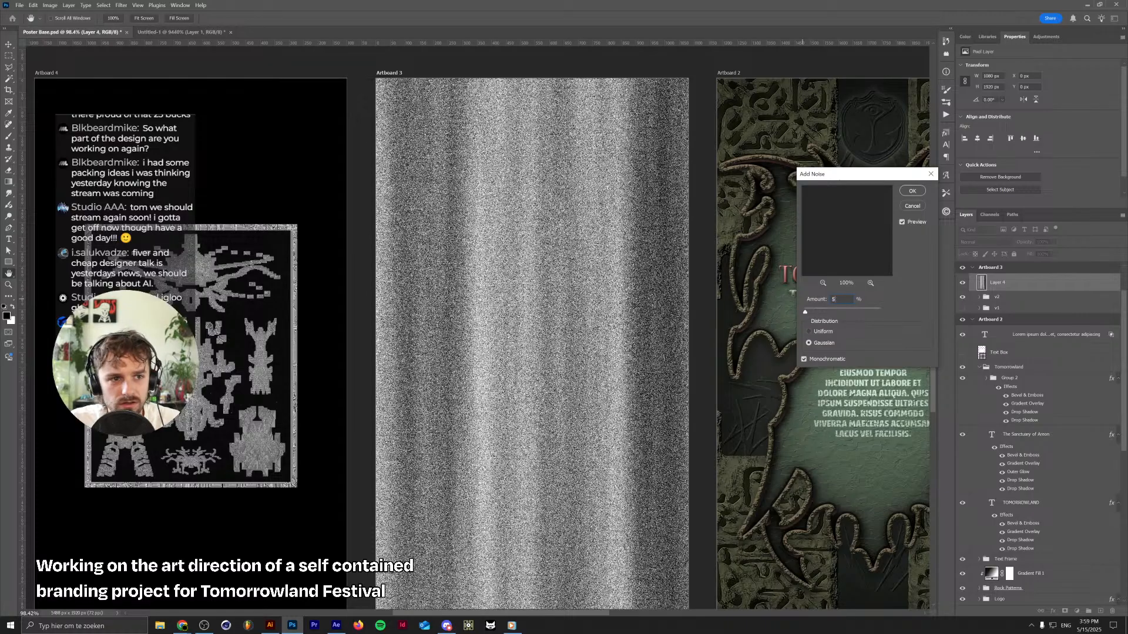
key(ctrl+a)
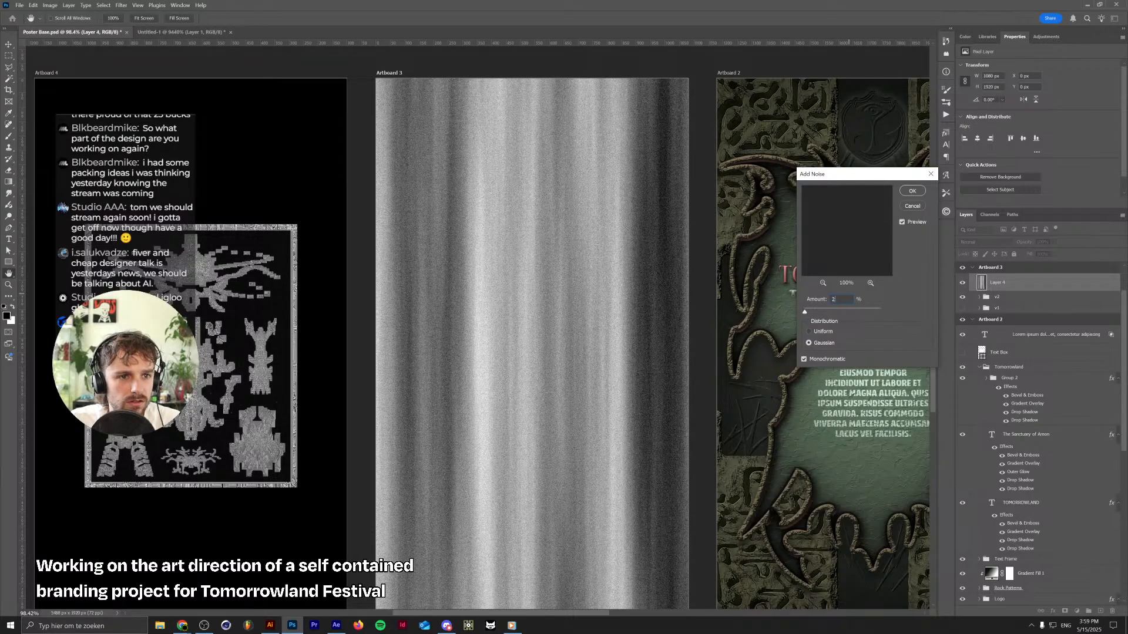
key(Return)
Stretch the noisy Layer 4 vertically to about 1070% using Nearest Neighbor interpolation
scroll(442, 419, down, 8)
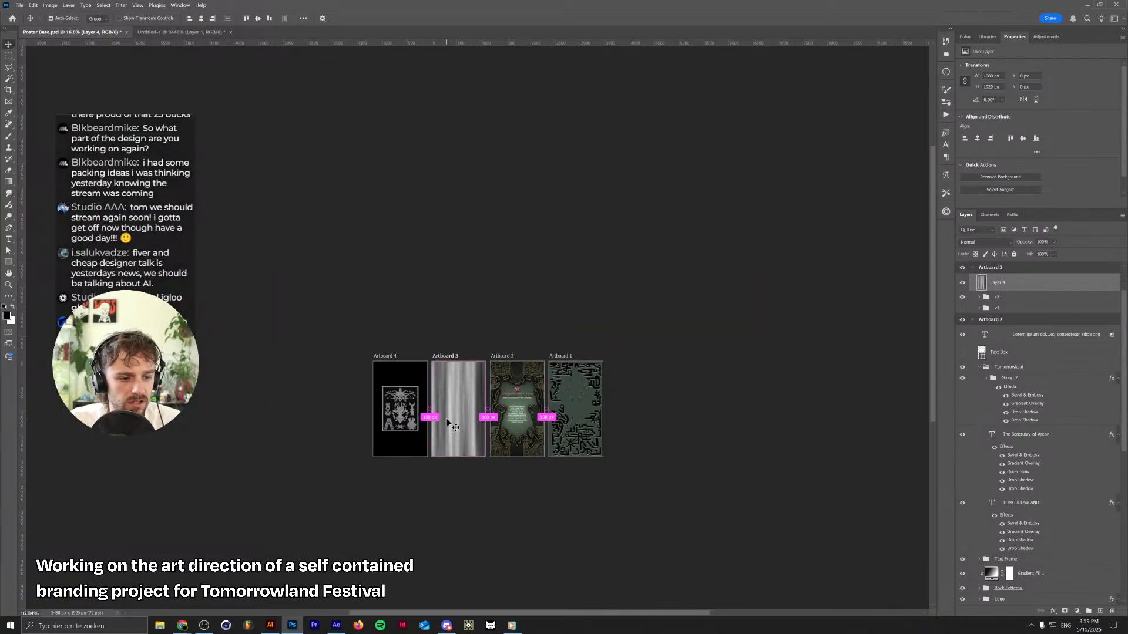
key(ctrl+t)
drag(464, 369, 466, 107)
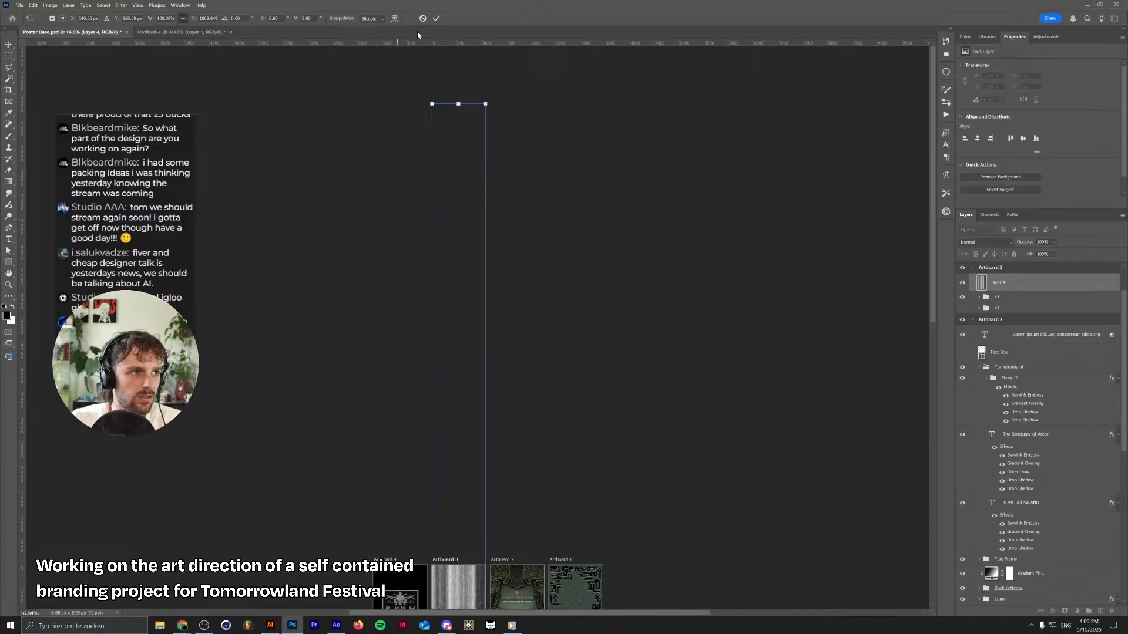
click(383, 19)
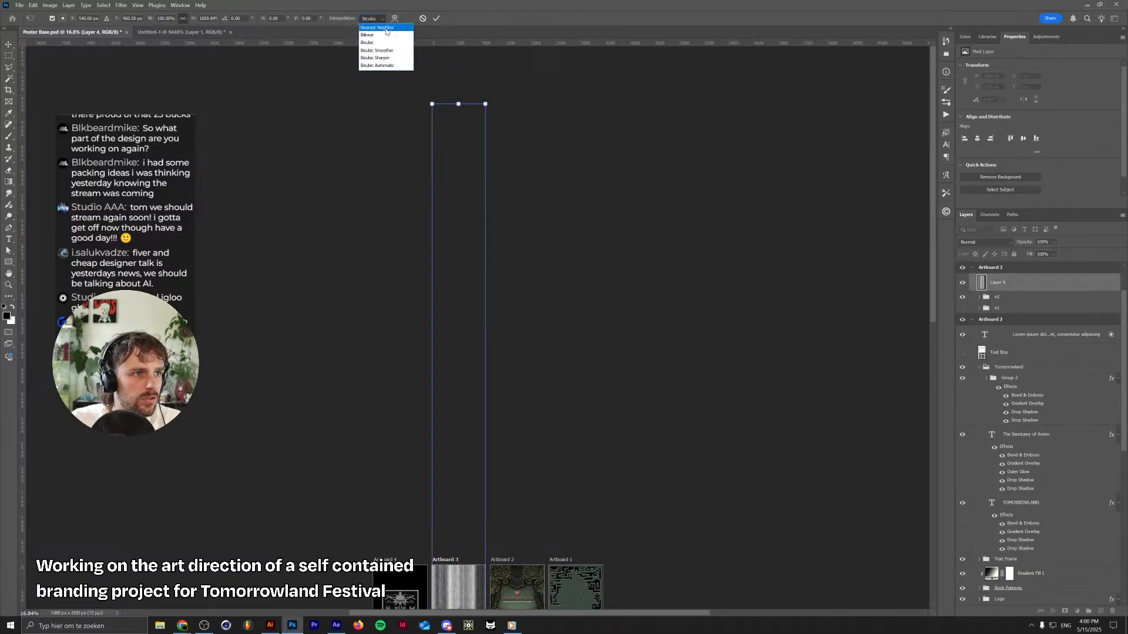
click(386, 30)
click(437, 19)
scroll(478, 408, up, 5)
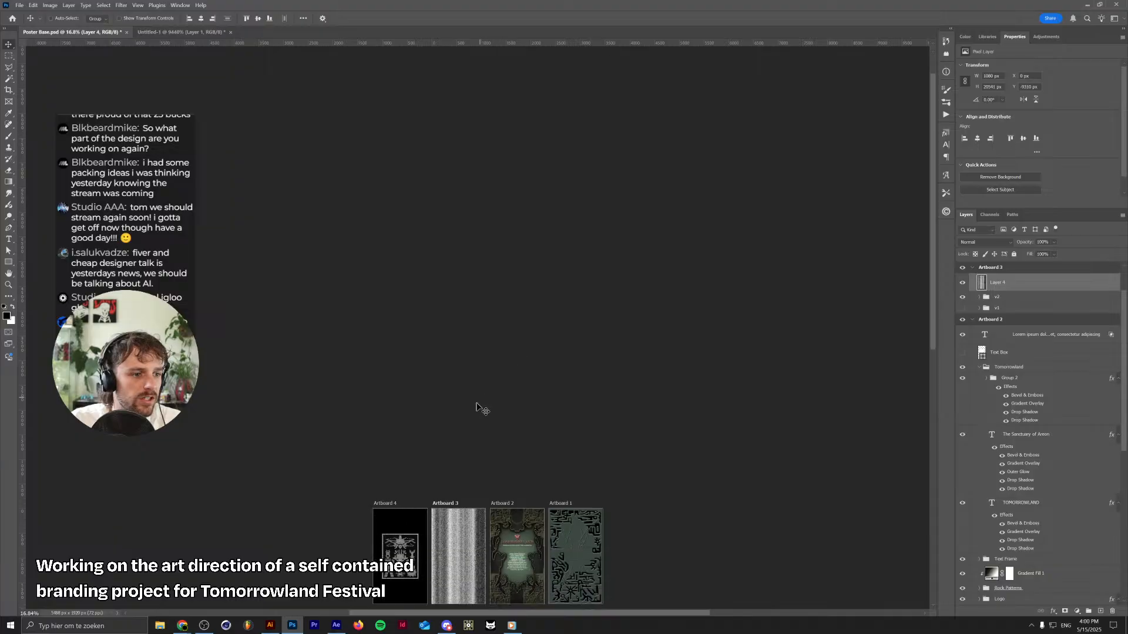
scroll(454, 528, up, 7)
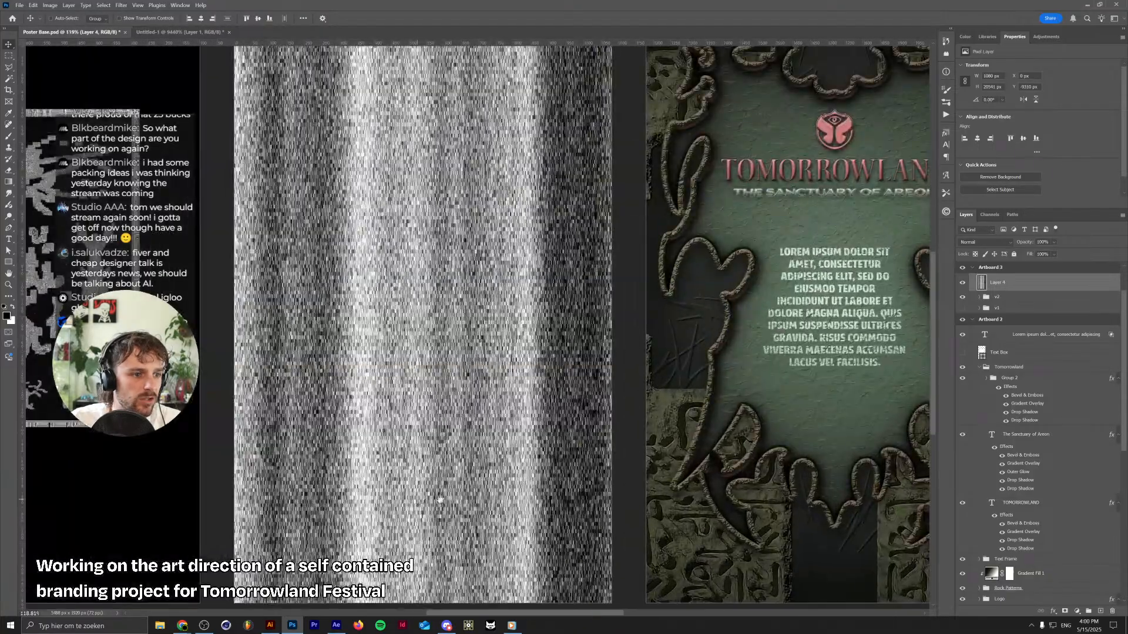
scroll(462, 407, up, 5)
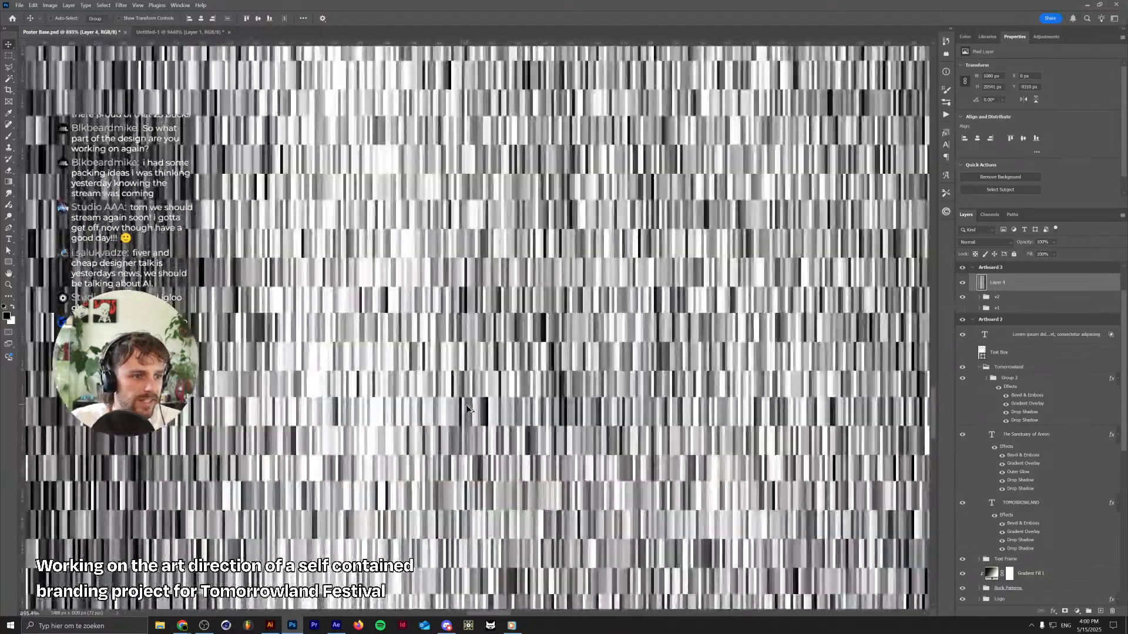
scroll(467, 404, down, 10)
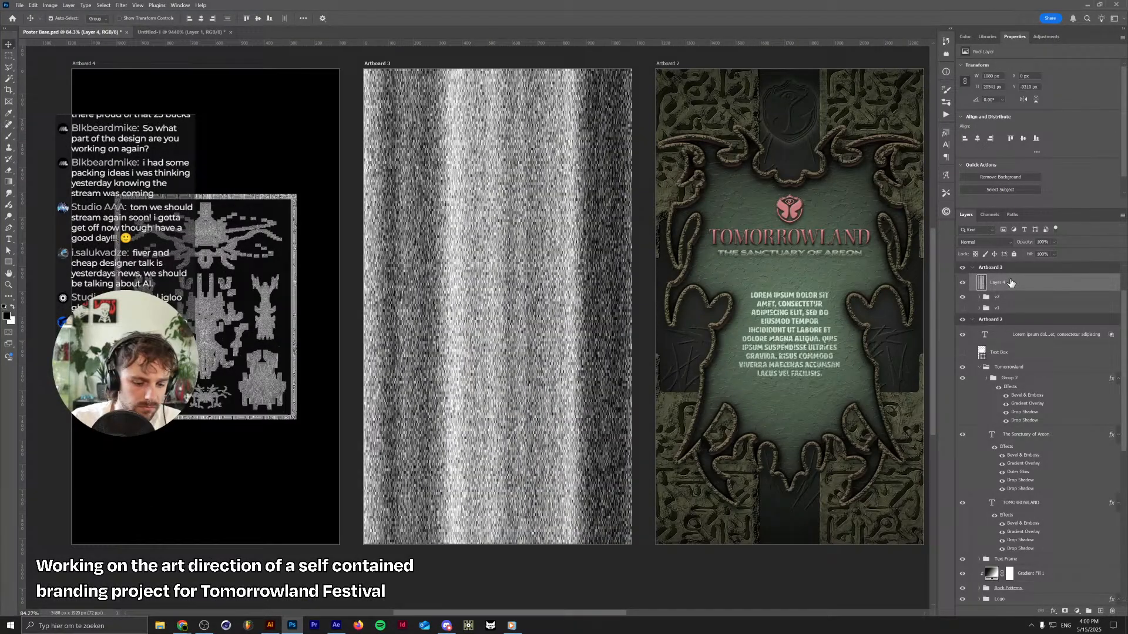
Duplicate Layer 4 and narrow the copy horizontally into a strip about 510 px wide
key(ctrl+j)
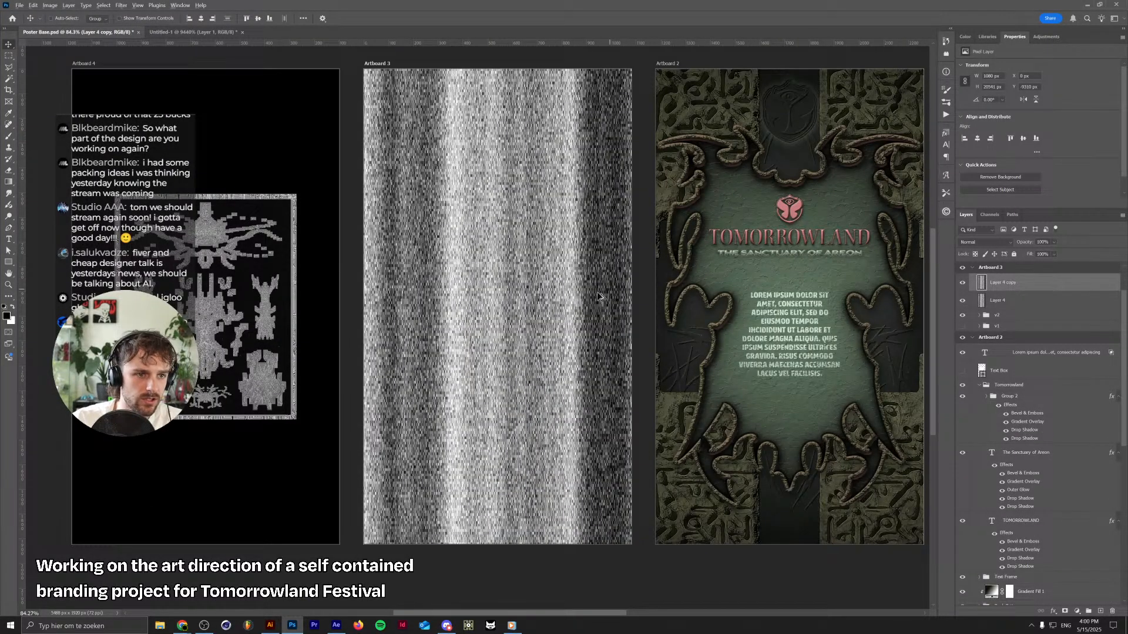
scroll(560, 297, down, 4)
key(ctrl+t)
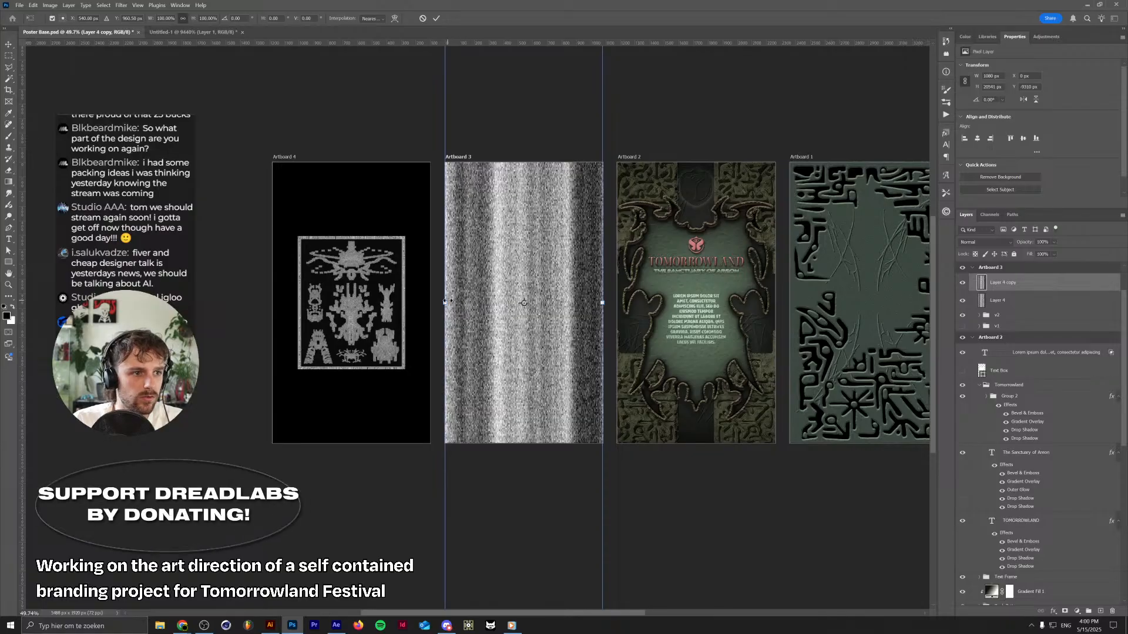
drag(446, 303, 535, 285)
key(Return)
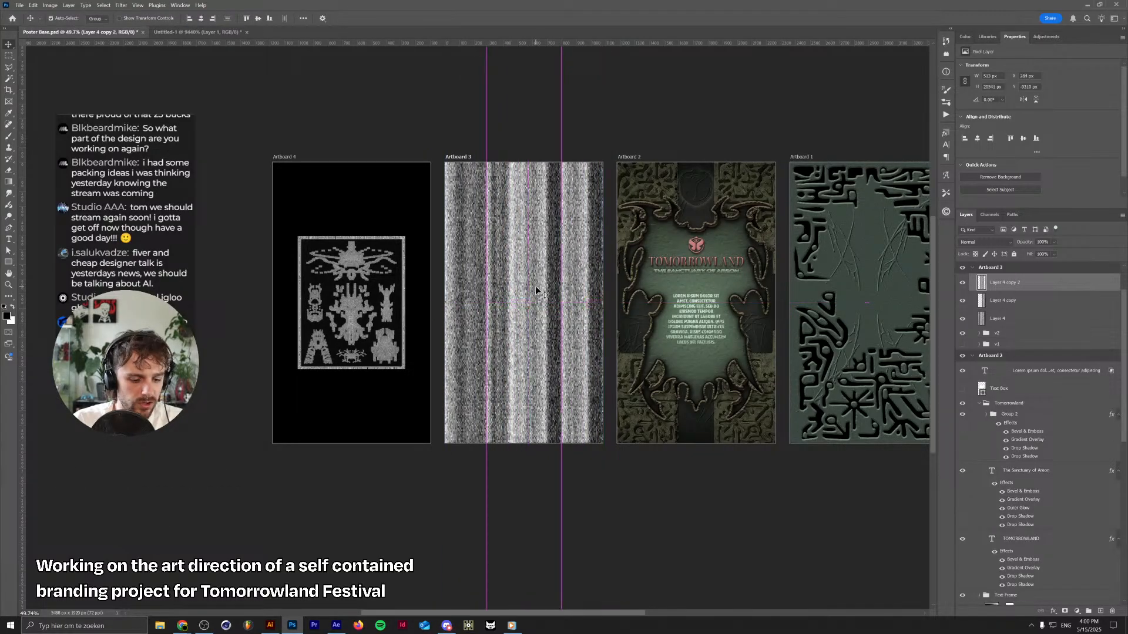
Try rotating the Layer 4 copy 2 strip by 90 degrees, turn it back to vertical and apply the transform
key(ctrl+t)
right_click(534, 288)
click(562, 452)
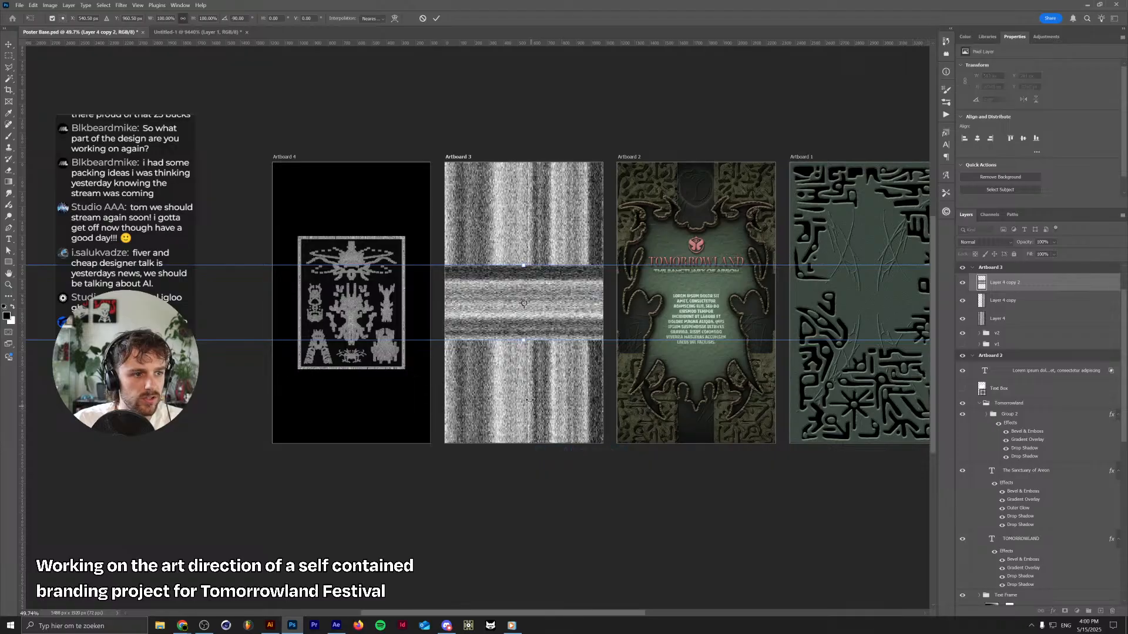
drag(584, 242, 631, 349)
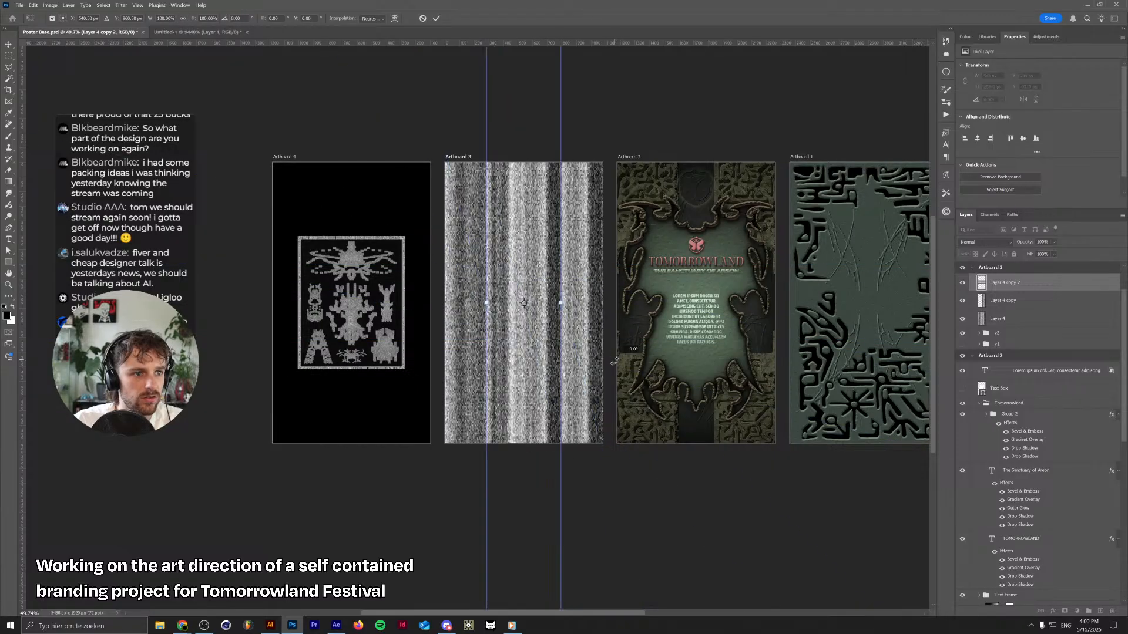
key(Return)
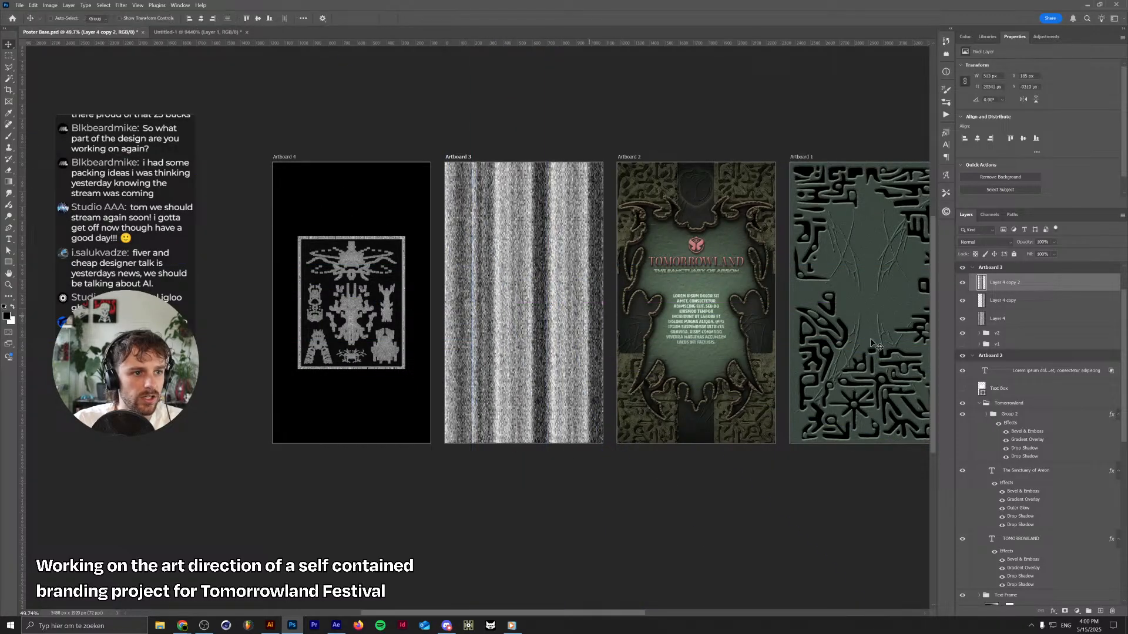
Try the Vivid Light blend mode on both narrowed strips, Layer 4 copy and Layer 4 copy 2
shift+click(995, 303)
click(985, 242)
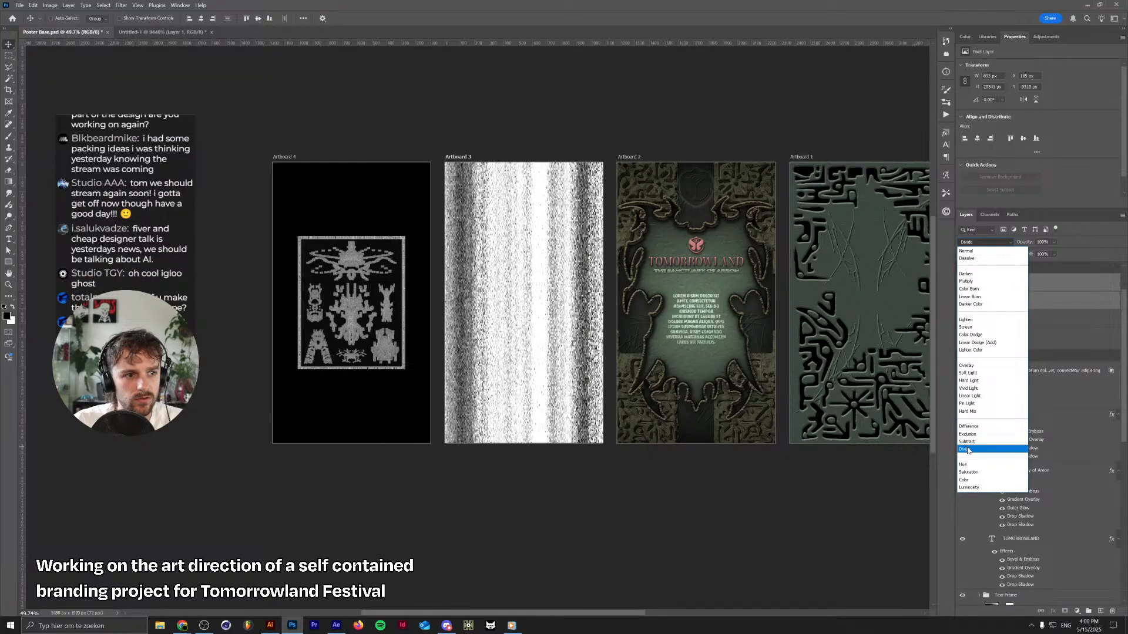
click(966, 389)
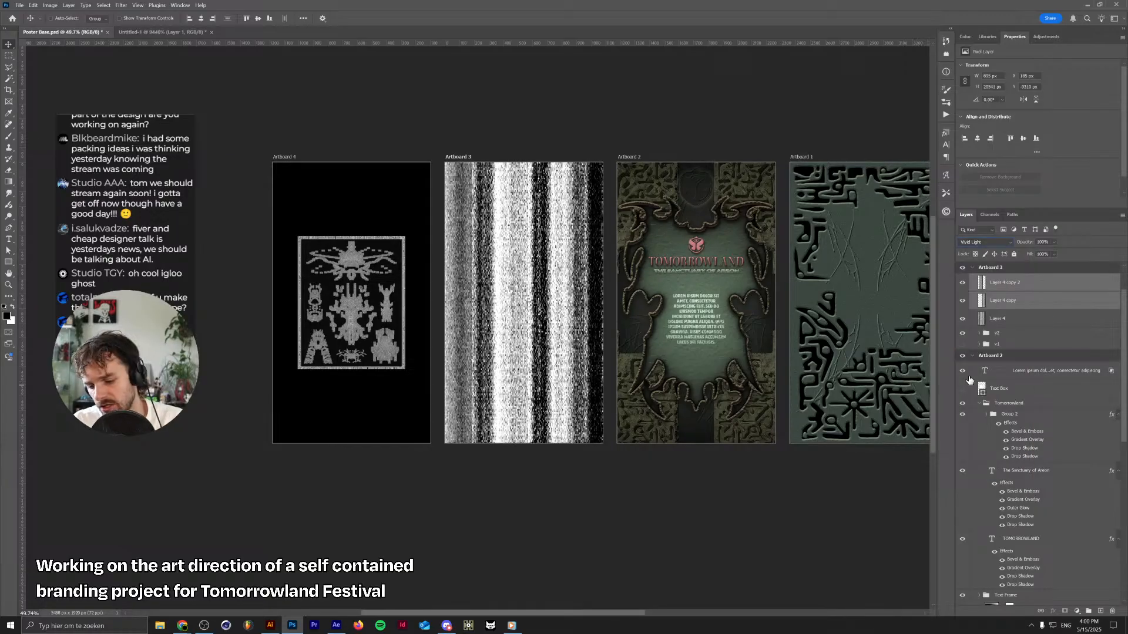
Delete Layer 4 copy and Layer 4 copy 2 from Artboard 3, keeping the original Layer 4
click(997, 288)
shift+click(1004, 306)
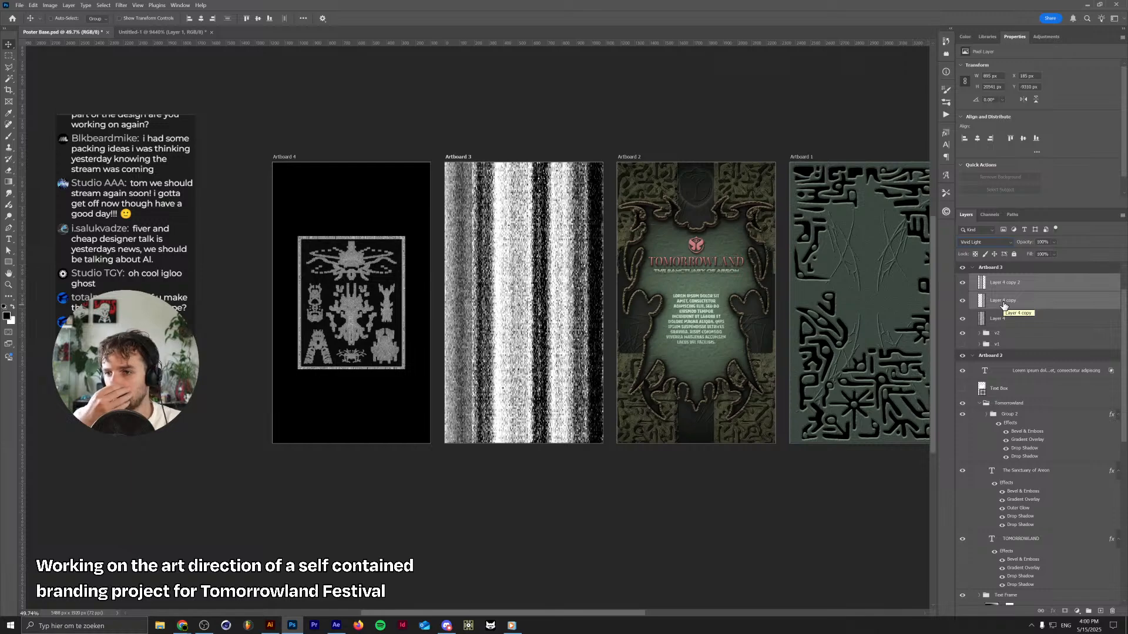
click(1009, 320)
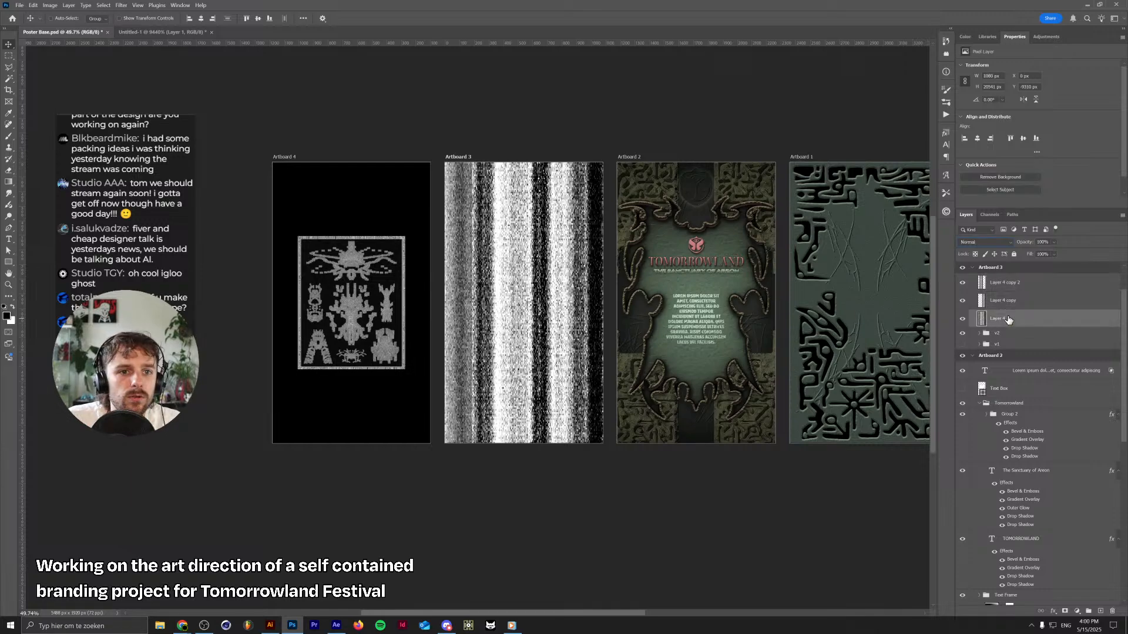
click(1013, 302)
ctrl+click(1016, 289)
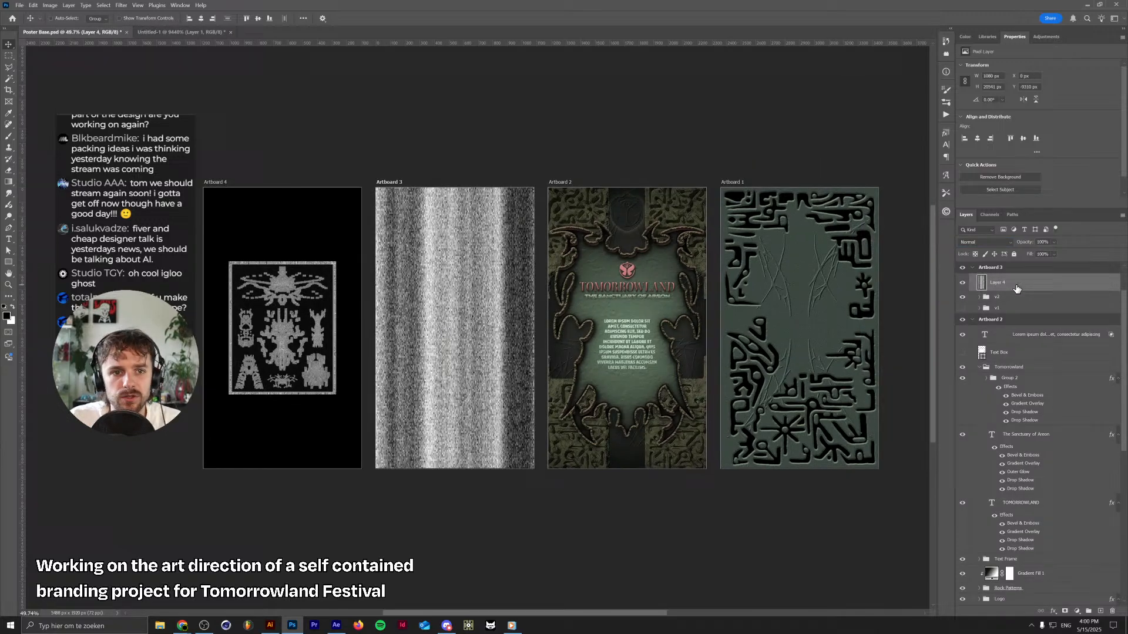
key(ctrl+z)
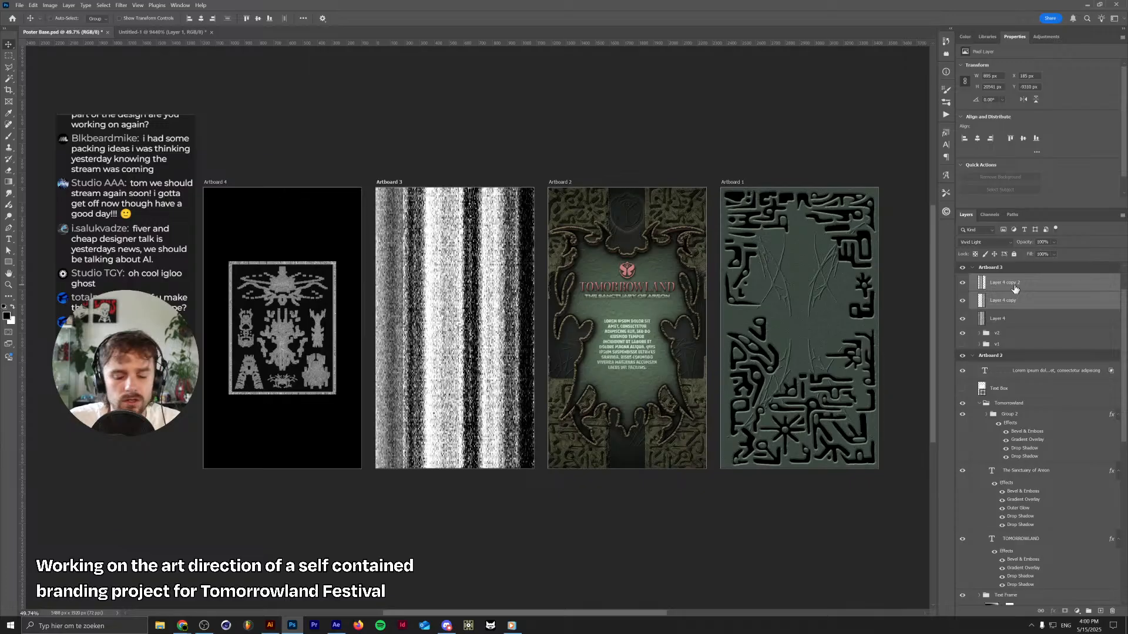
key(Delete)
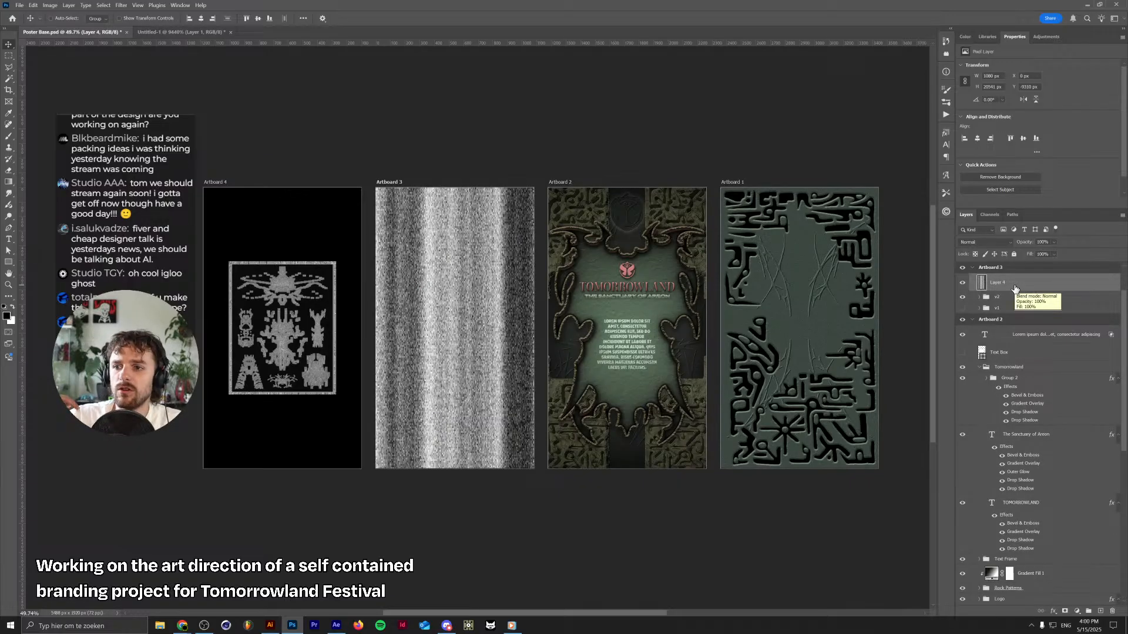
Switch to the browser to review the Moodboard 2025 board on Pinterest, and return to the poster in Photoshop
mouse_move(182, 627)
click(160, 587)
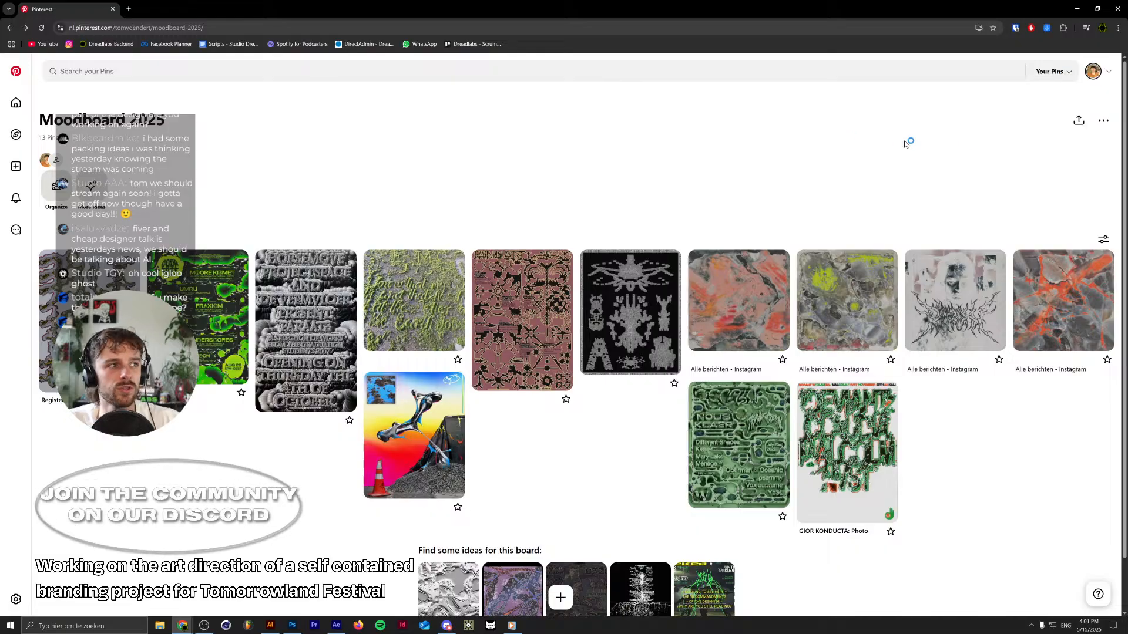
click(1078, 8)
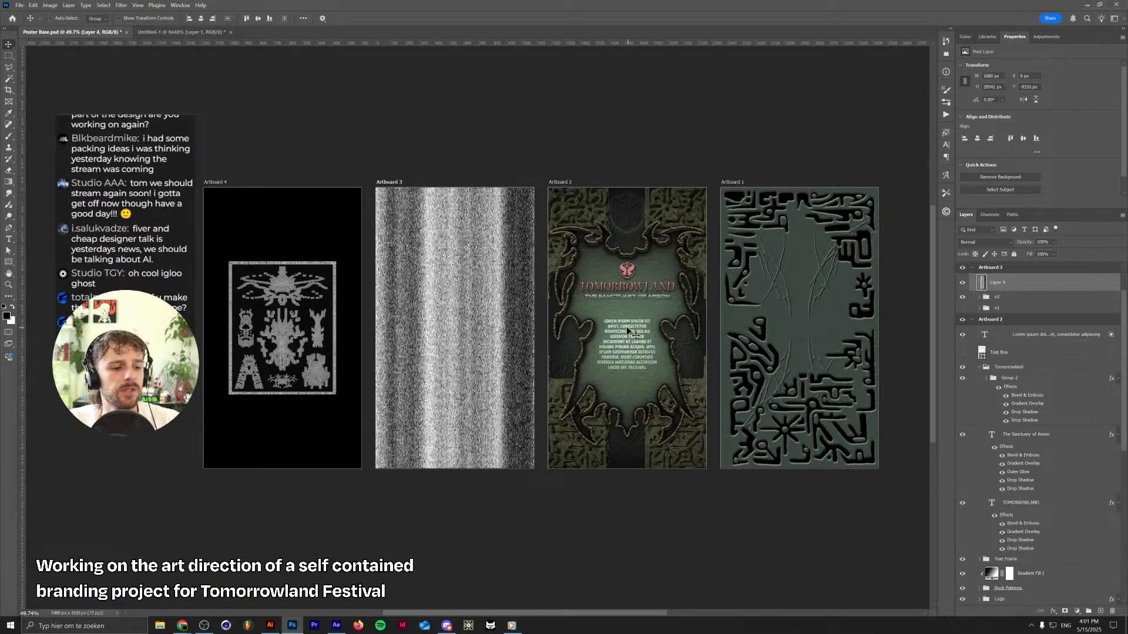
Collapse the Tomorrowland group on Artboard 2 and open the contents of the Tribal Corner copy smart object
scroll(483, 259, up, 5)
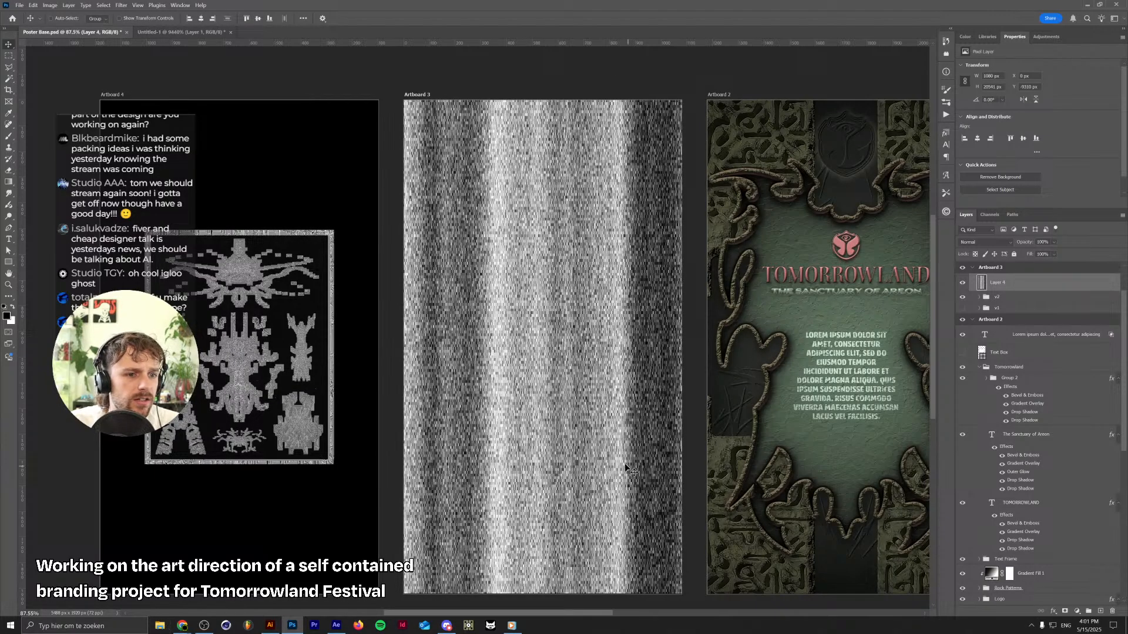
scroll(629, 467, down, 2)
scroll(579, 427, right, 3)
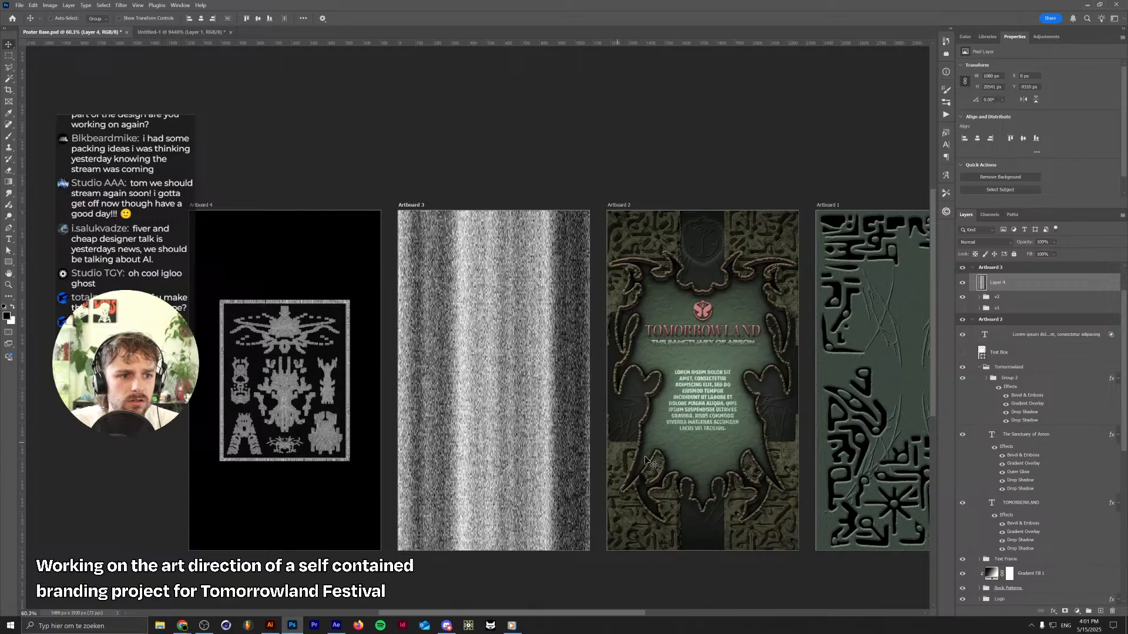
click(980, 367)
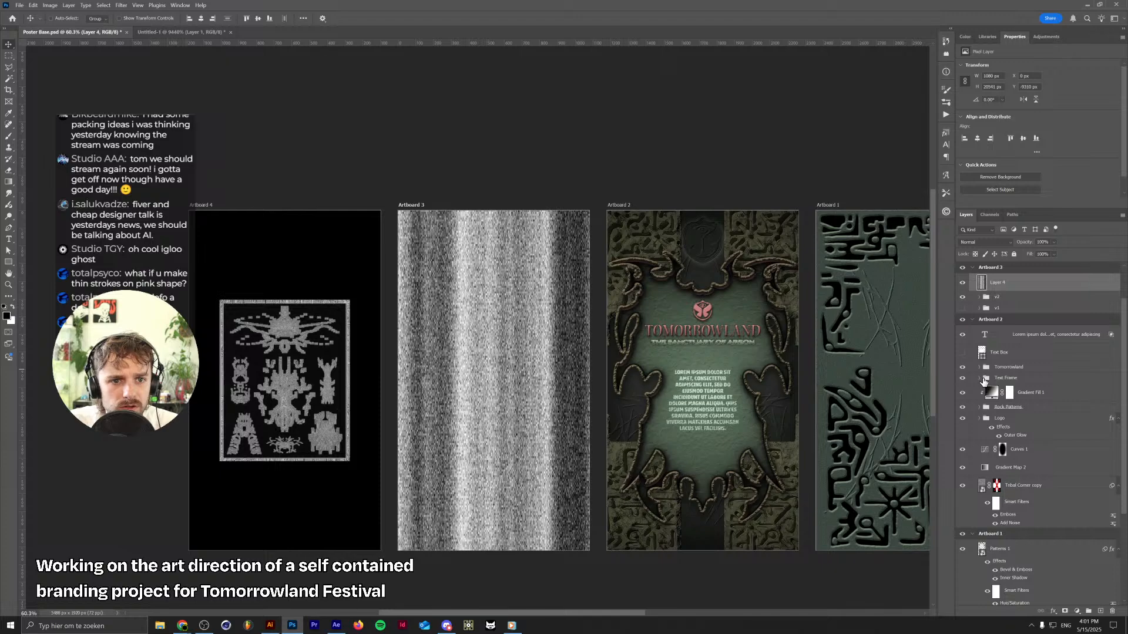
click(1003, 370)
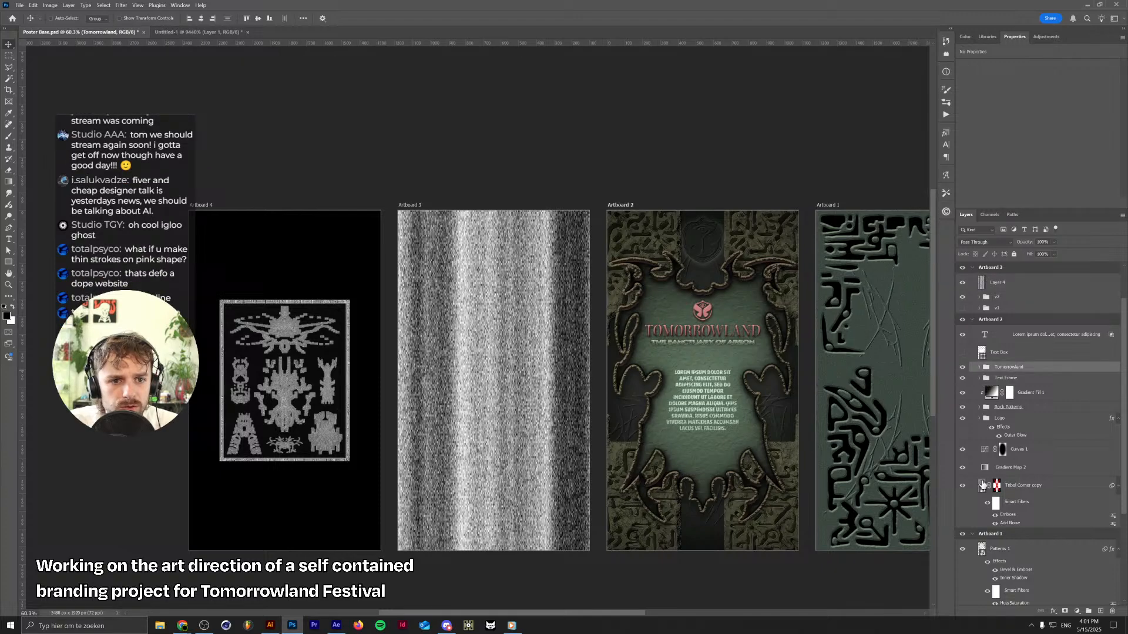
double_click(984, 485)
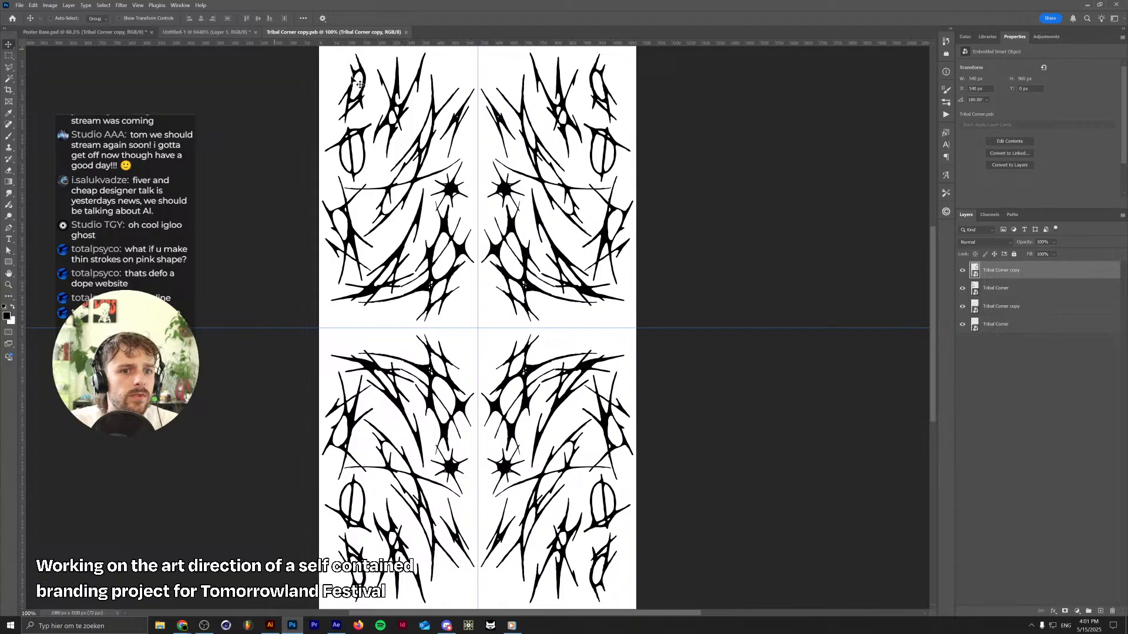
Duplicate all four Tribal Corner layers from the smart object into Poster Base.psd
shift+click(1001, 324)
right_click(1005, 324)
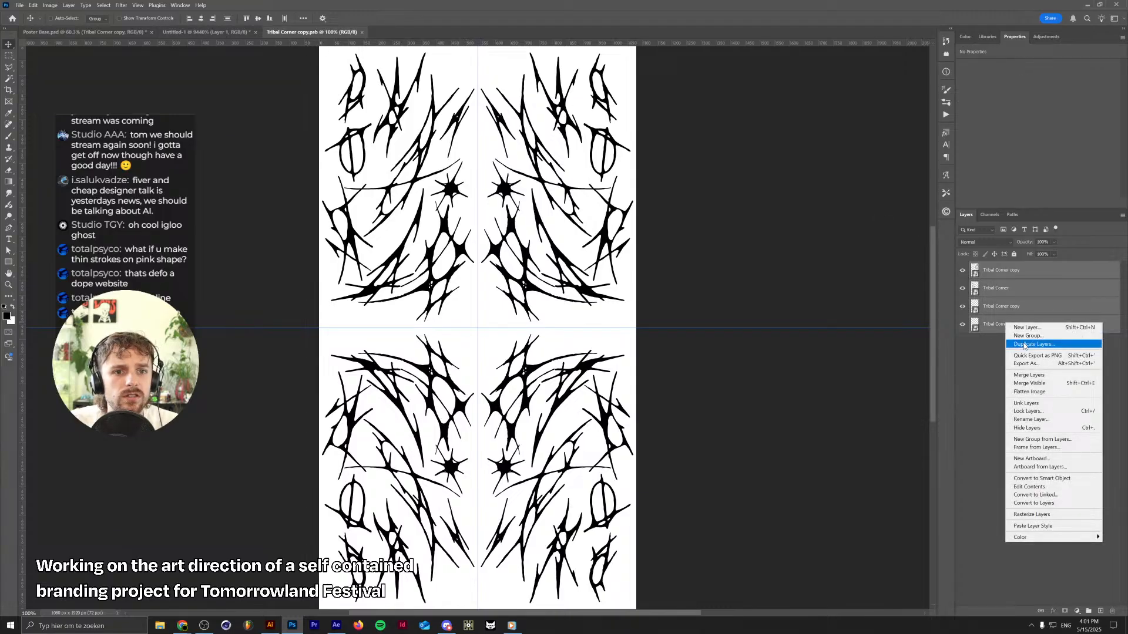
click(1025, 345)
click(540, 173)
click(539, 174)
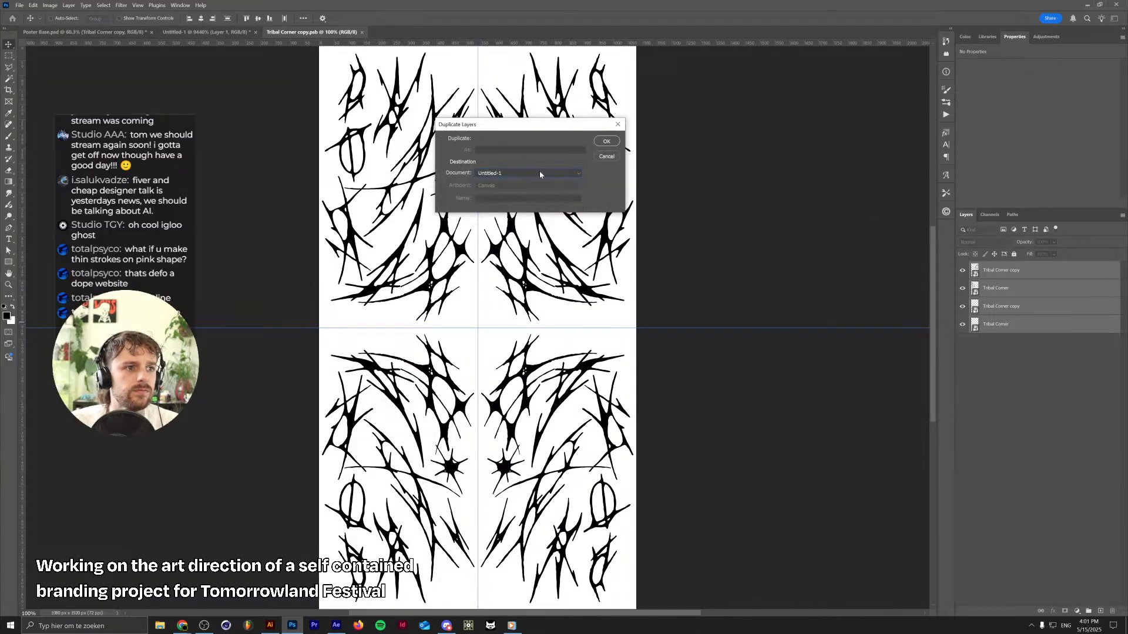
click(537, 173)
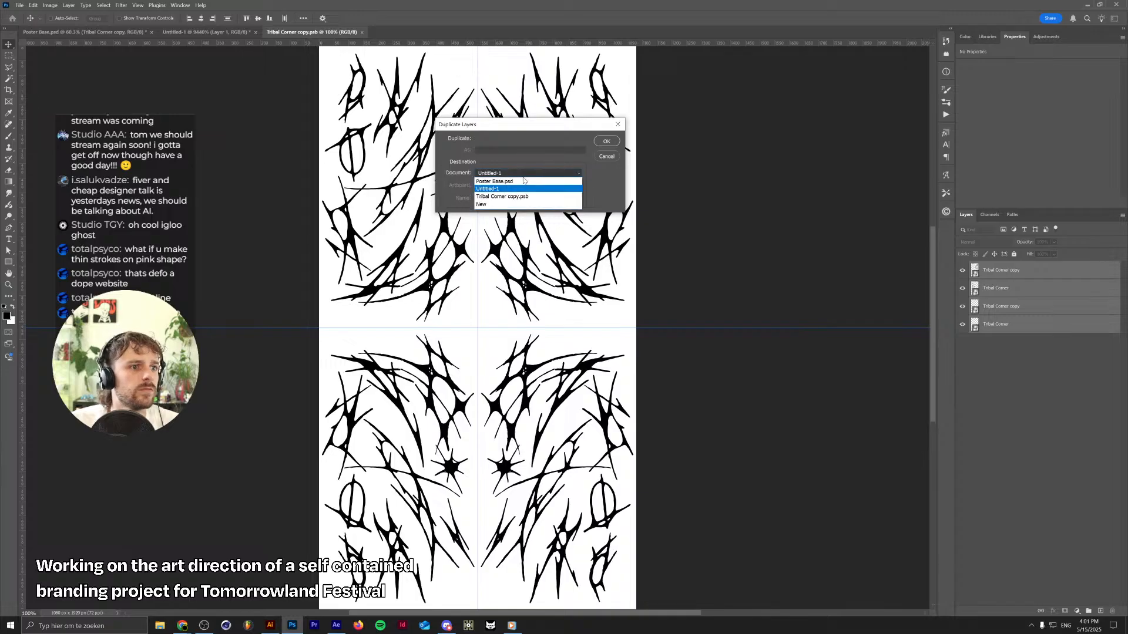
click(528, 179)
click(606, 140)
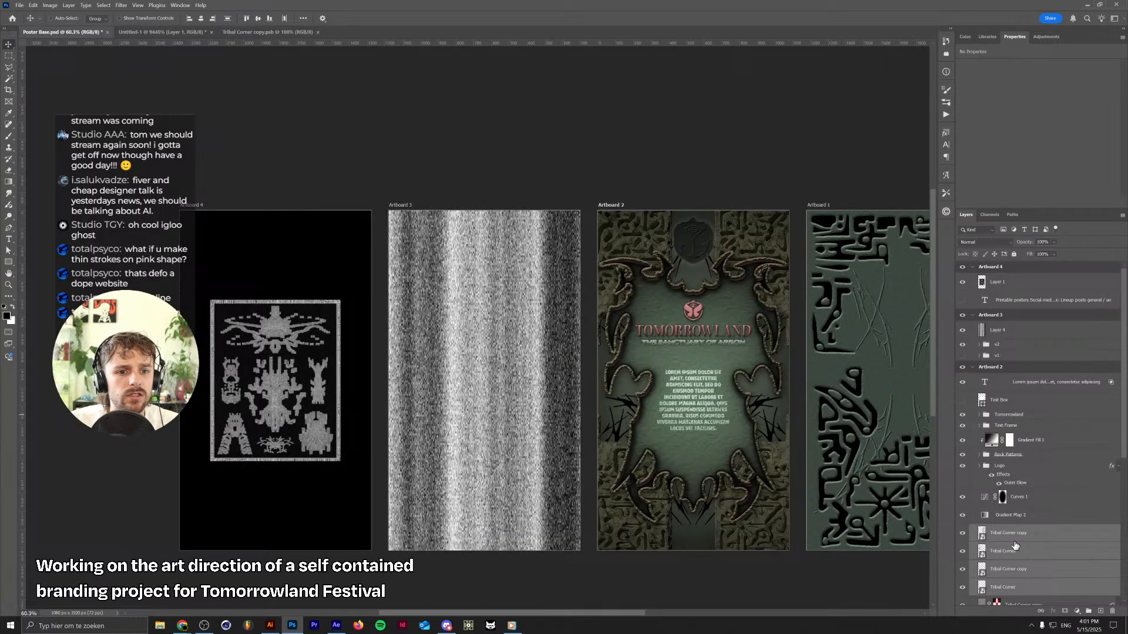
Move the four duplicated Tribal Corner layers above Layer 4 on Artboard 3 and group them
drag(1015, 549, 982, 353)
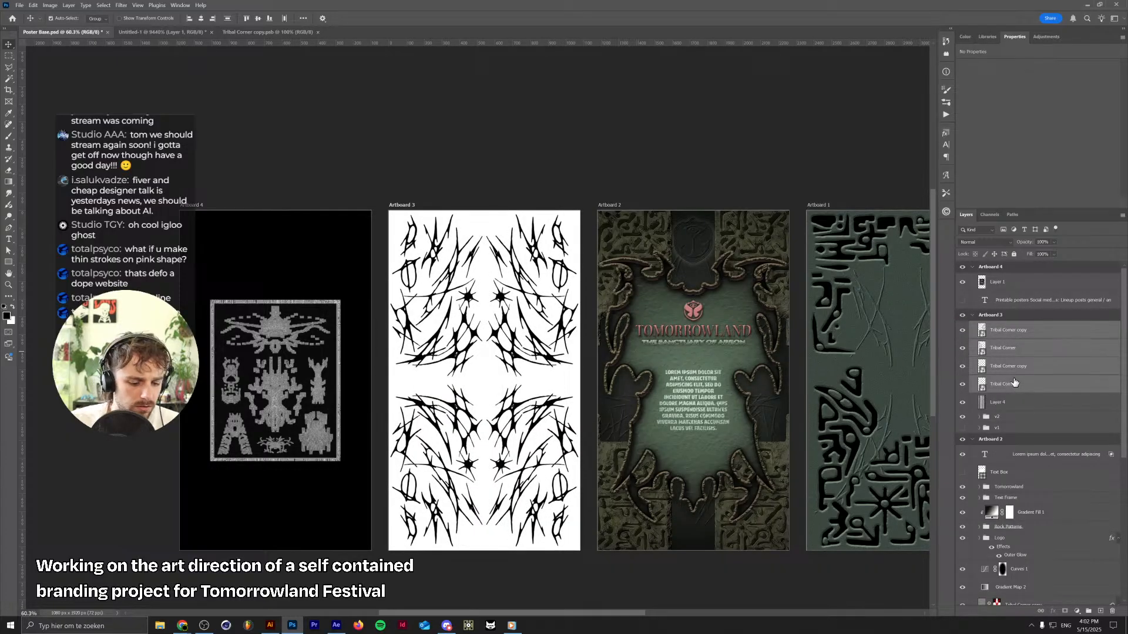
key(ctrl+g)
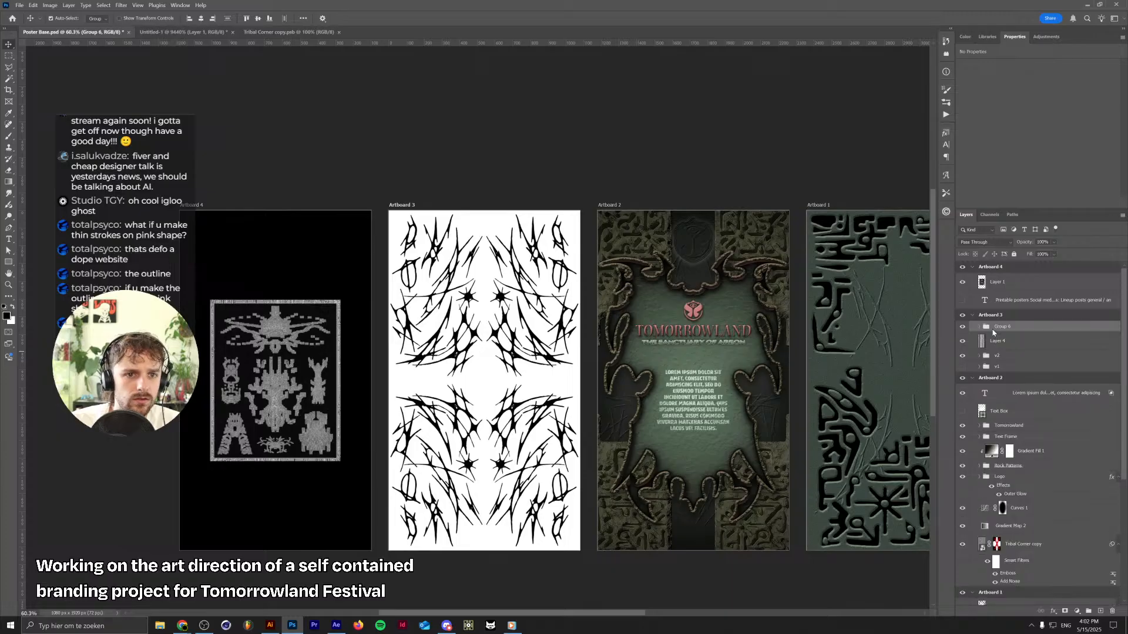
Hide the tribal group's whites with Blend If, splitting the current layer's white slider to about 147 / 210, and convert the group to a smart object
double_click(1040, 329)
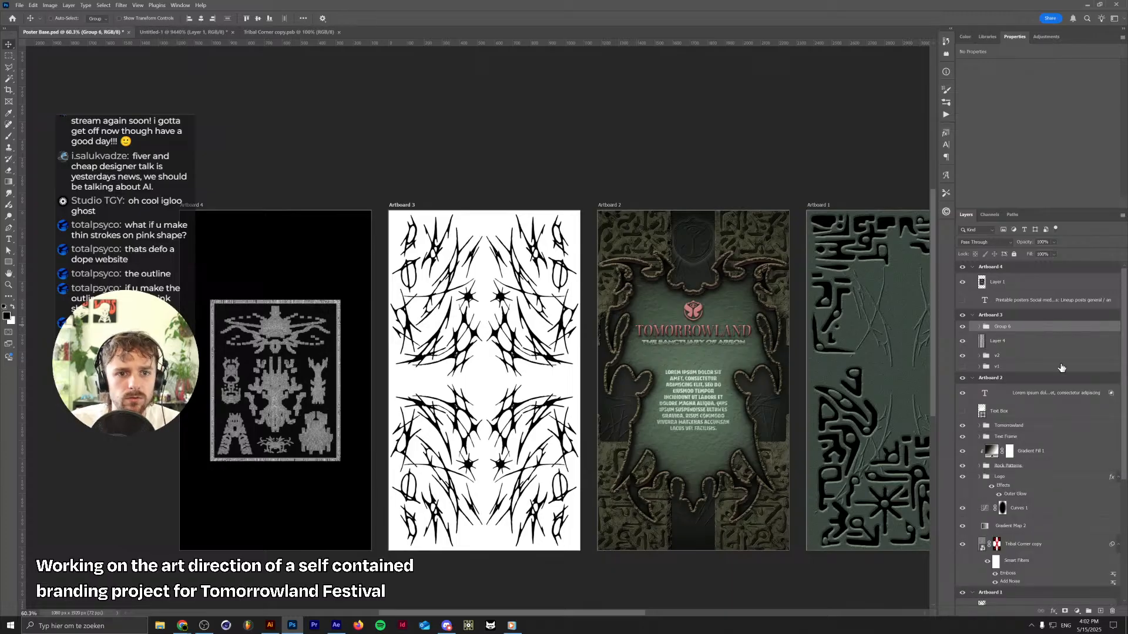
drag(880, 337, 858, 335)
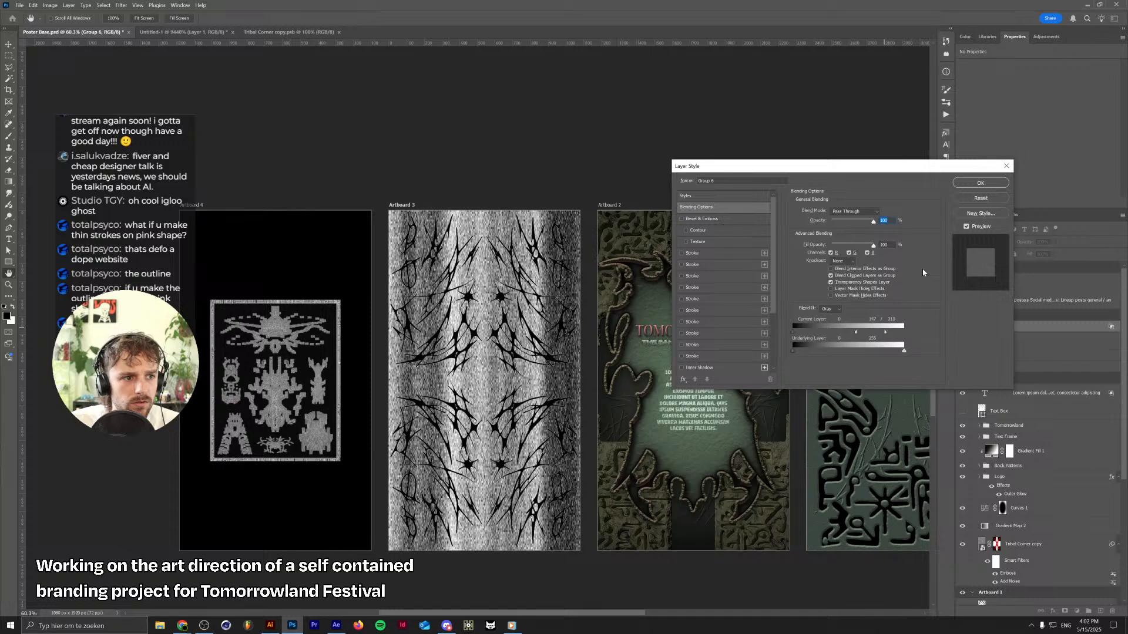
click(979, 184)
right_click(1023, 327)
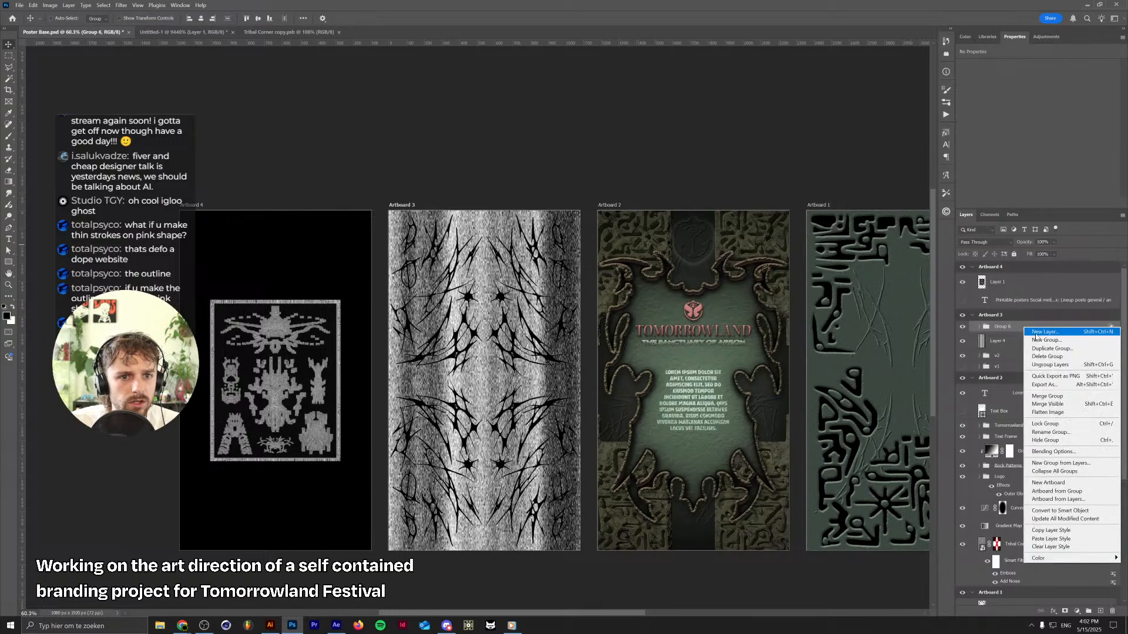
click(1082, 513)
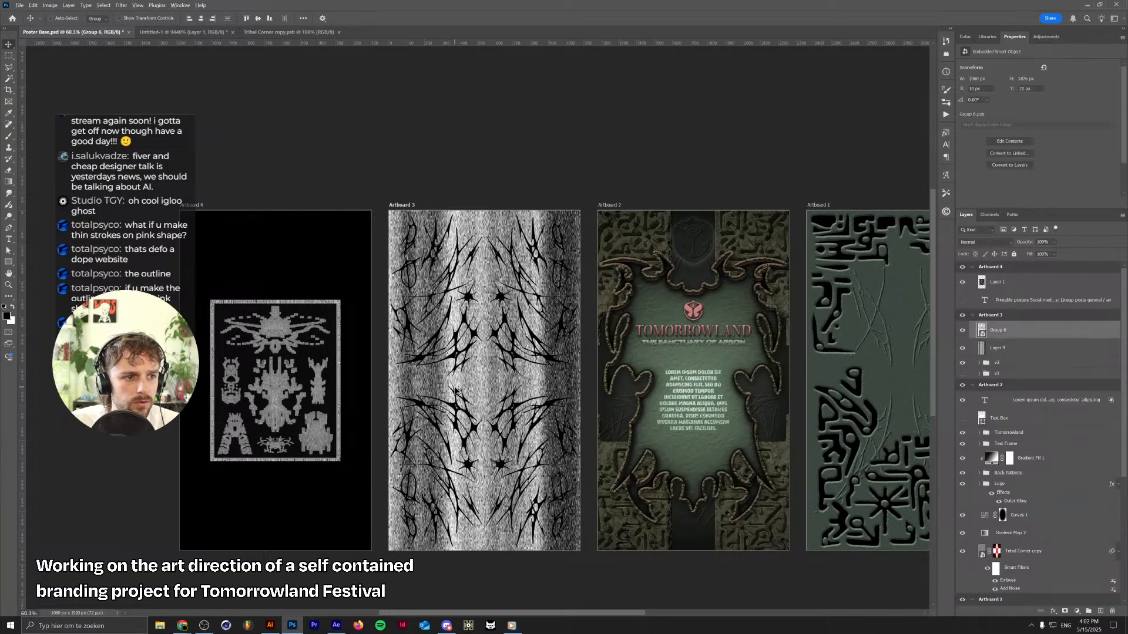
Place the streaked Layer 4 directly above the Group 6 smart object and clip it to the tribal shapes
scroll(463, 391, up, 3)
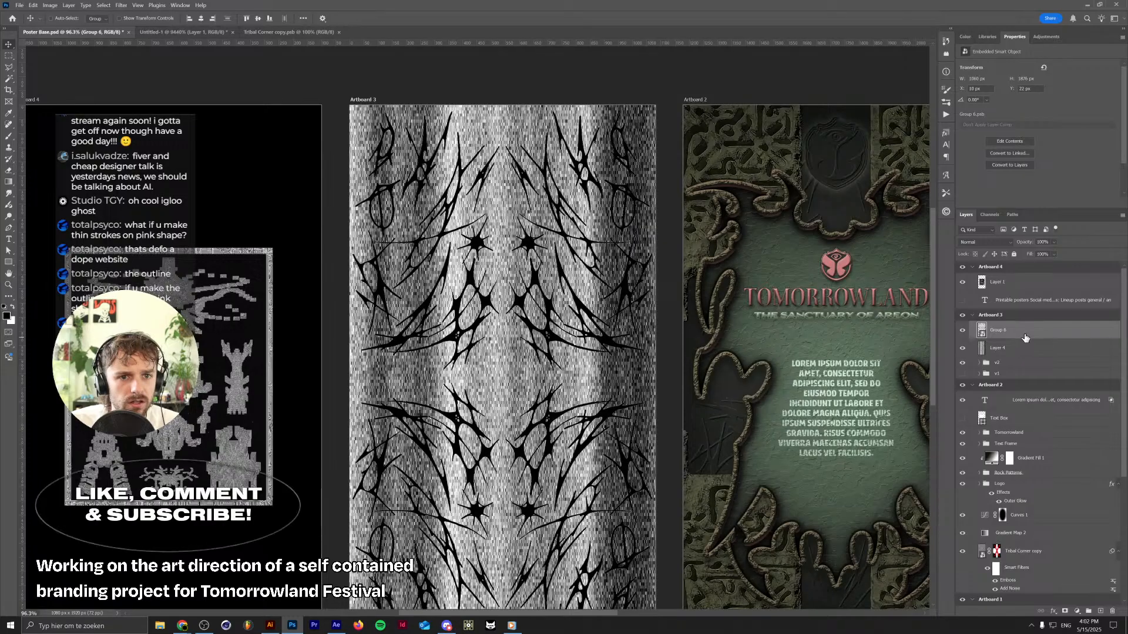
drag(1039, 332, 1025, 357)
alt+click(1025, 339)
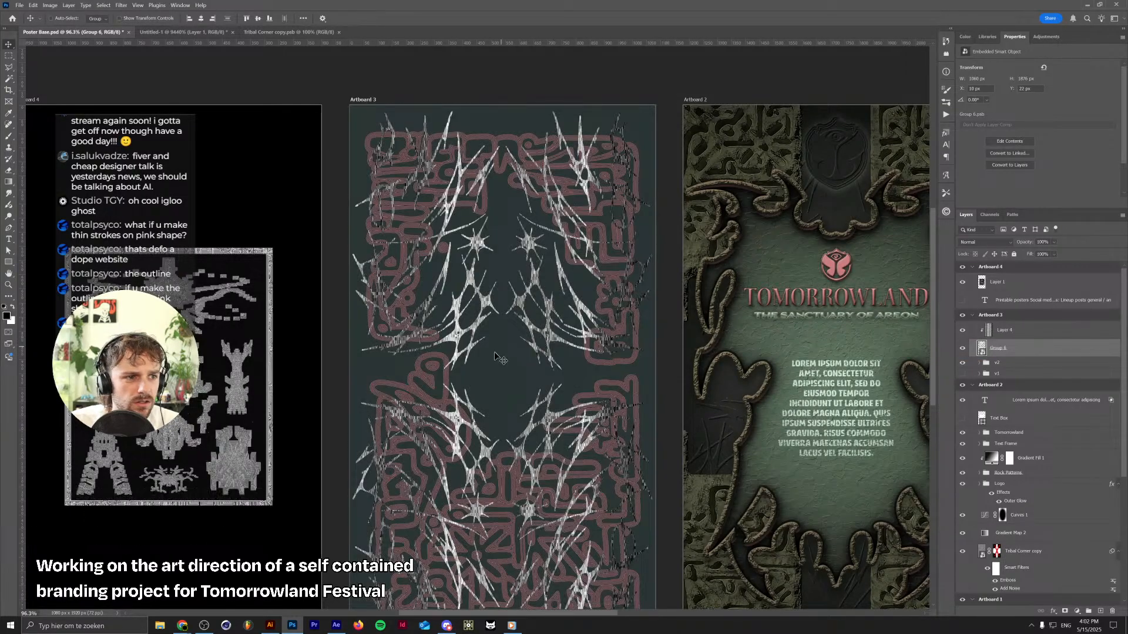
scroll(494, 358, down, 2)
scroll(492, 358, up, 2)
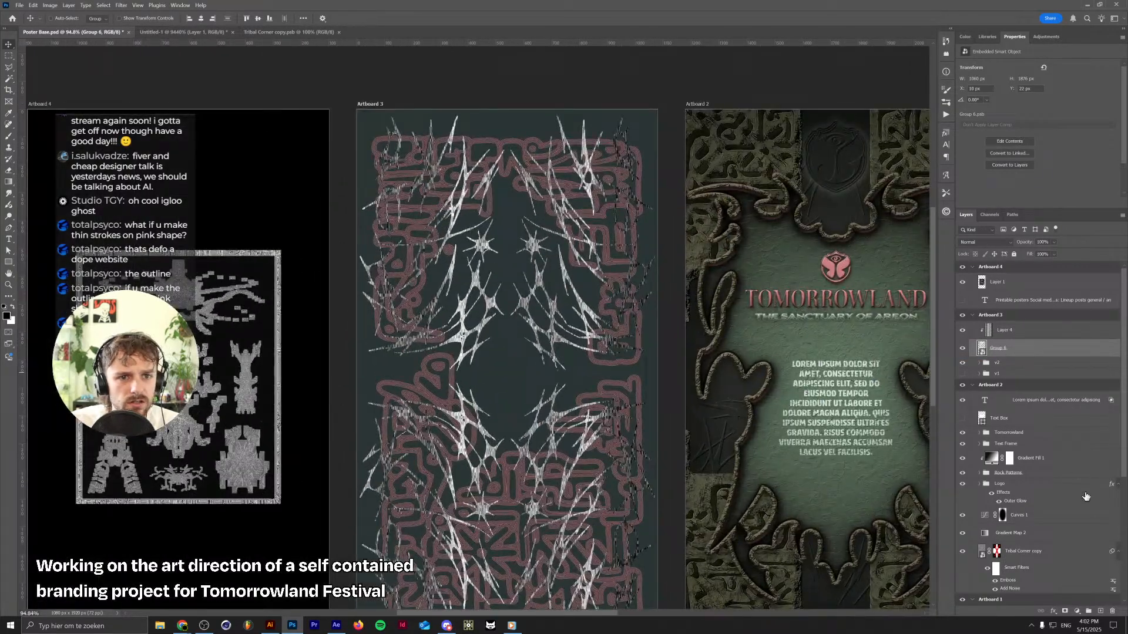
Place an unclipped duplicate of the streaked Layer 4 beneath Group 6, discarding the empty layer added there
click(1102, 605)
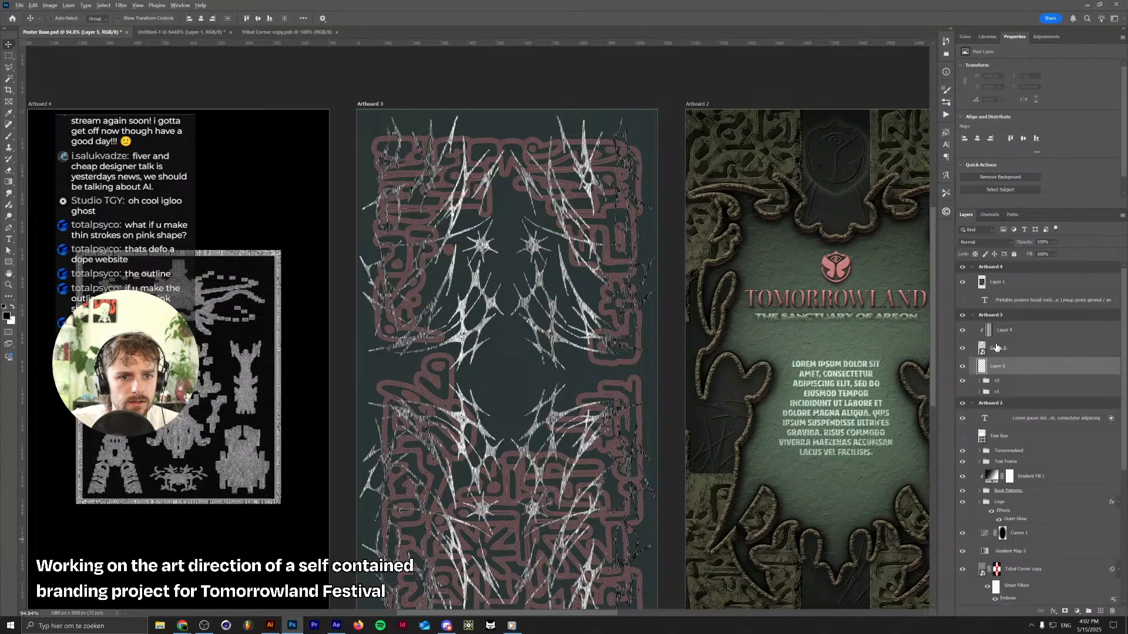
drag(1005, 333, 1005, 359)
click(1009, 382)
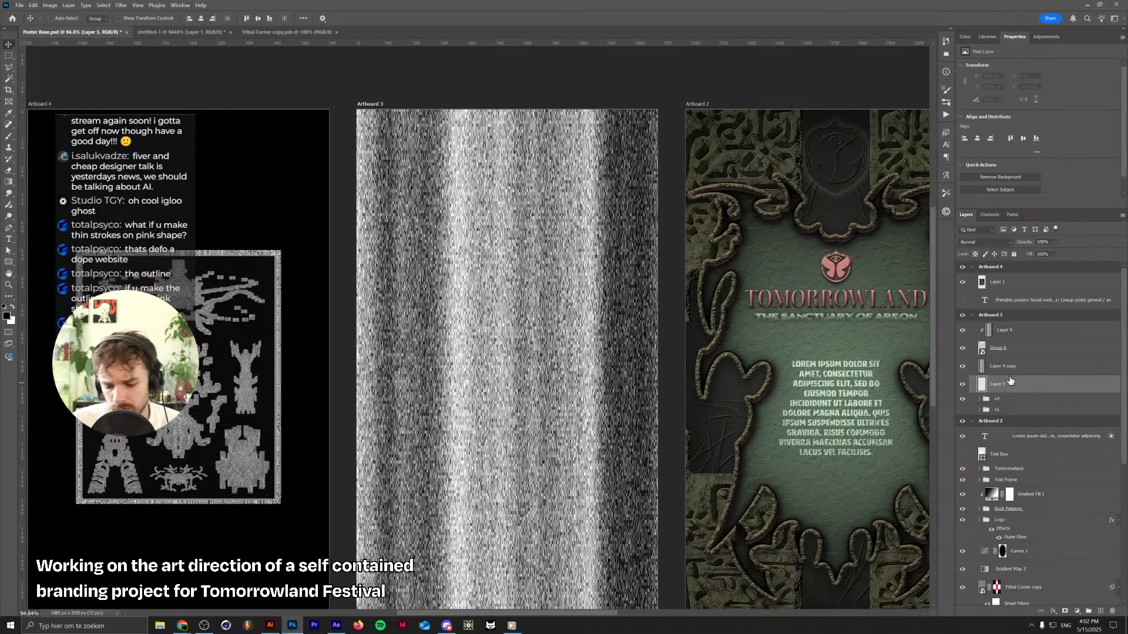
key(Delete)
Shift Layer 4 copy upward on Artboard 3 so its streaks contrast with the clipped tribal shapes
click(1005, 366)
key(v)
scroll(398, 382, down, 3)
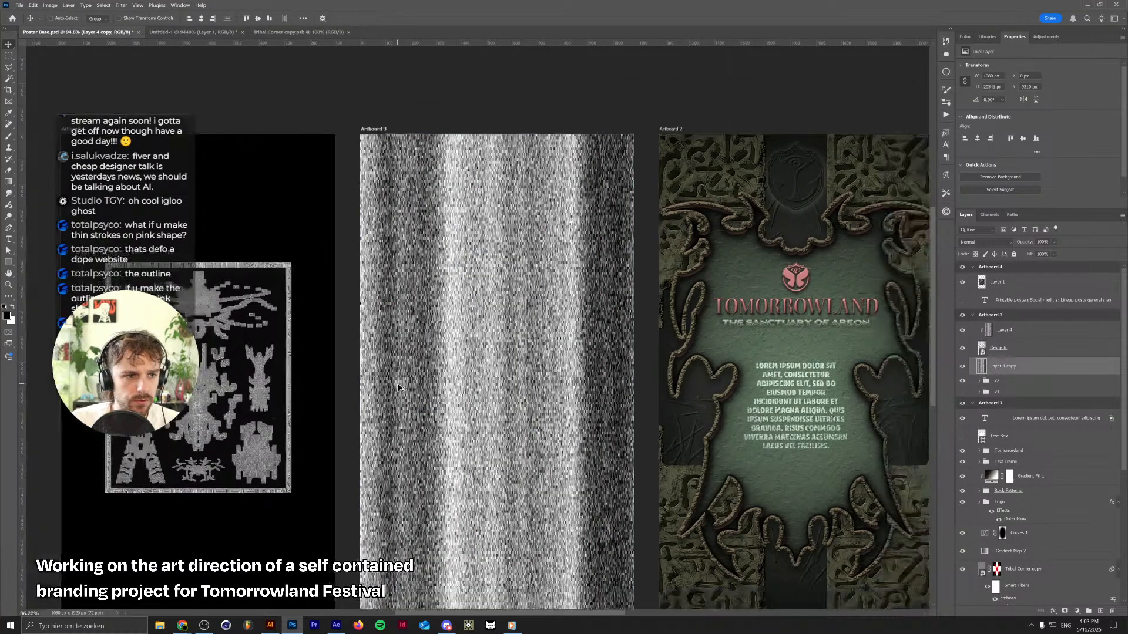
drag(457, 400, 477, 120)
scroll(463, 322, up, 3)
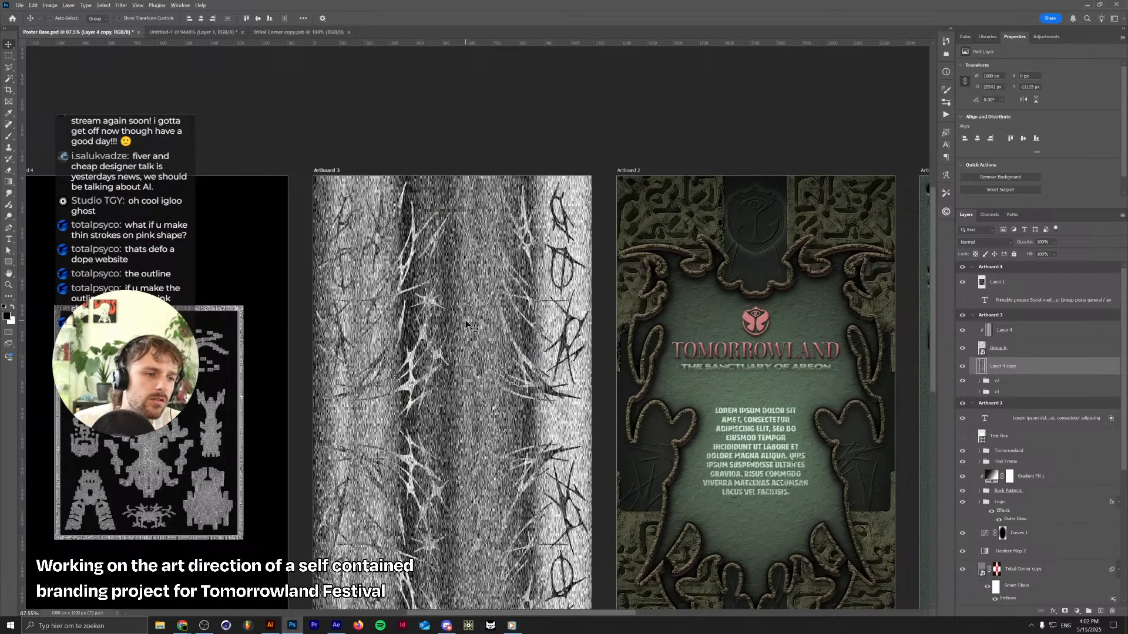
scroll(467, 325, up, 2)
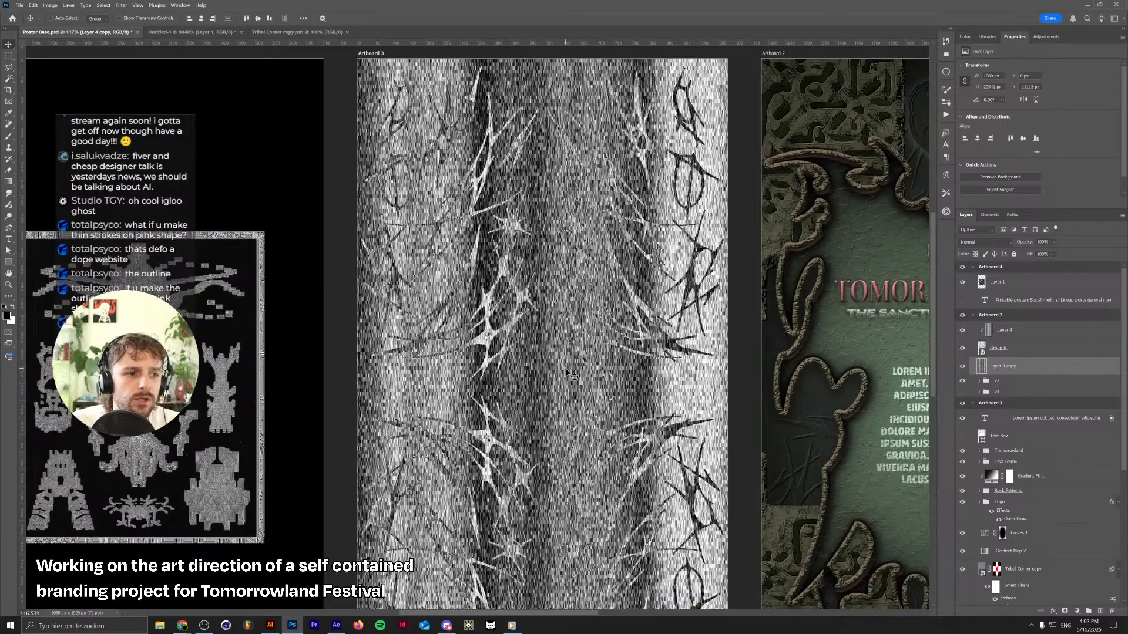
Examine the streaked tribal composition on Artboard 3 up close and as a whole
scroll(567, 372, down, 1)
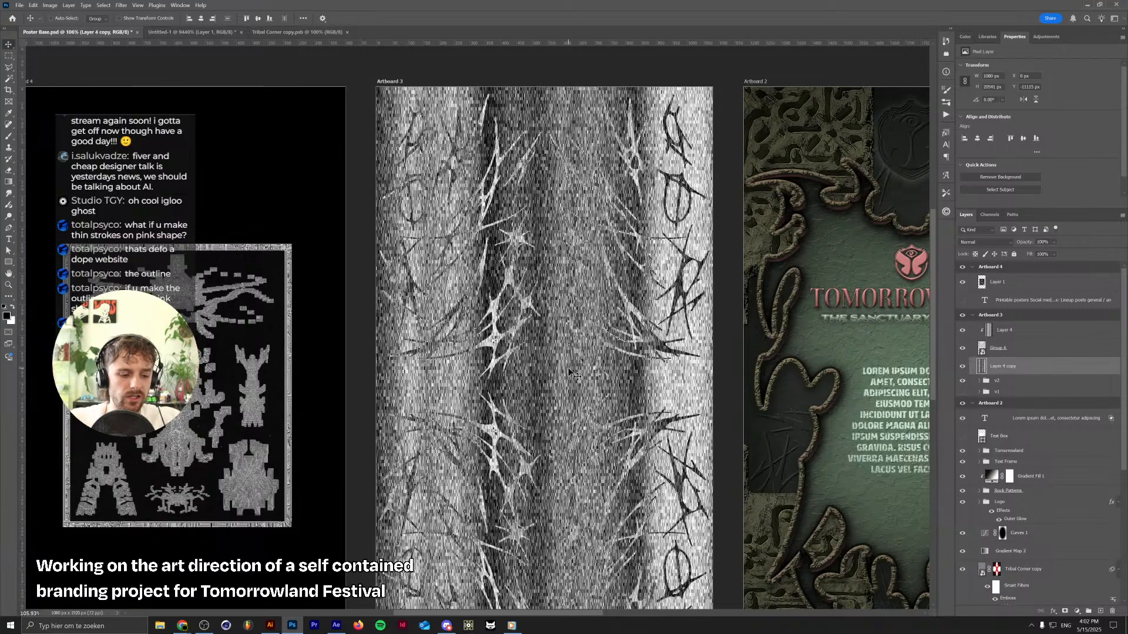
scroll(570, 372, up, 5)
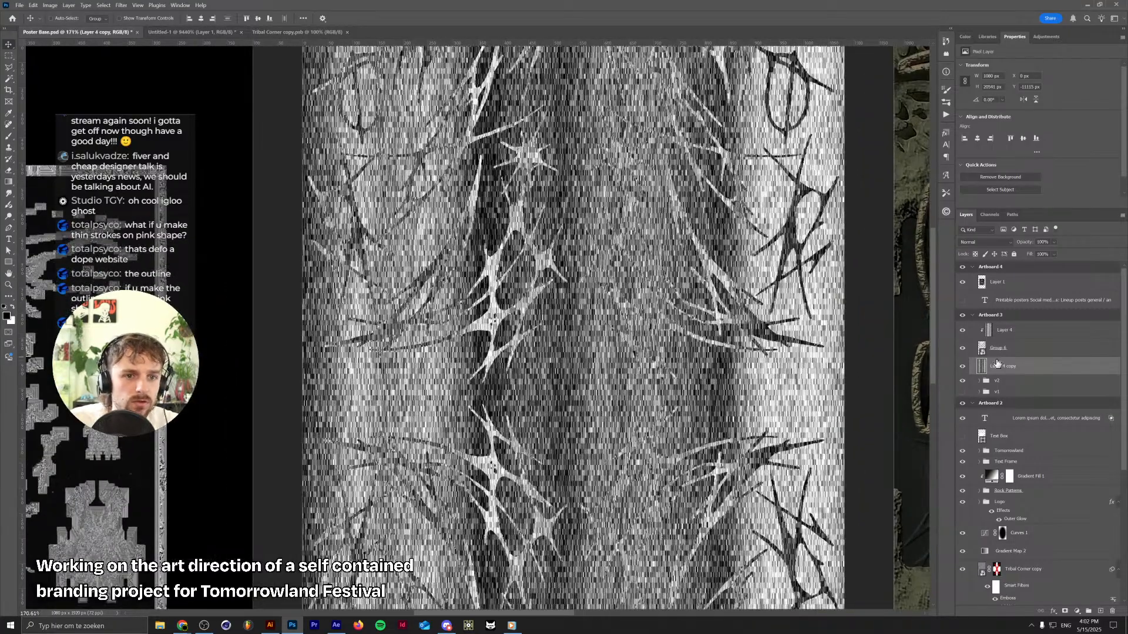
click(998, 348)
scroll(494, 280, down, 2)
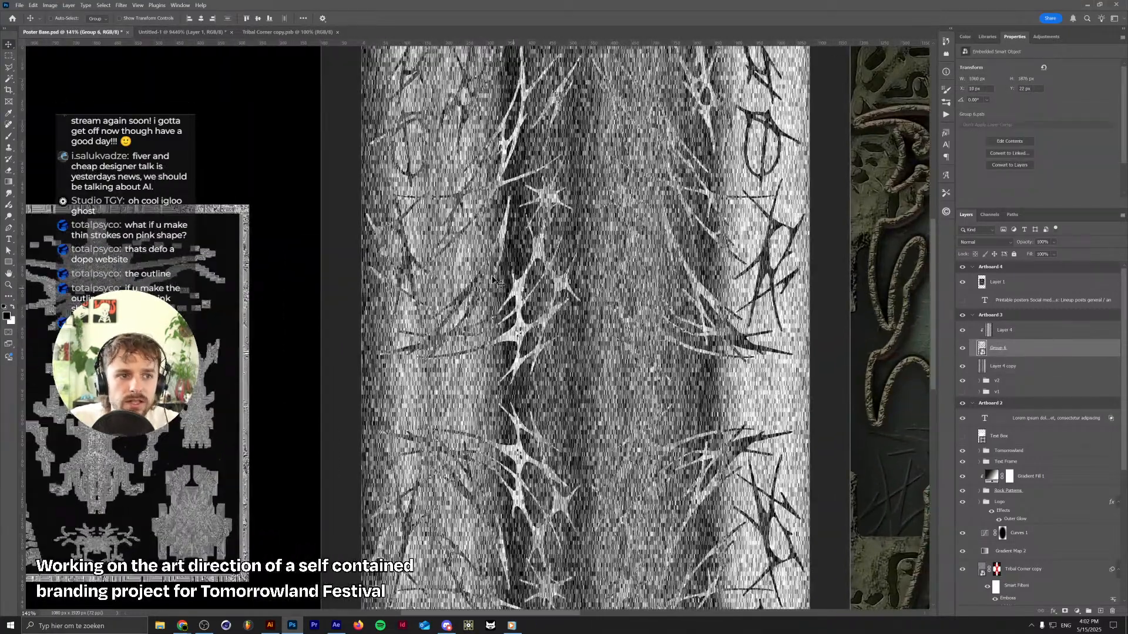
scroll(493, 281, up, 4)
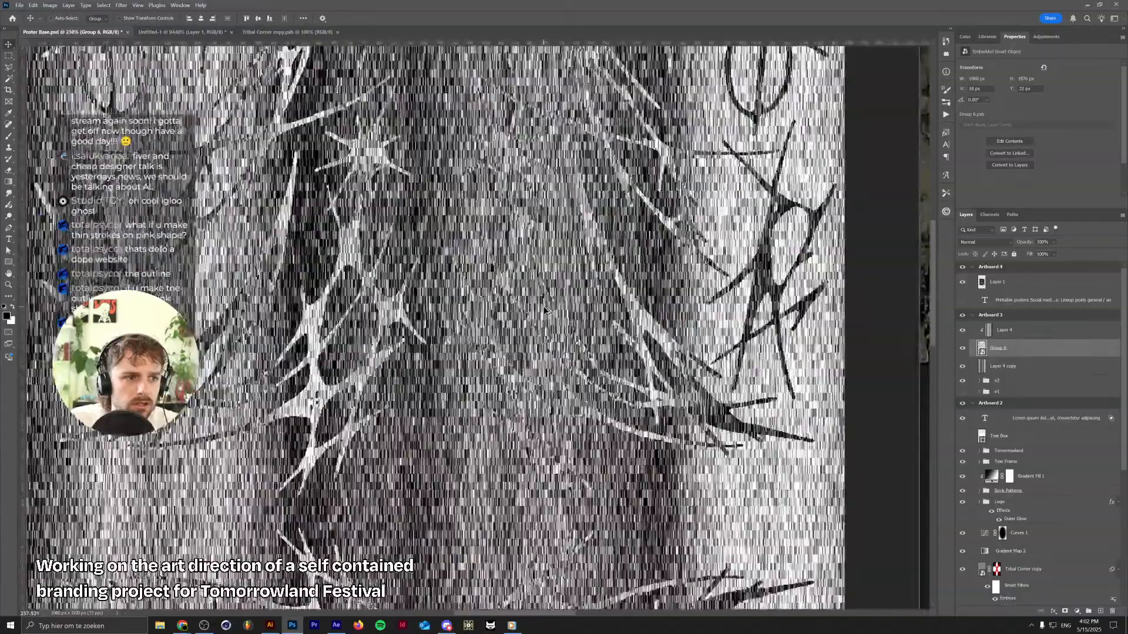
scroll(544, 310, down, 5)
scroll(543, 303, up, 3)
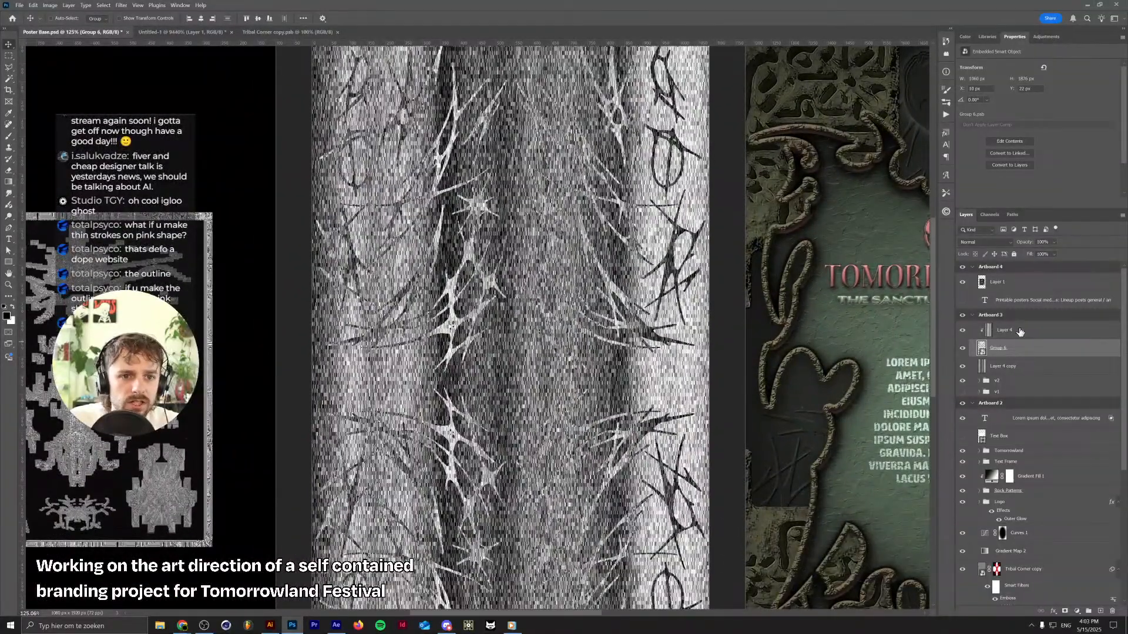
click(1020, 332)
click(1046, 37)
click(1022, 82)
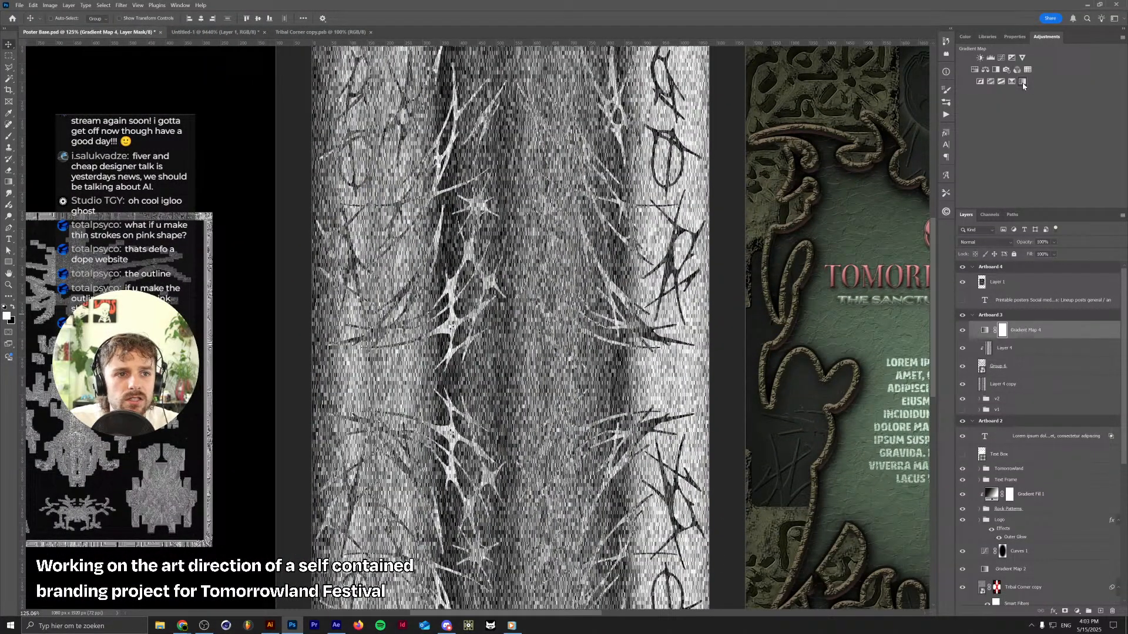
key(ctrl+z)
Duplicate Gradient Map 3 copy from the v2 group to the top of Artboard 3, above Layer 4
click(979, 381)
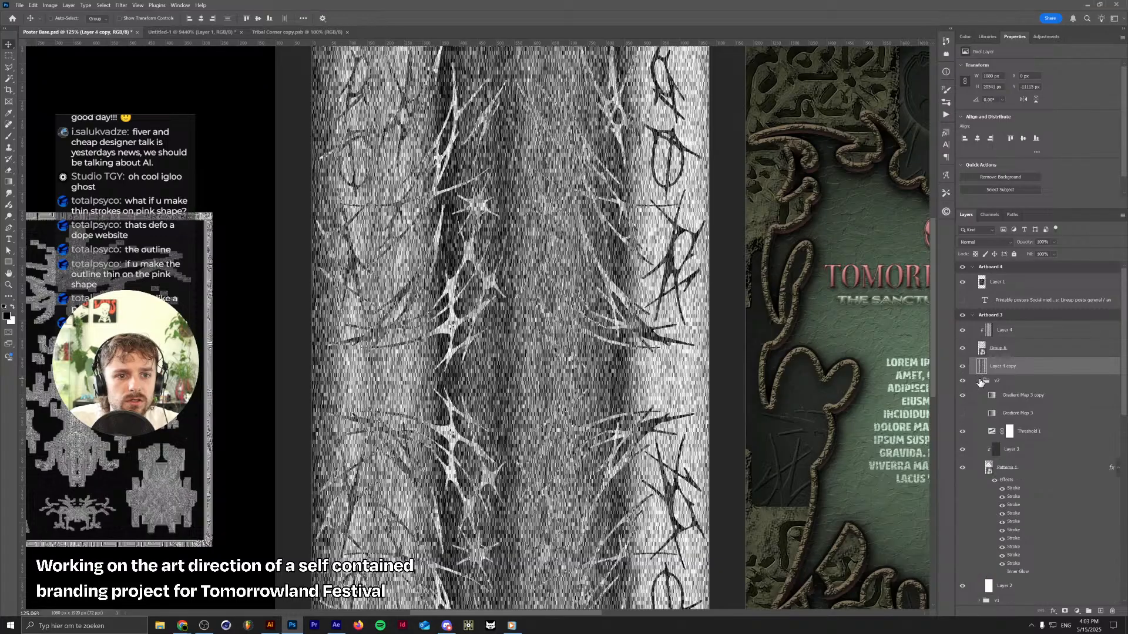
click(1027, 396)
drag(1026, 400, 1024, 322)
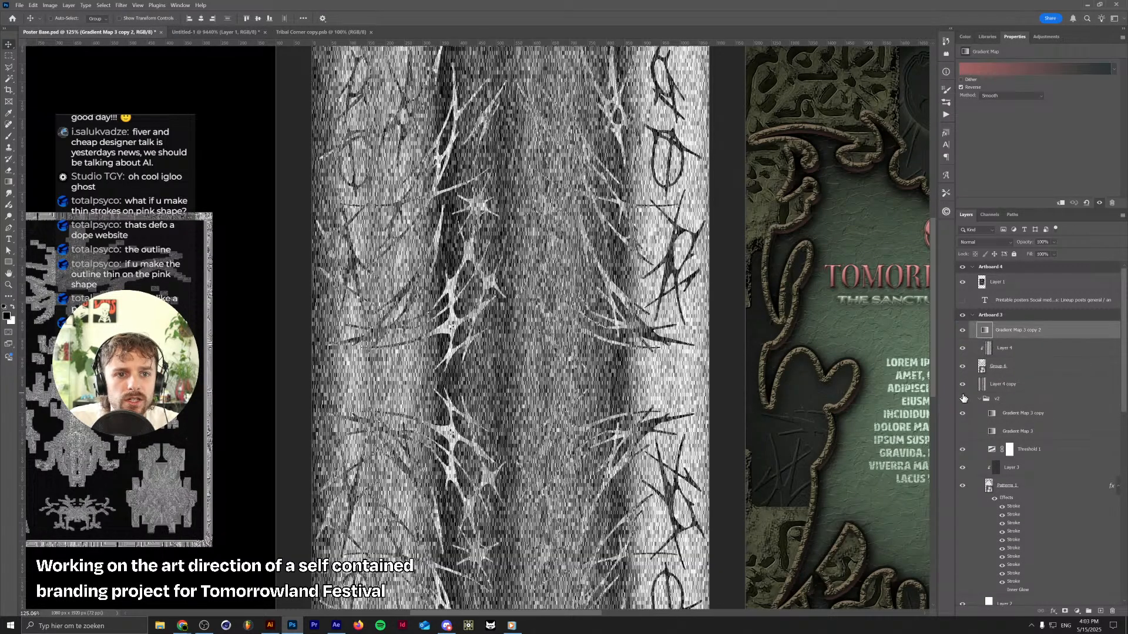
click(979, 399)
Recolour the gradient map's pink stop with the lighter pink sampled from the Tomorrowland logo on Artboard 2
scroll(645, 399, down, 2)
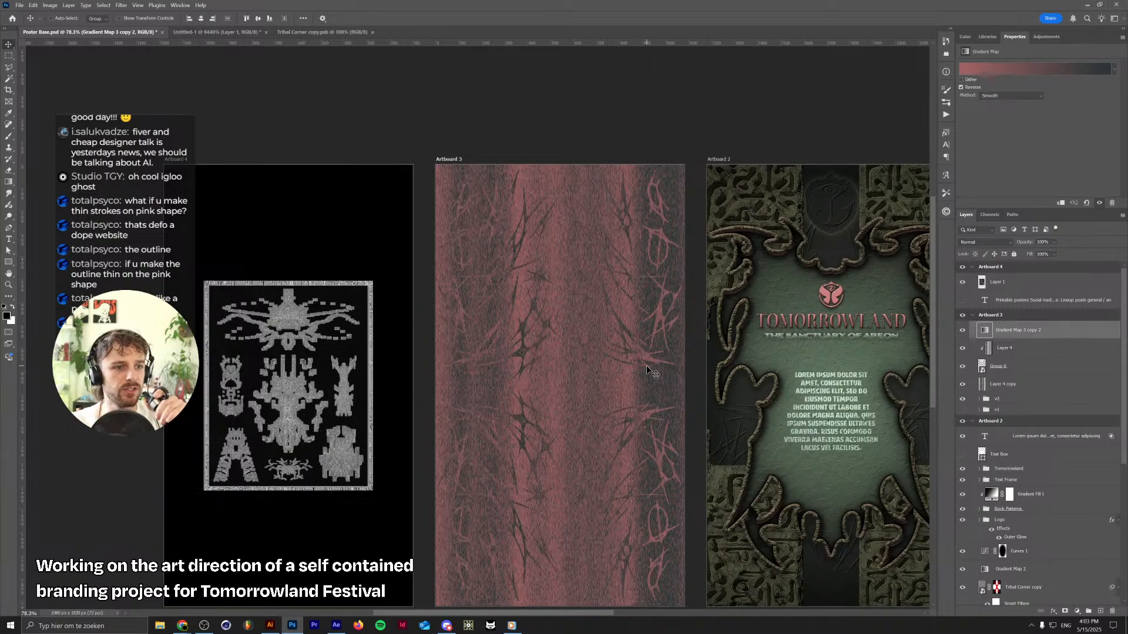
click(1034, 69)
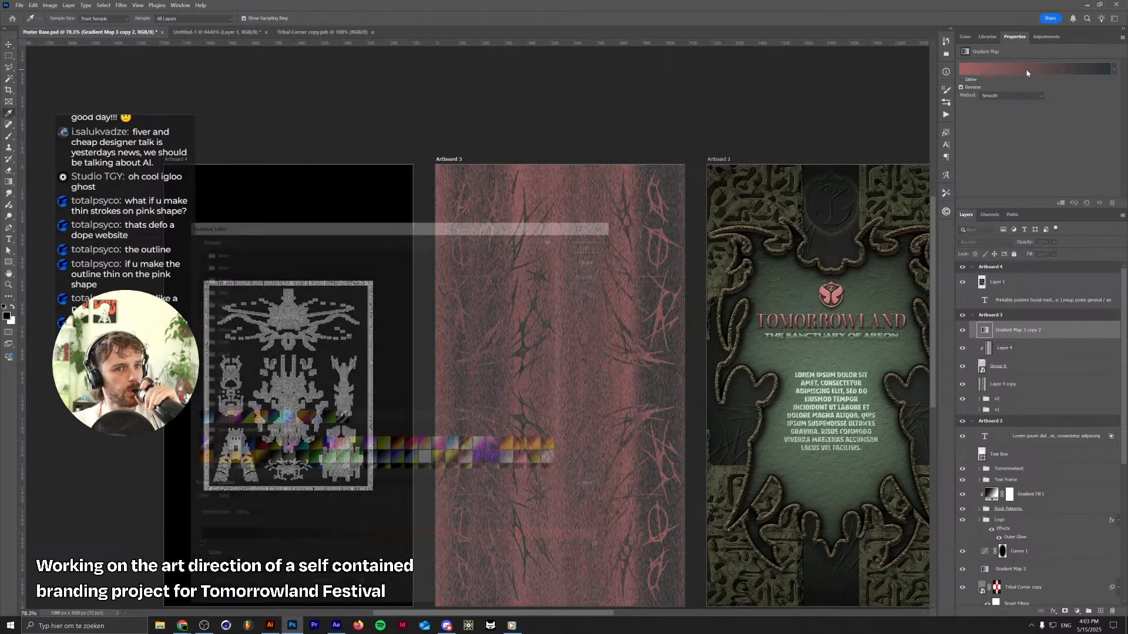
click(601, 548)
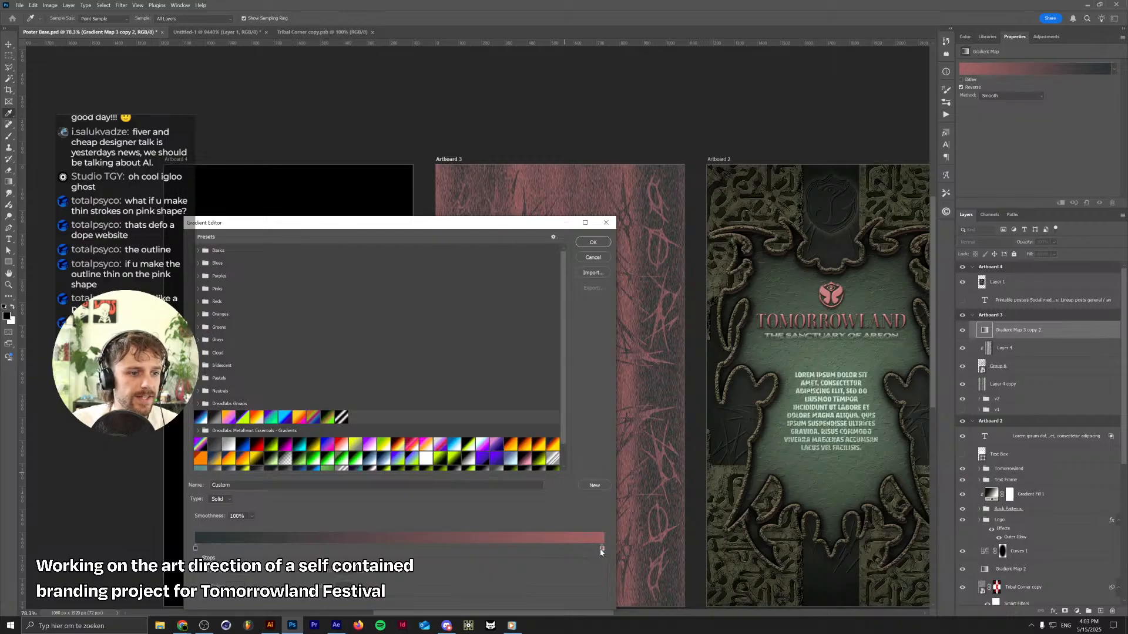
click(224, 584)
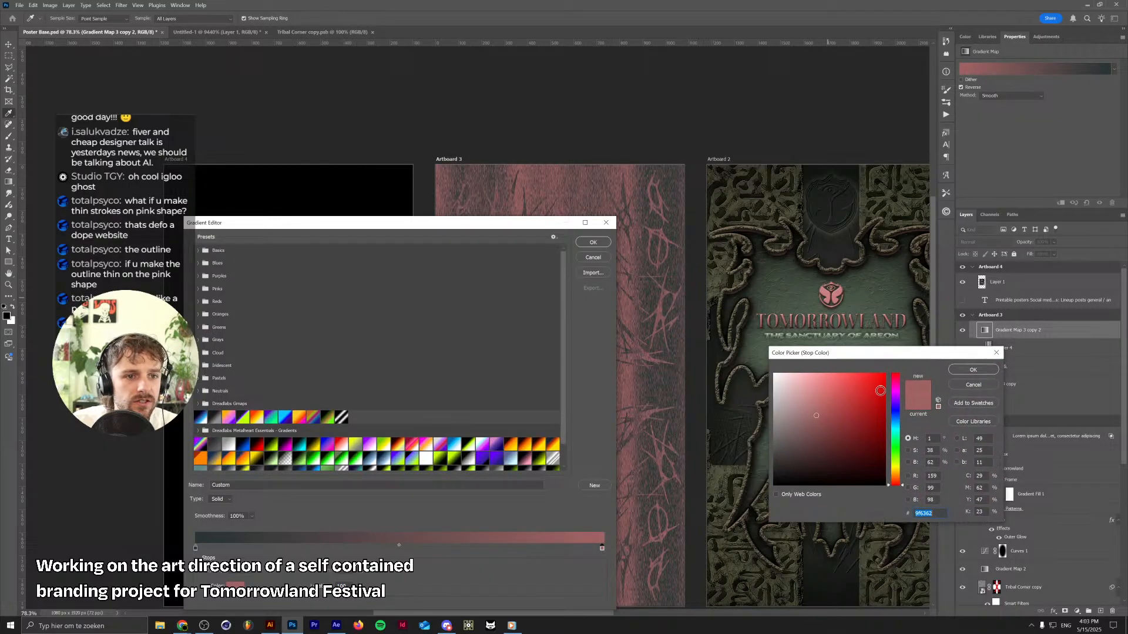
click(844, 289)
key(Return)
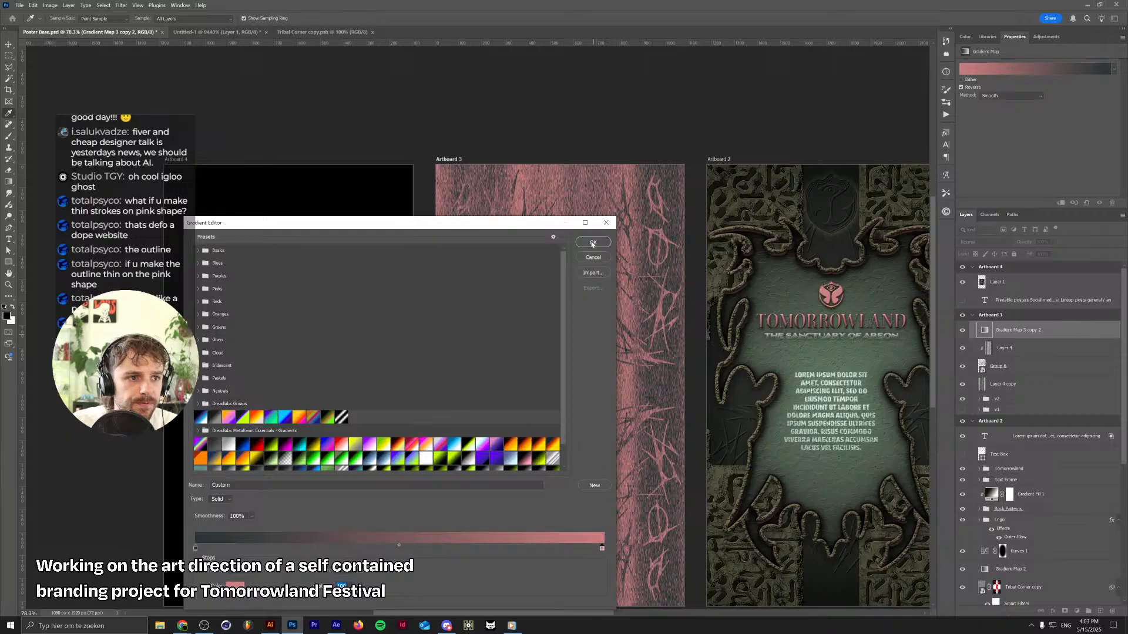
Change the gradient map's dark teal stop to a light grey-blue and apply the edited gradient
click(195, 549)
click(232, 586)
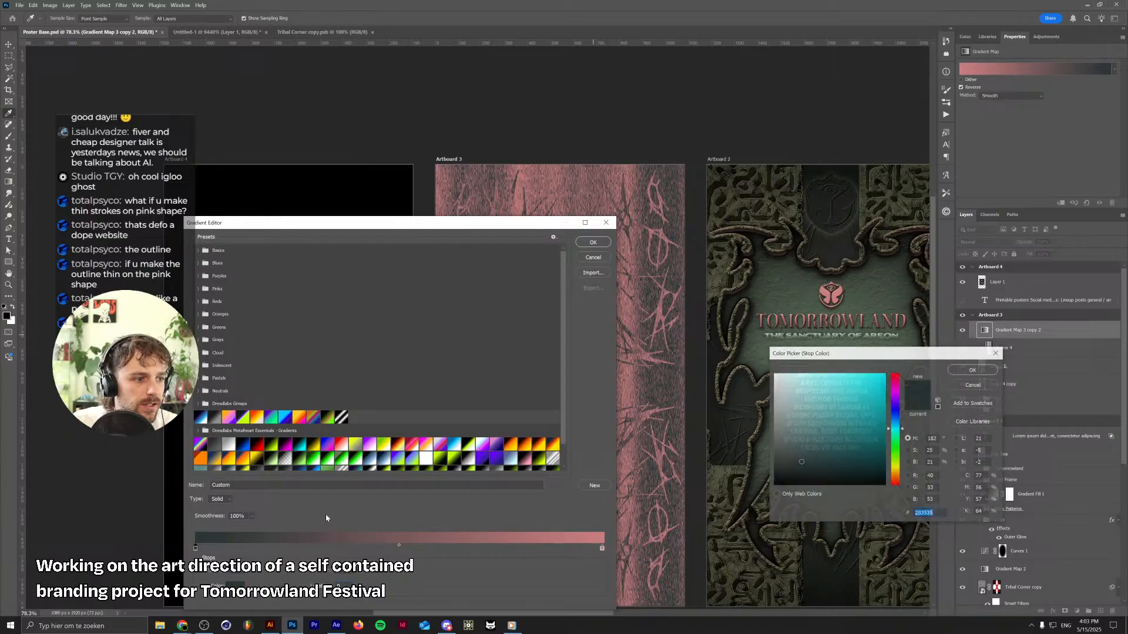
drag(782, 416, 788, 408)
click(972, 369)
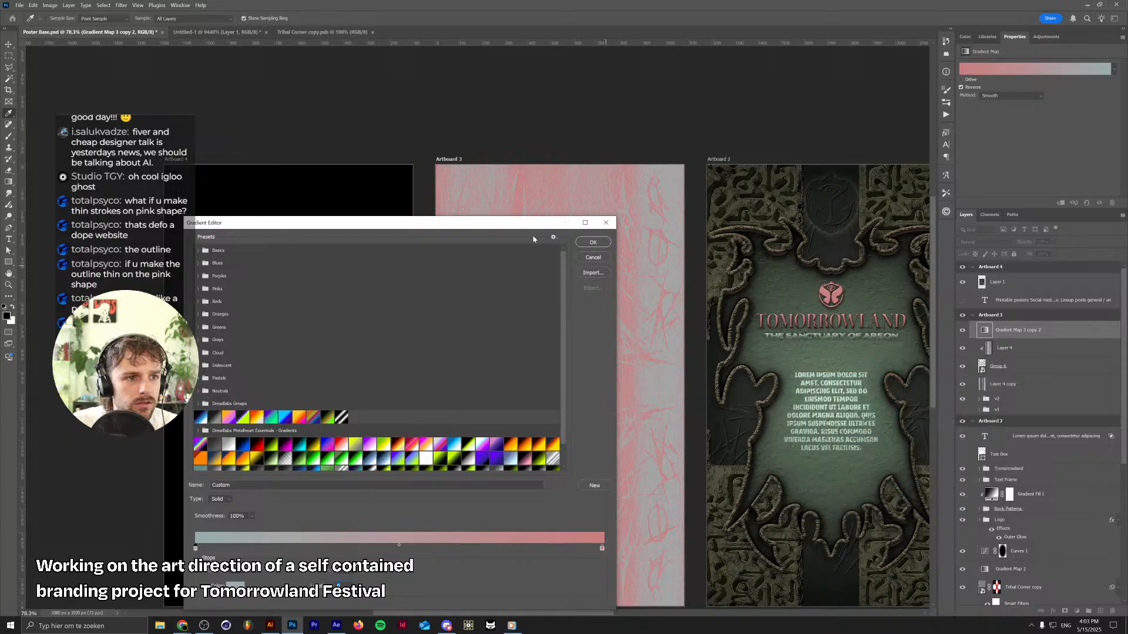
drag(518, 225, 328, 129)
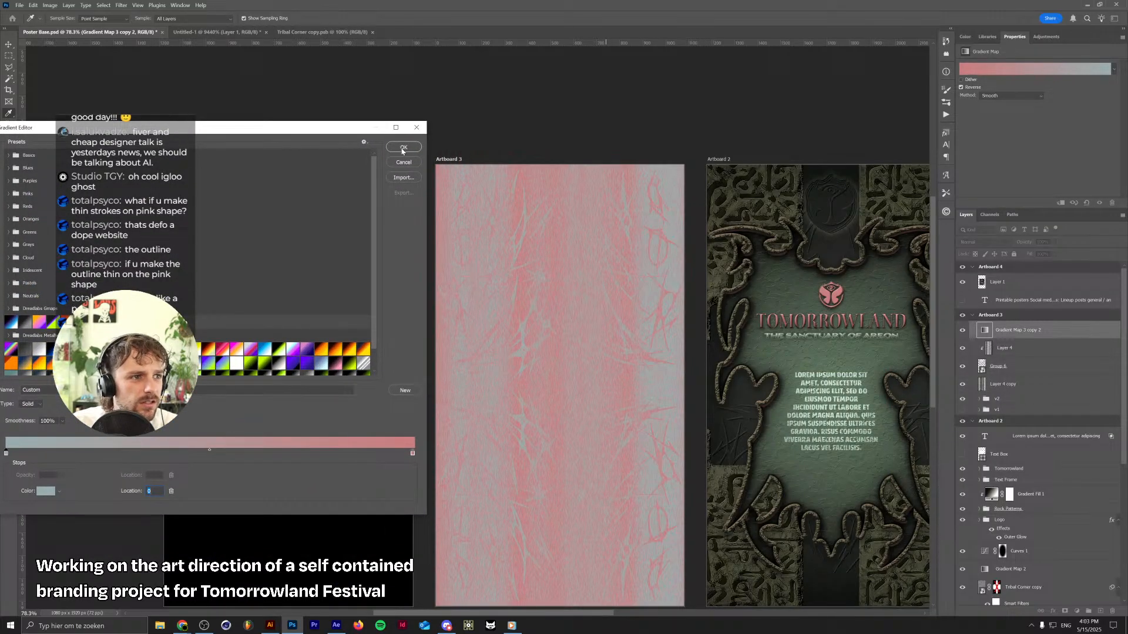
click(403, 147)
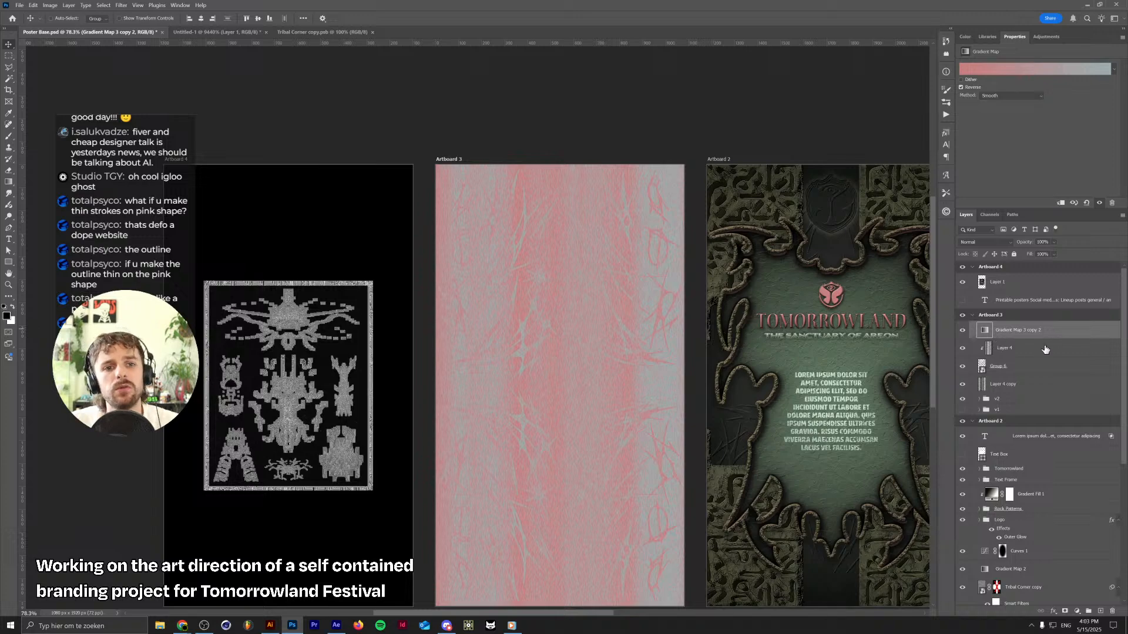
Group the gradient map, Layer 4 and Group 6 on Artboard 3 and name the group v3
key(ctrl+g)
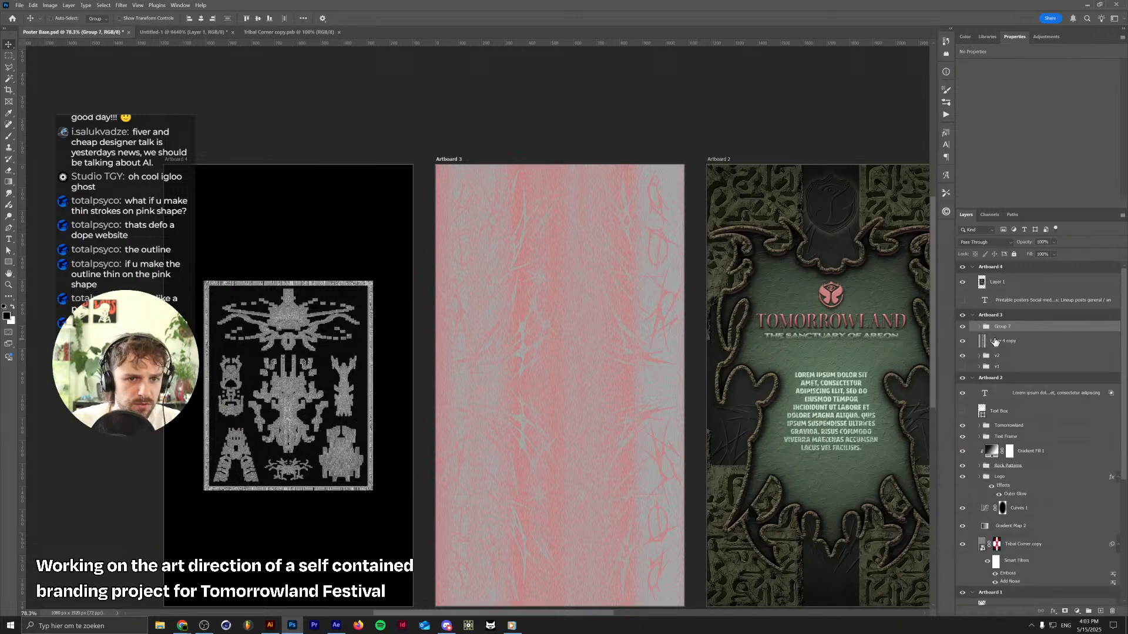
double_click(1002, 327)
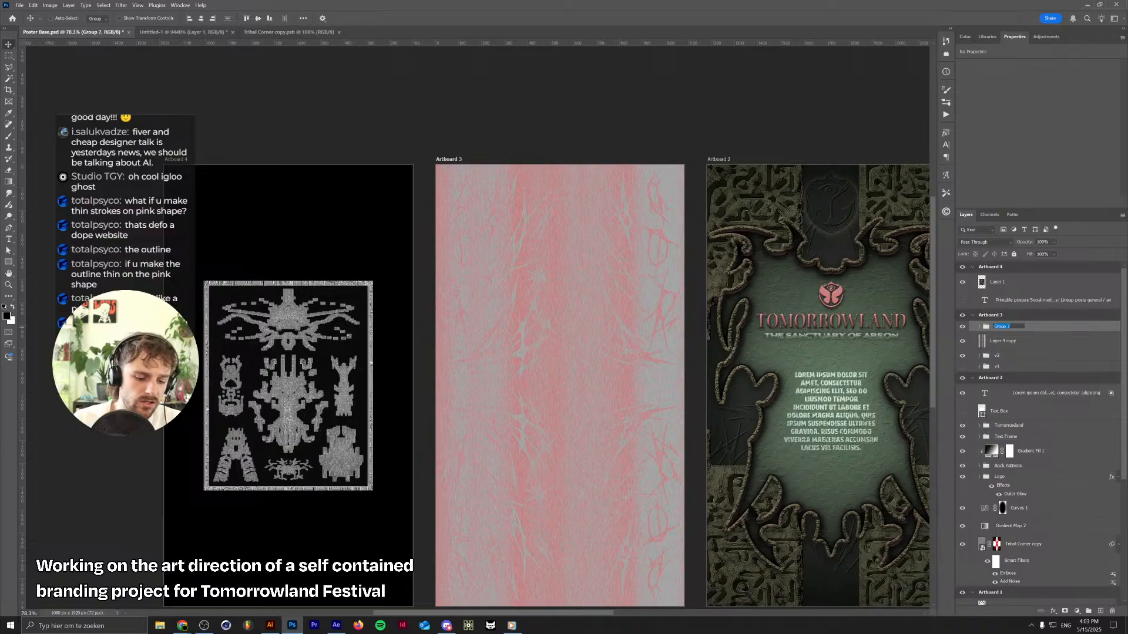
text(v)
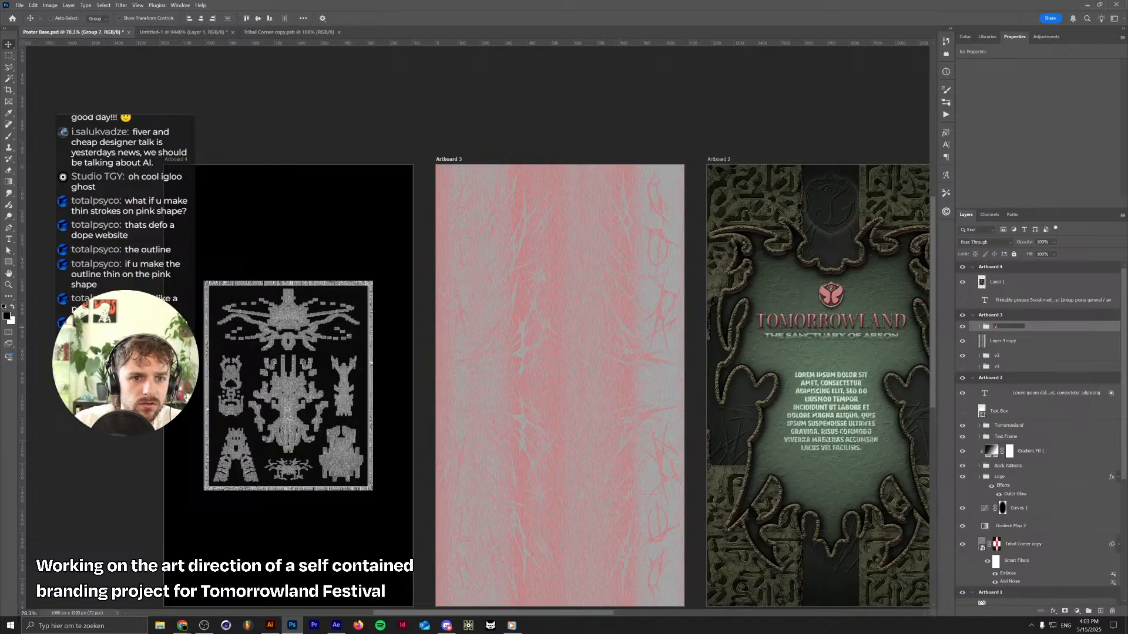
text(3)
key(Return)
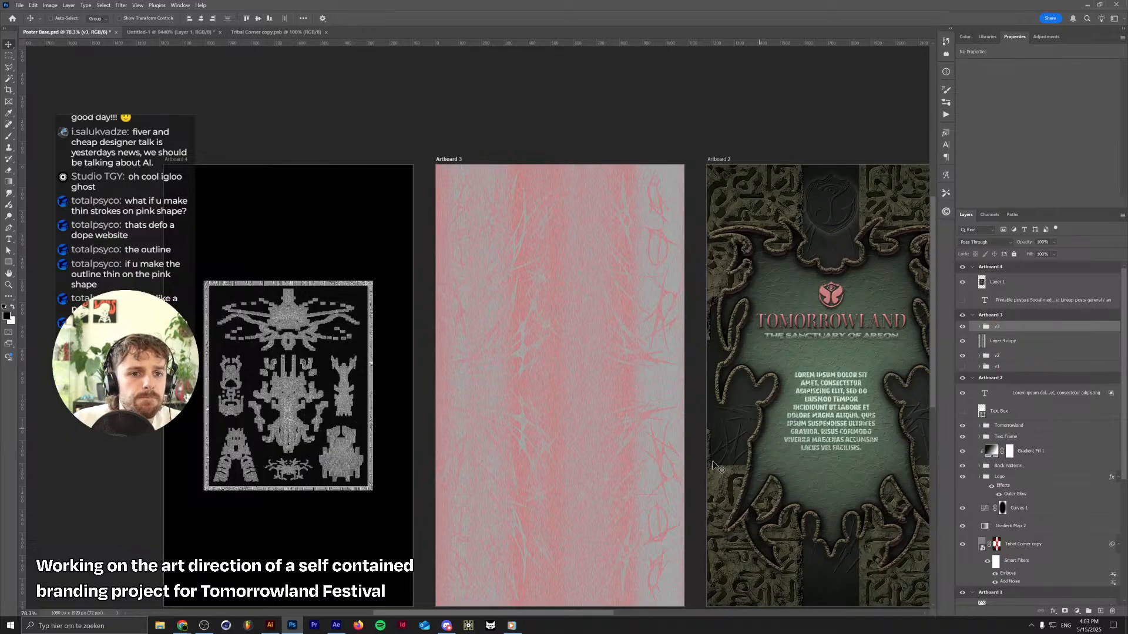
Add two blank 1080 x 1920 px artboards in a row beside Artboard 4, on the side away from Artboard 3
click(177, 160)
scroll(257, 314, down, 3)
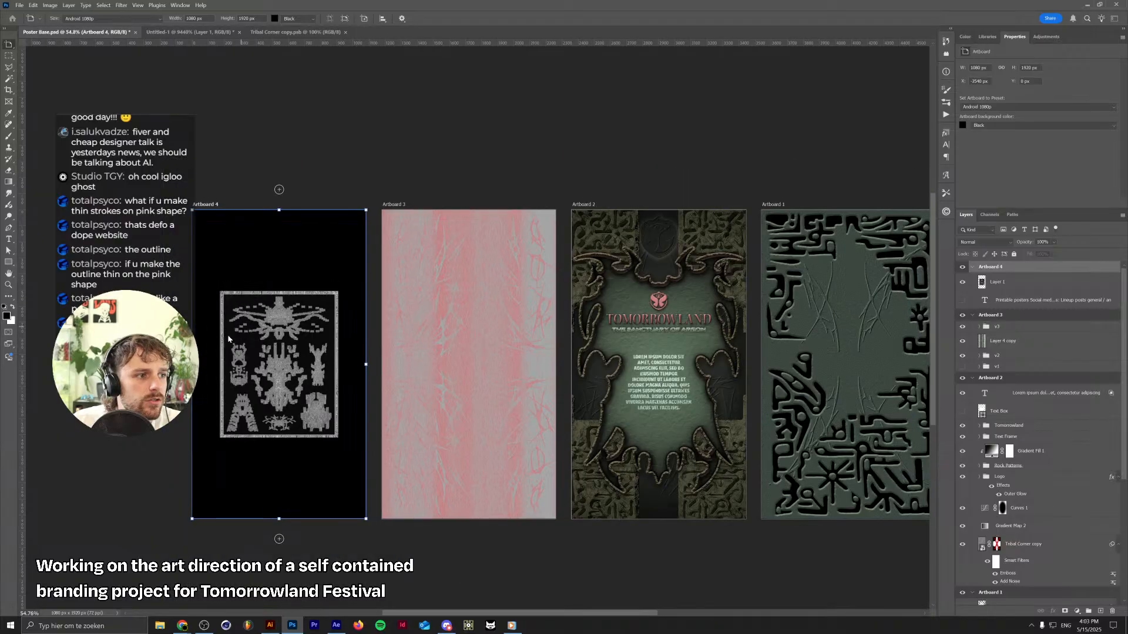
drag(140, 337, 617, 355)
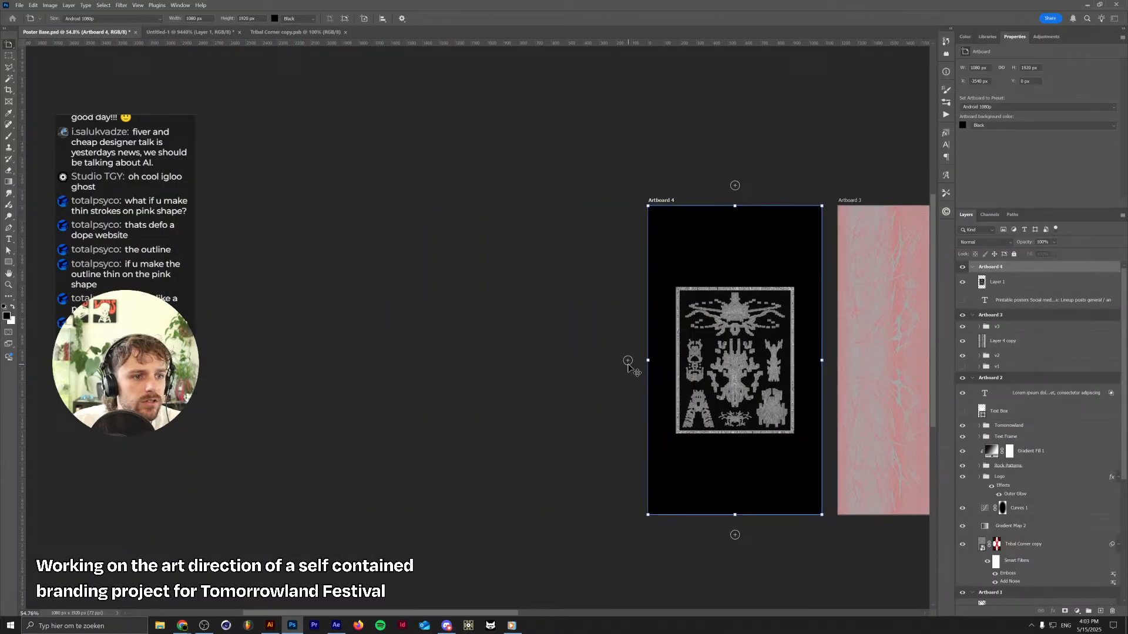
click(628, 360)
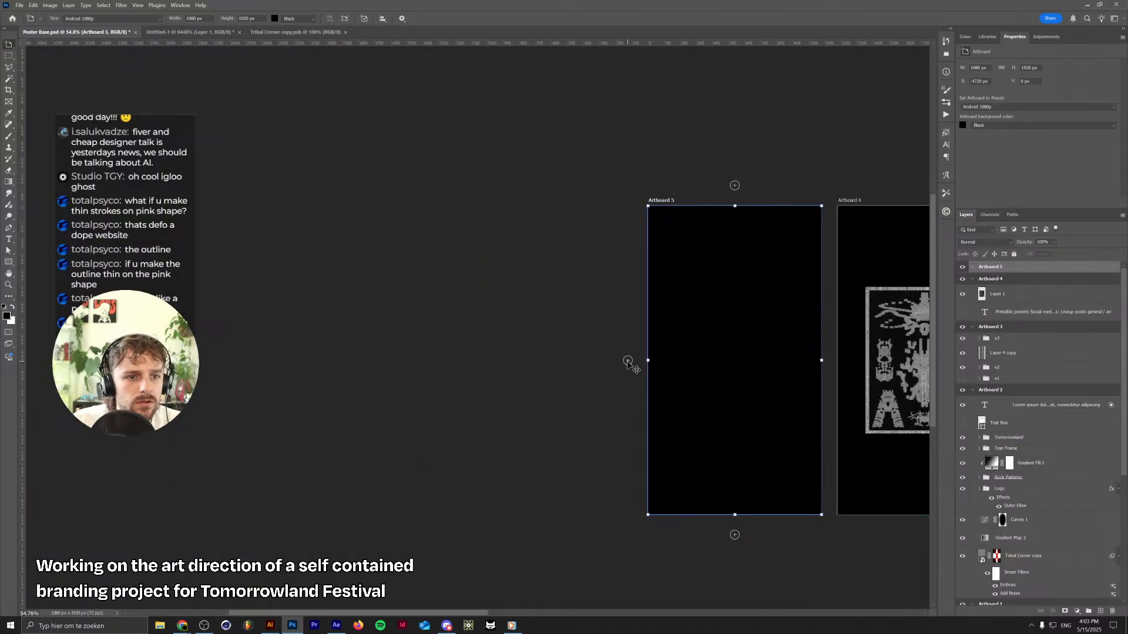
click(628, 360)
drag(698, 352, 415, 356)
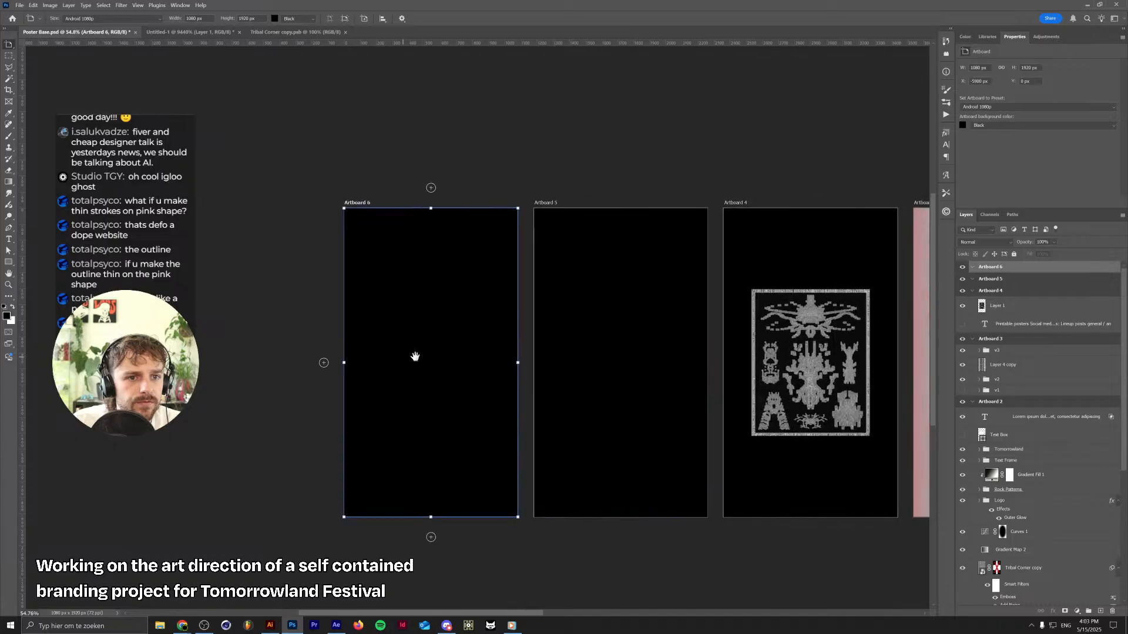
Move the ornament reference Layer 1 from Artboard 4 to Artboard 6 and rename that artboard "Reference material - not mine"
drag(1006, 310, 995, 269)
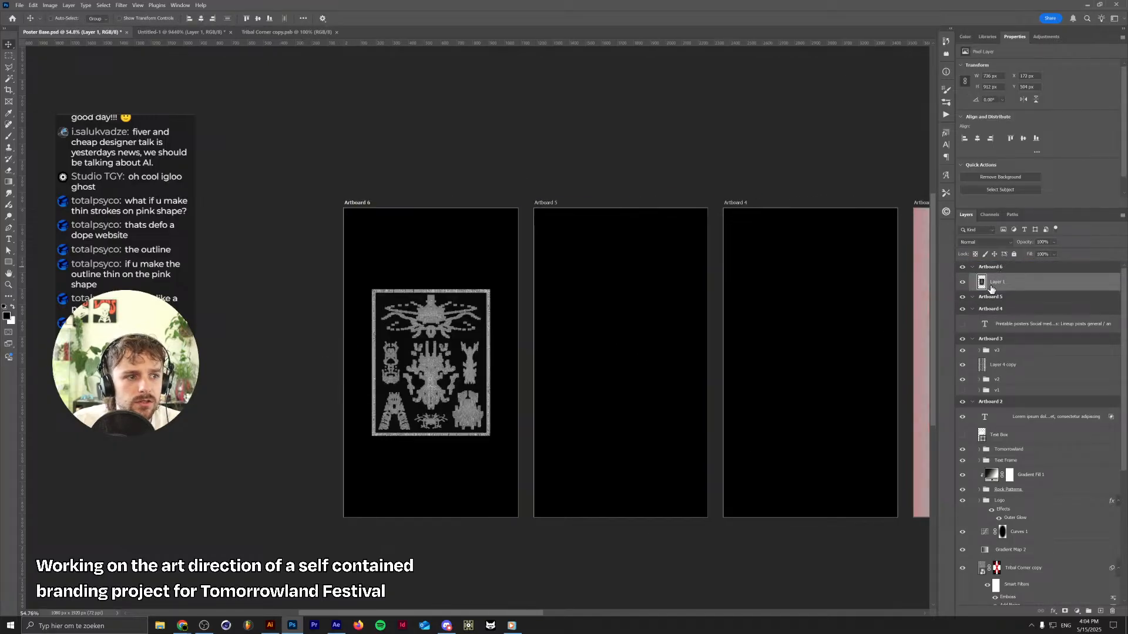
double_click(991, 267)
text(Refere)
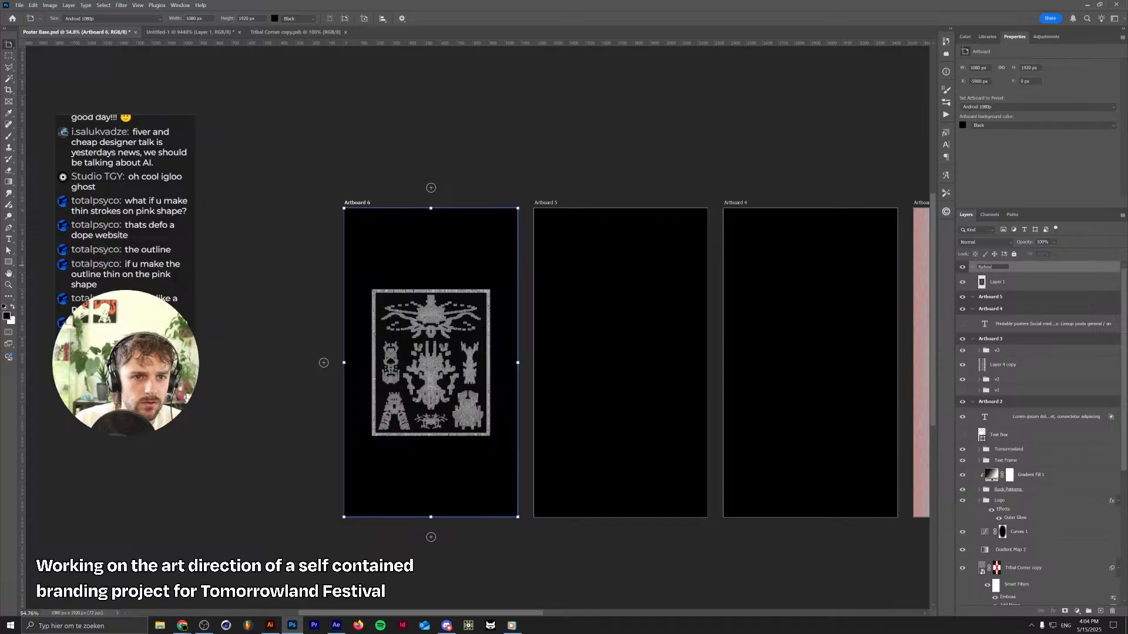
text(nce material - not m)
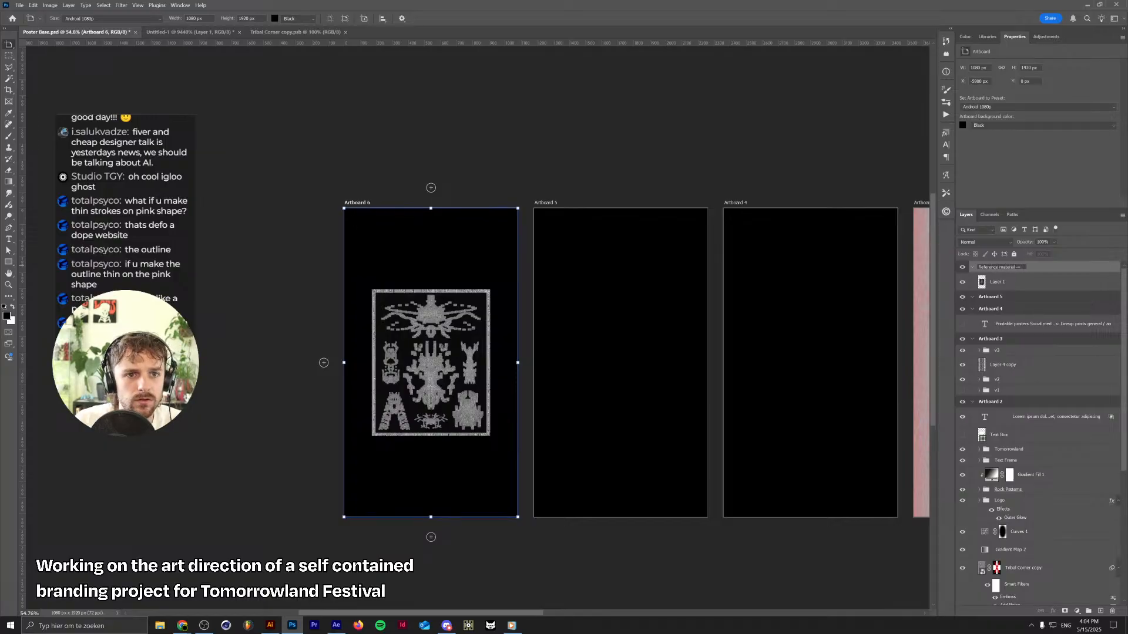
text(ine)
key(Return)
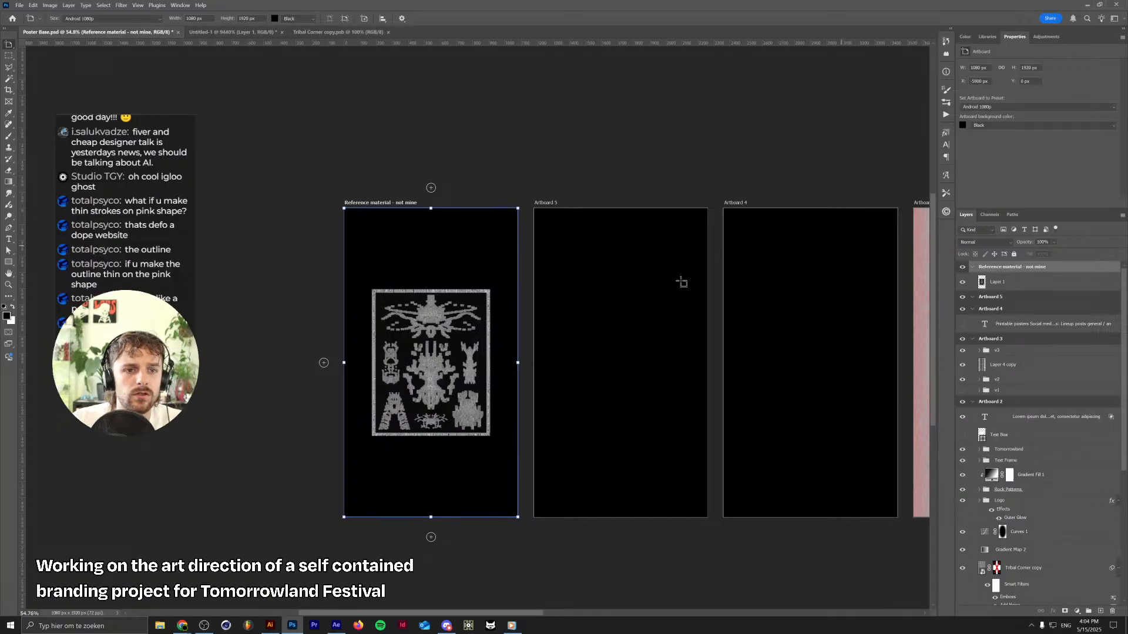
drag(619, 303, 458, 302)
click(993, 323)
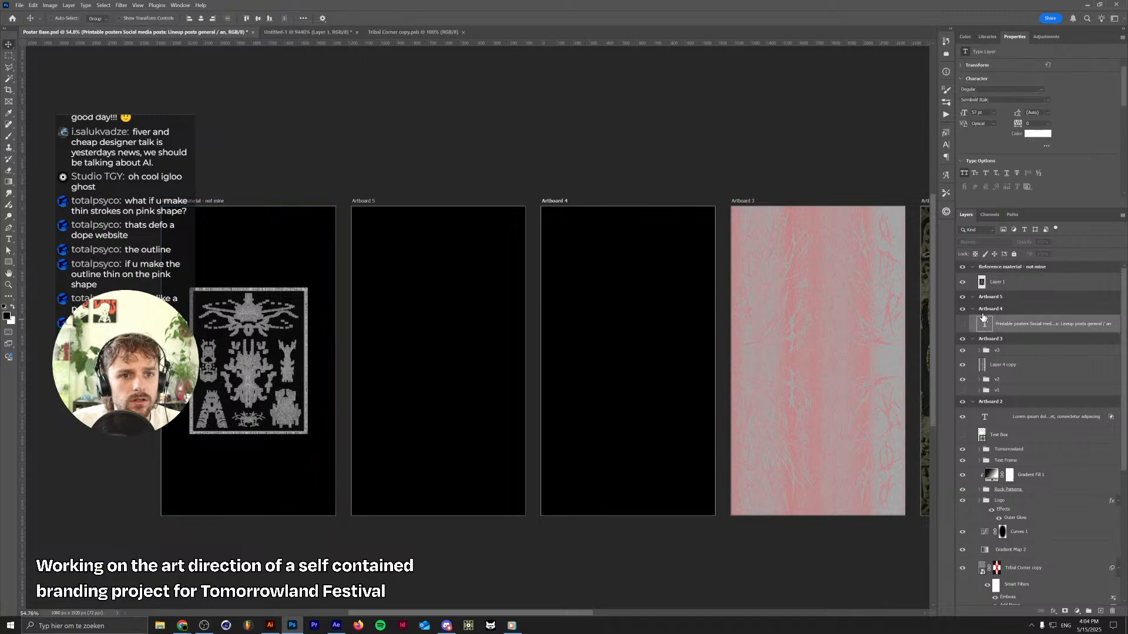
drag(1010, 354, 1007, 302)
drag(1010, 364, 1008, 372)
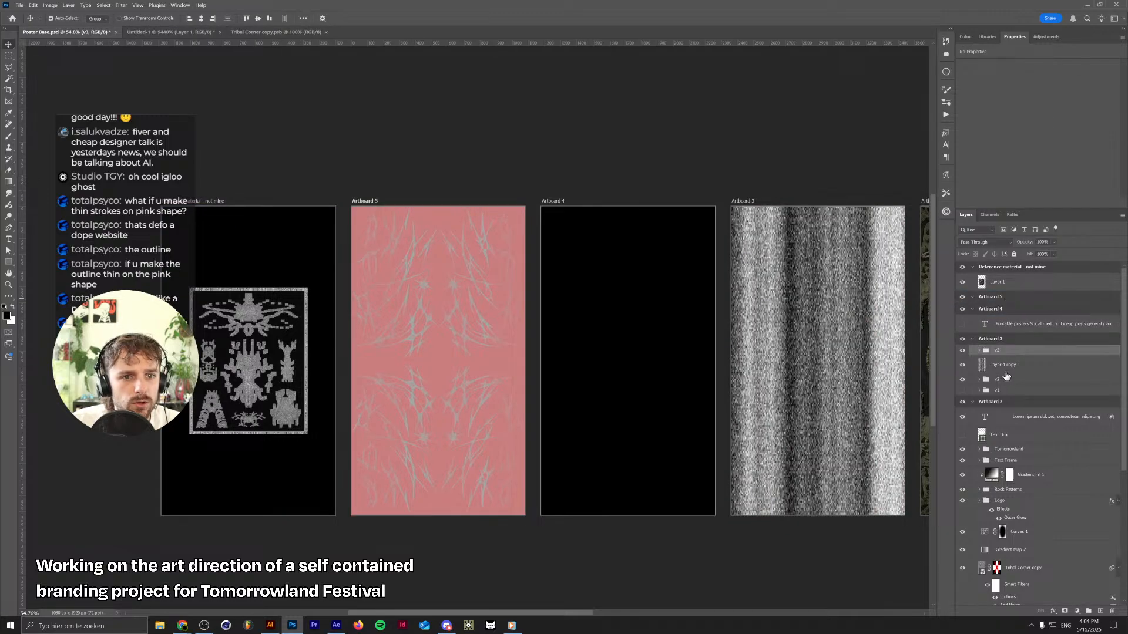
Put Layer 4 copy inside the v3 group, beneath the Group 6 smart object
click(979, 351)
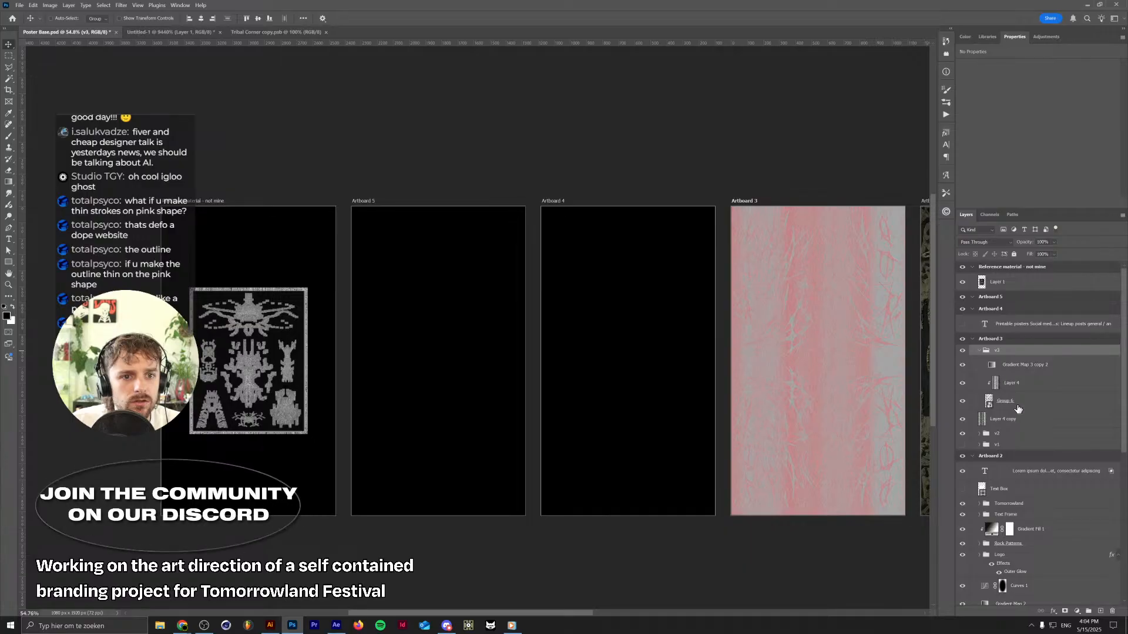
click(1004, 418)
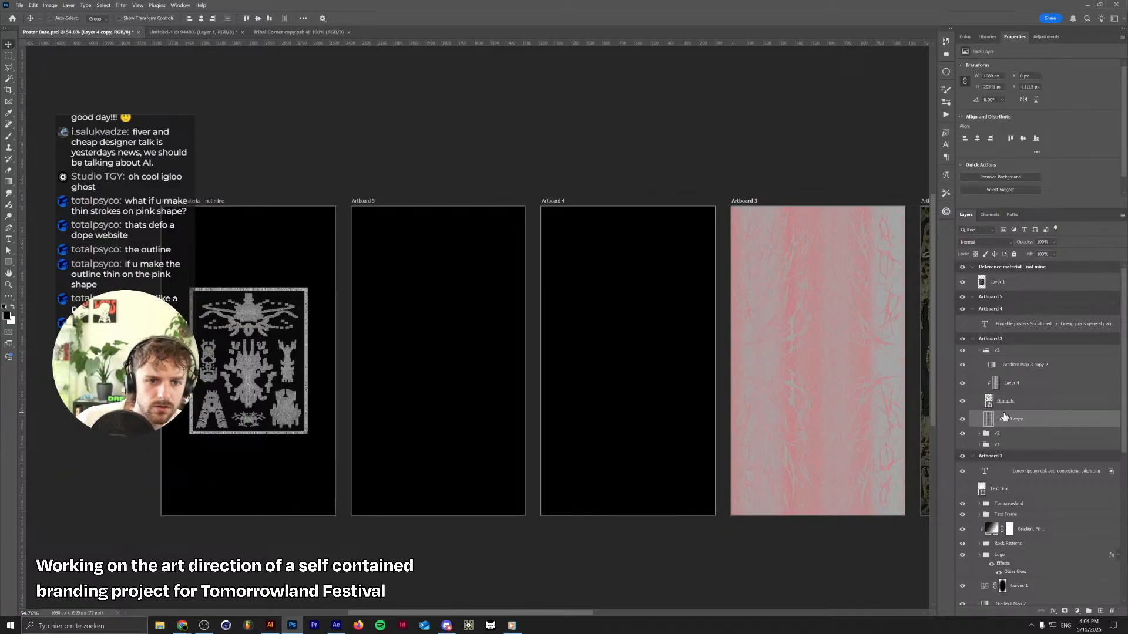
click(977, 353)
Move the v3 group onto Artboard 5 and the v2 group onto Artboard 4
drag(1005, 351, 1011, 301)
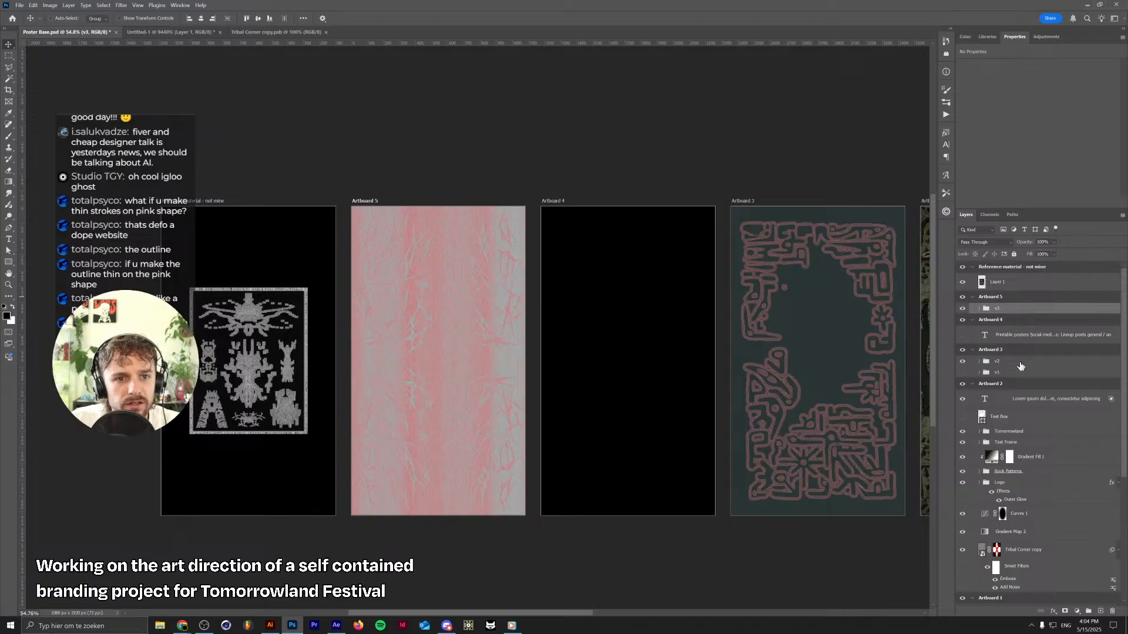
drag(1022, 364, 1015, 332)
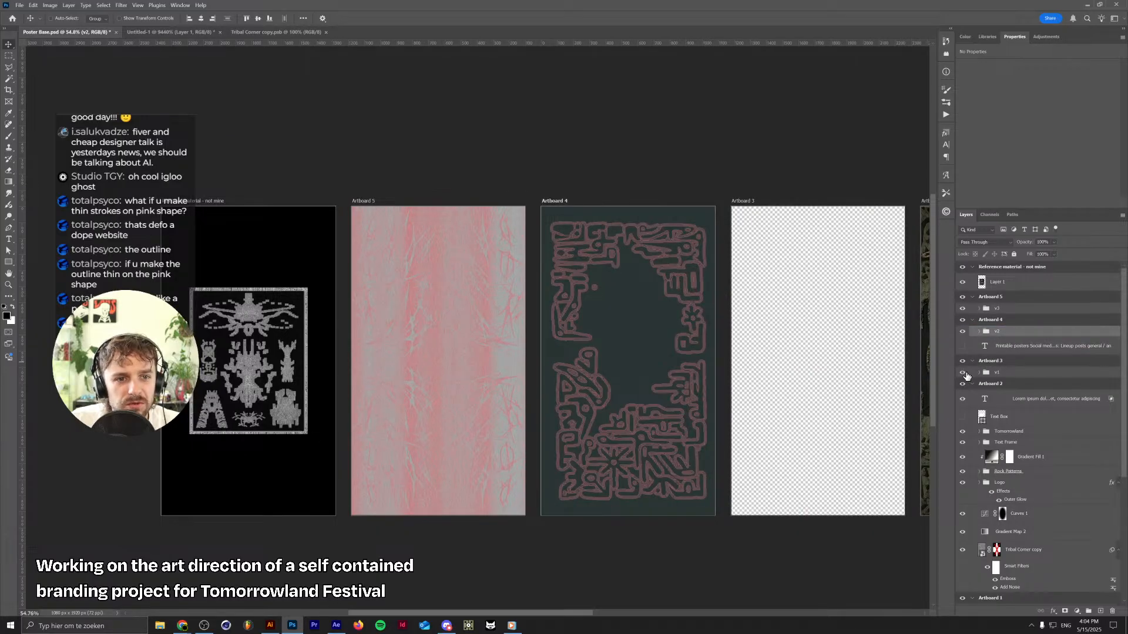
Examine the v1, v2 and v3 designs on Artboards 3 to 5 next to the finished poster on Artboard 2
scroll(693, 362, up, 2)
drag(694, 356, 484, 341)
scroll(484, 341, down, 3)
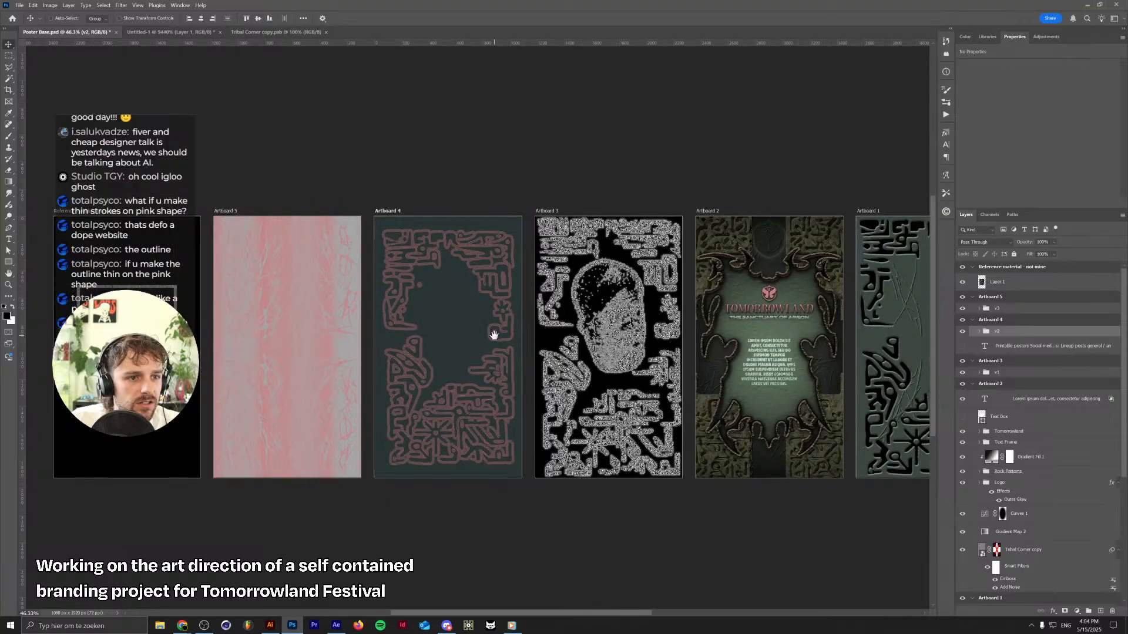
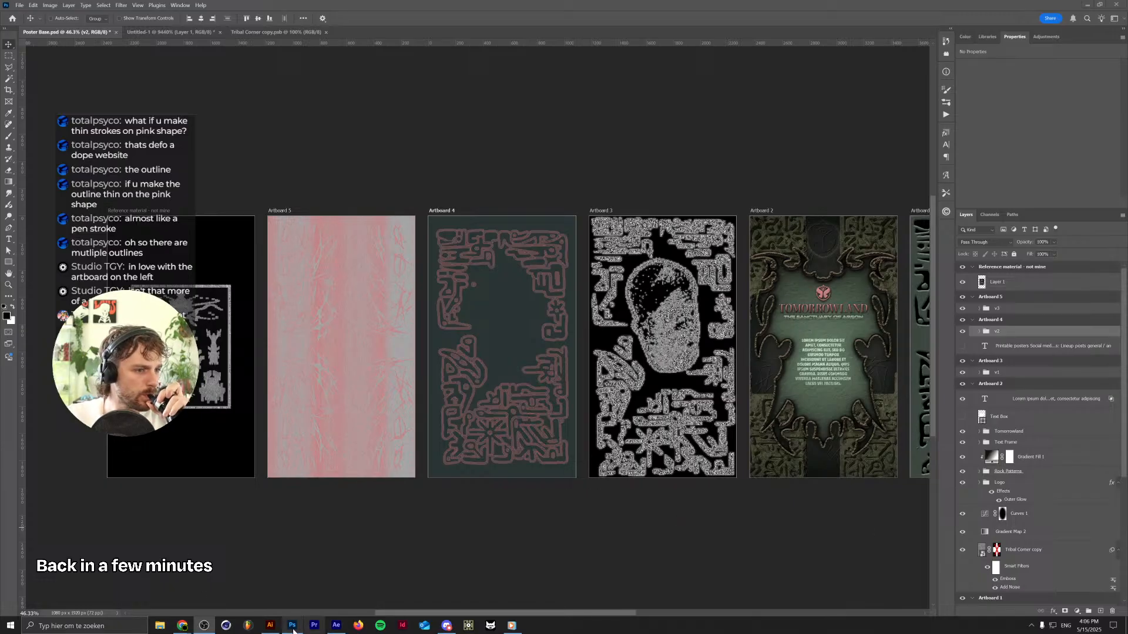
mouse_move(293, 628)
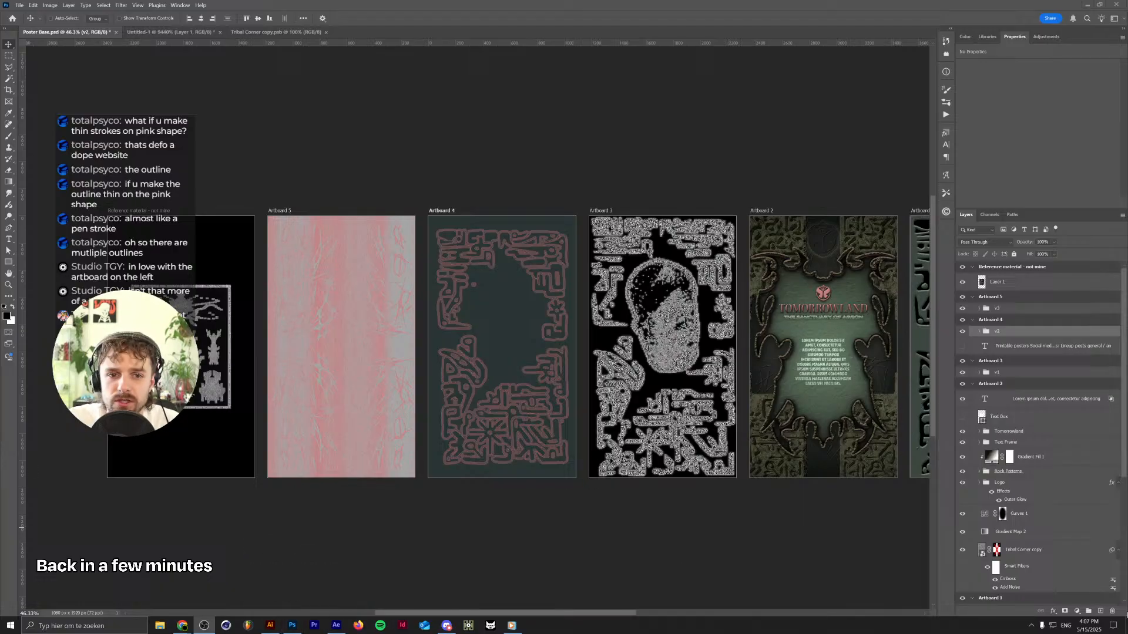
click(417, 161)
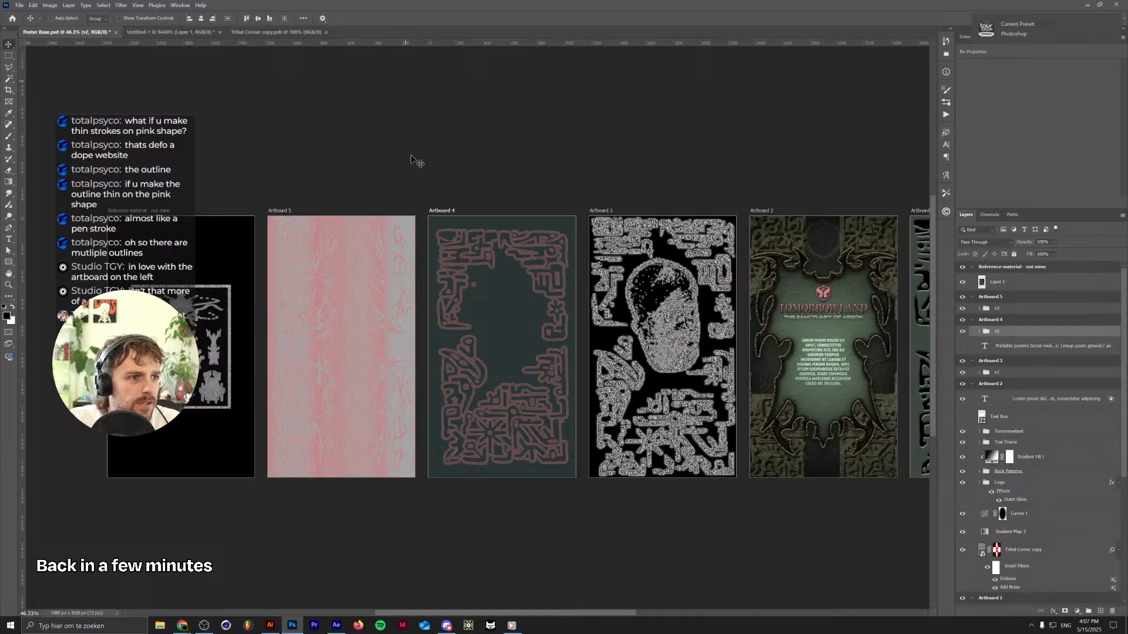
scroll(458, 285, up, 4)
scroll(458, 286, down, 2)
drag(500, 299, 496, 295)
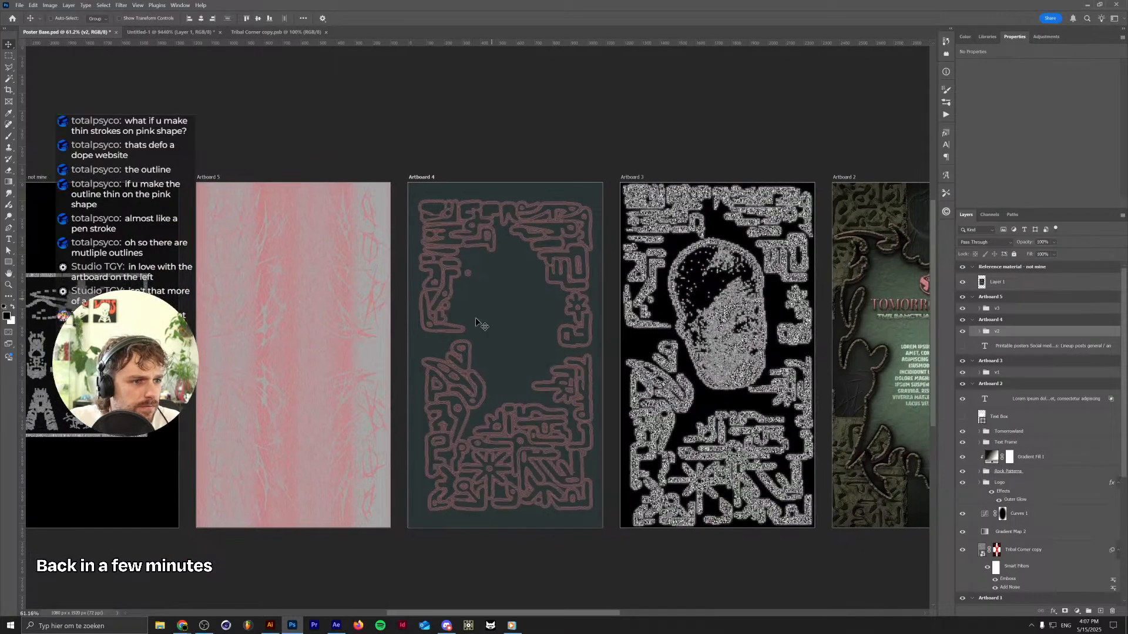
scroll(480, 324, up, 2)
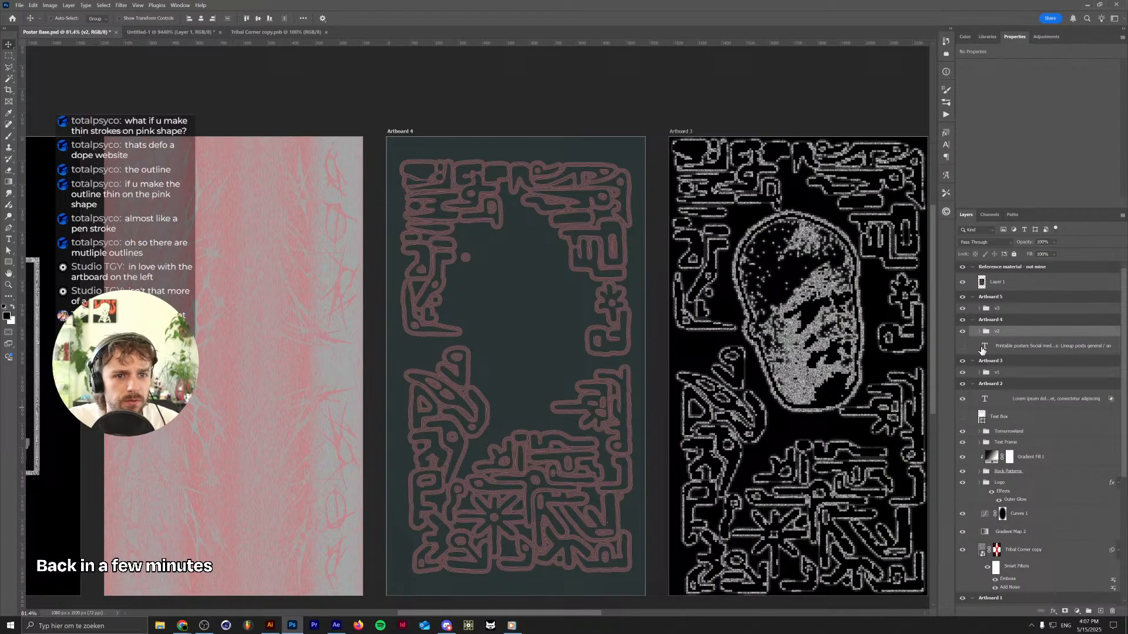
scroll(693, 282, down, 2)
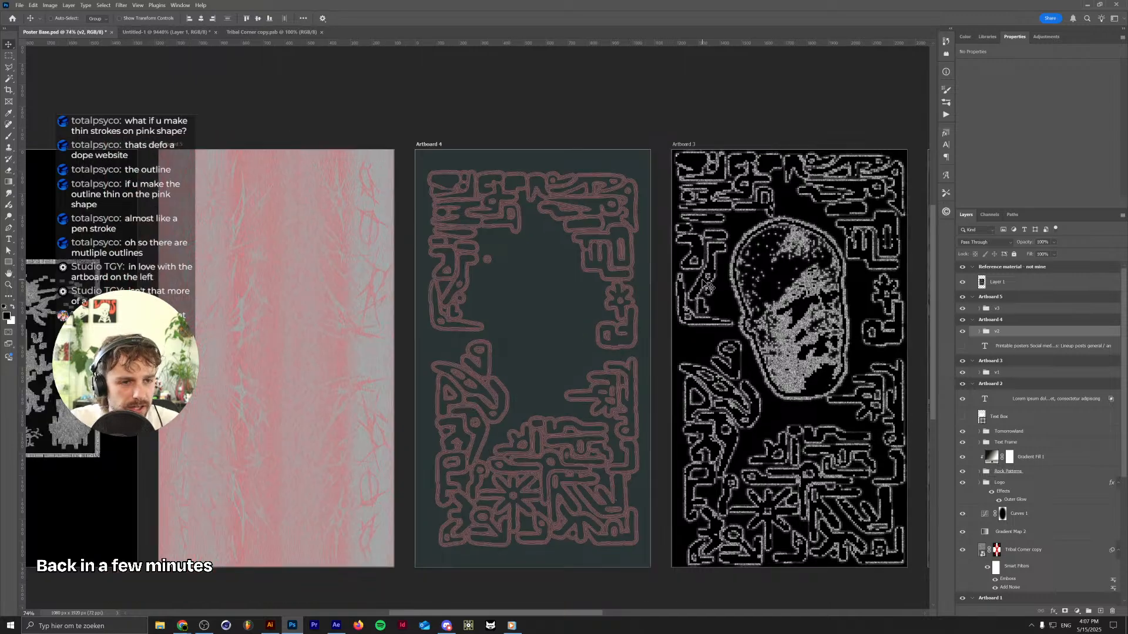
drag(639, 287, 587, 284)
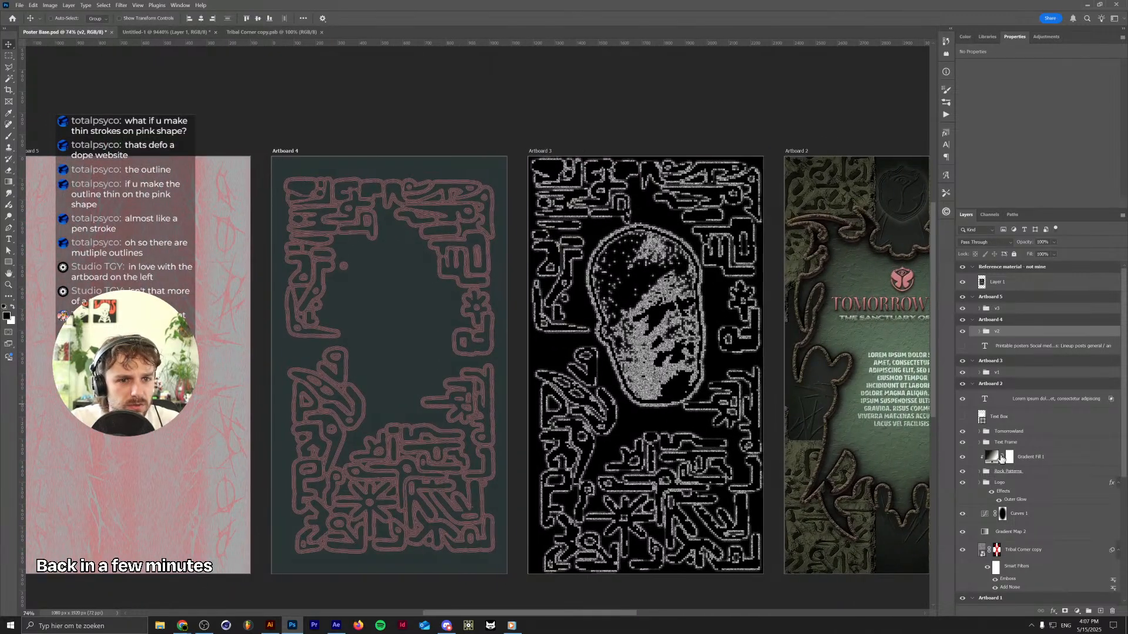
Hide the v1 group and swap its place with v3, putting v3 on Artboard 3 and v1 on Artboard 5
click(962, 373)
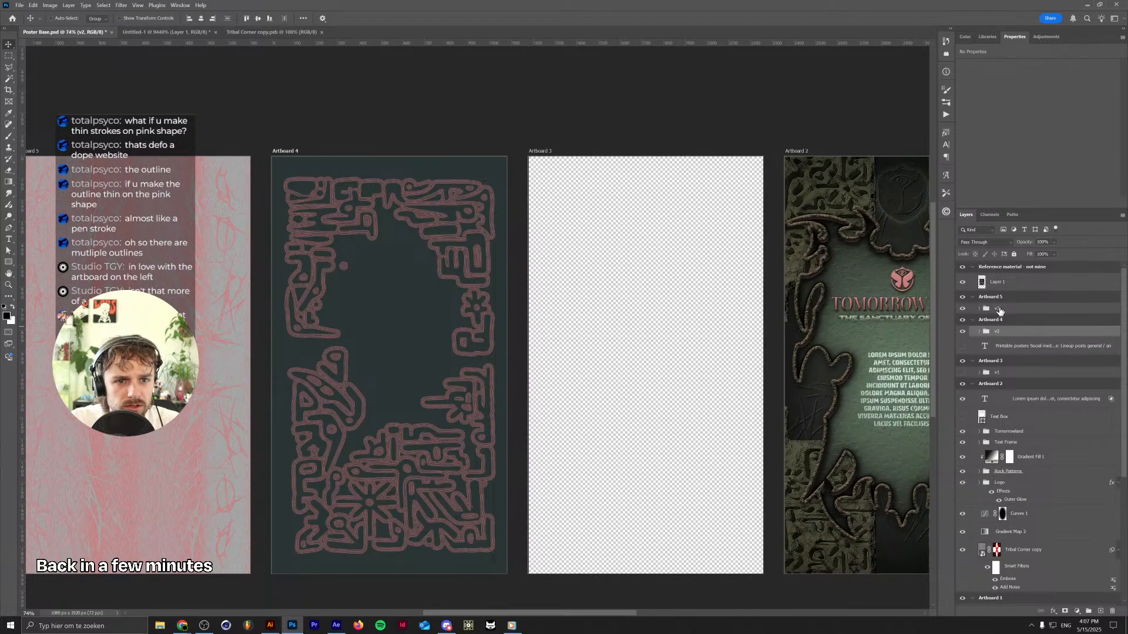
drag(999, 311, 999, 364)
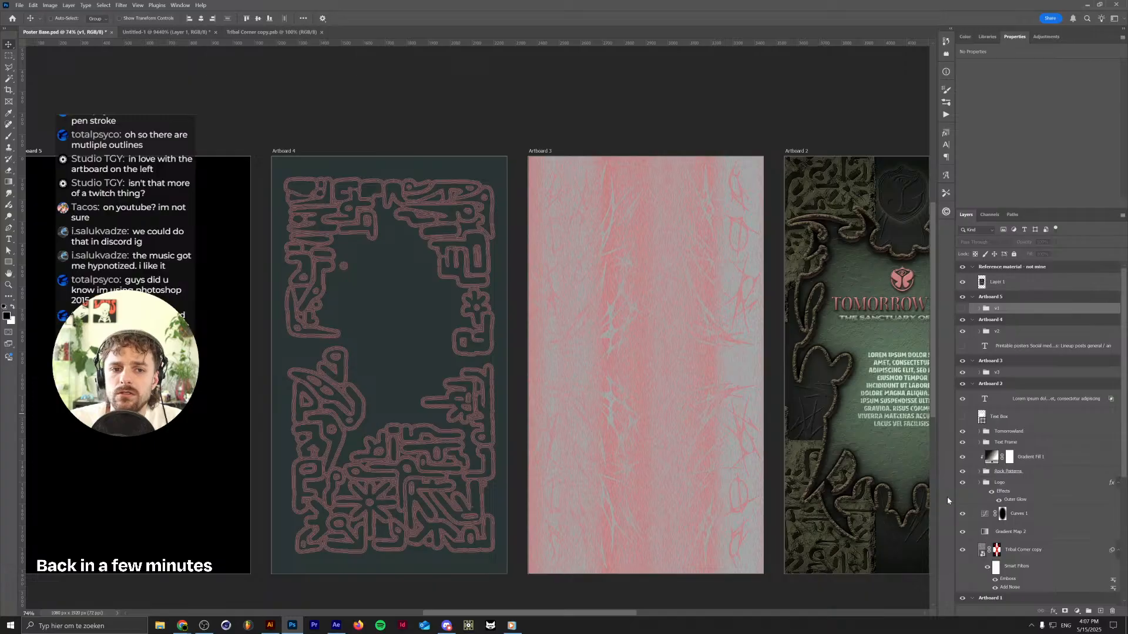
click(1002, 418)
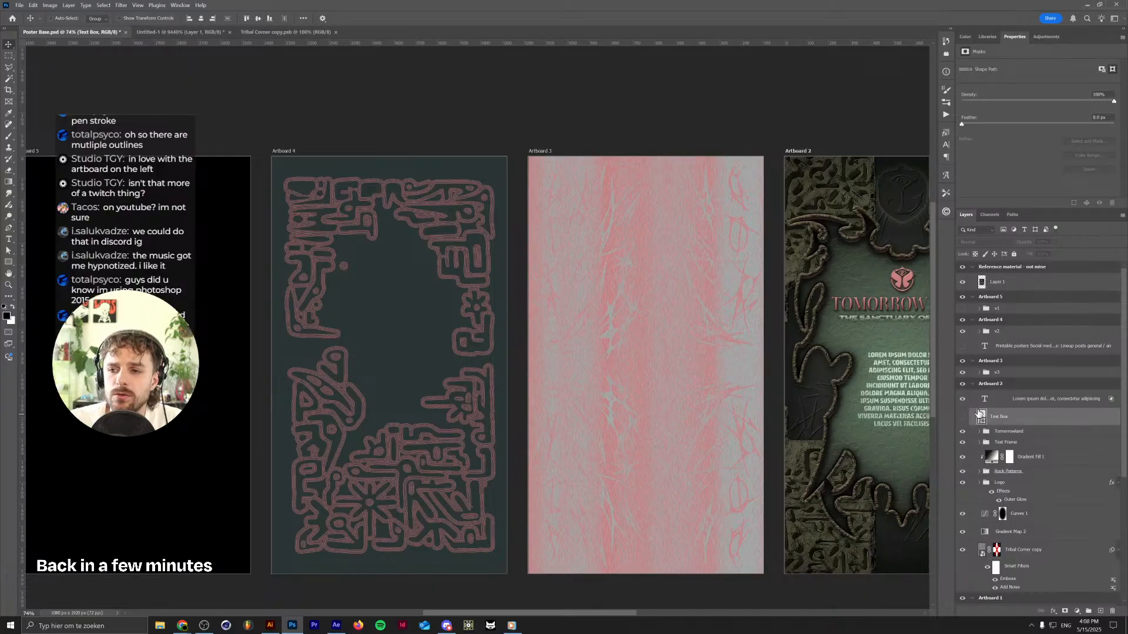
click(10, 240)
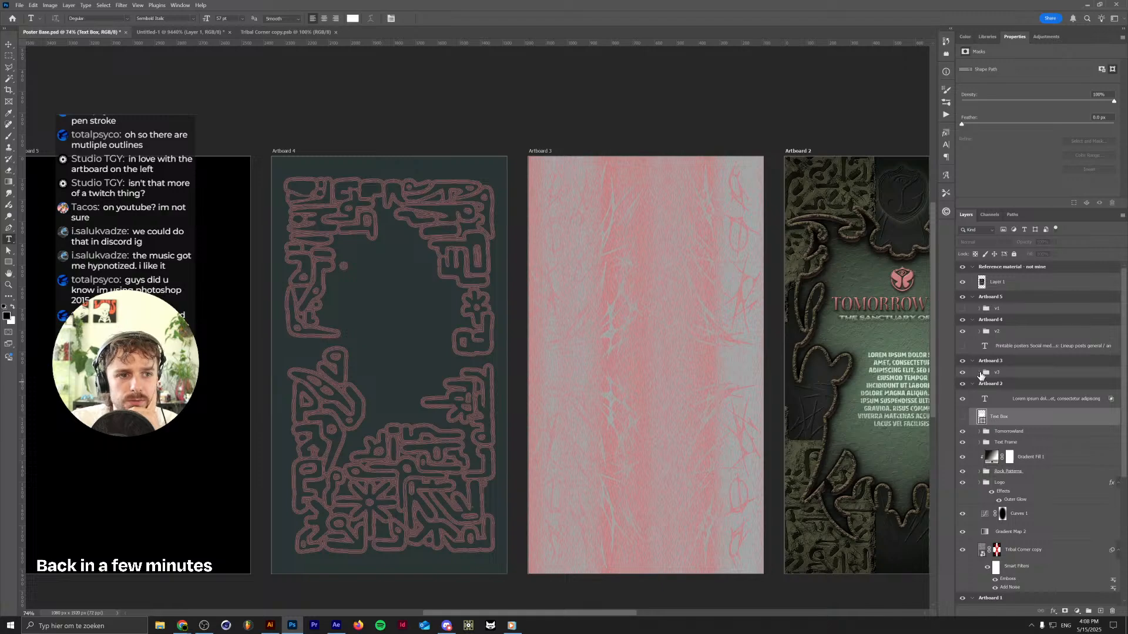
In the v2 group's Gradient Map 3 copy, set the 0% colour stop to pale blue-grey #a0b3b4
click(978, 331)
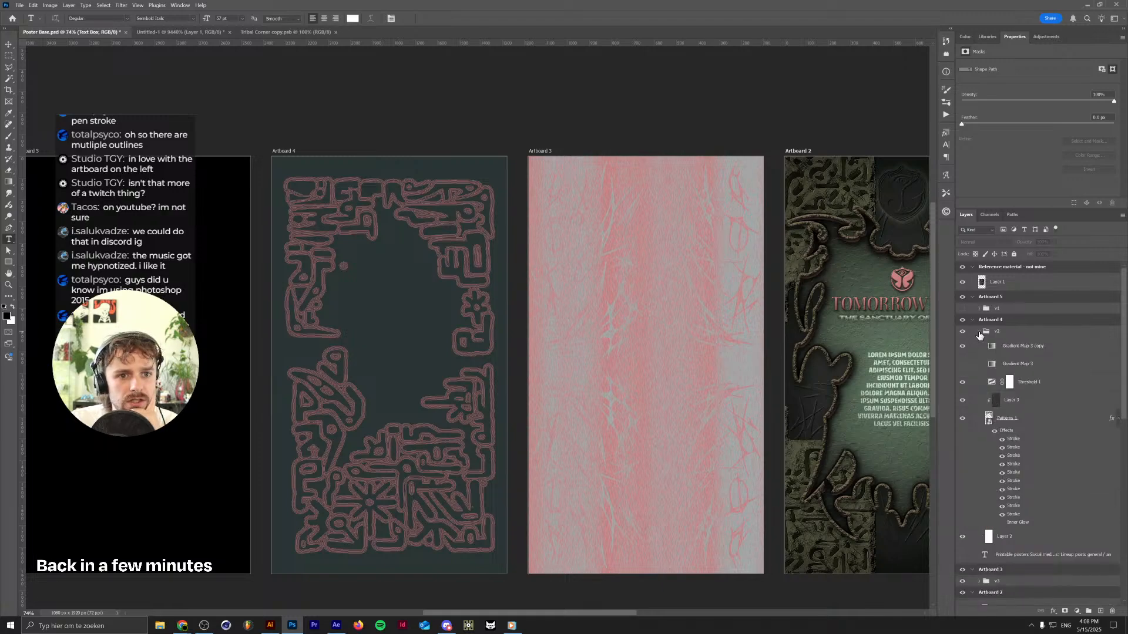
click(991, 351)
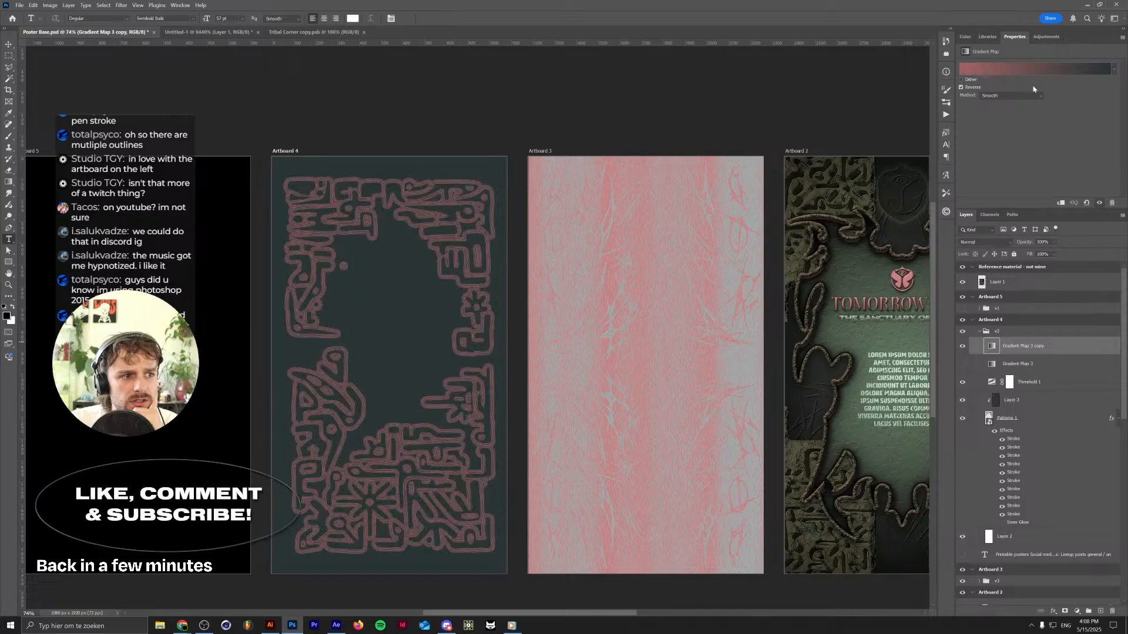
click(1044, 72)
drag(230, 120, 692, 380)
drag(562, 381, 602, 254)
click(515, 579)
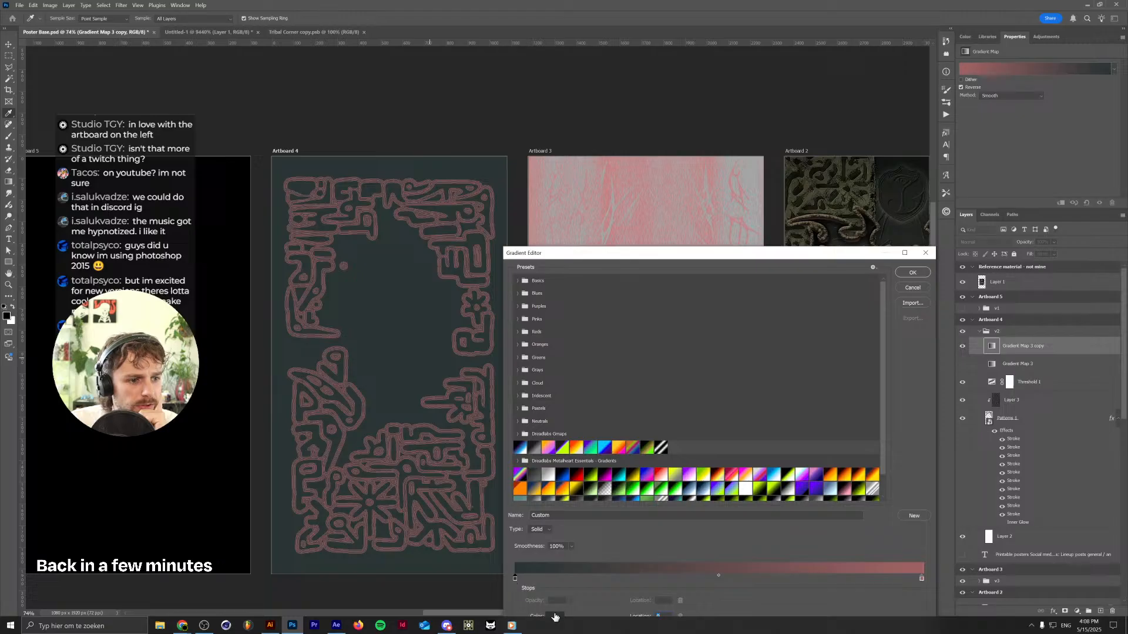
click(554, 616)
click(783, 397)
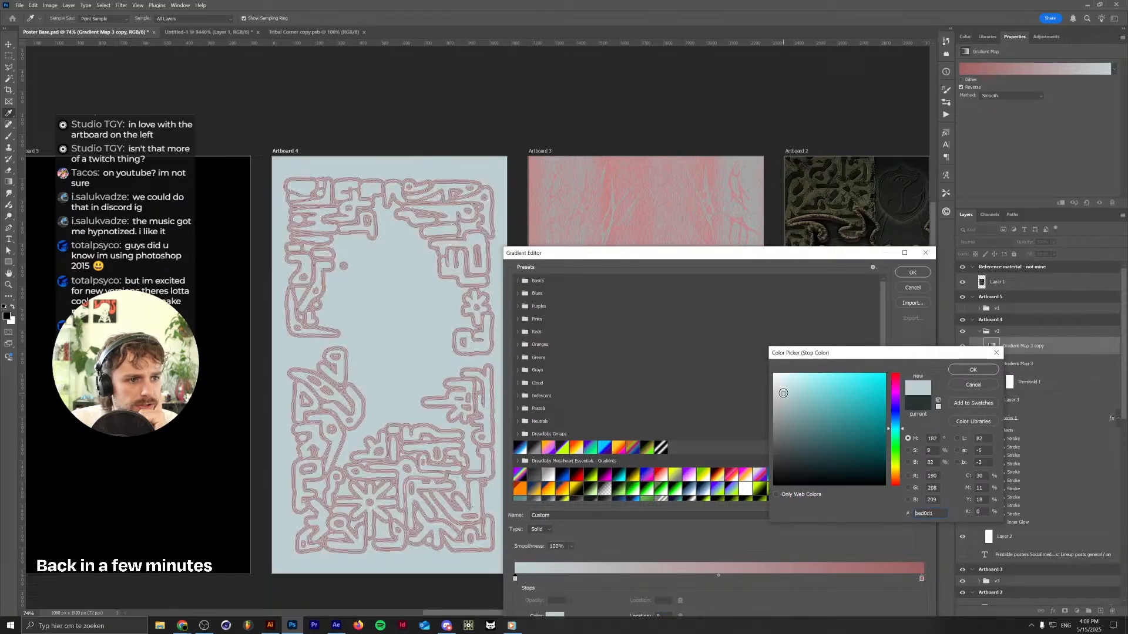
click(785, 401)
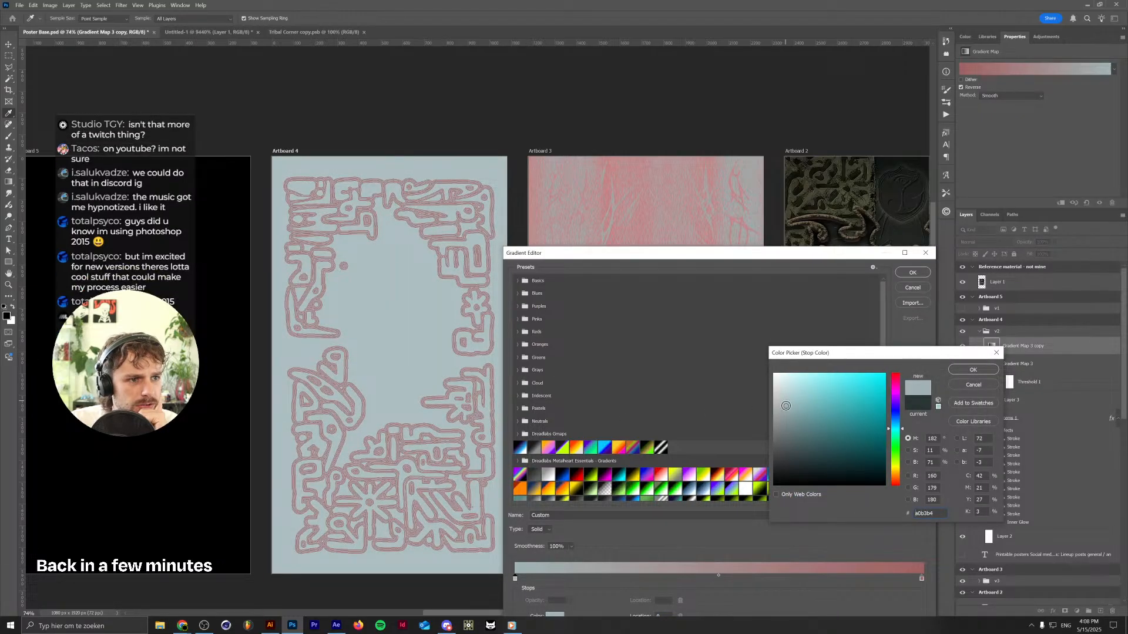
click(972, 370)
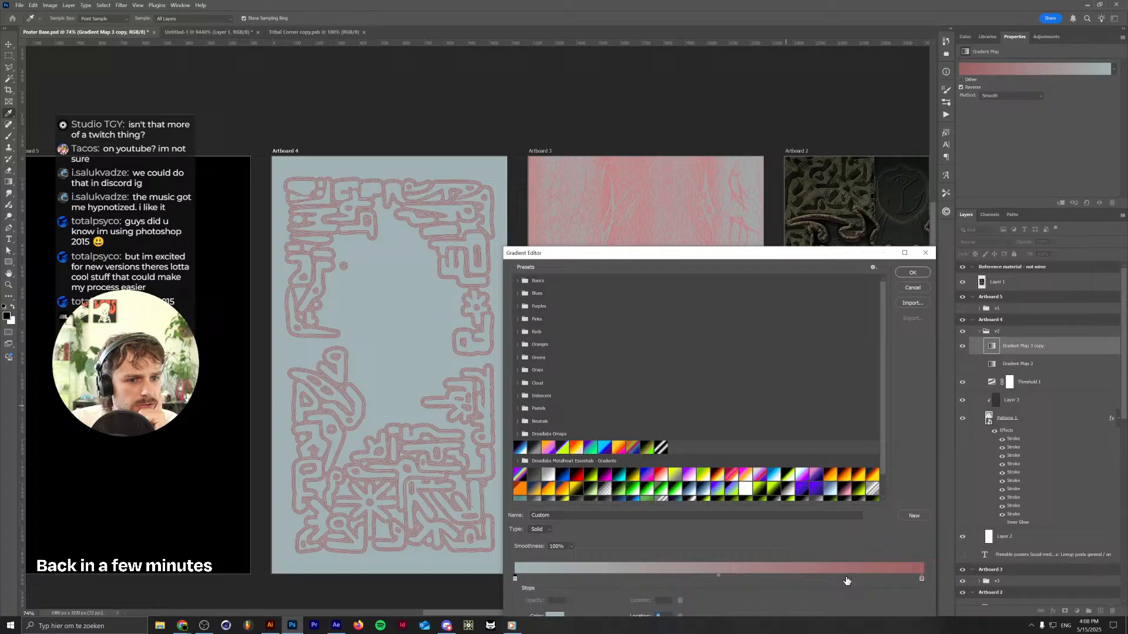
Change the gradient's 100% colour stop to muted olive #656750, starting from a dark green sampled from the Artboard 2 poster
mouse_move(922, 580)
mouse_down()
mouse_move(918, 602)
mouse_move(921, 582)
mouse_up()
click(920, 581)
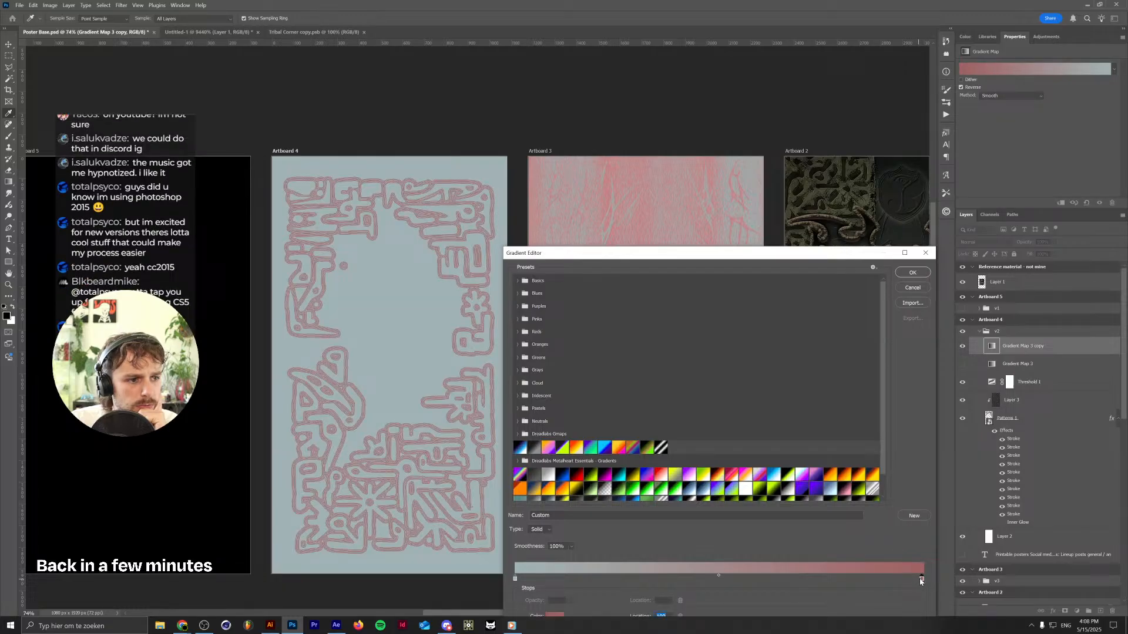
click(555, 615)
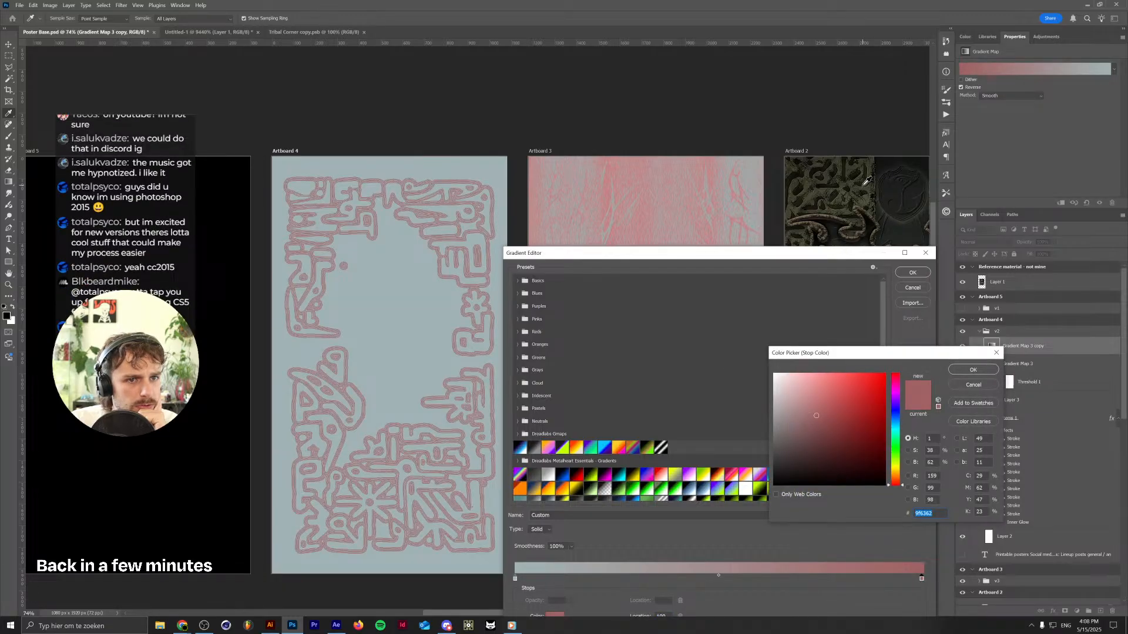
click(866, 184)
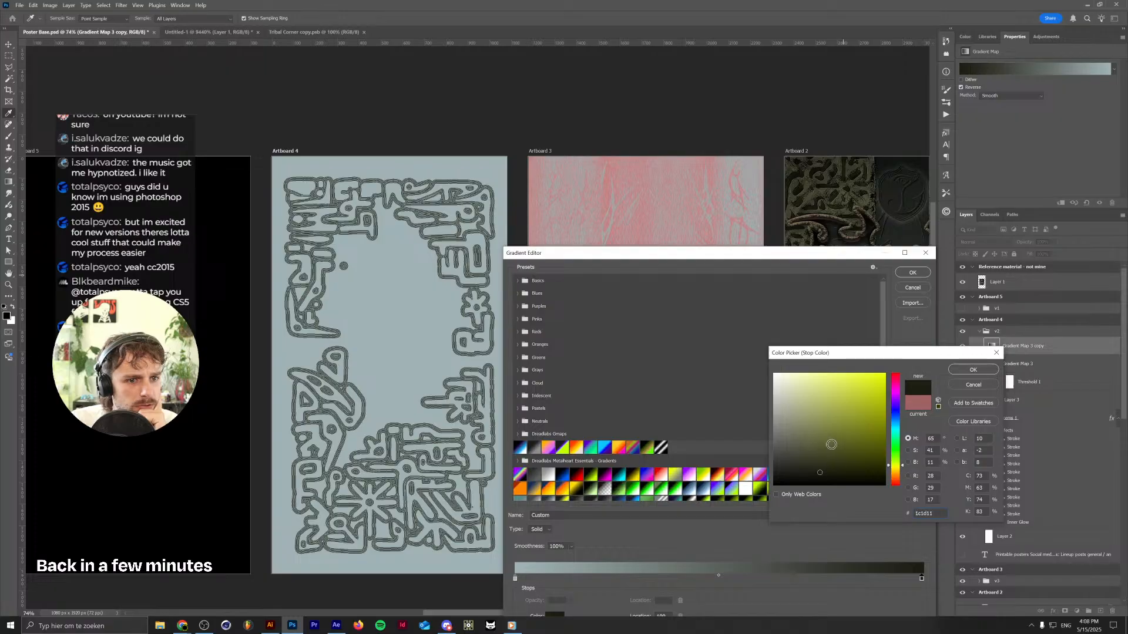
drag(799, 414, 798, 440)
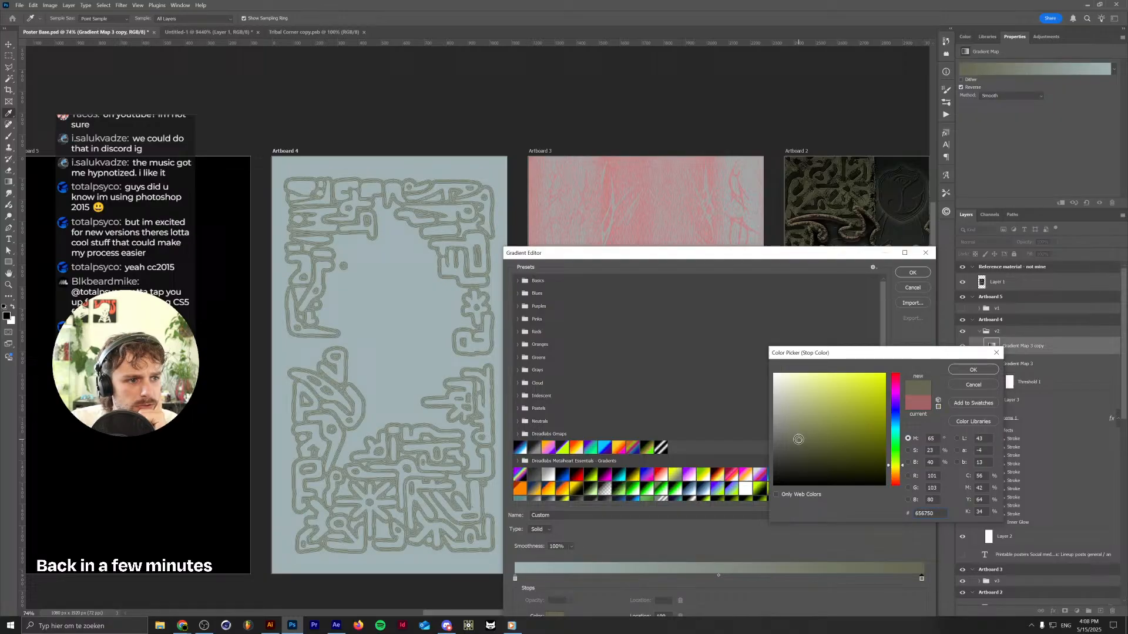
click(973, 369)
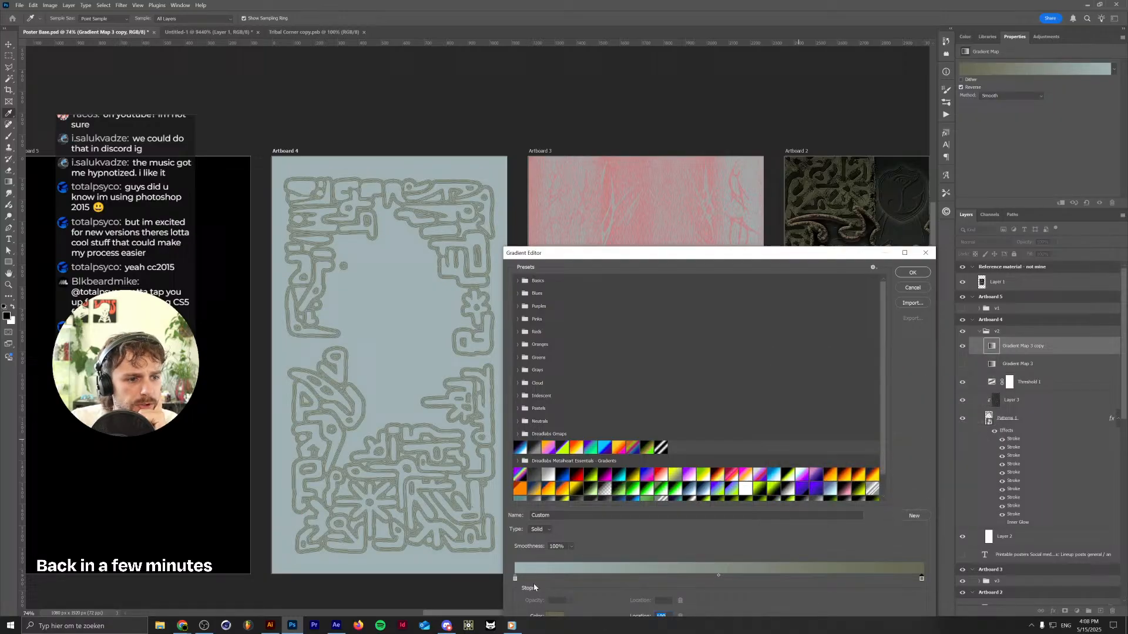
Darken the gradient's 0% colour stop and shift its hue to a muted grey-green, #4e5d59
click(549, 615)
click(791, 444)
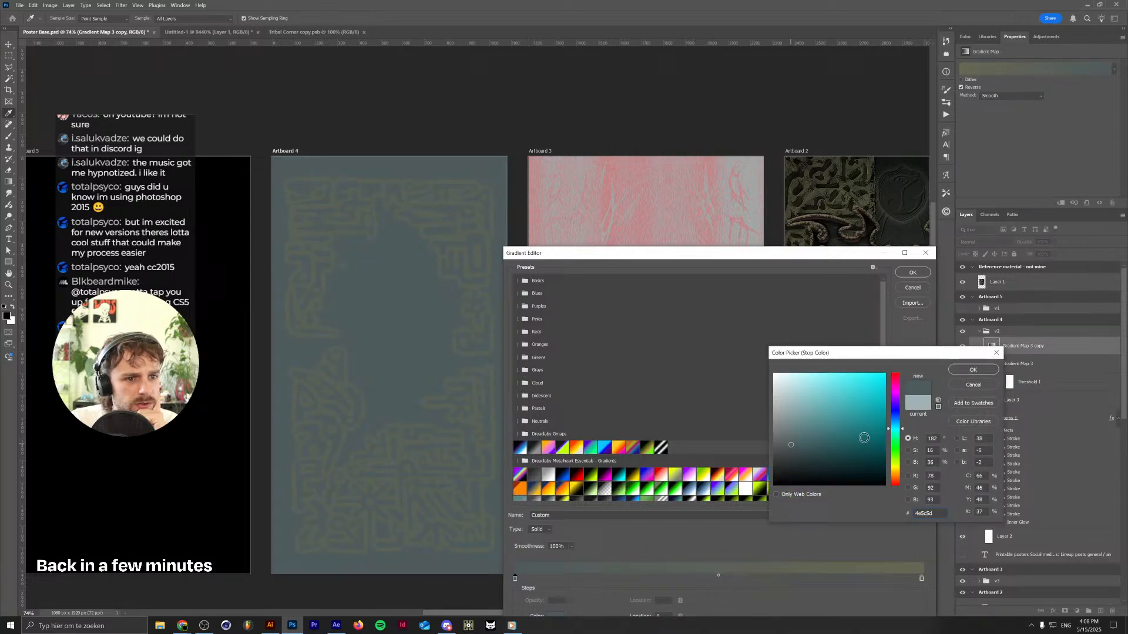
click(897, 434)
drag(897, 438, 897, 441)
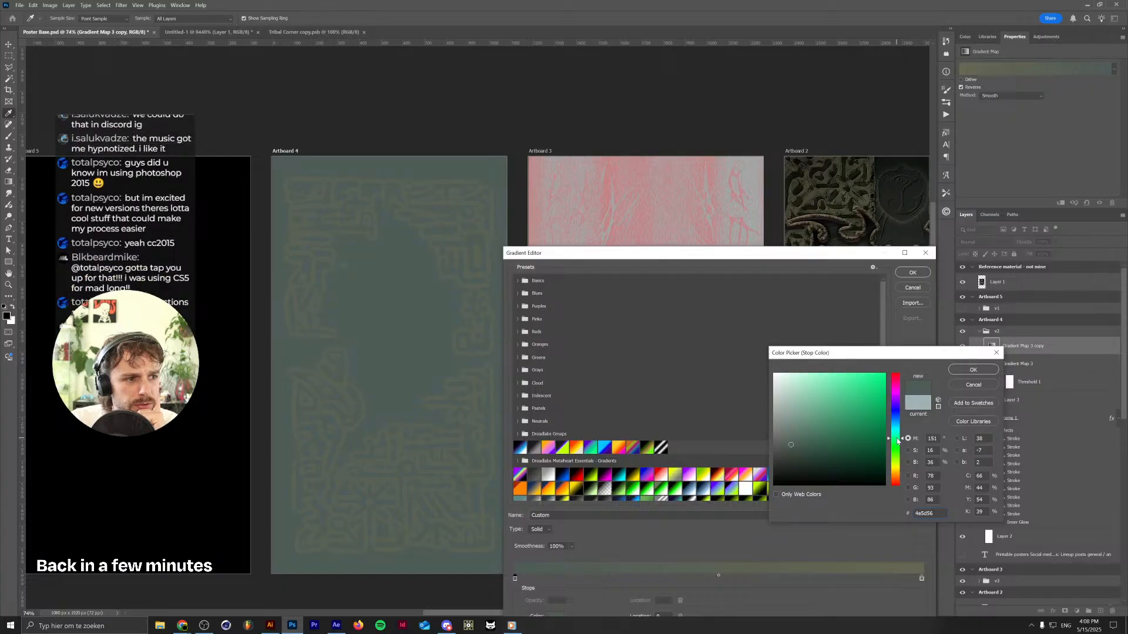
click(897, 435)
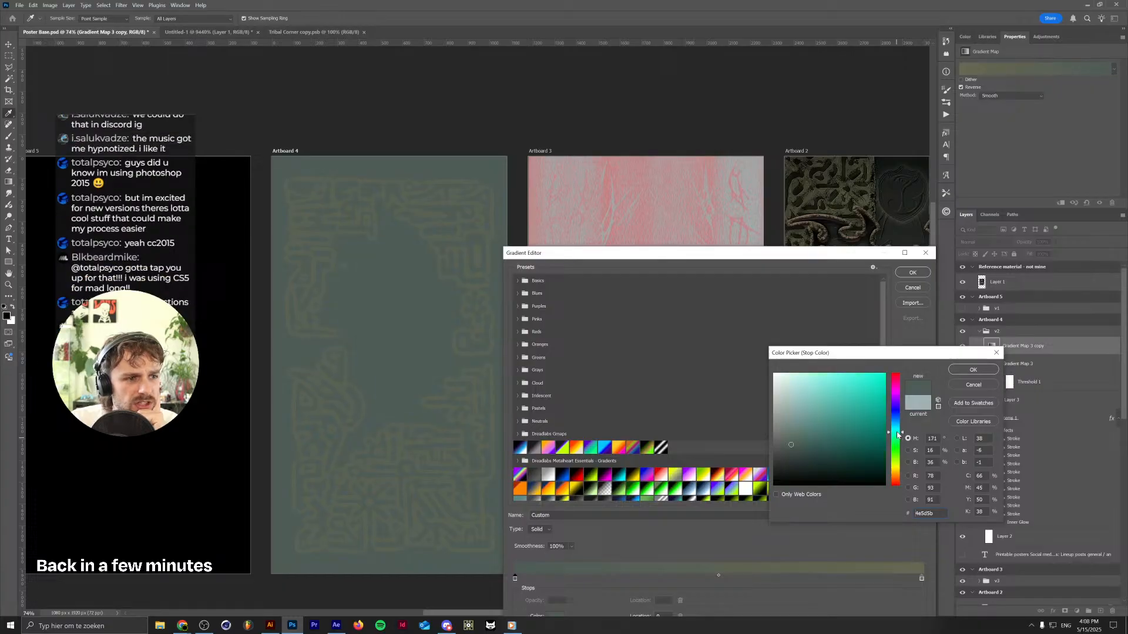
drag(897, 434, 898, 438)
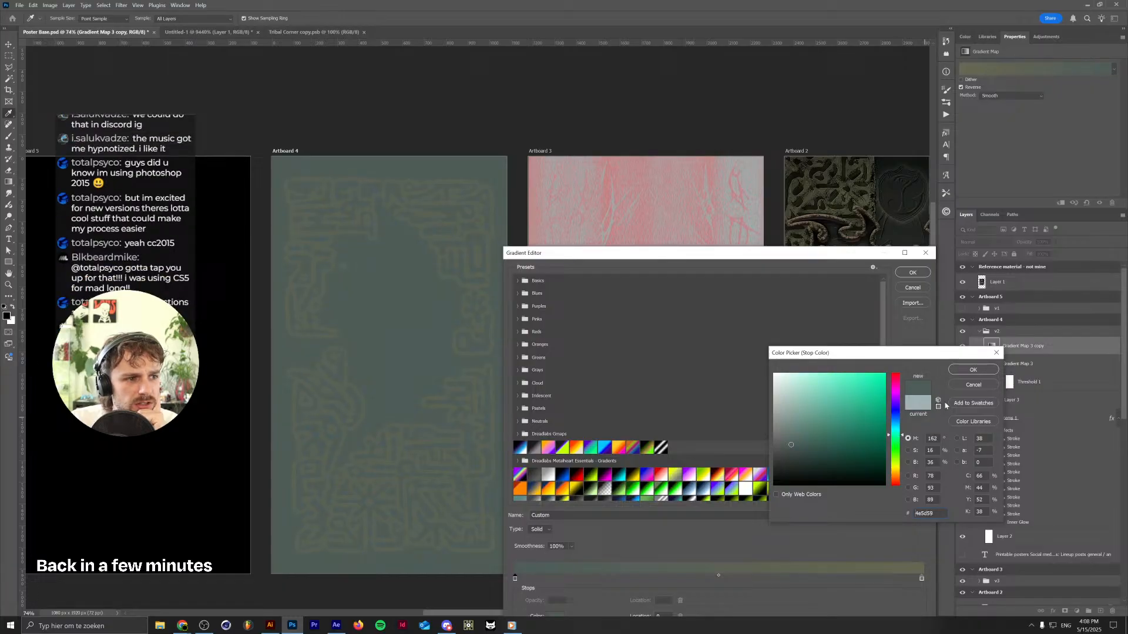
click(963, 368)
Lighten the olive 100% stop to a paler khaki and apply the edited gradient to Gradient Map 3 copy
click(922, 579)
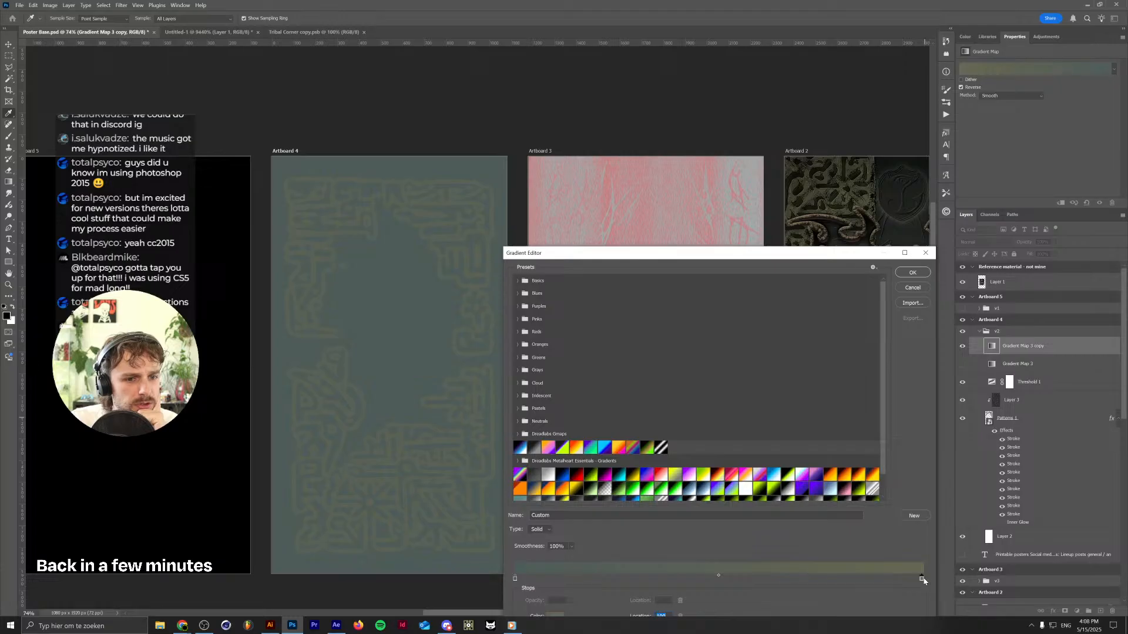
click(555, 614)
click(794, 425)
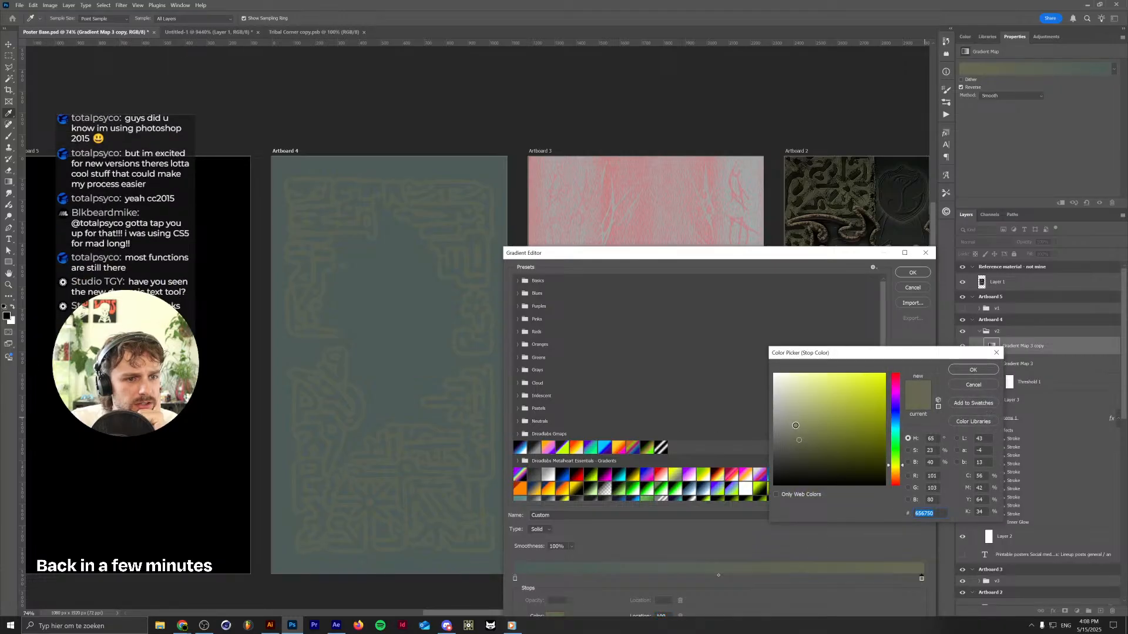
click(973, 370)
click(911, 272)
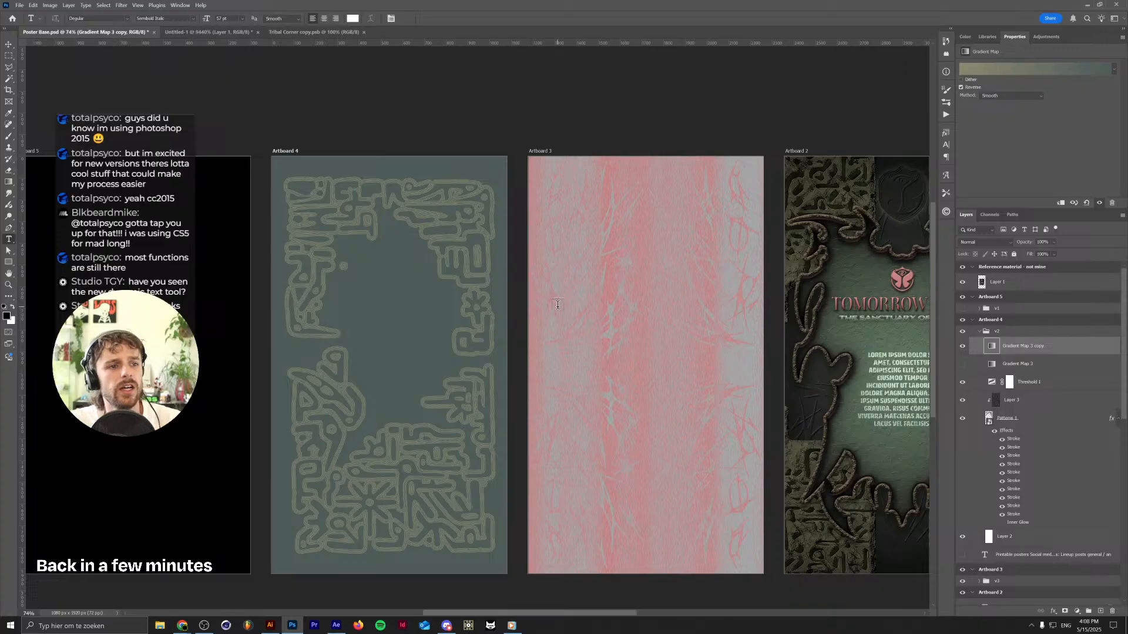
scroll(507, 304, right, 2)
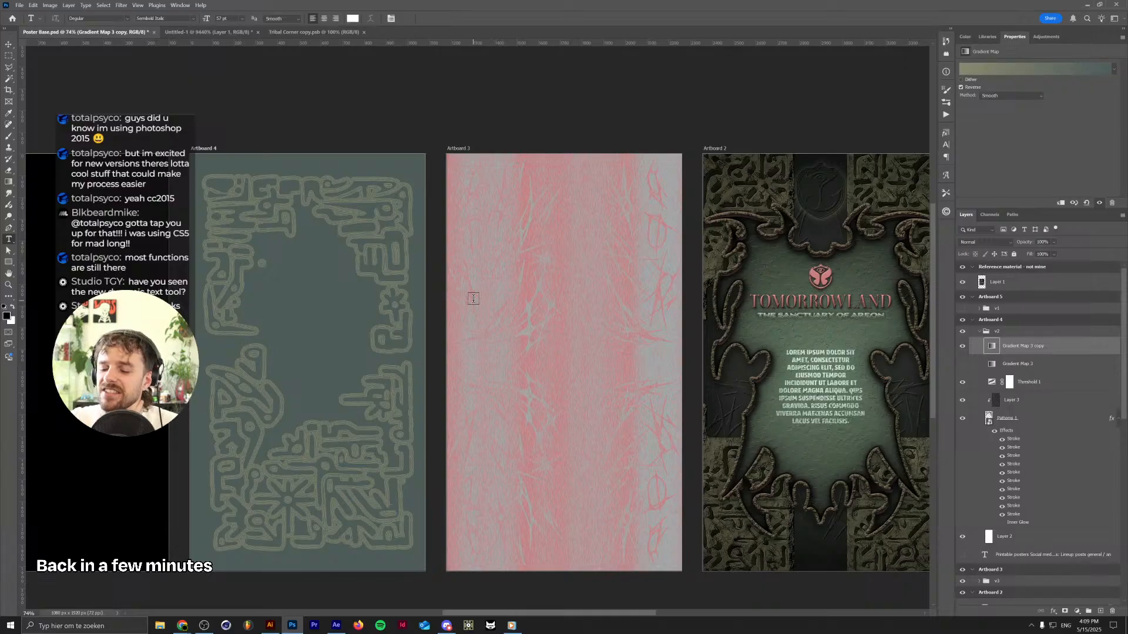
Switch to Chrome and search the web in a new tab for the dynamic text tool in Photoshop
mouse_move(182, 624)
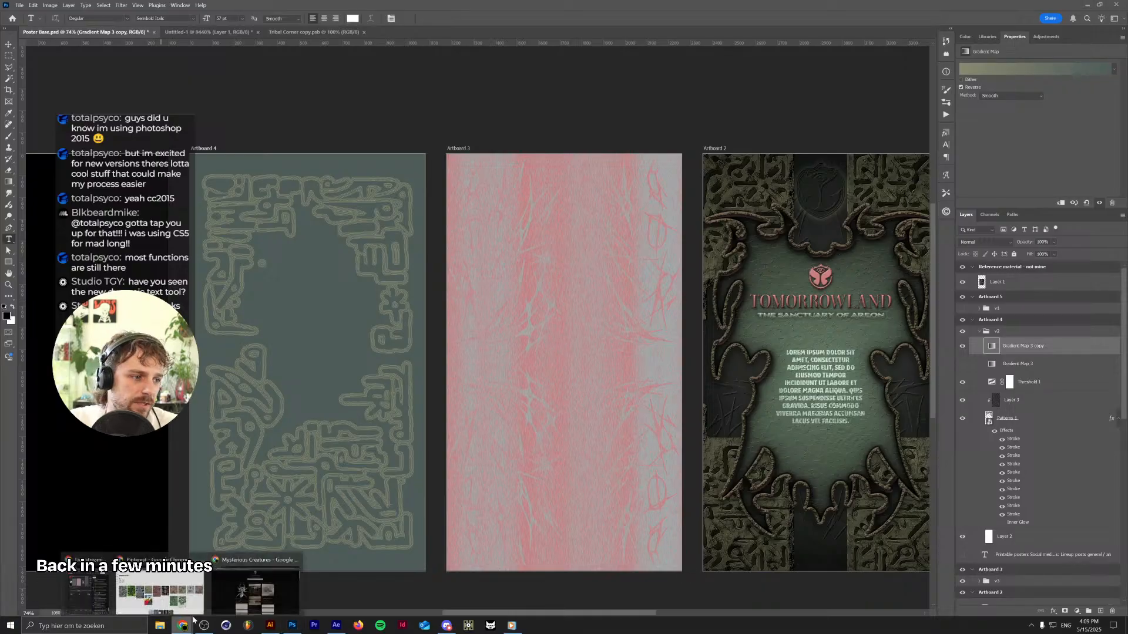
click(236, 587)
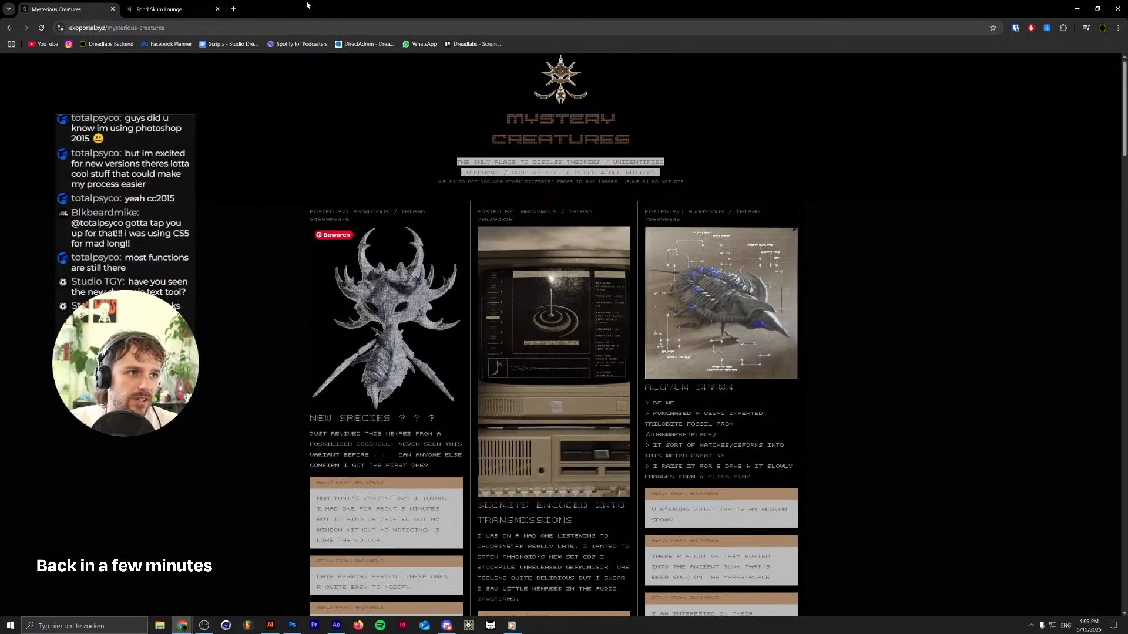
click(235, 9)
text(dynami)
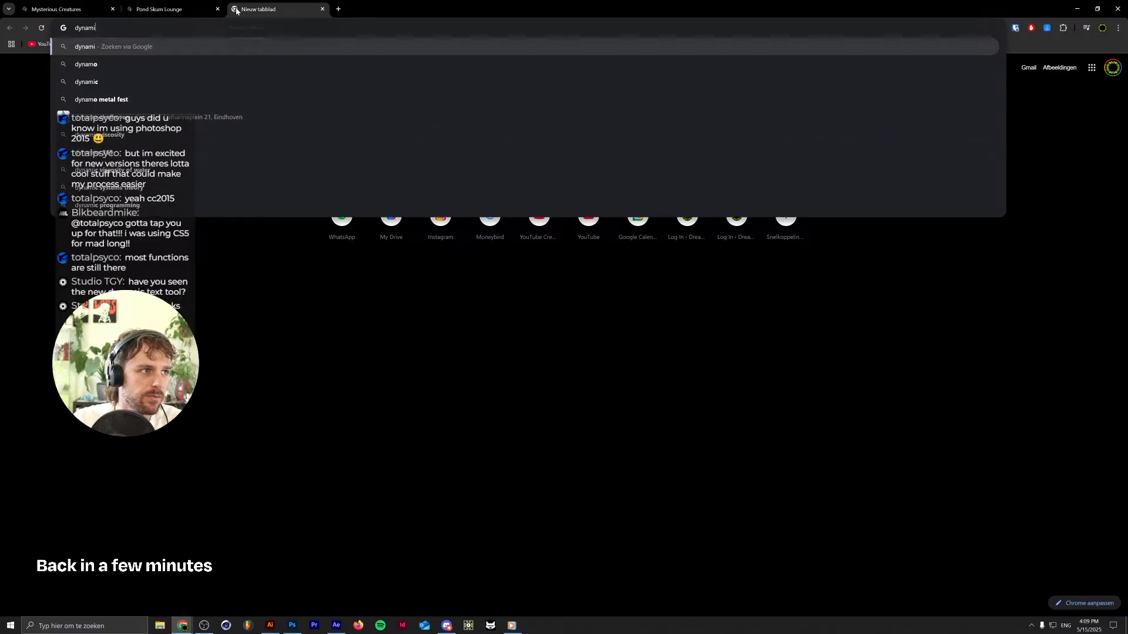
text(c text tool  ph)
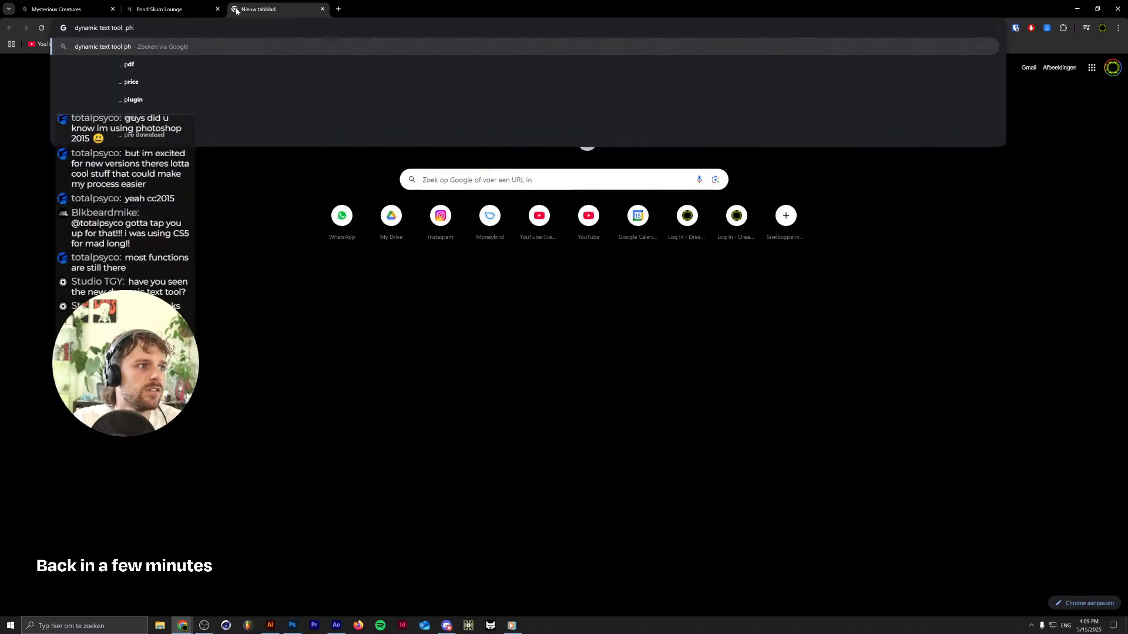
text(otoshopp)
key(Return)
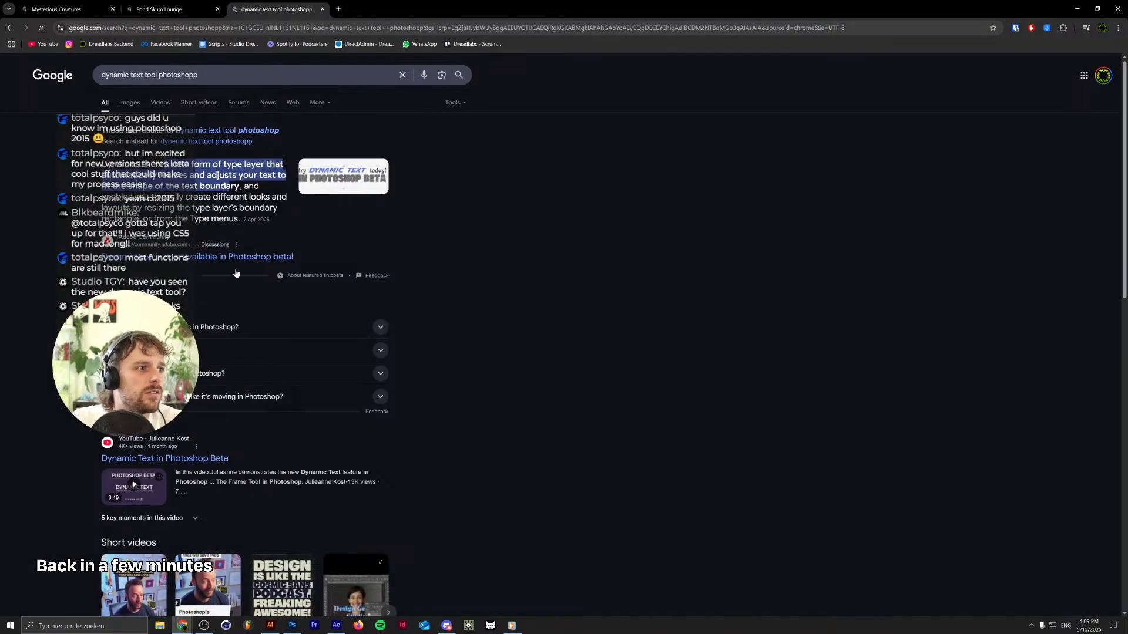
Open the Adobe Community post on dynamic text in Photoshop beta and play its embedded Dynamic Text video full screen
click(234, 259)
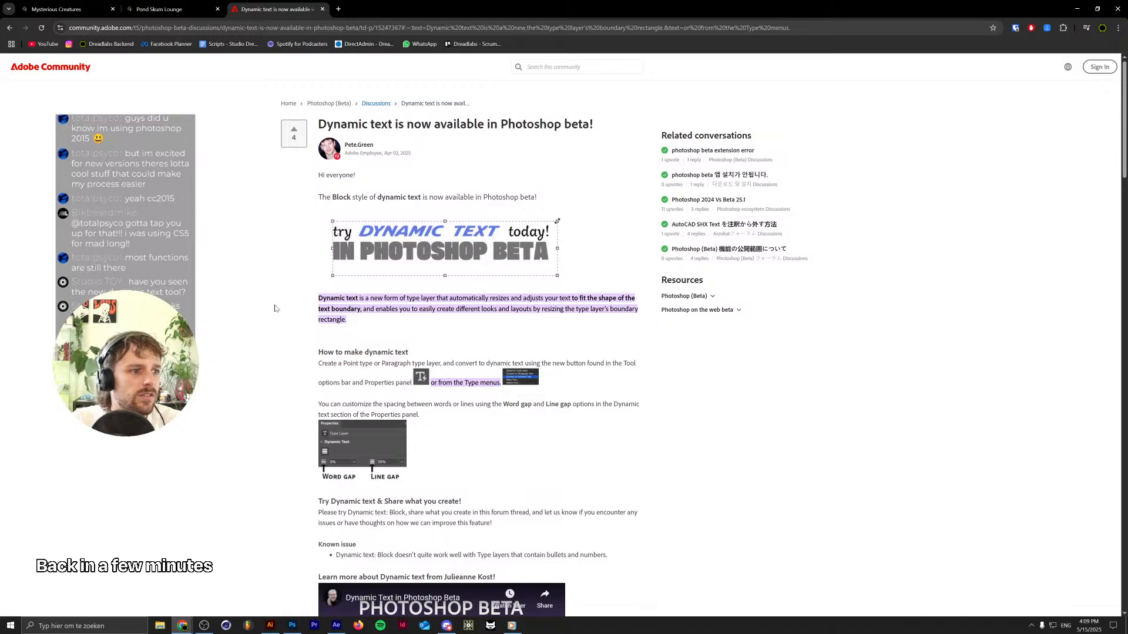
scroll(275, 309, down, 5)
click(448, 350)
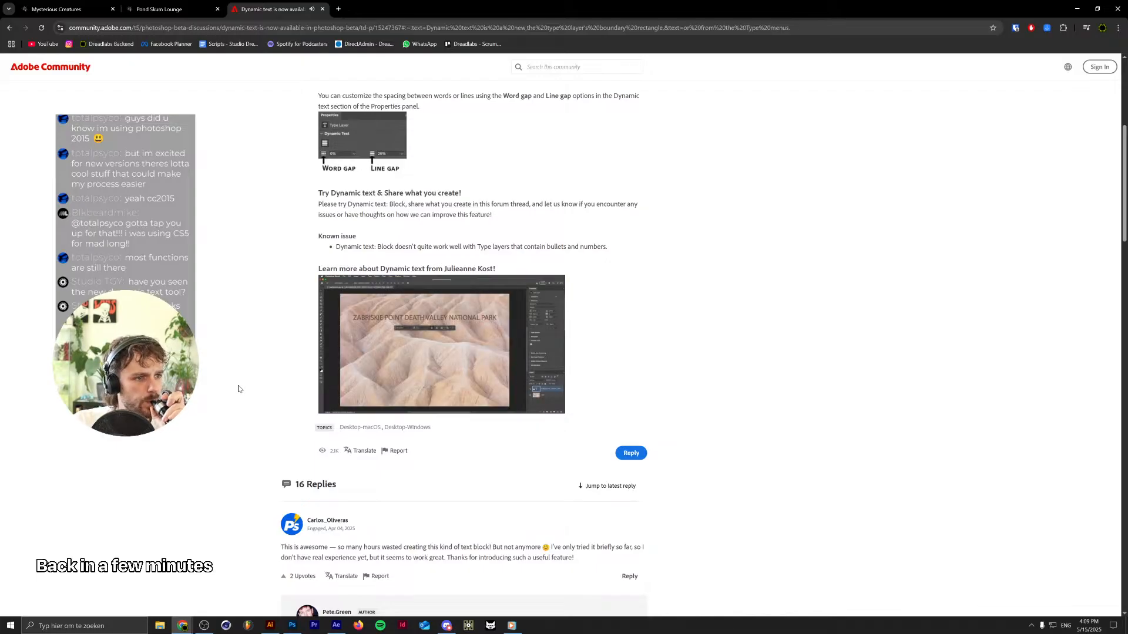
click(556, 408)
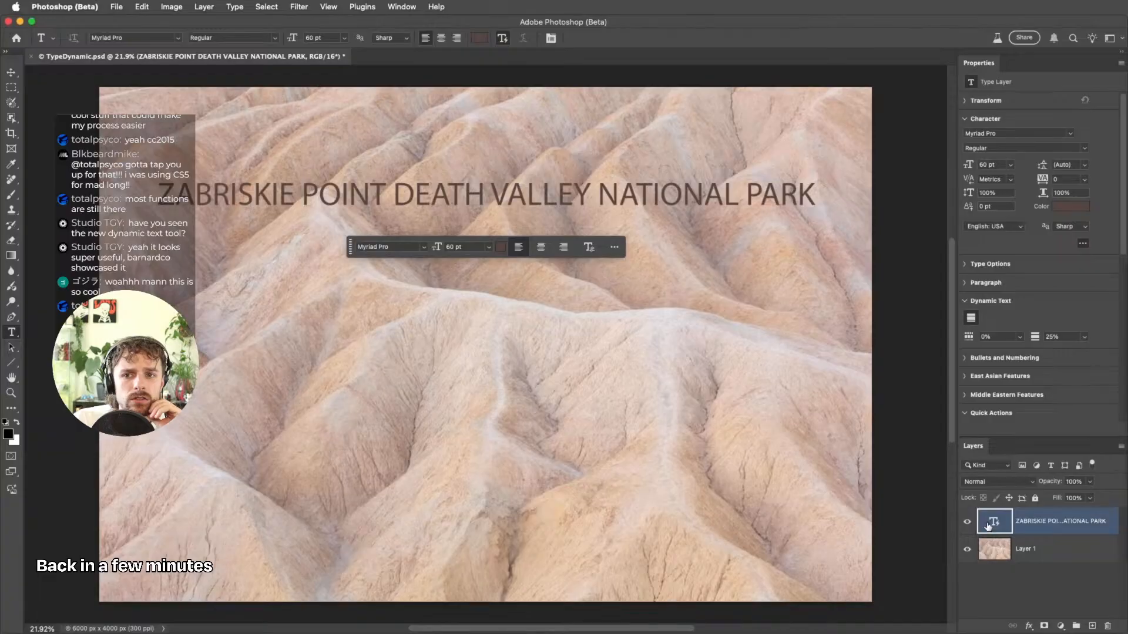
Recolour the words DEATH VALLEY NATIONAL PARK to dark brown #2e2724 and set their font style to Bold
mouse_move(584, 361)
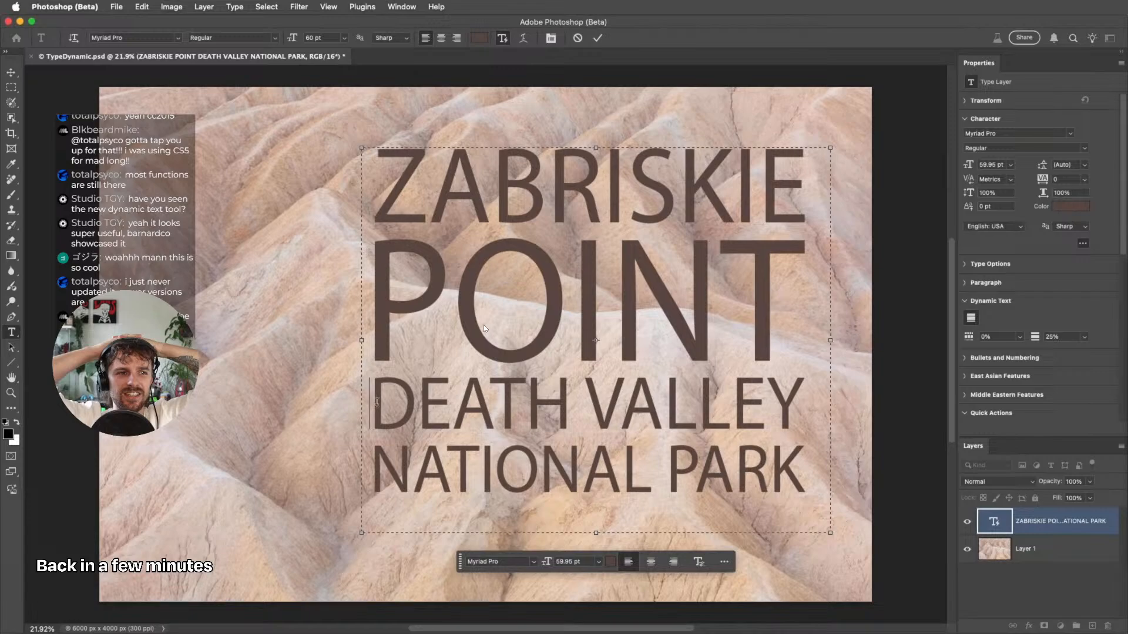
drag(369, 406, 810, 487)
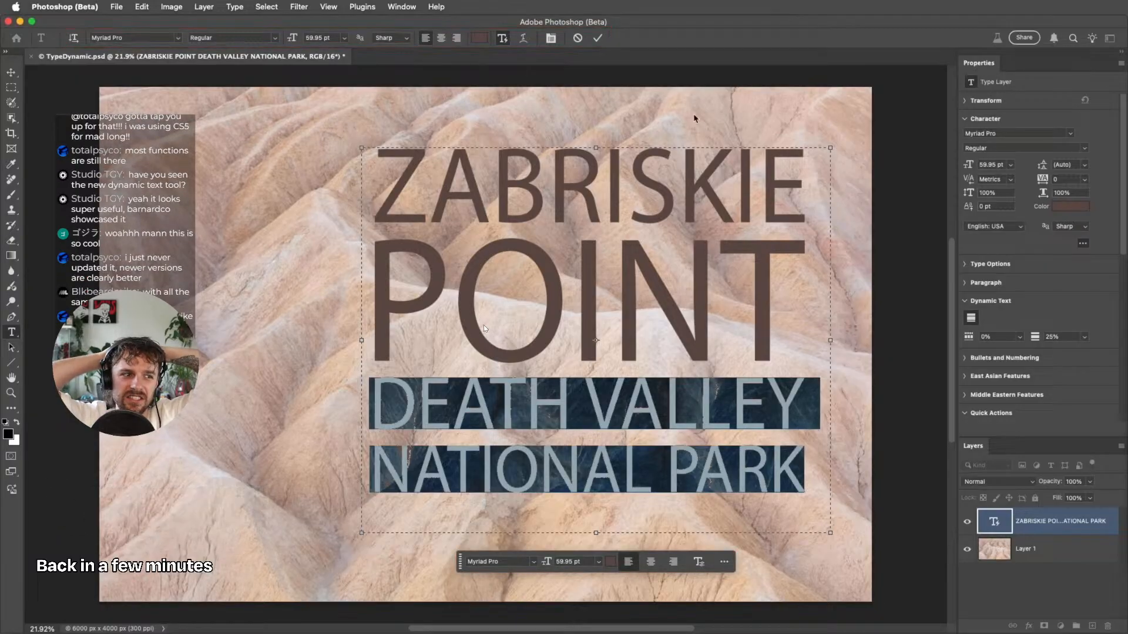
click(1067, 207)
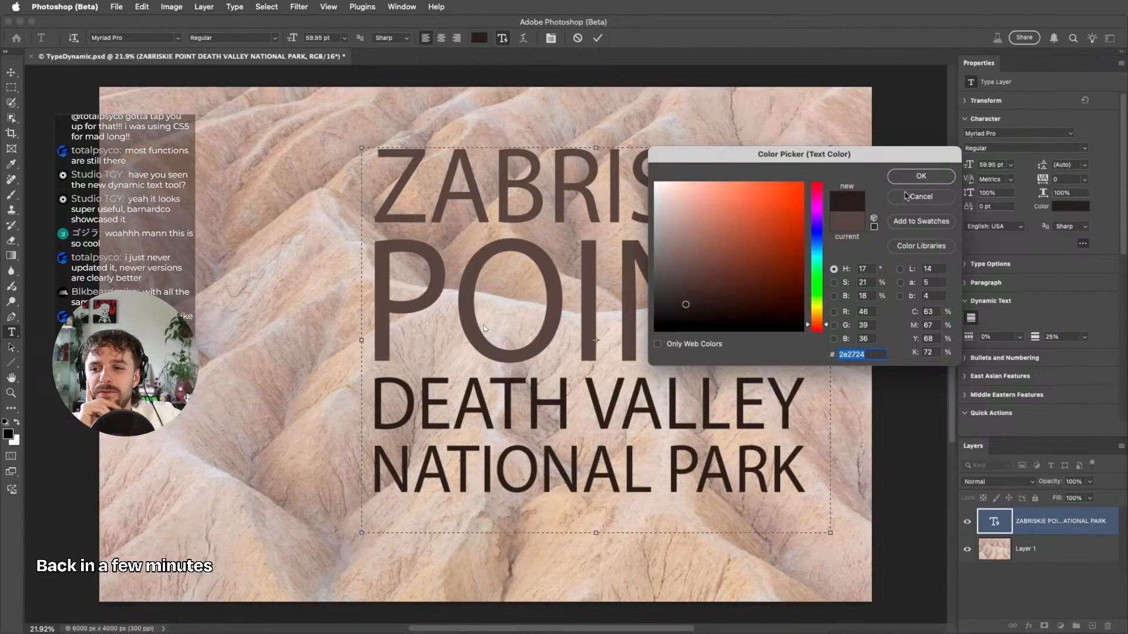
click(916, 177)
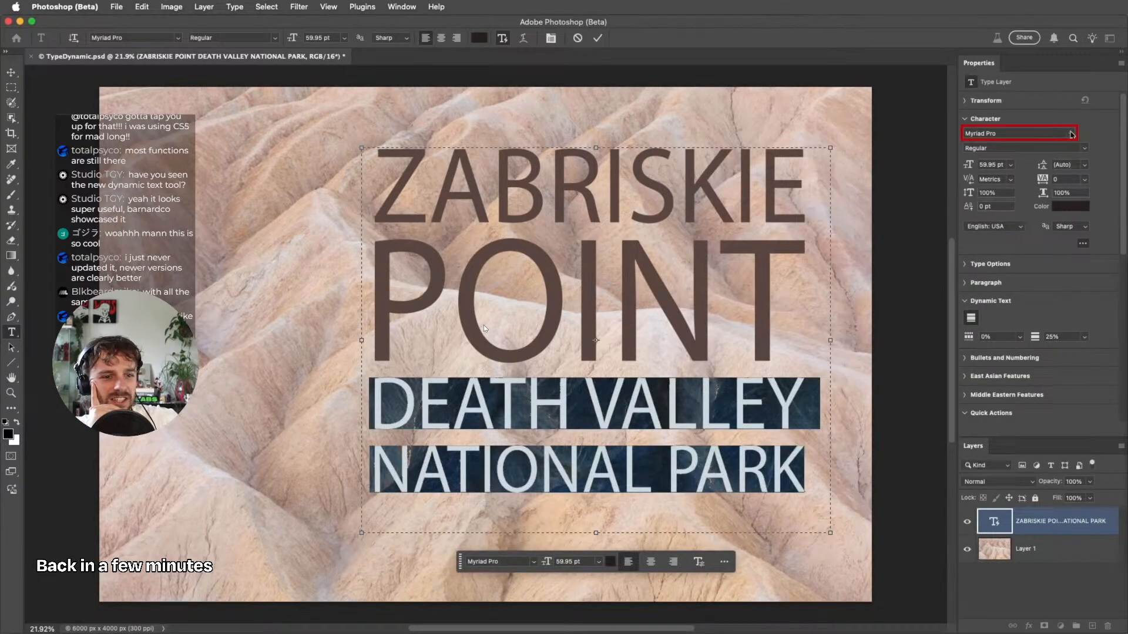
click(1088, 148)
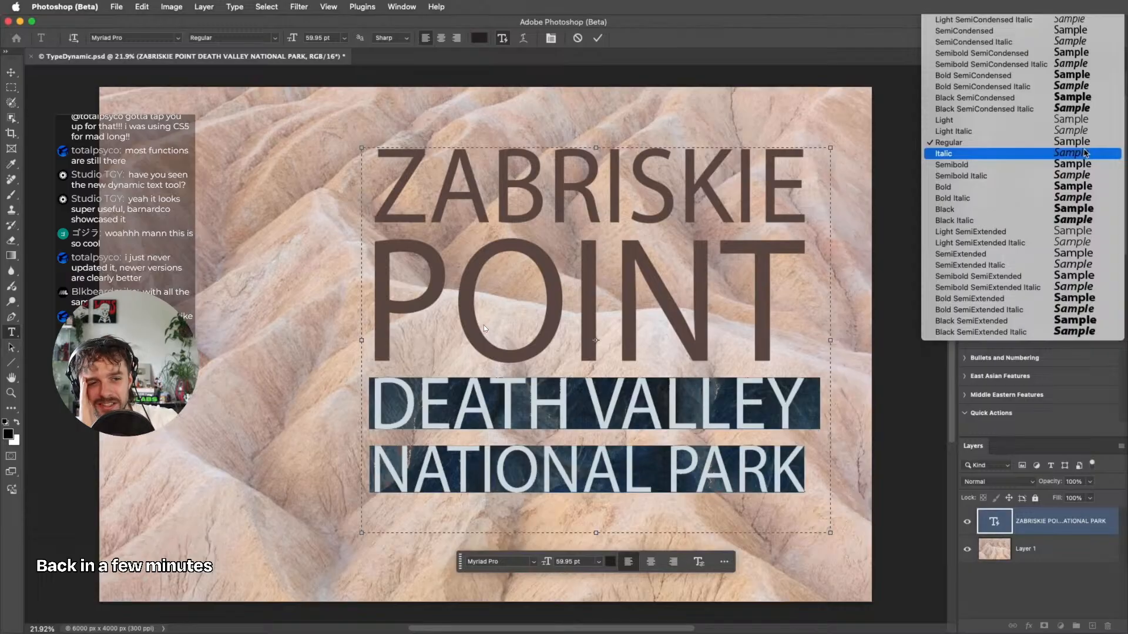
click(1076, 188)
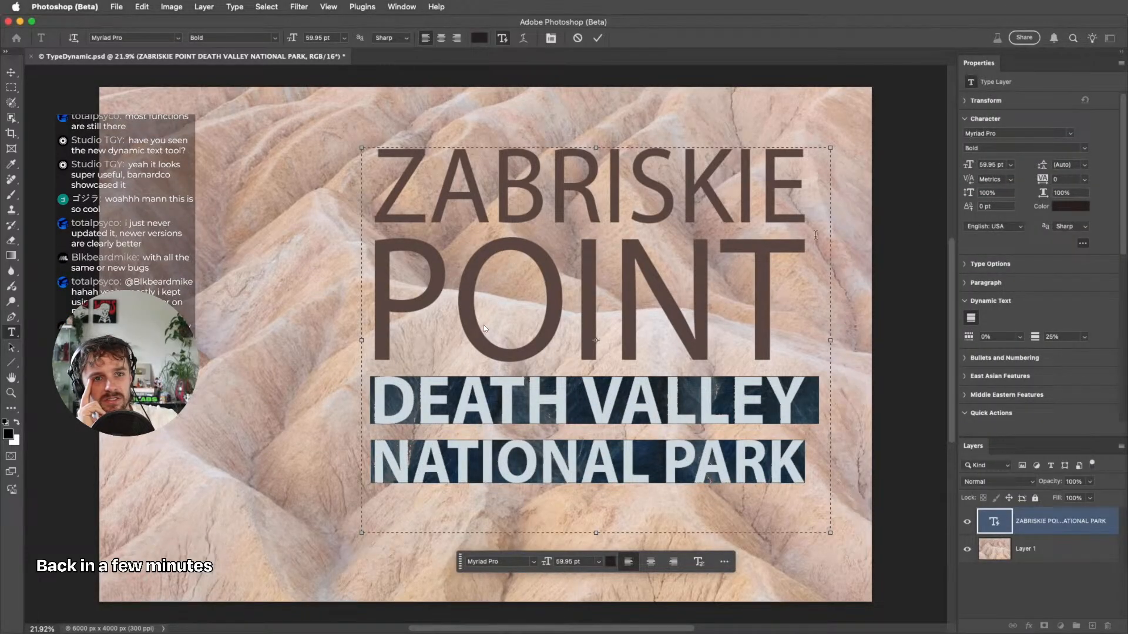
Set the kerning between the N and T of POINT to 25
click(713, 290)
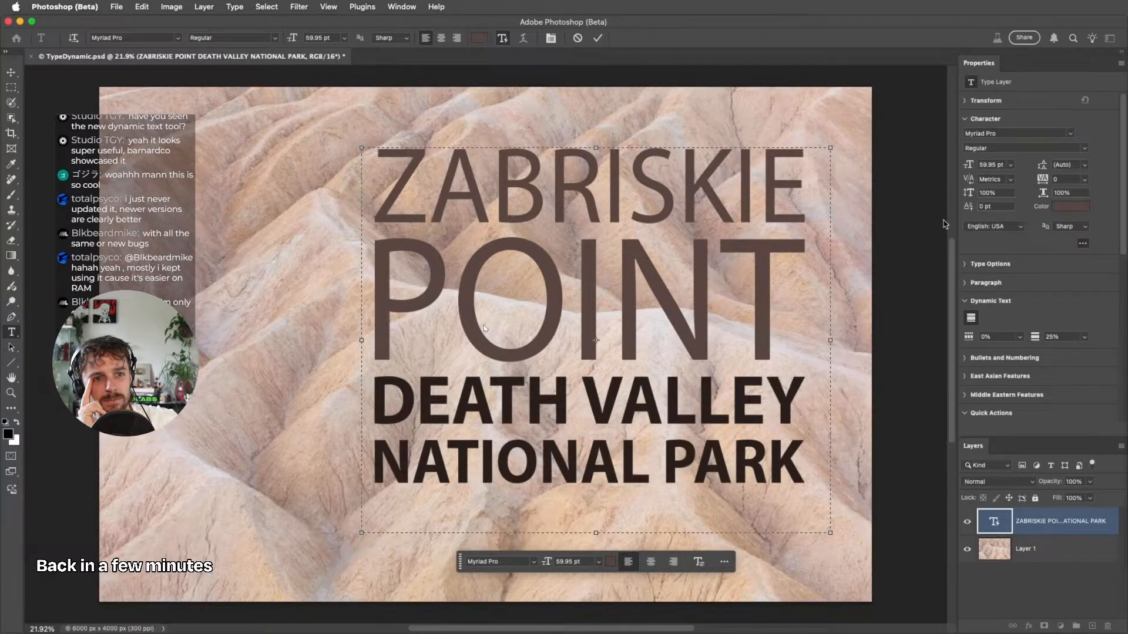
click(994, 179)
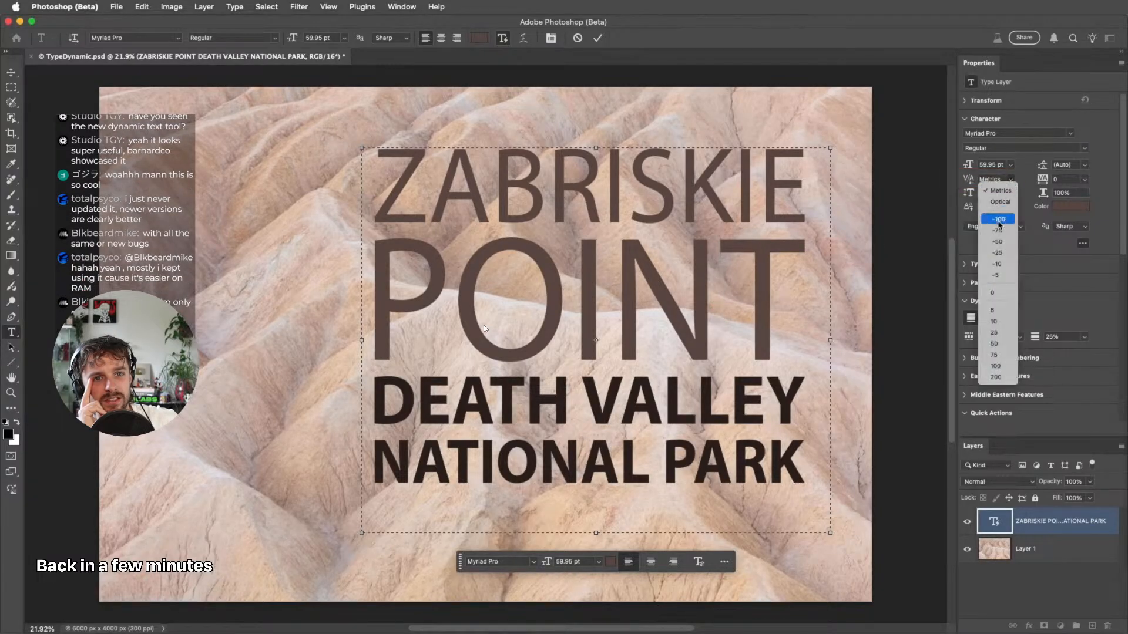
click(1004, 335)
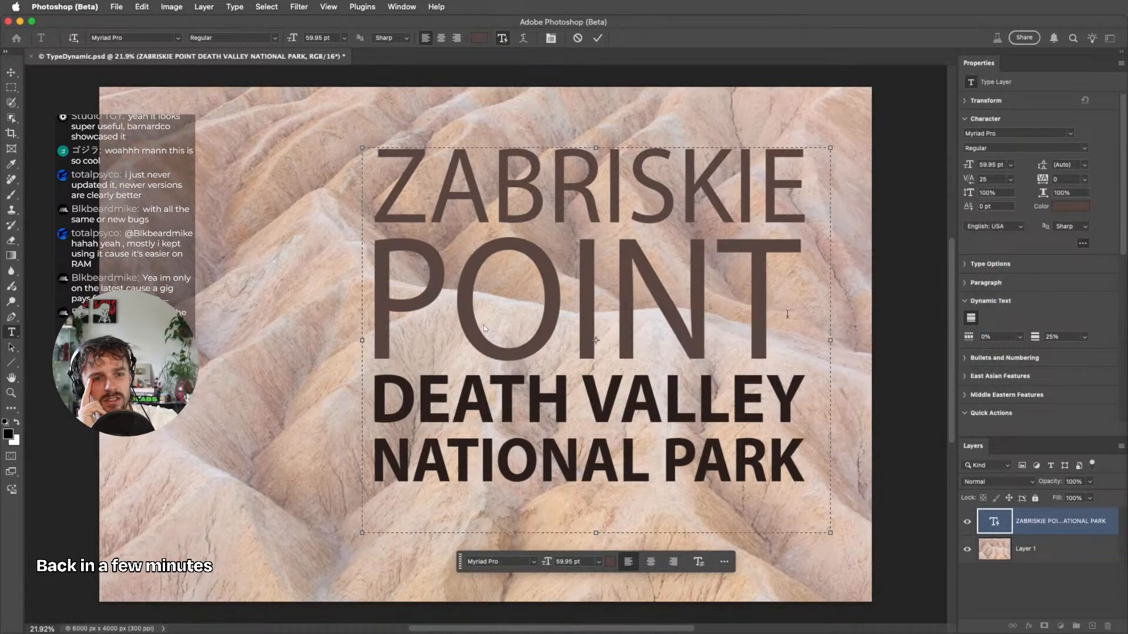
Set the font size of the word POINT to 48 pt
double_click(761, 309)
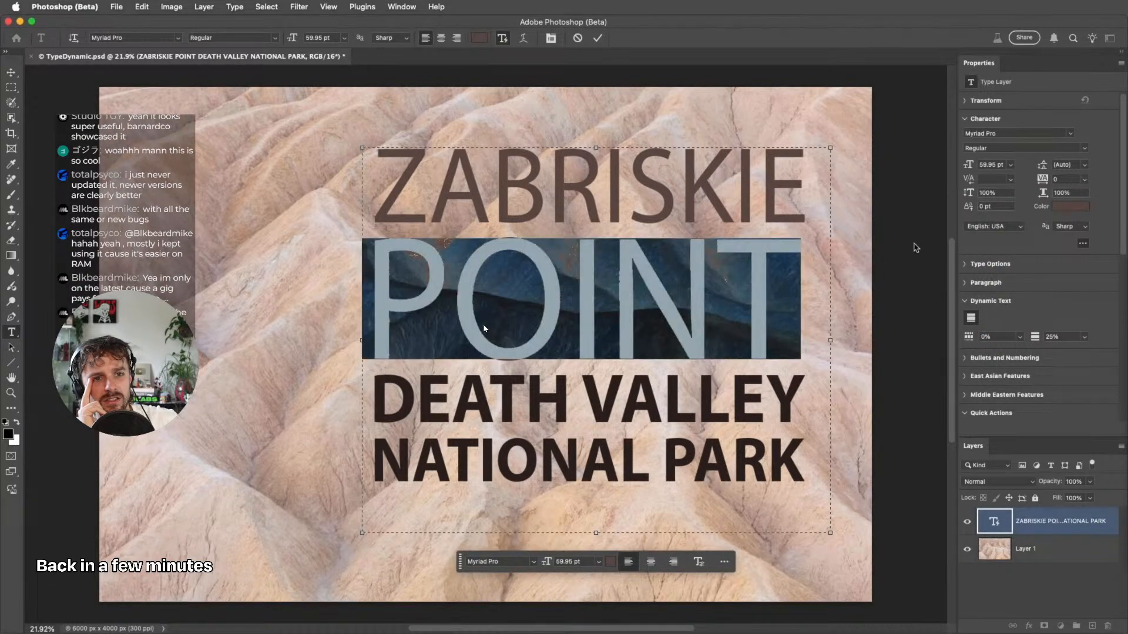
click(1010, 165)
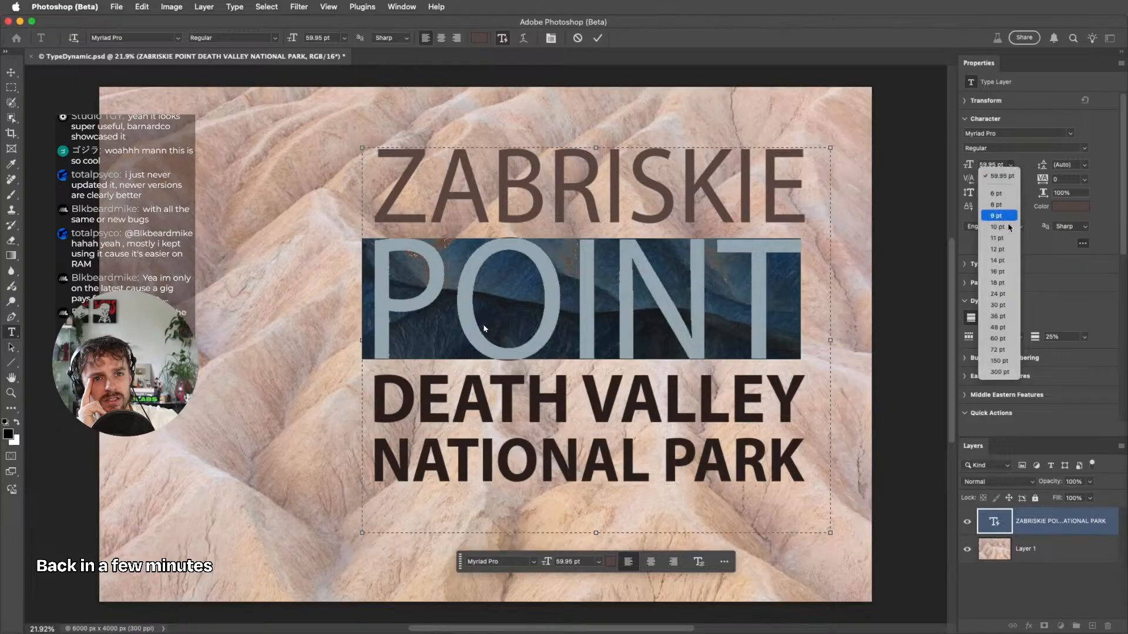
click(1012, 328)
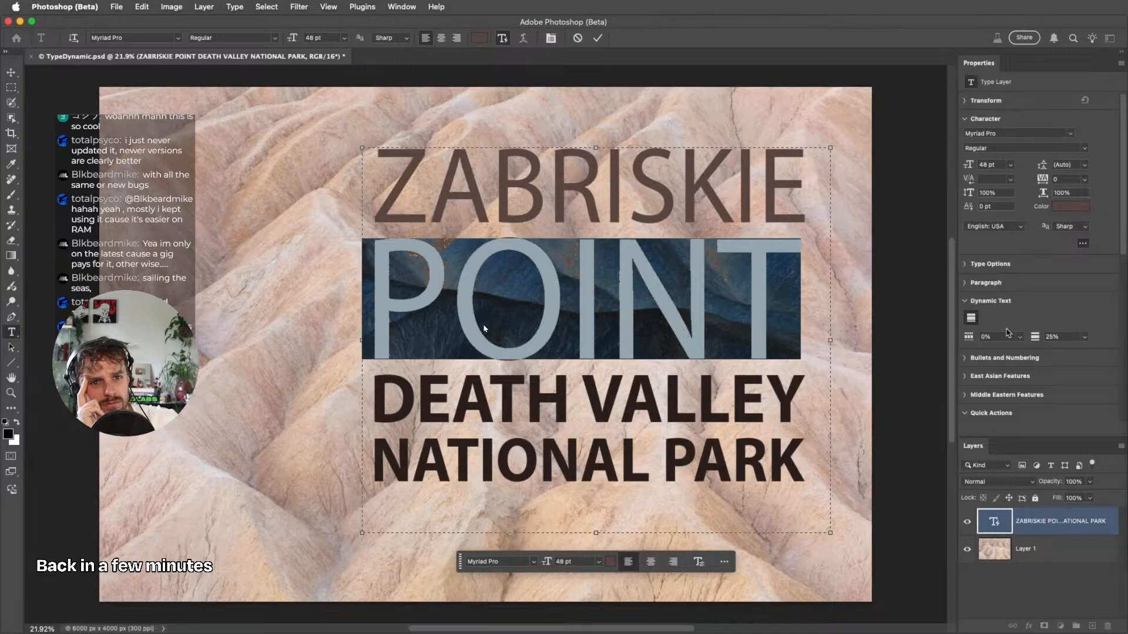
Try dynamic text line gaps of 0% and 100% on the title, and settle on 25%
click(1086, 341)
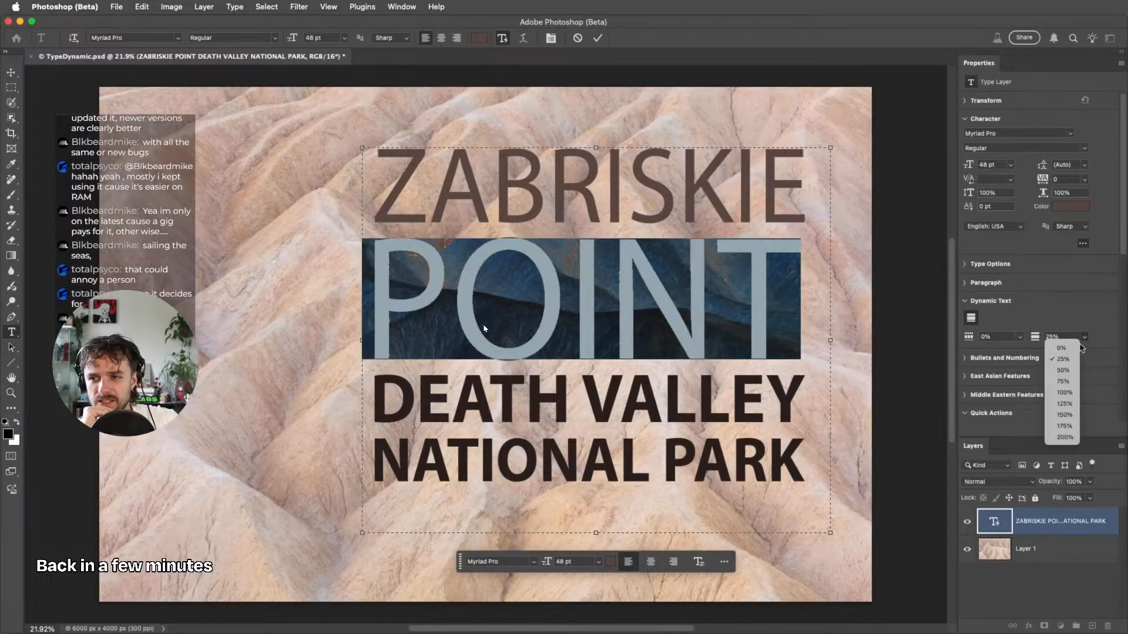
click(1072, 351)
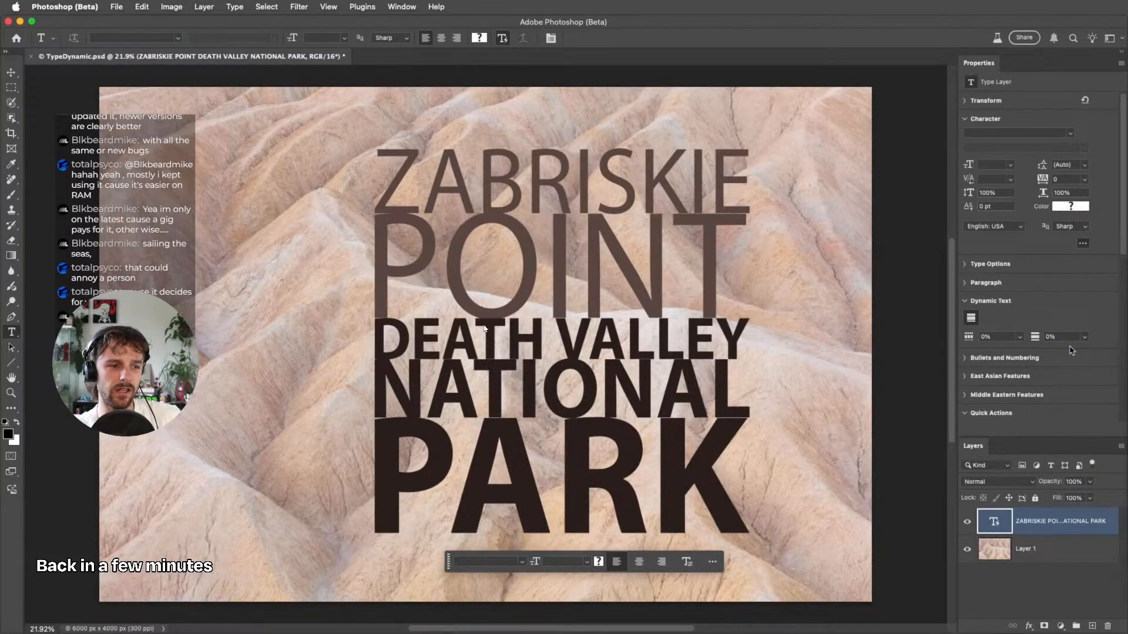
click(1085, 338)
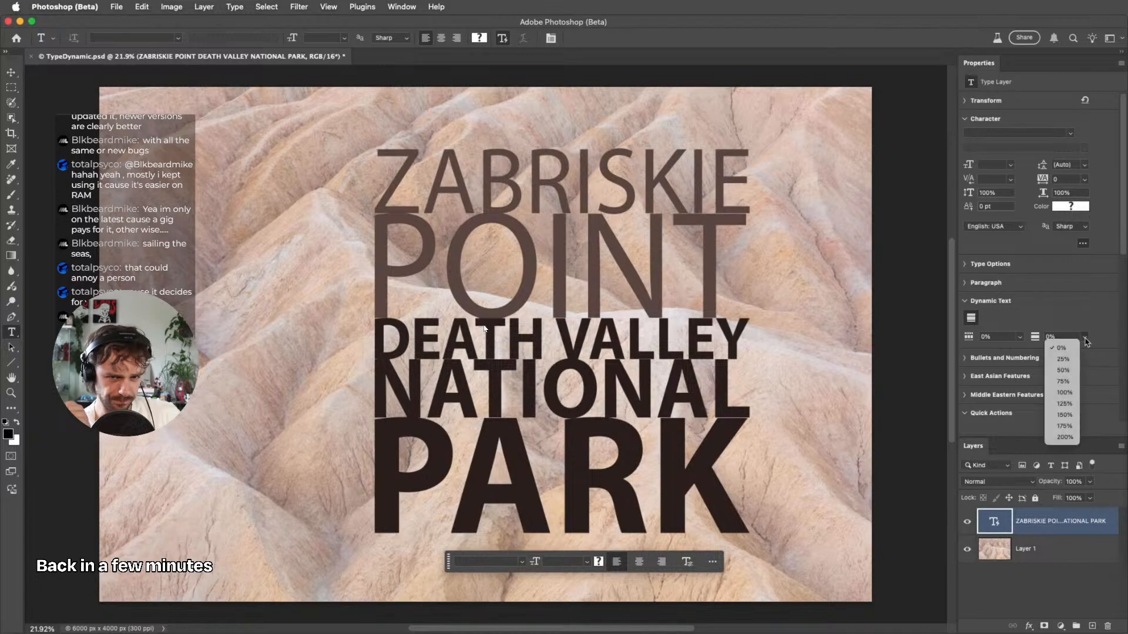
click(1070, 392)
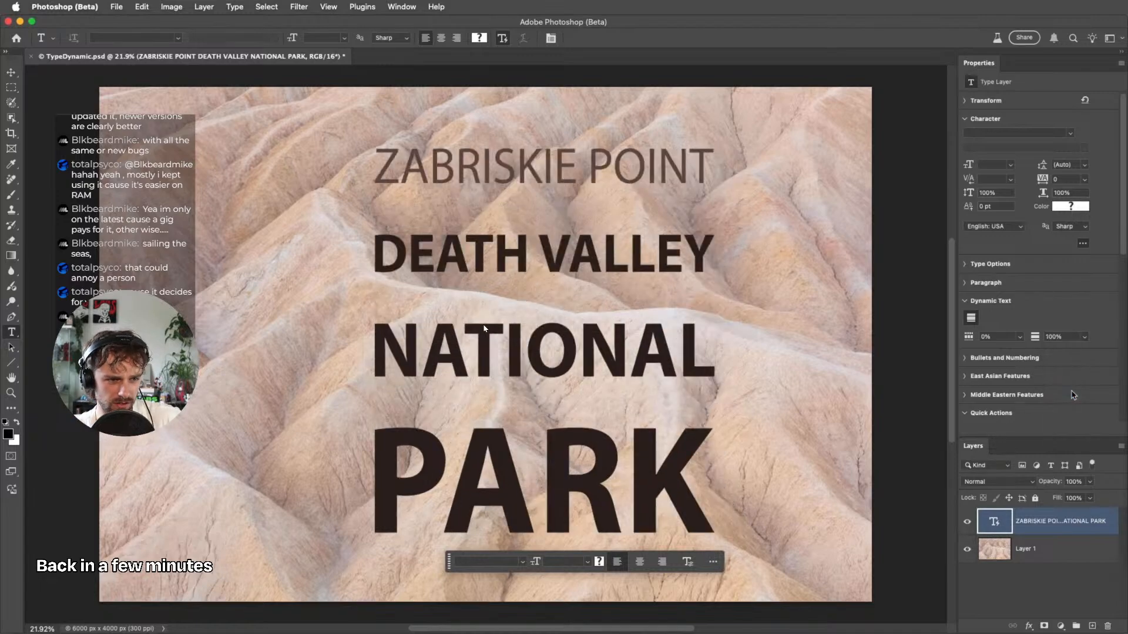
click(1085, 340)
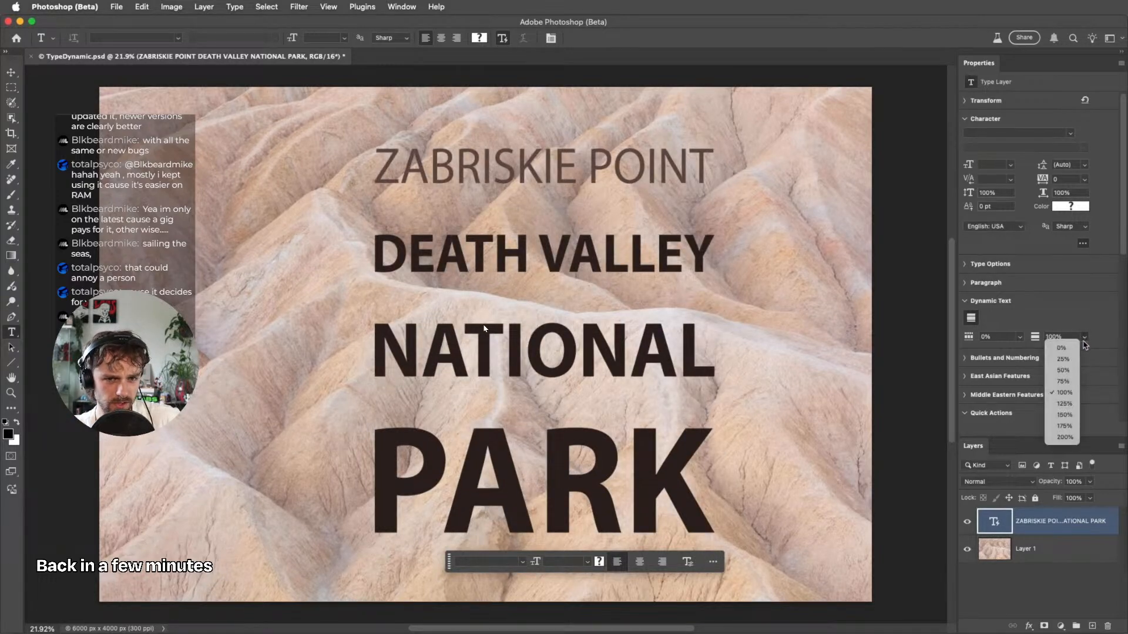
click(1078, 359)
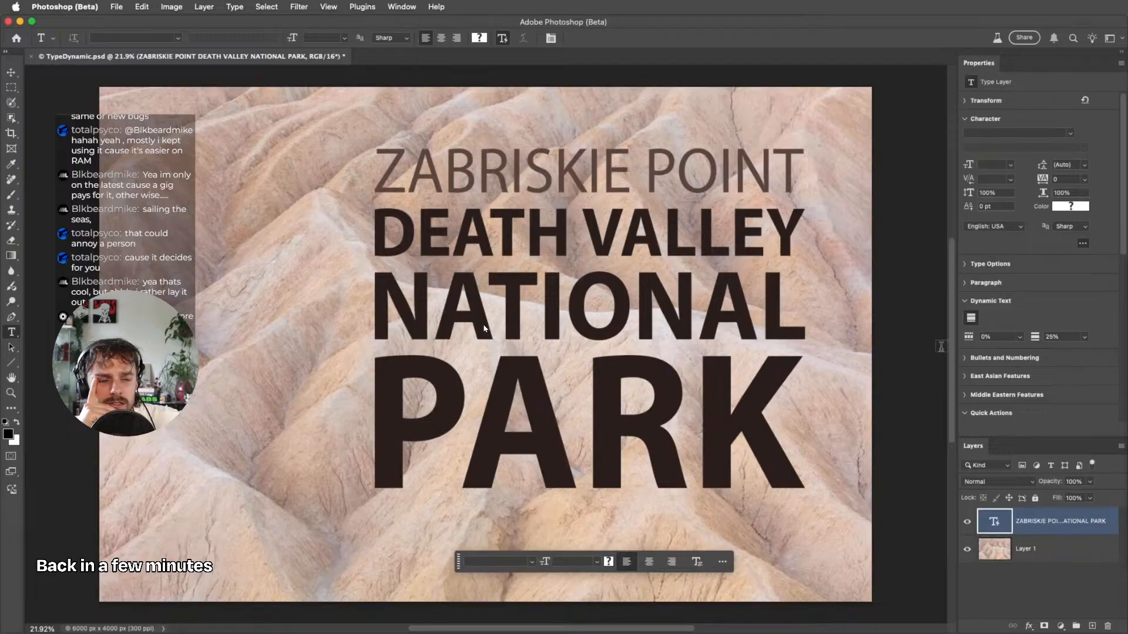
Set the whole title layer's tracking to 25 and its dynamic text word gap to 50%
click(806, 326)
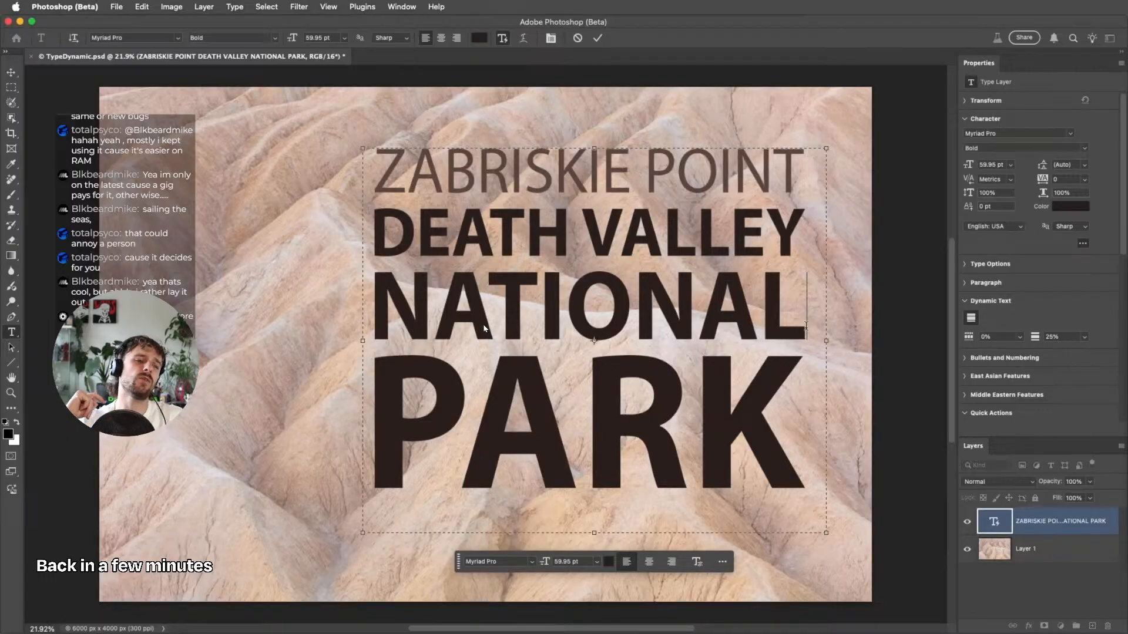
click(897, 325)
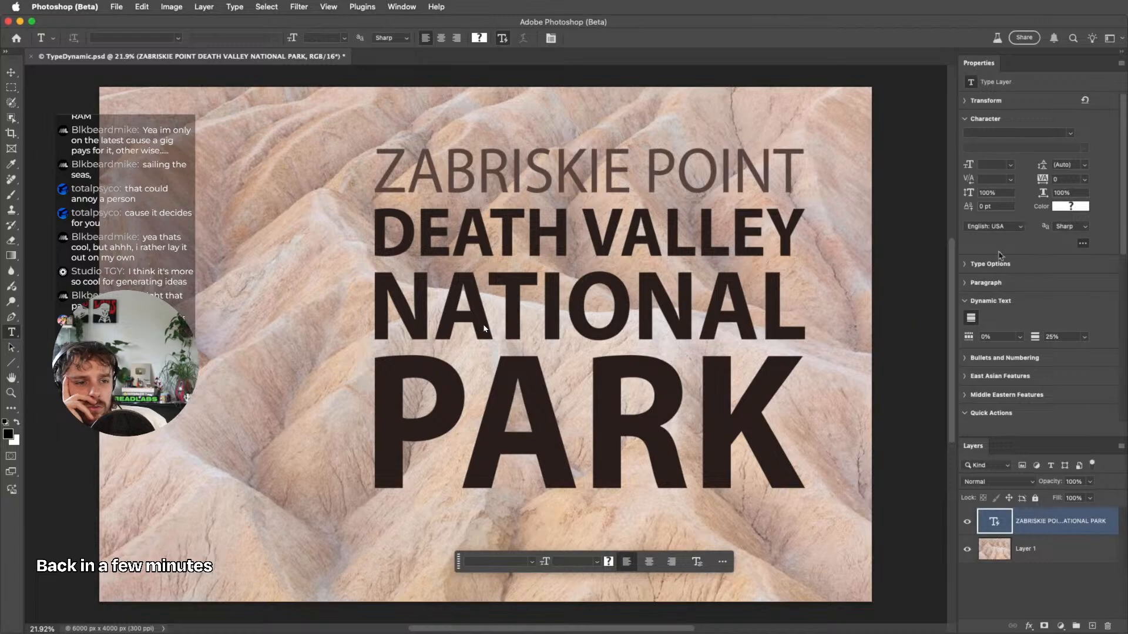
click(1083, 181)
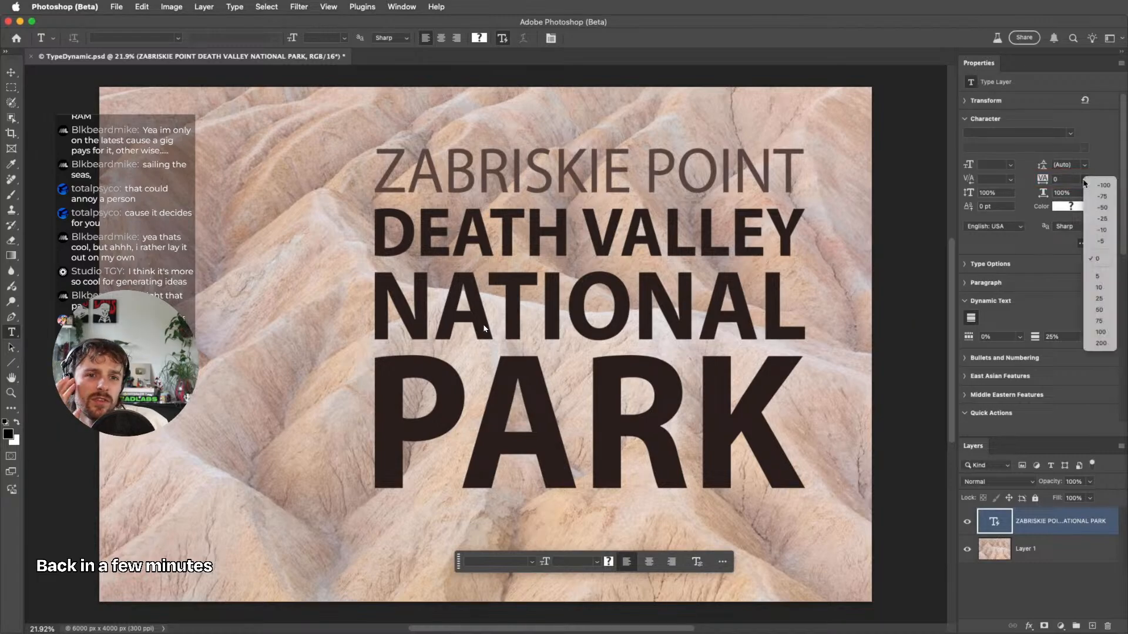
click(1099, 300)
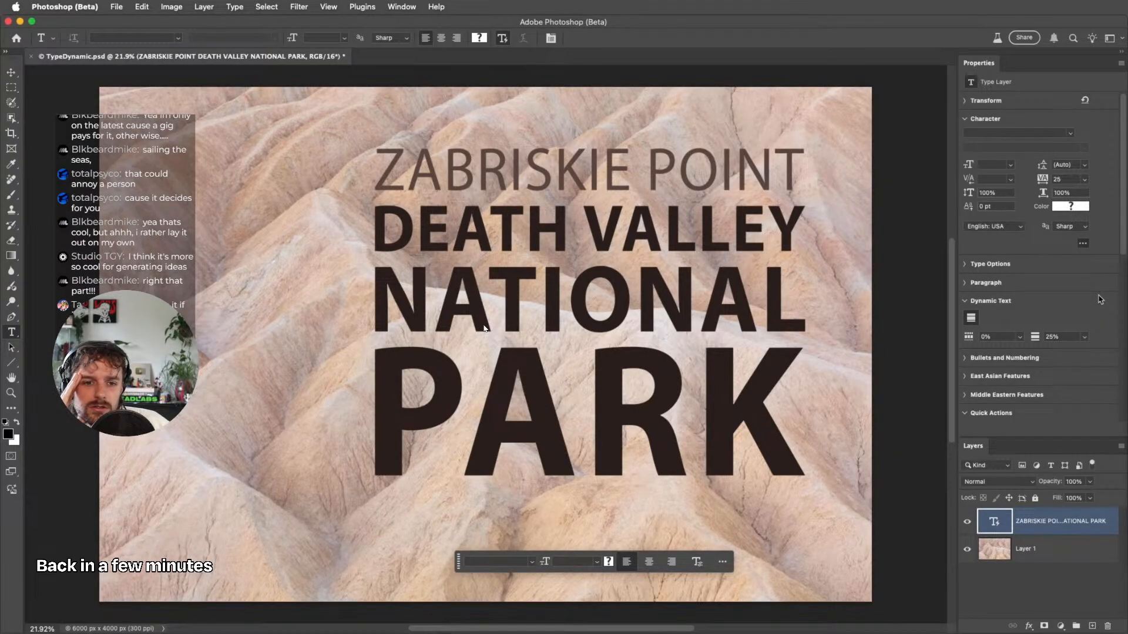
click(1020, 338)
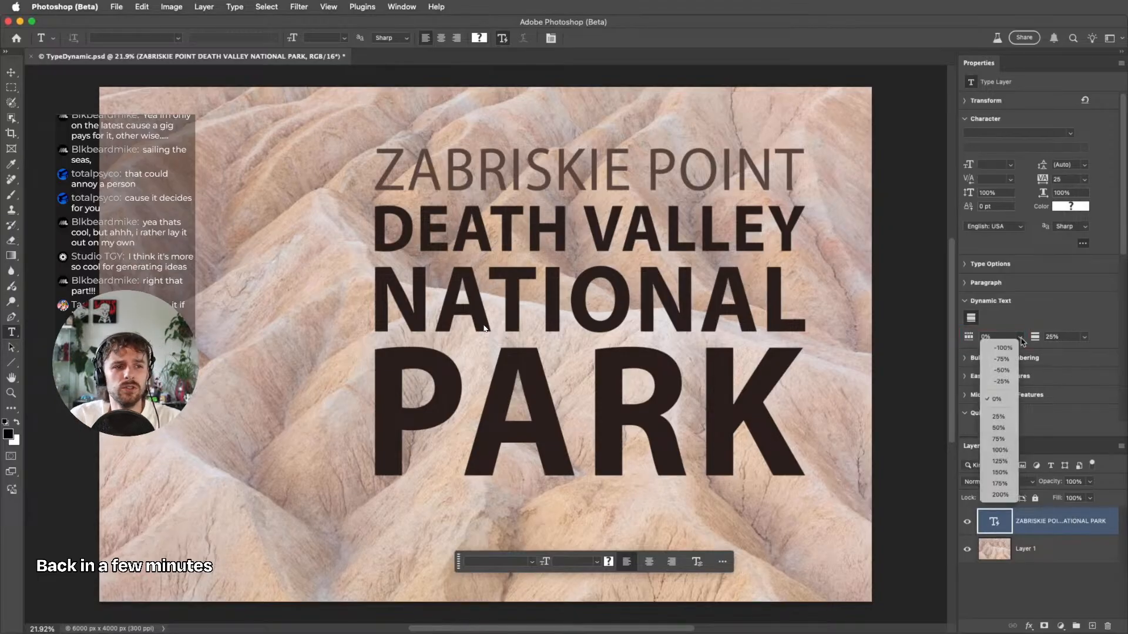
click(1008, 427)
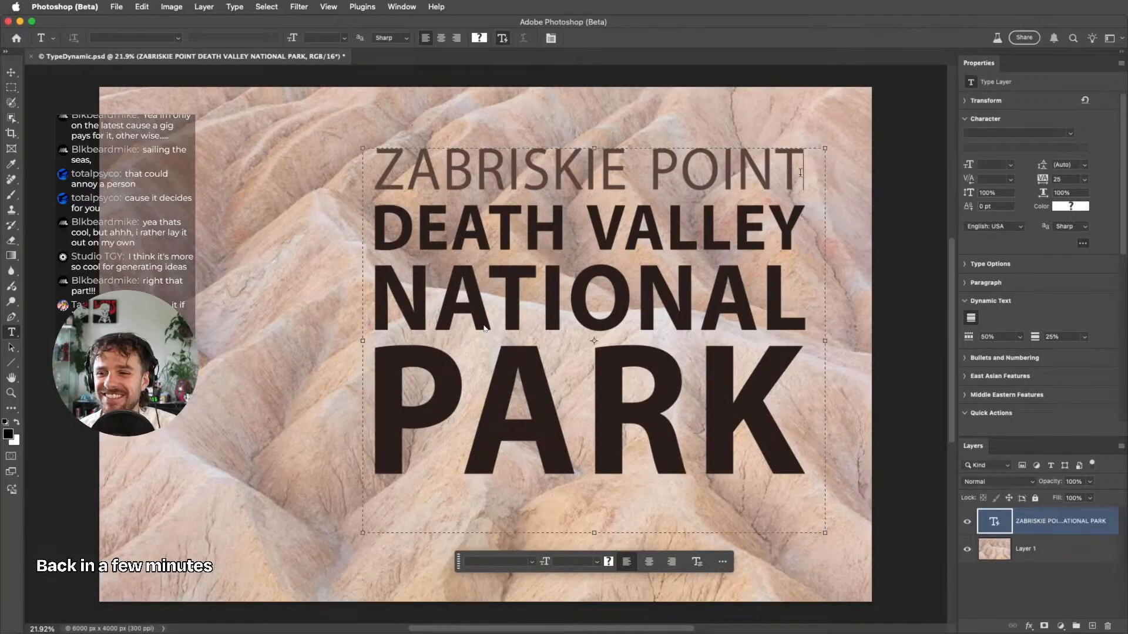
Shift the baseline of the ZABRISKIE POINT line up by 47 pt
drag(806, 174, 353, 181)
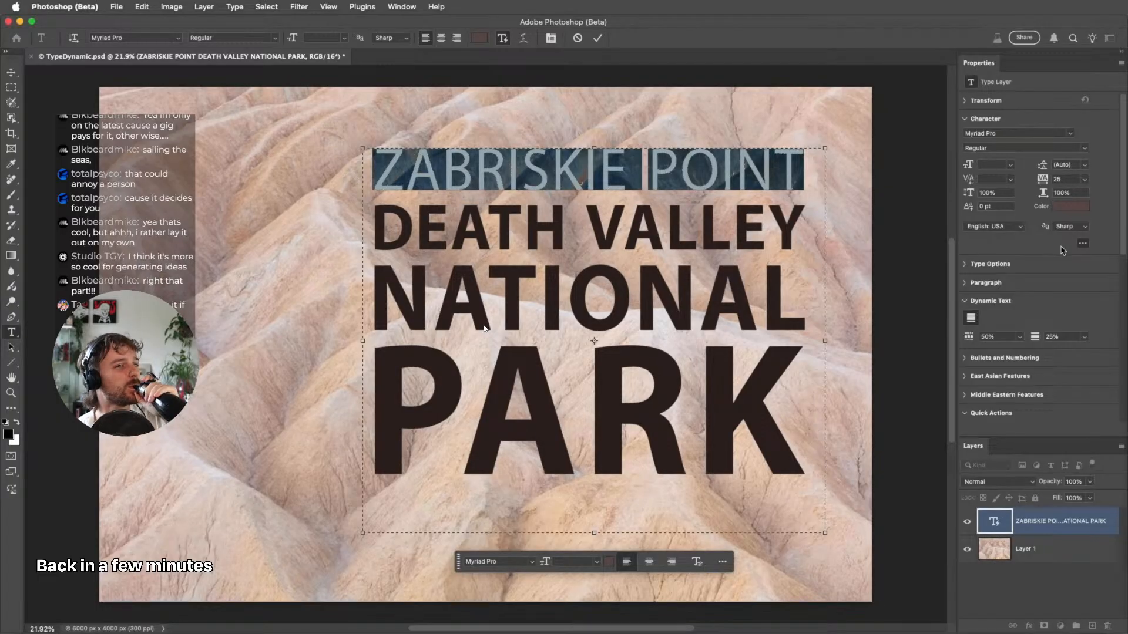
click(1082, 245)
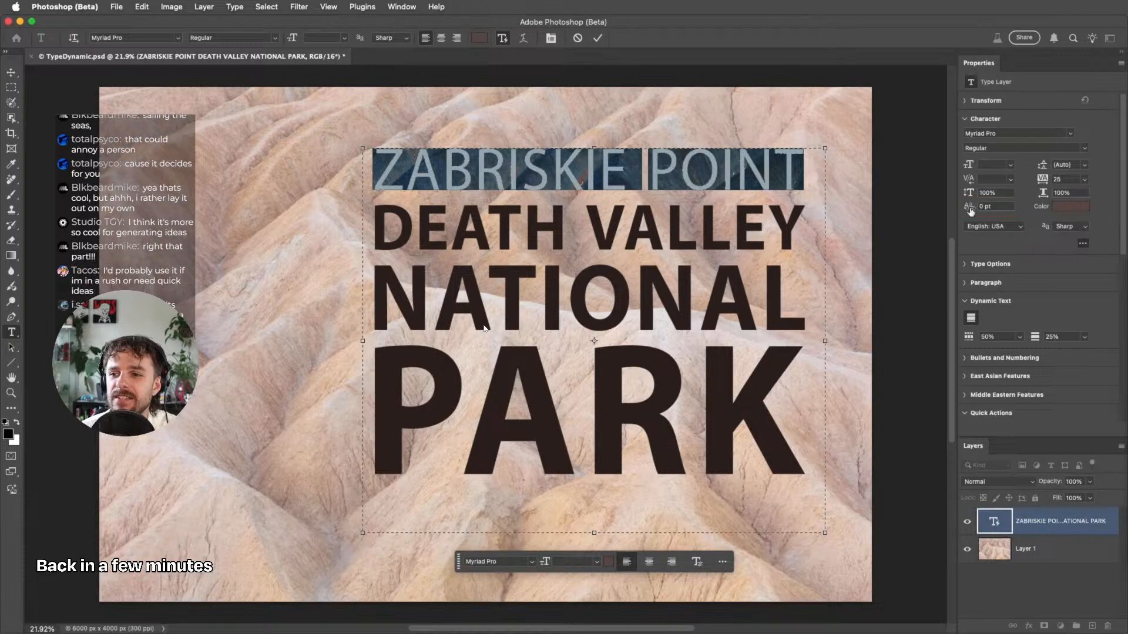
drag(977, 209, 997, 205)
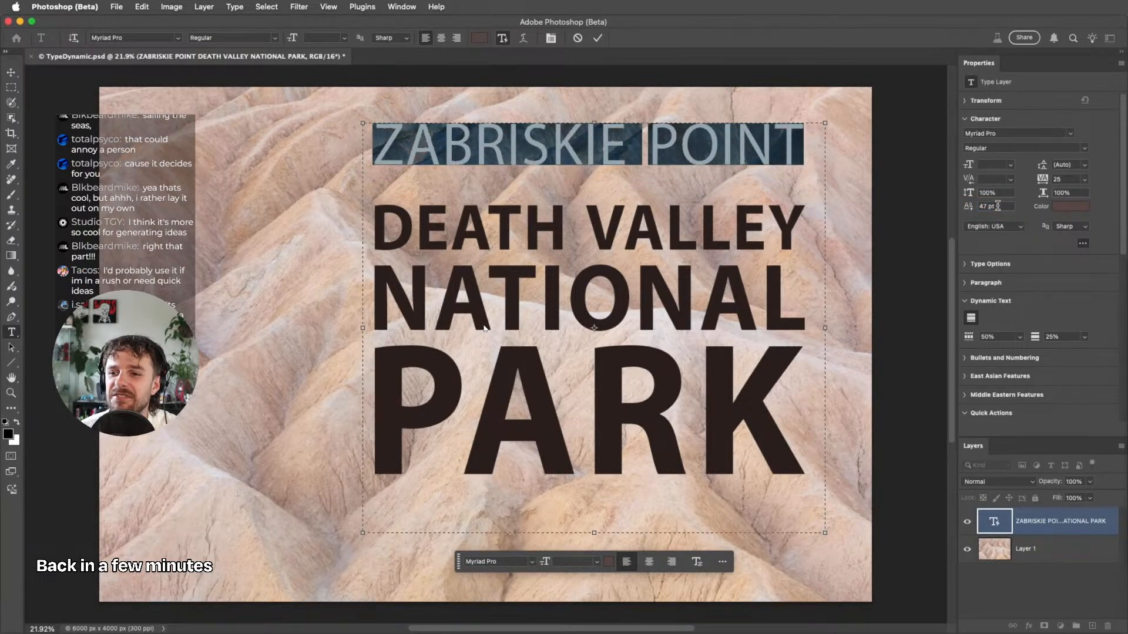
Undo the last baseline shift of the ZABRISKIE POINT line
click(144, 8)
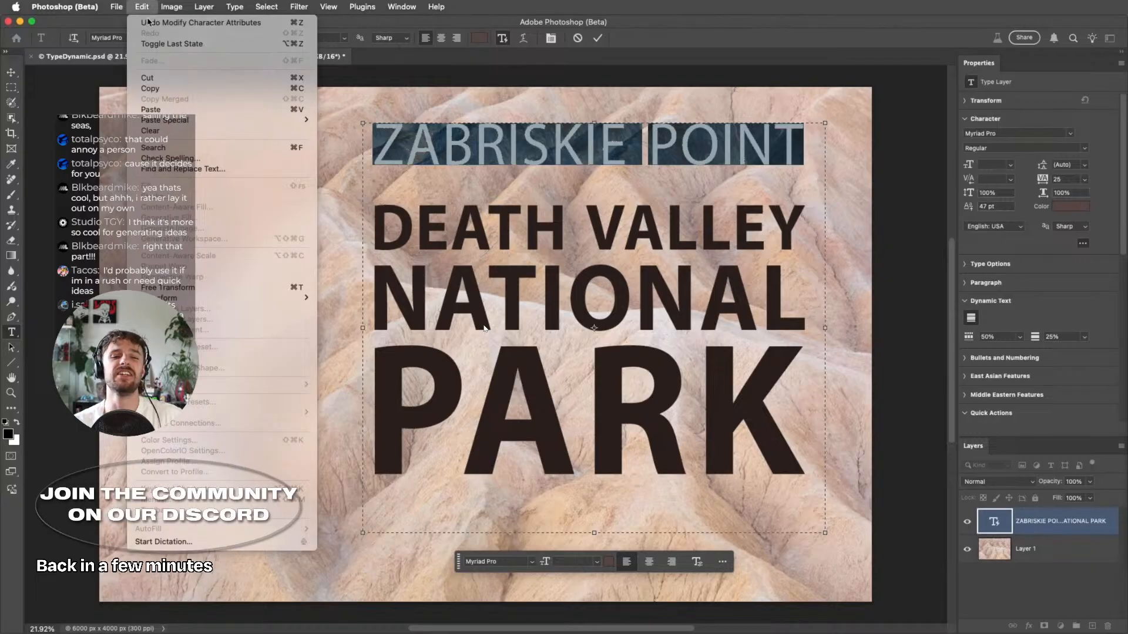
click(149, 24)
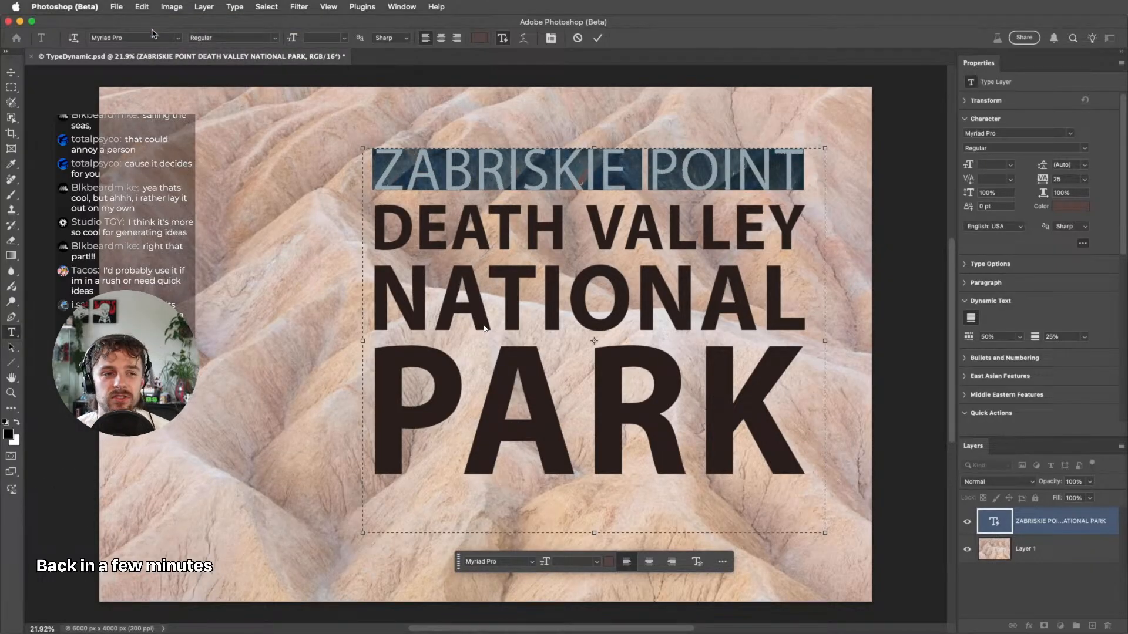
click(300, 138)
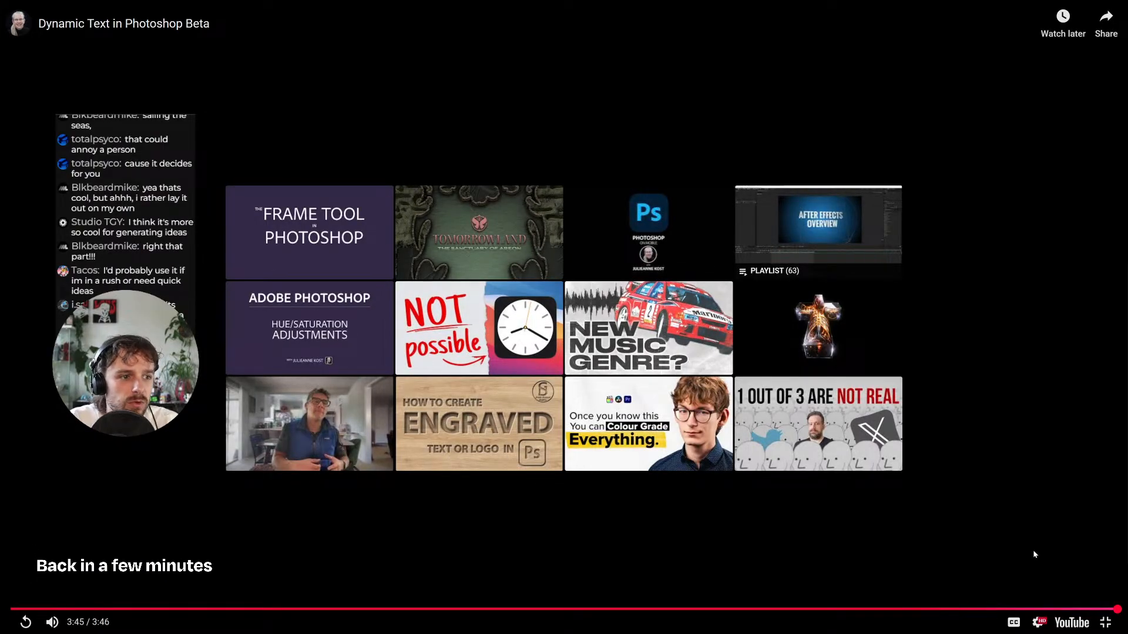
Close the Dynamic Text community article with its full-screen video and switch back to the poster document in Photoshop
click(1105, 622)
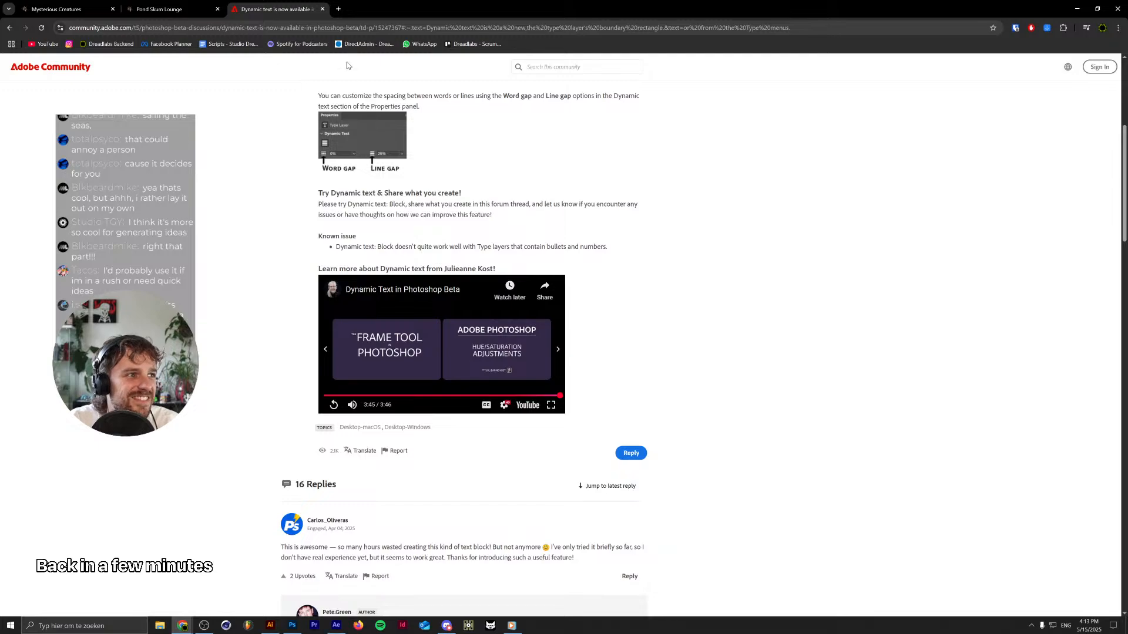
click(321, 9)
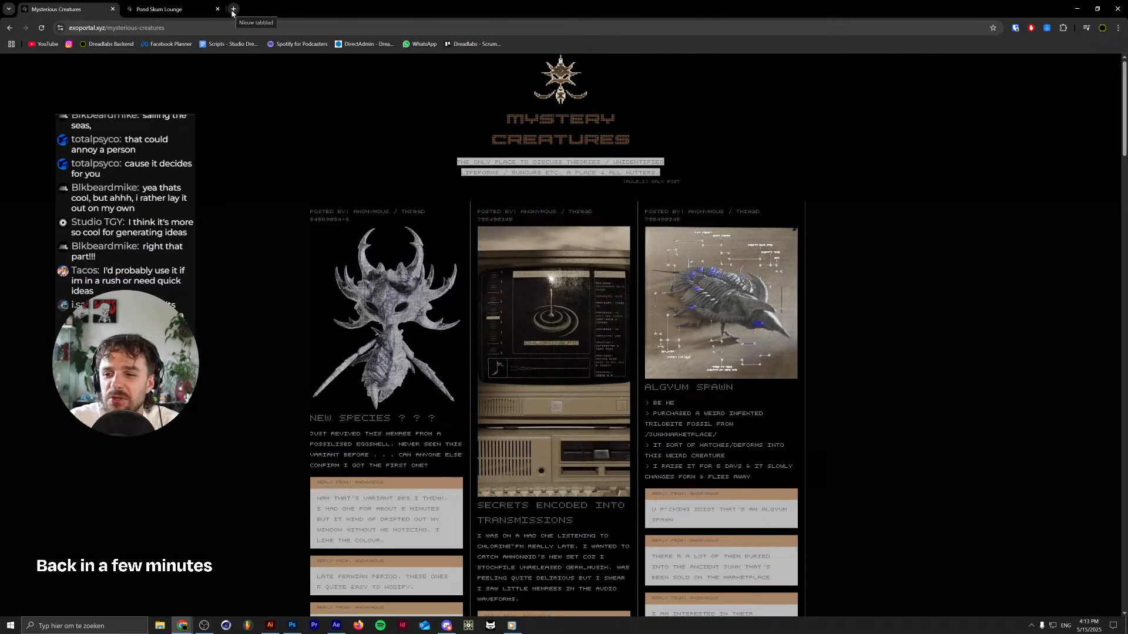
click(1076, 13)
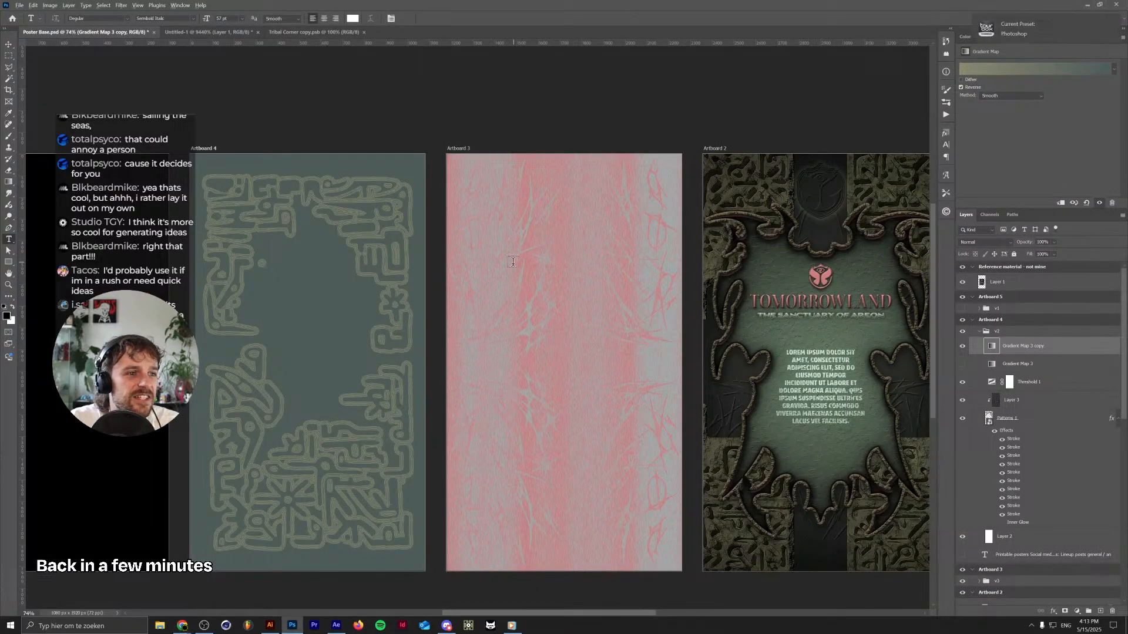
Examine the red streaked texture on Artboard 3 up close and compare it with the tribal pattern on Artboard 4
scroll(535, 233, up, 6)
scroll(535, 233, up, 3)
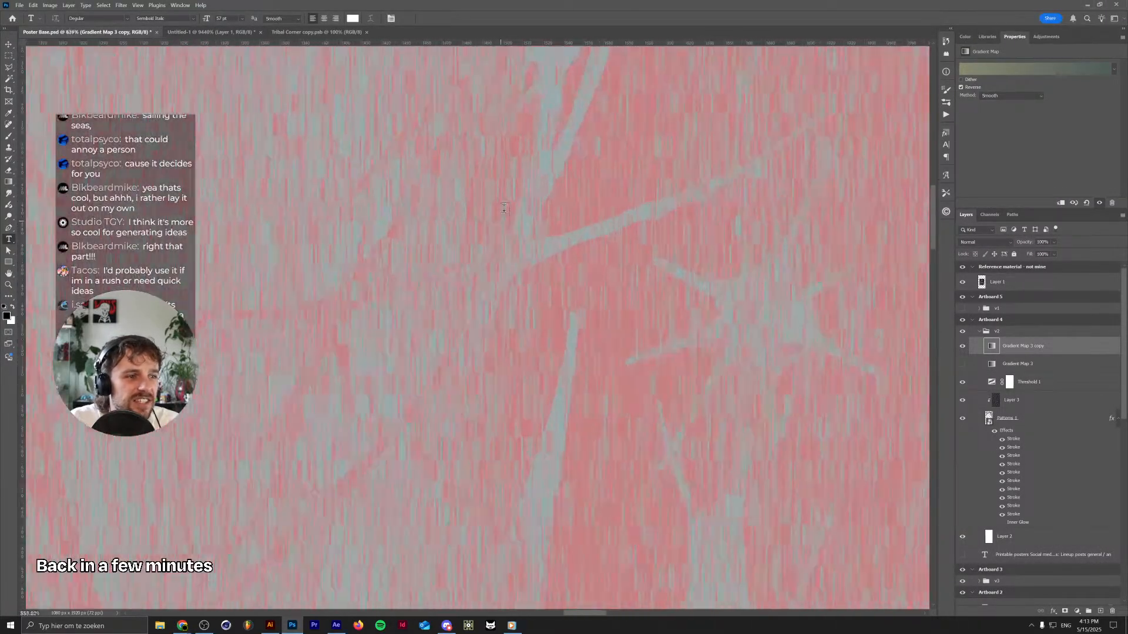
scroll(532, 226, down, 5)
scroll(528, 223, down, 5)
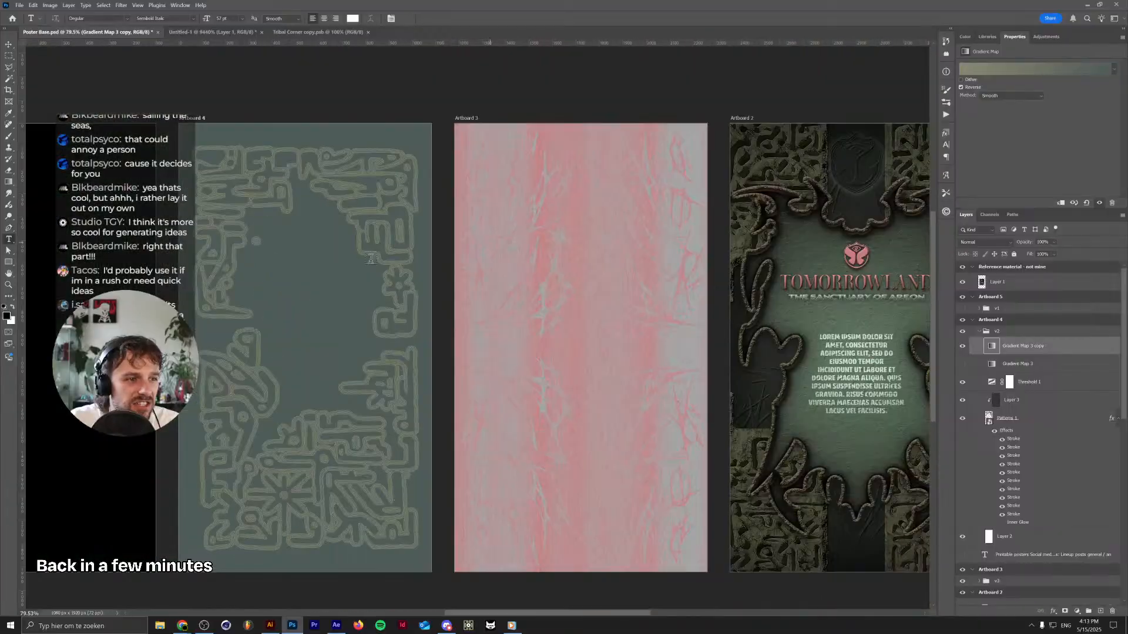
scroll(272, 262, up, 4)
scroll(272, 262, down, 4)
drag(311, 254, 342, 249)
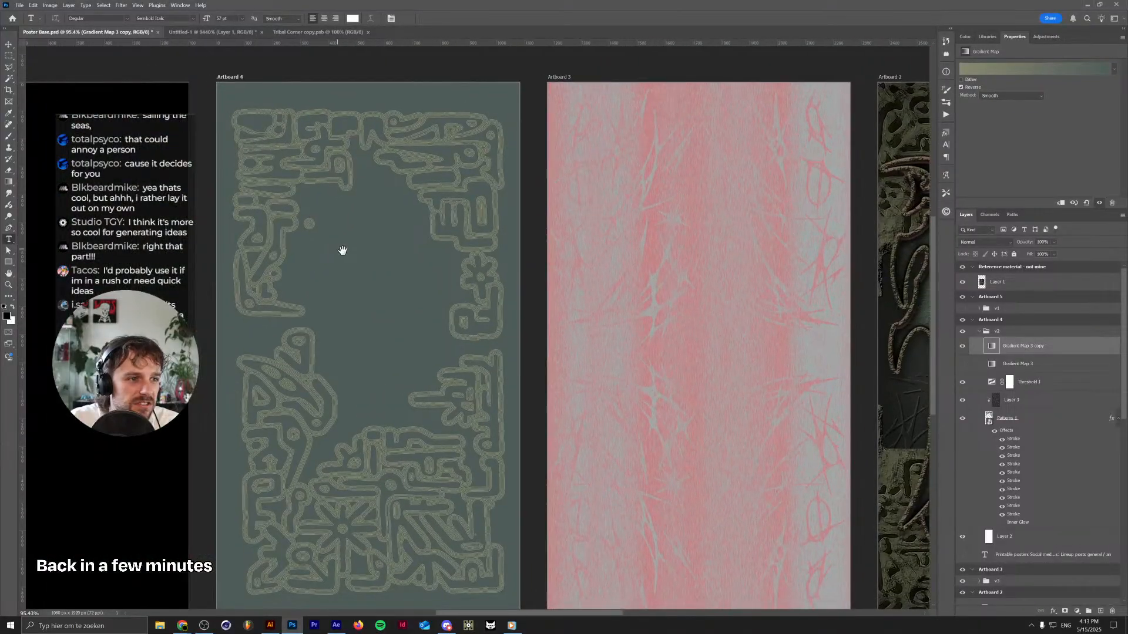
Create a new 3000 x 3000 px document at 72 ppi from the recent Cover Artwork preset
click(20, 5)
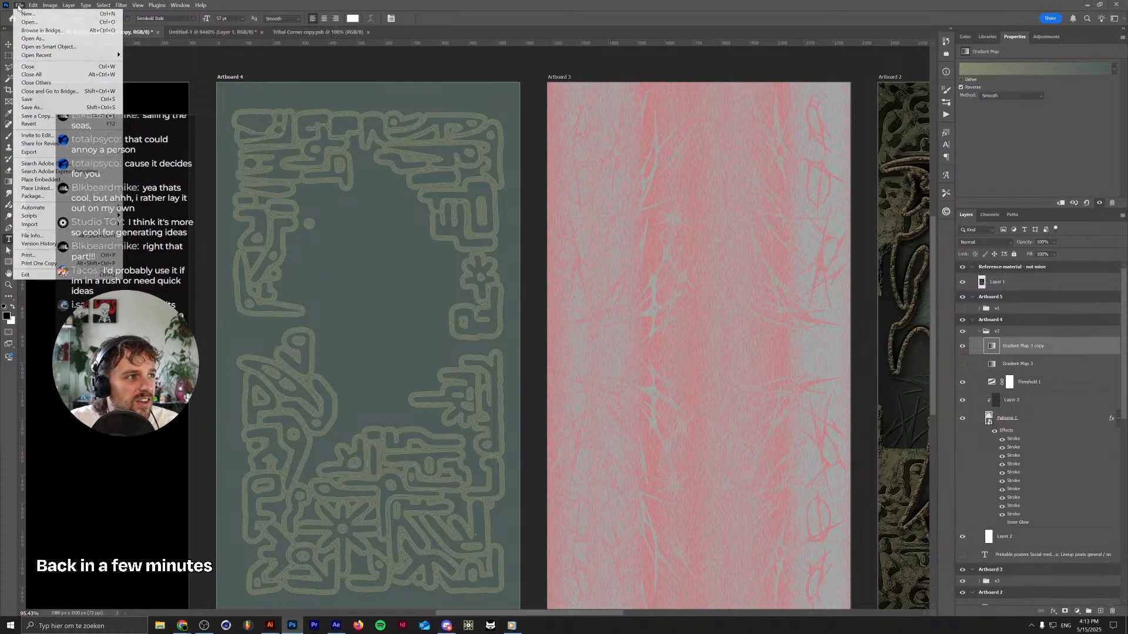
click(35, 15)
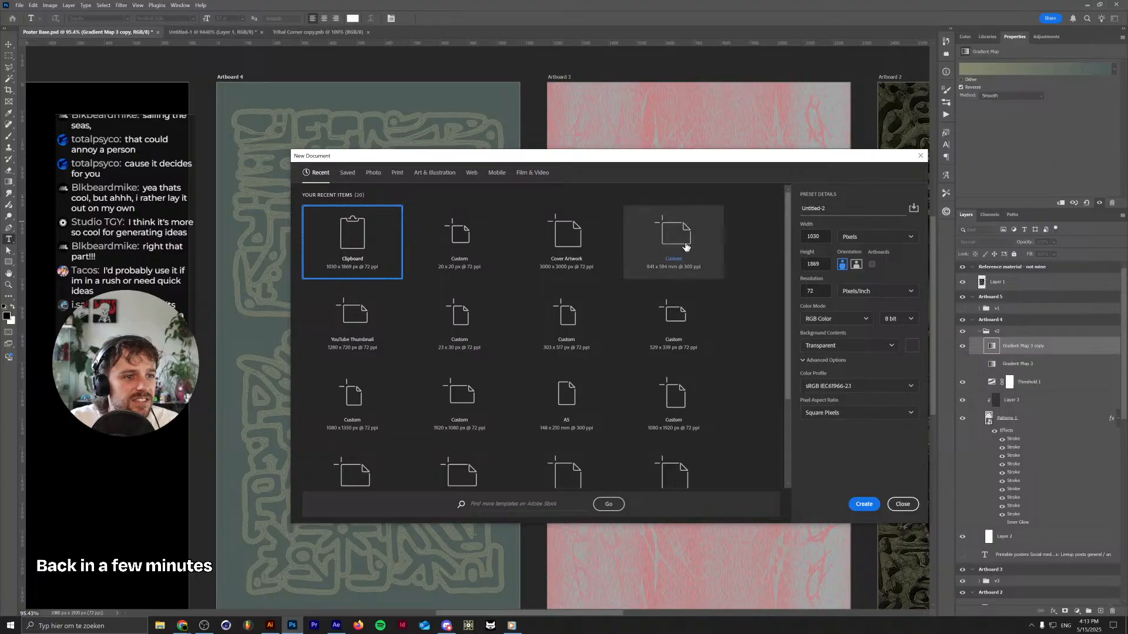
double_click(543, 230)
scroll(477, 281, down, 1)
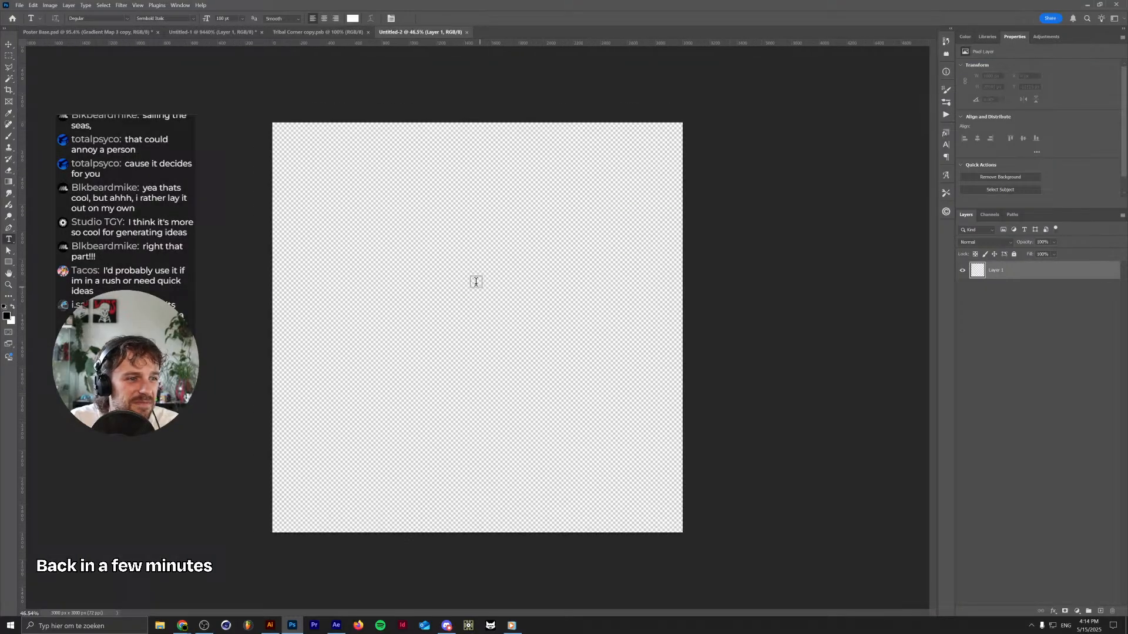
Fill the empty layer with the Clouds render filter
click(111, 5)
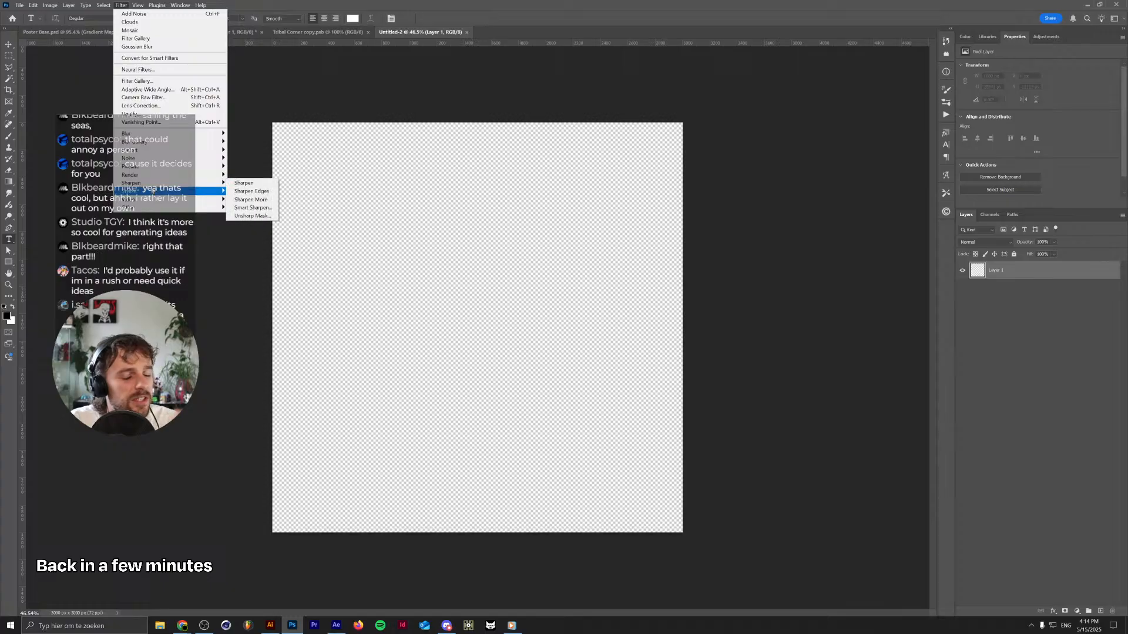
mouse_move(152, 190)
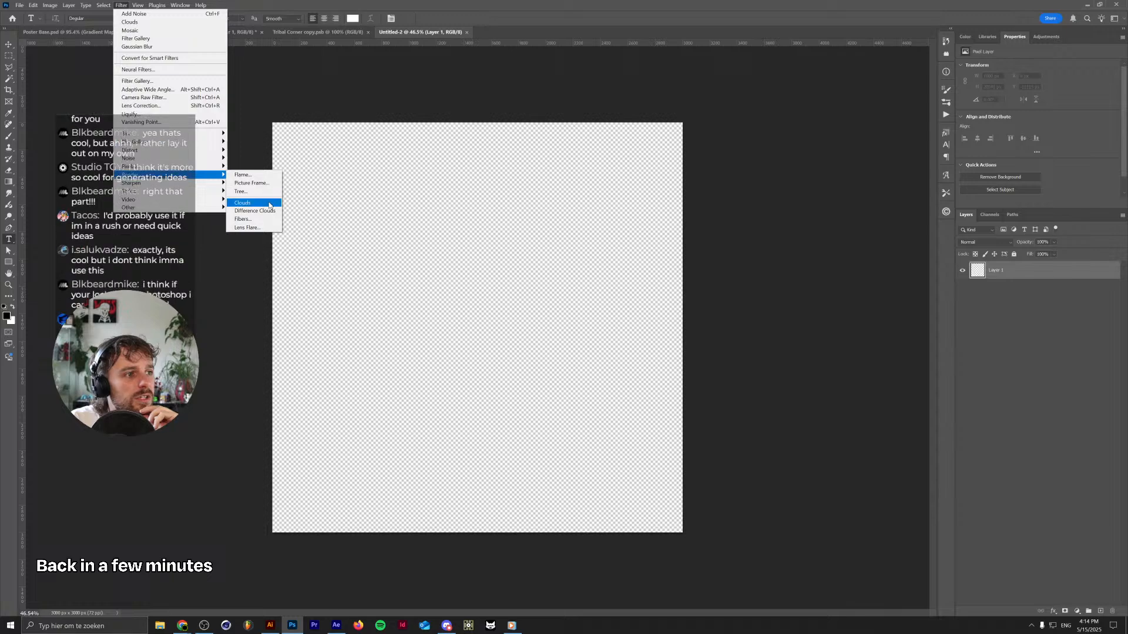
click(243, 202)
Stretch the clouds layer vertically about its centre to about 49,800 px tall, keeping its width
key(ctrl+minus)
key(ctrl+minus)
key(ctrl+minus)
key(ctrl+minus)
key(ctrl+minus)
key(ctrl+minus)
key(ctrl+minus)
key(ctrl+minus)
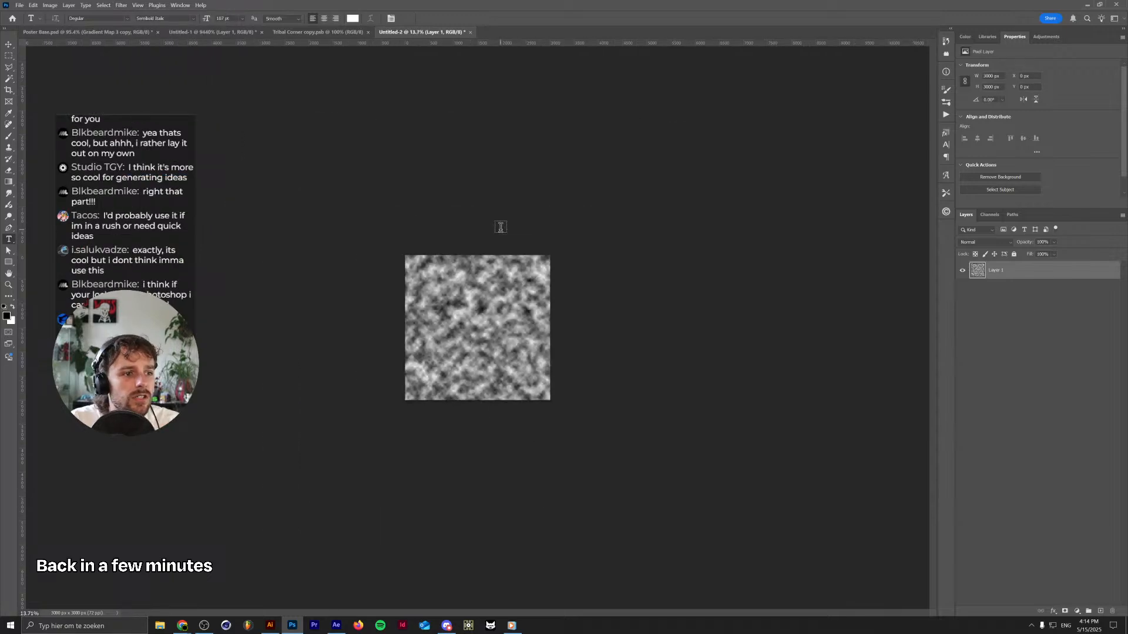
key(ctrl+t)
drag(477, 313, 508, 59)
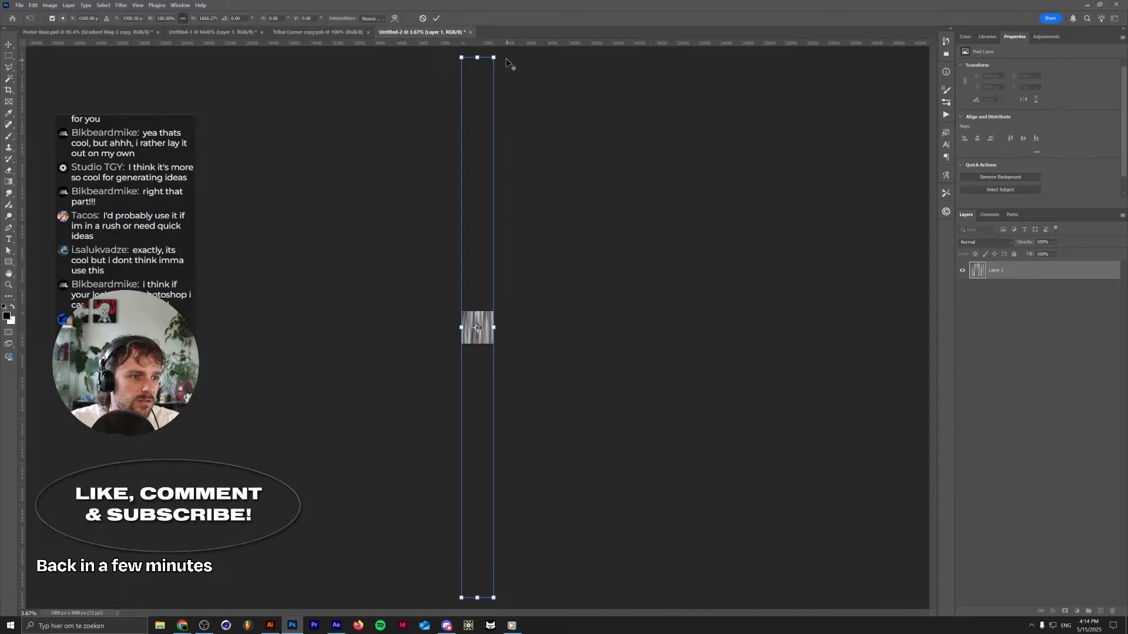
key(Return)
key(ctrl+0)
scroll(377, 253, up, 6)
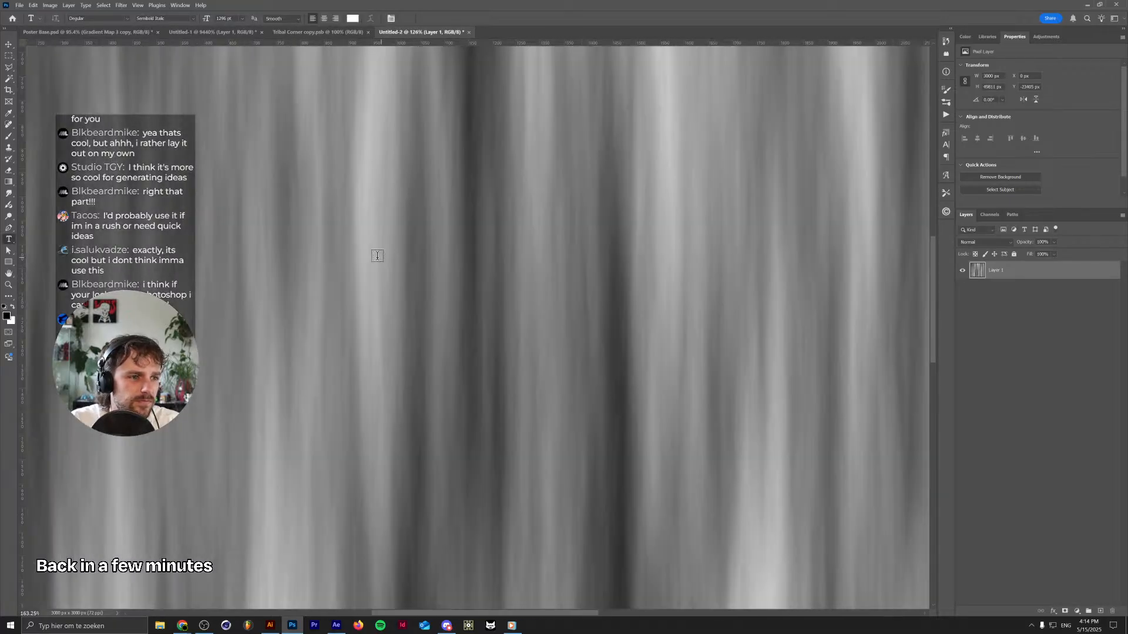
scroll(377, 252, down, 6)
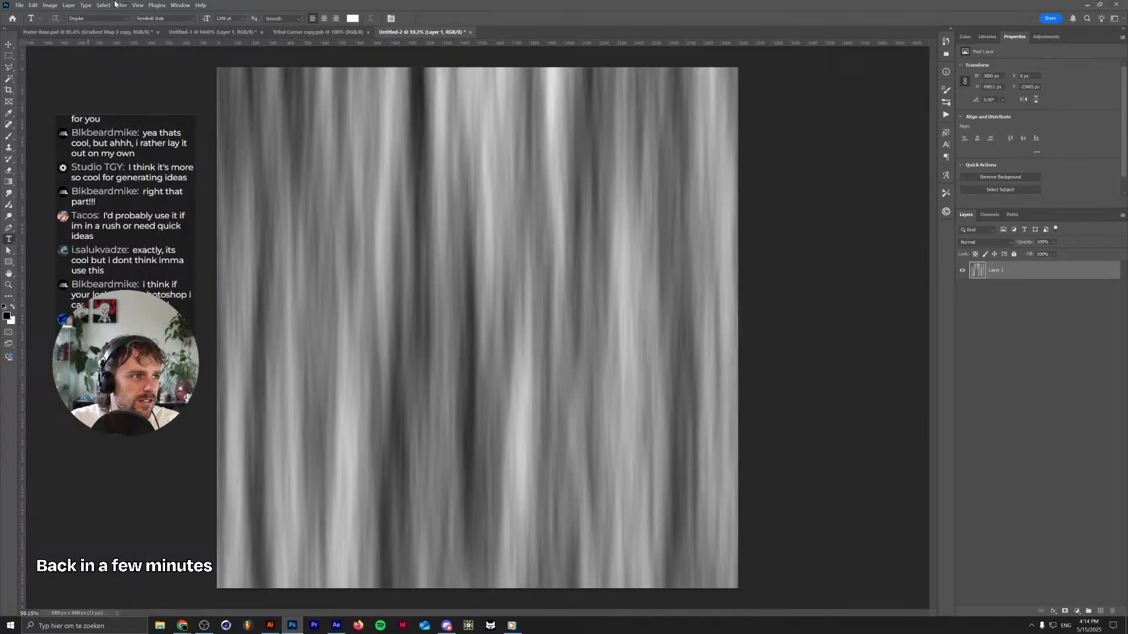
Apply the Add Noise filter to the stretched clouds layer
click(118, 4)
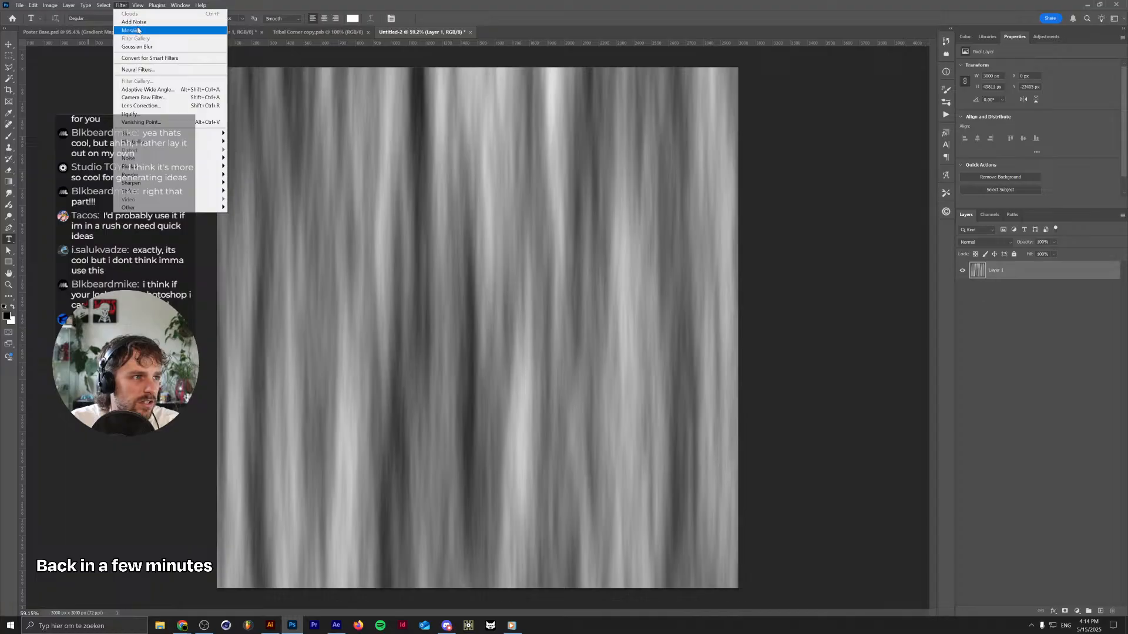
click(136, 23)
scroll(446, 278, down, 6)
scroll(445, 278, down, 10)
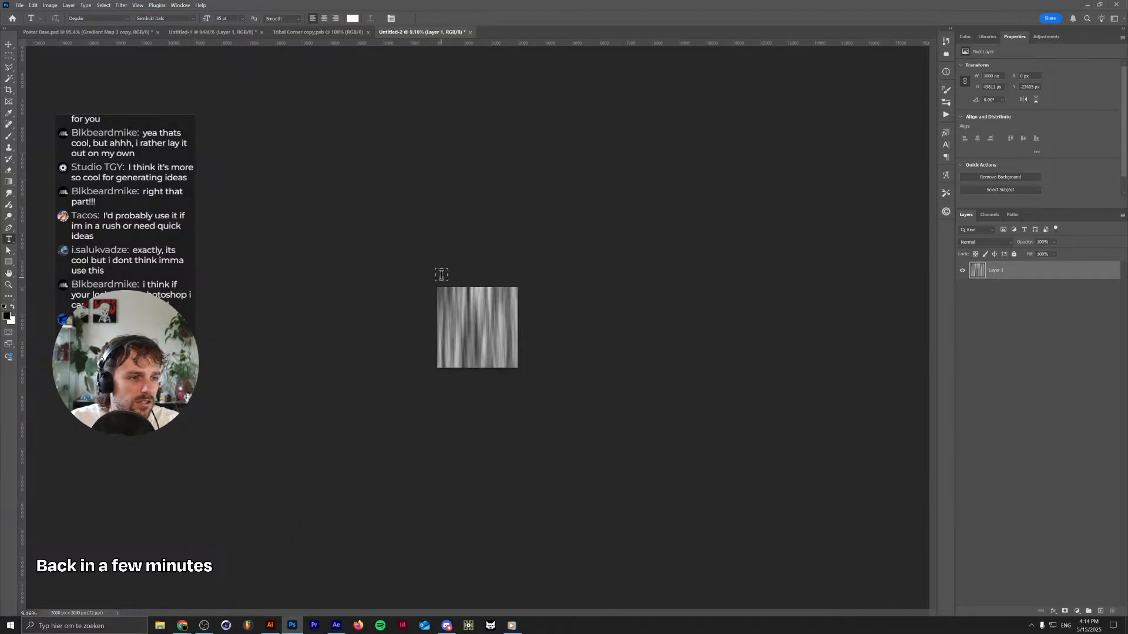
Trim the layer to the canvas by masking it with a full-canvas selection and applying the layer mask
key(ctrl+a)
click(1065, 612)
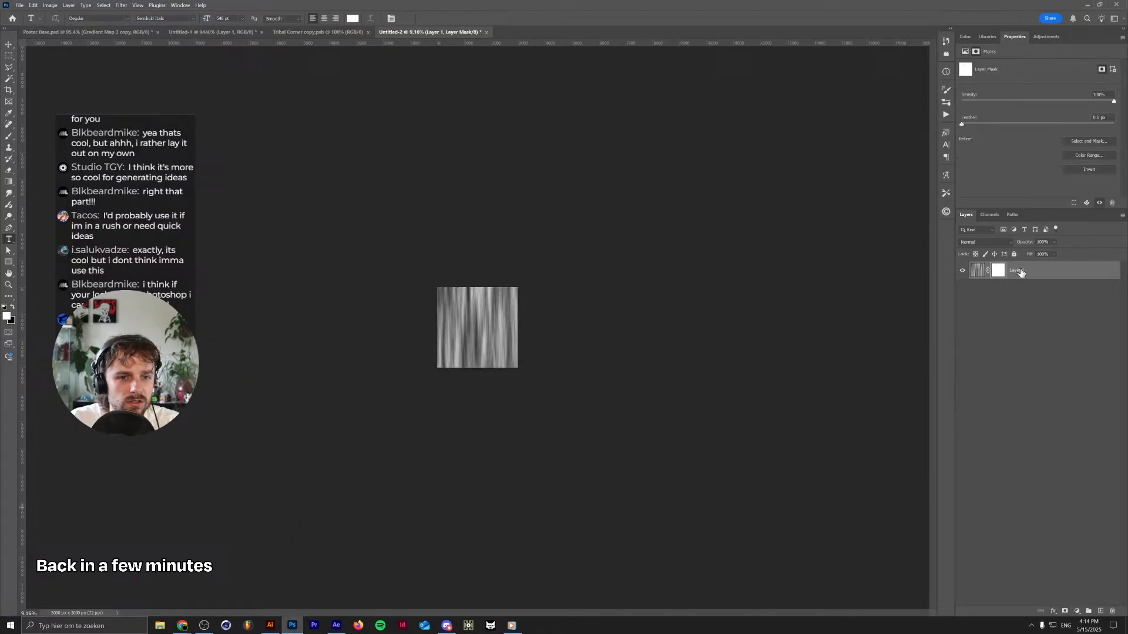
right_click(1000, 269)
click(1028, 295)
Stretch the trimmed noise layer vertically about its centre to about 2300% of its height, keeping its width
scroll(529, 311, down, 5)
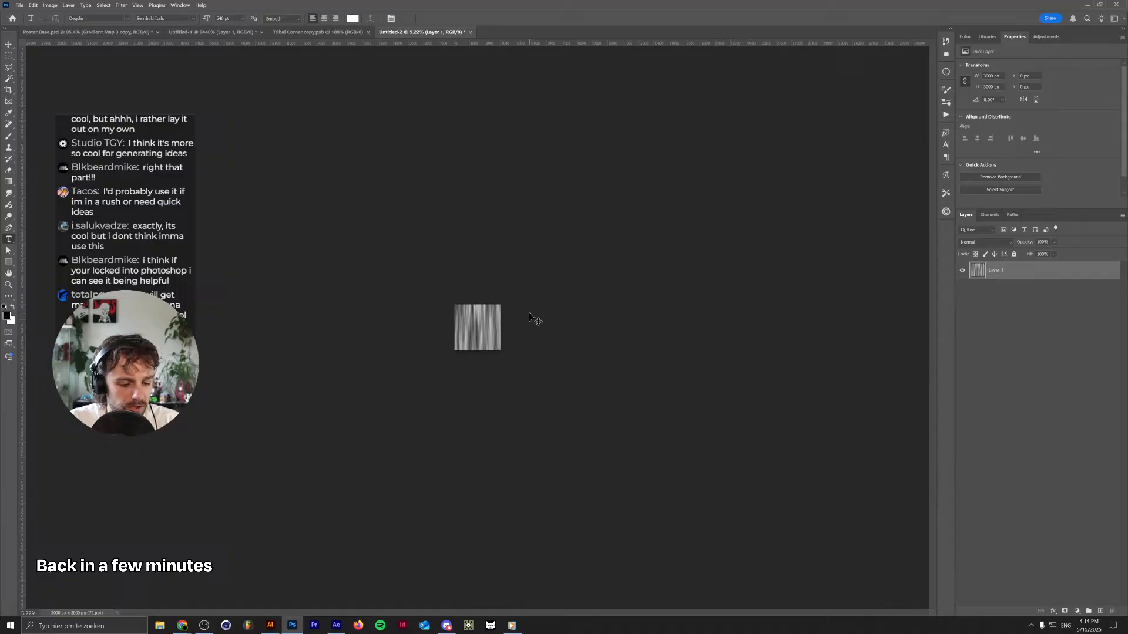
key(ctrl+t)
key(alt+shift)
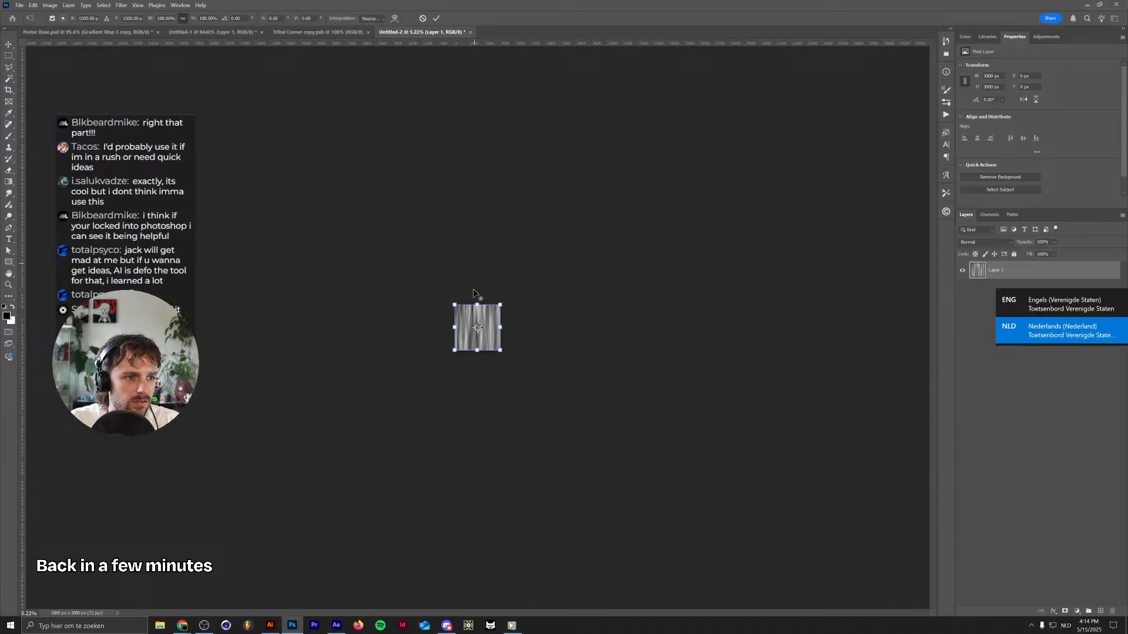
scroll(550, 282, down, 3)
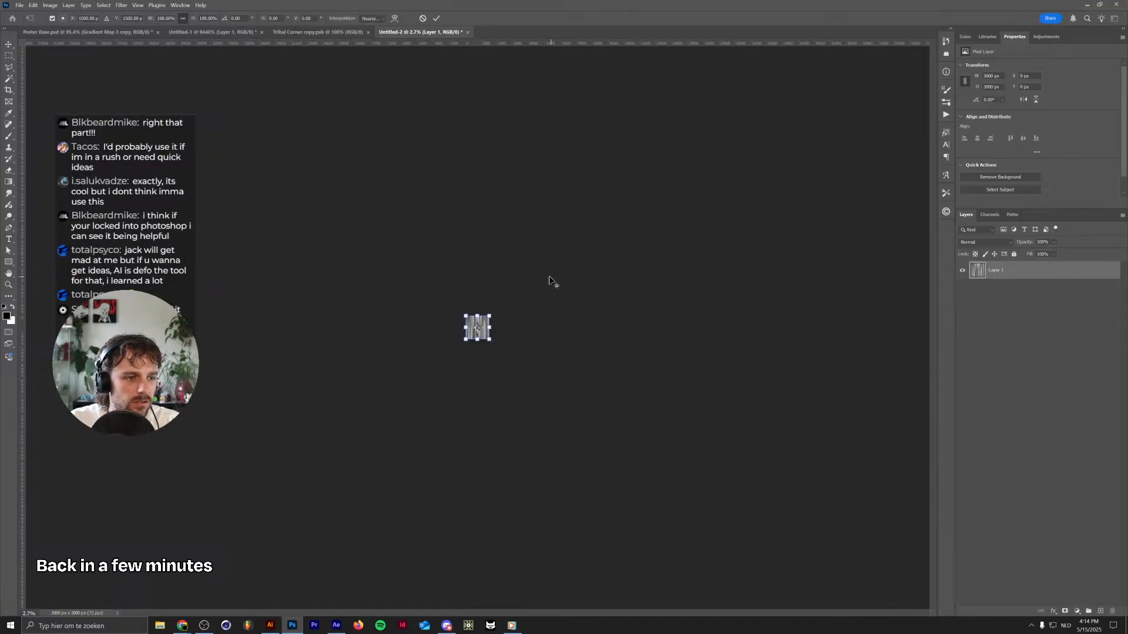
drag(477, 314, 522, 57)
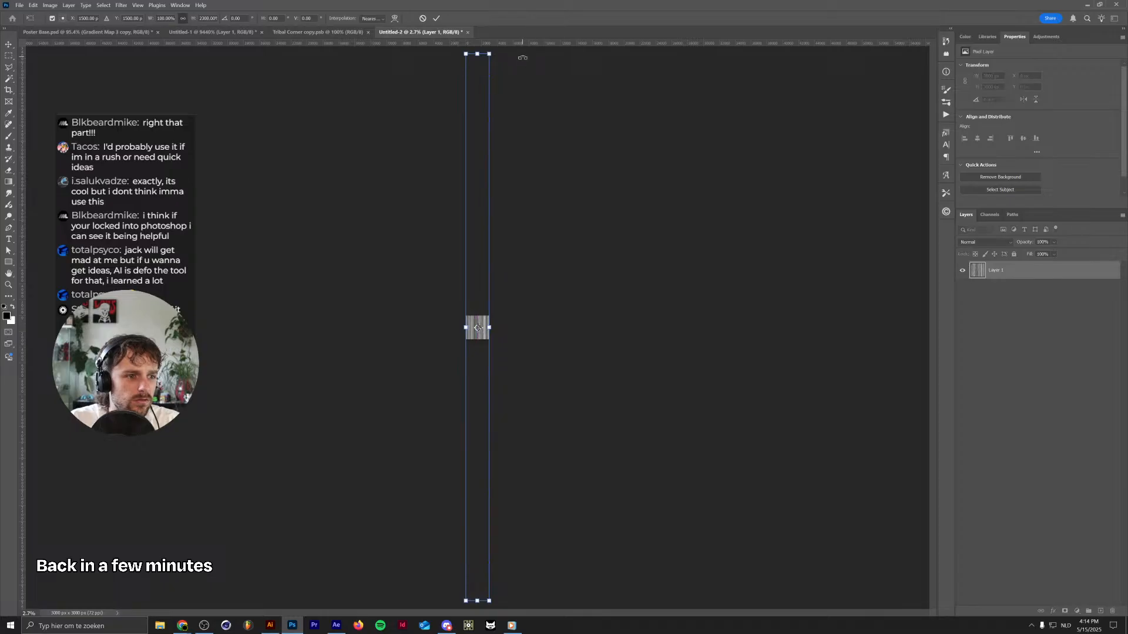
key(Return)
key(ctrl+0)
scroll(461, 223, down, 3)
scroll(411, 300, up, 5)
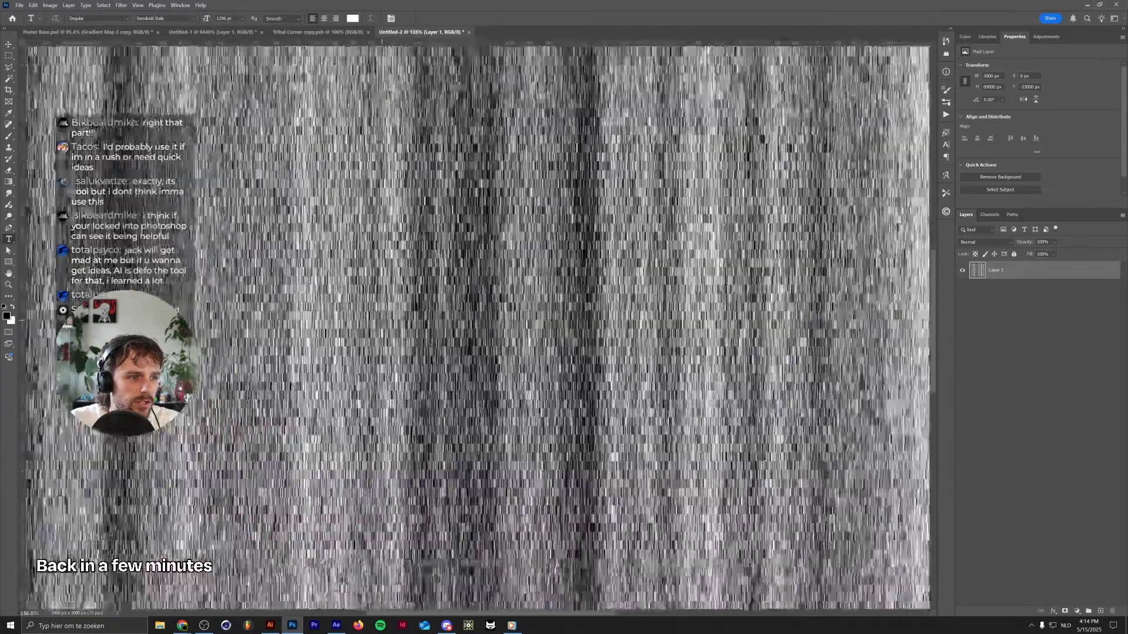
scroll(393, 311, down, 4)
scroll(384, 315, up, 3)
scroll(383, 316, up, 2)
scroll(383, 315, down, 1)
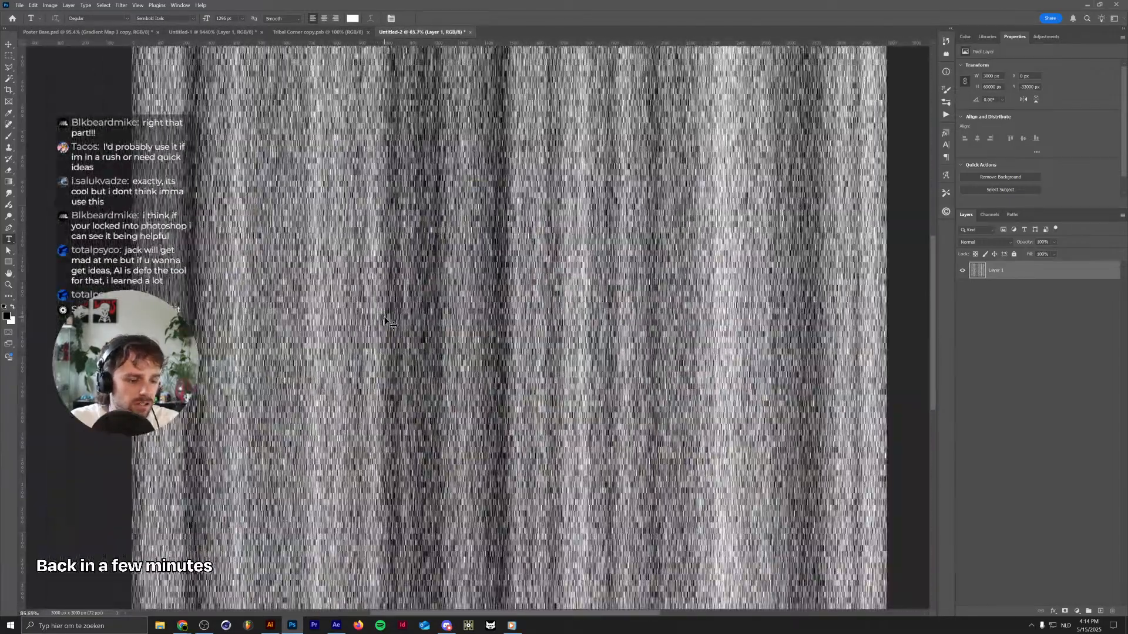
Try to save the document locally as "stretched noise" PSD in the Resources > Displacement Maps folder, declining the Large File Format option
key(ctrl+s)
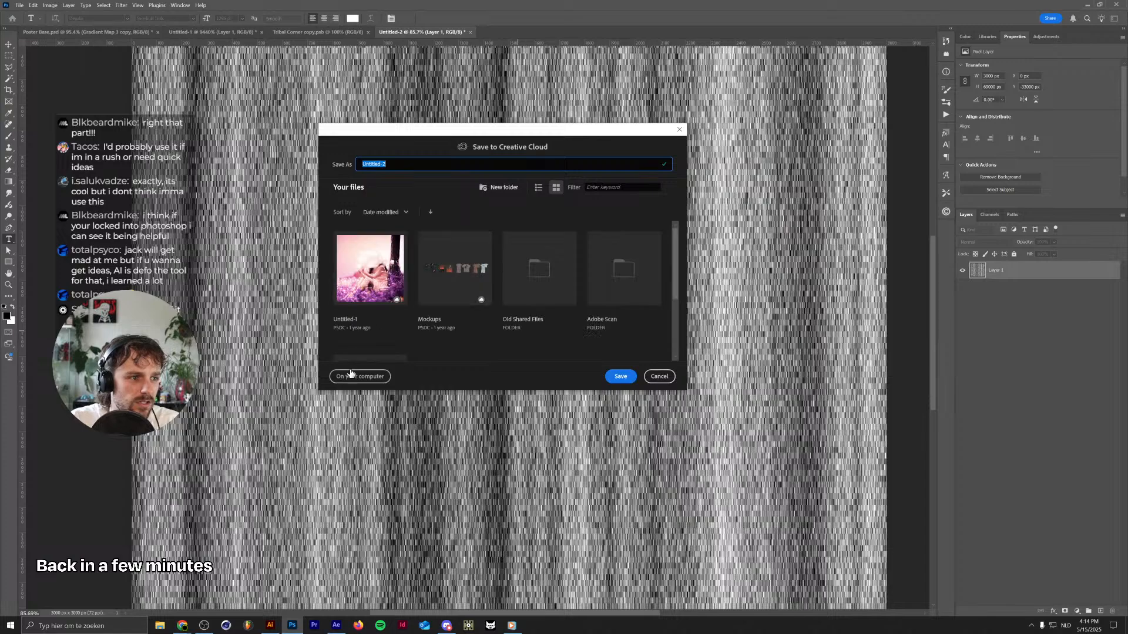
click(352, 374)
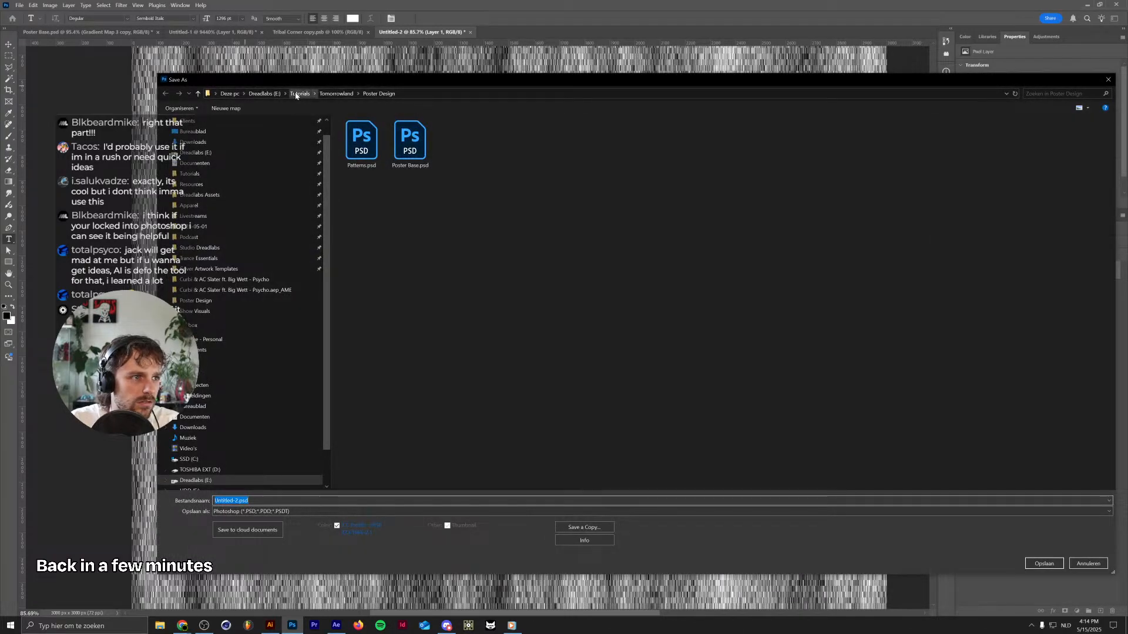
click(300, 93)
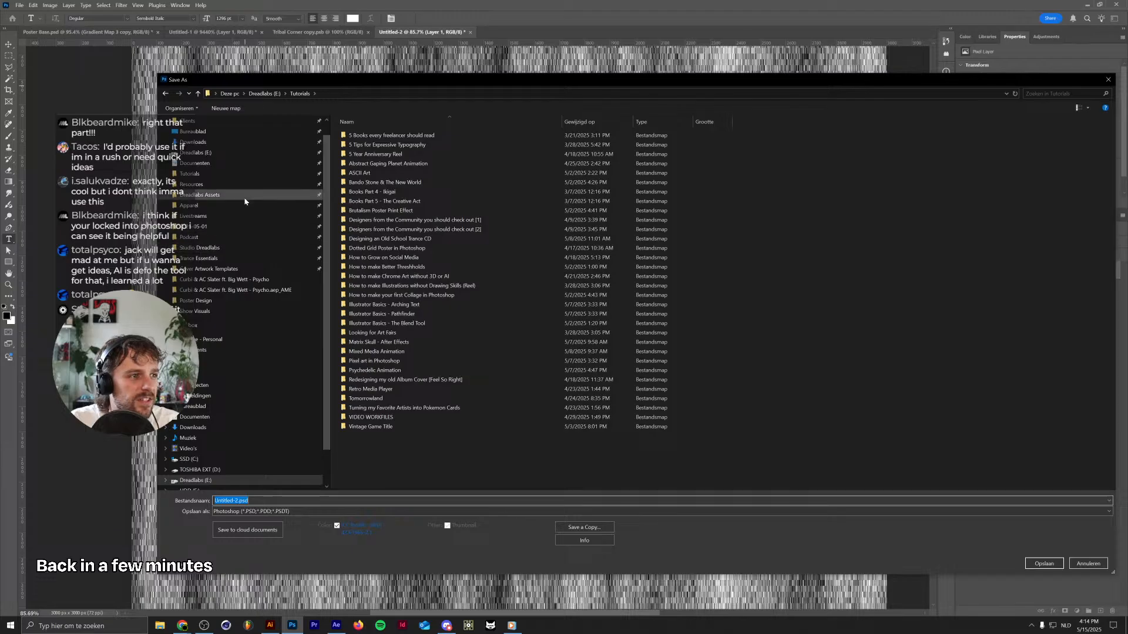
click(235, 184)
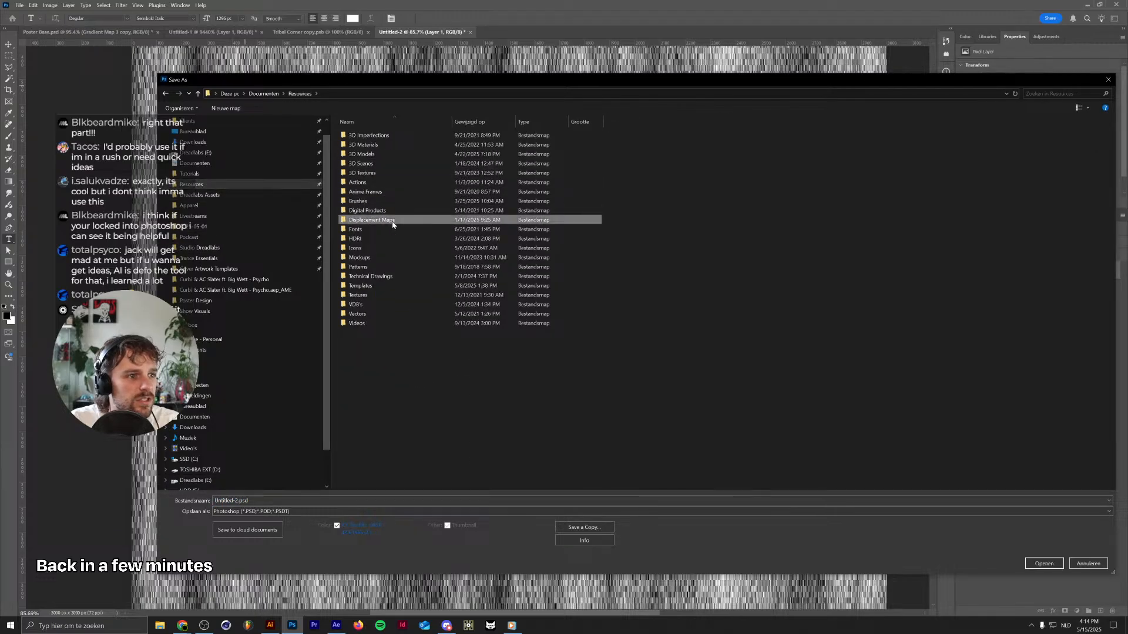
double_click(390, 221)
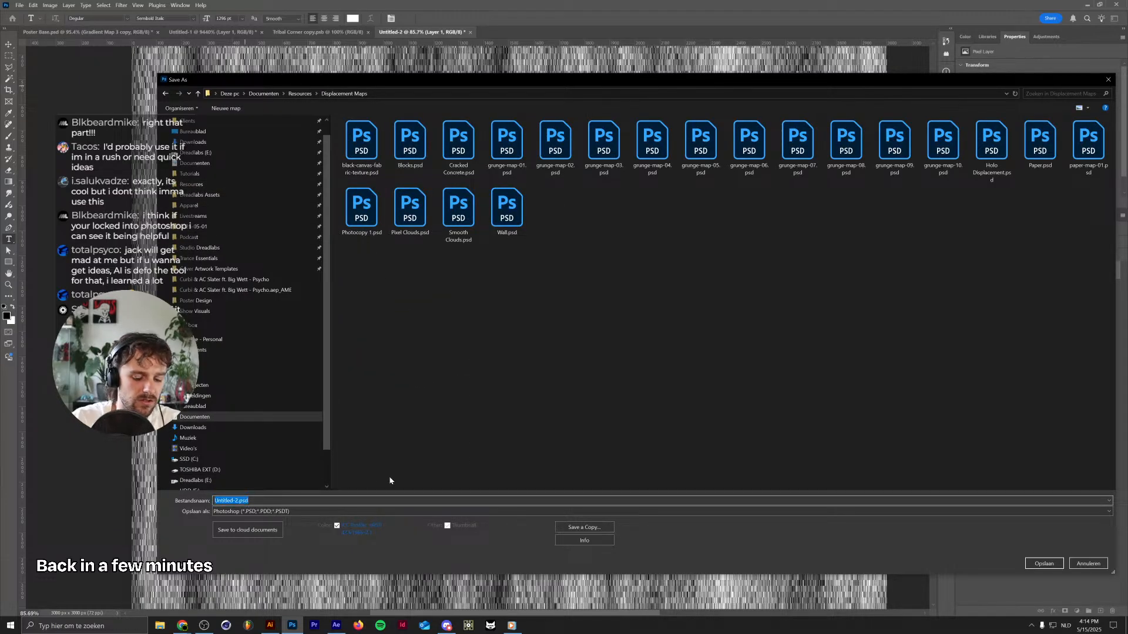
text(stre)
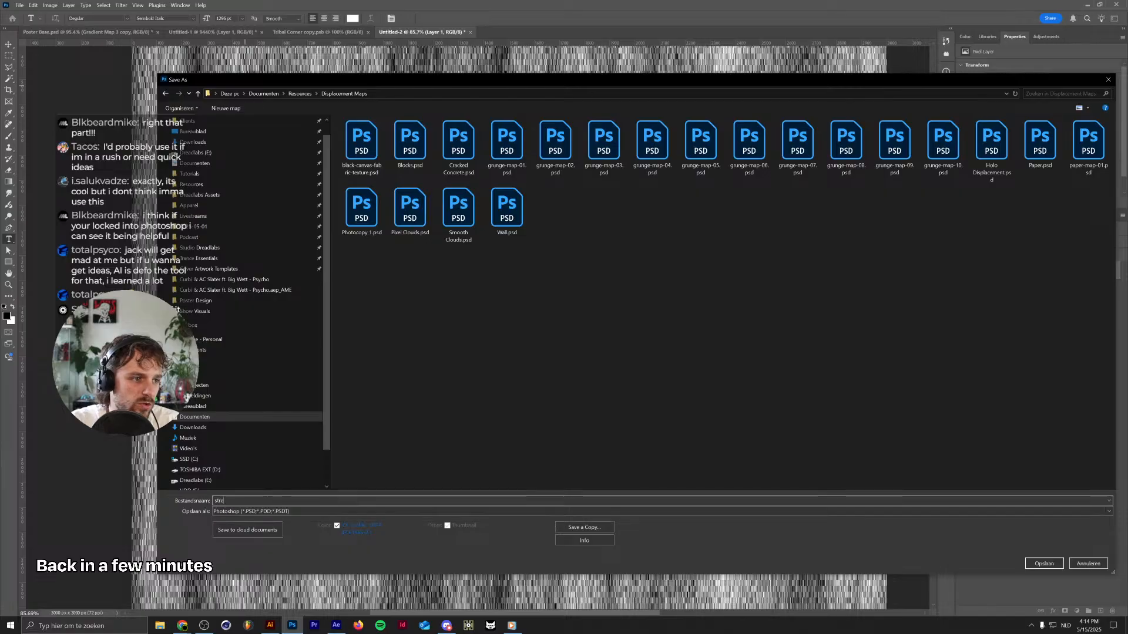
text(tched noise)
key(Return)
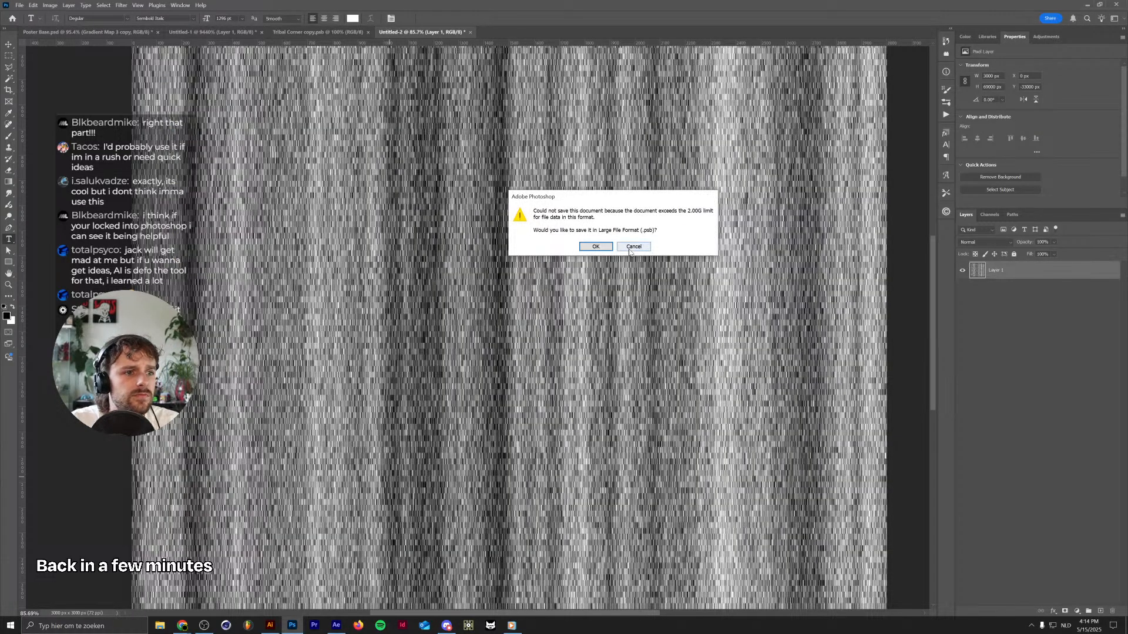
click(633, 247)
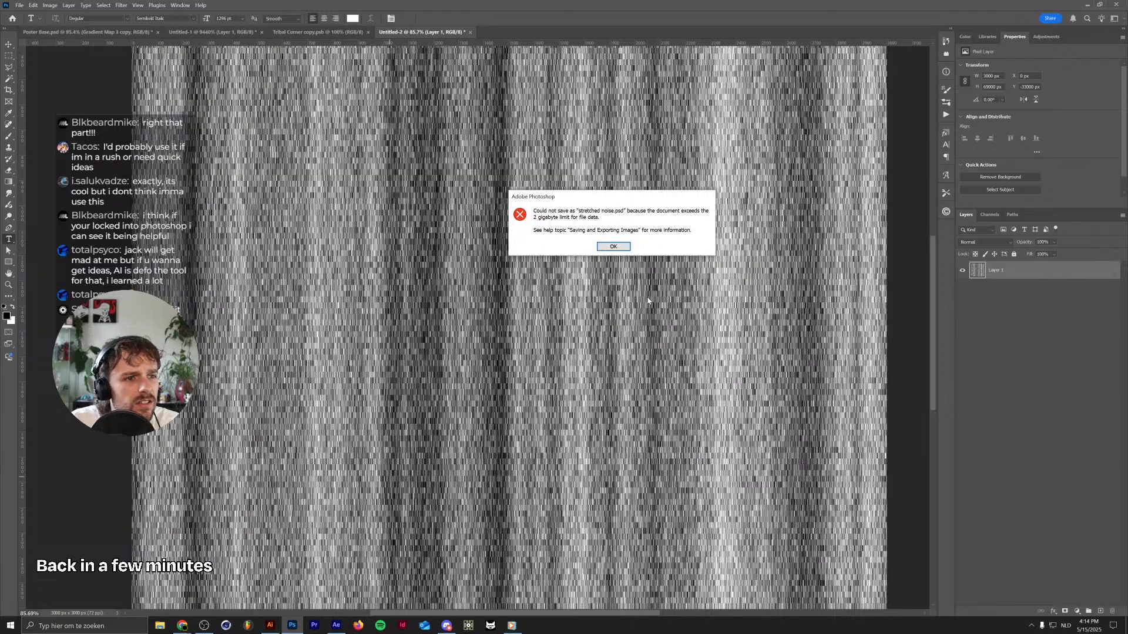
Crop the oversized noise layer to the canvas with a full-canvas layer mask and apply the mask
click(611, 246)
scroll(646, 262, down, 5)
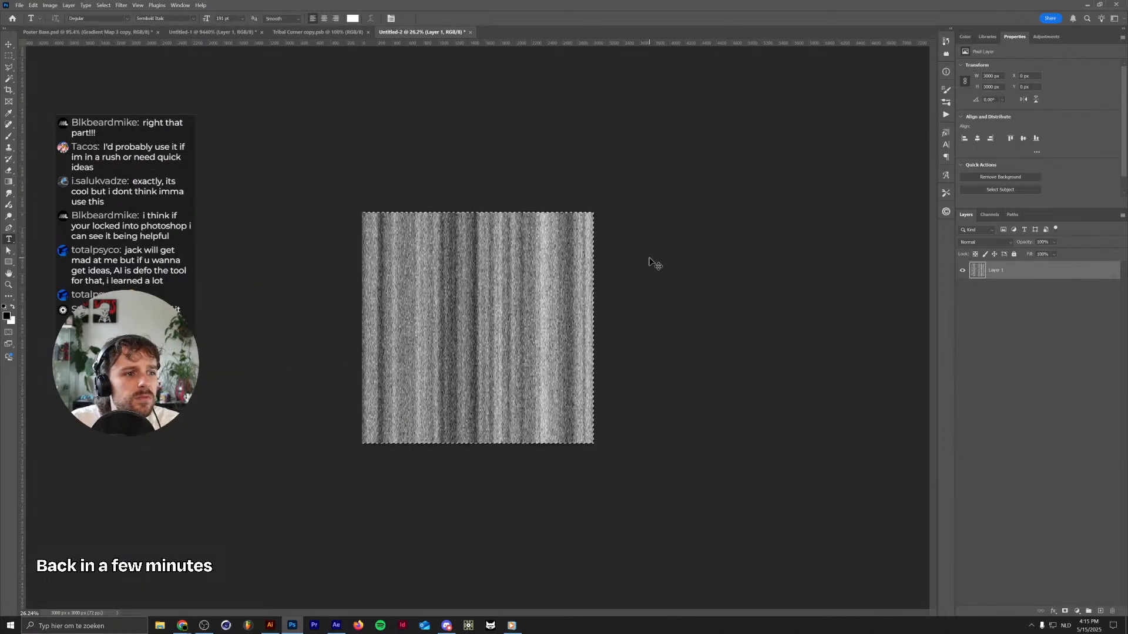
key(ctrl+a)
click(1065, 611)
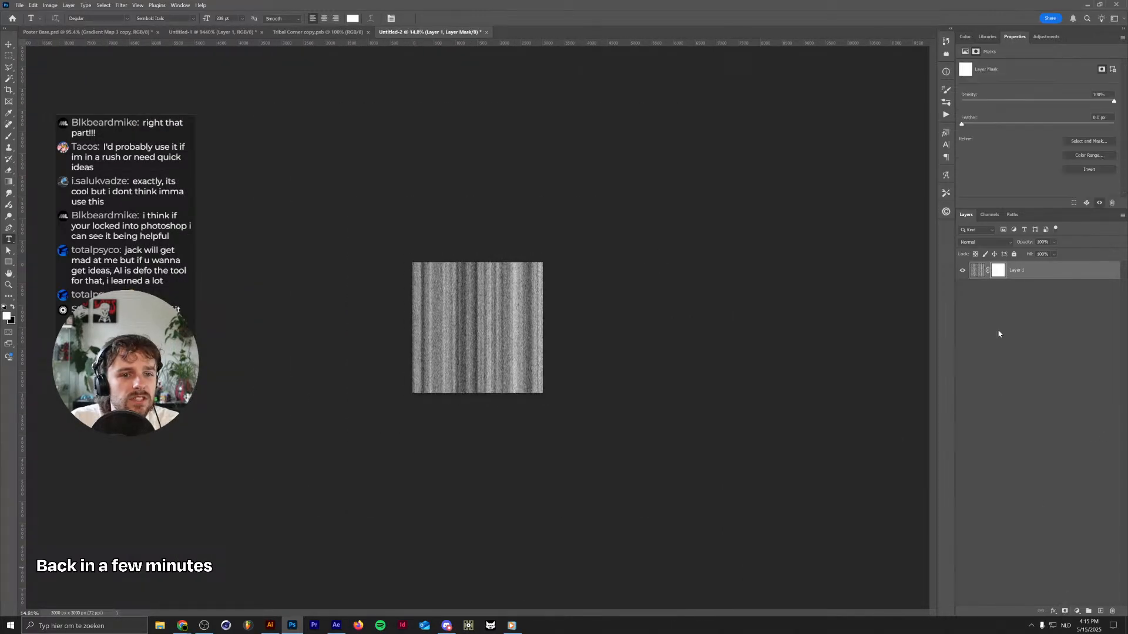
right_click(999, 274)
click(1025, 294)
scroll(497, 327, up, 2)
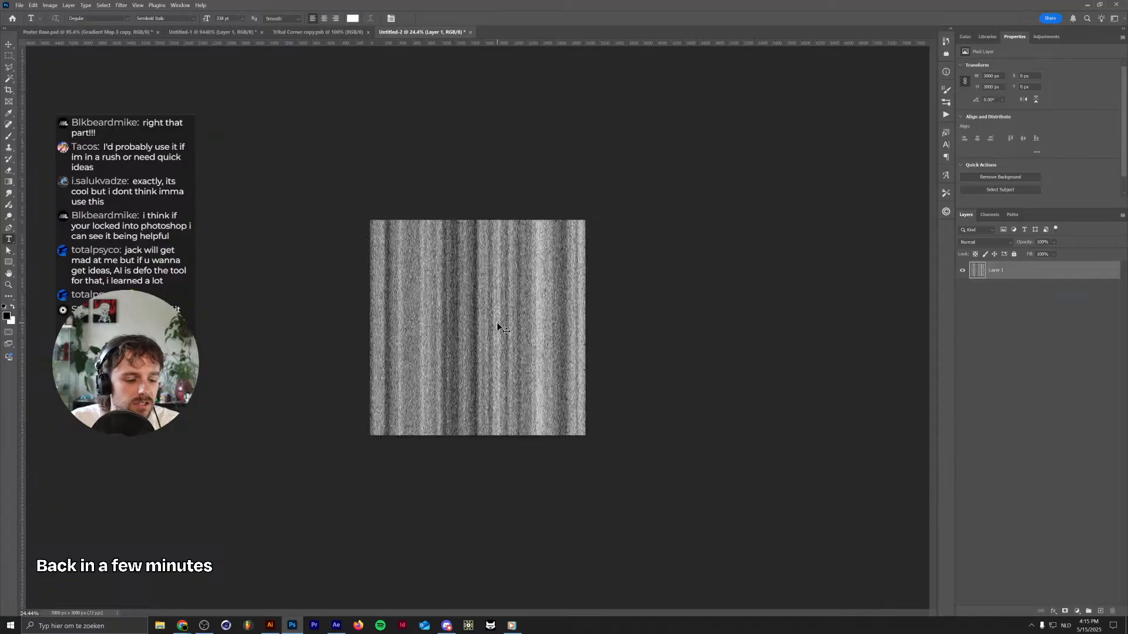
Save the document as "stretched noise" PSD in the Displacement Maps folder, keeping Maximize Compatibility on
key(ctrl+s)
click(367, 376)
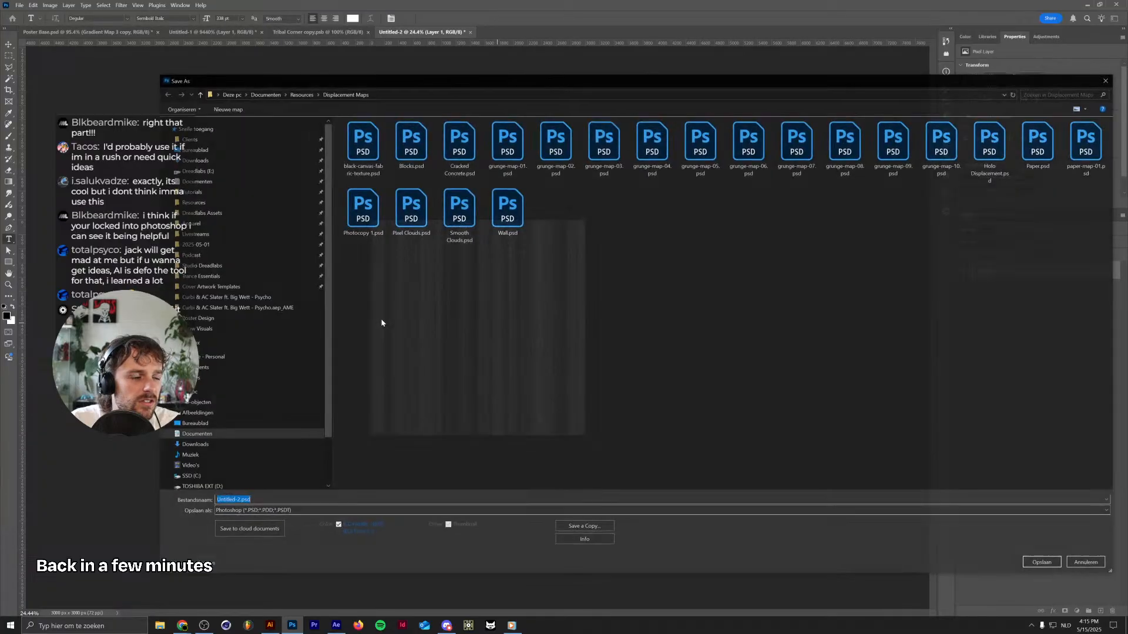
text(strt)
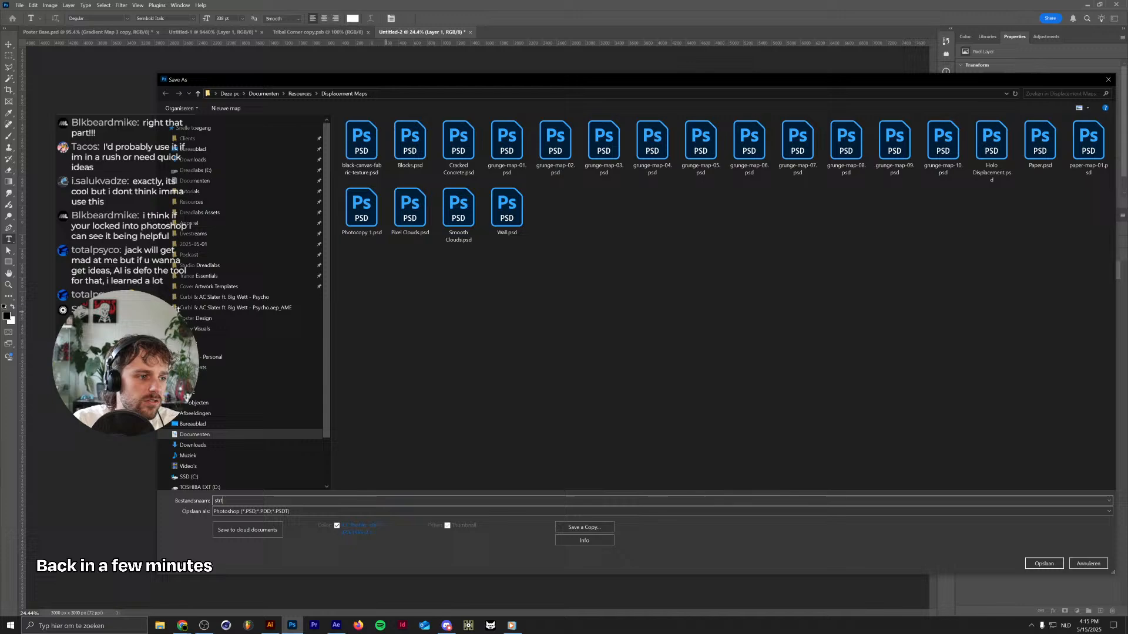
key(BackSpace)
text(etc)
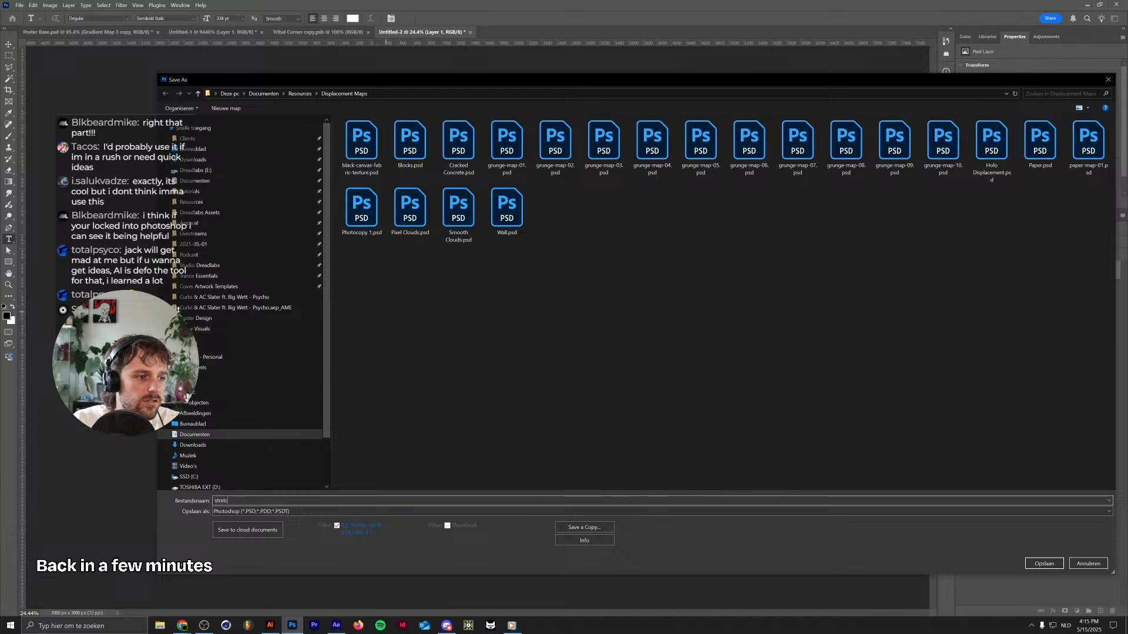
text(hed)
key(Return)
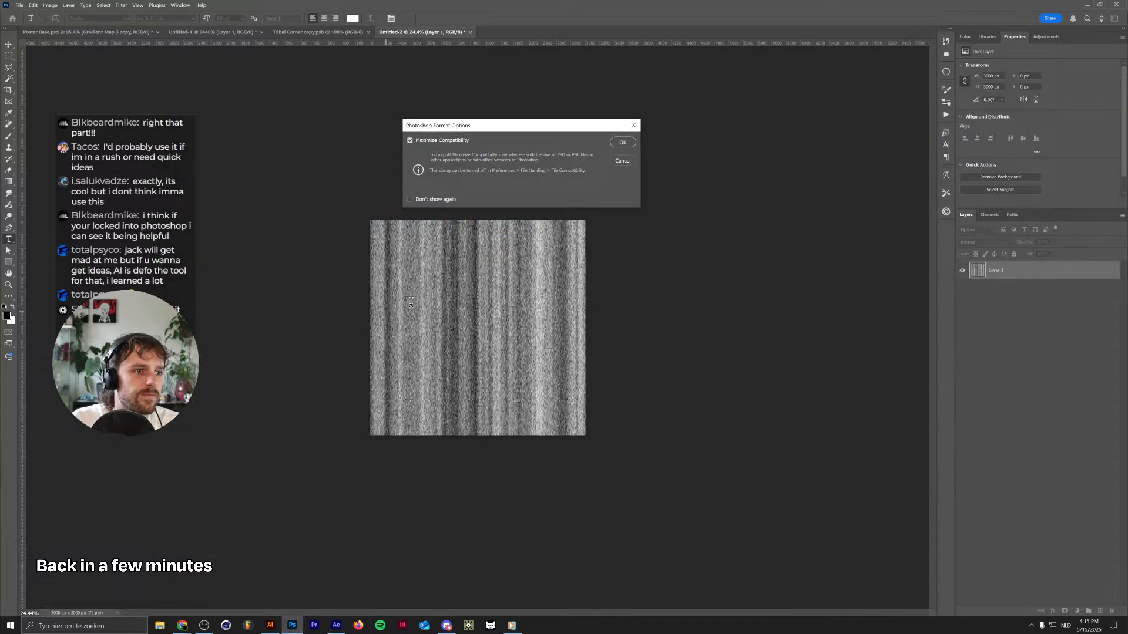
key(Return)
Close Untitled-1 without saving and the Tribal Corner copy document, and return to Poster Base.psd
click(355, 32)
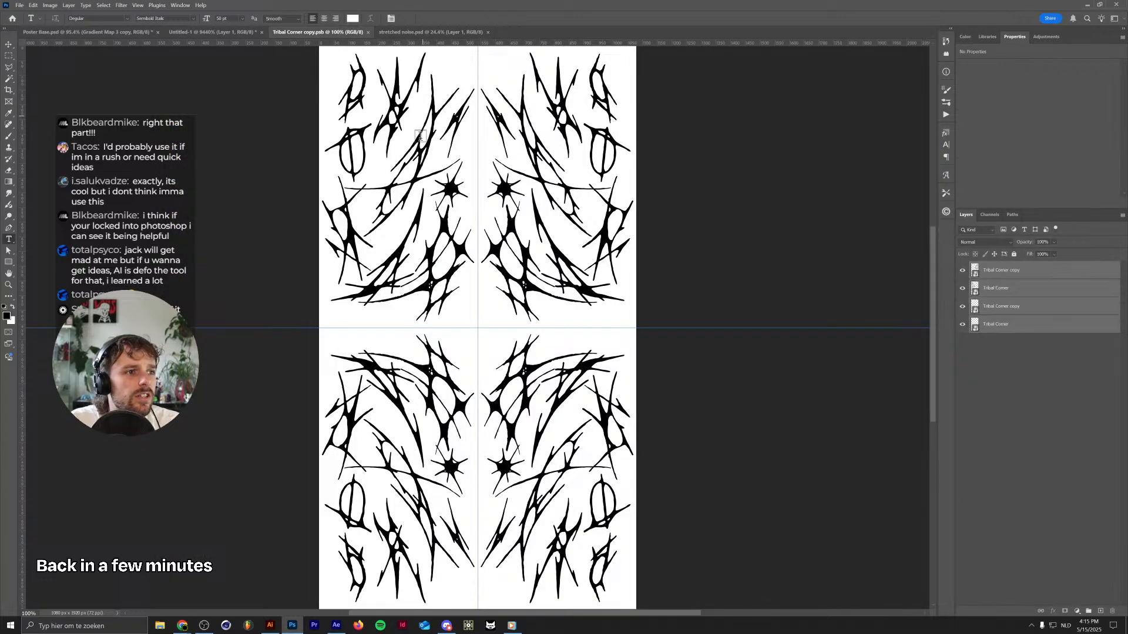
click(194, 32)
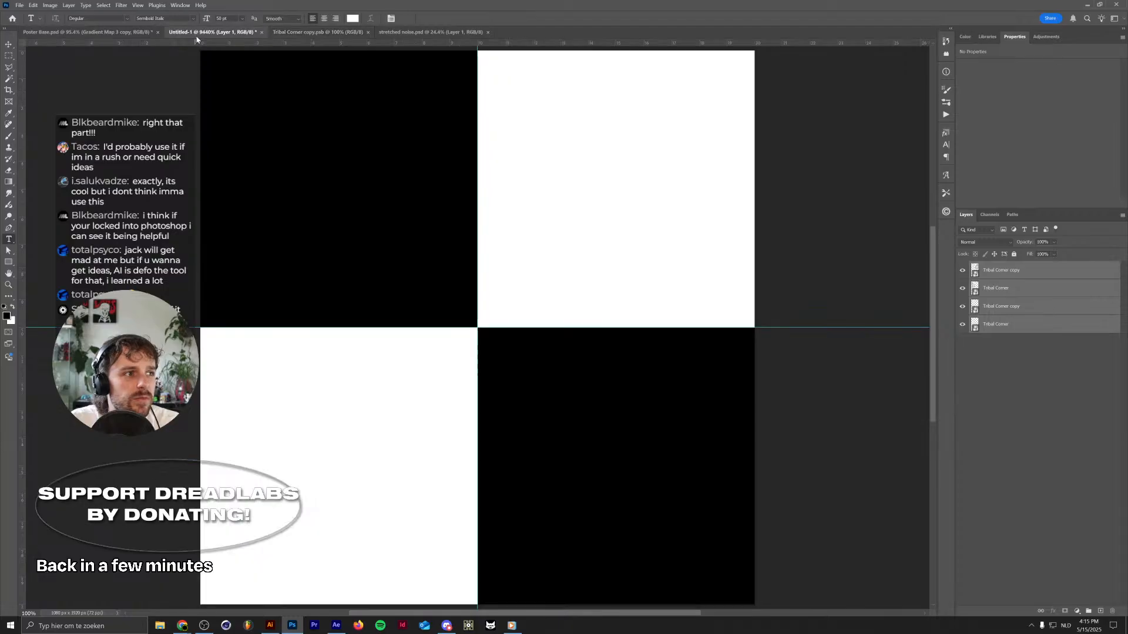
key(ctrl+w)
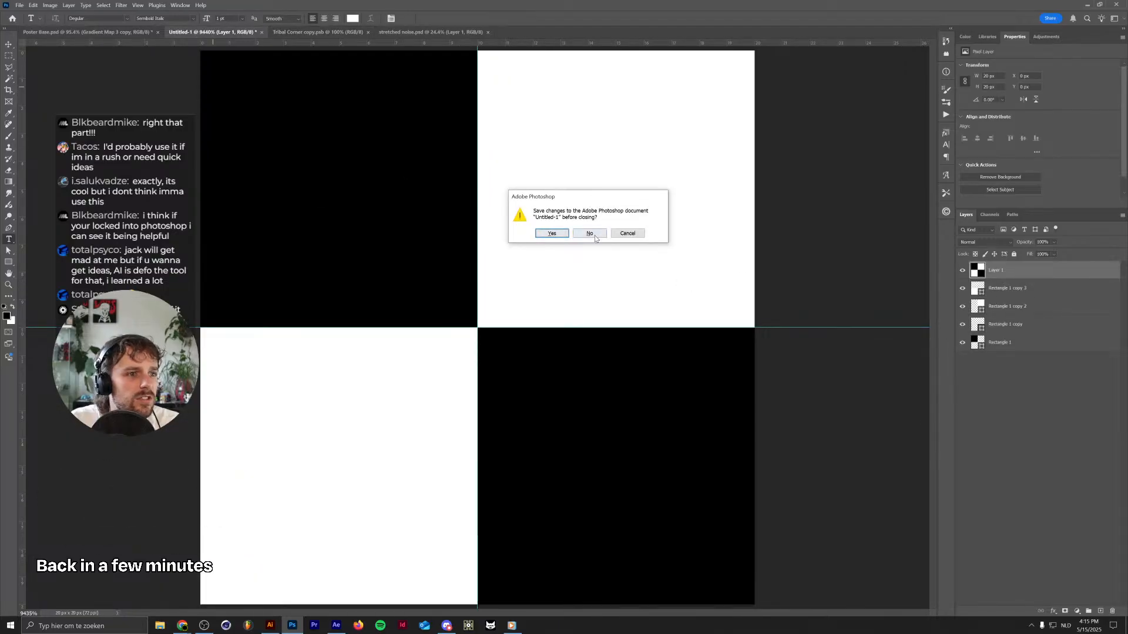
key(n)
key(ctrl+w)
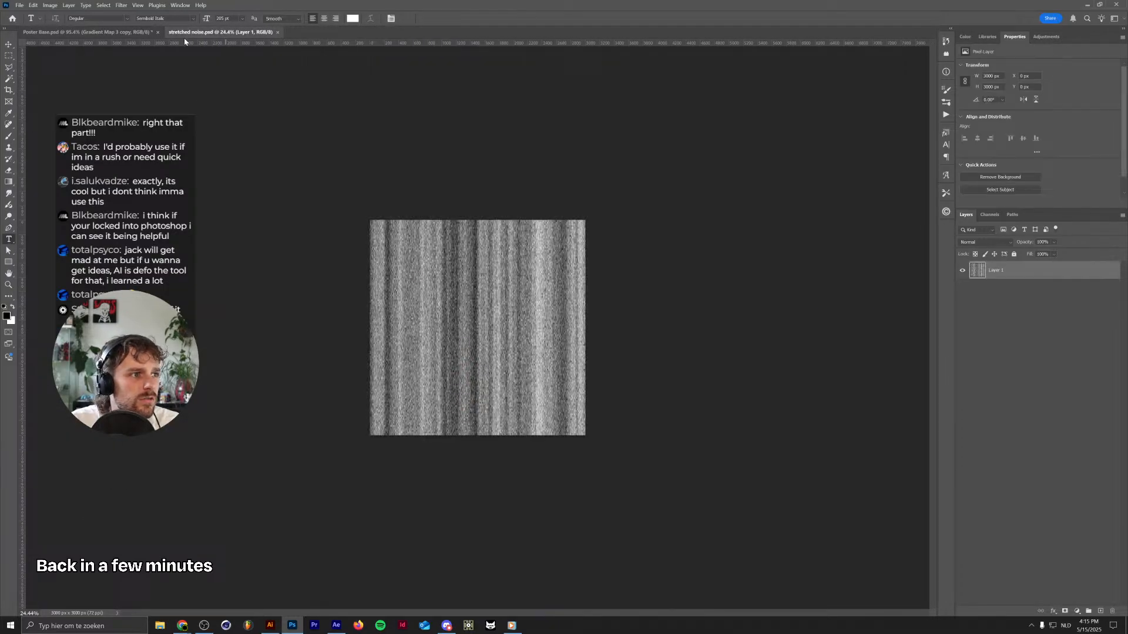
click(124, 33)
scroll(456, 304, down, 2)
scroll(456, 303, up, 1)
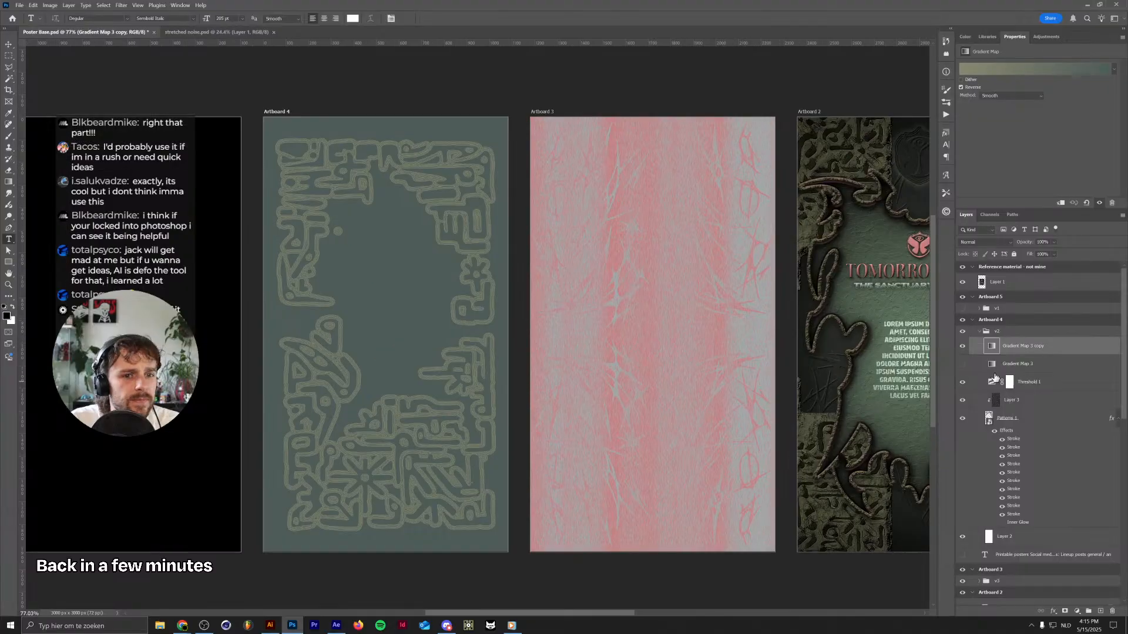
Try the Displace filter with the stretched noise.psd map on Artboard 4's Patterns 1 layer and undo it
click(1015, 412)
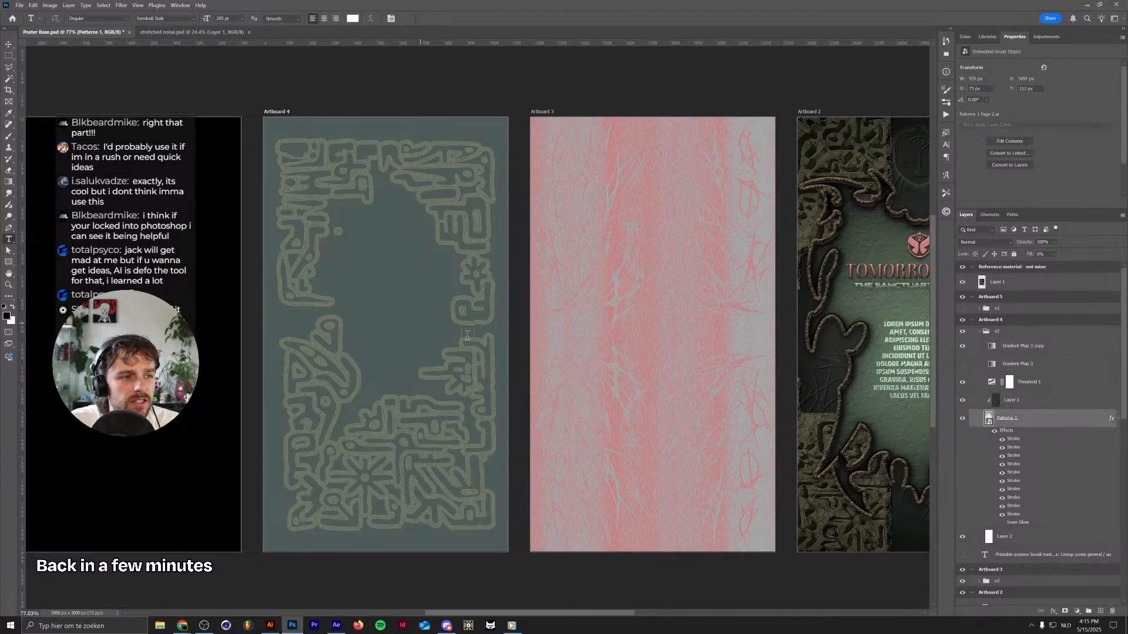
scroll(297, 353, down, 3)
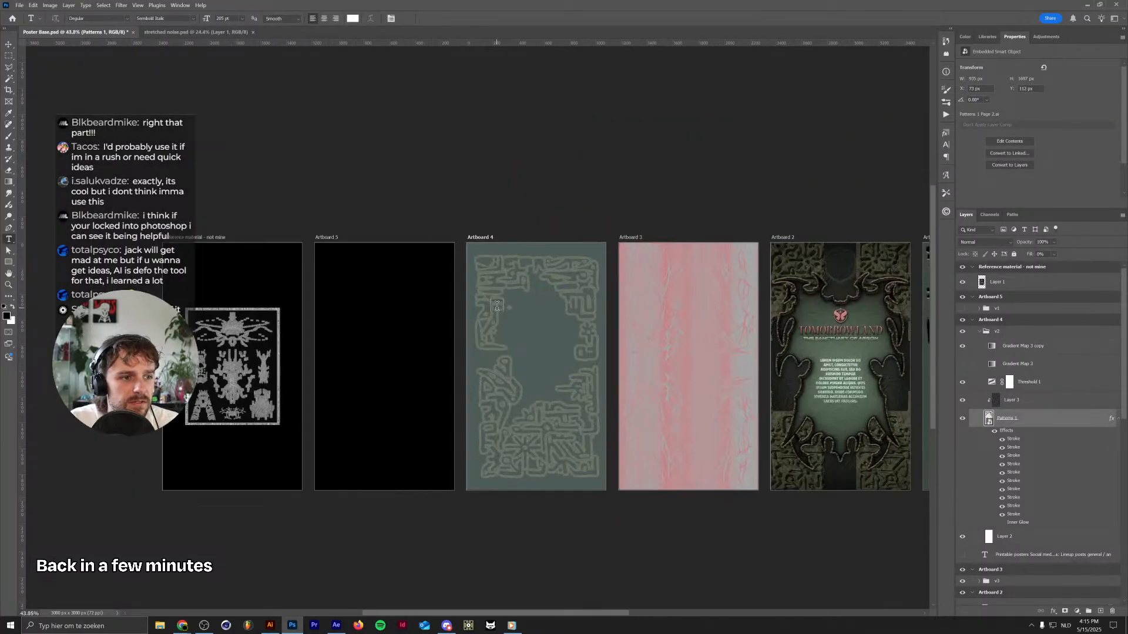
scroll(502, 306, up, 3)
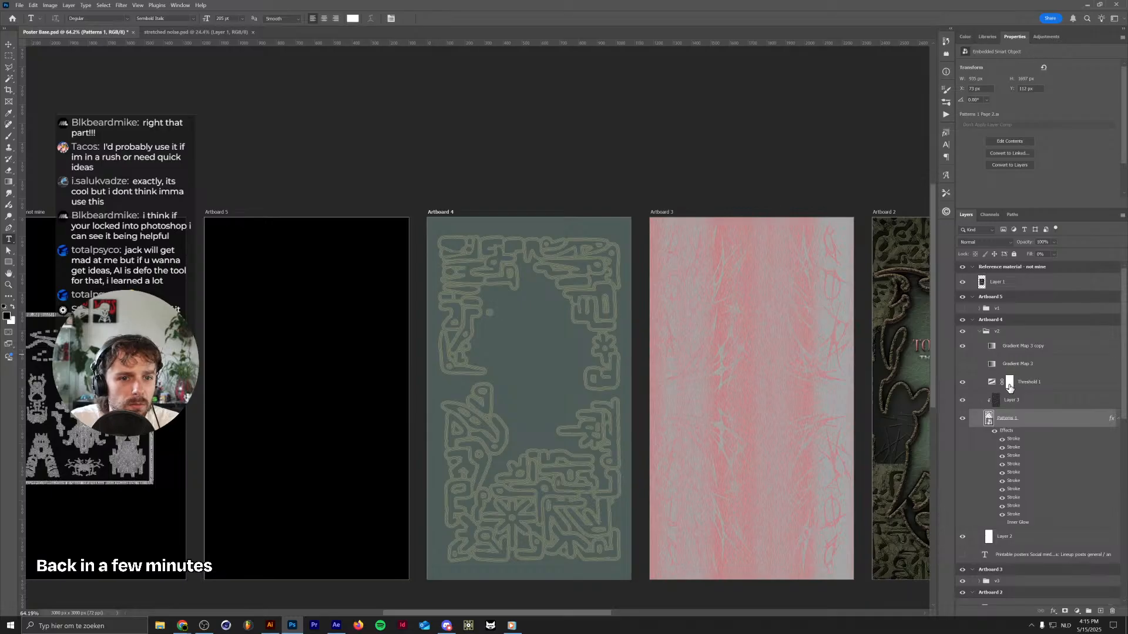
click(963, 421)
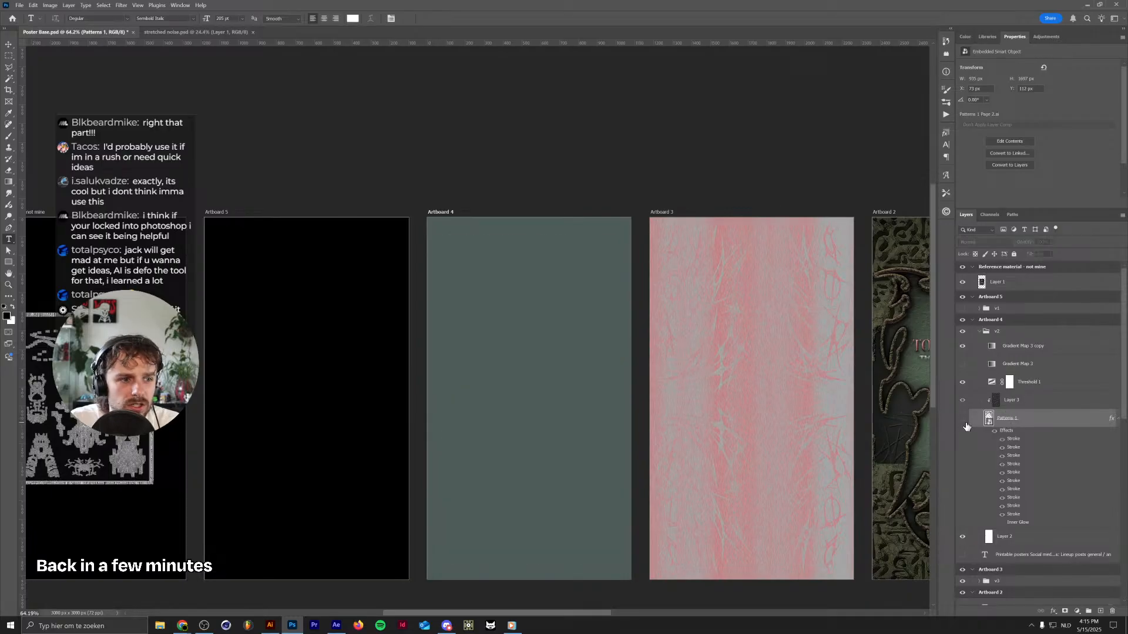
click(963, 422)
key(ctrl+alt+f)
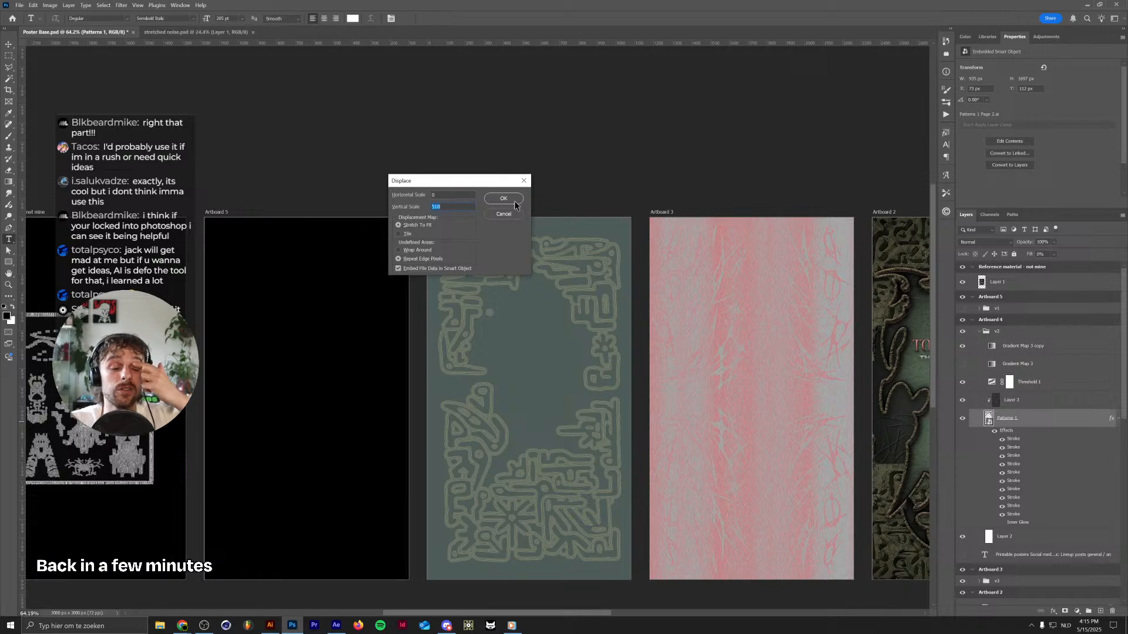
click(515, 200)
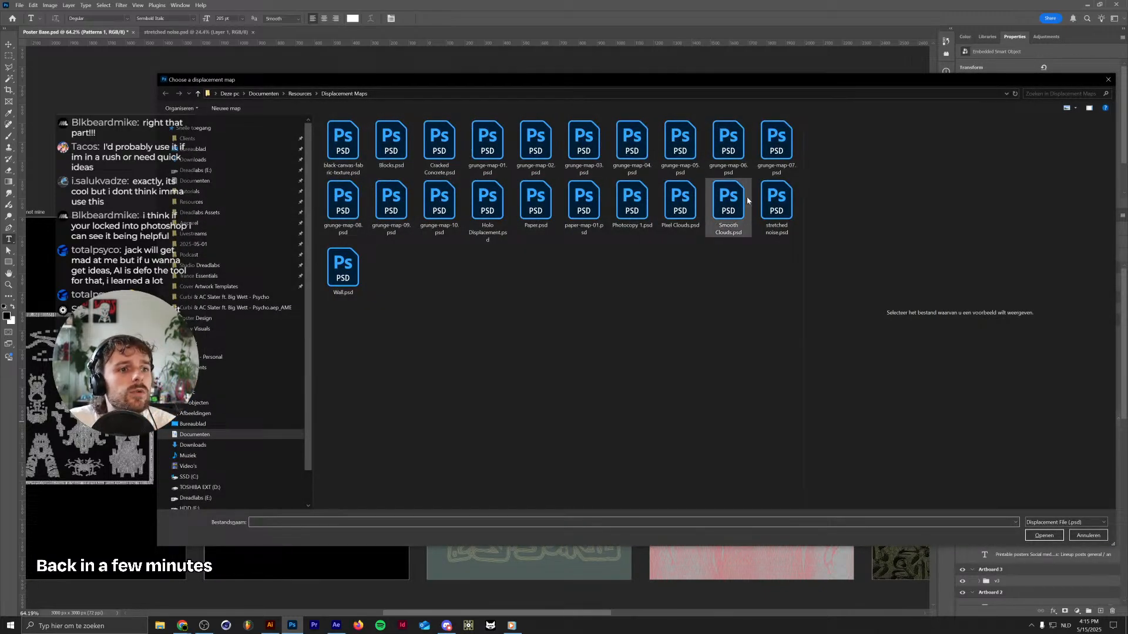
double_click(776, 202)
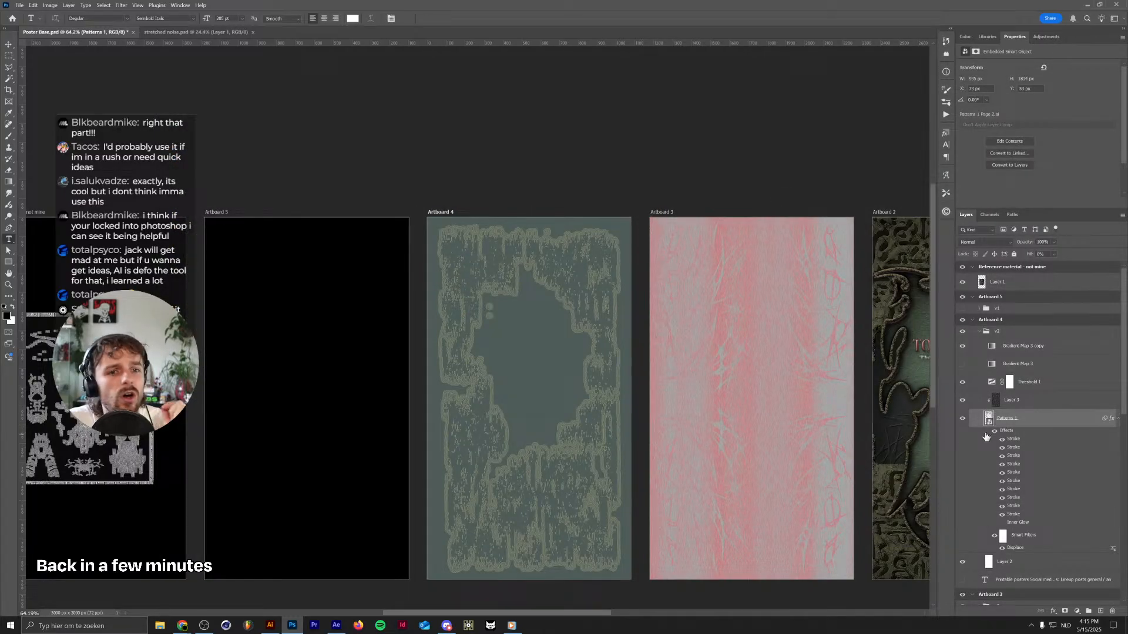
scroll(617, 422, up, 5)
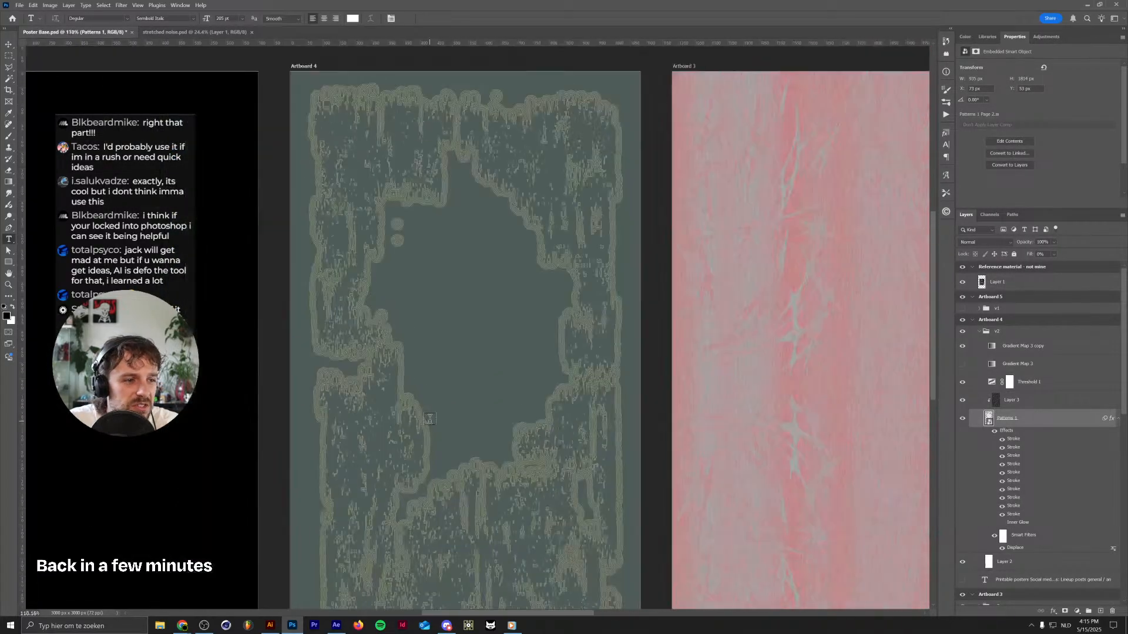
key(ctrl+z)
Delete the layer clipped to Patterns 1 in Artboard 4 and convert Patterns 1 with its strokes to a smart object
right_click(1090, 431)
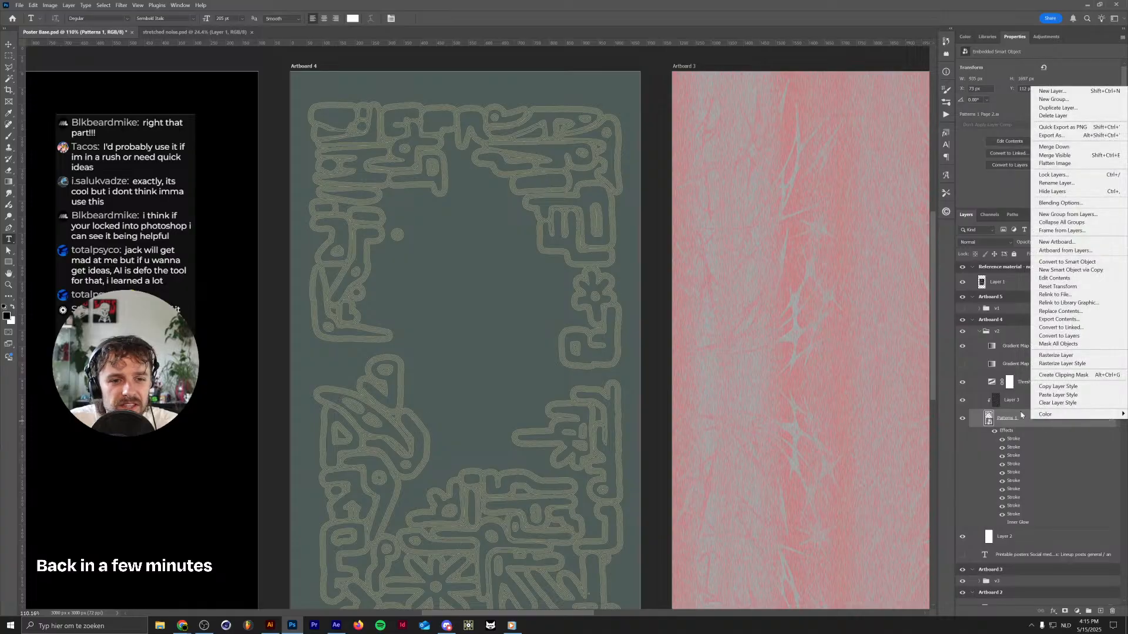
click(995, 416)
click(1018, 405)
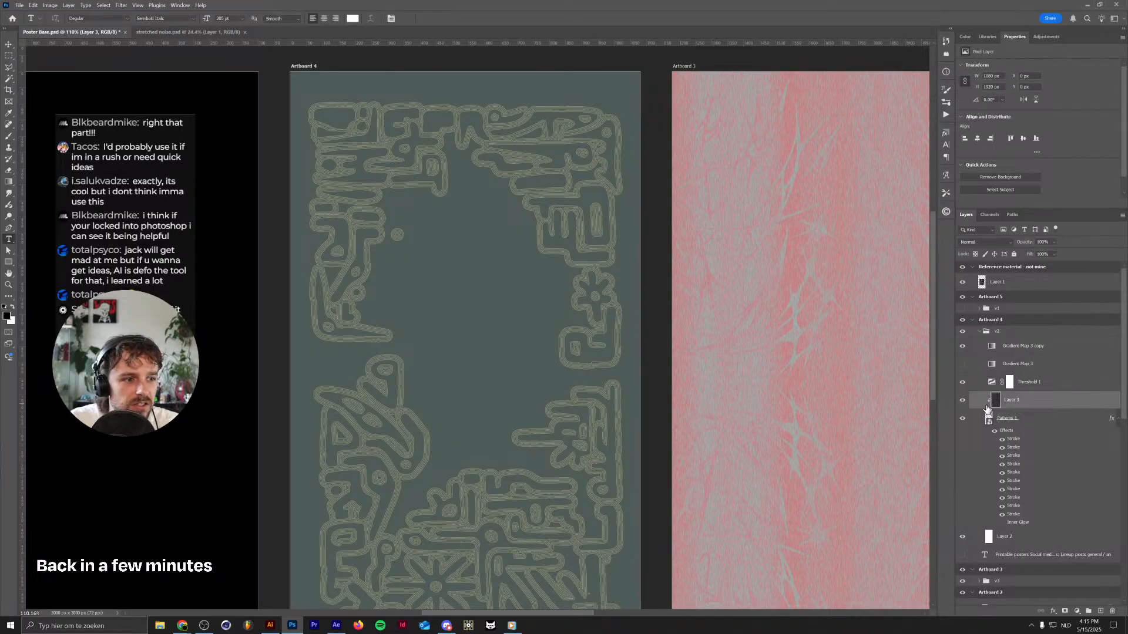
key(Delete)
right_click(1033, 403)
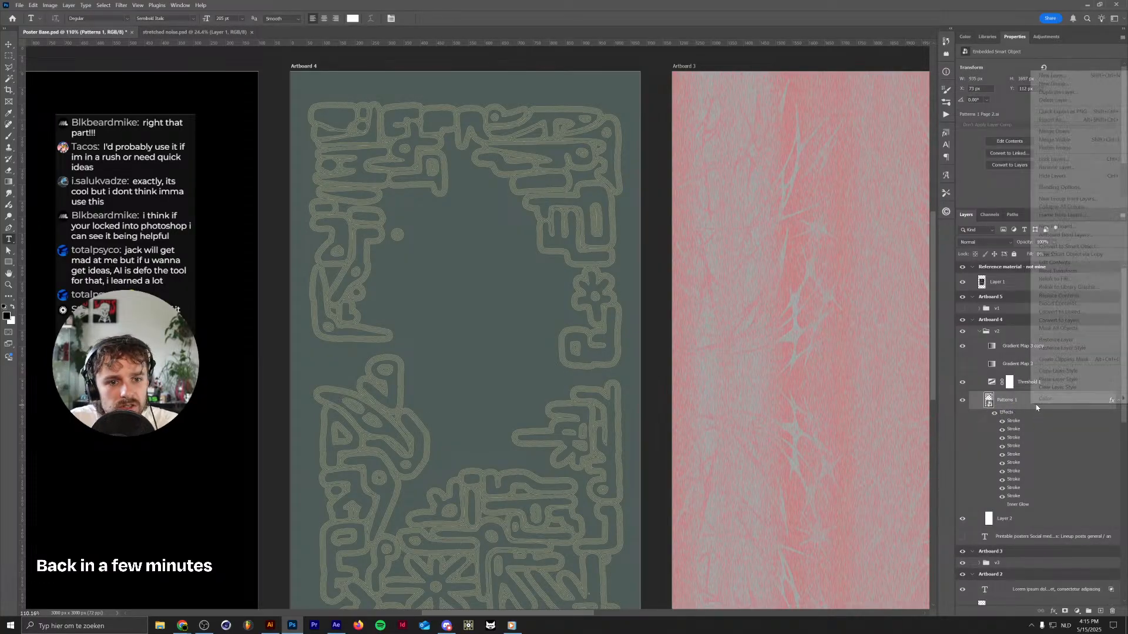
click(1067, 246)
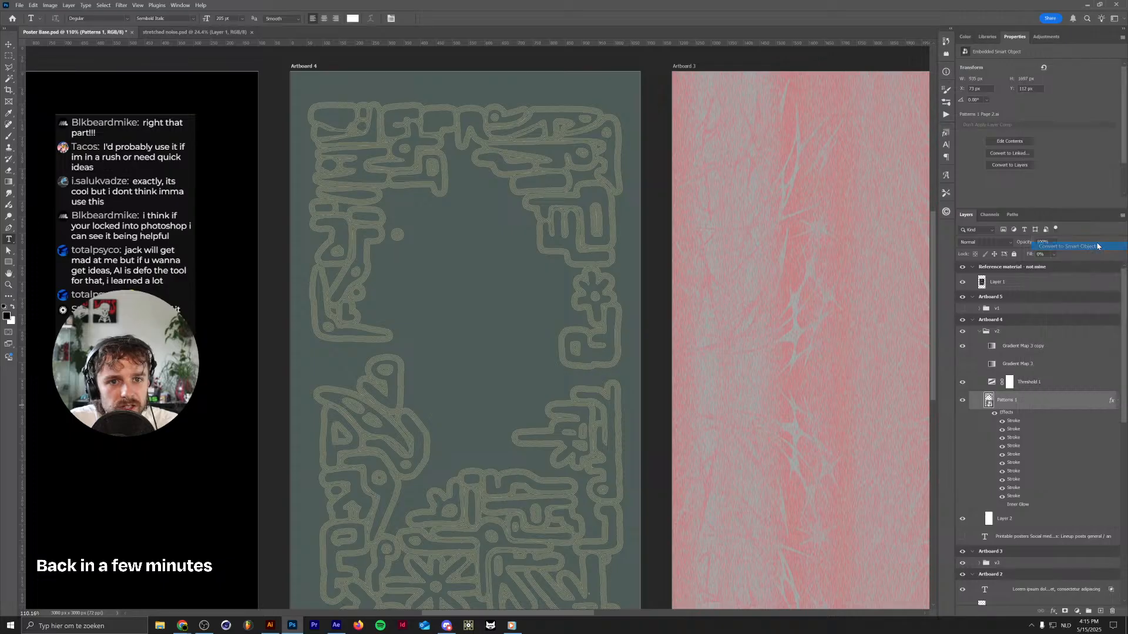
Apply the Displace filter to the converted Patterns 1 smart object, using stretched noise.psd as the displacement map
key(ctrl+alt+f)
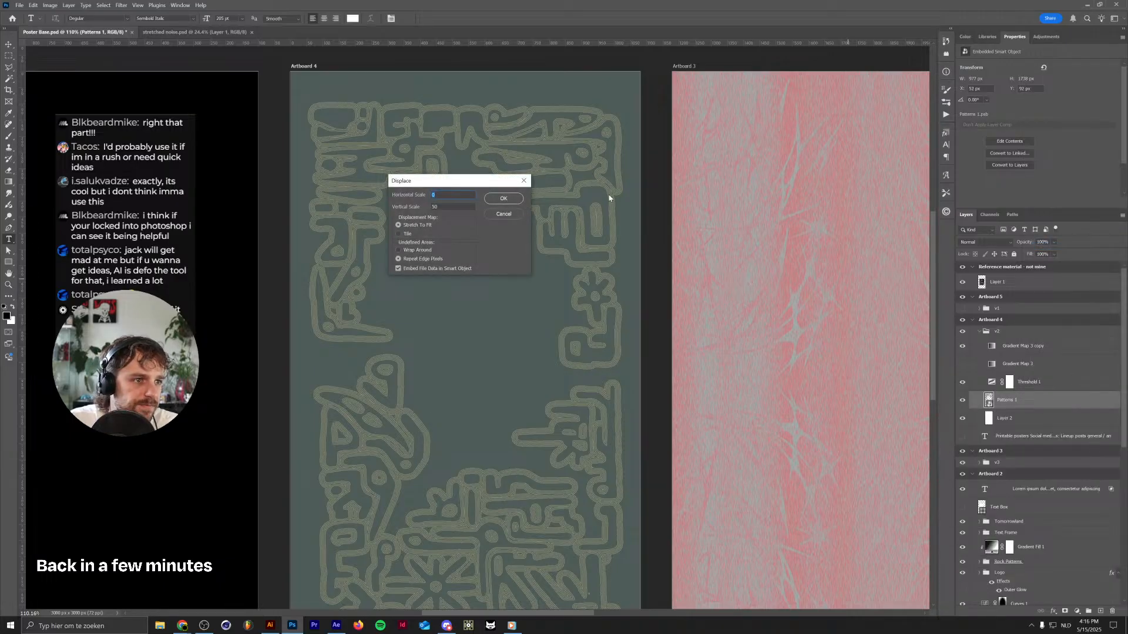
key(Return)
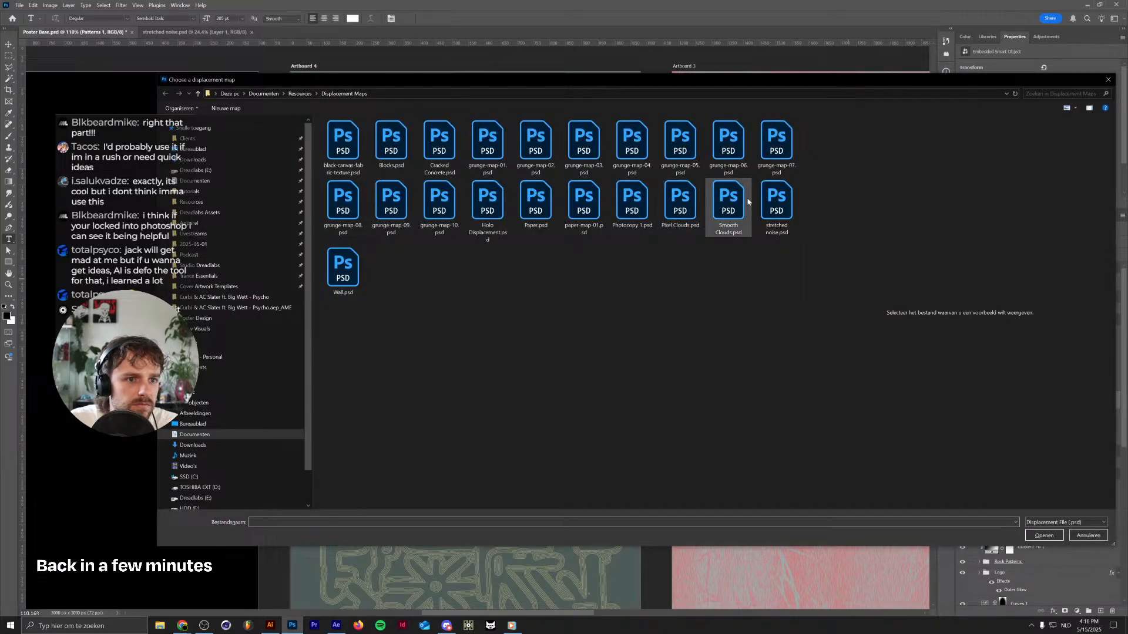
double_click(775, 201)
drag(334, 402, 395, 399)
scroll(396, 400, down, 5)
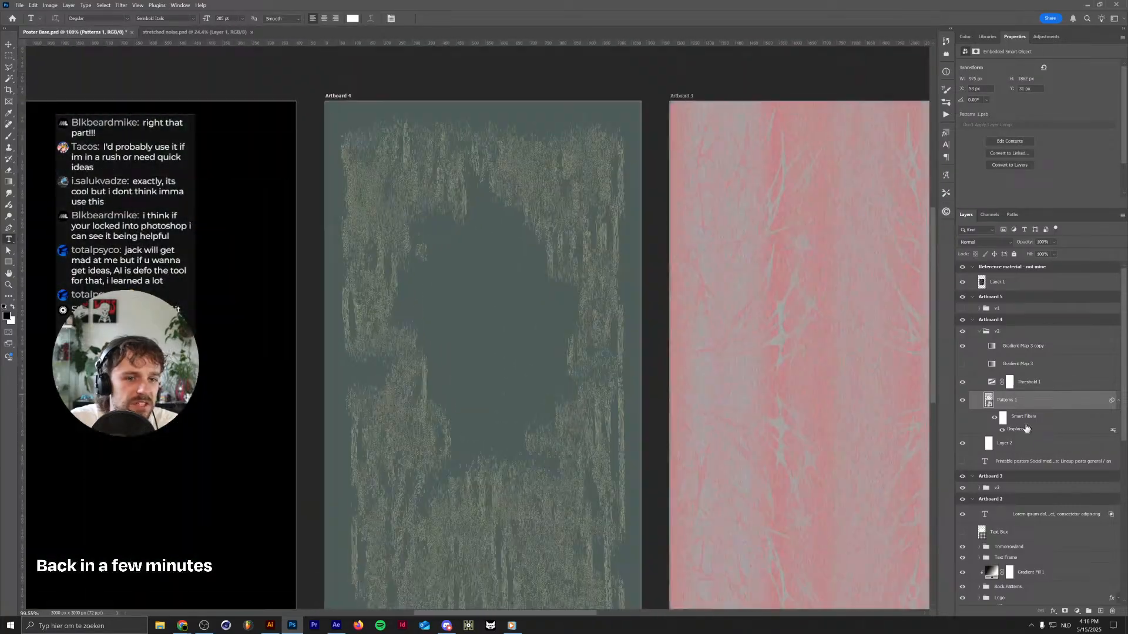
Set the Displace smart filter's vertical scale to 5, reusing the stretched noise.psd map, and inspect the pattern lines
double_click(1019, 430)
key(Return)
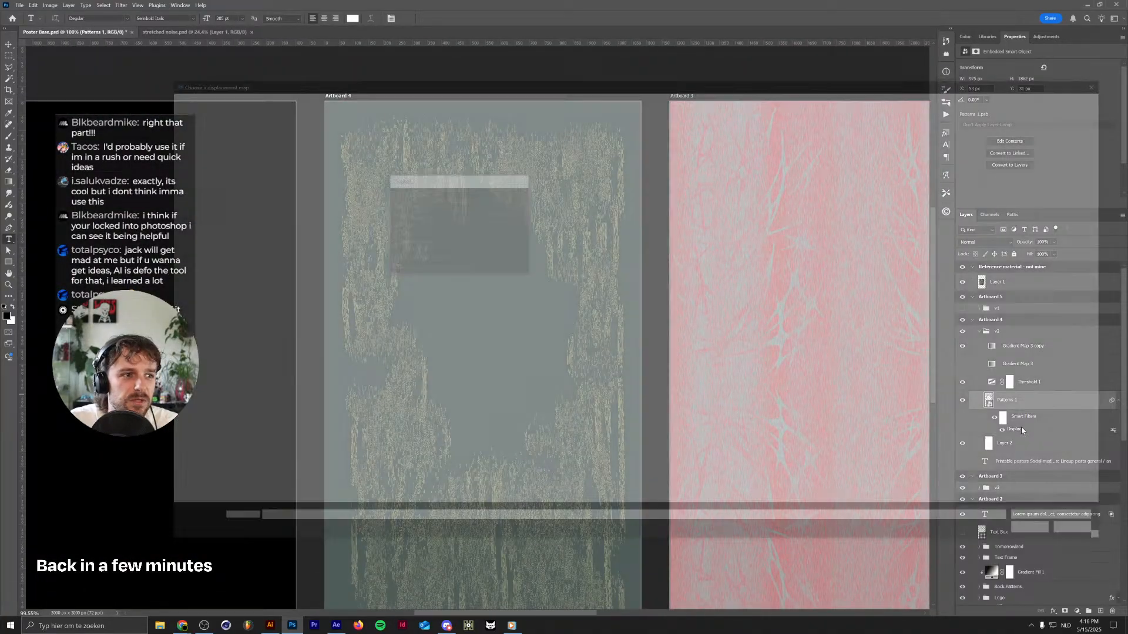
double_click(777, 202)
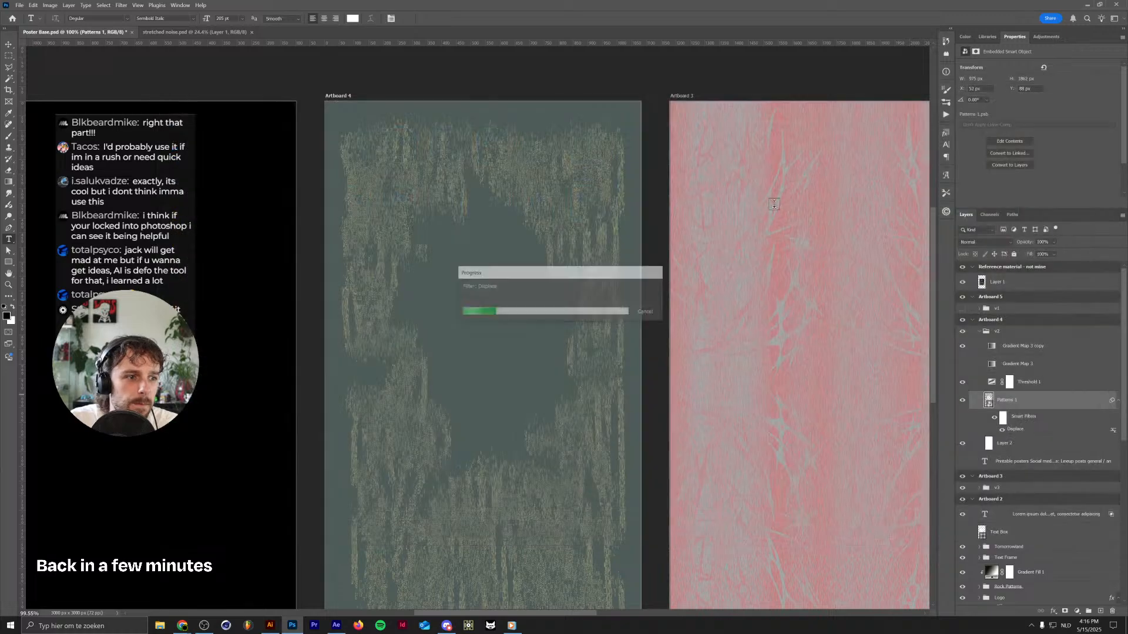
scroll(370, 394, up, 6)
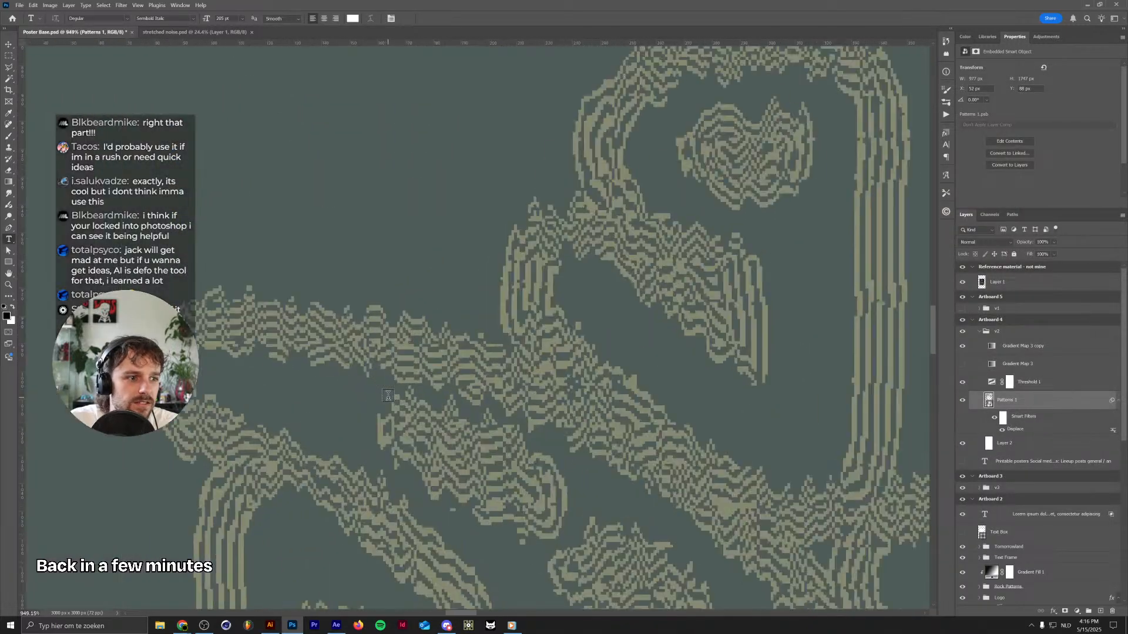
scroll(388, 396, down, 4)
scroll(389, 397, down, 5)
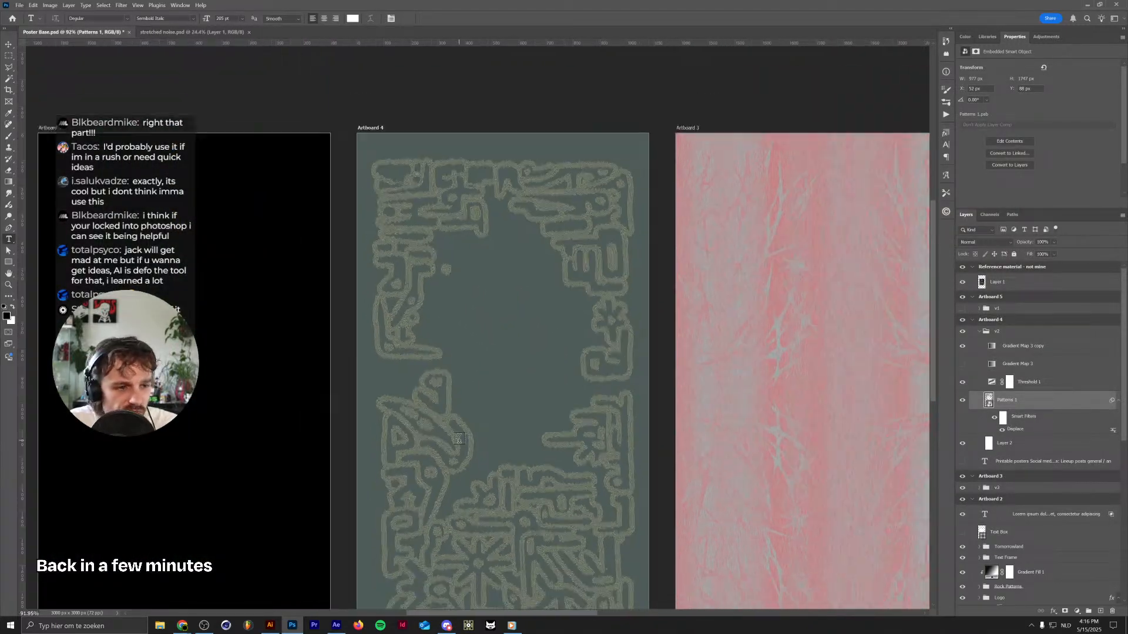
scroll(460, 447, up, 3)
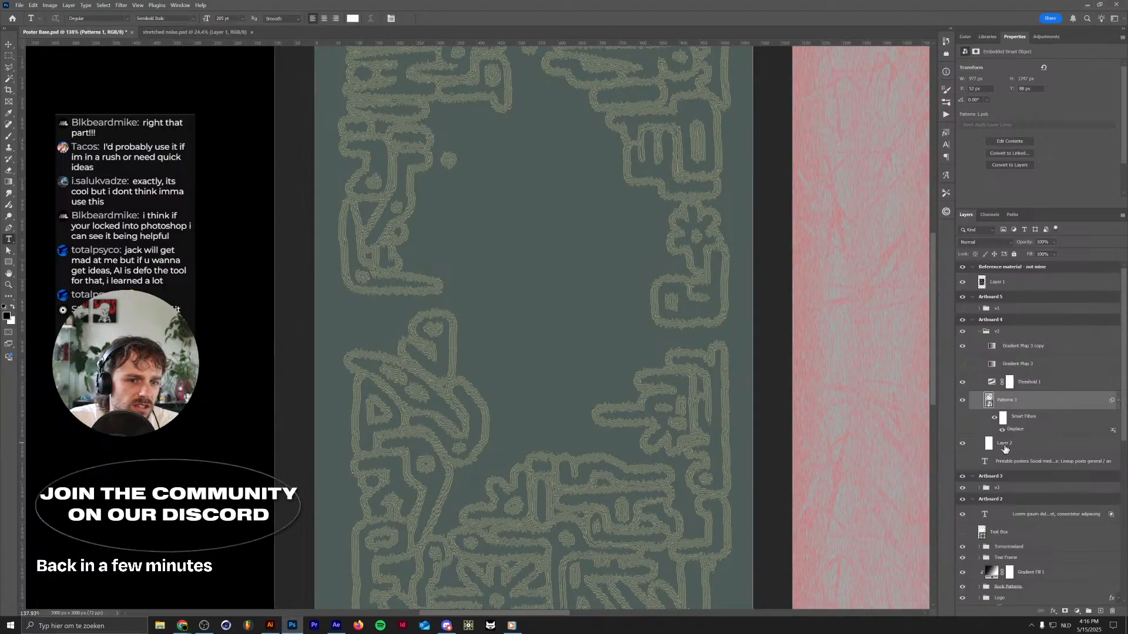
Add horizontal displacement to the Patterns 1 Displace smart filter, again using the stretched noise.psd map
double_click(1011, 431)
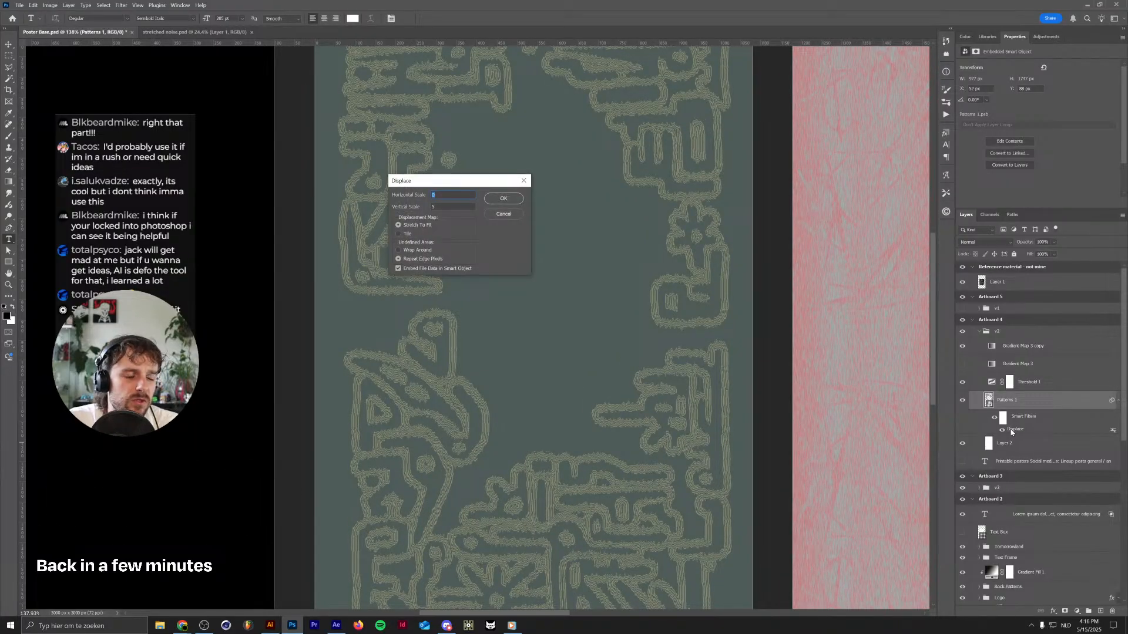
key(Return)
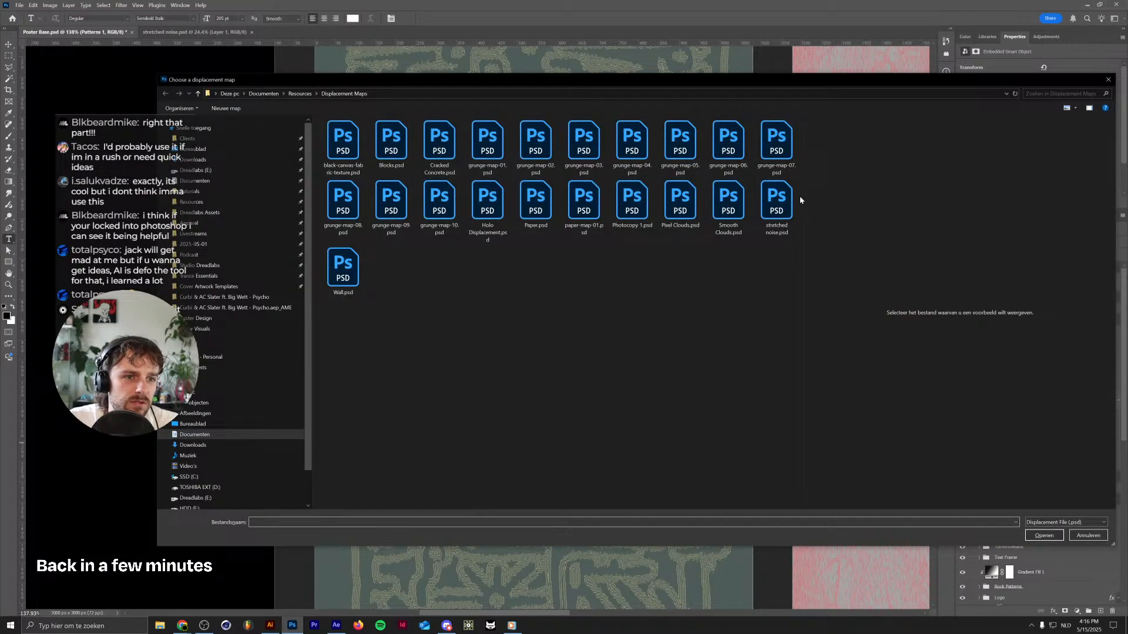
double_click(791, 200)
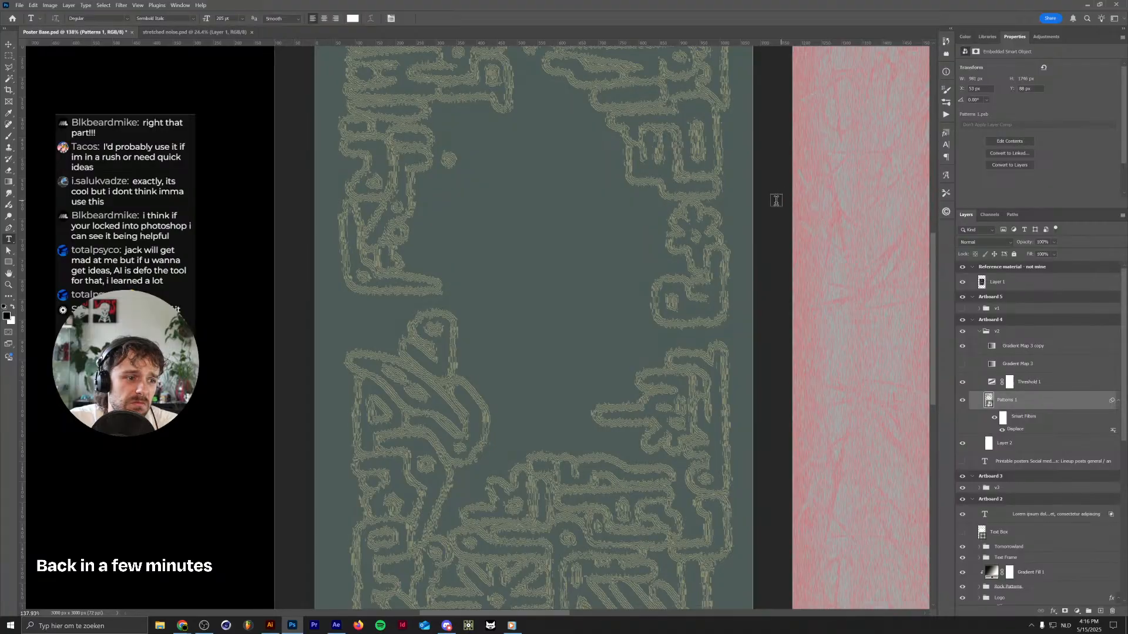
Copy the vertical noise texture from stretched noise.psd into Poster Base.psd, placing it over Artboard 4 above the v2 group
scroll(490, 447, down, 3)
scroll(462, 441, up, 8)
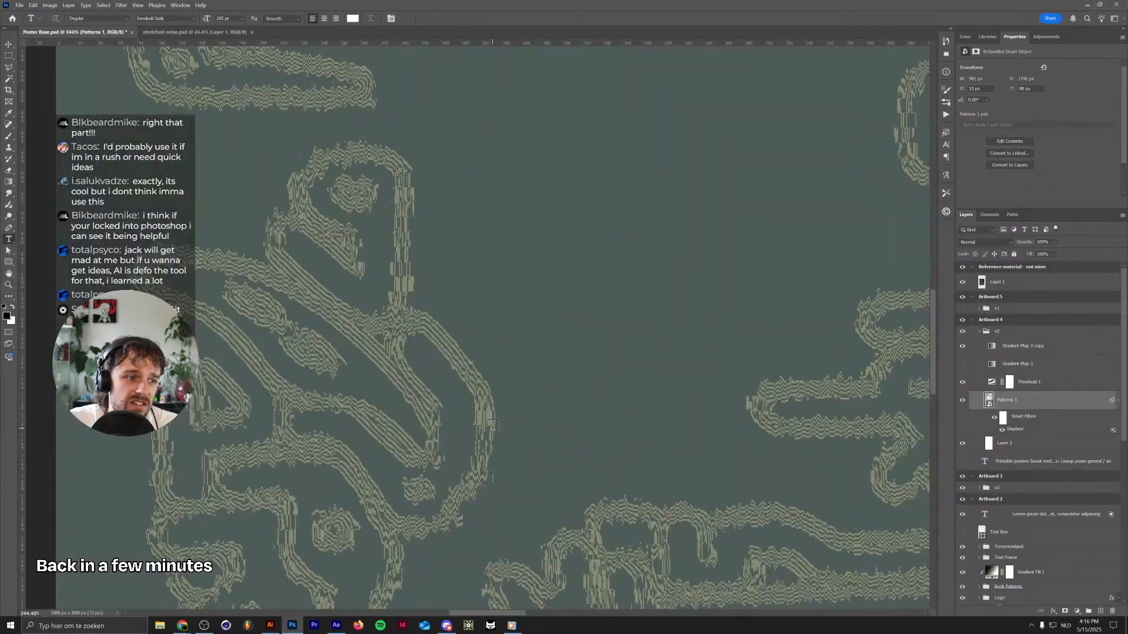
scroll(493, 423, down, 3)
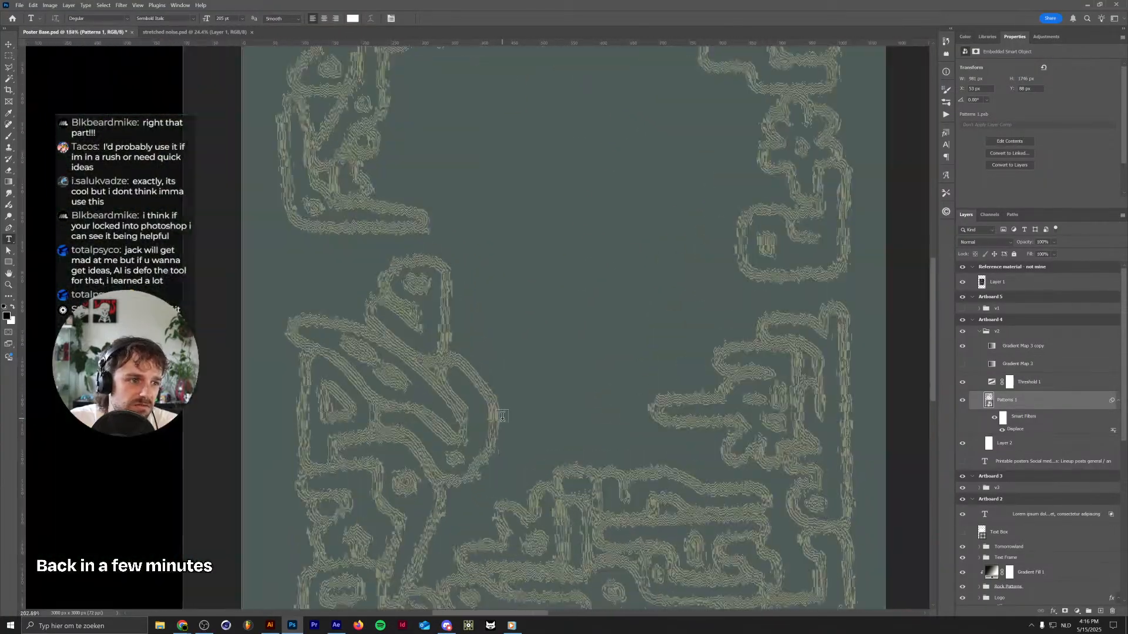
scroll(502, 416, down, 5)
scroll(502, 416, up, 1)
drag(530, 335, 471, 328)
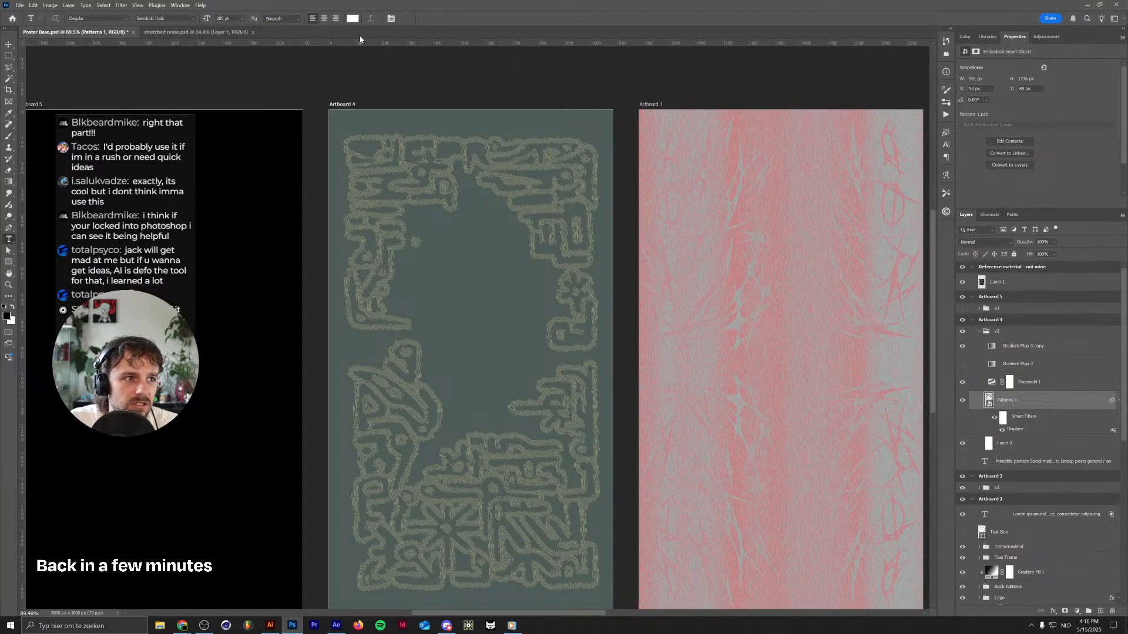
click(238, 33)
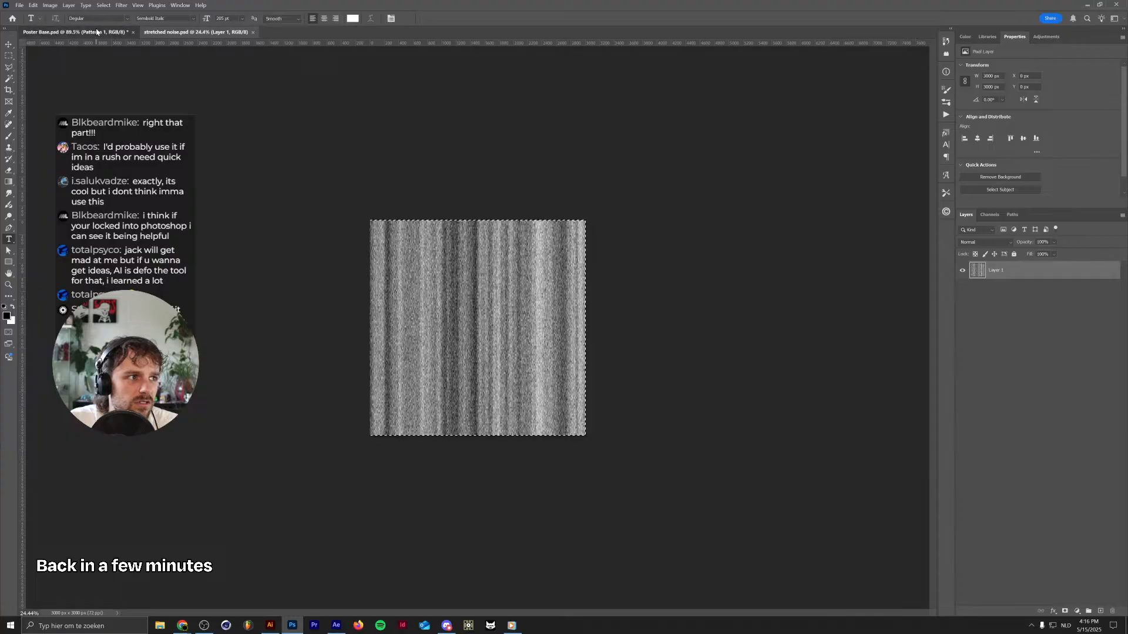
click(47, 31)
drag(1014, 324, 1014, 328)
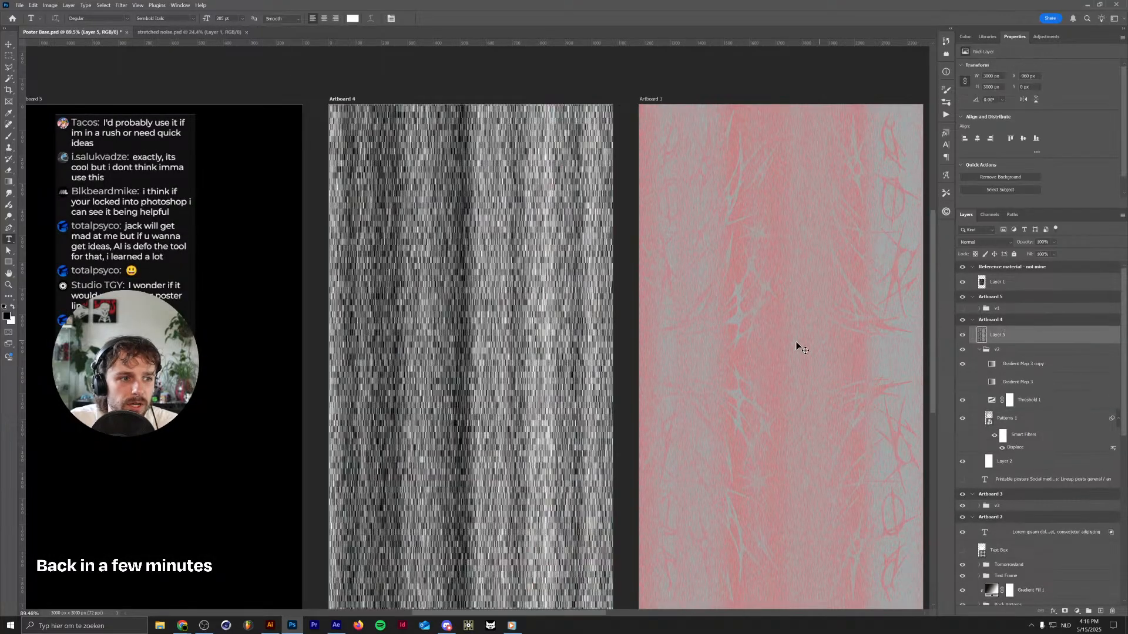
Blend the noise texture layer in Artboard 4 with Screen mode at 8% opacity
click(989, 246)
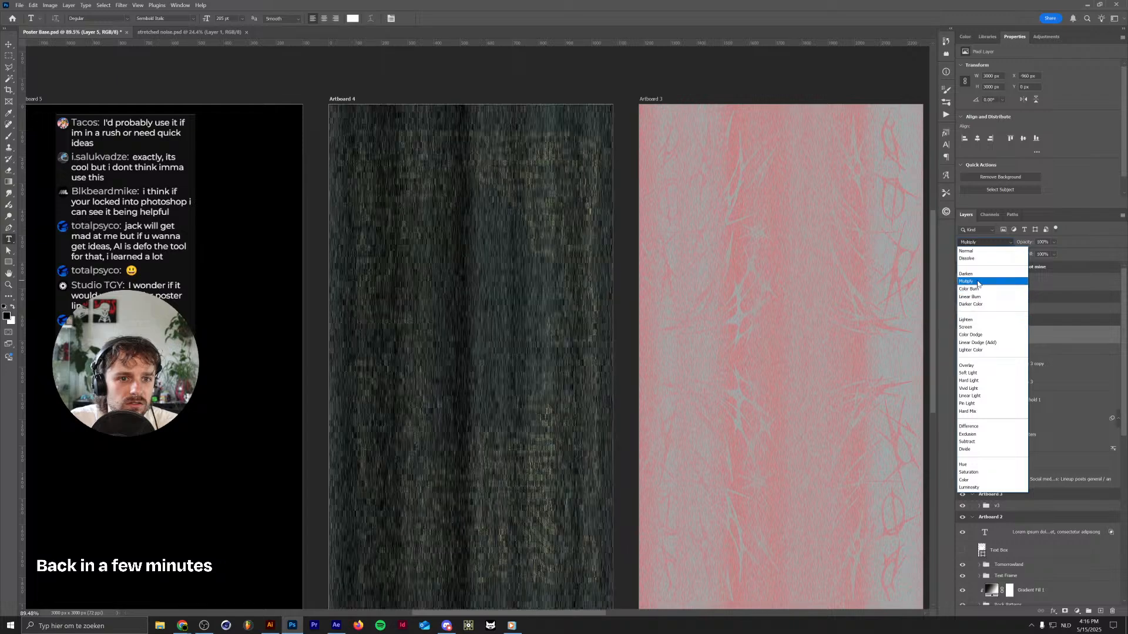
click(980, 284)
click(1008, 247)
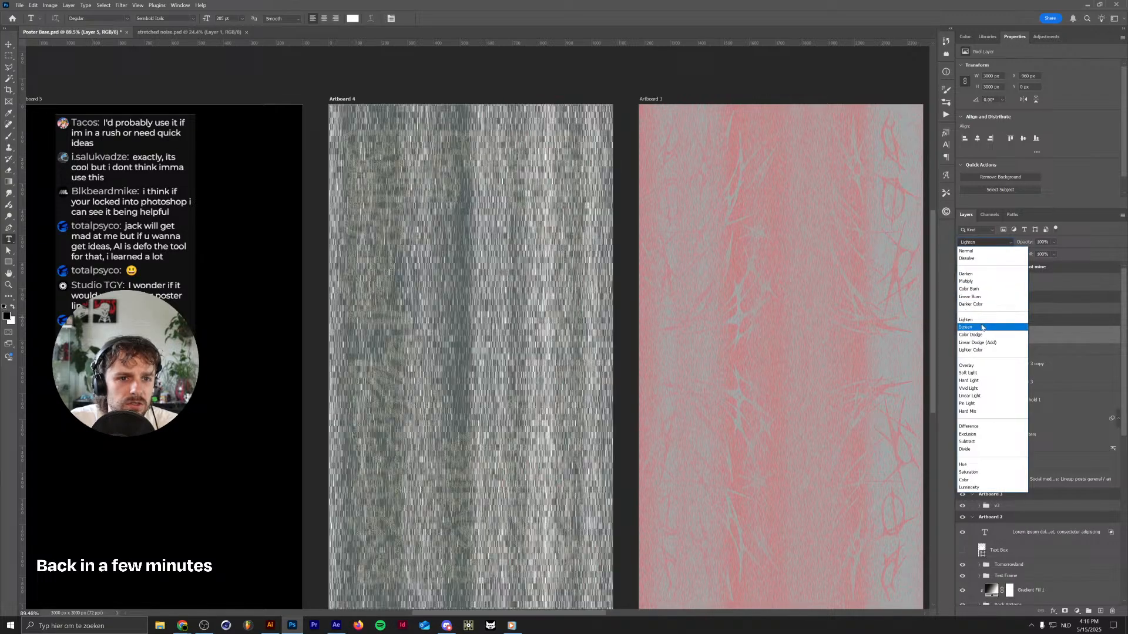
click(982, 328)
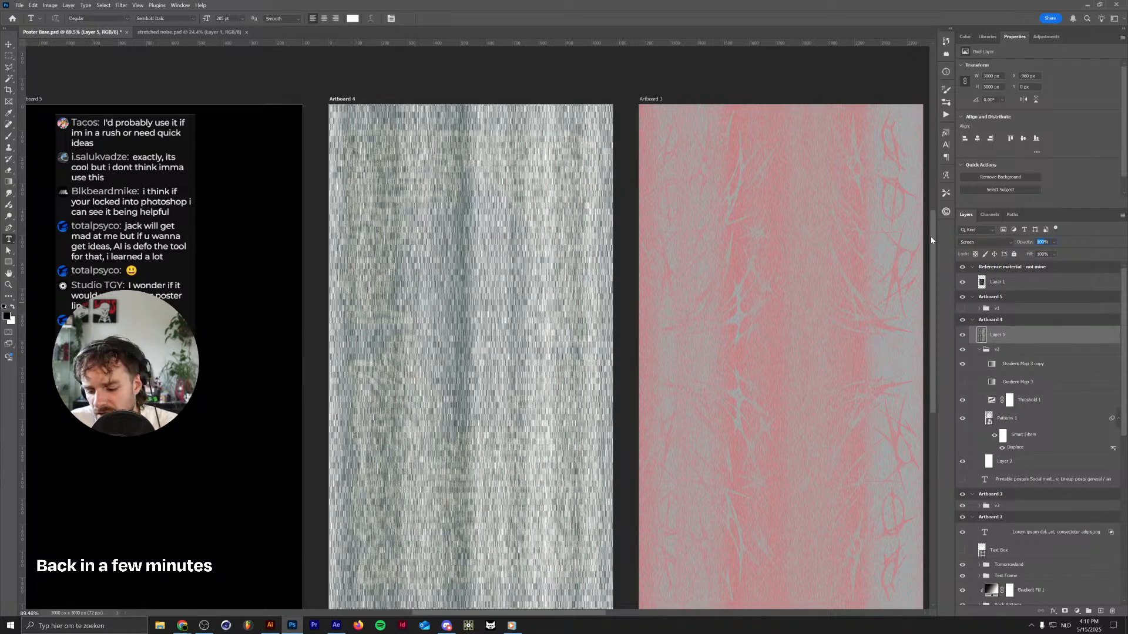
text(8)
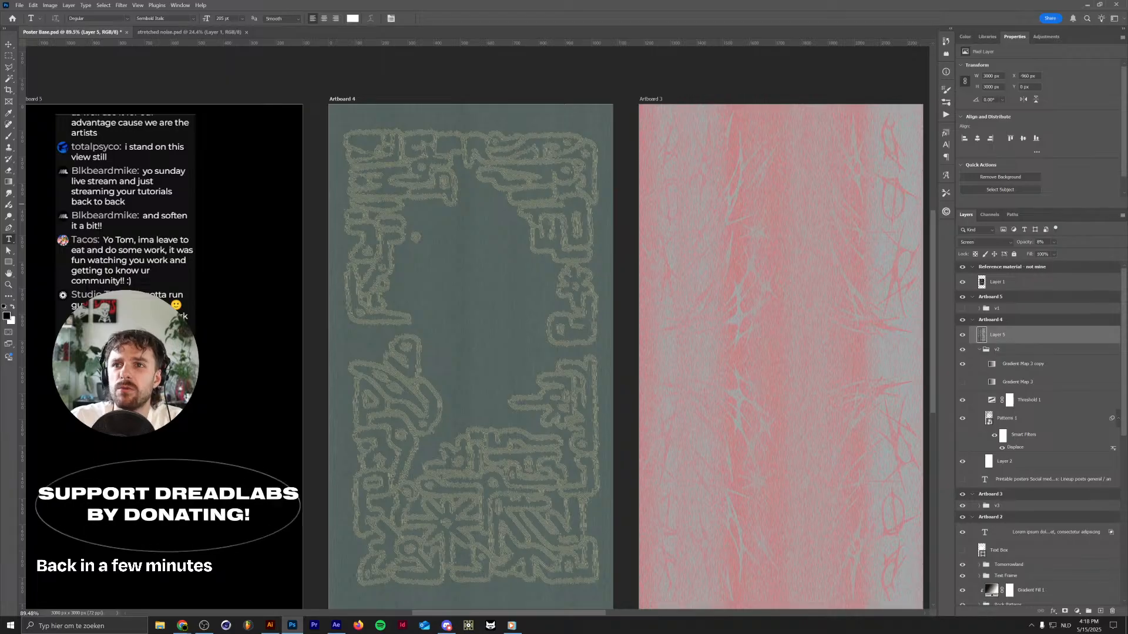
Switch to a new, widened Chrome window and open the Instagram profile at instagram.com/apricour
drag(845, 633, 577, 178)
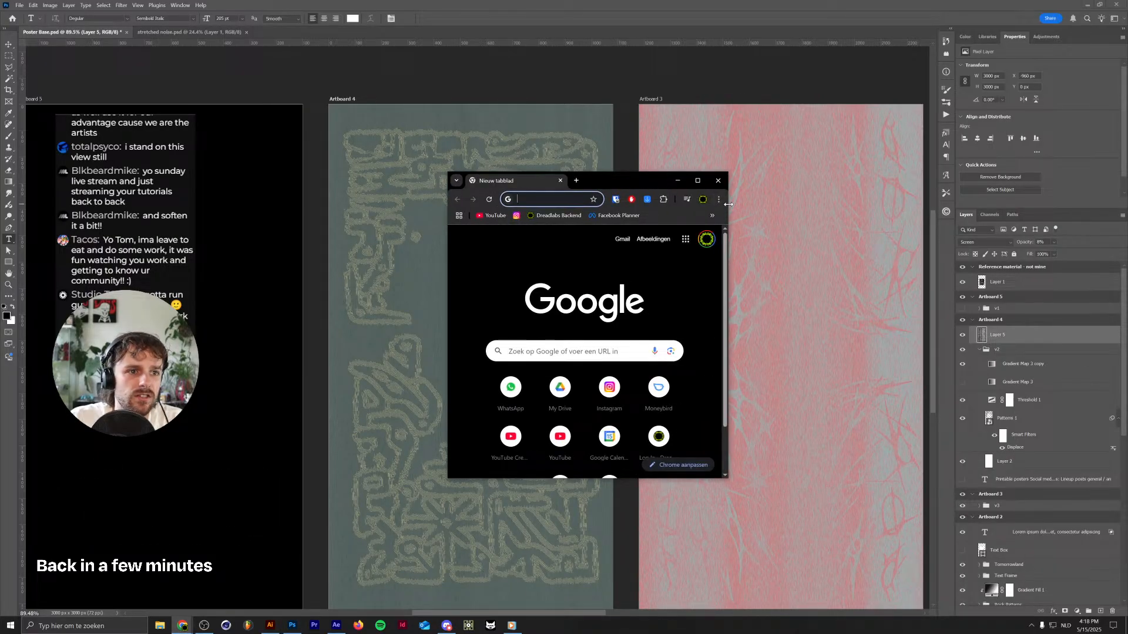
drag(728, 204, 1029, 204)
text(insta)
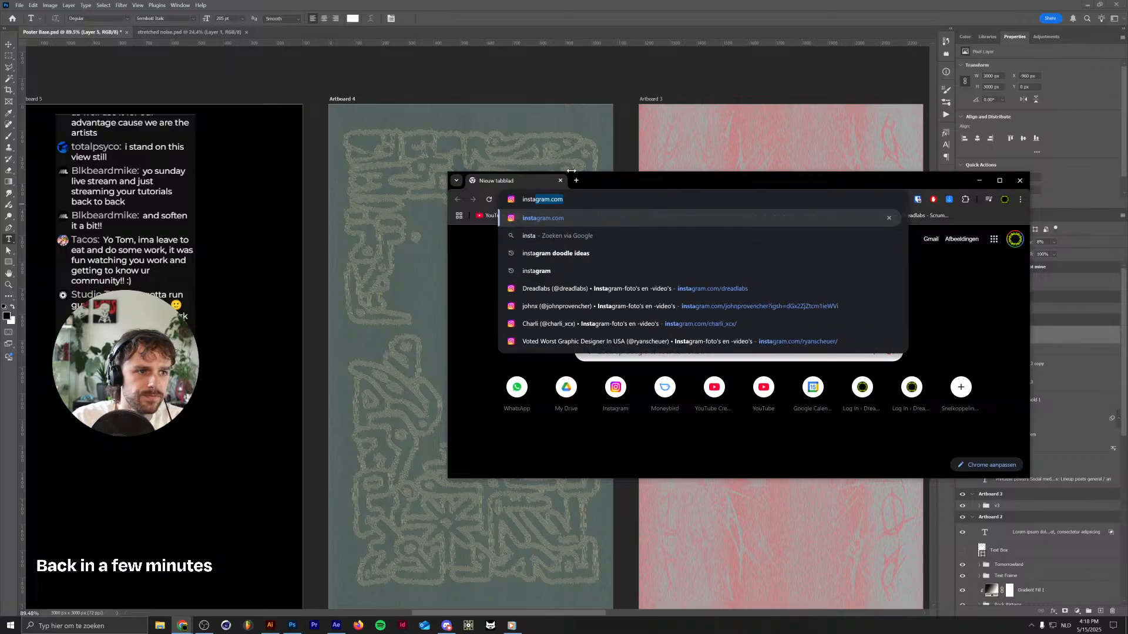
text(gram.com/apric)
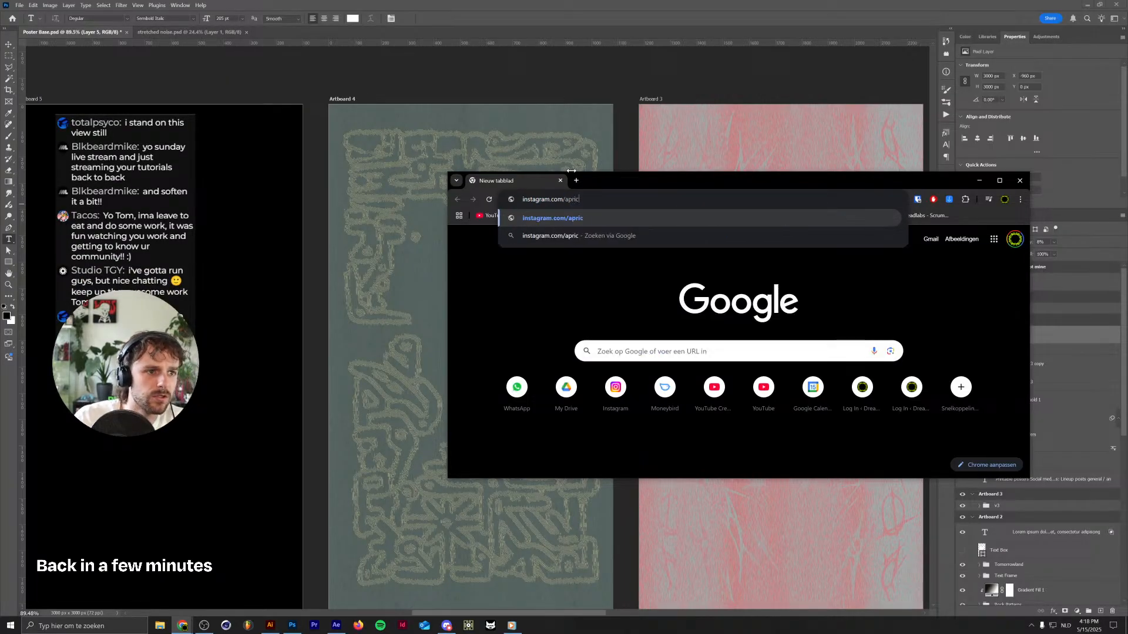
text(our)
key(Return)
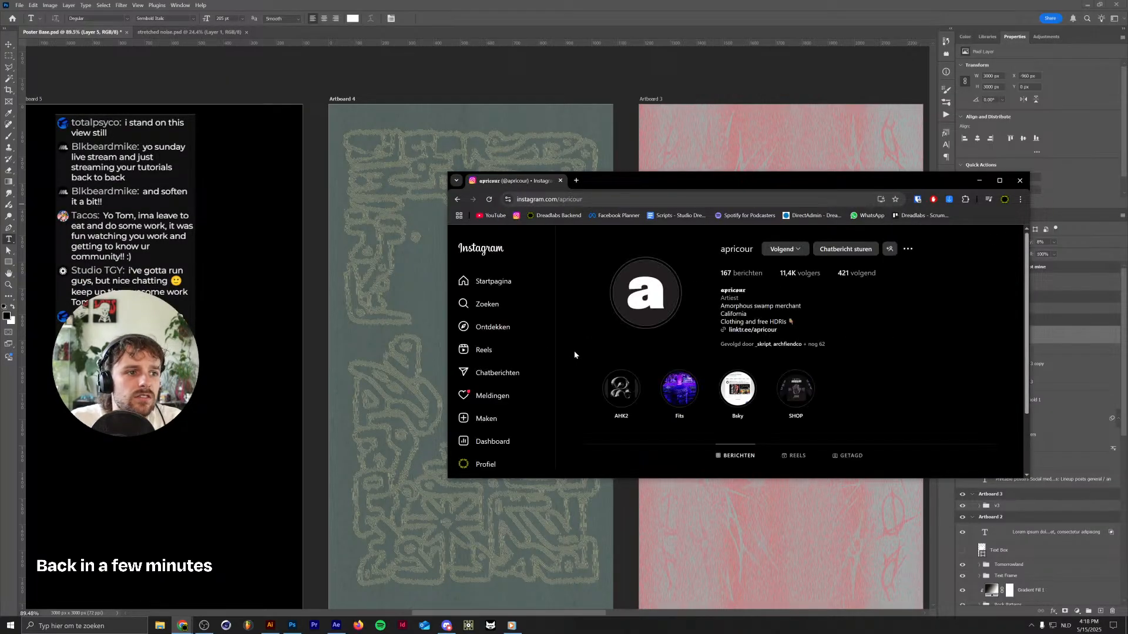
Browse the apricour profile's post grid and view the ARG Rave Disk post with the black chrome lettering
scroll(575, 354, down, 5)
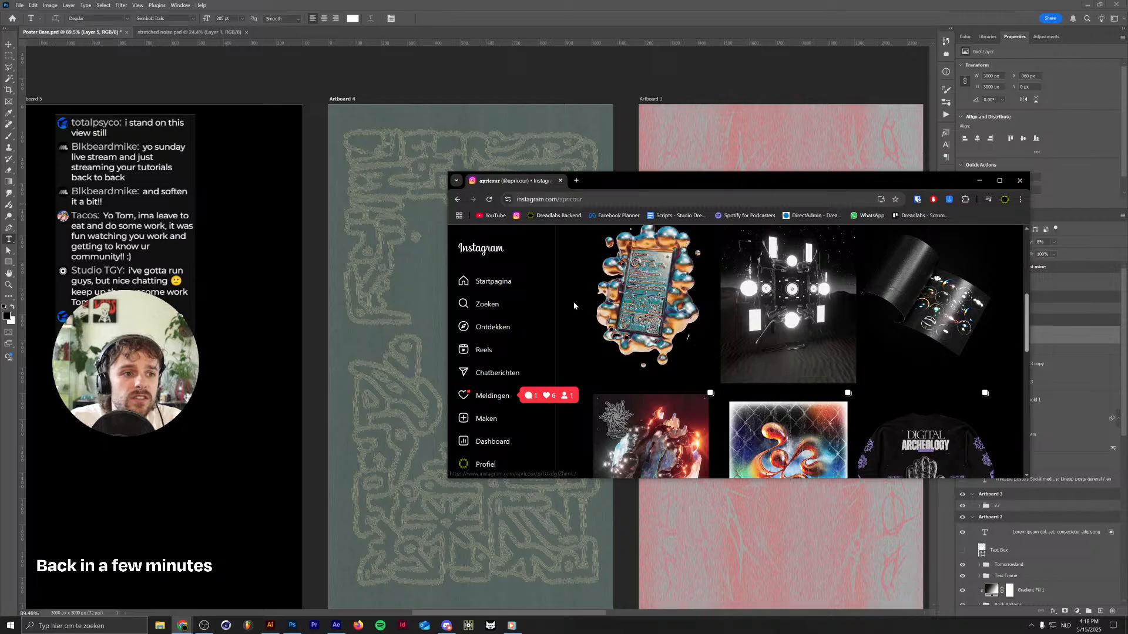
scroll(573, 305, down, 5)
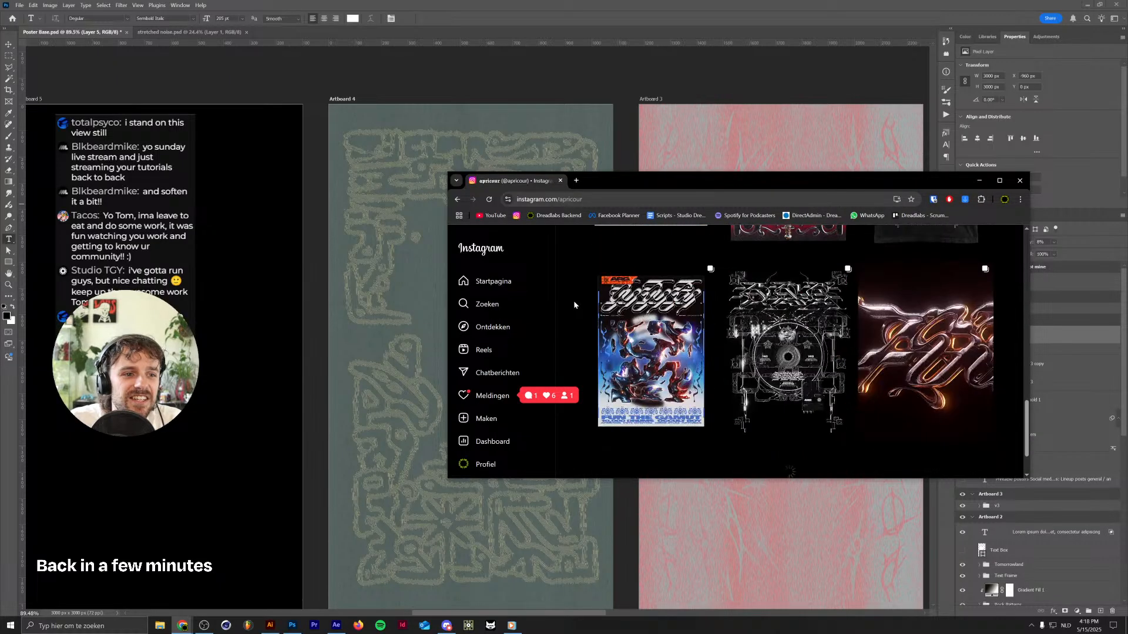
scroll(577, 349, up, 1)
click(633, 351)
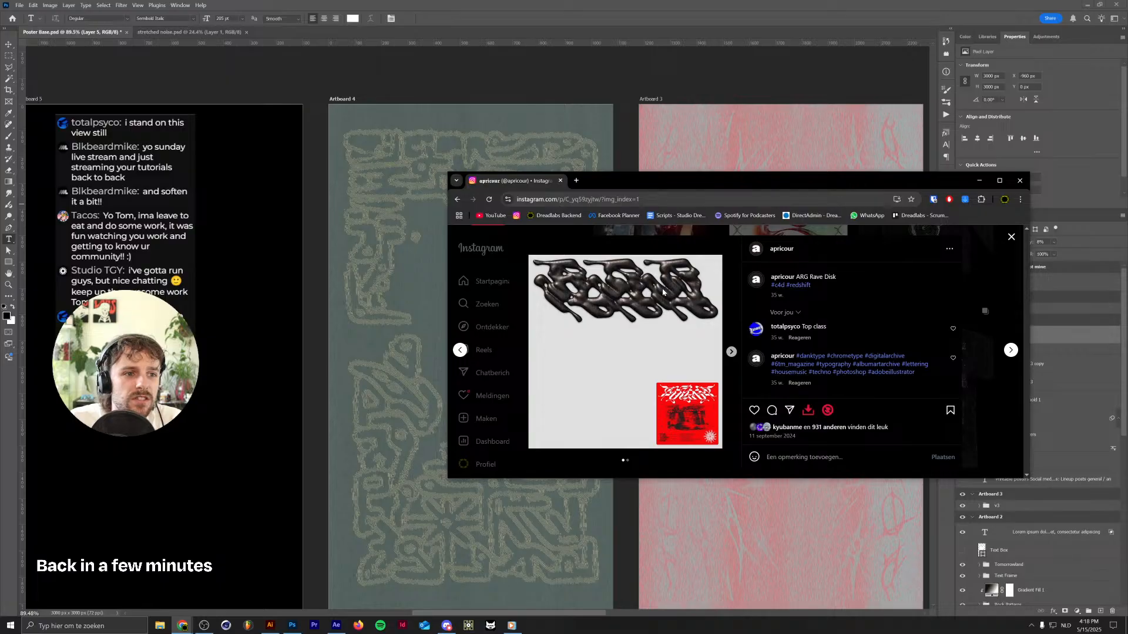
click(1011, 237)
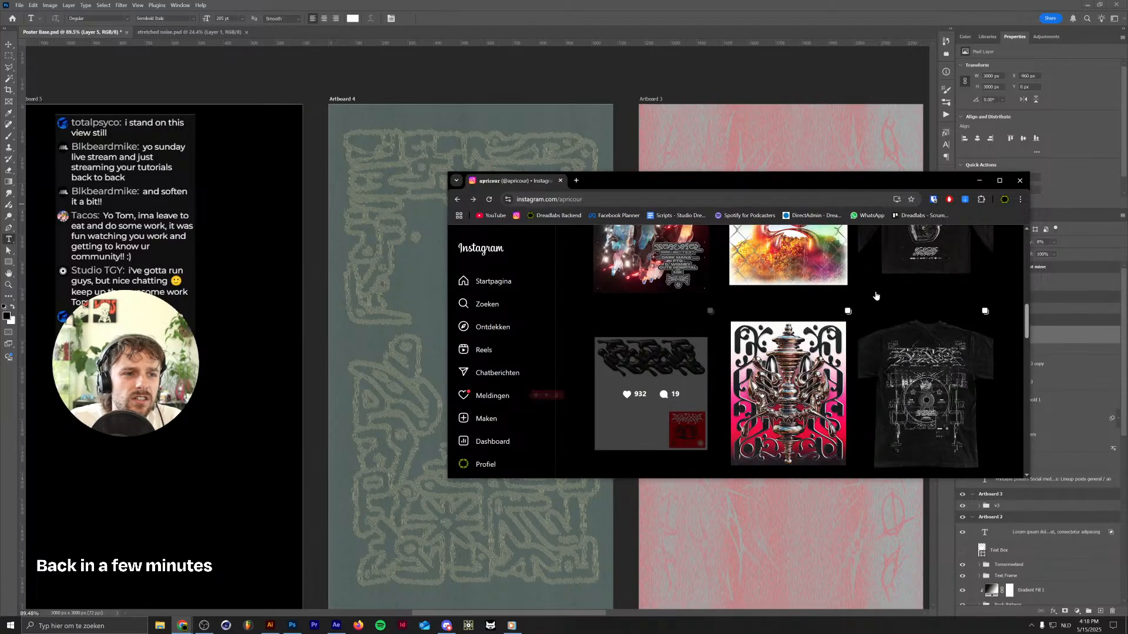
Open the profile's "Original AI artwork" post at its second image and maximize the browser window
scroll(592, 382, down, 2)
scroll(592, 381, up, 3)
scroll(592, 382, down, 2)
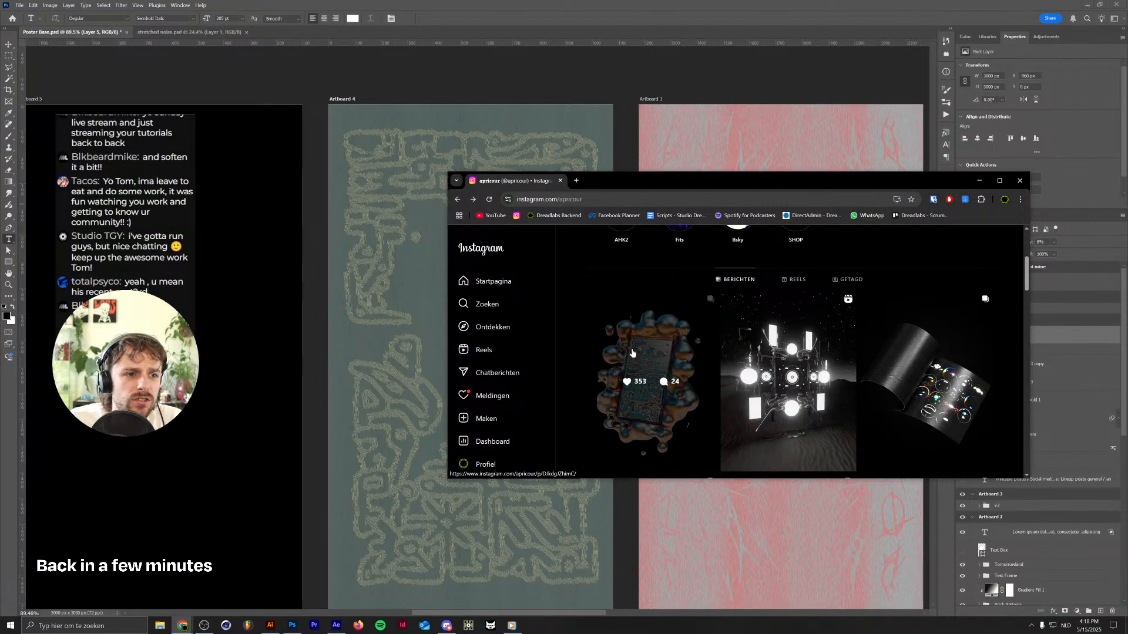
click(699, 353)
click(707, 351)
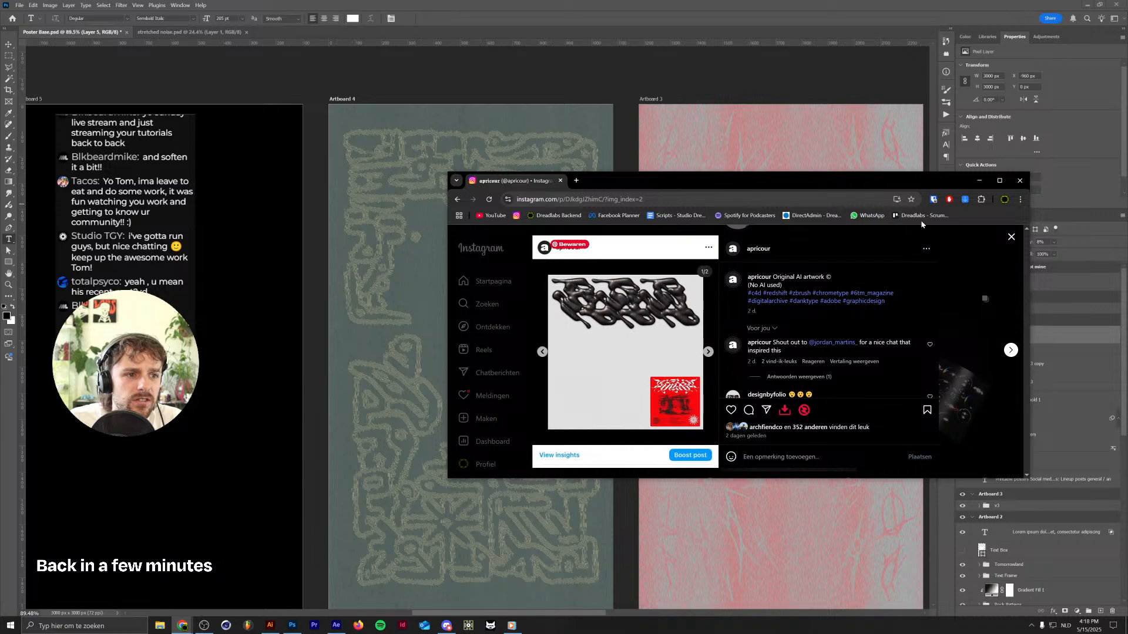
click(998, 182)
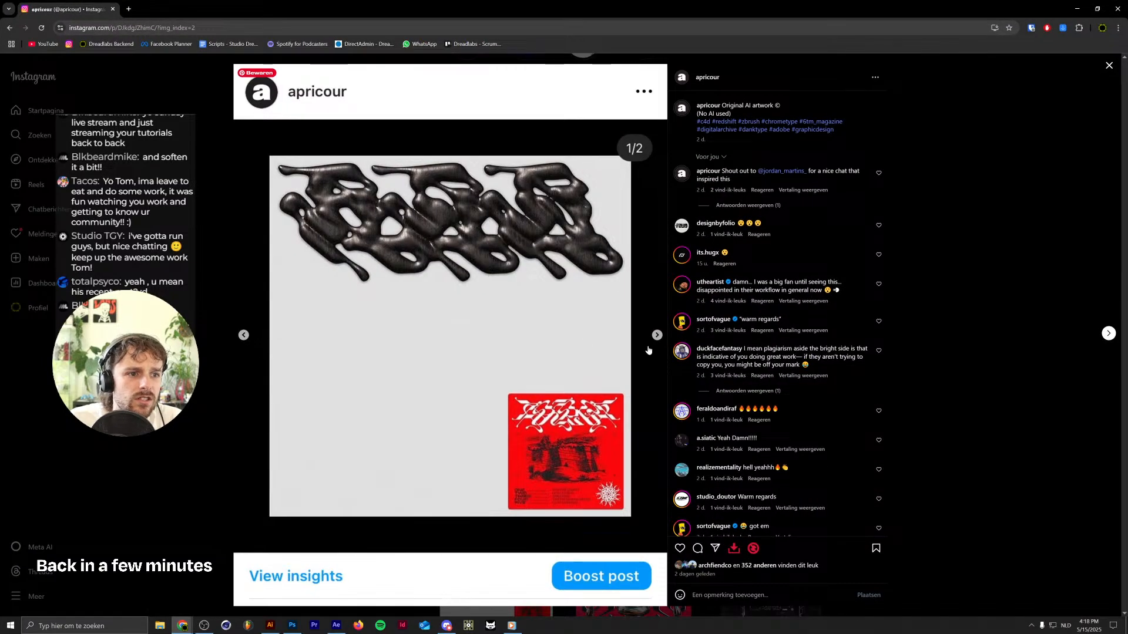
Examine the post's kevlarestudio poster image and read the e-mail exchange about the generated logo
click(656, 336)
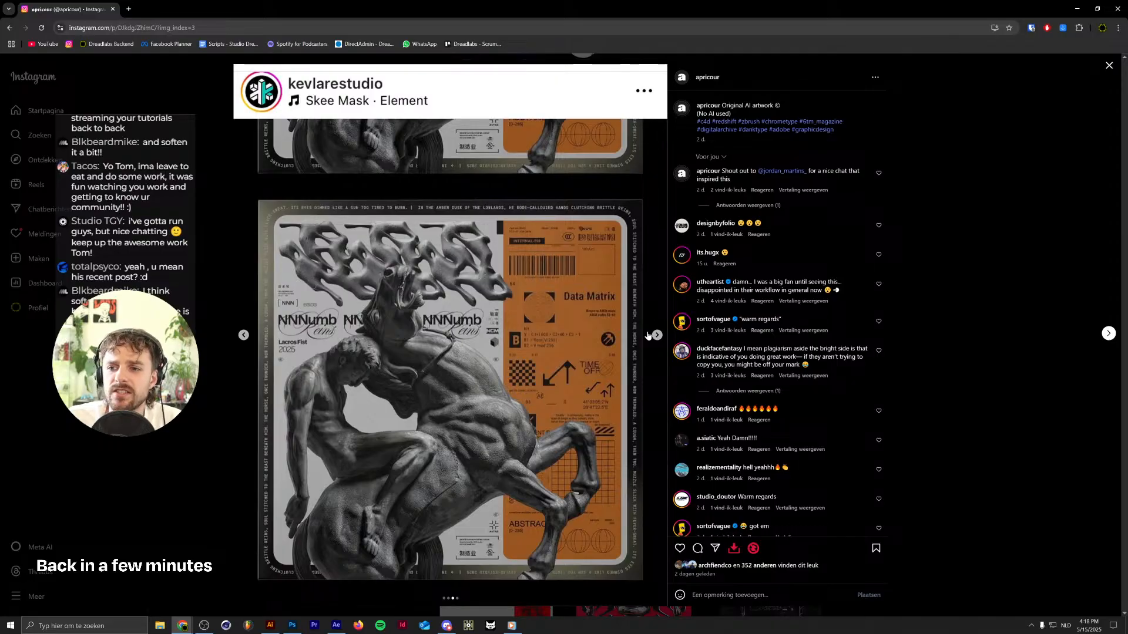
click(658, 336)
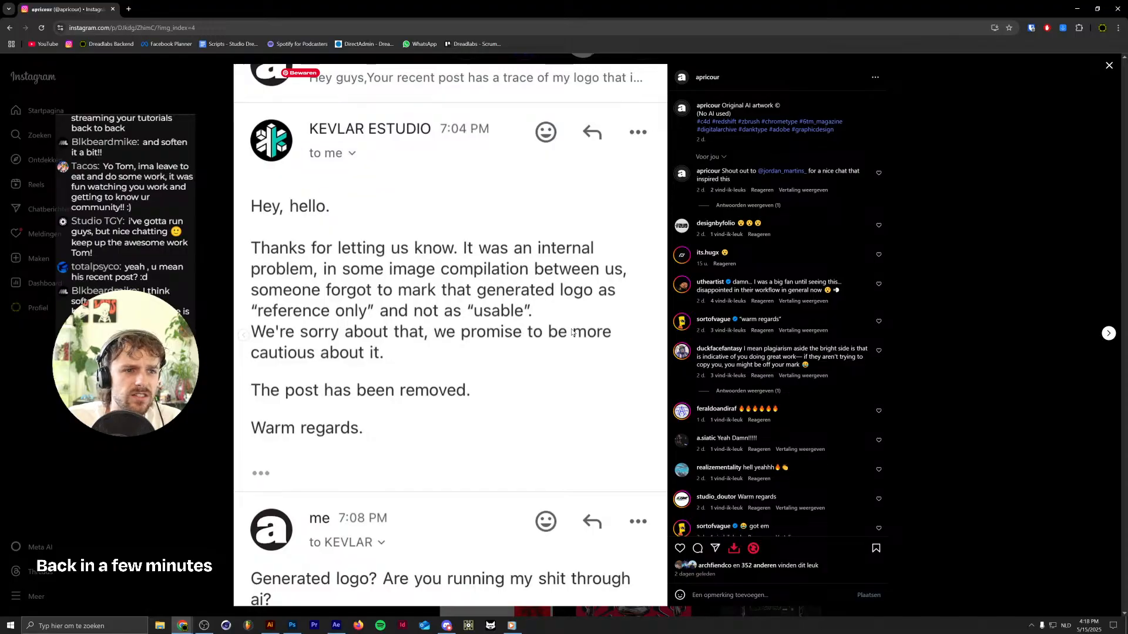
click(247, 336)
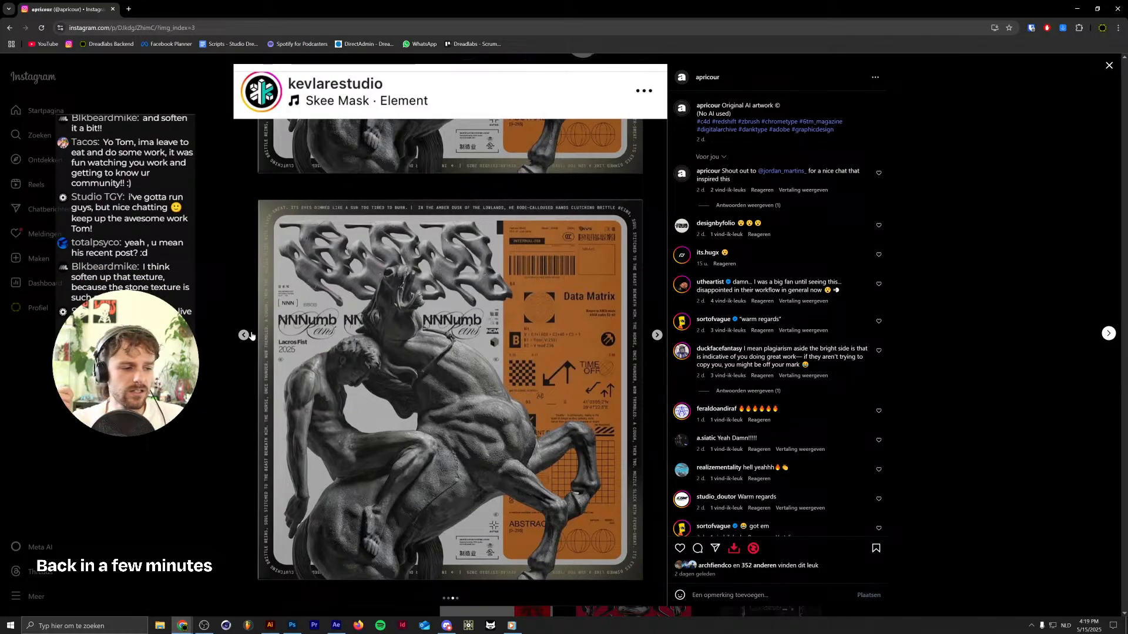
click(657, 336)
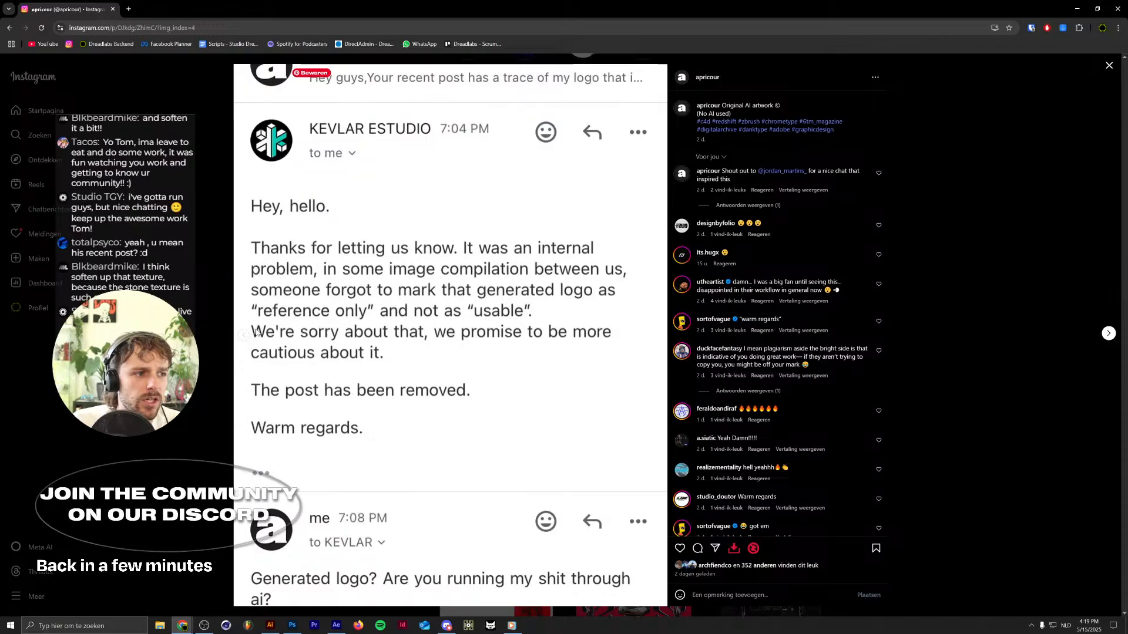
click(242, 335)
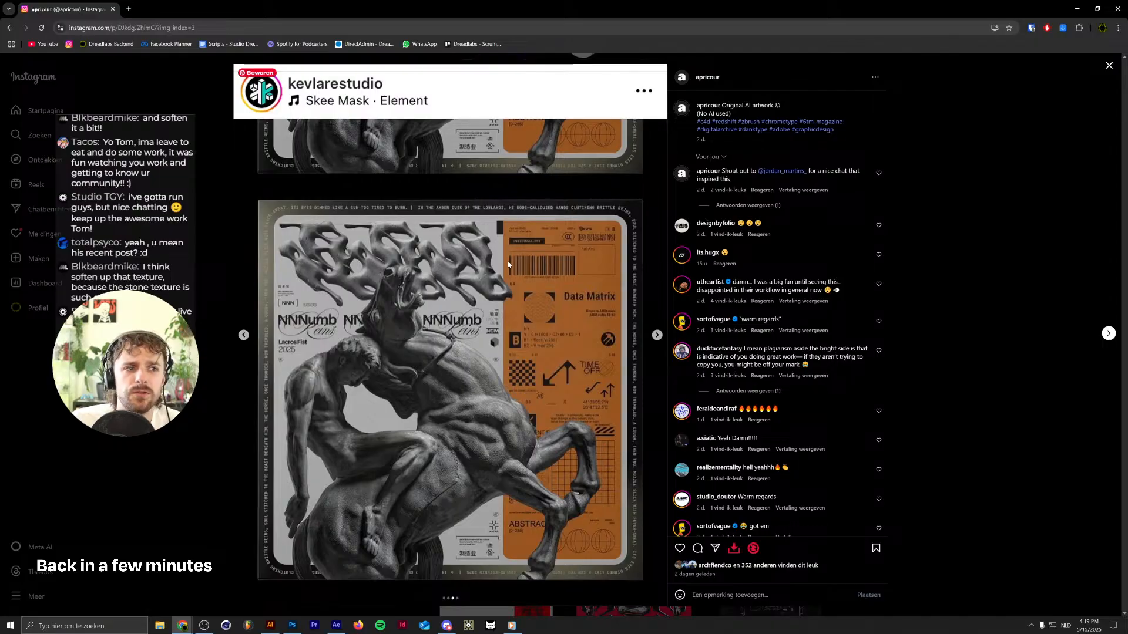
Compare the original chrome lettering with the kevlarestudio poster's lettering, and return to the post's first image
click(243, 334)
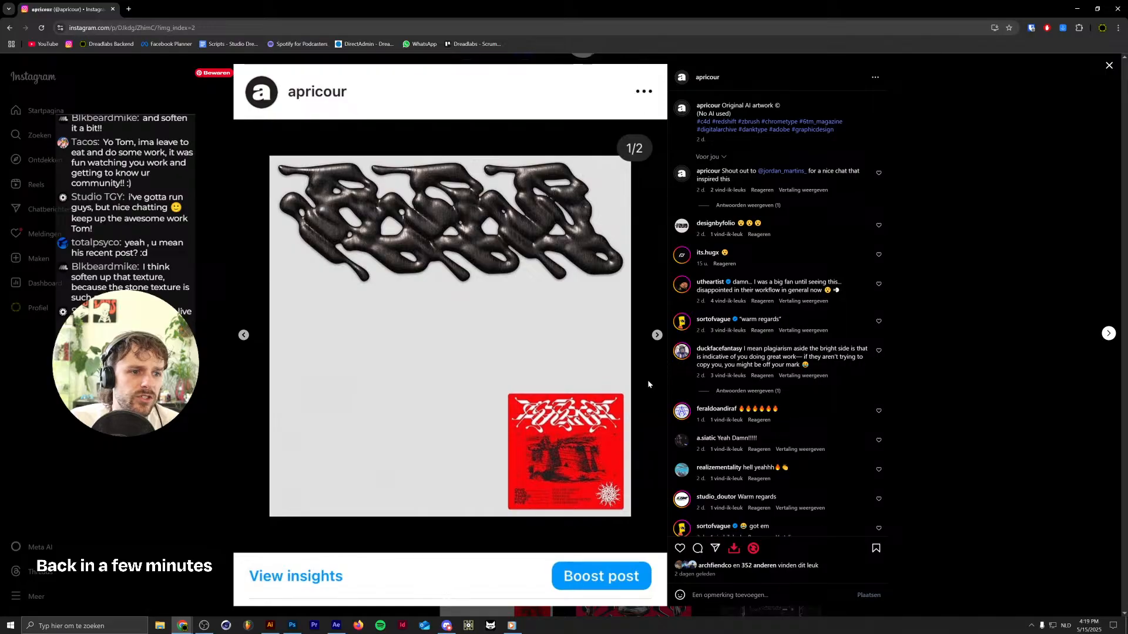
click(657, 335)
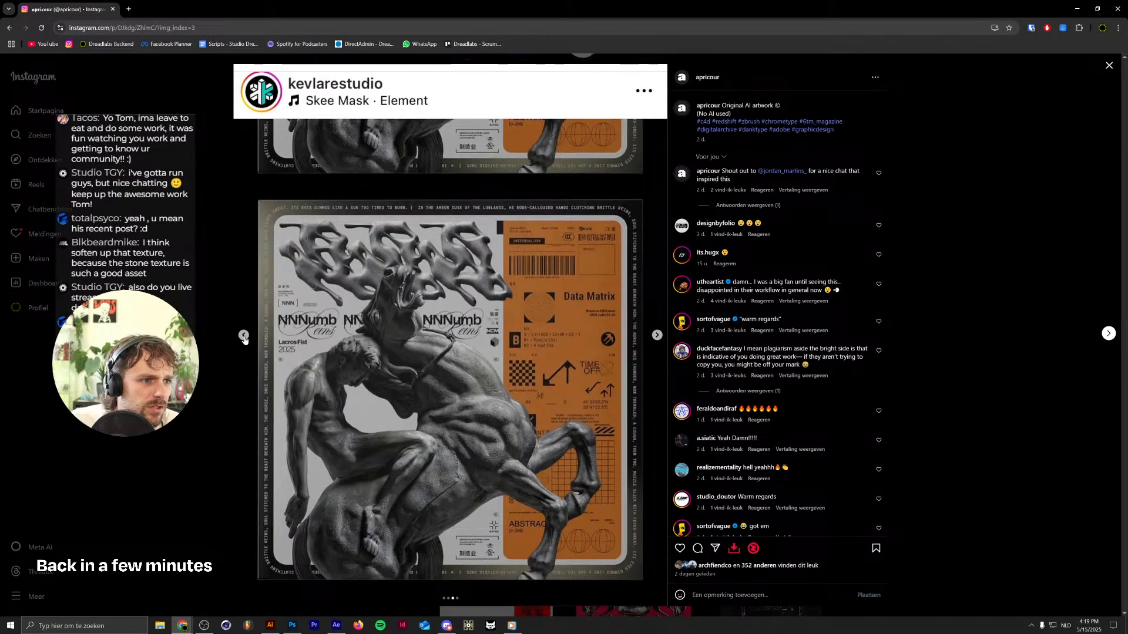
click(243, 336)
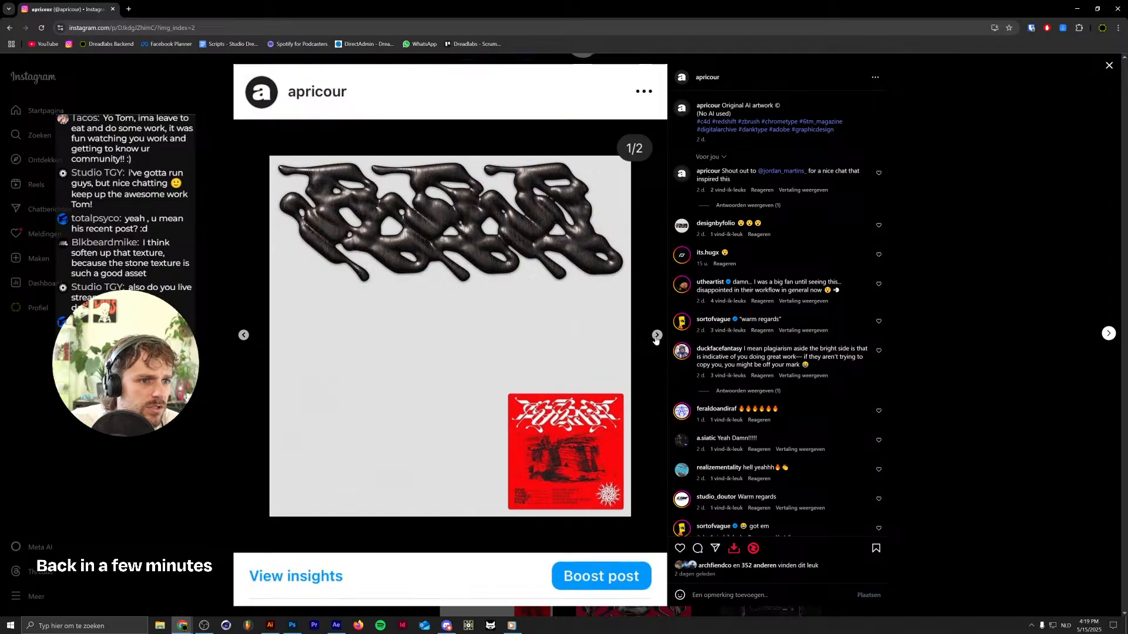
click(656, 336)
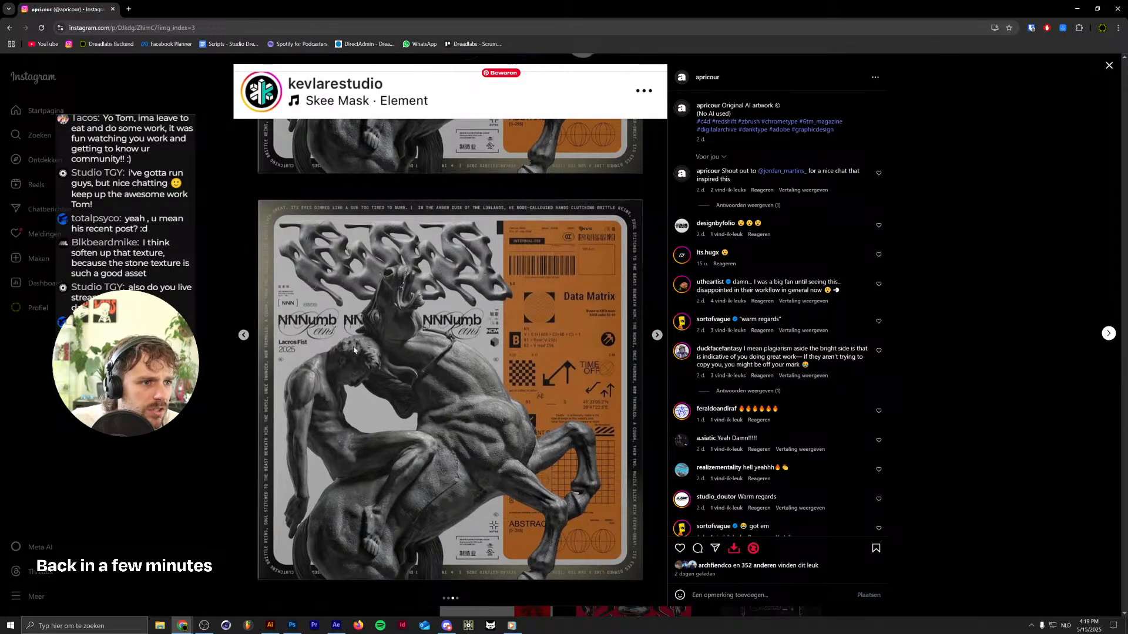
click(244, 336)
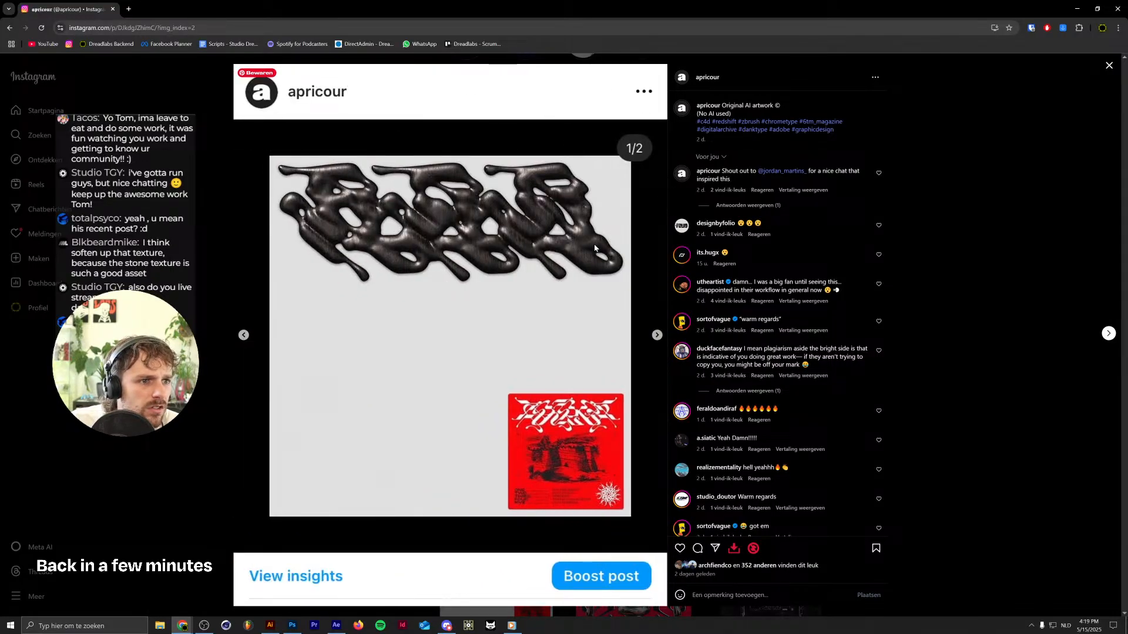
click(656, 336)
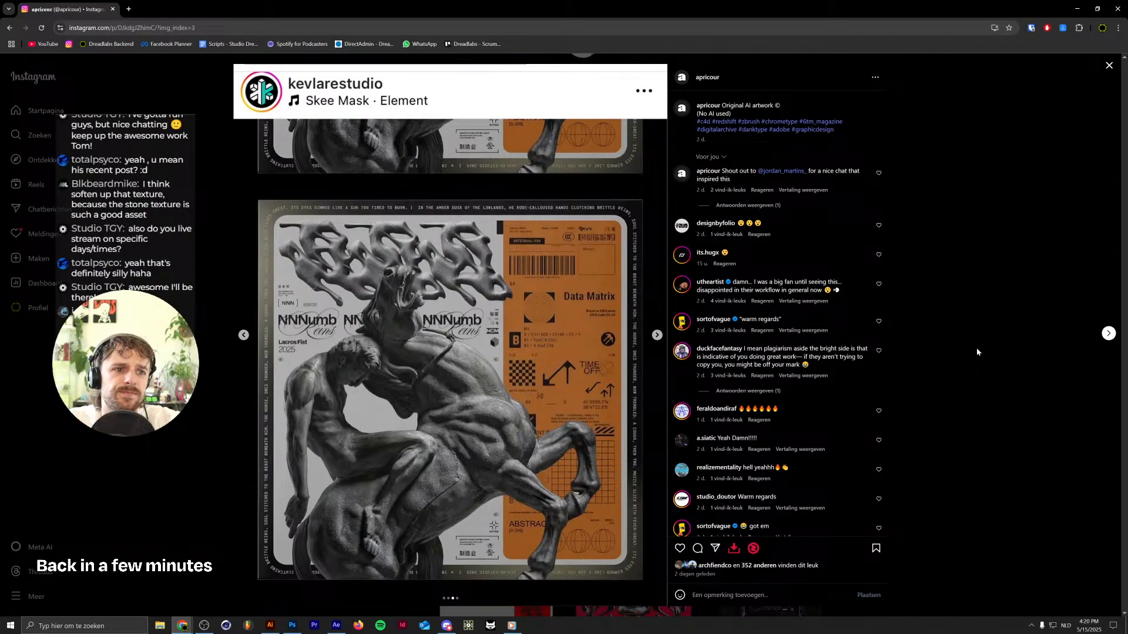
click(244, 336)
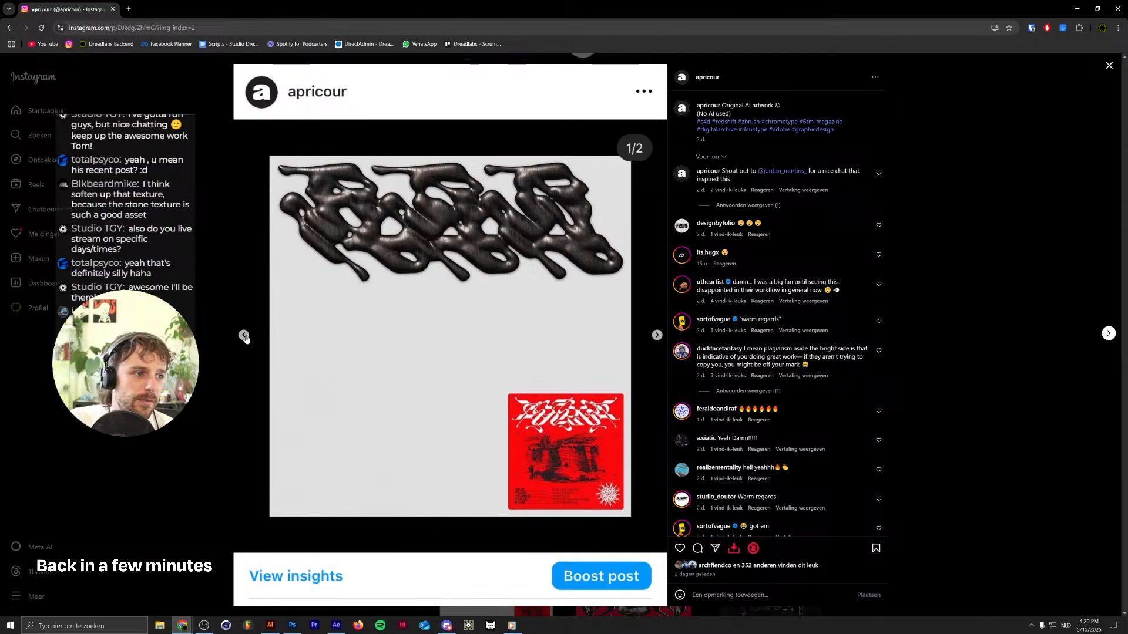
click(244, 336)
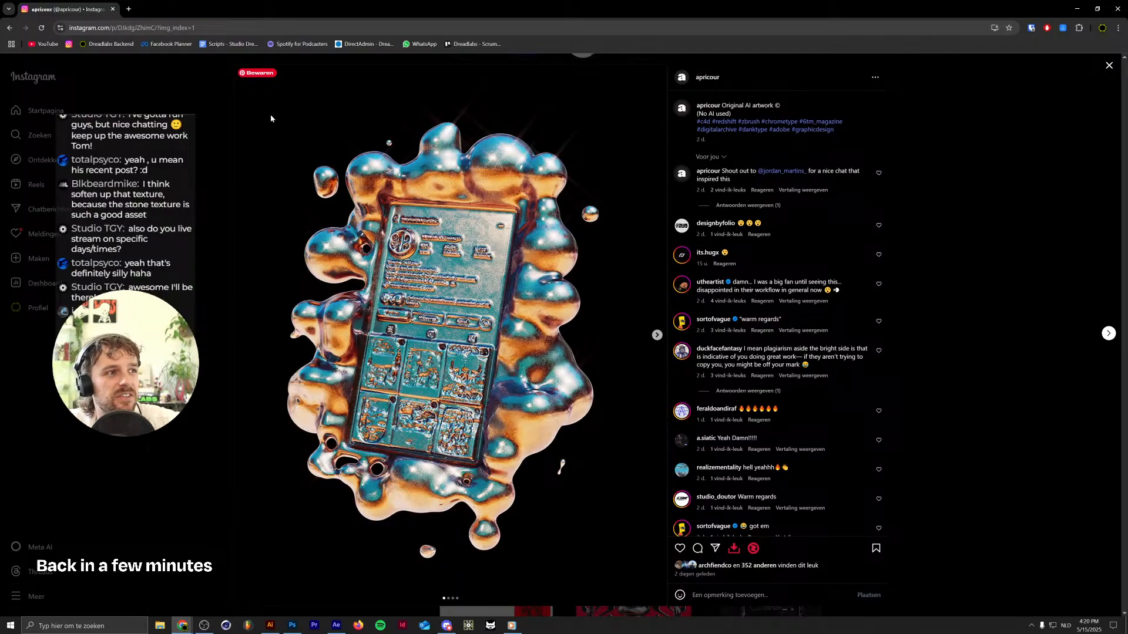
Close the Instagram post and bring up the Pinterest window with the Moodboard 2025 board
click(955, 279)
click(293, 625)
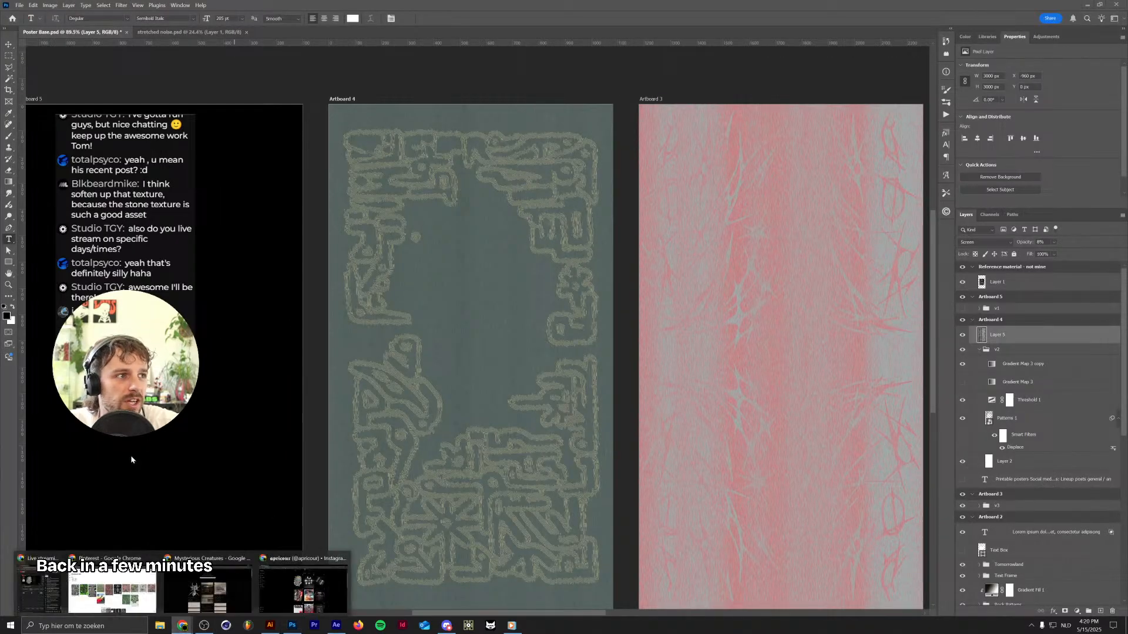
click(112, 588)
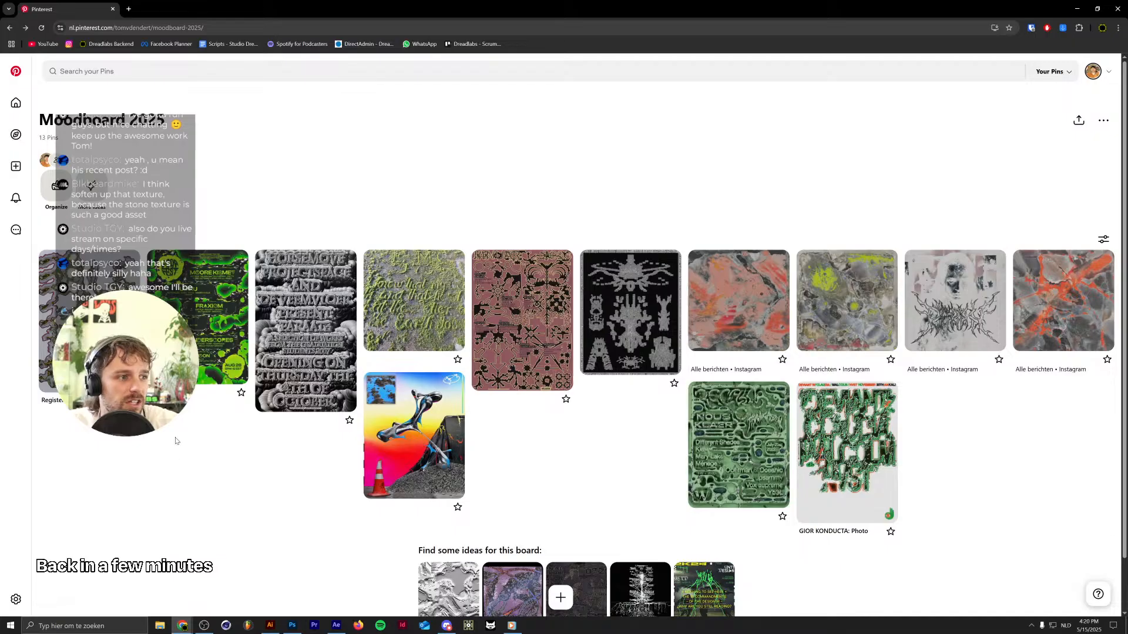
Open the Ecopunk circuit-board collage pin from the green poster pin's related ideas and save it to Moodboard 2025
click(771, 452)
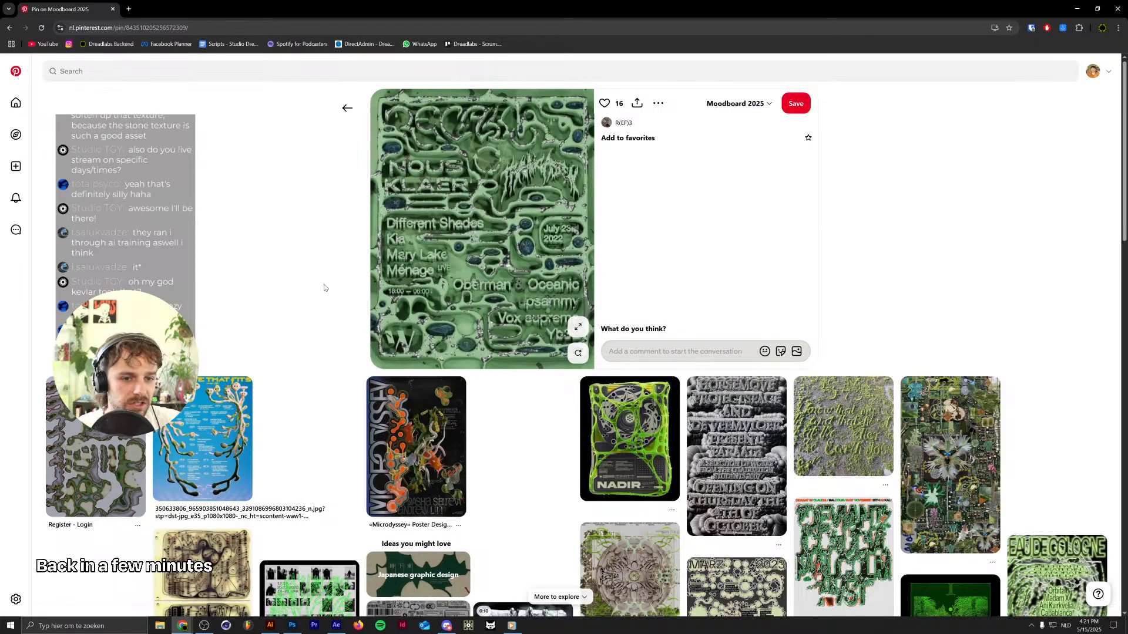
click(963, 464)
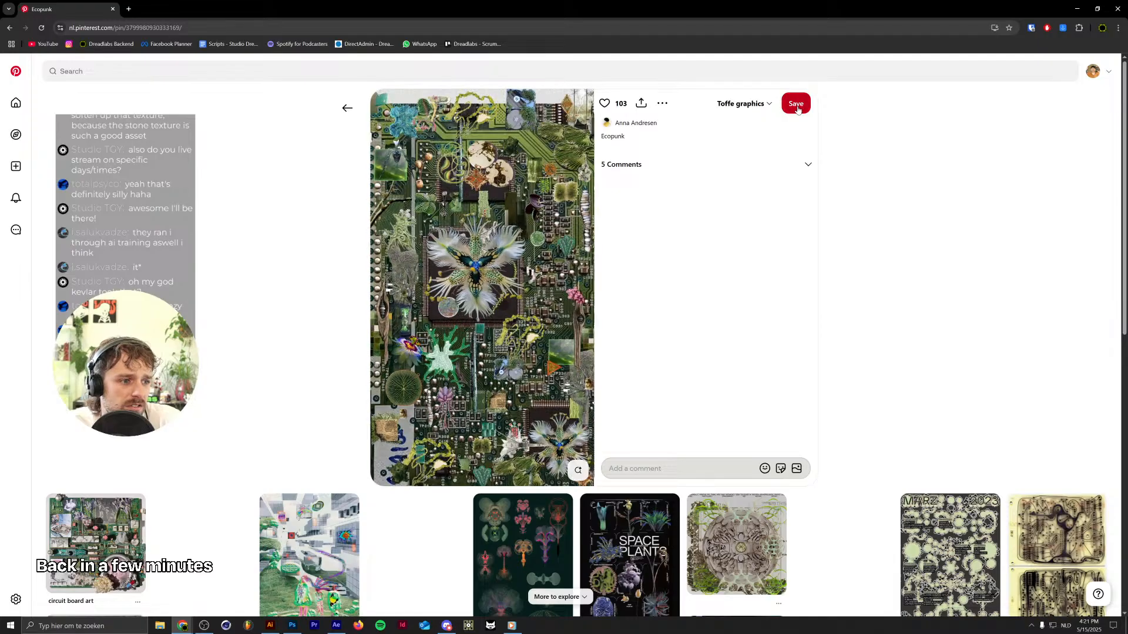
click(749, 104)
scroll(778, 268, down, 3)
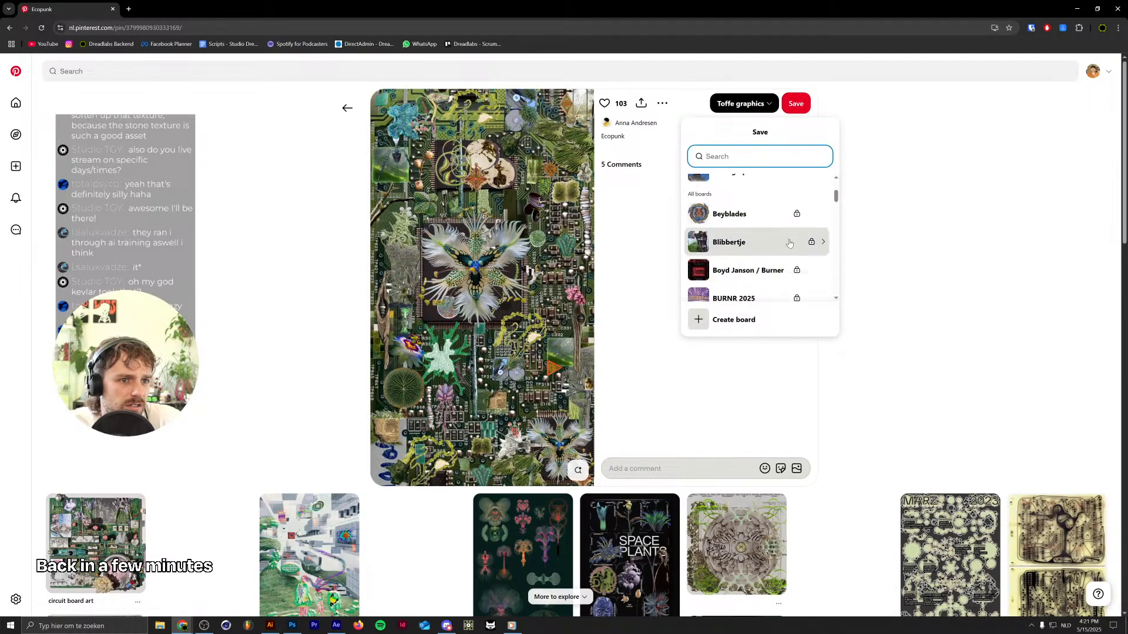
scroll(787, 247, up, 3)
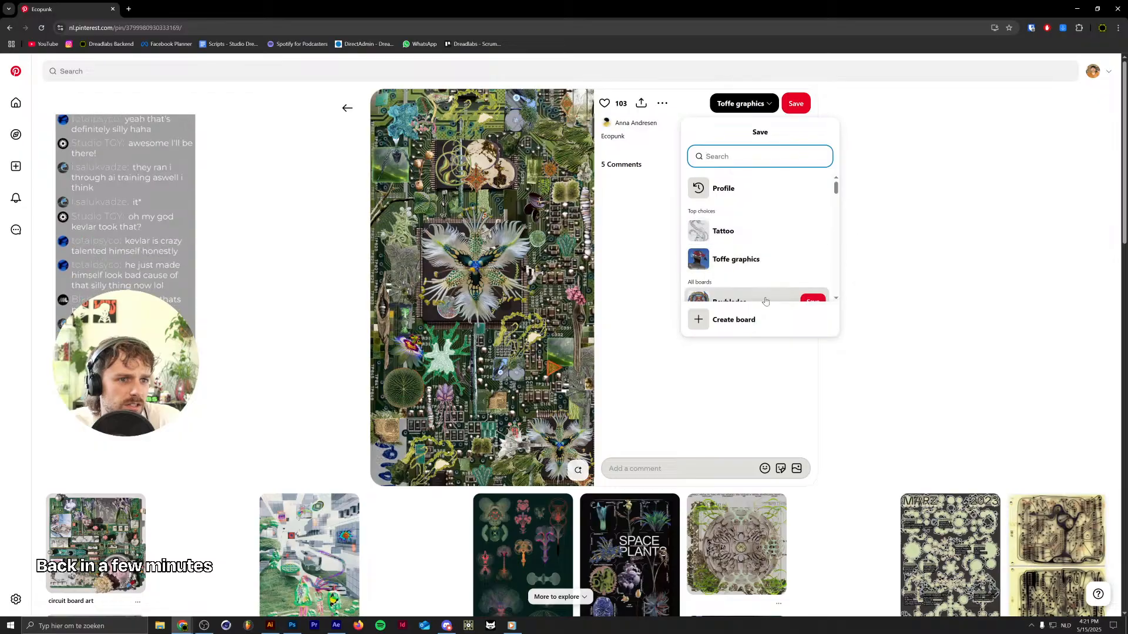
scroll(790, 246, down, 1)
scroll(789, 247, down, 10)
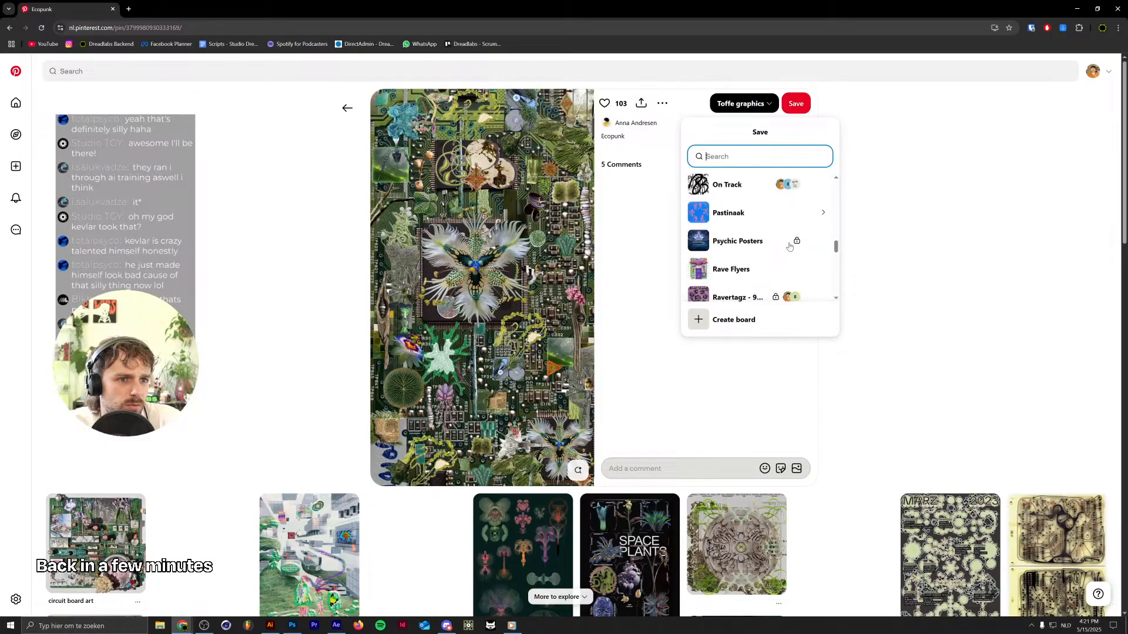
text(moodb)
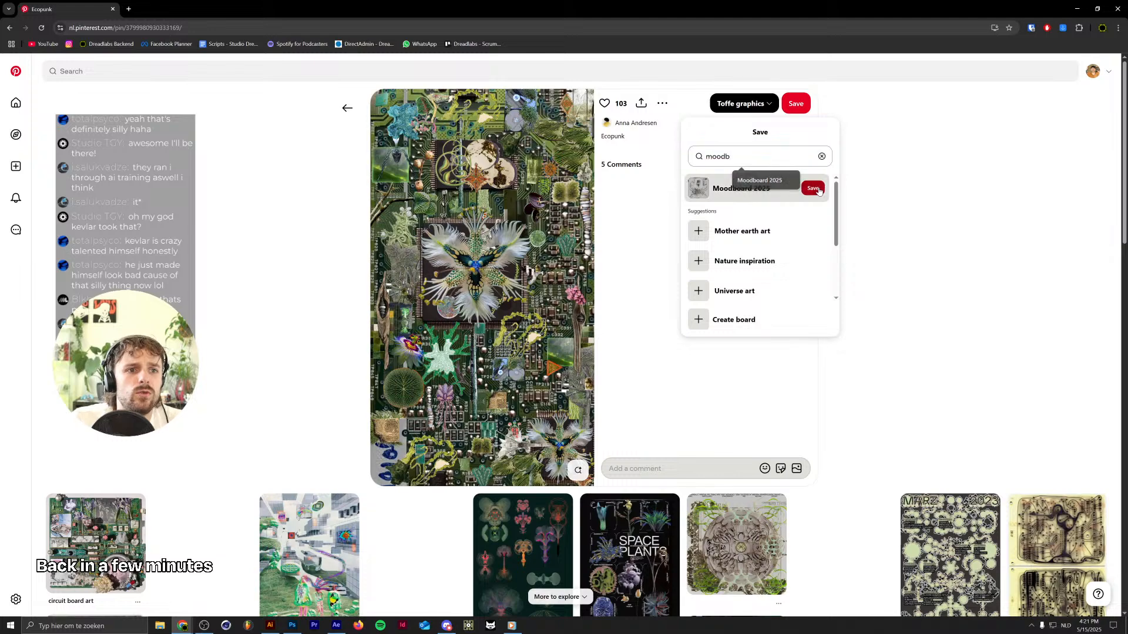
click(809, 189)
Return to the Moodboard 2025 board and switch to the Poster Base document in Photoshop
click(344, 110)
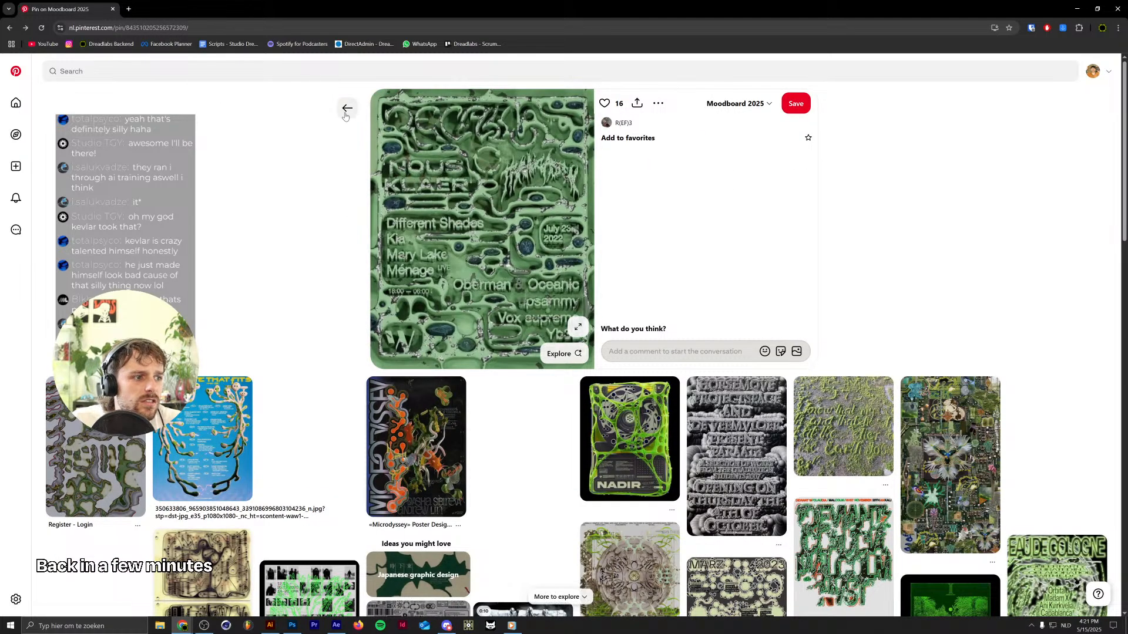
click(346, 108)
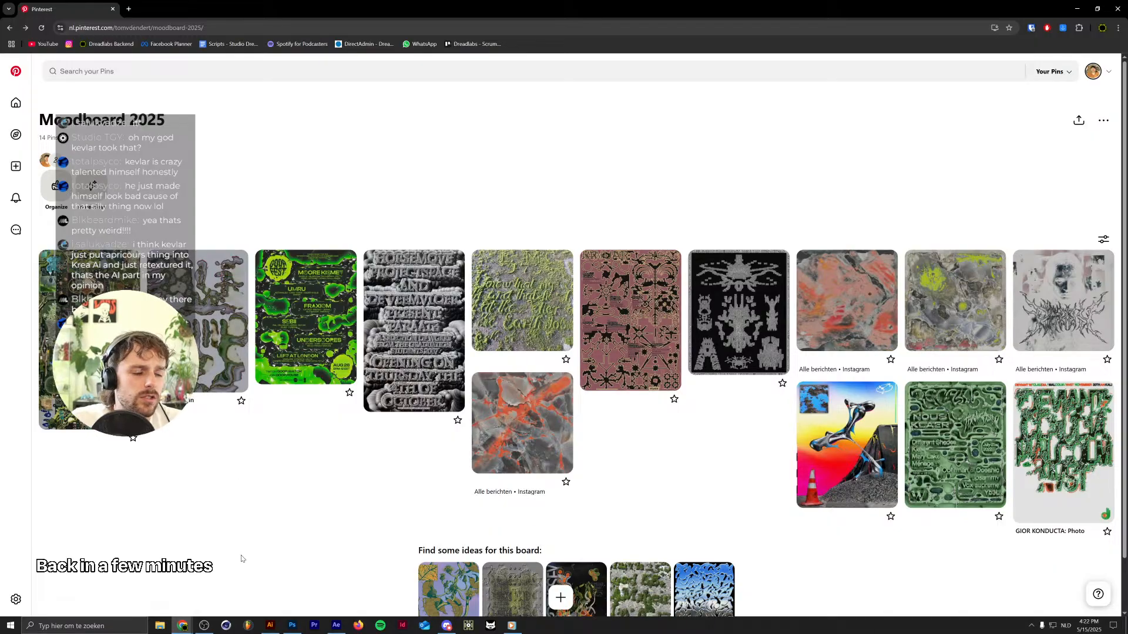
click(289, 627)
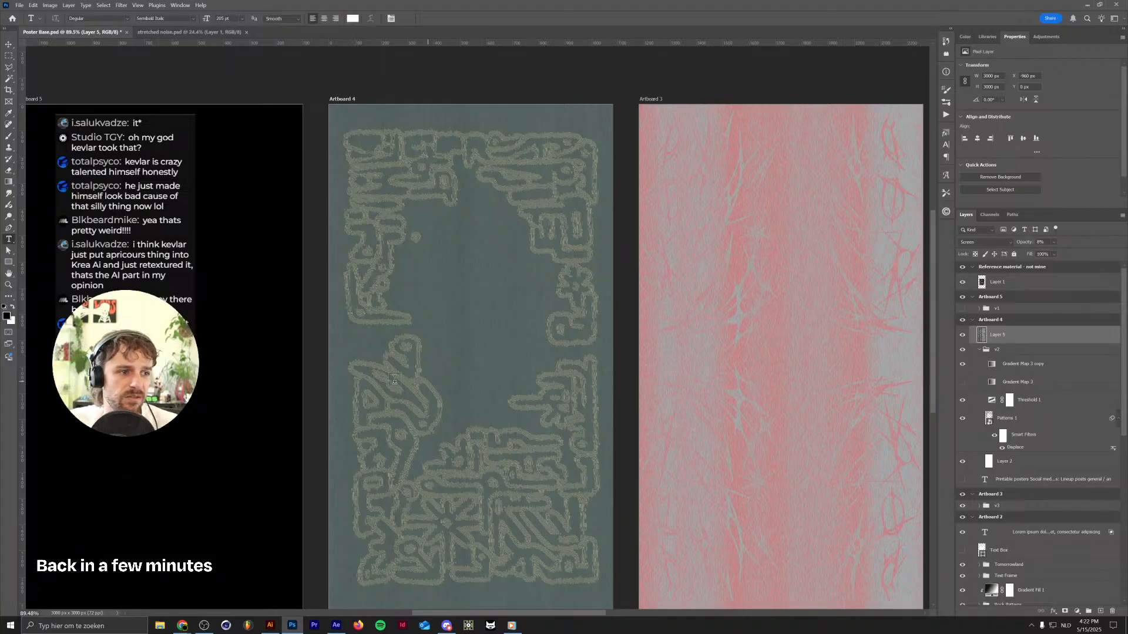
Examine the tribal line pattern and stretched-noise texture on Artboard 4 up close and beside the neighbouring artboards
scroll(399, 383, up, 10)
scroll(416, 379, down, 5)
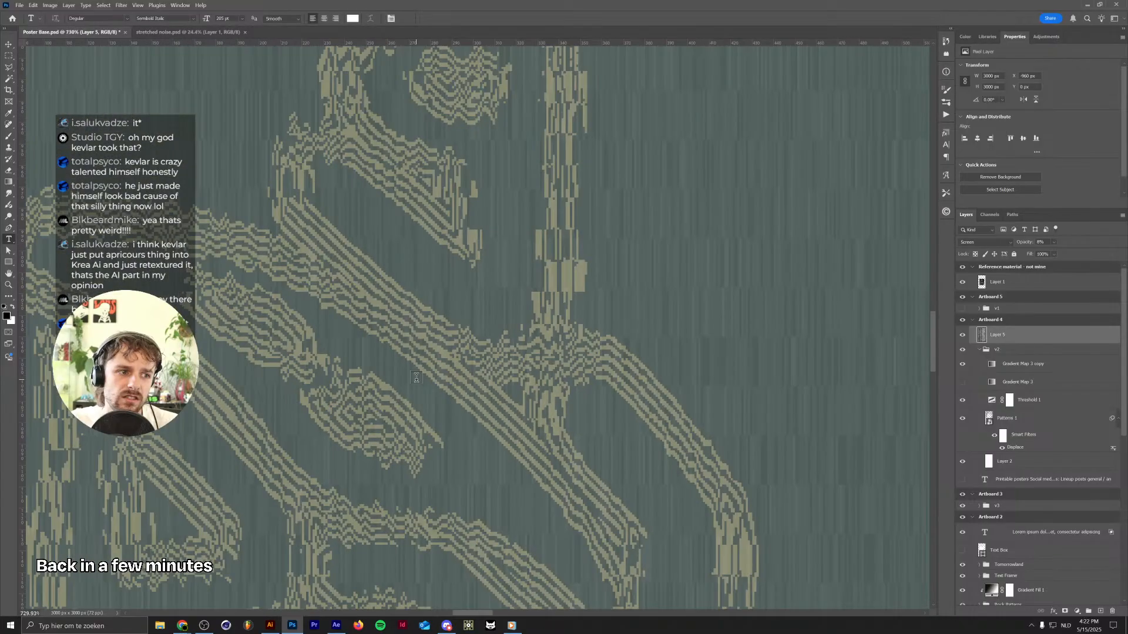
scroll(416, 379, down, 8)
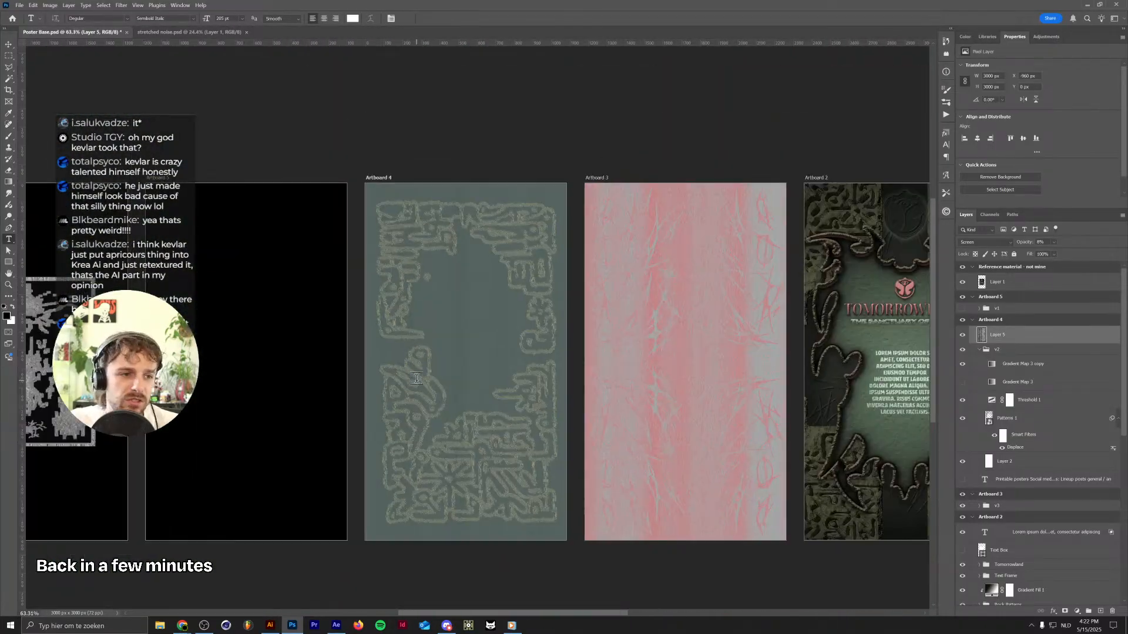
scroll(416, 378, up, 2)
scroll(436, 357, up, 2)
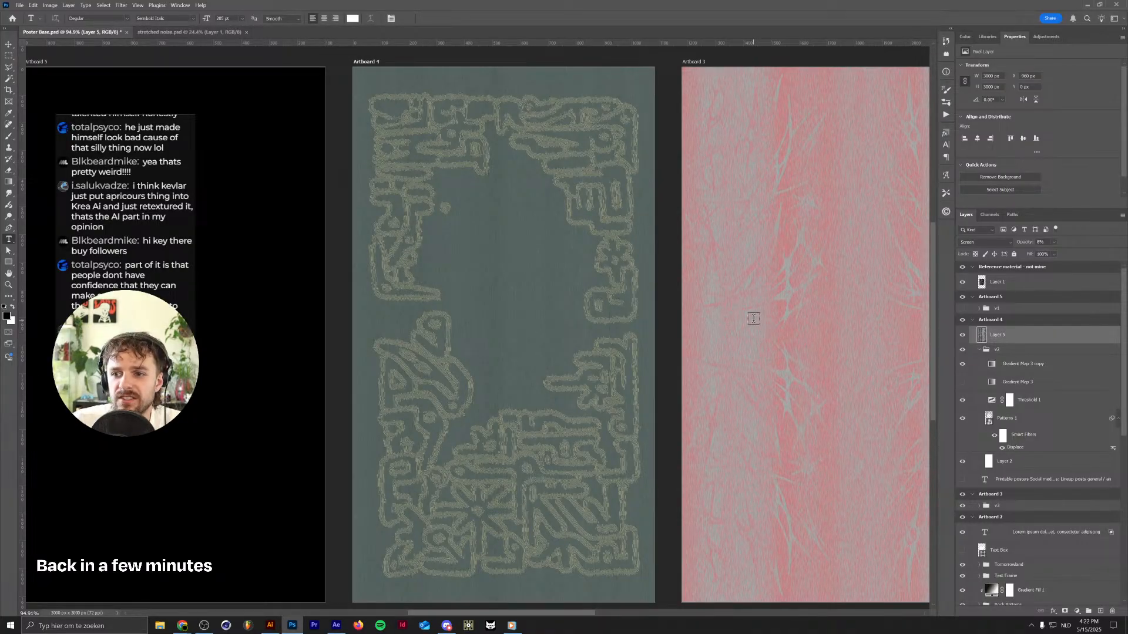
scroll(491, 271, up, 1)
scroll(492, 275, down, 3)
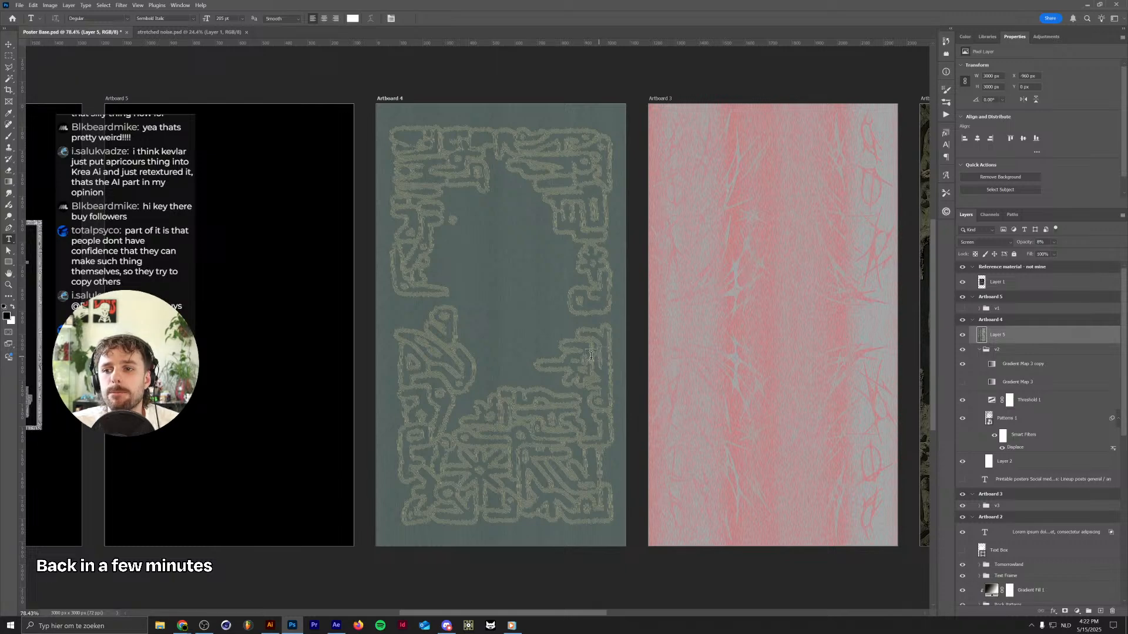
scroll(518, 361, up, 1)
scroll(518, 360, up, 1)
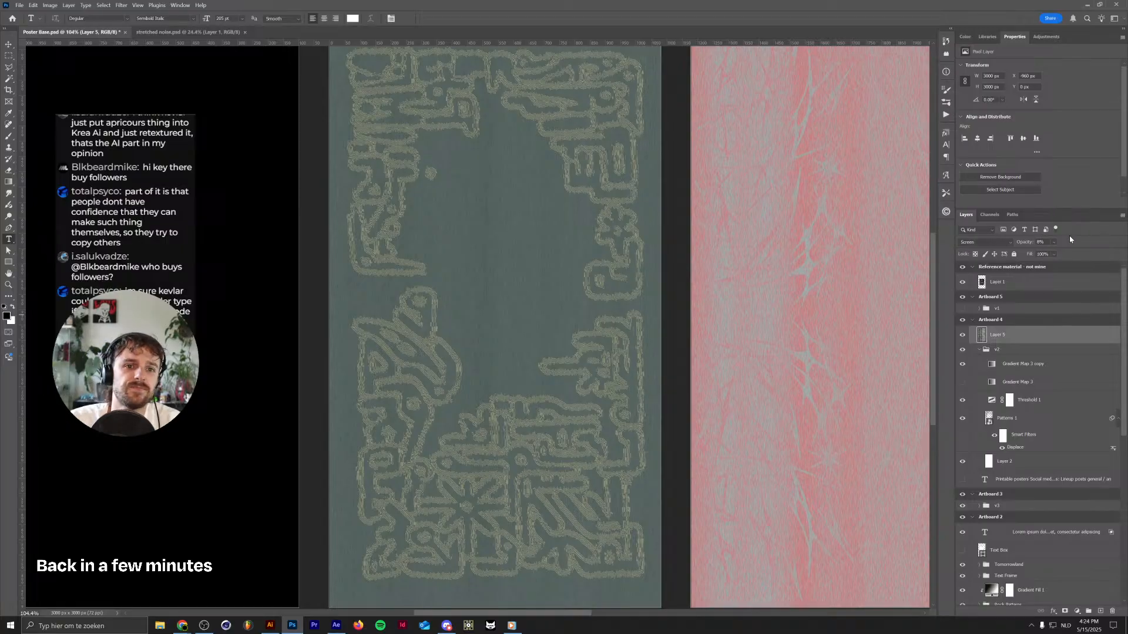
Set the opacity of Artboard 4's stretched-noise layer (Layer 5) to 10% and check the texture at several magnifications
click(1039, 242)
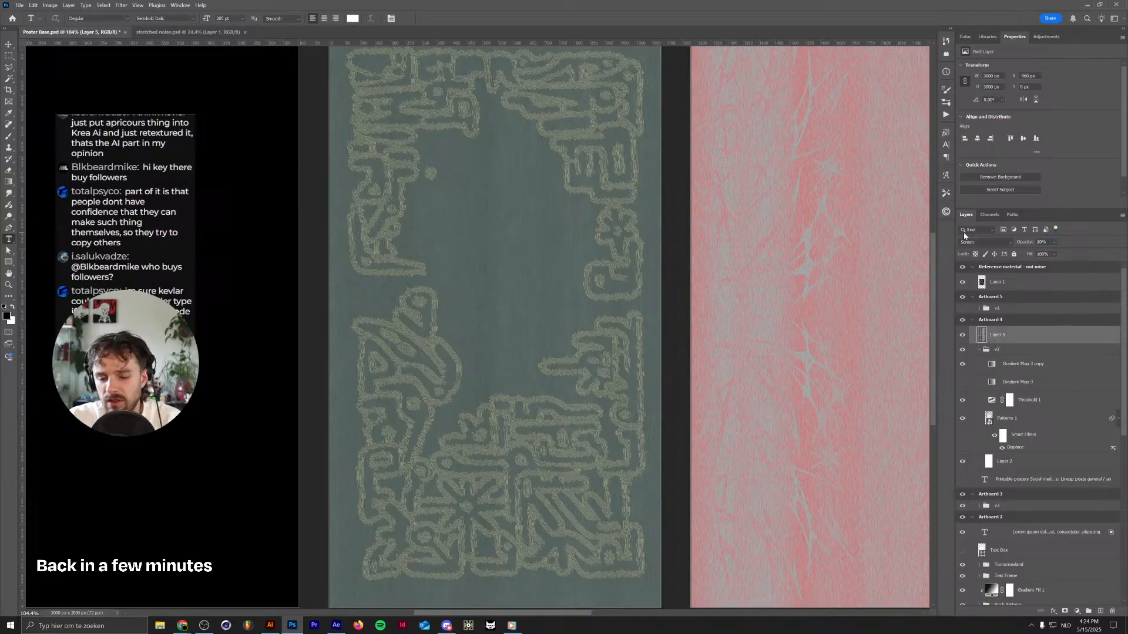
scroll(471, 241, up, 10)
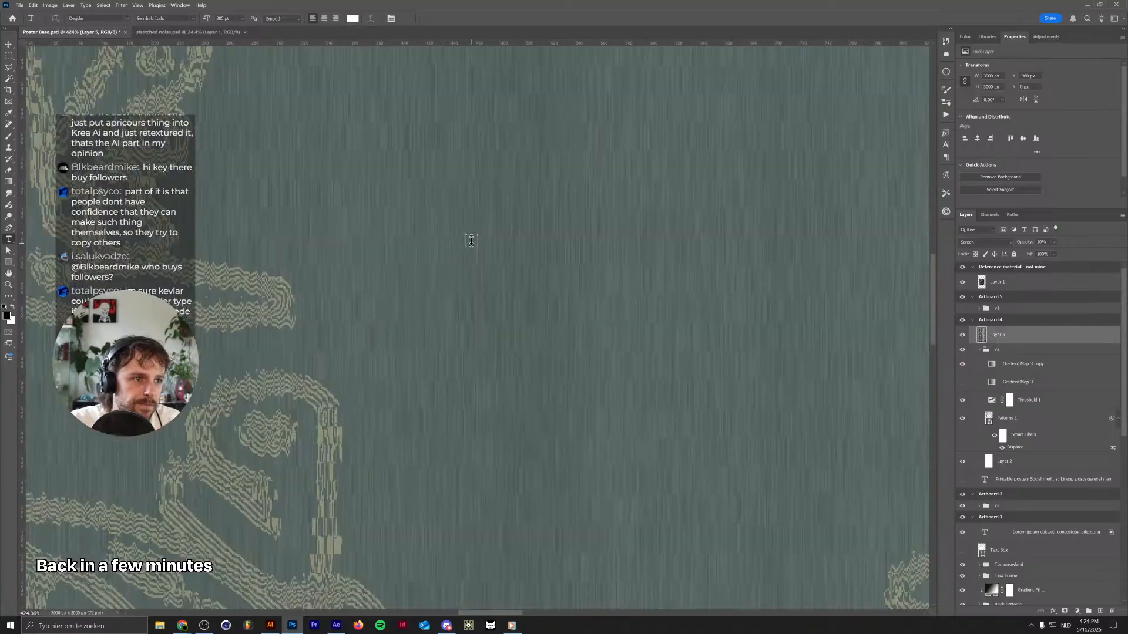
scroll(471, 241, down, 10)
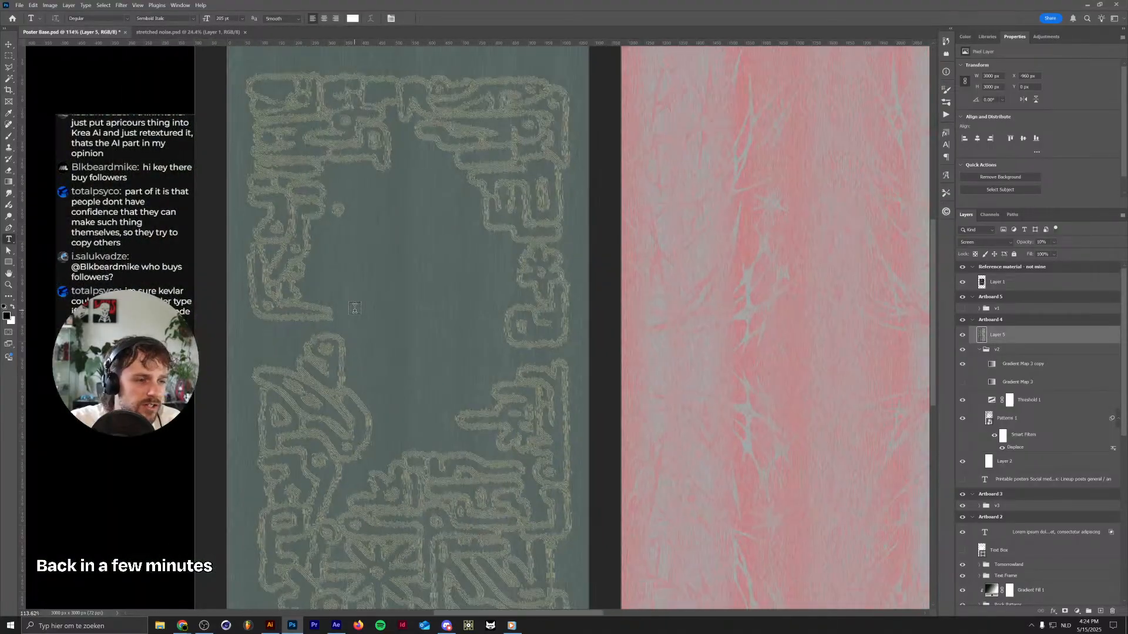
scroll(354, 308, down, 4)
scroll(373, 306, up, 2)
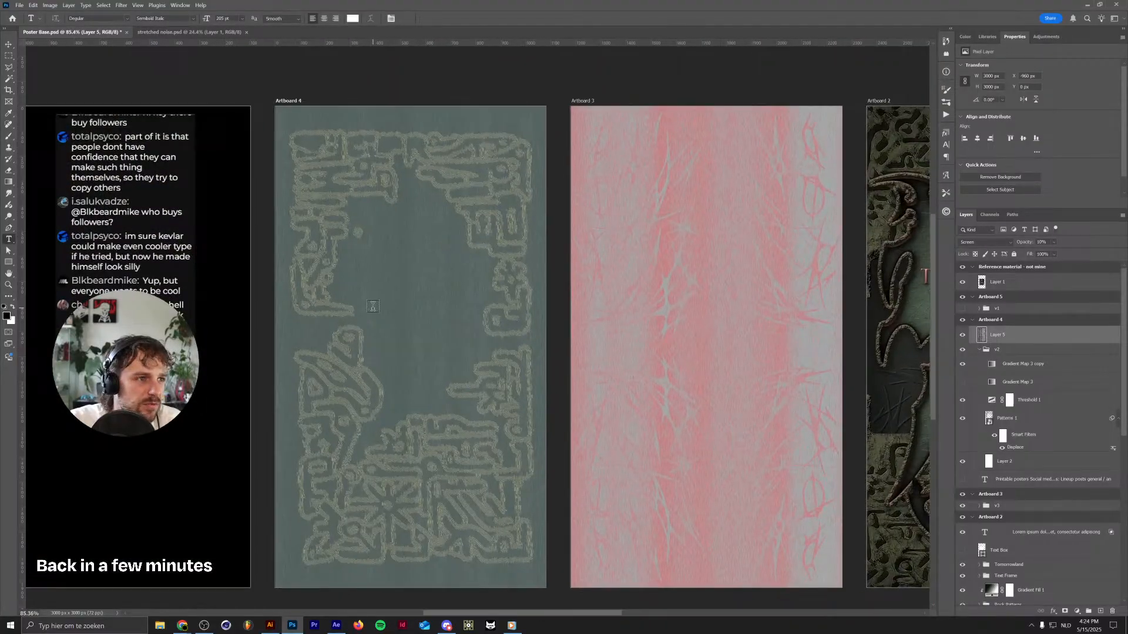
scroll(376, 306, up, 2)
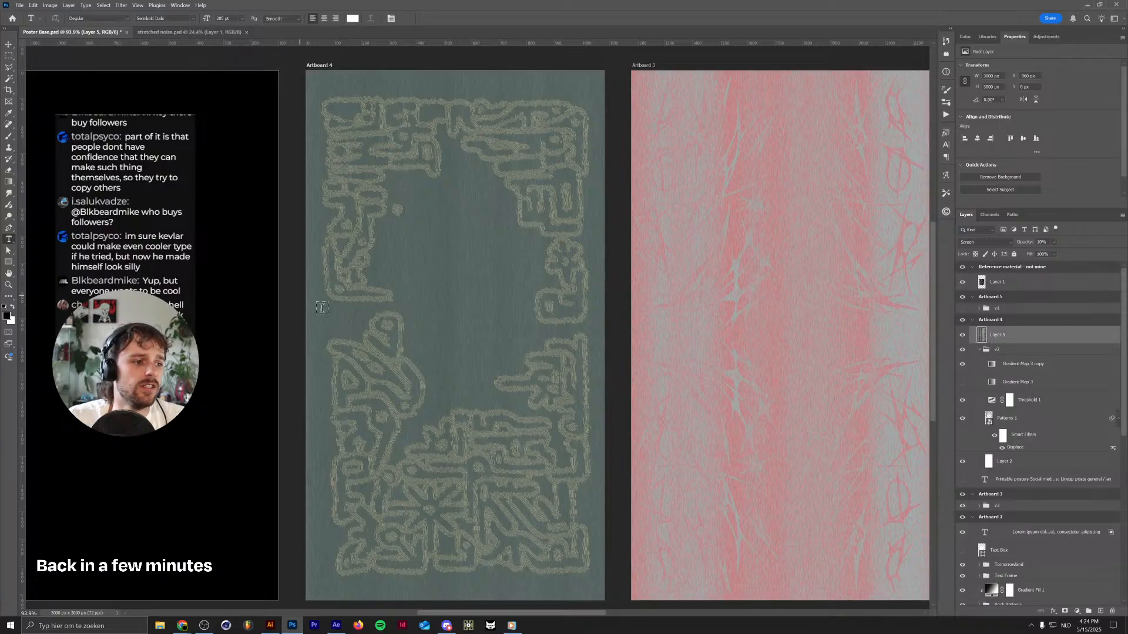
Apply a Gaussian Blur with a 0.5-pixel radius to Artboard 4's stretched-noise layer and review the whole poster
drag(391, 338, 312, 346)
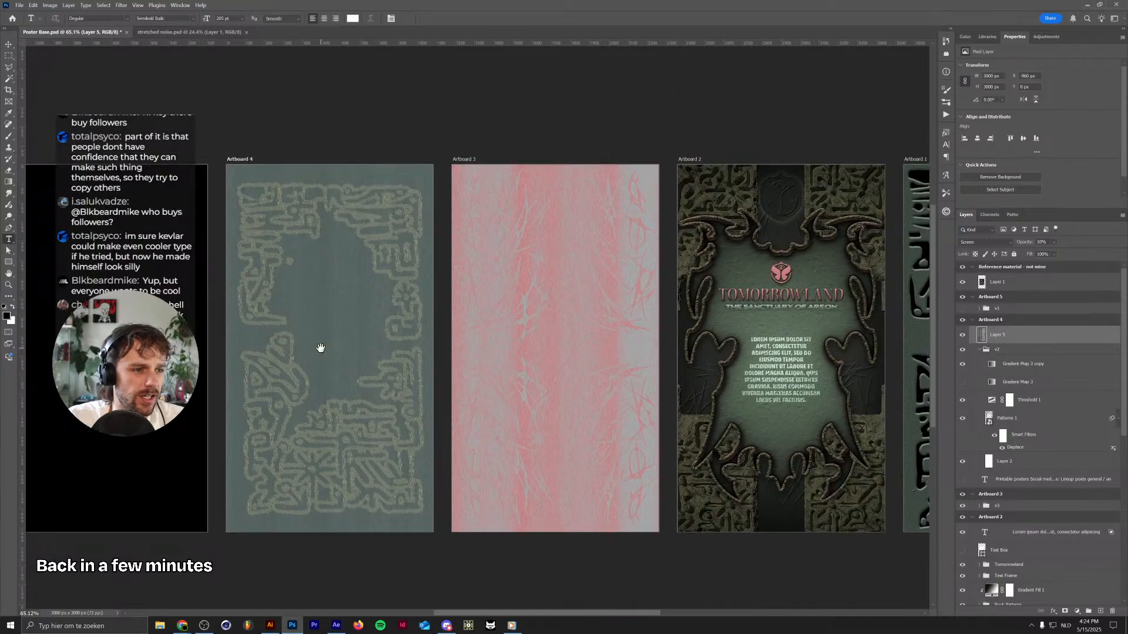
scroll(346, 372, up, 4)
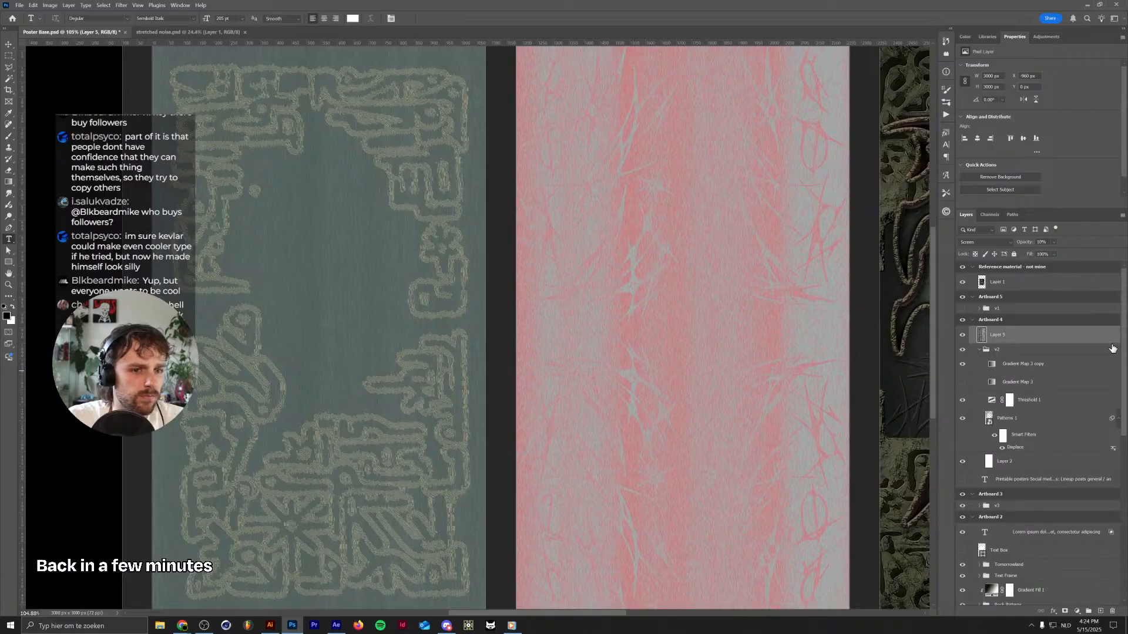
scroll(285, 309, up, 4)
scroll(285, 309, up, 2)
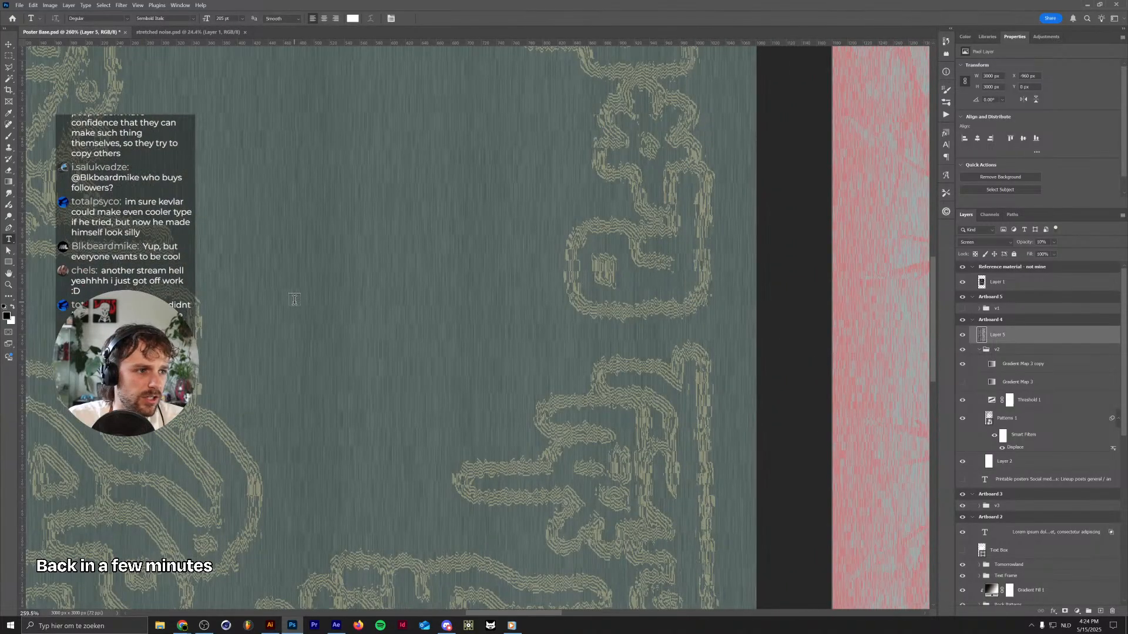
click(121, 4)
mouse_move(176, 133)
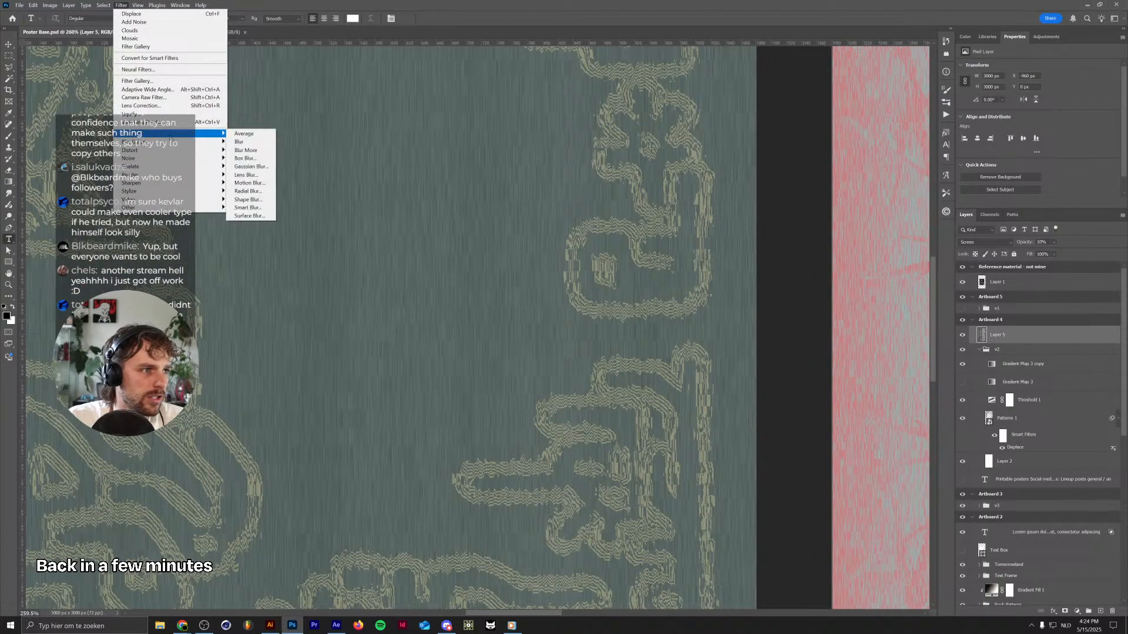
click(250, 166)
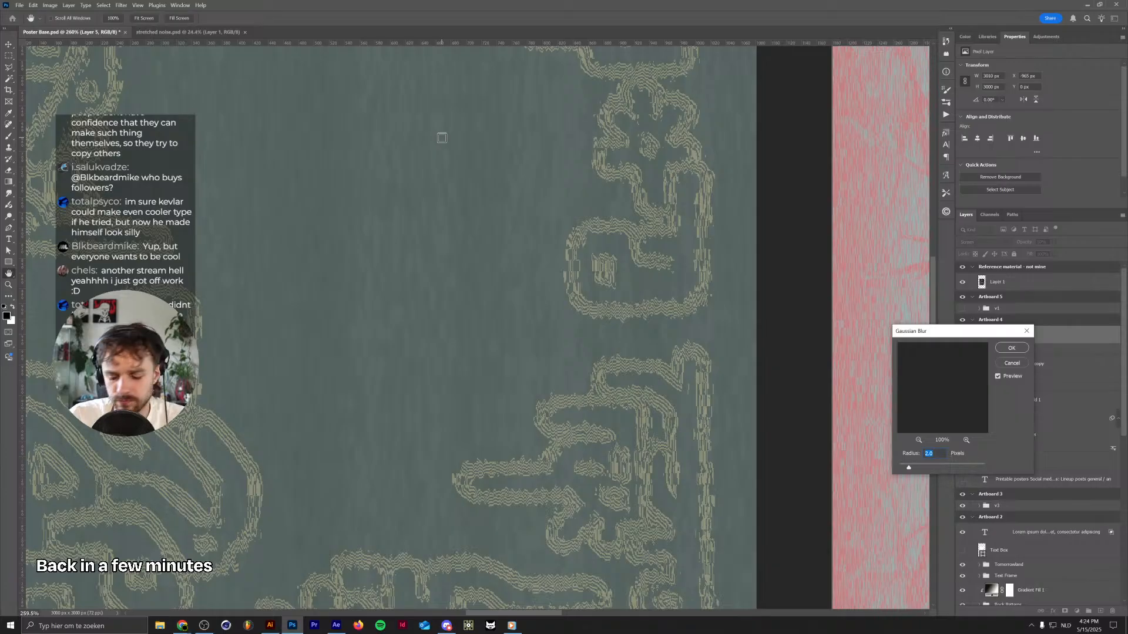
text(0.5)
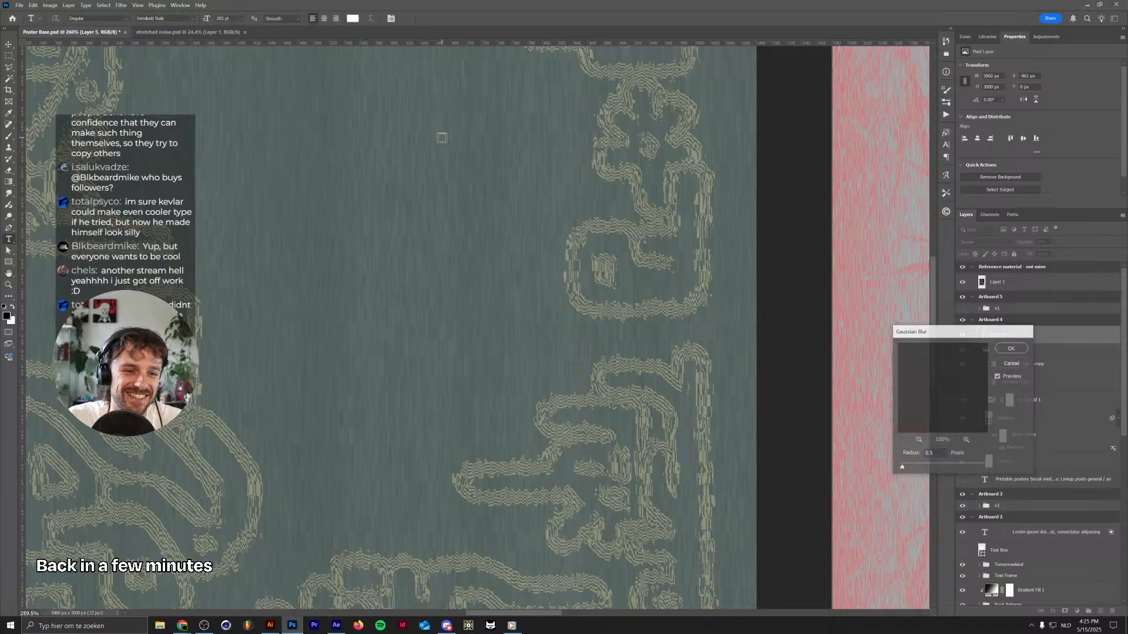
key(Return)
key(t)
scroll(444, 165, down, 3)
scroll(444, 164, down, 4)
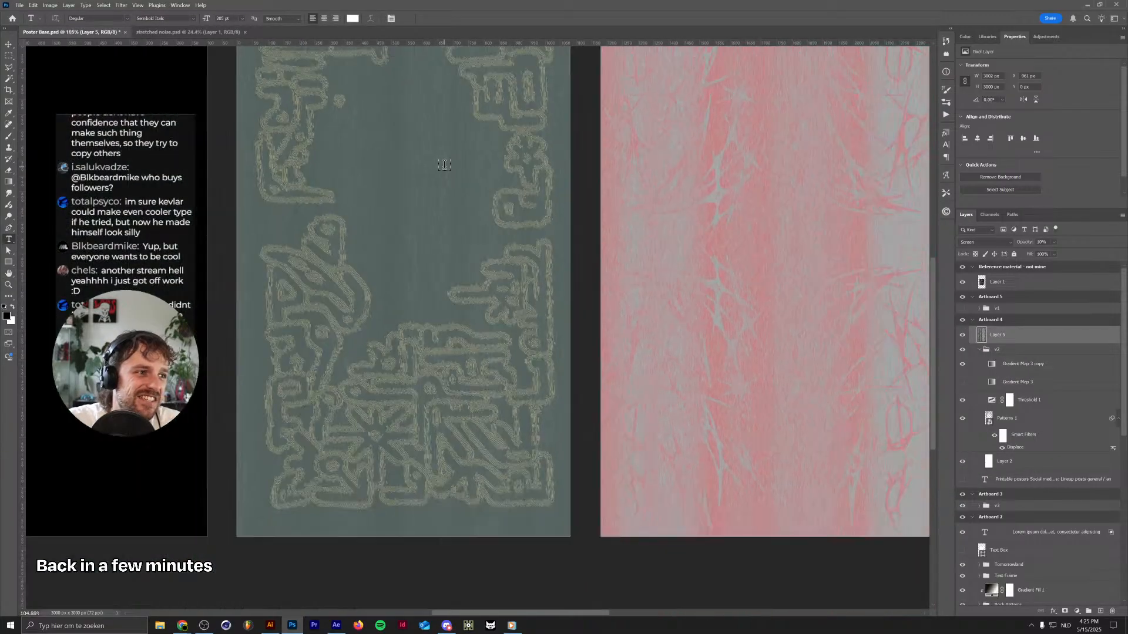
drag(427, 198, 374, 244)
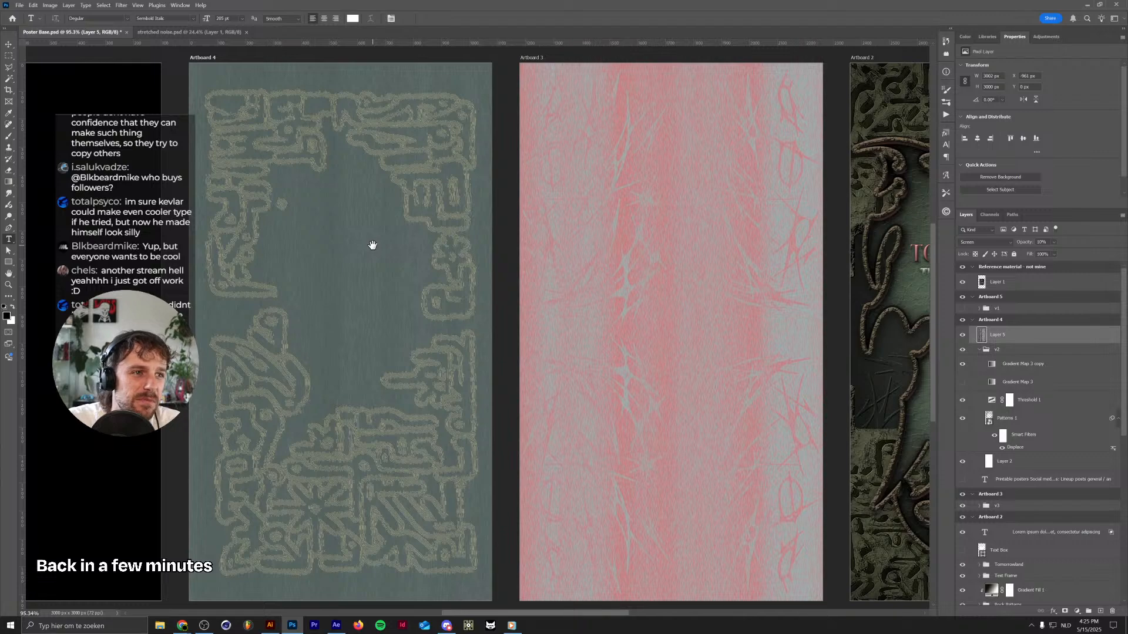